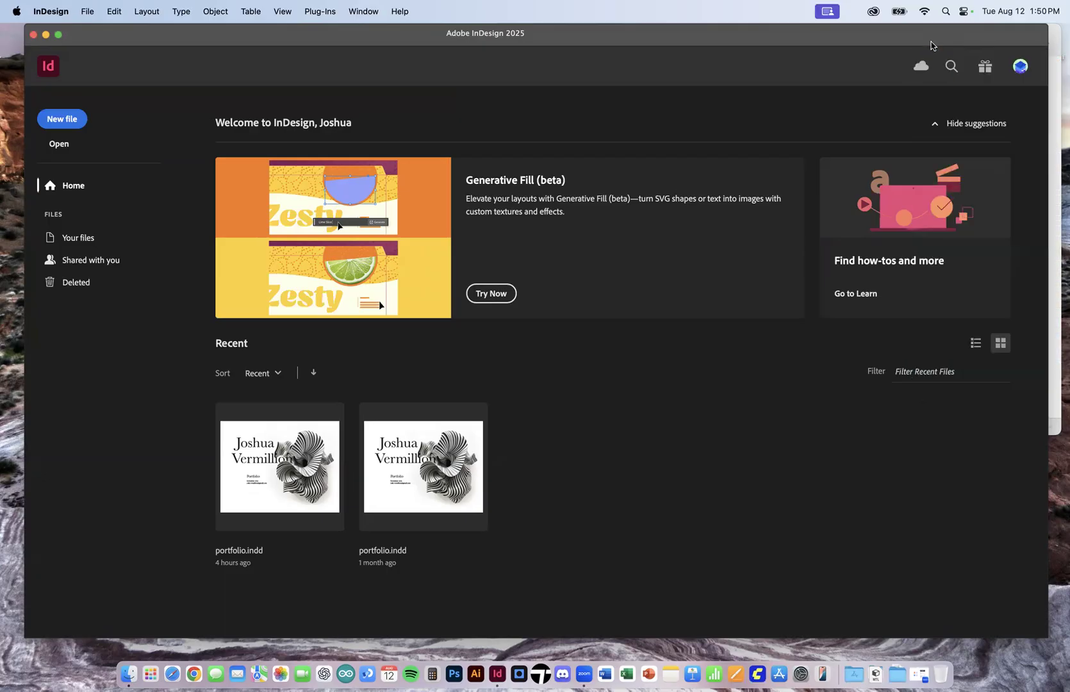
# Bring the CV folder to the front and open the older portfolio PDF stored in it
pyautogui.moveTo(903, 38)
pyautogui.mouseDown()
pyautogui.moveTo(945, 109)
pyautogui.moveTo(941, 166)
pyautogui.moveTo(906, 36)
pyautogui.mouseUp()
pyautogui.moveTo(764, 37); pyautogui.dragTo(768, 14)
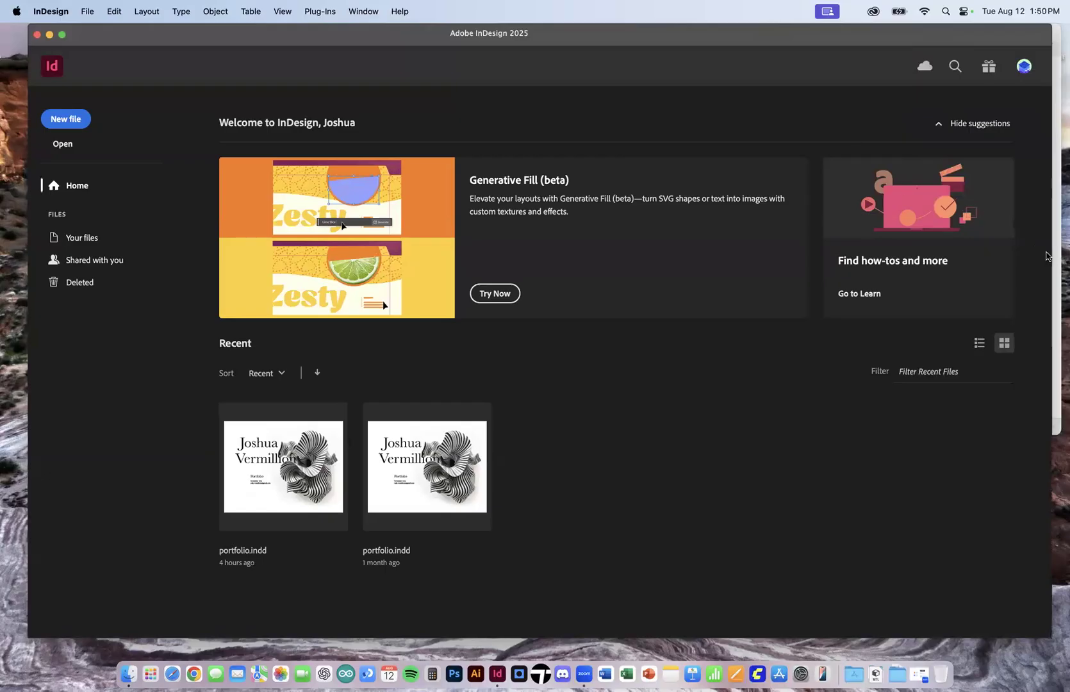
pyautogui.click(1057, 260)
pyautogui.doubleClick(806, 80)
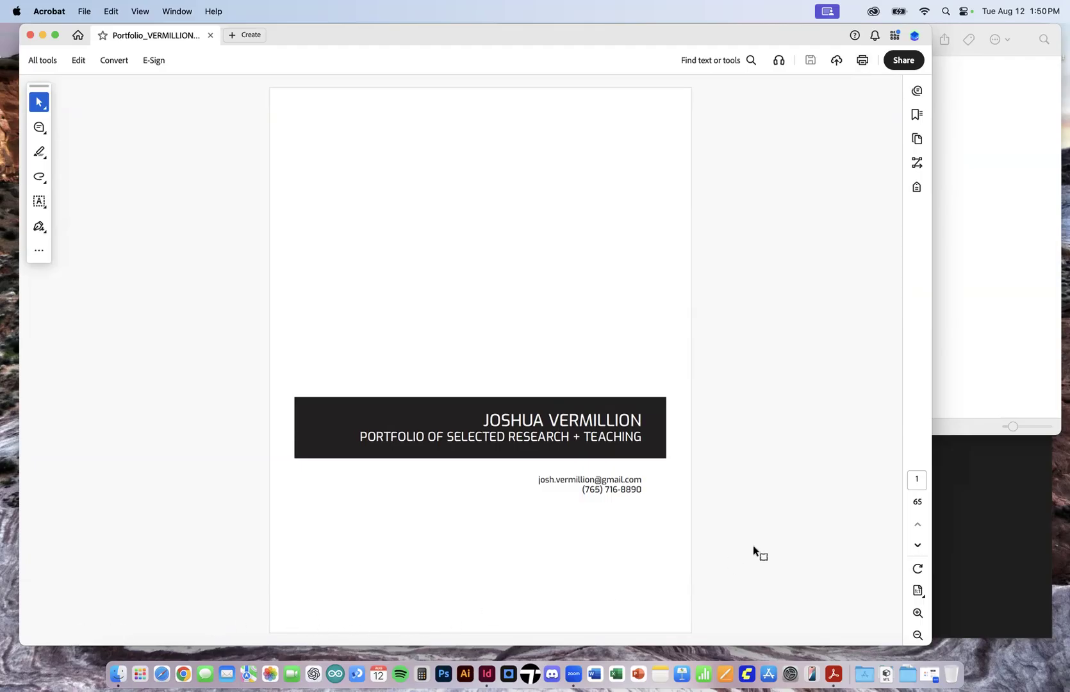
# Zoom the older portfolio out to 50% and examine its cover and first two-page spread
pyautogui.click(918, 545)
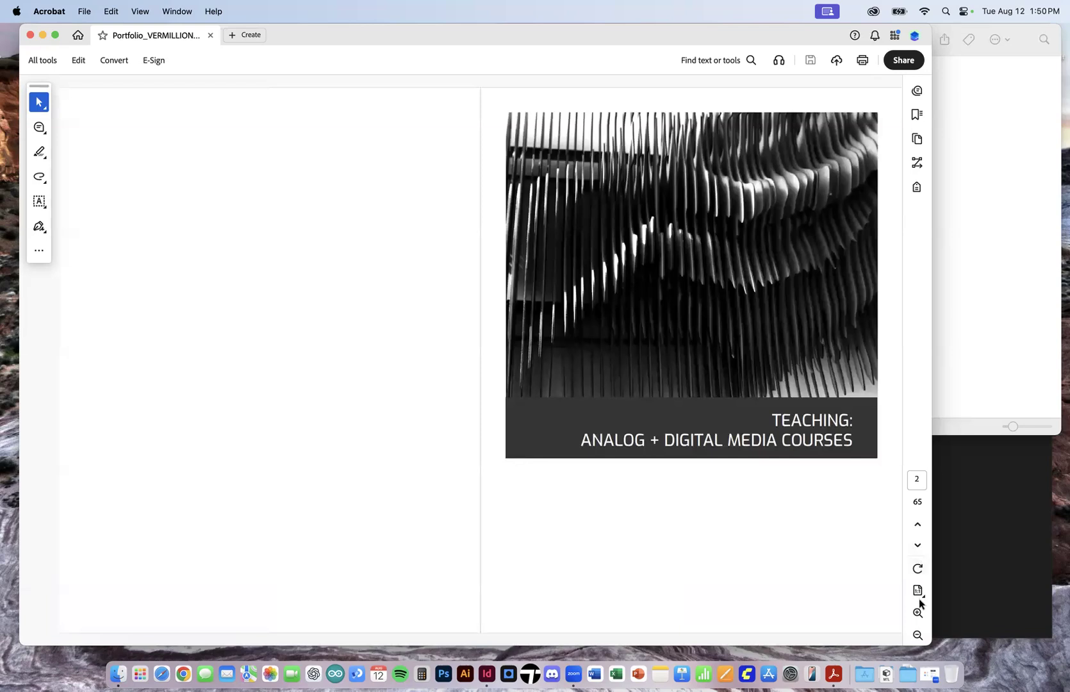
pyautogui.click(917, 634)
pyautogui.click(917, 634)
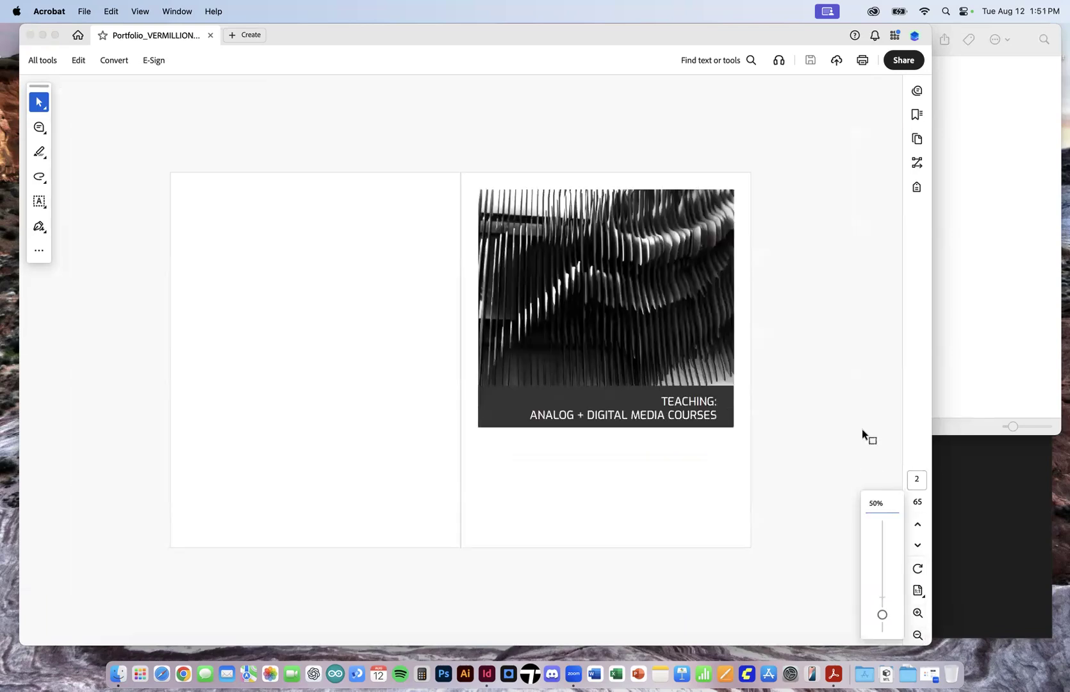
pyautogui.click(917, 524)
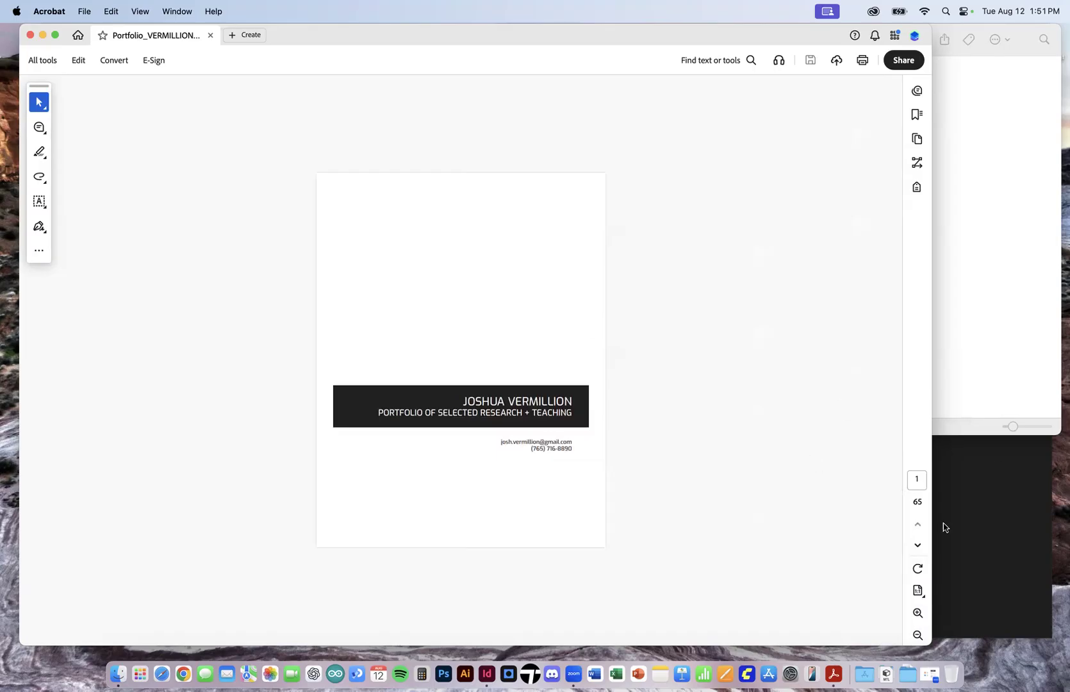
pyautogui.click(917, 545)
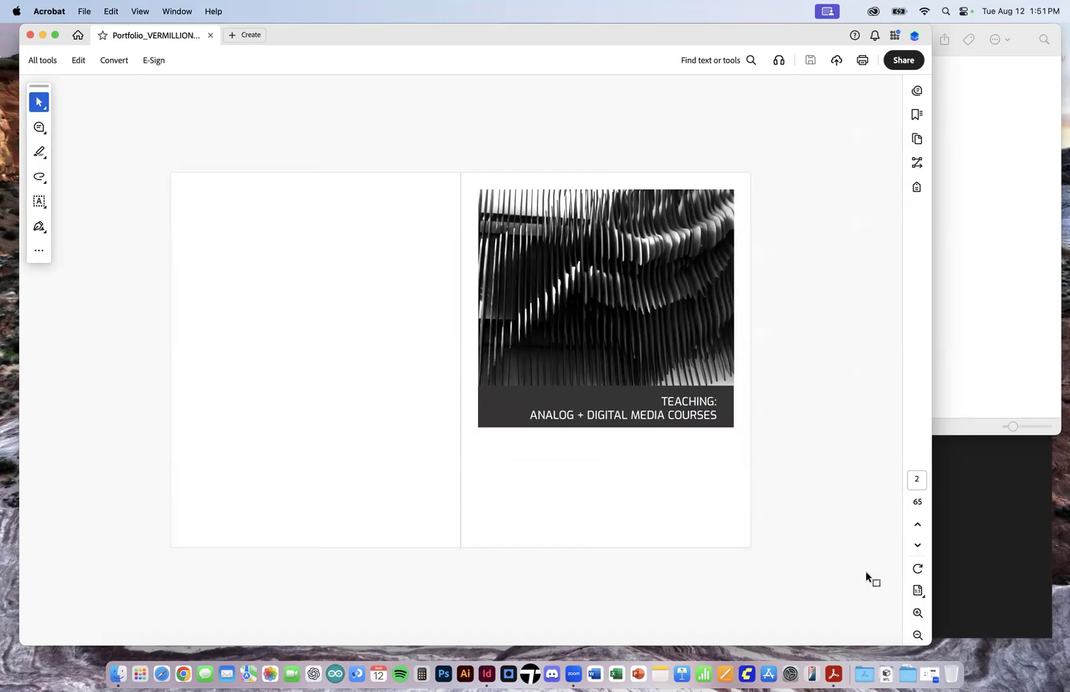
# Examine the analog and digital media teaching spreads of the older portfolio, through page 12
pyautogui.click(920, 544)
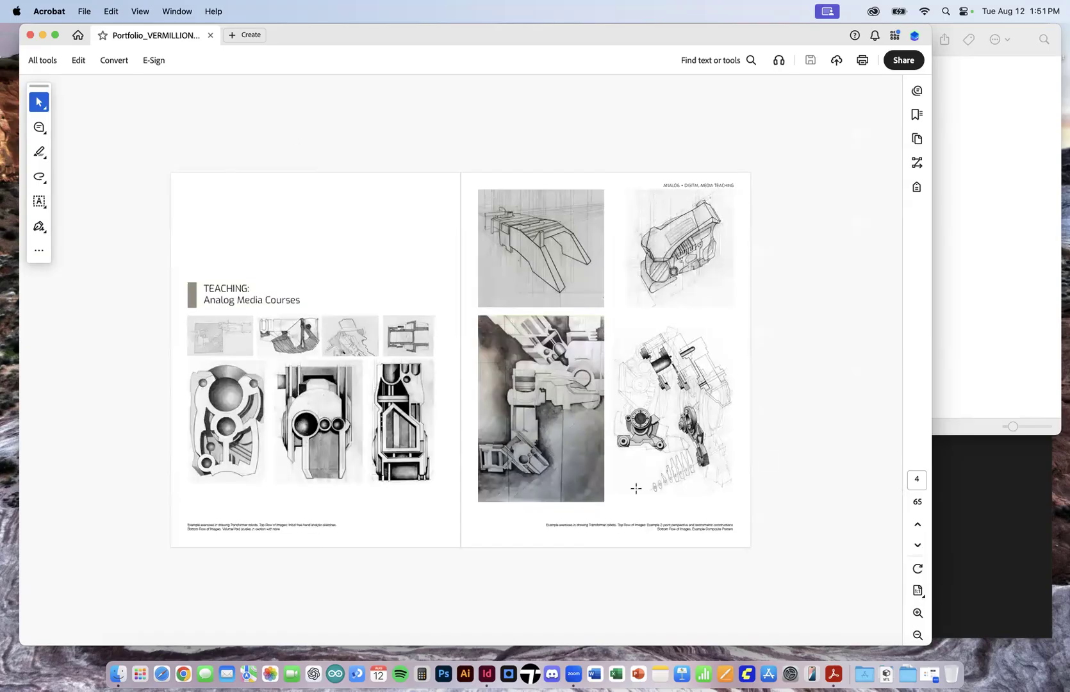
pyautogui.click(919, 547)
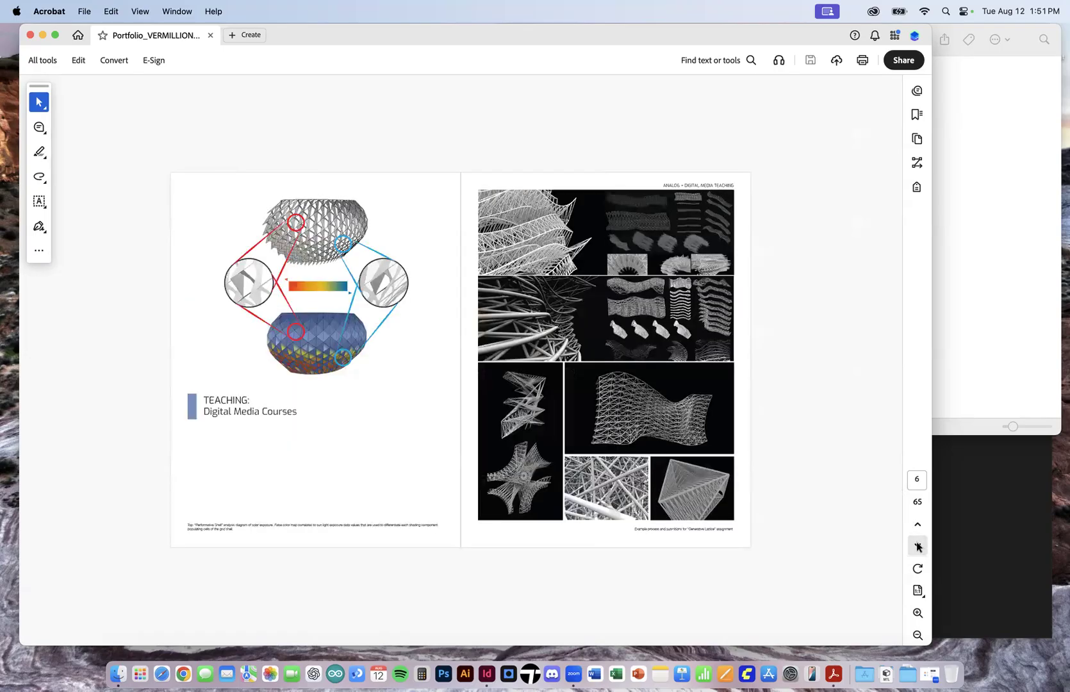
pyautogui.click(918, 547)
pyautogui.click(917, 546)
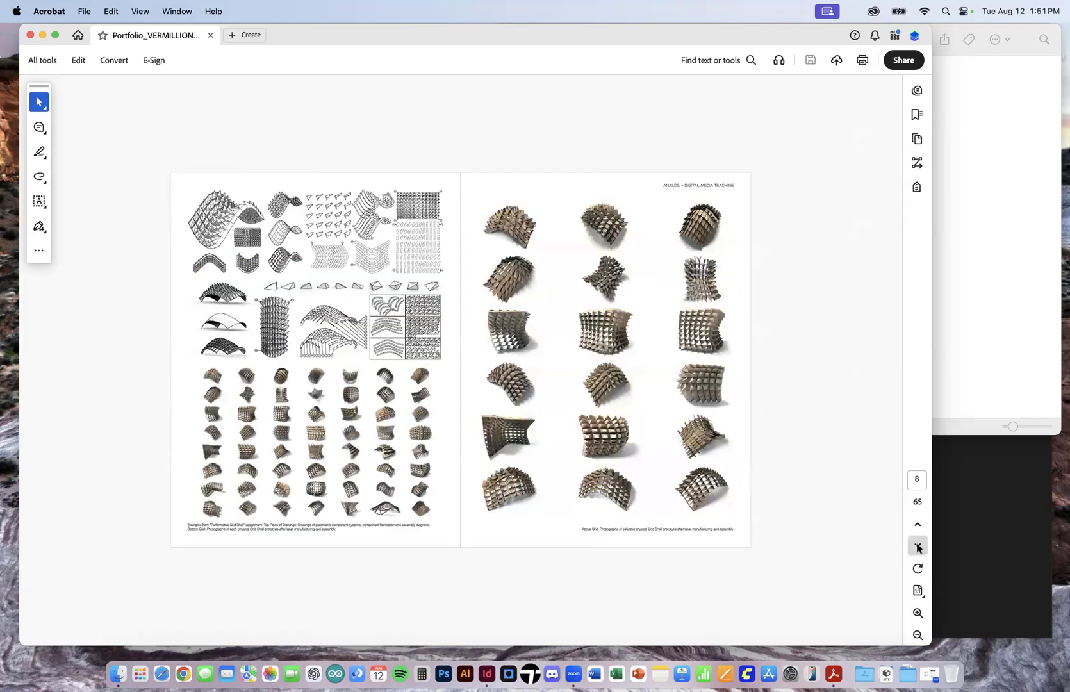
pyautogui.click(919, 546)
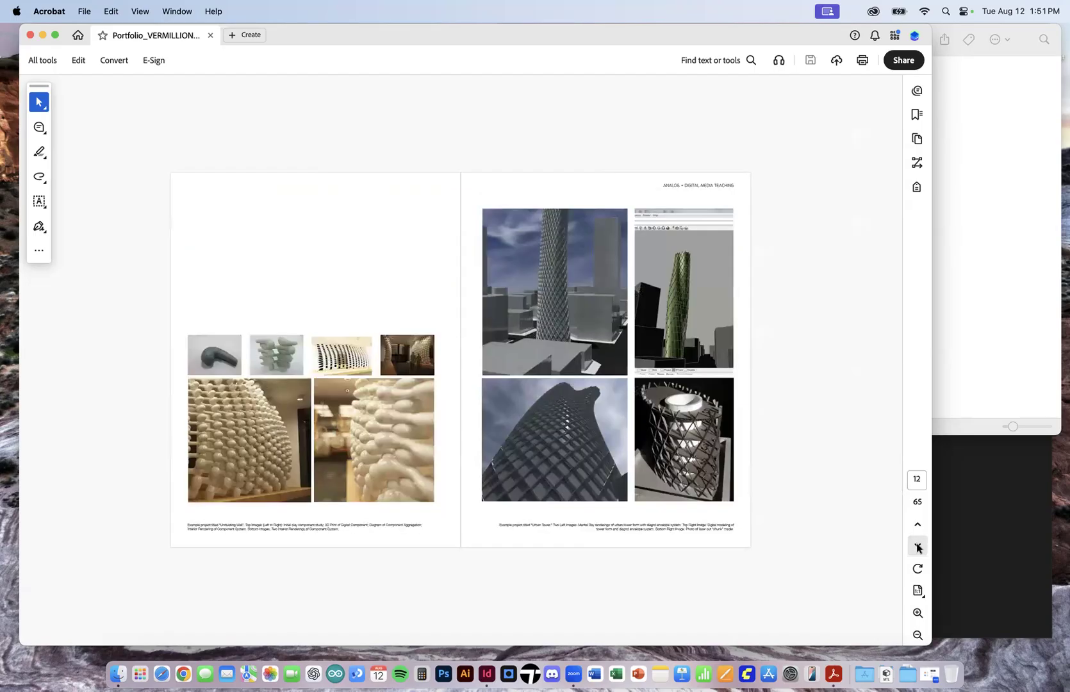
# Examine how the undergraduate and graduate design studio projects are laid out across the older portfolio's spreads, through page 46
pyautogui.click(919, 547)
pyautogui.click(918, 546)
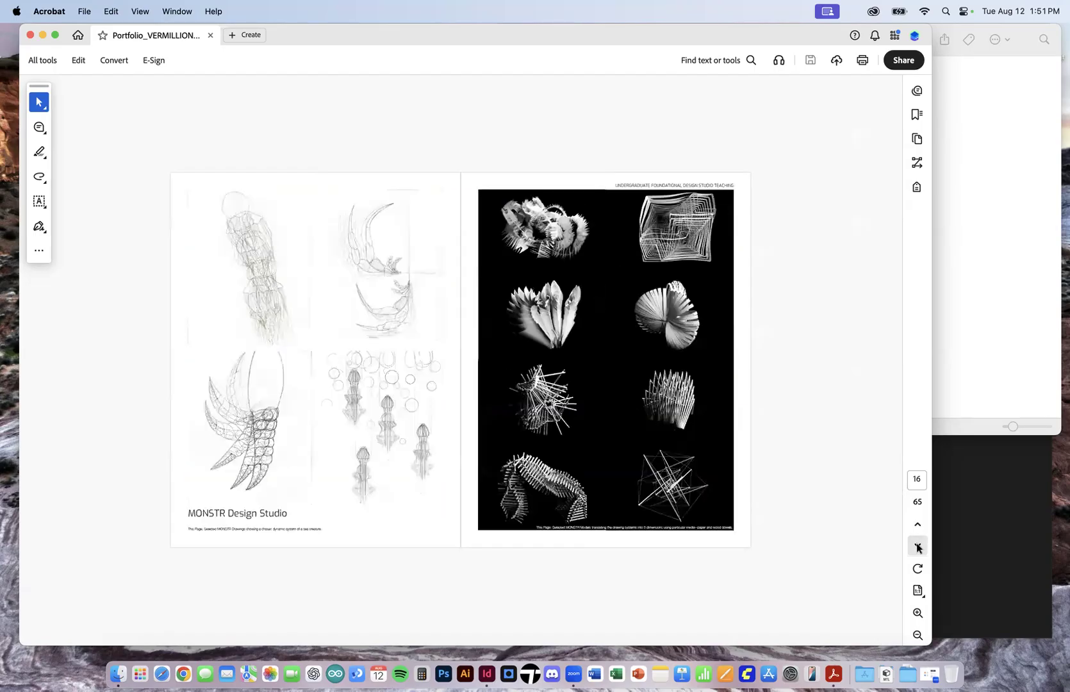
pyautogui.click(918, 546)
pyautogui.click(918, 547)
pyautogui.click(919, 546)
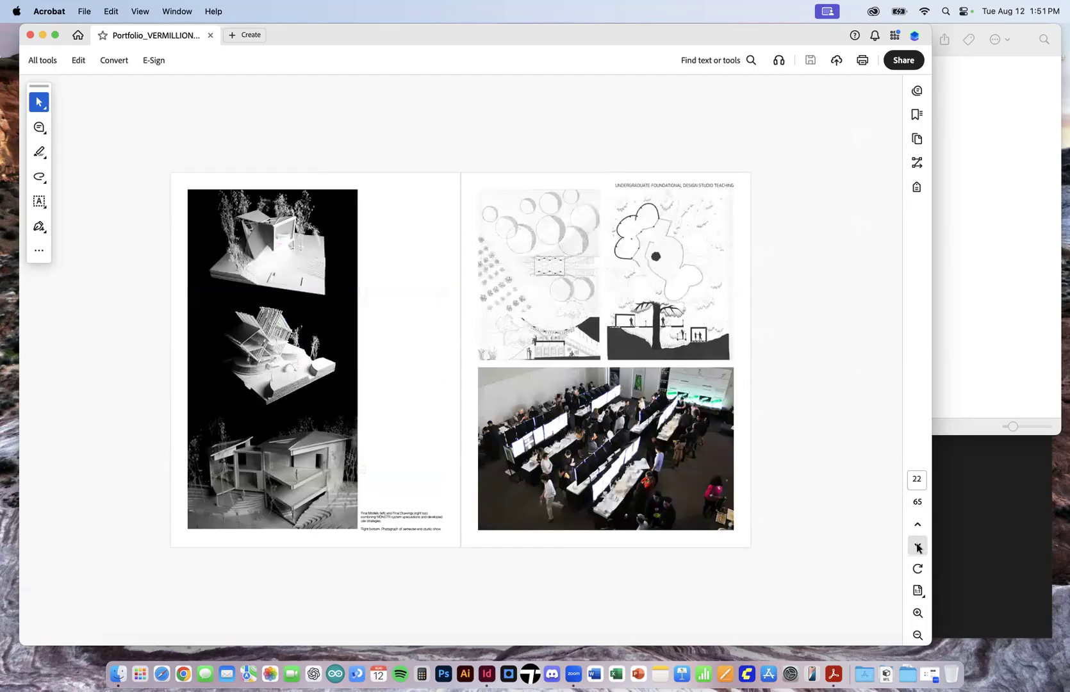
pyautogui.click(919, 546)
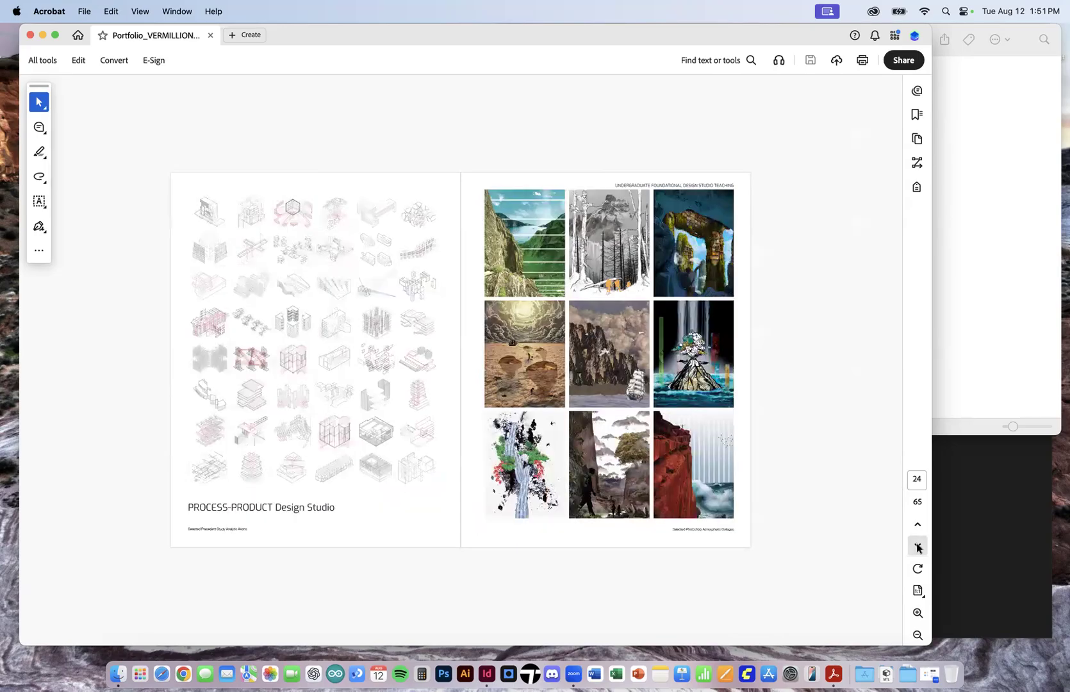
pyautogui.click(918, 546)
pyautogui.click(919, 546)
pyautogui.click(919, 546)
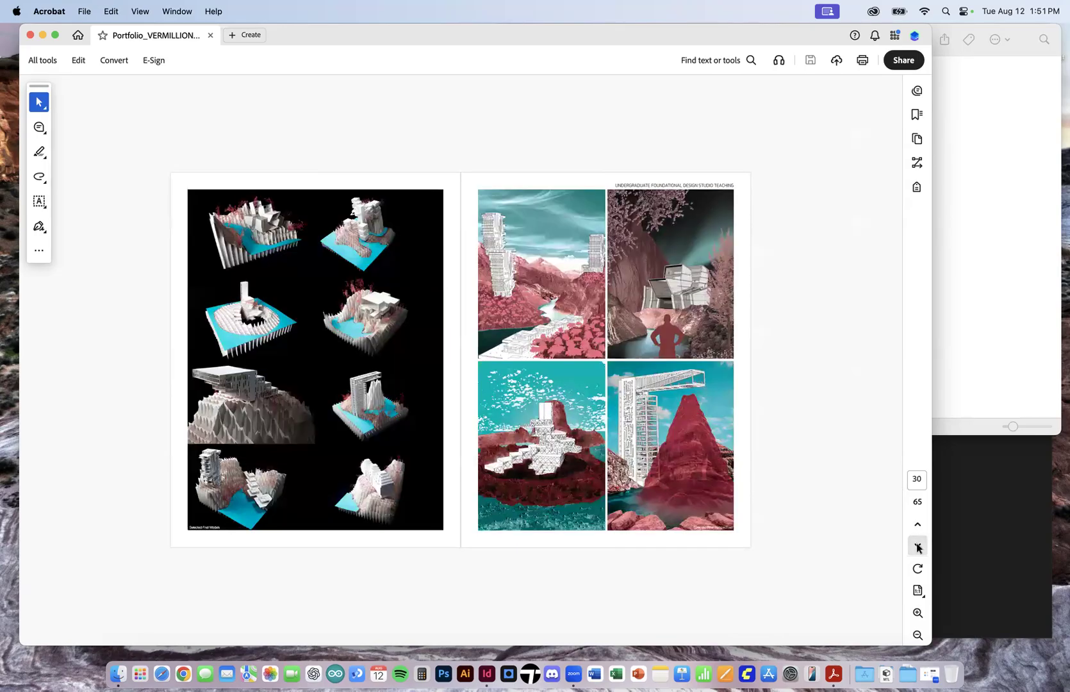
pyautogui.click(918, 546)
pyautogui.click(918, 546)
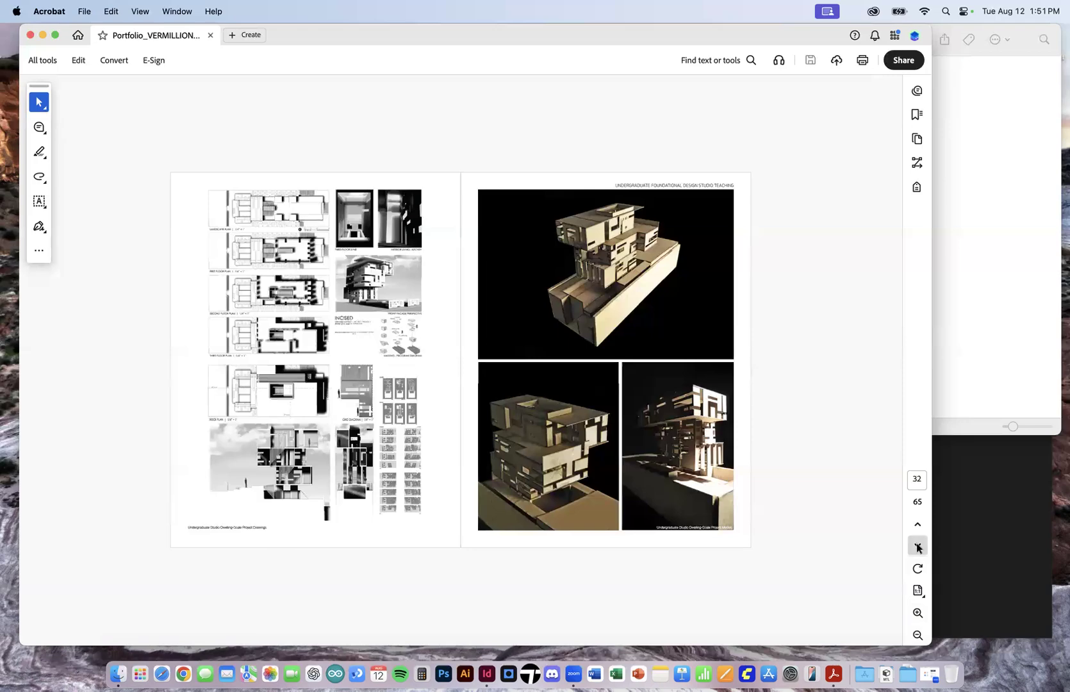
pyautogui.click(918, 546)
pyautogui.click(918, 547)
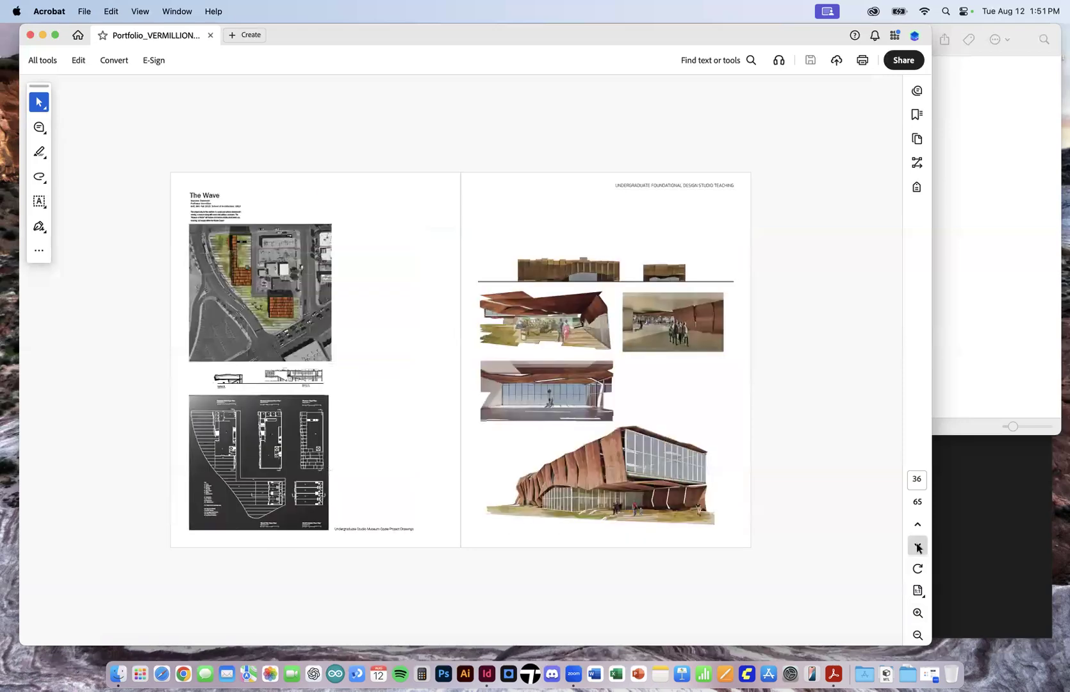
pyautogui.click(918, 546)
pyautogui.click(919, 546)
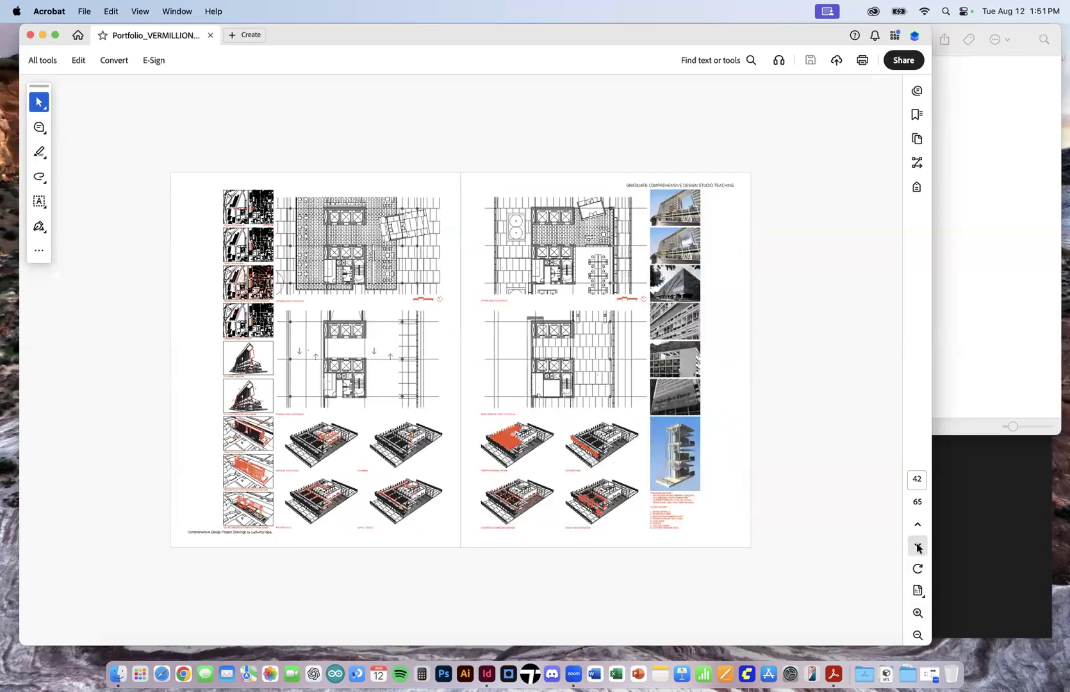
pyautogui.click(919, 547)
pyautogui.click(919, 546)
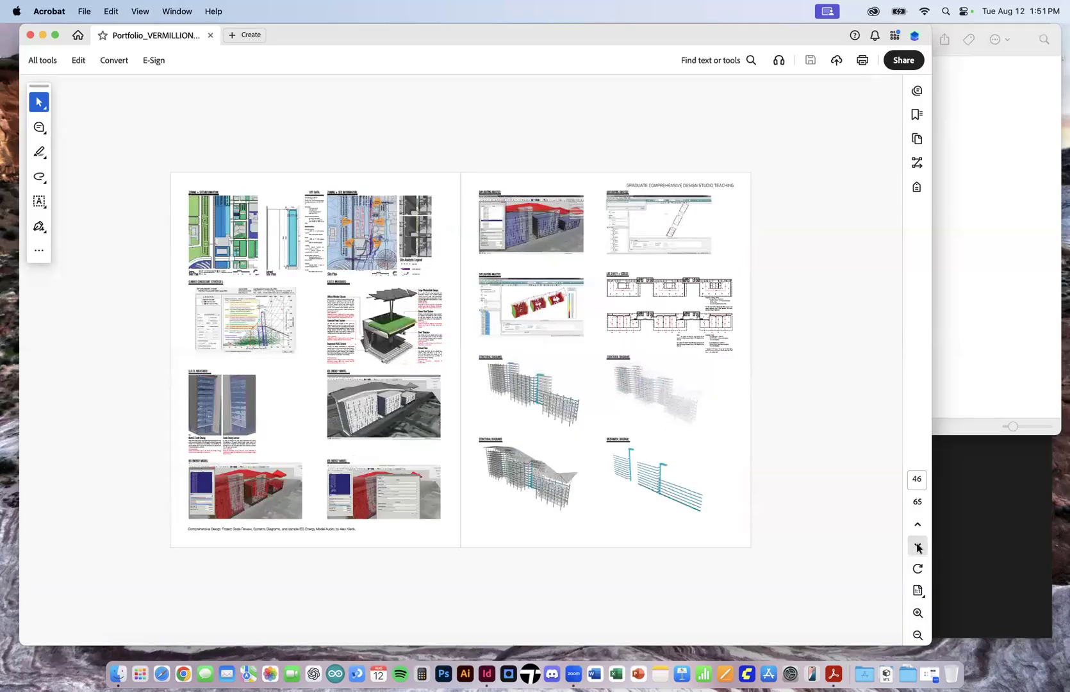
# Examine the research section's project spreads from its title page on page 48 to the end of the older portfolio
pyautogui.click(918, 547)
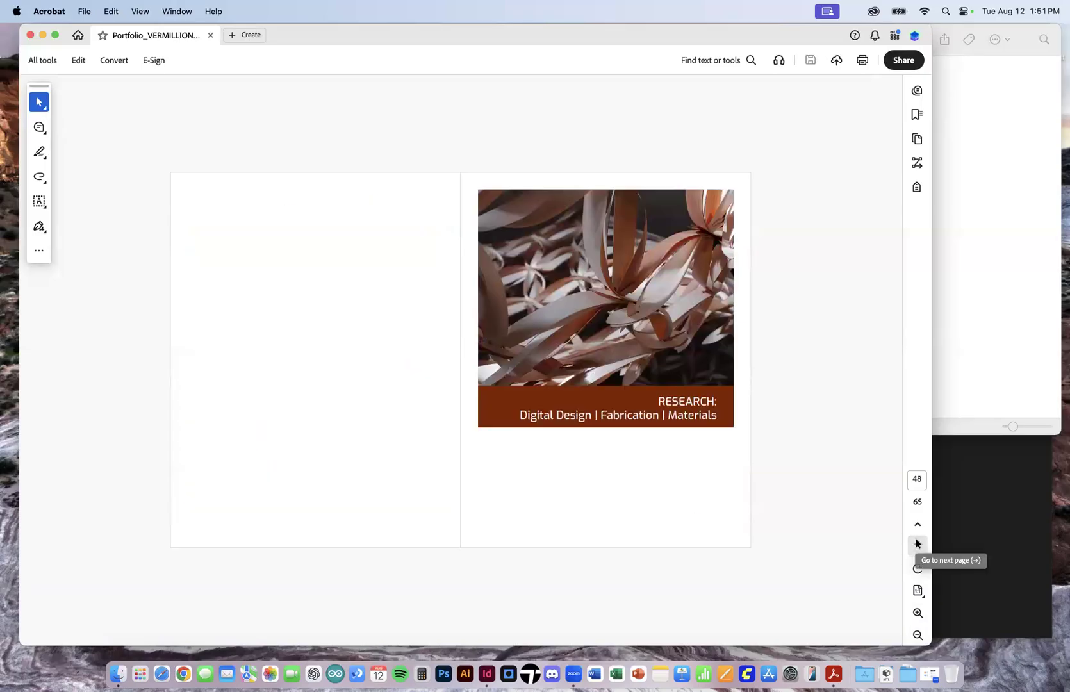
pyautogui.click(919, 546)
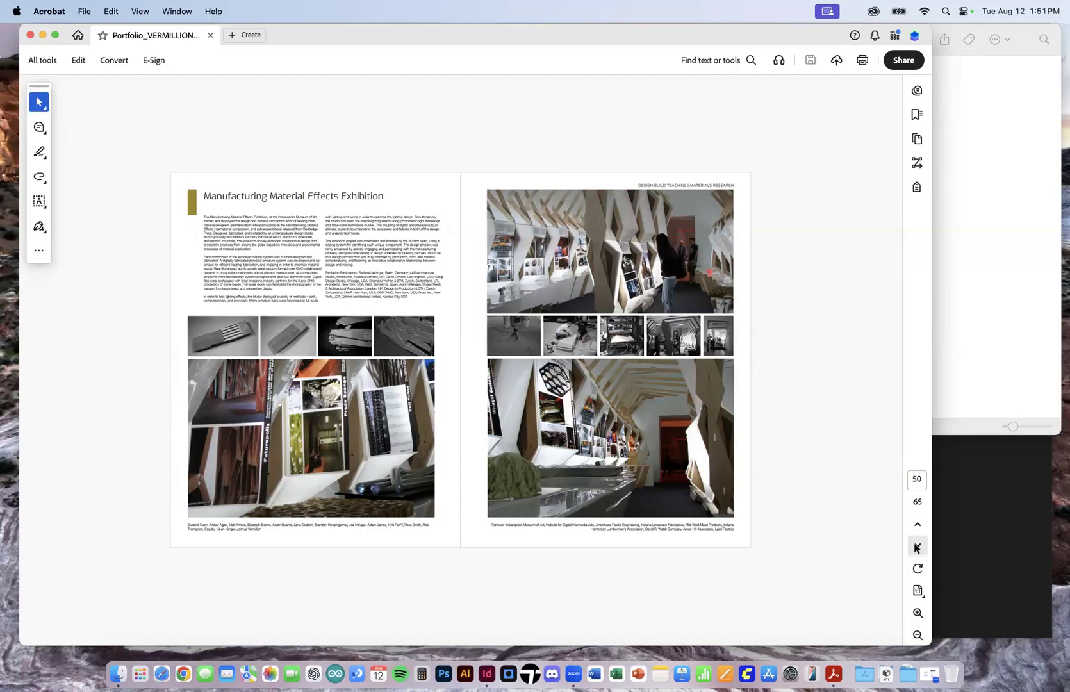
pyautogui.click(916, 547)
pyautogui.click(916, 548)
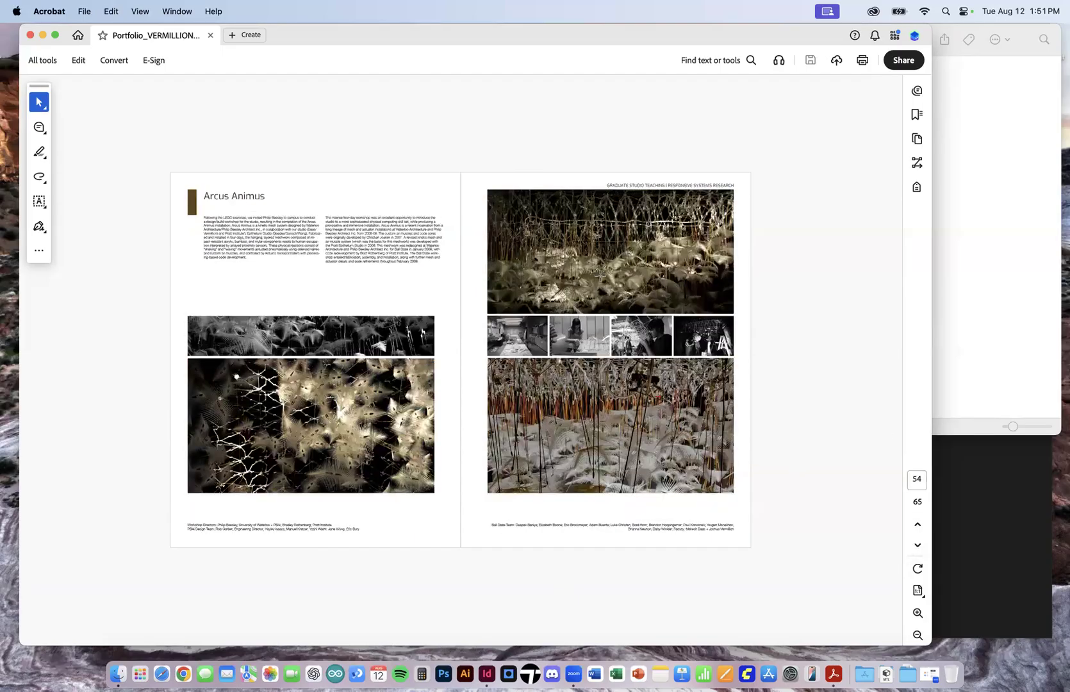
pyautogui.click(918, 548)
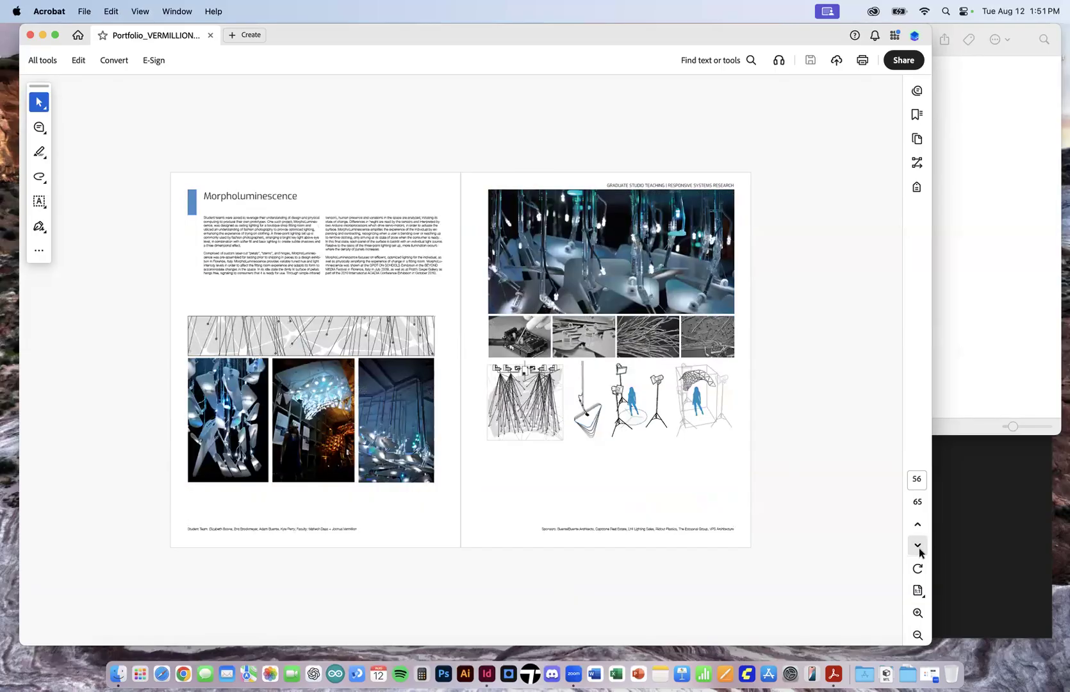
pyautogui.click(918, 546)
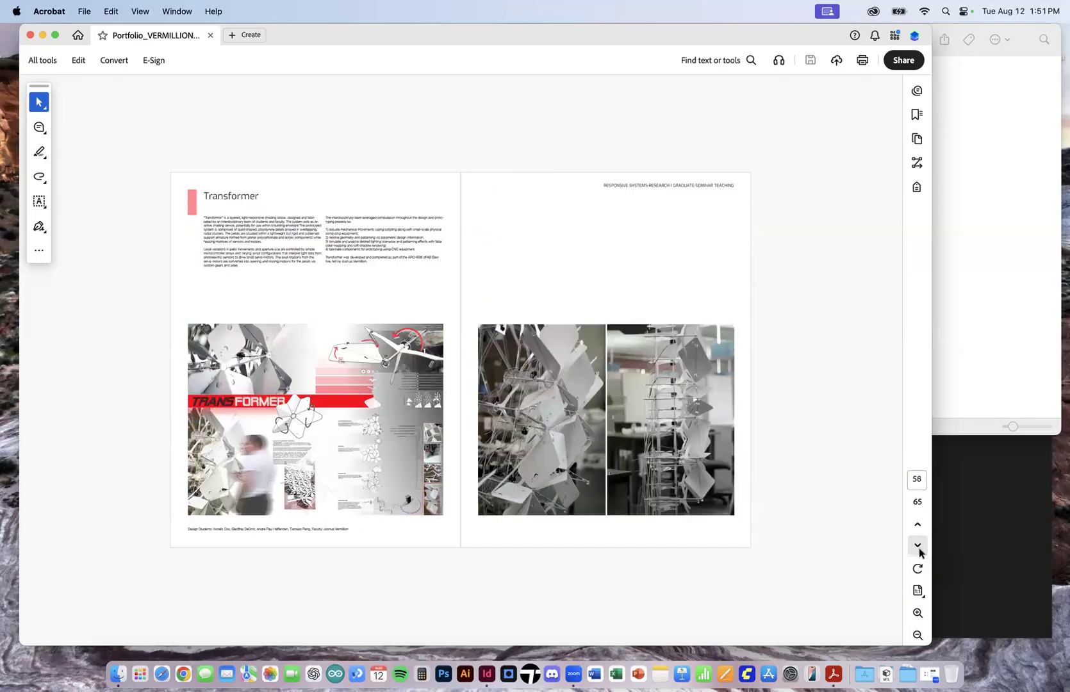
pyautogui.click(918, 548)
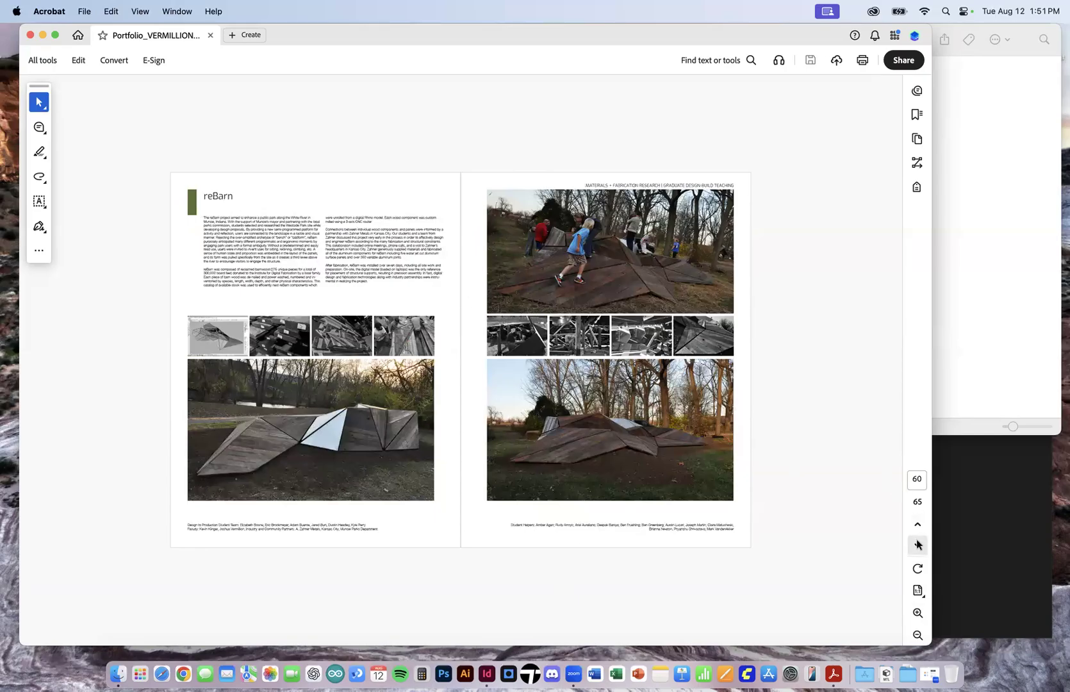
pyautogui.click(918, 545)
pyautogui.click(917, 545)
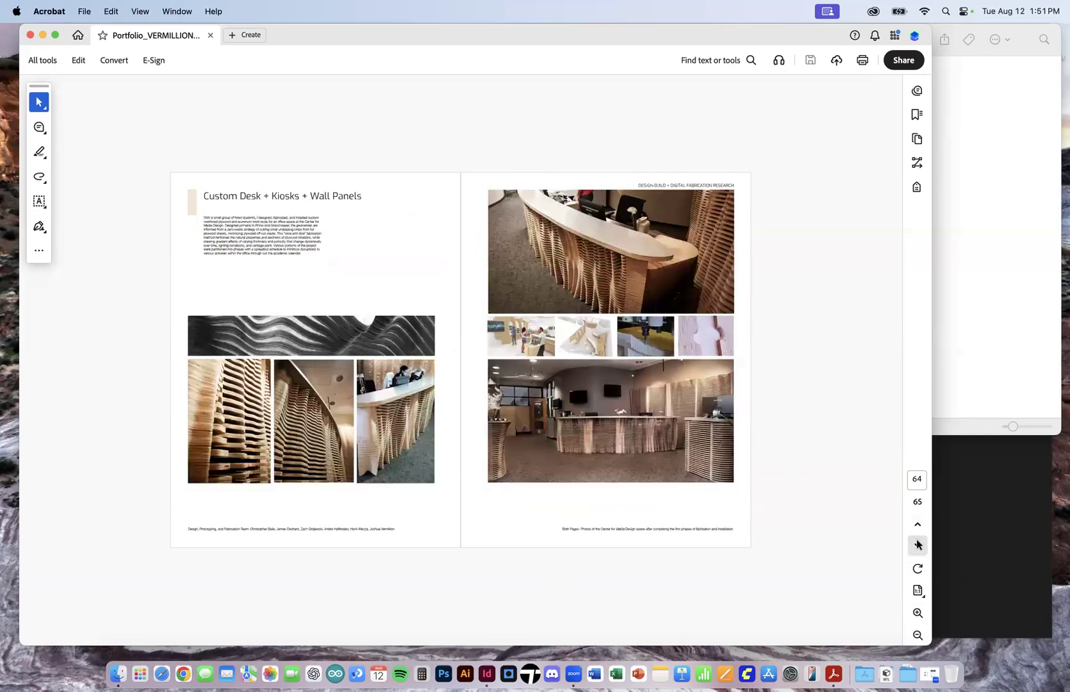
pyautogui.click(918, 545)
# Close the older PDF and the CV folder, and open portfolio.indd from the Portfolio Folder in InDesign
pyautogui.click(30, 35)
pyautogui.click(772, 180)
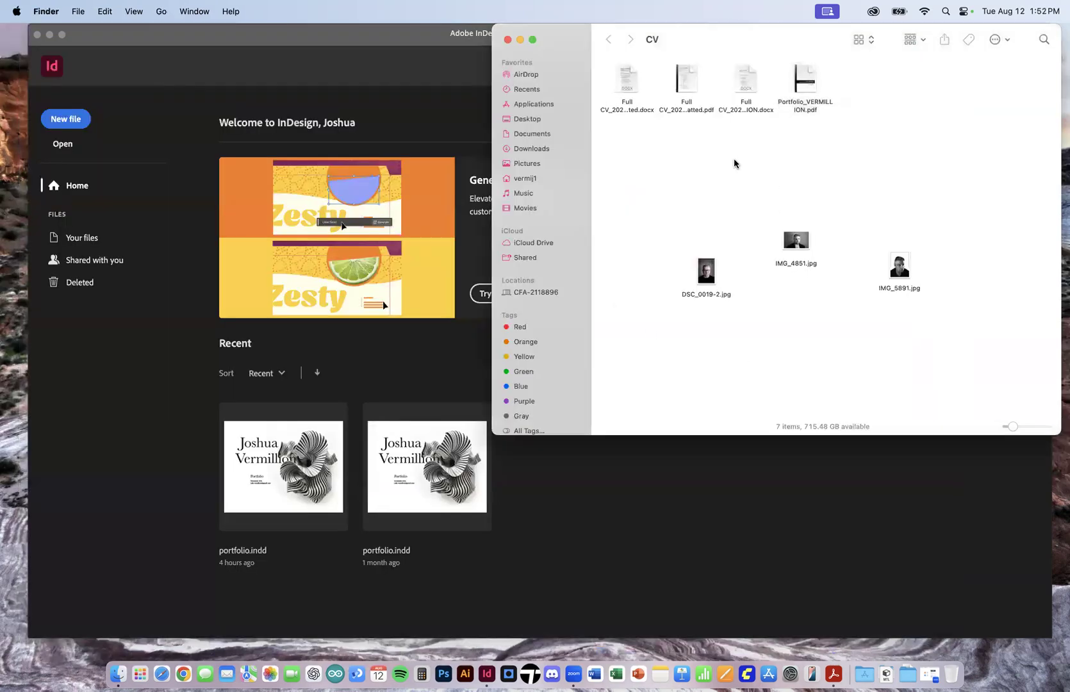
pyautogui.click(507, 40)
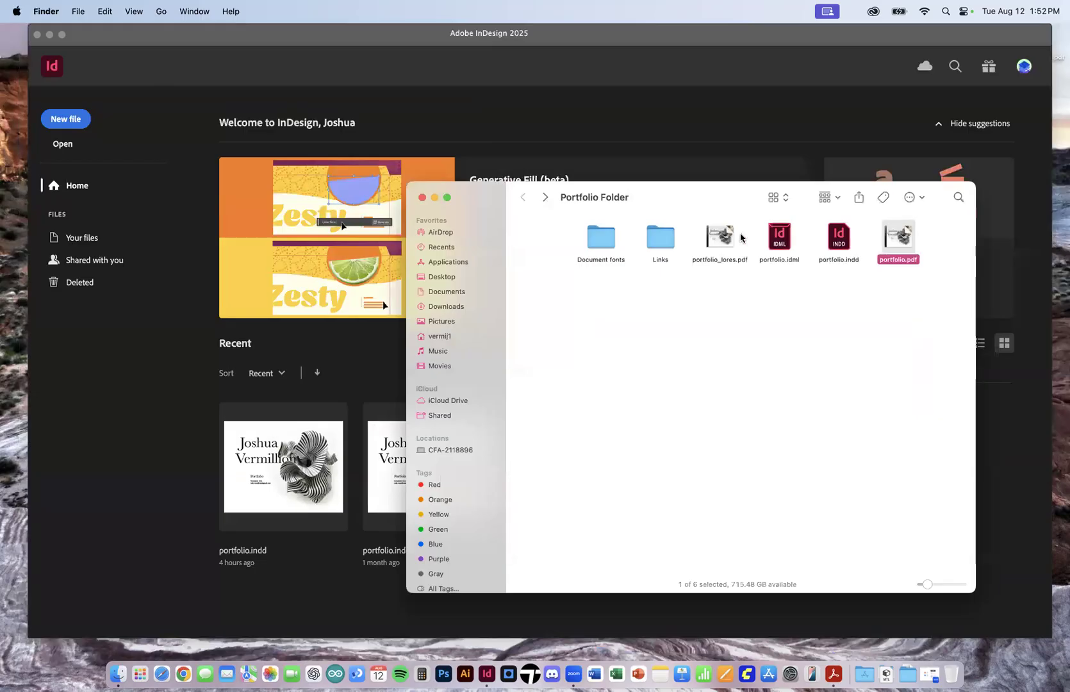
pyautogui.doubleClick(839, 236)
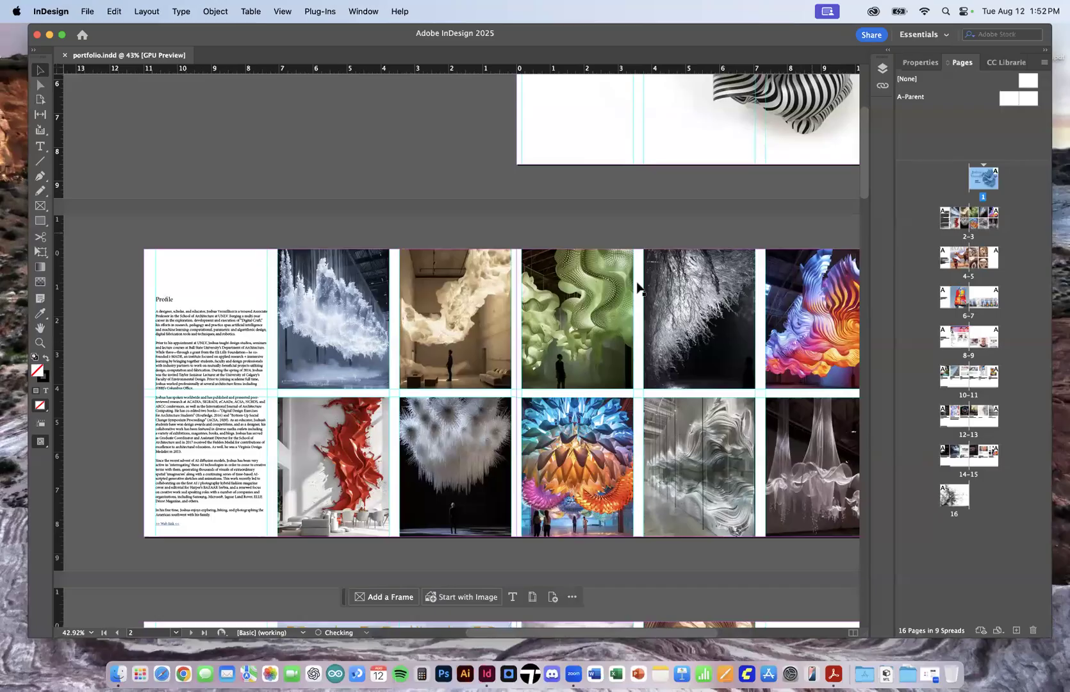
pyautogui.scroll(-3, 633, 295)
pyautogui.scroll(4, 630, 295)
# Return to the Portfolio Folder window and open portfolio.pdf in Acrobat
pyautogui.hotkey('ctrl', 'Up')
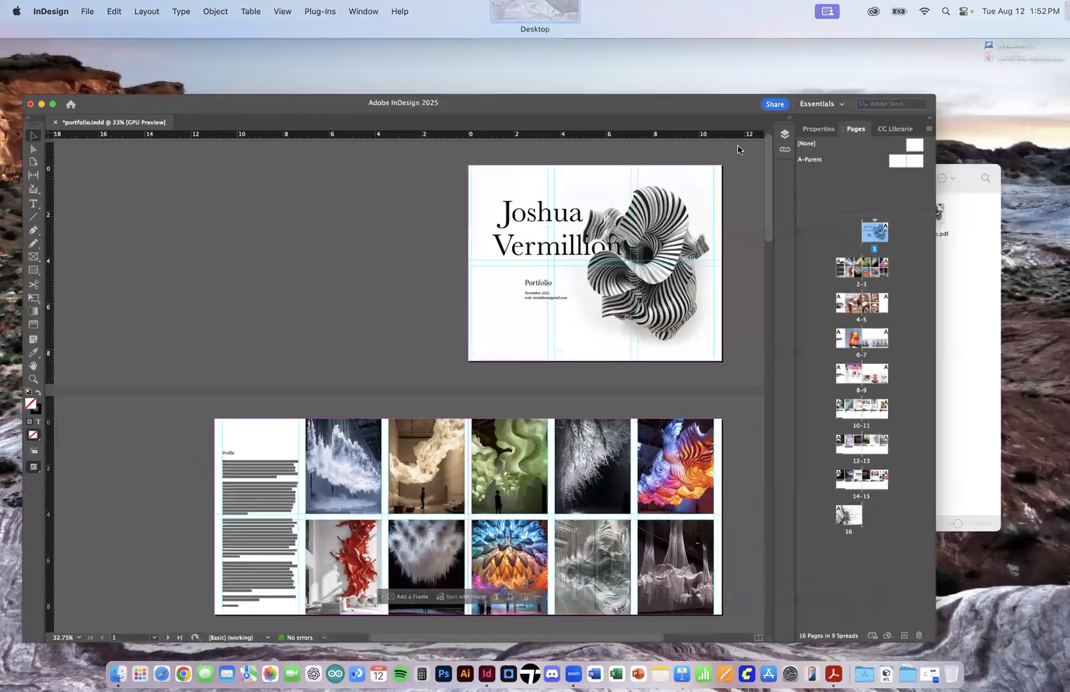
pyautogui.click(865, 224)
pyautogui.doubleClick(894, 237)
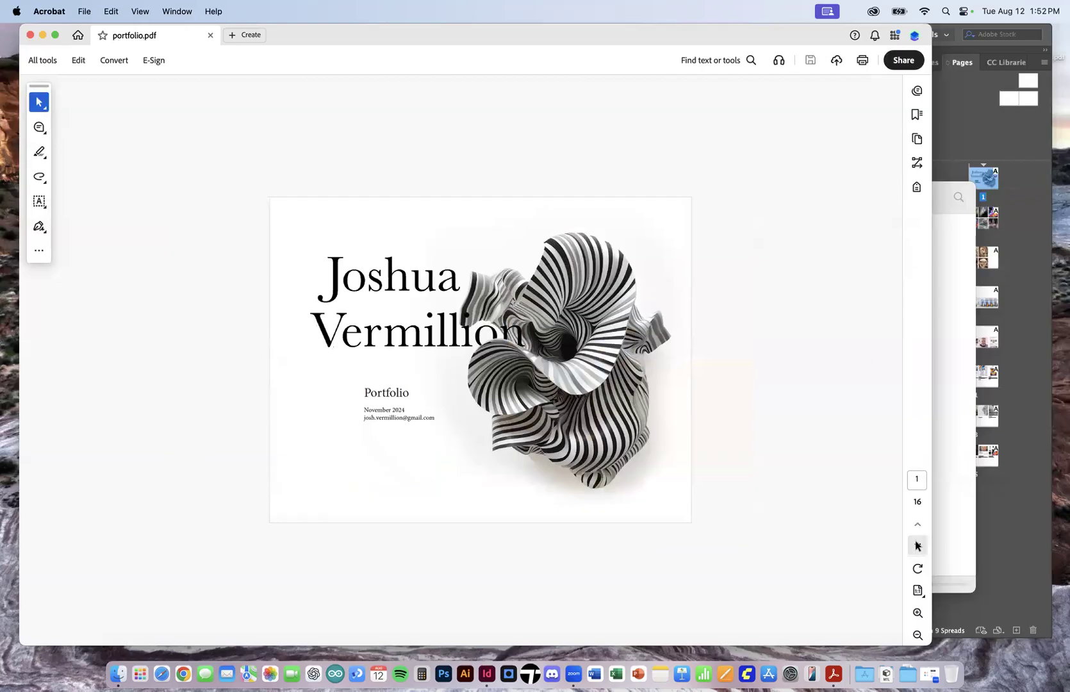
# Examine how the current portfolio PDF is laid out, from the cover through the project, publication and lecture spreads to the back cover
pyautogui.click(917, 546)
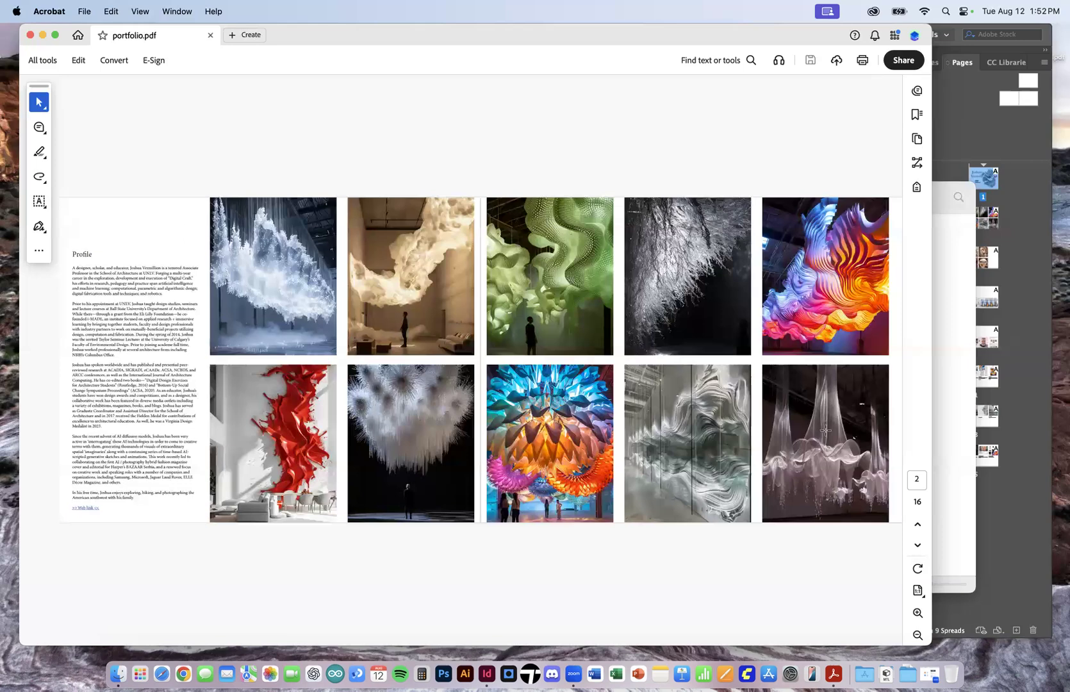
pyautogui.click(916, 545)
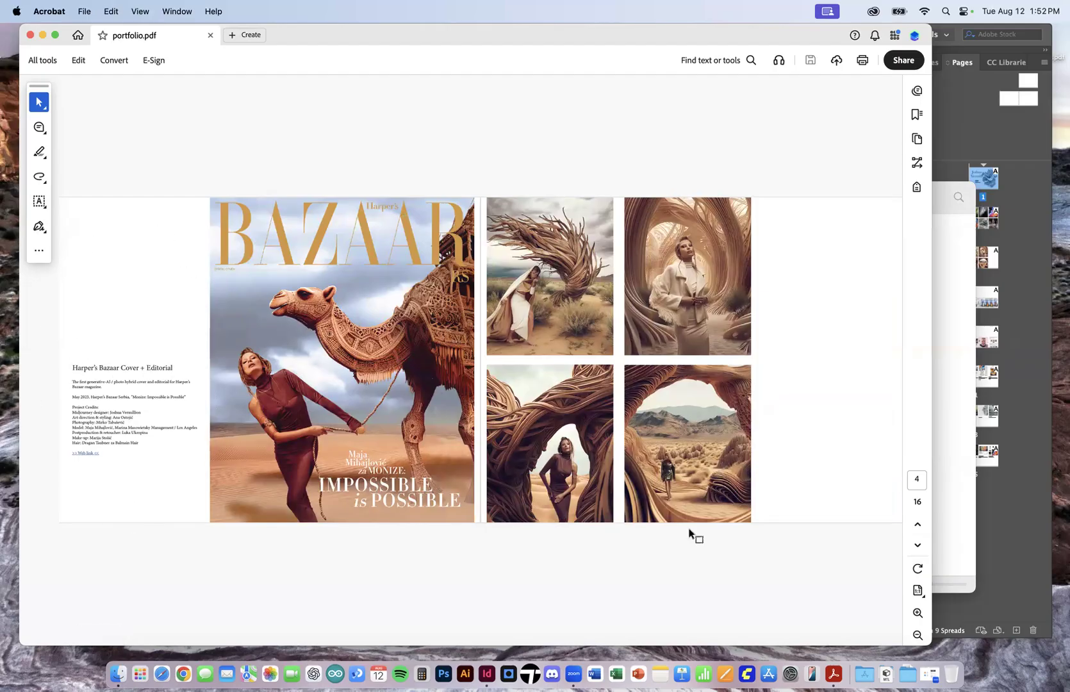
pyautogui.click(917, 524)
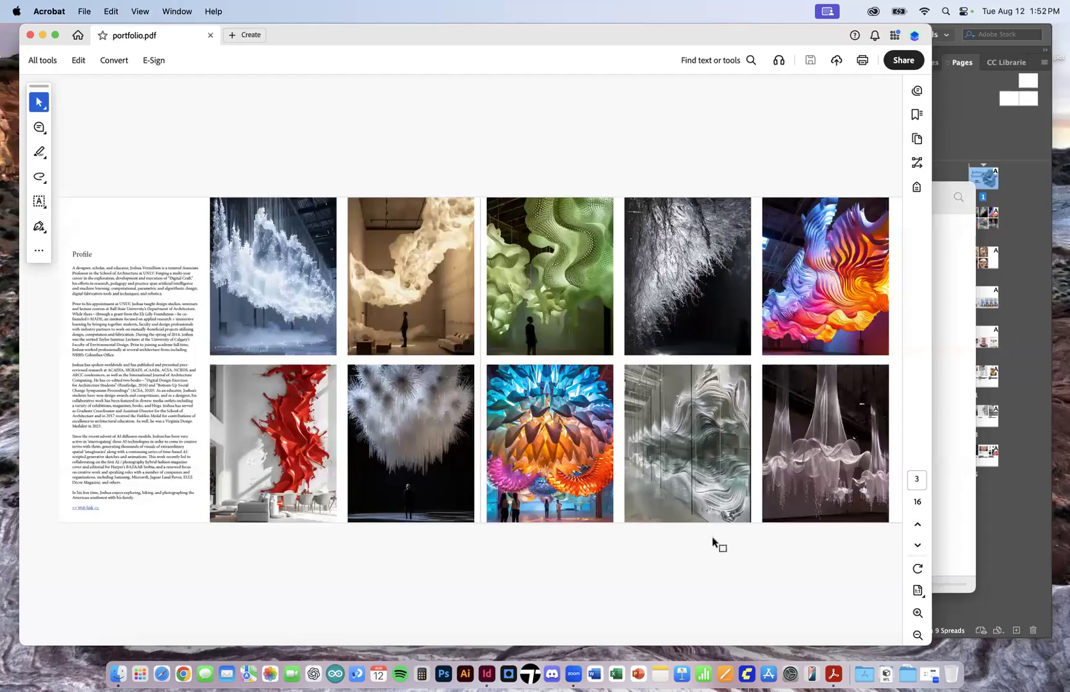
pyautogui.click(917, 545)
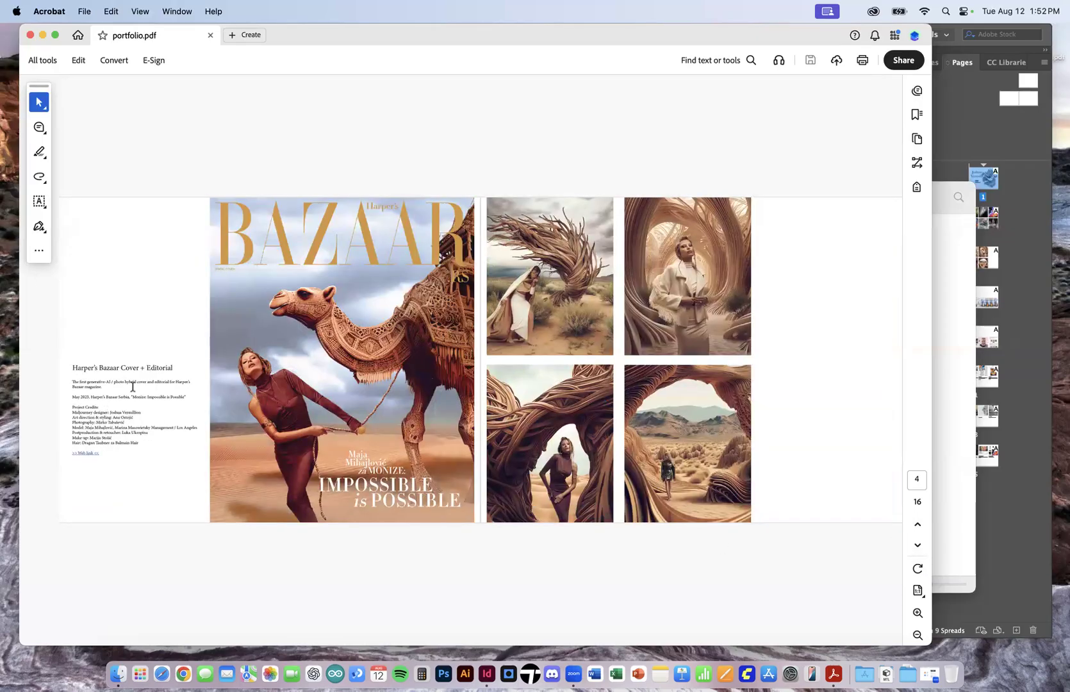
pyautogui.click(917, 544)
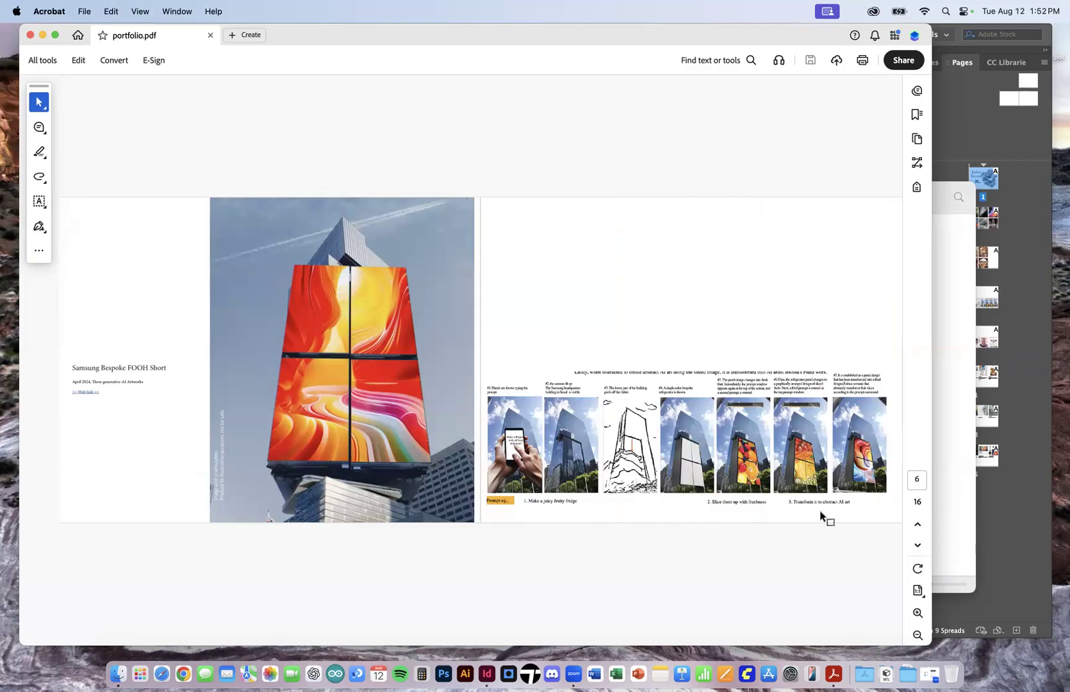
pyautogui.click(918, 545)
pyautogui.click(917, 545)
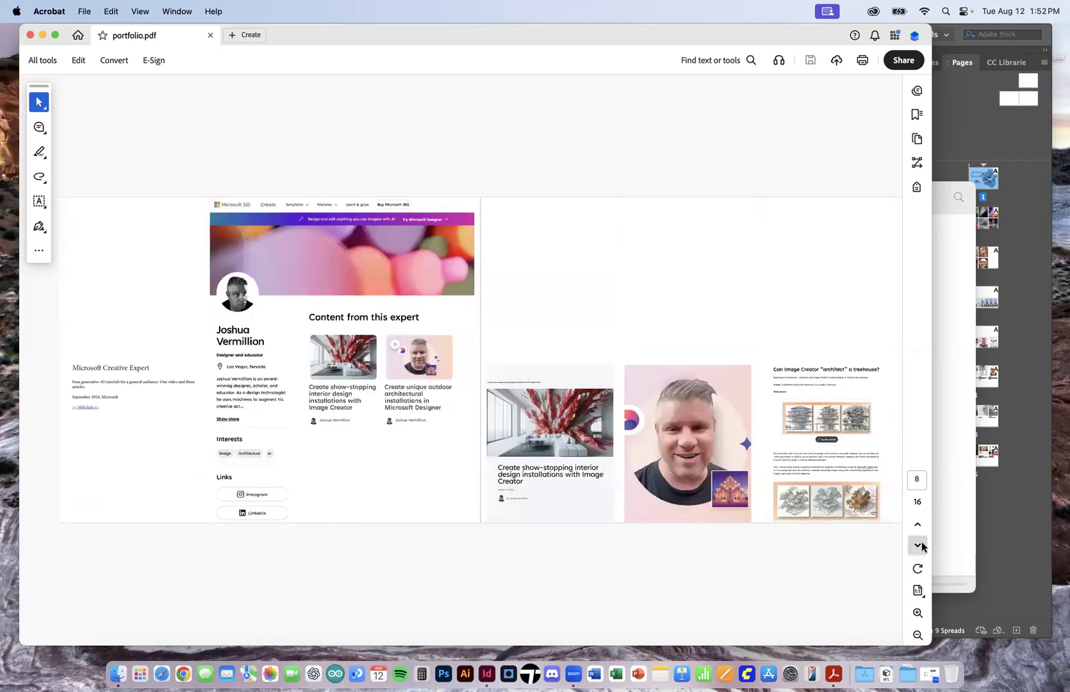
pyautogui.click(917, 544)
pyautogui.click(918, 545)
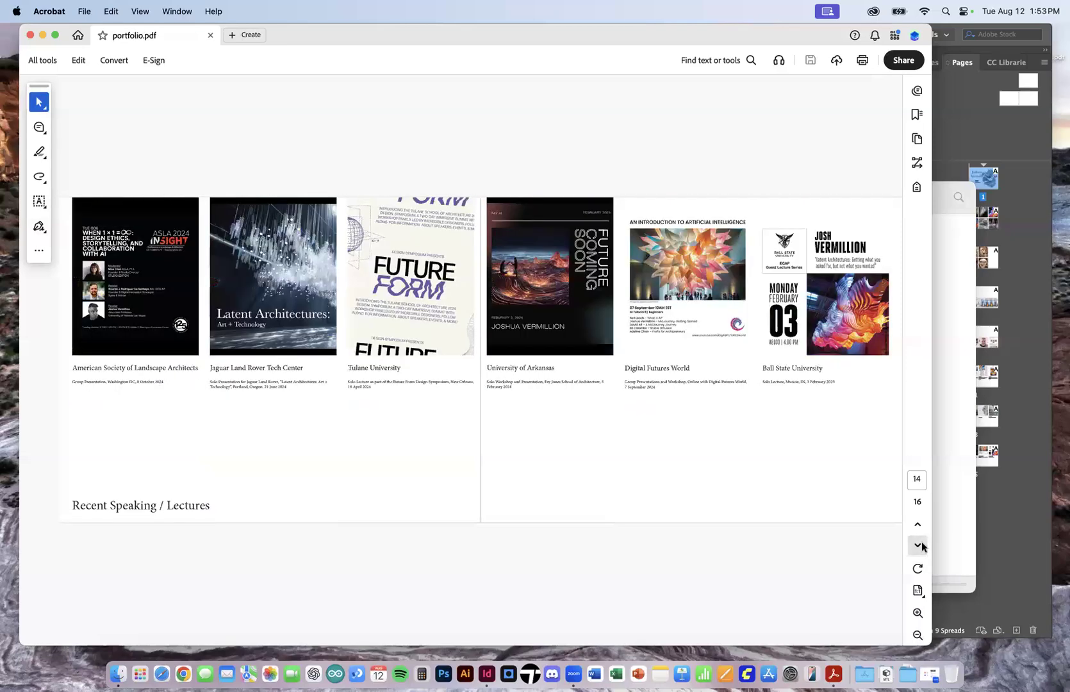
pyautogui.click(918, 545)
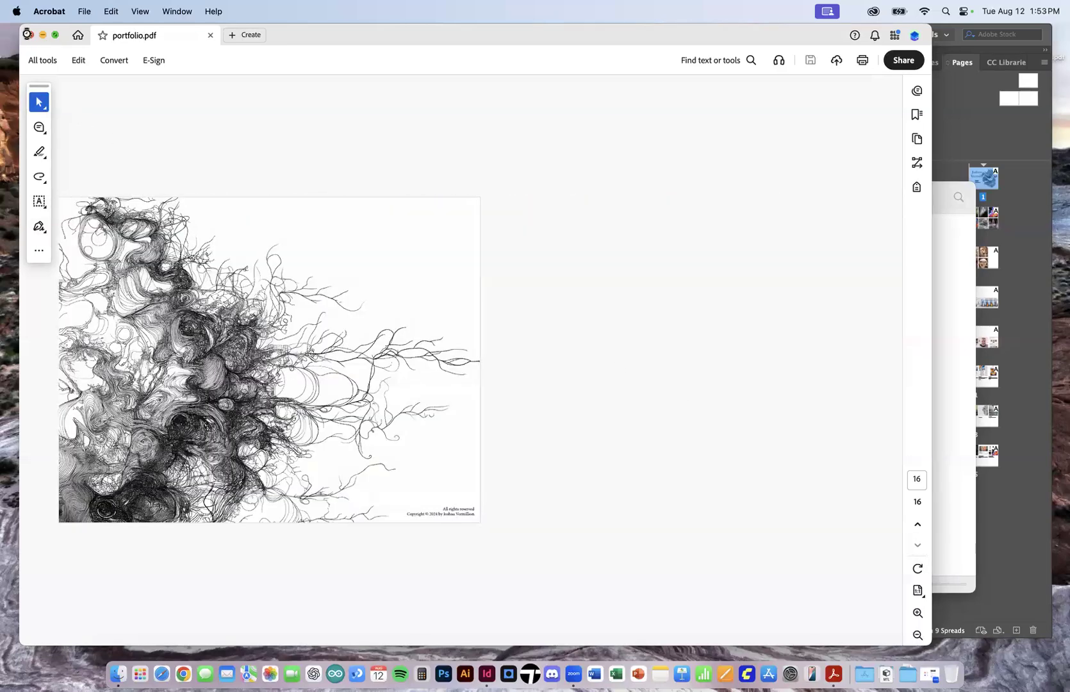
# Close the portfolio PDF, switch to portfolio.indd in InDesign and look through the whole document, from the cover to page 16
pyautogui.click(30, 34)
pyautogui.click(410, 143)
pyautogui.hscroll(2, 741, 327)
pyautogui.scroll(1, 741, 326)
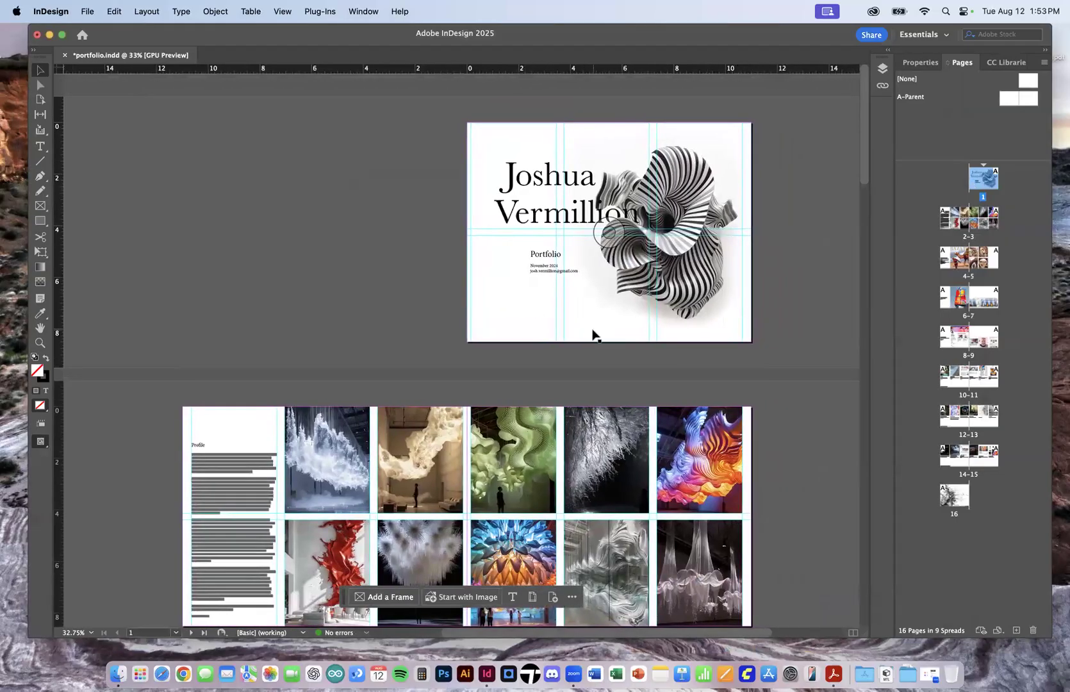
pyautogui.scroll(-20, 592, 334)
pyautogui.scroll(20, 592, 335)
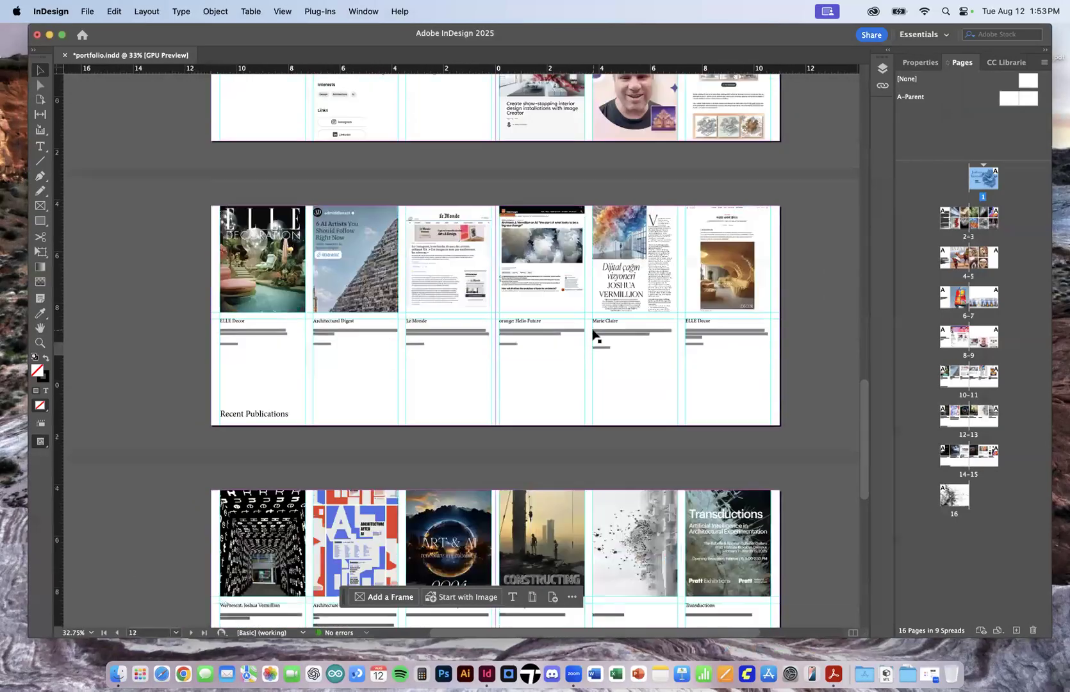
pyautogui.scroll(-20, 592, 334)
pyautogui.scroll(-3, 591, 335)
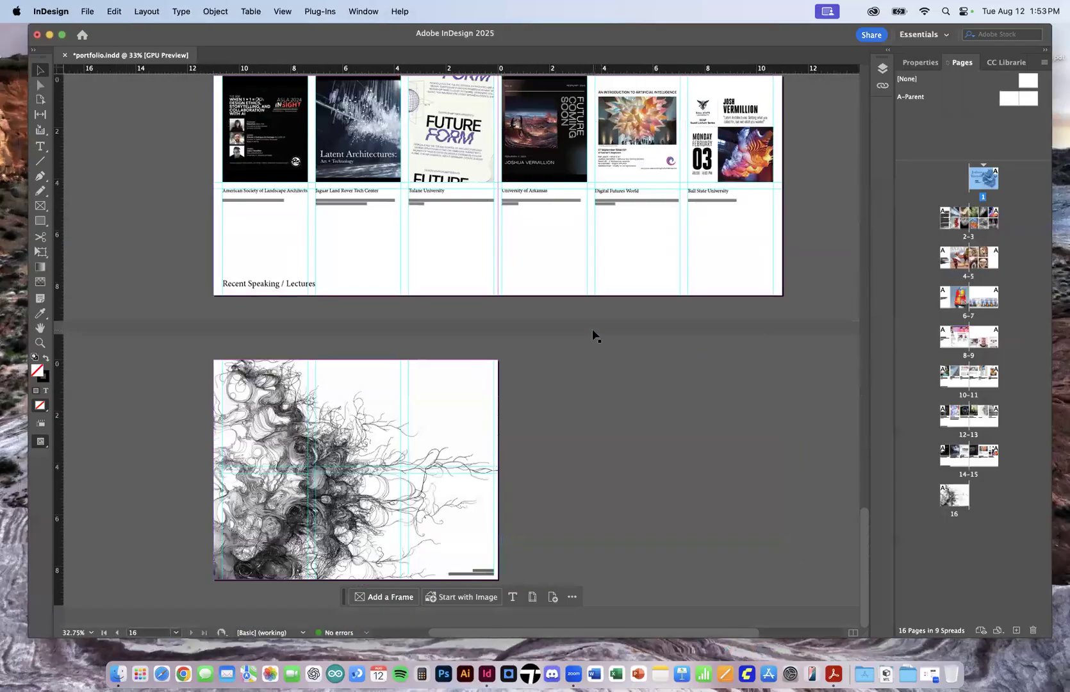
pyautogui.scroll(20, 592, 334)
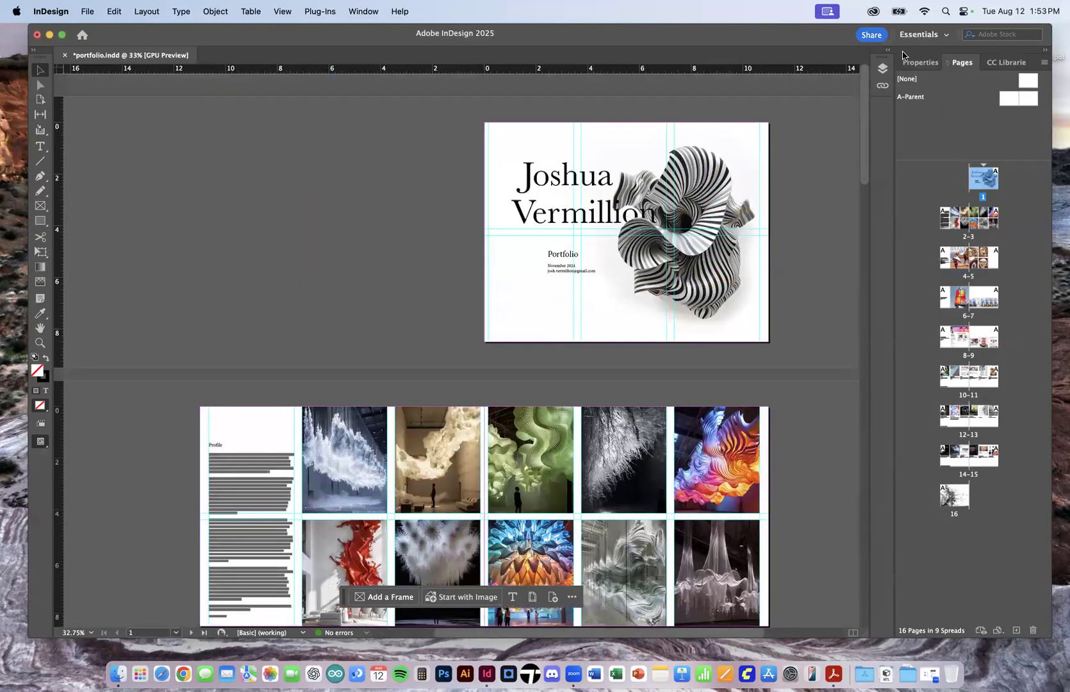
# Examine how the text and images on the cover, pages 2–3 and pages 4–5 line up with the guides
pyautogui.moveTo(811, 36); pyautogui.dragTo(812, 36)
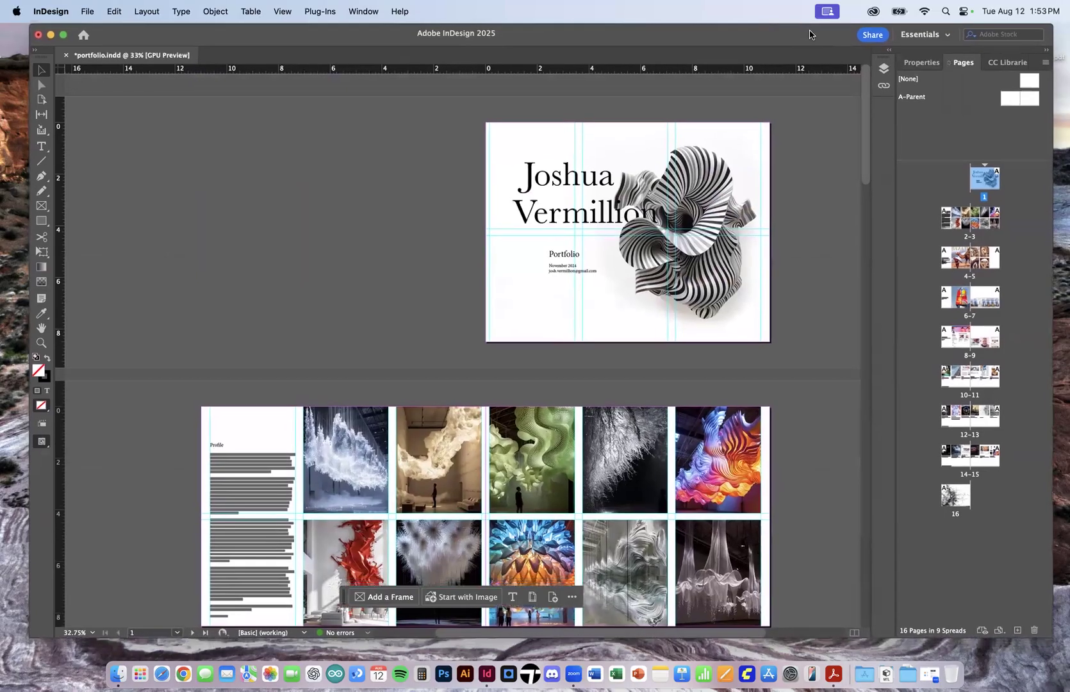
pyautogui.scroll(3, 735, 86)
pyautogui.scroll(2, 678, 152)
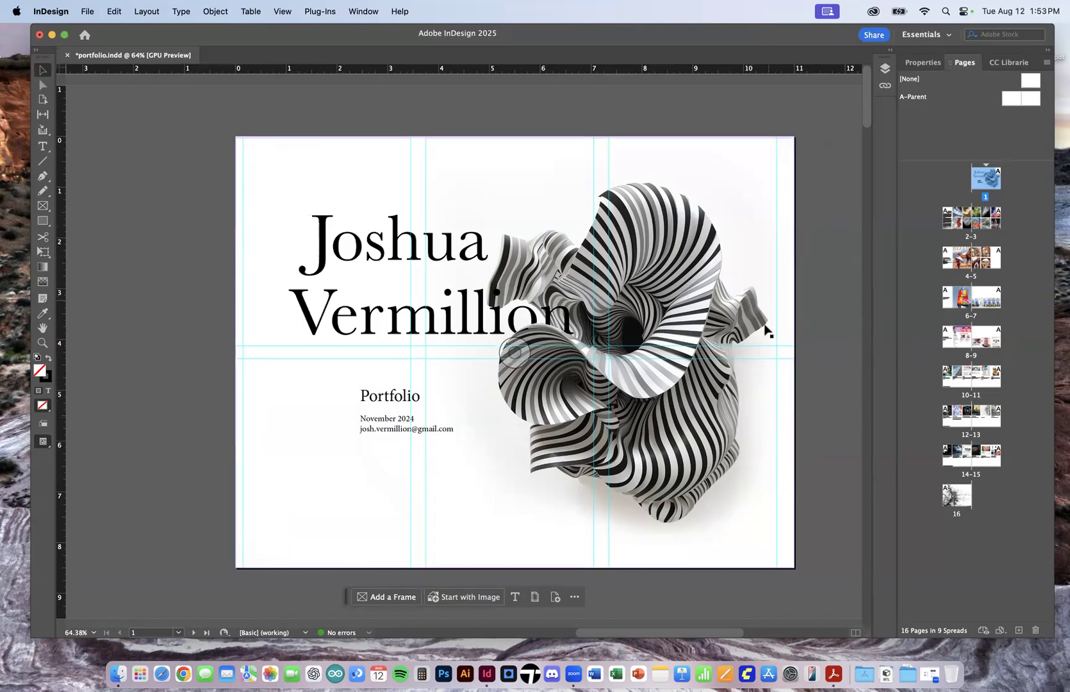
pyautogui.scroll(-10, 636, 316)
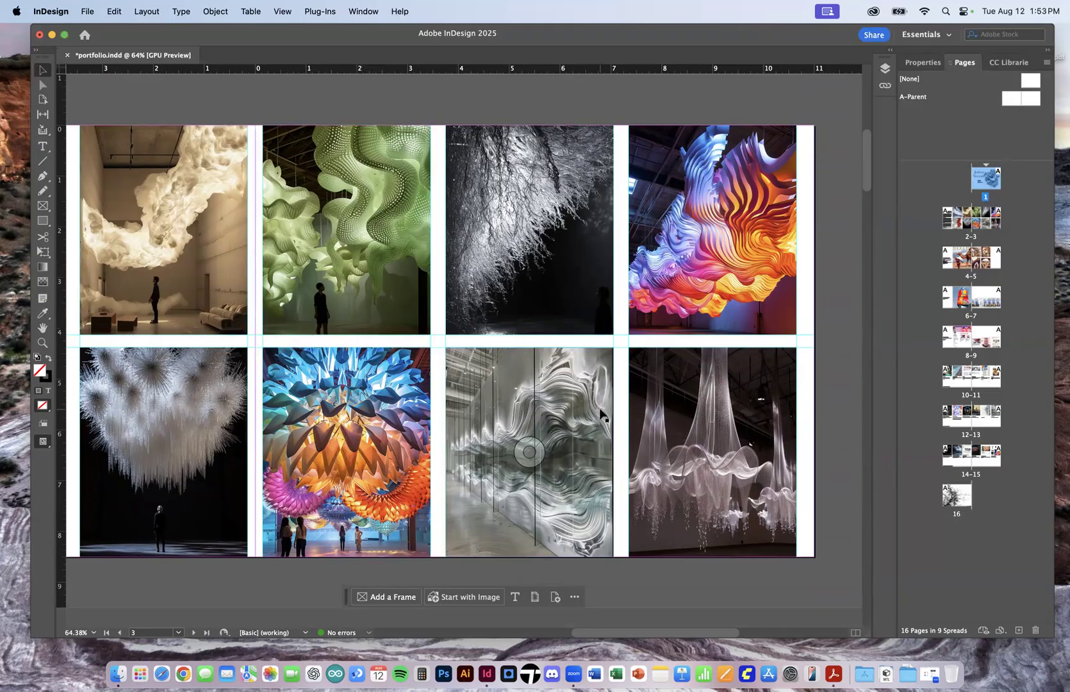
pyautogui.scroll(-4, 621, 328)
pyautogui.hscroll(-4, 621, 329)
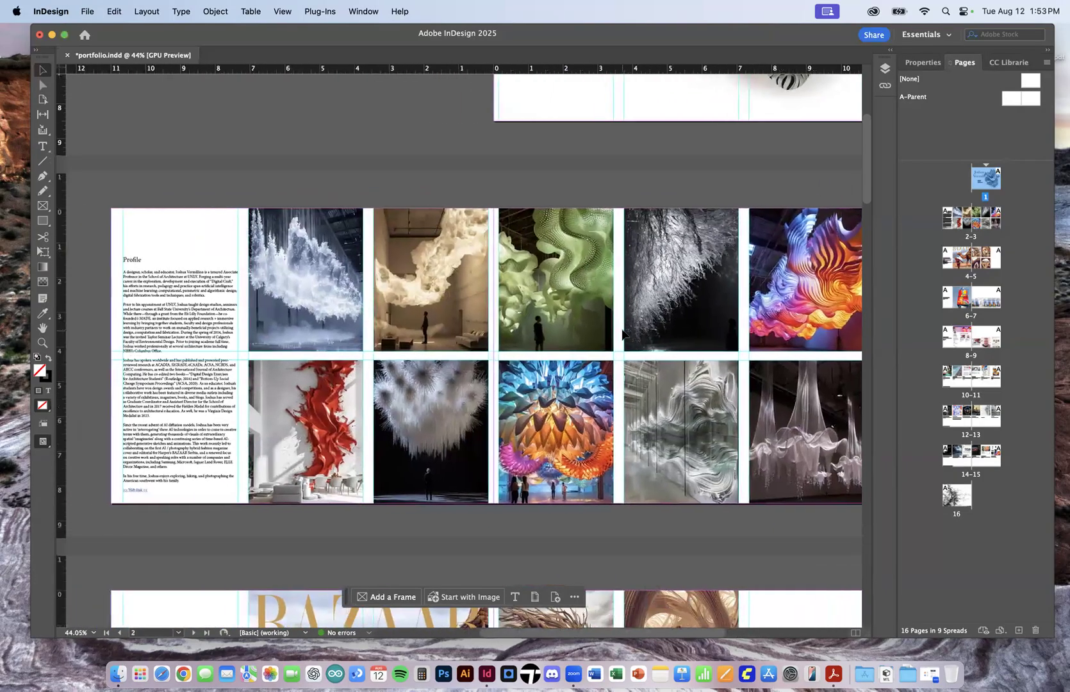
pyautogui.scroll(-2, 621, 329)
pyautogui.scroll(-5, 621, 329)
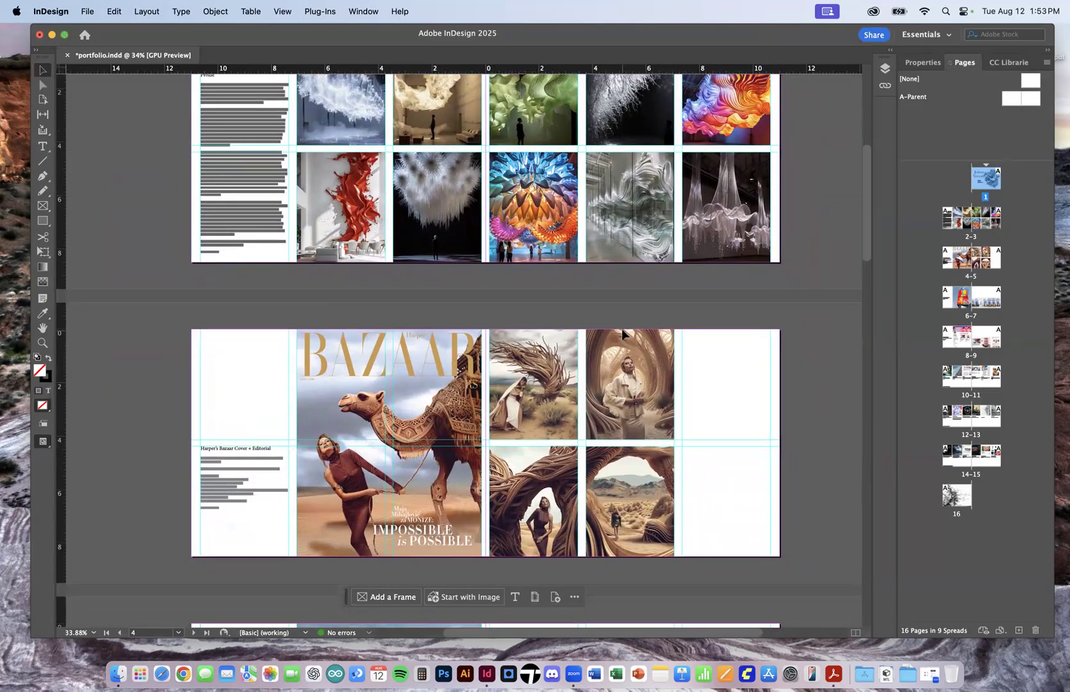
pyautogui.scroll(5, 621, 329)
pyautogui.scroll(2, 668, 314)
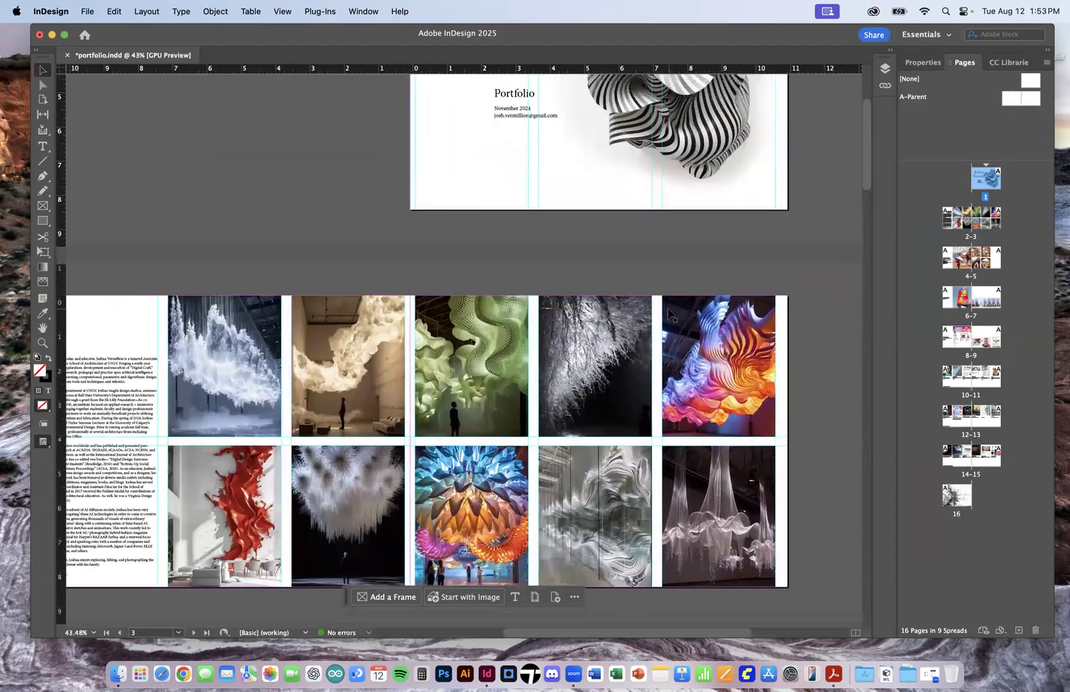
pyautogui.scroll(3, 668, 314)
pyautogui.hscroll(2, 668, 314)
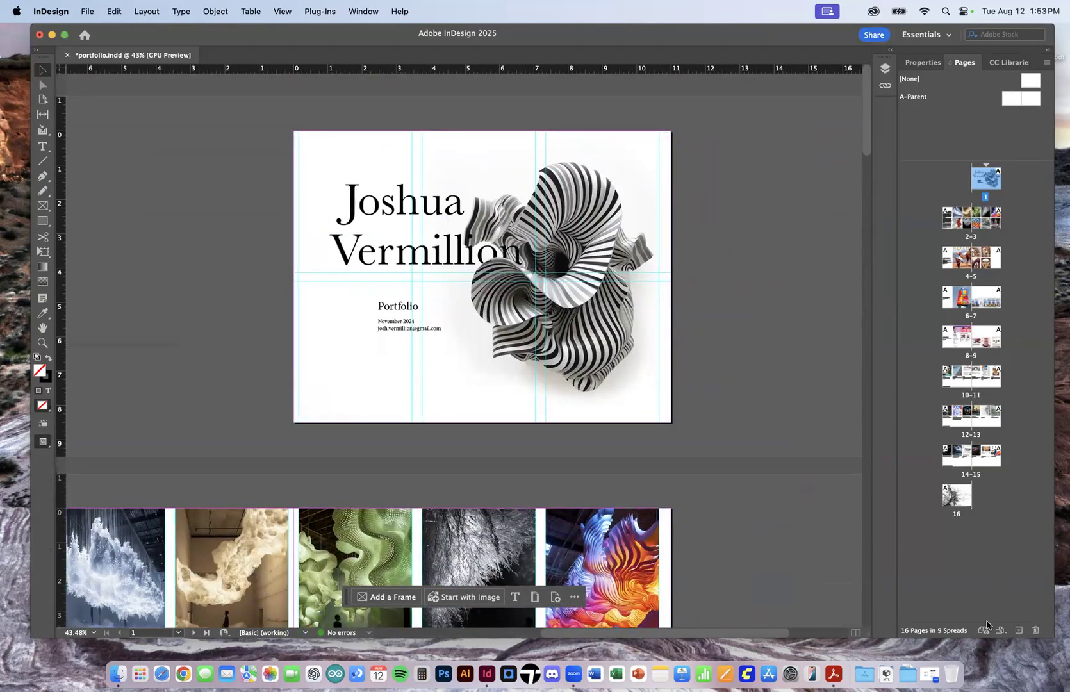
# Open the A-Parent spread and inspect its column and row guides across both pages
pyautogui.doubleClick(1008, 99)
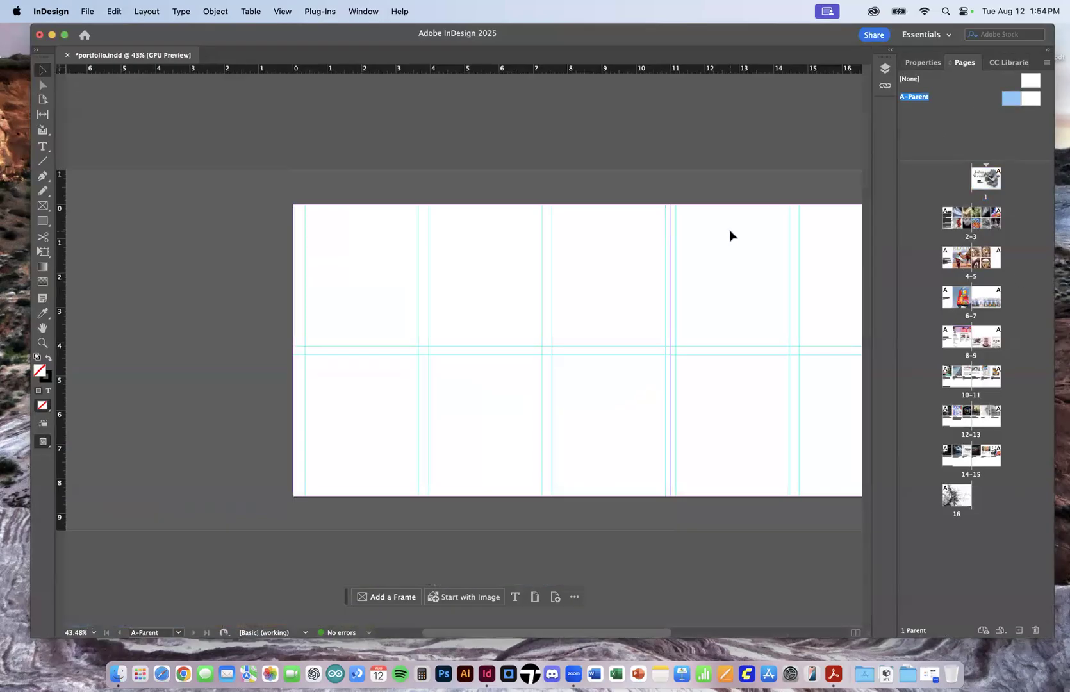
pyautogui.hscroll(6, 730, 235)
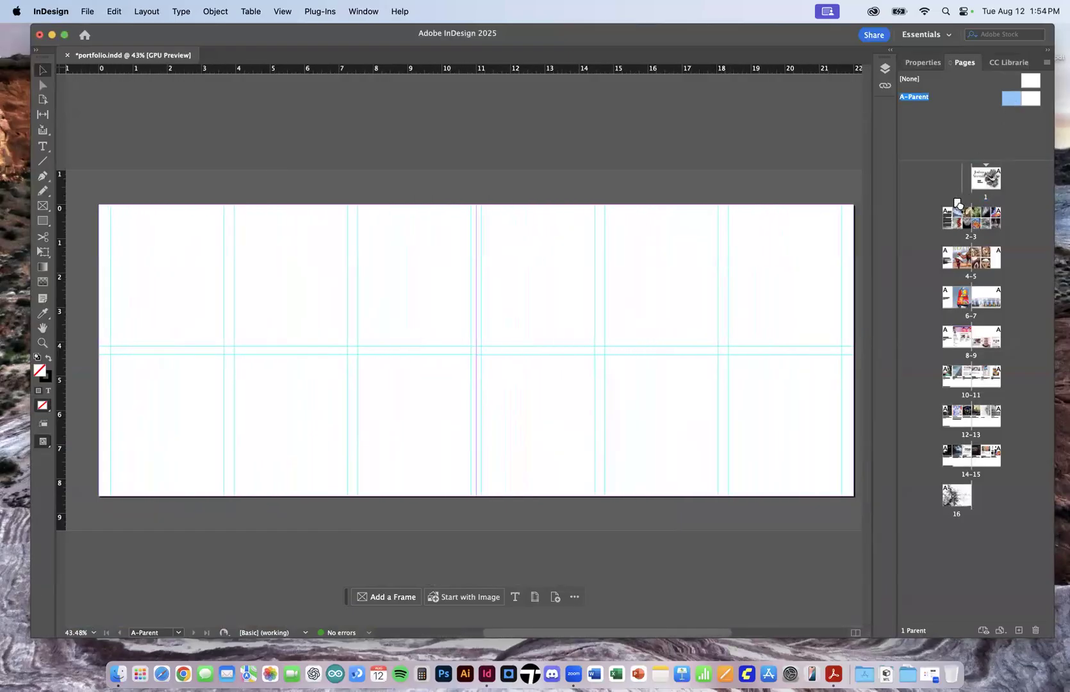
pyautogui.moveTo(952, 213)
pyautogui.mouseDown()
pyautogui.moveTo(986, 159)
pyautogui.moveTo(960, 221)
pyautogui.mouseUp()
pyautogui.hscroll(-3, 447, 382)
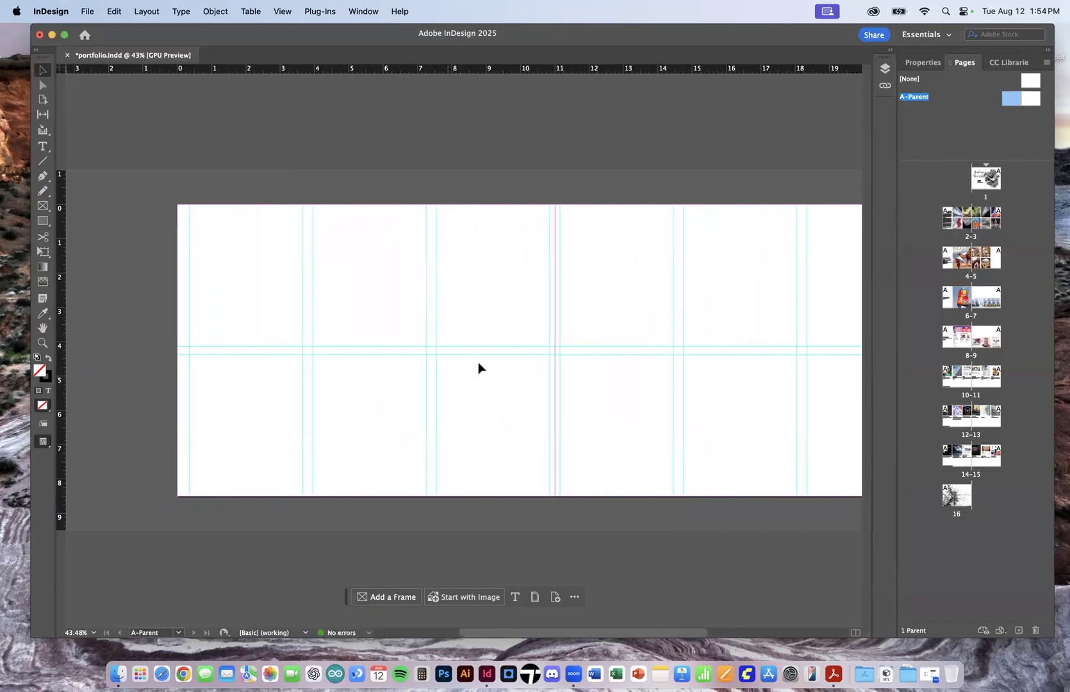
# Compare the pages 2–3 spread with the A-Parent guides, then inspect the grid on both parent pages
pyautogui.doubleClick(957, 216)
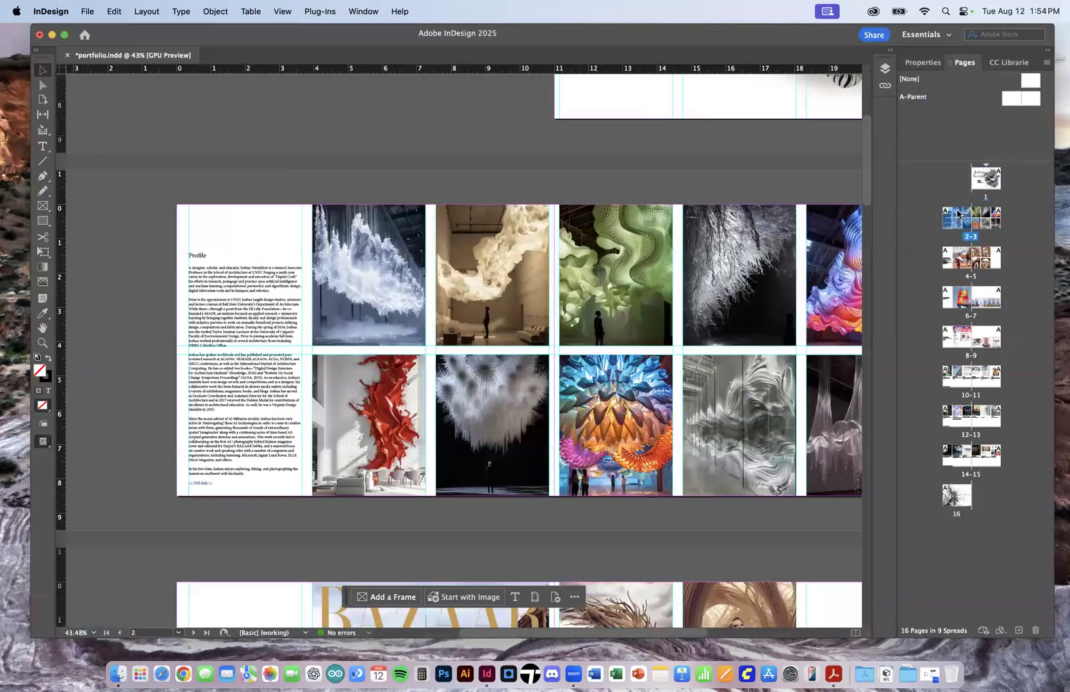
pyautogui.doubleClick(1013, 102)
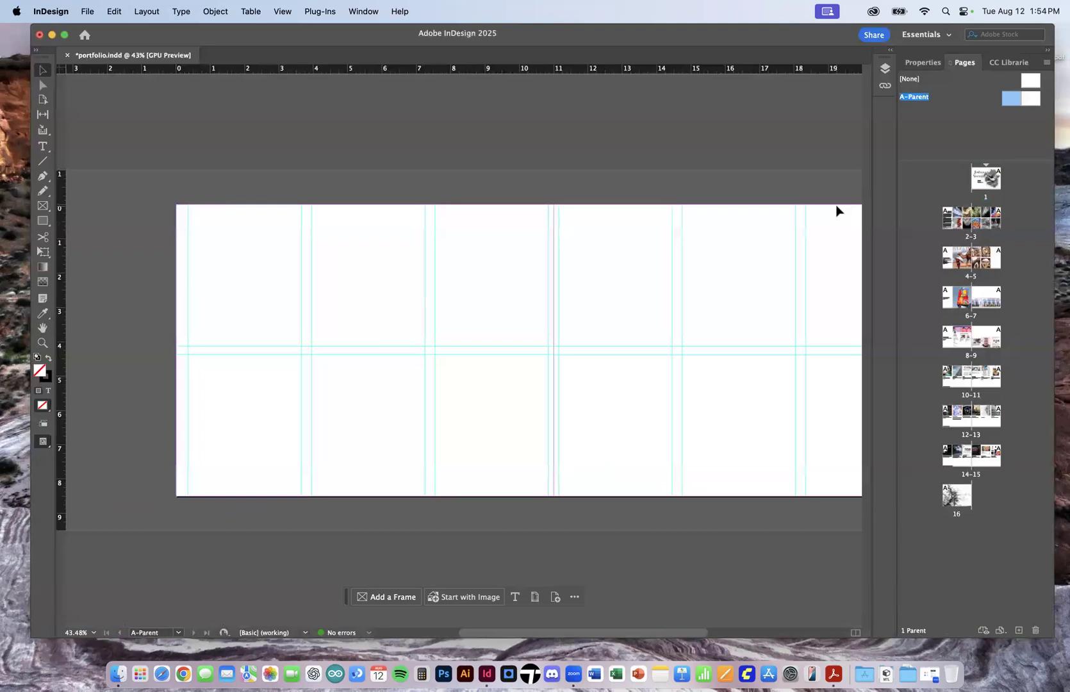
pyautogui.hscroll(5, 837, 210)
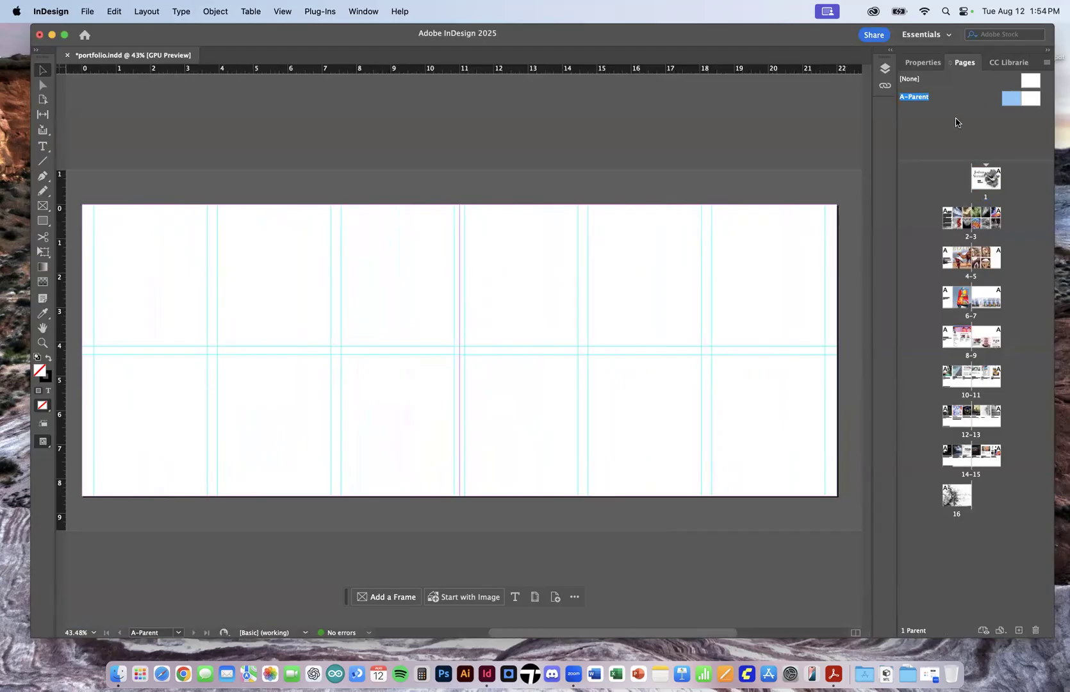
pyautogui.doubleClick(1033, 98)
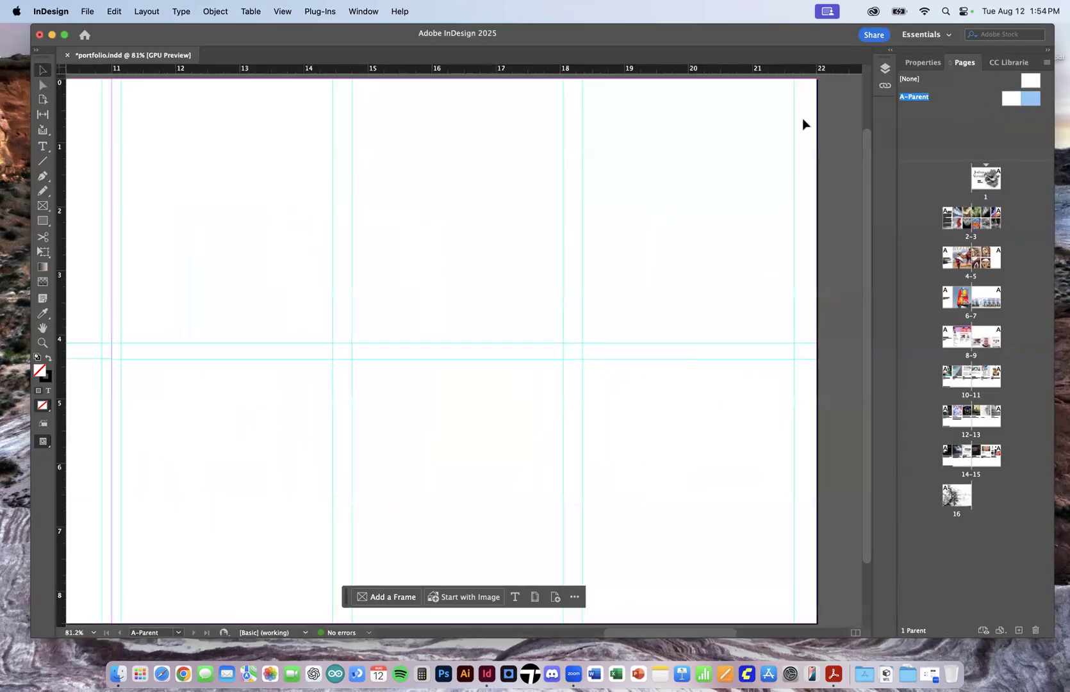
pyautogui.scroll(-3, 751, 203)
pyautogui.scroll(-2, 751, 202)
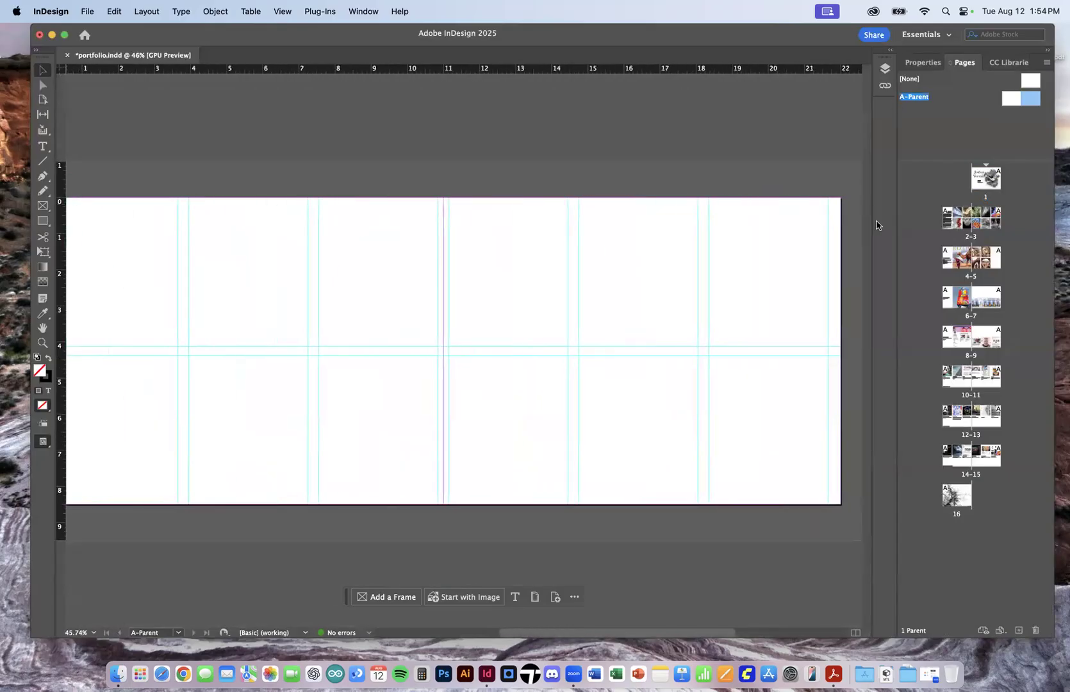
pyautogui.hscroll(-2, 656, 256)
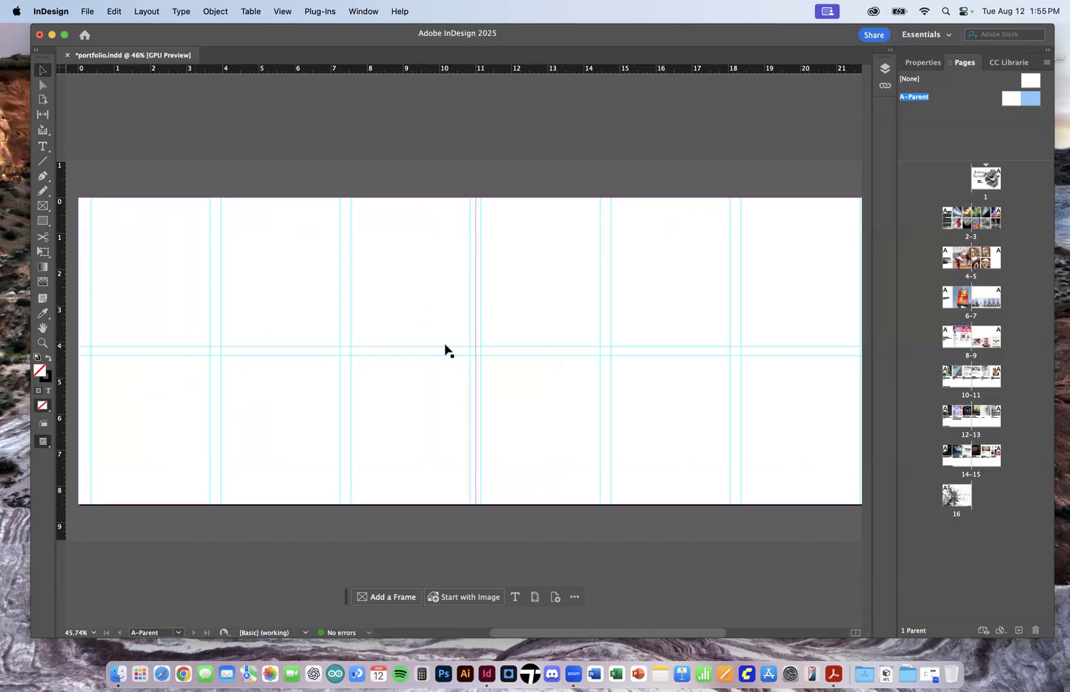
# Add a horizontal guide at about 1.8 in and a vertical guide at about 5 in to A-Parent's left page, and check them on page 2
pyautogui.moveTo(392, 68); pyautogui.dragTo(398, 165)
pyautogui.moveTo(395, 69); pyautogui.dragTo(401, 263)
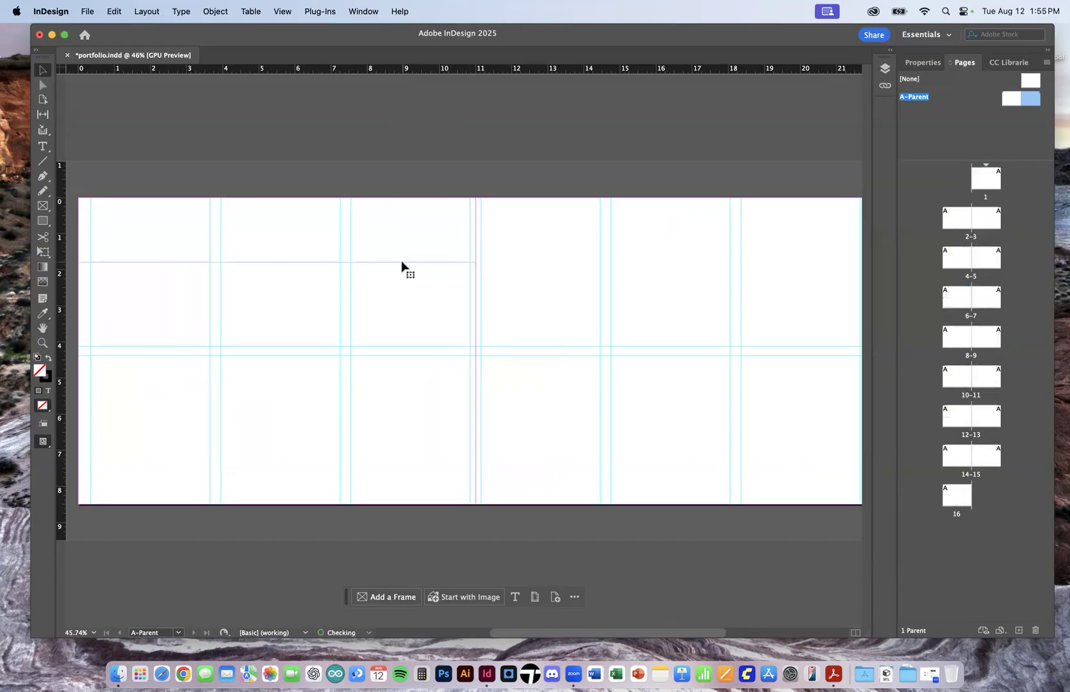
pyautogui.moveTo(61, 296); pyautogui.dragTo(257, 298)
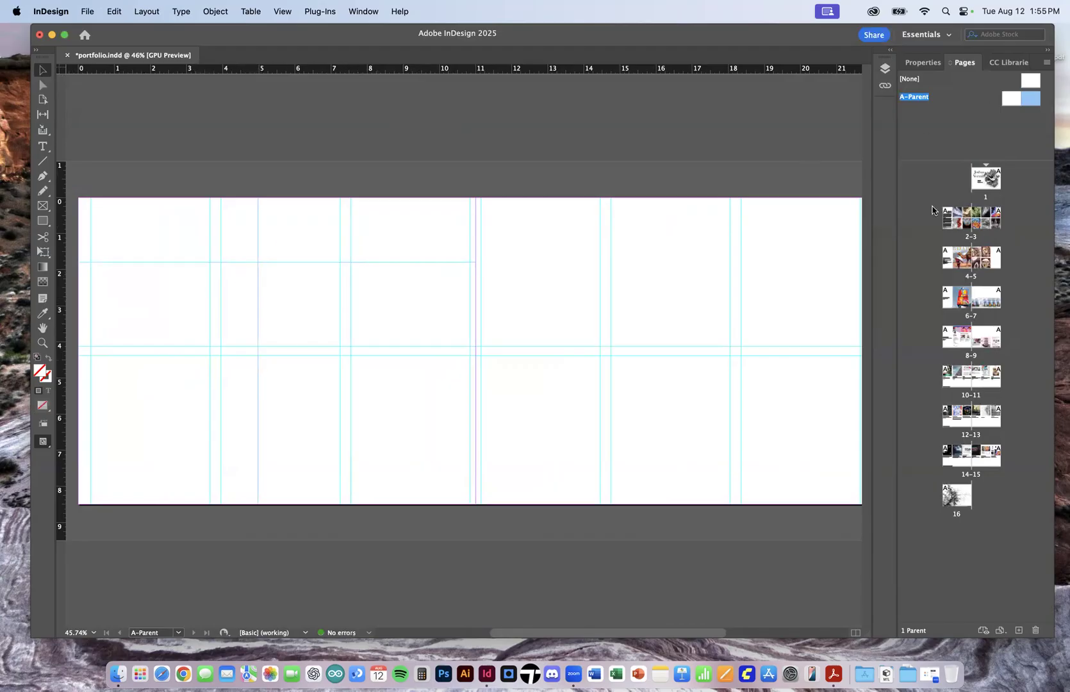
pyautogui.click(1013, 101)
pyautogui.doubleClick(959, 218)
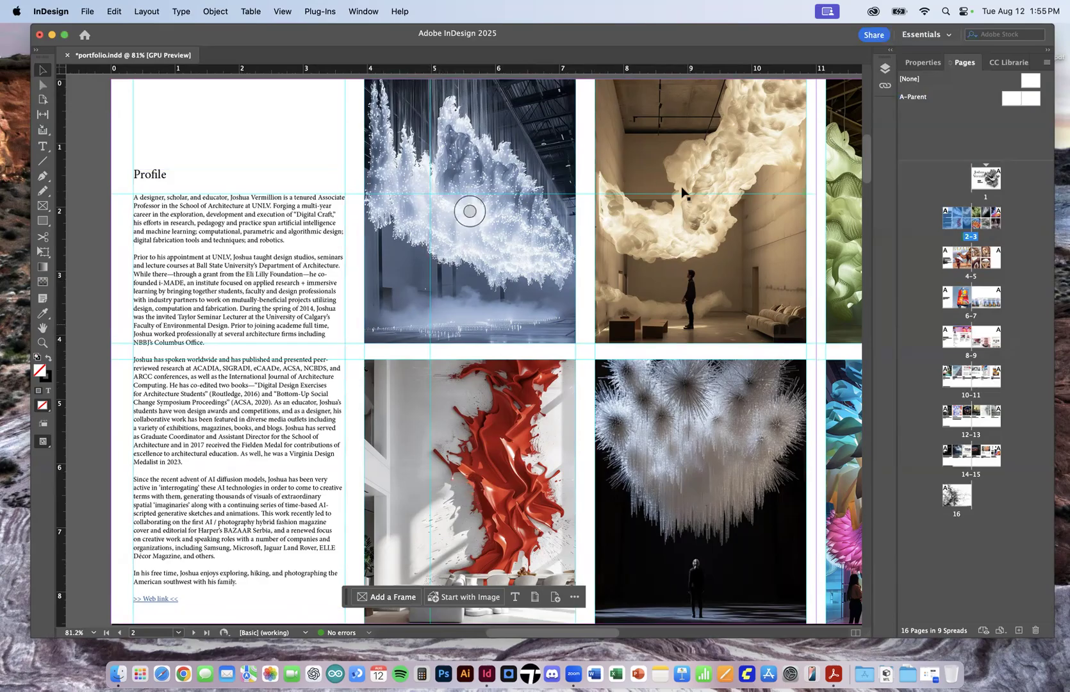
# Return to the A-Parent spread and delete the added horizontal and vertical guides
pyautogui.doubleClick(1011, 97)
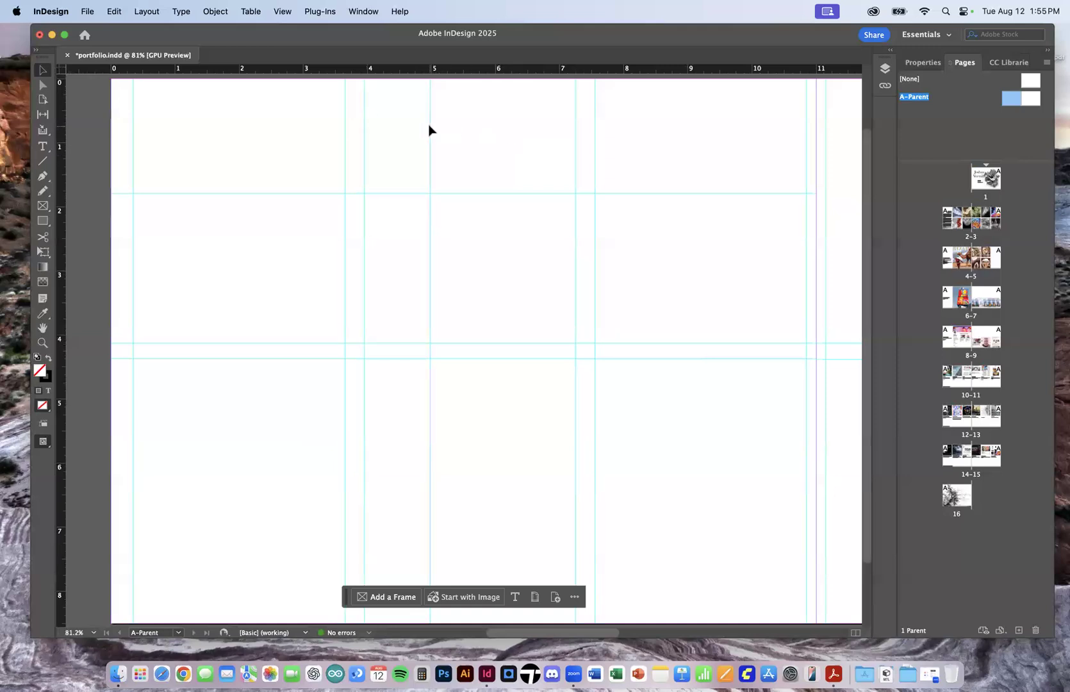
pyautogui.click(429, 127)
pyautogui.press('Delete')
pyautogui.scroll(-2, 441, 193)
pyautogui.scroll(-1, 442, 196)
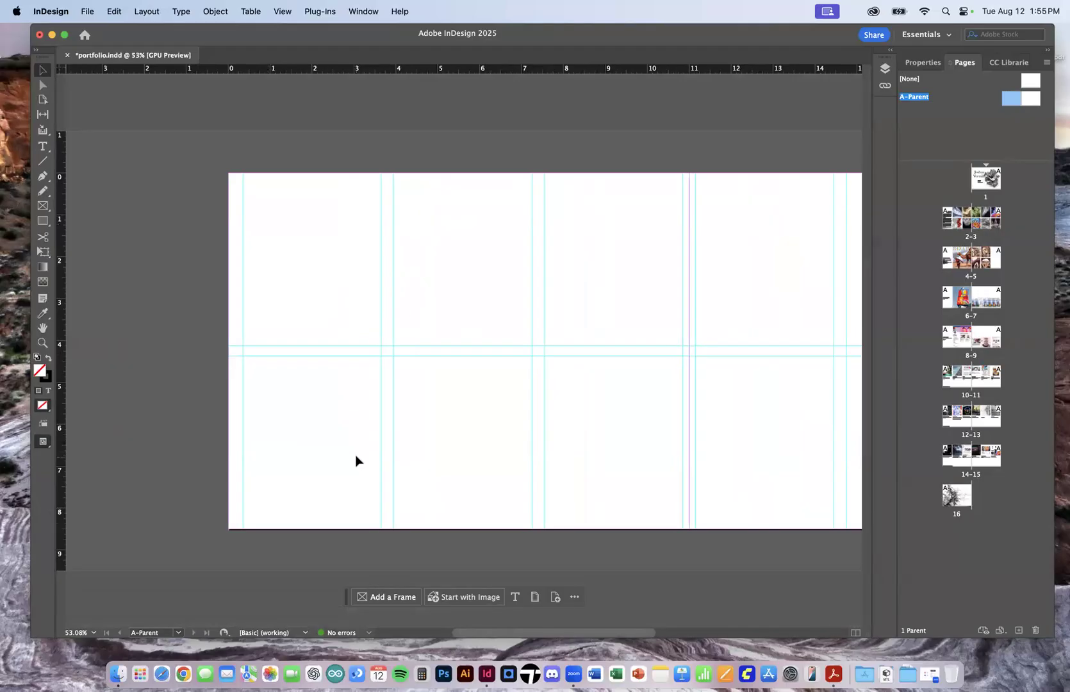
pyautogui.scroll(2, 312, 338)
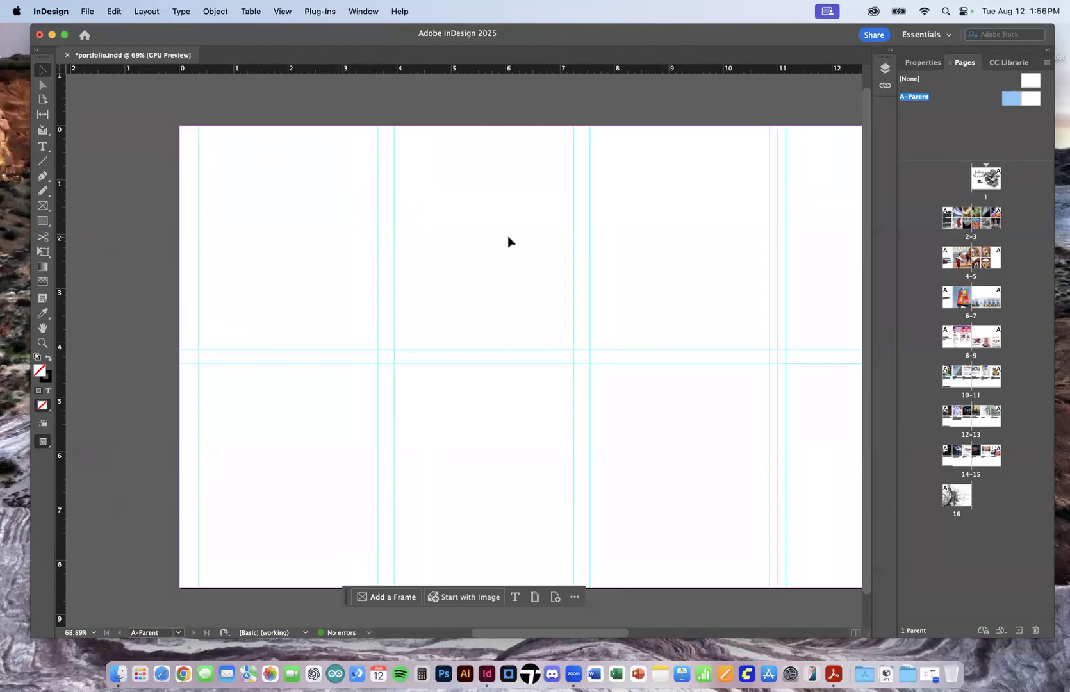
pyautogui.scroll(-4, 486, 329)
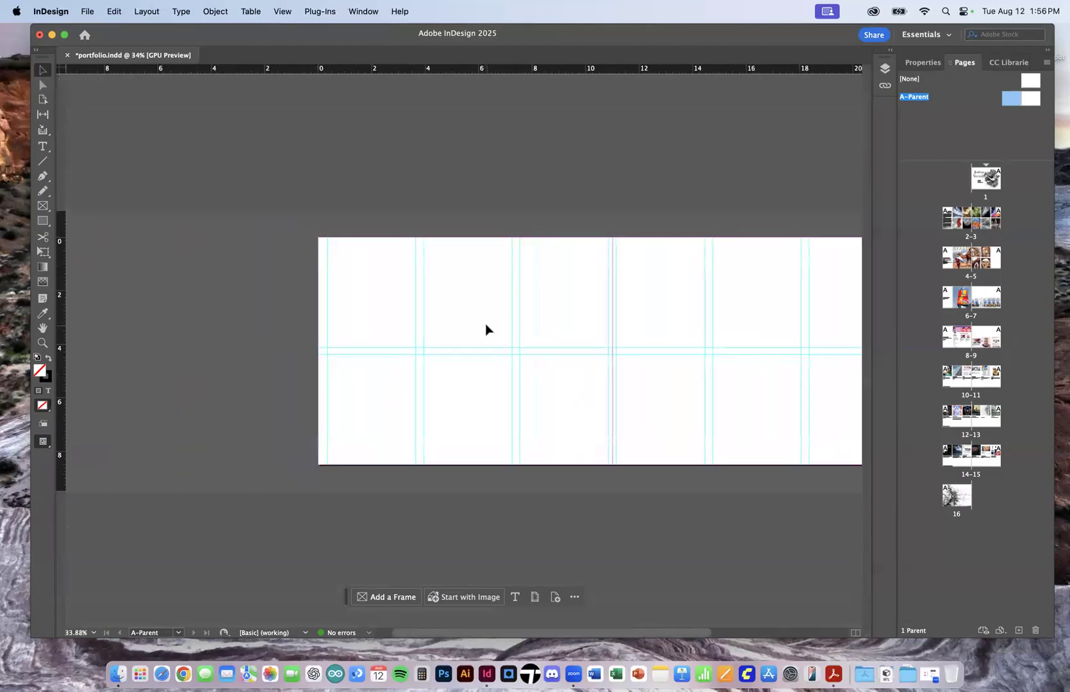
# Open the pages 14–15 spread and examine how its lecture posters and captions sit on the A-Parent grid
pyautogui.hscroll(3, 486, 329)
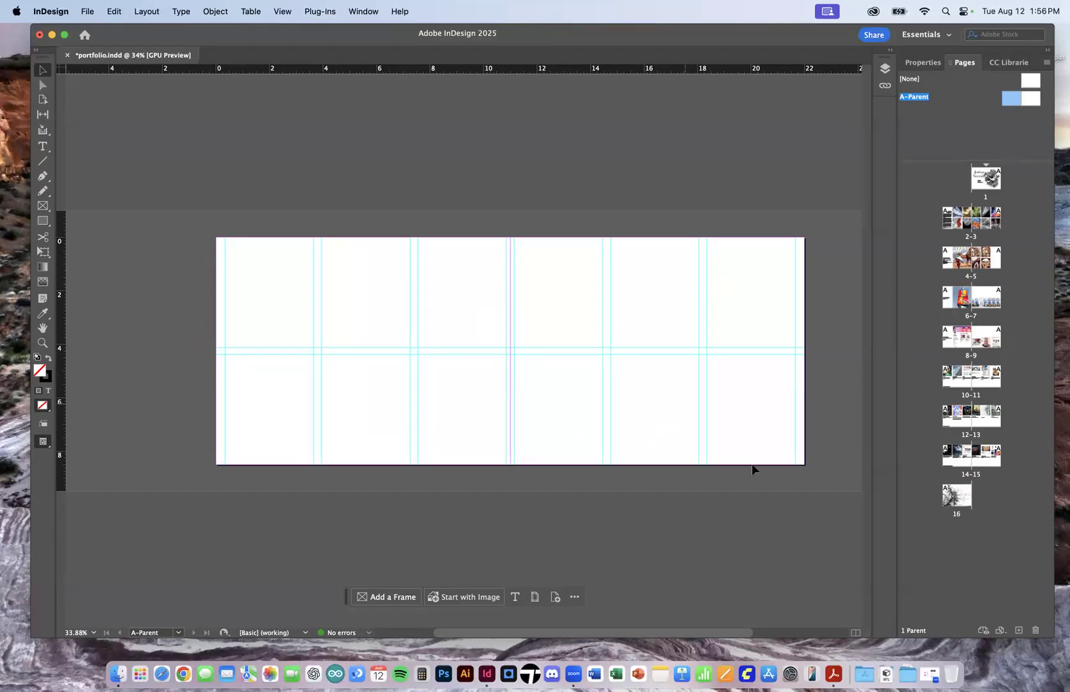
pyautogui.doubleClick(958, 455)
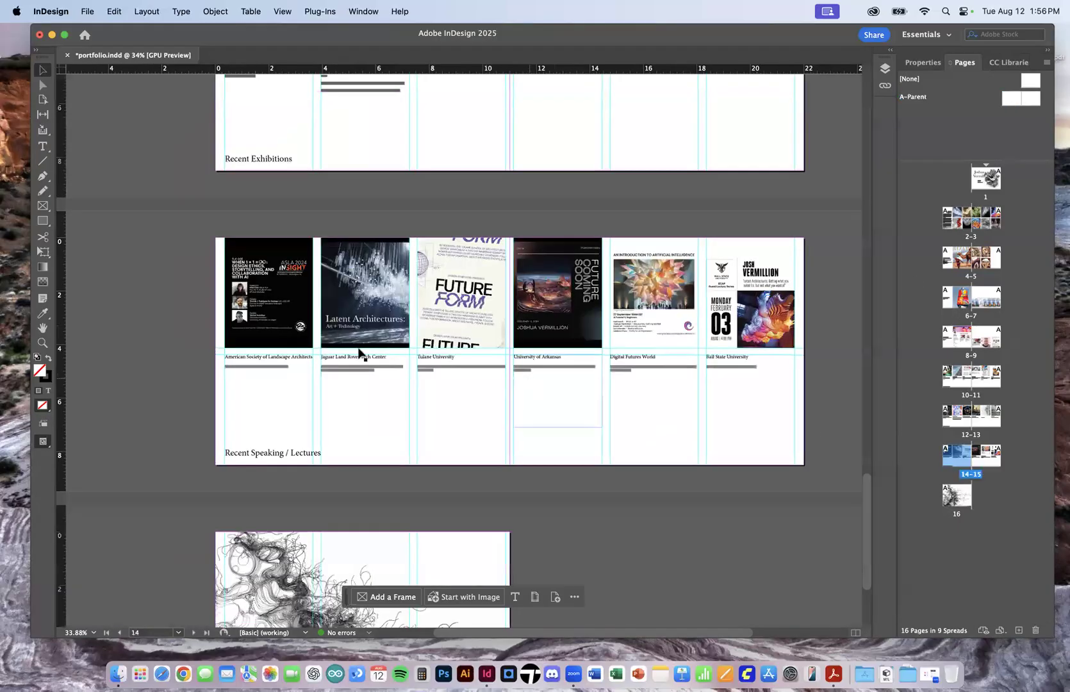
pyautogui.scroll(3, 337, 352)
pyautogui.scroll(-5, 338, 352)
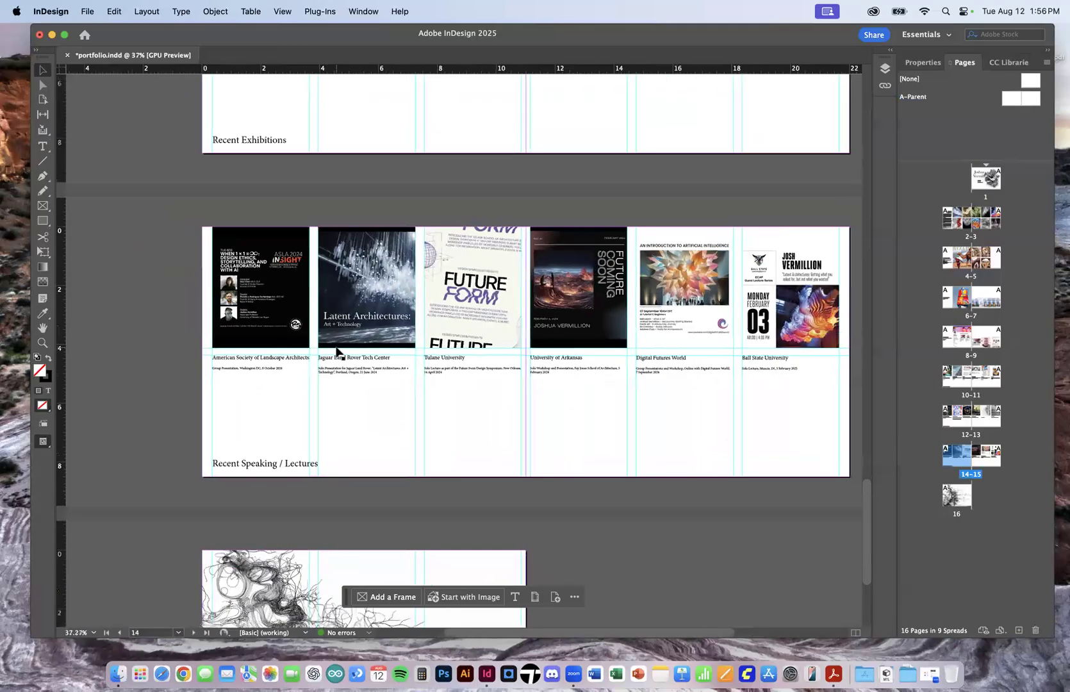
pyautogui.scroll(-2, 337, 351)
pyautogui.scroll(3, 338, 351)
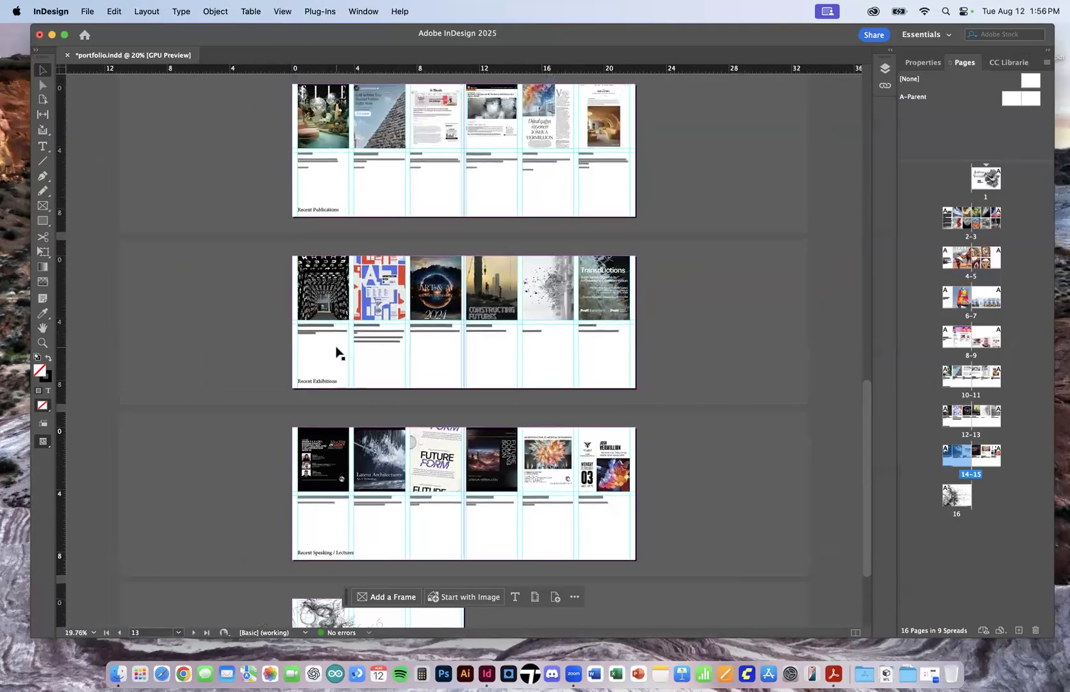
# Go to the Recent Publications spread on pages 10–11 and examine how its images and captions align with the guides
pyautogui.scroll(2, 391, 205)
pyautogui.scroll(1, 392, 205)
pyautogui.scroll(3, 391, 205)
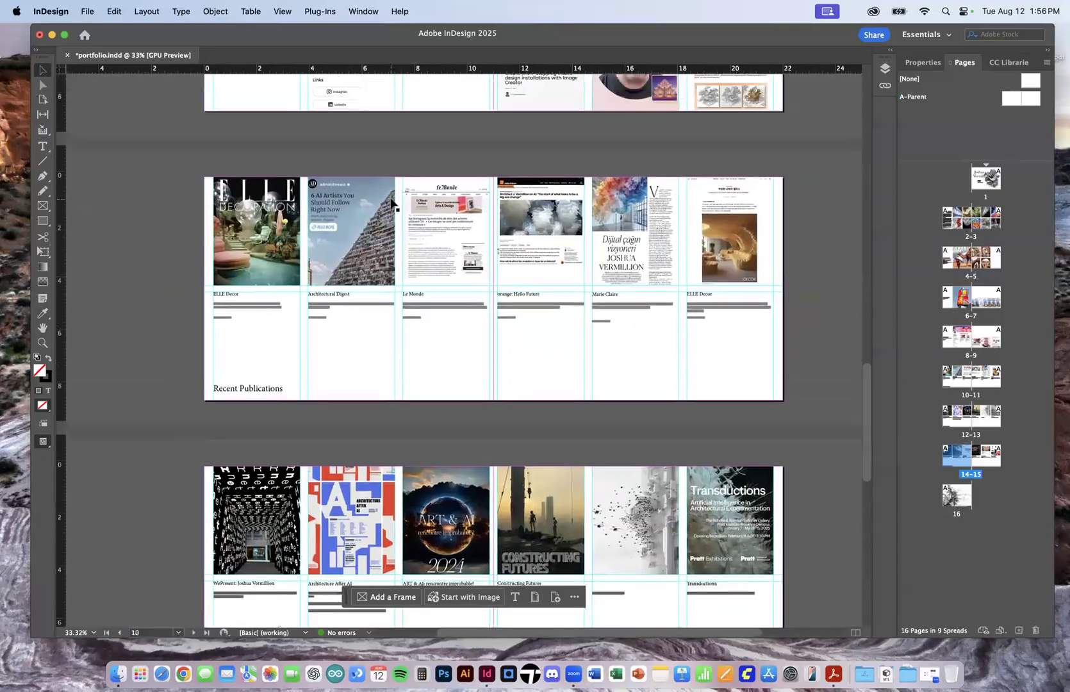
pyautogui.scroll(2, 391, 205)
pyautogui.scroll(-1, 391, 205)
pyautogui.scroll(2, 391, 203)
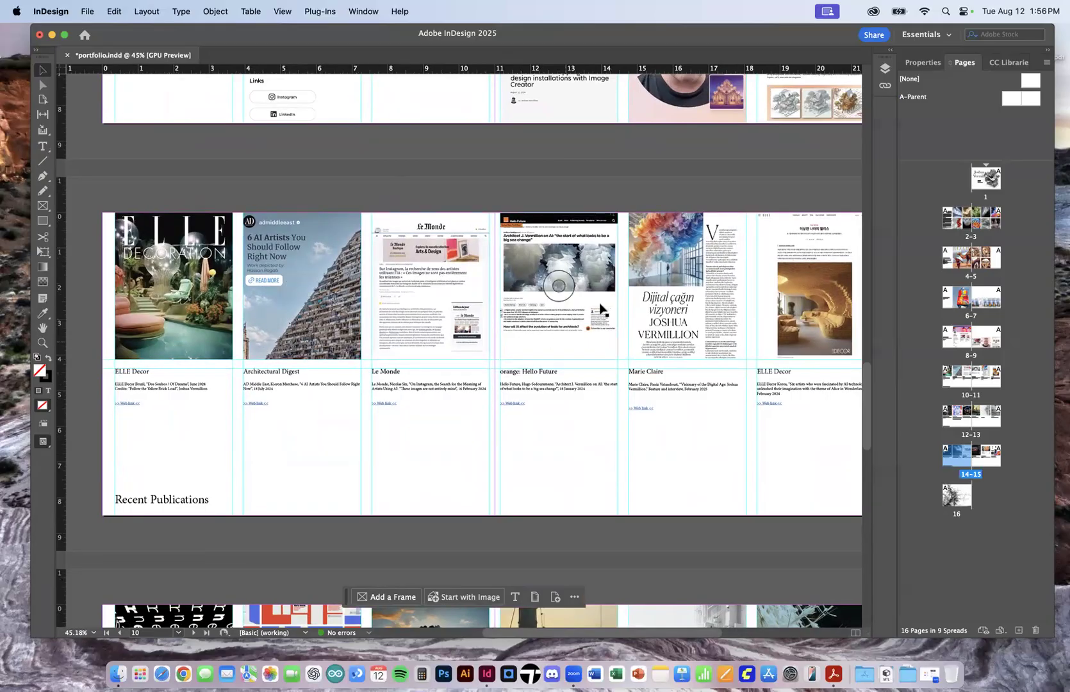
pyautogui.scroll(-1, 787, 266)
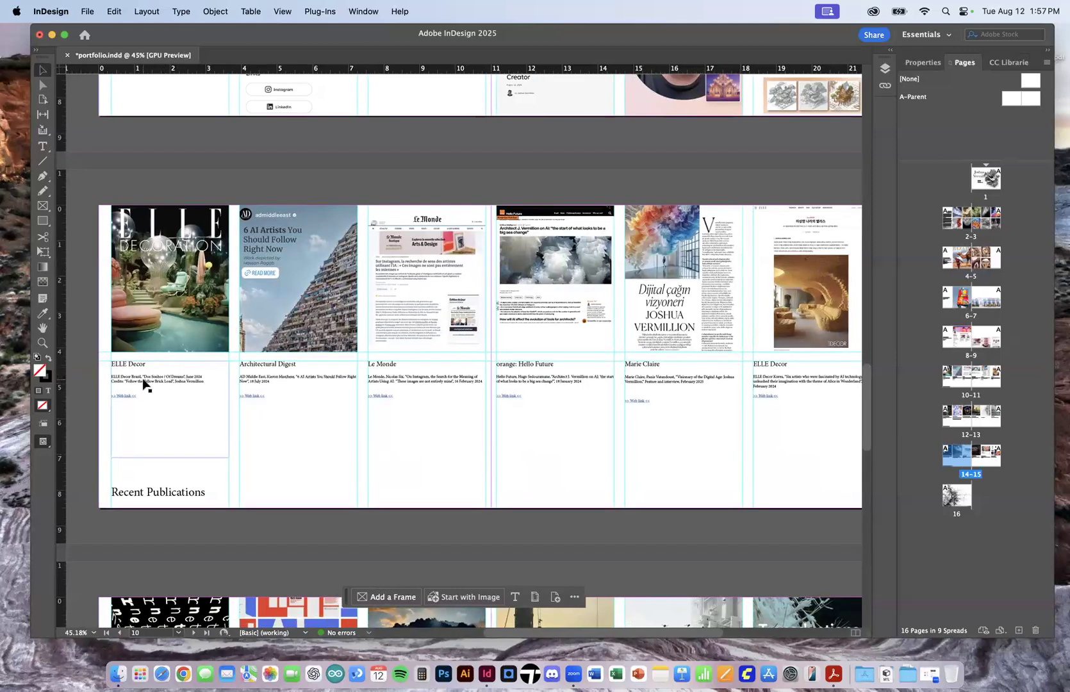
# Examine the heading, citation and web link under each publication across pages 10–11 up close
pyautogui.scroll(4, 144, 382)
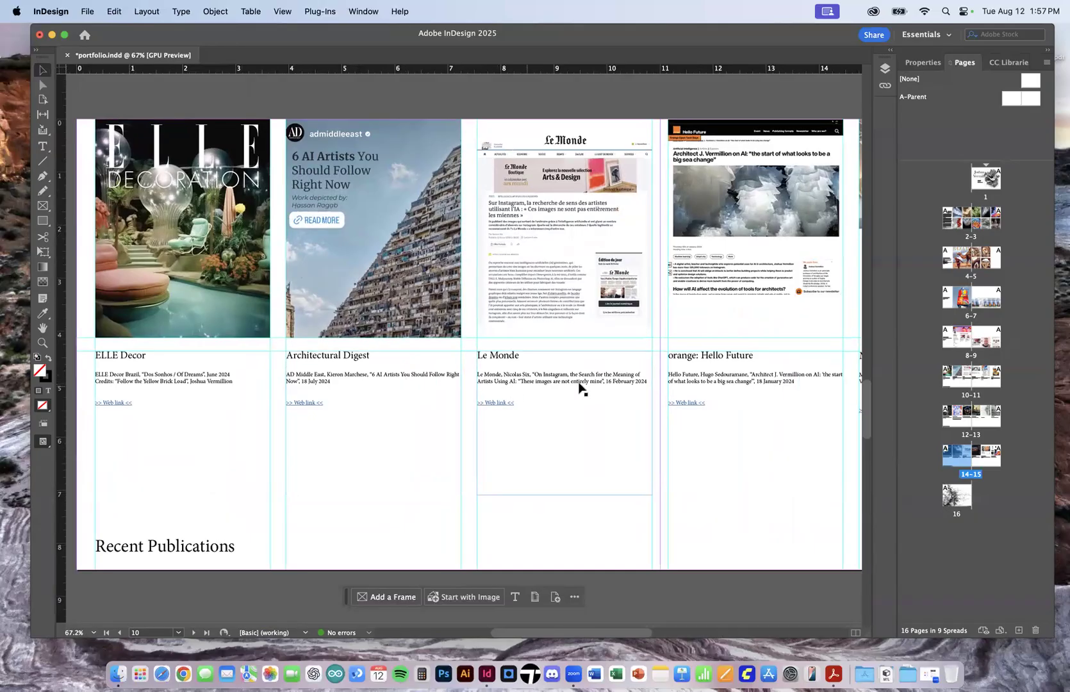
pyautogui.hscroll(1, 597, 383)
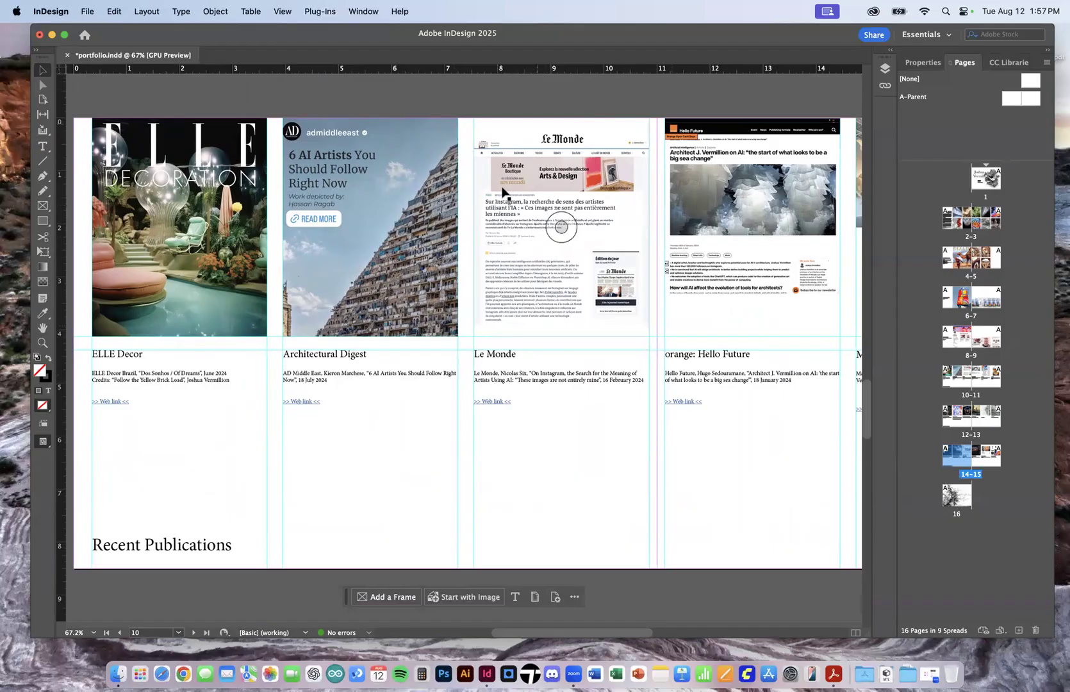
pyautogui.hscroll(2, 581, 372)
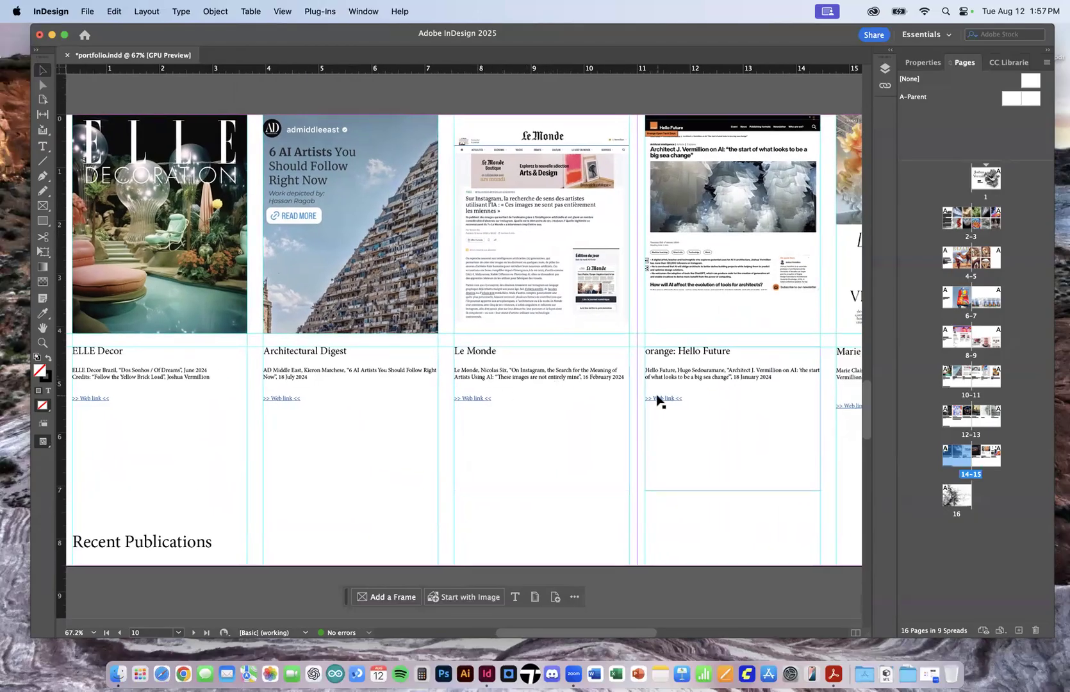
pyautogui.hscroll(15, 657, 399)
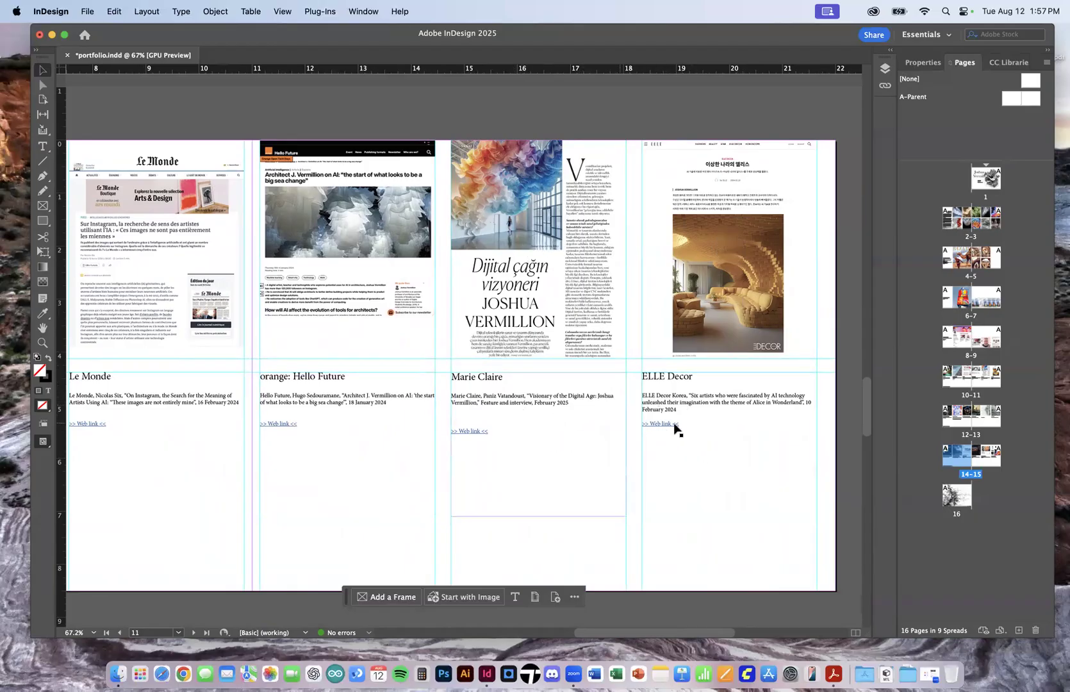
pyautogui.scroll(-2, 674, 393)
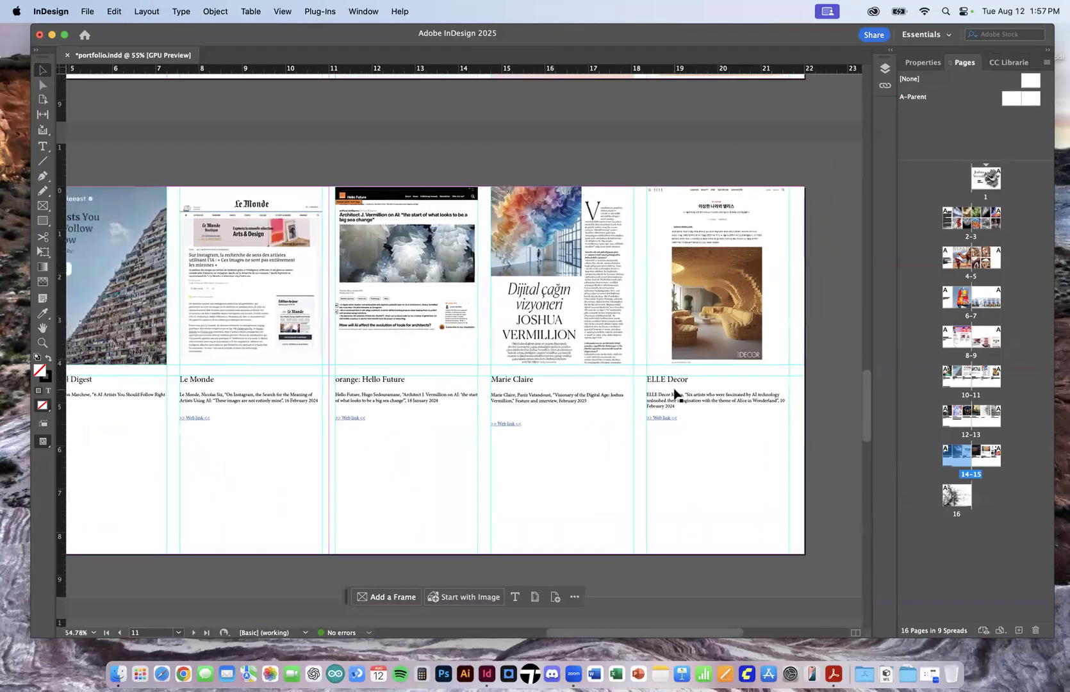
pyautogui.scroll(2, 674, 393)
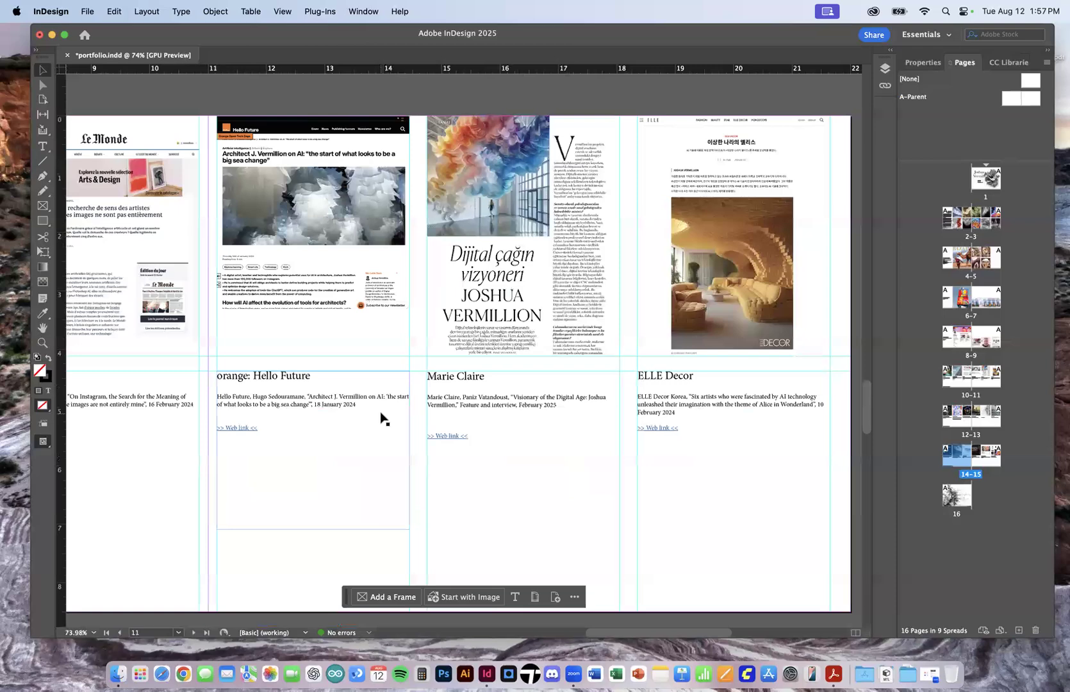
pyautogui.scroll(-4, 363, 488)
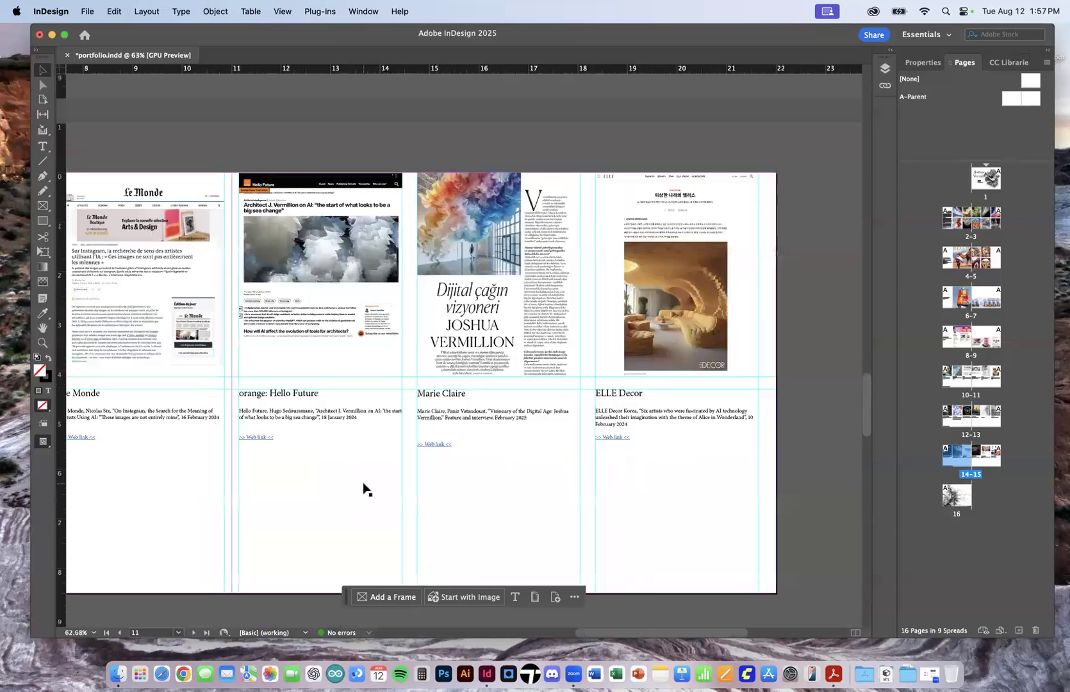
# Go to the Recent Exhibitions spread on pages 12–13 and examine its exhibition images and captions up close
pyautogui.scroll(-8, 363, 489)
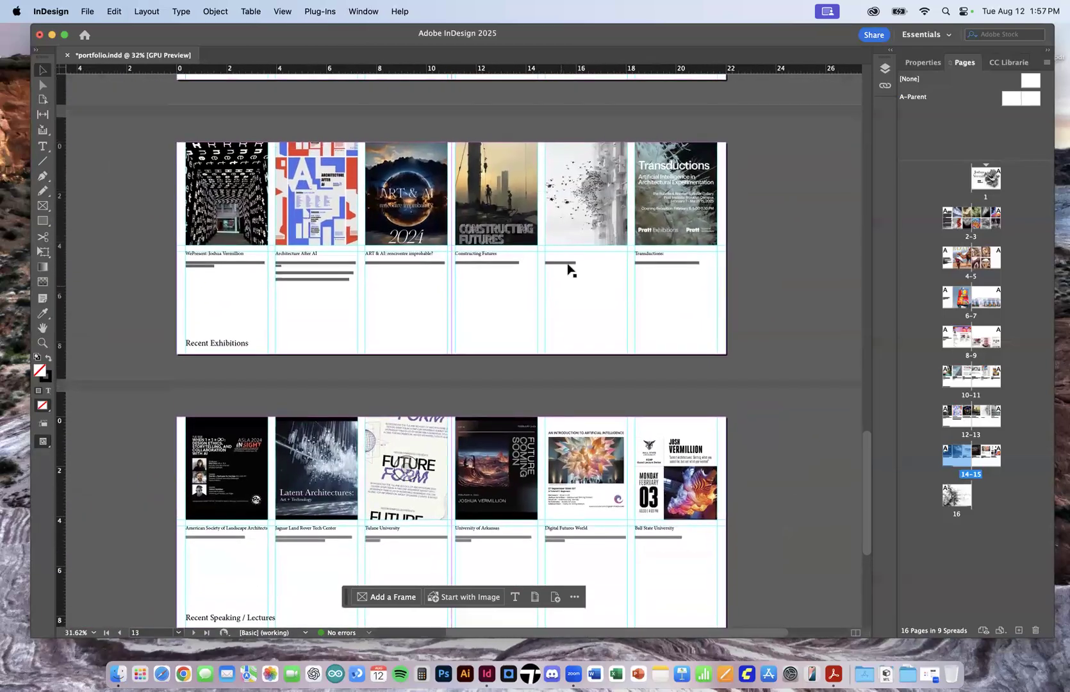
pyautogui.scroll(3, 531, 235)
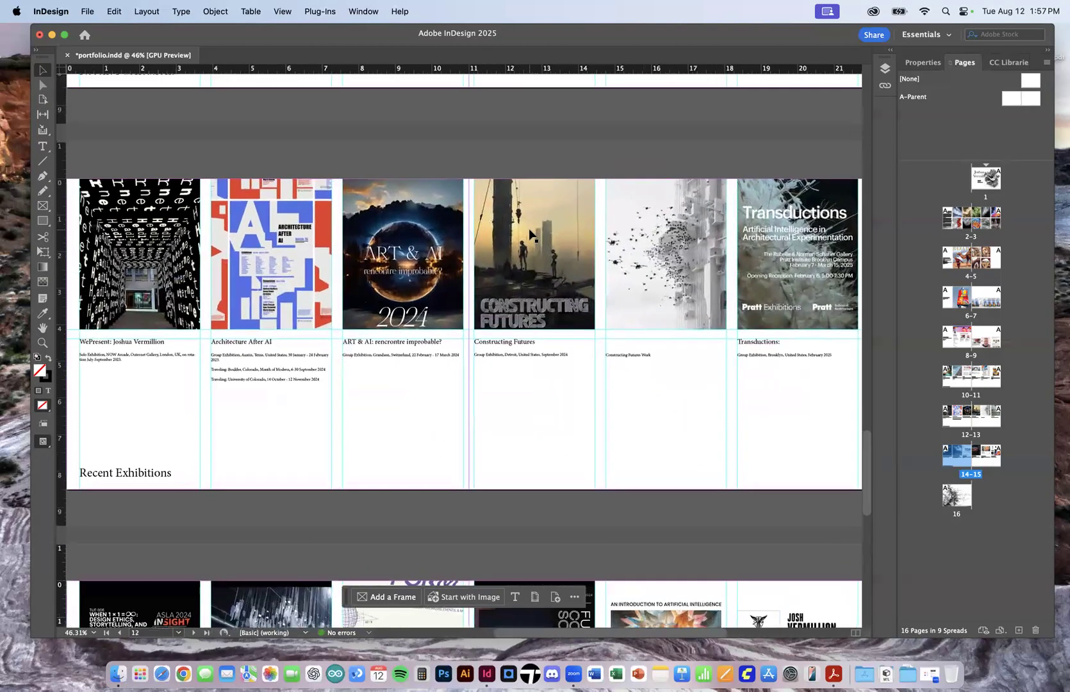
pyautogui.hscroll(-5, 530, 235)
pyautogui.scroll(2, 530, 235)
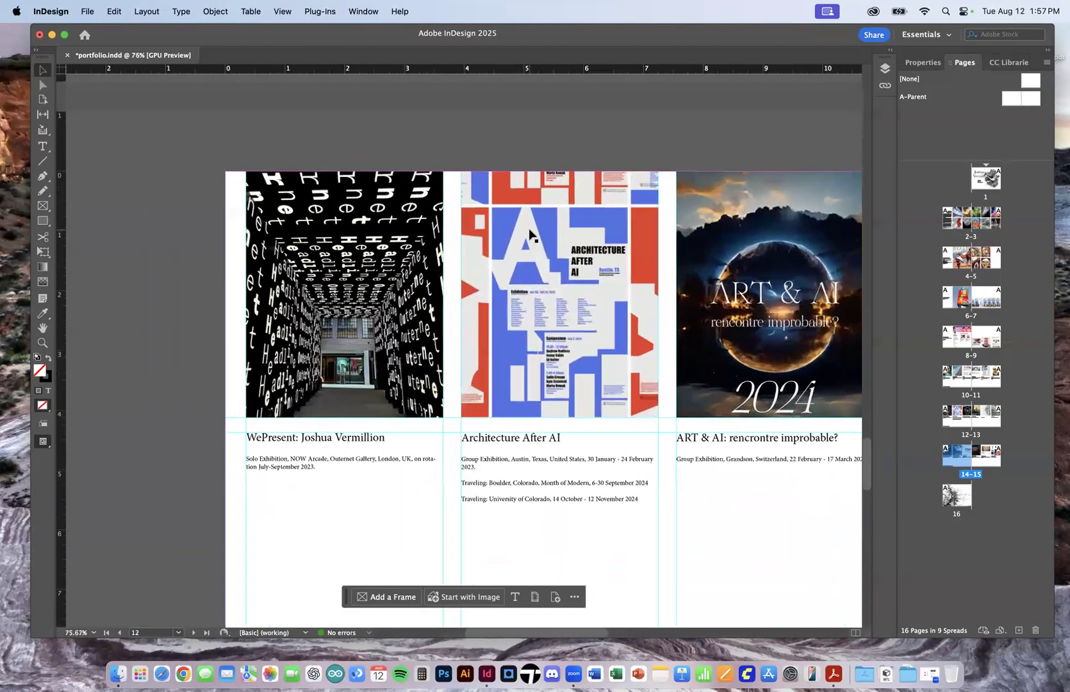
pyautogui.scroll(2, 531, 235)
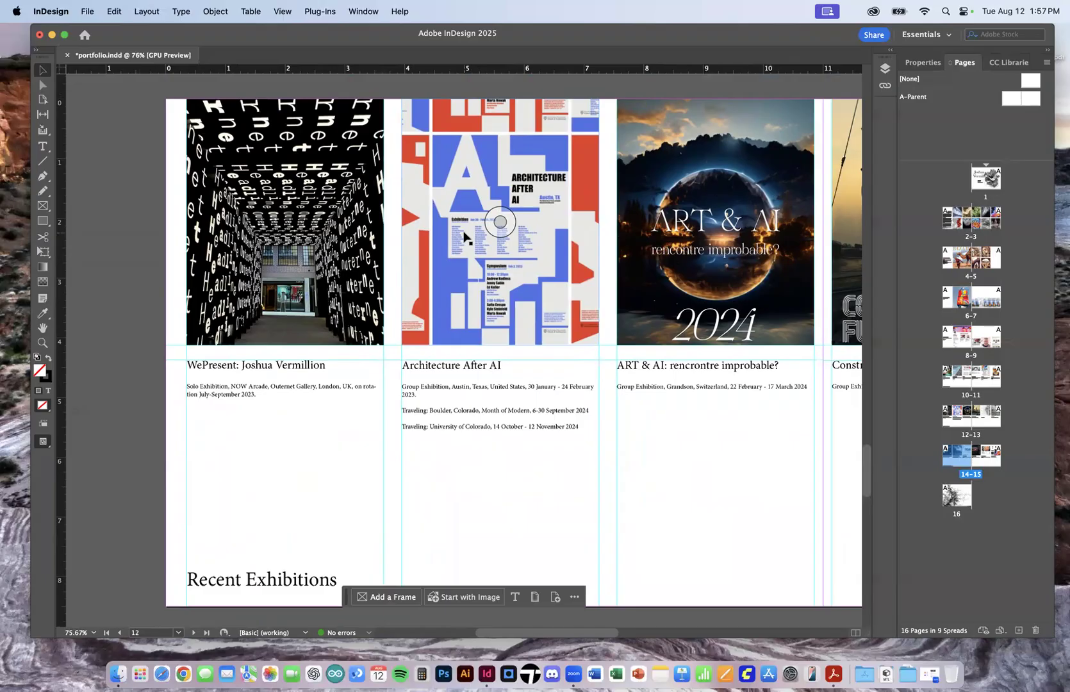
pyautogui.hscroll(2, 437, 446)
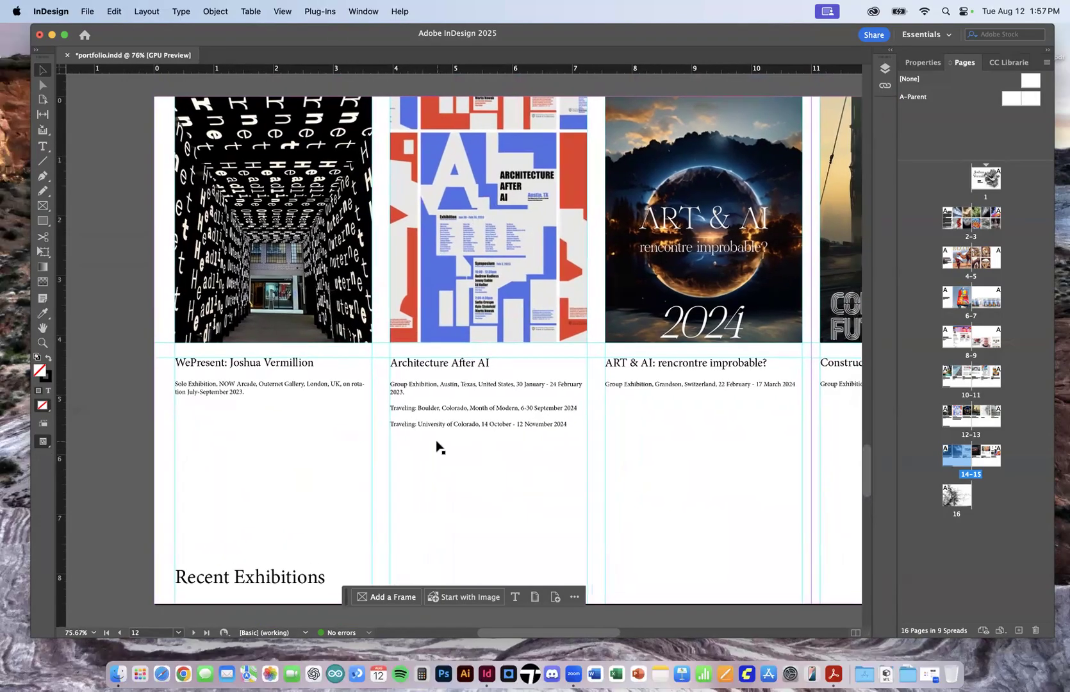
pyautogui.hscroll(5, 606, 457)
pyautogui.scroll(-3, 606, 457)
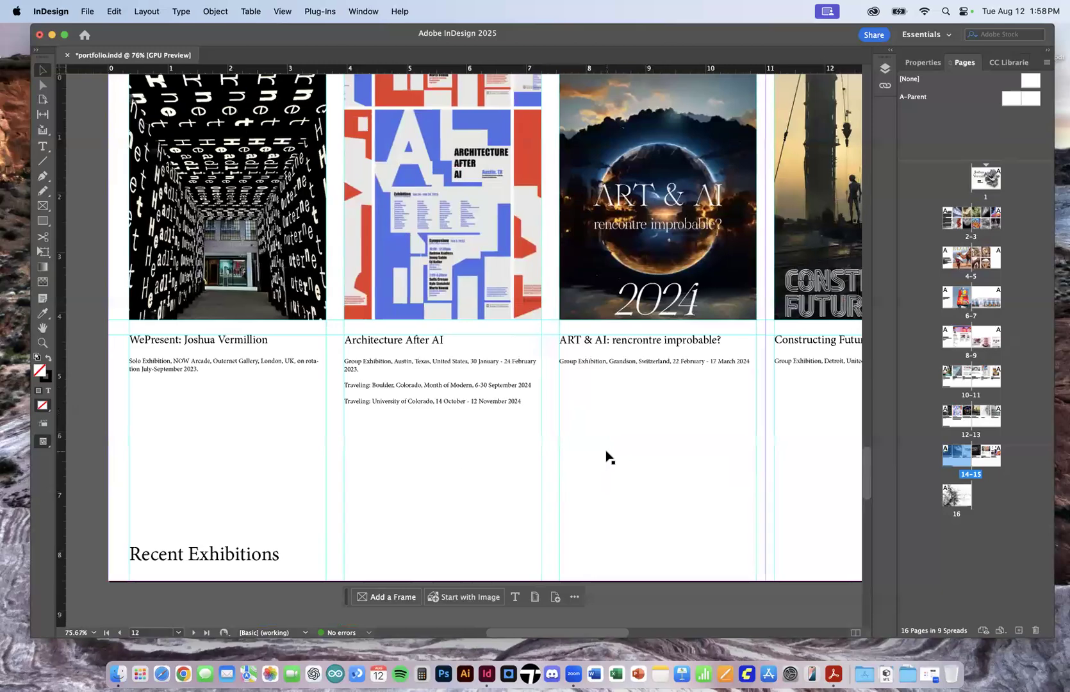
# Switch to Safari, open the designer's UNLV faculty website and browse the three-column grid of posts on its home page
pyautogui.click(162, 673)
pyautogui.click(354, 62)
pyautogui.moveTo(720, 36); pyautogui.dragTo(817, 34)
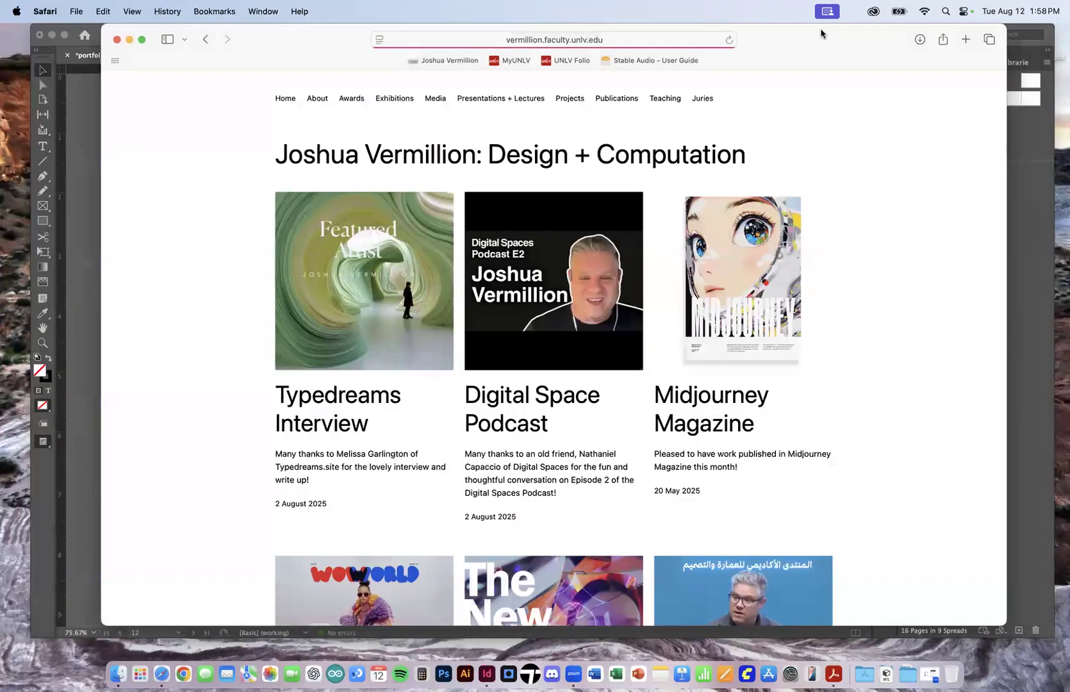
pyautogui.scroll(-20, 854, 317)
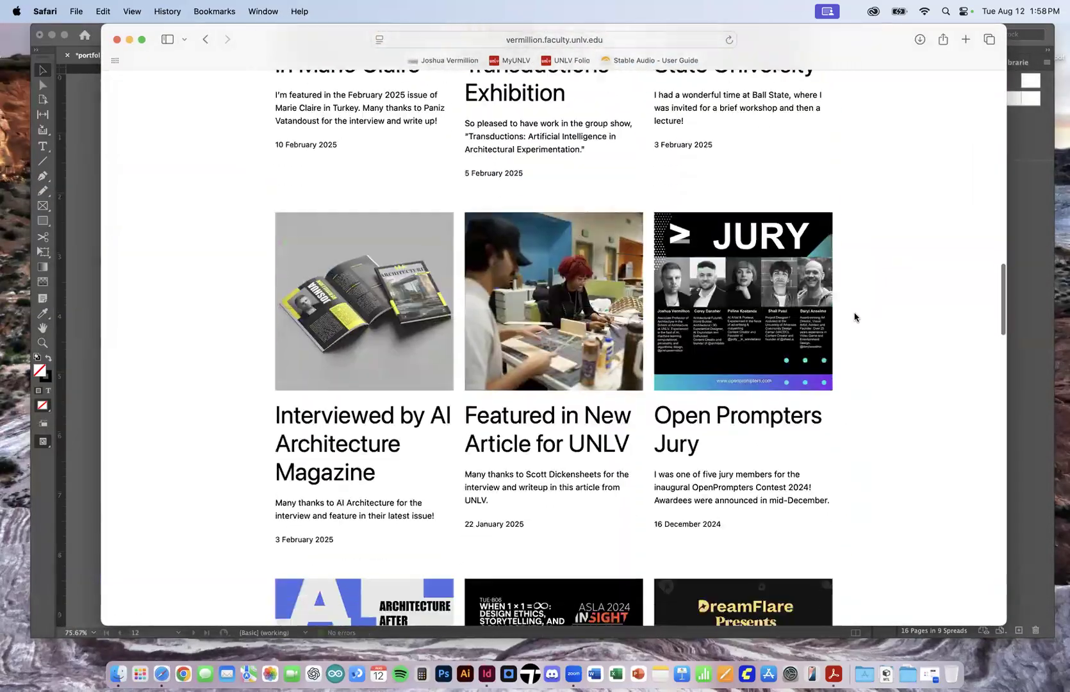
pyautogui.scroll(20, 854, 317)
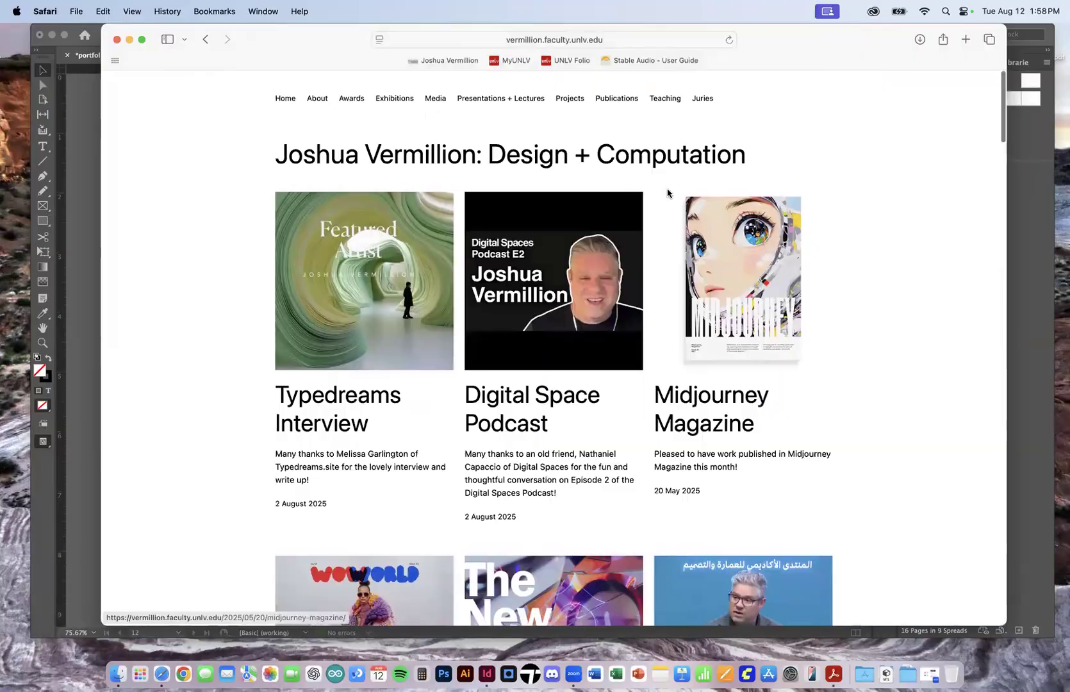
pyautogui.scroll(-20, 700, 421)
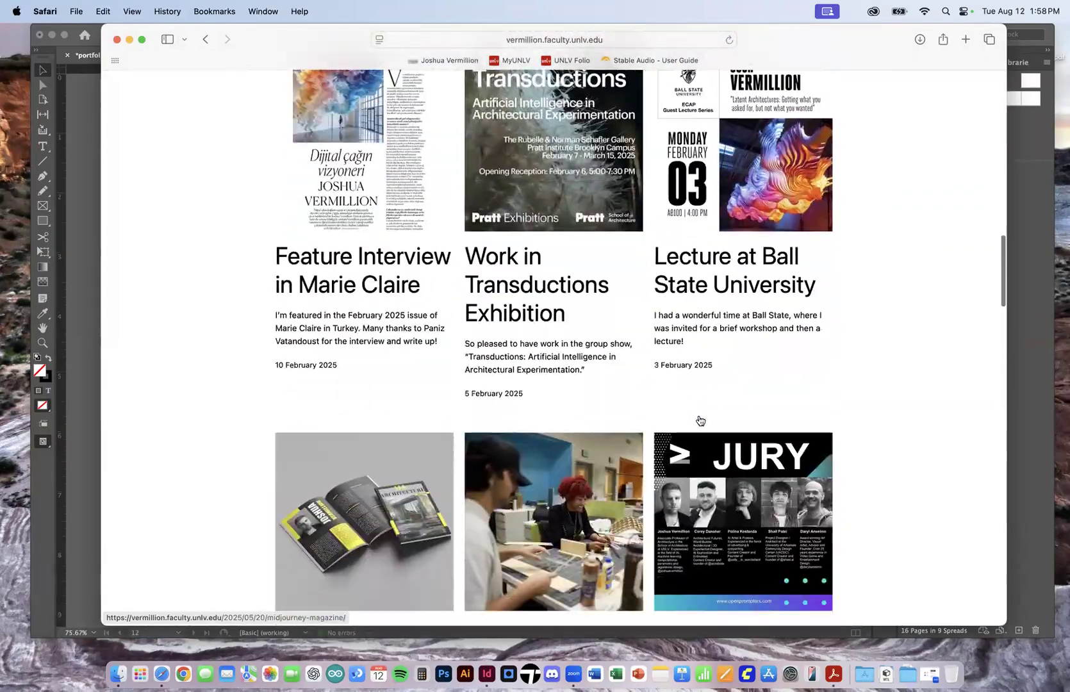
pyautogui.scroll(-20, 700, 420)
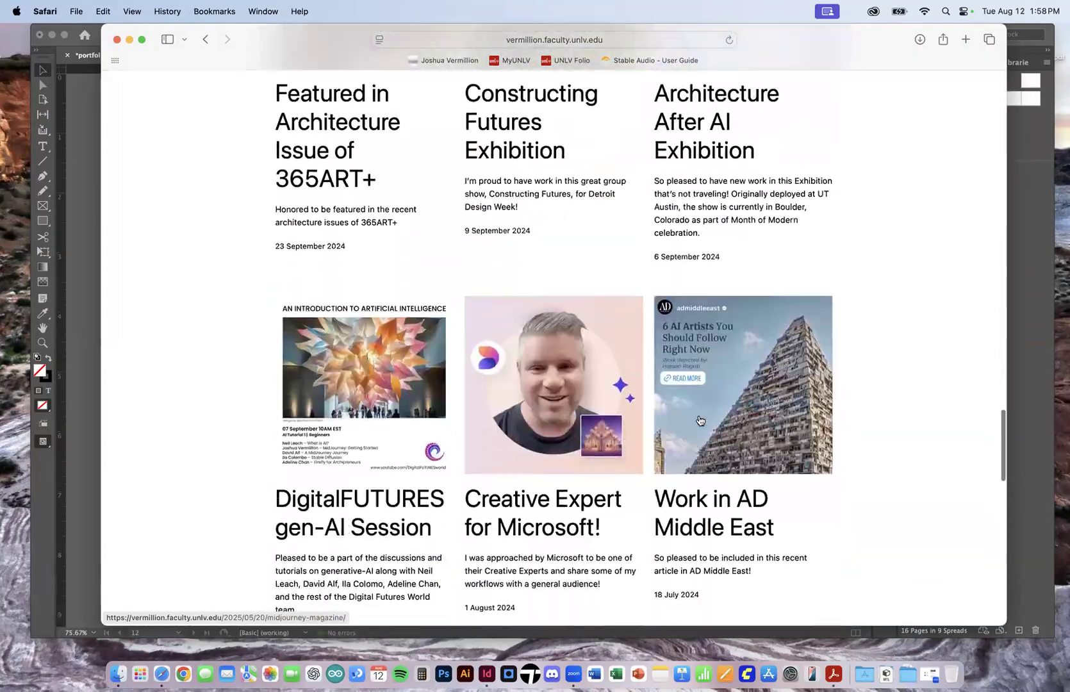
pyautogui.scroll(-15, 700, 420)
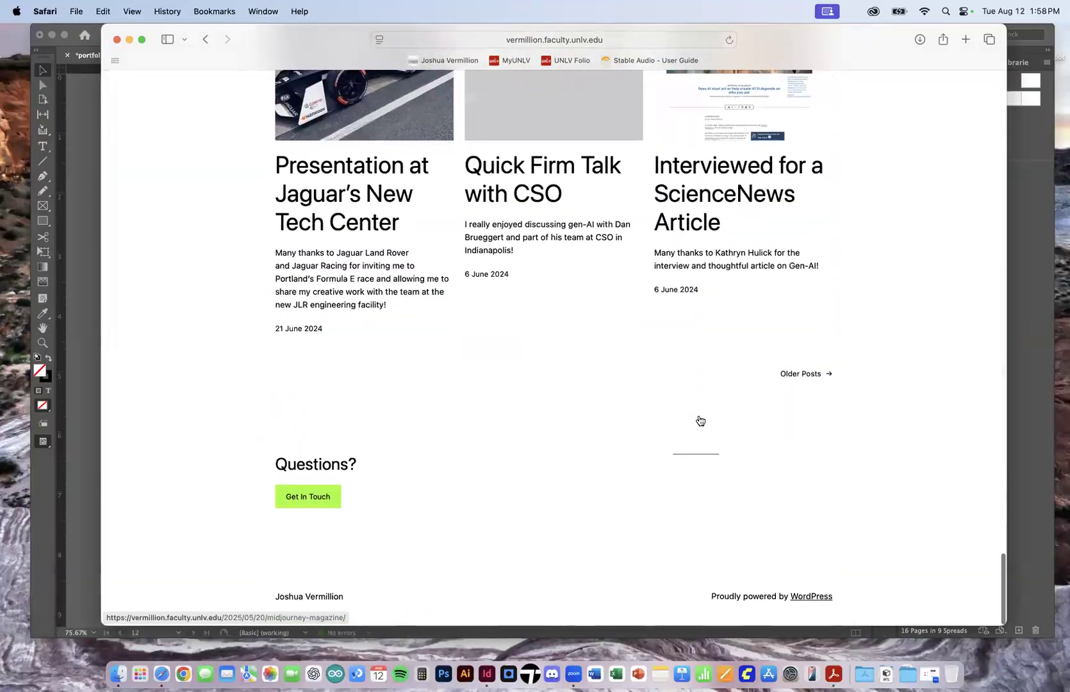
# Go to the older posts and view the Invited Speaker at Tulane University post and its image gallery
pyautogui.click(795, 376)
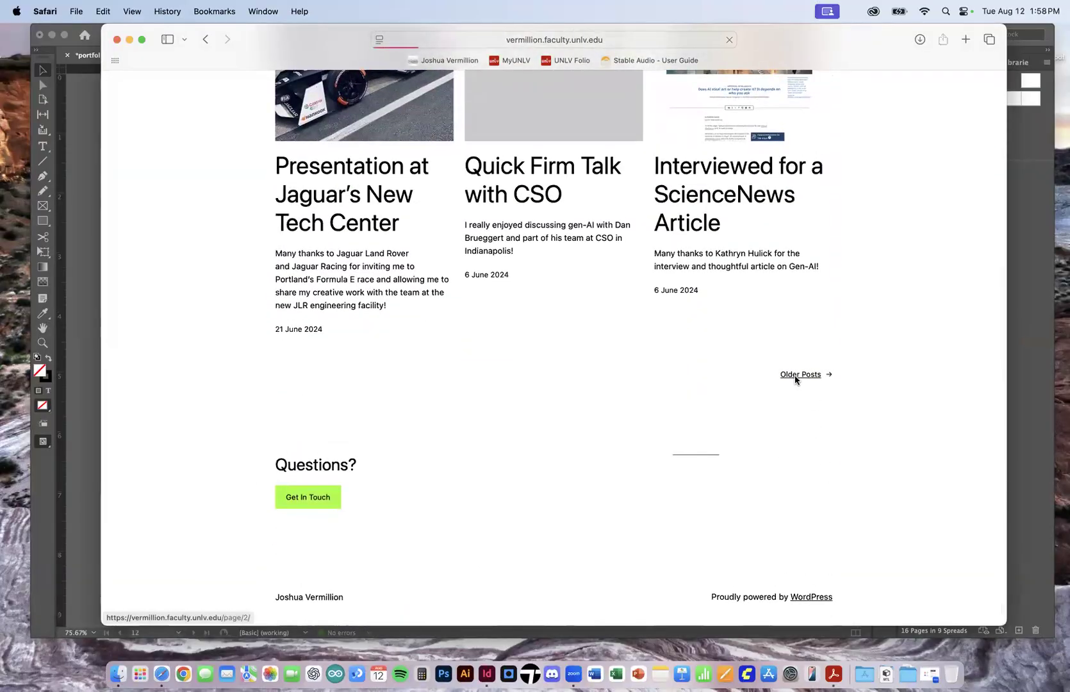
pyautogui.scroll(-10, 781, 435)
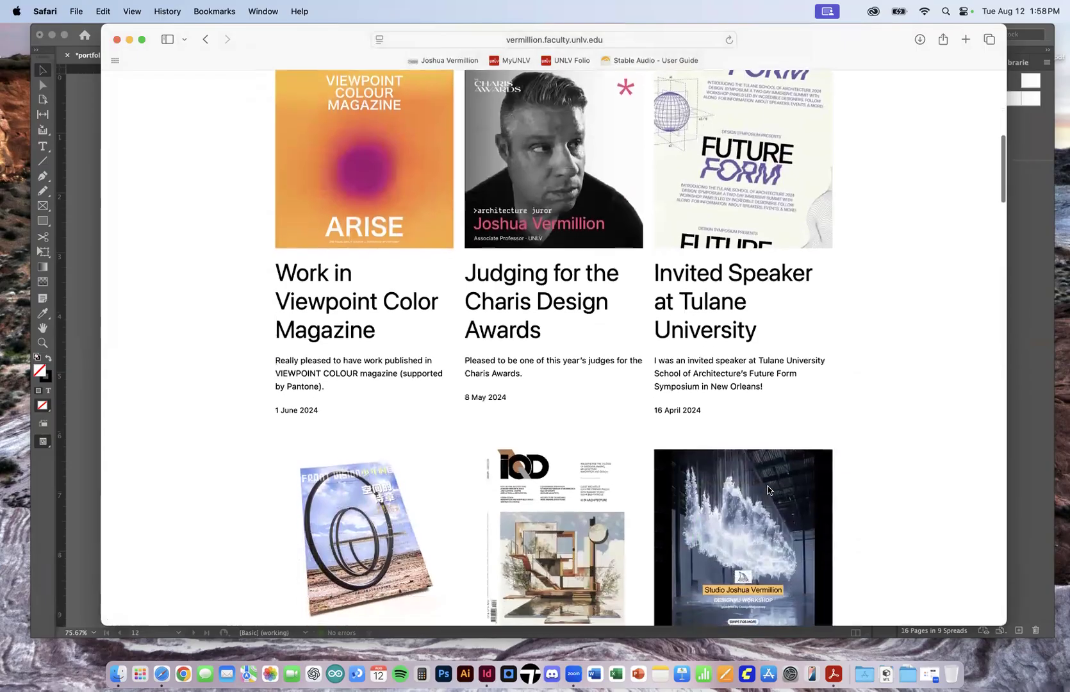
pyautogui.click(741, 286)
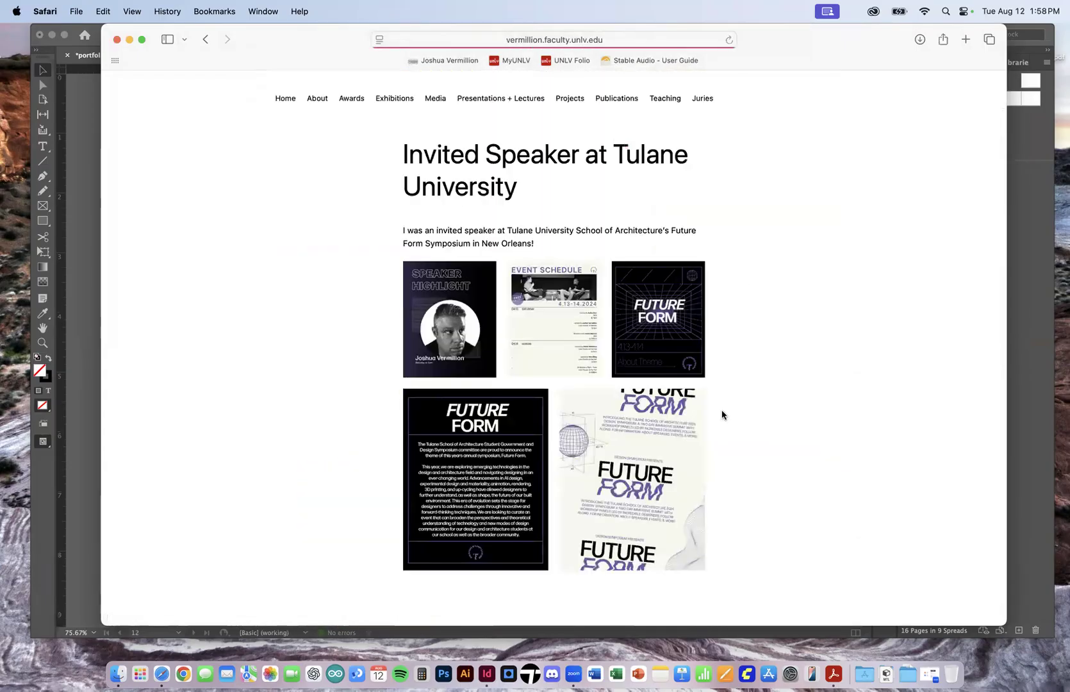
pyautogui.scroll(-3, 722, 415)
pyautogui.scroll(1, 584, 382)
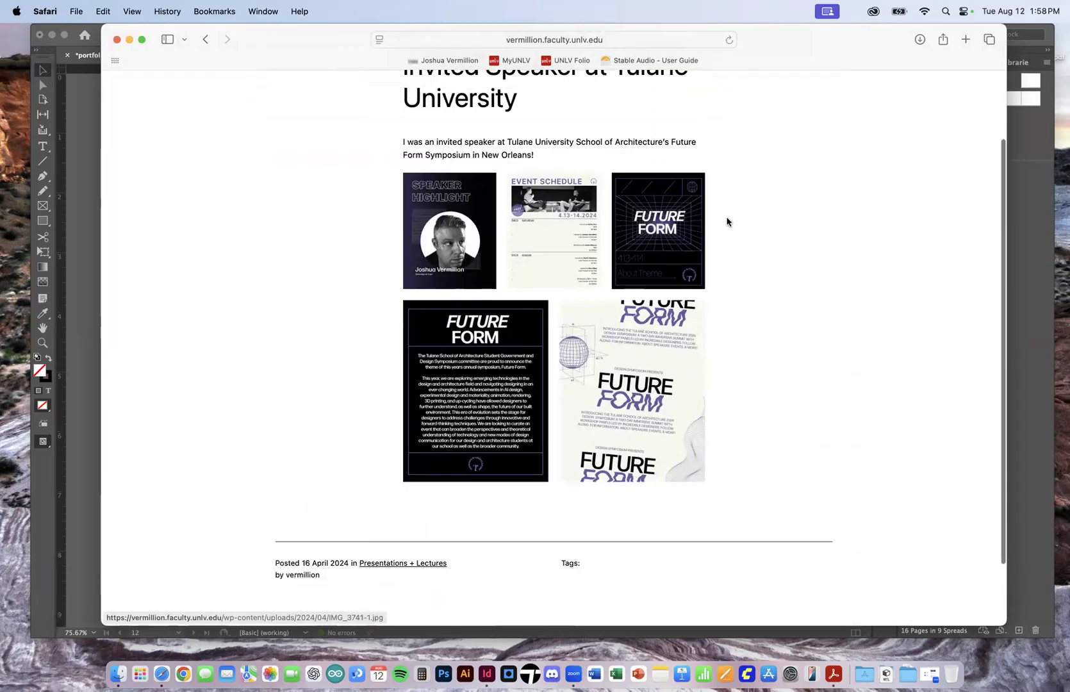
# Return from the Tulane post to the older posts list and browse its other entries
pyautogui.press('super+bracketleft')
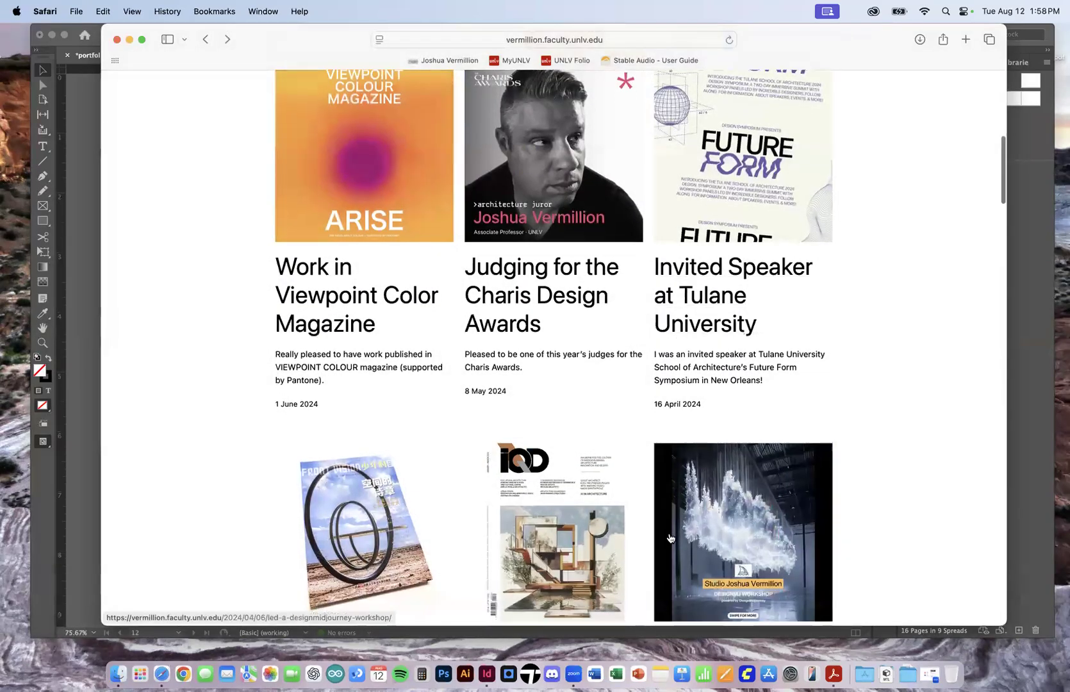
pyautogui.scroll(-8, 670, 531)
pyautogui.scroll(-4, 669, 531)
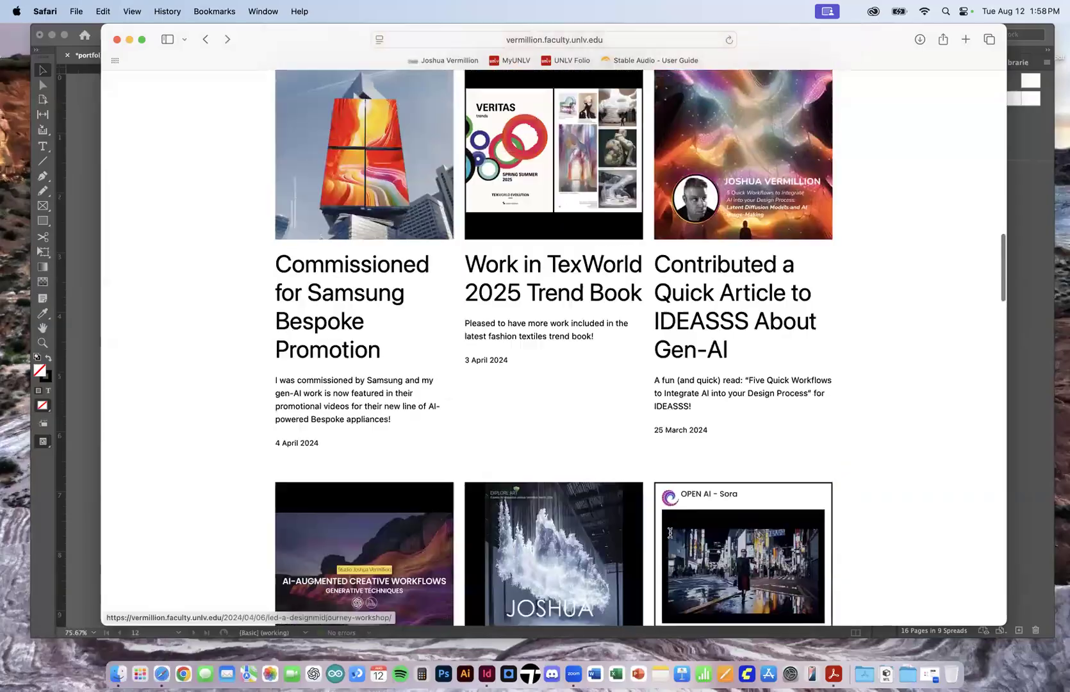
pyautogui.scroll(-9, 469, 259)
pyautogui.scroll(15, 609, 480)
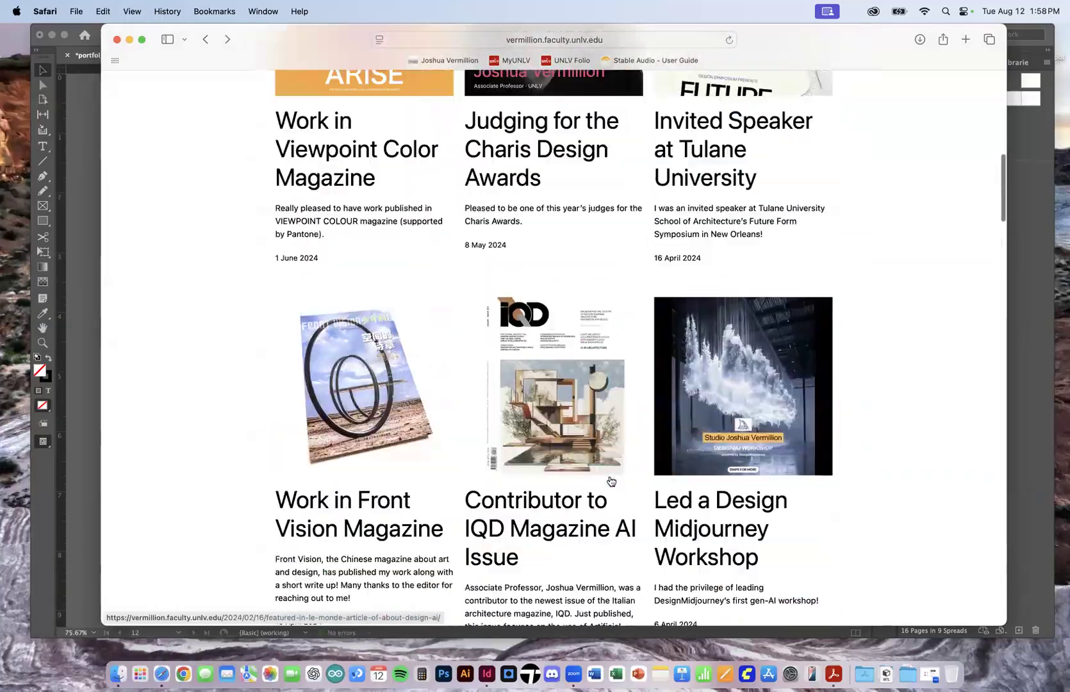
# Return to the top of the website's home page and open the Typedreams Interview post
pyautogui.hscroll(-5, 609, 480)
pyautogui.scroll(20, 609, 480)
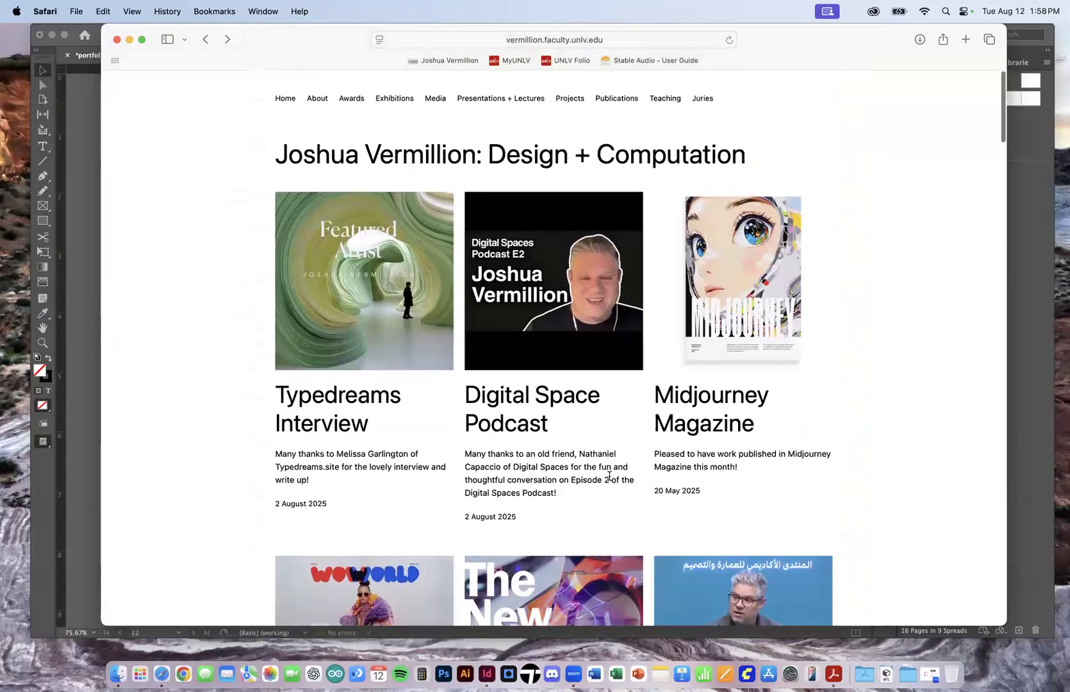
pyautogui.click(335, 391)
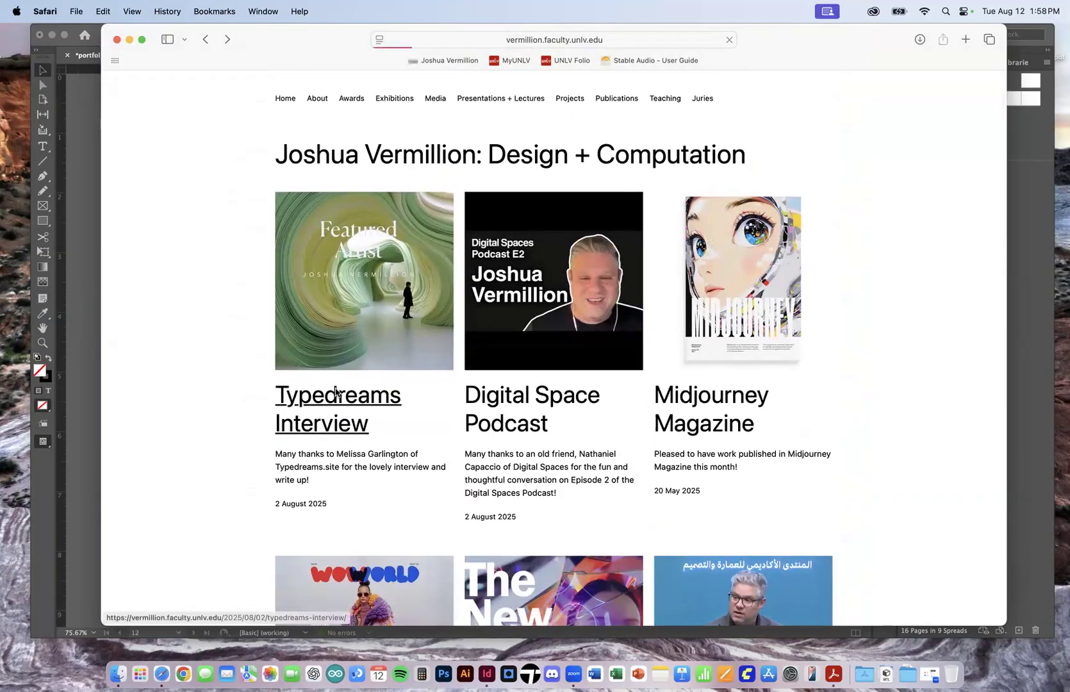
# Look over the Typedreams Interview post, return to the website's home page and close the browser window
pyautogui.scroll(-10, 579, 389)
pyautogui.scroll(10, 580, 389)
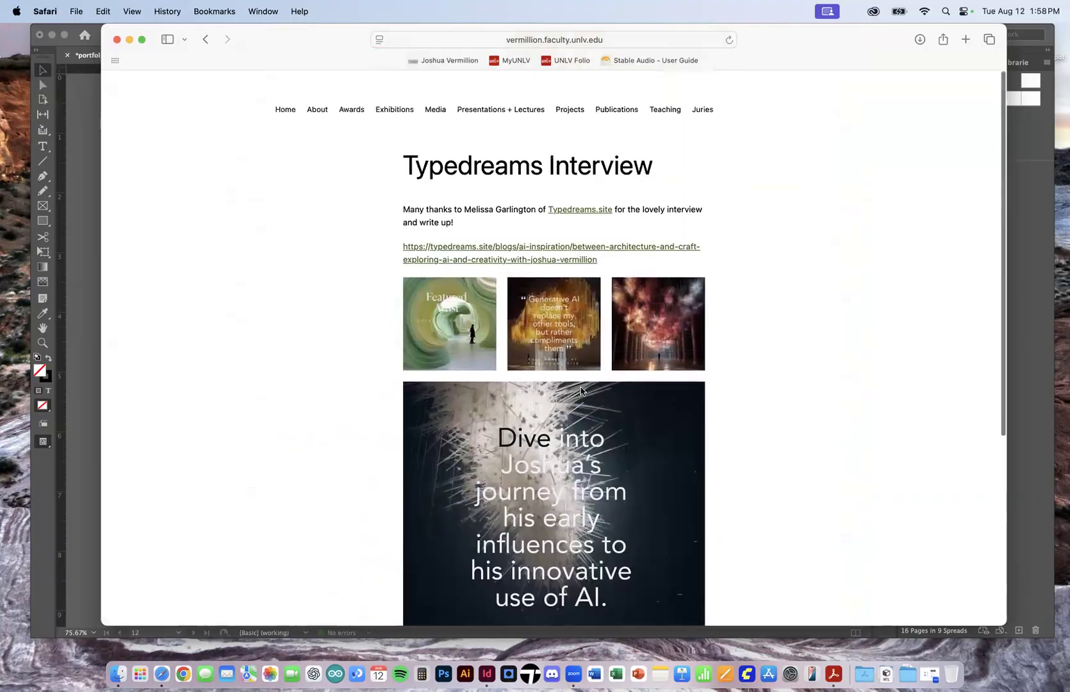
pyautogui.hscroll(-5, 549, 249)
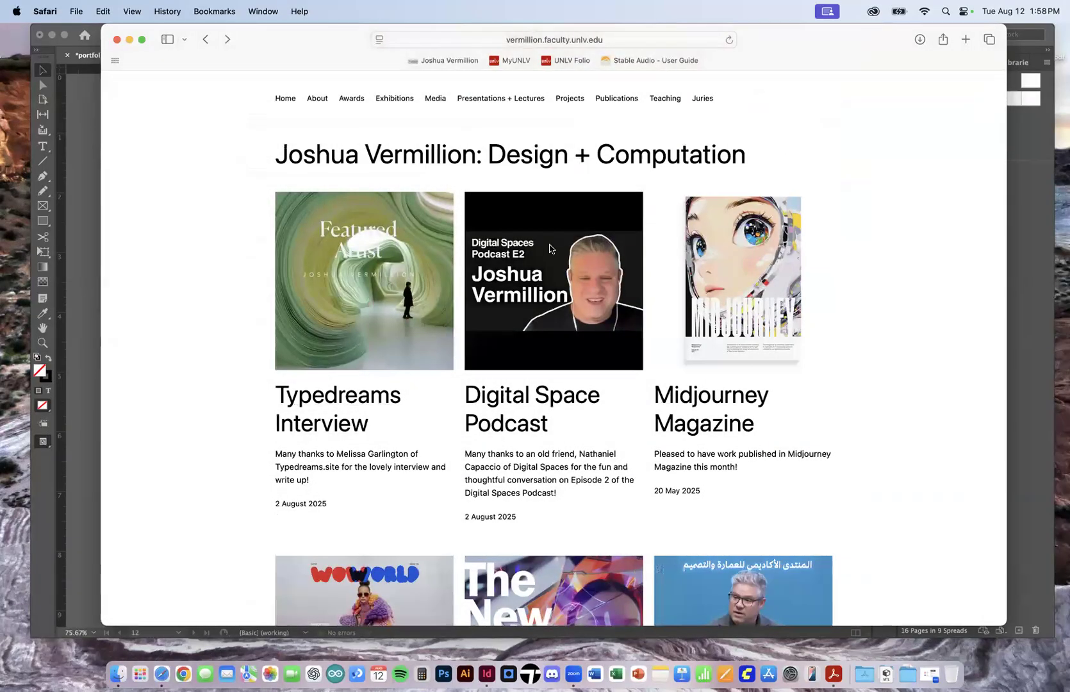
pyautogui.click(116, 39)
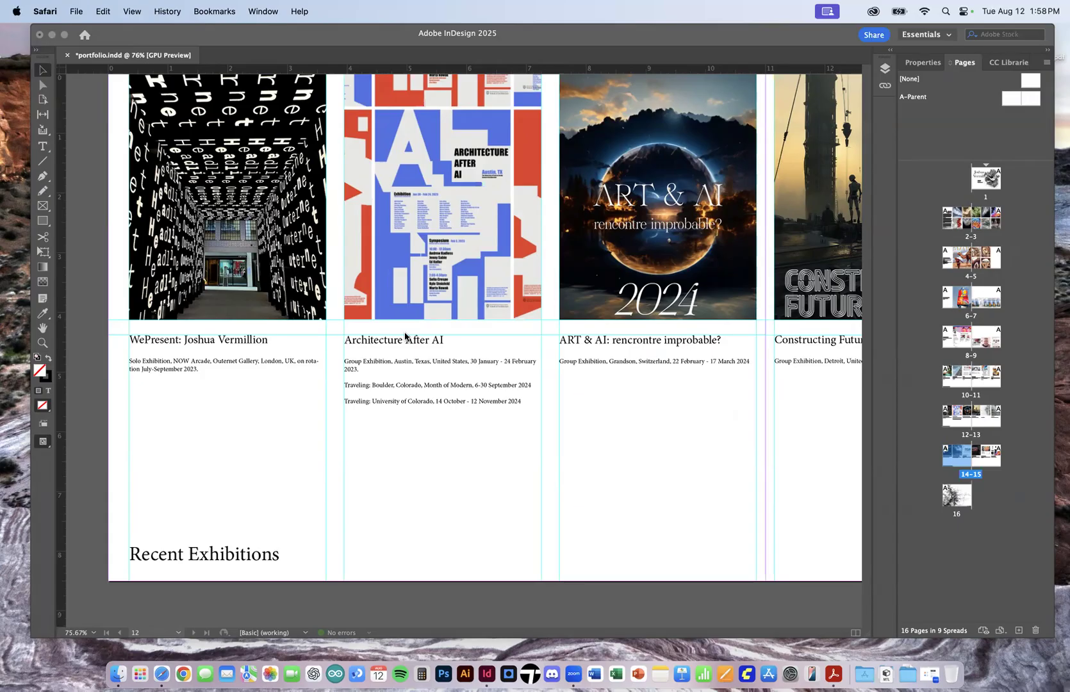
# Switch to InDesign and review the Recent Exhibitions spread, the Recent Speaking / Lectures spread and the back page, returning to the portfolio's cover
pyautogui.click(91, 280)
pyautogui.scroll(-3, 283, 370)
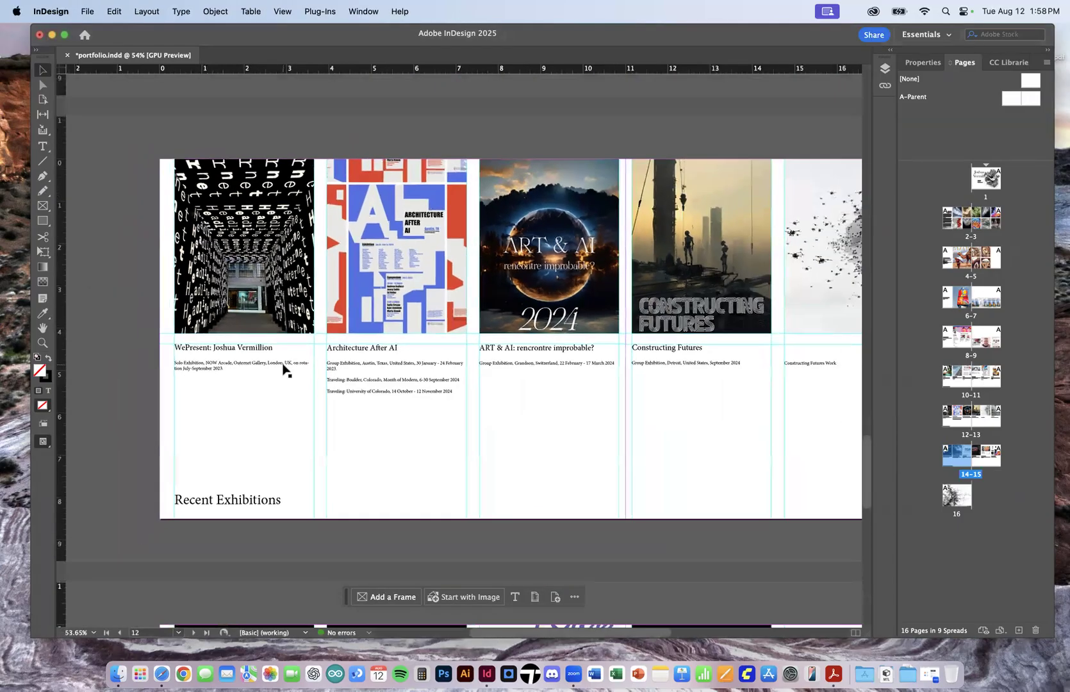
pyautogui.scroll(-2, 284, 370)
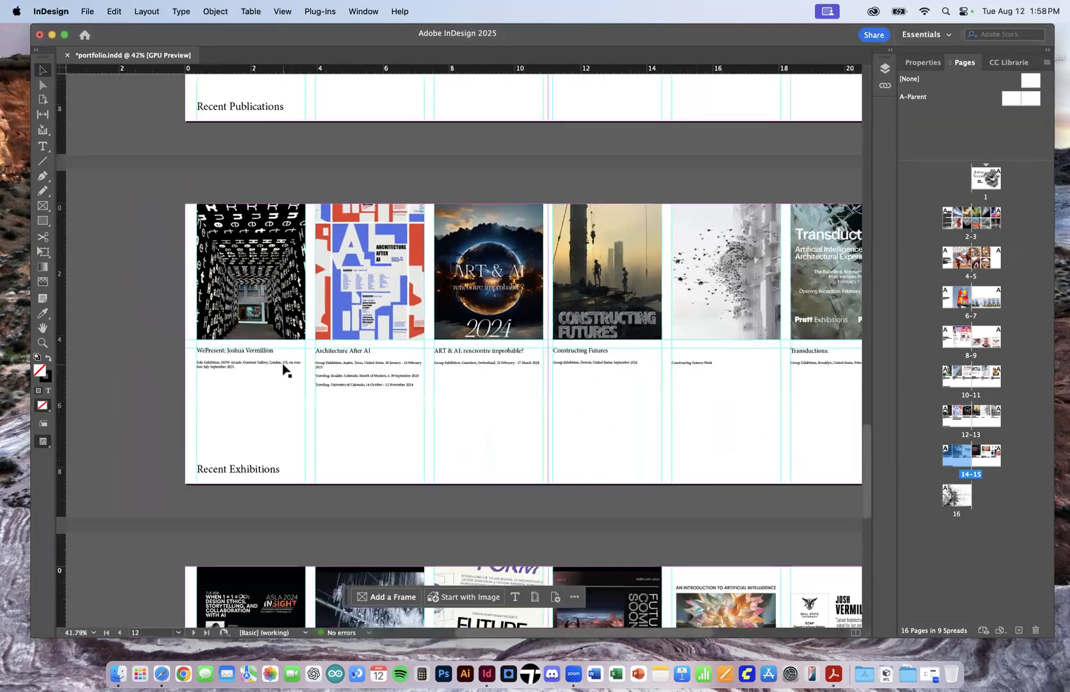
pyautogui.hscroll(3, 283, 370)
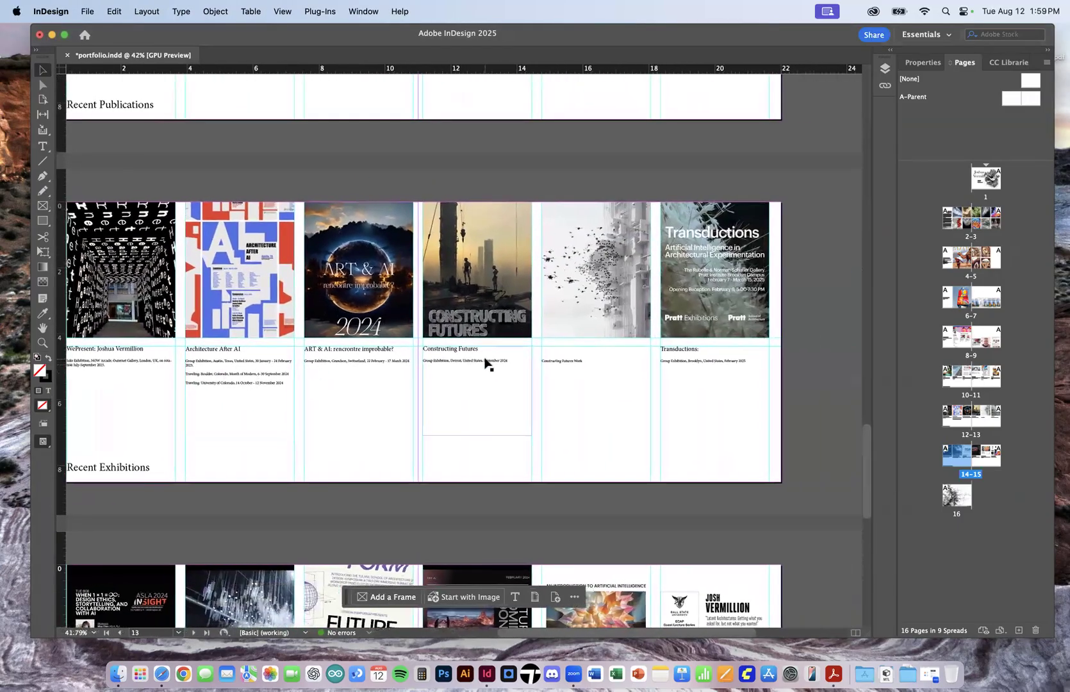
pyautogui.scroll(-10, 614, 377)
pyautogui.hscroll(-2, 613, 380)
pyautogui.scroll(-5, 613, 380)
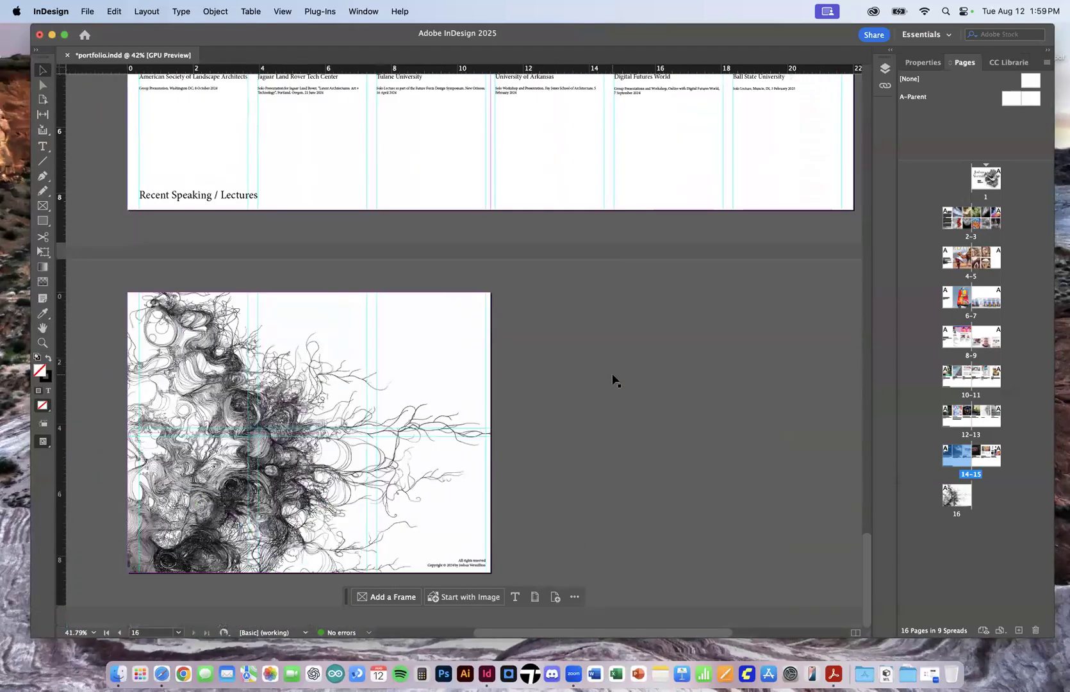
pyautogui.scroll(3, 377, 446)
pyautogui.scroll(-1, 377, 447)
pyautogui.scroll(4, 376, 441)
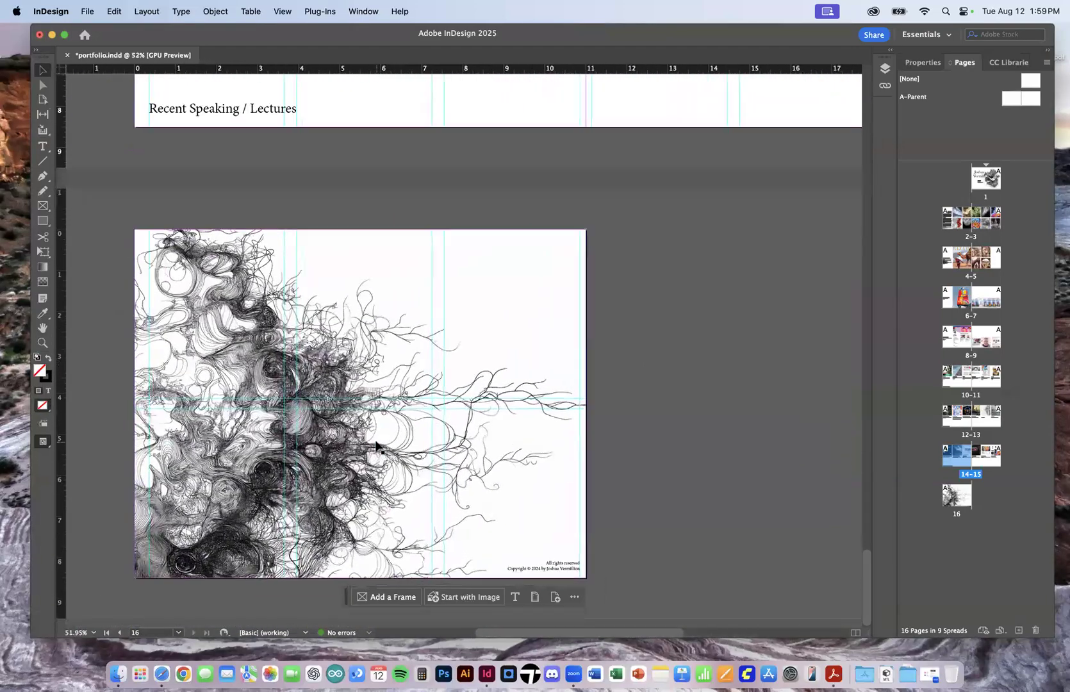
pyautogui.scroll(-10, 376, 447)
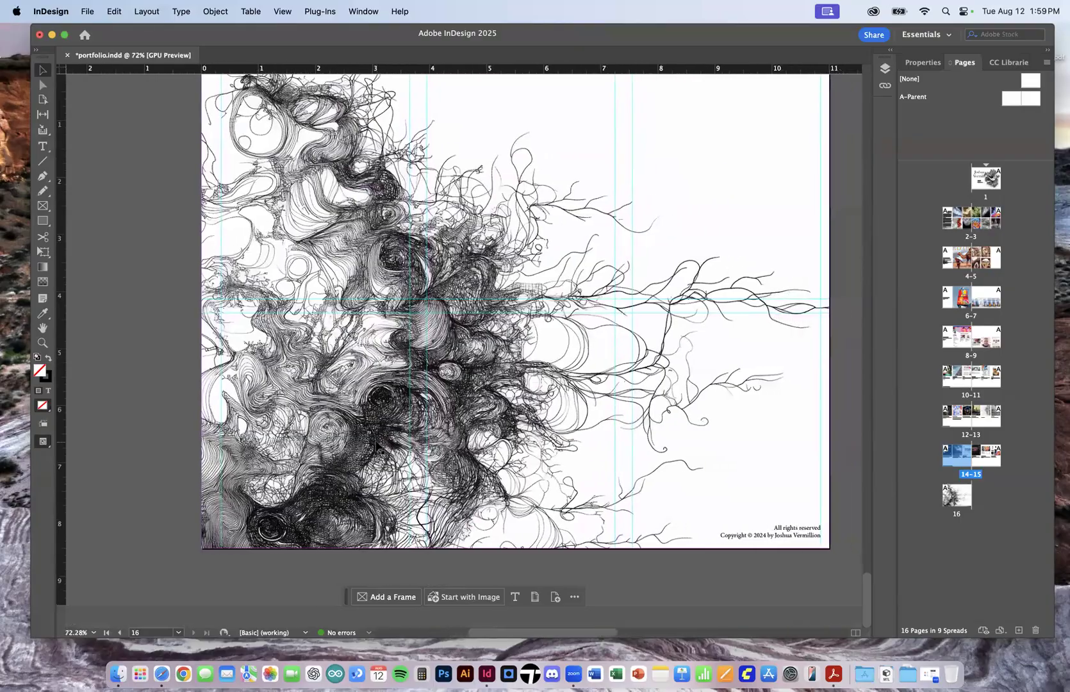
pyautogui.scroll(8, 376, 447)
pyautogui.scroll(5, 376, 442)
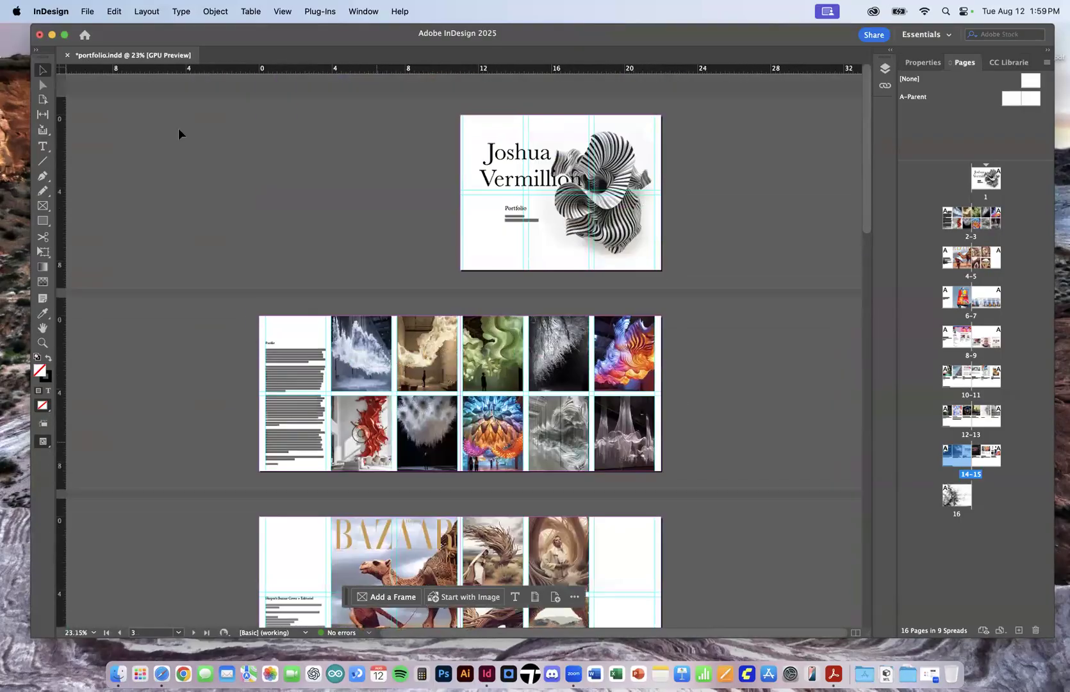
# Close portfolio.indd without saving its changes
pyautogui.moveTo(0, 0)
pyautogui.click(207, 350)
pyautogui.click(66, 55)
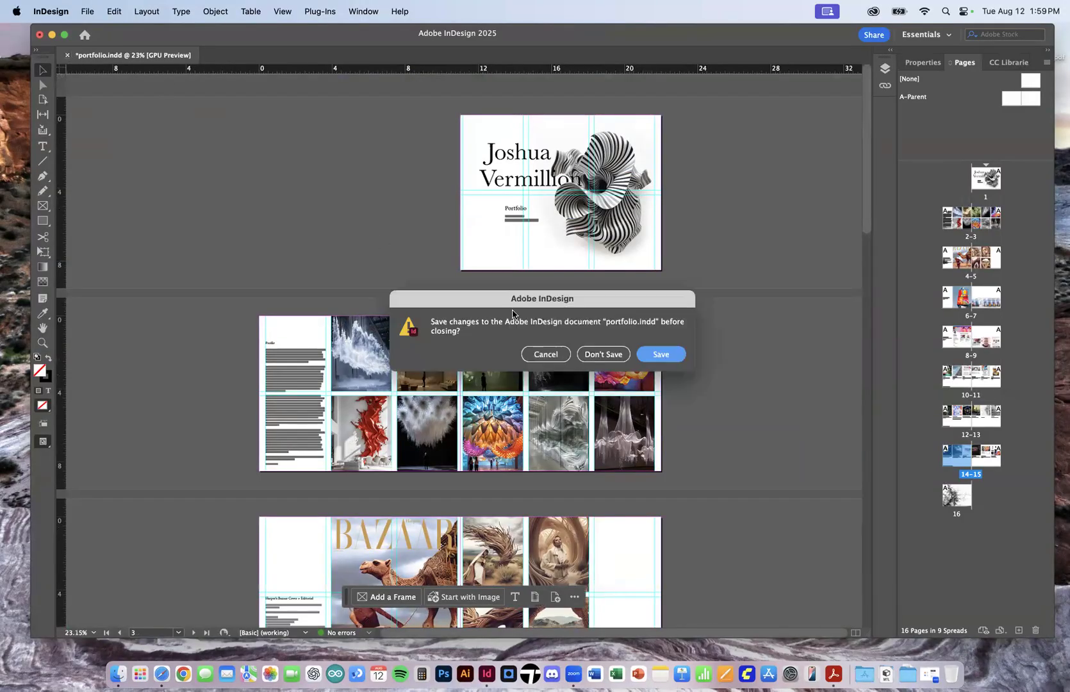
pyautogui.click(603, 355)
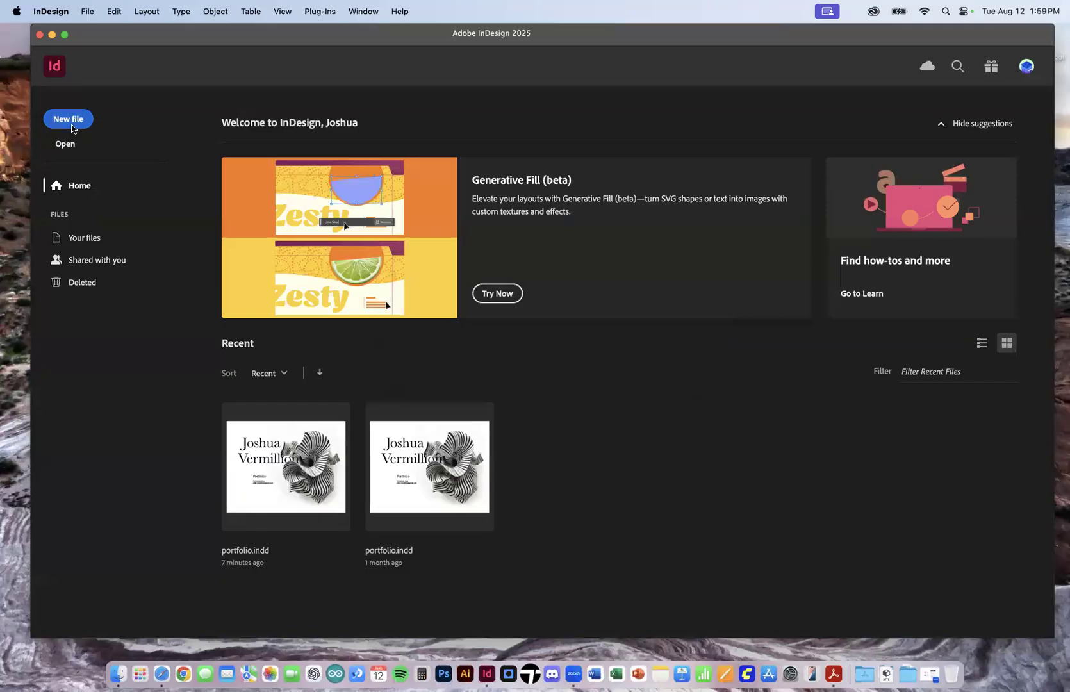
# Start a new Letter document and set its units to inches
pyautogui.click(70, 120)
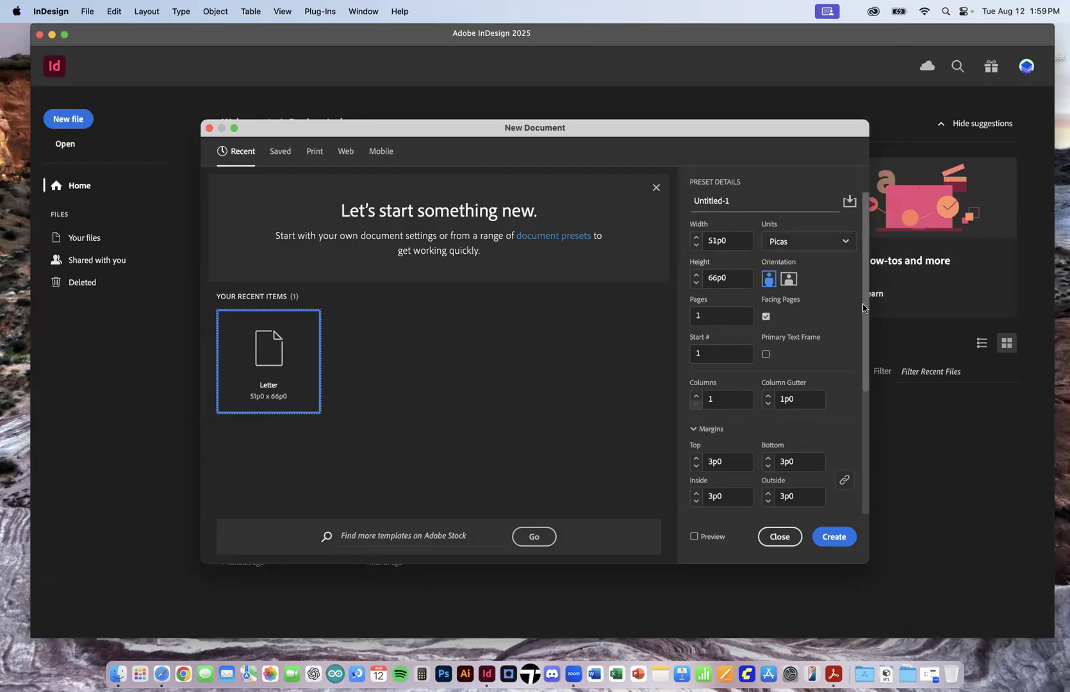
pyautogui.click(845, 242)
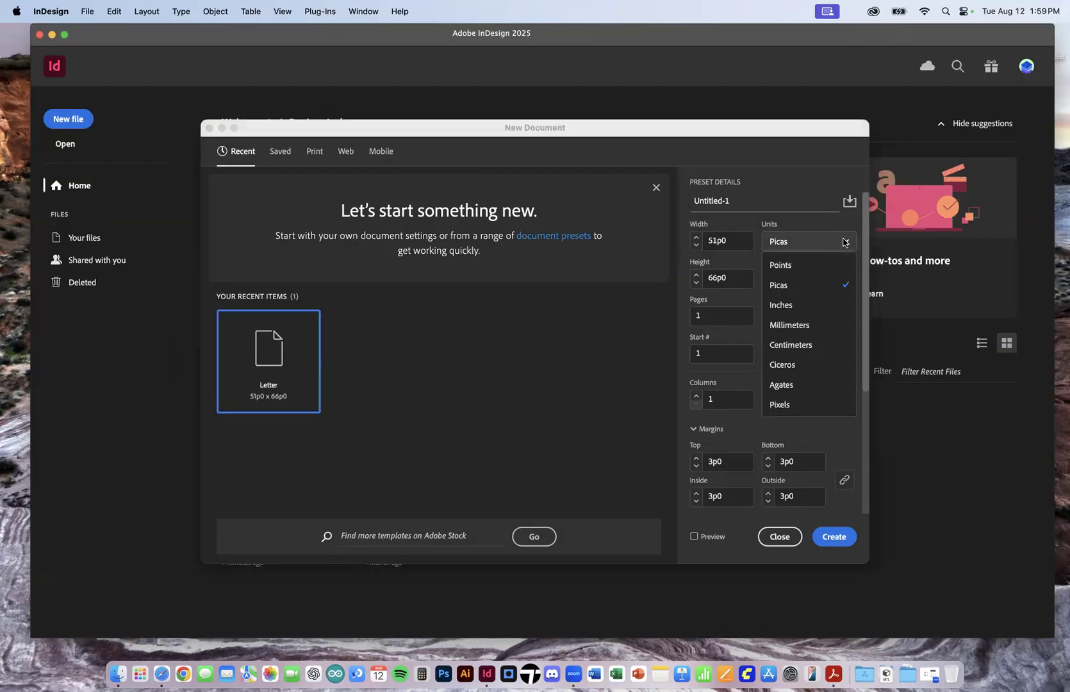
pyautogui.click(808, 305)
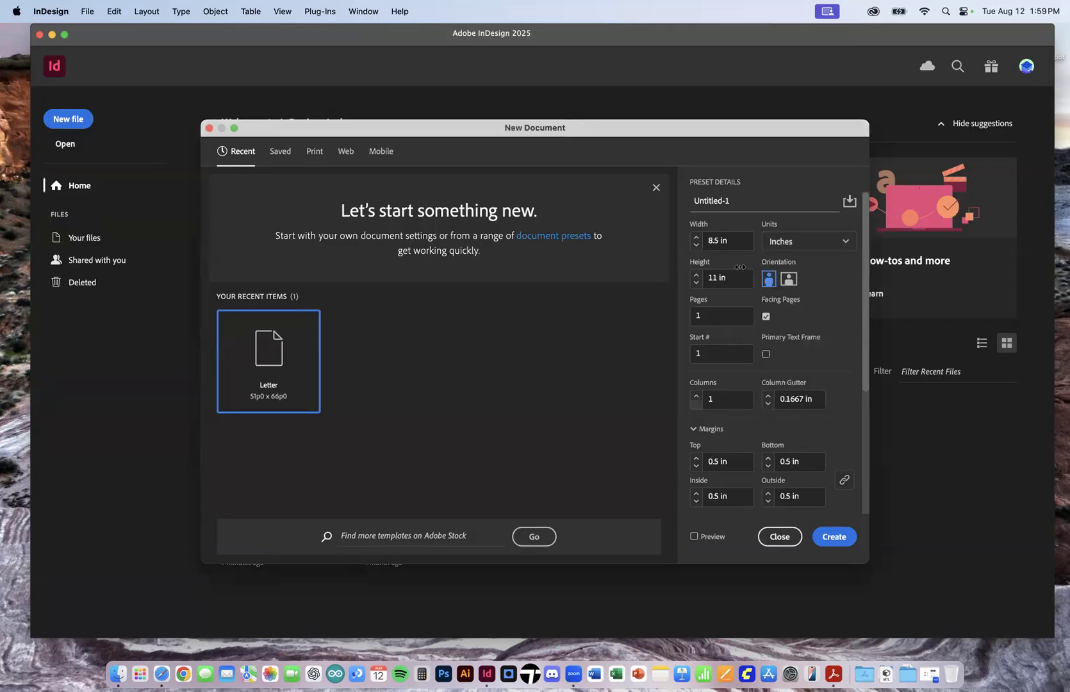
# Check the orientation, margin and bleed settings, and create the 8.5 × 11 in portrait document with facing pages and 0.5 in margins
pyautogui.click(741, 240)
pyautogui.click(788, 279)
pyautogui.click(768, 280)
pyautogui.scroll(-3, 802, 404)
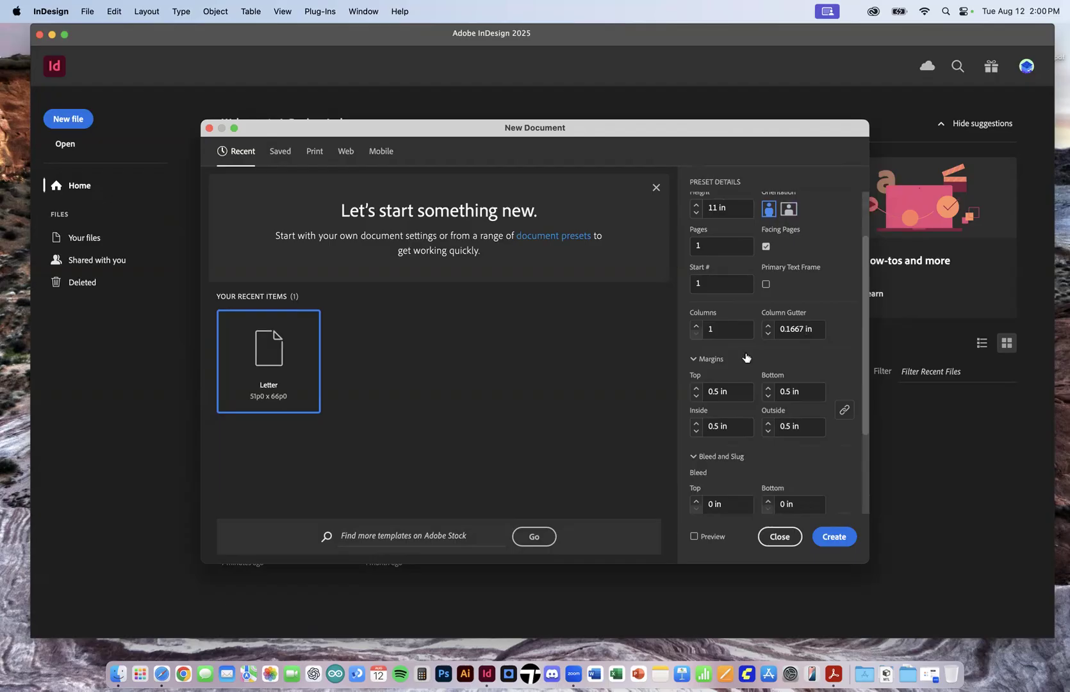
pyautogui.scroll(-6, 710, 383)
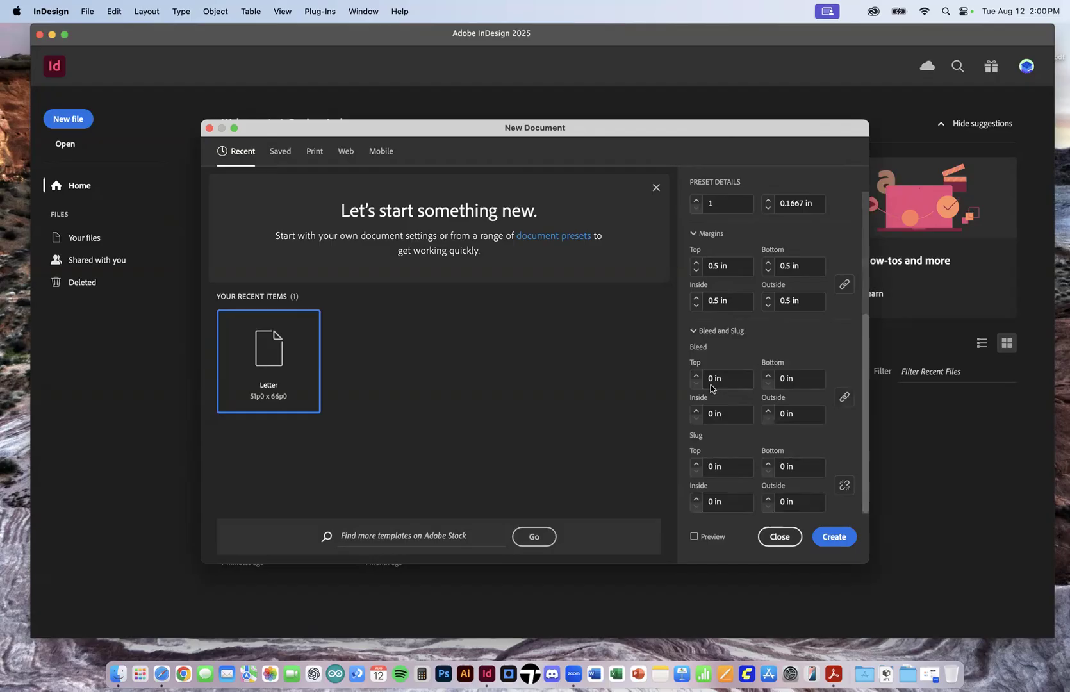
pyautogui.scroll(9, 816, 367)
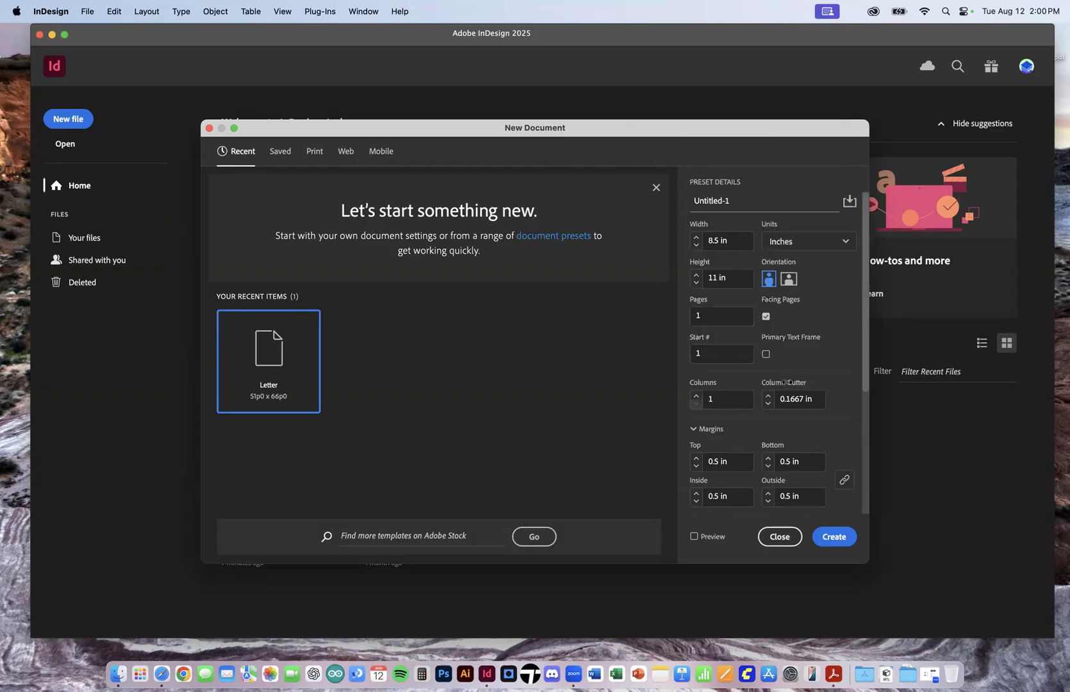
pyautogui.scroll(-9, 786, 381)
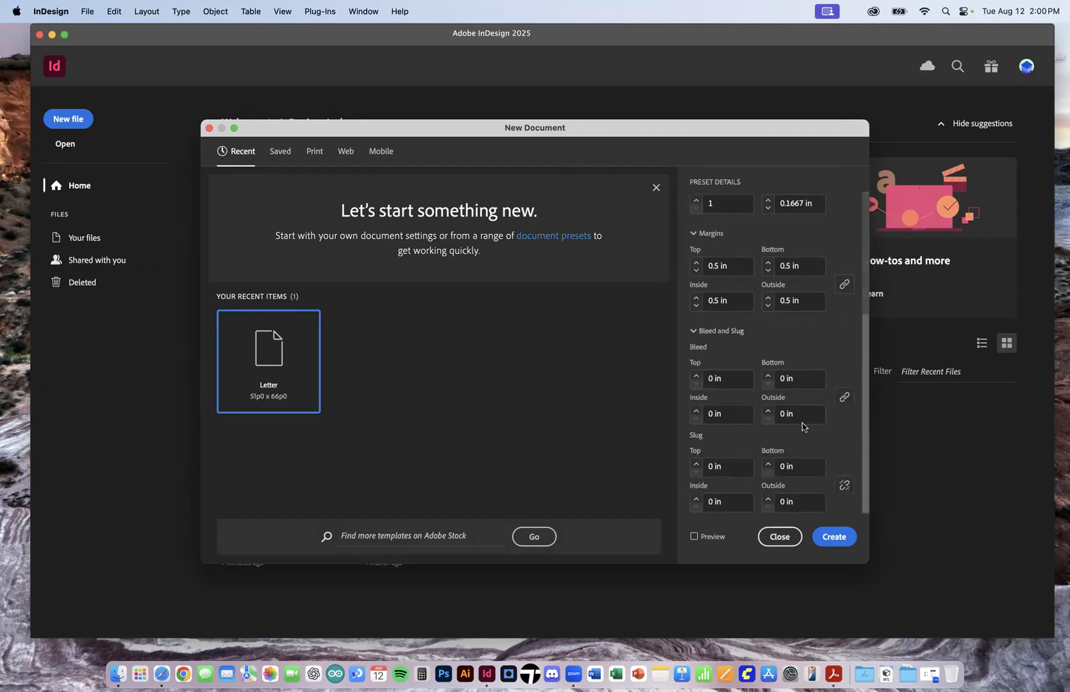
pyautogui.click(834, 537)
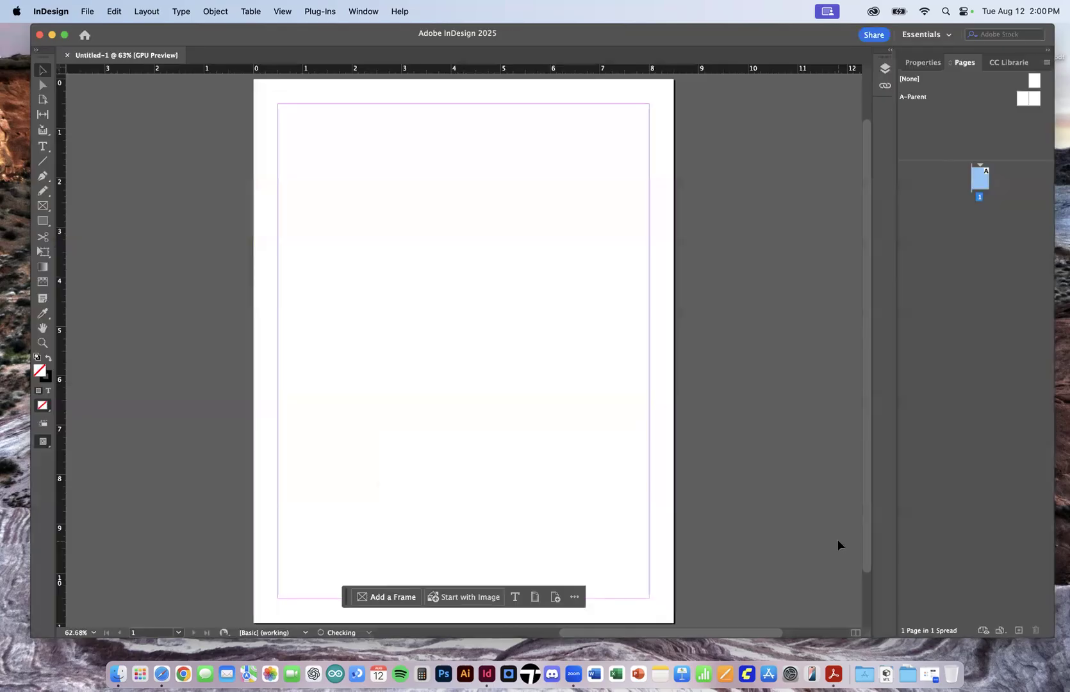
# Inspect the new document's size and margin properties and return to the overview of its pages and parent pages
pyautogui.scroll(-2, 522, 297)
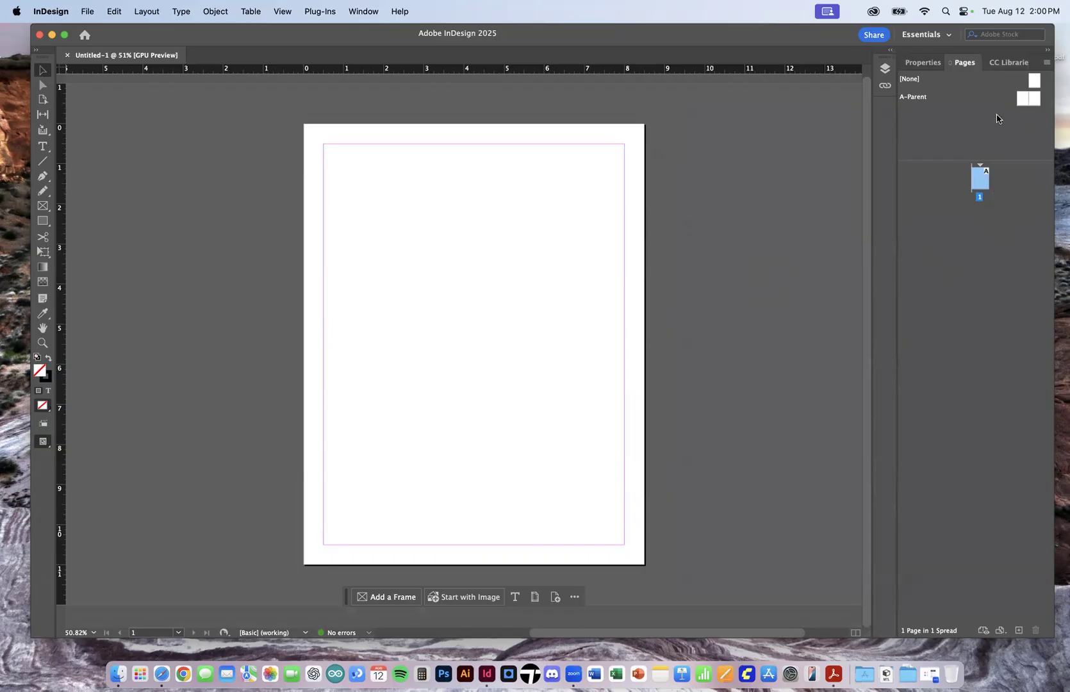
pyautogui.click(923, 62)
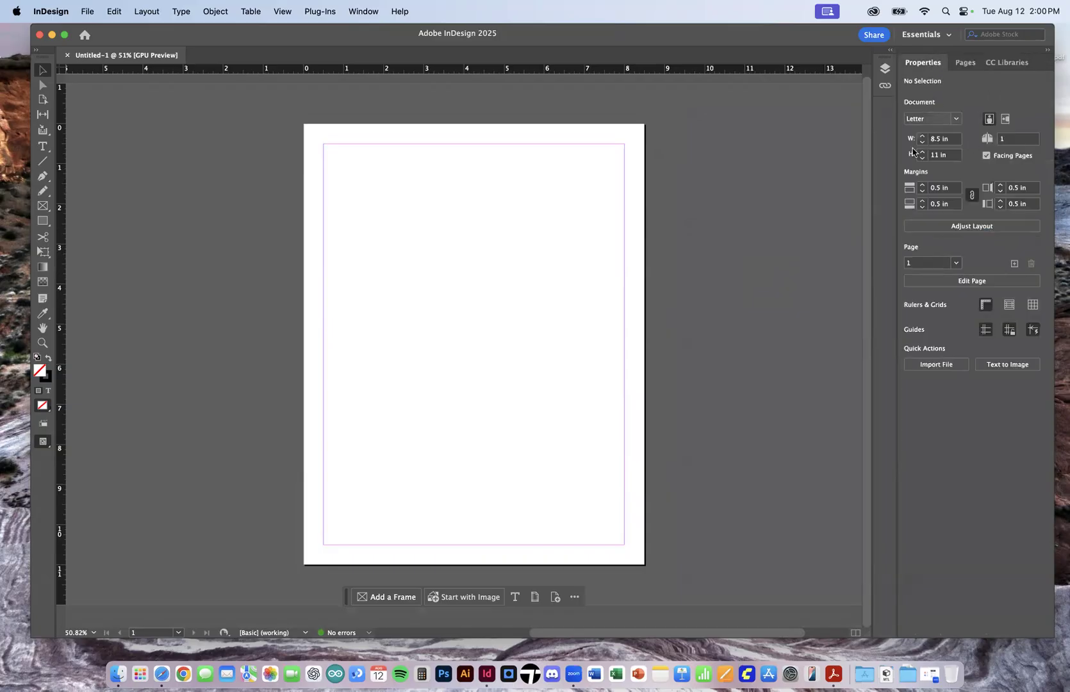
pyautogui.click(964, 64)
pyautogui.click(927, 63)
pyautogui.click(971, 65)
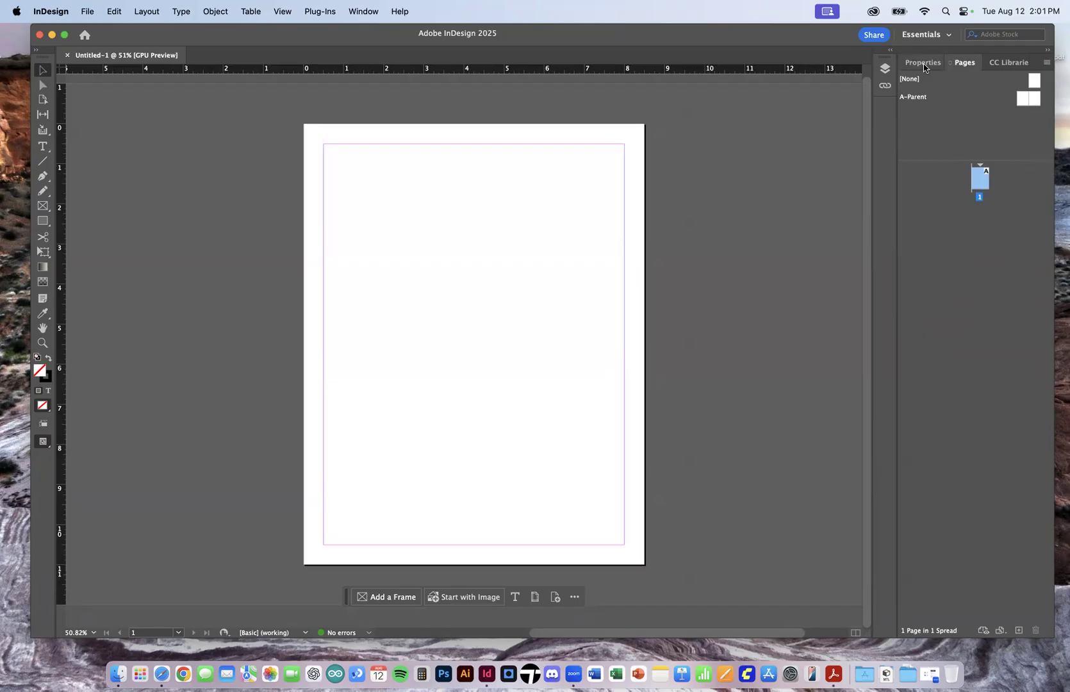
# Change the workspace to Essentials Classic
pyautogui.click(369, 11)
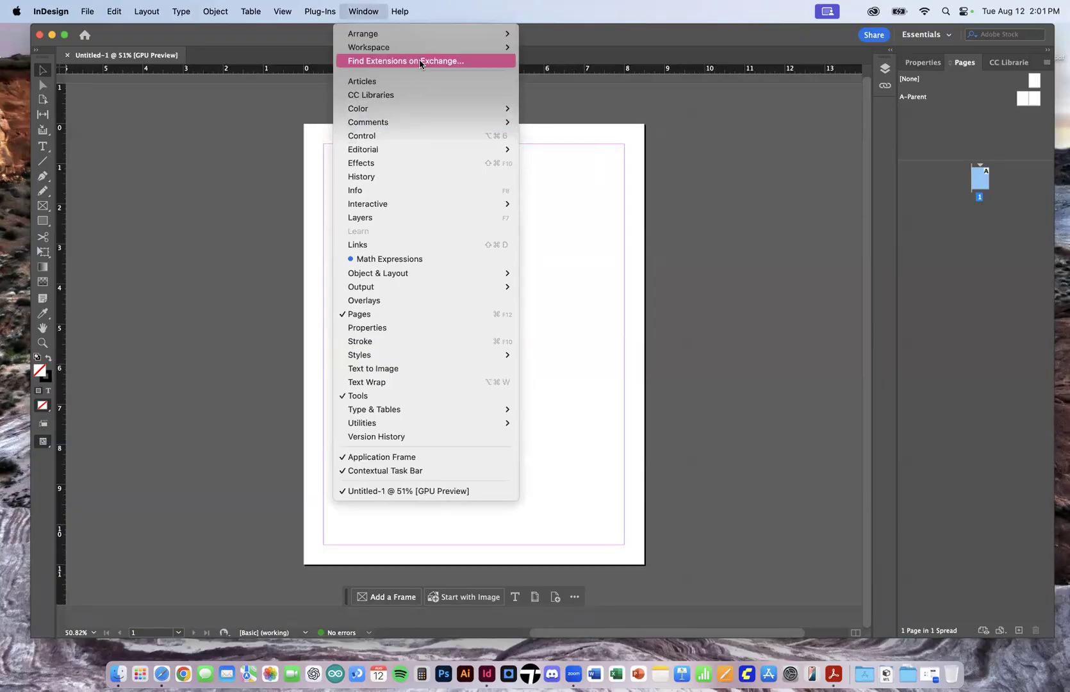
pyautogui.moveTo(371, 47)
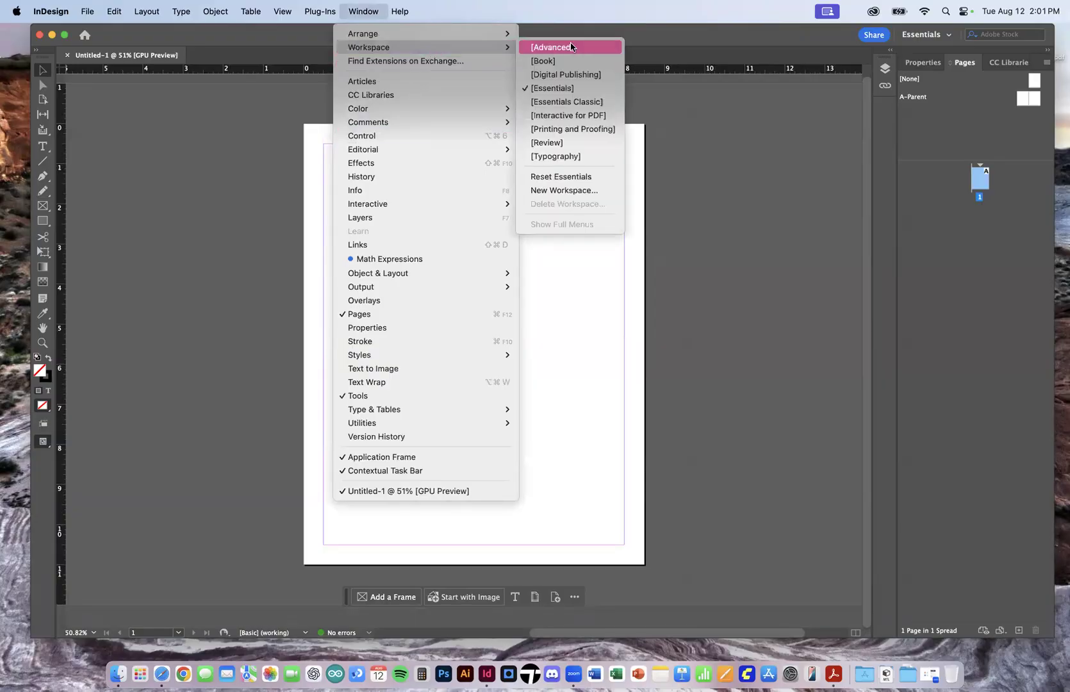
pyautogui.click(592, 103)
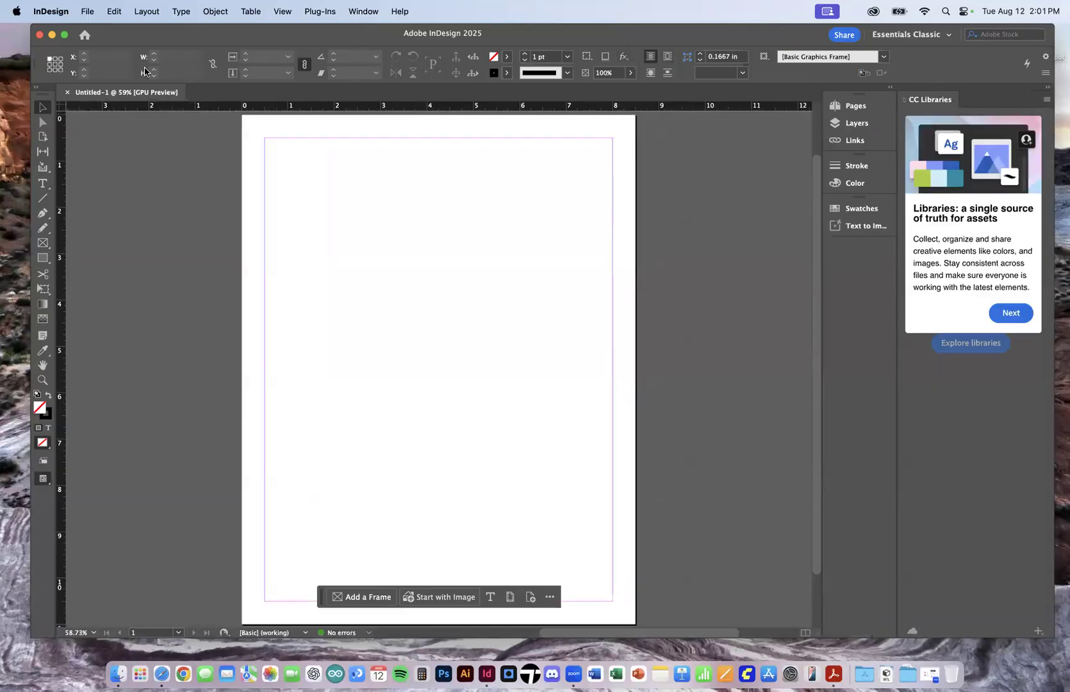
# Expand the Pages panel and remove the CC Libraries panel from the workspace
pyautogui.click(869, 109)
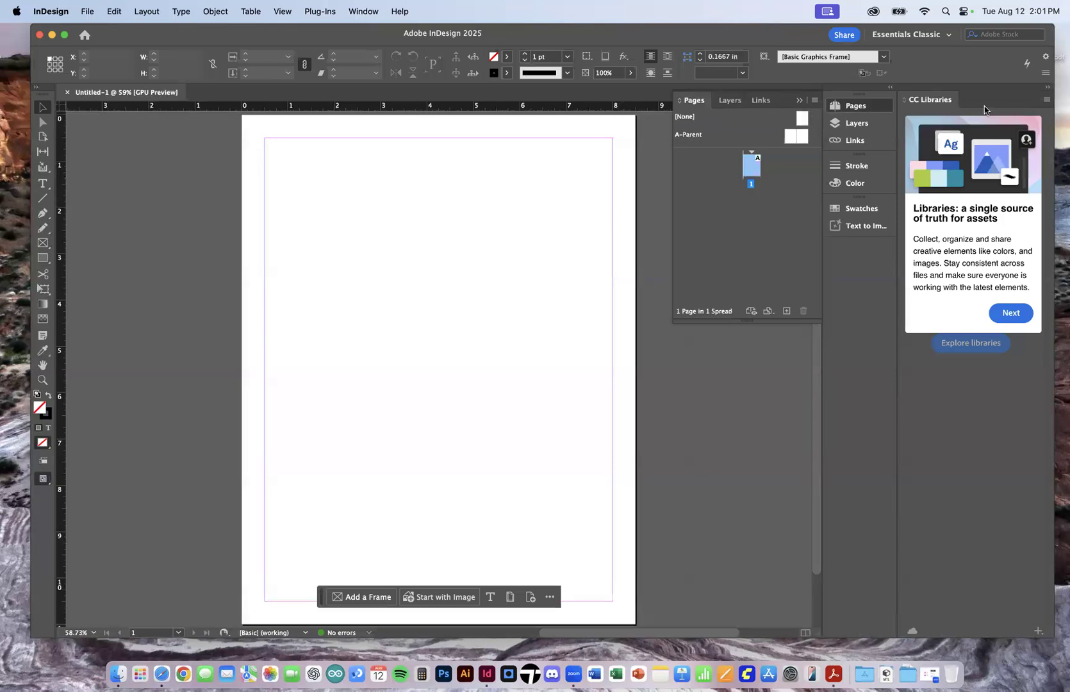
pyautogui.click(1048, 88)
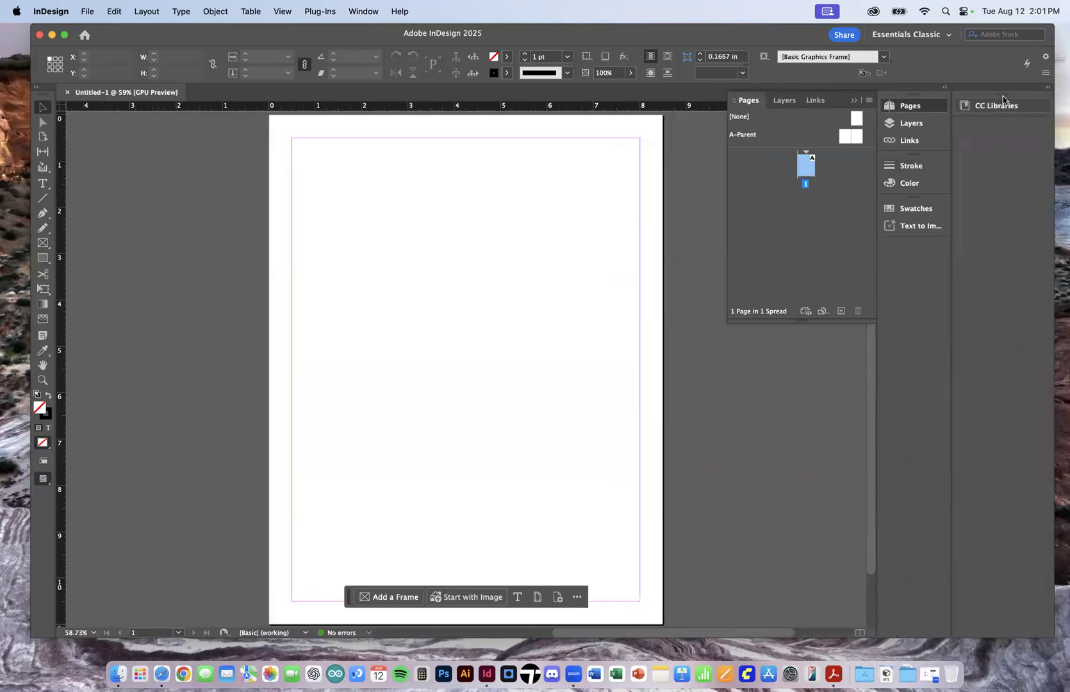
pyautogui.moveTo(995, 107); pyautogui.dragTo(705, 440)
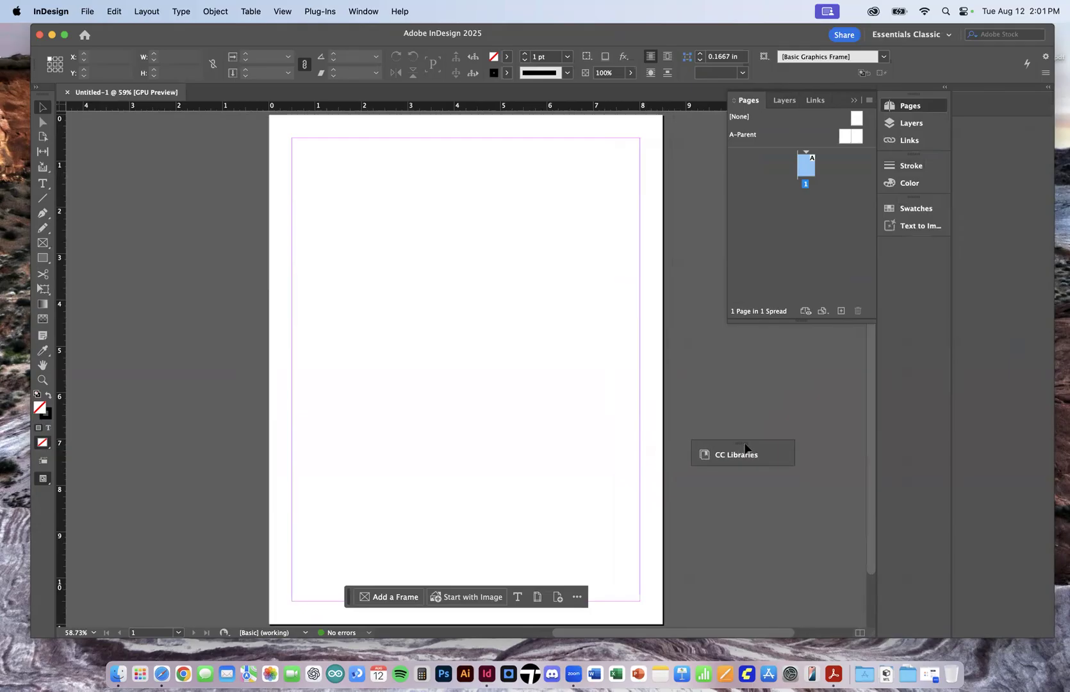
pyautogui.click(697, 437)
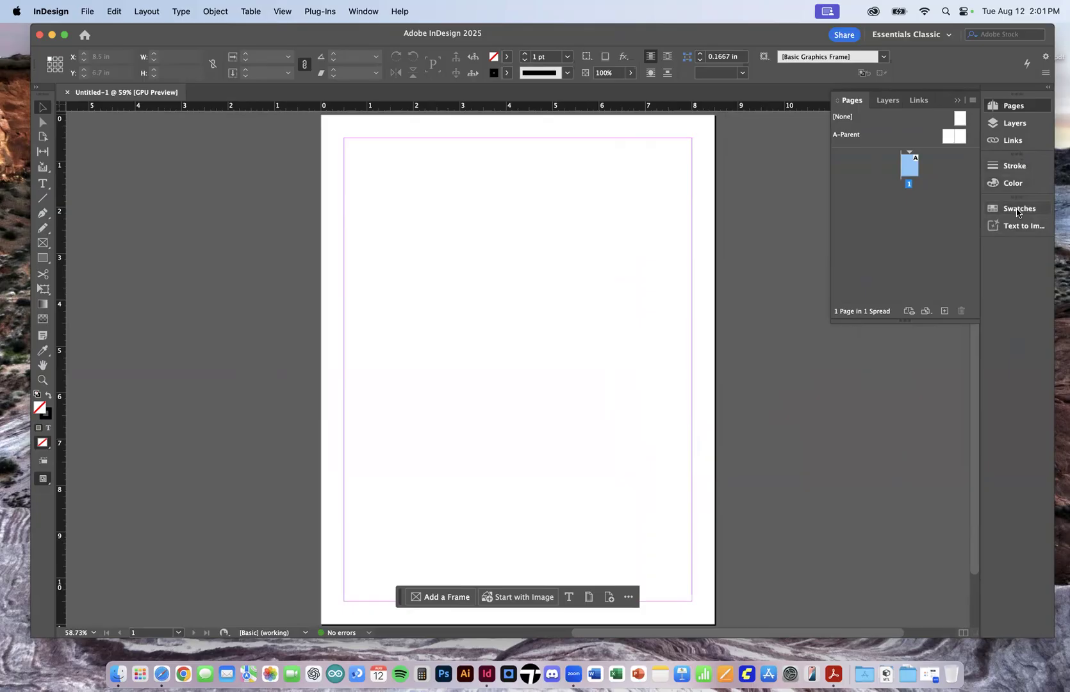
# Lengthen the Pages panel so it takes up most of the workspace's height
pyautogui.moveTo(909, 322); pyautogui.dragTo(912, 494)
pyautogui.click(1012, 106)
pyautogui.click(1012, 105)
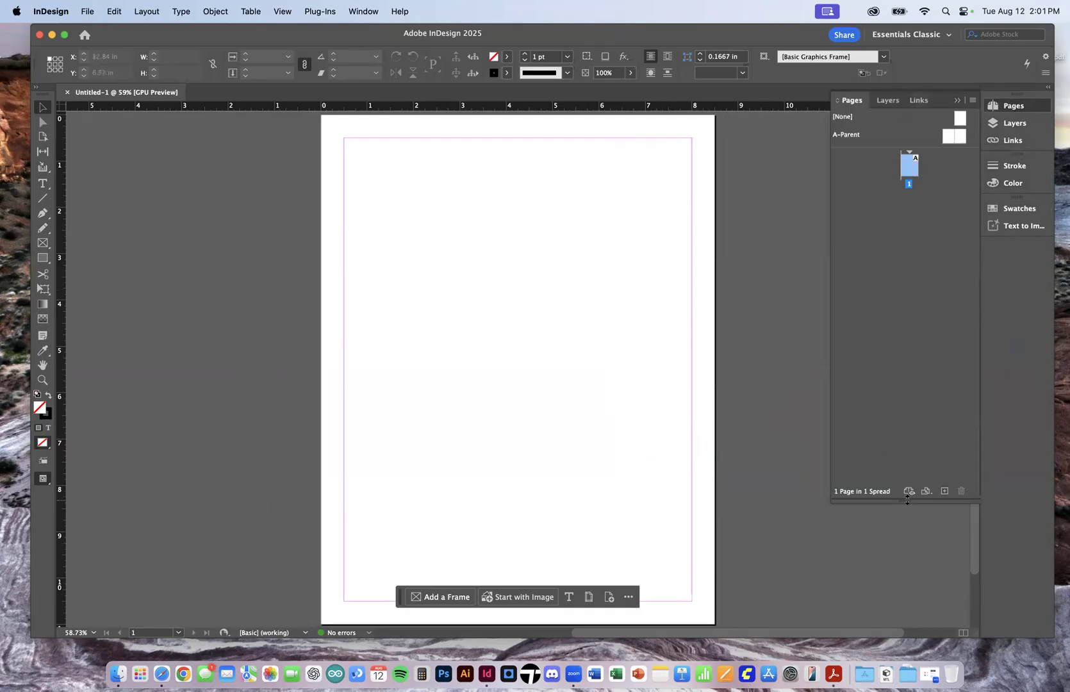
pyautogui.moveTo(907, 500); pyautogui.dragTo(907, 555)
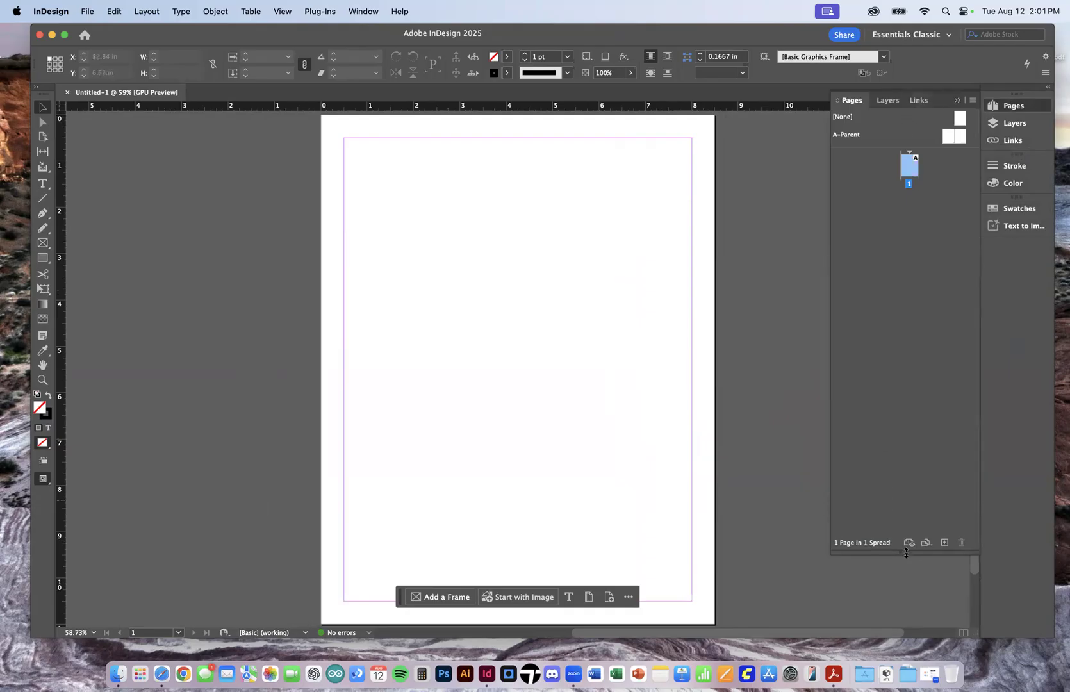
# Look at the Layers, Links and Pages panels and the list of other panels that can be shown
pyautogui.click(1007, 127)
pyautogui.click(1018, 143)
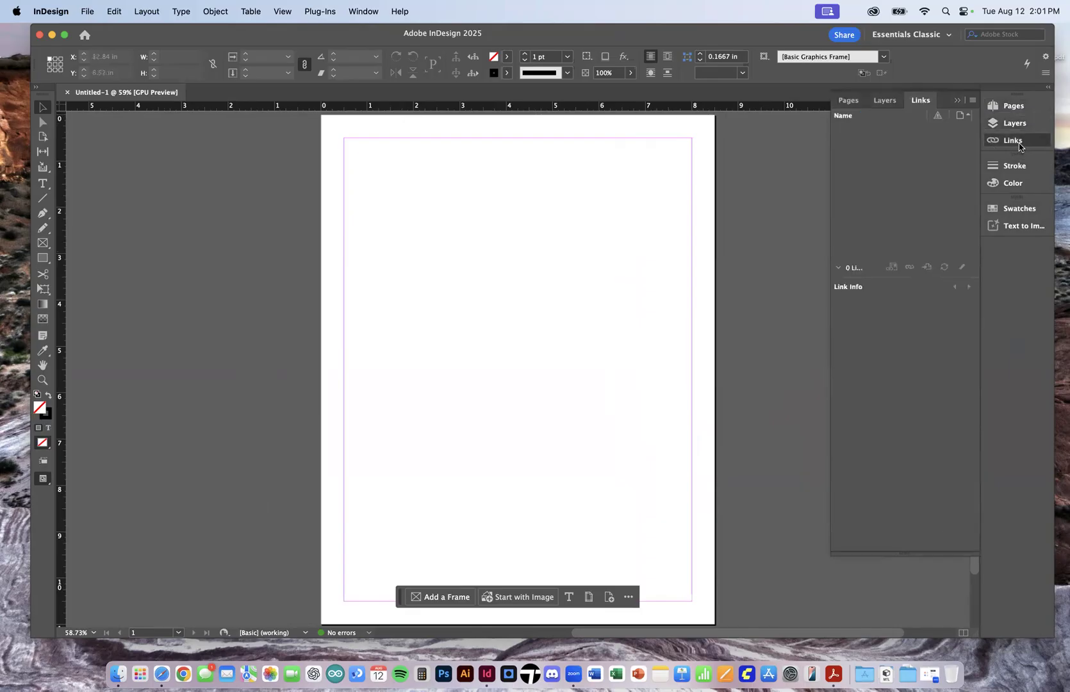
pyautogui.click(1014, 108)
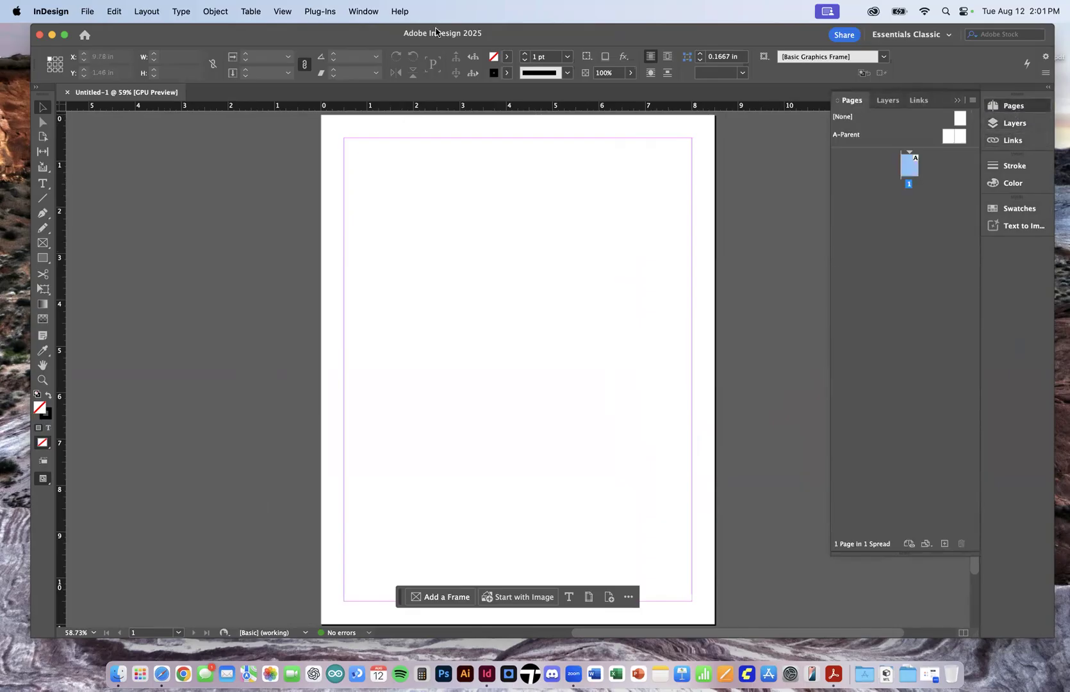
pyautogui.click(366, 12)
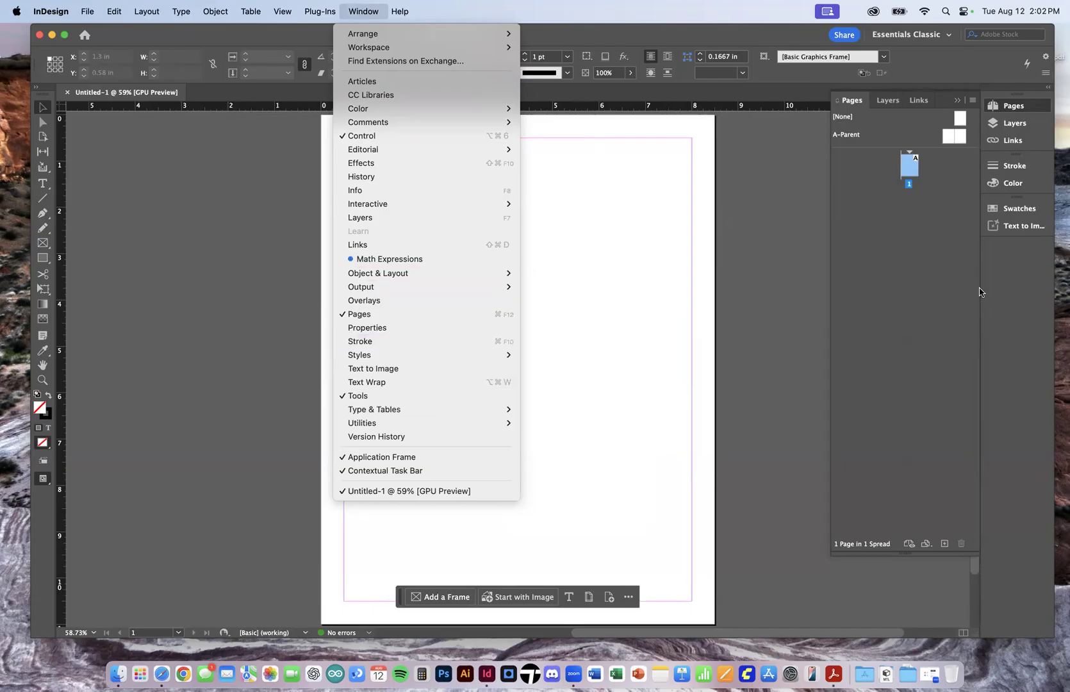
# Collapse the panel dock to icons only so the document area gets wider
pyautogui.click(795, 185)
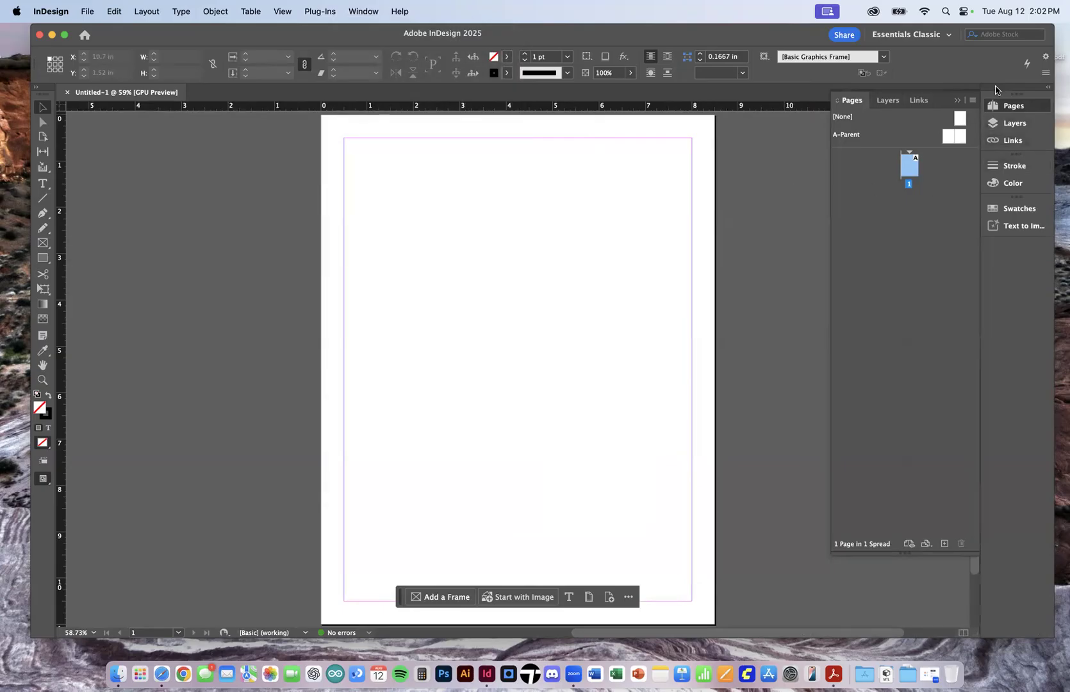
pyautogui.moveTo(980, 265); pyautogui.dragTo(1019, 272)
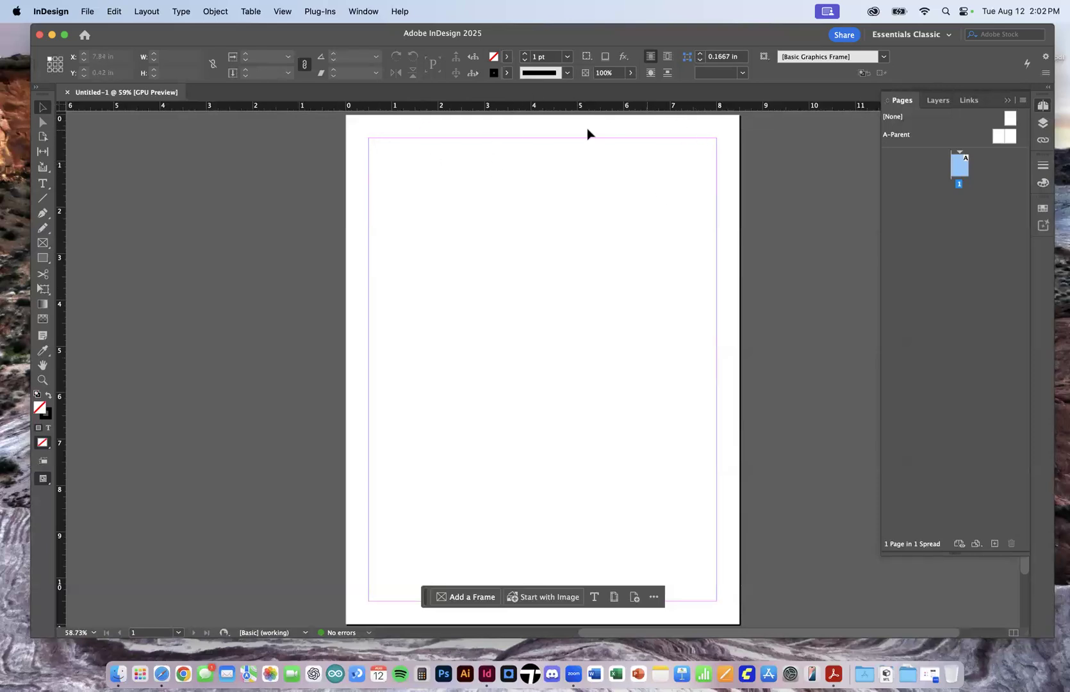
pyautogui.scroll(-1, 707, 424)
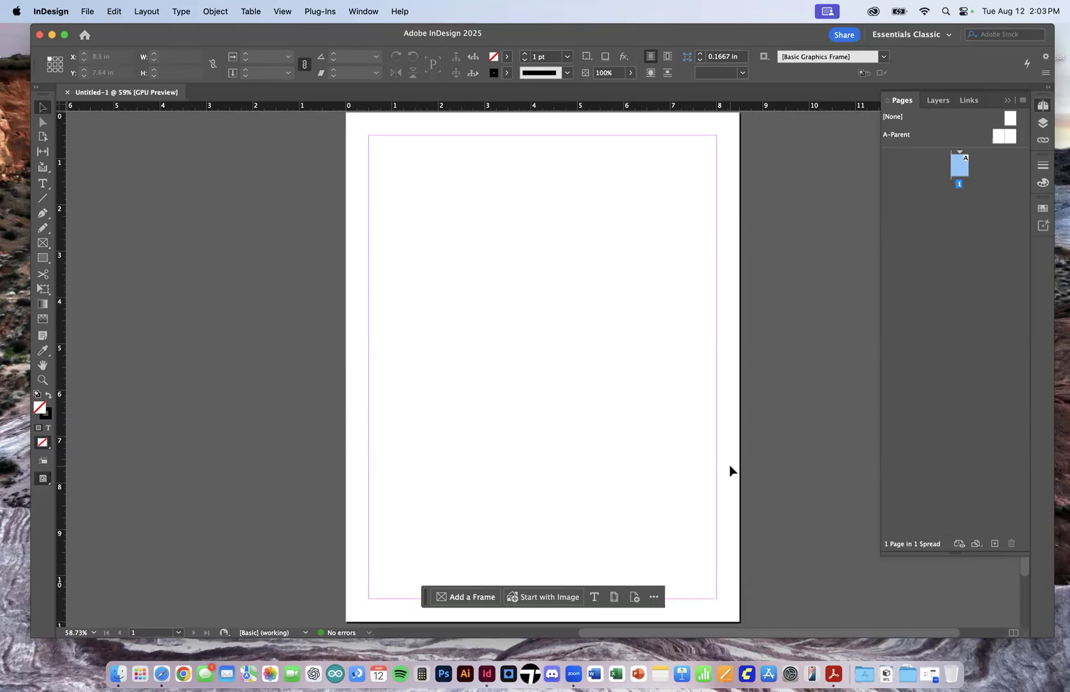
pyautogui.click(357, 11)
pyautogui.moveTo(393, 53)
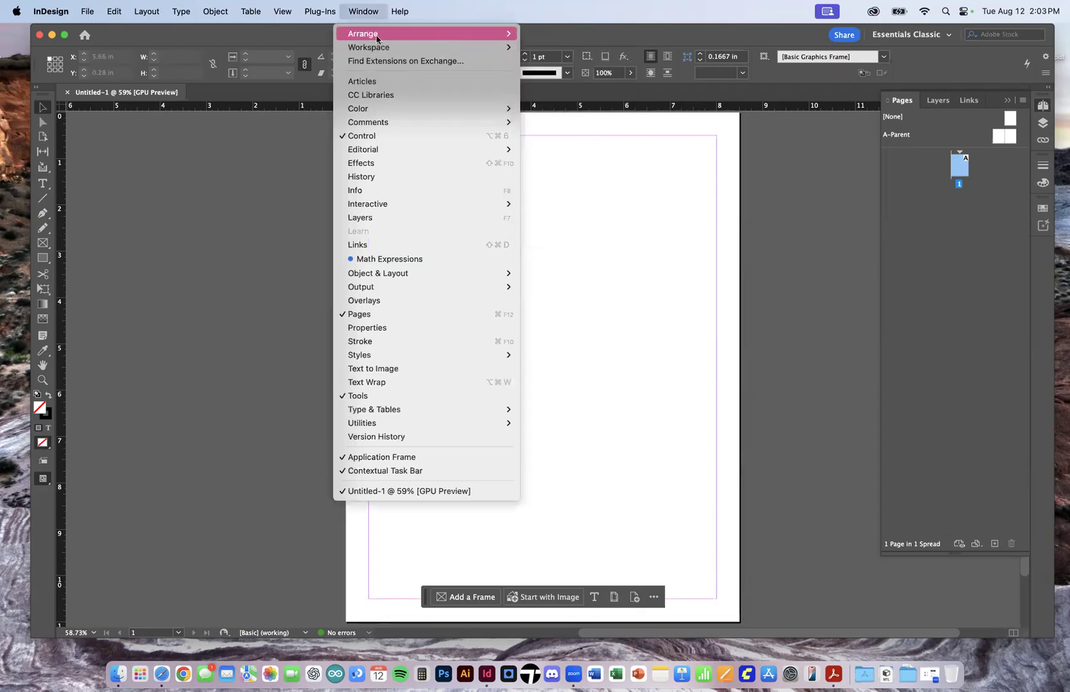
pyautogui.click(296, 30)
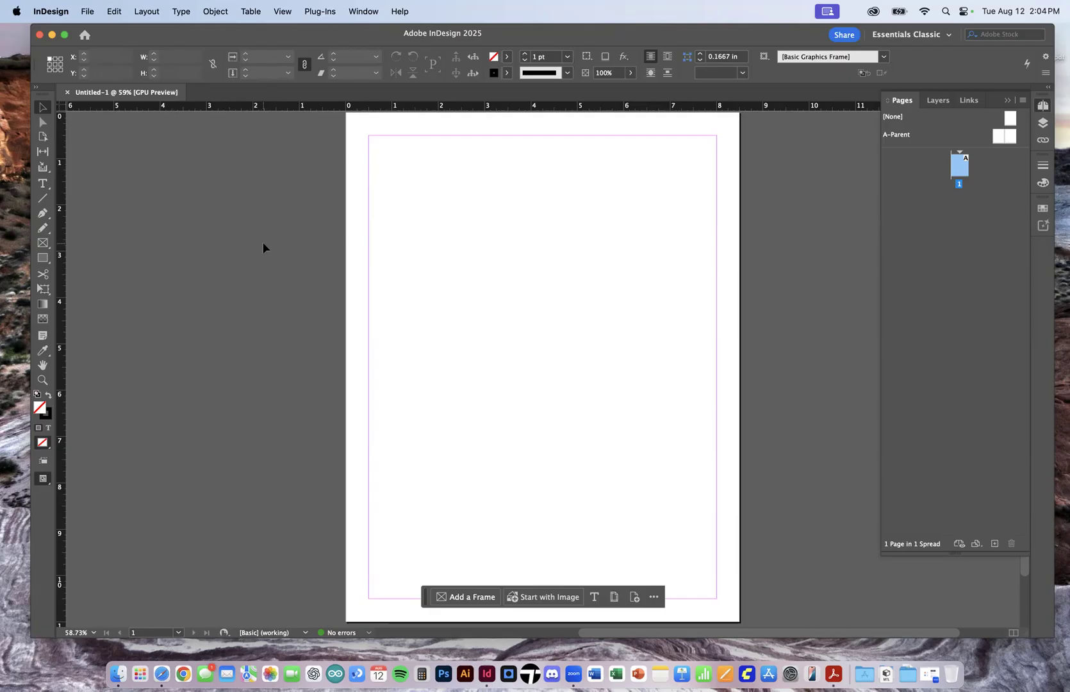
# Place the dark PNG of the white burst-shaped installation from Downloads at full size, near the page's upper-left margin corner
pyautogui.click(86, 9)
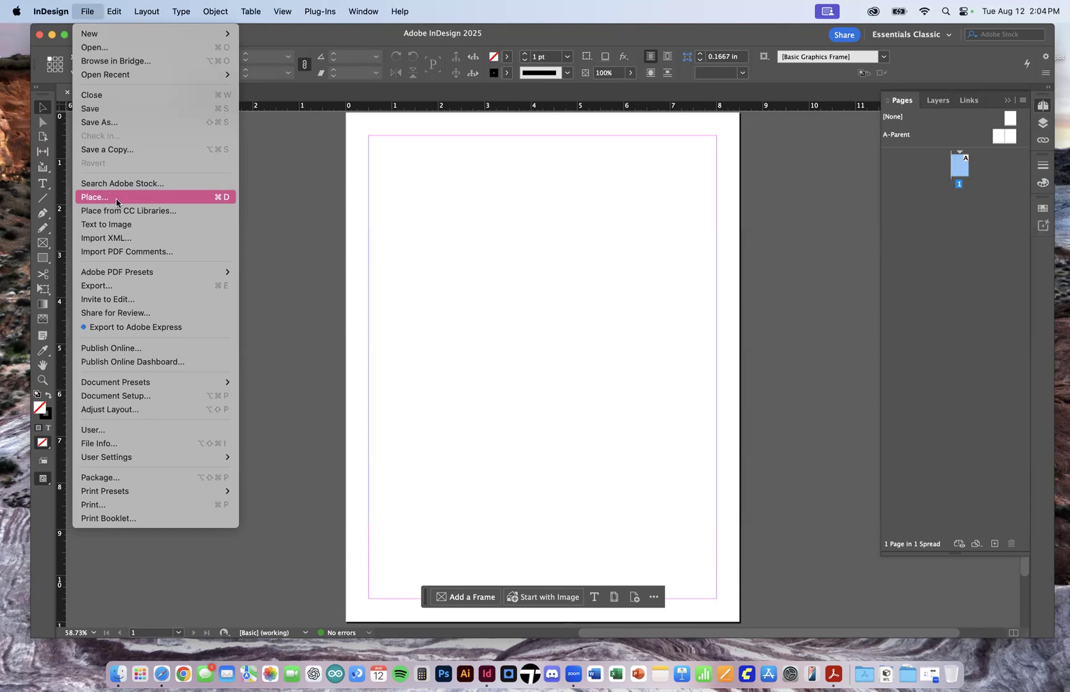
pyautogui.click(905, 668)
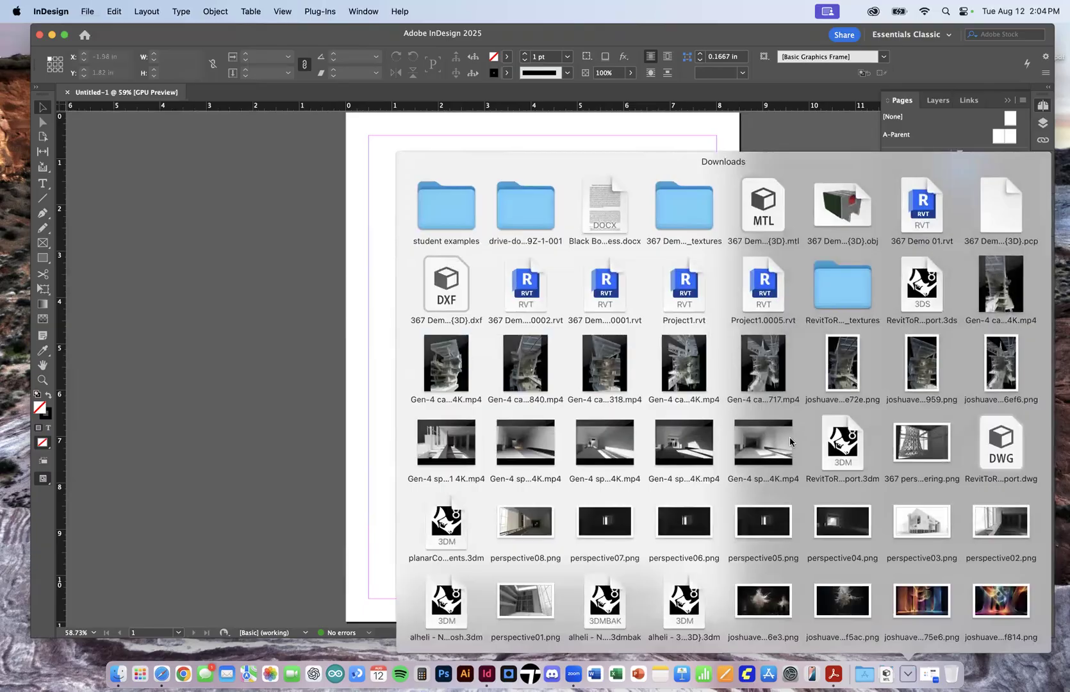
pyautogui.scroll(-3, 790, 441)
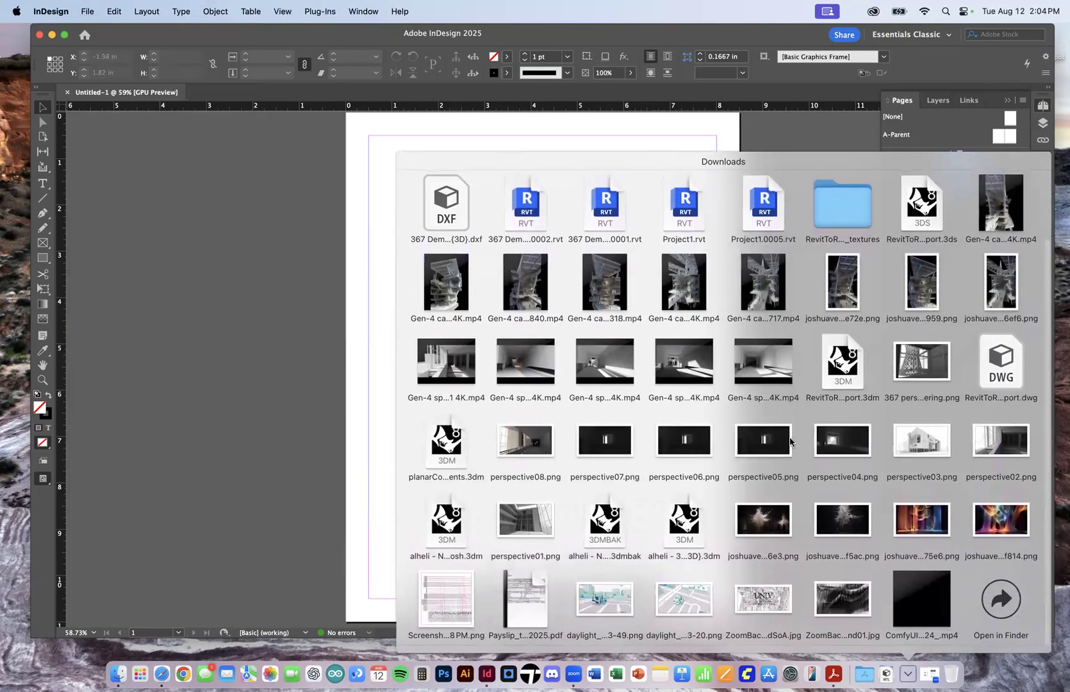
pyautogui.moveTo(766, 521)
pyautogui.mouseDown()
pyautogui.moveTo(735, 454)
pyautogui.moveTo(487, 288)
pyautogui.mouseUp()
pyautogui.moveTo(379, 186); pyautogui.dragTo(378, 187)
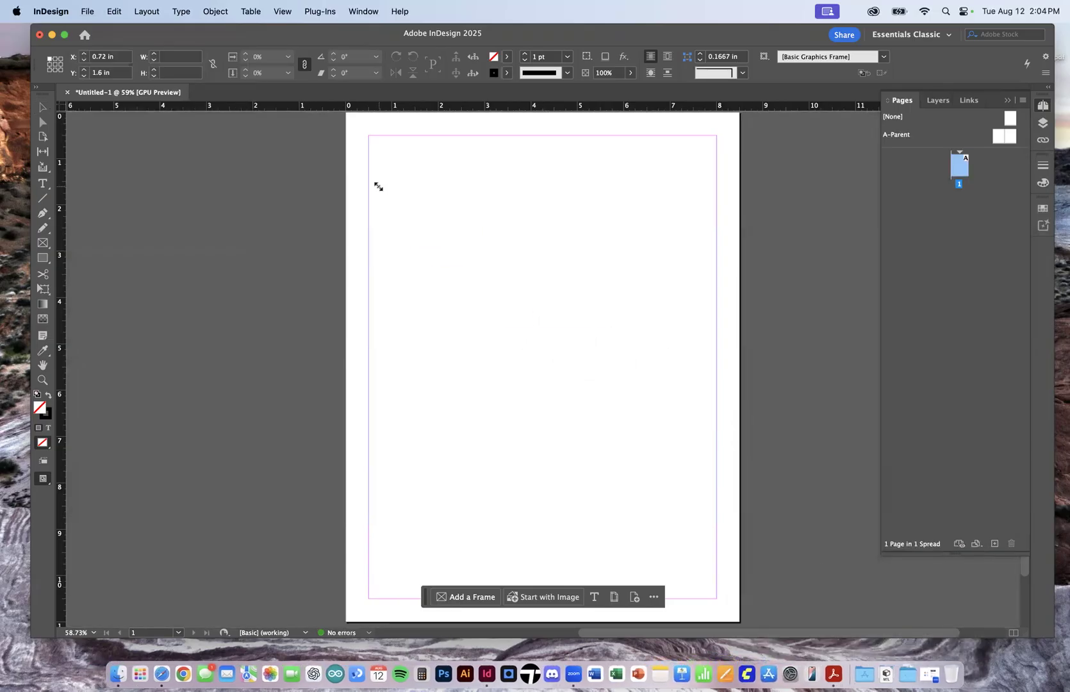
pyautogui.click(379, 186)
# Examine how far the full-size image frame extends beyond the Letter page and pasteboard
pyautogui.scroll(-4, 586, 253)
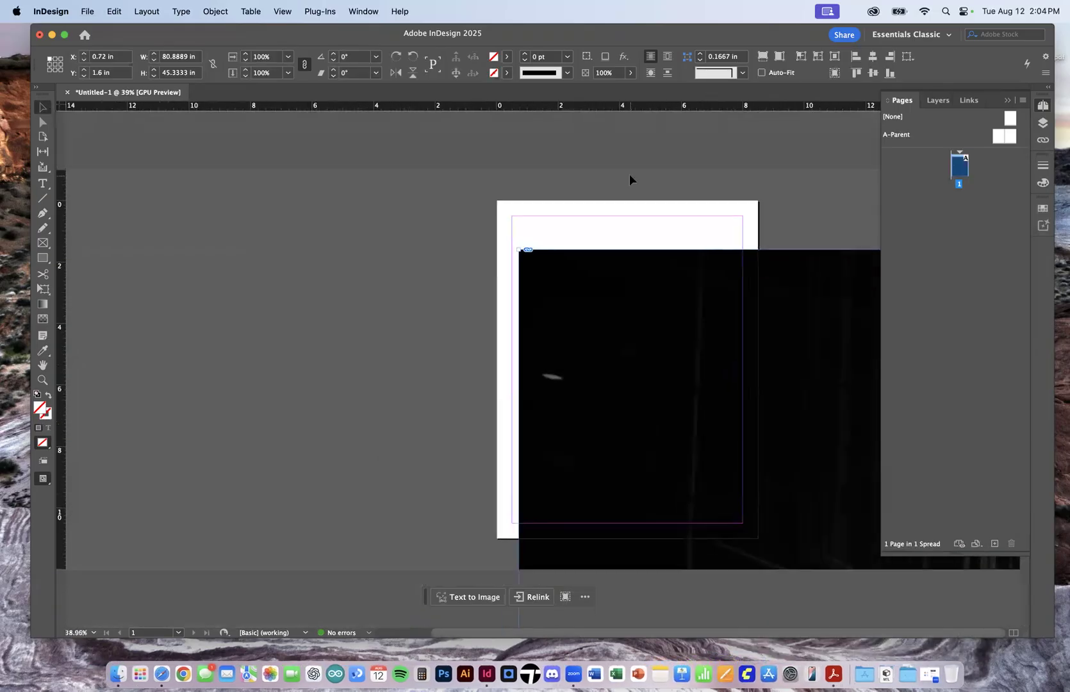
pyautogui.scroll(-1, 643, 154)
pyautogui.scroll(-3, 617, 370)
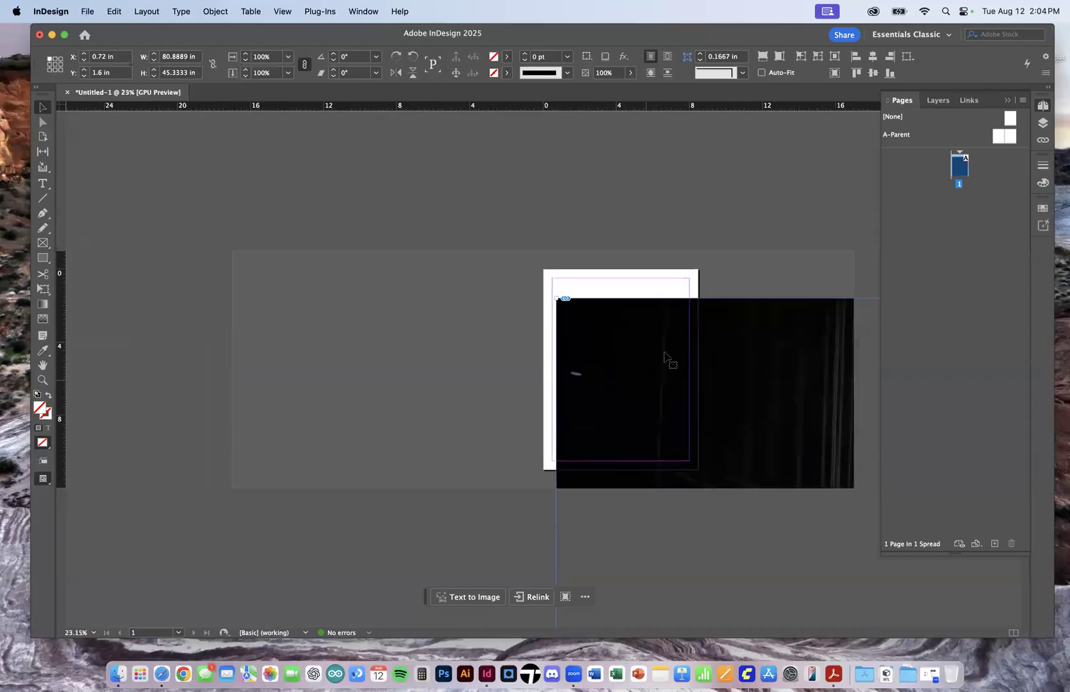
pyautogui.scroll(-2, 640, 356)
pyautogui.scroll(-1, 557, 268)
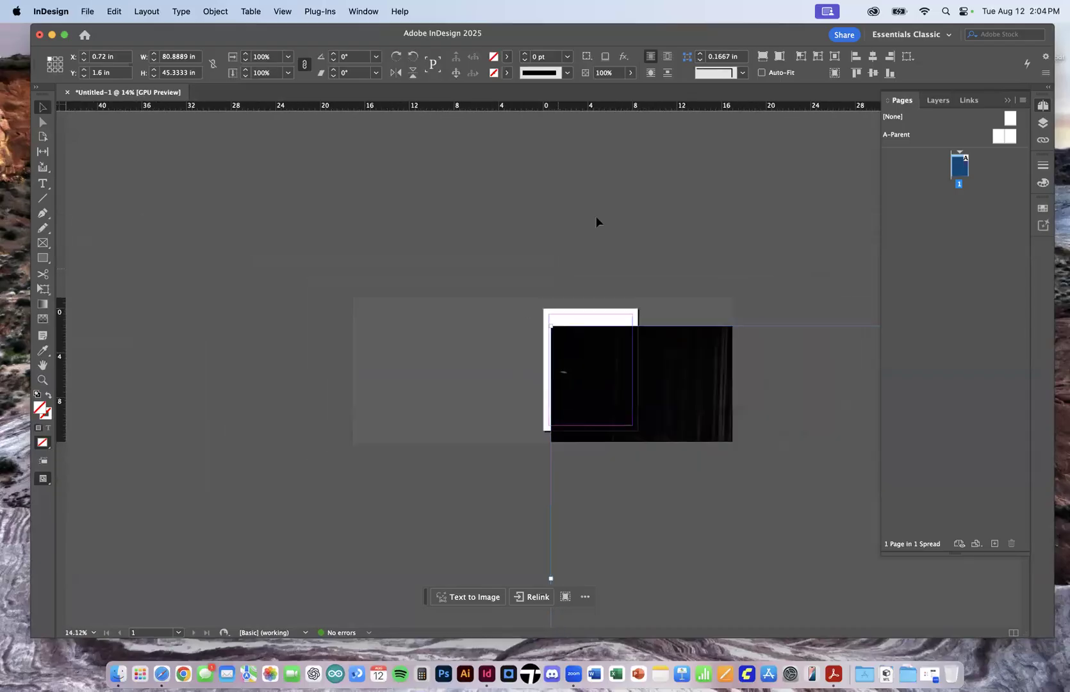
pyautogui.scroll(-1, 509, 336)
pyautogui.scroll(-1, 504, 358)
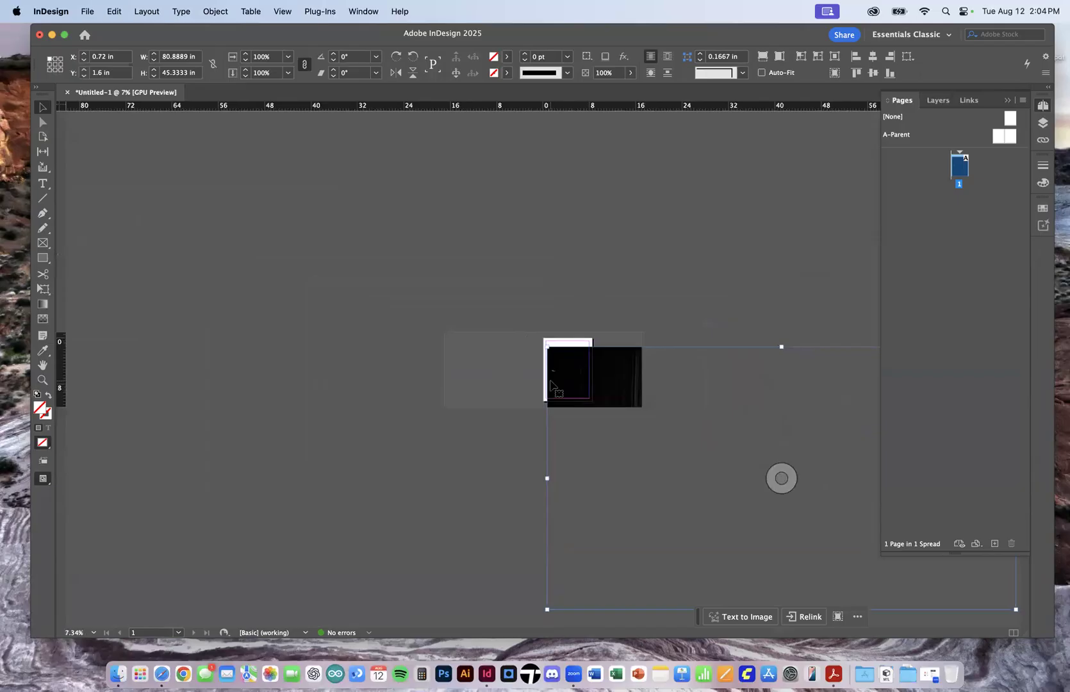
pyautogui.scroll(-1, 588, 255)
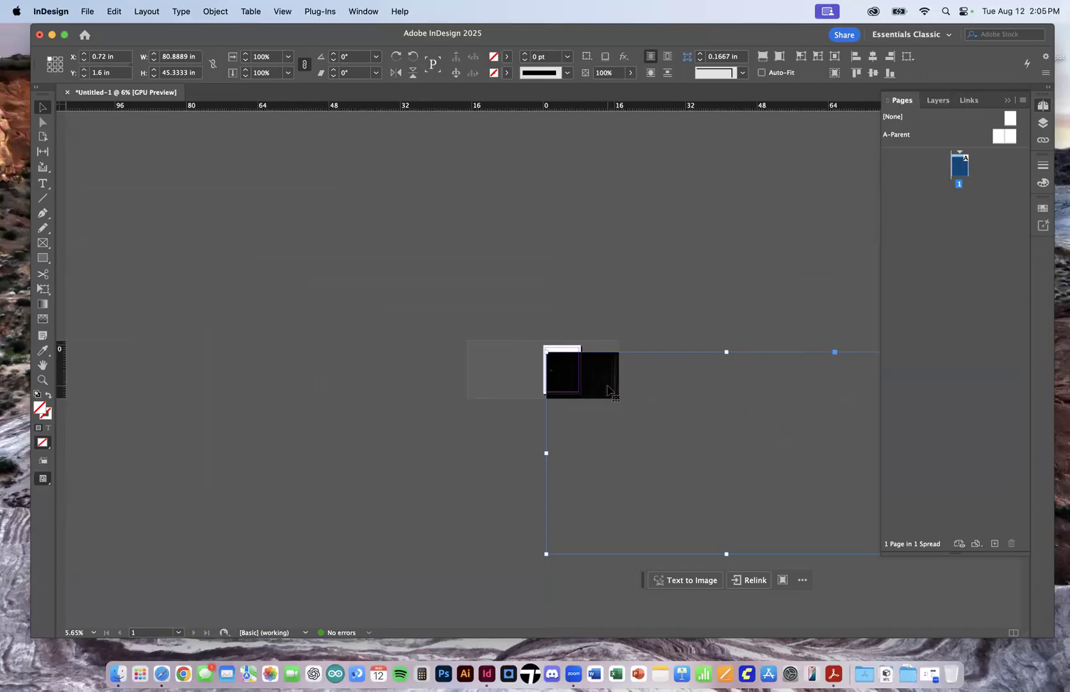
pyautogui.press('super+minus')
pyautogui.press('super+equal')
pyautogui.press('super+equal')
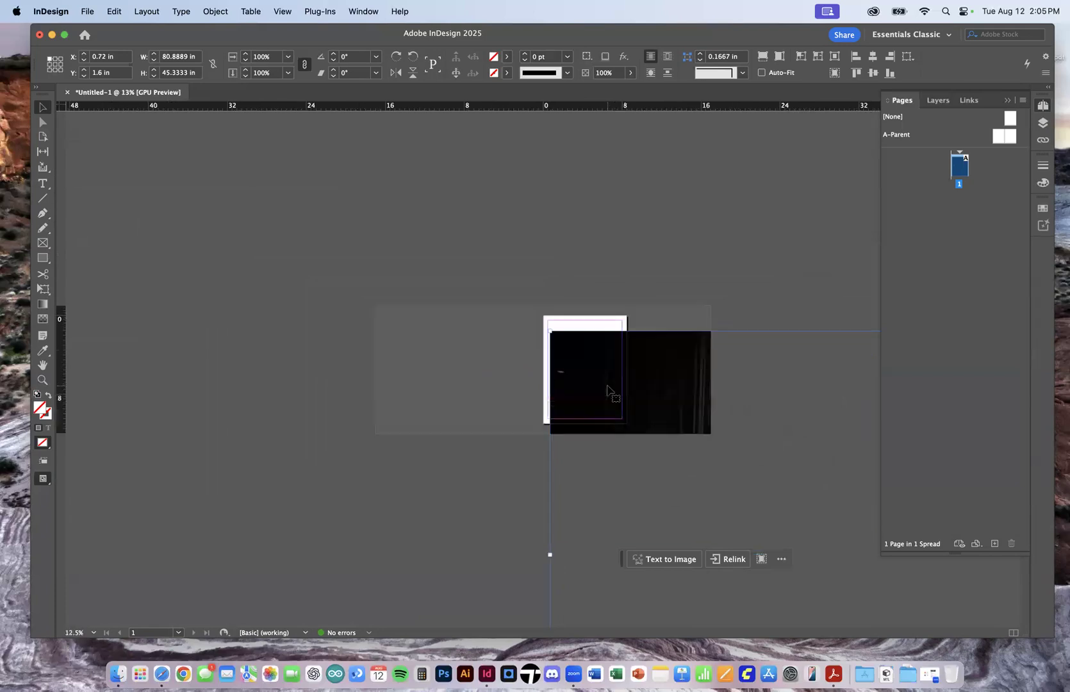
pyautogui.press('super+0')
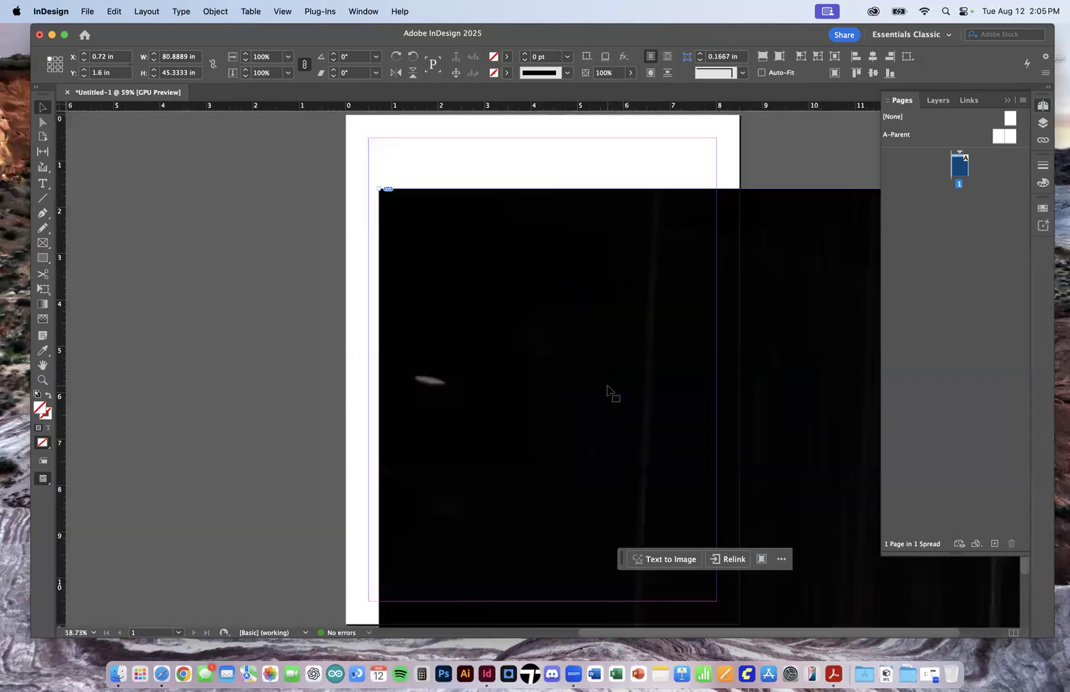
pyautogui.press('super+minus')
pyautogui.press('super+minus')
pyautogui.press('super+minus')
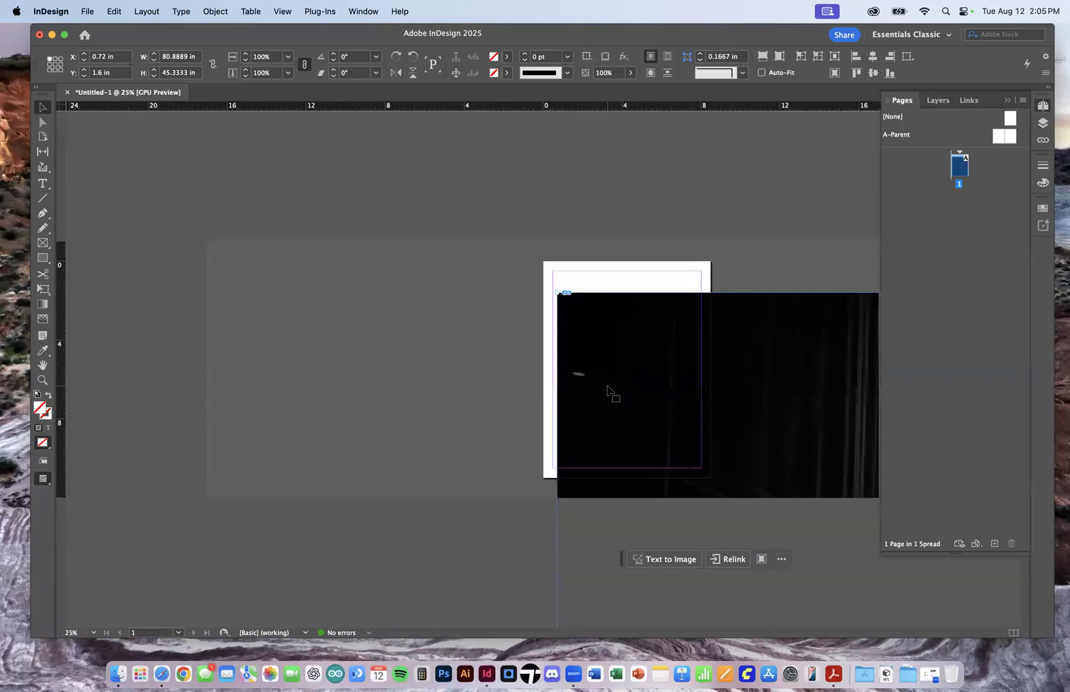
pyautogui.press('super+minus')
pyautogui.press('super+minus')
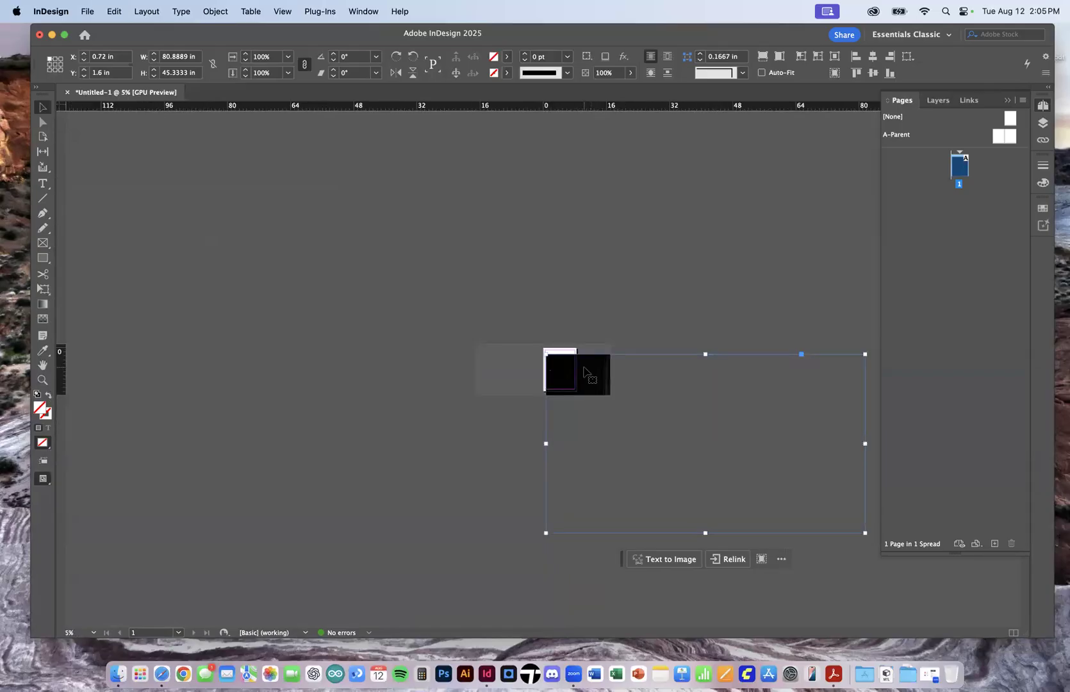
pyautogui.scroll(3, 586, 373)
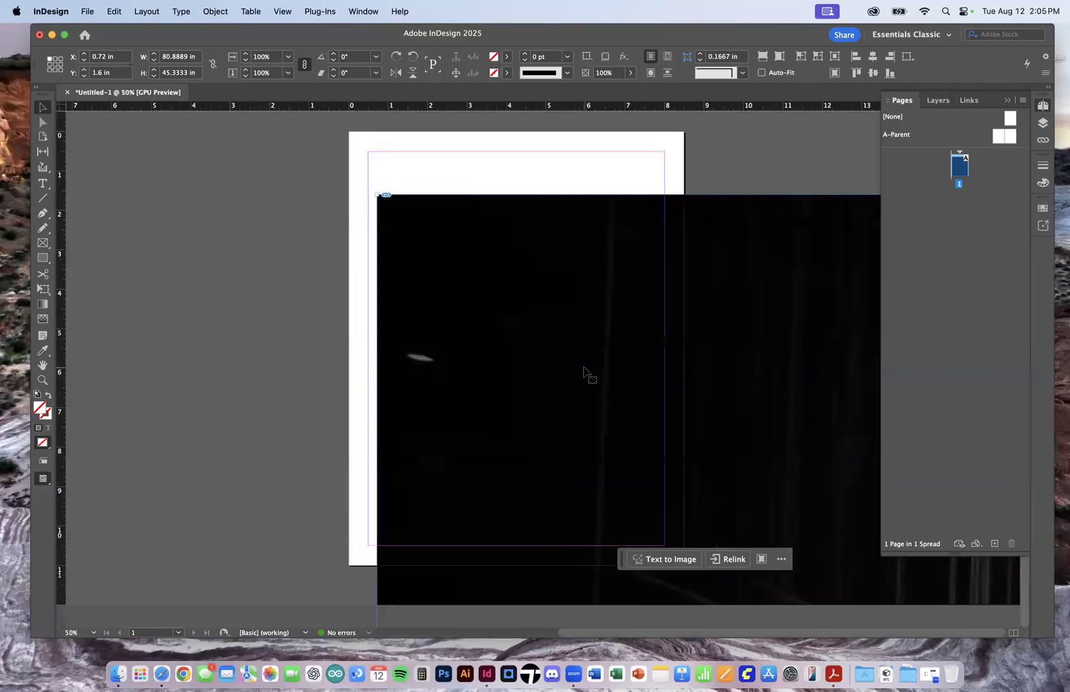
pyautogui.scroll(-3, 586, 373)
pyautogui.scroll(3, 586, 373)
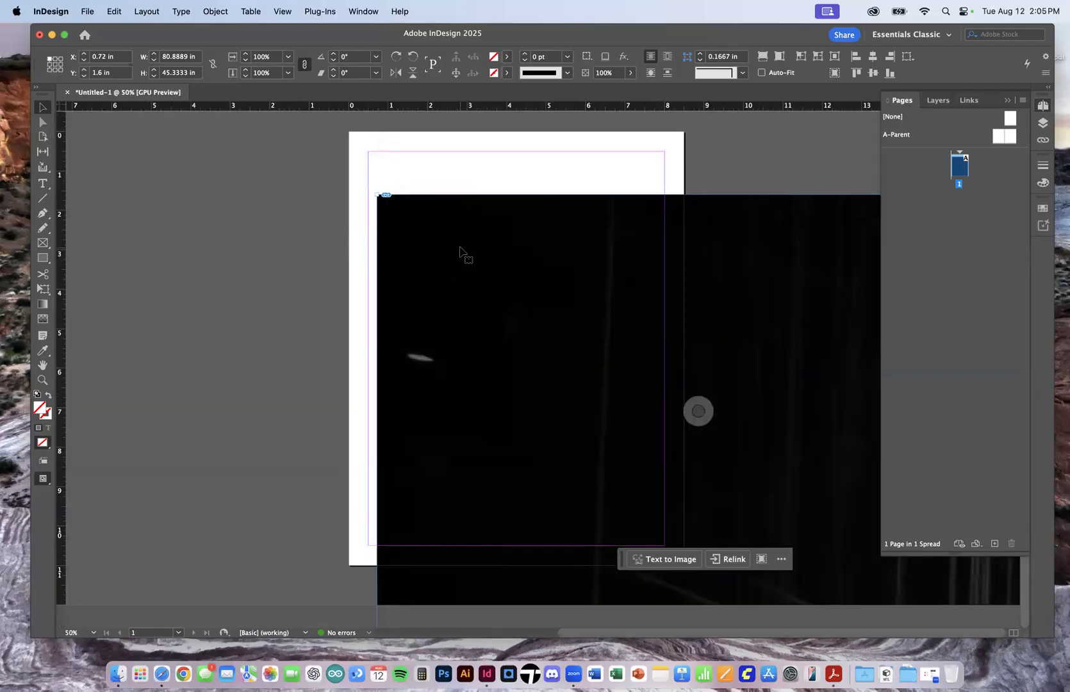
# Move the placed image so its upper-left corner snaps to the page's margin corner at X 0.5 in, Y 0.5 in
pyautogui.moveTo(489, 259); pyautogui.dragTo(481, 216)
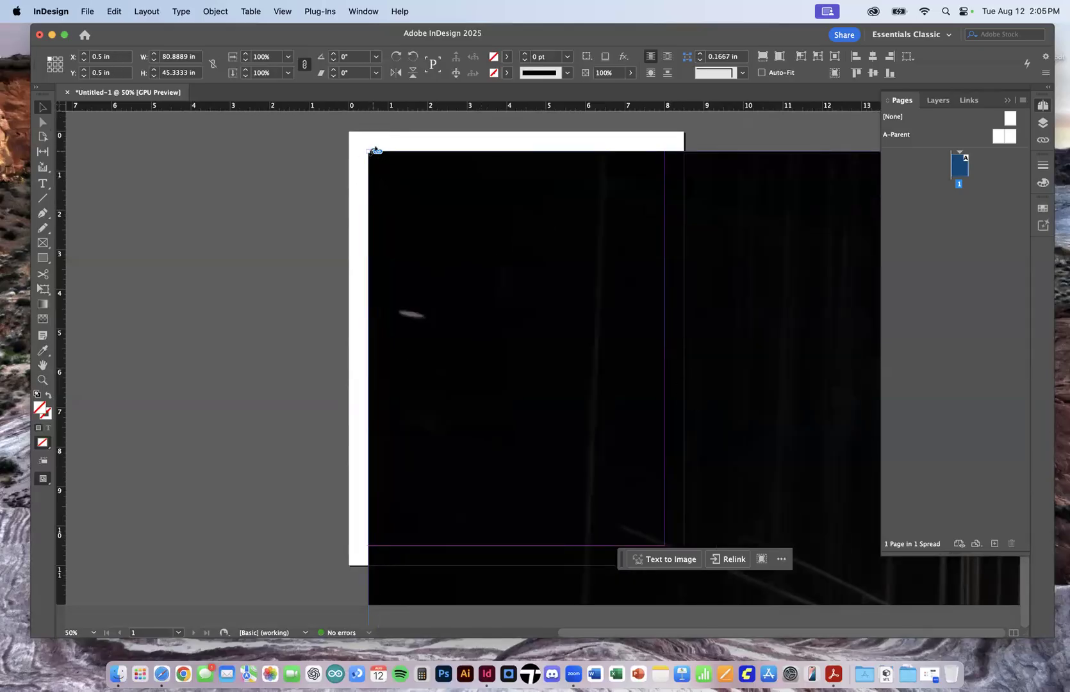
pyautogui.click(358, 207)
pyautogui.click(403, 211)
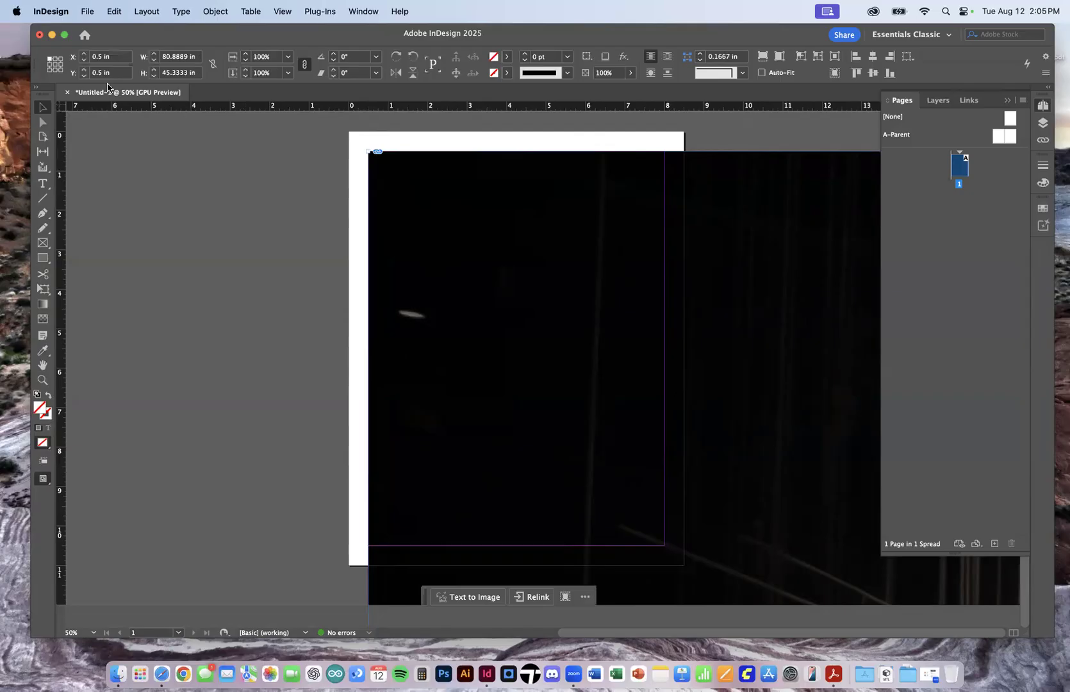
# Constrain the image frame's width and height proportions and set its width to 6 in
pyautogui.click(212, 64)
pyautogui.click(192, 61)
pyautogui.moveTo(197, 56); pyautogui.dragTo(64, 45)
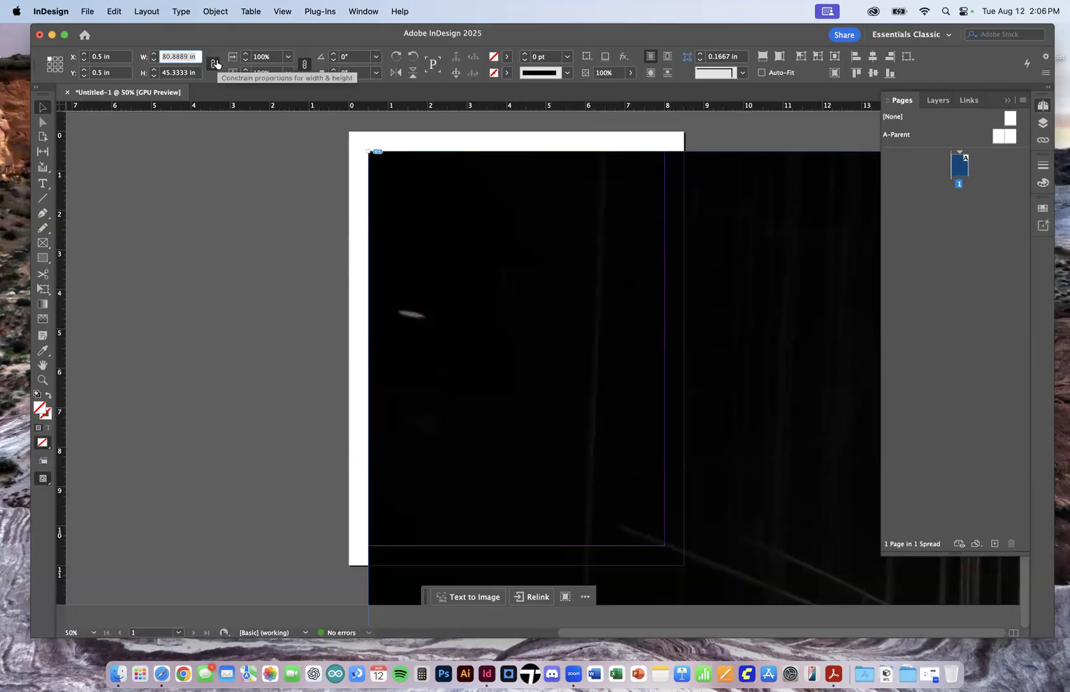
pyautogui.write('6')
pyautogui.press('Return')
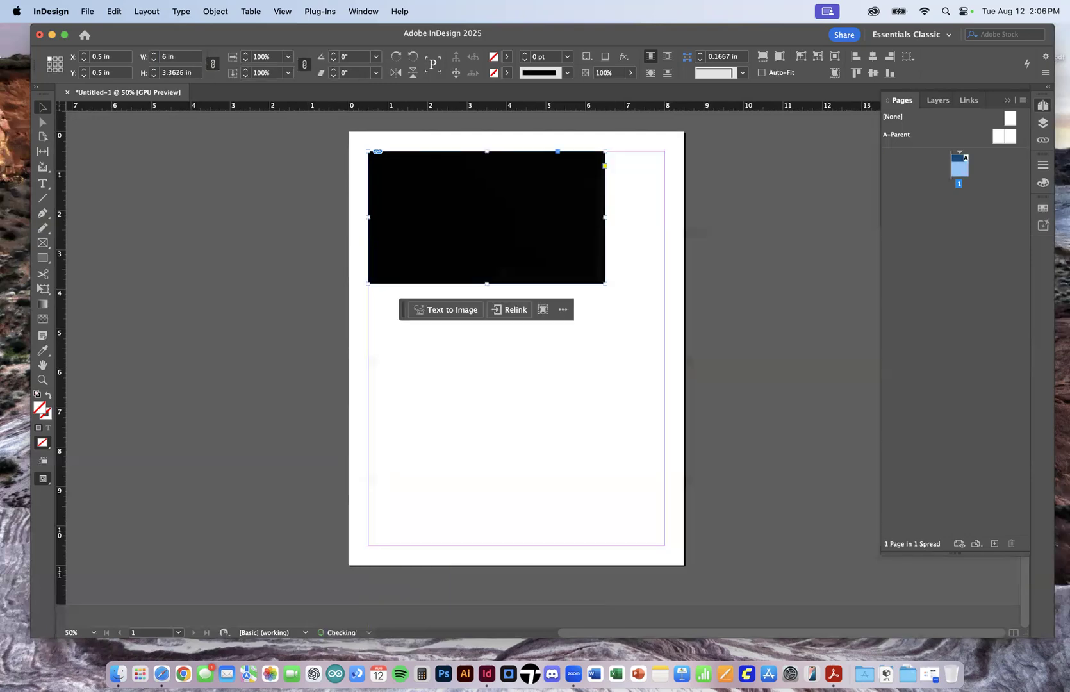
# Try enlarging the image frame from its lower-right corner, and bring that corner back to its starting point
pyautogui.click(655, 323)
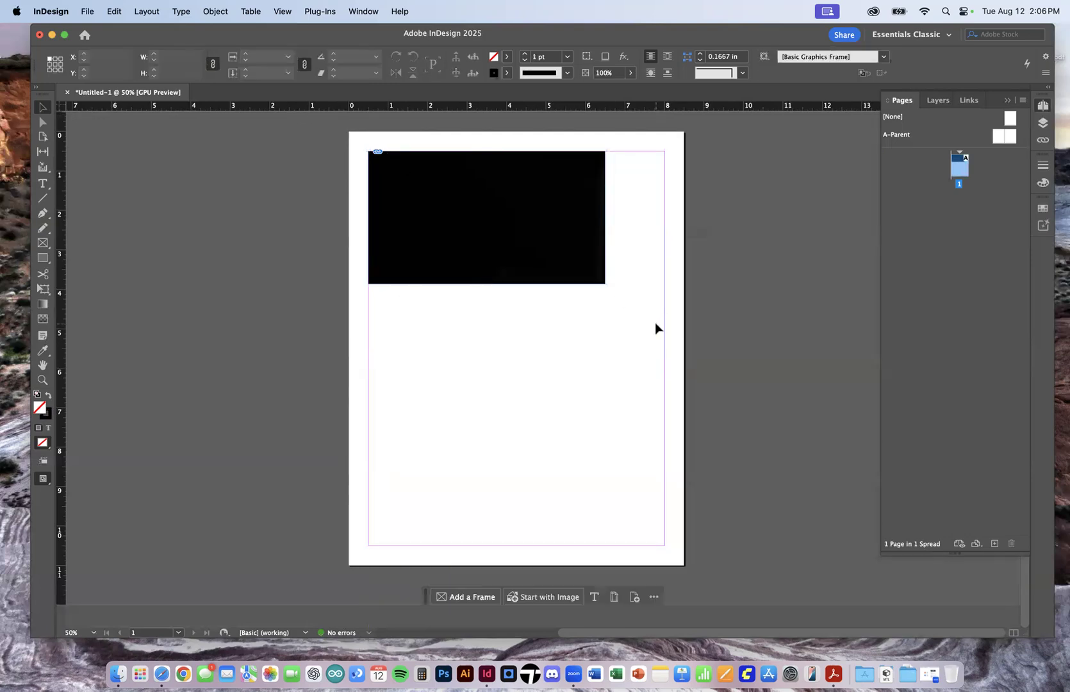
pyautogui.click(584, 272)
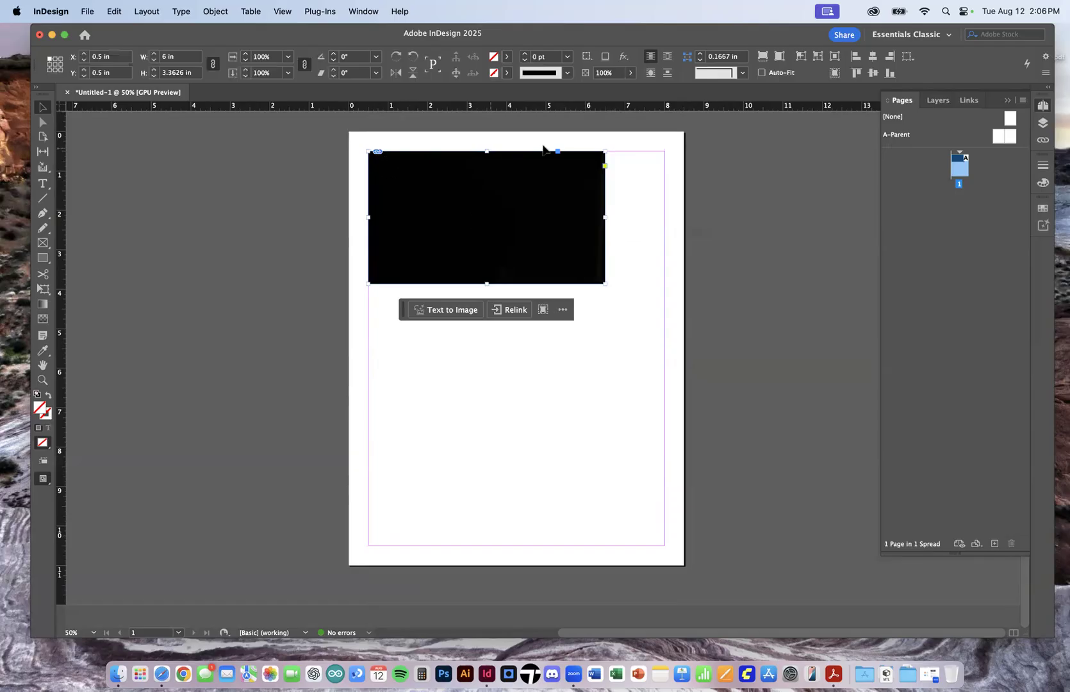
pyautogui.moveTo(605, 285); pyautogui.dragTo(697, 317)
pyautogui.moveTo(697, 317); pyautogui.dragTo(605, 283)
pyautogui.click(221, 143)
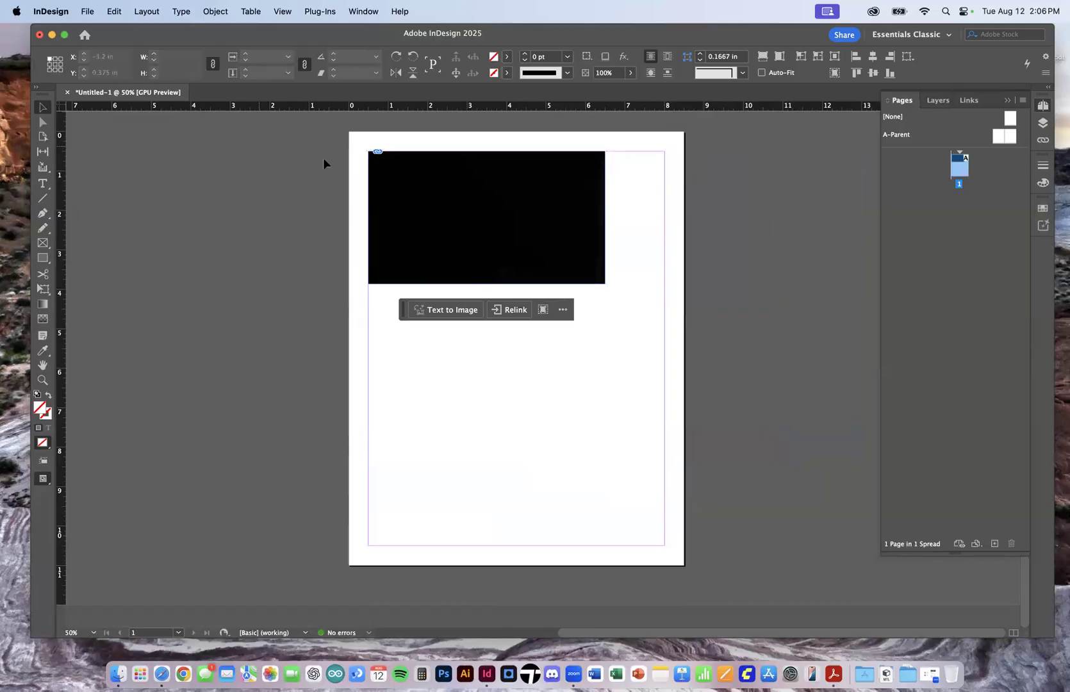
# Fit the image content to its frame with Fit Content to Frame
pyautogui.click(419, 181)
pyautogui.rightClick(450, 207)
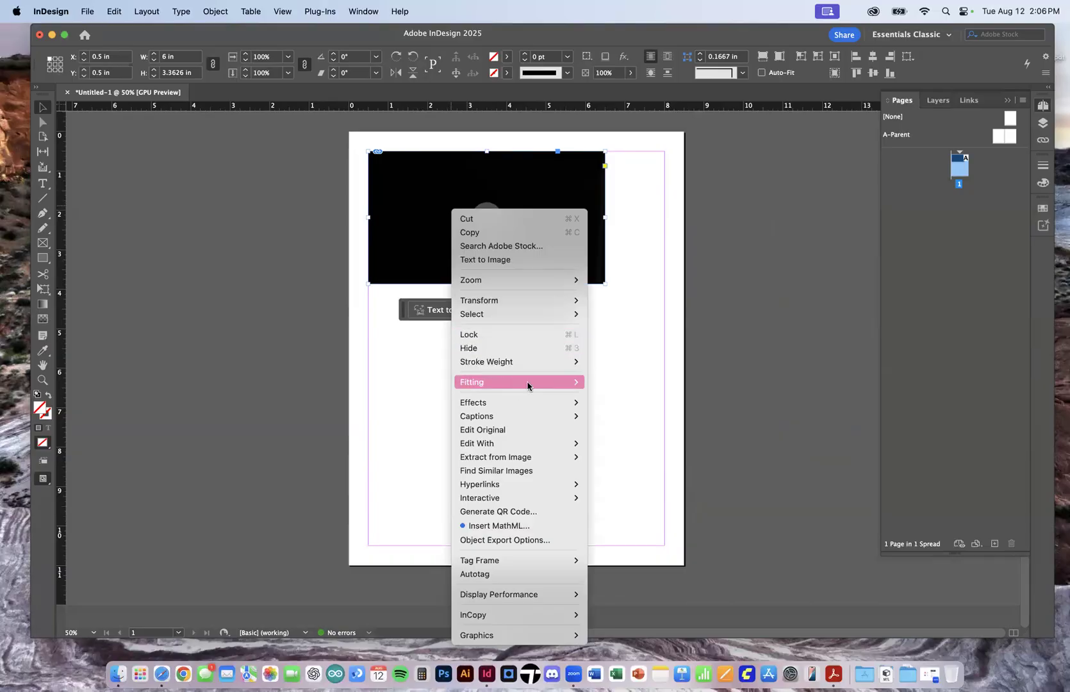
pyautogui.moveTo(529, 383)
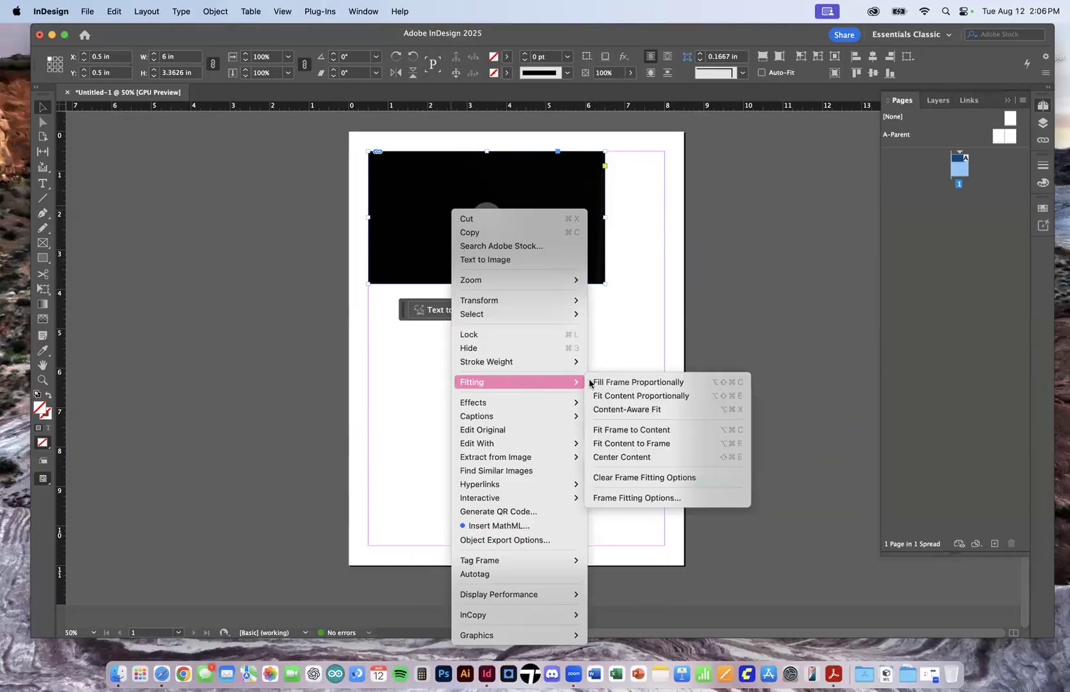
pyautogui.click(650, 441)
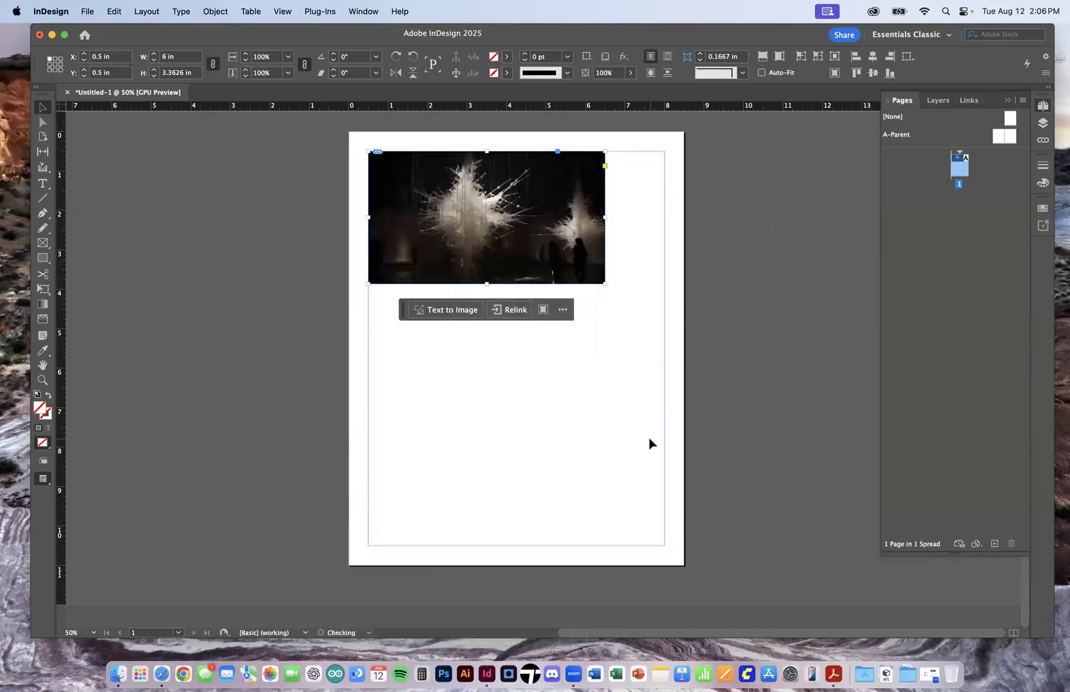
# Crop the image from its left side by narrowing the frame to about 4.92 in wide, and leave the frame selected
pyautogui.scroll(3, 510, 184)
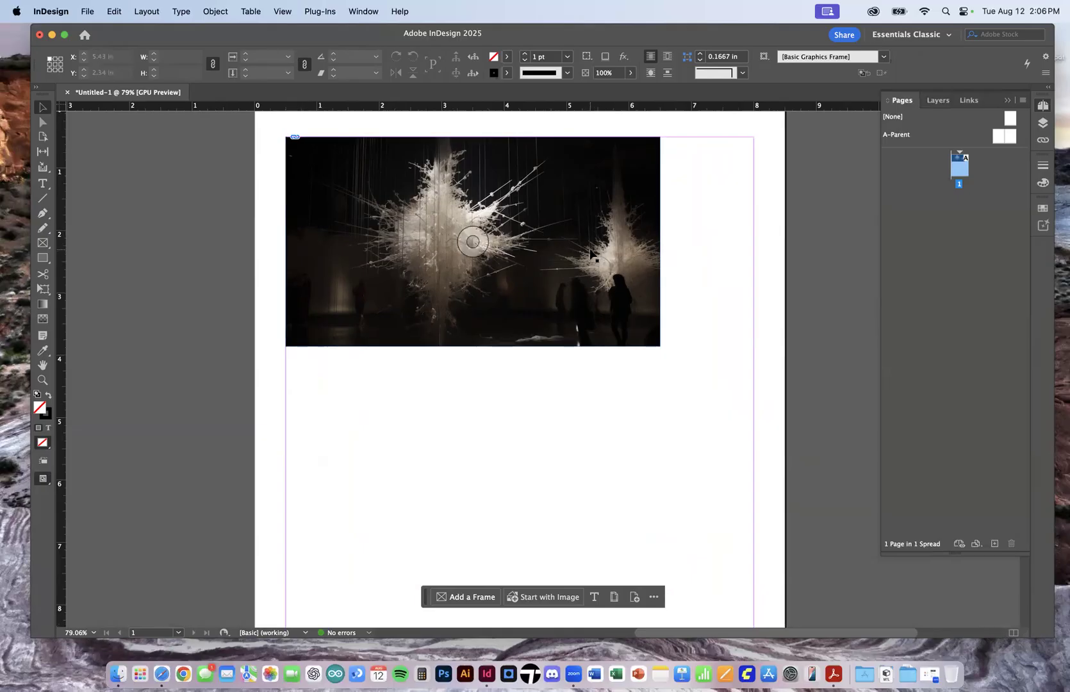
pyautogui.click(661, 246)
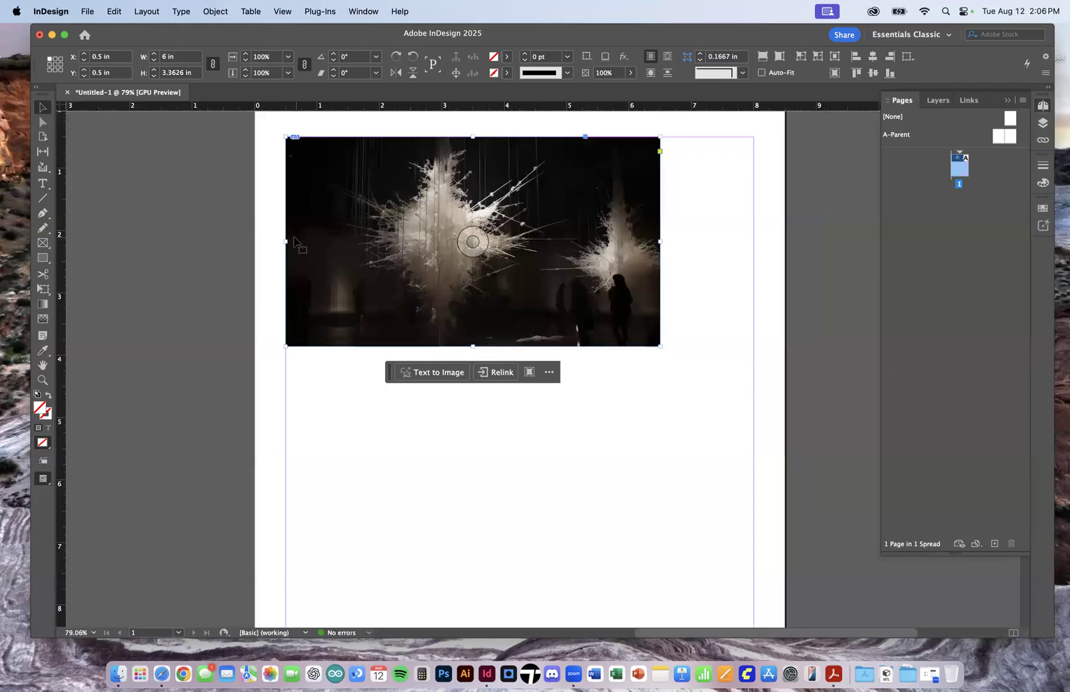
pyautogui.moveTo(288, 238); pyautogui.dragTo(332, 241)
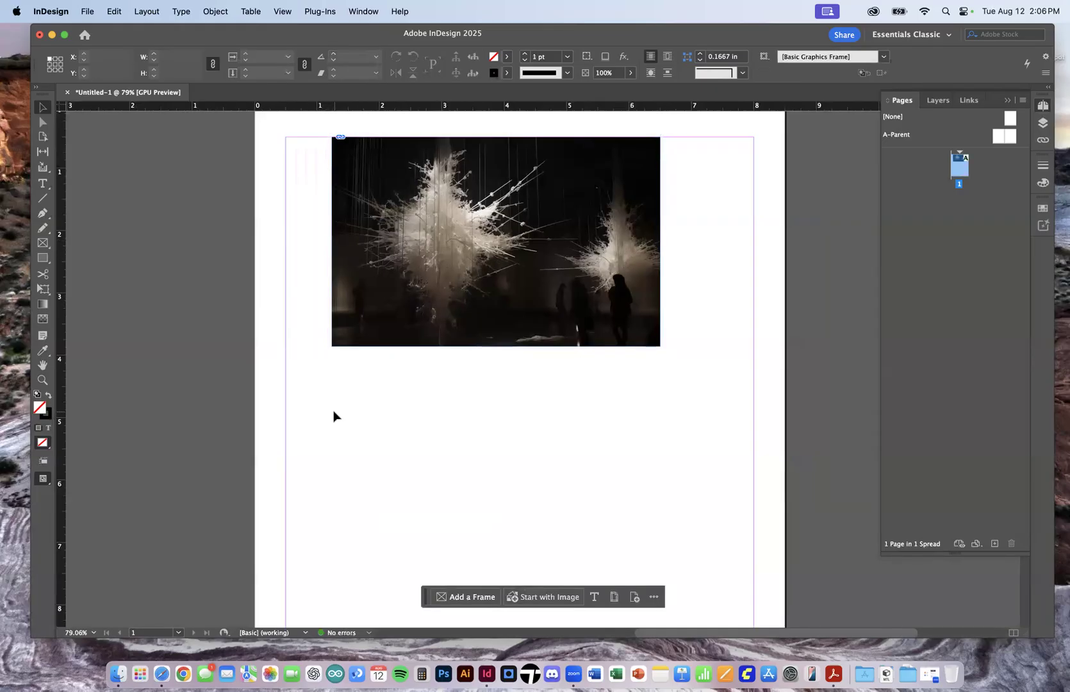
pyautogui.moveTo(332, 239); pyautogui.dragTo(353, 248)
pyautogui.click(402, 401)
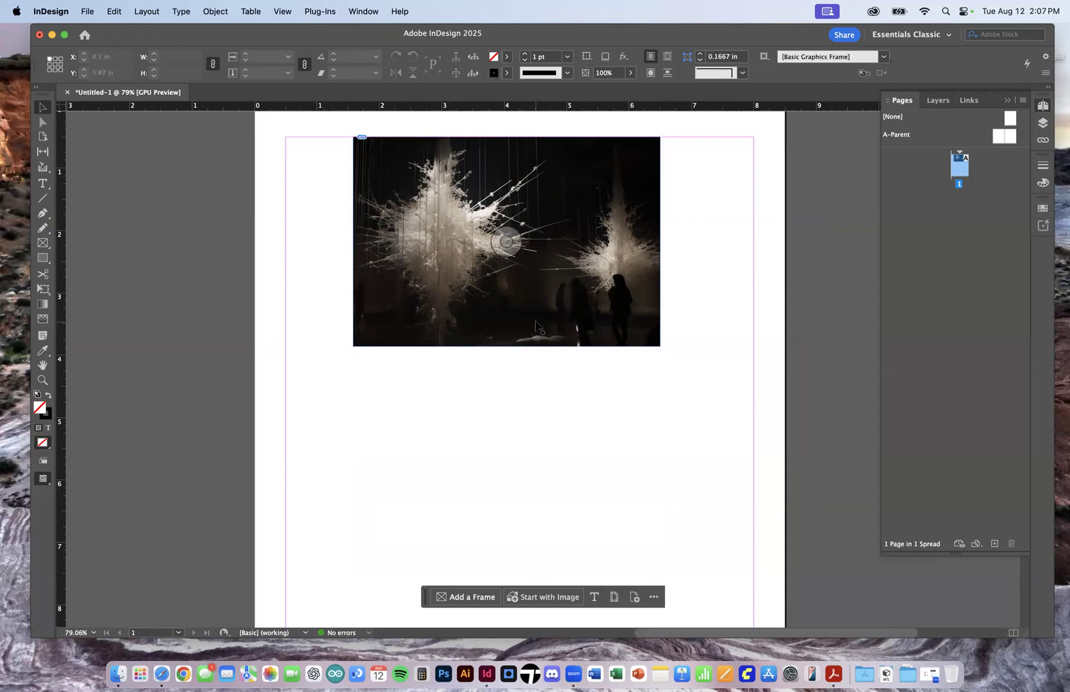
pyautogui.click(512, 347)
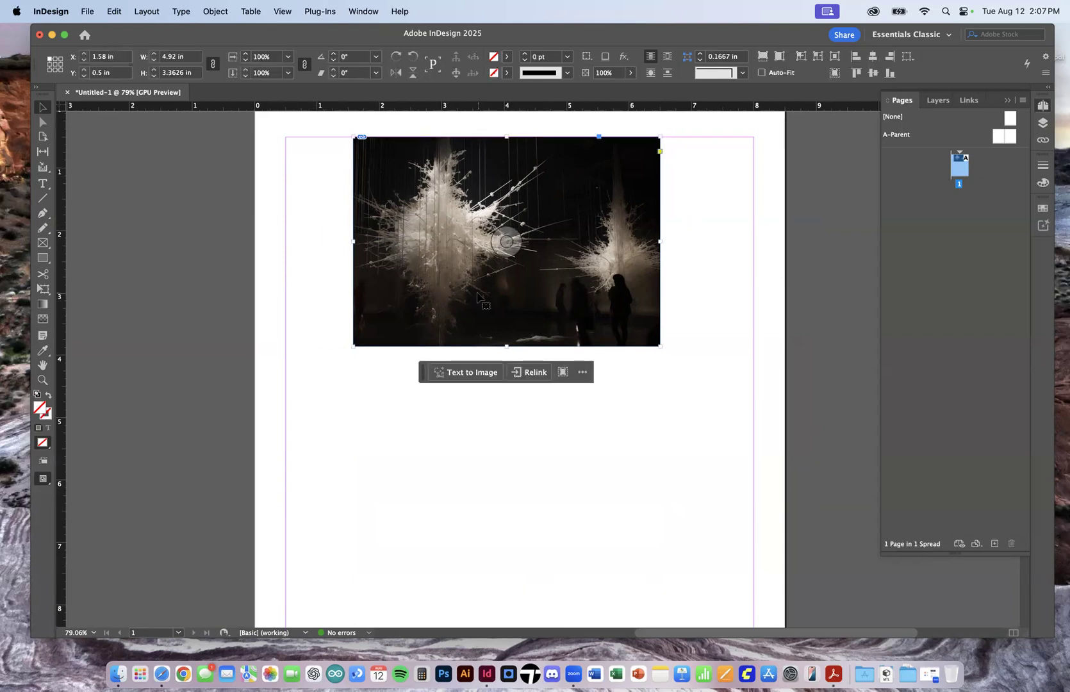
# Crop the image from its lower-right corner by shrinking the frame to about 4.71 by 3.17 in
pyautogui.click(370, 397)
pyautogui.click(545, 295)
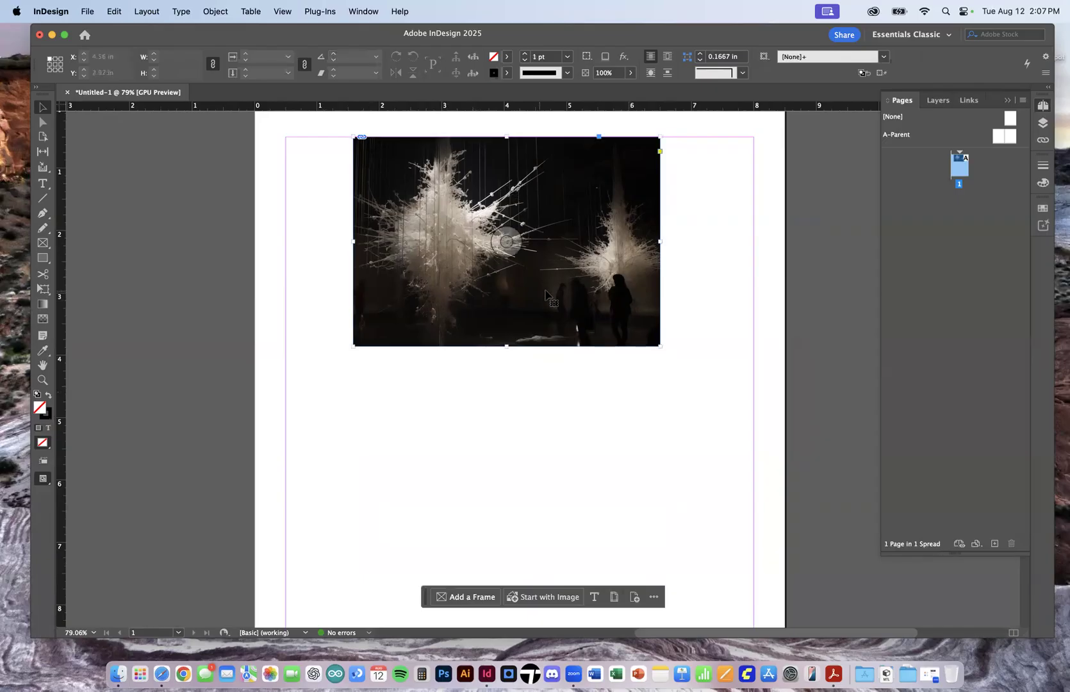
pyautogui.moveTo(659, 347)
pyautogui.mouseDown()
pyautogui.moveTo(733, 406)
pyautogui.moveTo(716, 415)
pyautogui.moveTo(700, 398)
pyautogui.moveTo(727, 364)
pyautogui.moveTo(719, 332)
pyautogui.moveTo(719, 427)
pyautogui.moveTo(671, 410)
pyautogui.moveTo(682, 400)
pyautogui.moveTo(631, 323)
pyautogui.moveTo(646, 333)
pyautogui.mouseUp()
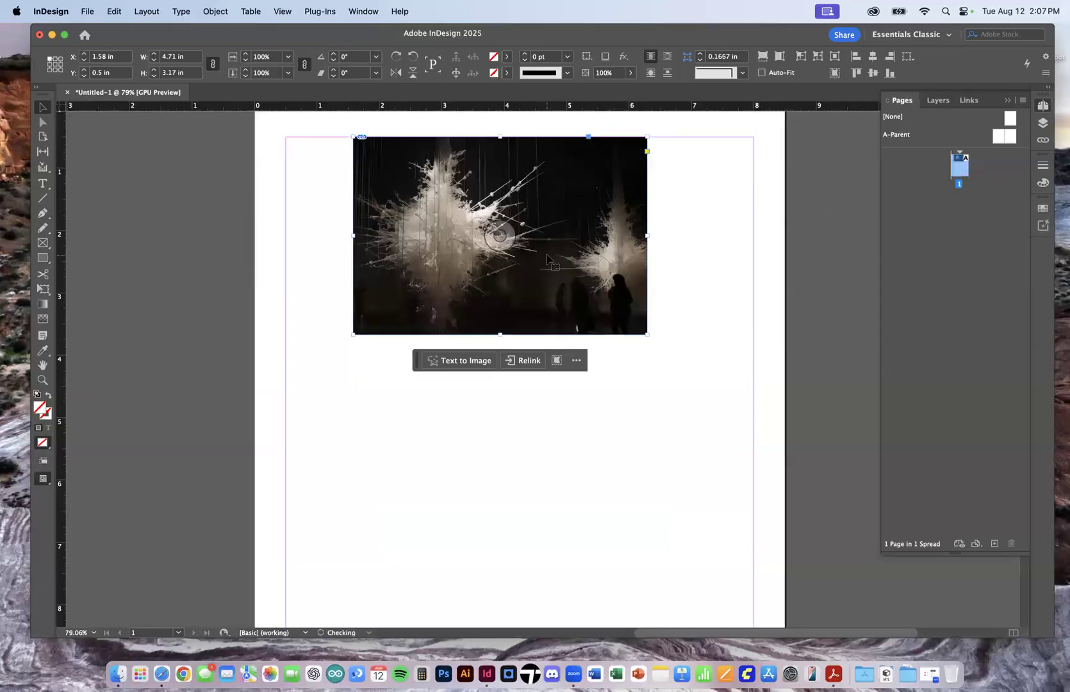
# Rescale the image to its cropped frame with Fill Frame Proportionally, and deselect it
pyautogui.rightClick(549, 207)
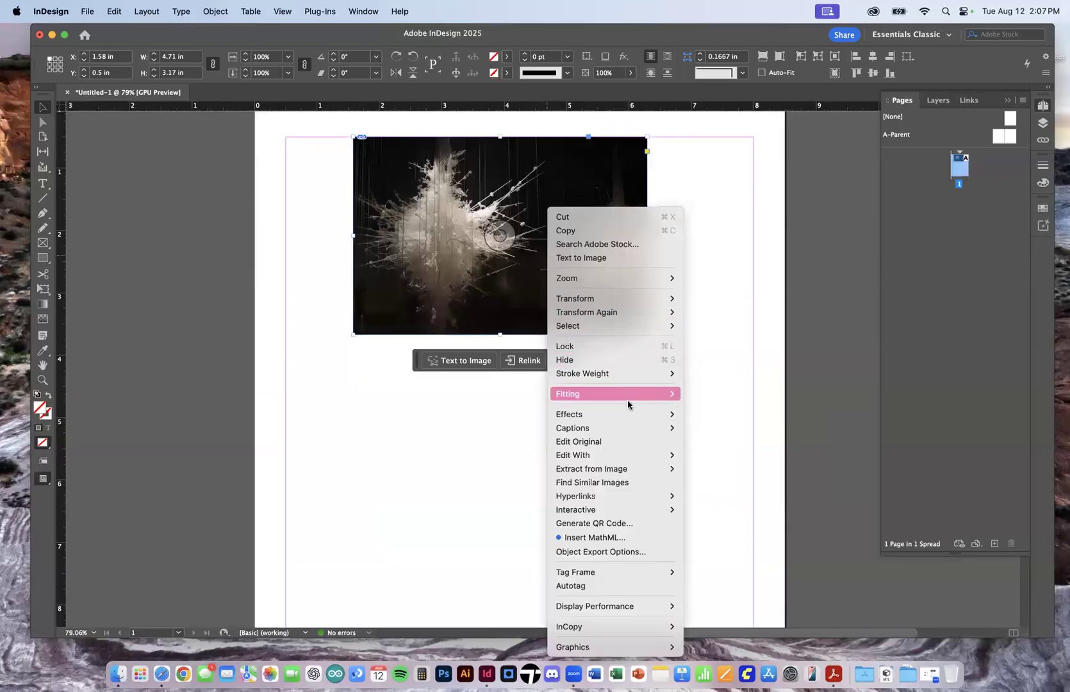
pyautogui.moveTo(677, 397)
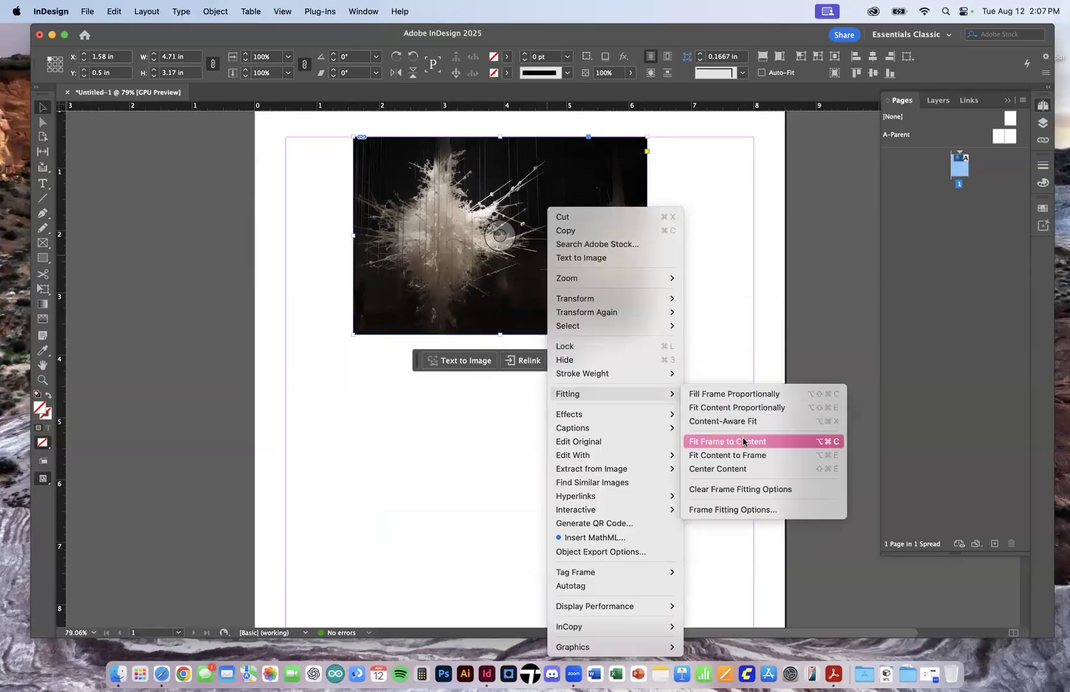
pyautogui.click(753, 392)
pyautogui.click(271, 252)
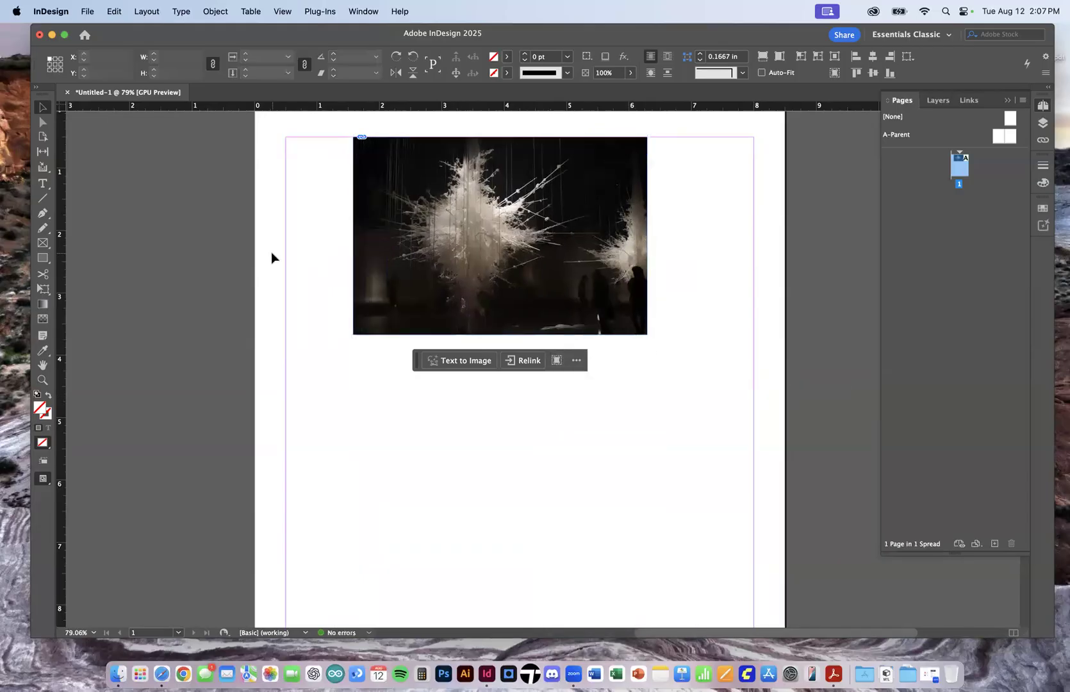
# Slide the image content left inside its frame by about 0.9 in, keeping the frame in place
pyautogui.click(500, 235)
pyautogui.click(495, 442)
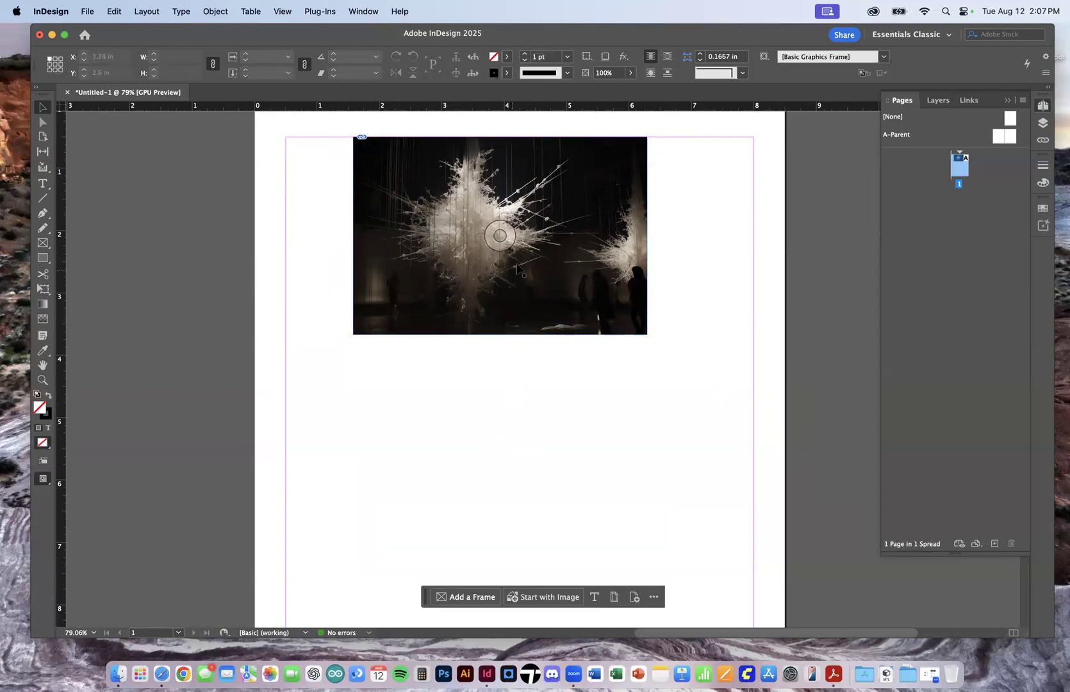
pyautogui.click(503, 241)
pyautogui.moveTo(506, 242)
pyautogui.mouseDown()
pyautogui.moveTo(479, 243)
pyautogui.moveTo(497, 238)
pyautogui.mouseUp()
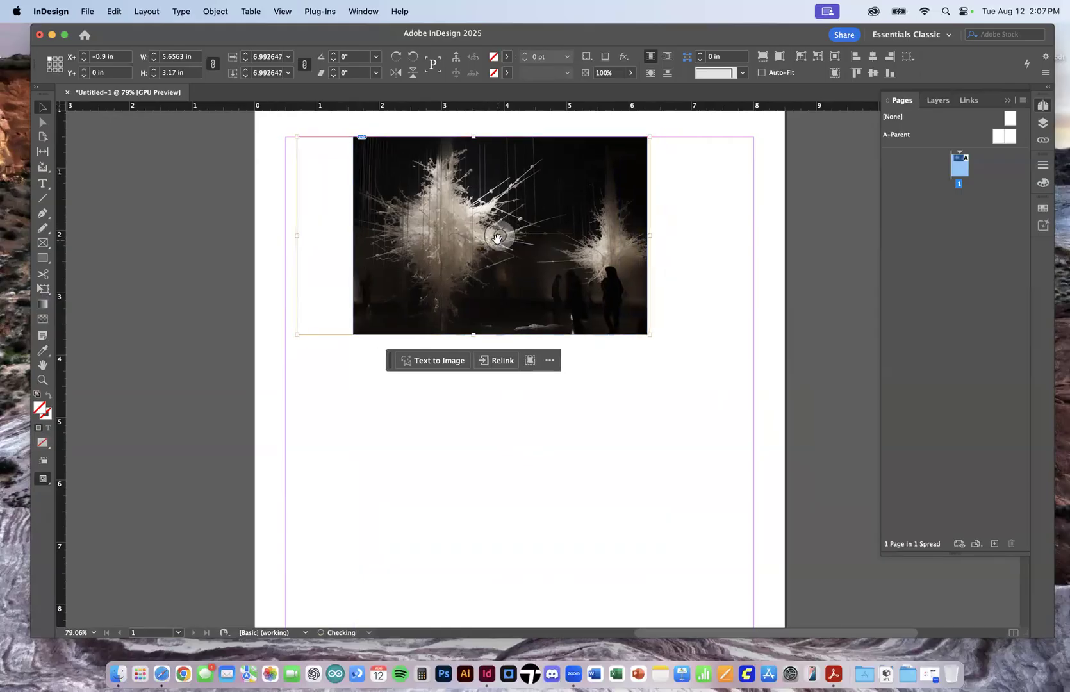
pyautogui.click(531, 417)
pyautogui.click(500, 248)
pyautogui.moveTo(500, 248)
pyautogui.mouseDown()
pyautogui.moveTo(511, 247)
pyautogui.moveTo(490, 243)
pyautogui.mouseUp()
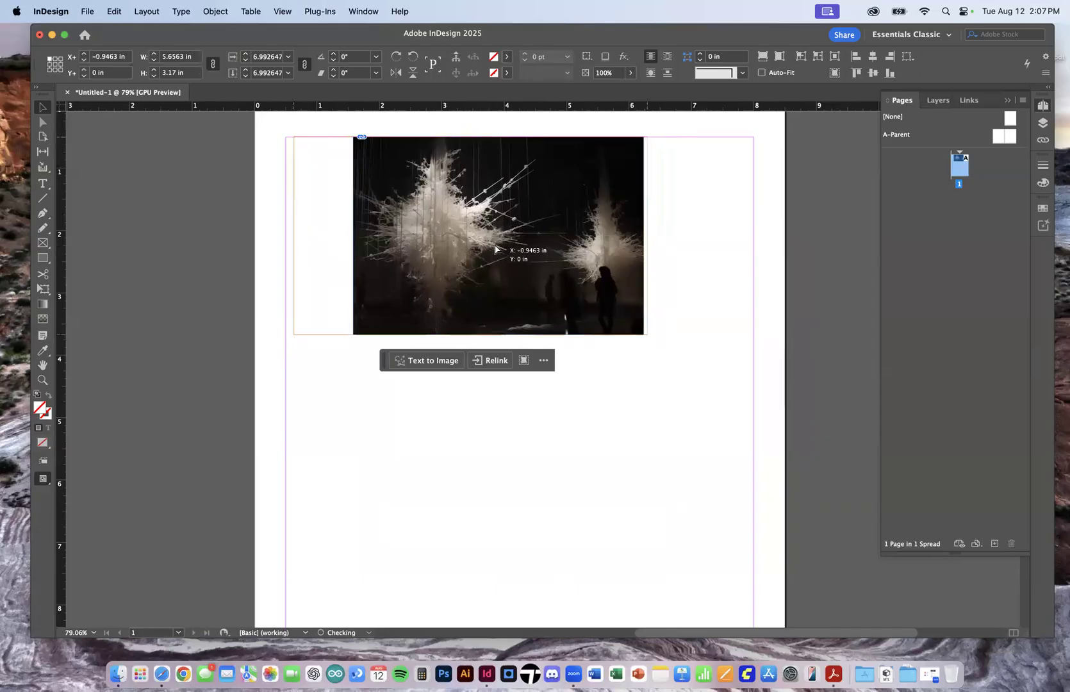
pyautogui.click(510, 452)
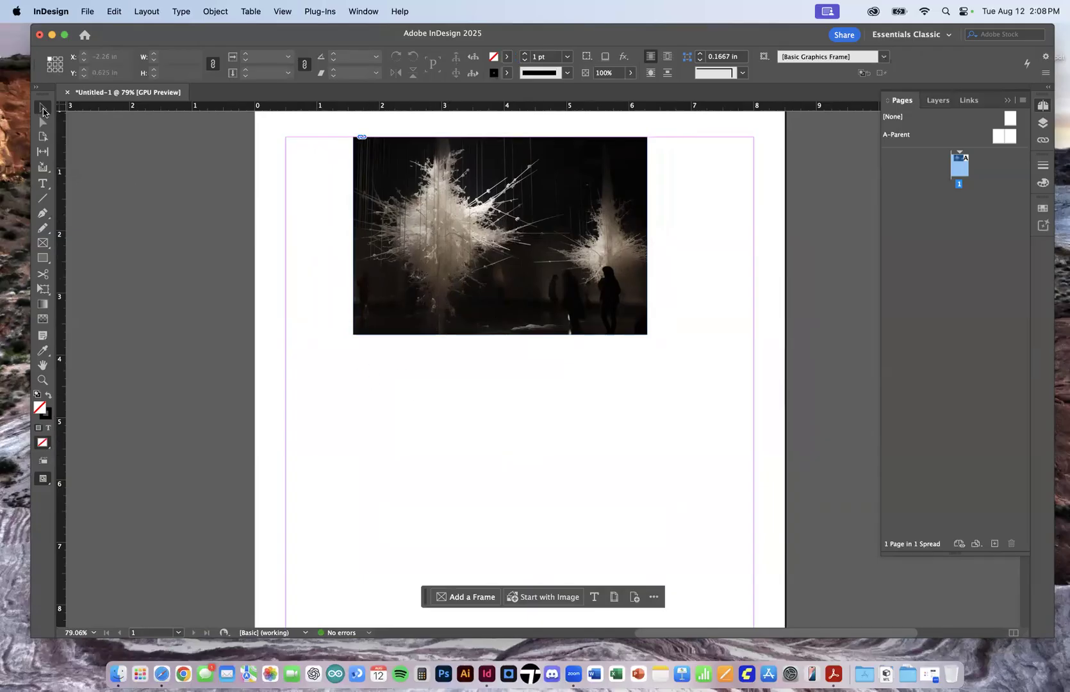
# Delete the image from the page
pyautogui.click(483, 292)
pyautogui.press('Delete')
pyautogui.scroll(-2, 483, 293)
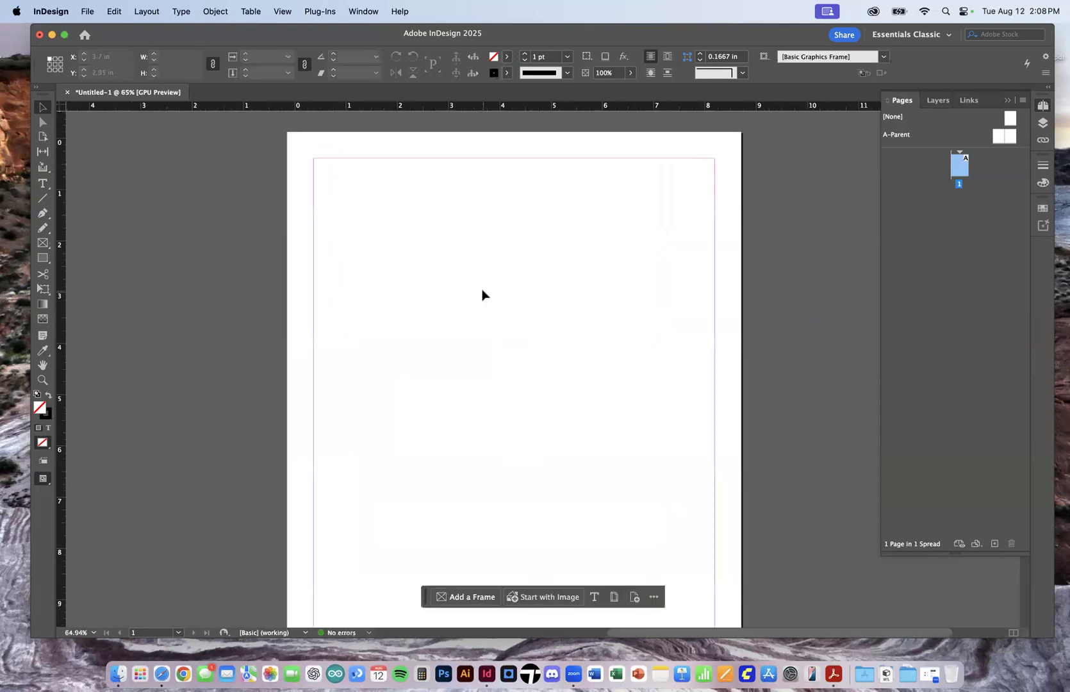
pyautogui.scroll(-2, 483, 295)
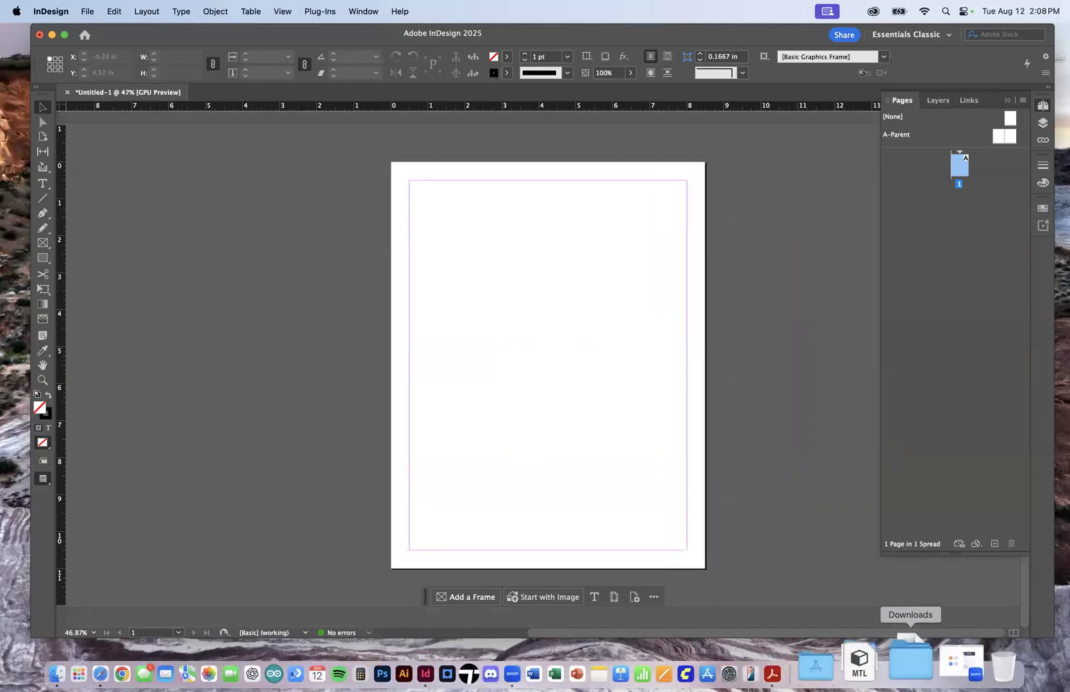
# Place the PNG images ending in f5ac and 6e3 from the Downloads folder near the page's upper-left corner
pyautogui.click(907, 673)
pyautogui.scroll(-3, 814, 395)
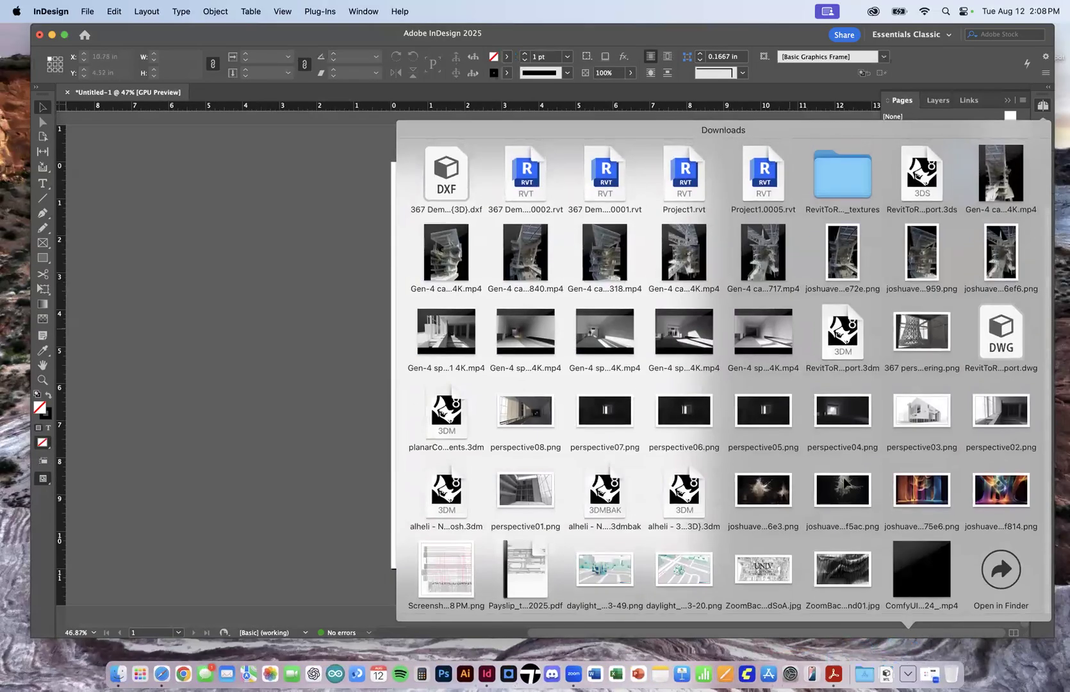
pyautogui.moveTo(856, 501); pyautogui.dragTo(454, 207)
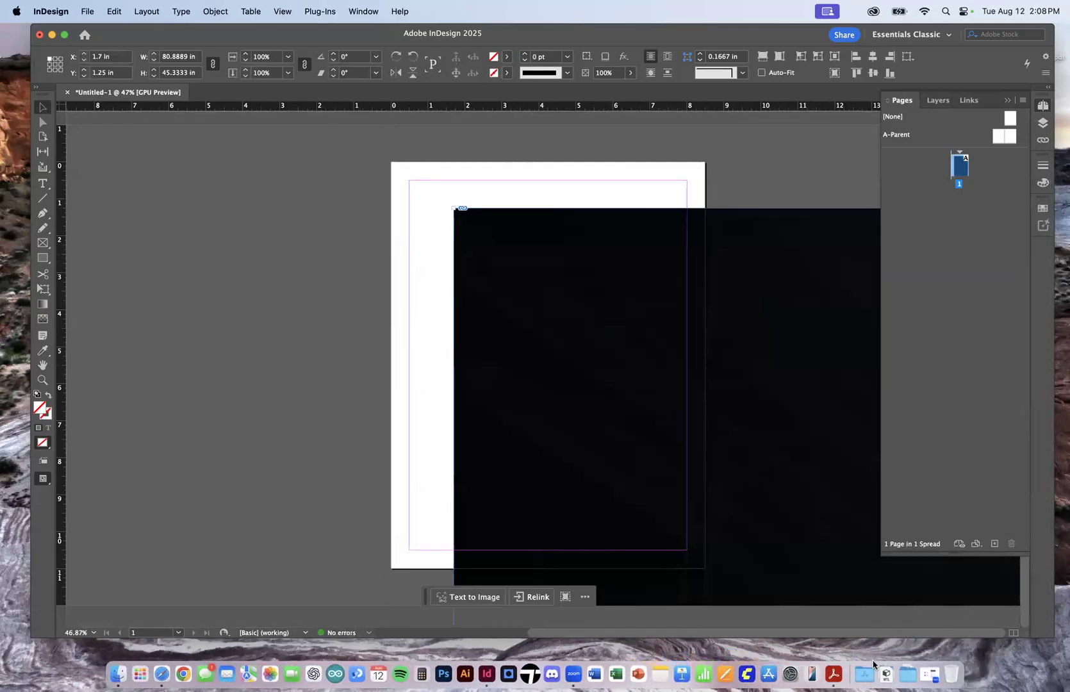
pyautogui.click(910, 669)
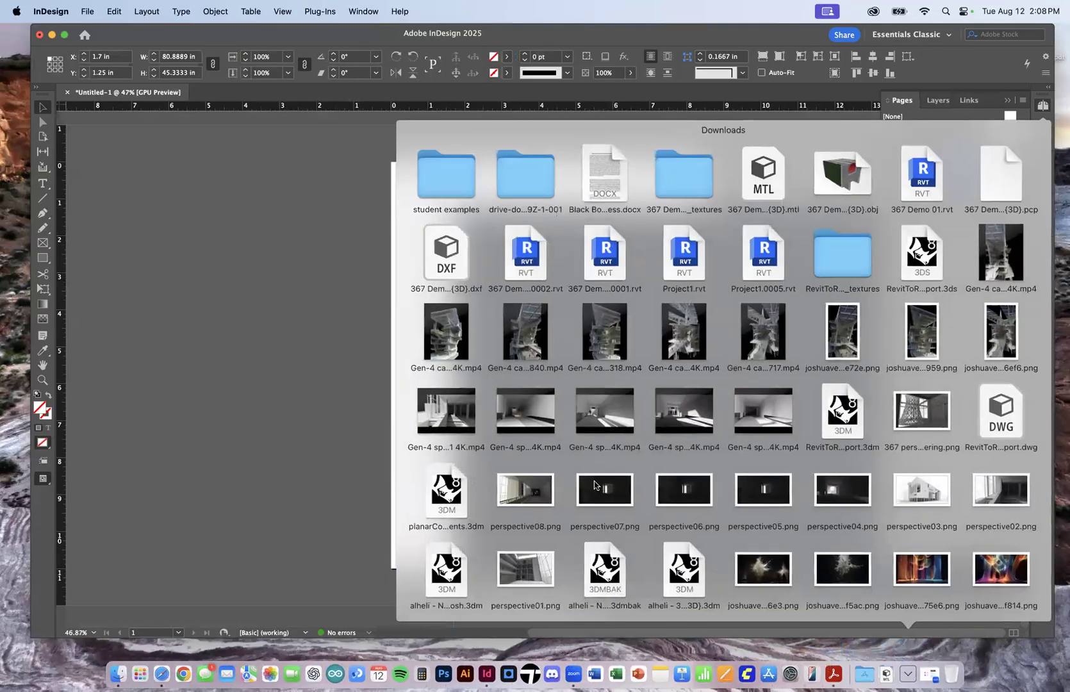
pyautogui.scroll(-3, 699, 548)
pyautogui.moveTo(754, 489); pyautogui.dragTo(435, 201)
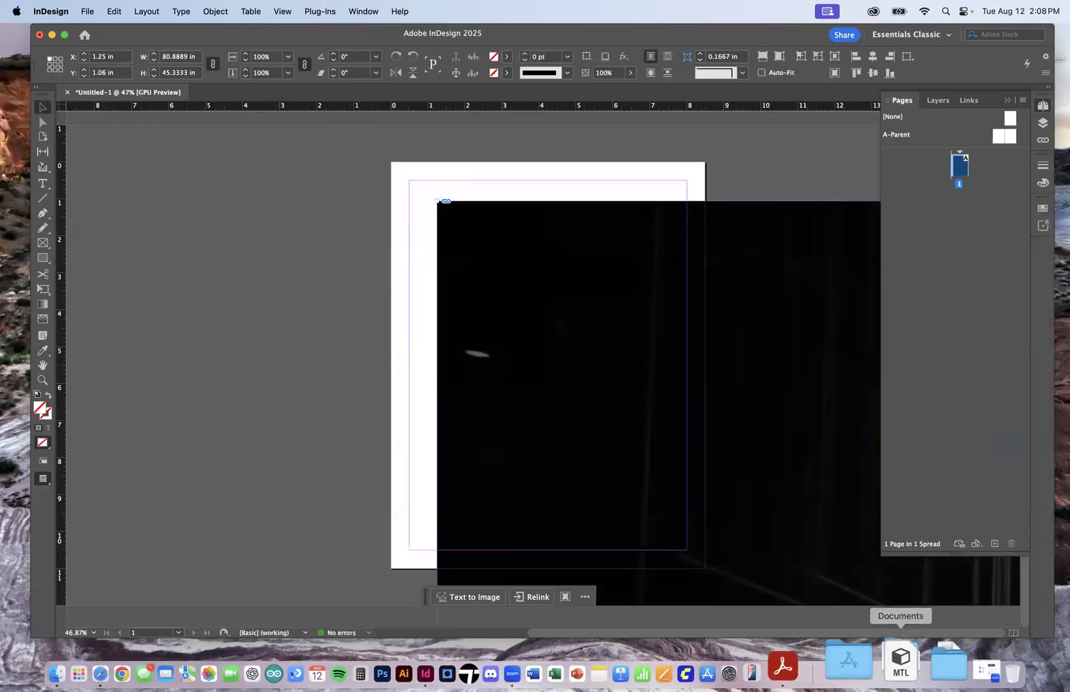
pyautogui.click(900, 657)
pyautogui.click(903, 555)
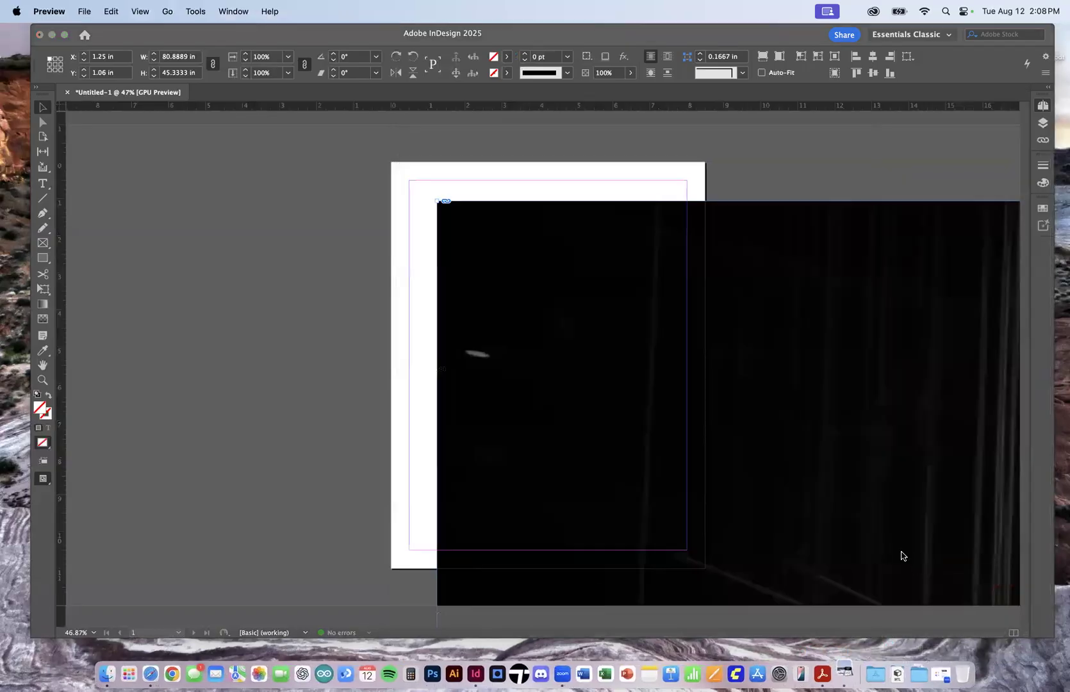
pyautogui.click(16, 42)
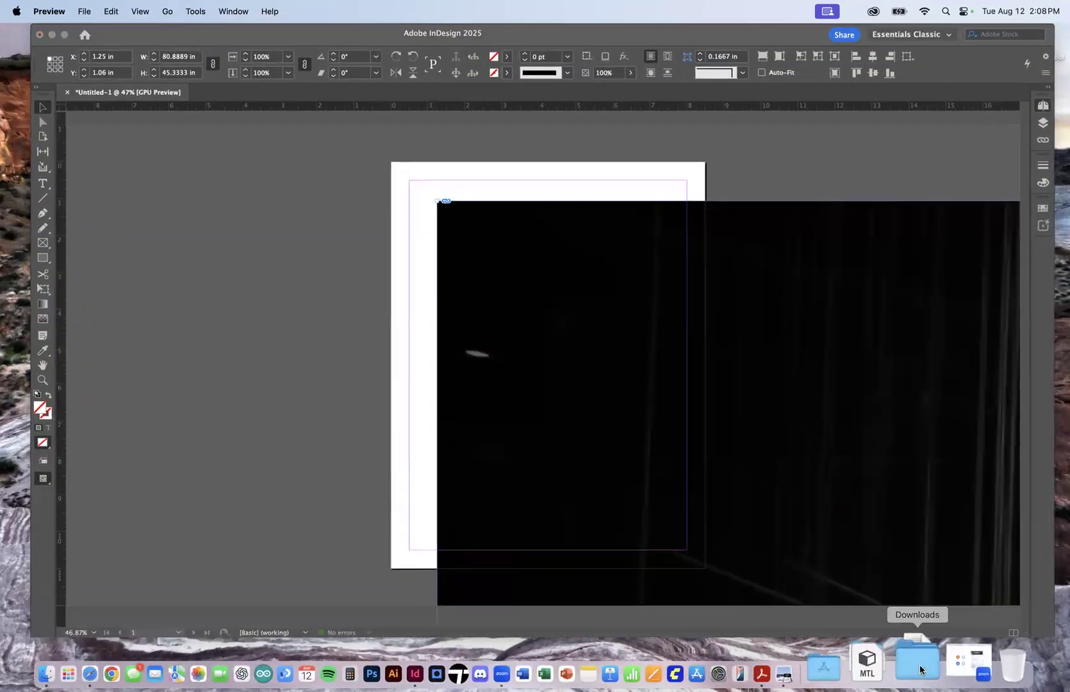
# Place the PNG image ending in 75e6 from Downloads at about X 0.88, Y 0.94 in, and drop the one ending in f814 onto it
pyautogui.click(920, 669)
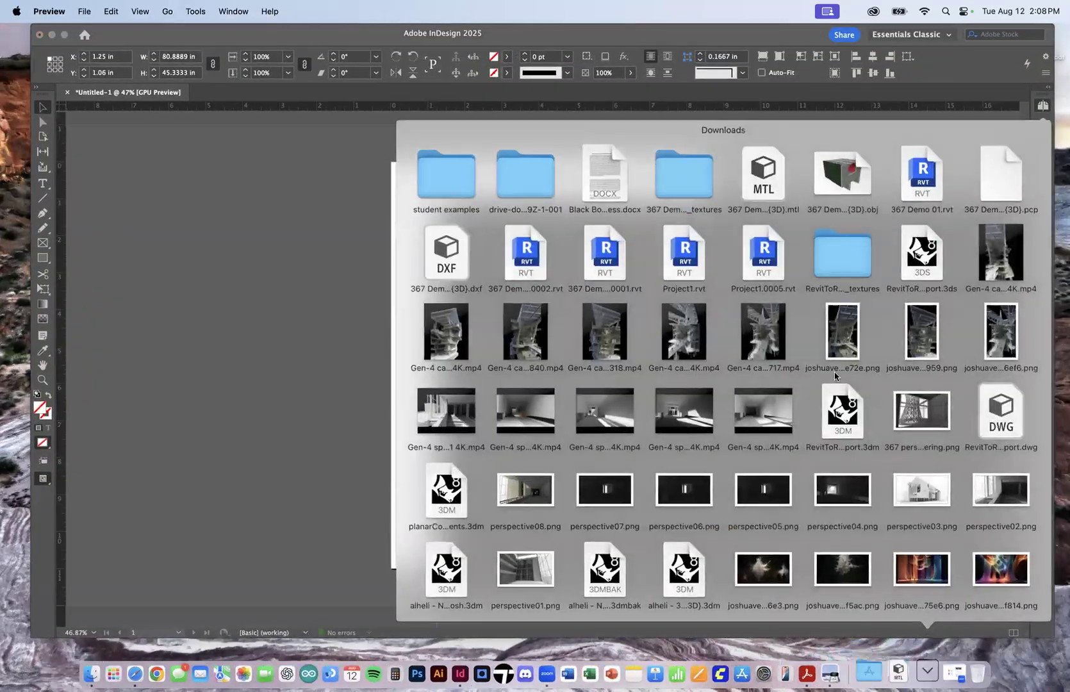
pyautogui.moveTo(930, 566); pyautogui.dragTo(423, 196)
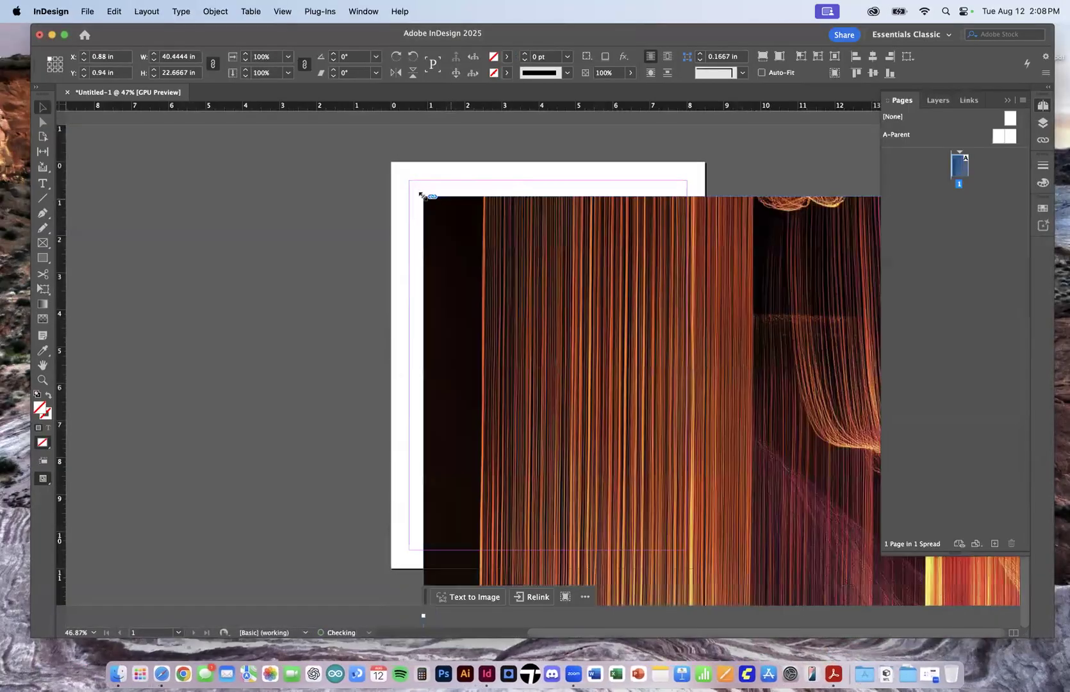
pyautogui.click(907, 663)
pyautogui.moveTo(991, 570); pyautogui.dragTo(412, 199)
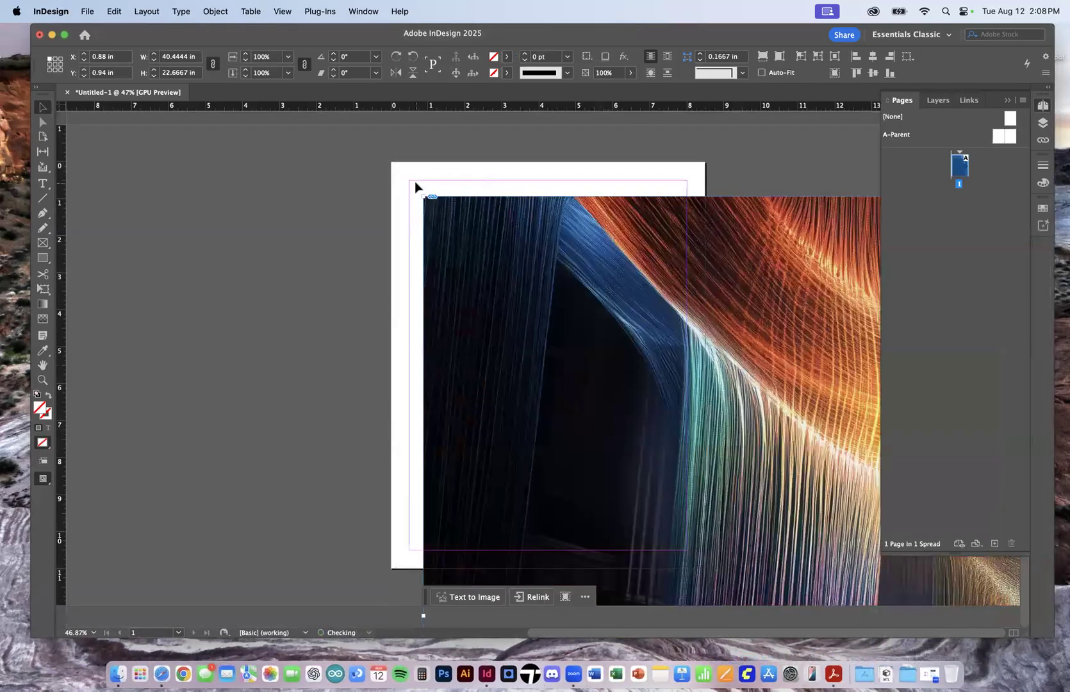
pyautogui.click(414, 181)
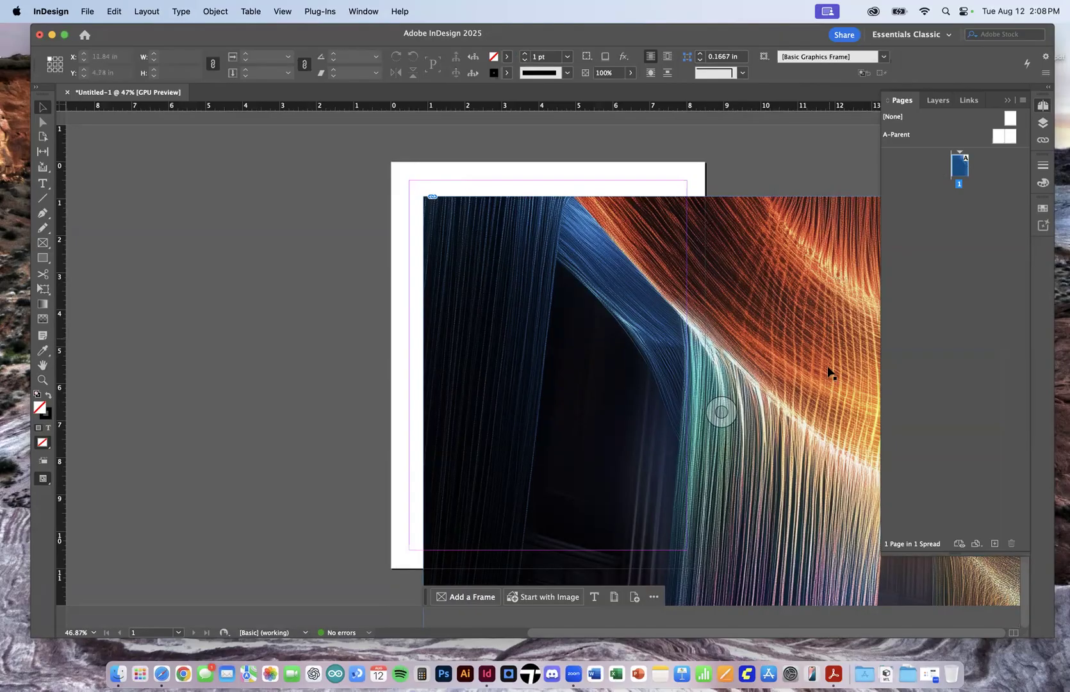
# Try moving the colourful placed image toward the page's upper right, and undo the move and its placement
pyautogui.moveTo(537, 238); pyautogui.dragTo(621, 206)
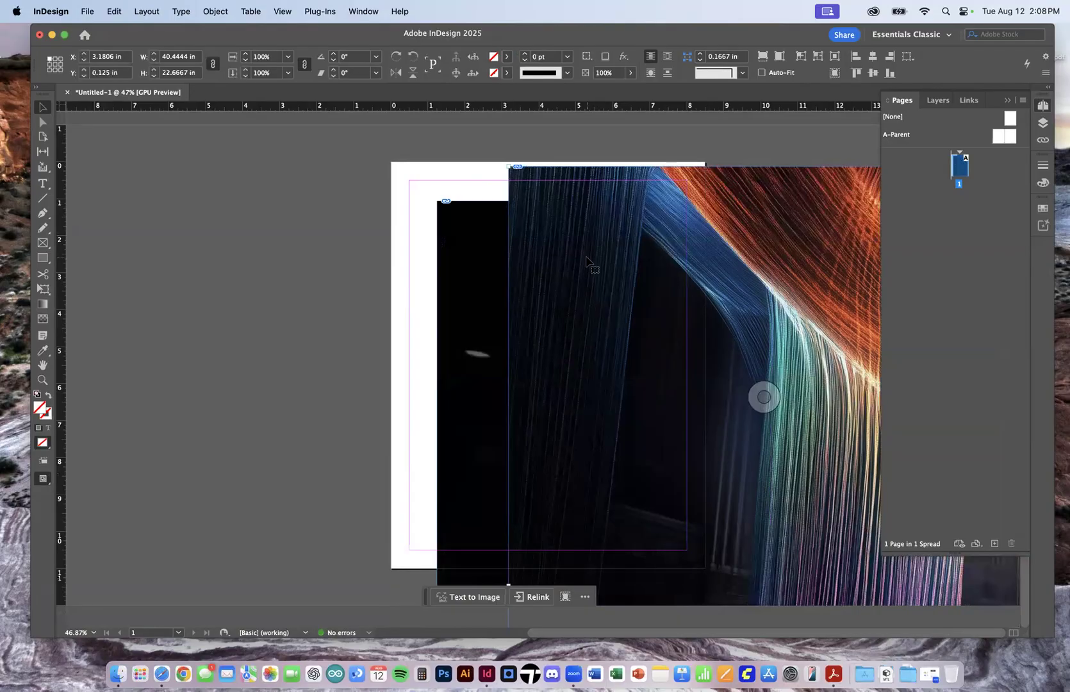
pyautogui.press('super+z')
pyautogui.moveTo(510, 221); pyautogui.dragTo(615, 191)
pyautogui.press('super+z')
pyautogui.press('super+z')
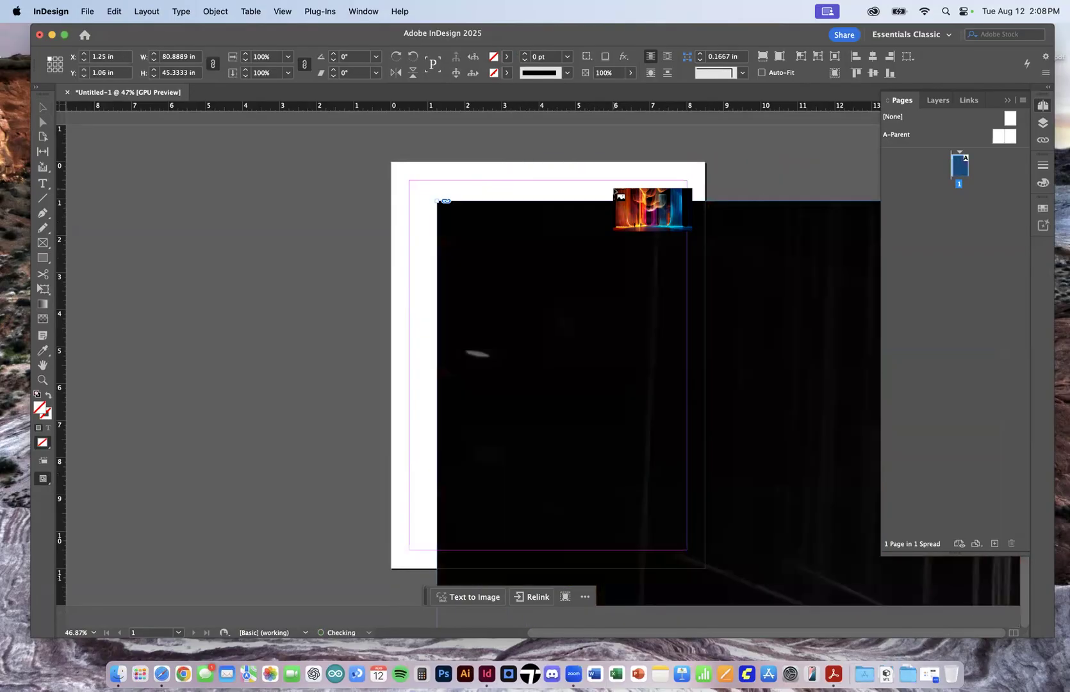
# Discard the image loaded on the cursor and delete the remaining placed images from the page
pyautogui.press('Escape')
pyautogui.moveTo(616, 179); pyautogui.dragTo(582, 239)
pyautogui.press('Delete')
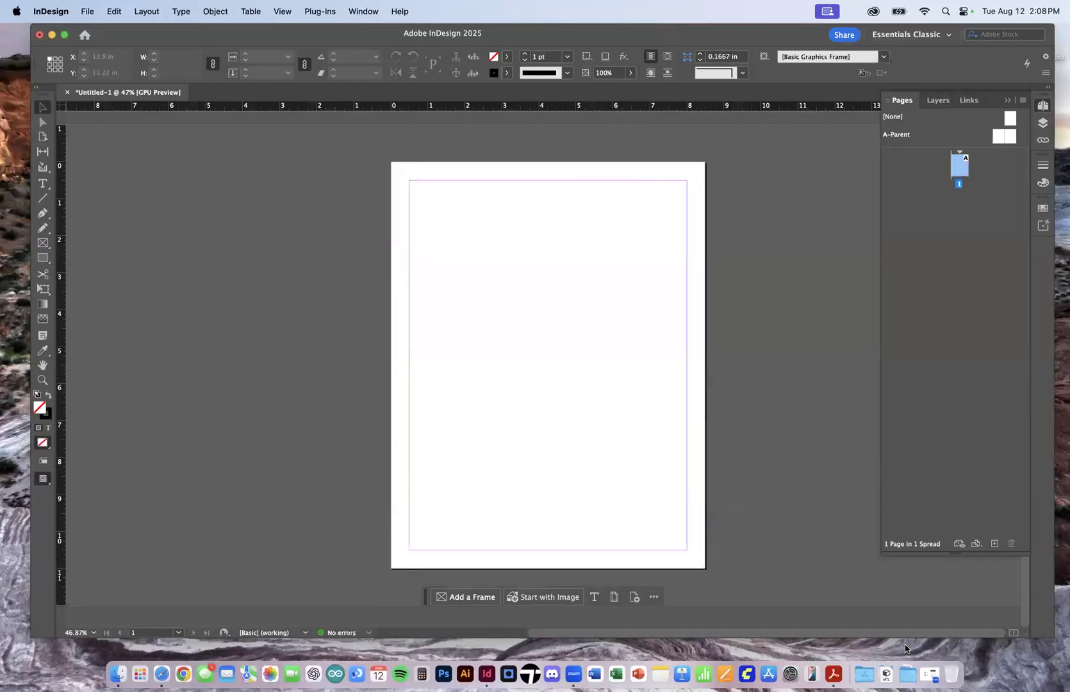
pyautogui.click(903, 666)
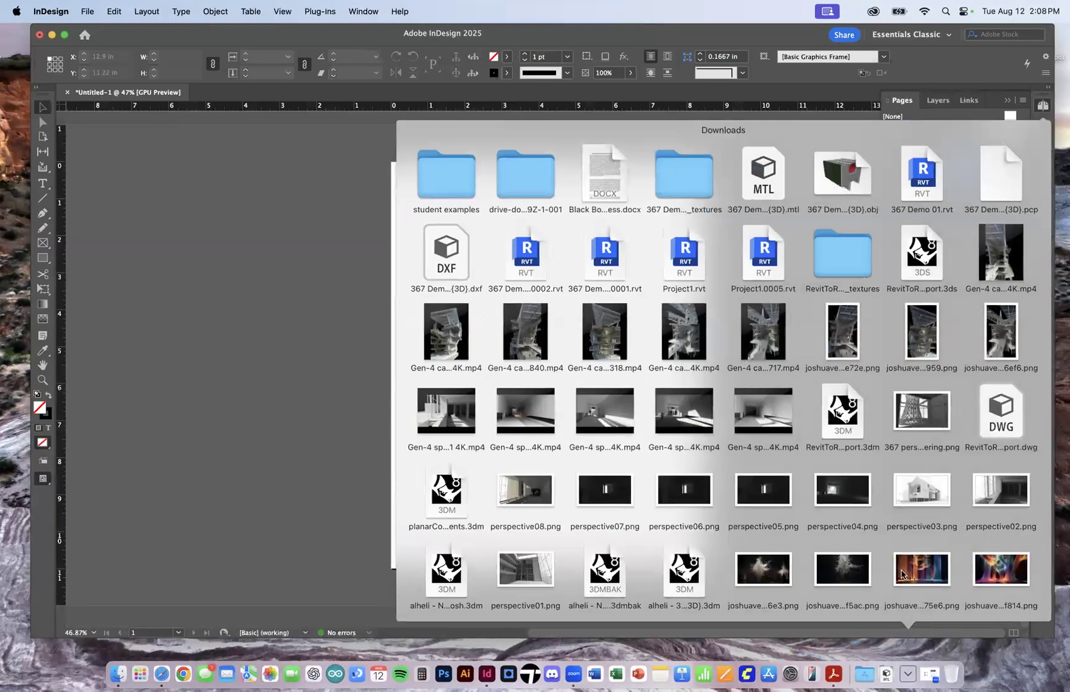
pyautogui.click(852, 569)
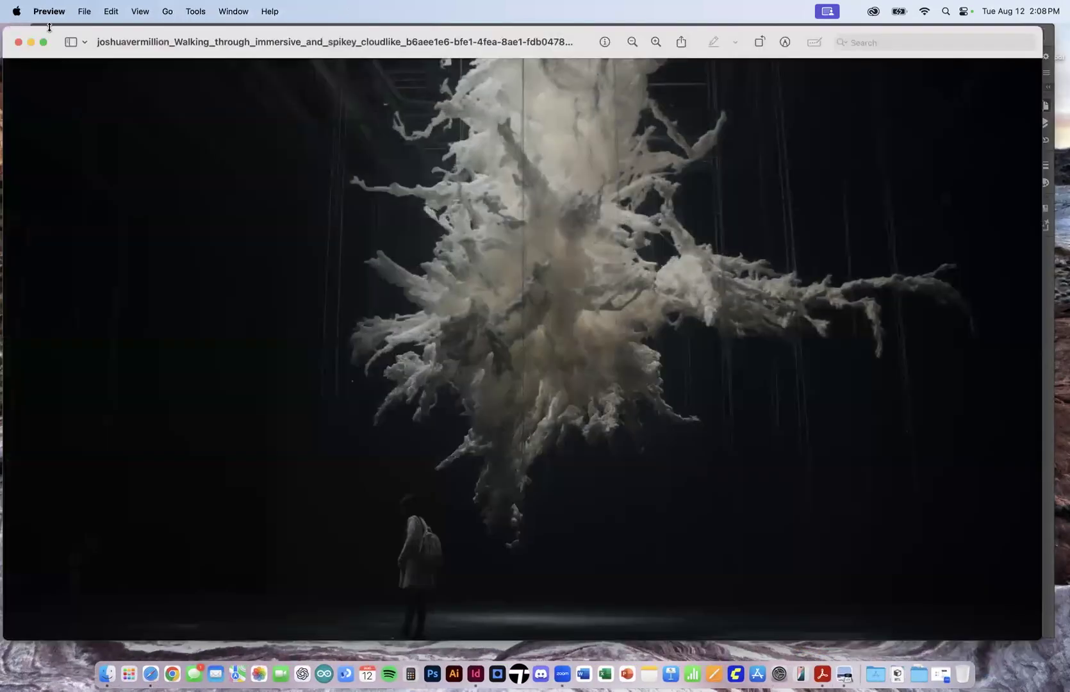
pyautogui.click(18, 43)
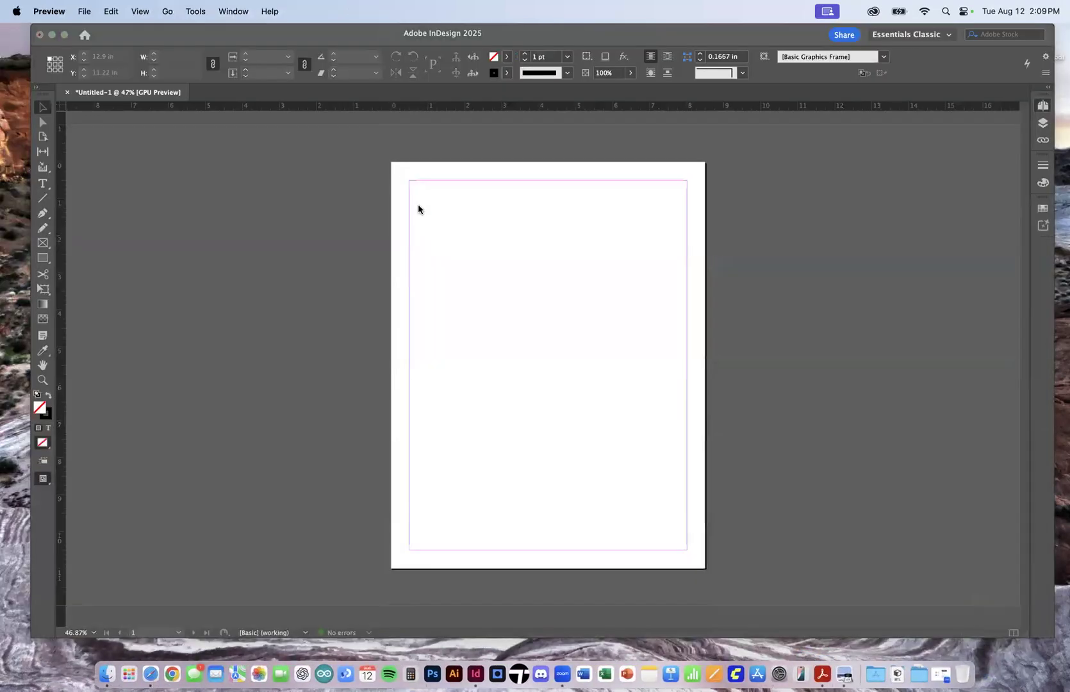
pyautogui.click(84, 11)
pyautogui.click(299, 40)
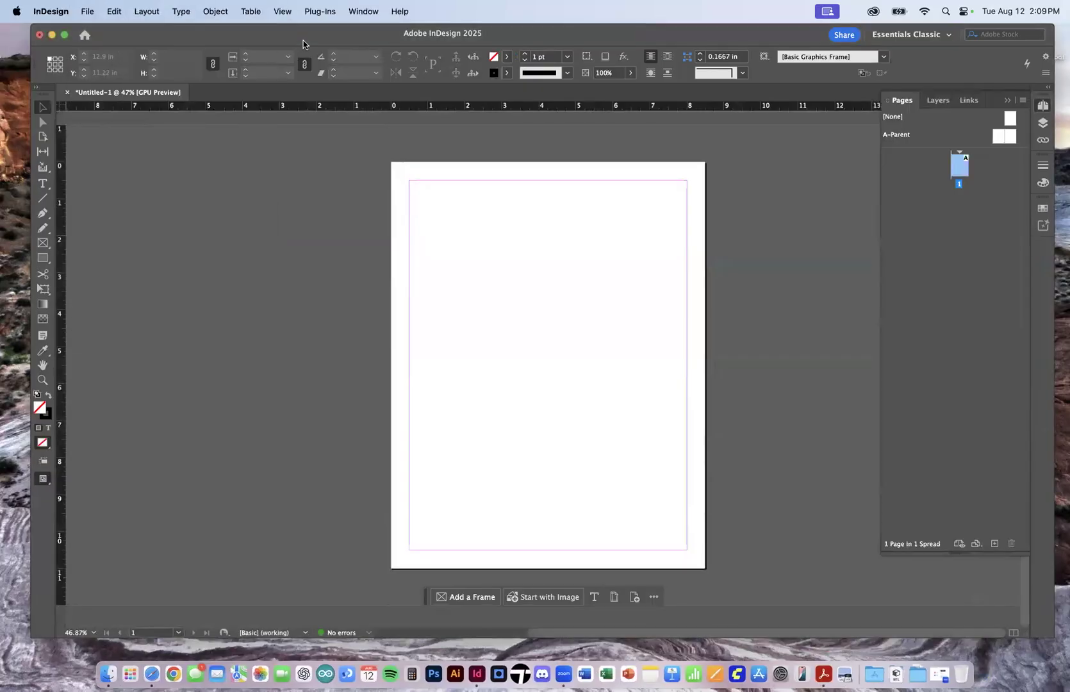
# Start the Place command and show the Downloads folder as icons in an enlarged dialog
pyautogui.press('super+d')
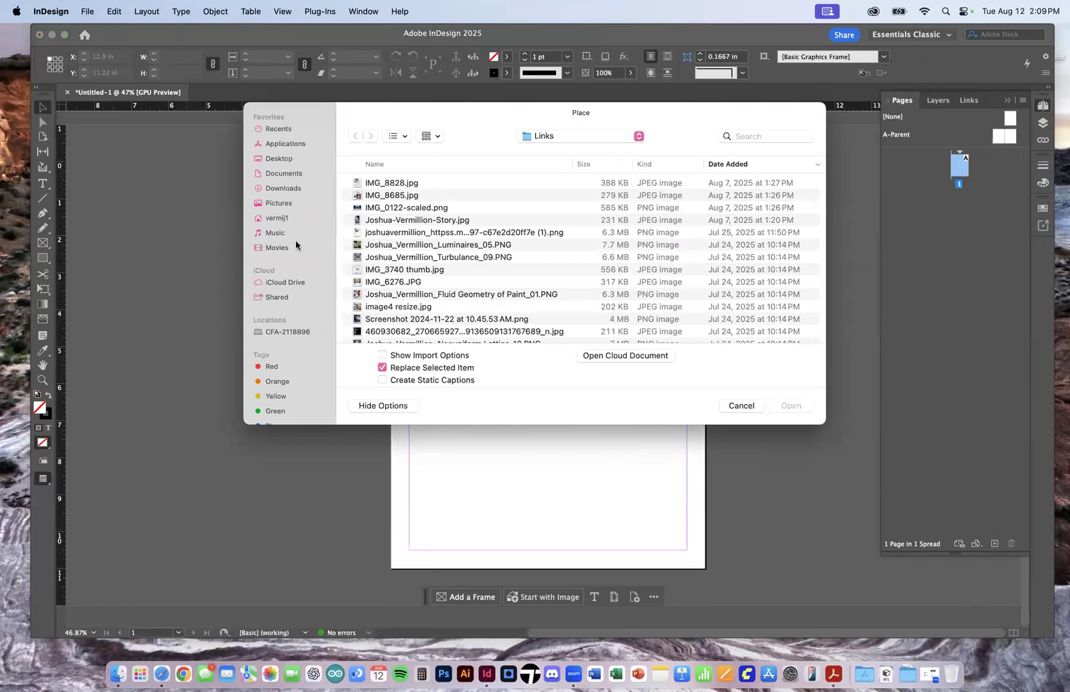
pyautogui.click(294, 187)
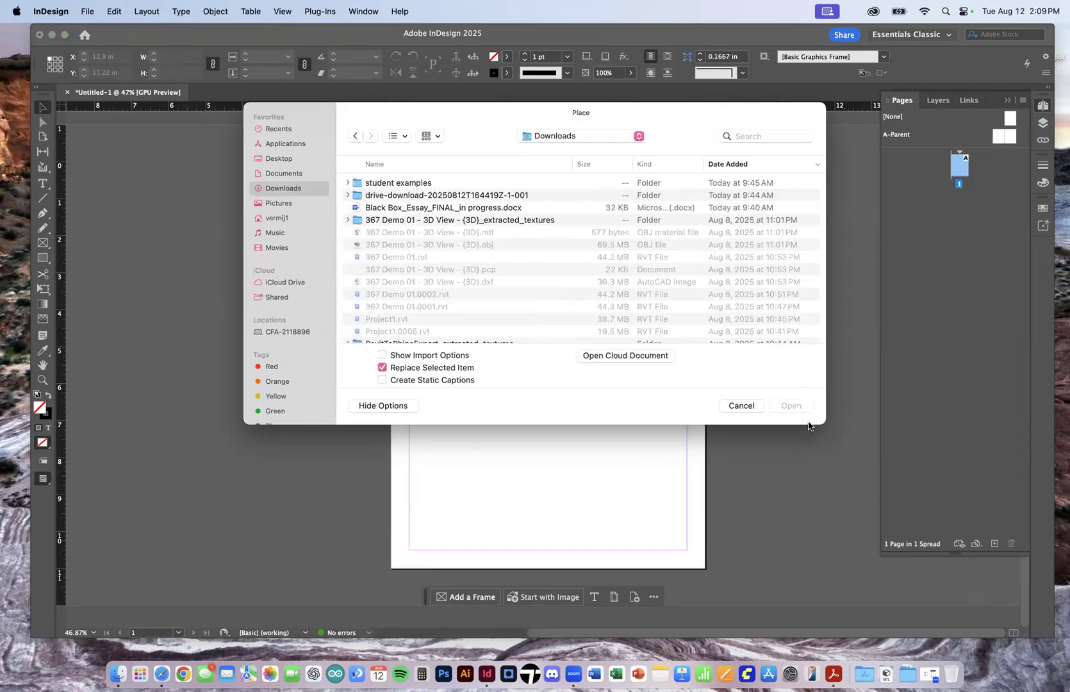
pyautogui.moveTo(809, 425); pyautogui.dragTo(815, 468)
pyautogui.click(399, 136)
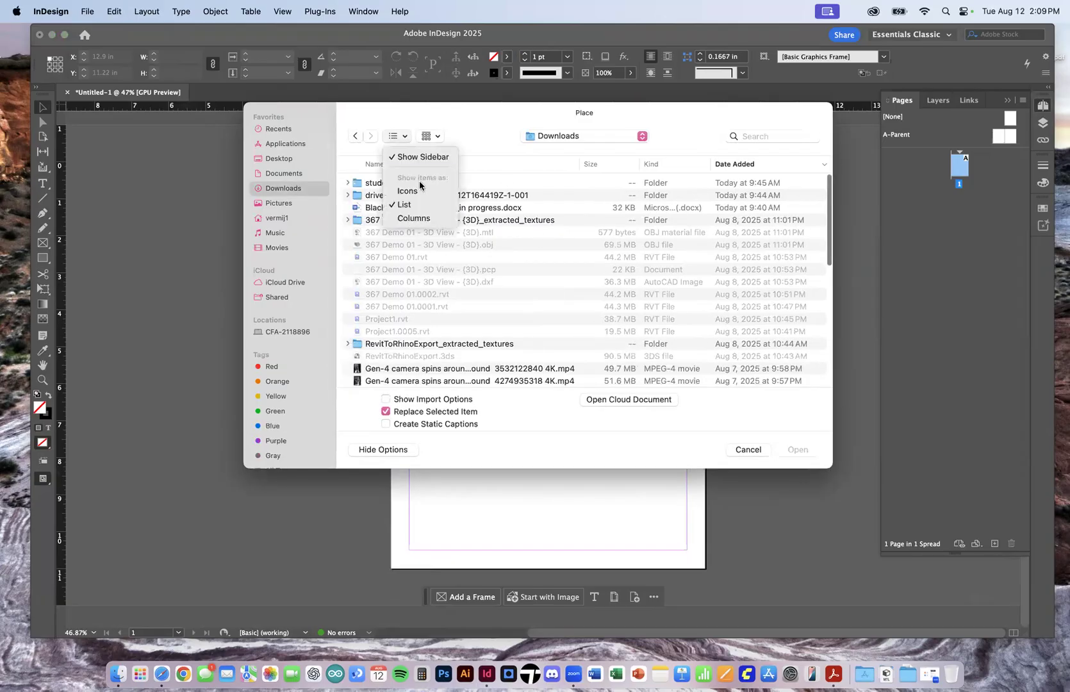
pyautogui.click(413, 190)
# Load the four PNG images ending in 75e6, f814, 6e3 and f5ac together, and place the first one on the page's lower half
pyautogui.scroll(-5, 751, 321)
pyautogui.scroll(-3, 751, 321)
pyautogui.click(596, 194)
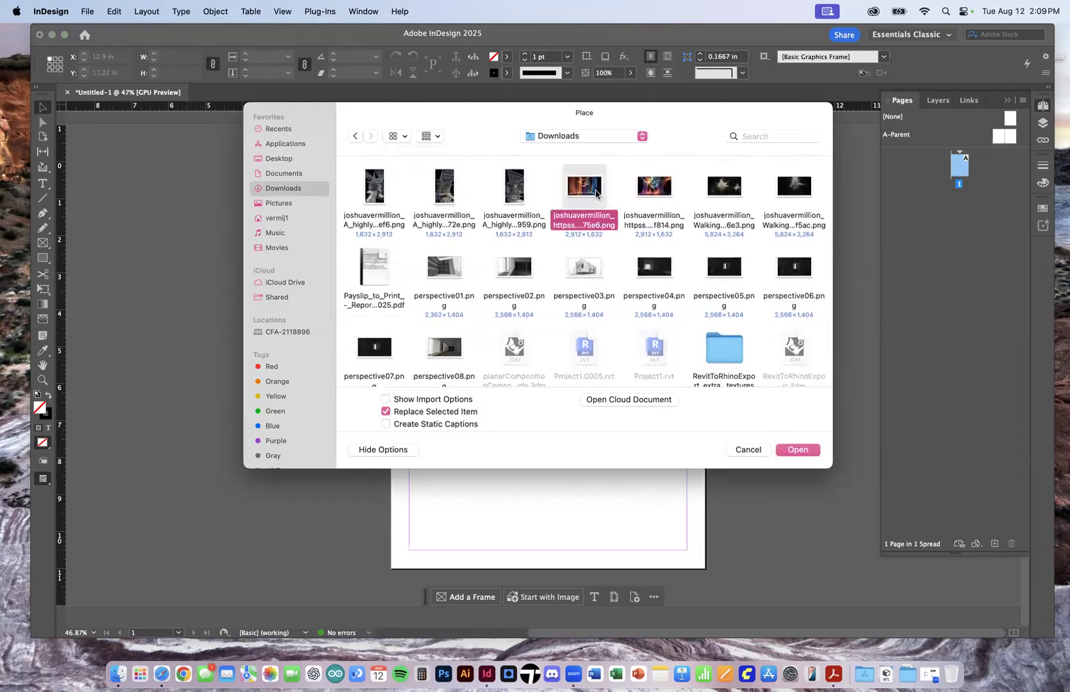
pyautogui.keyDown('super'); pyautogui.click(799, 190); pyautogui.keyUp('super')
pyautogui.keyDown('super'); pyautogui.click(723, 190); pyautogui.keyUp('super')
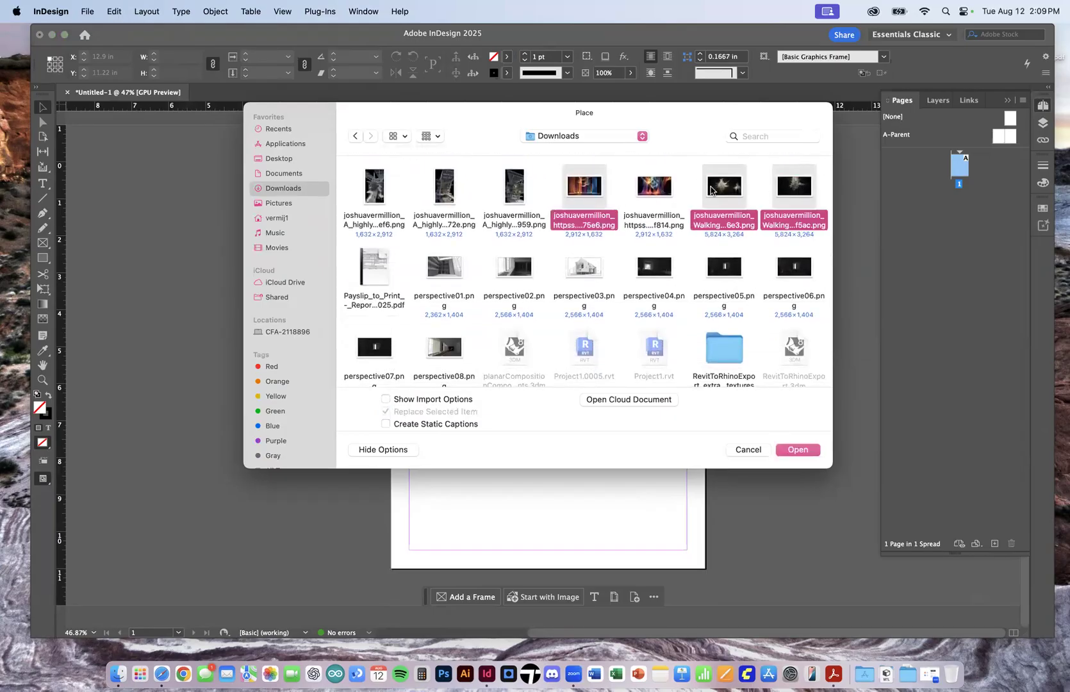
pyautogui.keyDown('super'); pyautogui.click(638, 189); pyautogui.keyUp('super')
pyautogui.click(793, 453)
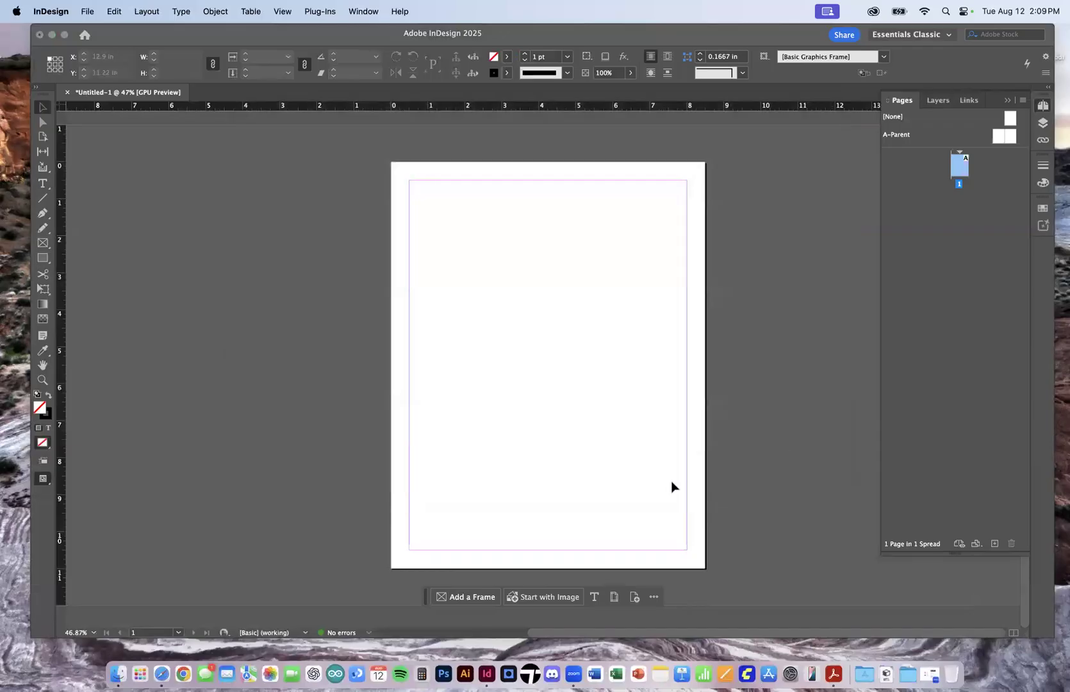
pyautogui.click(623, 469)
pyautogui.click(578, 417)
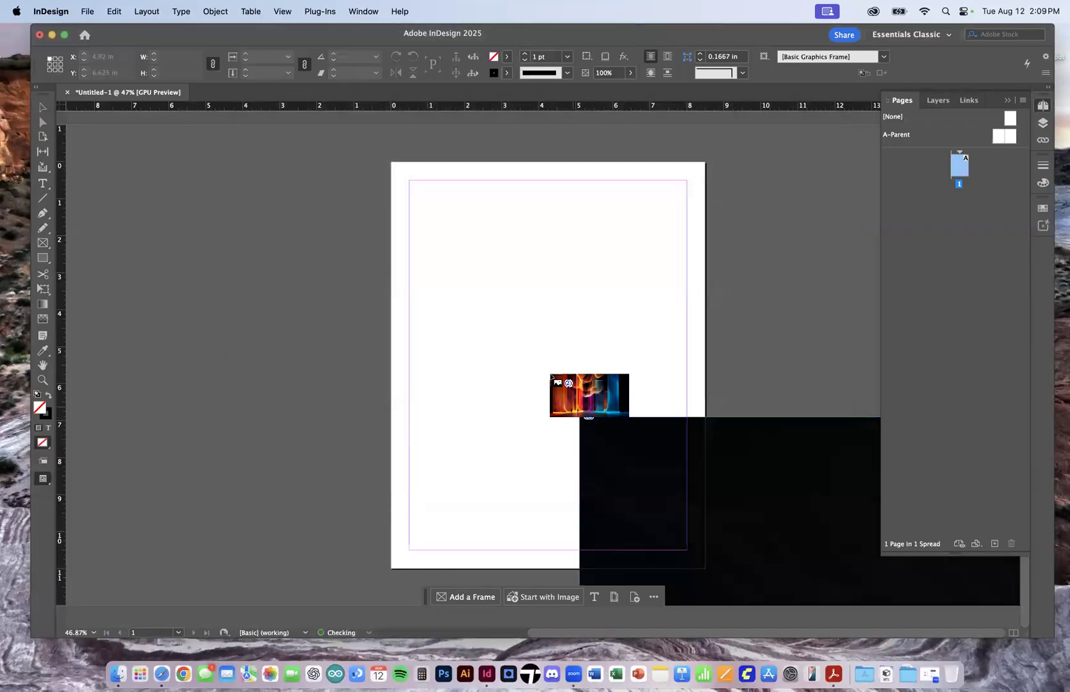
# Place the remaining loaded images one after another, overlapping toward the upper middle of the page
pyautogui.click(533, 357)
pyautogui.click(502, 315)
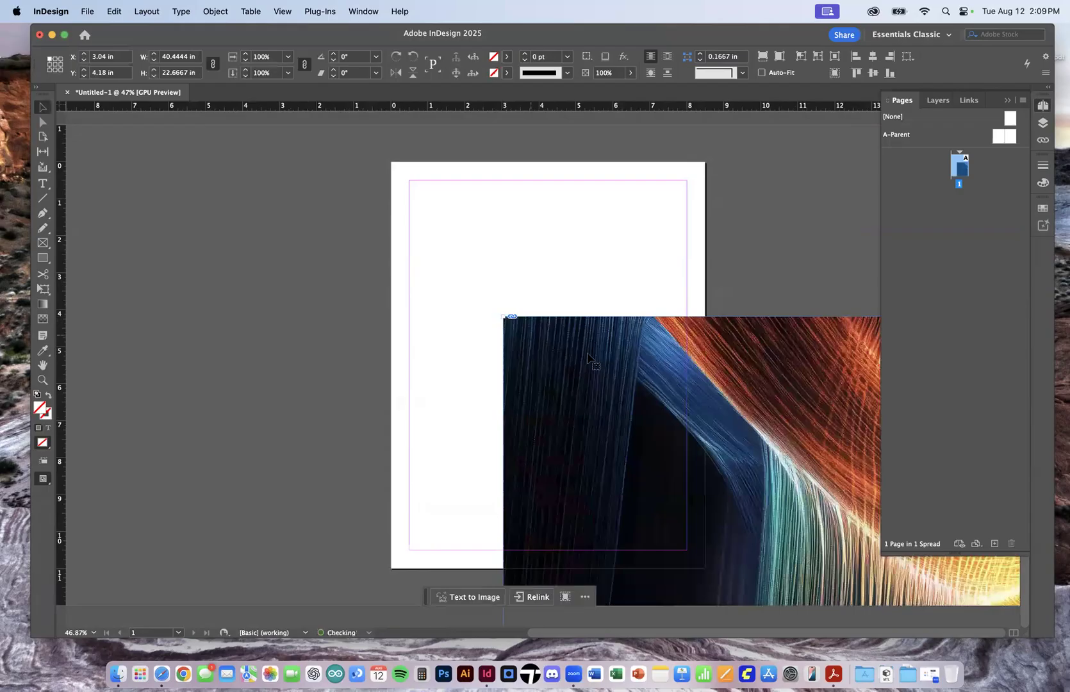
pyautogui.click(643, 265)
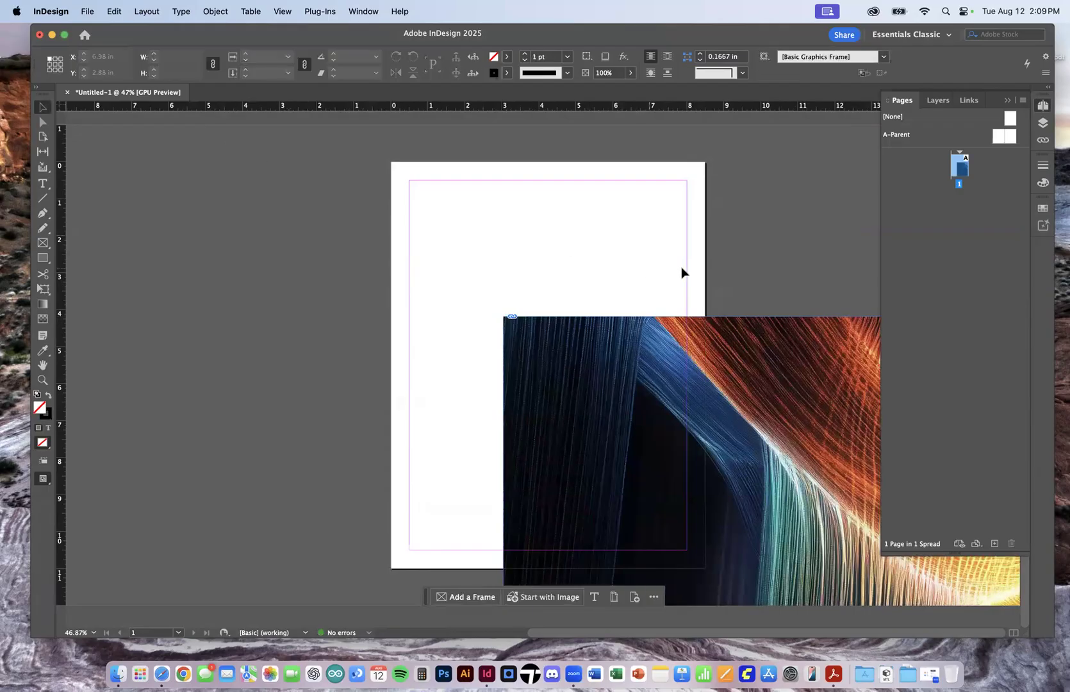
# Move the front image to the margin corner at X 0.5 in, Y 0.5 in and set its width to 4 in
pyautogui.moveTo(601, 379); pyautogui.dragTo(506, 243)
pyautogui.click(193, 58)
pyautogui.moveTo(193, 56); pyautogui.dragTo(87, 43)
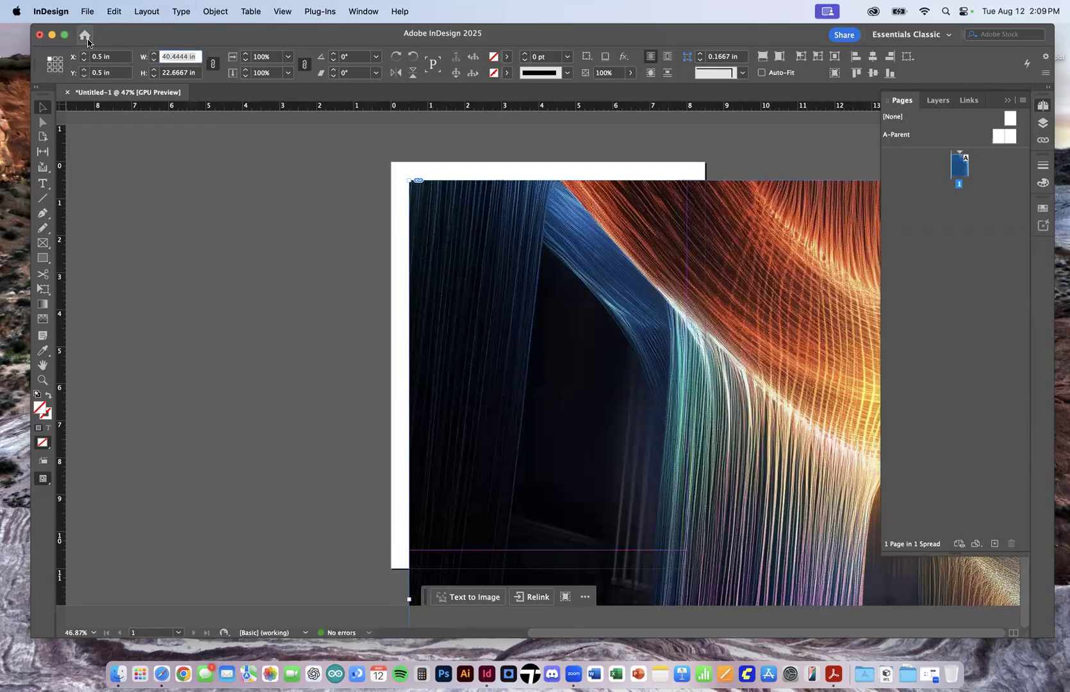
pyautogui.write('4')
pyautogui.press('Return')
# Position the second and third images at X 0.5 in, with Y 3 in and 5.5 in, each 4 in wide
pyautogui.moveTo(609, 392); pyautogui.dragTo(486, 311)
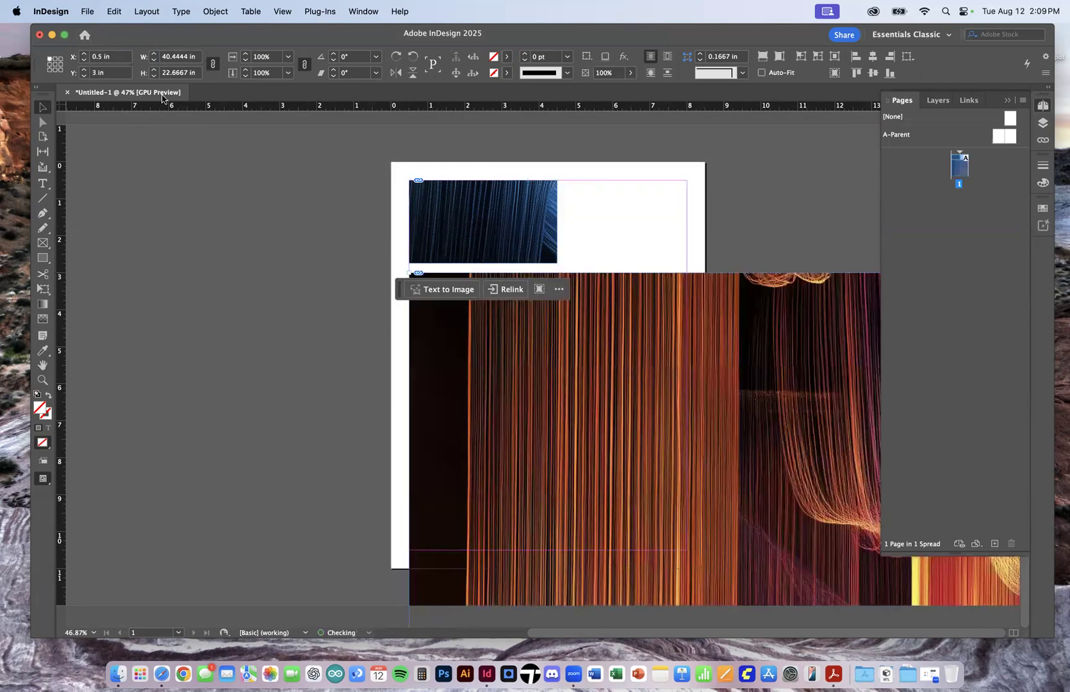
pyautogui.click(195, 57)
pyautogui.moveTo(800, 520); pyautogui.dragTo(453, 413)
pyautogui.click(192, 56)
pyautogui.moveTo(196, 60); pyautogui.dragTo(86, 35)
pyautogui.write('4')
pyautogui.press('Return')
# Move the fourth image to X 0.5 in, Y 8 in, set its width to 4 in, and deselect it
pyautogui.moveTo(731, 506); pyautogui.dragTo(525, 499)
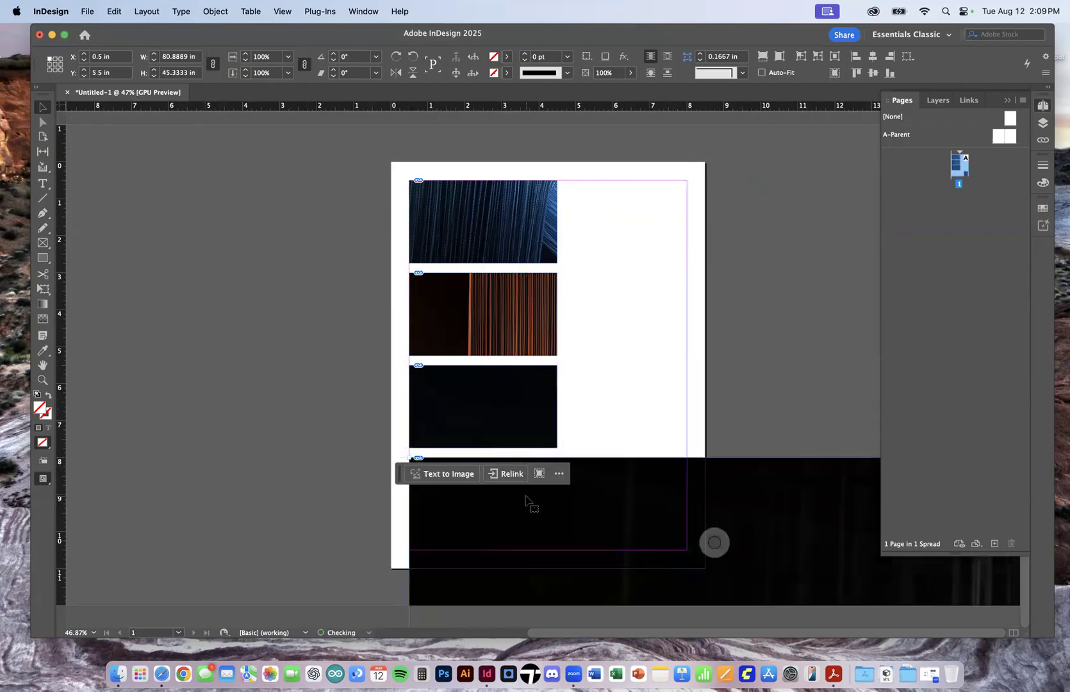
pyautogui.click(192, 56)
pyautogui.moveTo(195, 56); pyautogui.dragTo(161, 57)
pyautogui.write('4')
pyautogui.press('Return')
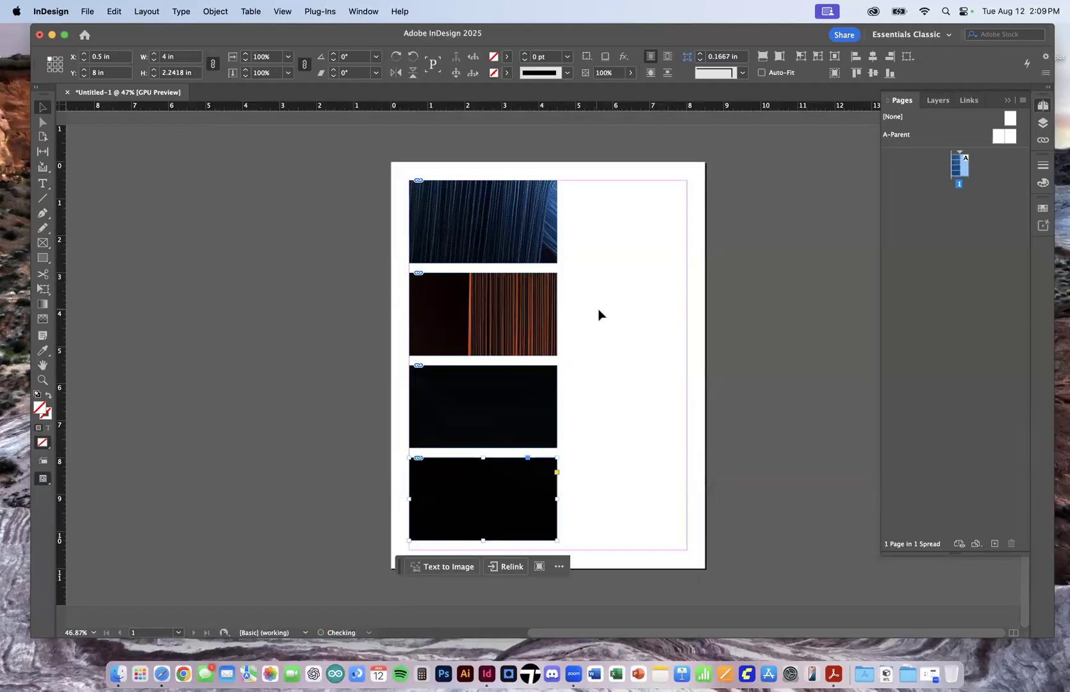
pyautogui.click(633, 337)
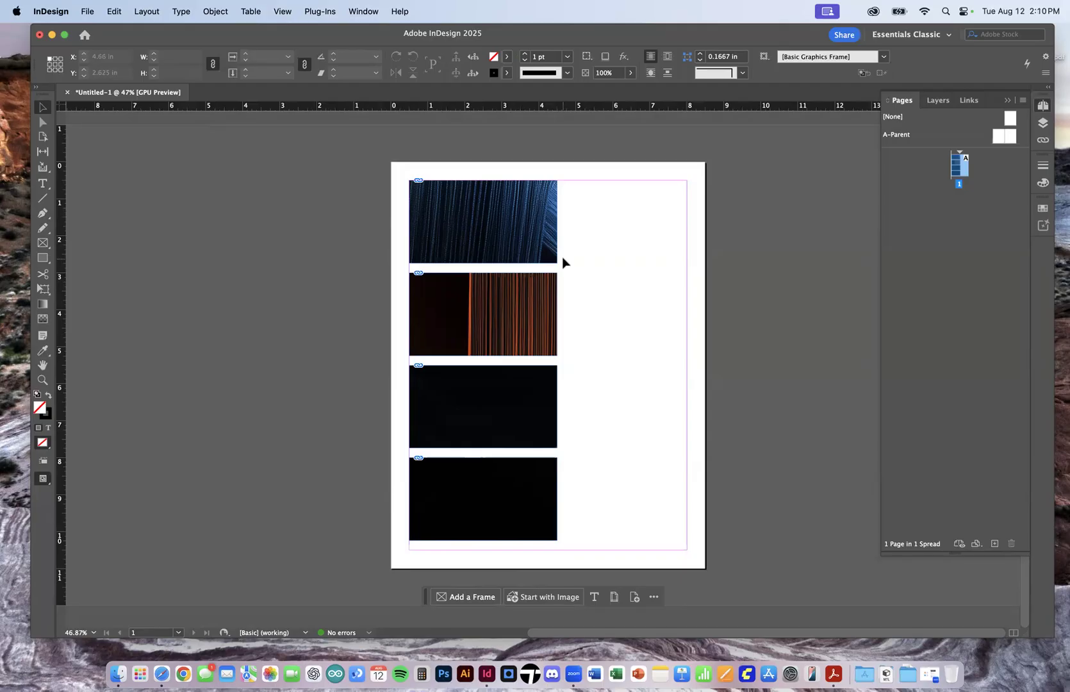
# Apply Fit Content to Frame to the top image and to the orange-striped second image
pyautogui.click(531, 252)
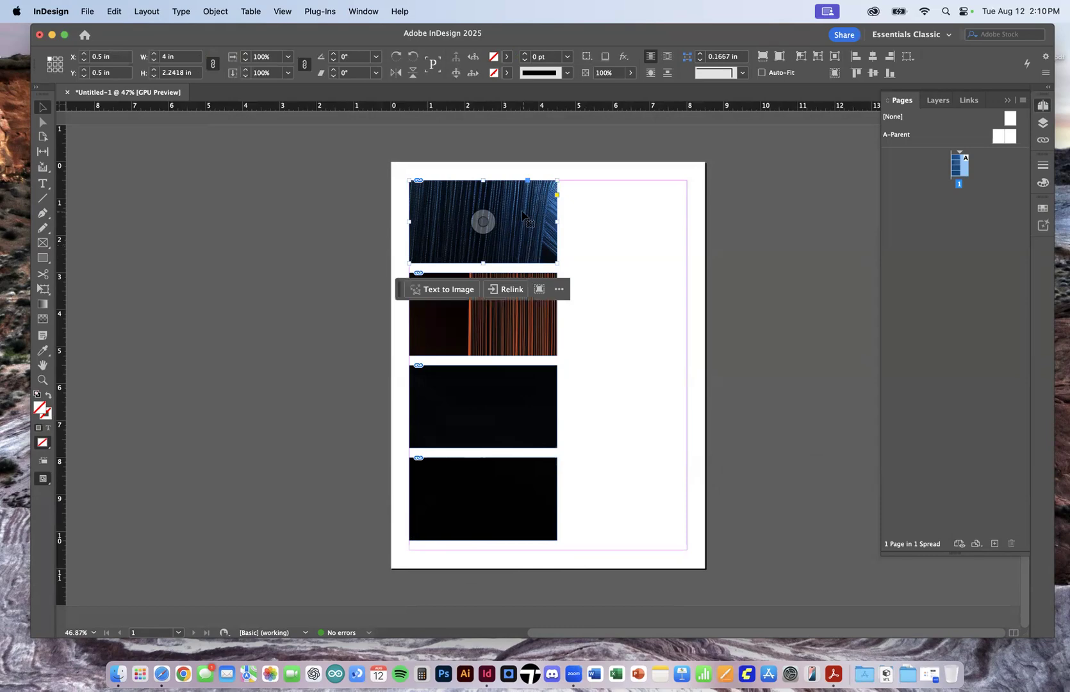
pyautogui.rightClick(525, 228)
pyautogui.moveTo(613, 395)
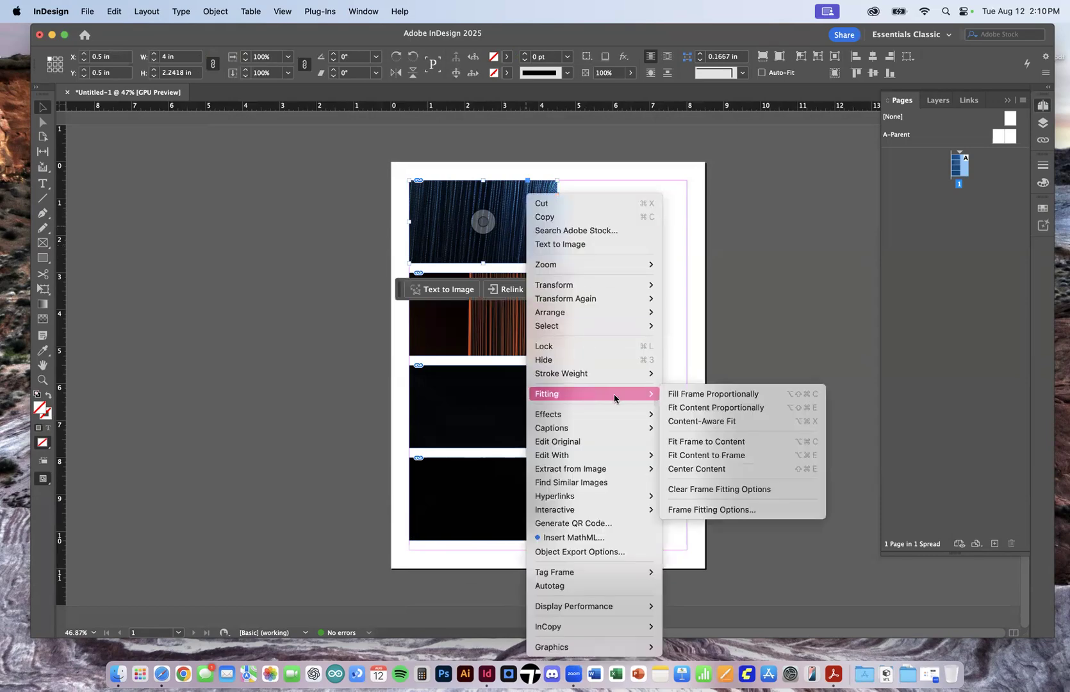
pyautogui.click(702, 457)
pyautogui.click(516, 316)
pyautogui.rightClick(518, 316)
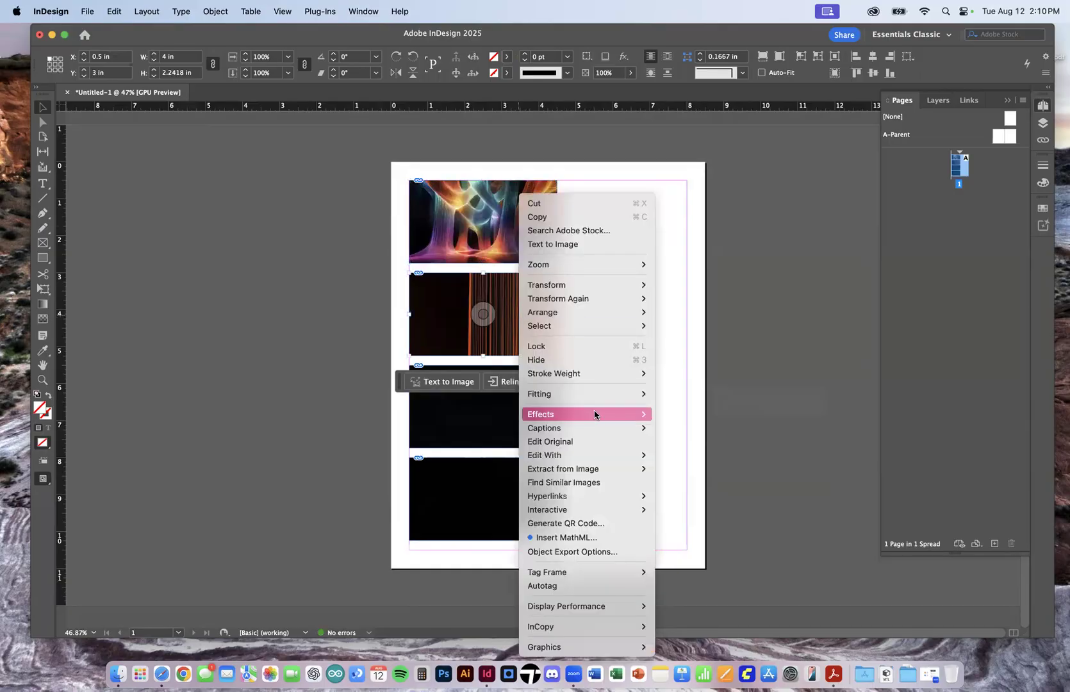
pyautogui.moveTo(631, 395)
pyautogui.click(701, 455)
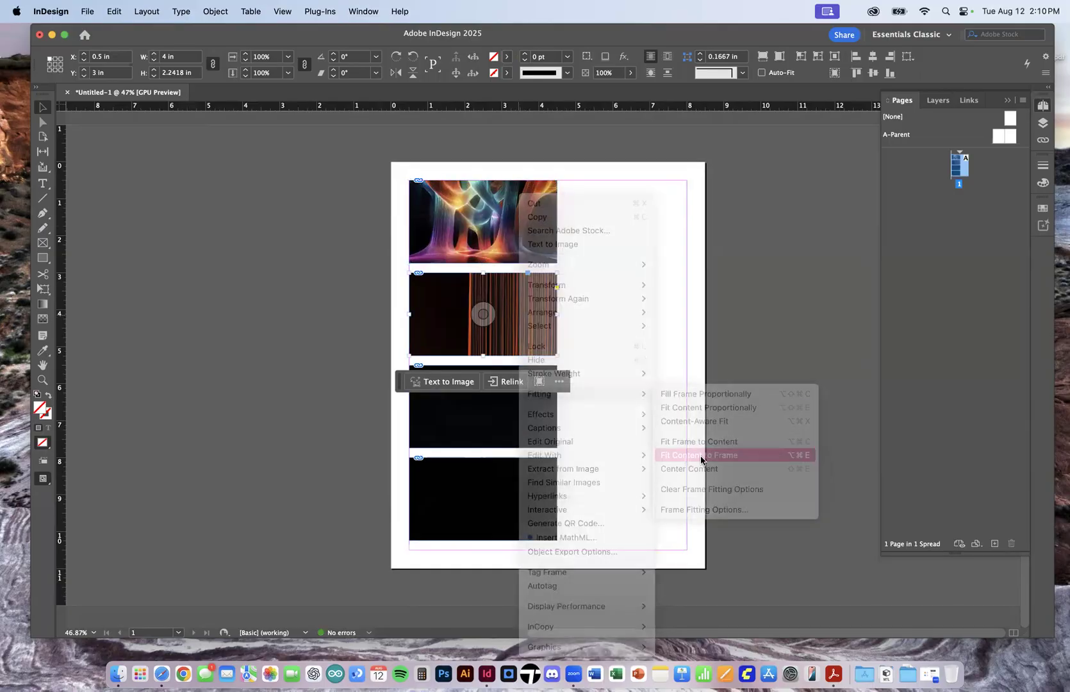
# Apply Fit Content to Frame to the two dark lower images in the column
pyautogui.click(542, 443)
pyautogui.rightClick(542, 445)
pyautogui.moveTo(636, 394)
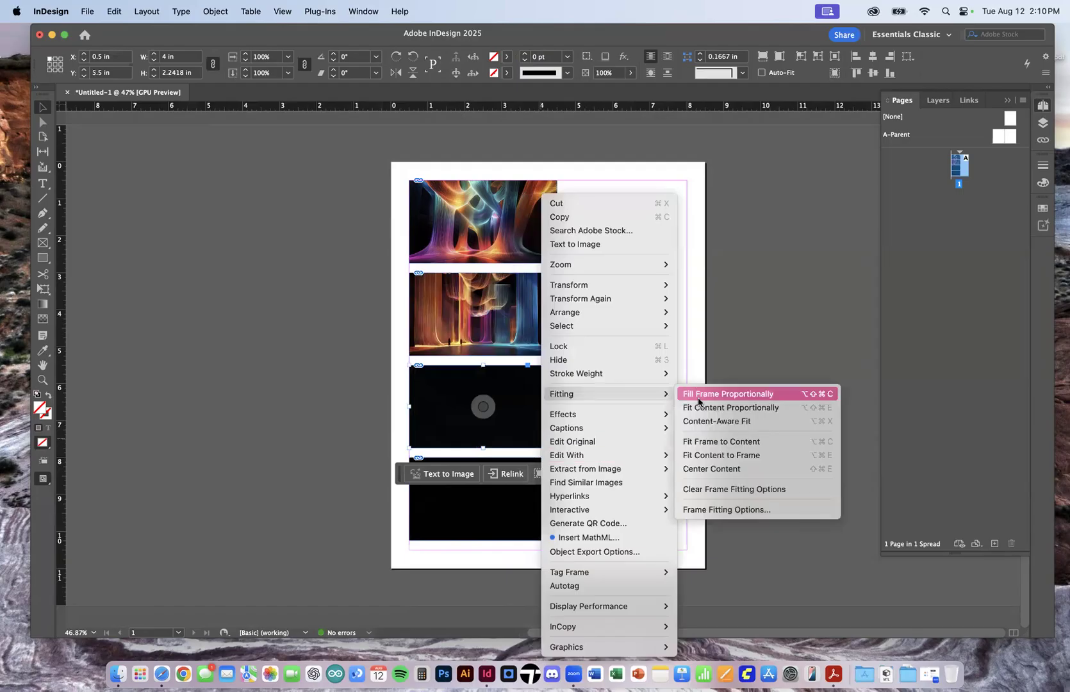
pyautogui.click(712, 451)
pyautogui.rightClick(532, 507)
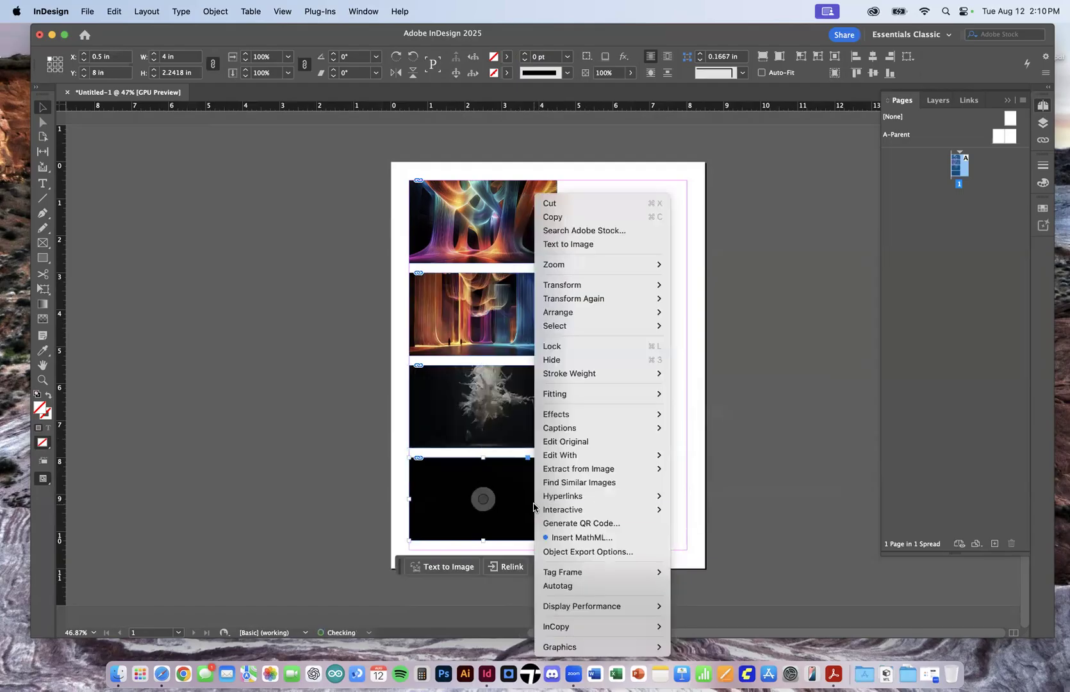
pyautogui.moveTo(650, 395)
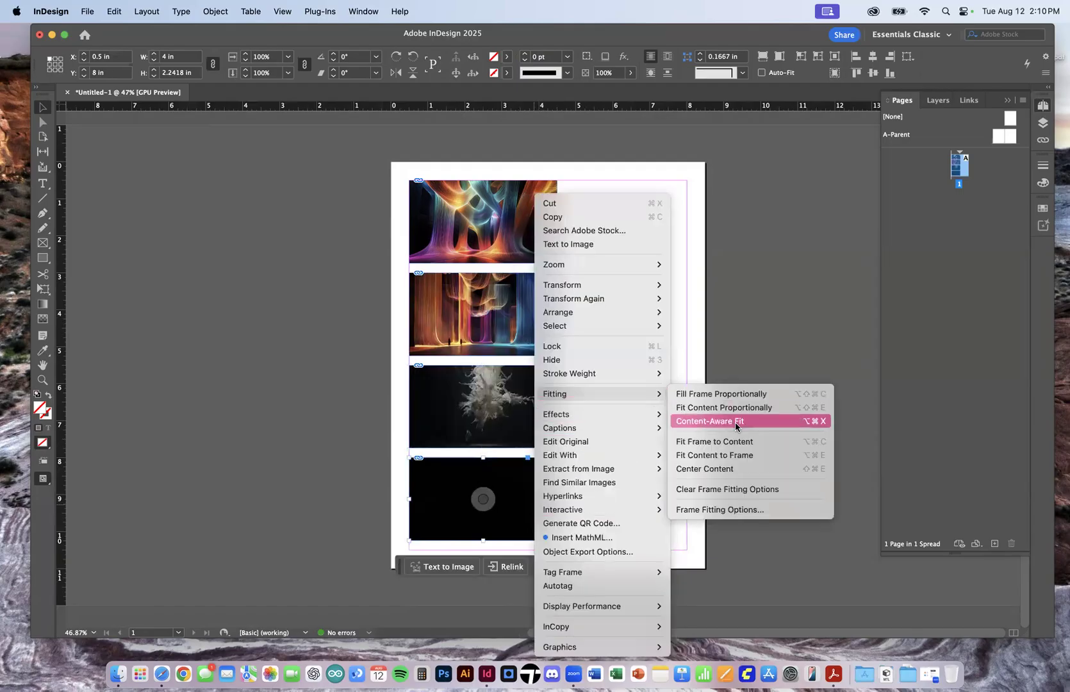
pyautogui.click(747, 454)
pyautogui.click(626, 392)
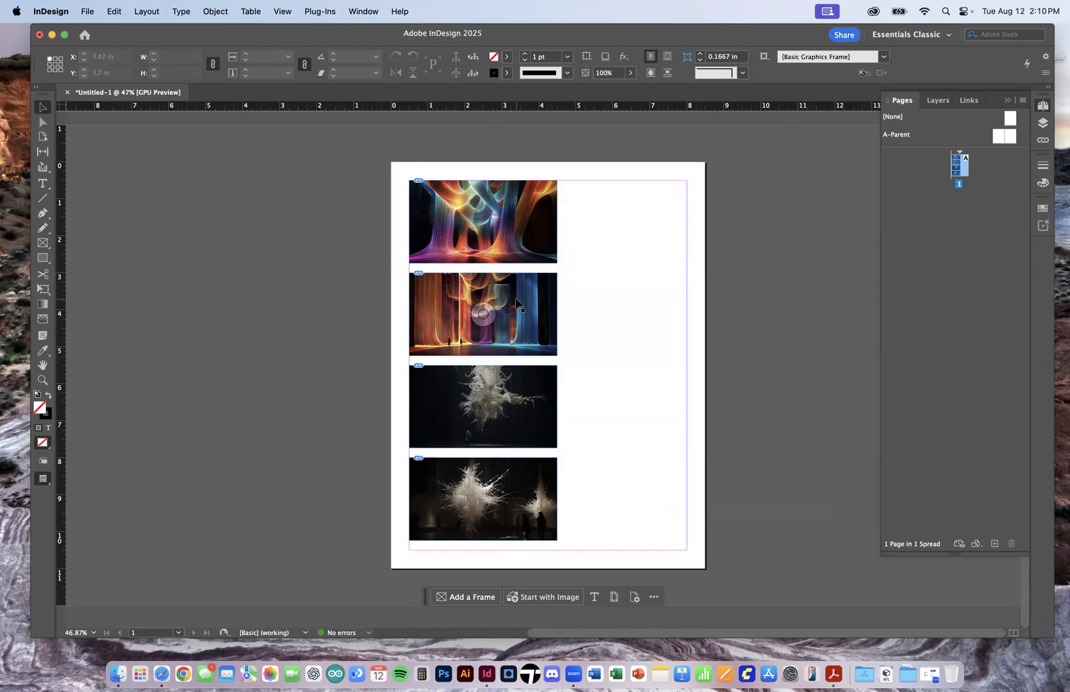
# Try moving images out of the column, and align the bottom one back at X 0.5 in, Y 8 in using smart guides
pyautogui.click(545, 297)
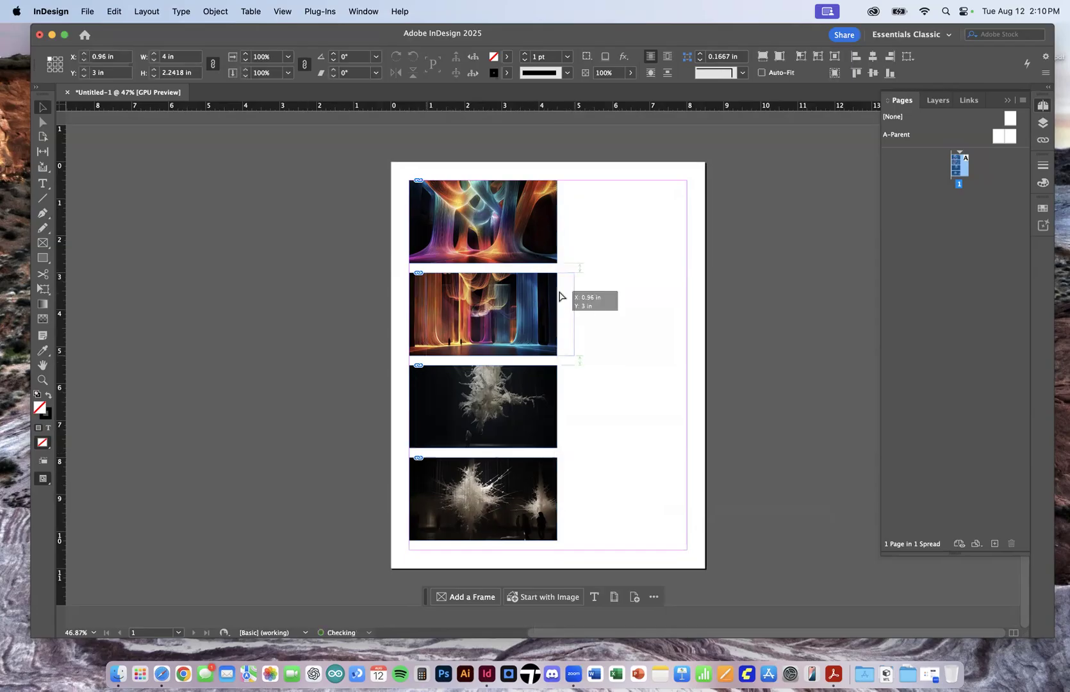
pyautogui.moveTo(518, 414)
pyautogui.mouseDown()
pyautogui.moveTo(635, 410)
pyautogui.moveTo(520, 421)
pyautogui.mouseUp()
pyautogui.moveTo(528, 509); pyautogui.dragTo(729, 486)
pyautogui.moveTo(641, 471); pyautogui.dragTo(441, 498)
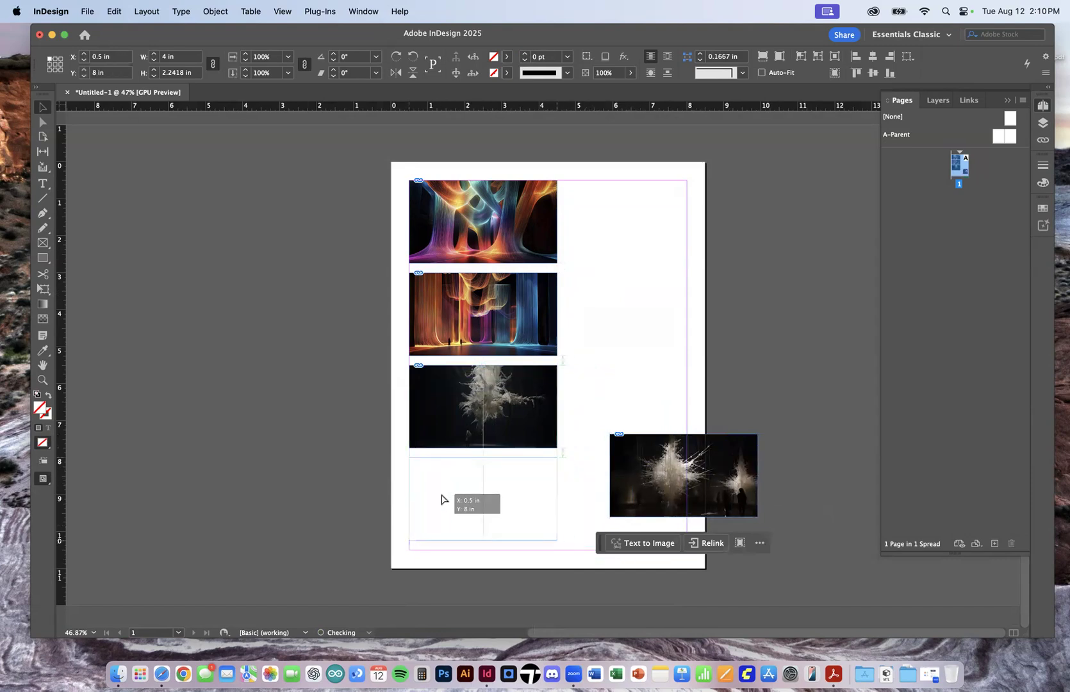
pyautogui.moveTo(441, 499); pyautogui.dragTo(441, 498)
pyautogui.moveTo(442, 498); pyautogui.dragTo(442, 498)
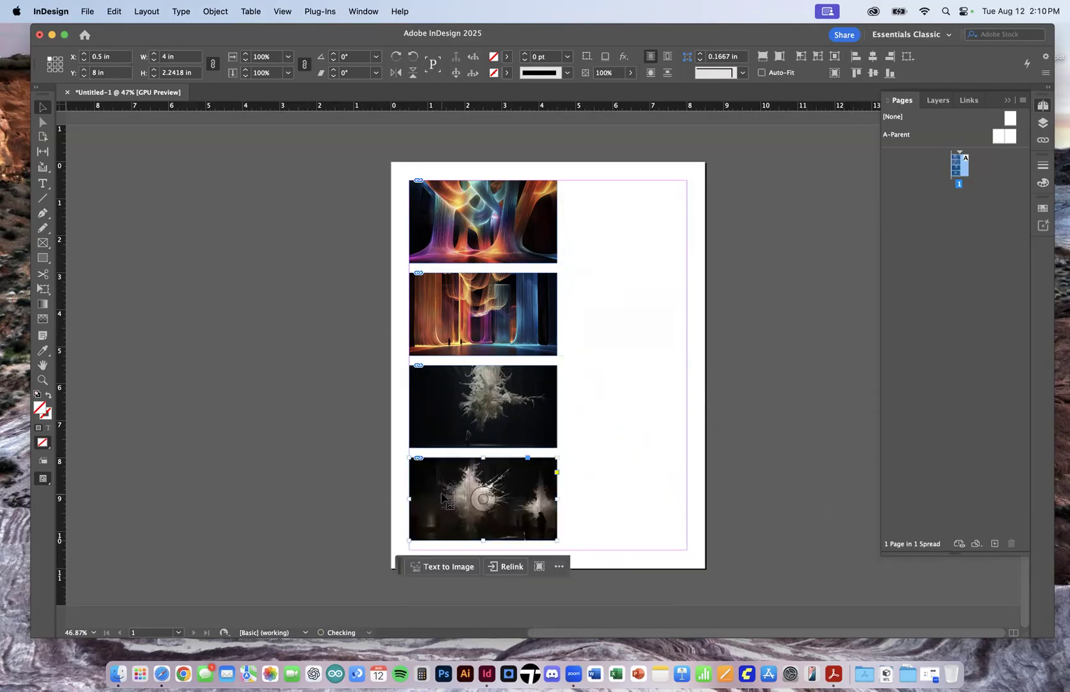
pyautogui.click(611, 465)
# Select the four images in turn and compare their X and Y positions, widths and heights
pyautogui.scroll(2, 519, 457)
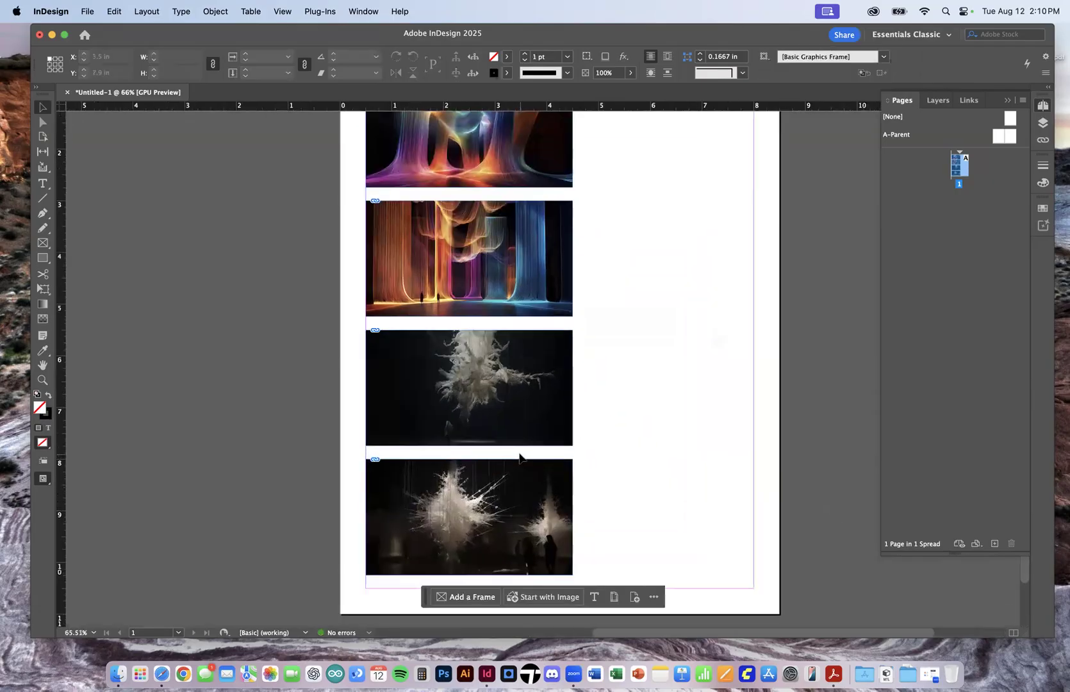
pyautogui.scroll(-2, 604, 361)
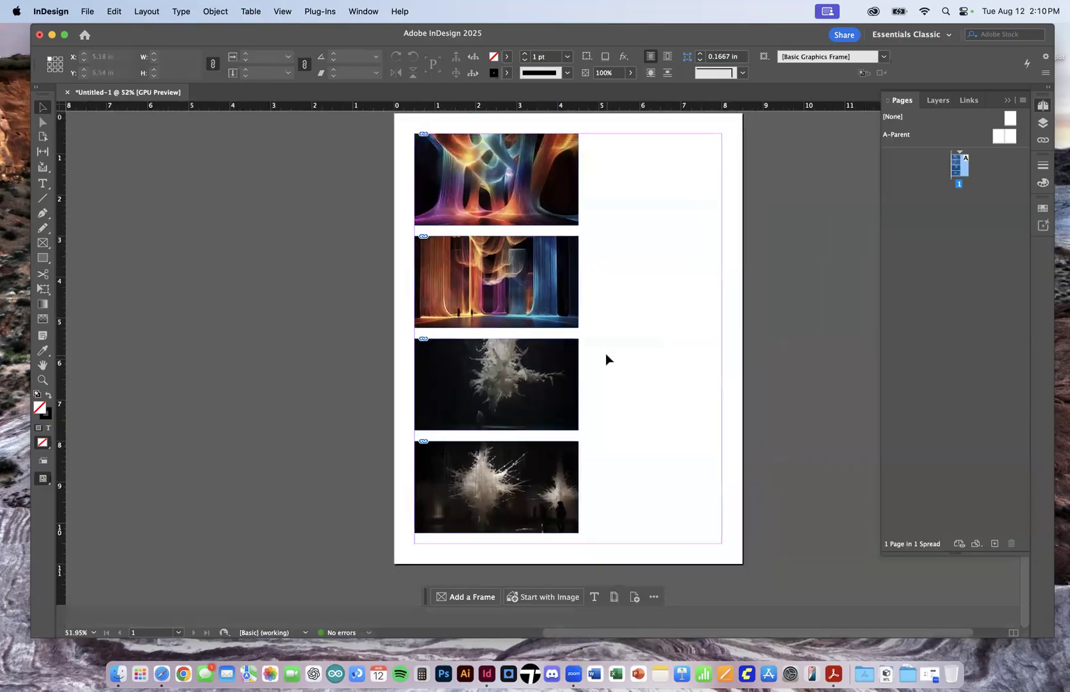
pyautogui.scroll(-1, 606, 353)
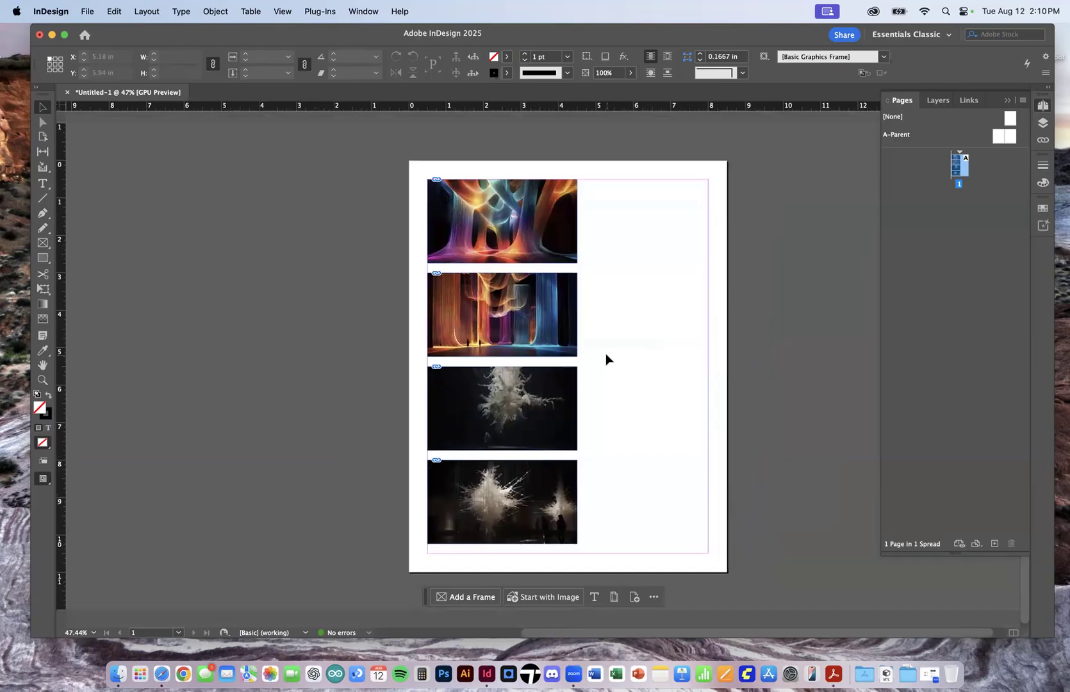
pyautogui.click(506, 221)
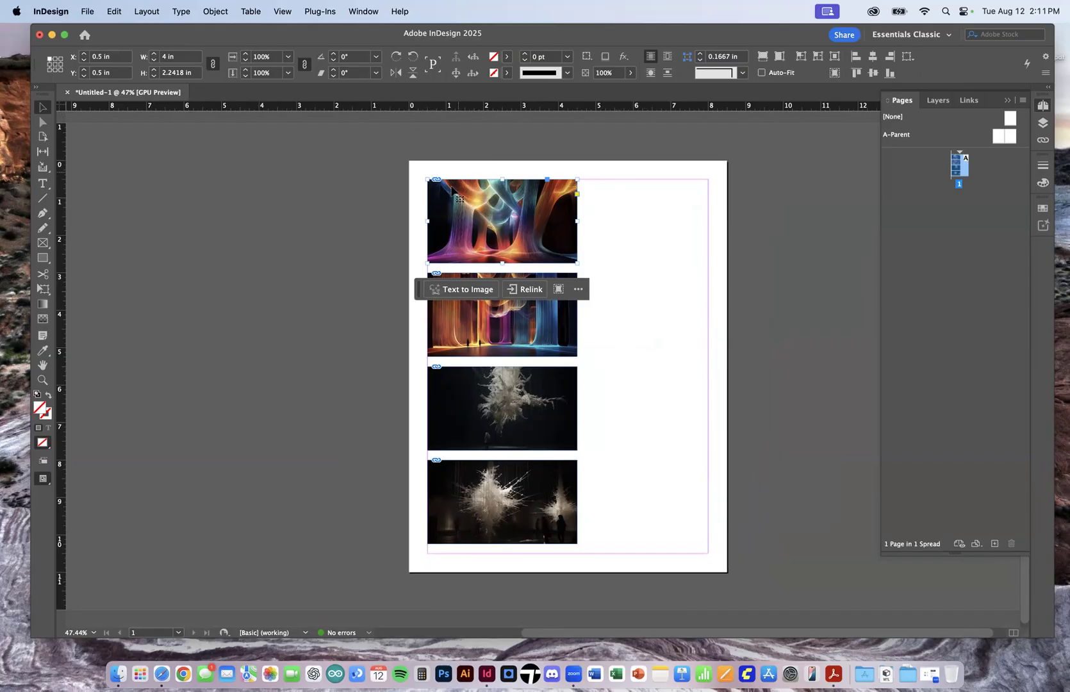
pyautogui.moveTo(452, 190); pyautogui.dragTo(513, 221)
pyautogui.click(524, 170)
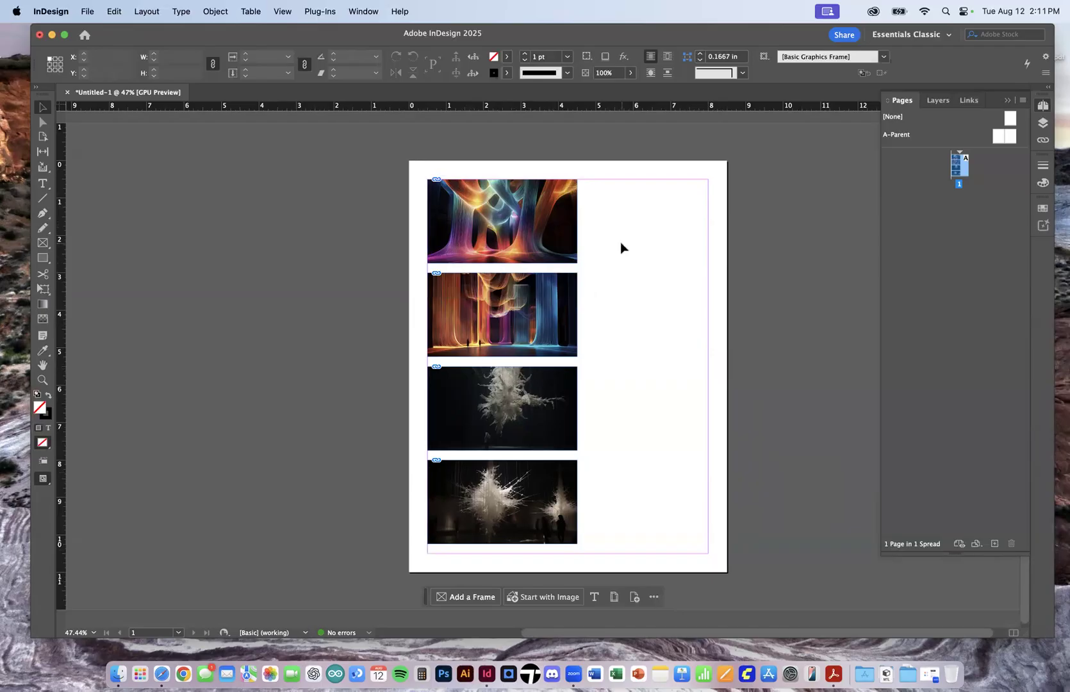
pyautogui.click(557, 306)
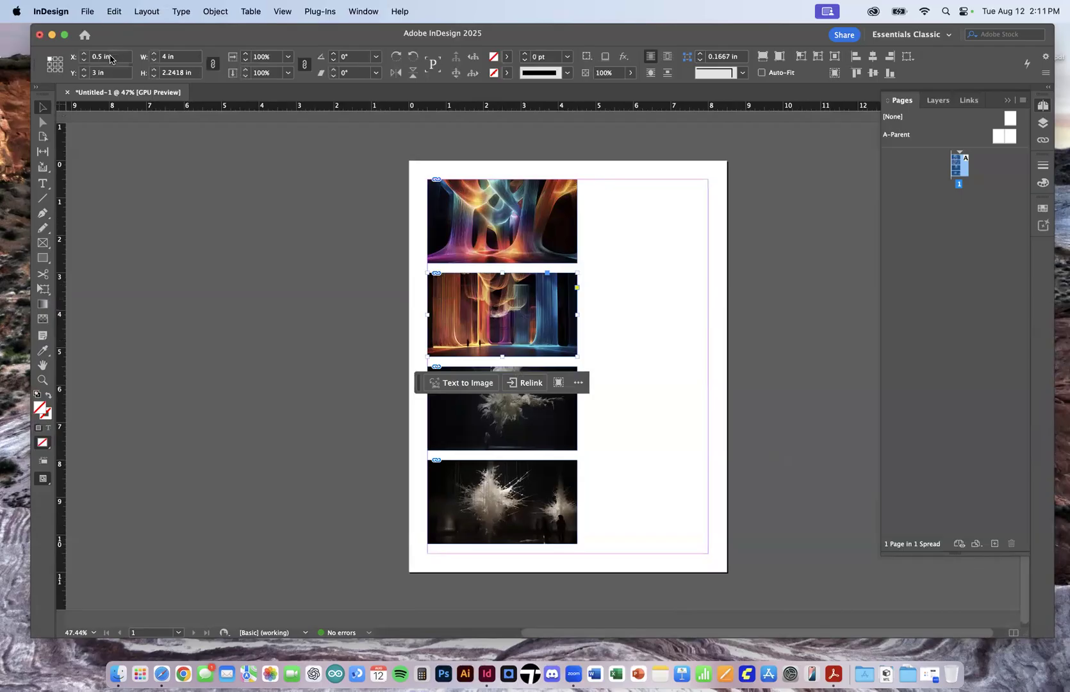
pyautogui.click(555, 434)
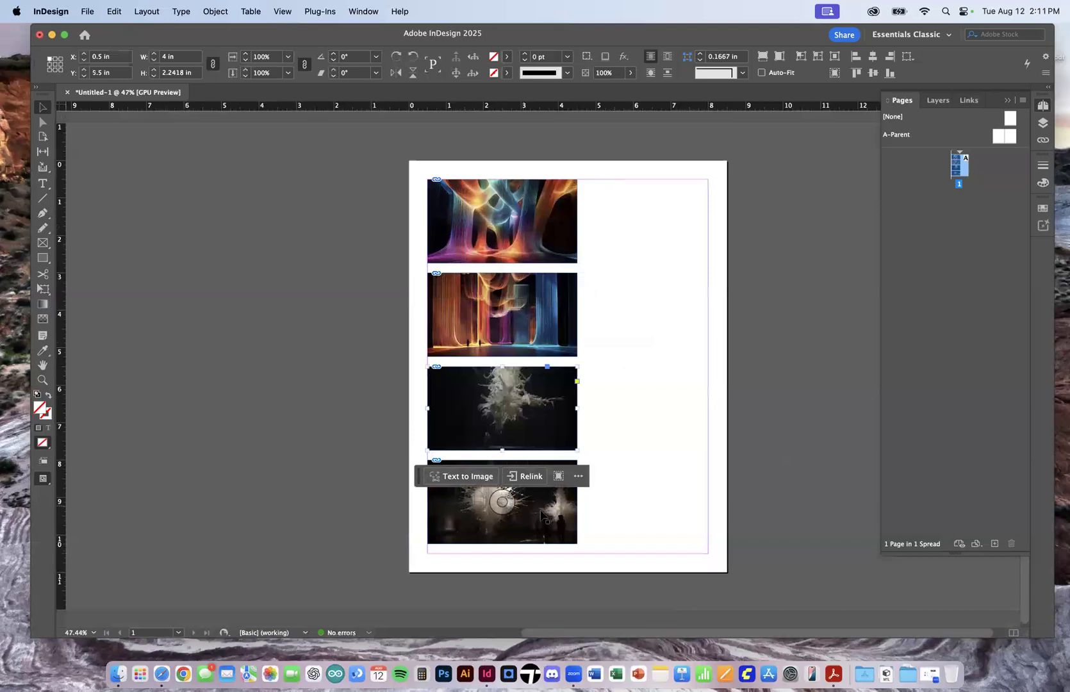
pyautogui.click(554, 530)
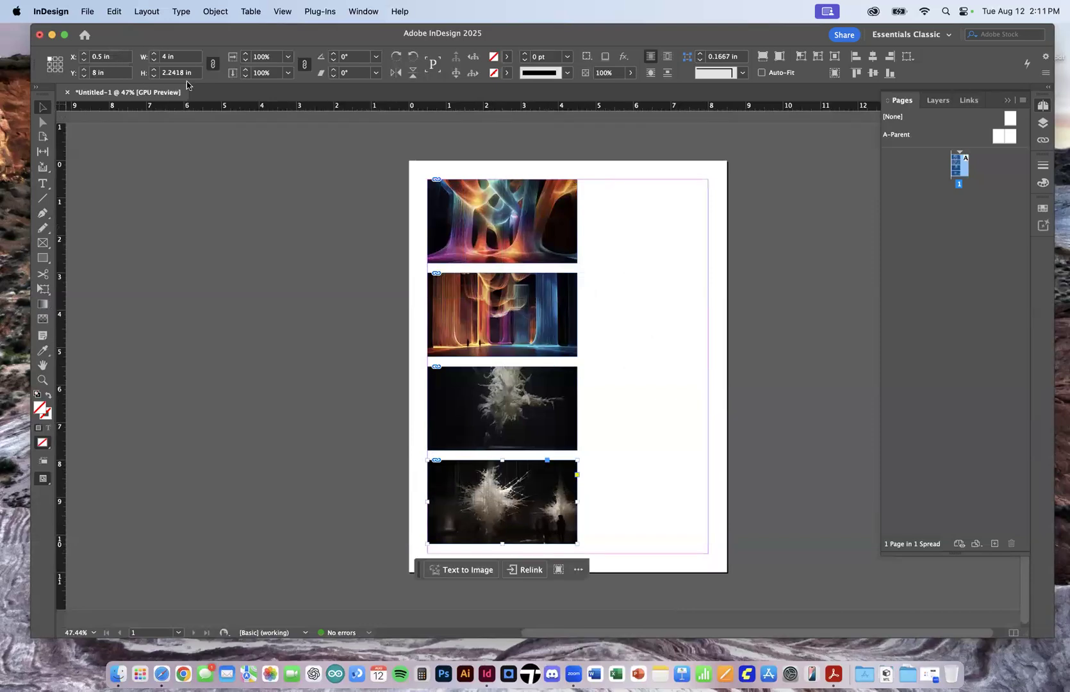
pyautogui.click(695, 396)
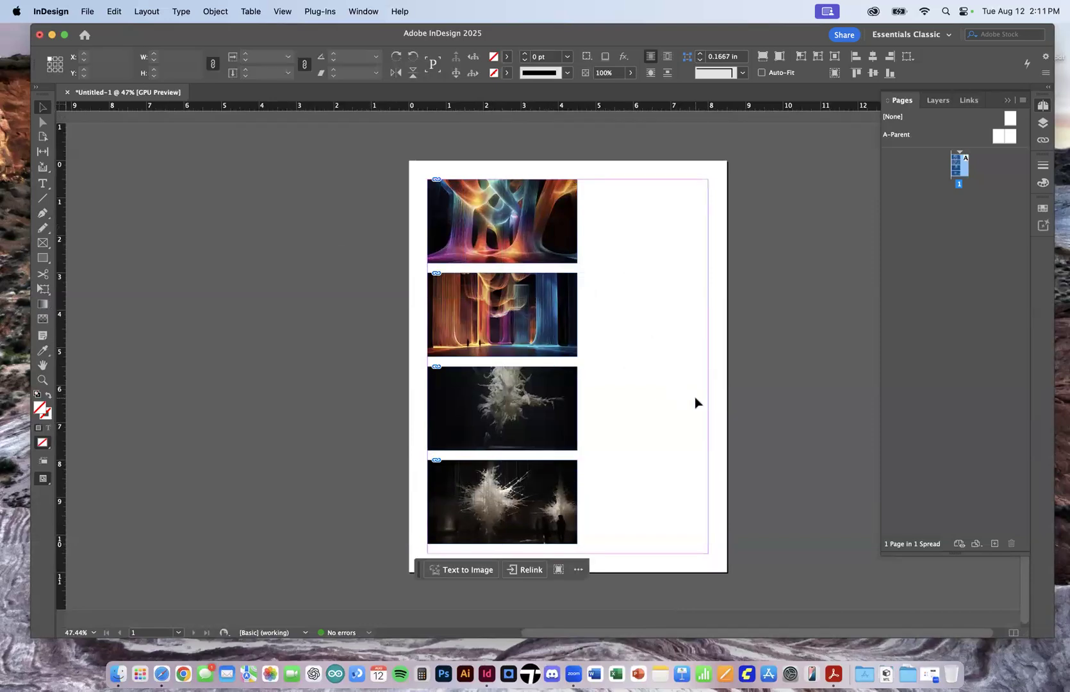
pyautogui.click(566, 483)
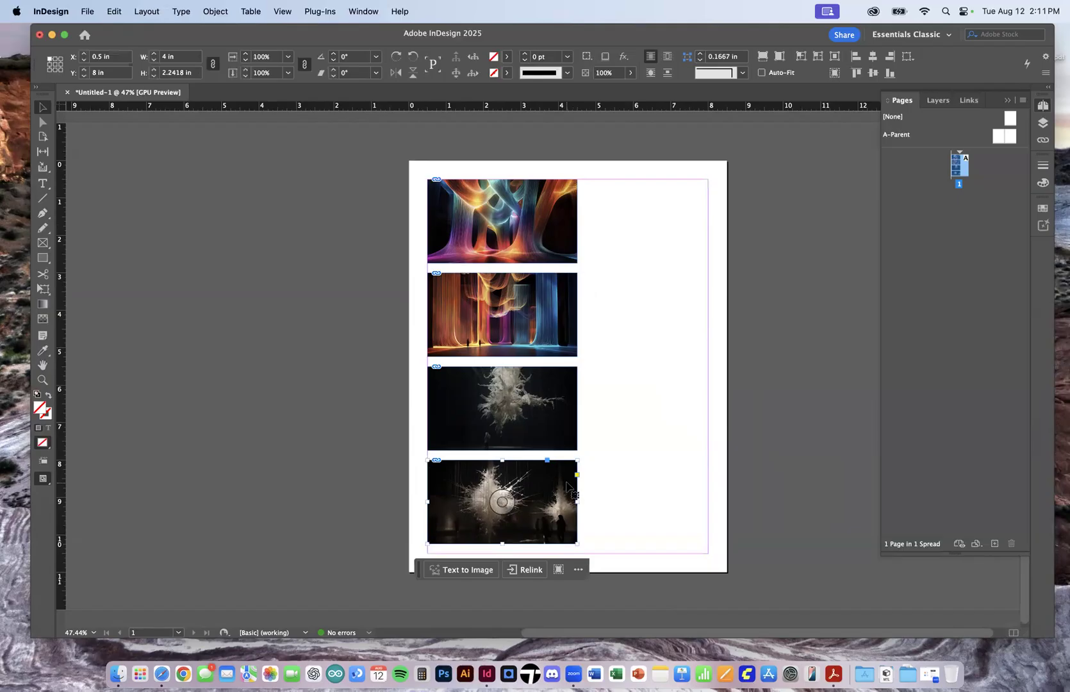
pyautogui.click(657, 304)
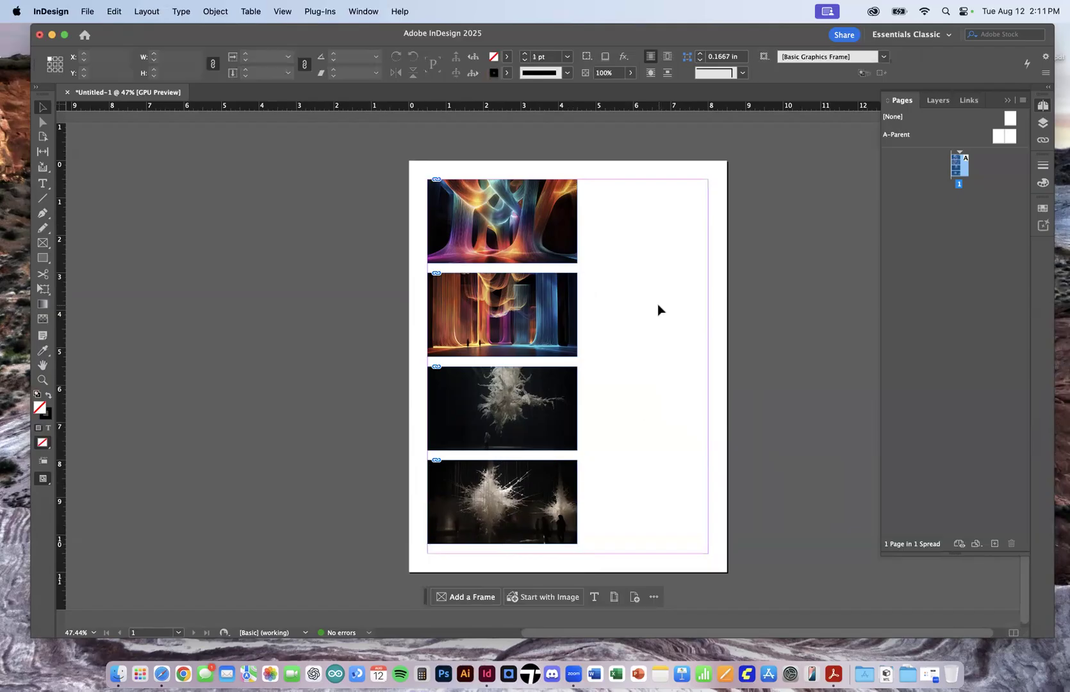
pyautogui.moveTo(641, 205); pyautogui.dragTo(496, 530)
pyautogui.click(656, 385)
# Open the A-Parent spread for editing and bring both of its pages into view
pyautogui.doubleClick(1001, 136)
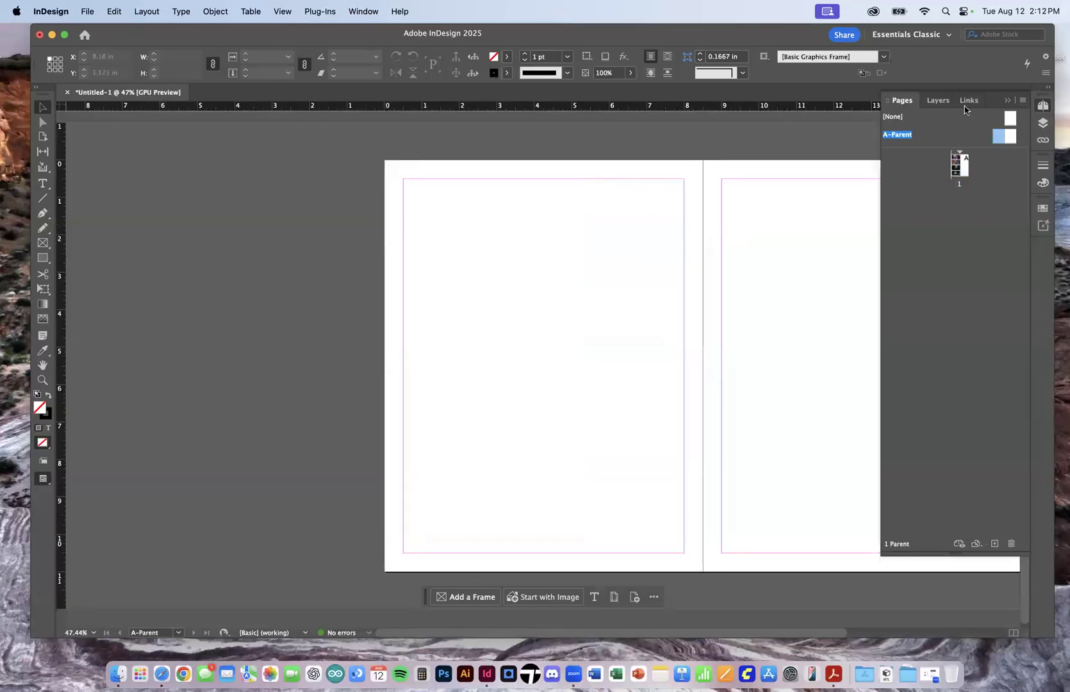
pyautogui.doubleClick(998, 137)
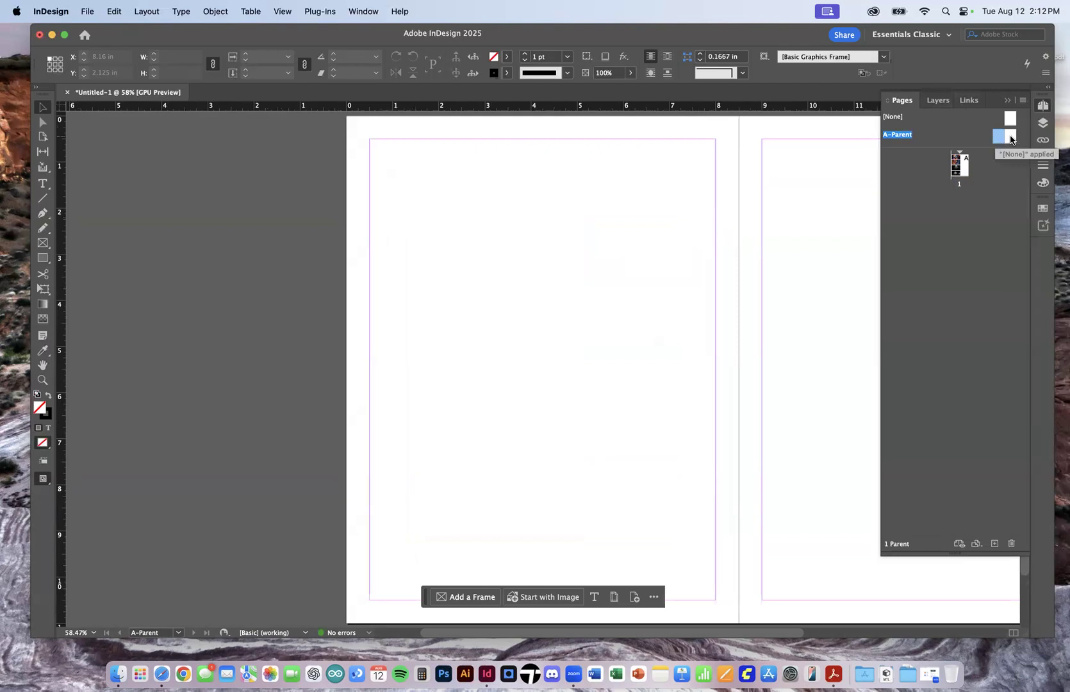
pyautogui.doubleClick(1006, 138)
pyautogui.doubleClick(994, 136)
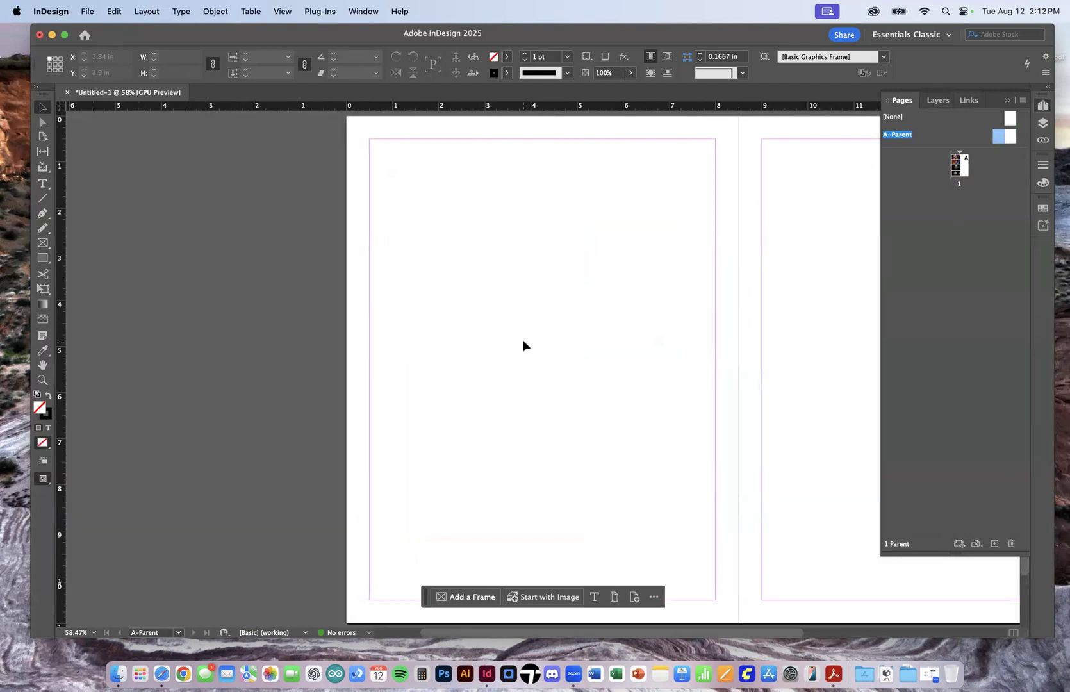
pyautogui.scroll(-2, 522, 345)
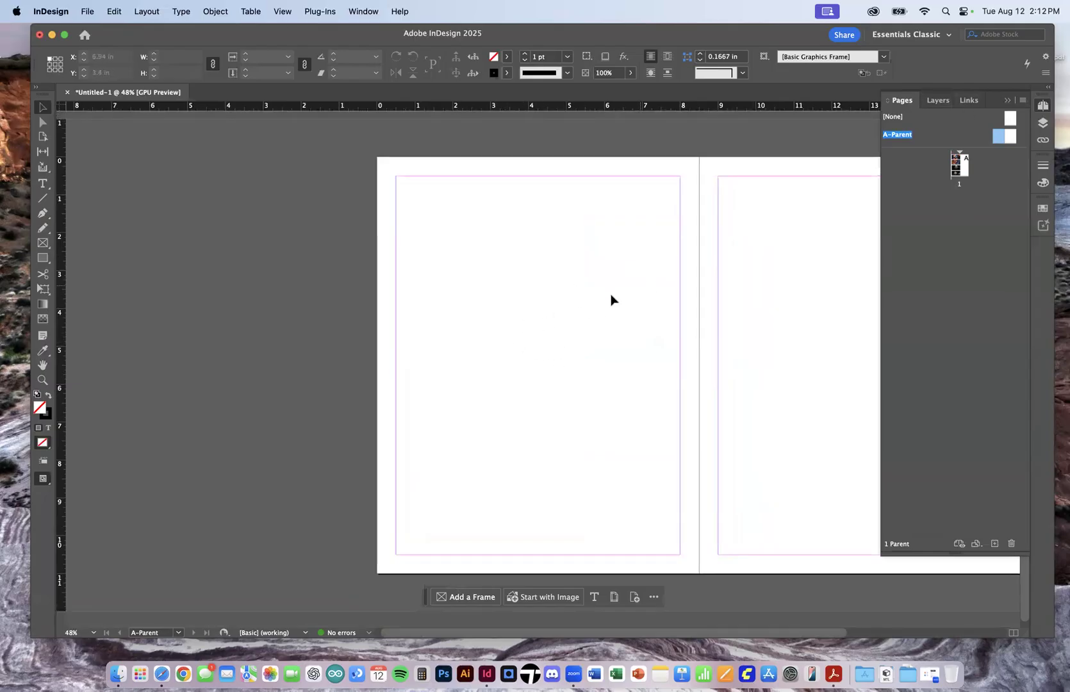
pyautogui.moveTo(611, 297); pyautogui.dragTo(522, 288)
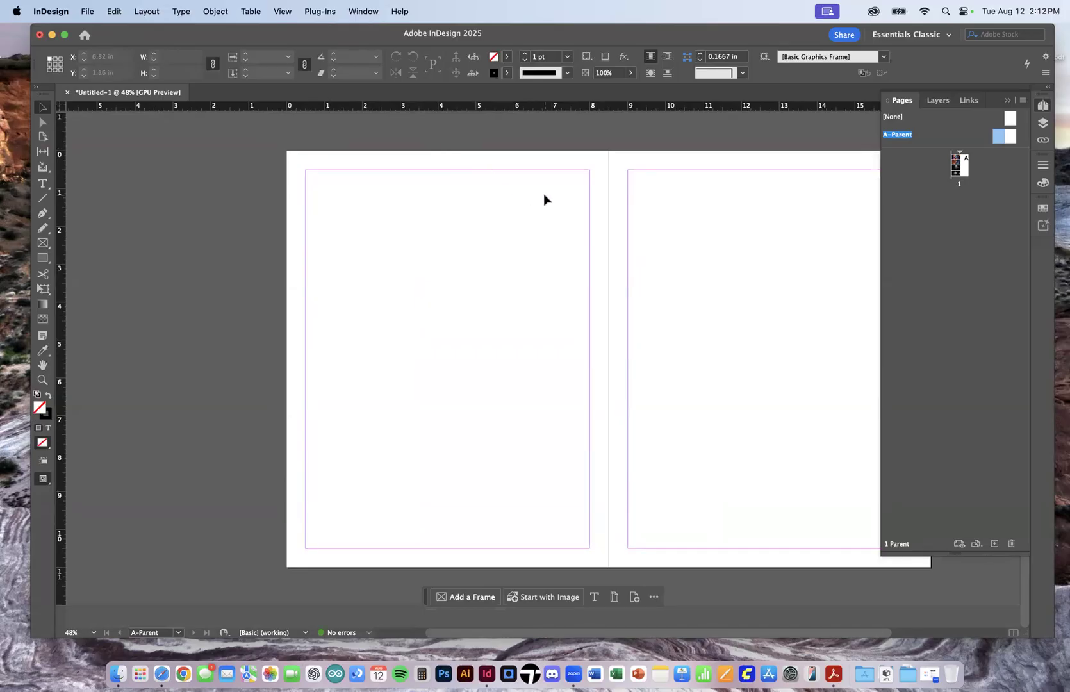
pyautogui.hscroll(5, 543, 195)
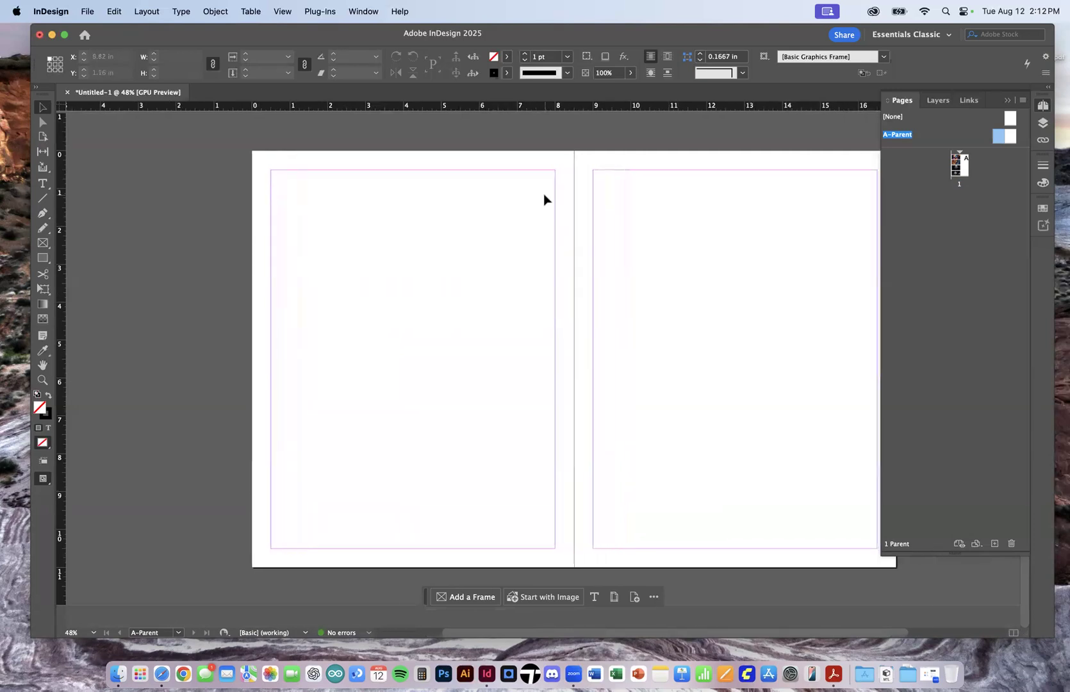
pyautogui.hscroll(-1, 543, 199)
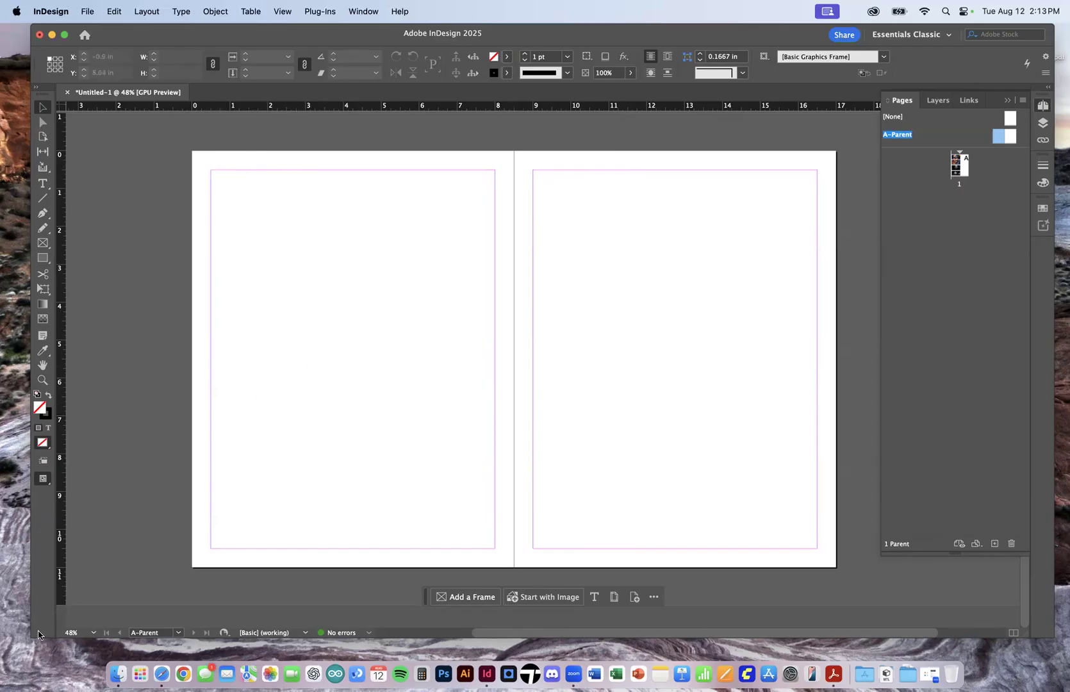
pyautogui.moveTo(281, 145); pyautogui.dragTo(303, 593)
pyautogui.moveTo(405, 131); pyautogui.dragTo(418, 586)
pyautogui.click(192, 511)
pyautogui.moveTo(307, 504); pyautogui.dragTo(299, 499)
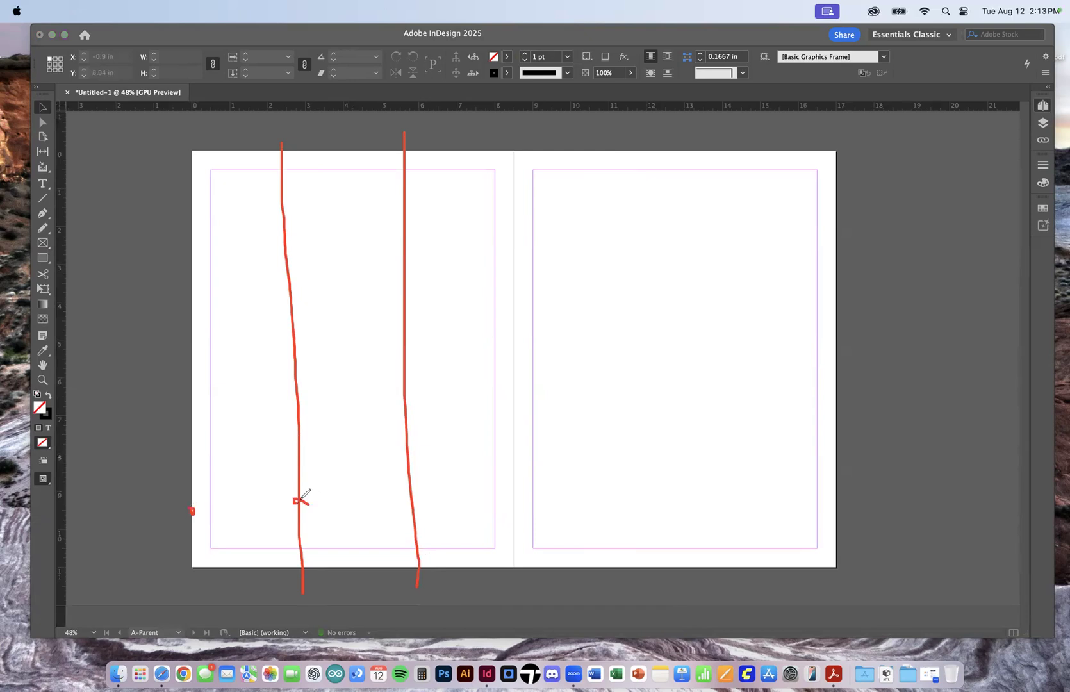
pyautogui.moveTo(410, 499); pyautogui.dragTo(414, 498)
pyautogui.moveTo(504, 494)
pyautogui.mouseDown()
pyautogui.moveTo(516, 500)
pyautogui.moveTo(503, 497)
pyautogui.mouseUp()
pyautogui.moveTo(209, 381)
pyautogui.mouseDown()
pyautogui.moveTo(220, 394)
pyautogui.moveTo(241, 383)
pyautogui.mouseUp()
pyautogui.click(233, 395)
pyautogui.click(88, 426)
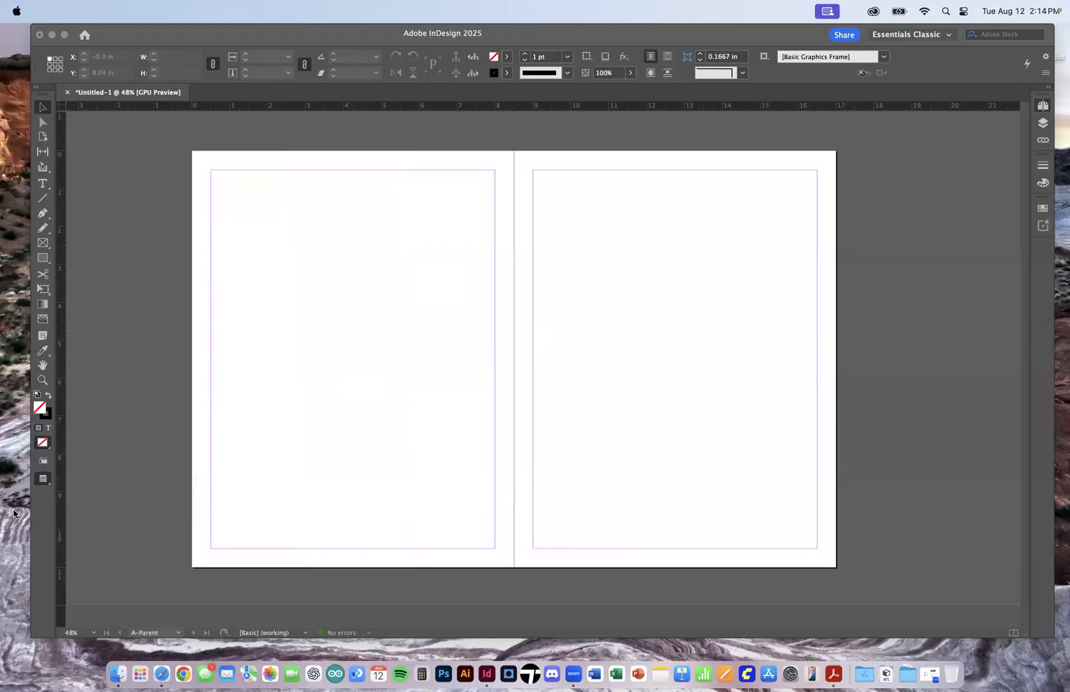
pyautogui.click(43, 112)
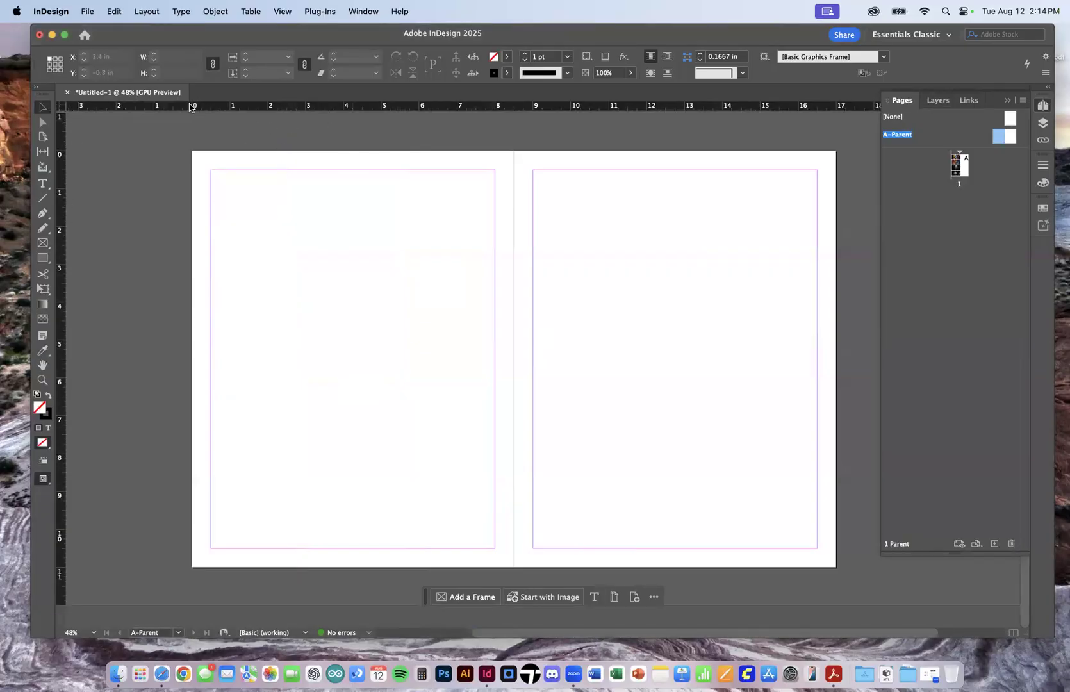
pyautogui.click(364, 11)
pyautogui.moveTo(288, 11)
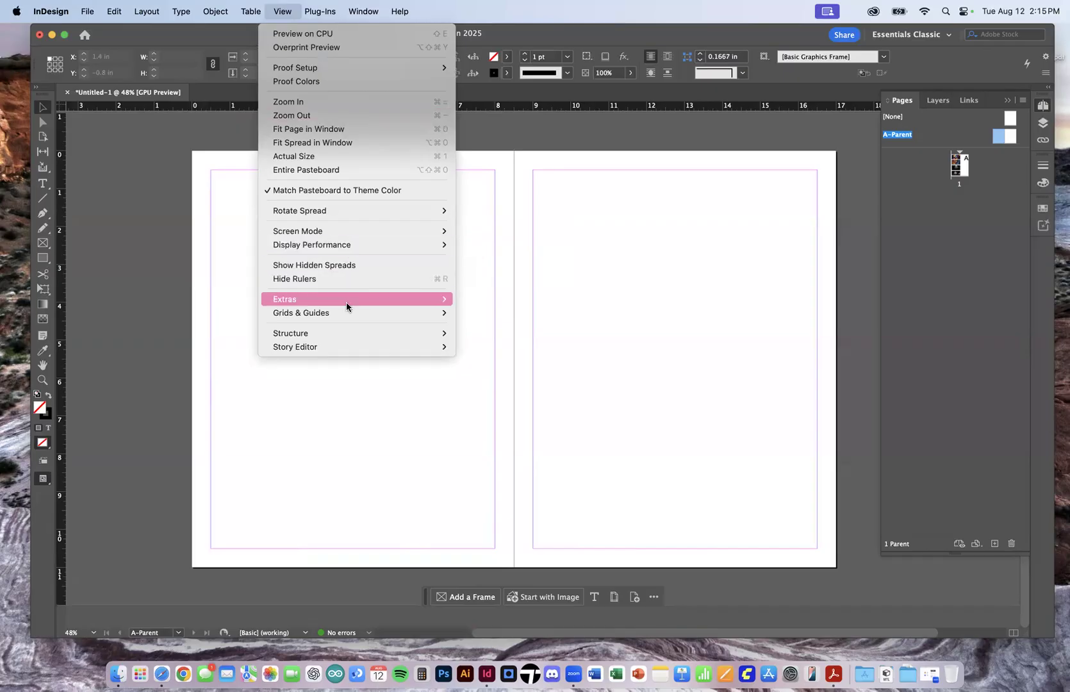
pyautogui.moveTo(345, 314)
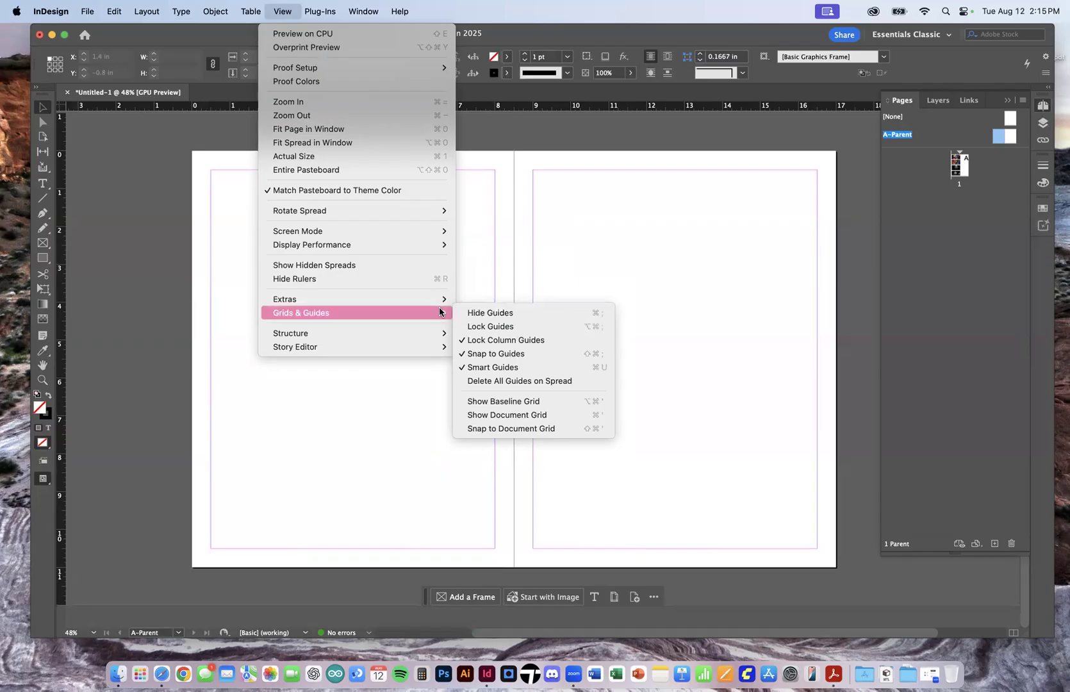
pyautogui.moveTo(389, 303)
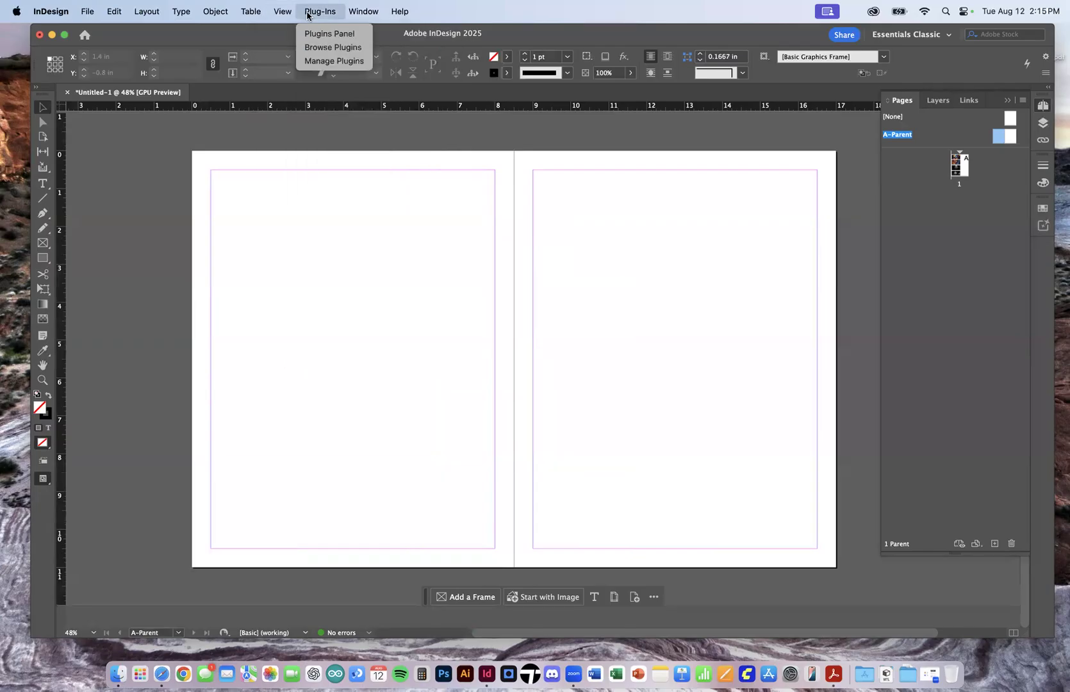
pyautogui.click(286, 8)
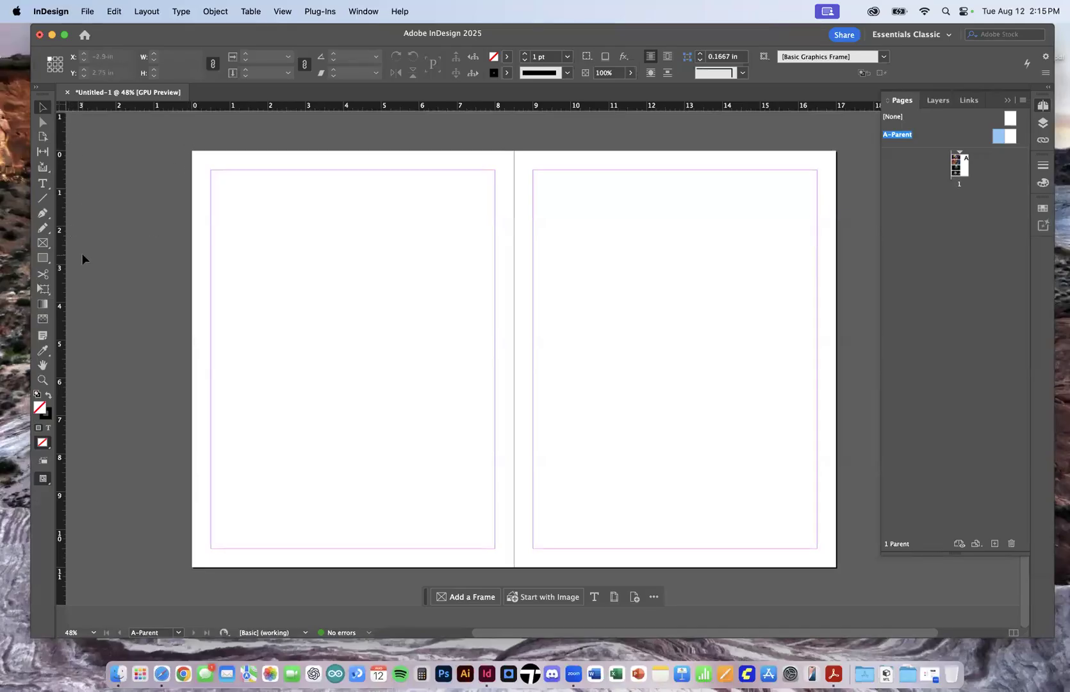
# Add a vertical ruler guide near the outer edge of the first A-Parent page and set its X position to 0.25 in
pyautogui.moveTo(62, 289); pyautogui.dragTo(201, 294)
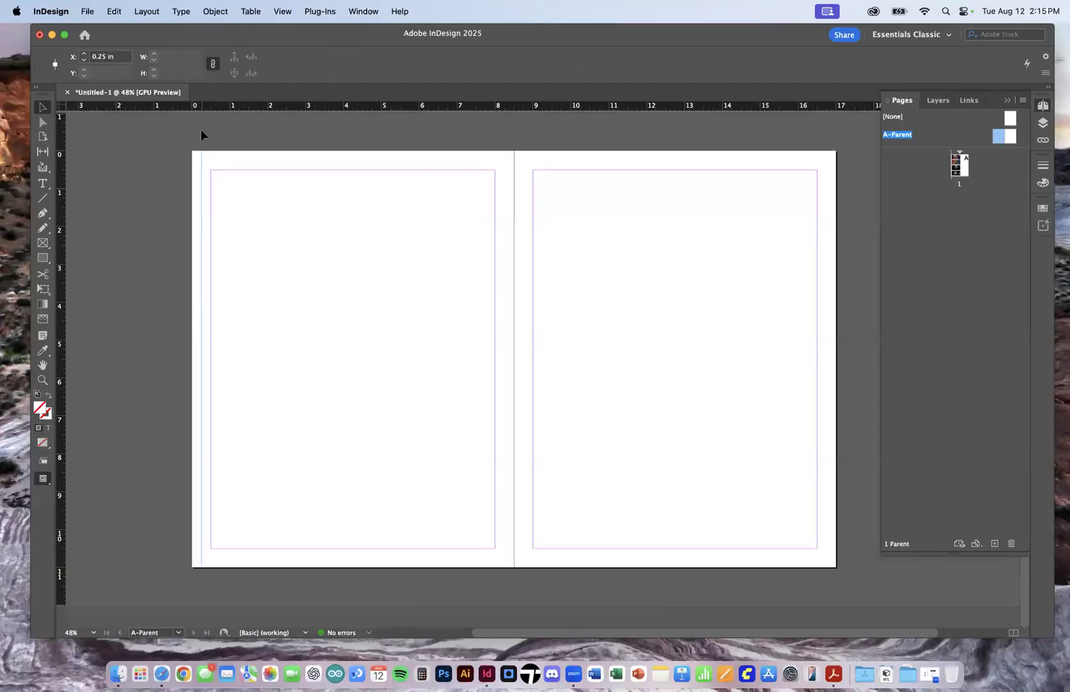
pyautogui.click(117, 57)
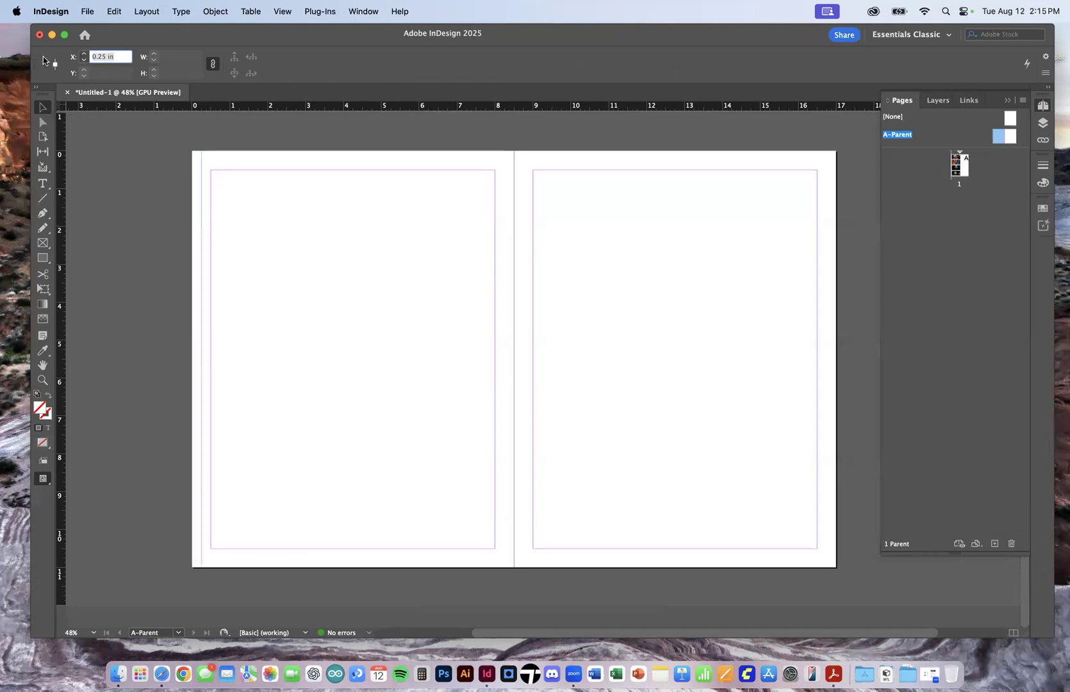
pyautogui.write('.25')
pyautogui.press('Return')
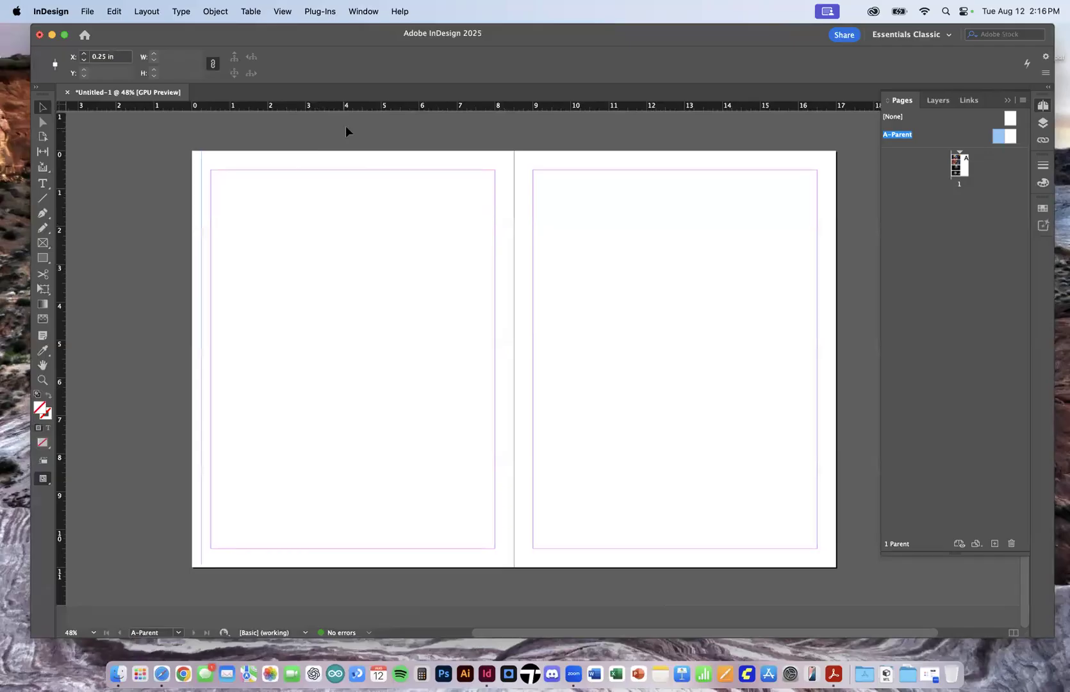
# Add two more vertical guides to the same parent page, at X 3.75 in and X 4 in
pyautogui.moveTo(61, 241); pyautogui.dragTo(333, 242)
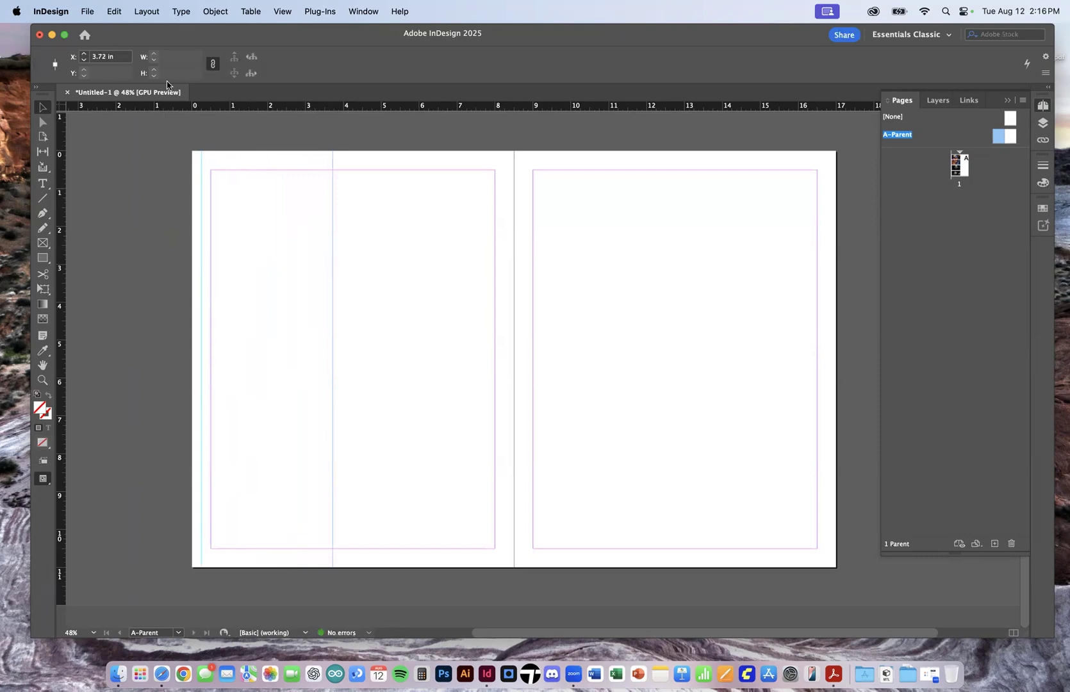
pyautogui.click(102, 56)
pyautogui.doubleClick(102, 56)
pyautogui.write('3.75')
pyautogui.press('Return')
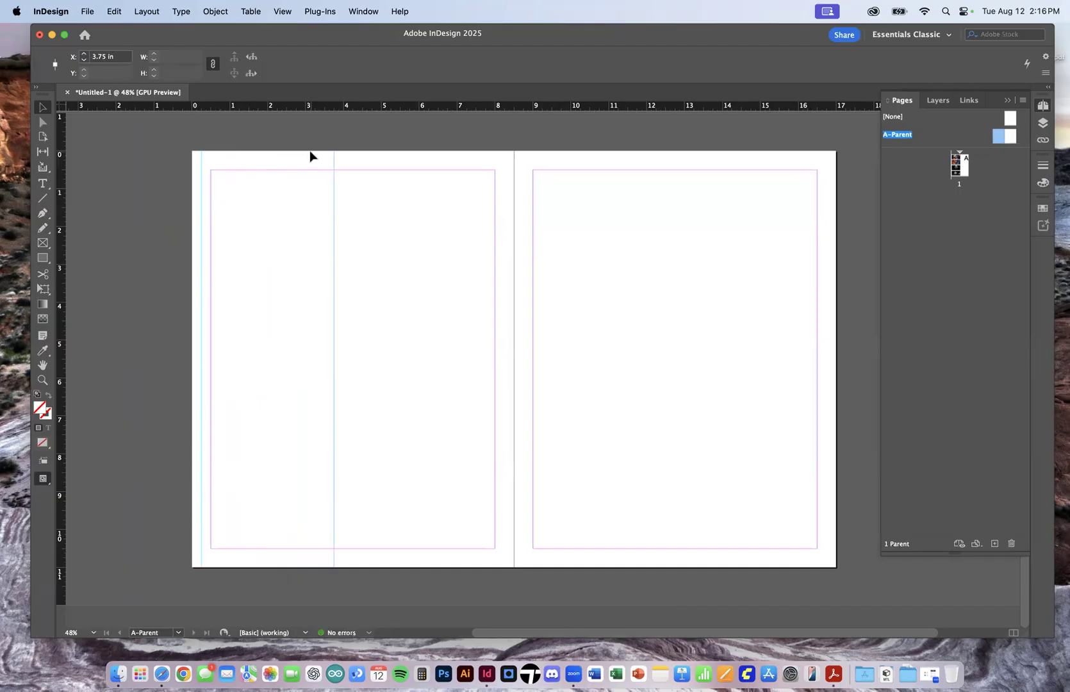
pyautogui.moveTo(347, 209); pyautogui.dragTo(344, 209)
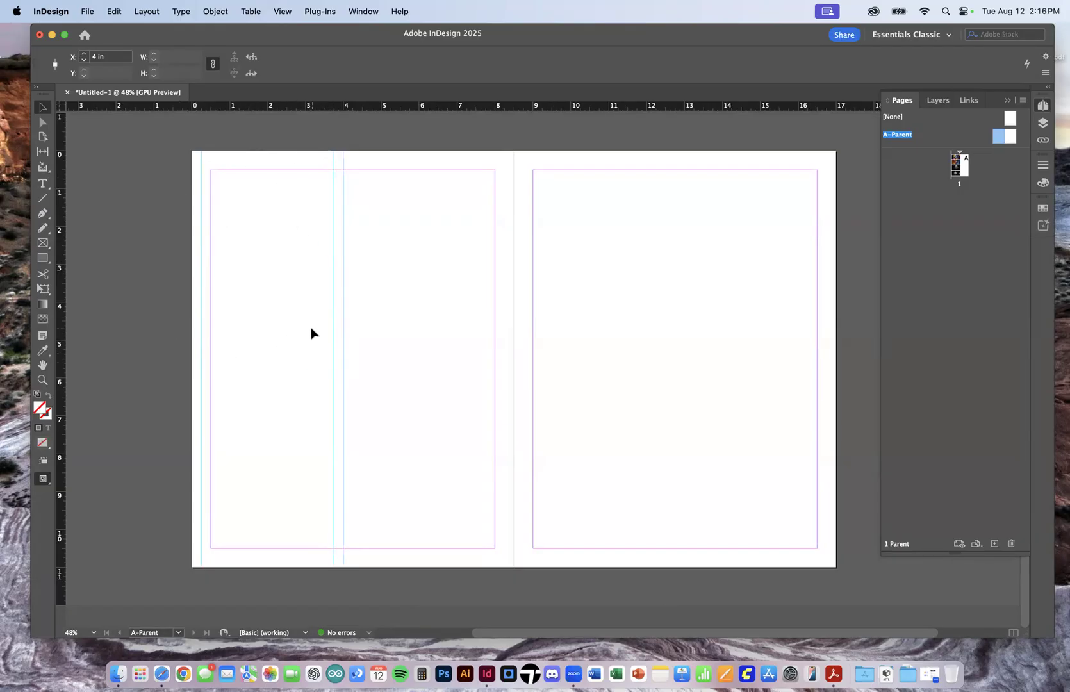
# Delete all the vertical guides from the parent page
pyautogui.press('Delete')
pyautogui.press('Delete')
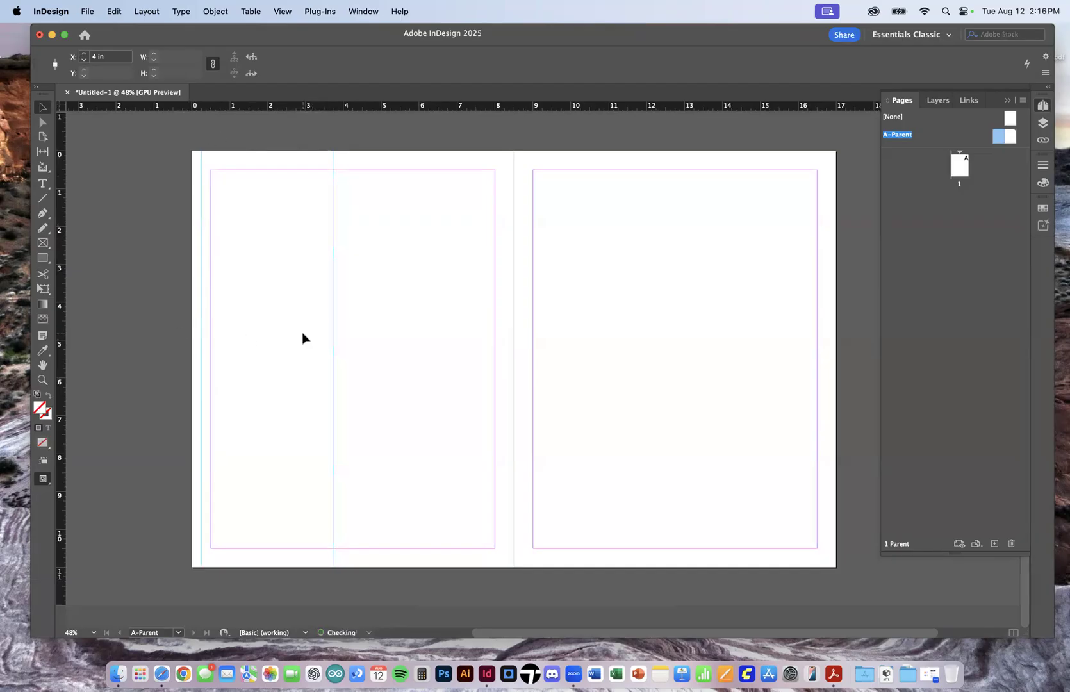
pyautogui.press('Delete')
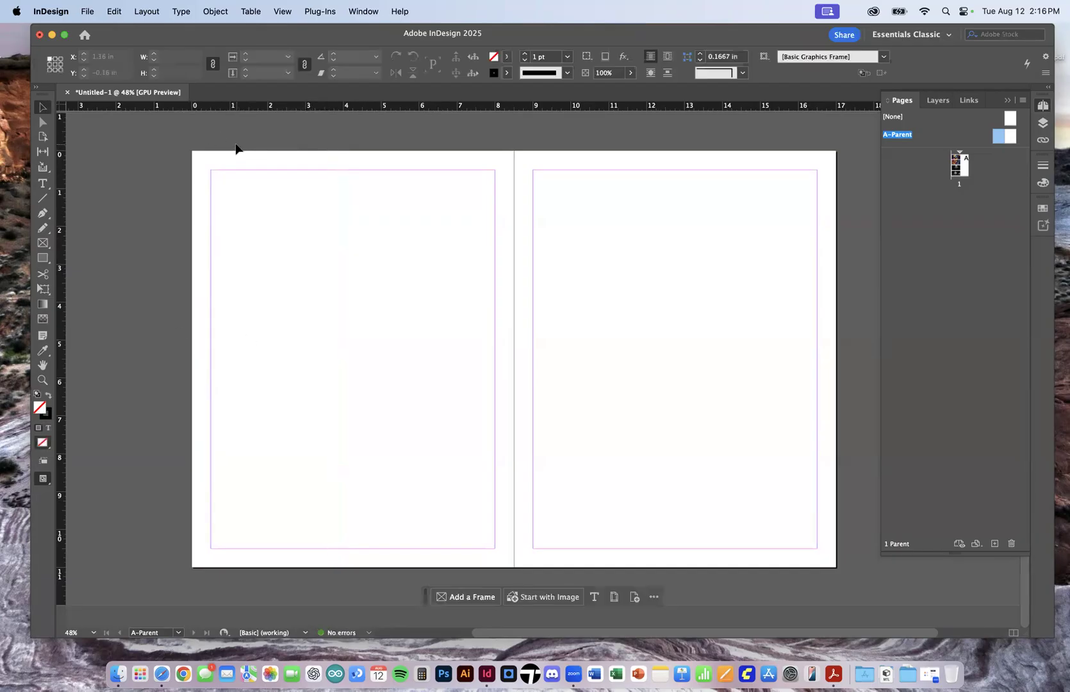
# Add a horizontal guide above the upper margin of the first parent page and set its Y position to 0.25 in
pyautogui.moveTo(289, 109); pyautogui.dragTo(286, 160)
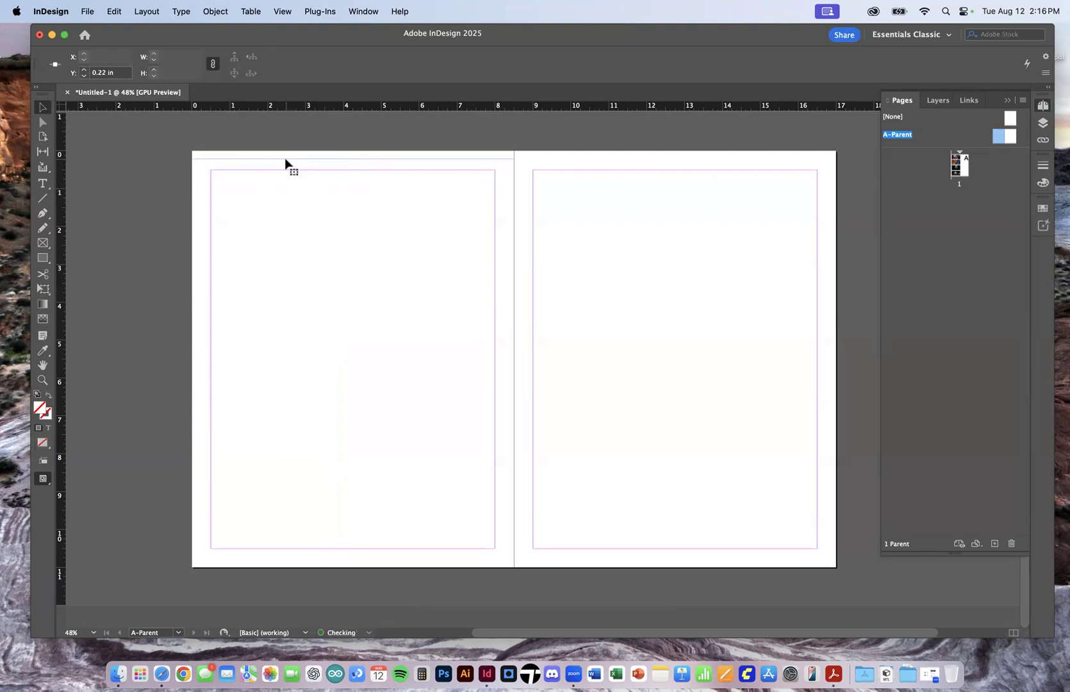
pyautogui.write('0.25')
pyautogui.press('Return')
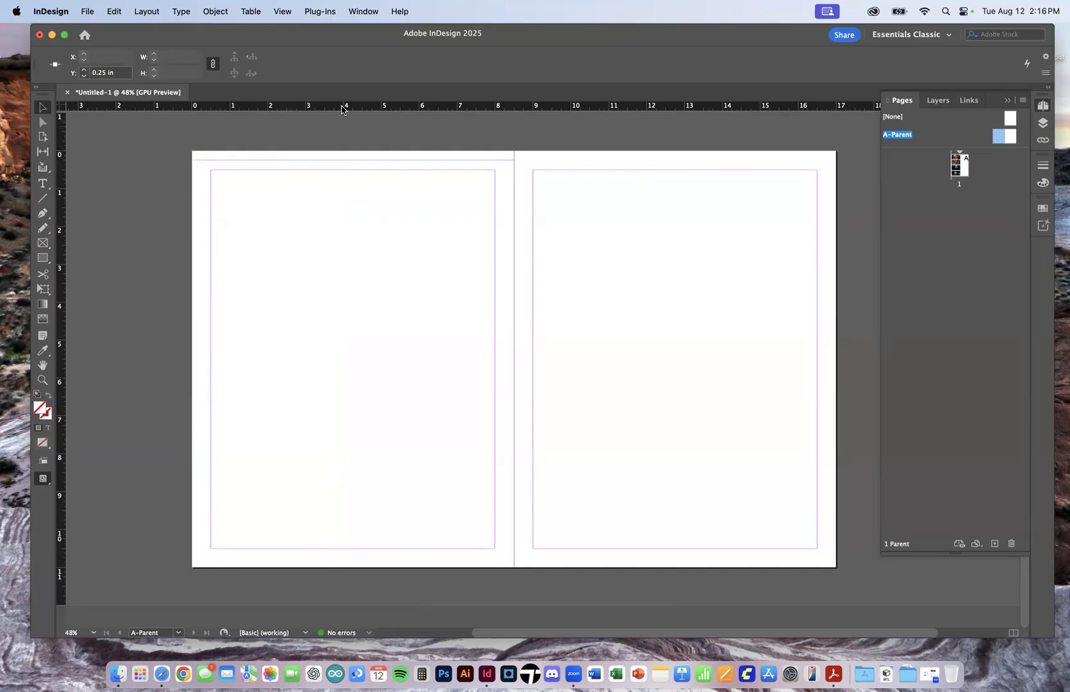
# Add a pair of horizontal guides to the first parent page at Y 3.75 in and Y 4 in
pyautogui.moveTo(337, 108); pyautogui.dragTo(325, 292)
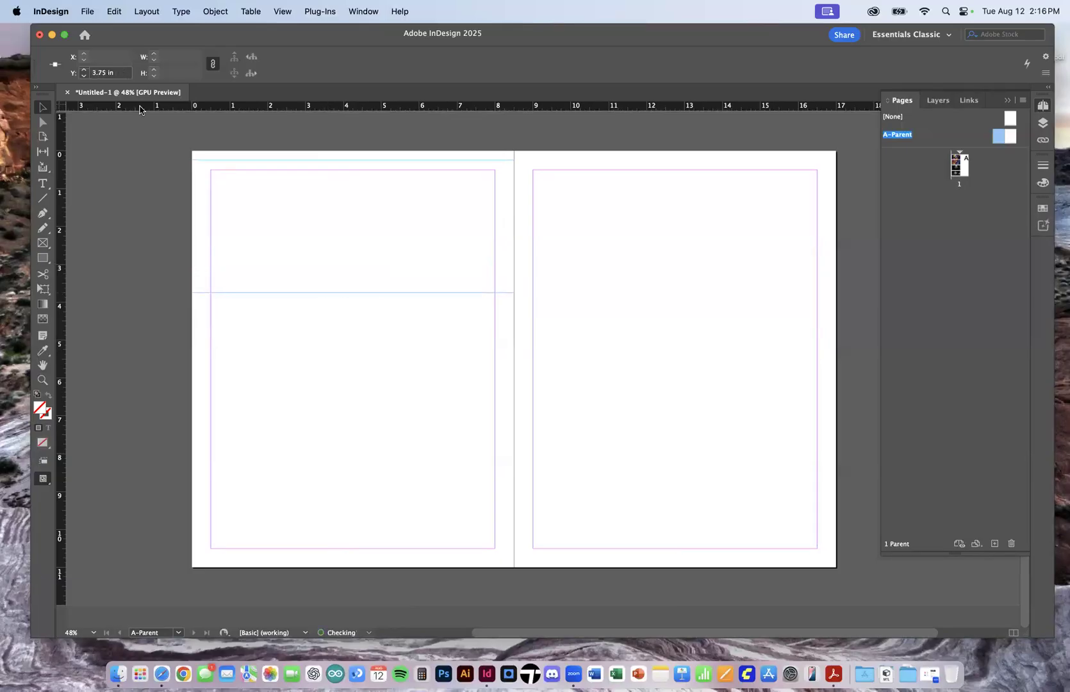
pyautogui.moveTo(338, 106); pyautogui.dragTo(335, 303)
pyautogui.click(103, 73)
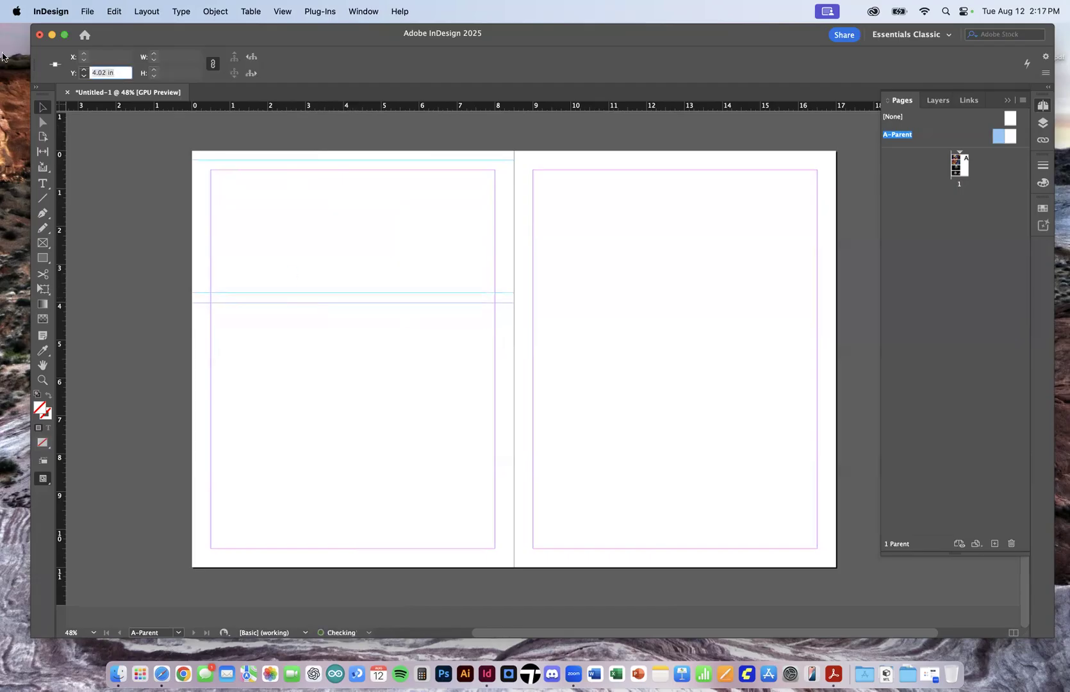
pyautogui.write('4')
pyautogui.press('Return')
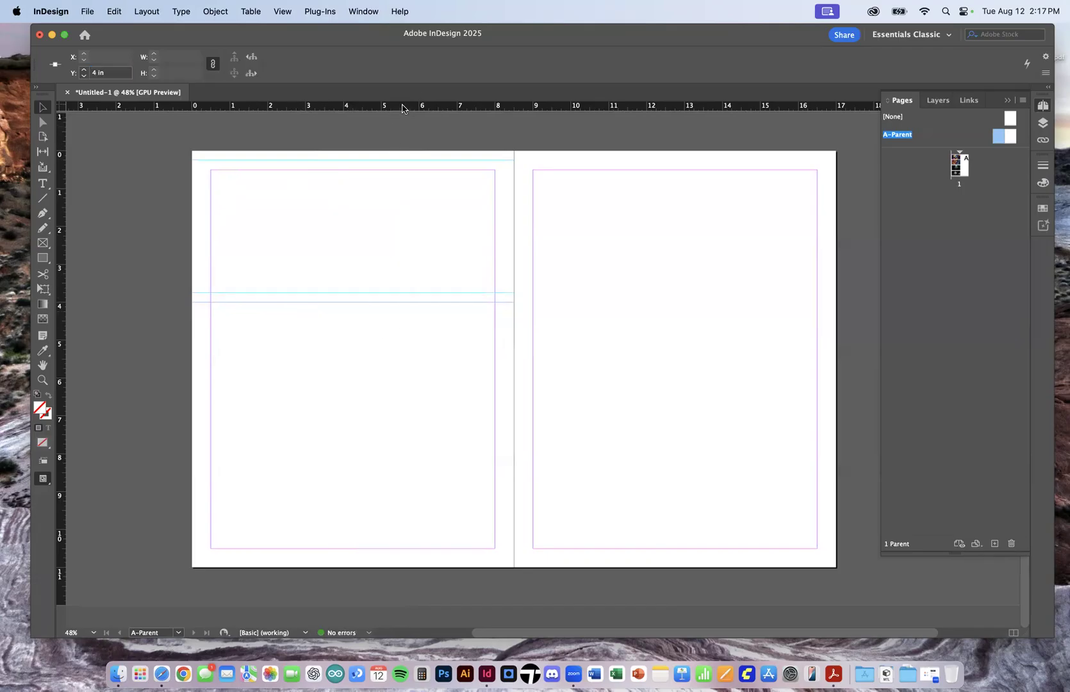
# Add a second pair of horizontal guides to the first parent page at Y 7.5 in and Y 7.75 in
pyautogui.moveTo(401, 108); pyautogui.dragTo(376, 436)
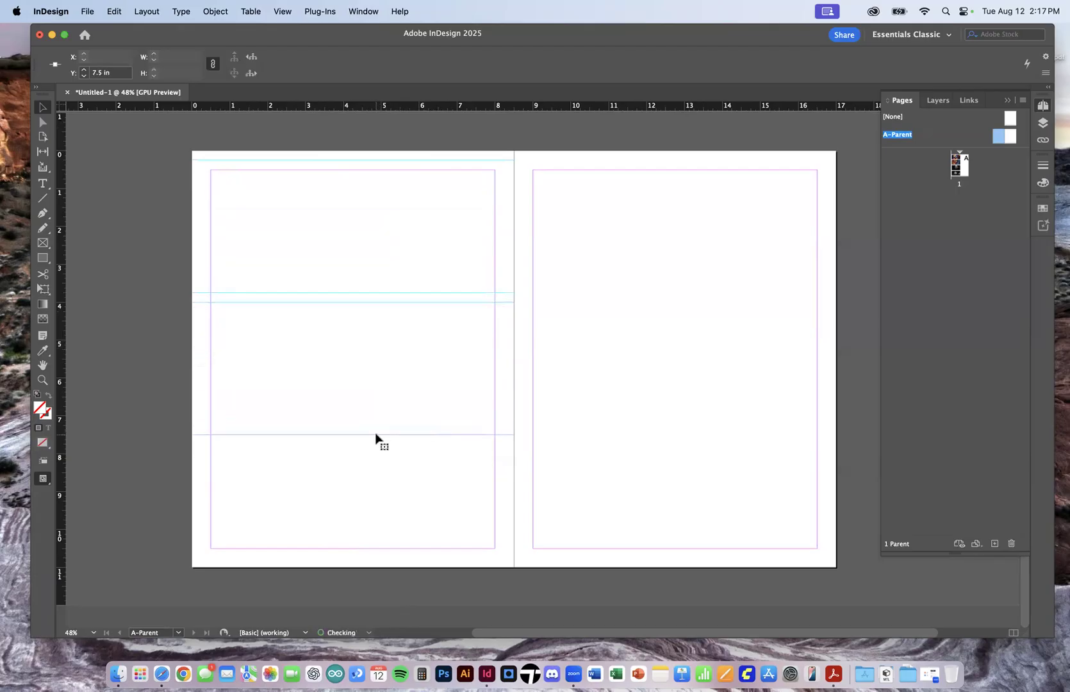
pyautogui.moveTo(416, 106); pyautogui.dragTo(419, 444)
pyautogui.tripleClick(108, 73)
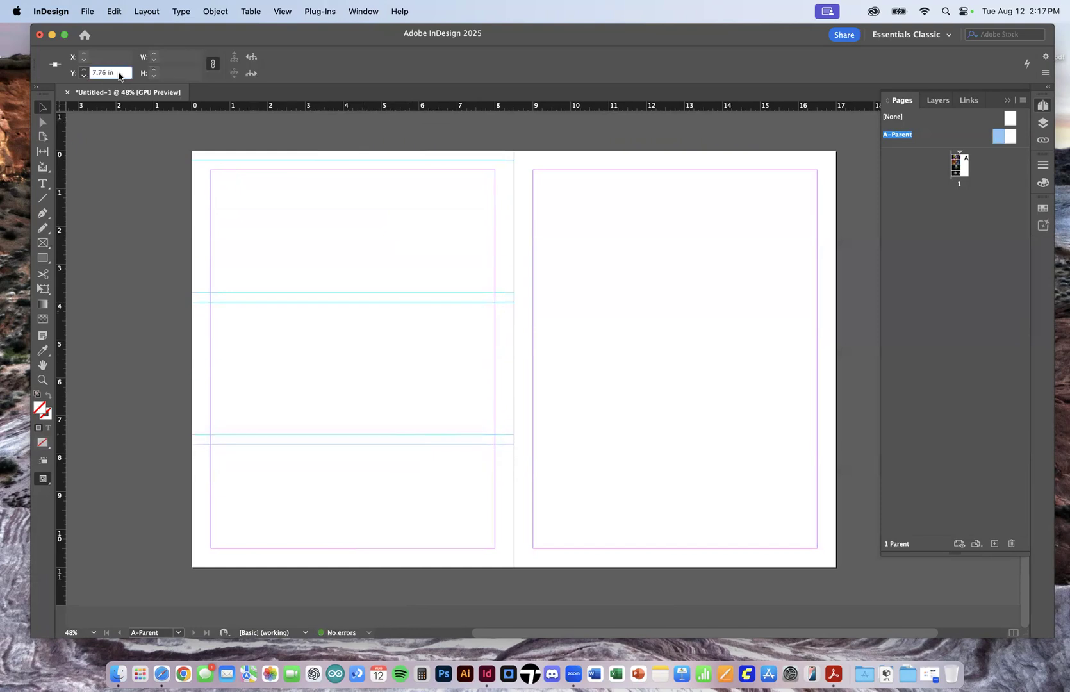
pyautogui.write('7.75')
pyautogui.press('Return')
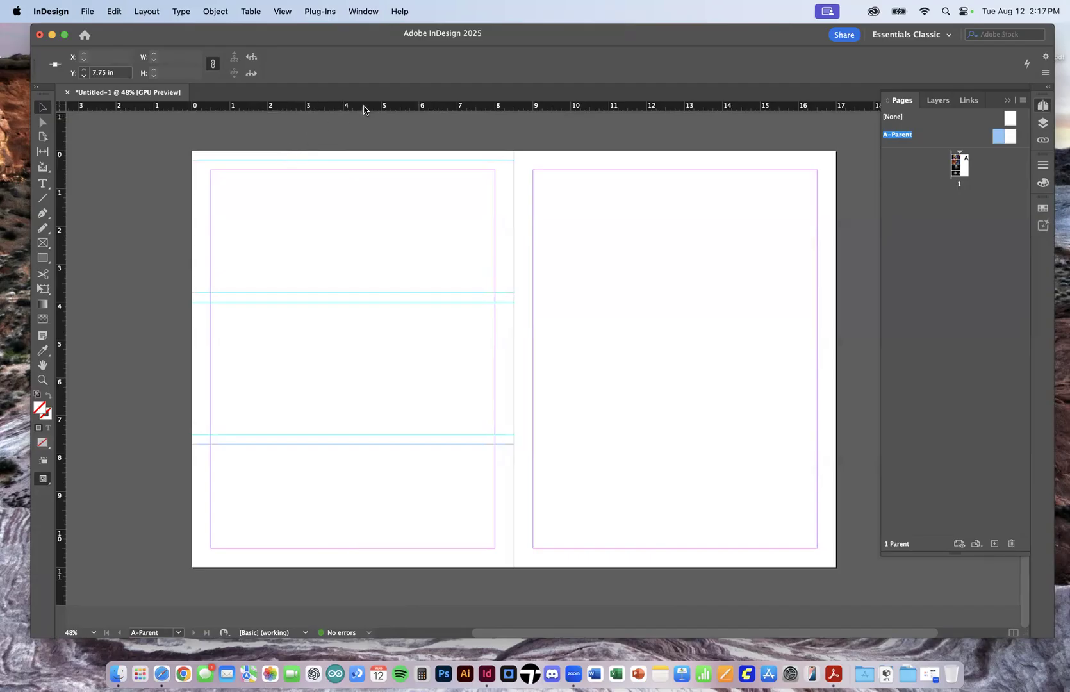
# Add a horizontal guide below the lower margin of the first parent page and set its Y position to 10.75 in
pyautogui.moveTo(366, 108); pyautogui.dragTo(372, 444)
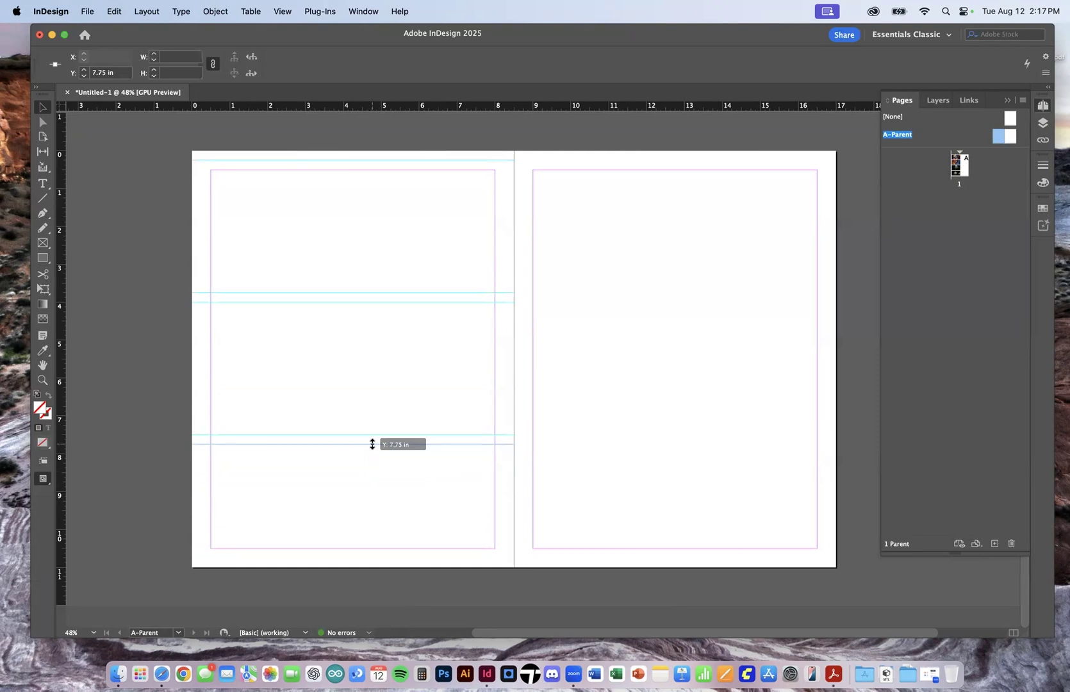
pyautogui.moveTo(372, 443); pyautogui.dragTo(362, 556)
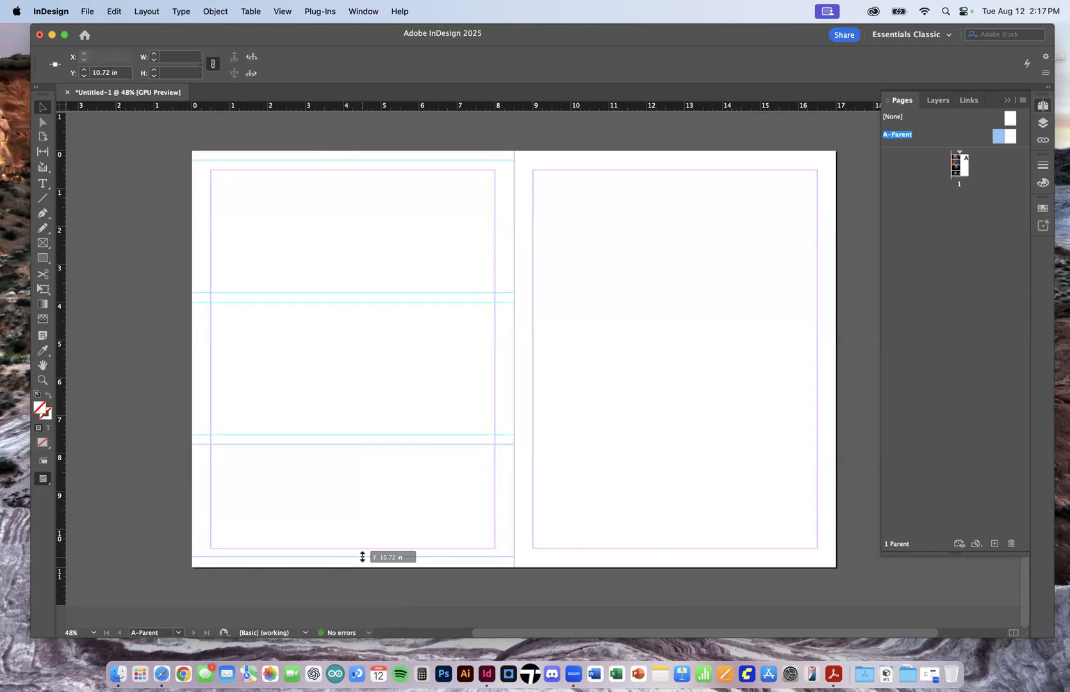
pyautogui.moveTo(361, 557); pyautogui.dragTo(362, 556)
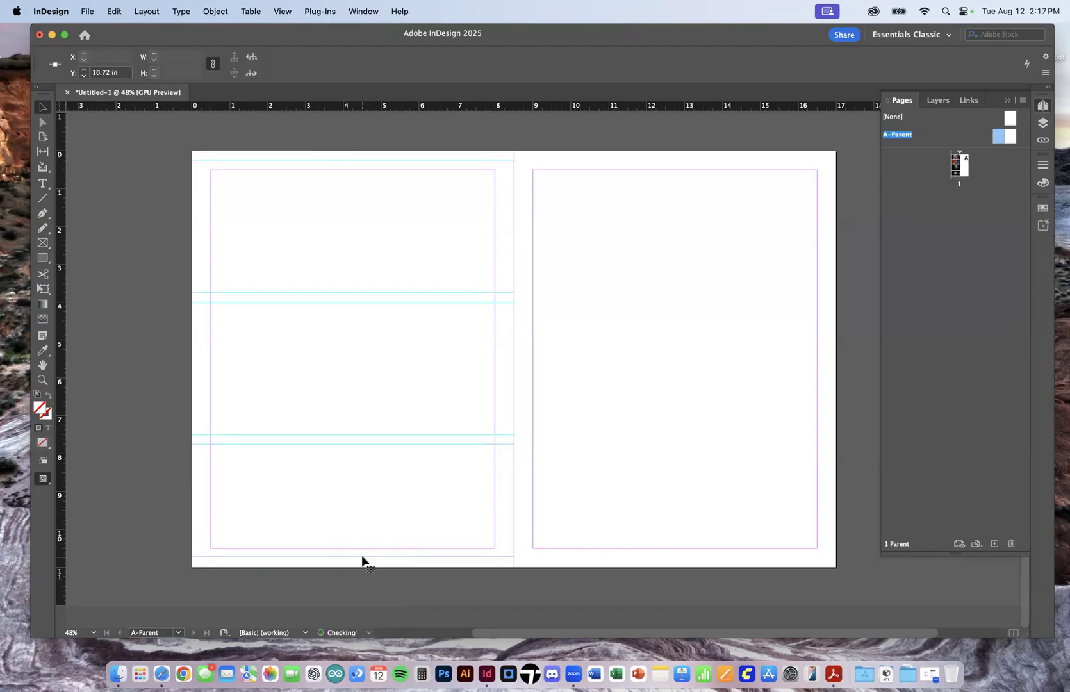
pyautogui.click(104, 73)
pyautogui.press('BackSpace')
pyautogui.press('BackSpace')
pyautogui.press('BackSpace')
pyautogui.press('BackSpace')
pyautogui.write('5')
pyautogui.press('Return')
# Try moving the 7.5 in and 7.75 in guides up to Y 6.75 in and about Y 6.98 in
pyautogui.click(231, 444)
pyautogui.moveTo(241, 441); pyautogui.dragTo(251, 415)
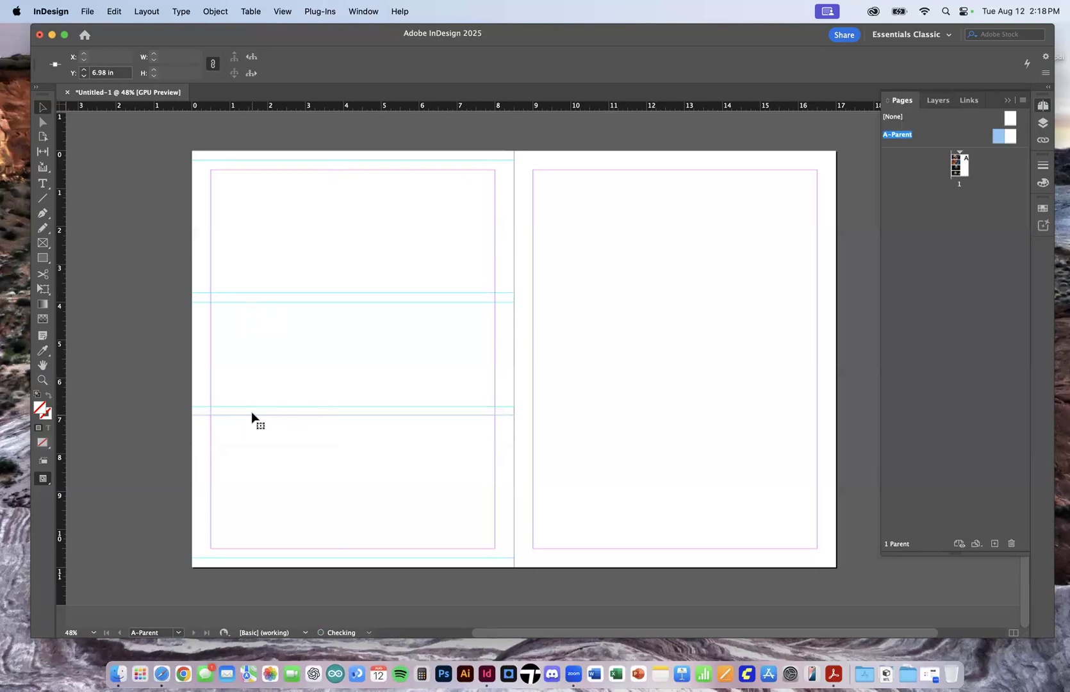
pyautogui.click(253, 402)
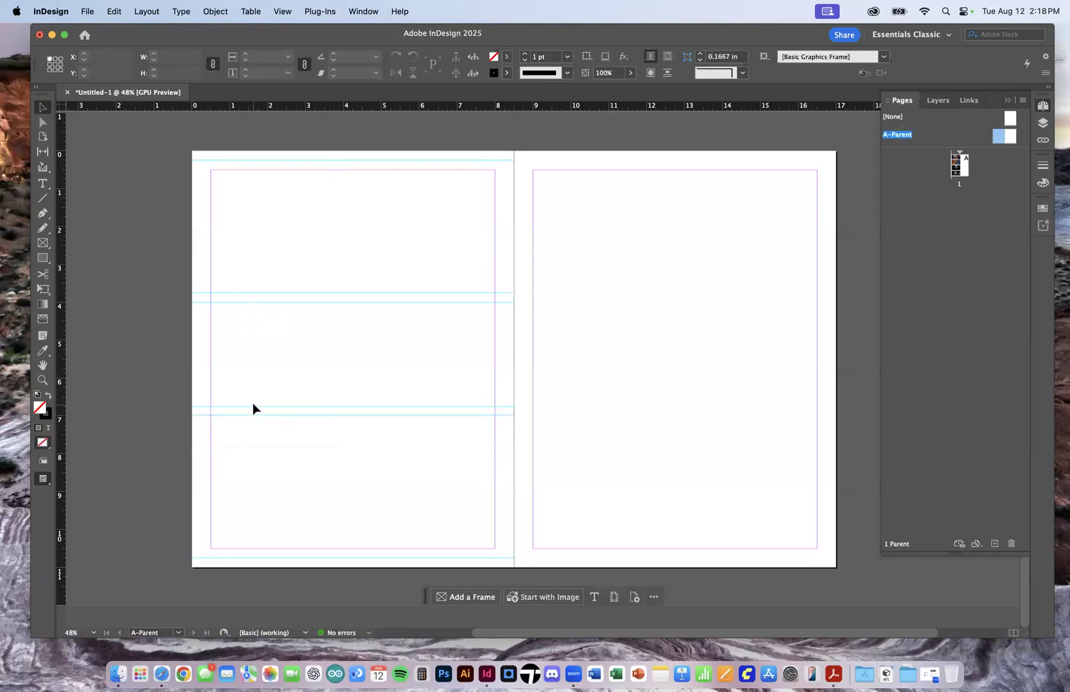
pyautogui.click(251, 406)
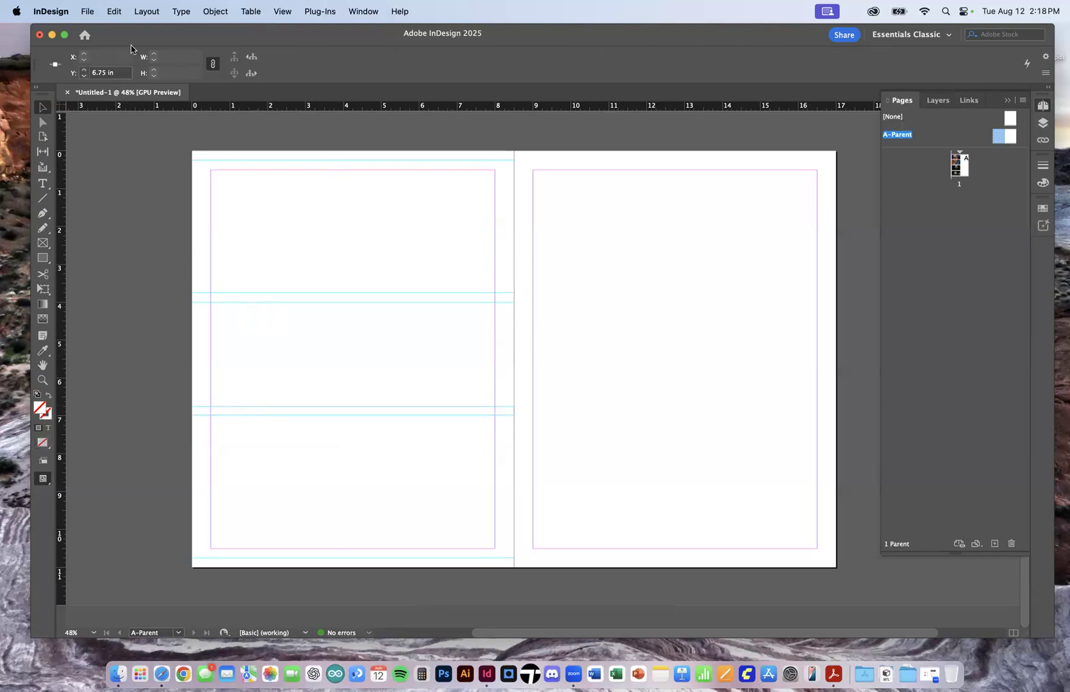
pyautogui.click(266, 414)
pyautogui.moveTo(122, 73); pyautogui.dragTo(40, 56)
pyautogui.click(142, 302)
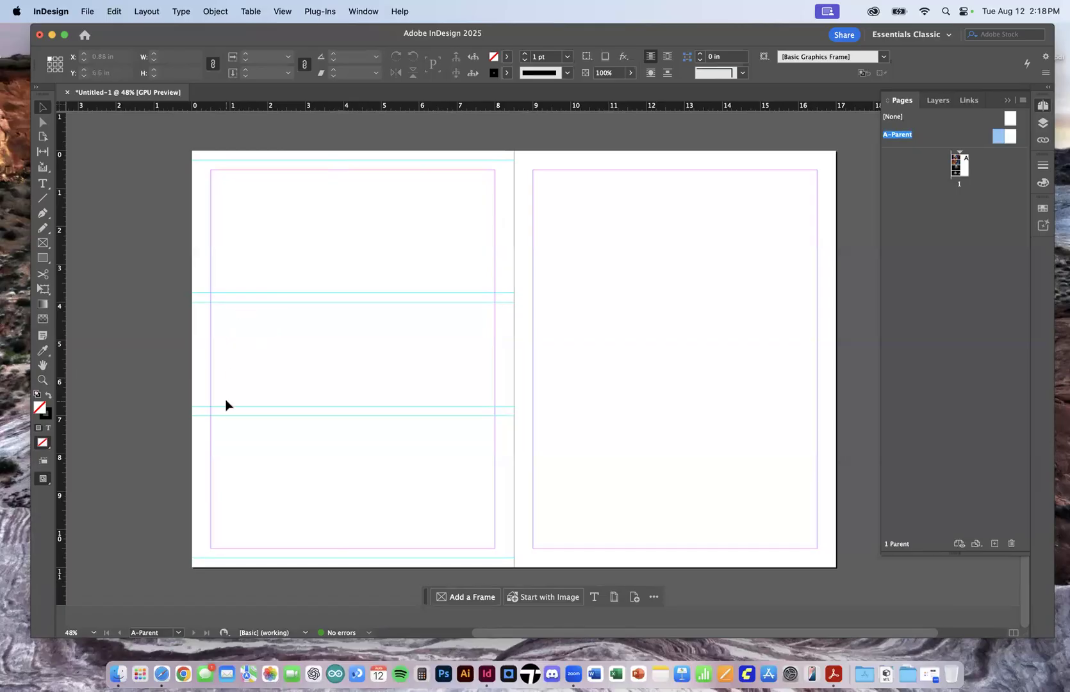
# Reposition the second pair of horizontal guides, moving the upper one to about Y 7 in and the lower one to Y 7.25 in
pyautogui.moveTo(241, 416); pyautogui.dragTo(241, 441)
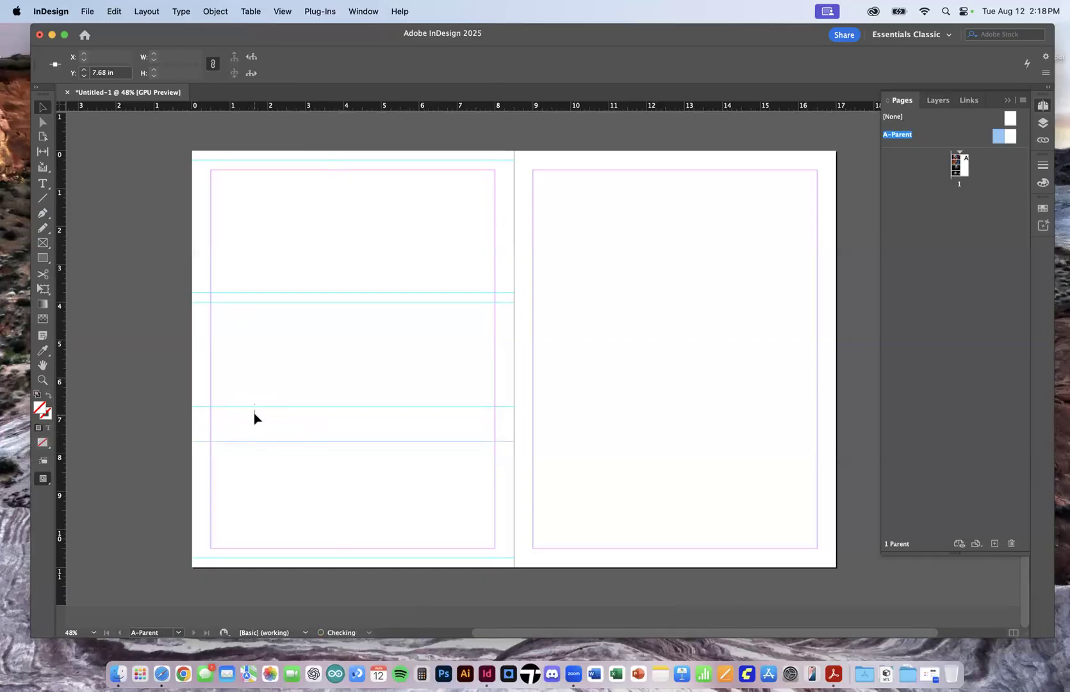
pyautogui.moveTo(254, 412)
pyautogui.mouseDown()
pyautogui.moveTo(267, 434)
pyautogui.moveTo(267, 424)
pyautogui.mouseUp()
pyautogui.click(119, 75)
pyautogui.press('super+a')
pyautogui.write('7.25')
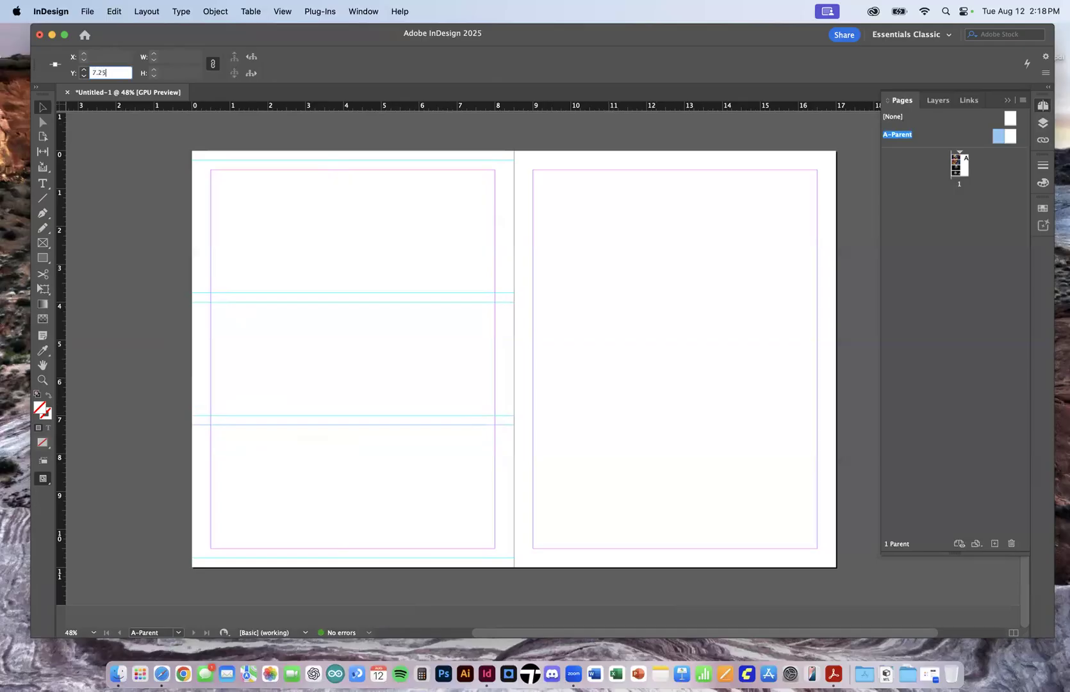
pyautogui.press('Return')
pyautogui.click(129, 293)
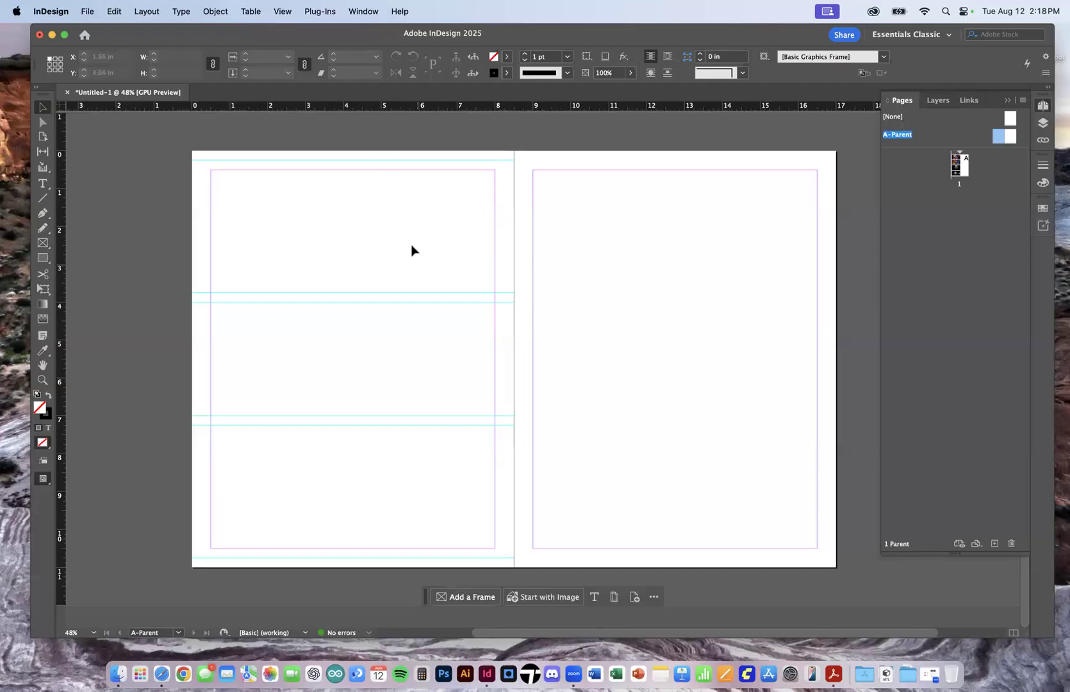
# Add horizontal guides to the second parent page at Y 0.25 in and Y 3.75 in
pyautogui.moveTo(368, 106); pyautogui.dragTo(365, 207)
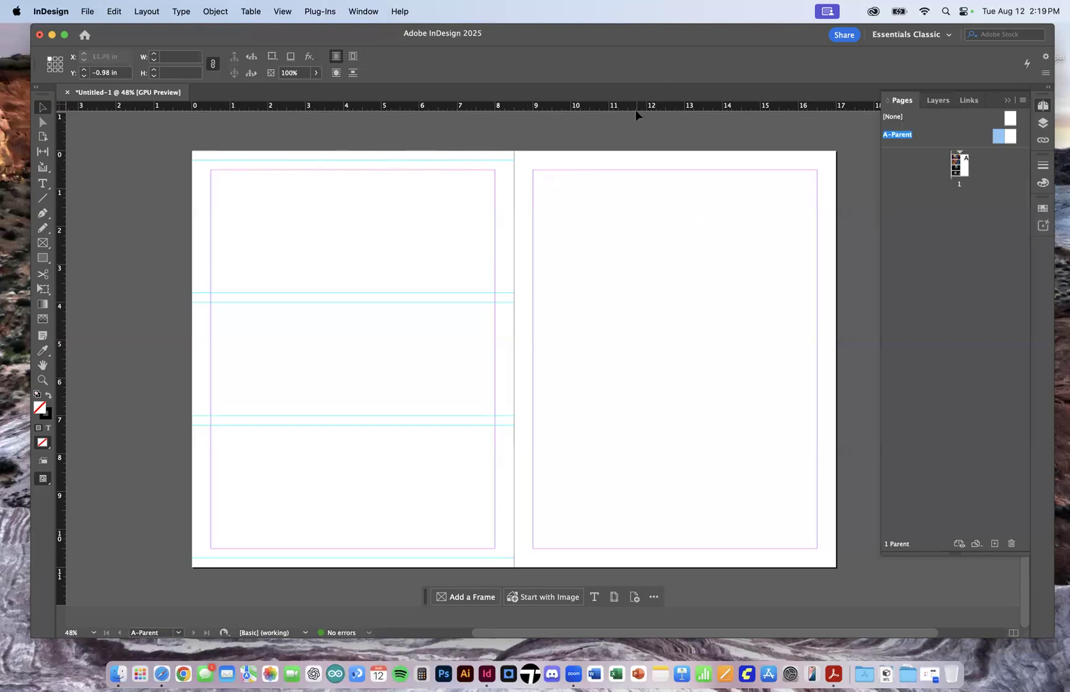
pyautogui.moveTo(635, 107); pyautogui.dragTo(623, 160)
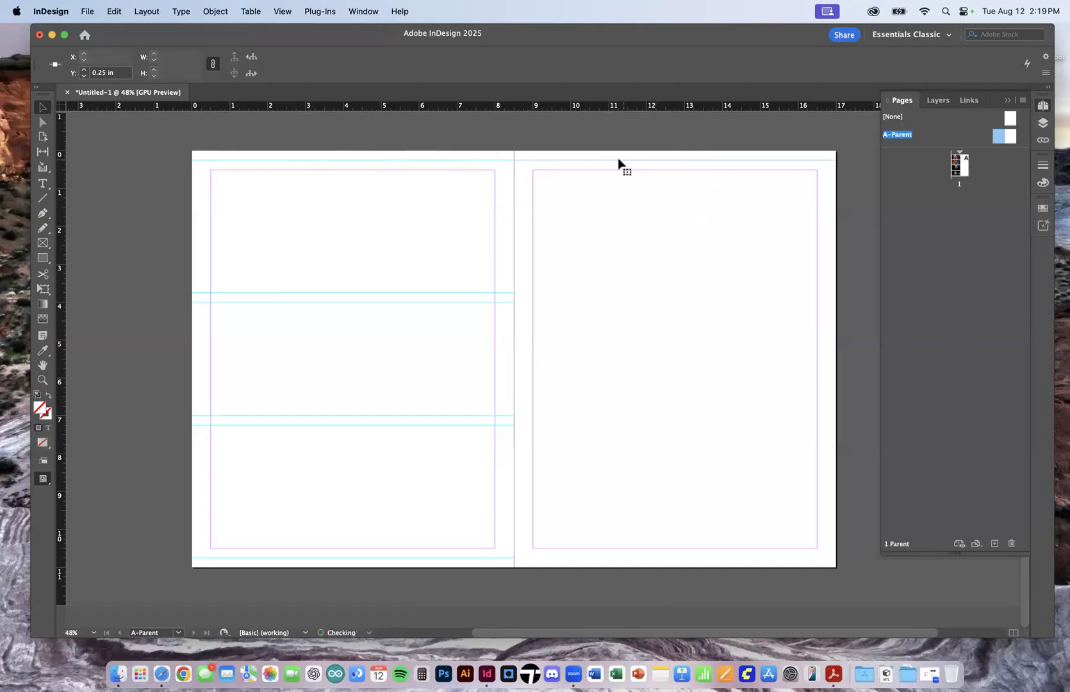
pyautogui.moveTo(620, 107); pyautogui.dragTo(626, 291)
pyautogui.doubleClick(103, 73)
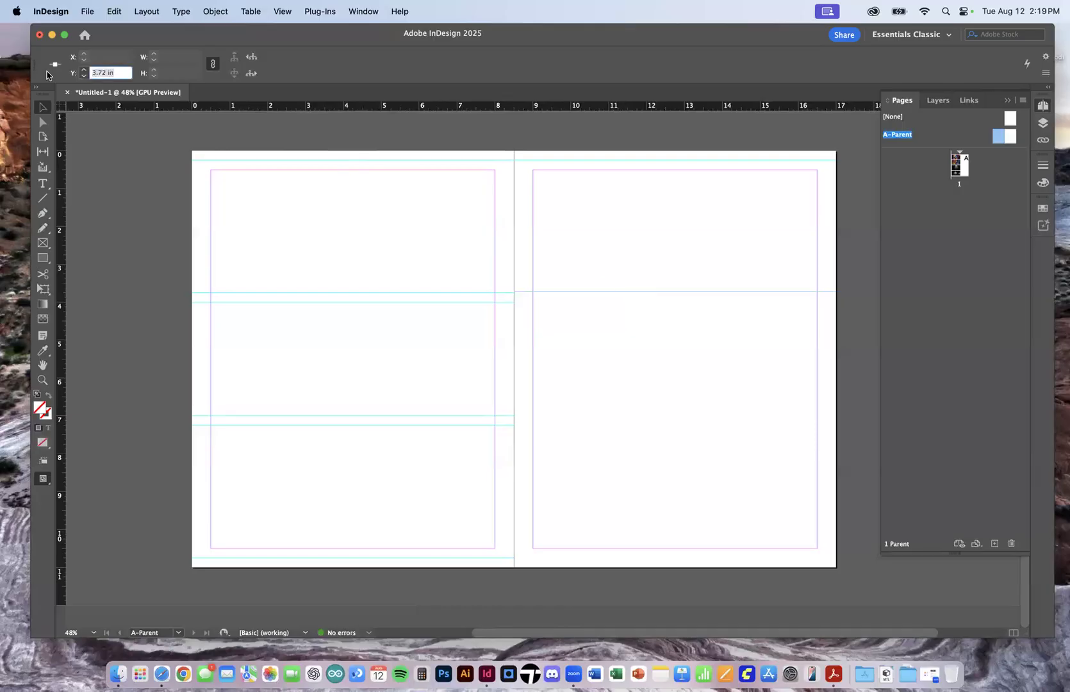
pyautogui.write('3.75')
pyautogui.press('Return')
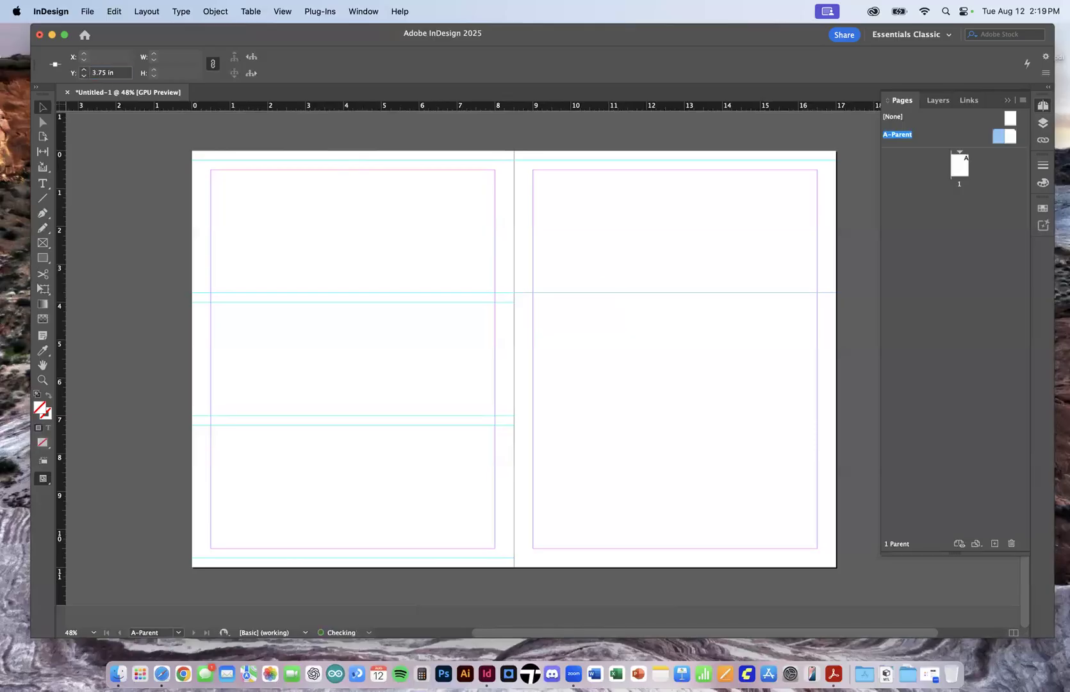
# Add two more horizontal guides to the second parent page, at Y 4 in and about Y 7 in
pyautogui.moveTo(640, 105); pyautogui.dragTo(630, 302)
pyautogui.doubleClick(104, 72)
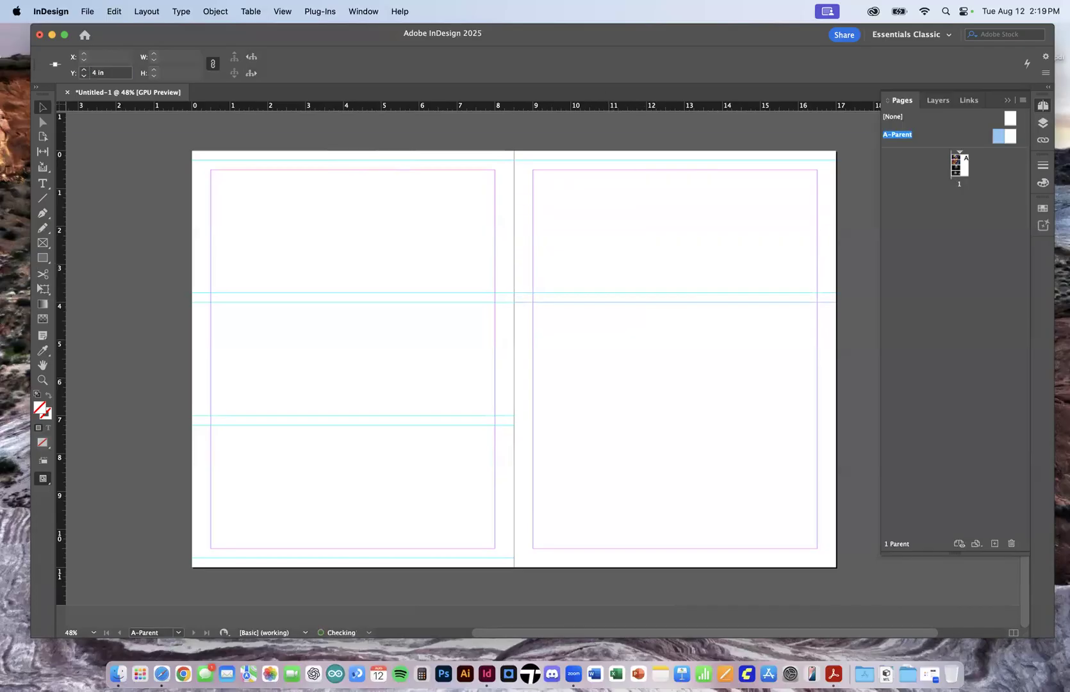
pyautogui.moveTo(640, 107); pyautogui.dragTo(639, 416)
# Move the first parent page's second pair of horizontal guides down to Y 7.5 in and Y 7.75 in
pyautogui.moveTo(453, 416); pyautogui.dragTo(449, 434)
pyautogui.moveTo(344, 422); pyautogui.dragTo(343, 444)
pyautogui.click(351, 428)
pyautogui.click(112, 72)
pyautogui.write('7.75')
pyautogui.press('Return')
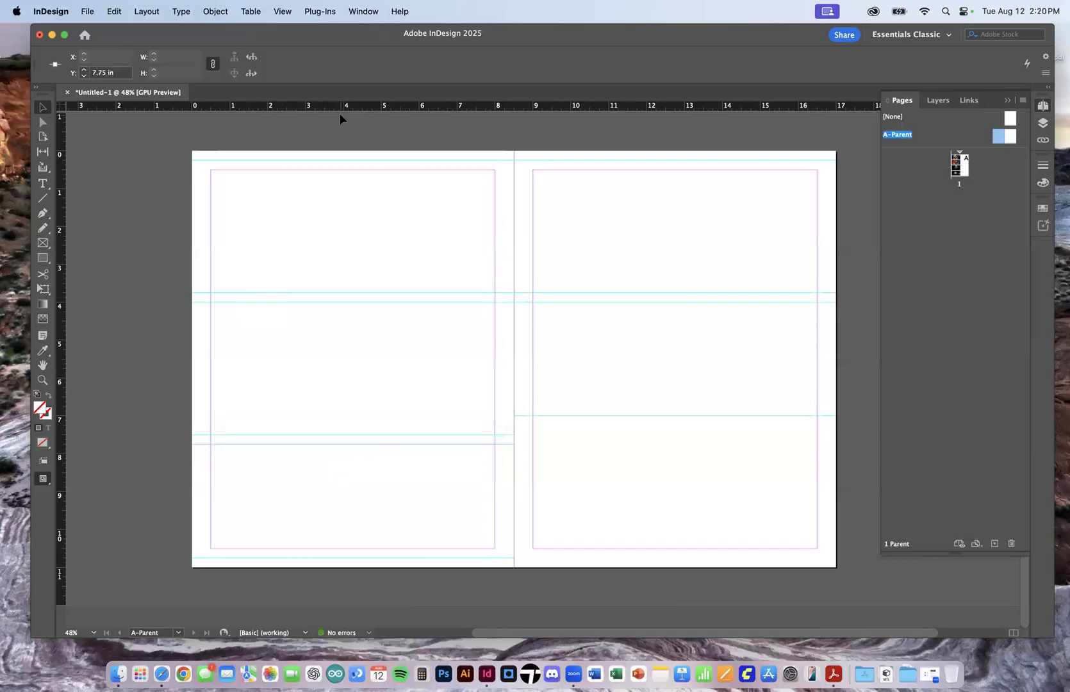
pyautogui.click(320, 381)
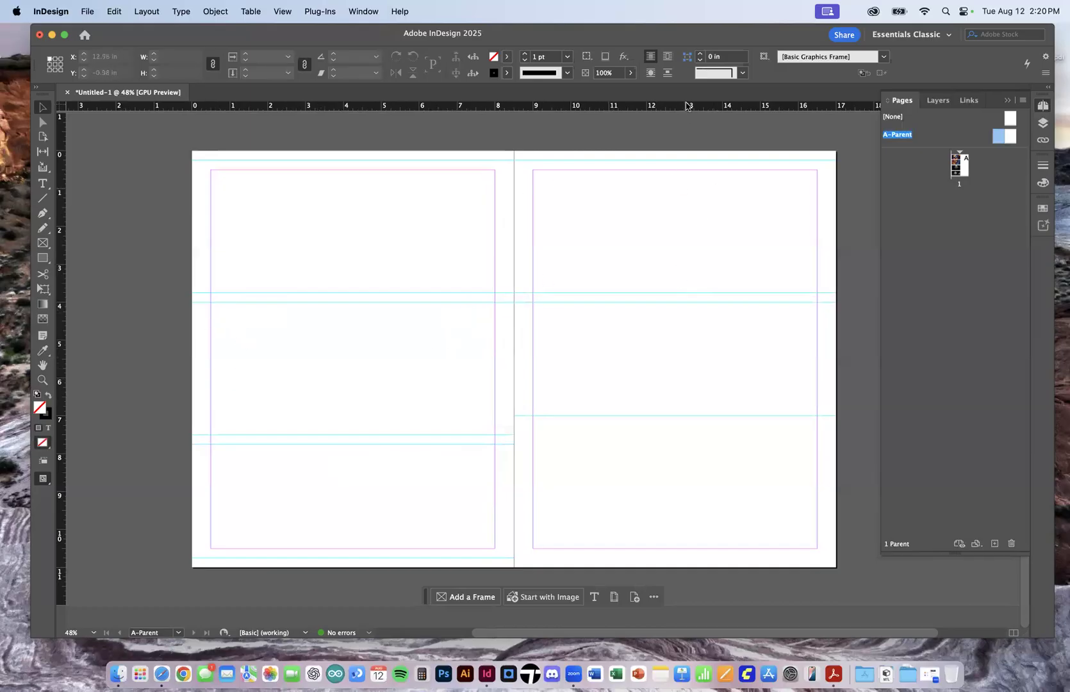
# Complete the second parent page's guides at Y 7.5 in, Y 7.75 in and Y 10.75 in, level with those on the first page
pyautogui.moveTo(695, 106); pyautogui.dragTo(657, 444)
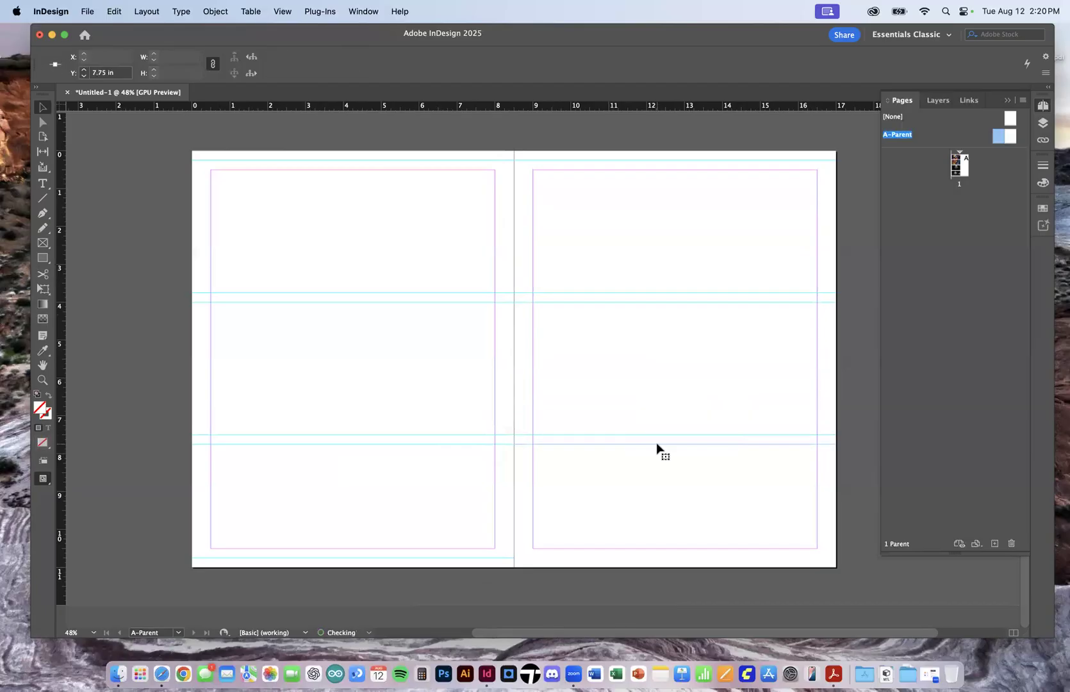
pyautogui.moveTo(665, 106); pyautogui.dragTo(654, 559)
pyautogui.click(646, 443)
pyautogui.click(643, 443)
# Set the topmost horizontal guide on the first parent page to Y 0.125 in
pyautogui.click(431, 160)
pyautogui.click(126, 72)
pyautogui.press('super+a')
pyautogui.write('.')
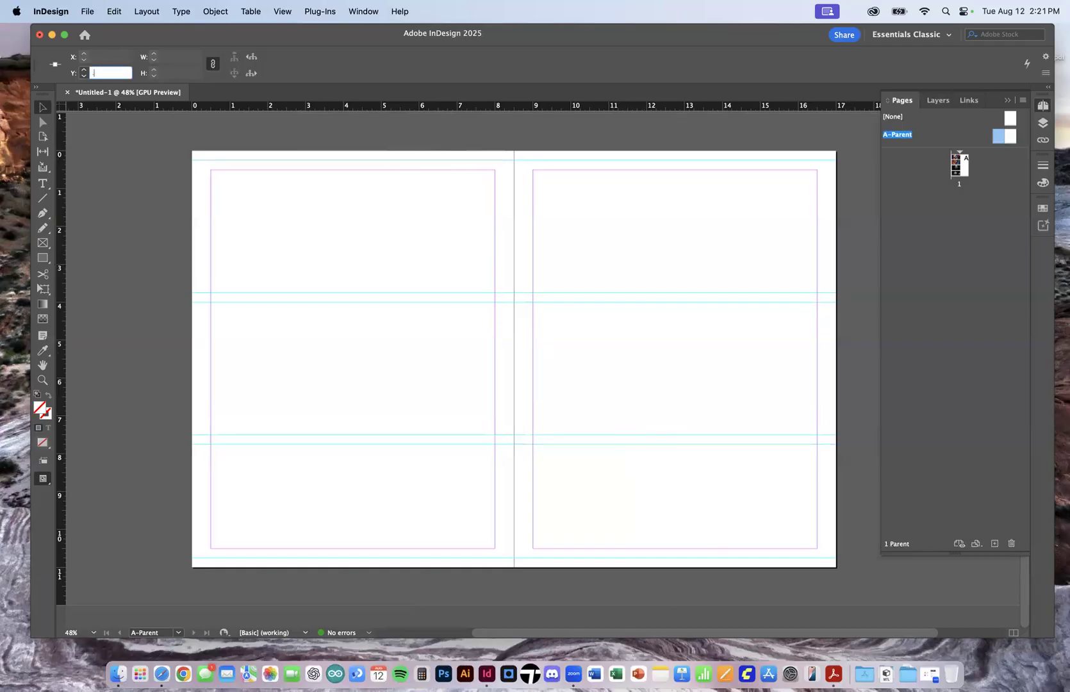
pyautogui.write('125')
pyautogui.press('Return')
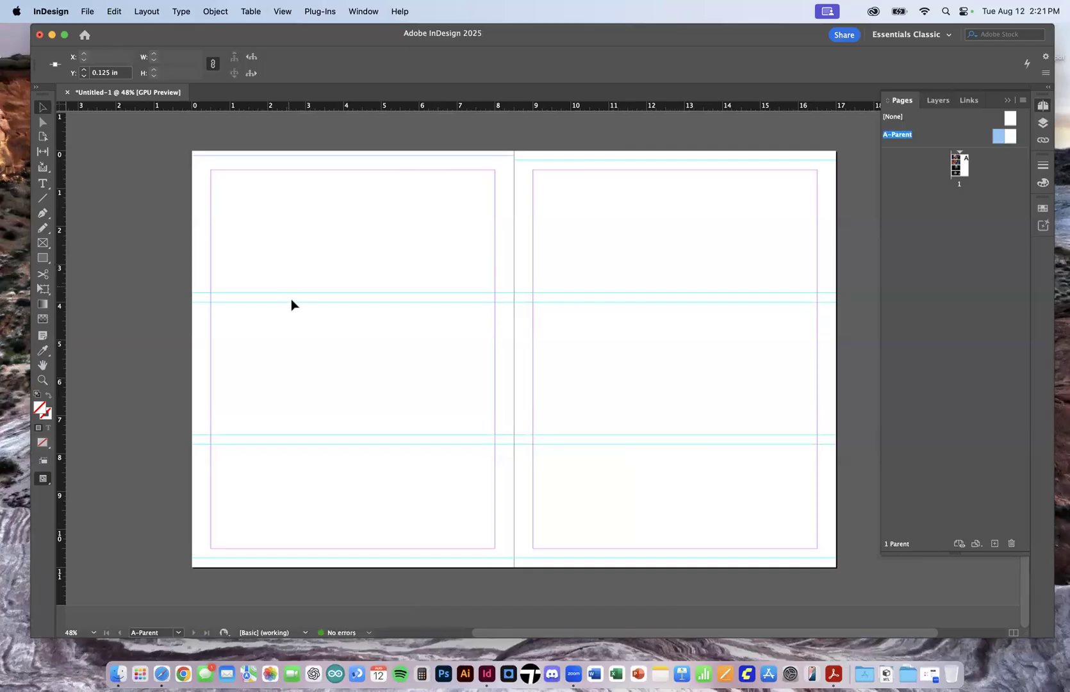
# Set the first parent page's upper pair of horizontal guides to Y 3.625 in and Y 3.75 in
pyautogui.click(295, 294)
pyautogui.click(113, 72)
pyautogui.write('3.625')
pyautogui.press('Return')
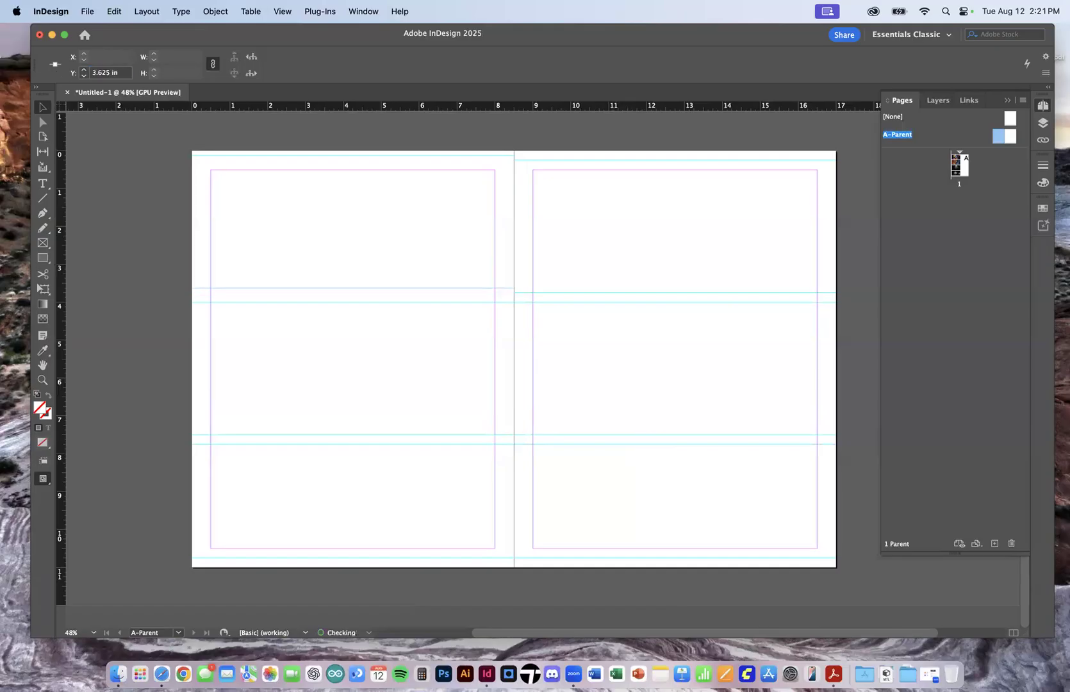
pyautogui.click(237, 302)
pyautogui.click(110, 72)
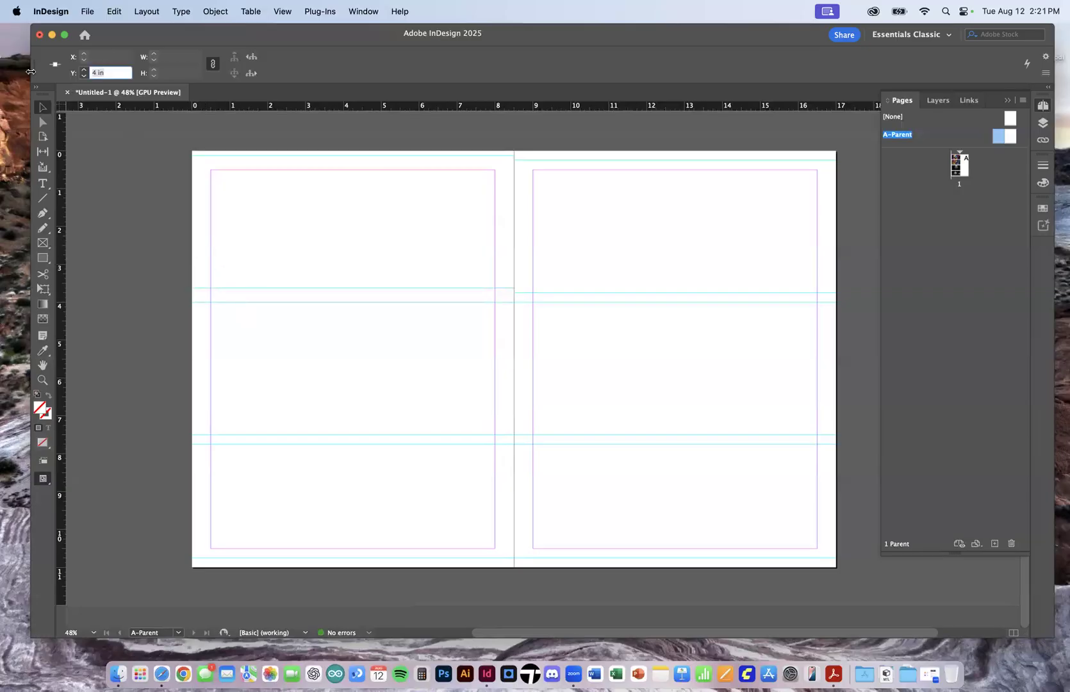
pyautogui.write('3.75')
pyautogui.press('Return')
pyautogui.click(157, 299)
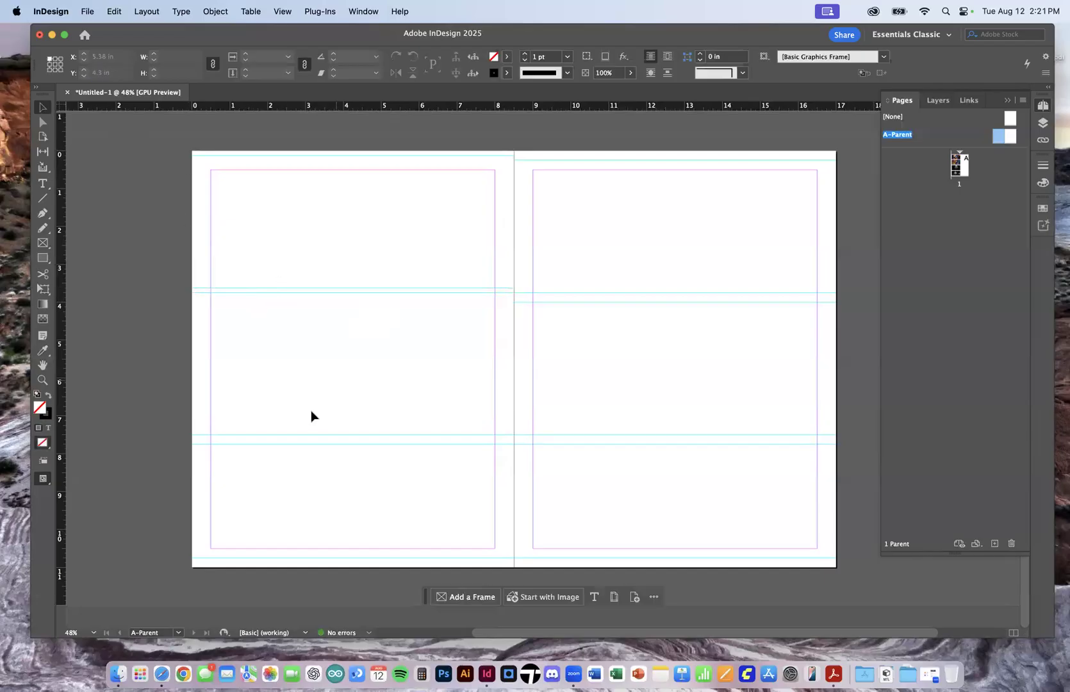
pyautogui.click(298, 292)
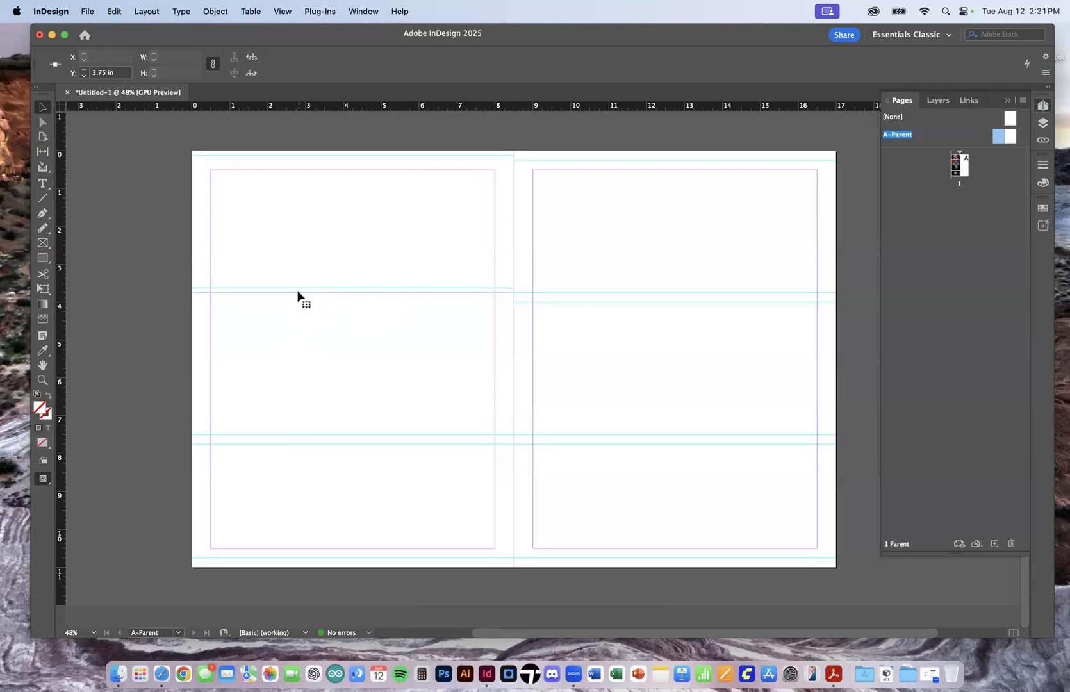
# Set the upper guide of the first parent page's second pair to Y 7.25 in
pyautogui.click(270, 435)
pyautogui.click(126, 76)
pyautogui.write('7.25')
pyautogui.press('Return')
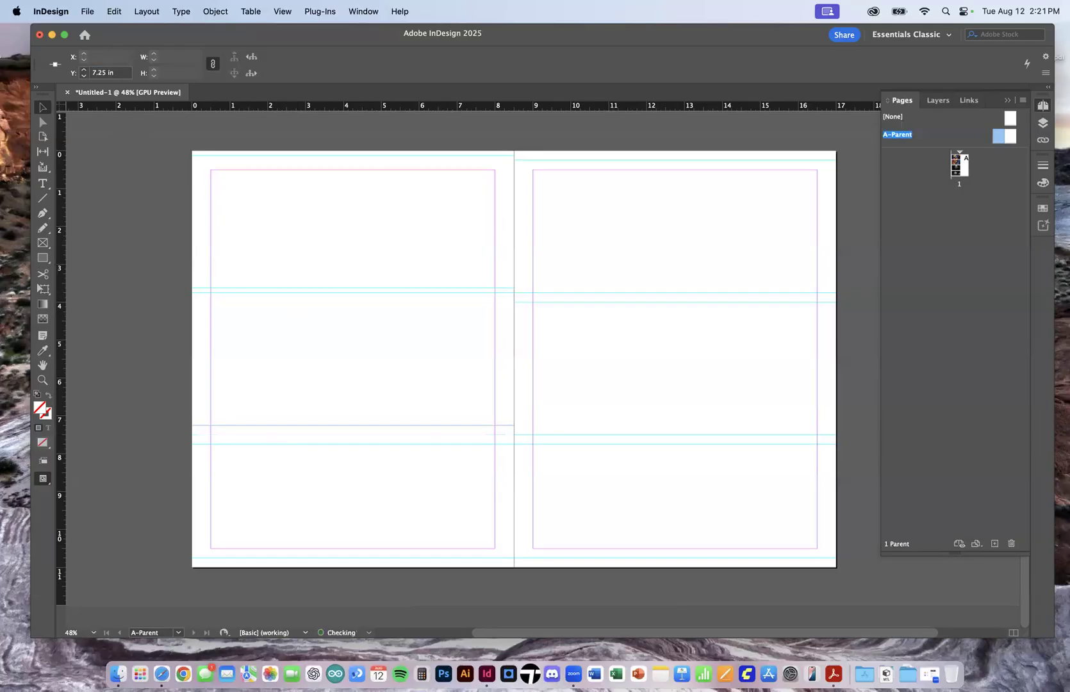
pyautogui.click(314, 353)
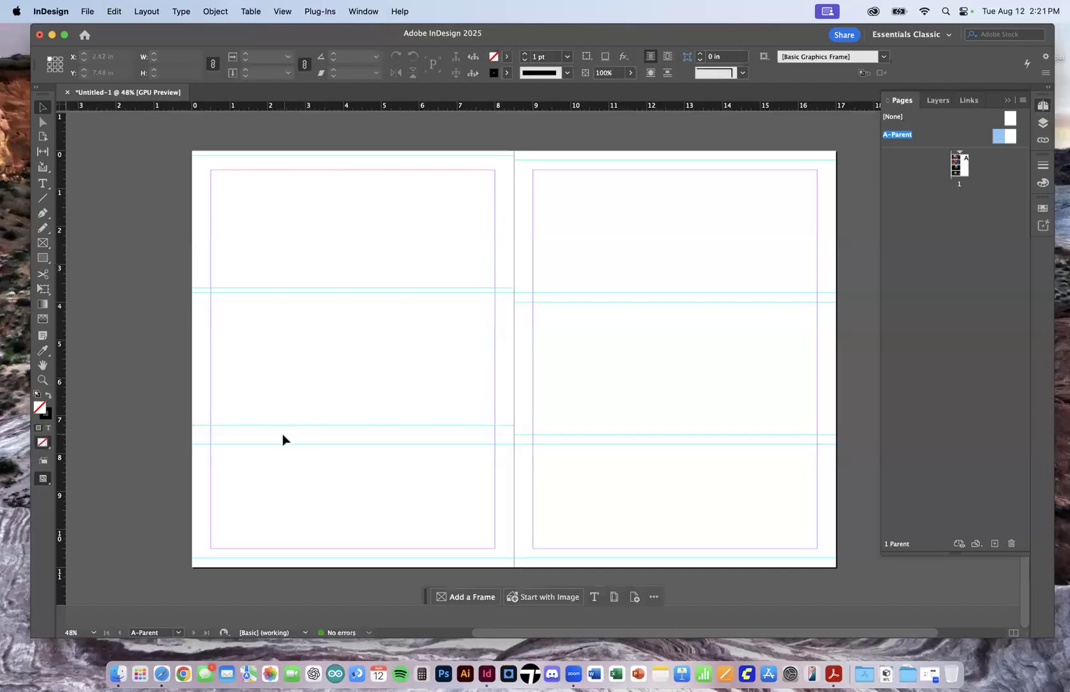
# Set the lower guide of the first parent page's second pair to Y 7.375 in
pyautogui.click(283, 443)
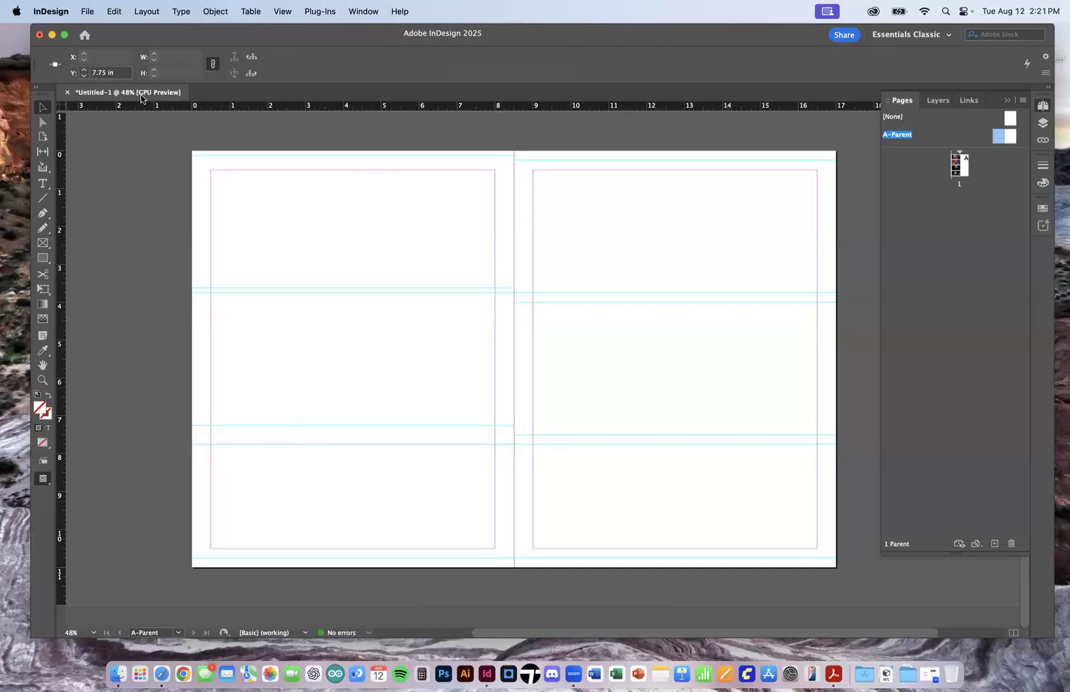
pyautogui.click(125, 73)
pyautogui.write('7')
pyautogui.write('.')
pyautogui.write('325')
pyautogui.press('BackSpace')
pyautogui.press('BackSpace')
pyautogui.write('375')
pyautogui.press('Return')
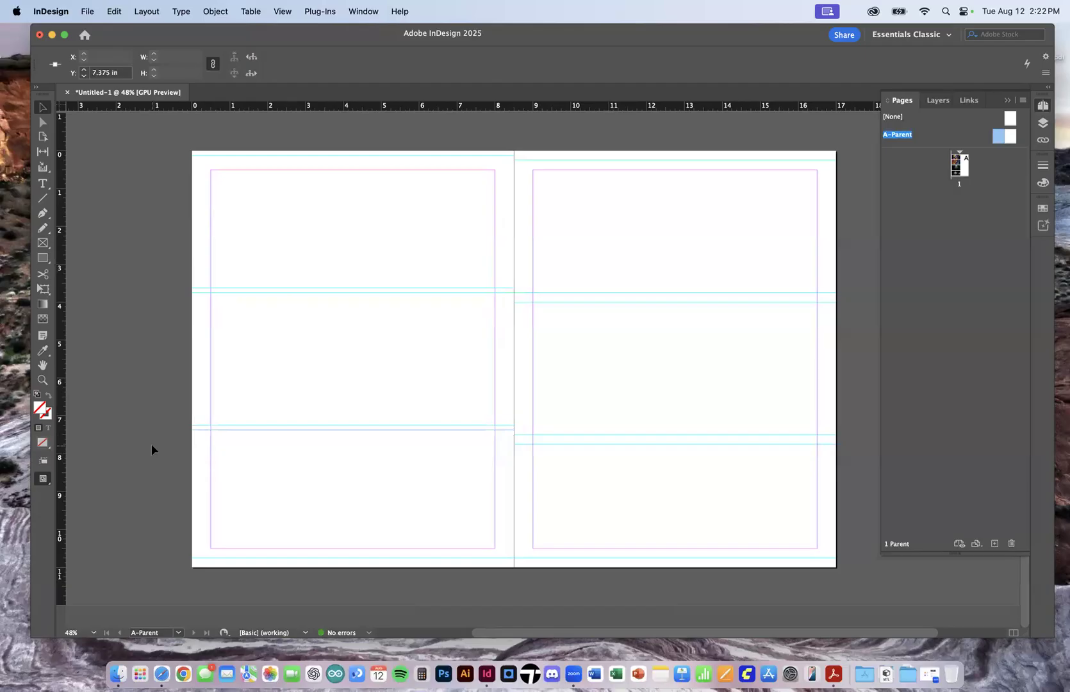
# Set the horizontal guide below the first parent page's lower margin to Y 10.875 in
pyautogui.click(267, 557)
pyautogui.click(106, 74)
pyautogui.write('10.875')
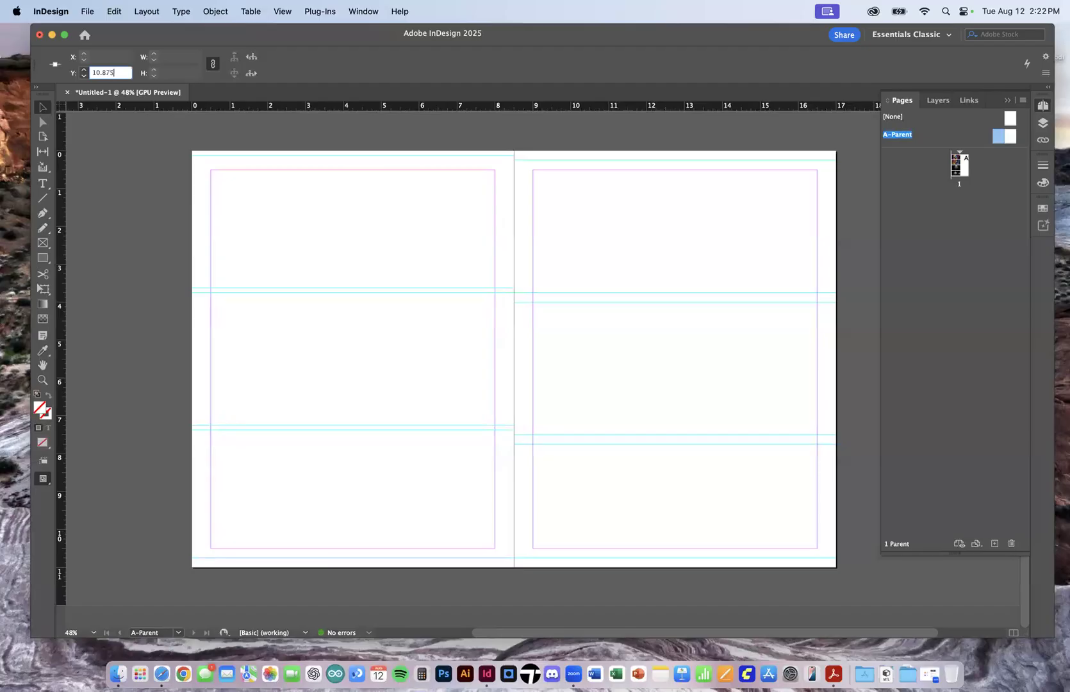
pyautogui.press('Return')
pyautogui.click(134, 340)
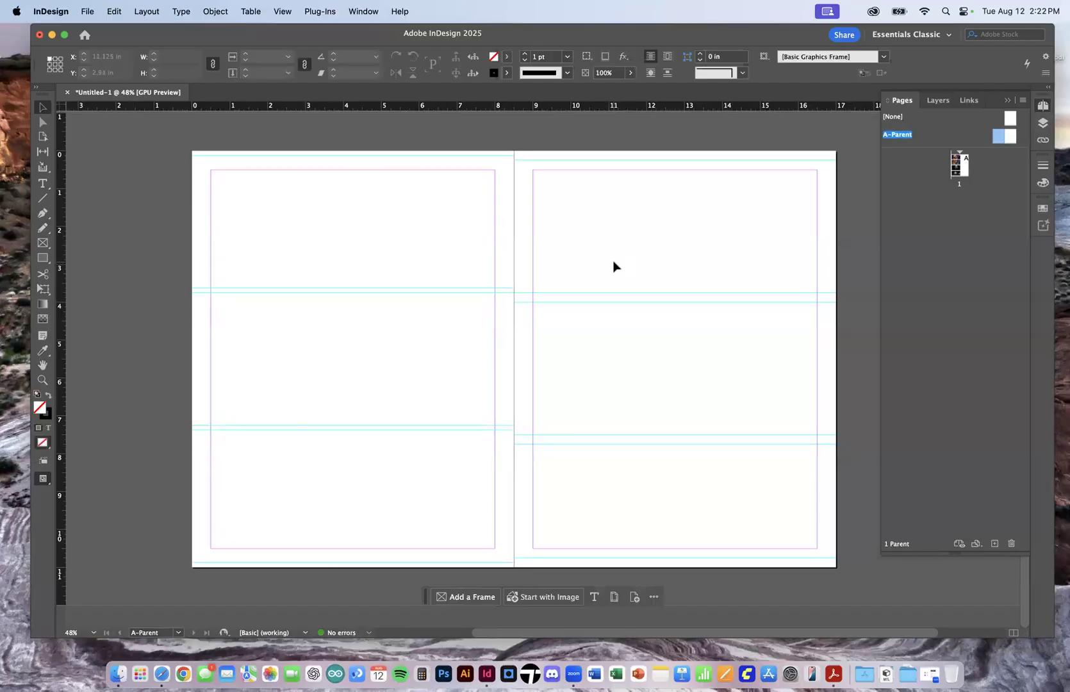
# Set the topmost horizontal guide on the second parent page to Y 0.125 in
pyautogui.click(584, 164)
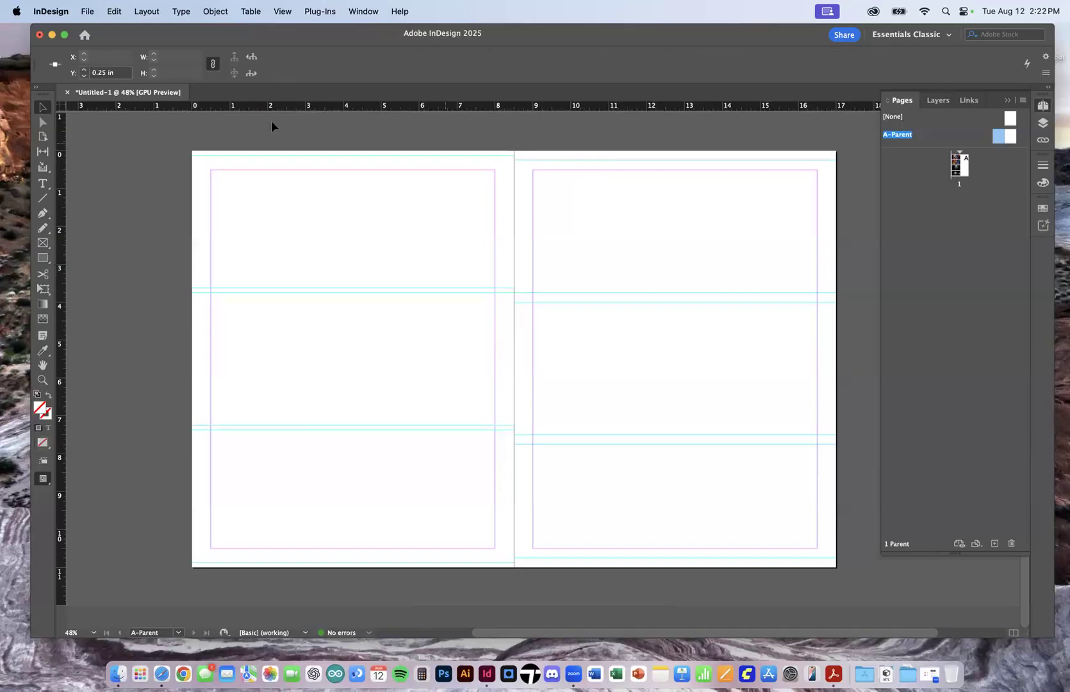
pyautogui.click(120, 74)
pyautogui.write('0.125')
pyautogui.press('Return')
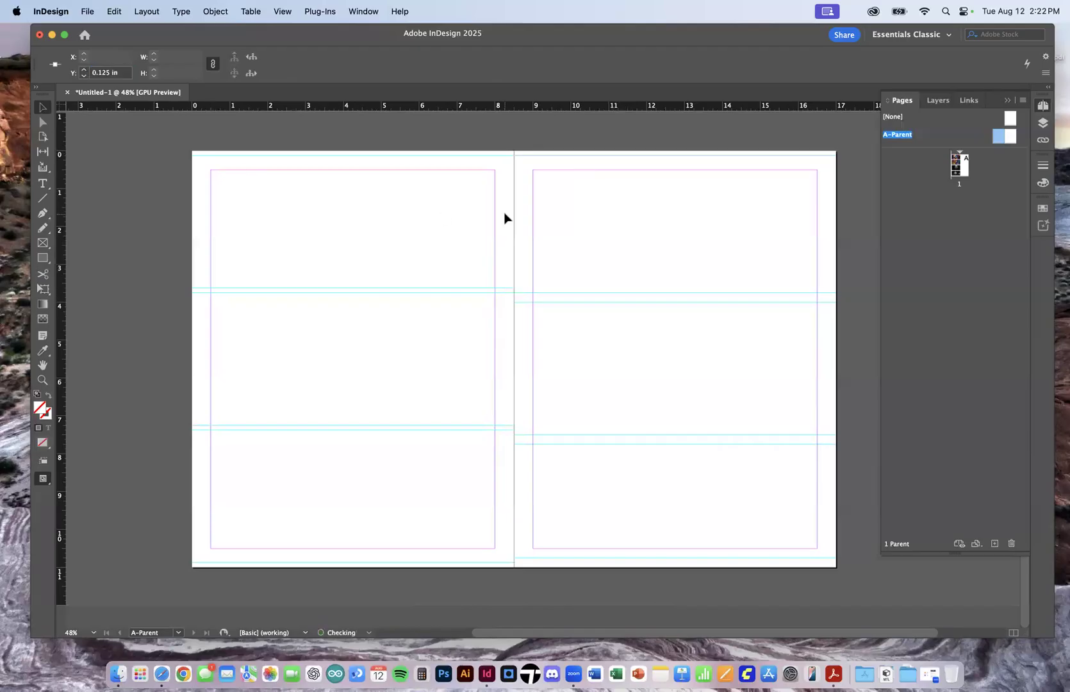
# Set the second parent page's upper pair of horizontal guides to Y 3.625 in and Y 3.75 in
pyautogui.click(460, 288)
pyautogui.click(130, 76)
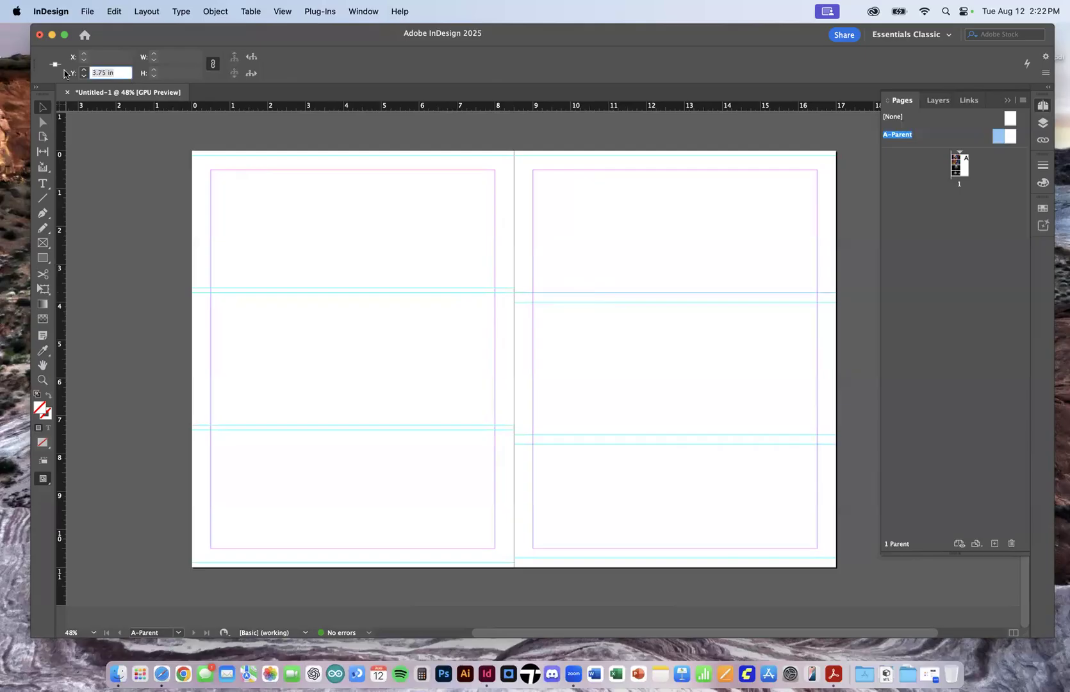
pyautogui.write('3.625')
pyautogui.press('Return')
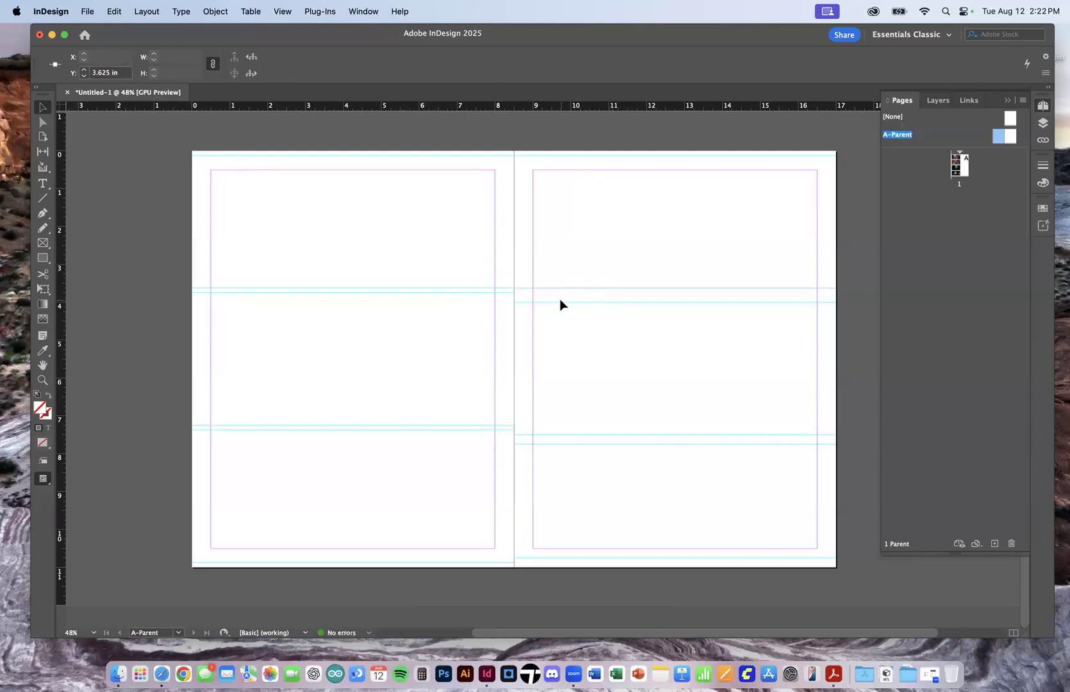
pyautogui.click(559, 299)
pyautogui.click(560, 302)
pyautogui.click(118, 74)
pyautogui.write('3.75')
pyautogui.press('Return')
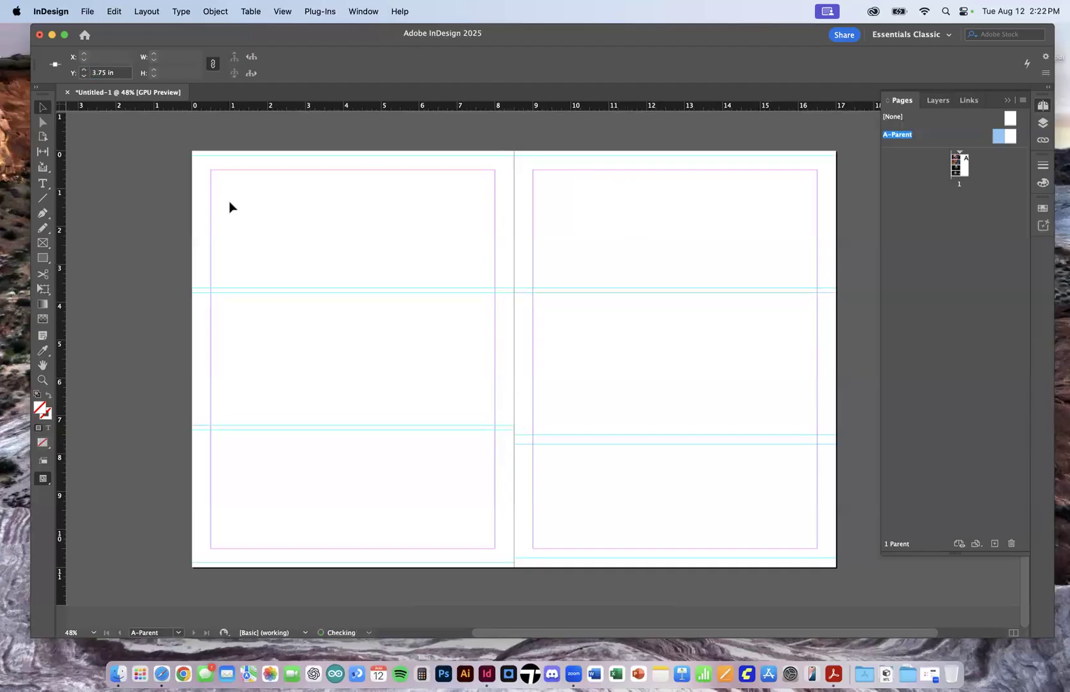
# Set the 7.5 in horizontal guide on the second parent page to Y 7.375 in
pyautogui.click(501, 426)
pyautogui.click(566, 436)
pyautogui.click(587, 431)
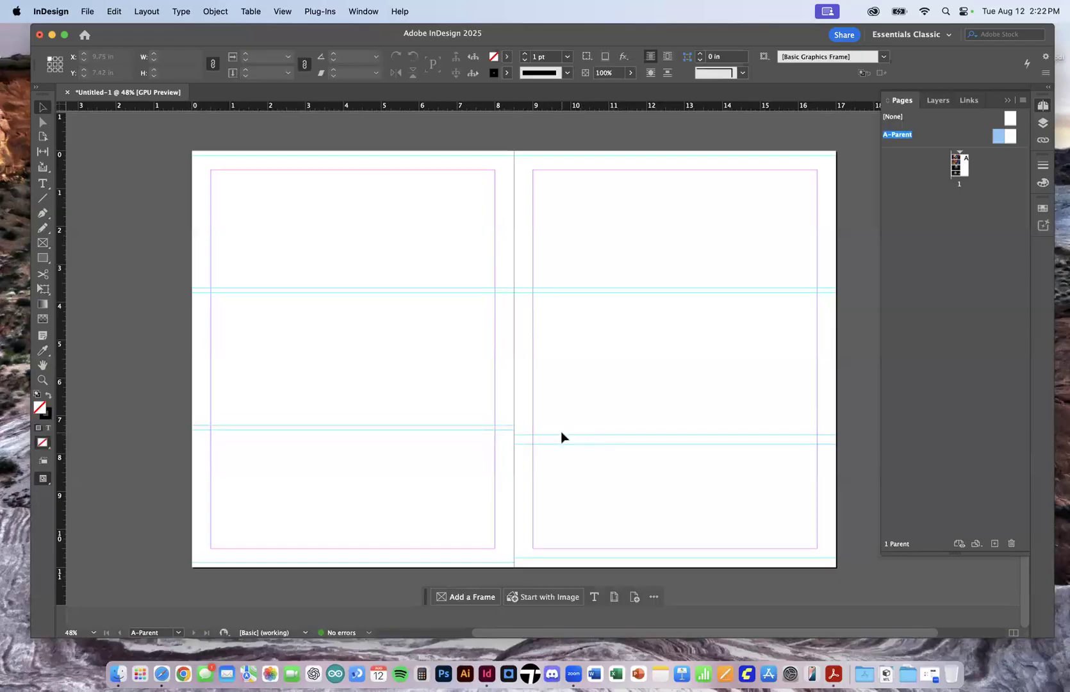
pyautogui.click(563, 442)
pyautogui.click(73, 73)
pyautogui.write('7.')
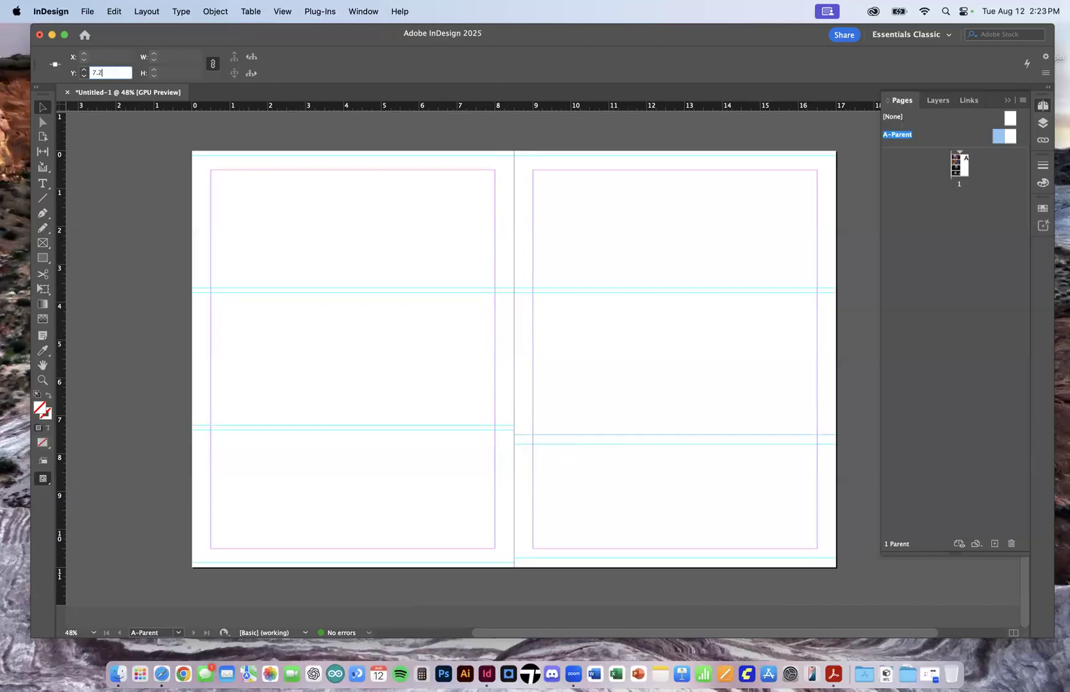
pyautogui.write('3')
pyautogui.write('5')
pyautogui.press('Return')
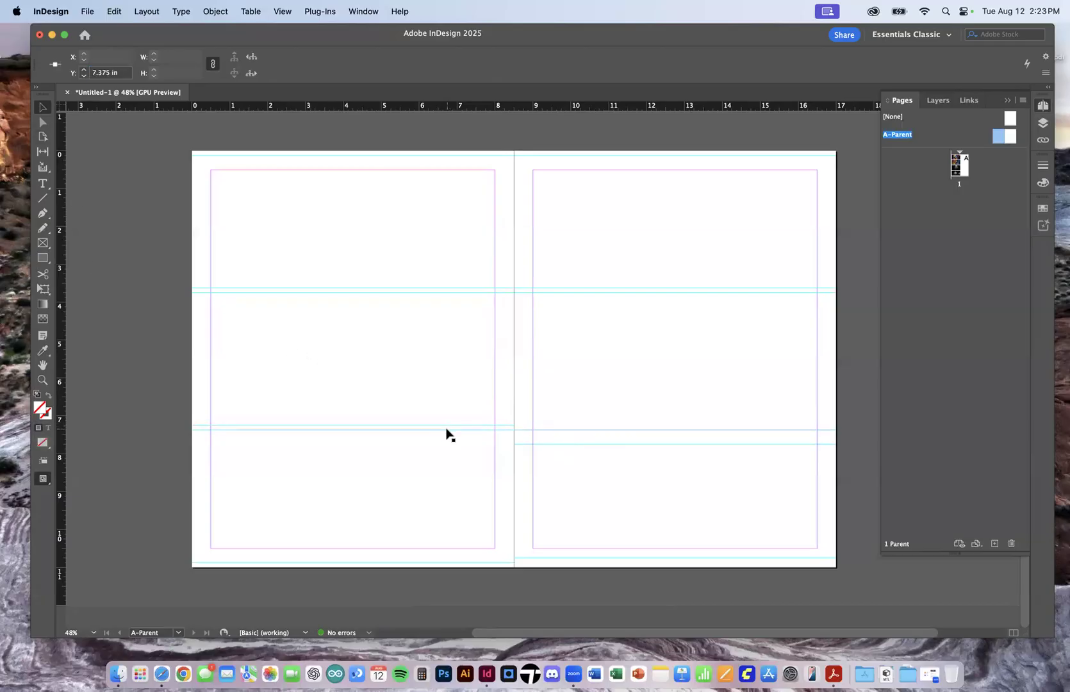
# Set the 7.75 in horizontal guide on the second parent page to Y 7.25 in
pyautogui.click(563, 444)
pyautogui.moveTo(131, 73); pyautogui.dragTo(70, 73)
pyautogui.write('7.25')
pyautogui.press('Return')
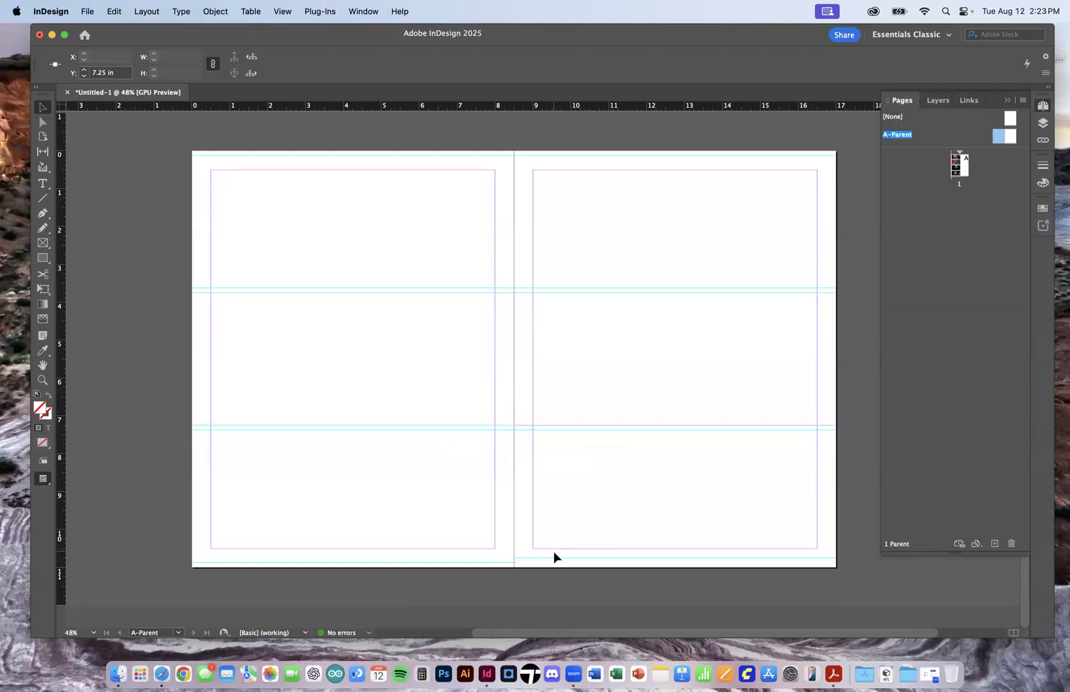
# Set the horizontal guide below the second parent page's lower margin to Y 10.875 in and deselect it
pyautogui.click(556, 559)
pyautogui.moveTo(121, 72); pyautogui.dragTo(4, 75)
pyautogui.write('10')
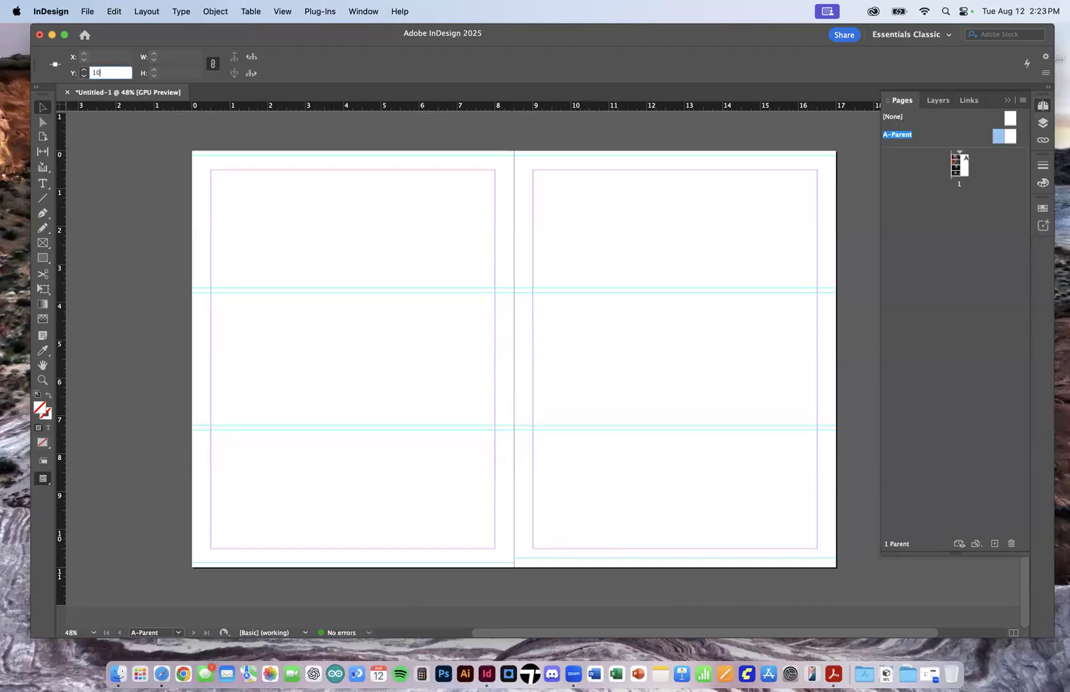
pyautogui.write('.875')
pyautogui.press('Return')
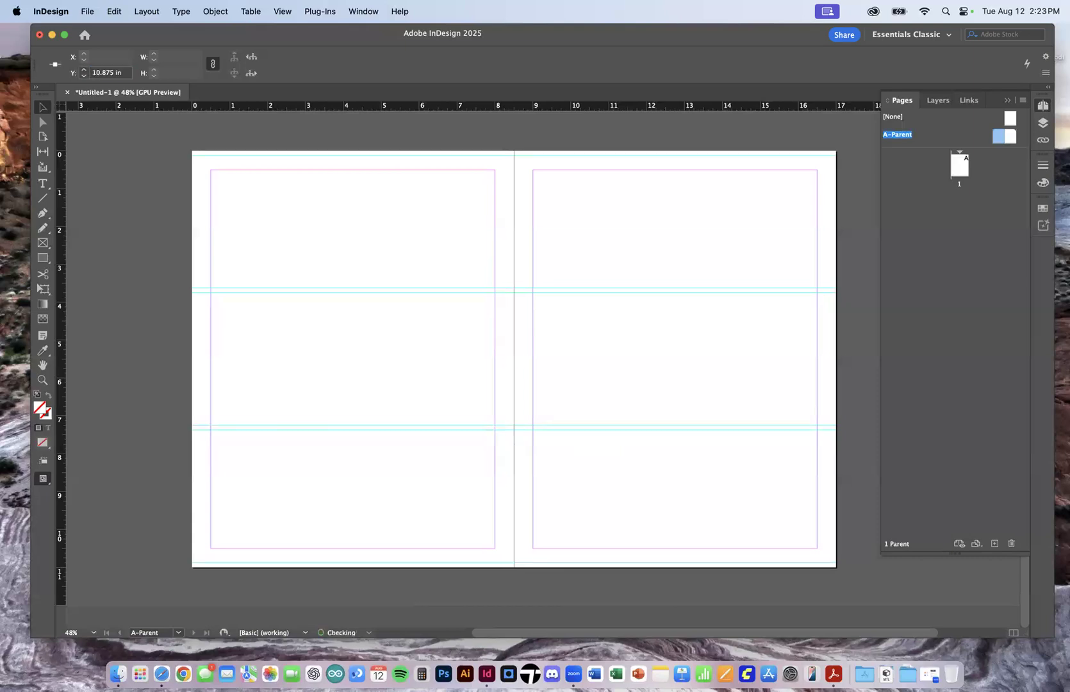
pyautogui.click(639, 366)
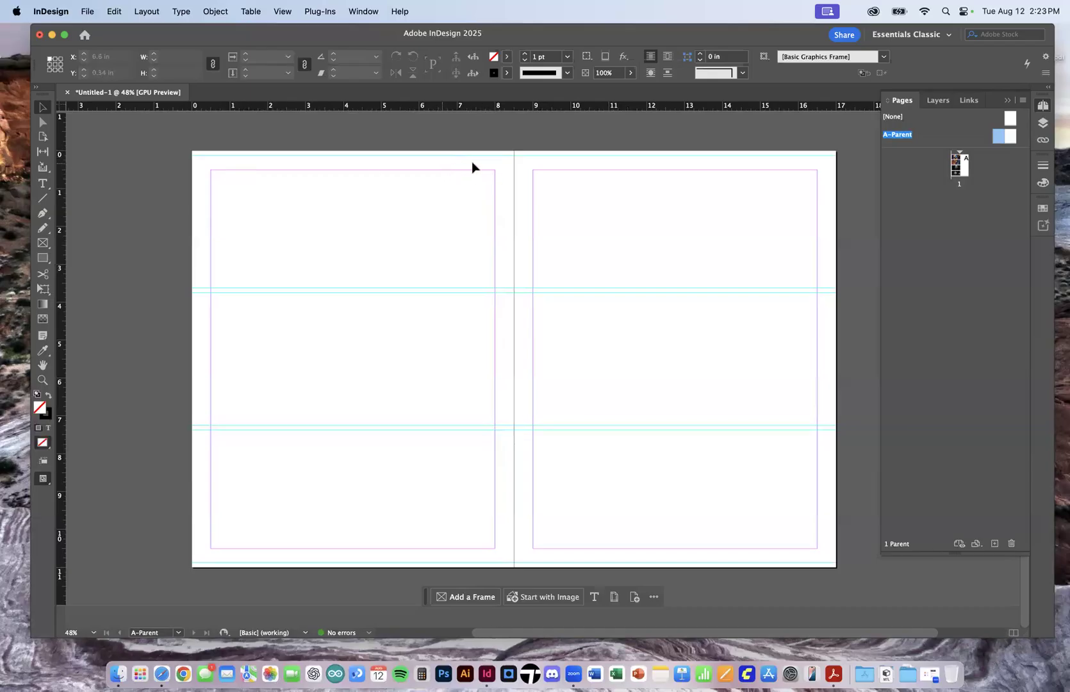
# Set all four margins of the first A-Parent page to 0 in
pyautogui.click(113, 10)
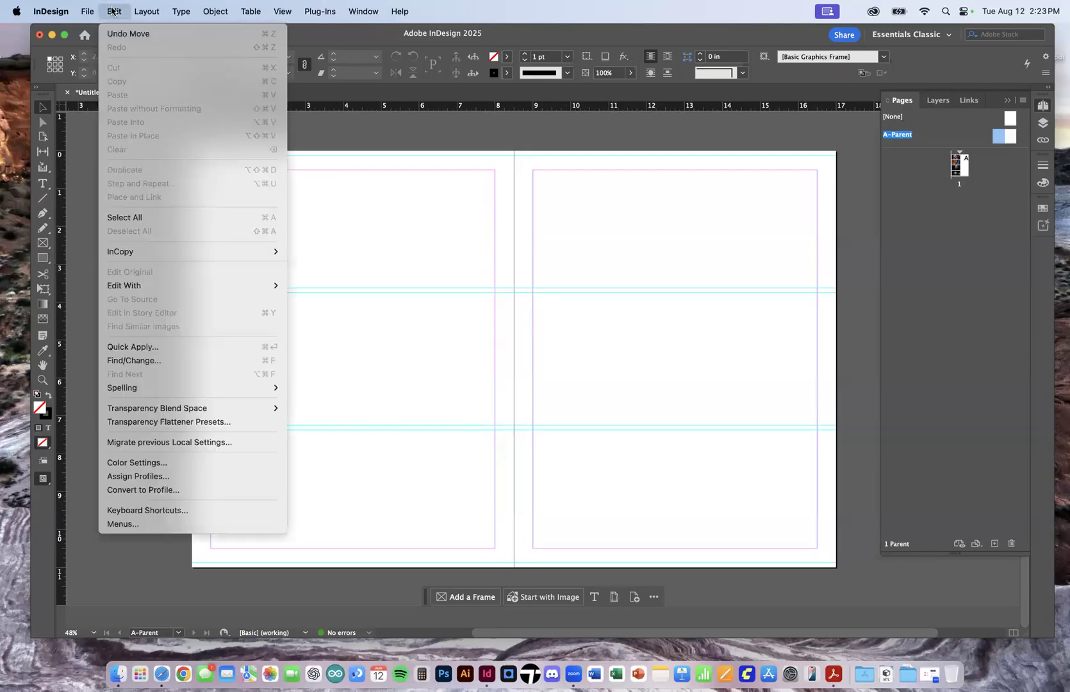
pyautogui.moveTo(150, 13)
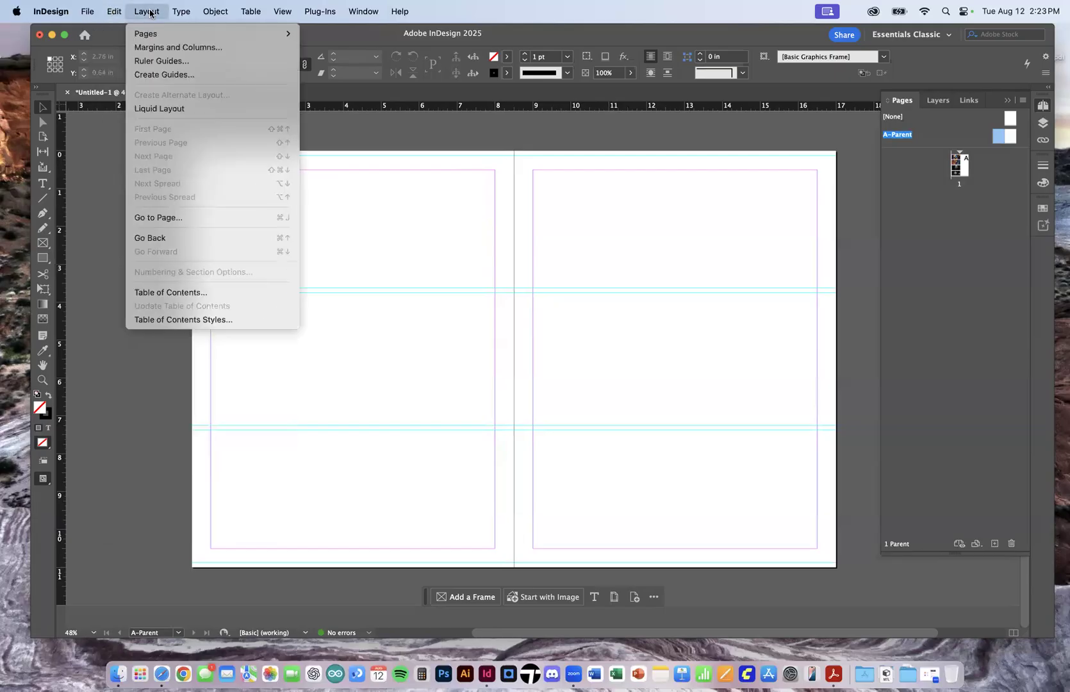
pyautogui.click(170, 48)
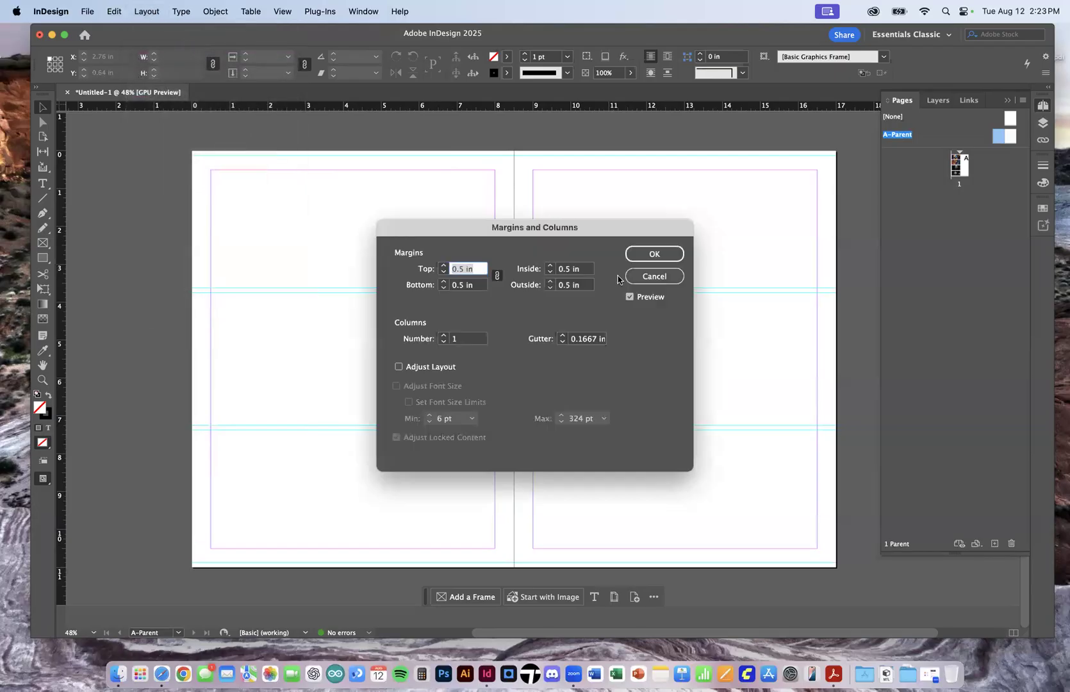
pyautogui.write('0')
pyautogui.click(579, 270)
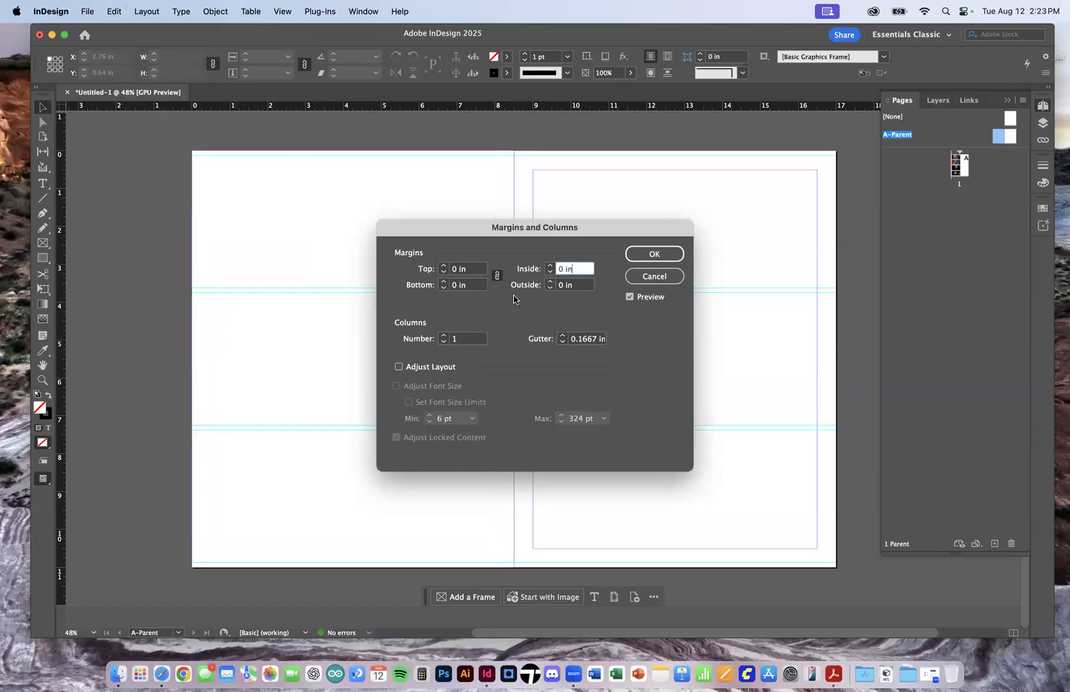
pyautogui.click(654, 253)
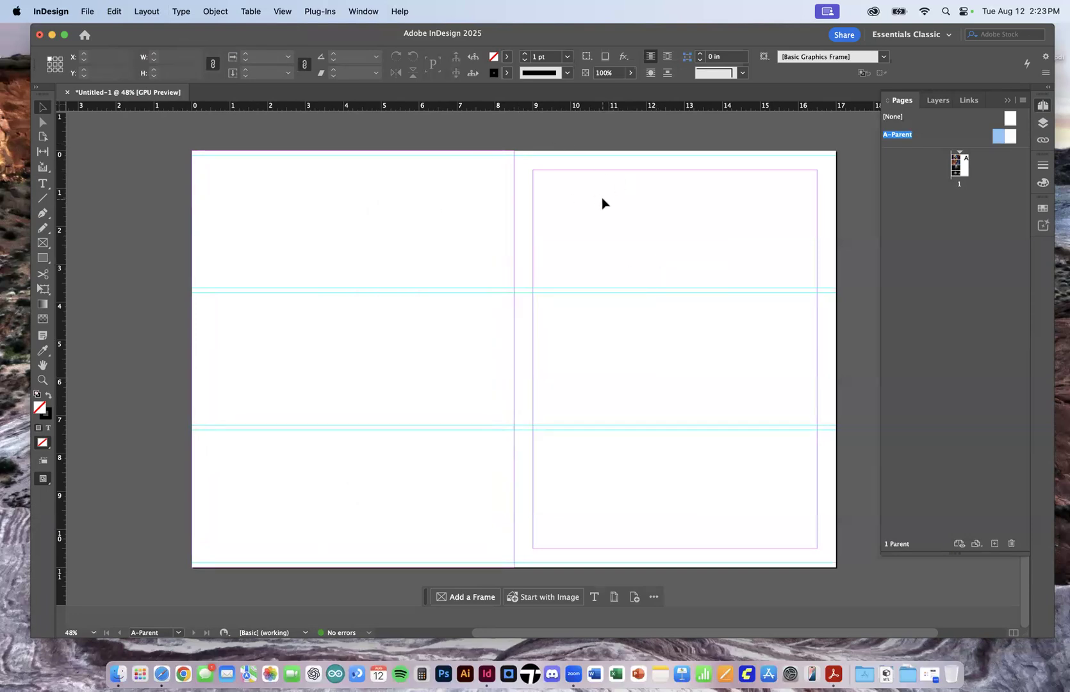
# Set all four margins of the second A-Parent page to 0 in
pyautogui.doubleClick(1019, 137)
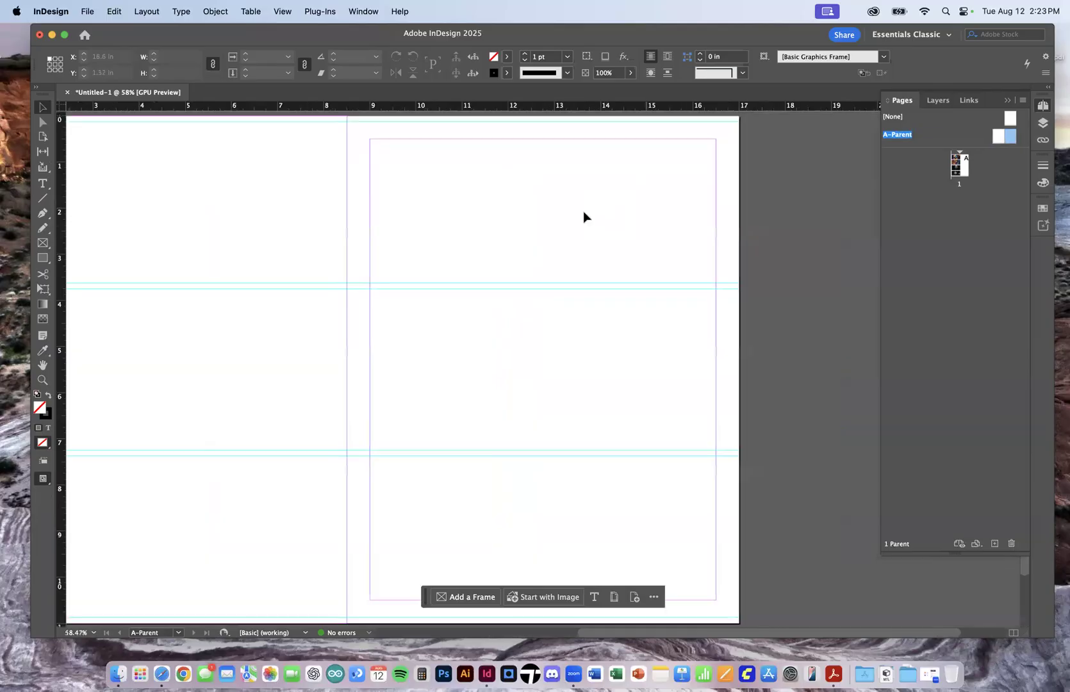
pyautogui.click(152, 12)
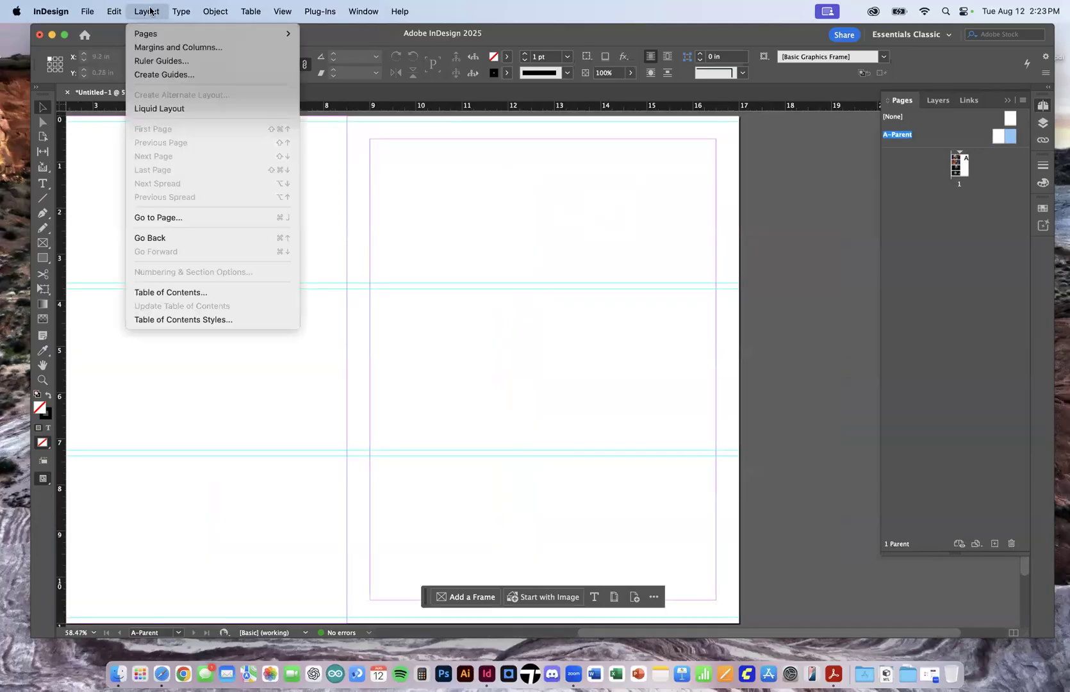
pyautogui.click(178, 48)
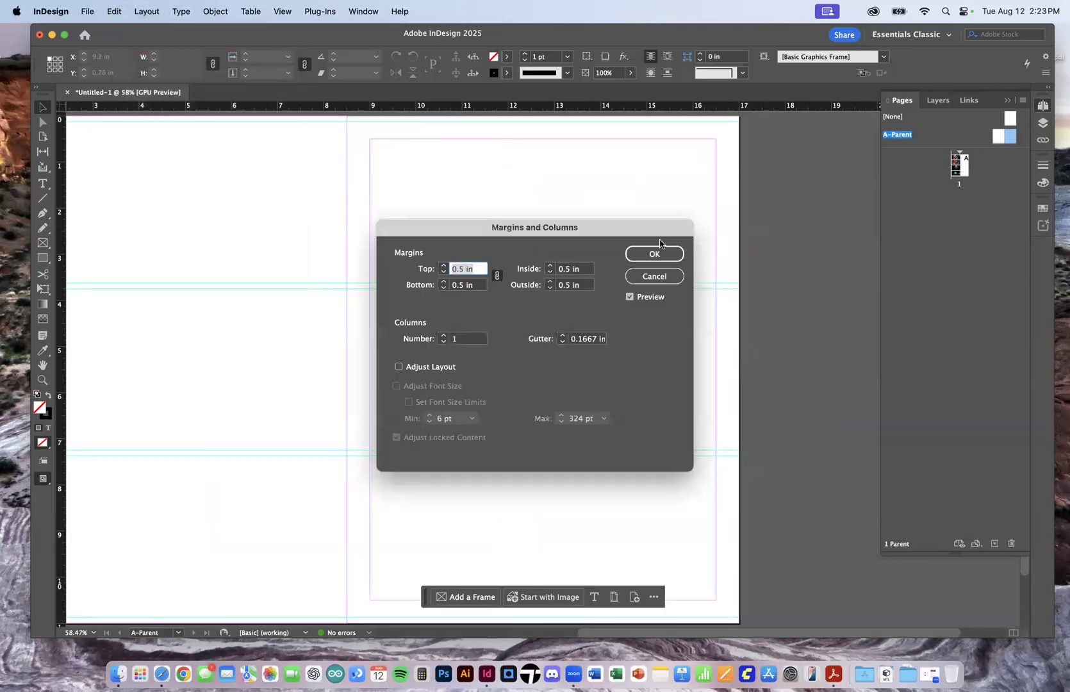
pyautogui.write('0')
pyautogui.click(574, 268)
pyautogui.click(653, 254)
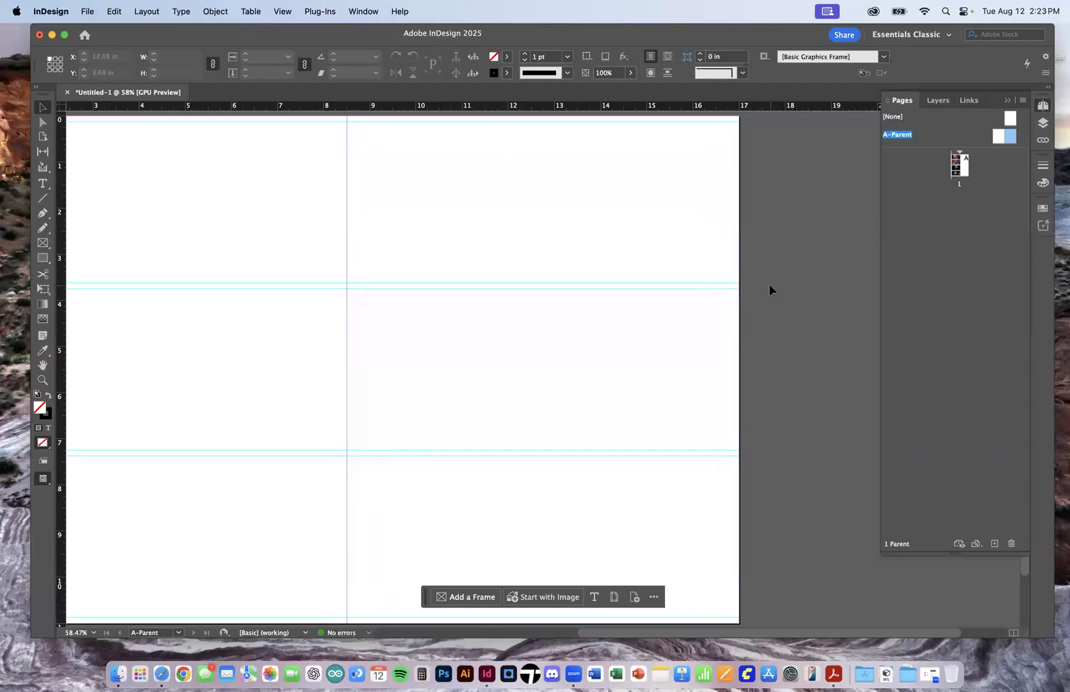
# Place vertical guides on the first parent page at X 0.25 in, about 2.75 in, about 3 in and 5.5 in
pyautogui.hscroll(-10, 426, 397)
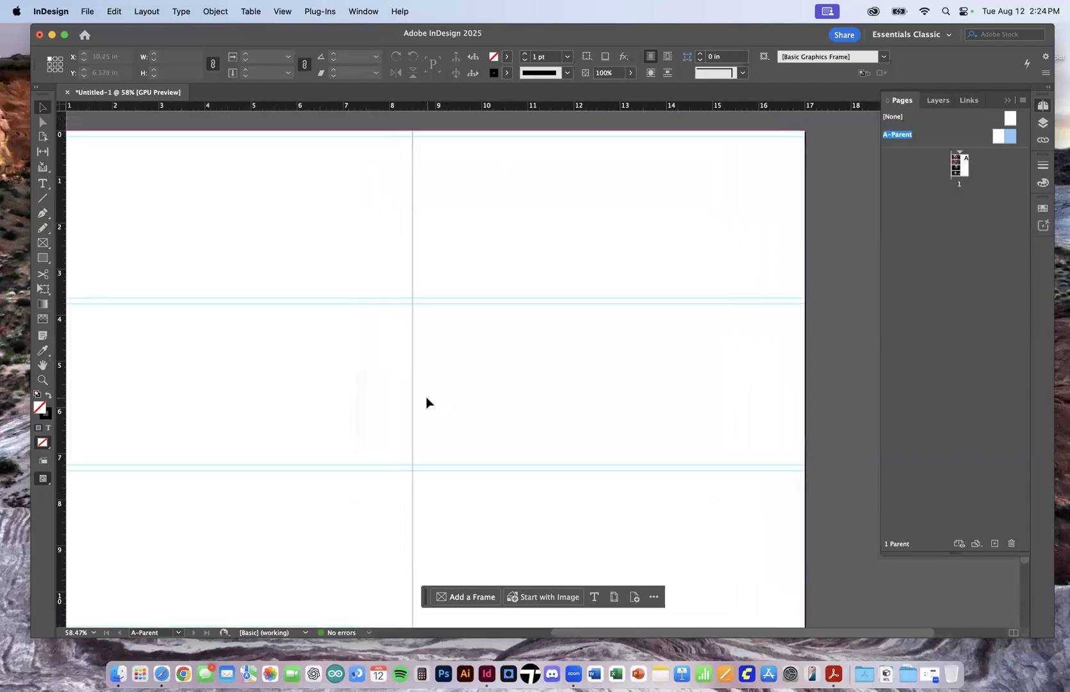
pyautogui.scroll(-3, 427, 398)
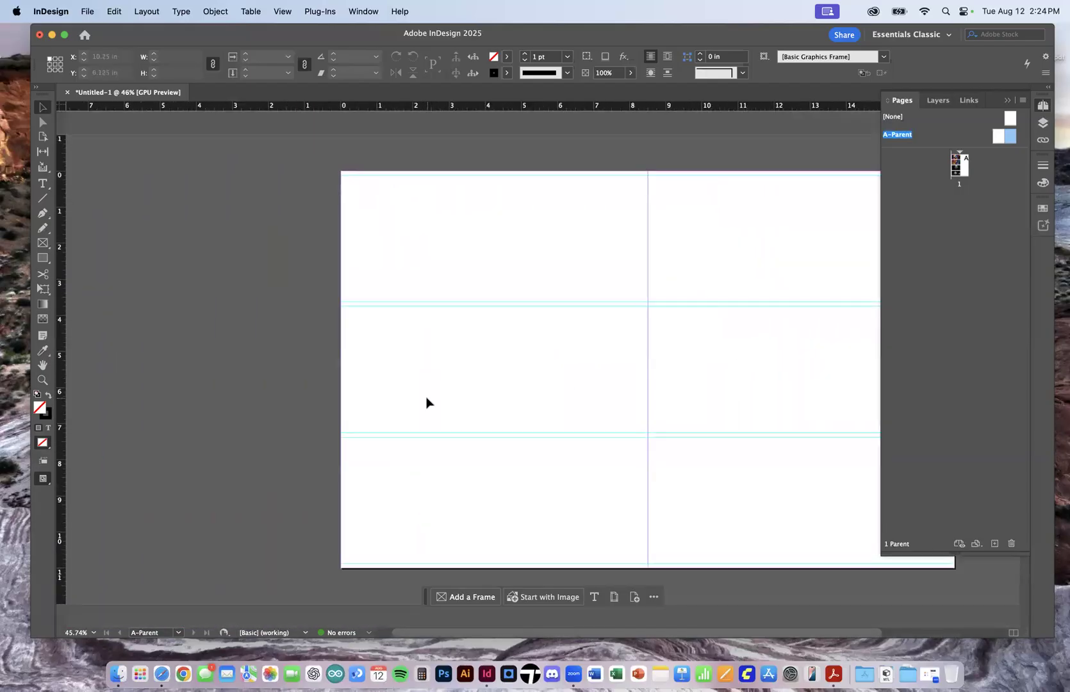
pyautogui.hscroll(5, 426, 403)
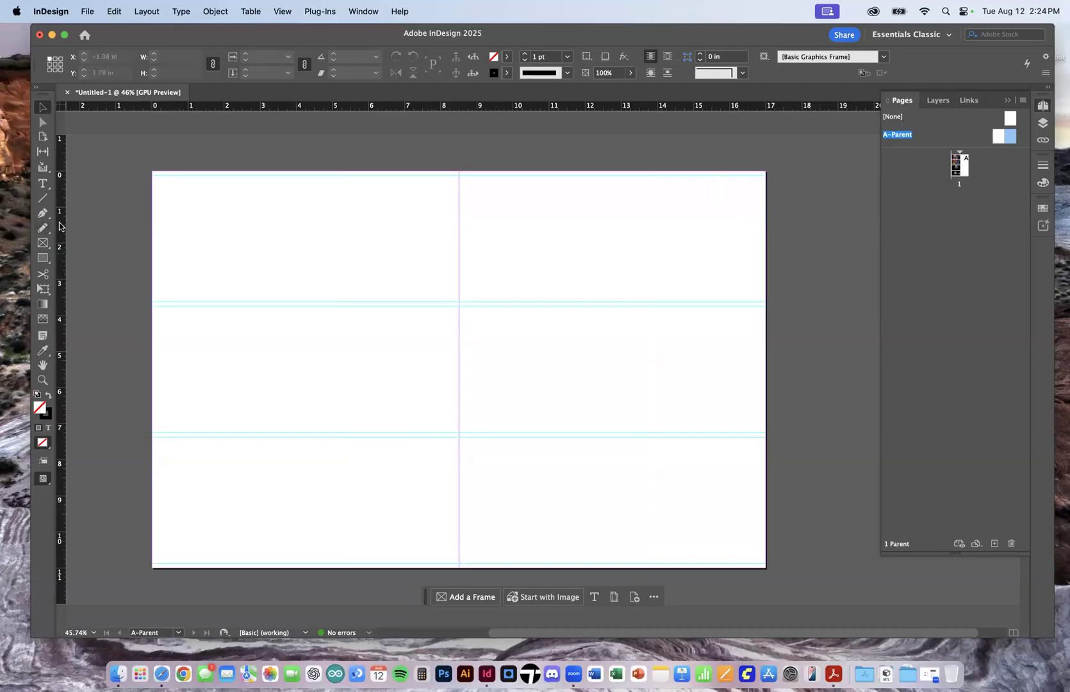
pyautogui.moveTo(62, 225); pyautogui.dragTo(161, 220)
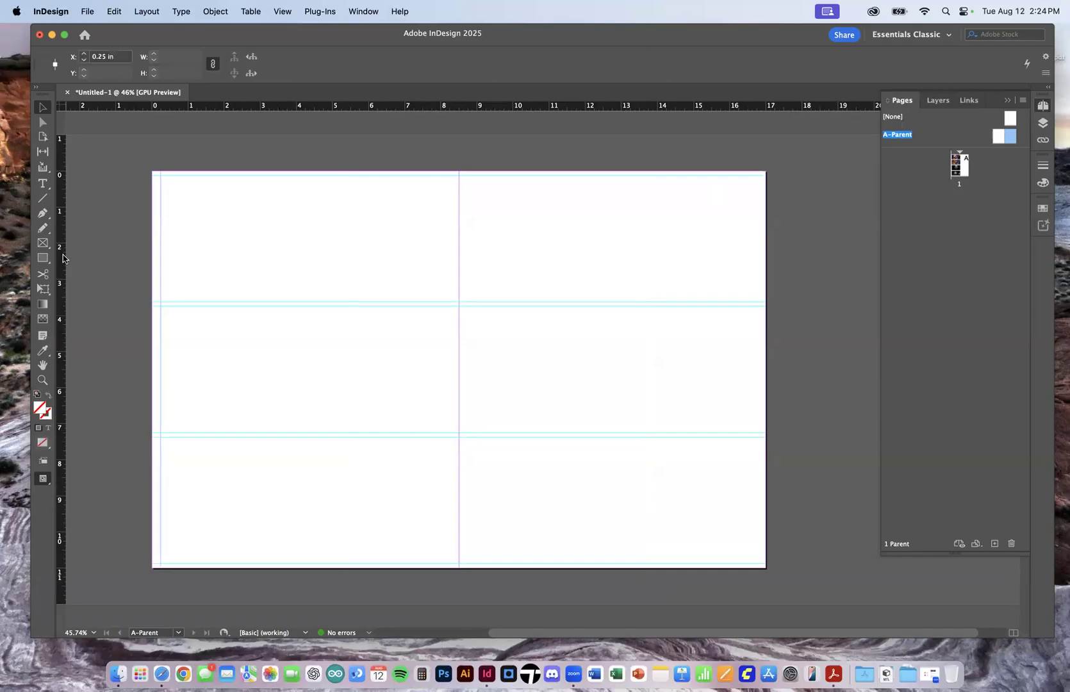
pyautogui.moveTo(62, 254); pyautogui.dragTo(251, 252)
pyautogui.moveTo(63, 277); pyautogui.dragTo(260, 259)
pyautogui.moveTo(61, 272); pyautogui.dragTo(351, 269)
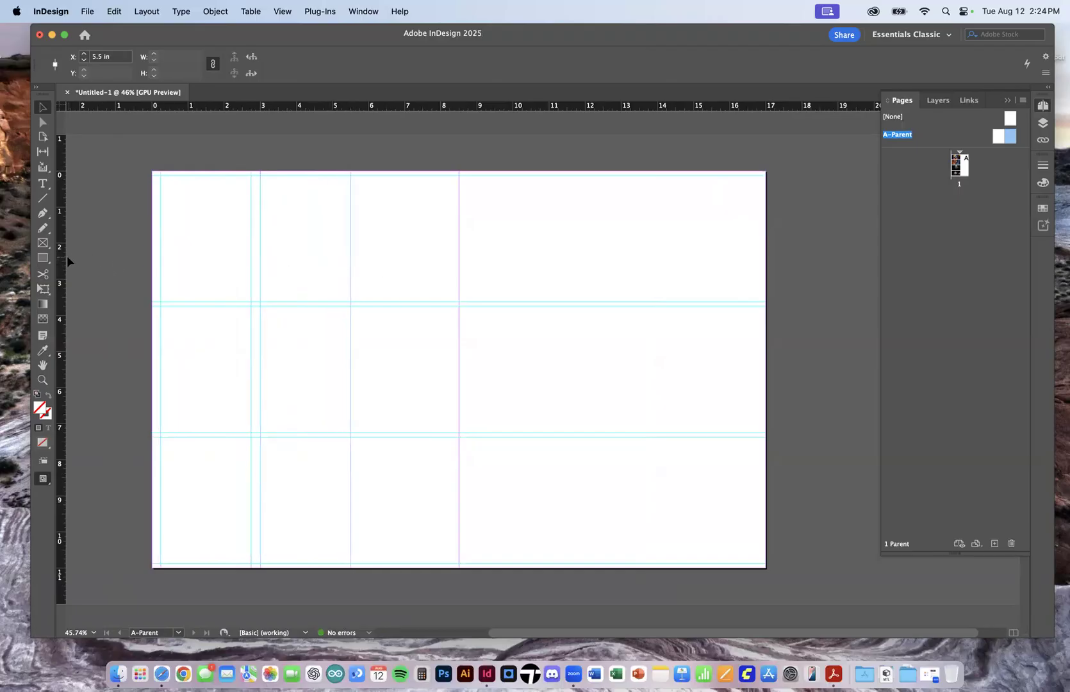
# Add vertical guides on the first parent page at X 5.75 in and about 8.25 in, and deselect them
pyautogui.moveTo(61, 262); pyautogui.dragTo(360, 242)
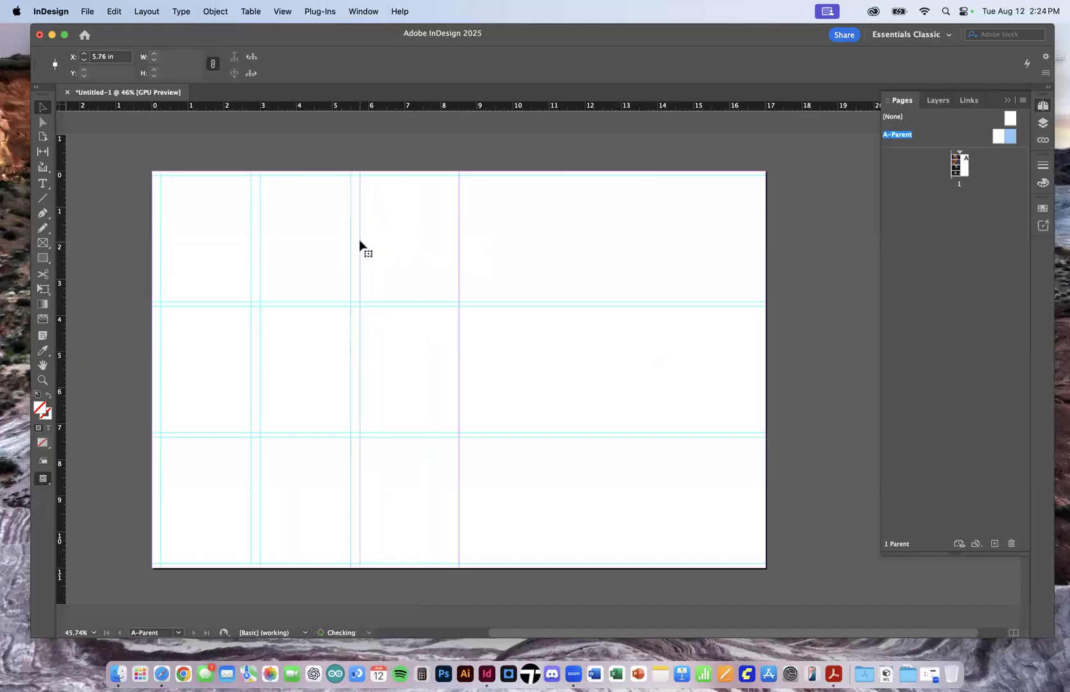
pyautogui.click(106, 56)
pyautogui.write('5.75')
pyautogui.press('Return')
pyautogui.moveTo(61, 237); pyautogui.dragTo(449, 244)
pyautogui.click(117, 241)
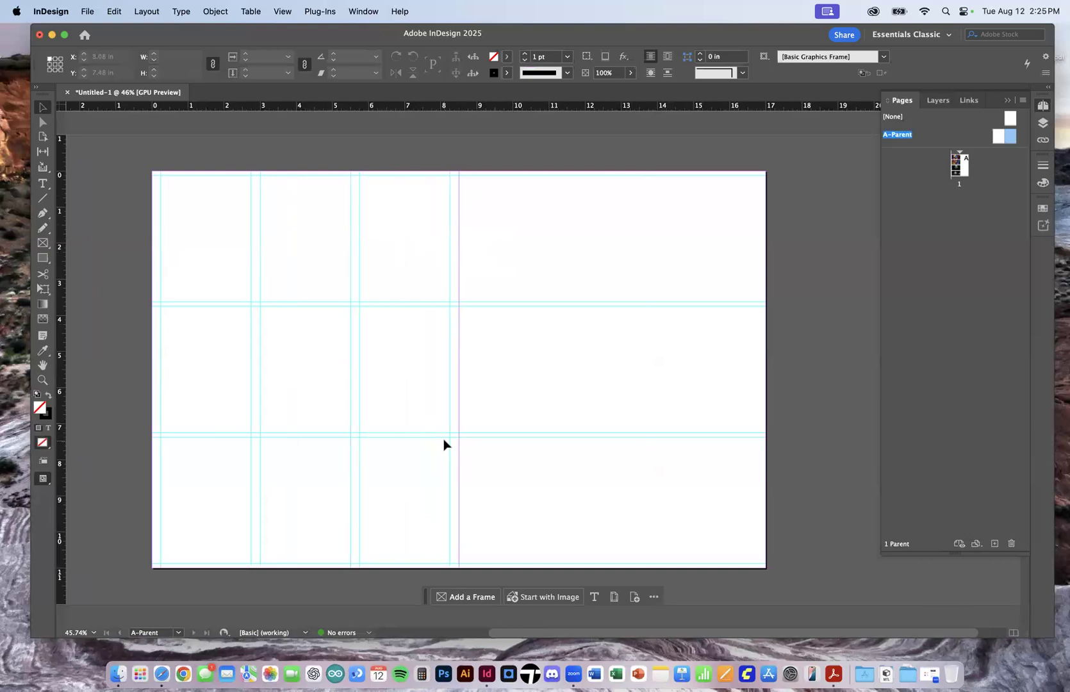
# Place vertical guides on the second parent page at X 8.75, 11.25, 11.5, 14, about 14.25 and about 16.75 in, and deselect them
pyautogui.moveTo(64, 258); pyautogui.dragTo(467, 252)
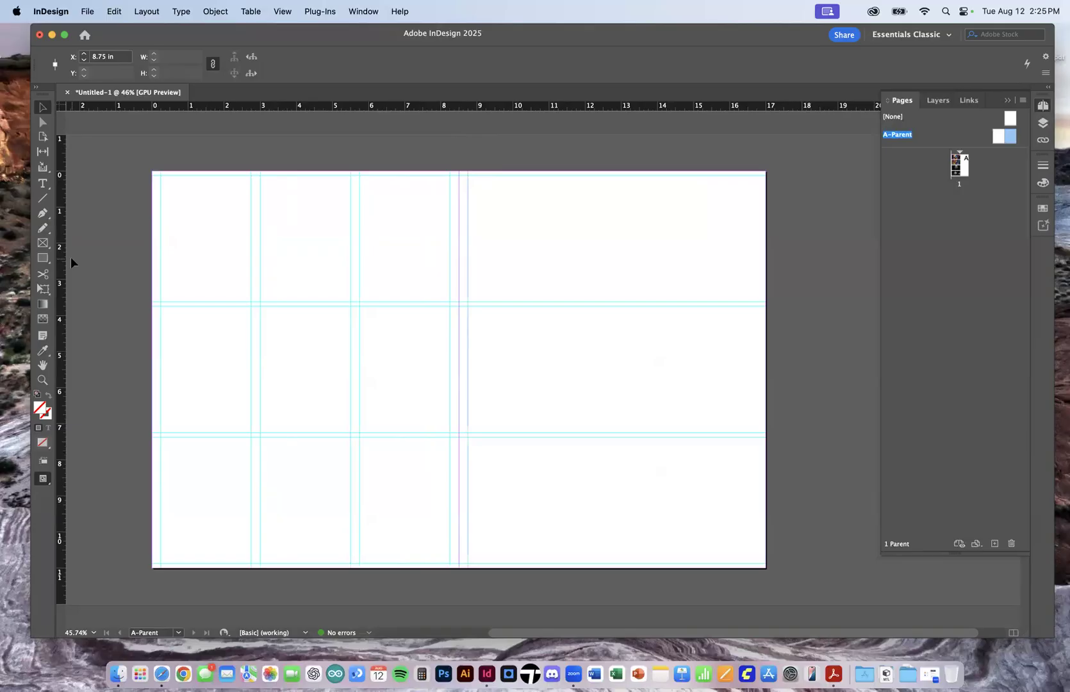
pyautogui.moveTo(62, 259); pyautogui.dragTo(558, 282)
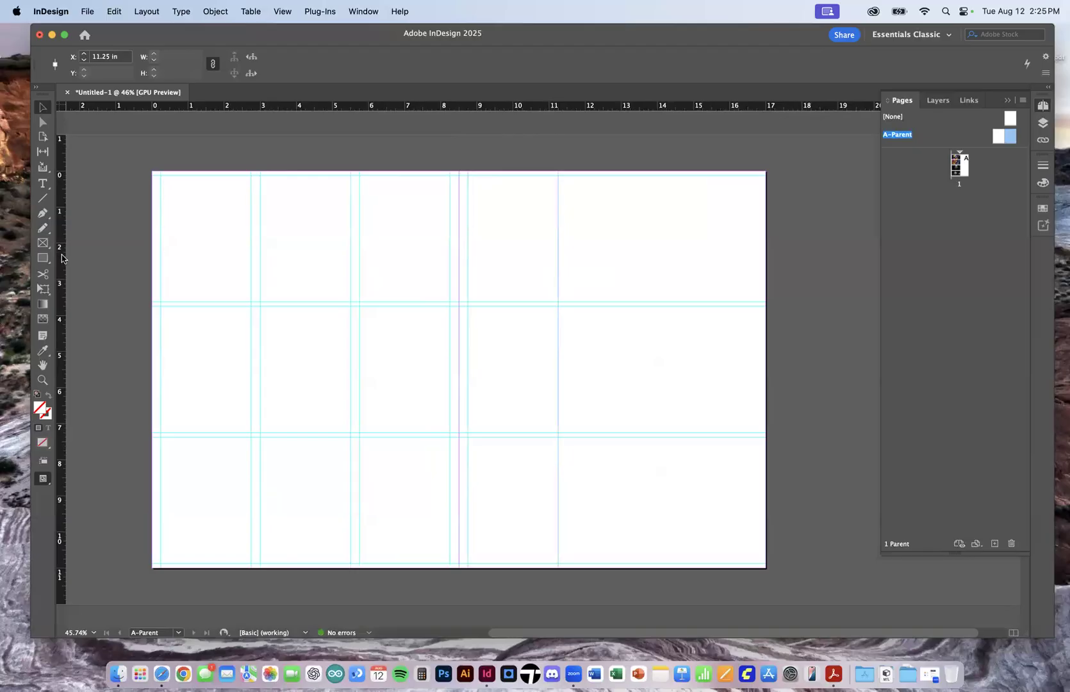
pyautogui.moveTo(62, 254); pyautogui.dragTo(566, 242)
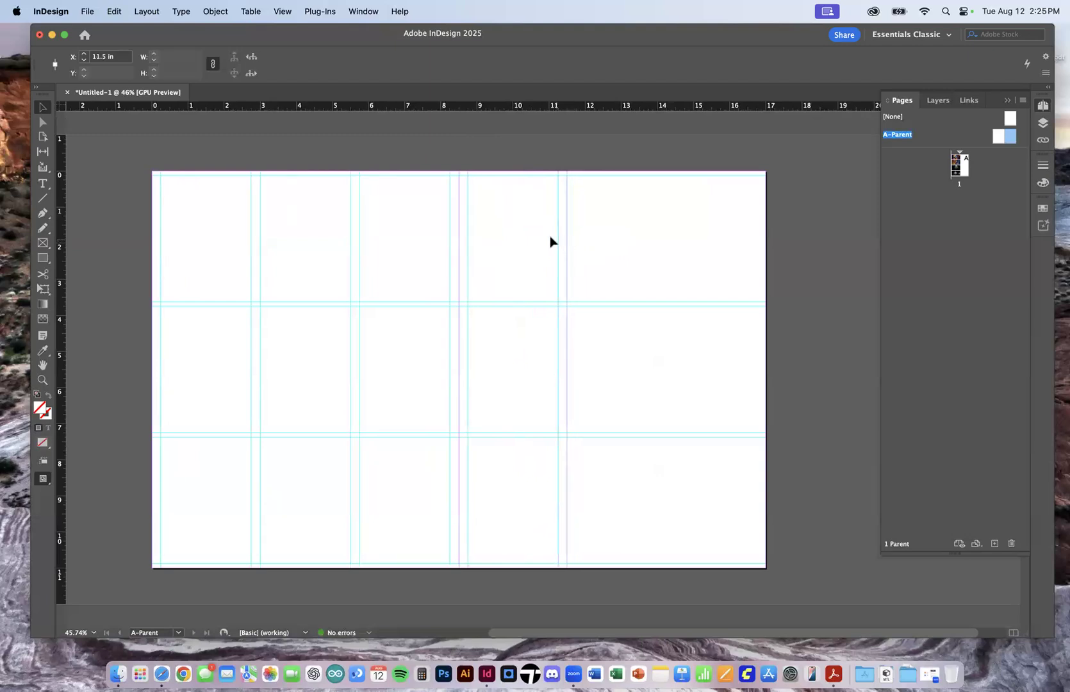
pyautogui.moveTo(61, 239); pyautogui.dragTo(656, 245)
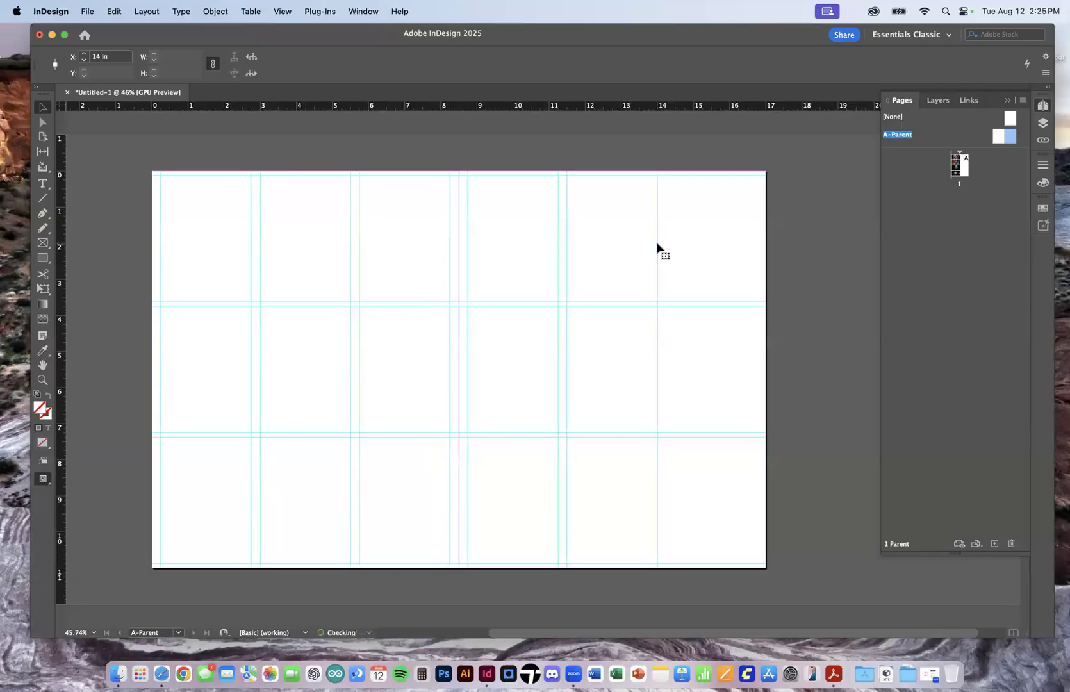
pyautogui.moveTo(60, 253); pyautogui.dragTo(668, 215)
pyautogui.moveTo(63, 276); pyautogui.dragTo(757, 286)
pyautogui.click(728, 241)
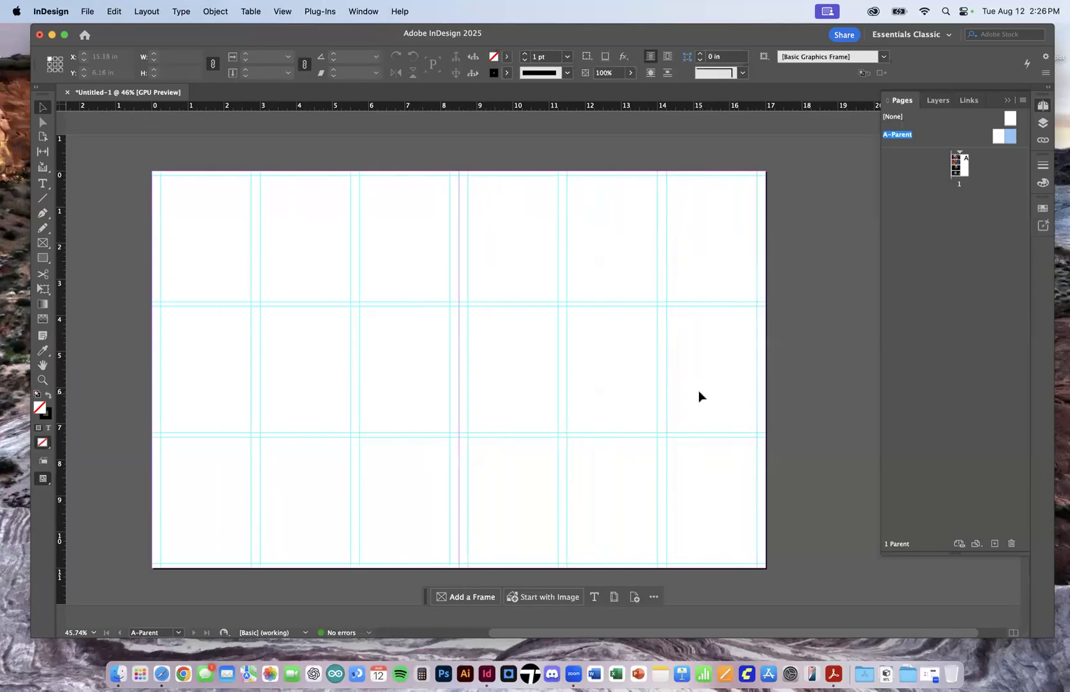
# Display each page of the A-Parent spread to check the guide grid
pyautogui.scroll(3, 697, 391)
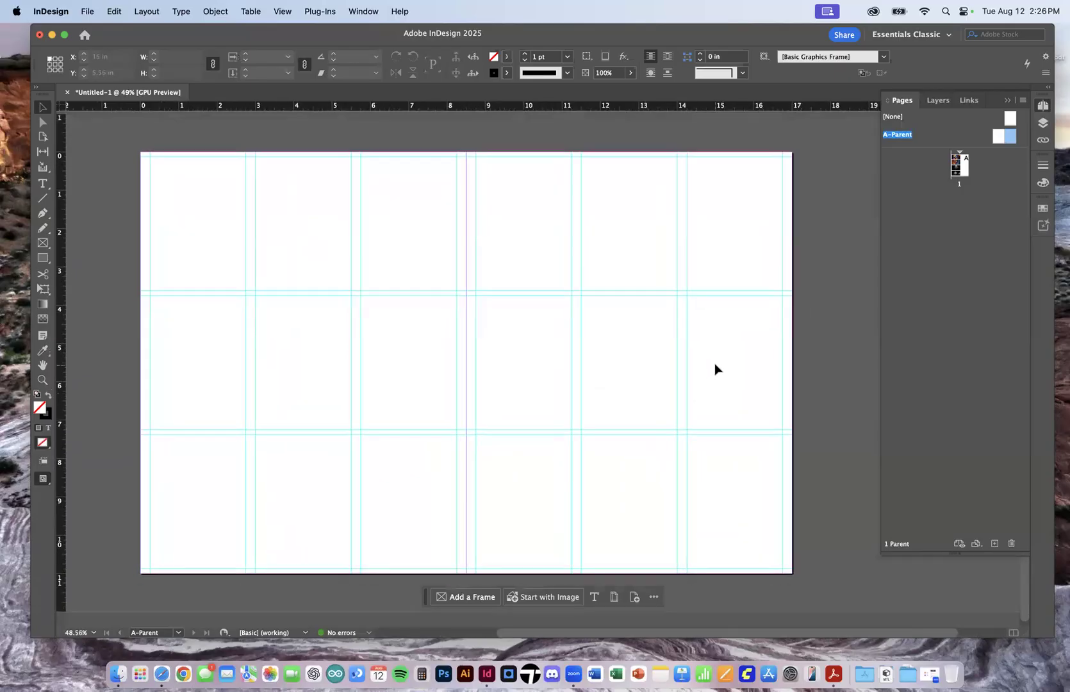
pyautogui.scroll(-3, 715, 364)
pyautogui.scroll(3, 715, 364)
pyautogui.hscroll(1, 715, 364)
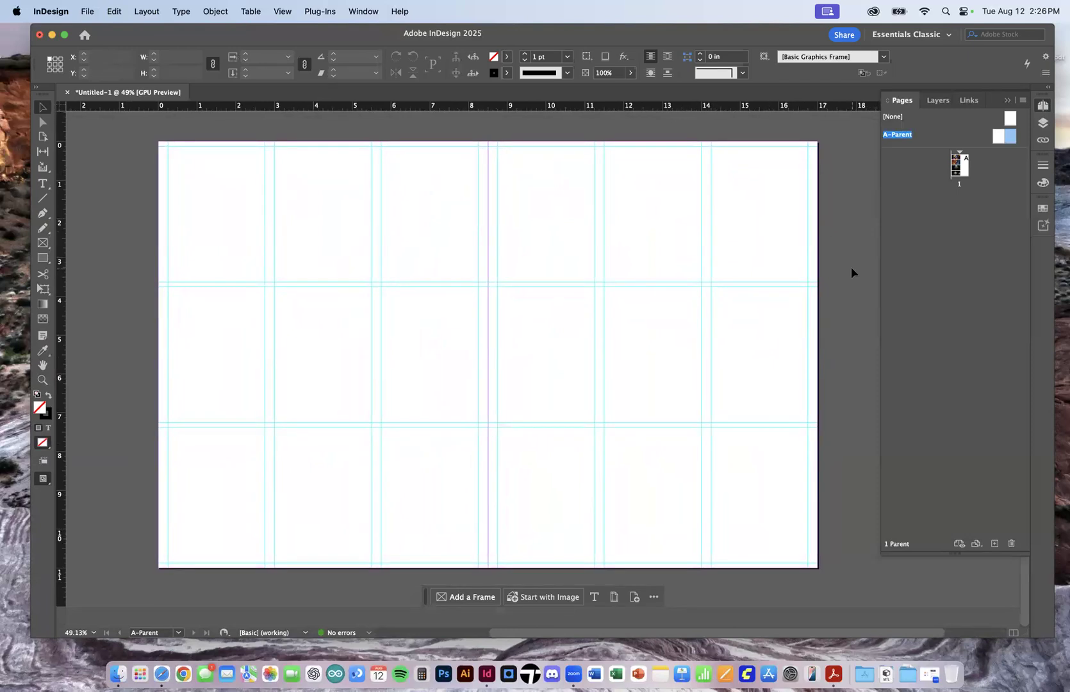
pyautogui.doubleClick(999, 135)
pyautogui.doubleClick(1012, 137)
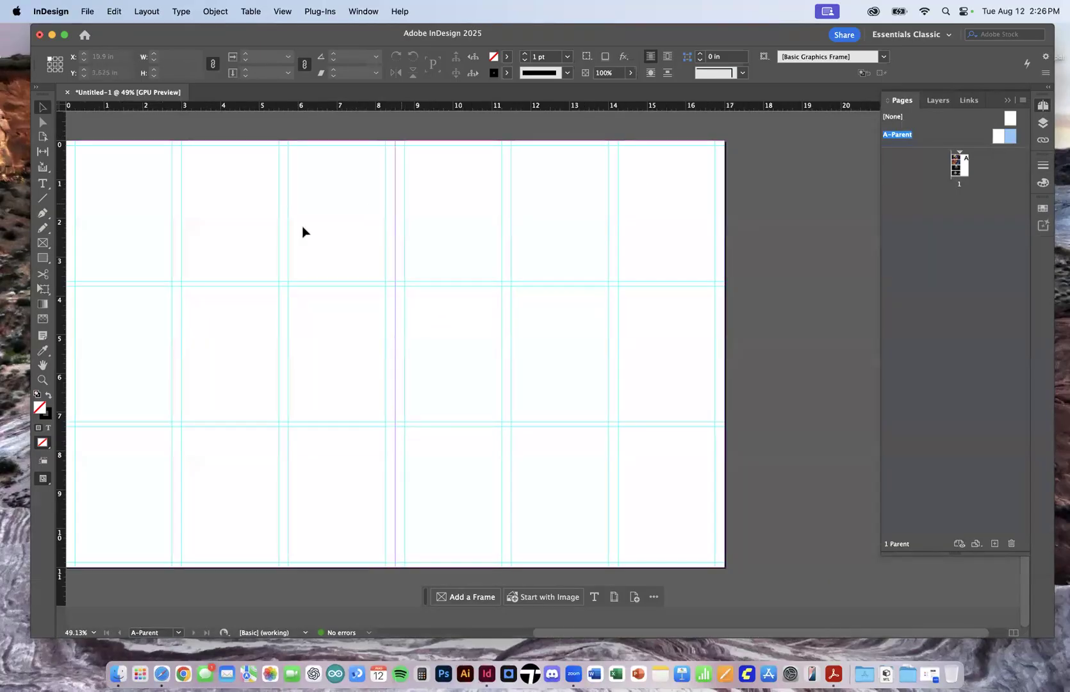
# Open document page 1, apply the None parent to it and reapply A-Parent
pyautogui.doubleClick(964, 169)
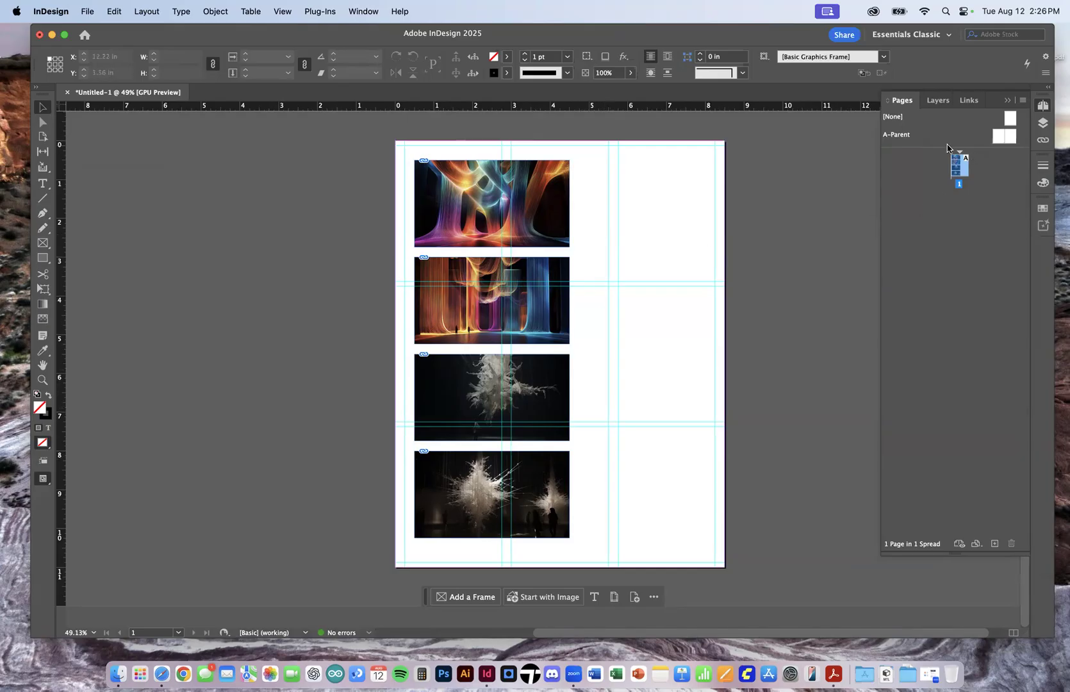
pyautogui.click(959, 215)
pyautogui.moveTo(1012, 116); pyautogui.dragTo(959, 168)
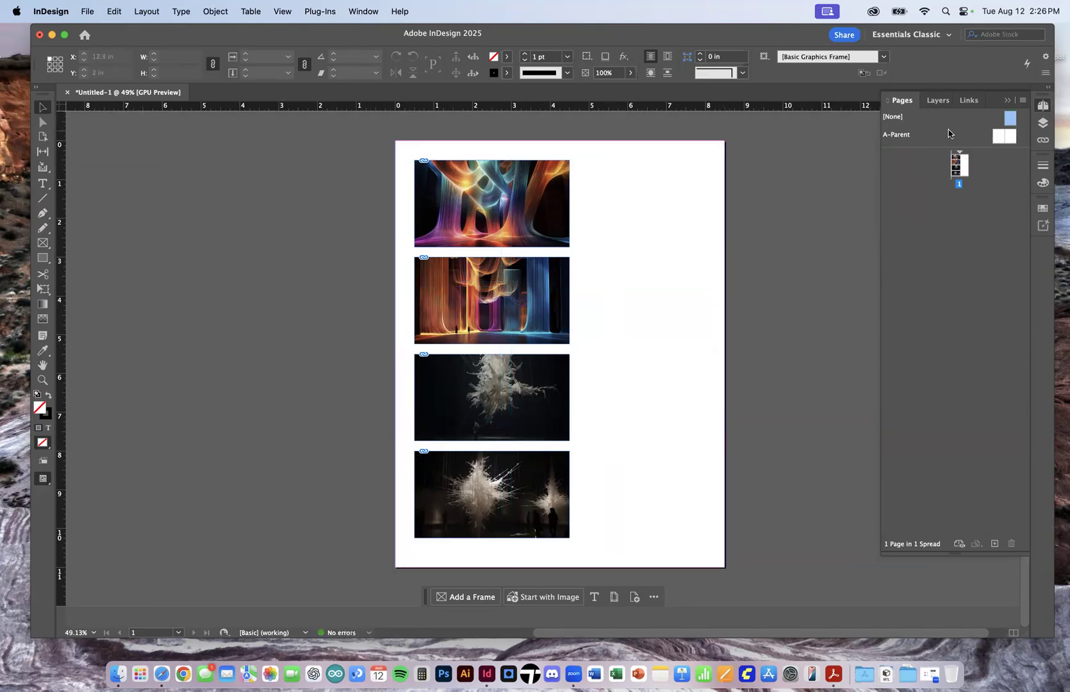
pyautogui.click(992, 226)
pyautogui.moveTo(1010, 137); pyautogui.dragTo(963, 171)
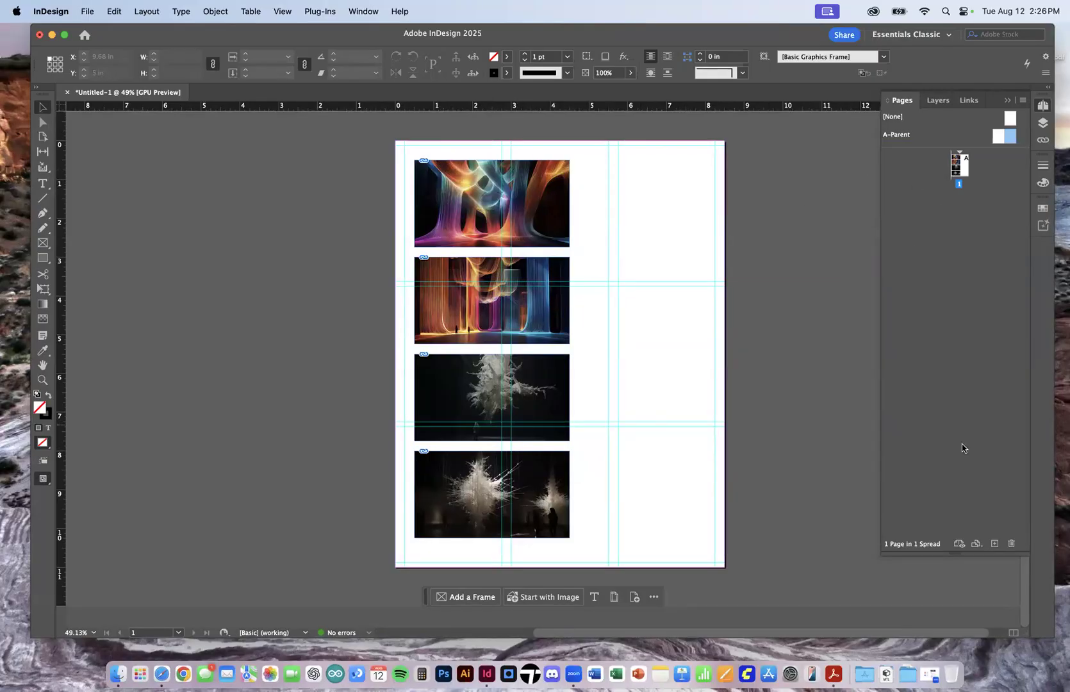
pyautogui.click(995, 544)
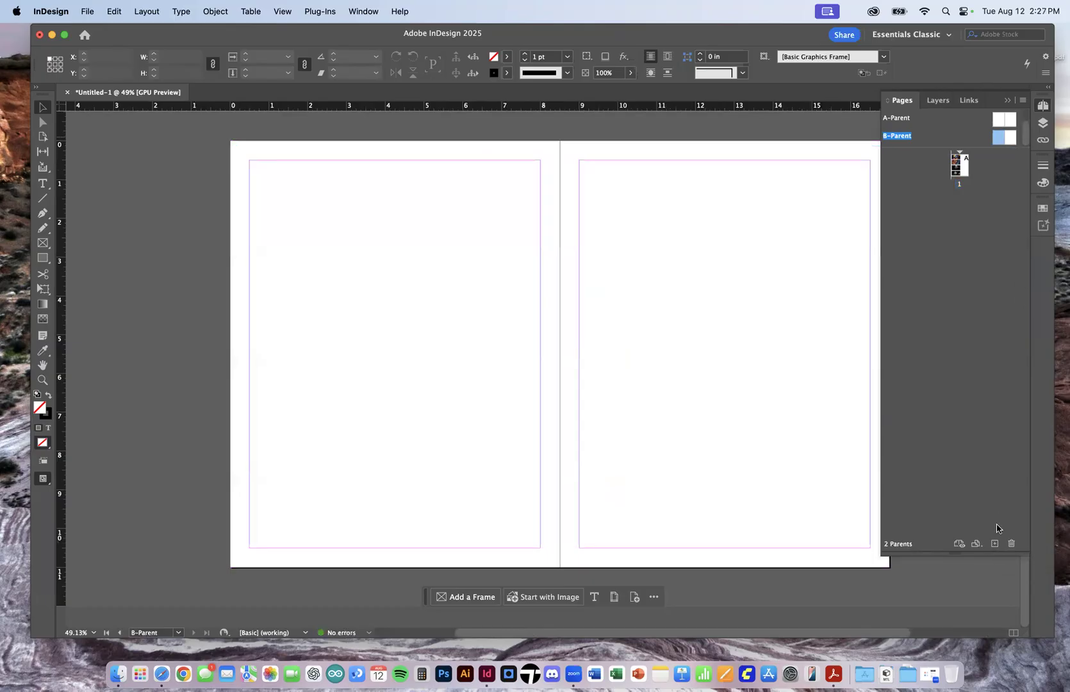
pyautogui.click(994, 544)
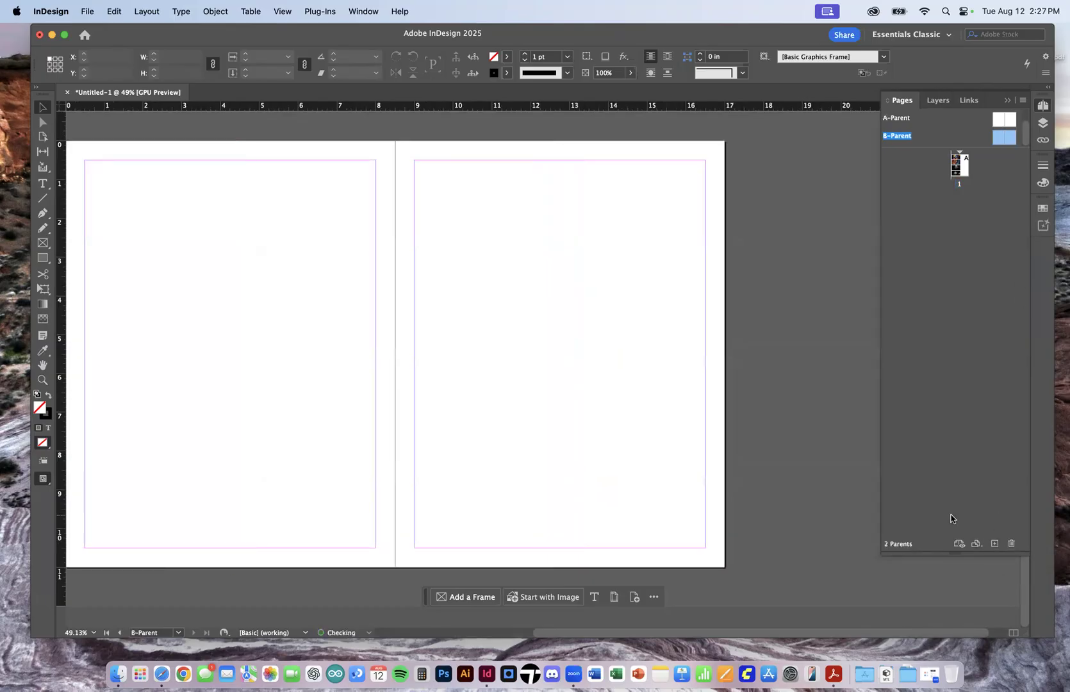
pyautogui.press('super+z')
# Add two new document pages based on A-Parent after page 1
pyautogui.doubleClick(962, 176)
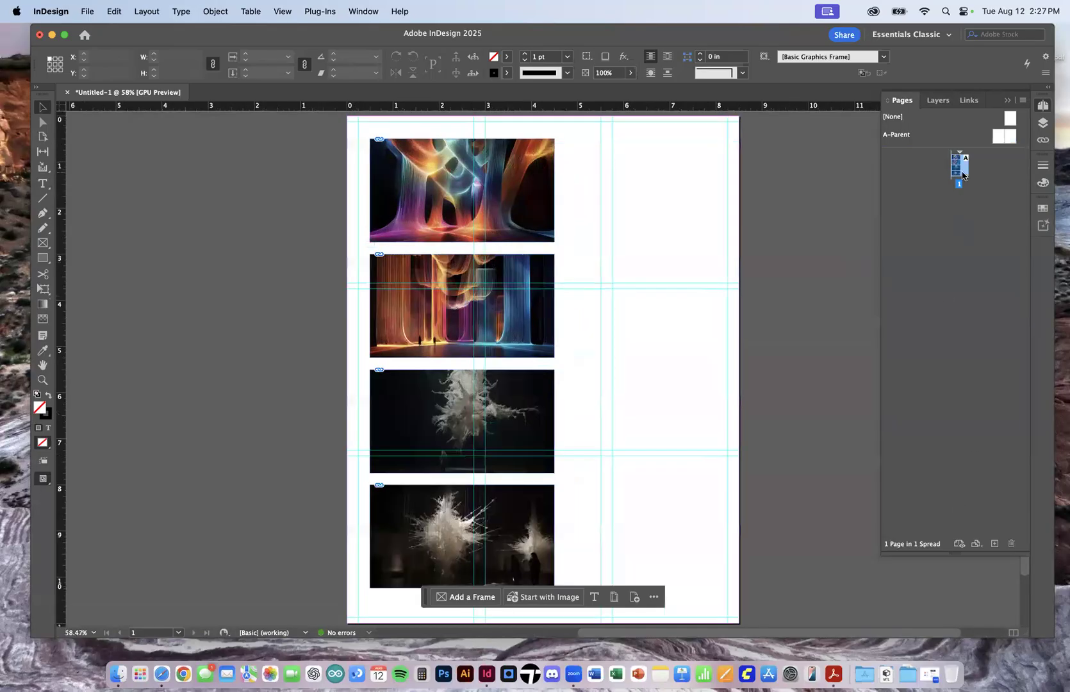
pyautogui.click(994, 544)
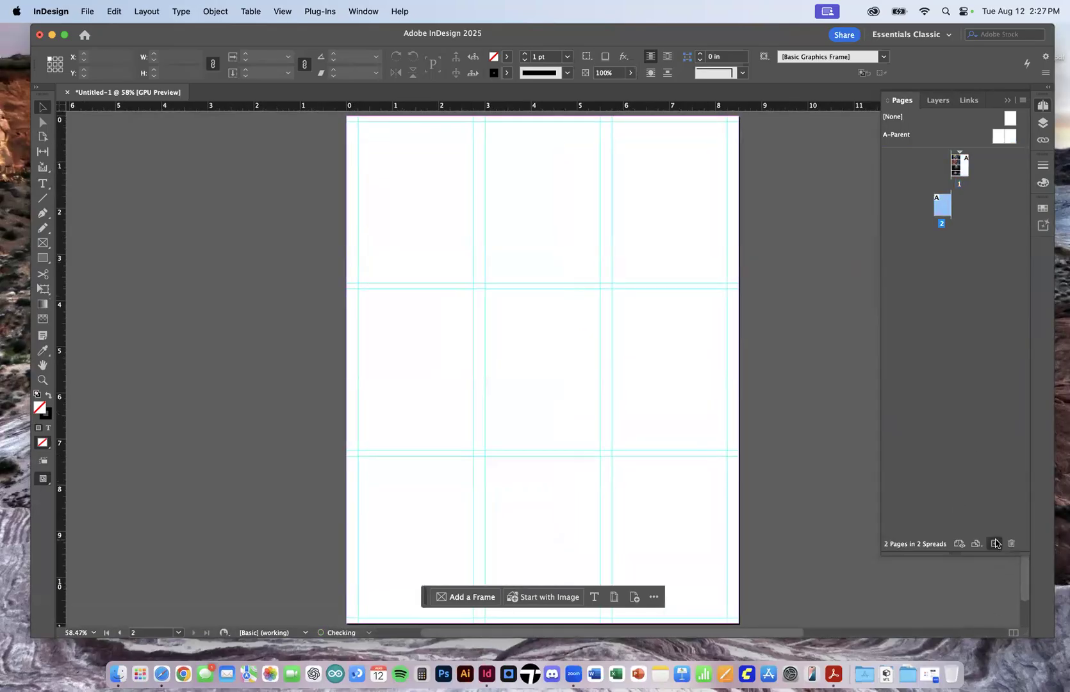
pyautogui.click(995, 544)
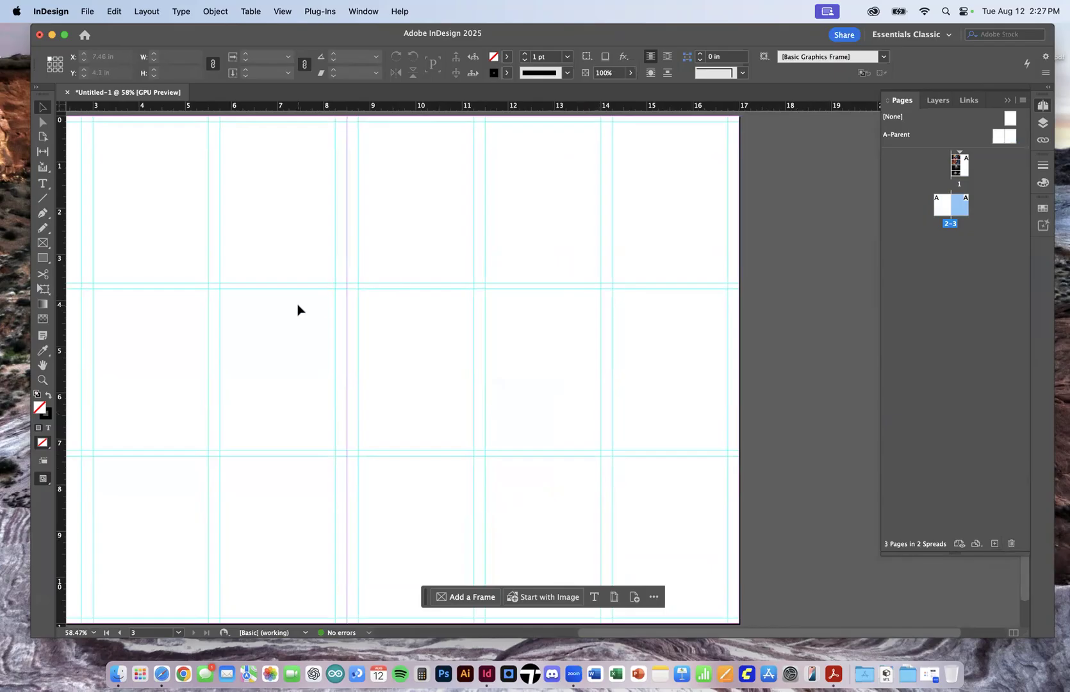
pyautogui.hscroll(-4, 248, 287)
pyautogui.scroll(-1, 247, 288)
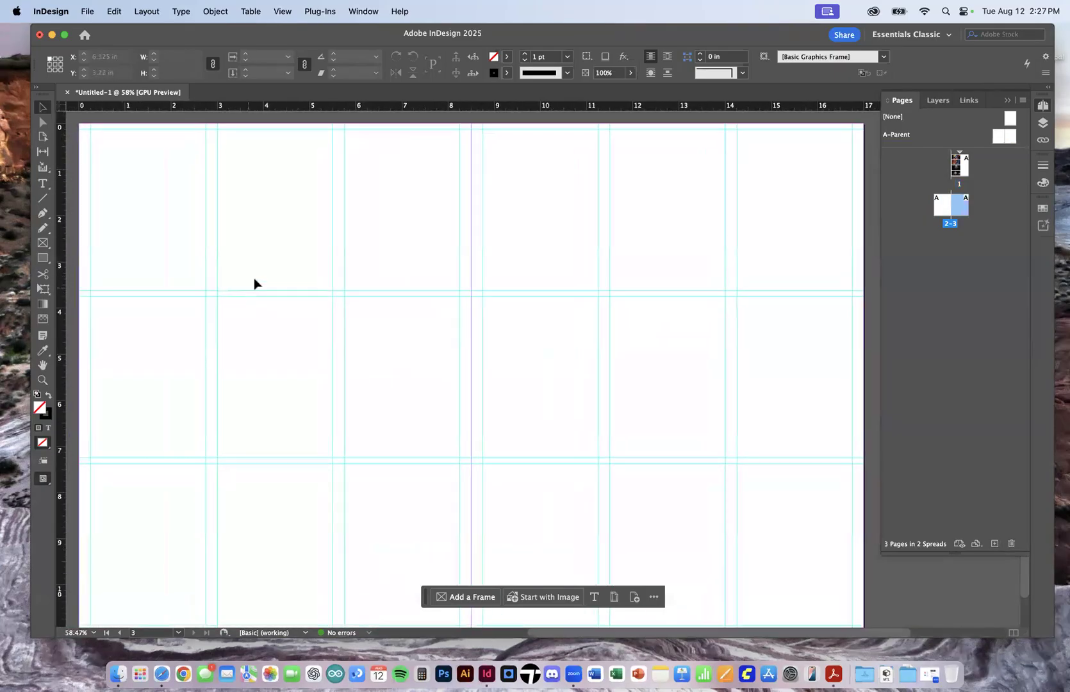
pyautogui.scroll(-2, 265, 264)
pyautogui.scroll(-1, 265, 263)
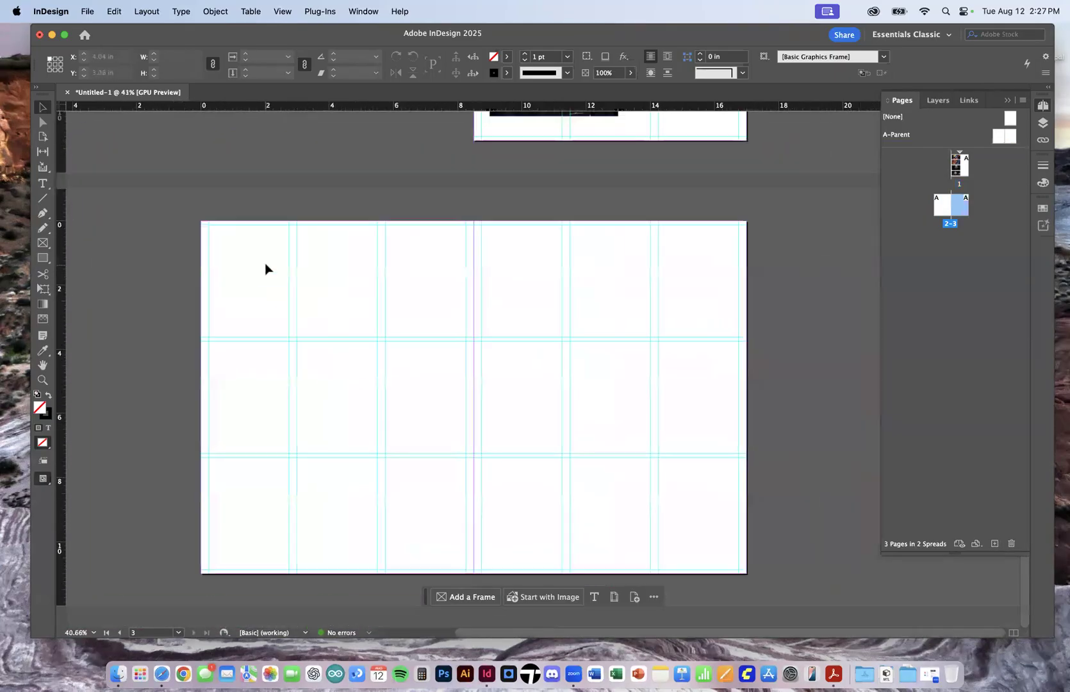
# Apply the None parent to page 2 and reapply A-Parent to it
pyautogui.click(1010, 118)
pyautogui.moveTo(1010, 118); pyautogui.dragTo(947, 206)
pyautogui.moveTo(1000, 143); pyautogui.dragTo(947, 209)
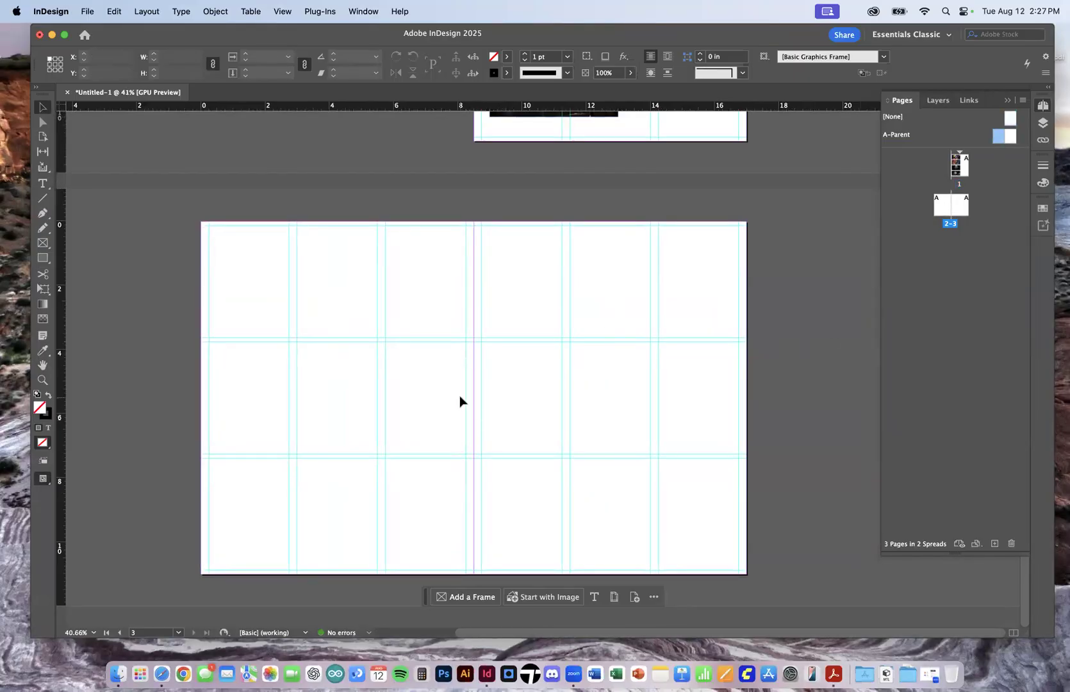
# Display the A-Parent spread and return to document page 2 to compare their guides
pyautogui.moveTo(437, 360); pyautogui.dragTo(392, 336)
pyautogui.doubleClick(997, 135)
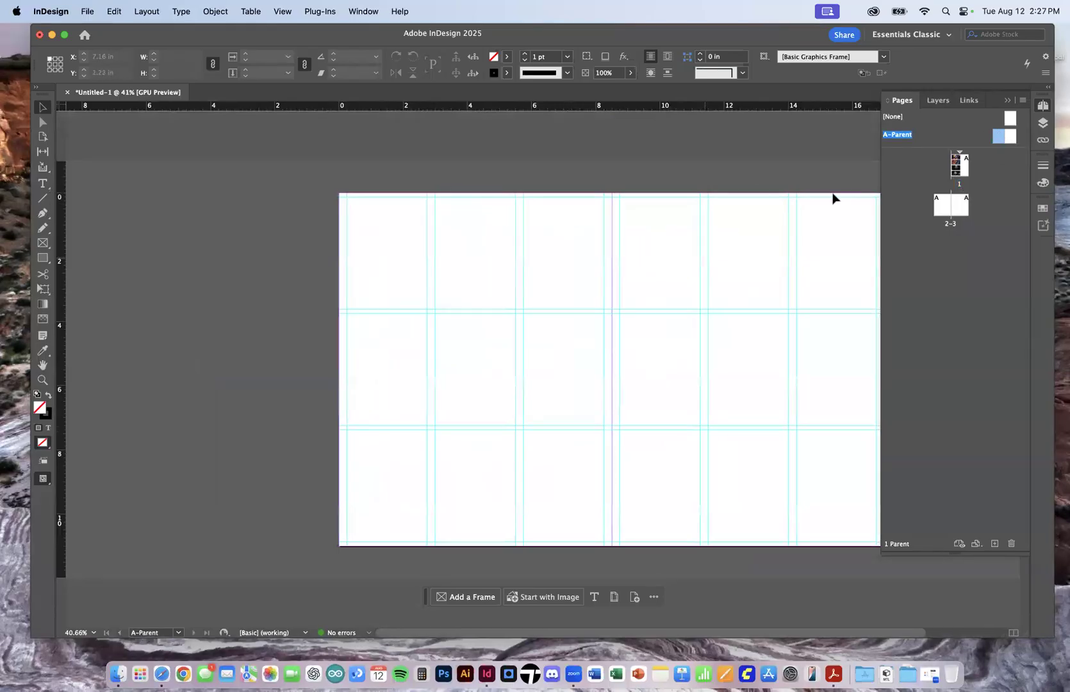
pyautogui.doubleClick(945, 208)
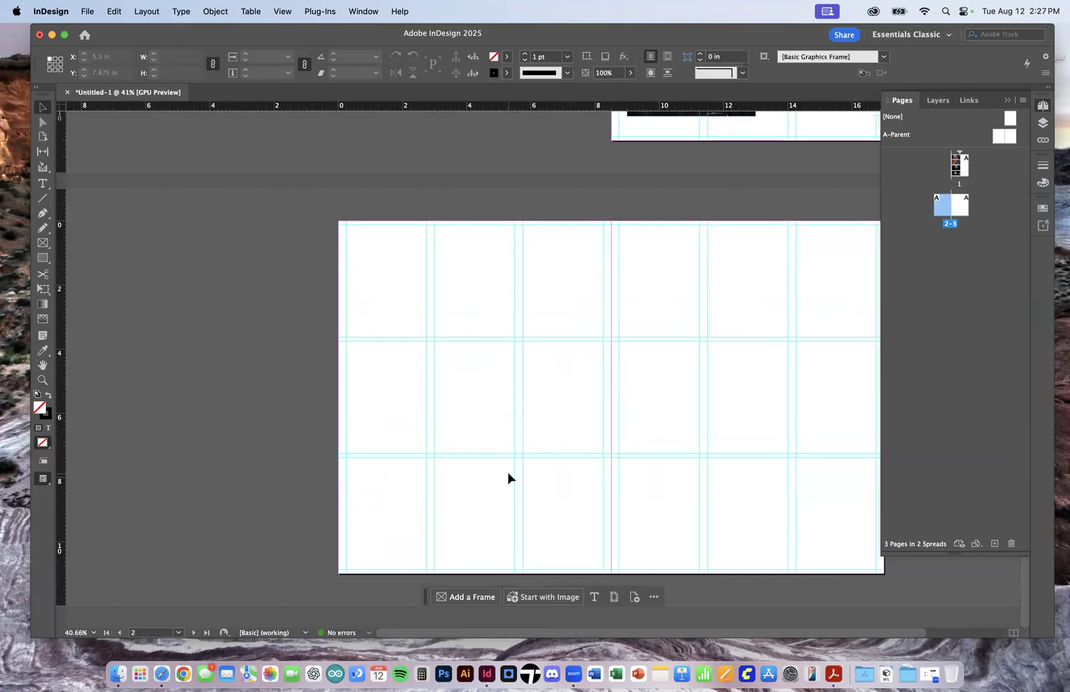
# On page 1, move the fourth image up to Y 7.6 in and the third image up to Y about 5.01 in
pyautogui.scroll(10, 570, 357)
pyautogui.hscroll(4, 570, 357)
pyautogui.scroll(-1, 570, 357)
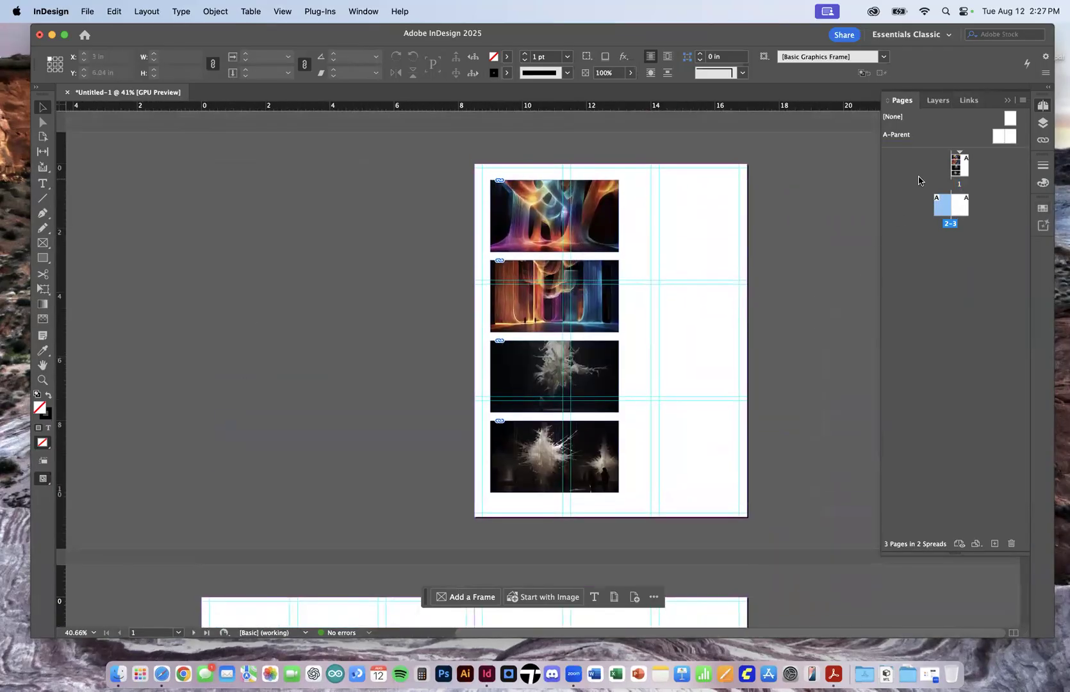
pyautogui.scroll(3, 583, 257)
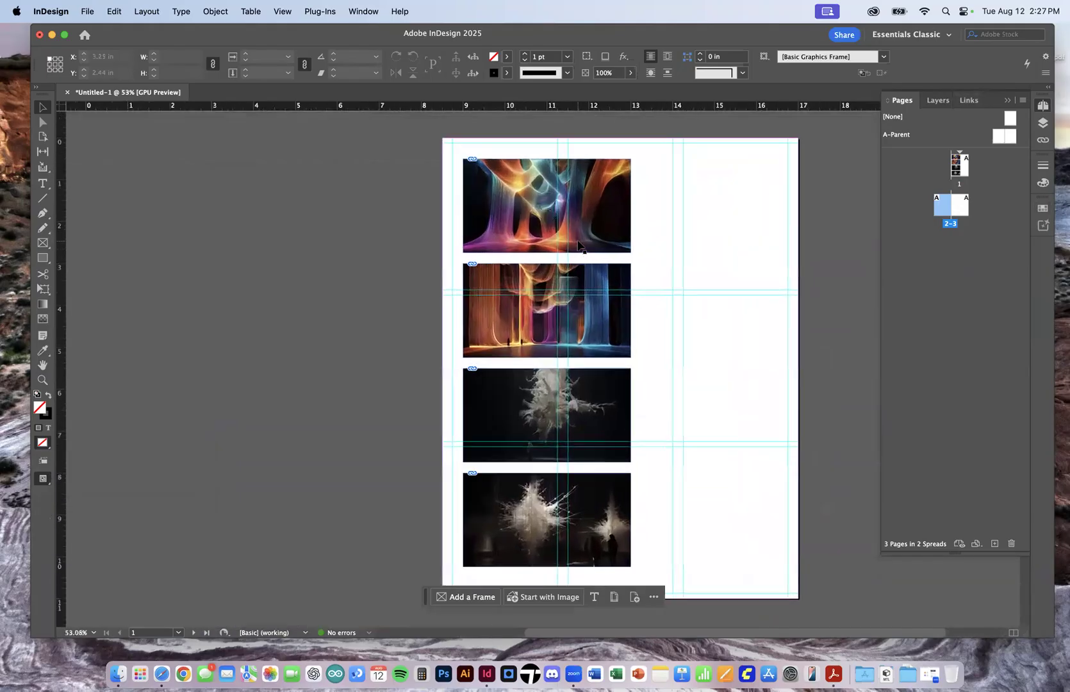
pyautogui.click(503, 249)
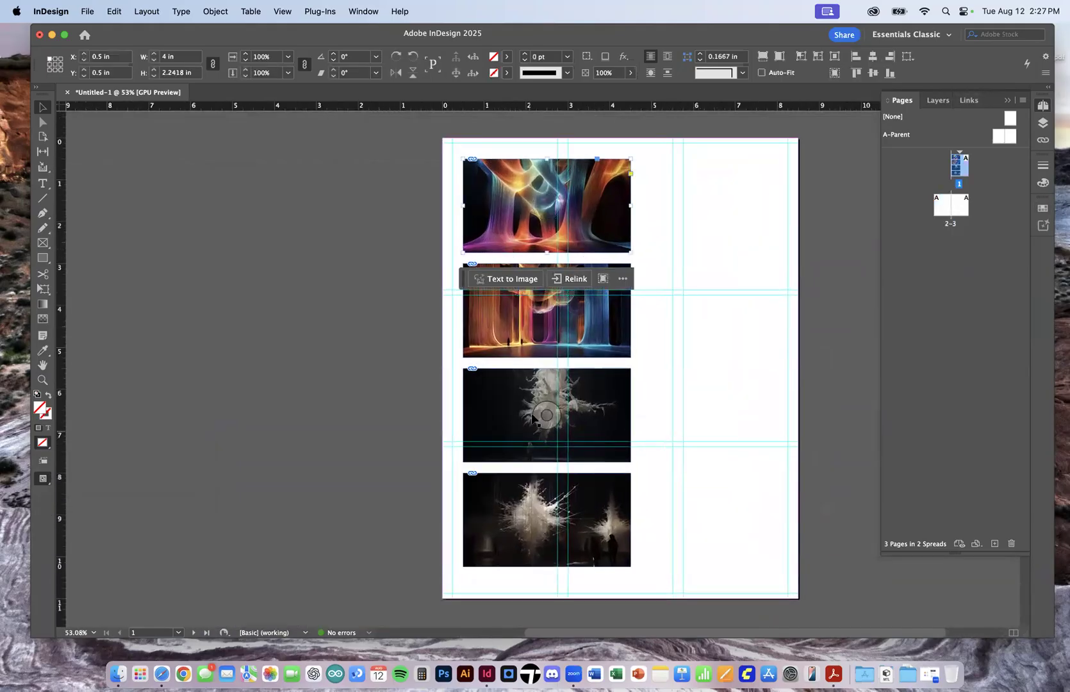
pyautogui.moveTo(531, 476); pyautogui.dragTo(531, 458)
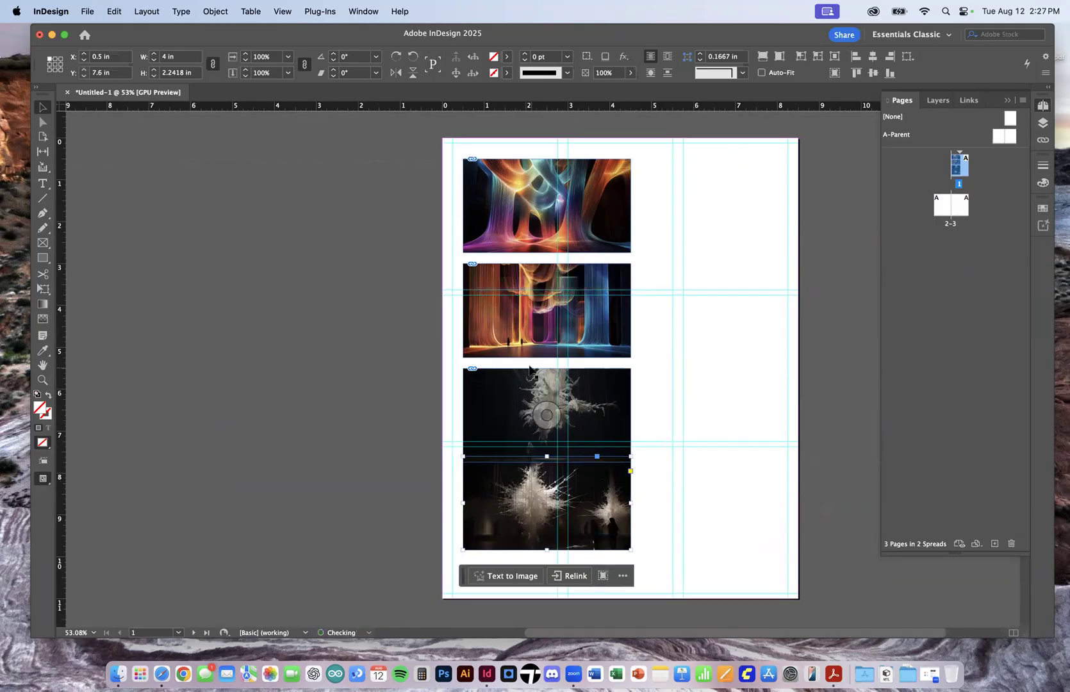
pyautogui.moveTo(522, 398); pyautogui.dragTo(522, 378)
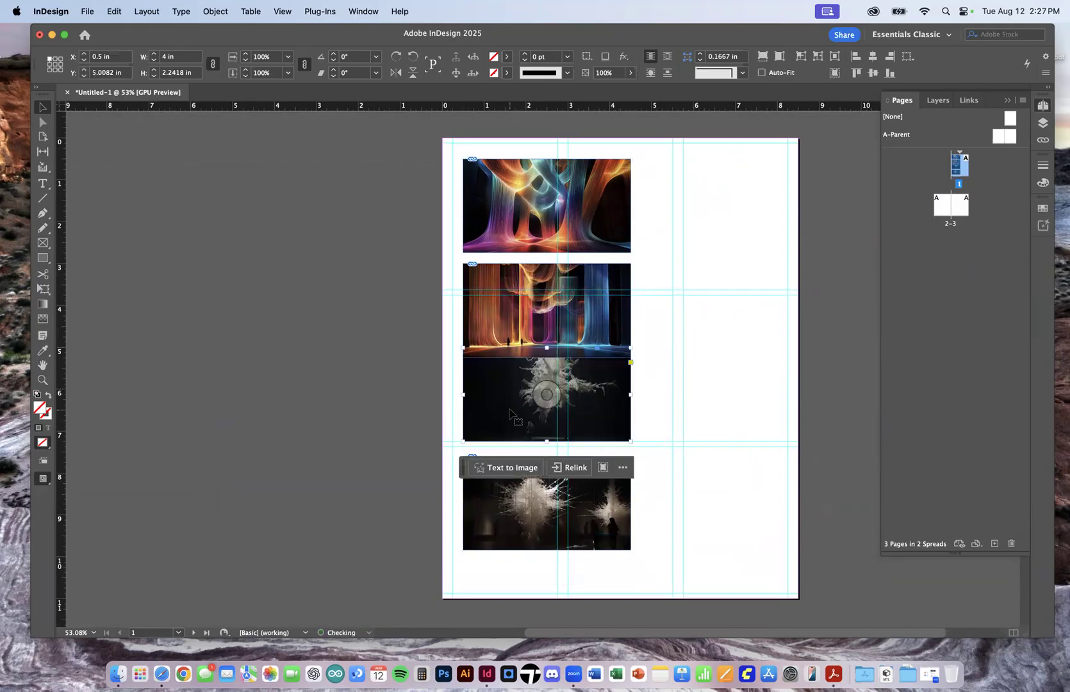
# Cut the upper three images from page 1 and paste them onto page 2 at about X 1.5 in, Y 1.47 in
pyautogui.scroll(-6, 522, 459)
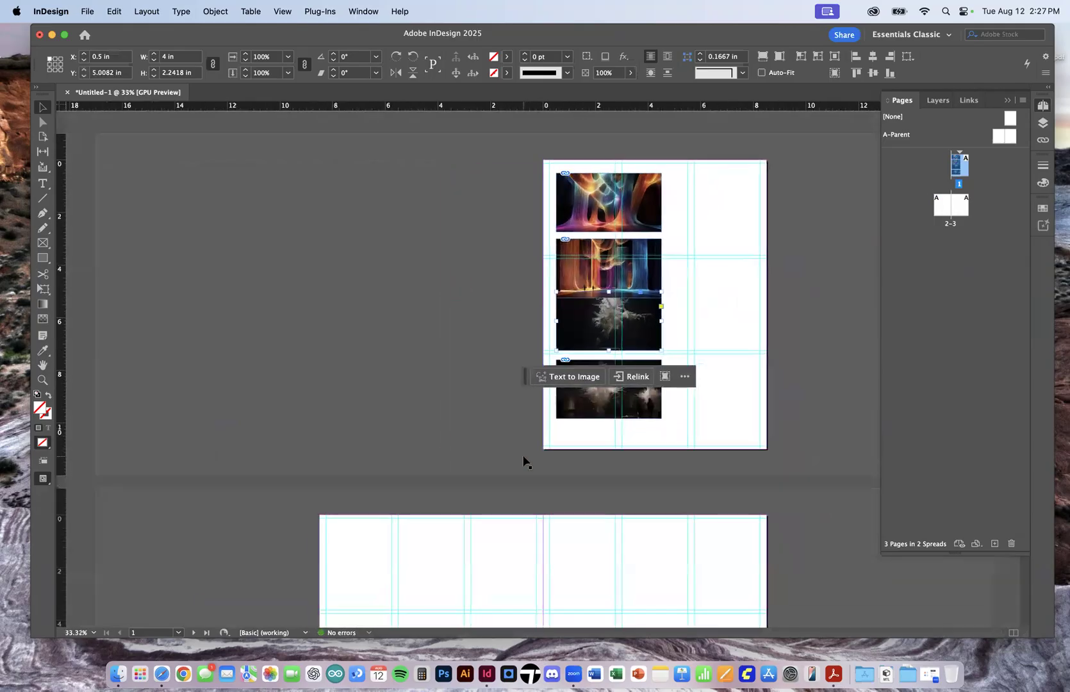
pyautogui.press('super+shift+a')
pyautogui.click(578, 263)
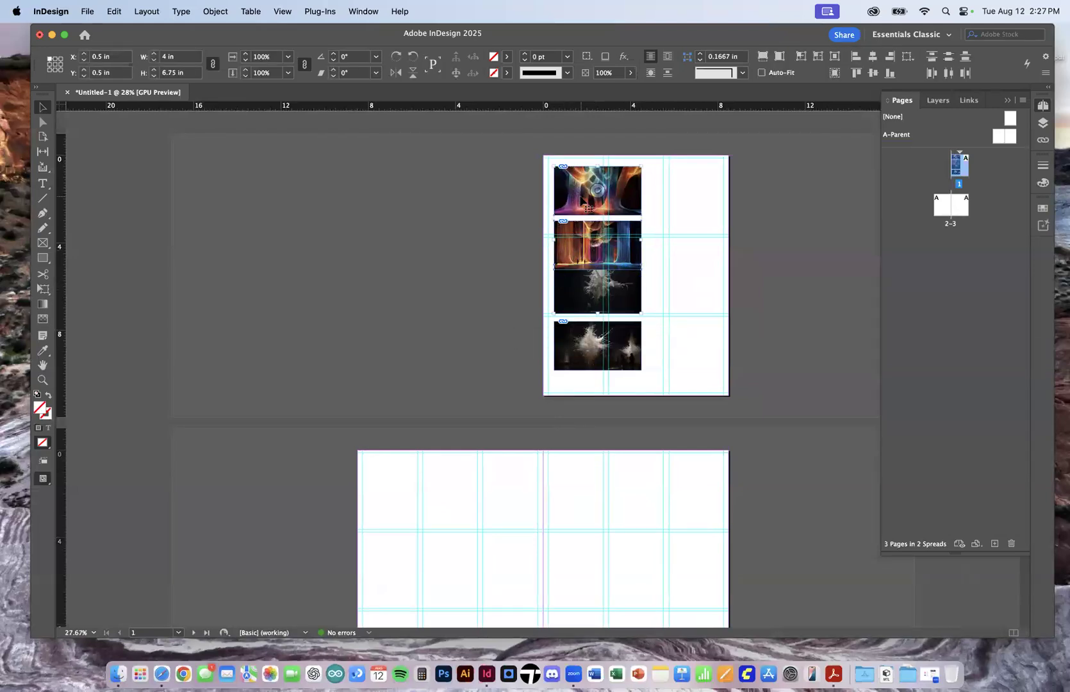
pyautogui.press('BackSpace')
pyautogui.scroll(-3, 571, 269)
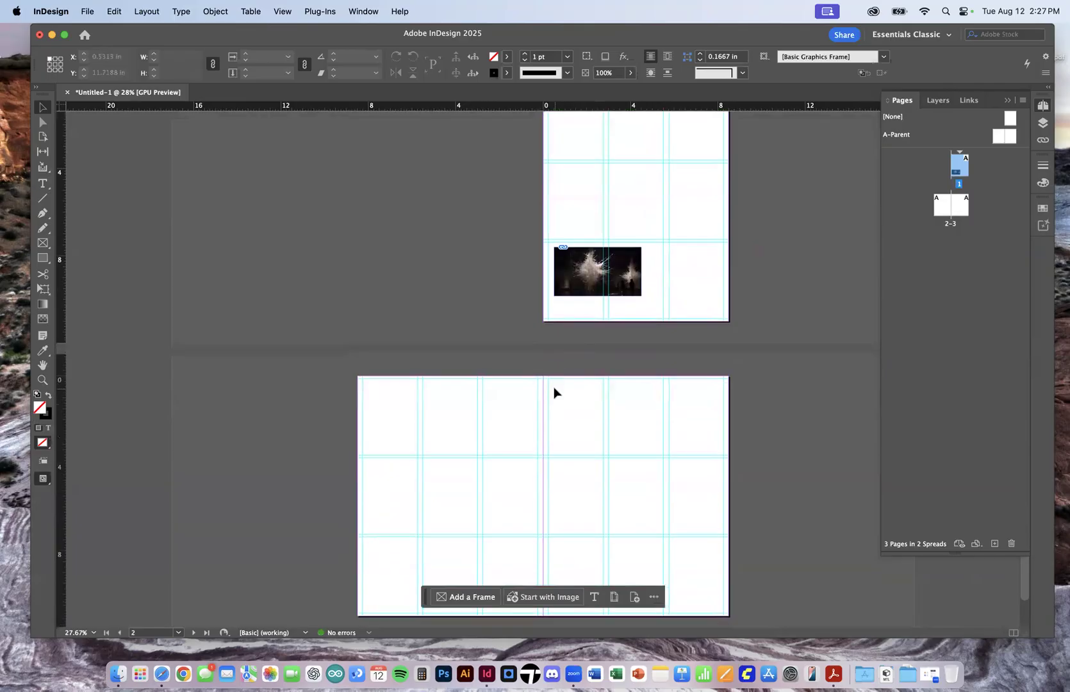
pyautogui.click(442, 395)
pyautogui.press('super+v')
pyautogui.moveTo(526, 410); pyautogui.dragTo(417, 396)
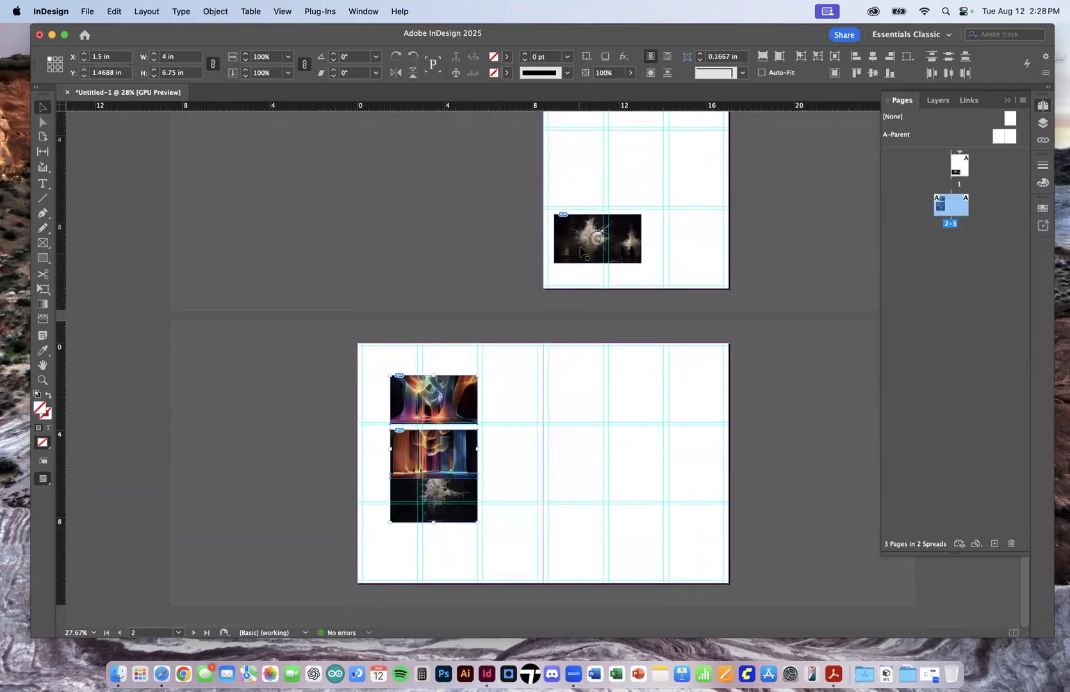
# Move the remaining page 1 image onto page 3 and the third image from page 2 below it, at X 10 in, Y 7.625 in
pyautogui.moveTo(578, 469); pyautogui.dragTo(578, 464)
pyautogui.click(512, 450)
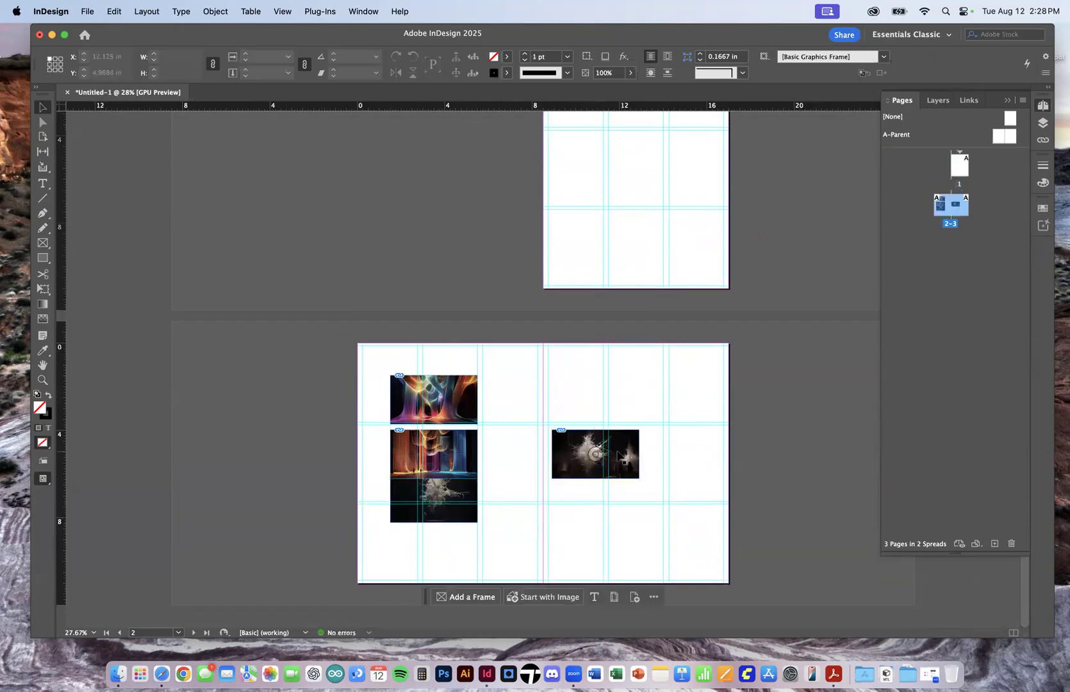
pyautogui.moveTo(456, 496); pyautogui.dragTo(641, 530)
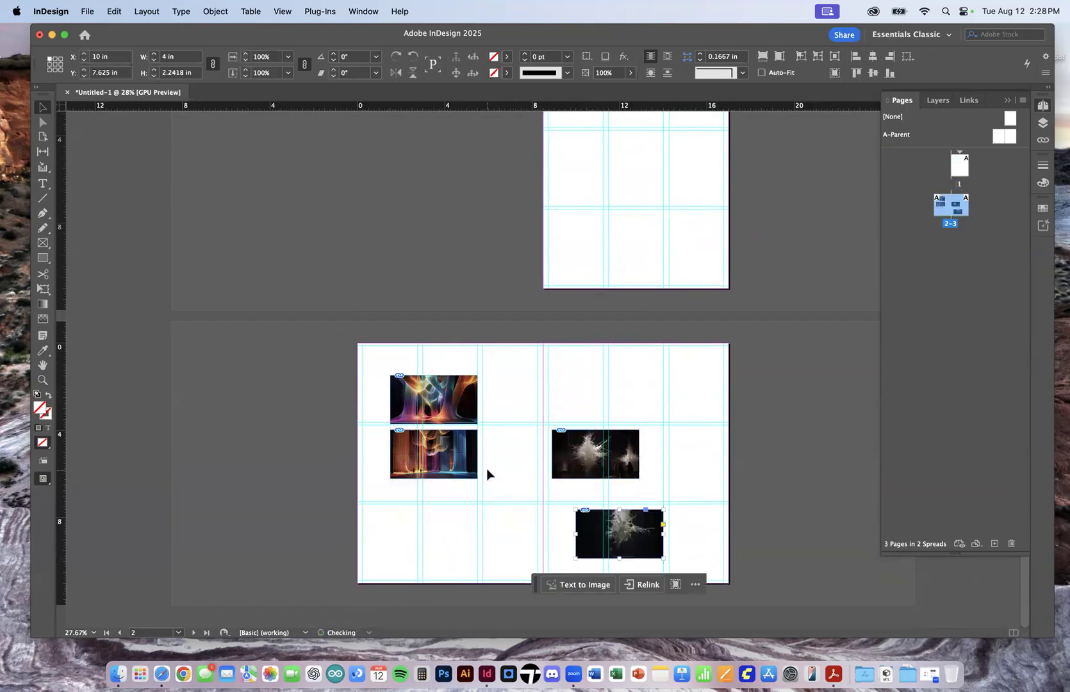
# Snap the two page 2 images to the grid's left edge, at the start of the first row and at Y 3.75 in
pyautogui.scroll(1, 486, 469)
pyautogui.scroll(-2, 486, 474)
pyautogui.moveTo(441, 344); pyautogui.dragTo(403, 305)
pyautogui.moveTo(424, 421); pyautogui.dragTo(381, 414)
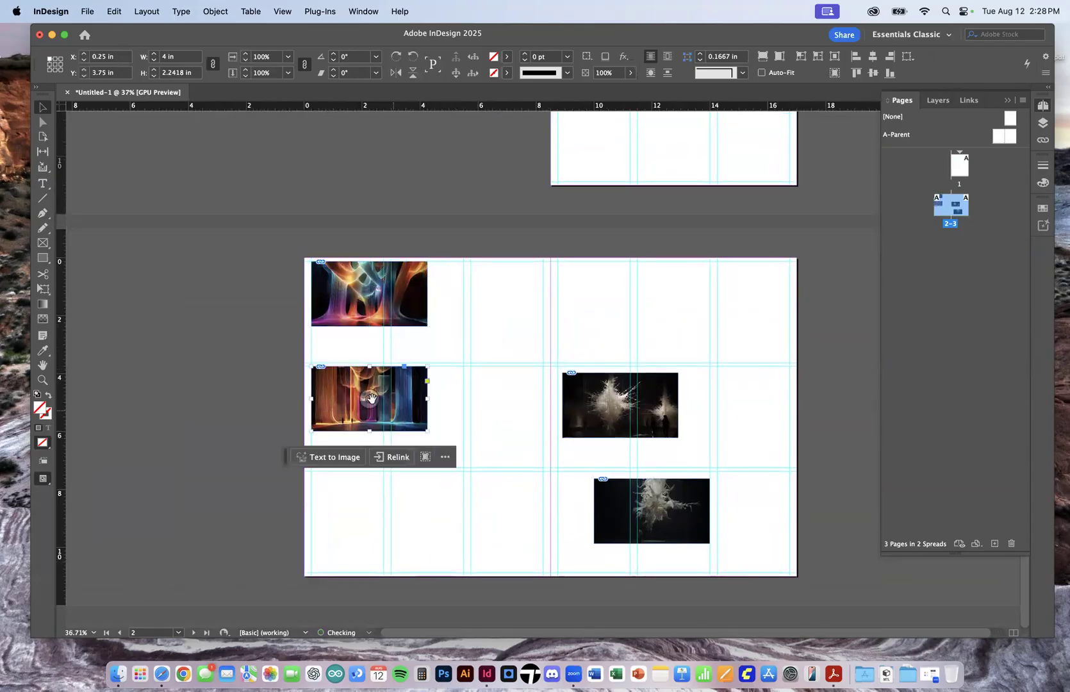
# Snap the two page 3 images to the grid's right edge at X 12.75 in, with Y 0.125 in and 3.75 in
pyautogui.click(231, 294)
pyautogui.moveTo(672, 392); pyautogui.dragTo(784, 282)
pyautogui.moveTo(681, 497); pyautogui.dragTo(760, 388)
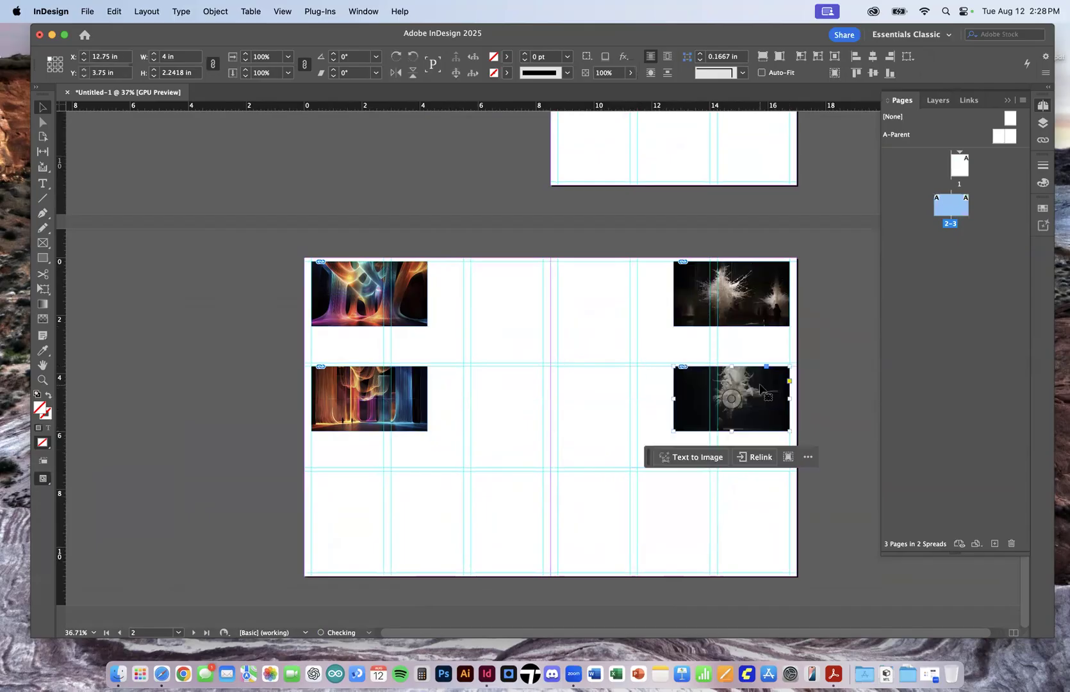
# Enlarge both page 2 image frames to 5.25 by 3.5 in so each spans two grid columns and one row
pyautogui.click(827, 334)
pyautogui.click(420, 320)
pyautogui.moveTo(427, 326); pyautogui.dragTo(461, 358)
pyautogui.click(186, 334)
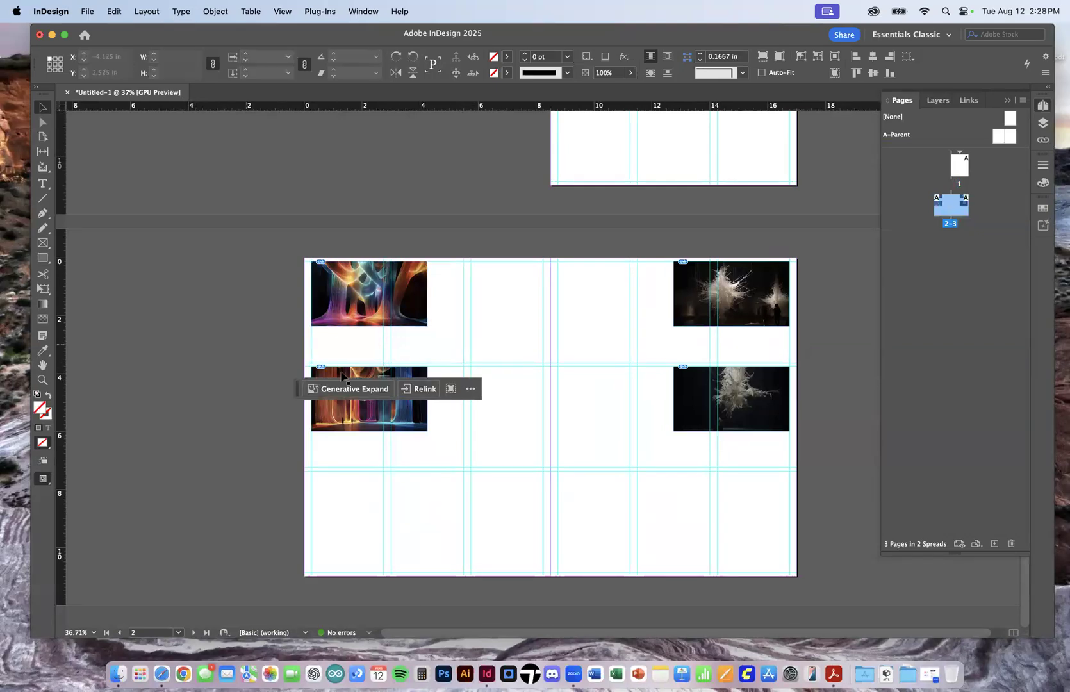
pyautogui.click(418, 431)
pyautogui.moveTo(427, 431); pyautogui.dragTo(463, 467)
pyautogui.click(220, 437)
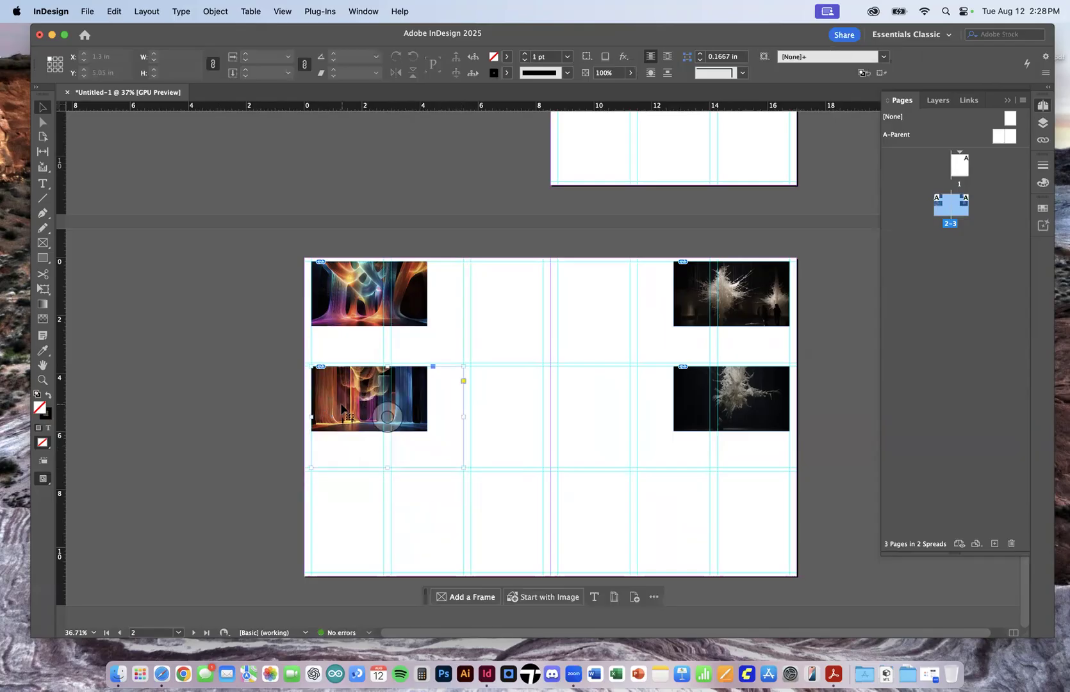
# Apply Fit Content Proportionally to the second-row image on page 2
pyautogui.rightClick(341, 405)
pyautogui.moveTo(366, 397)
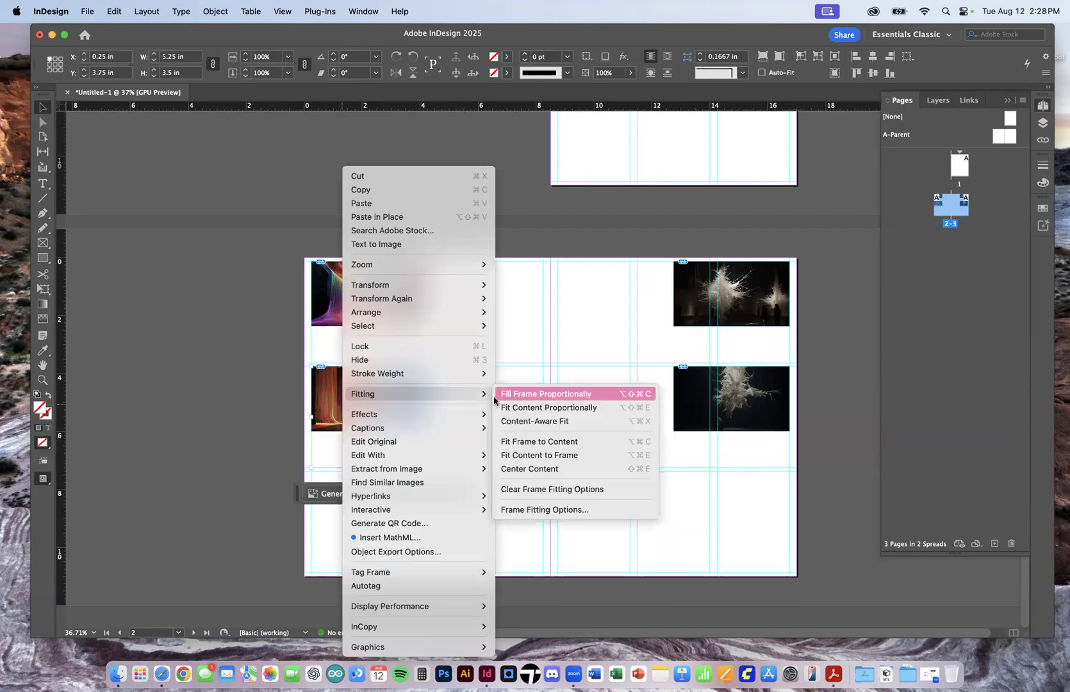
pyautogui.click(539, 406)
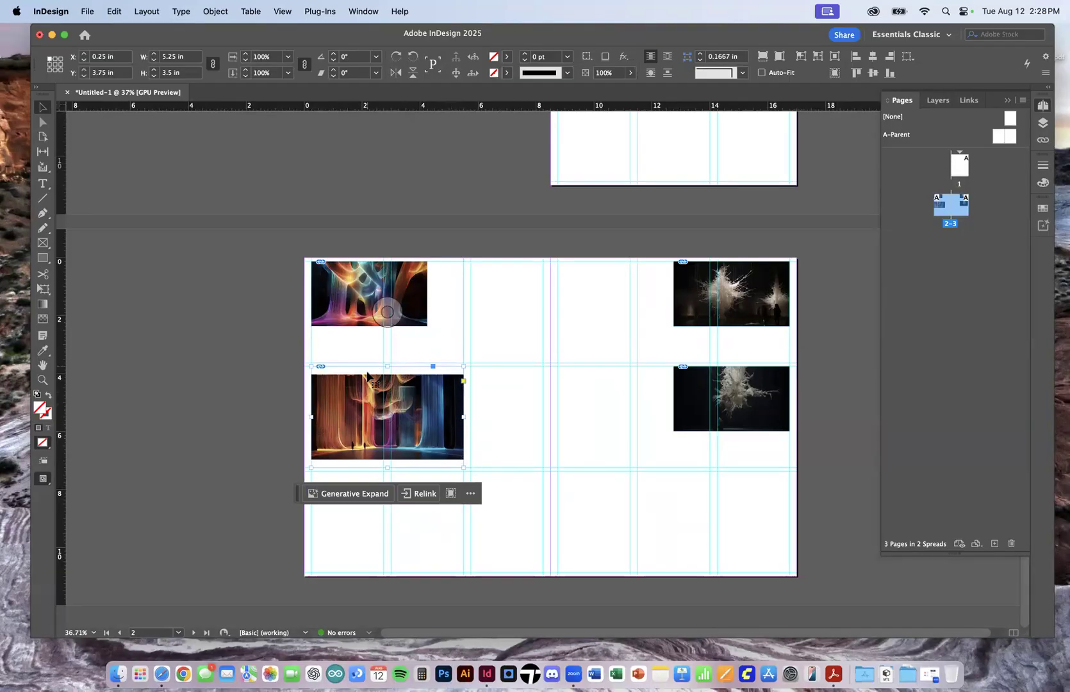
# Apply Fill Frame Proportionally to the second-row image on page 2
pyautogui.rightClick(358, 402)
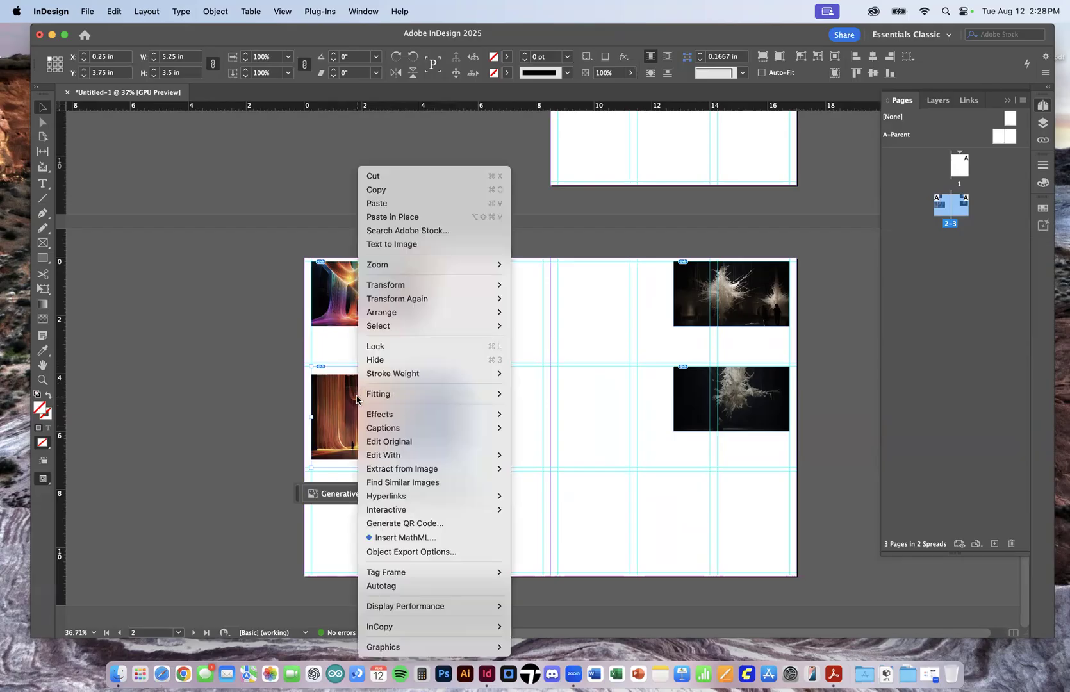
pyautogui.moveTo(448, 393)
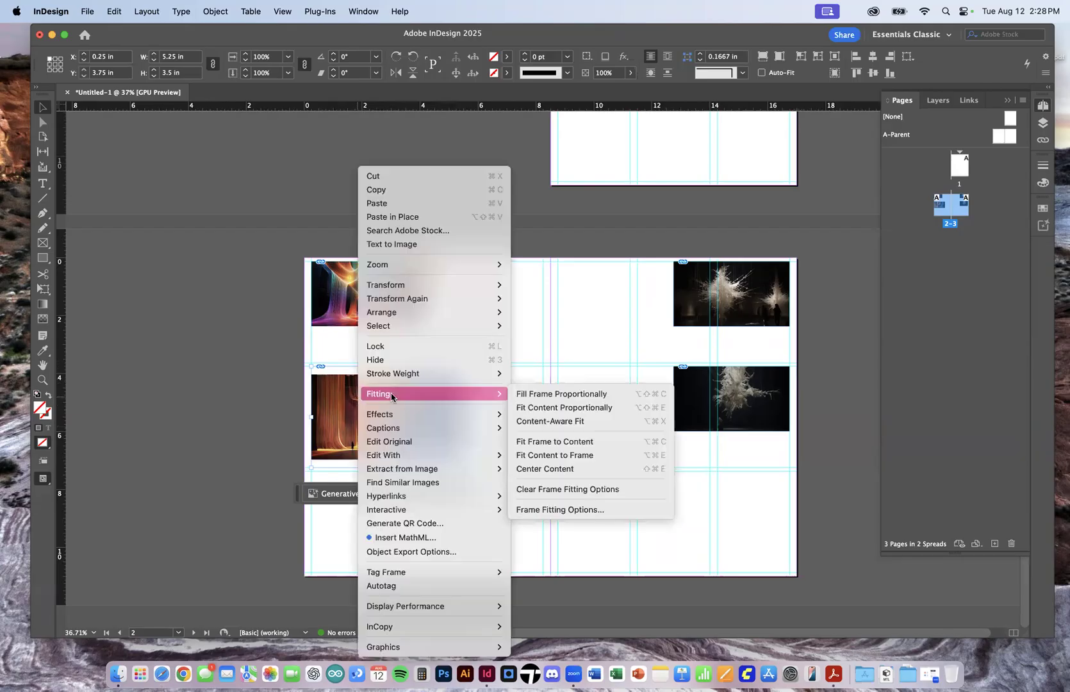
pyautogui.click(548, 394)
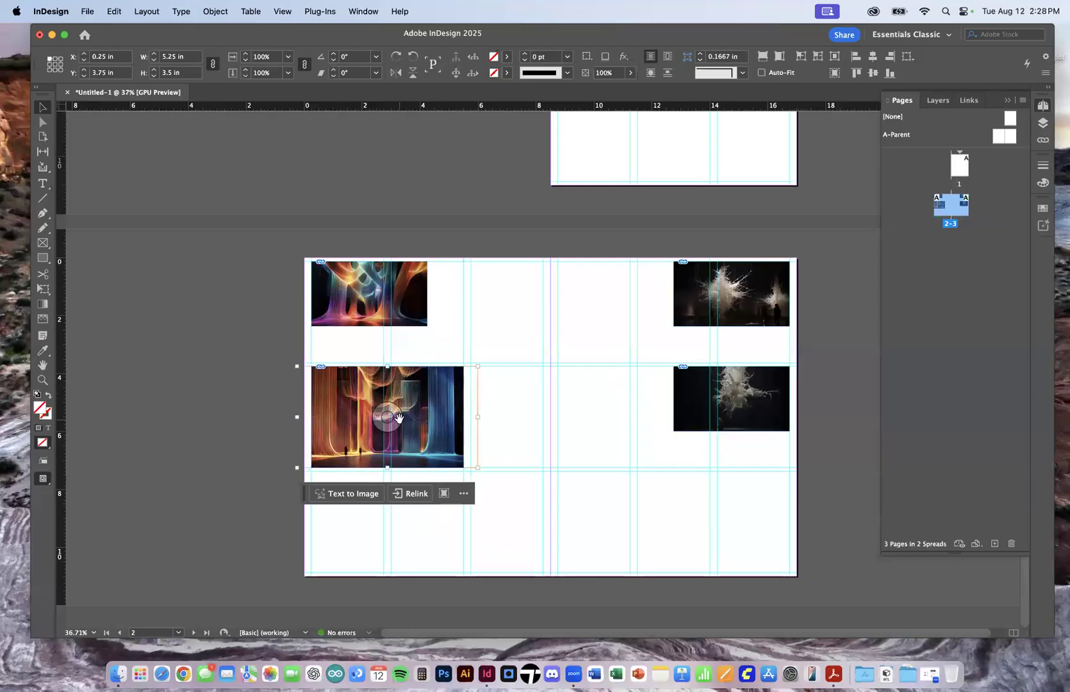
# Nudge the second-row image's content rightward inside its page 2 frame to an X offset of about -0.22 in
pyautogui.moveTo(398, 417); pyautogui.dragTo(398, 420)
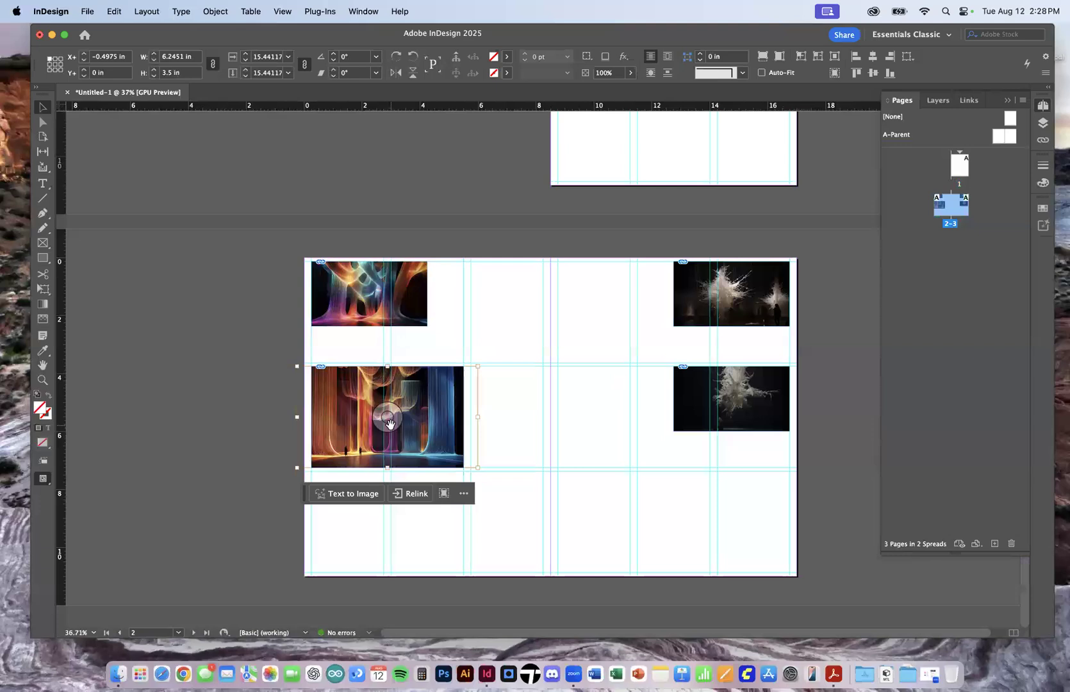
pyautogui.press('Left')
pyautogui.press('Left')
pyautogui.press('Left')
pyautogui.press('Left')
pyautogui.press('Left')
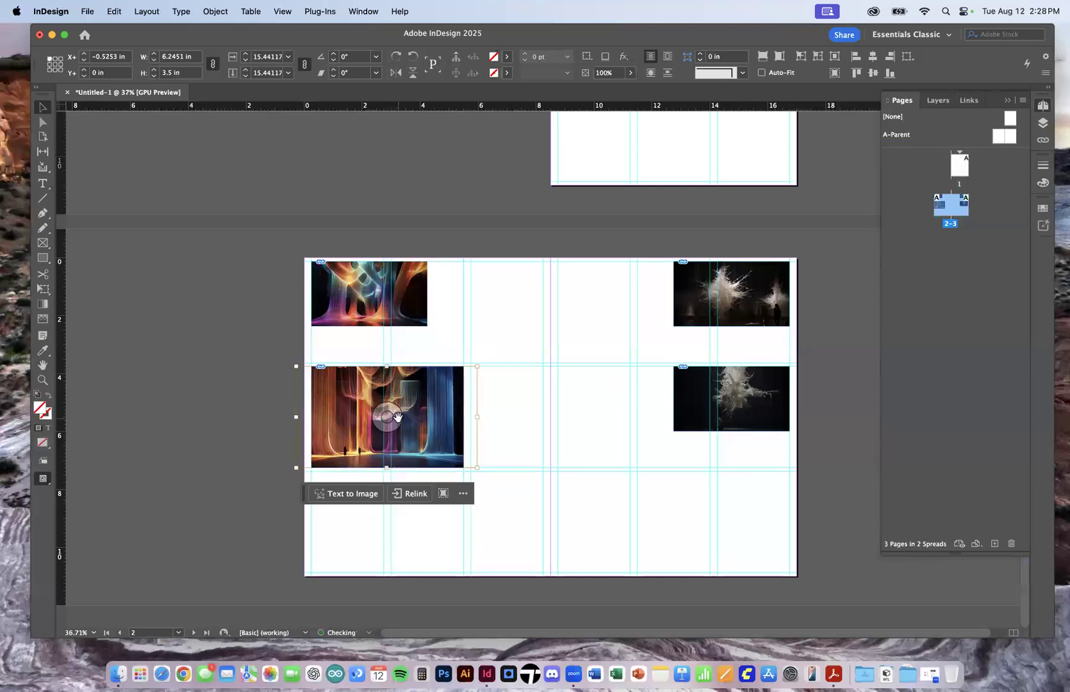
pyautogui.hotkey('shift', 'Left')
pyautogui.hotkey('shift', 'Right')
pyautogui.hotkey('shift', 'Right')
pyautogui.press('Right')
pyautogui.press('Right')
pyautogui.press('Right')
pyautogui.press('Right')
pyautogui.press('Right')
pyautogui.press('Right')
pyautogui.press('Right')
pyautogui.press('Right')
pyautogui.press('Right')
pyautogui.press('Right')
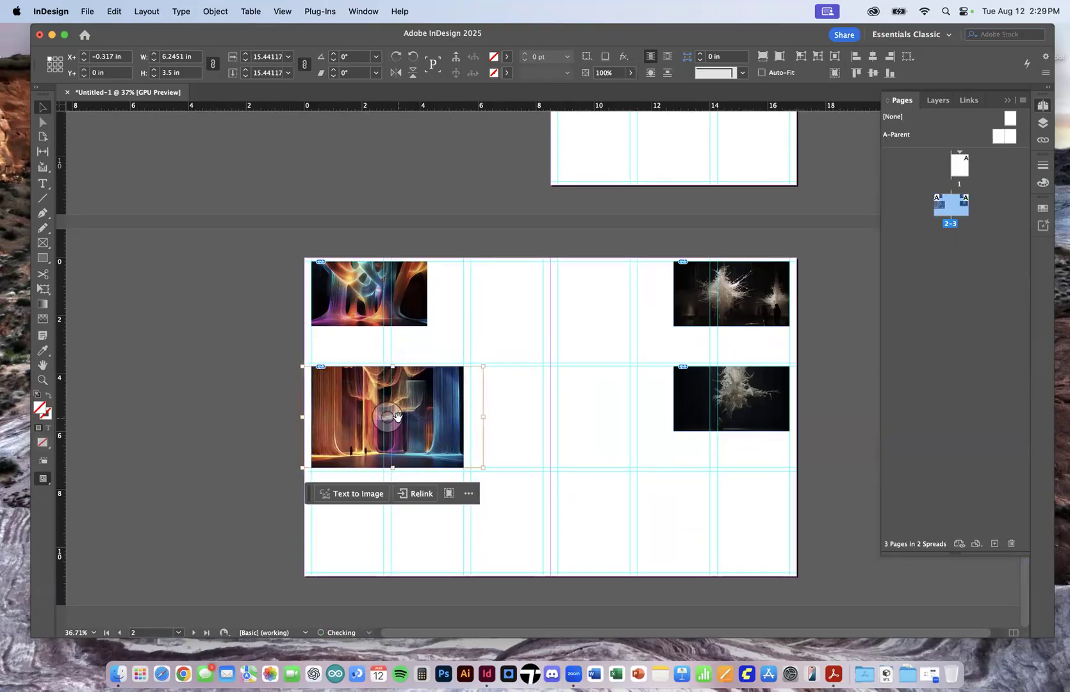
pyautogui.press('Right')
pyautogui.press('Right')
pyautogui.press('Right')
pyautogui.press('Right')
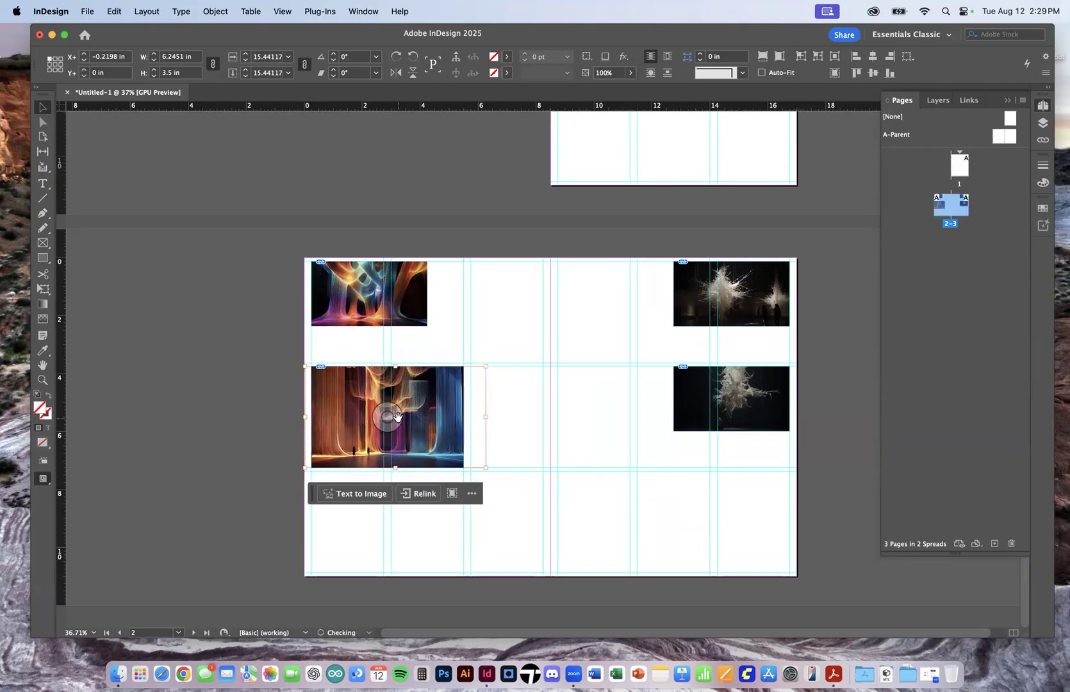
pyautogui.click(222, 392)
# Apply Fill Frame Proportionally to the first-row image on page 2
pyautogui.click(424, 300)
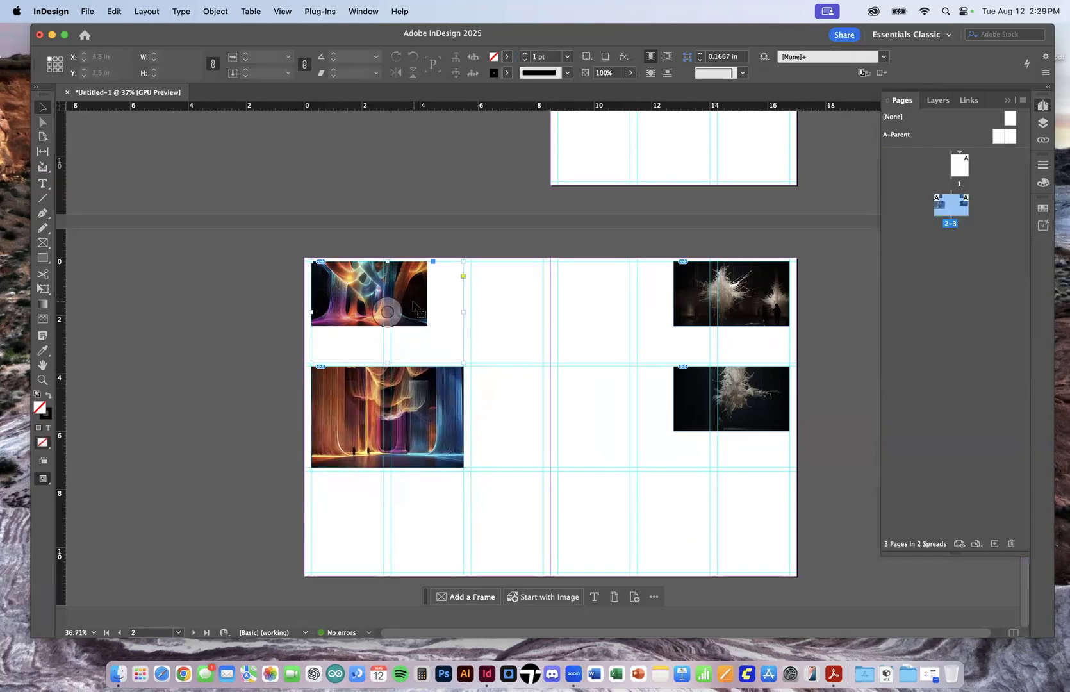
pyautogui.rightClick(416, 301)
pyautogui.moveTo(489, 399)
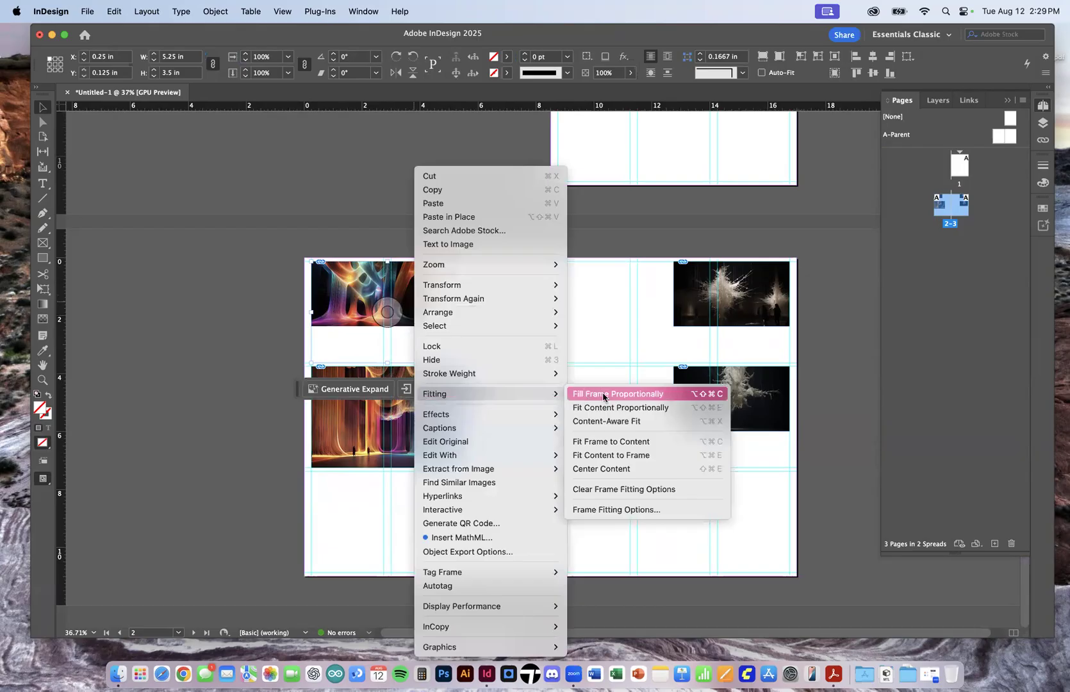
pyautogui.click(621, 404)
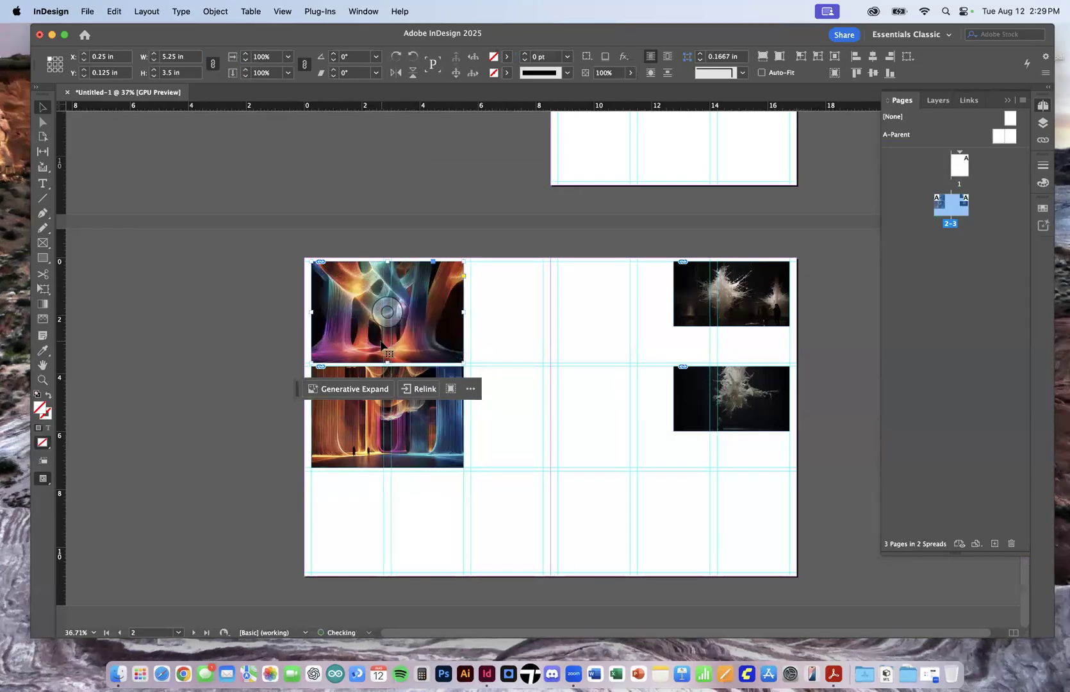
pyautogui.click(227, 333)
# Nudge the first-row image's content slightly rightward inside its page 2 frame
pyautogui.click(376, 309)
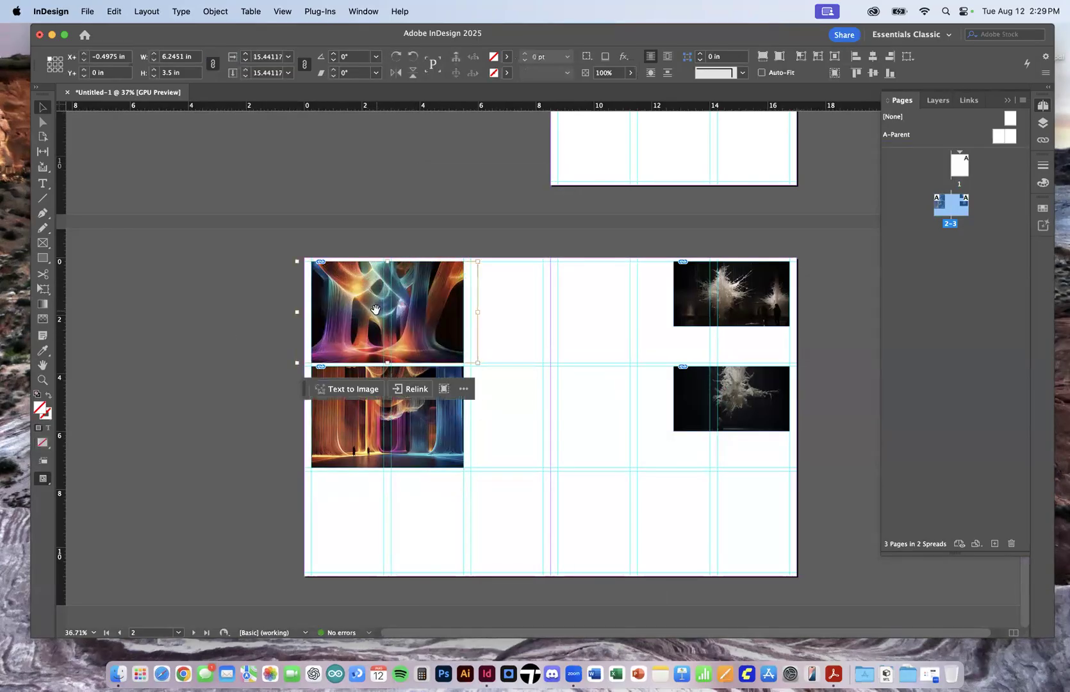
pyautogui.press('Right')
pyautogui.press('Right')
pyautogui.press('Right')
pyautogui.press('Right')
pyautogui.press('Right')
pyautogui.press('Right')
pyautogui.press('Right')
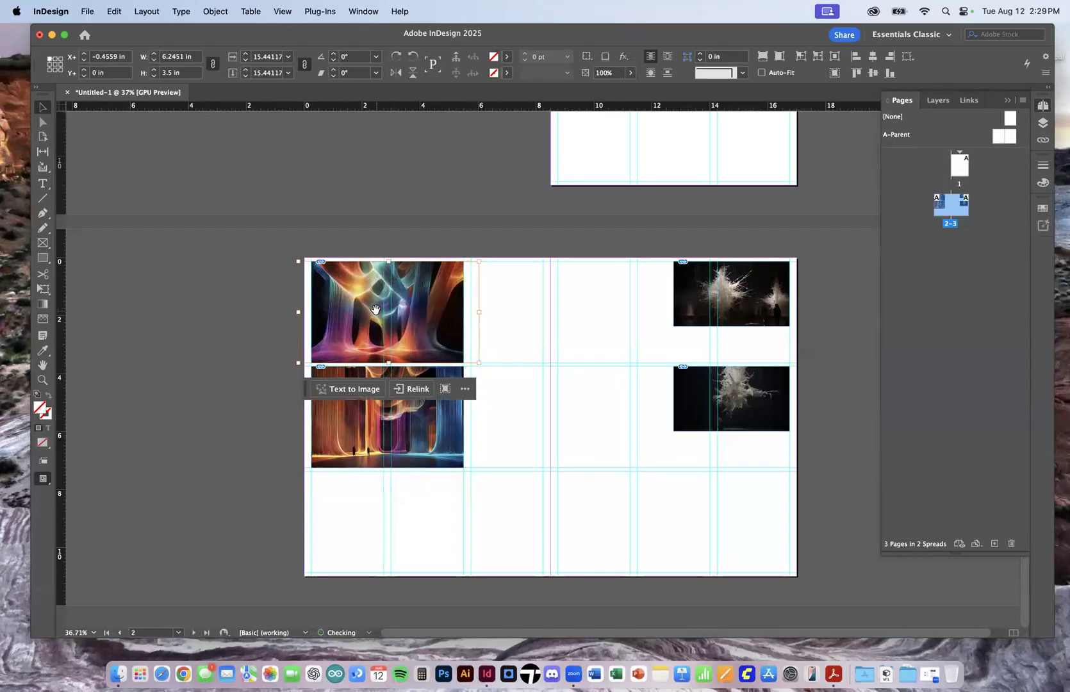
pyautogui.click(269, 310)
# Enlarge both page 3 image frames to 8 by 3.5 in so each spans all three grid columns of its row
pyautogui.click(770, 292)
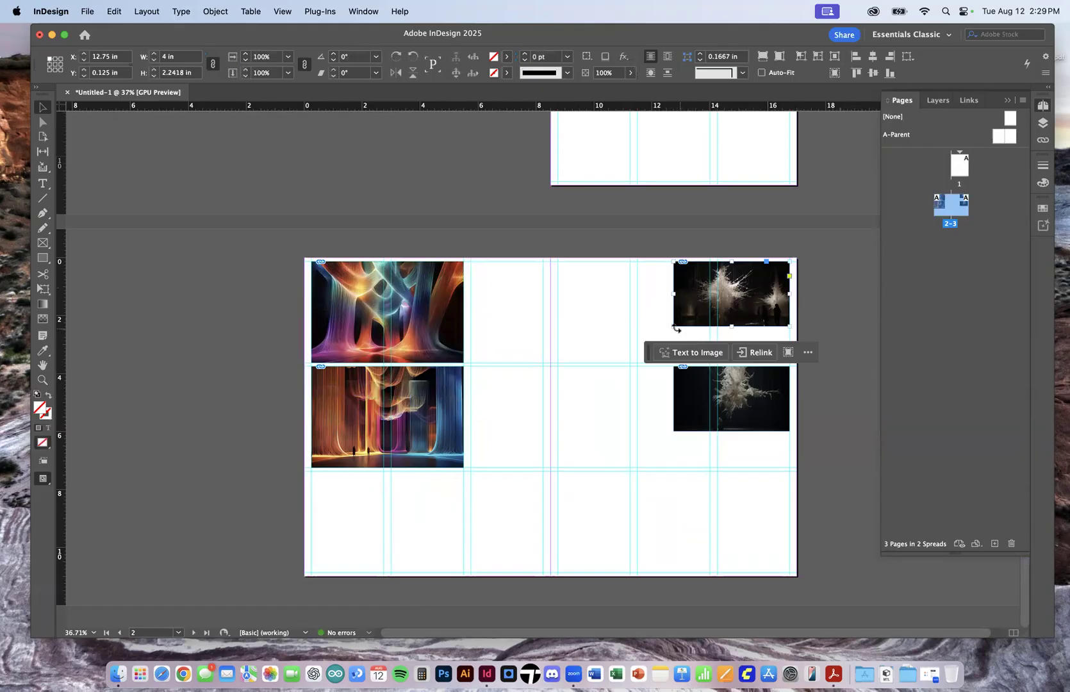
pyautogui.moveTo(671, 326); pyautogui.dragTo(558, 364)
pyautogui.click(673, 431)
pyautogui.moveTo(673, 431); pyautogui.dragTo(558, 467)
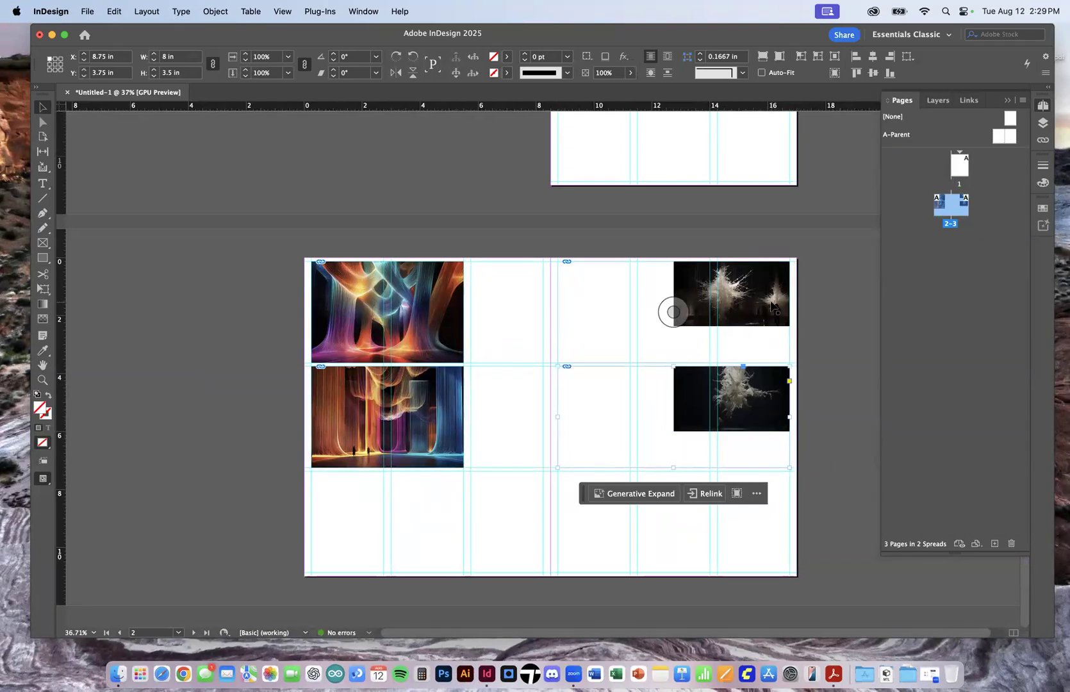
# Apply Fill Frame Proportionally to the first-row image on page 3
pyautogui.click(773, 311)
pyautogui.rightClick(773, 312)
pyautogui.moveTo(836, 393)
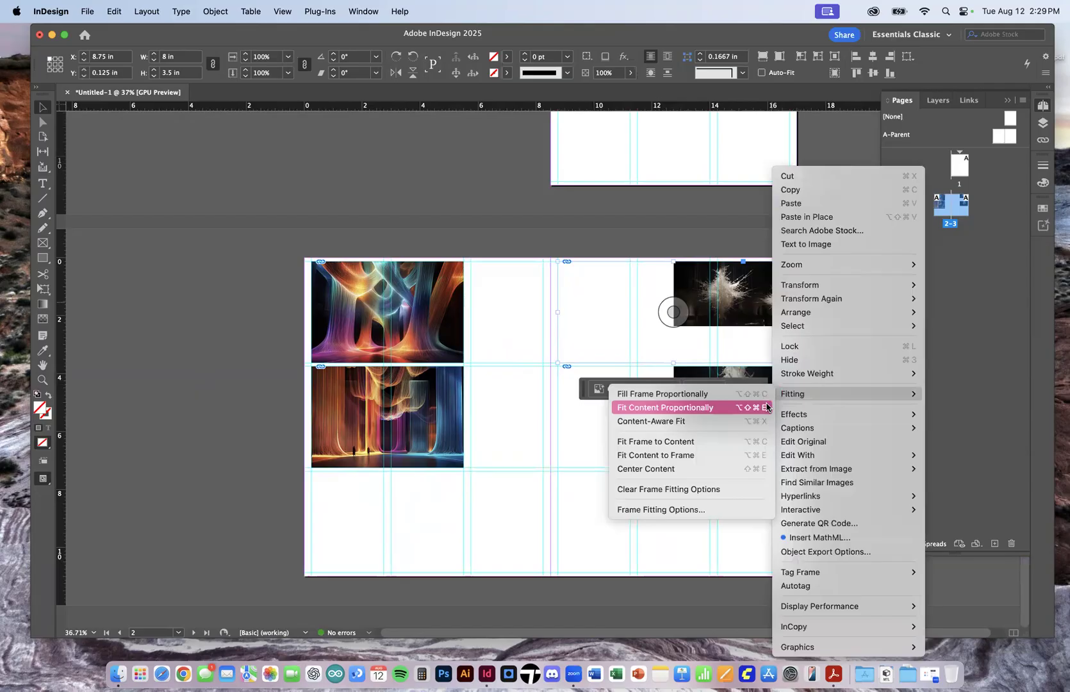
pyautogui.click(735, 394)
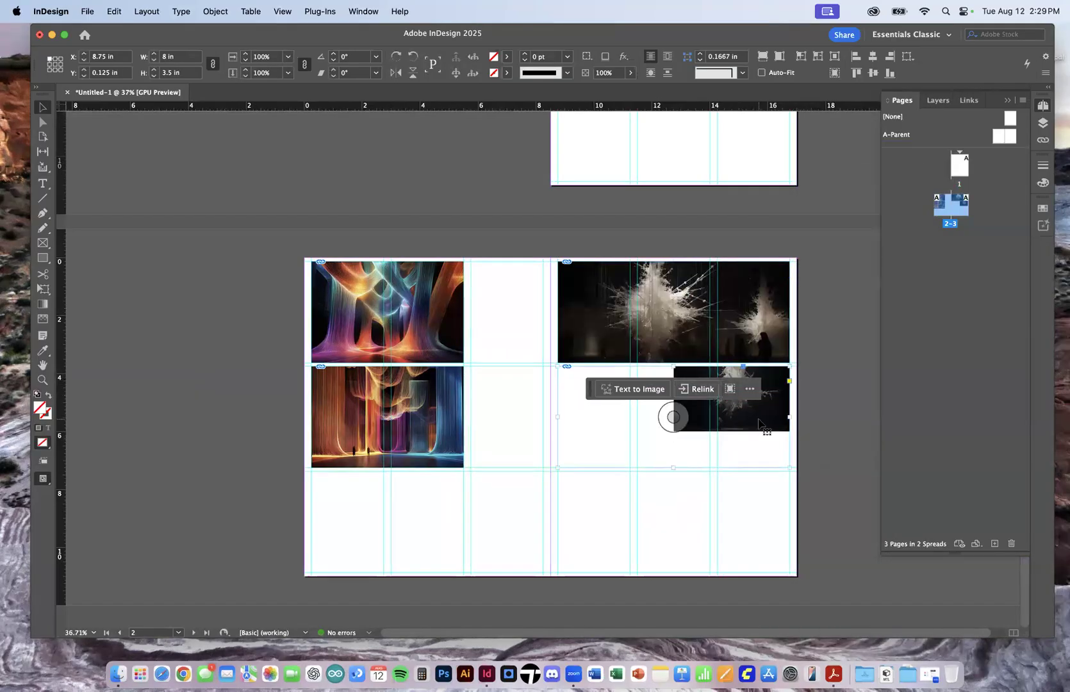
# Apply Fill Frame Proportionally to the second-row image on page 3 and nudge its content down inside the frame
pyautogui.rightClick(759, 422)
pyautogui.moveTo(804, 395)
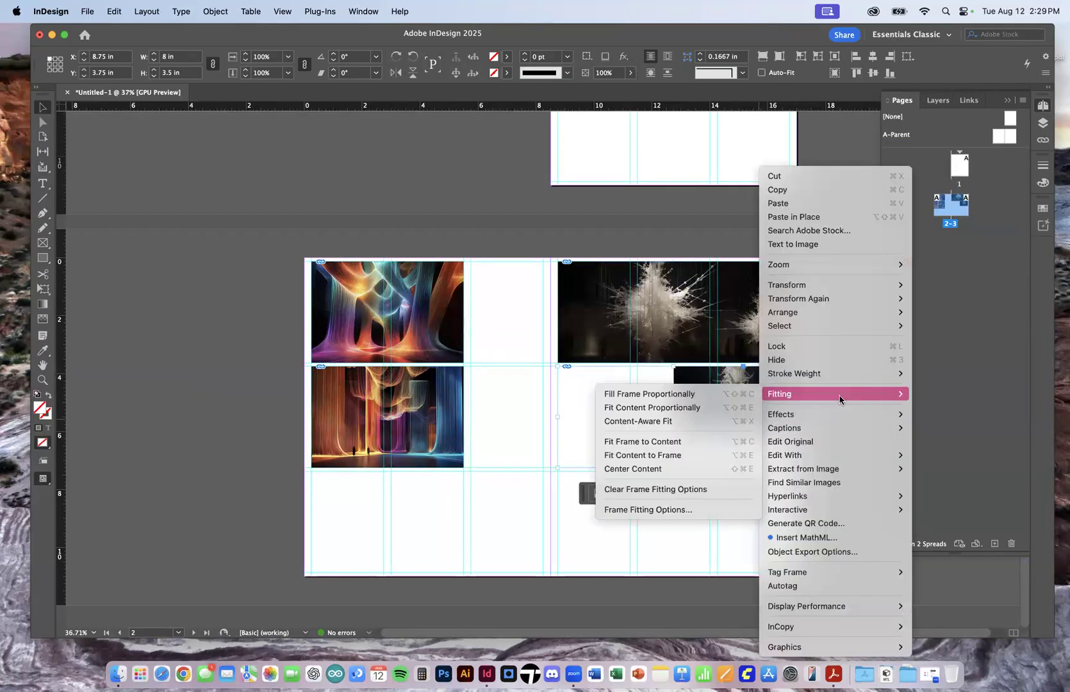
pyautogui.click(666, 394)
pyautogui.click(685, 409)
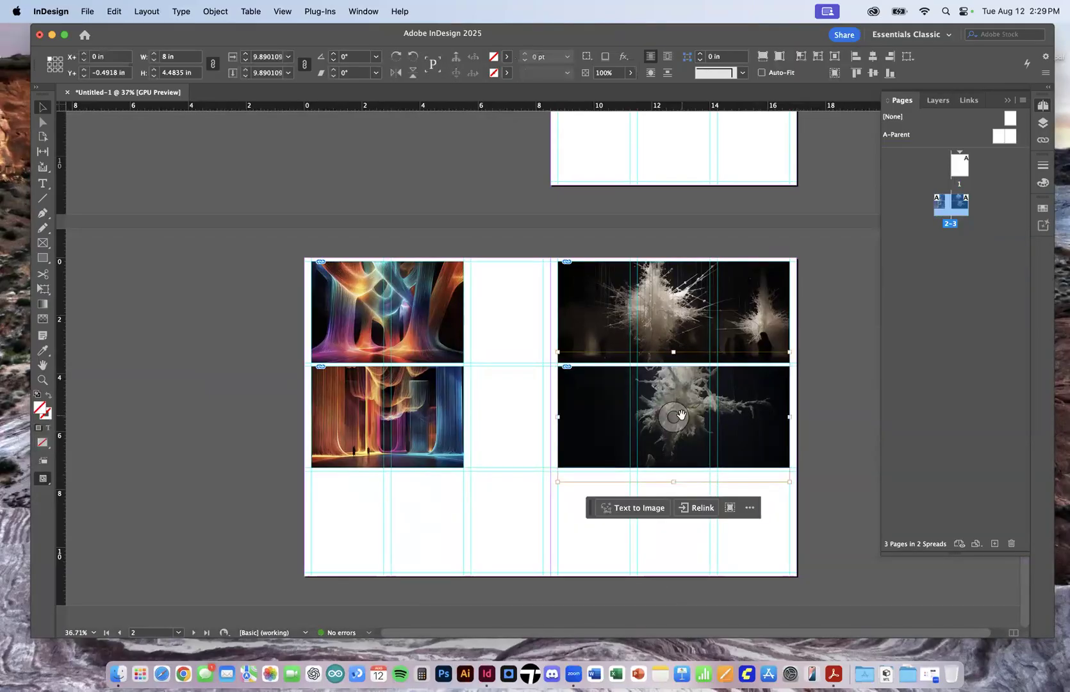
pyautogui.hotkey('shift', 'Down')
pyautogui.hotkey('shift', 'Down')
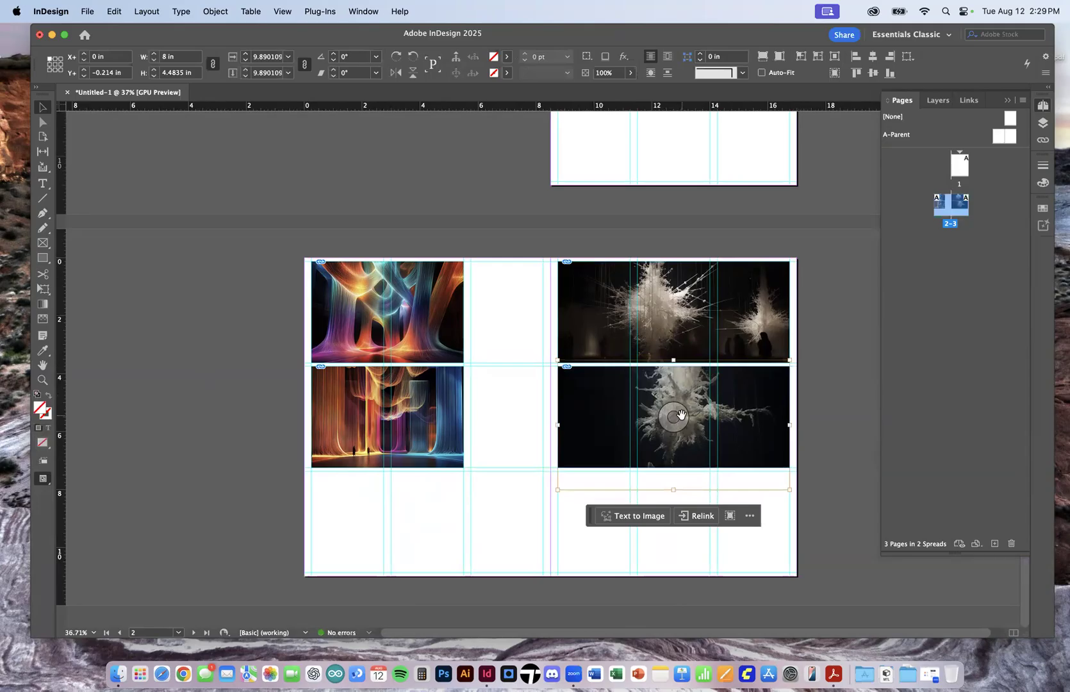
# Nudge the first-row image's content about 0.125 in down inside its page 3 frame
pyautogui.click(675, 314)
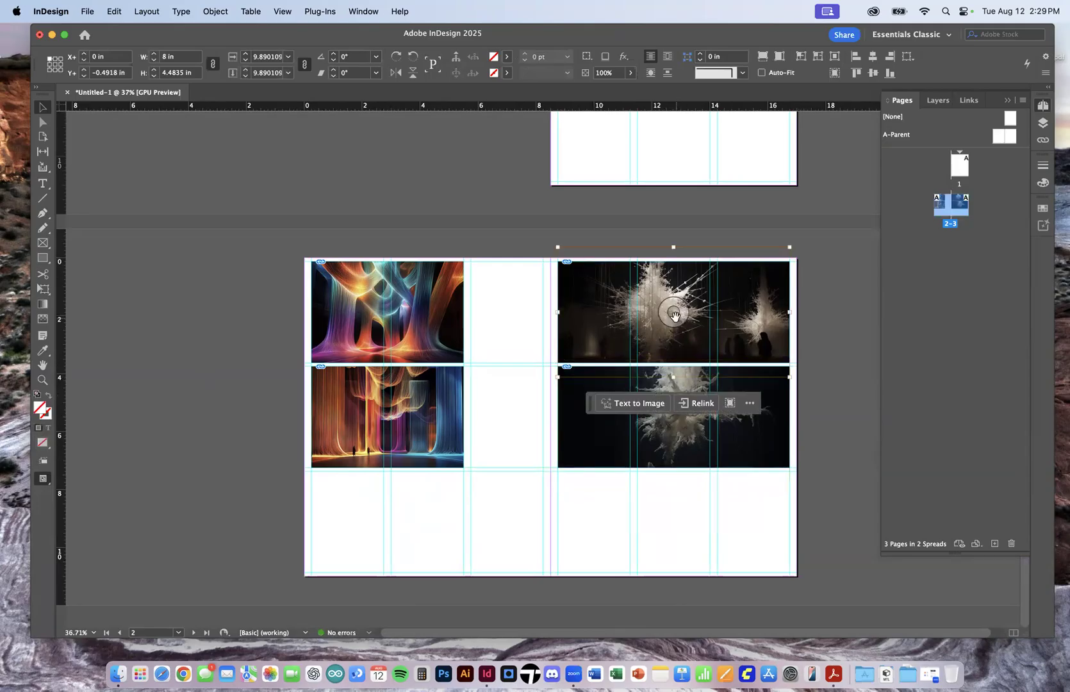
pyautogui.hotkey('shift', 'Down')
pyautogui.press('Up')
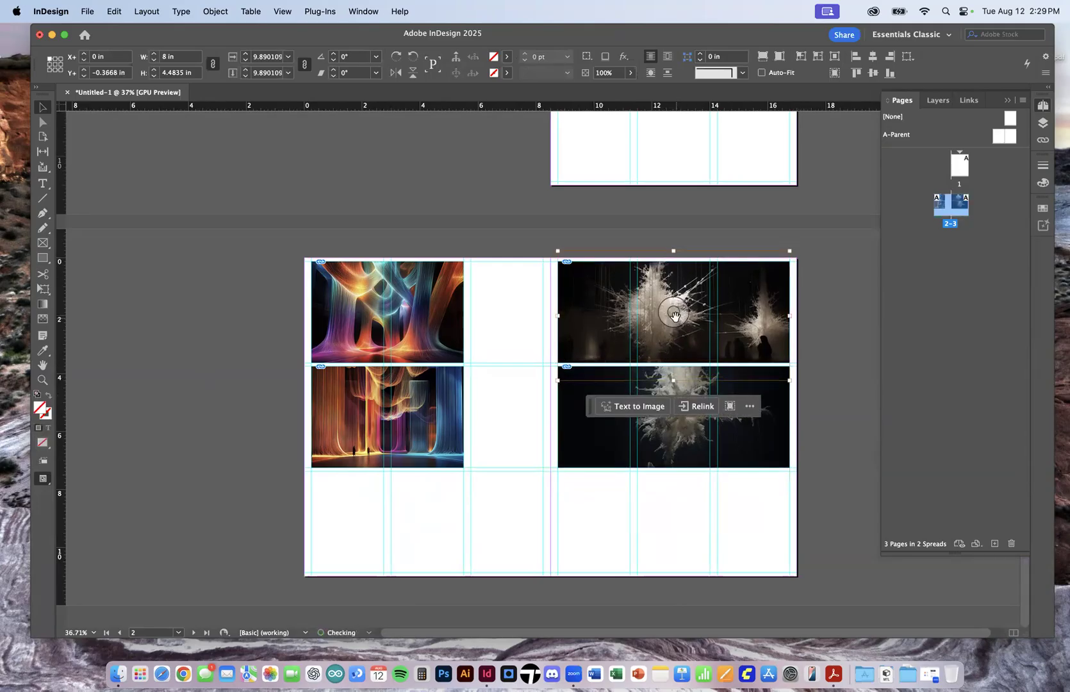
pyautogui.click(514, 303)
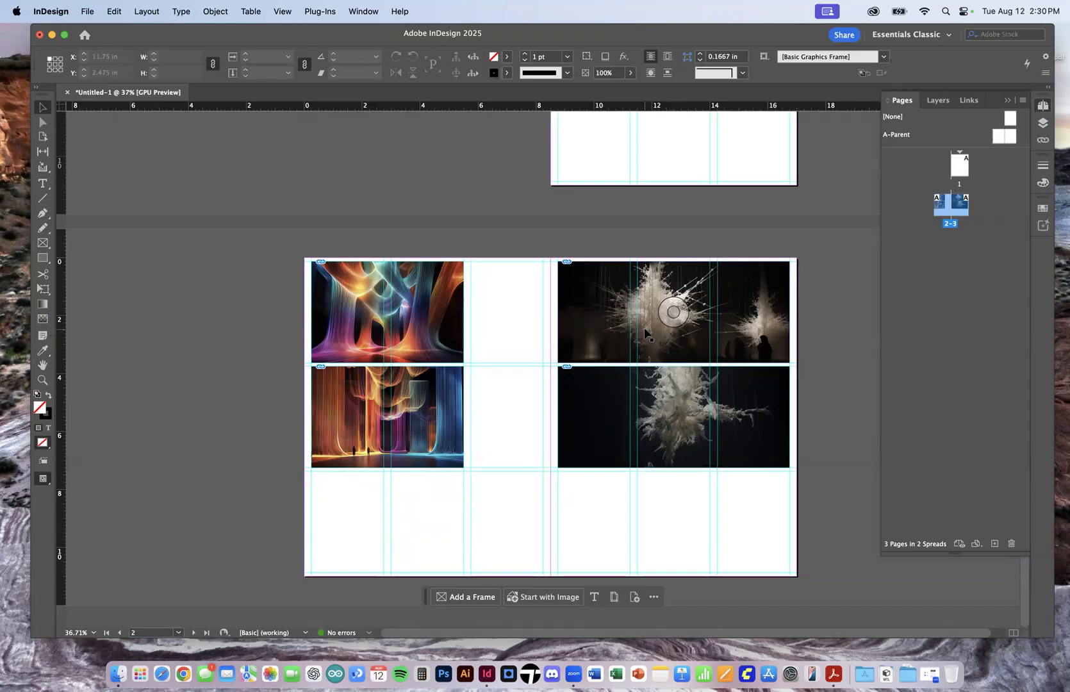
# Narrow both page 3 image frames to 5.25 by 3.5 in so each spans only the second and third grid columns
pyautogui.click(603, 344)
pyautogui.moveTo(557, 313); pyautogui.dragTo(637, 313)
pyautogui.click(585, 408)
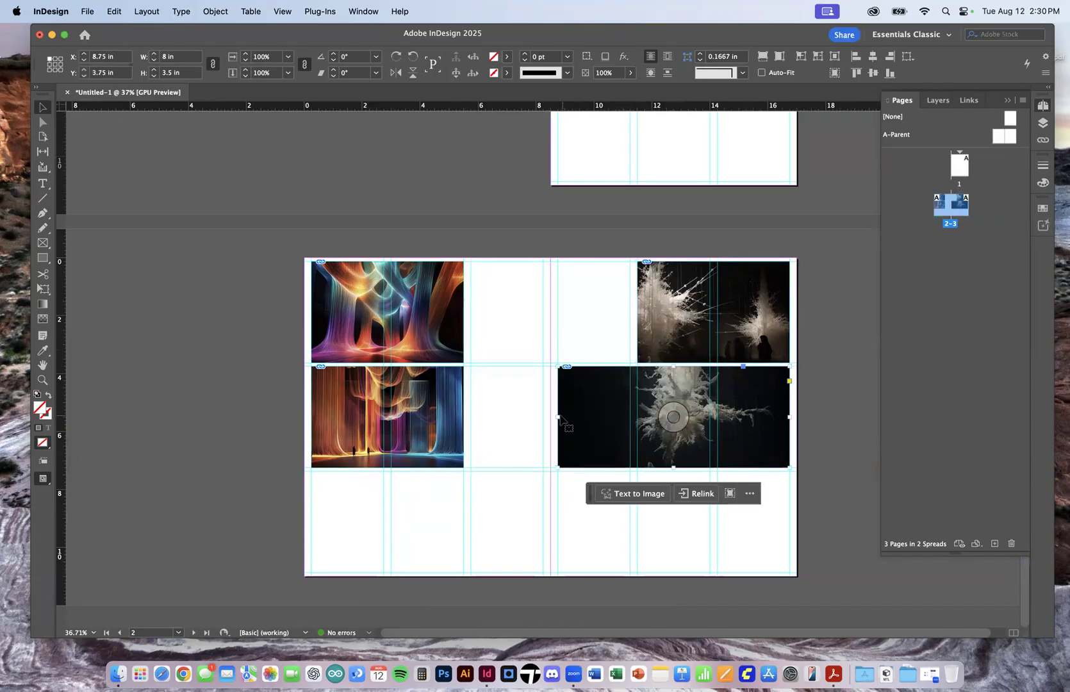
pyautogui.moveTo(557, 422); pyautogui.dragTo(637, 424)
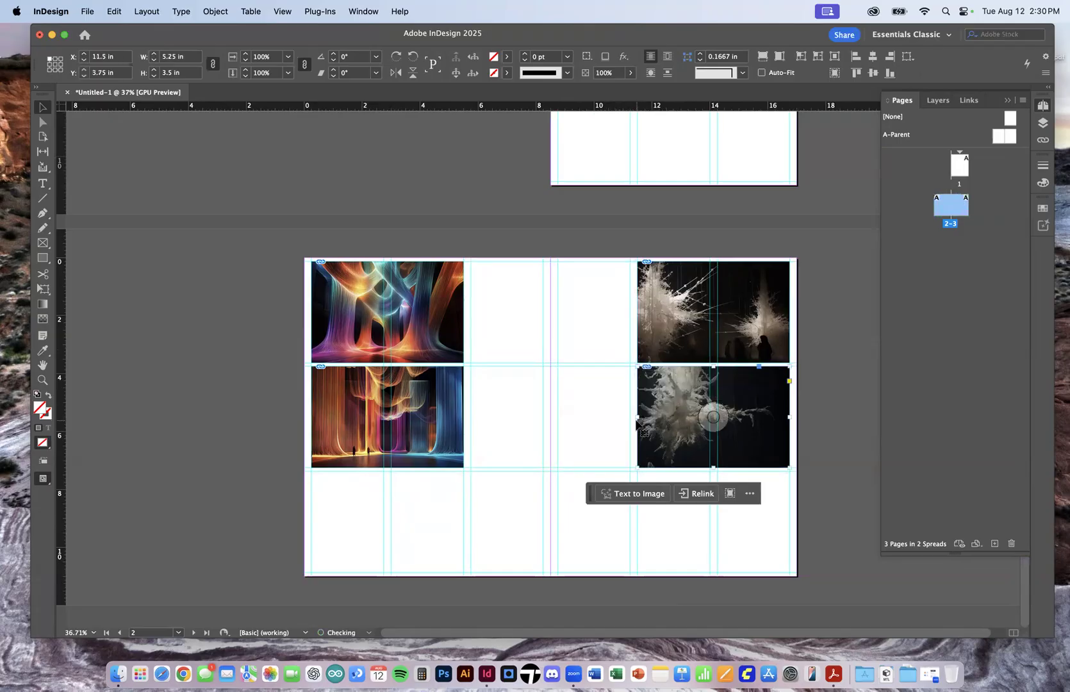
# Apply Fill Frame Proportionally to the second-row image on page 3 and shift its content left until its right edge meets the frame's
pyautogui.rightClick(669, 410)
pyautogui.moveTo(801, 393)
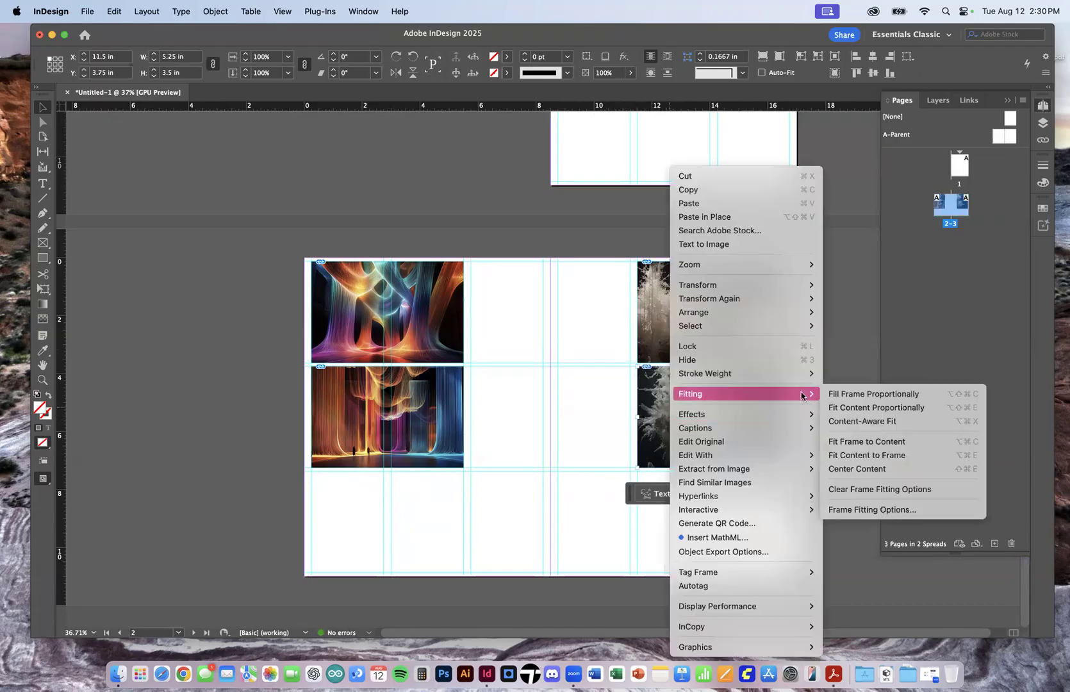
pyautogui.click(850, 395)
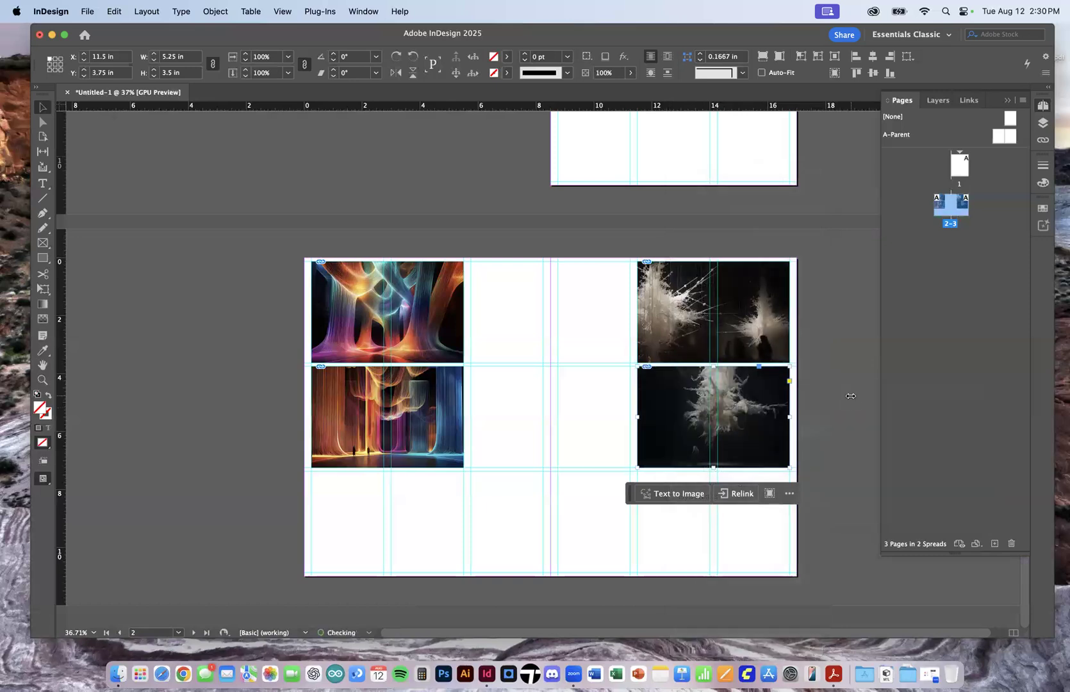
pyautogui.click(722, 408)
pyautogui.moveTo(722, 409); pyautogui.dragTo(770, 407)
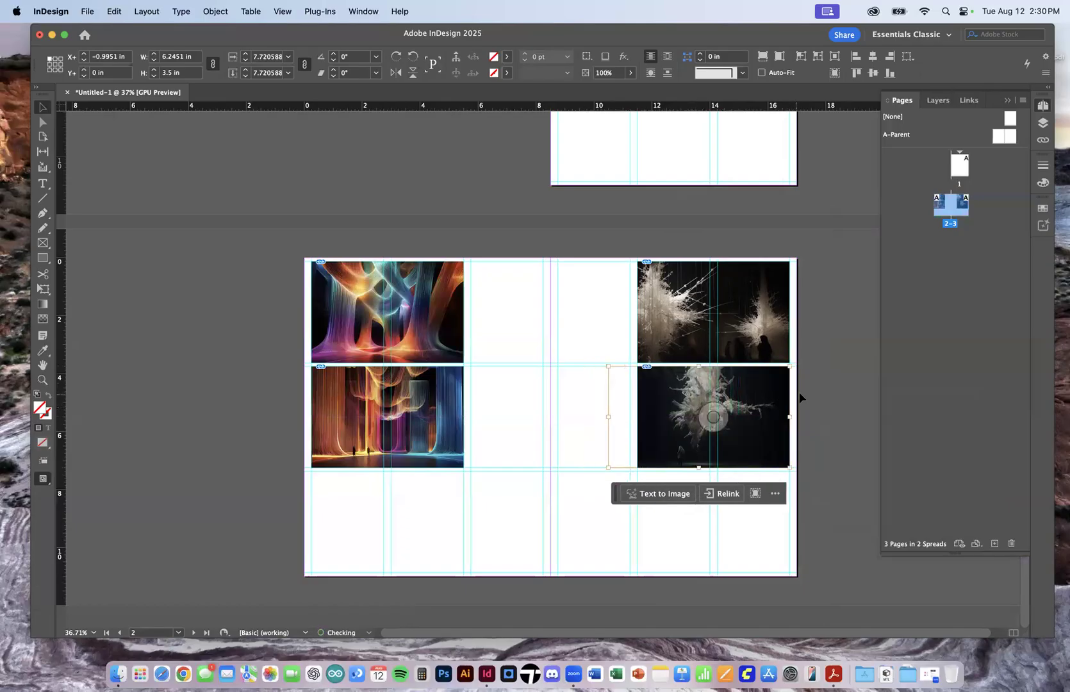
pyautogui.click(818, 389)
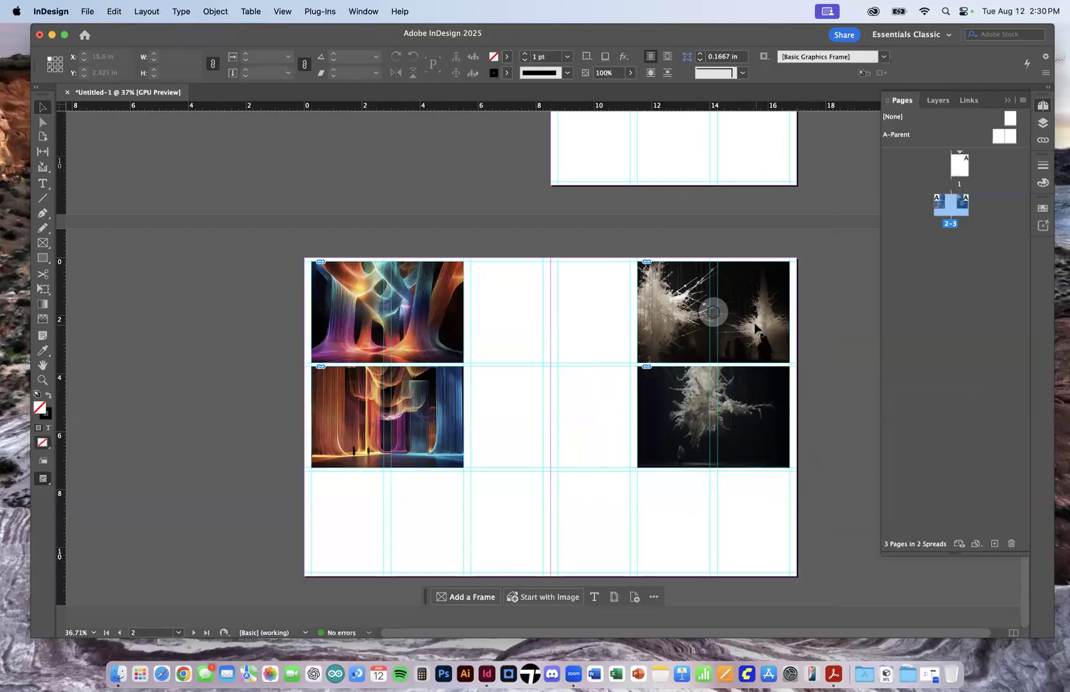
# Apply Fill Frame Proportionally to the first-row image on page 3 and shift its content slightly left inside the frame
pyautogui.rightClick(757, 329)
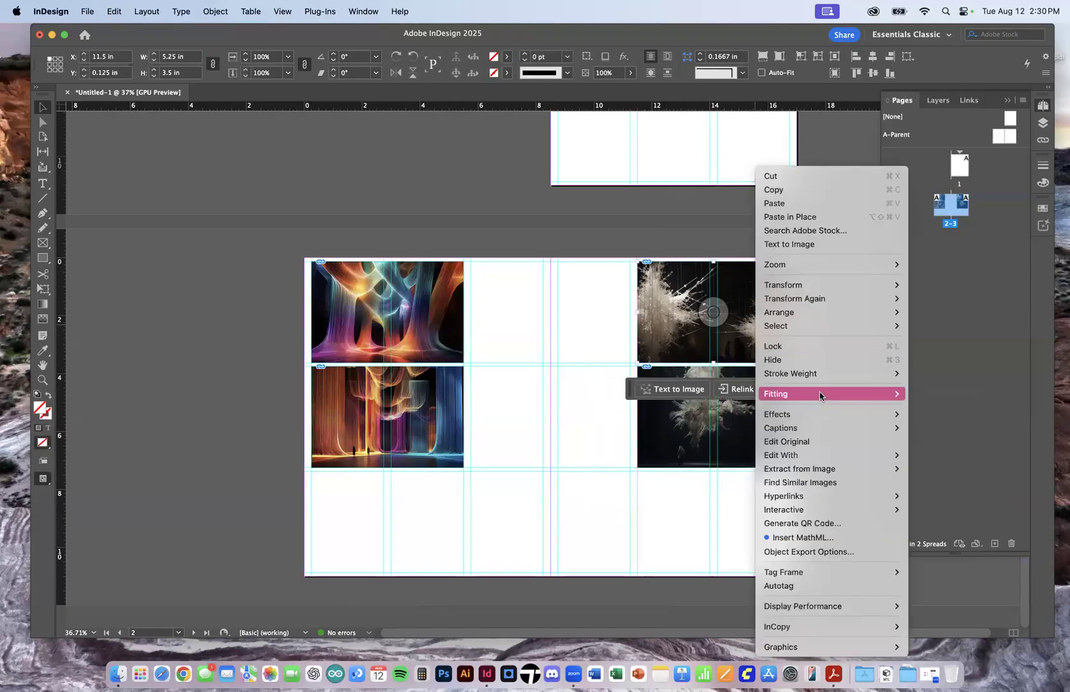
pyautogui.moveTo(820, 395)
pyautogui.click(679, 398)
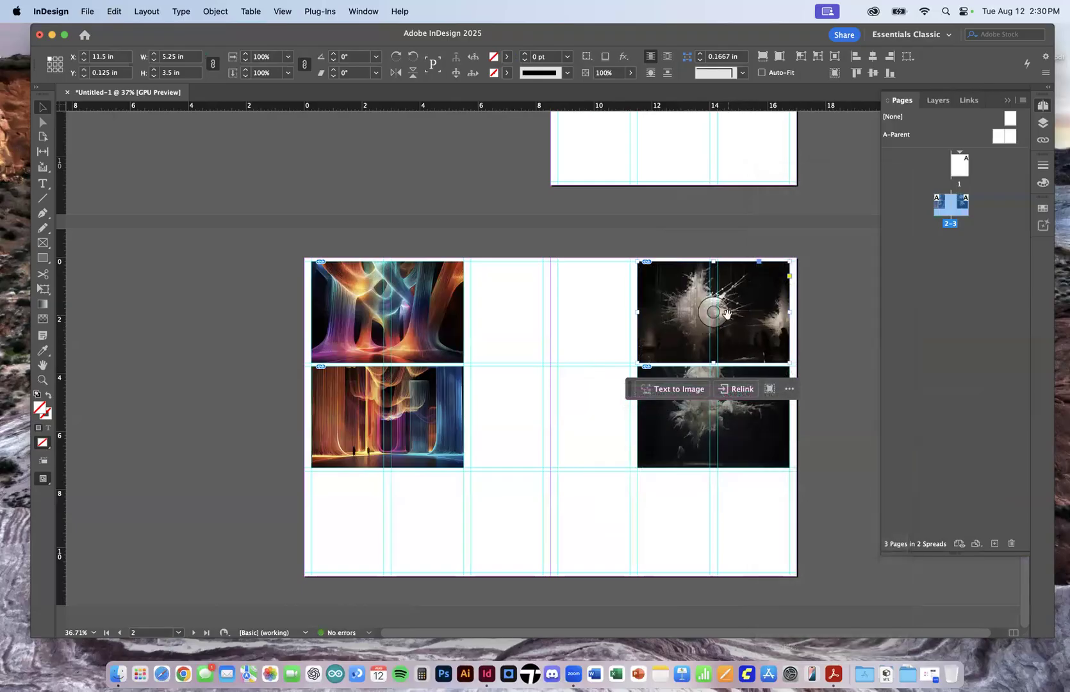
pyautogui.moveTo(723, 312); pyautogui.dragTo(721, 311)
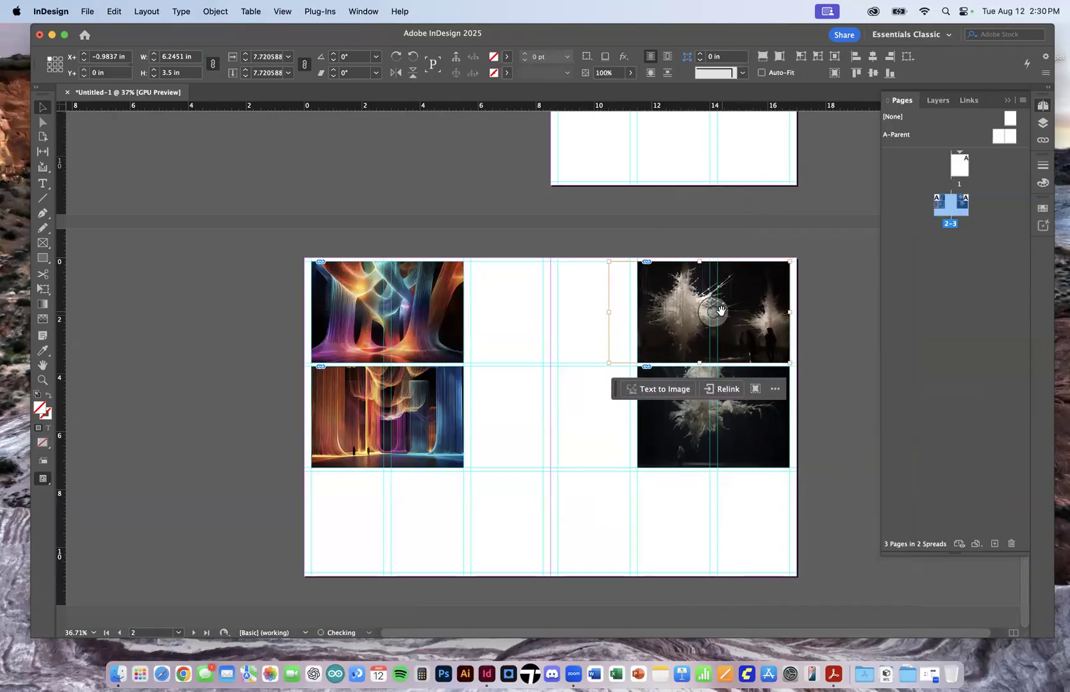
pyautogui.click(556, 294)
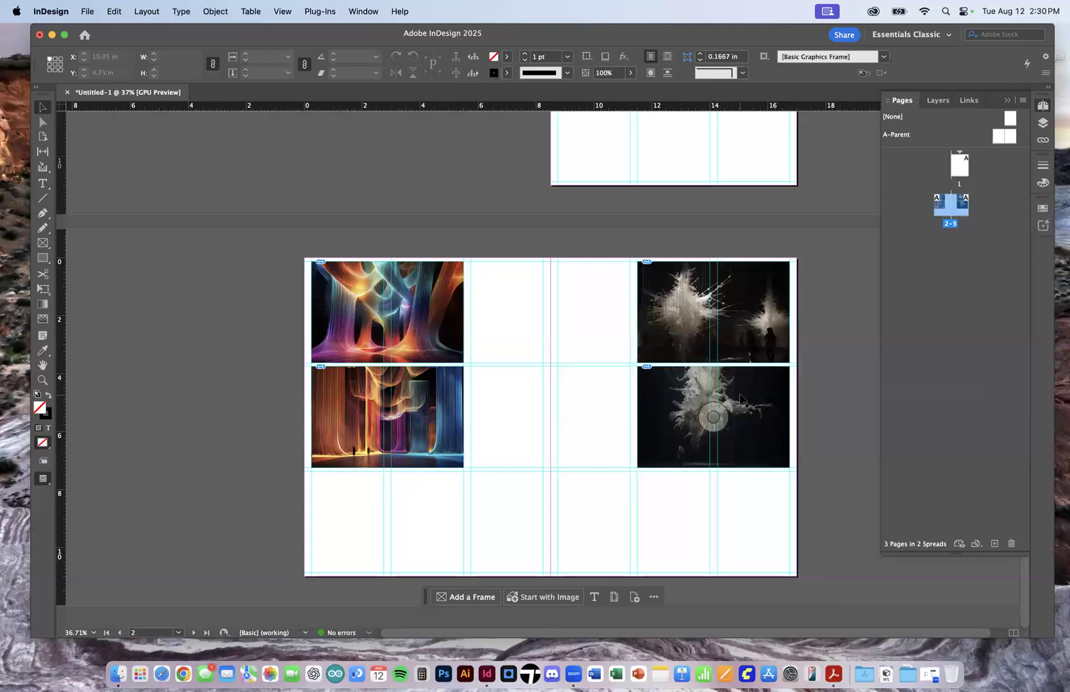
pyautogui.scroll(3, 572, 395)
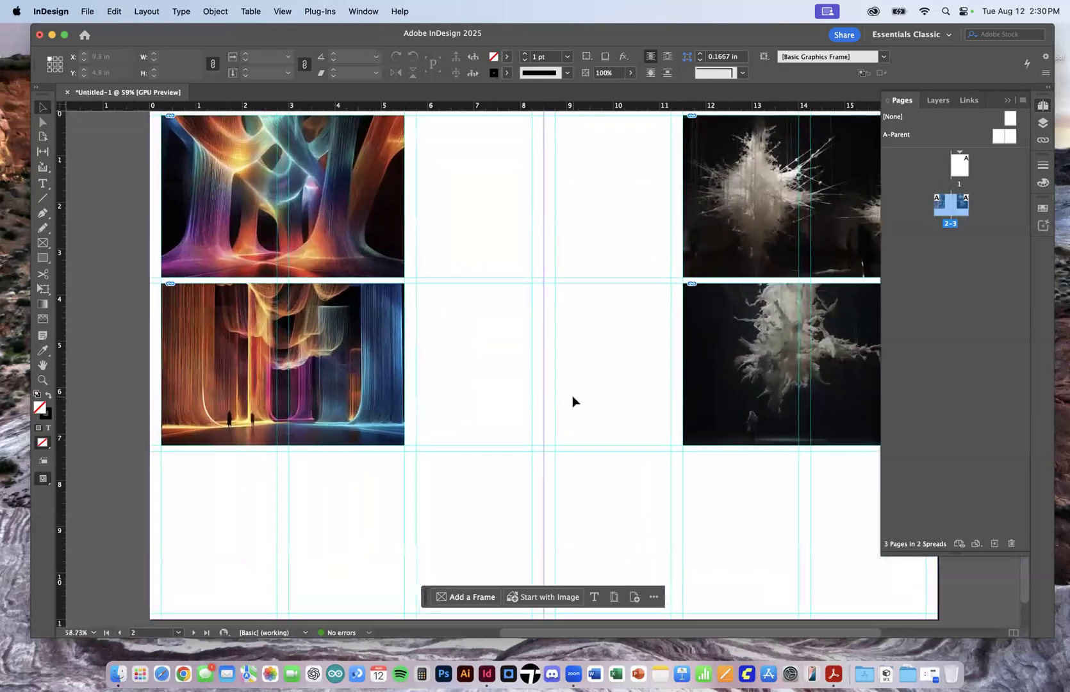
pyautogui.scroll(-3, 572, 396)
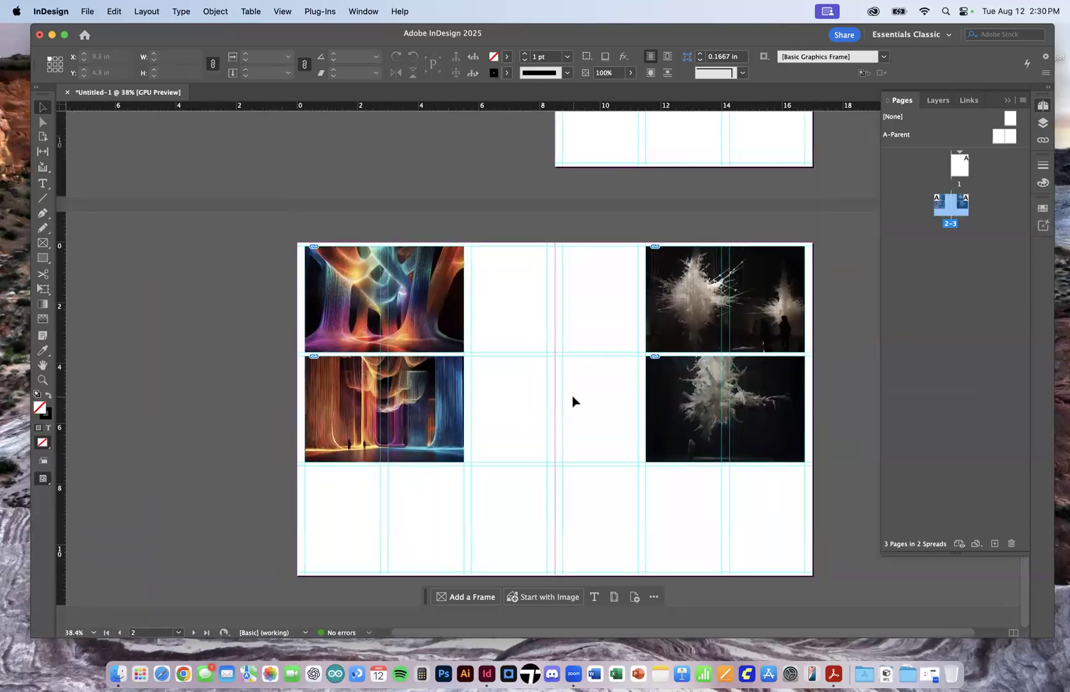
pyautogui.scroll(5, 572, 395)
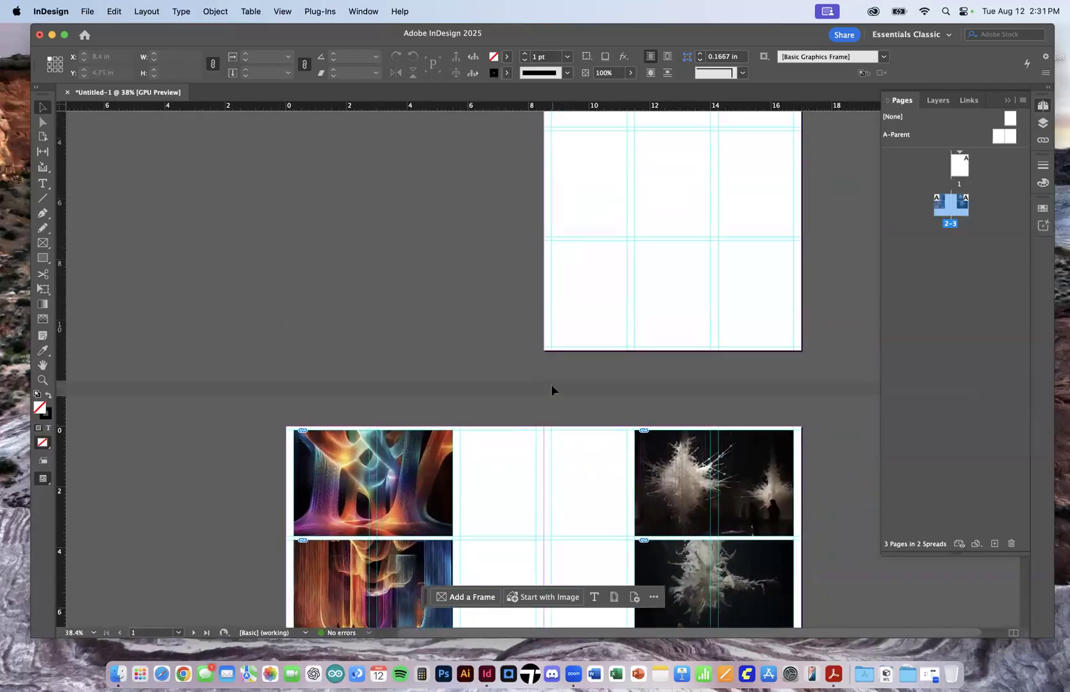
pyautogui.scroll(-5, 551, 386)
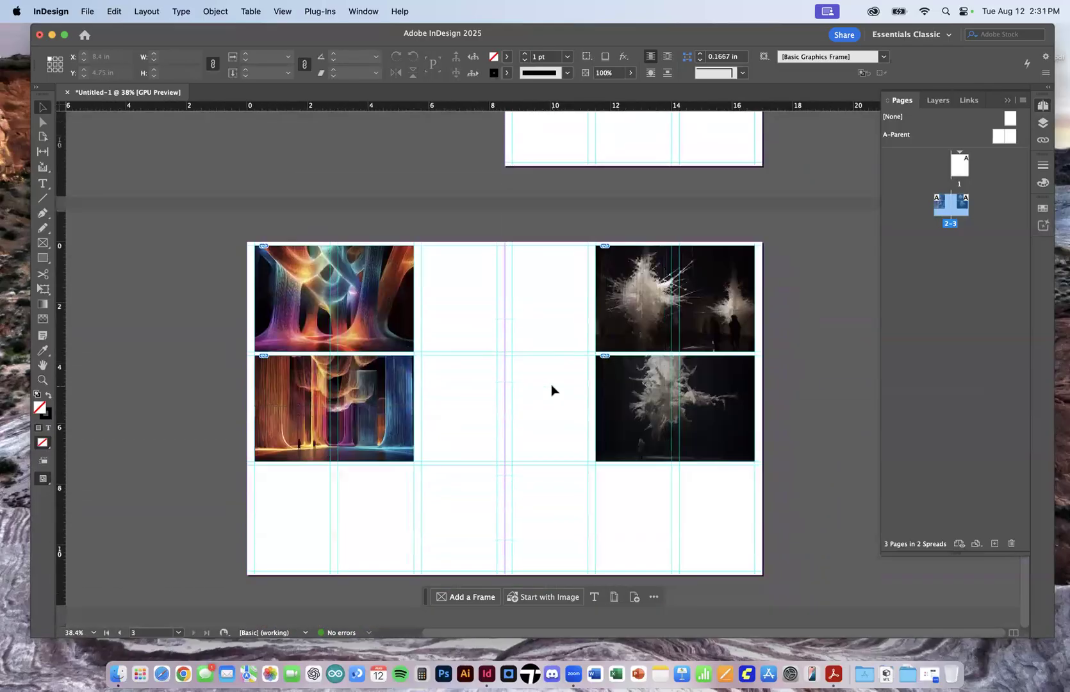
pyautogui.scroll(-2, 551, 389)
pyautogui.scroll(3, 551, 389)
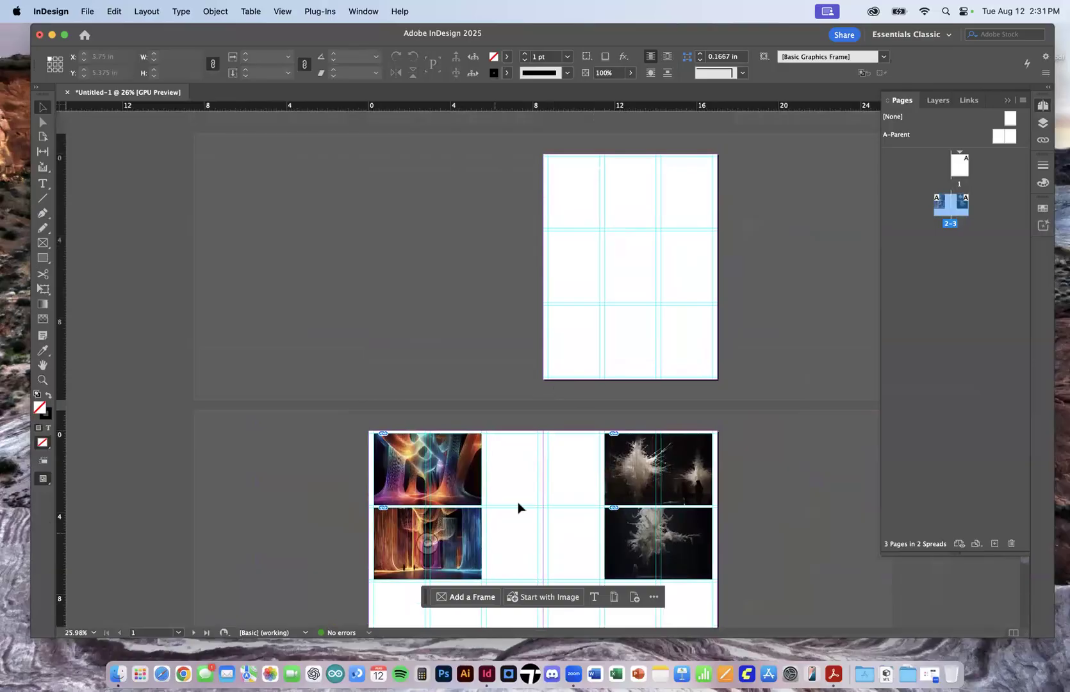
pyautogui.scroll(4, 647, 258)
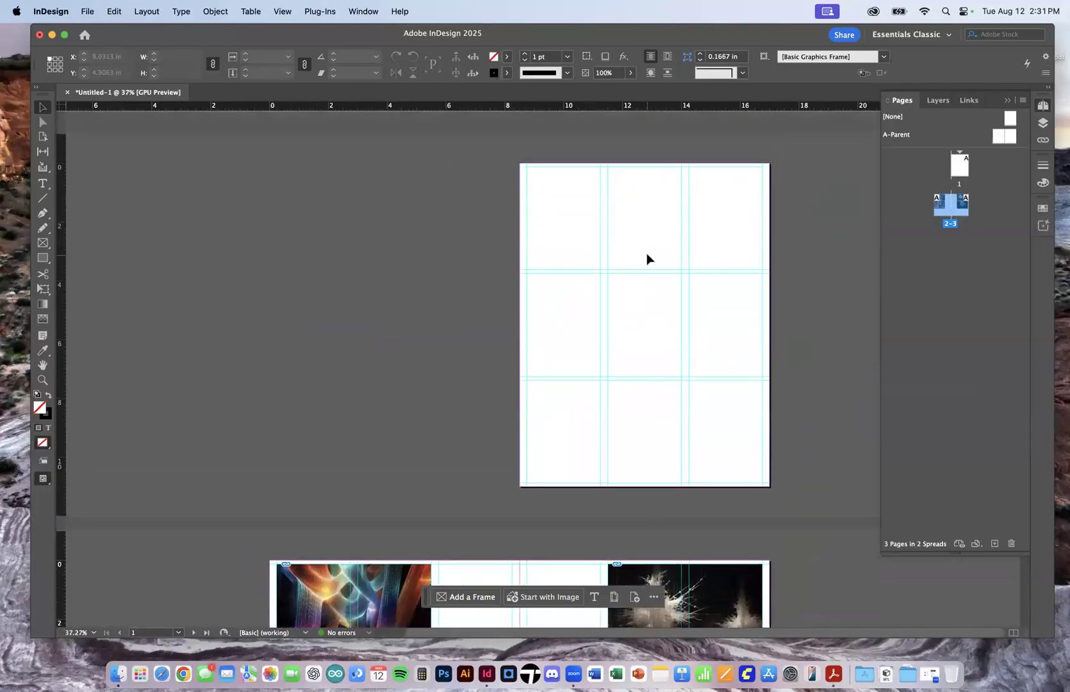
# Draw an empty graphic frame 8 in wide and 7.125 in high across the upper two grid rows of page 1
pyautogui.scroll(-1, 647, 258)
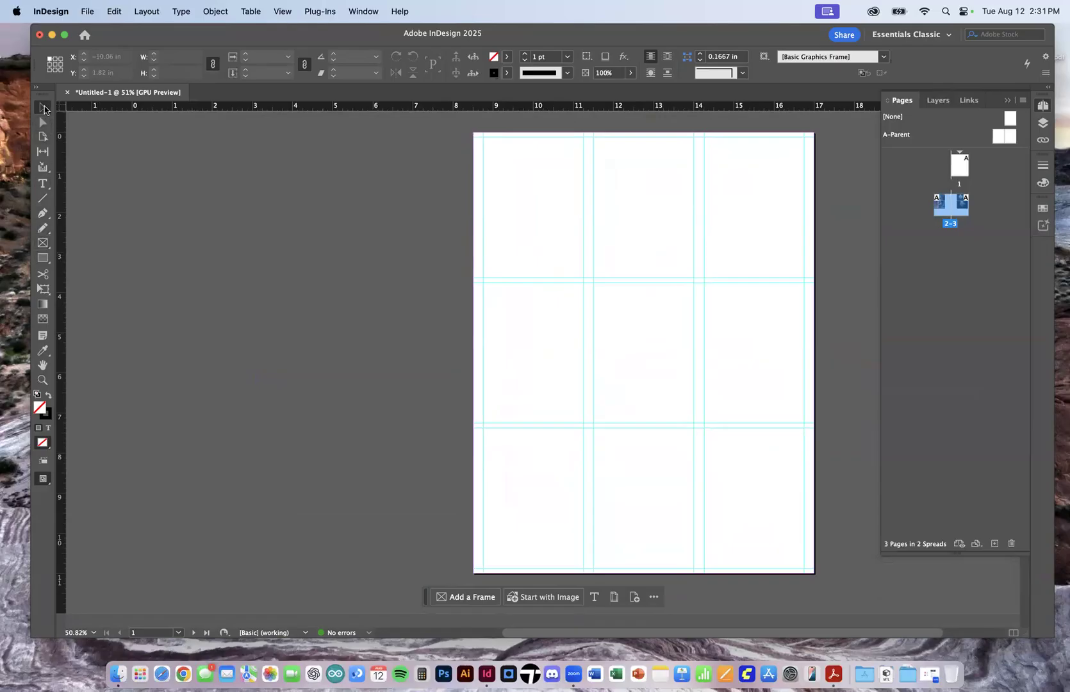
pyautogui.click(45, 246)
pyautogui.moveTo(483, 138); pyautogui.dragTo(804, 422)
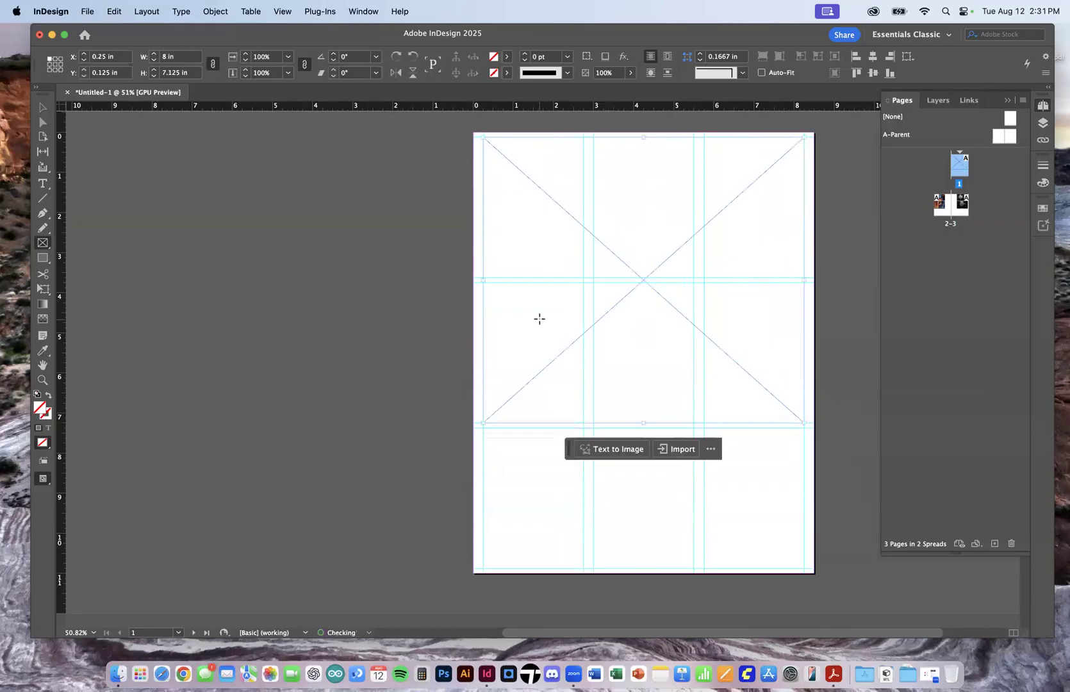
pyautogui.click(43, 107)
pyautogui.click(305, 255)
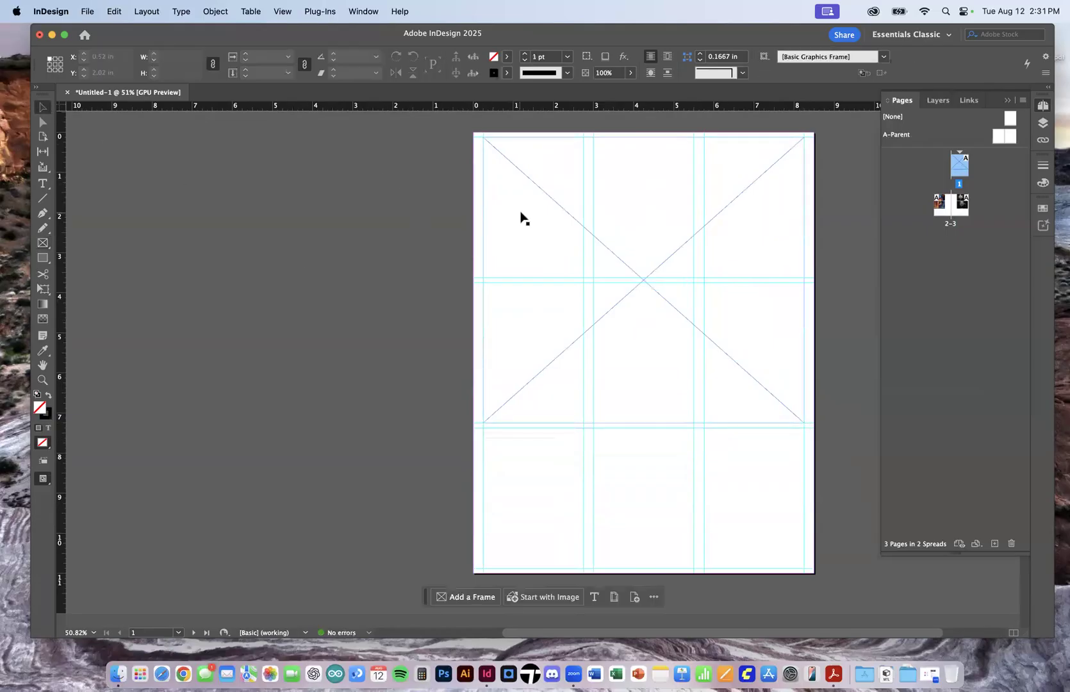
pyautogui.click(553, 206)
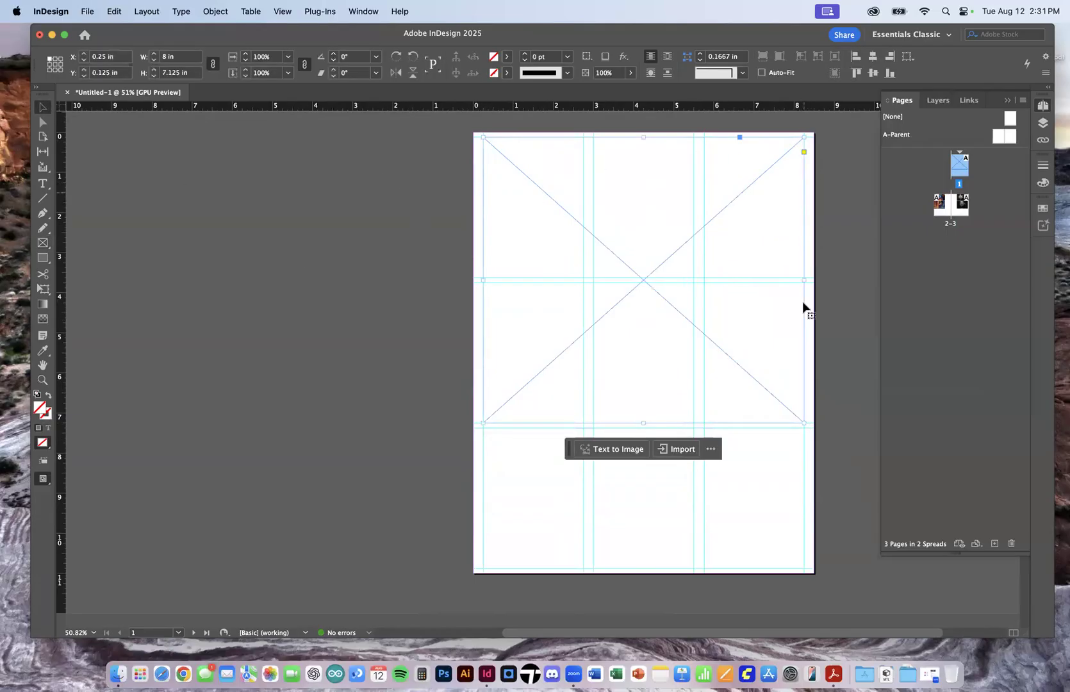
pyautogui.click(388, 328)
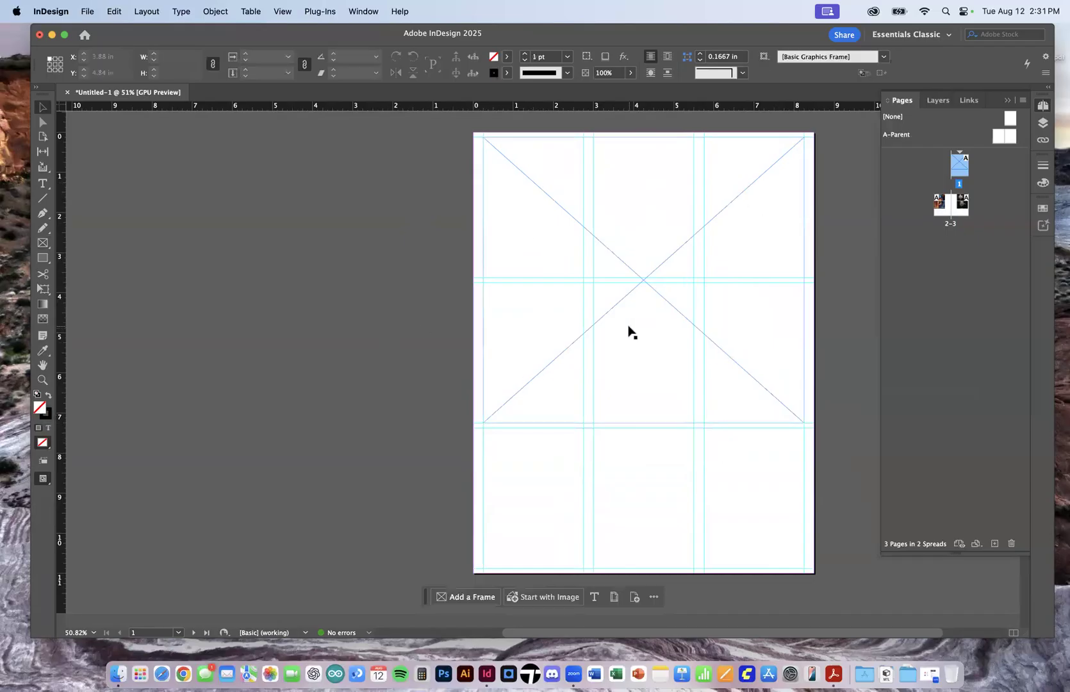
# Place the black-and-white ribbed ZoomBac…nd01.jpg image from Downloads into the frame and apply Fill Frame Proportionally
pyautogui.click(908, 673)
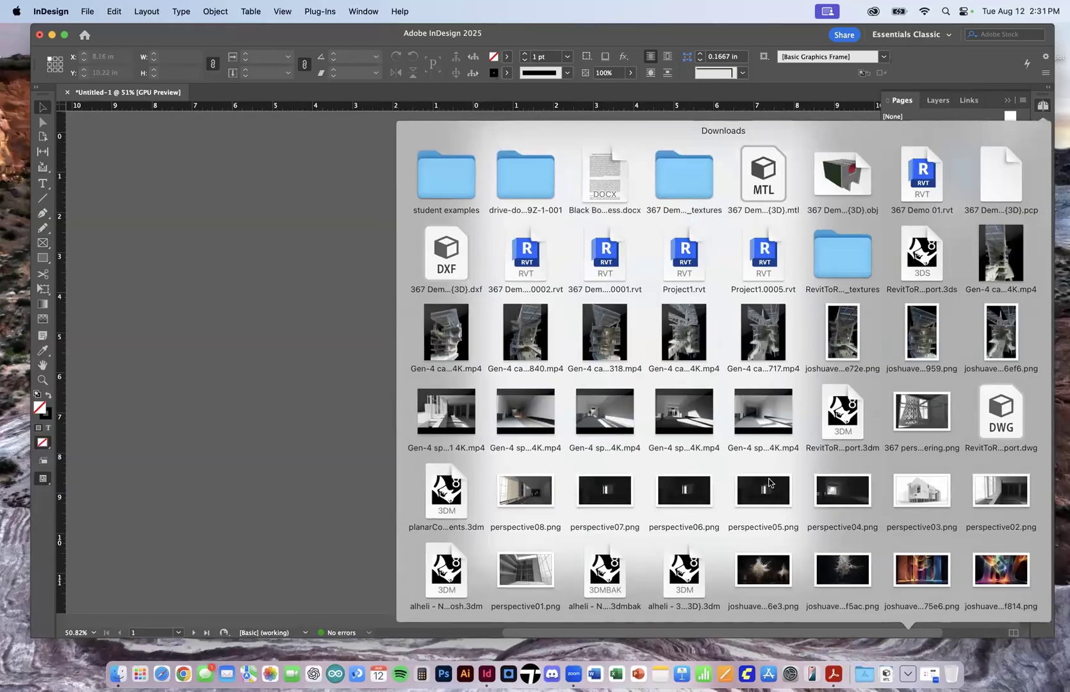
pyautogui.scroll(-2, 769, 483)
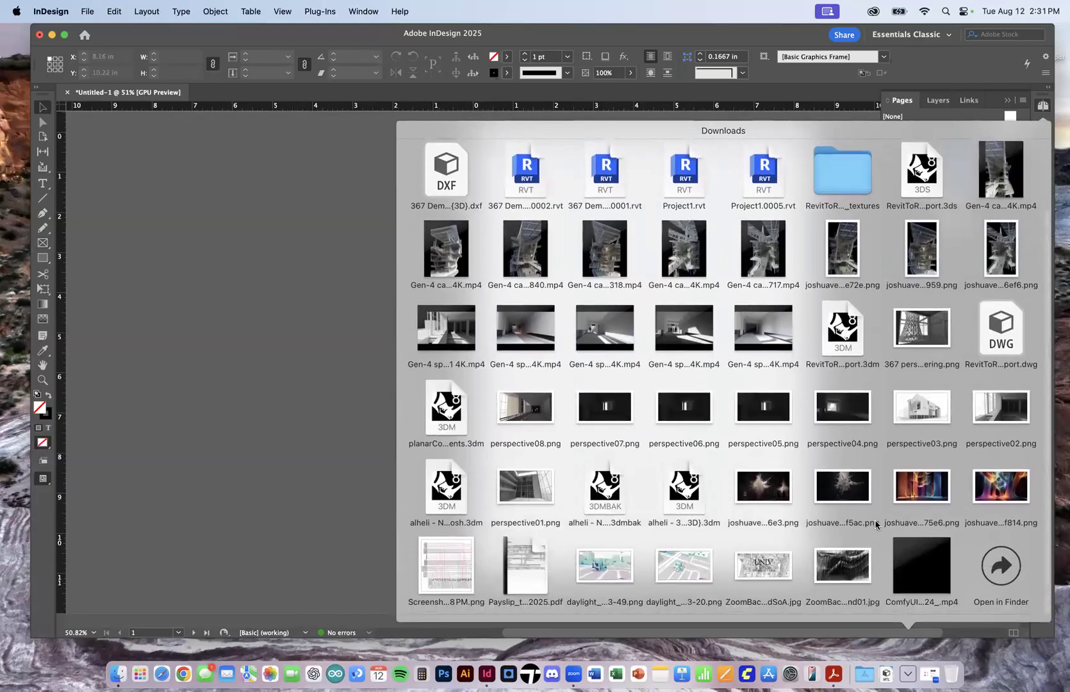
pyautogui.moveTo(843, 565); pyautogui.dragTo(644, 280)
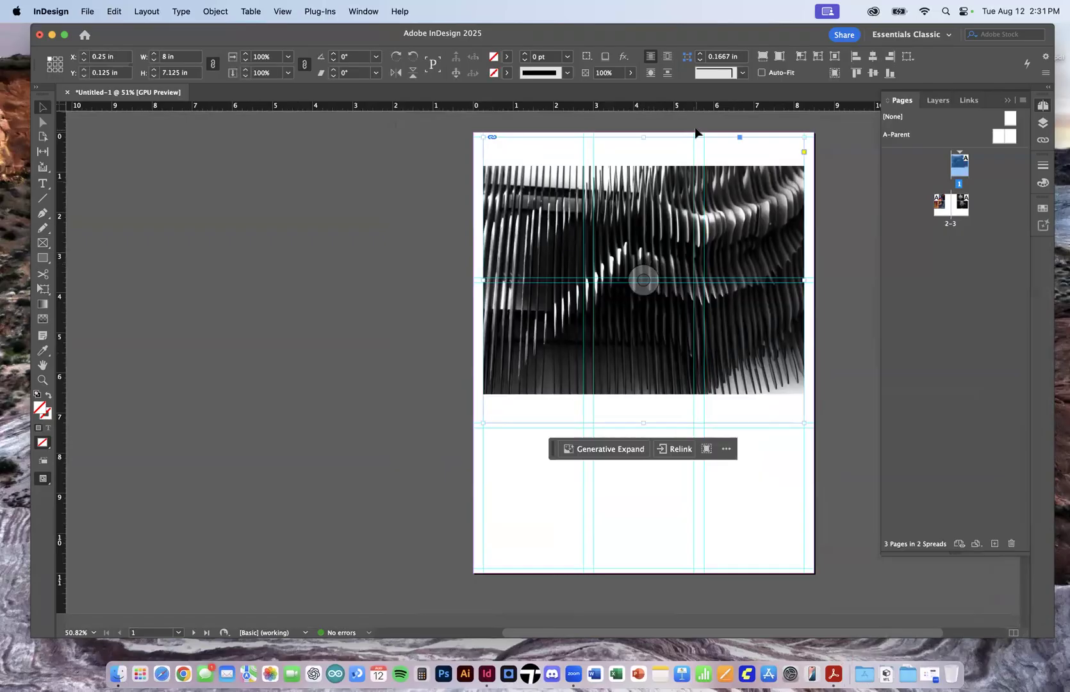
pyautogui.rightClick(642, 233)
pyautogui.moveTo(717, 394)
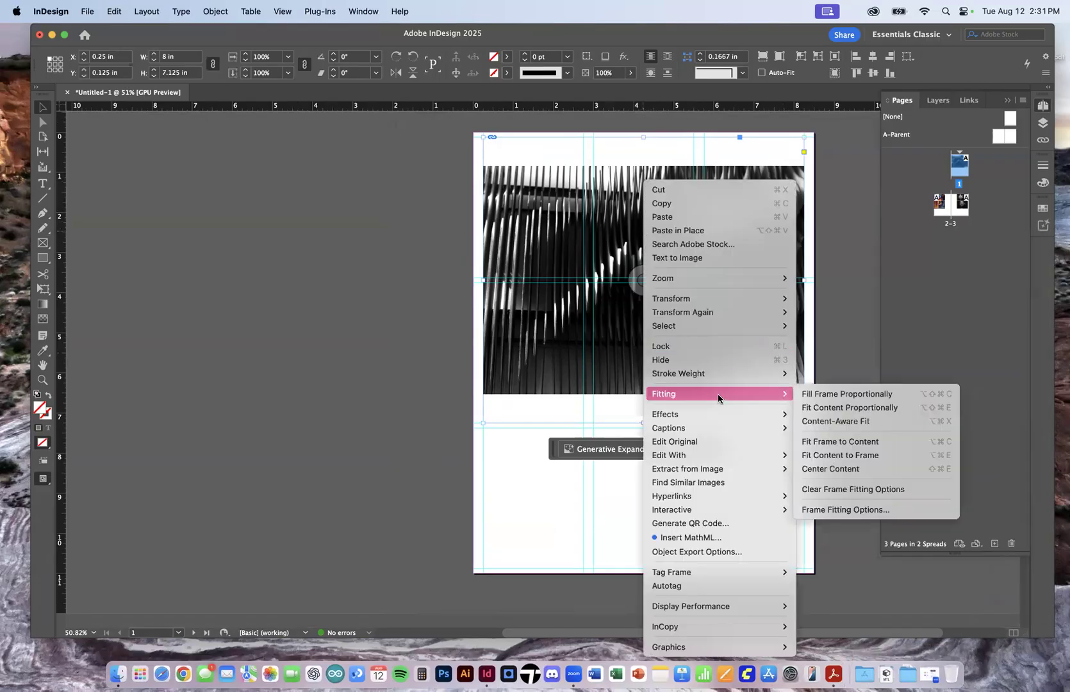
pyautogui.click(835, 396)
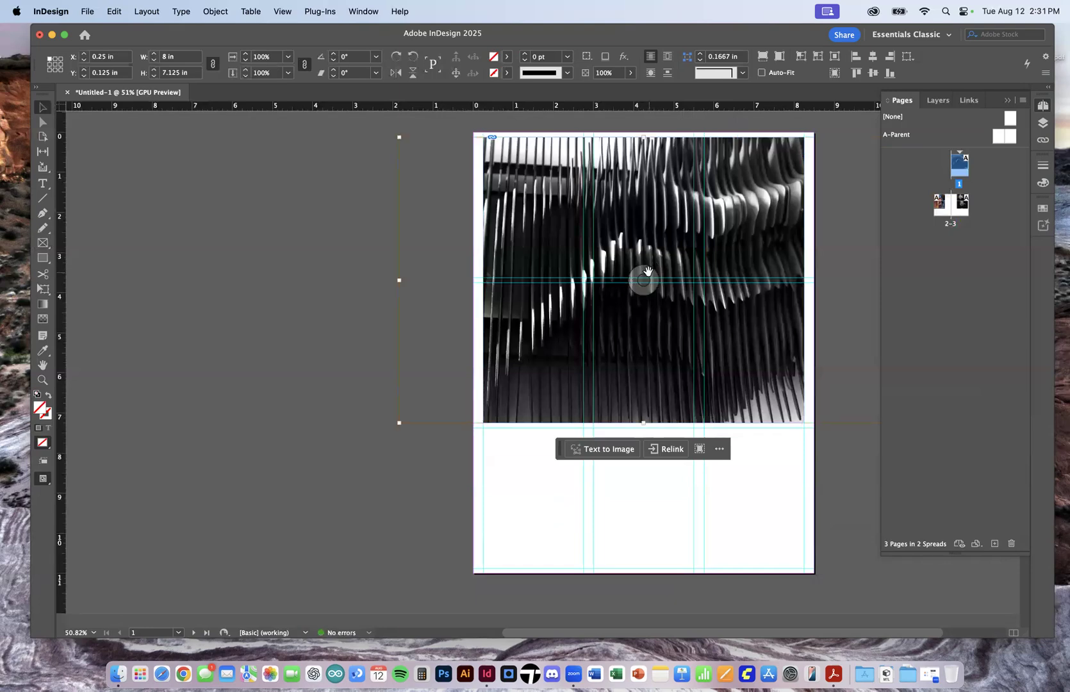
# Shift the image horizontally inside its frame to a content X offset of -1.9504 in and deselect it
pyautogui.hscroll(3, 588, 363)
pyautogui.scroll(1, 588, 363)
pyautogui.hotkey('shift', 'Right')
pyautogui.hotkey('shift', 'Right')
pyautogui.hotkey('shift', 'Right')
pyautogui.hotkey('shift', 'Right')
pyautogui.hotkey('shift', 'Right')
pyautogui.hotkey('shift', 'Right')
pyautogui.hotkey('shift', 'Left')
pyautogui.hotkey('shift', 'Left')
pyautogui.hotkey('shift', 'Left')
pyautogui.hotkey('shift', 'Left')
pyautogui.hotkey('shift', 'Left')
pyautogui.hotkey('shift', 'Left')
pyautogui.hotkey('shift', 'Left')
pyautogui.hotkey('shift', 'Left')
pyautogui.hotkey('shift', 'Left')
pyautogui.hotkey('shift', 'Left')
pyautogui.hotkey('shift', 'Left')
pyautogui.hotkey('shift', 'Left')
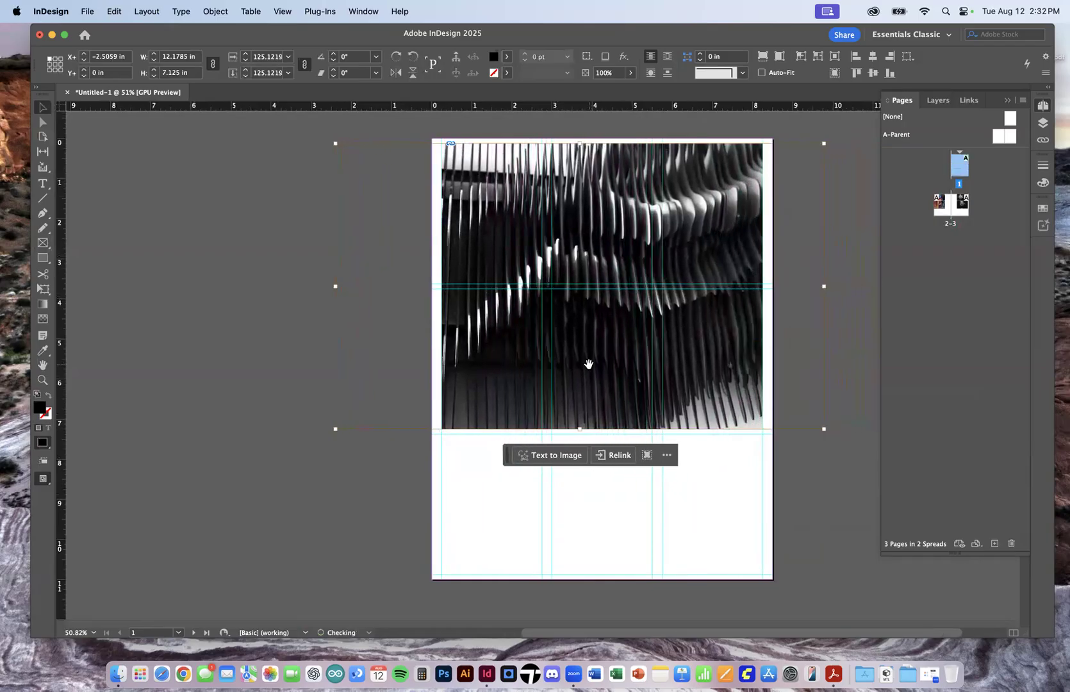
pyautogui.hotkey('shift', 'Right')
pyautogui.hotkey('shift', 'Right')
pyautogui.hotkey('shift', 'Right')
pyautogui.hotkey('shift', 'Right')
pyautogui.hotkey('shift', 'Right')
pyautogui.hotkey('shift', 'Right')
pyautogui.hotkey('shift', 'Right')
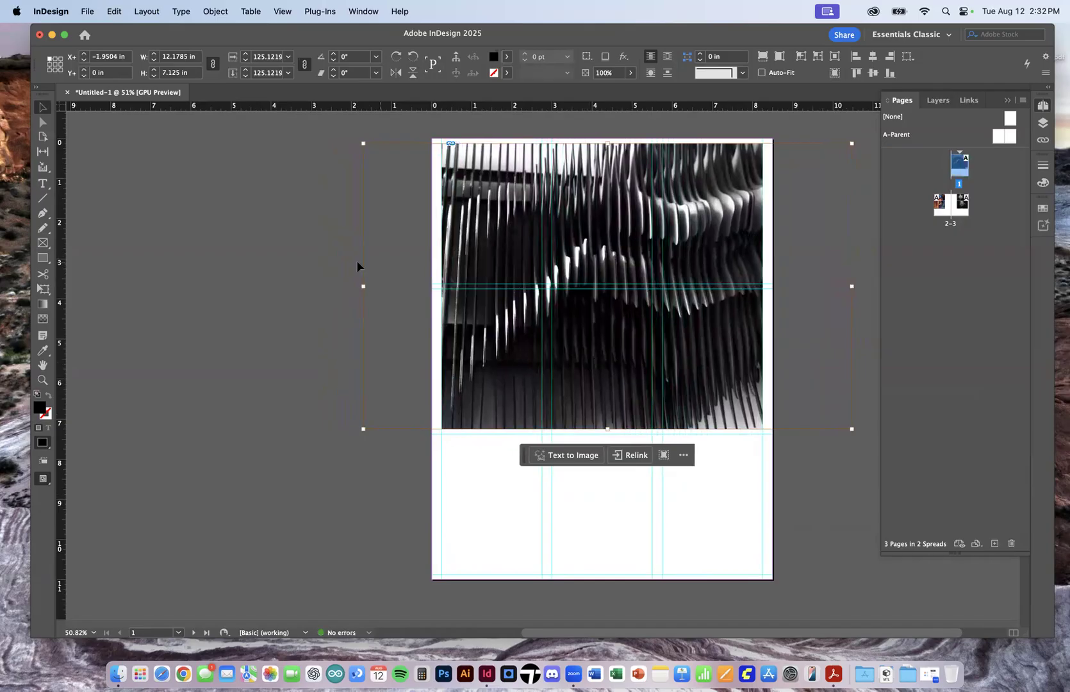
pyautogui.click(266, 231)
# Delete the large image frame from page 1
pyautogui.scroll(-2, 747, 513)
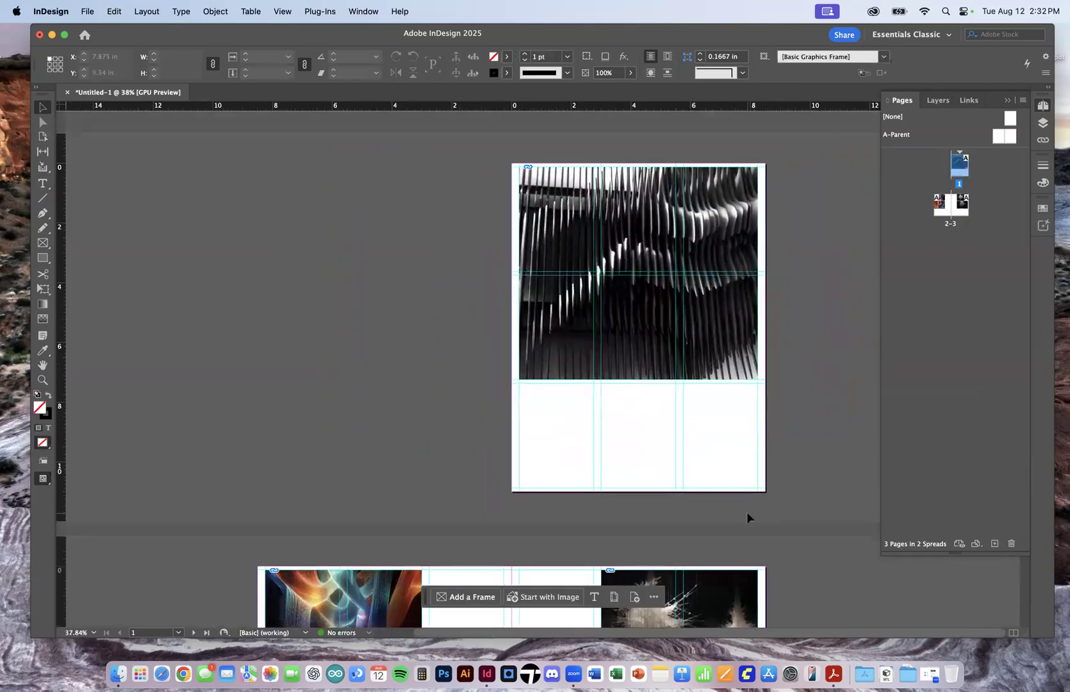
pyautogui.scroll(-1, 746, 512)
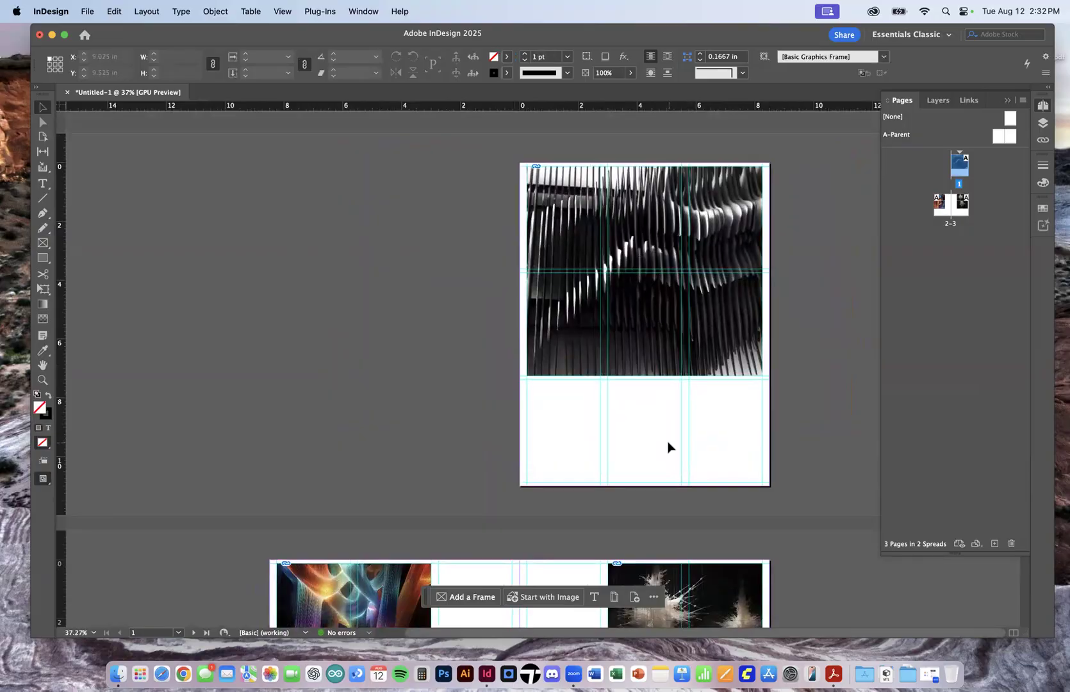
pyautogui.scroll(-2, 668, 442)
pyautogui.scroll(-1, 678, 375)
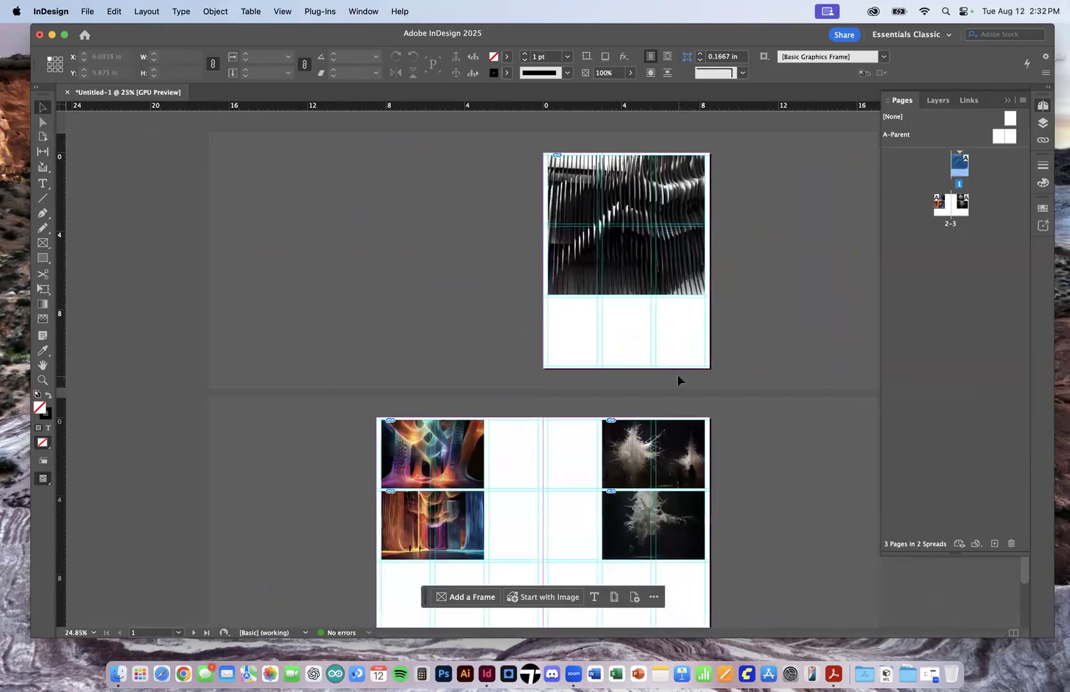
pyautogui.scroll(3, 677, 374)
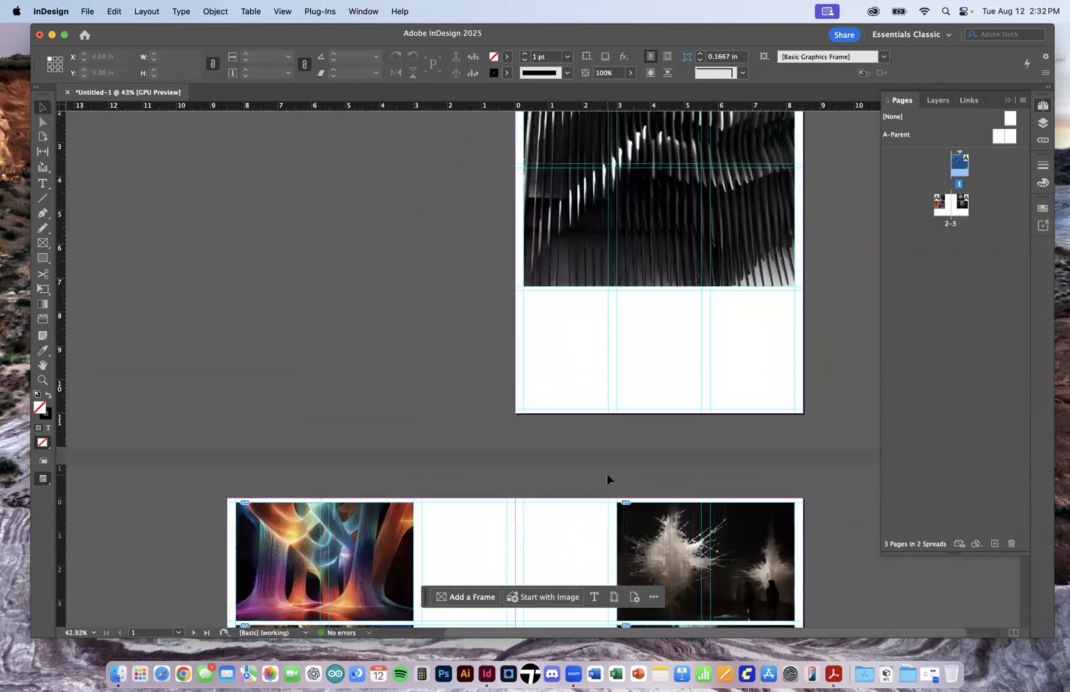
pyautogui.scroll(4, 607, 474)
pyautogui.click(540, 365)
pyautogui.press('Delete')
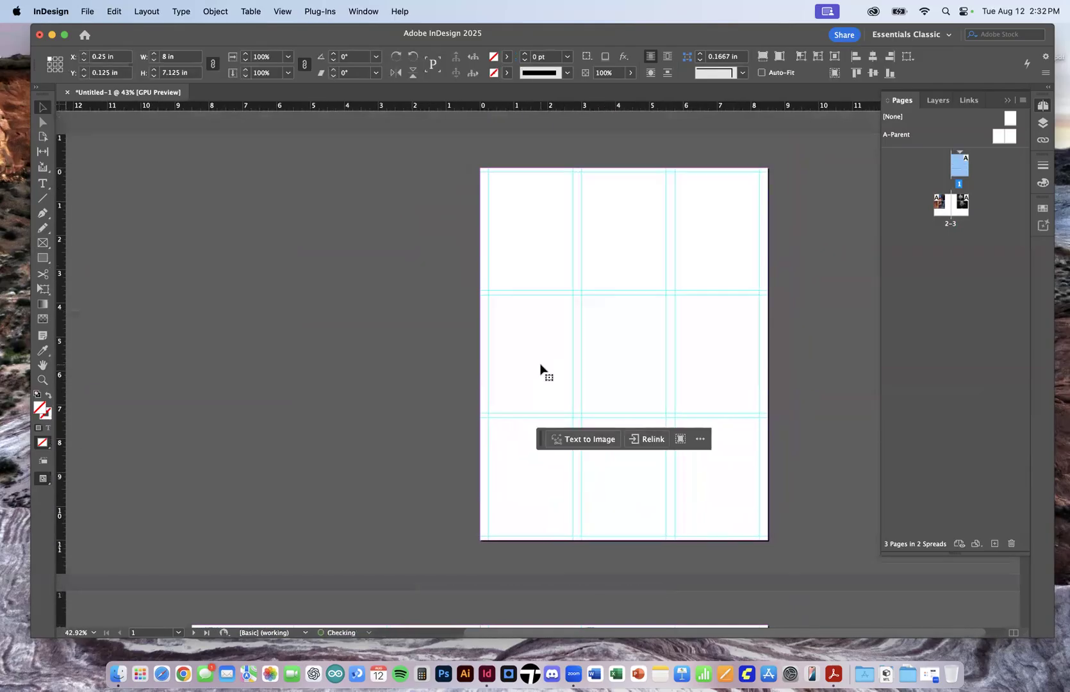
# Draw three empty graphic frames of about 2.5 × 3.5 in, one in each cell of page 1's top grid row
pyautogui.click(44, 288)
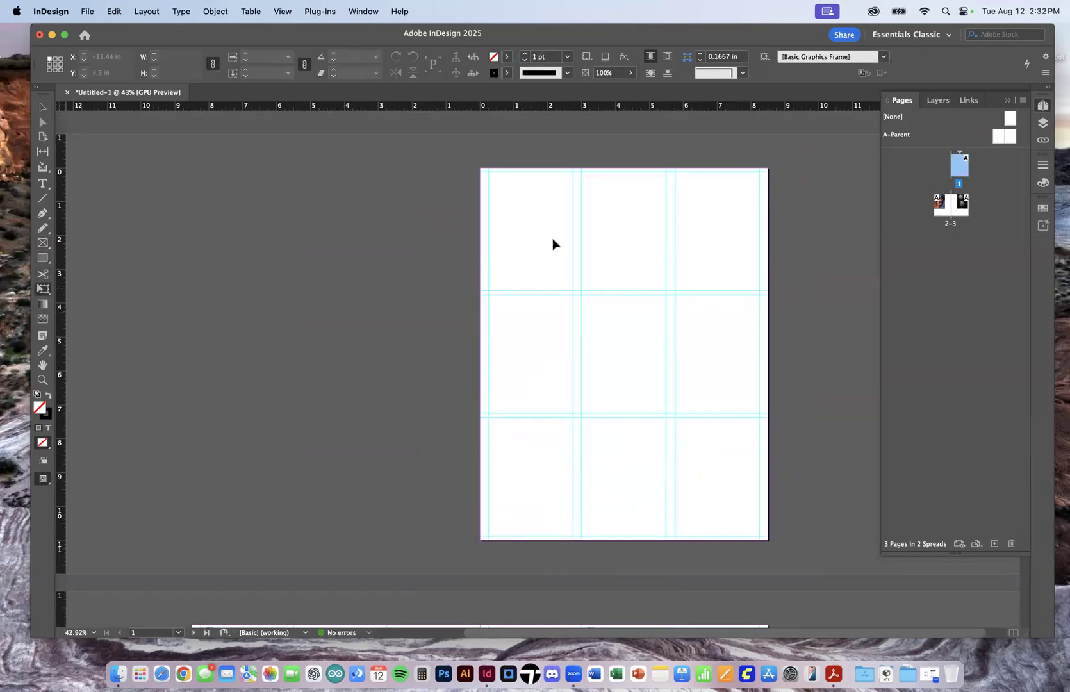
pyautogui.moveTo(487, 170); pyautogui.dragTo(571, 287)
pyautogui.doubleClick(959, 167)
pyautogui.click(40, 244)
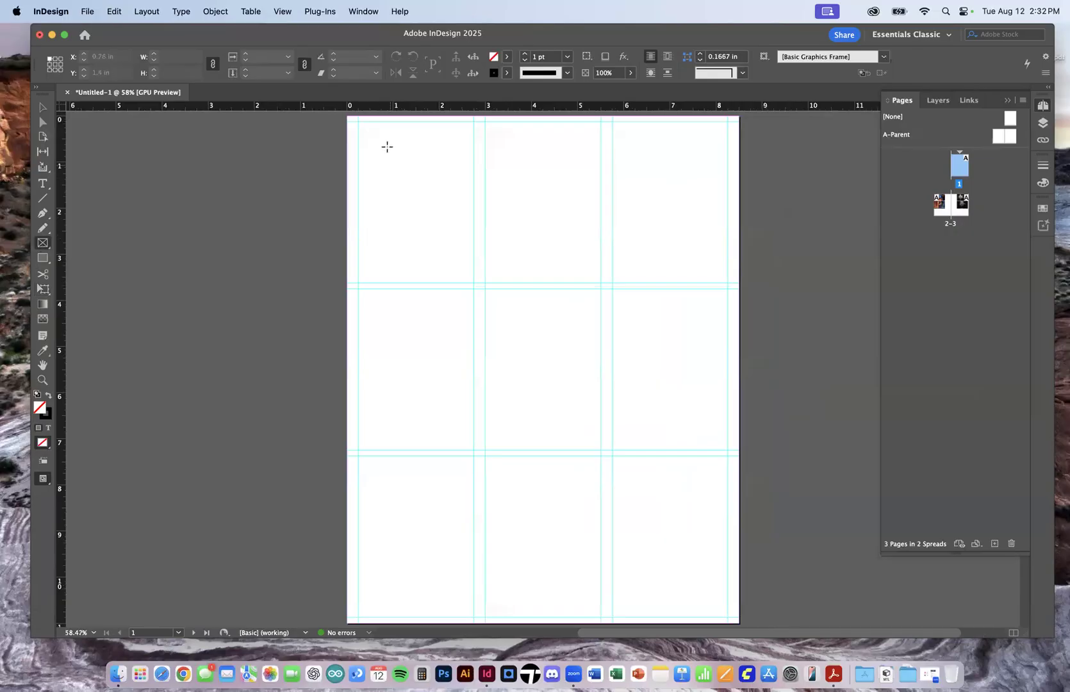
pyautogui.moveTo(358, 122); pyautogui.dragTo(474, 283)
pyautogui.moveTo(485, 121); pyautogui.dragTo(600, 283)
pyautogui.moveTo(613, 122); pyautogui.dragTo(728, 283)
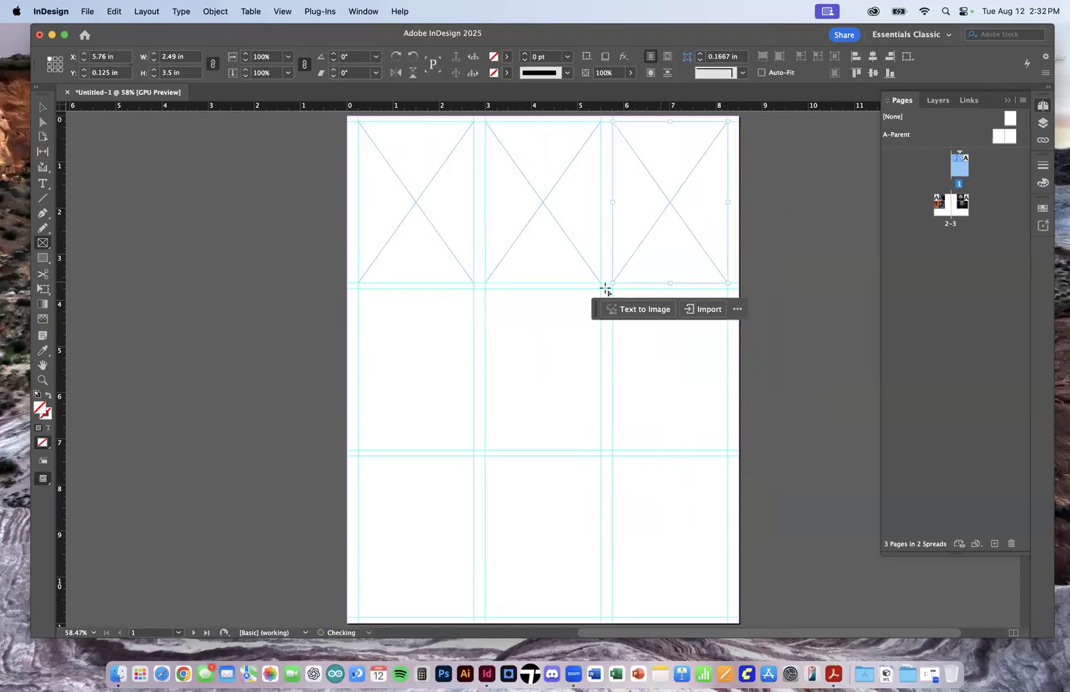
# Draw three empty graphic frames of about 2.5 × 3.5 in, one in each cell of page 1's middle grid row
pyautogui.moveTo(359, 289); pyautogui.dragTo(472, 450)
pyautogui.moveTo(484, 288); pyautogui.dragTo(602, 450)
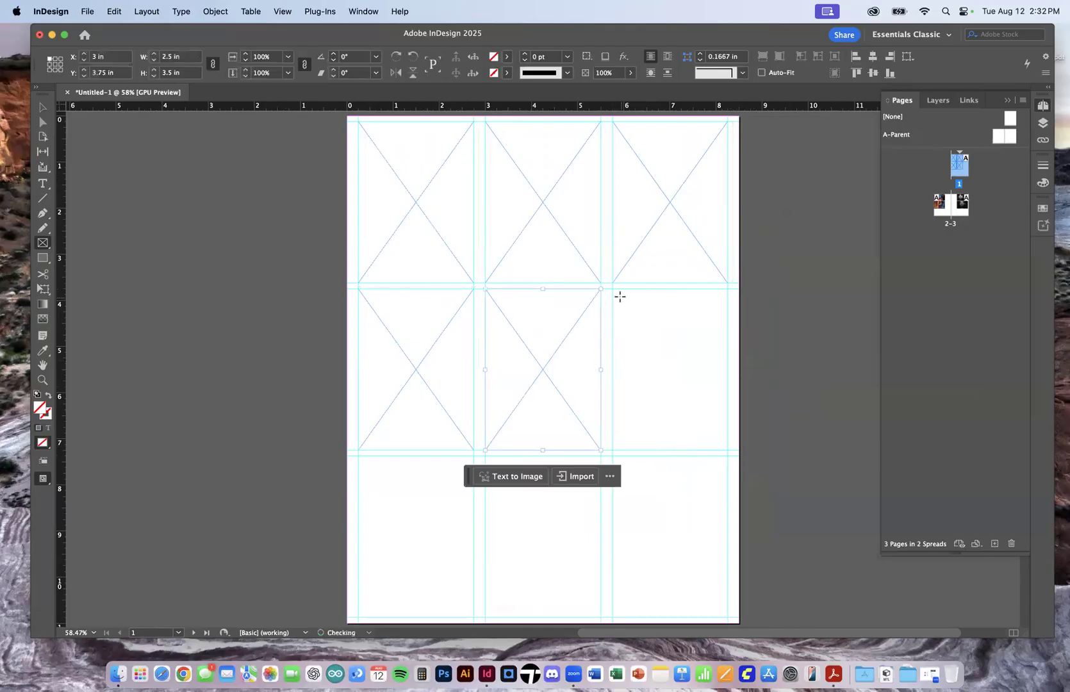
pyautogui.moveTo(614, 289); pyautogui.dragTo(726, 451)
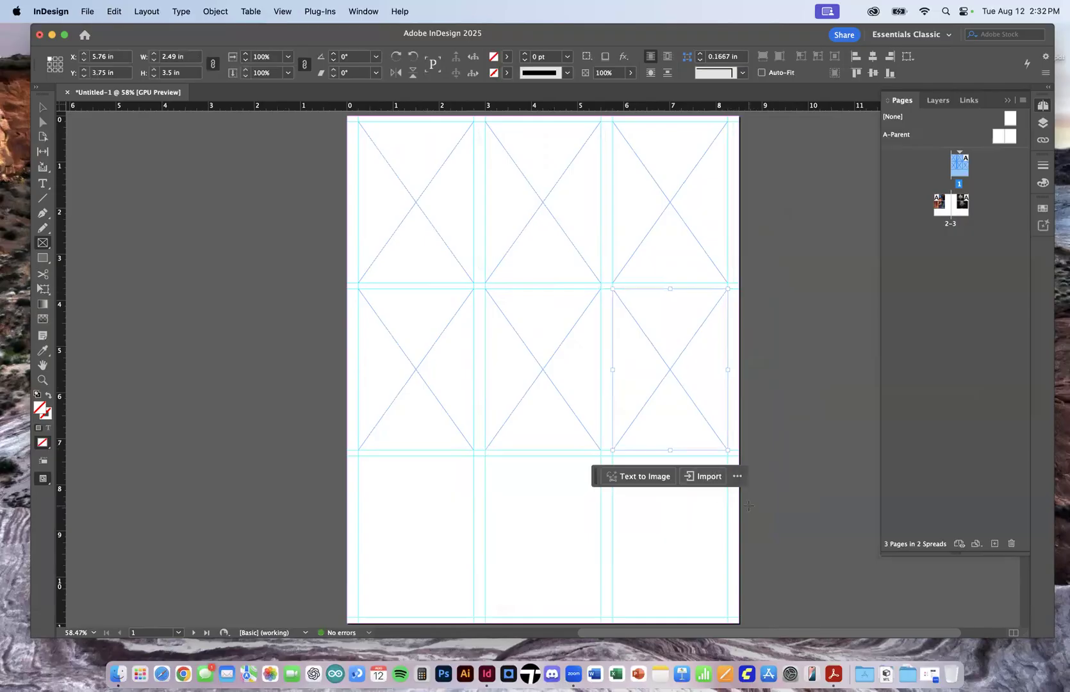
# Draw three empty graphic frames of about 2.5 × 3.5 in in the bottom grid row and return to the Selection tool
pyautogui.scroll(-3, 736, 490)
pyautogui.scroll(-1, 737, 491)
pyautogui.moveTo(433, 410); pyautogui.dragTo(524, 538)
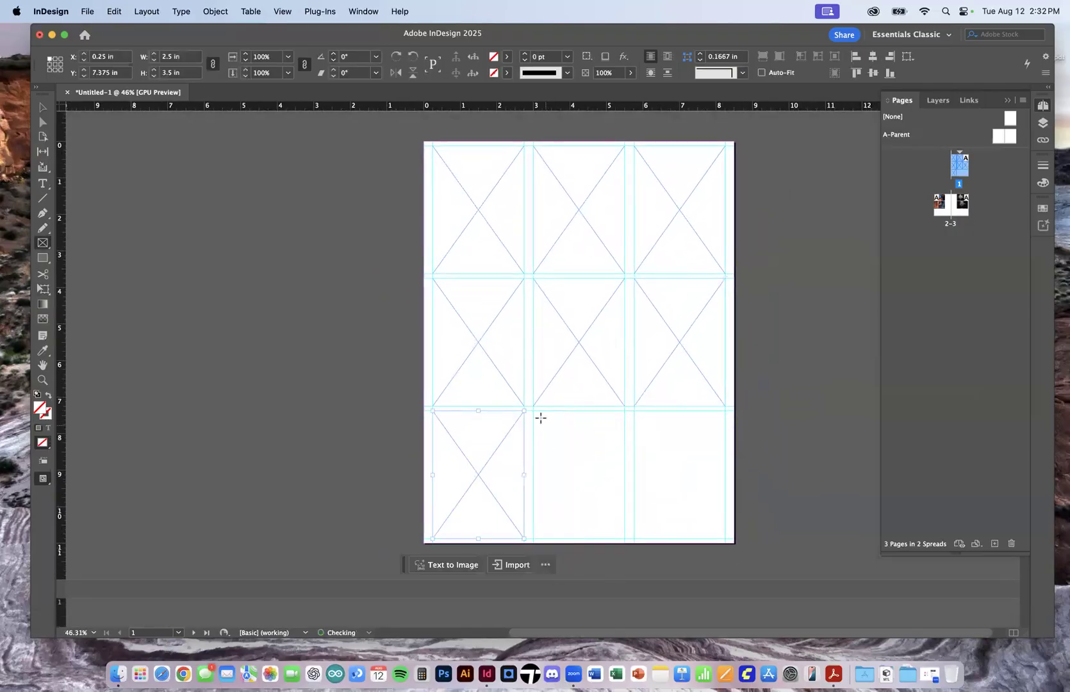
pyautogui.moveTo(534, 410); pyautogui.dragTo(623, 538)
pyautogui.moveTo(633, 411); pyautogui.dragTo(726, 539)
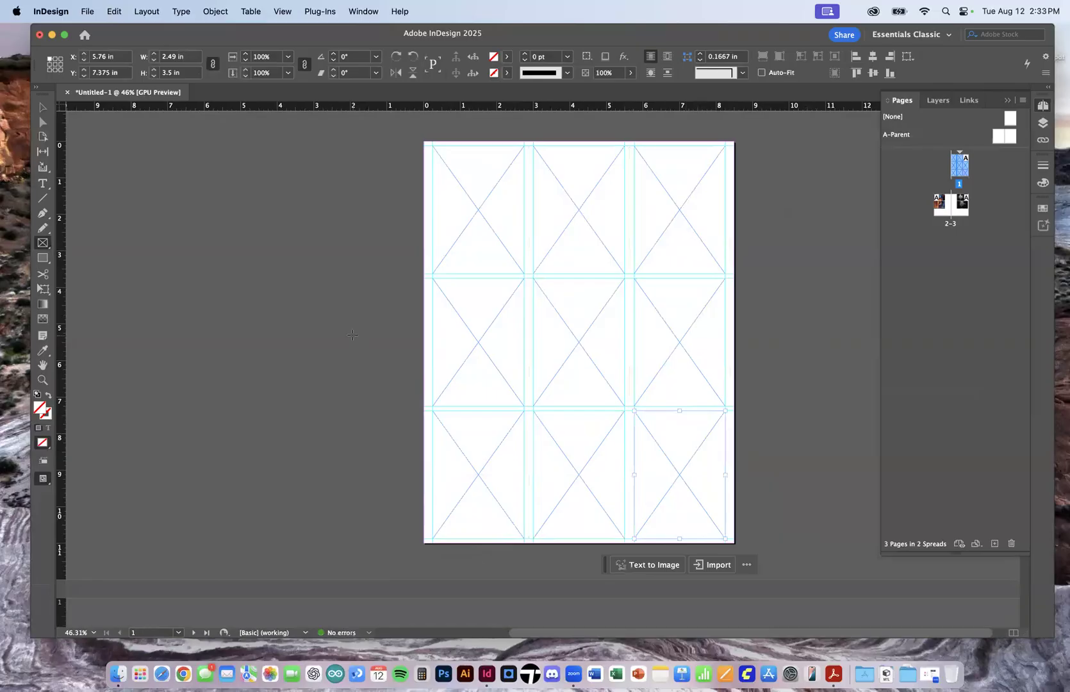
pyautogui.click(42, 107)
# Start placing files and browse from Documents through the Logo and Indesign Package and Portfolio Folder to the Links folder
pyautogui.press('super+d')
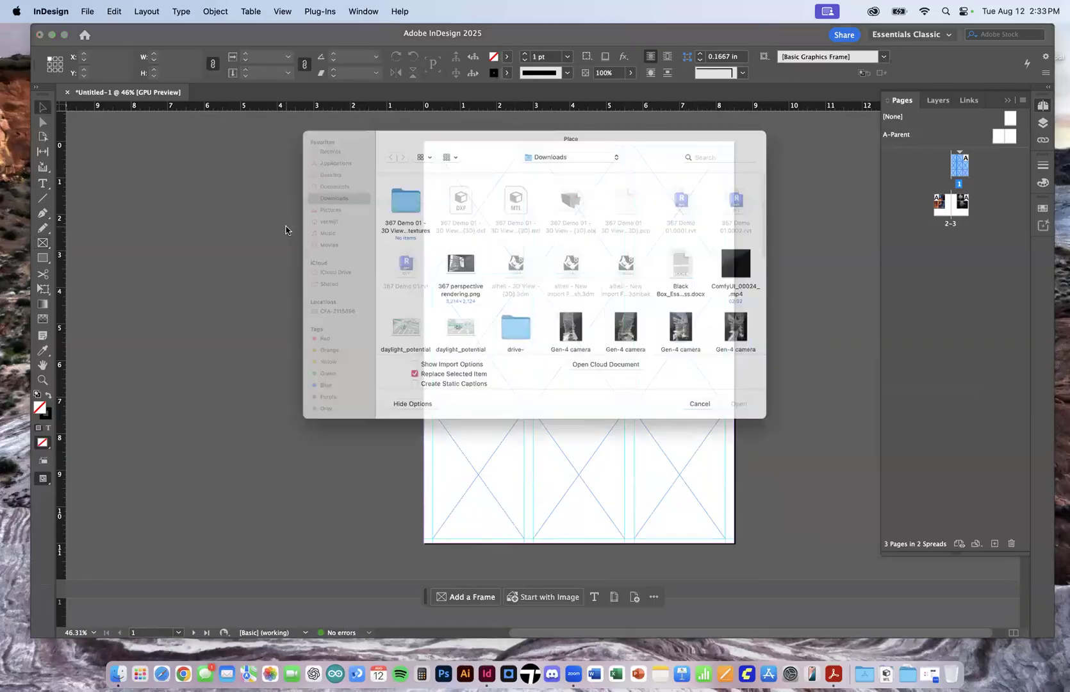
pyautogui.click(741, 439)
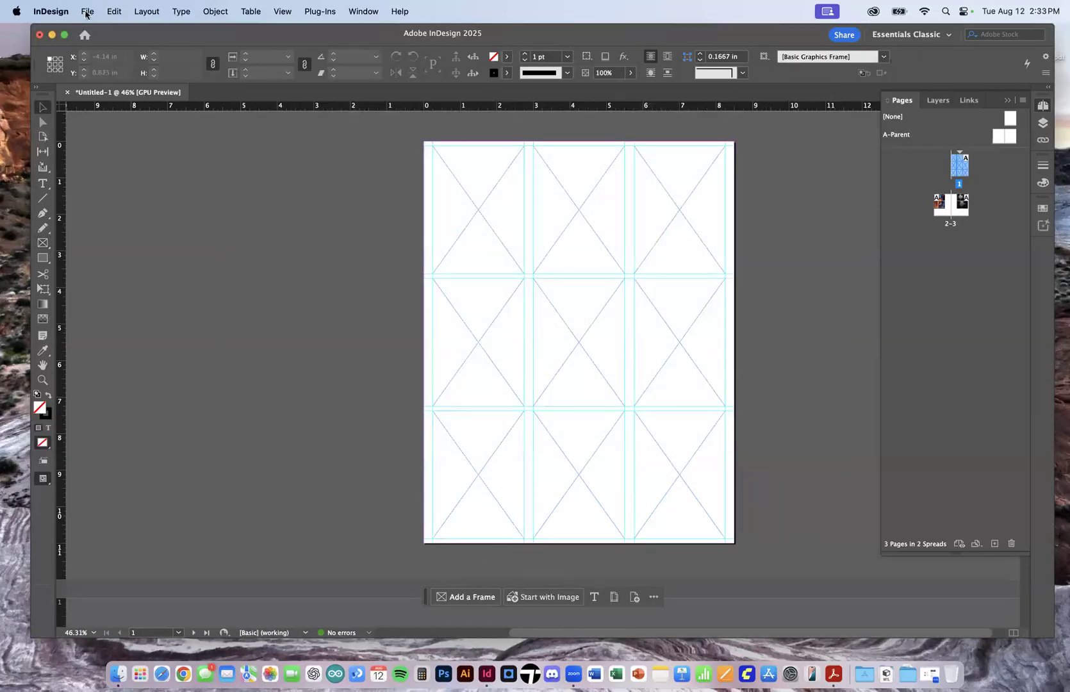
pyautogui.click(87, 11)
pyautogui.click(97, 200)
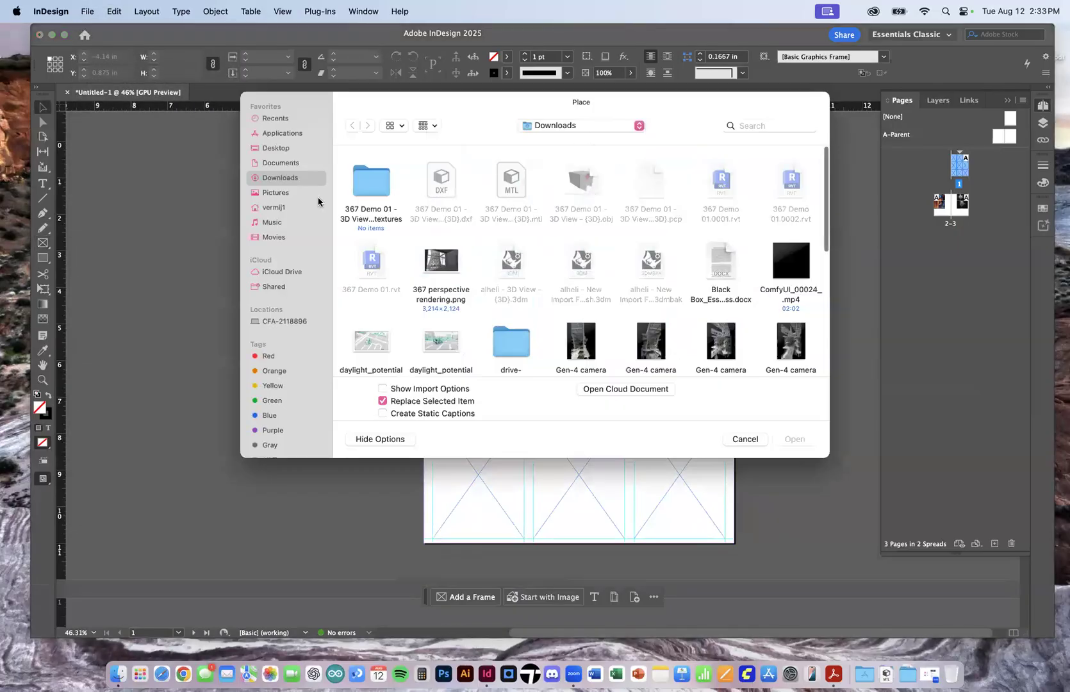
pyautogui.click(279, 162)
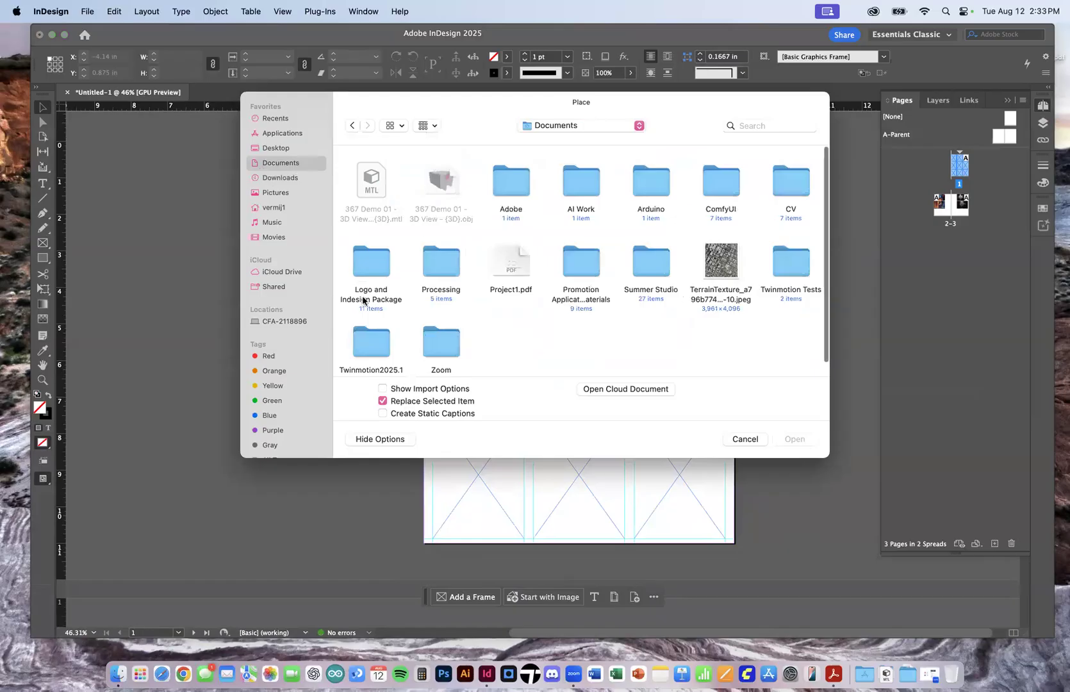
pyautogui.doubleClick(372, 258)
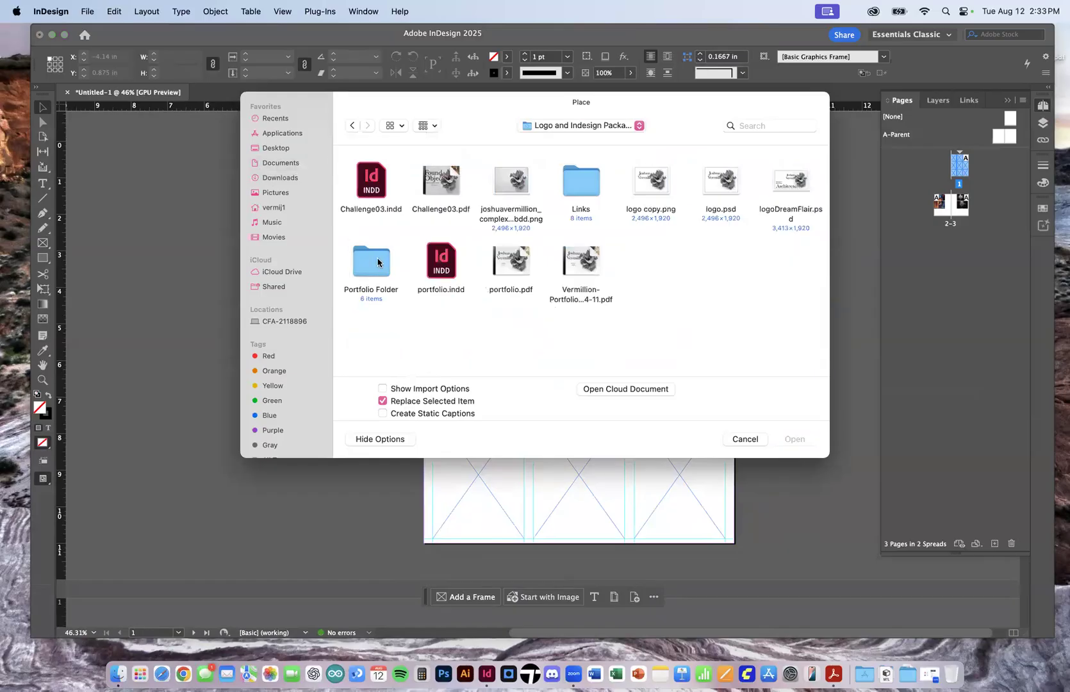
pyautogui.doubleClick(372, 259)
pyautogui.click(437, 193)
pyautogui.doubleClick(436, 192)
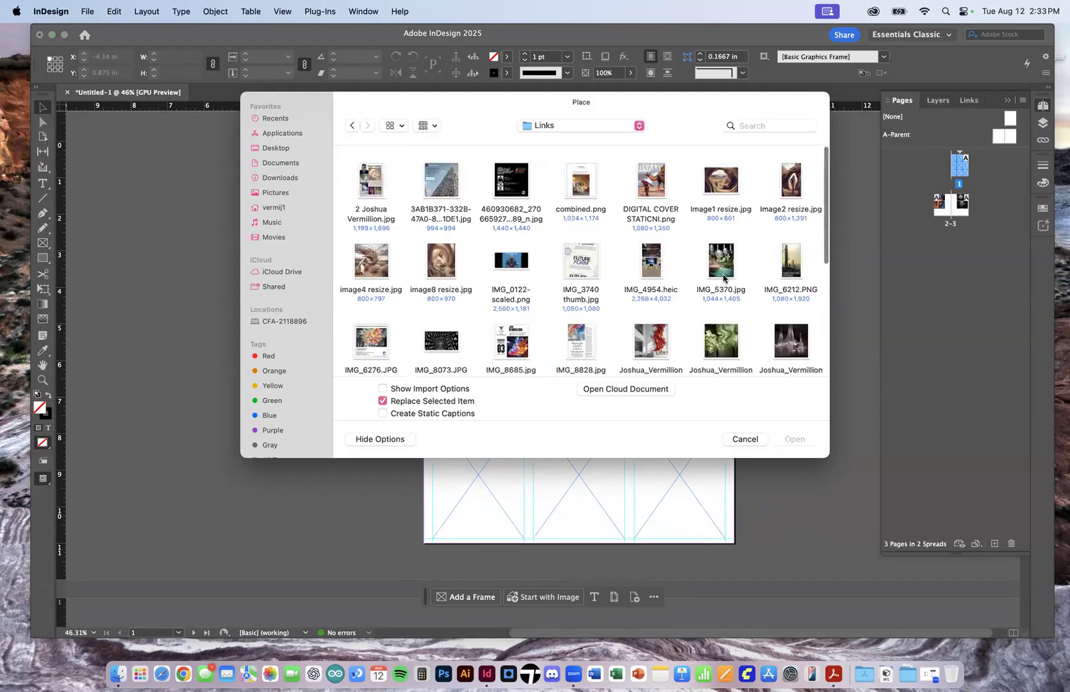
# Select a batch of artwork images starting with the red Fluid PNG and the two Lumin PNGs, and load them for placing
pyautogui.scroll(-2, 726, 275)
pyautogui.click(658, 282)
pyautogui.keyDown('super'); pyautogui.click(705, 283); pyautogui.keyUp('super')
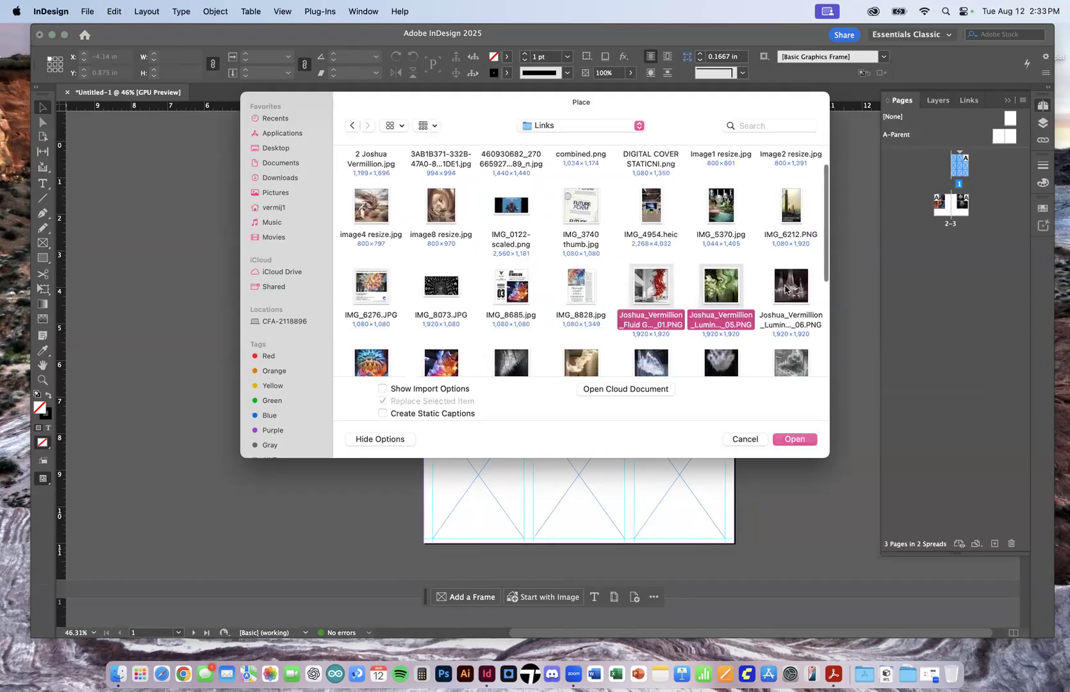
pyautogui.keyDown('super'); pyautogui.click(788, 290); pyautogui.keyUp('super')
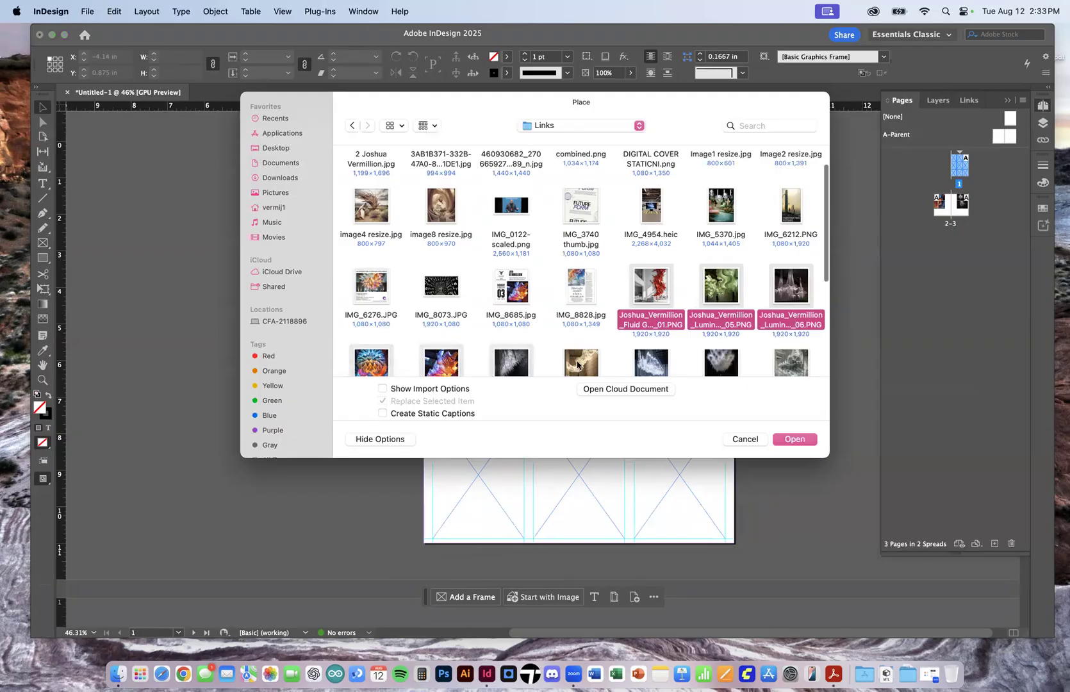
pyautogui.click(796, 439)
# Place the nine loaded images one after another into page 1's nine empty frames, working row by row
pyautogui.click(442, 163)
pyautogui.click(557, 182)
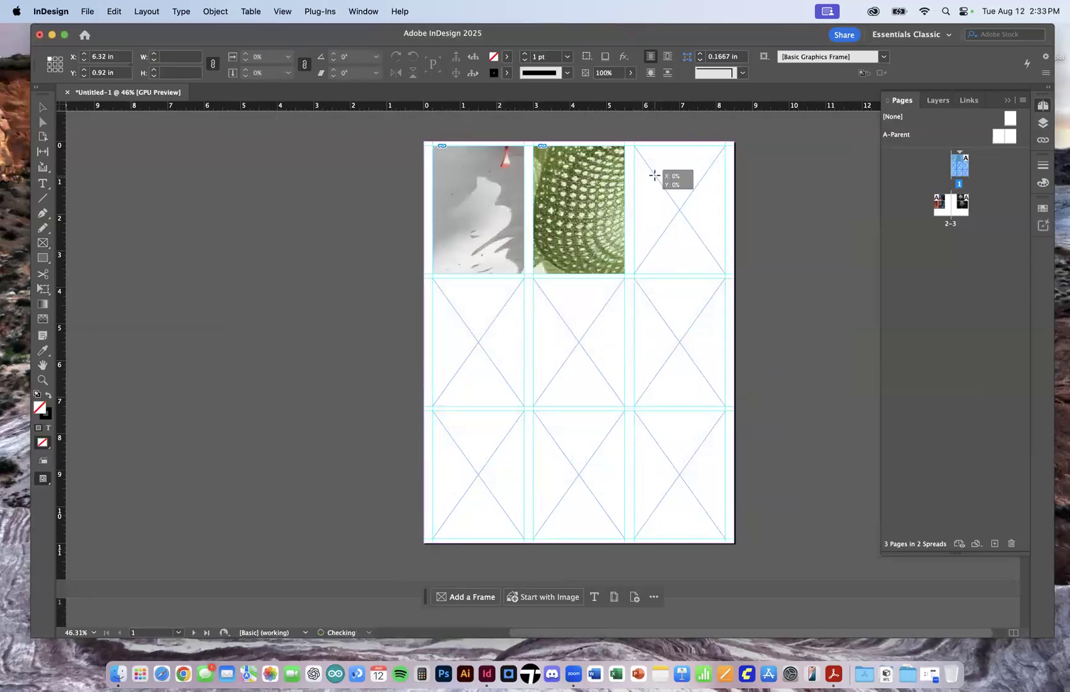
pyautogui.click(654, 173)
pyautogui.click(449, 292)
pyautogui.click(552, 316)
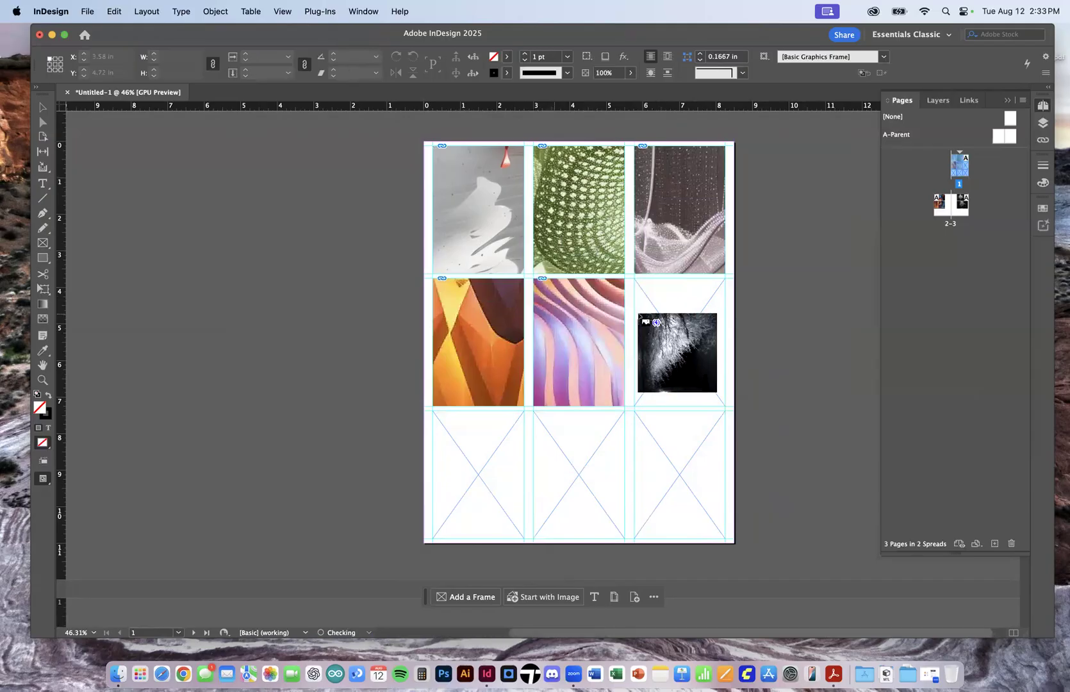
pyautogui.click(639, 315)
pyautogui.click(457, 425)
pyautogui.click(544, 429)
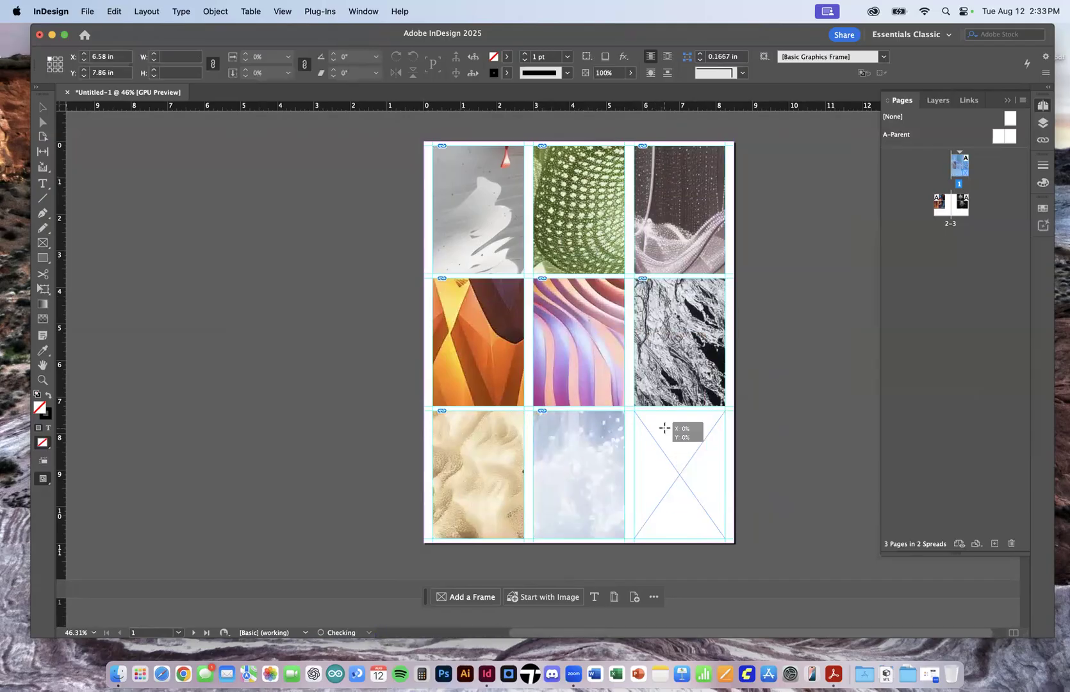
pyautogui.click(662, 431)
# Select all nine image frames on page 1 and fit their content to fill the frames proportionally
pyautogui.moveTo(407, 140); pyautogui.dragTo(777, 566)
pyautogui.rightClick(584, 377)
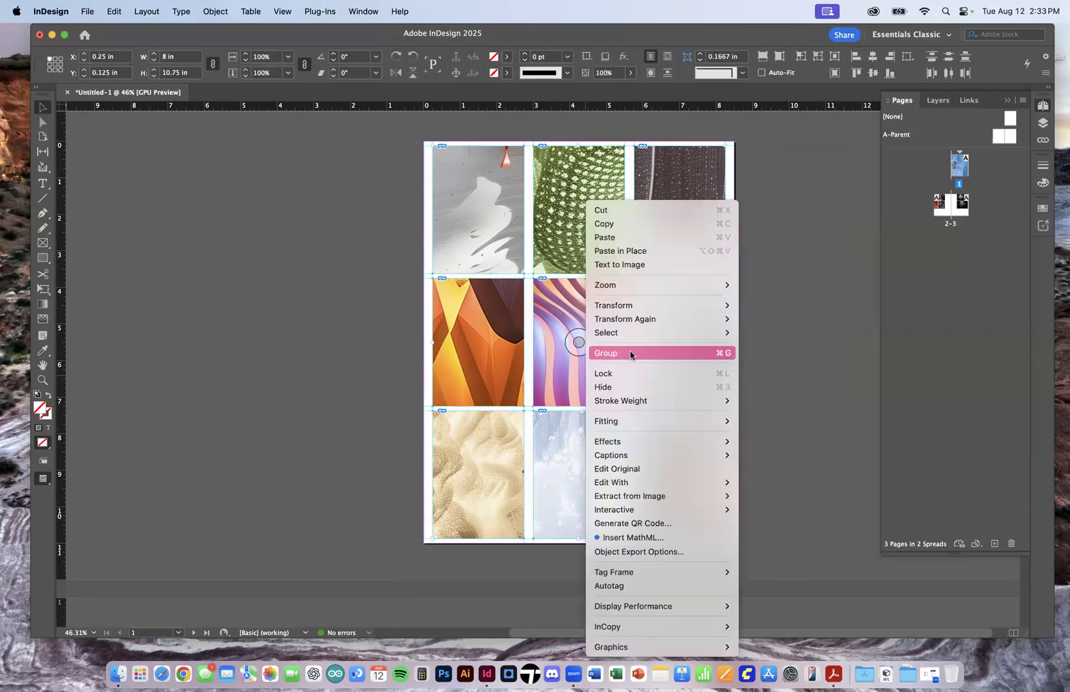
pyautogui.moveTo(668, 444)
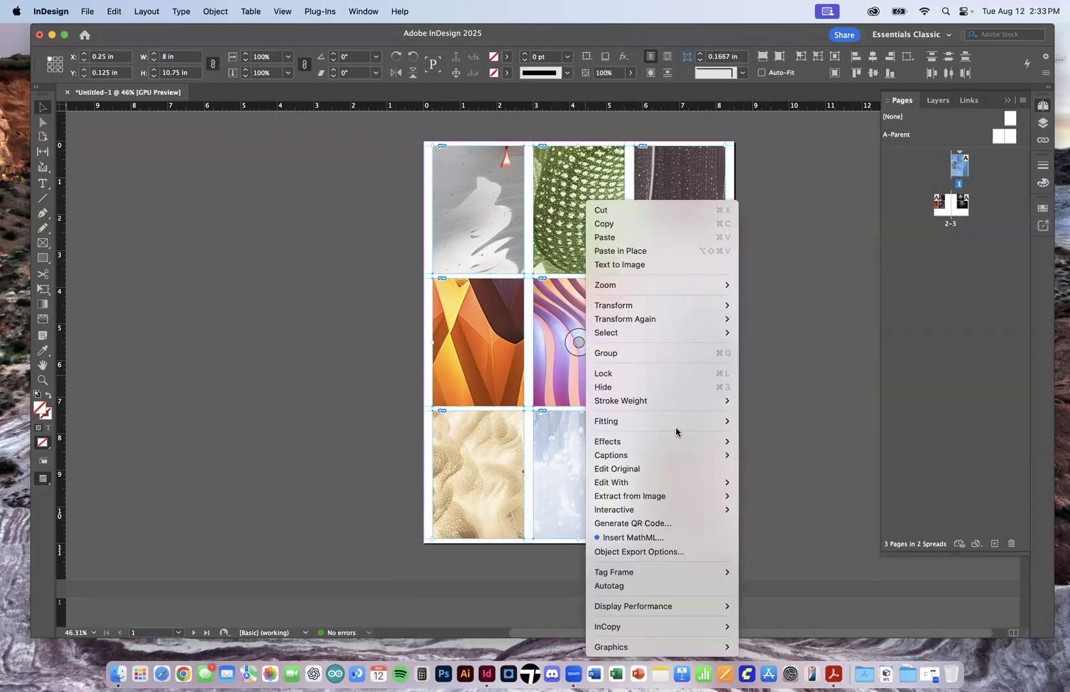
pyautogui.moveTo(679, 423)
pyautogui.click(763, 423)
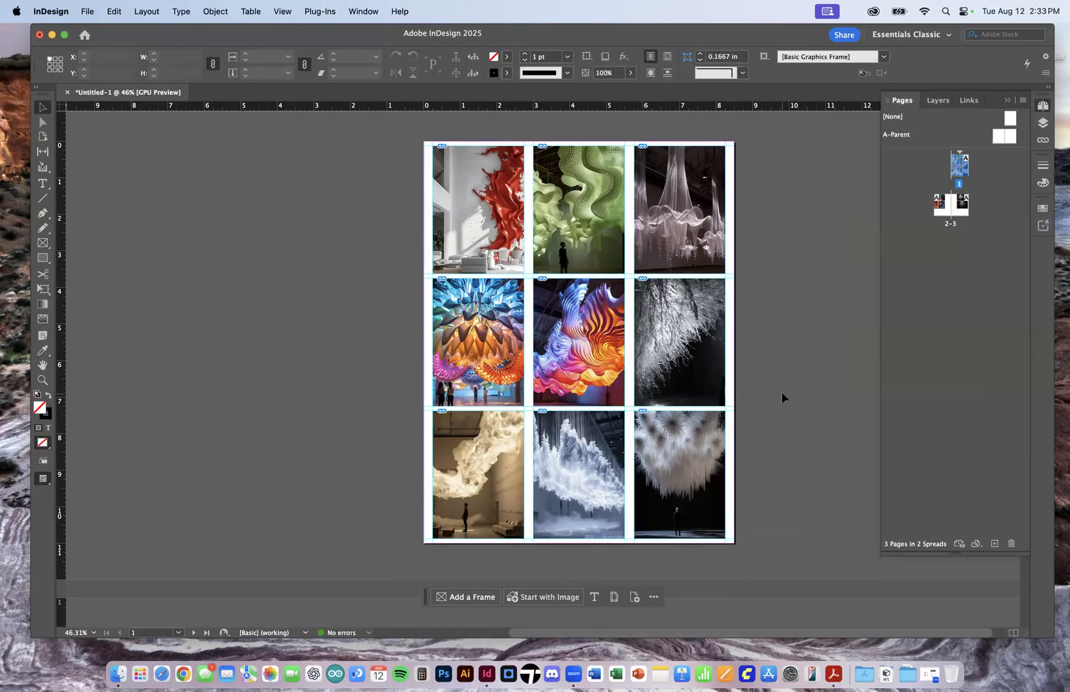
# Reposition the top-row images inside their frames, shifting the red one left and the green and draped-fabric ones right
pyautogui.click(487, 215)
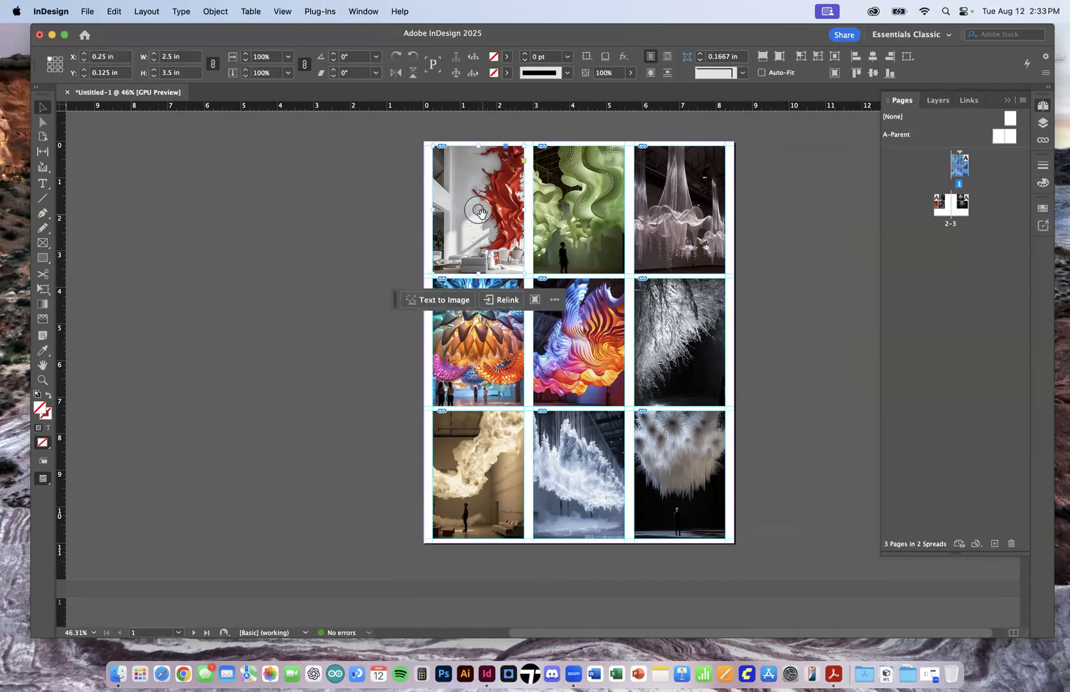
pyautogui.moveTo(480, 212); pyautogui.dragTo(473, 214)
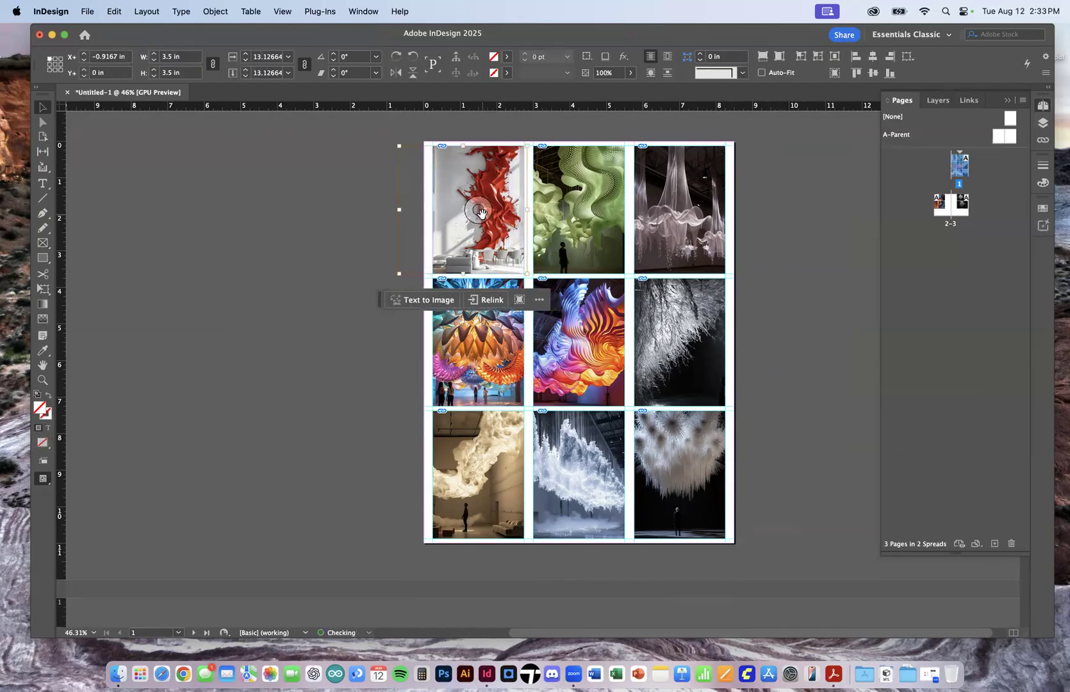
pyautogui.click(324, 217)
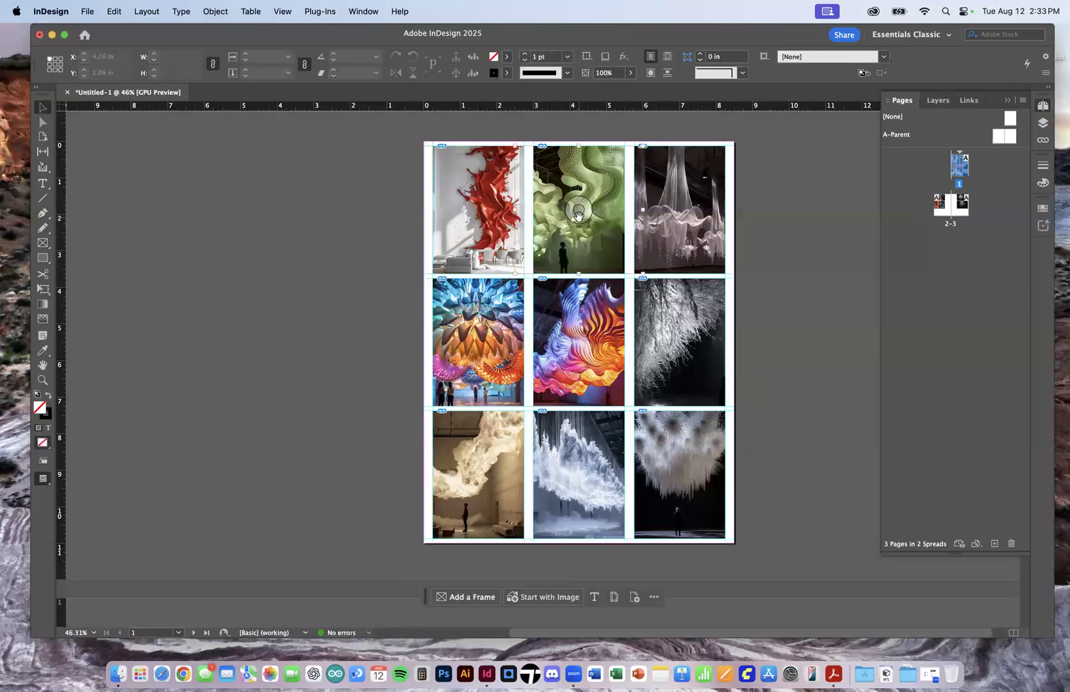
pyautogui.click(578, 214)
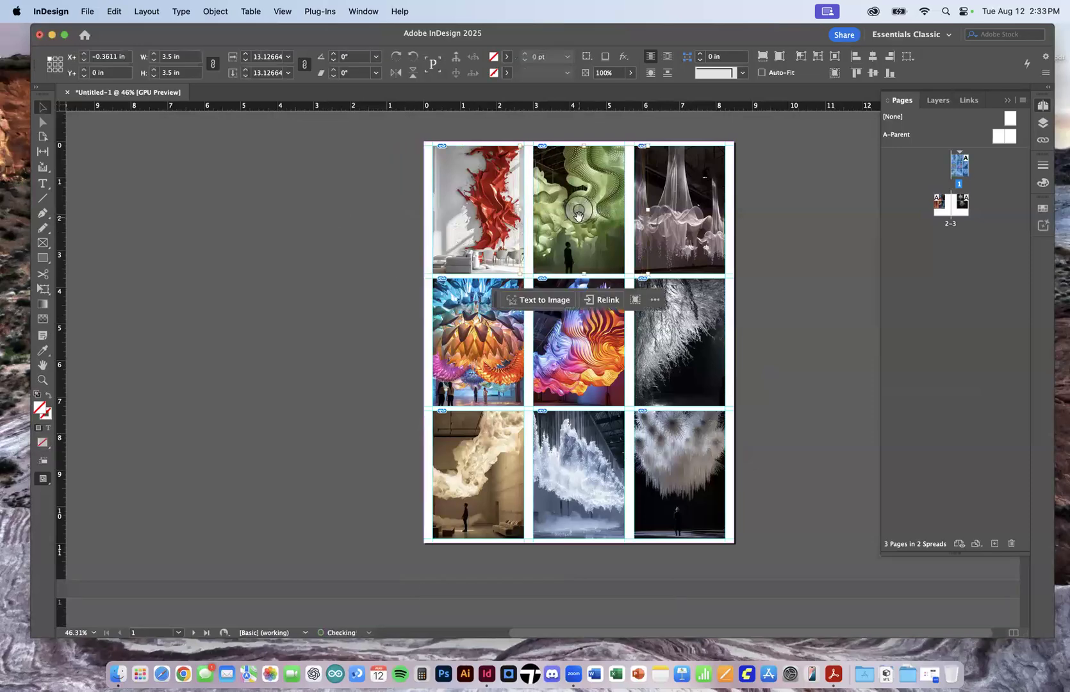
pyautogui.click(670, 236)
pyautogui.click(677, 214)
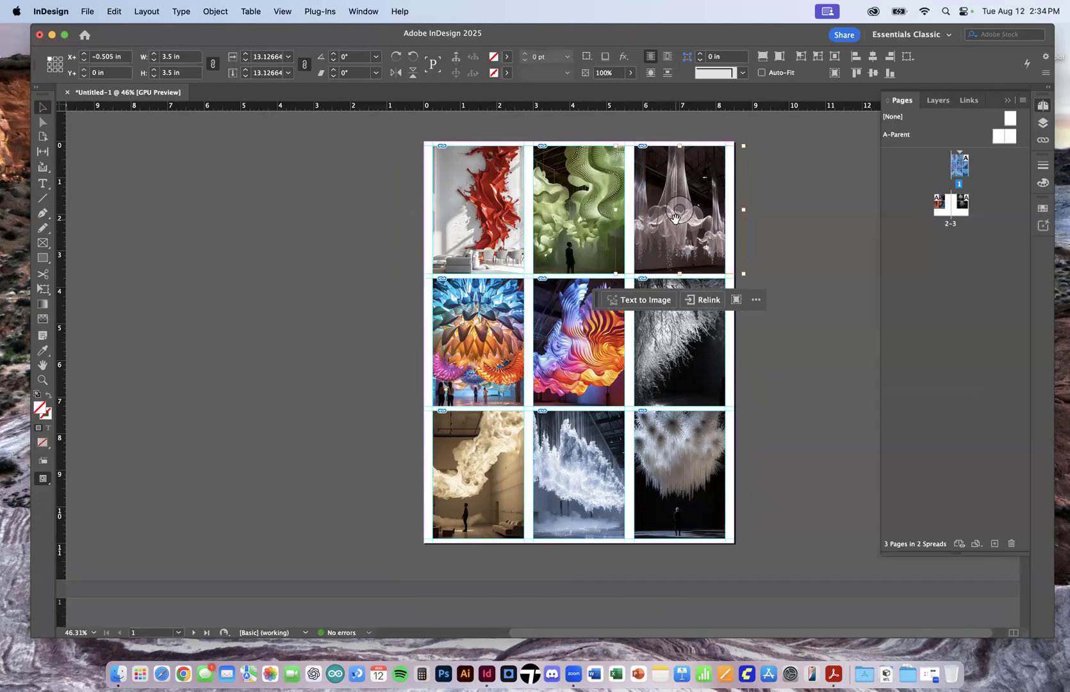
pyautogui.moveTo(672, 219); pyautogui.dragTo(675, 218)
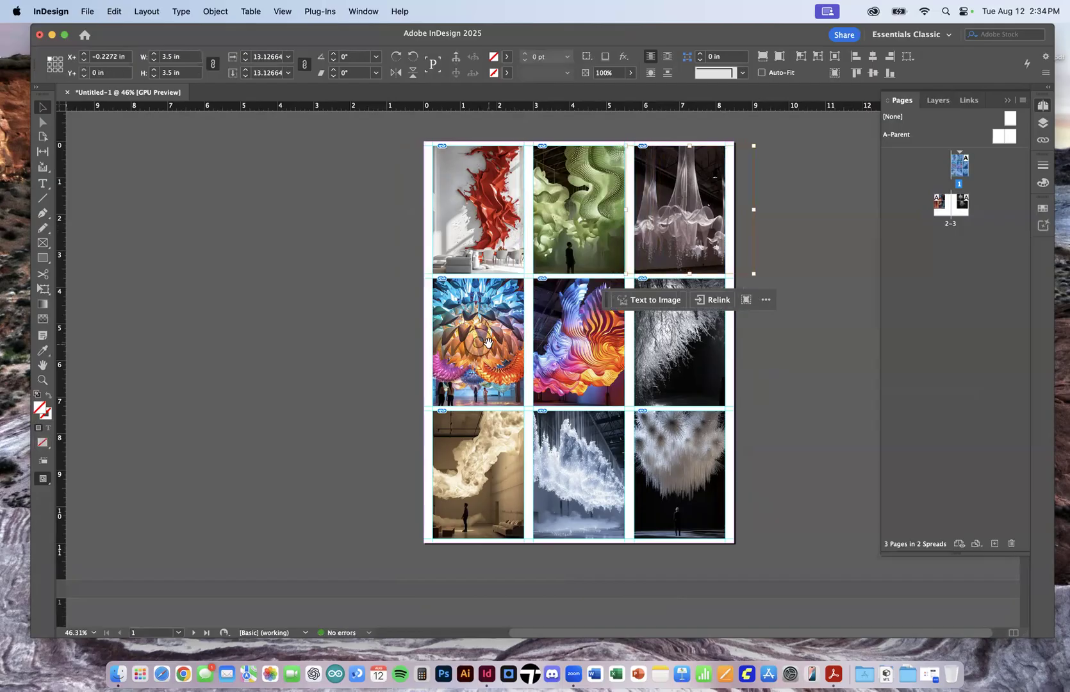
# Shift the monochrome tree image right within its middle-row frame, and the beige cloud image right within its bottom-row frame to X offset -0.1667 in
pyautogui.click(680, 349)
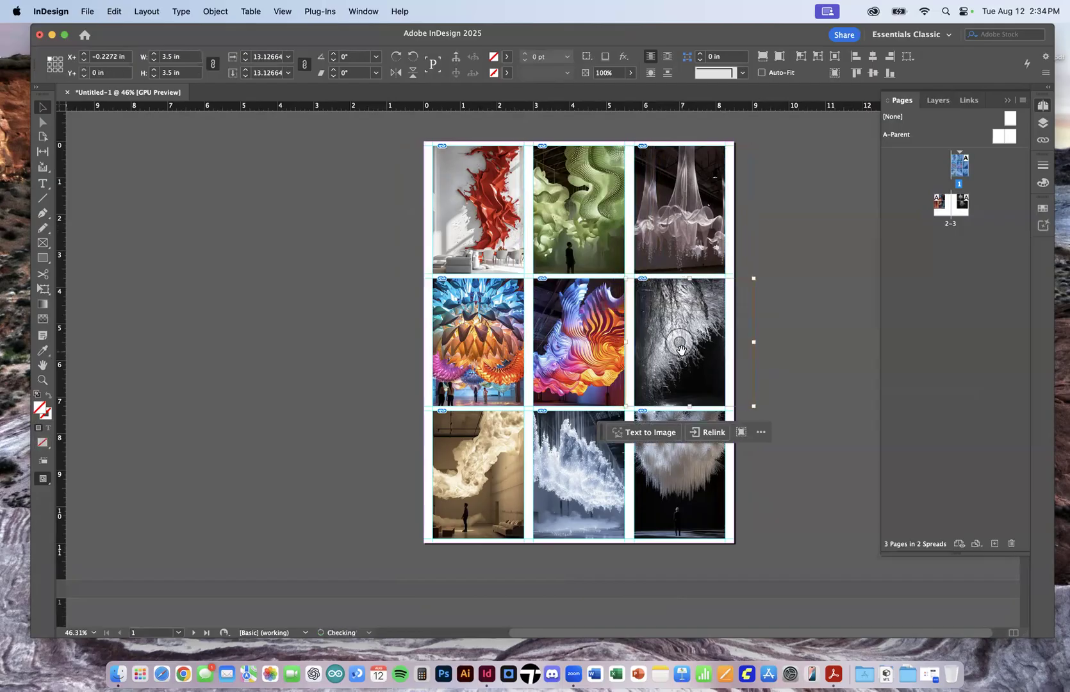
pyautogui.click(824, 437)
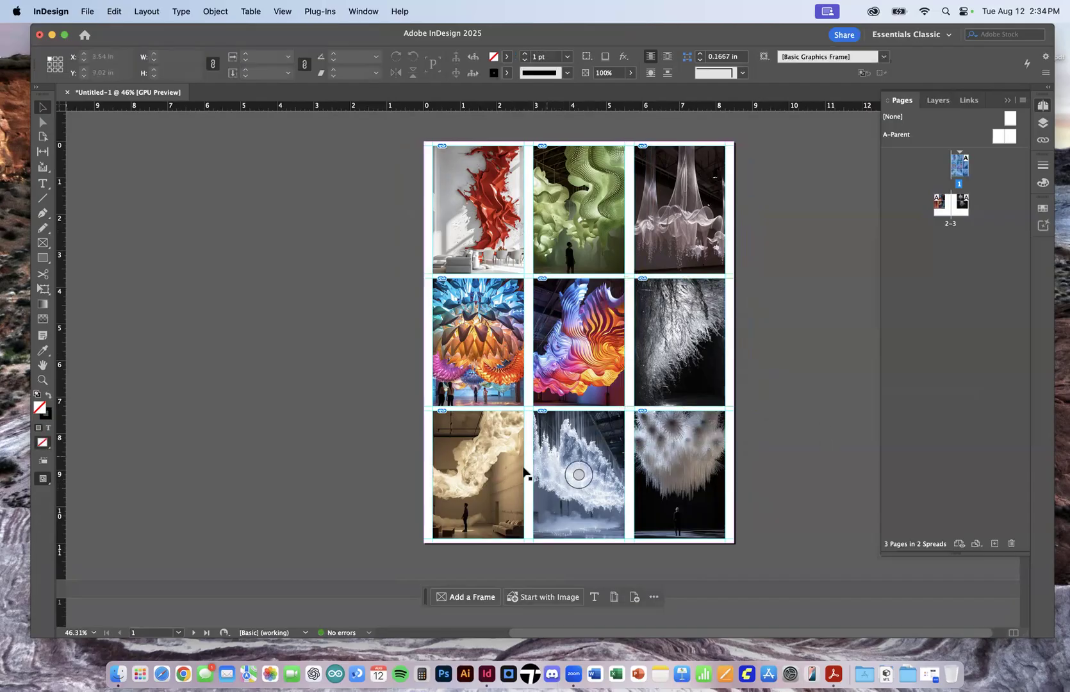
pyautogui.click(483, 463)
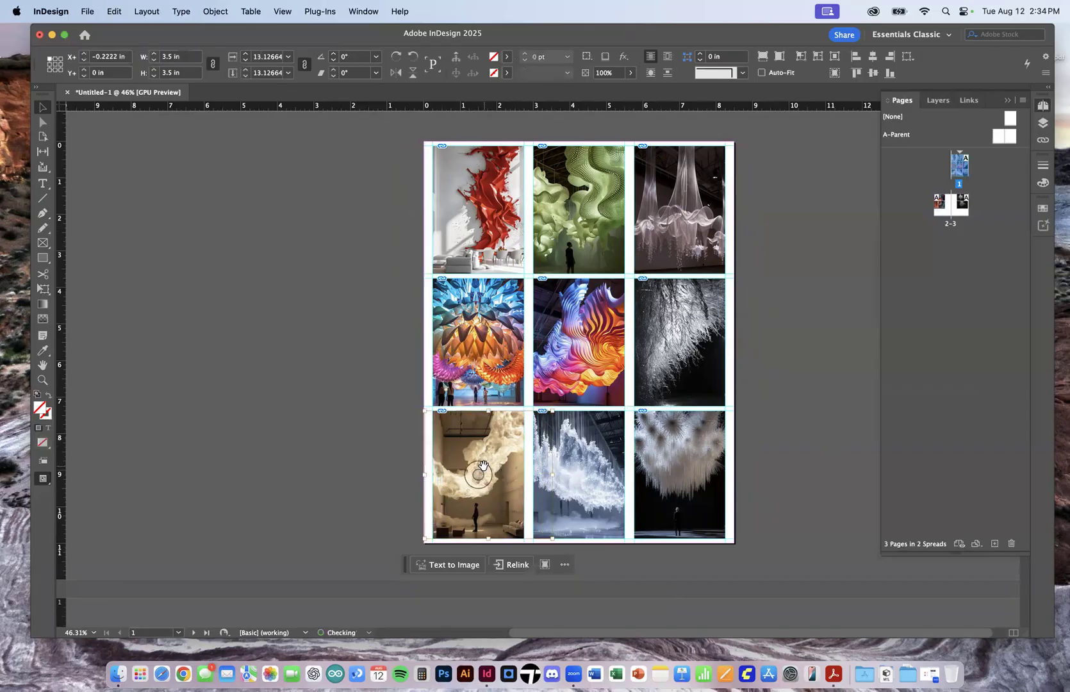
pyautogui.press('Right')
pyautogui.press('Right')
pyautogui.press('Right')
pyautogui.press('Right')
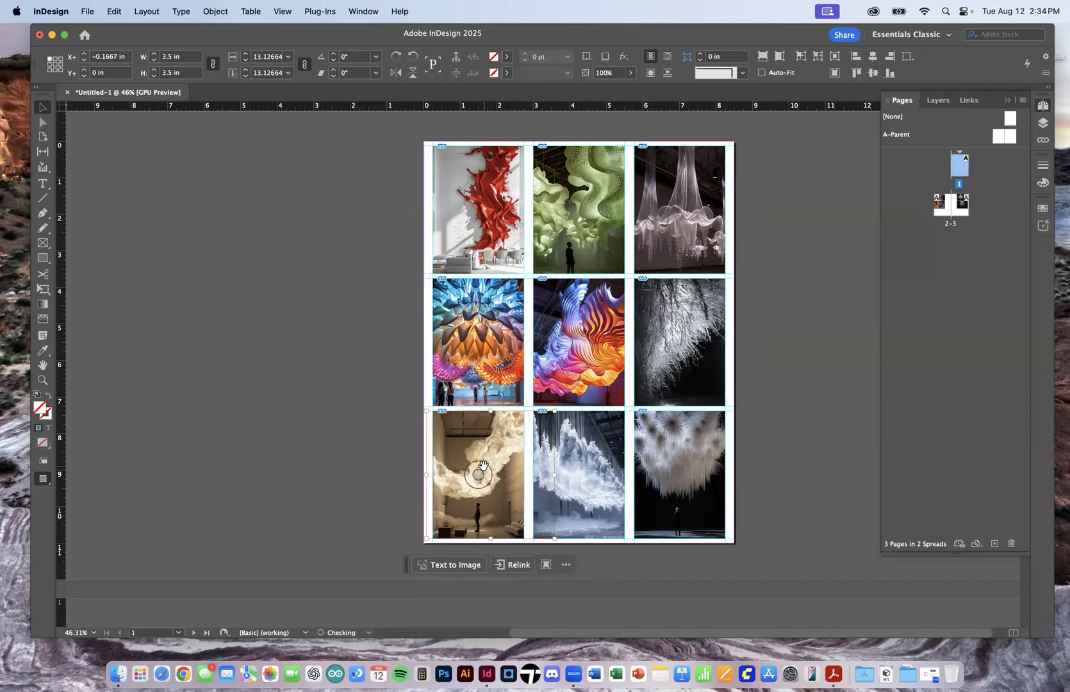
pyautogui.click(329, 421)
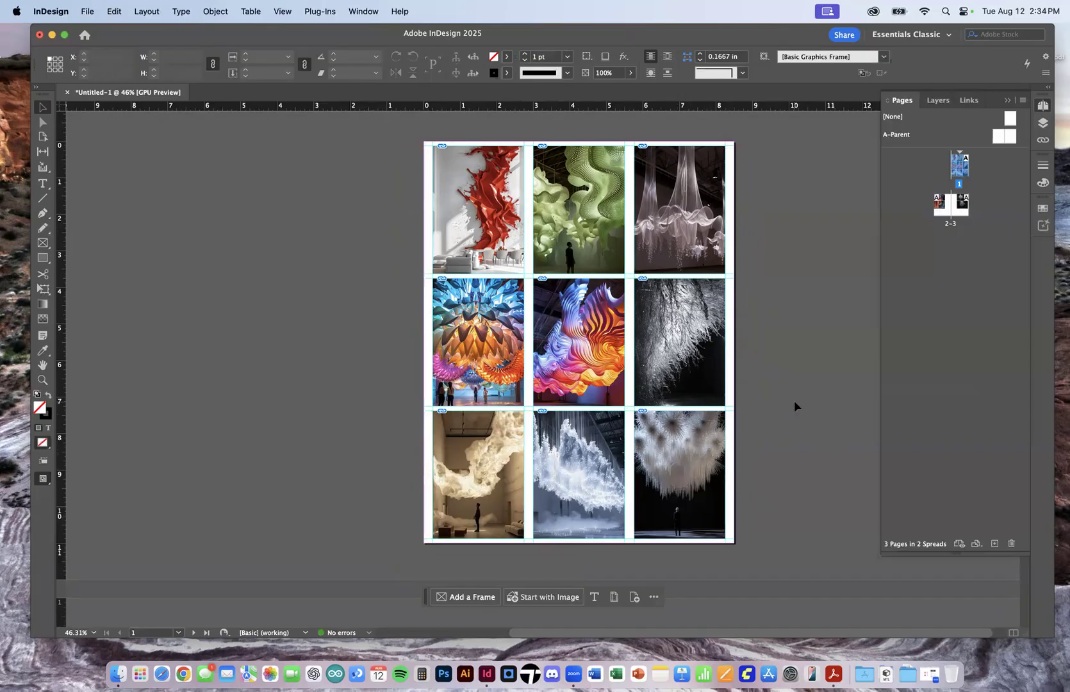
# Review the image grid on page 1 up close and examine the whole spread of pages 2–3
pyautogui.scroll(-5, 641, 415)
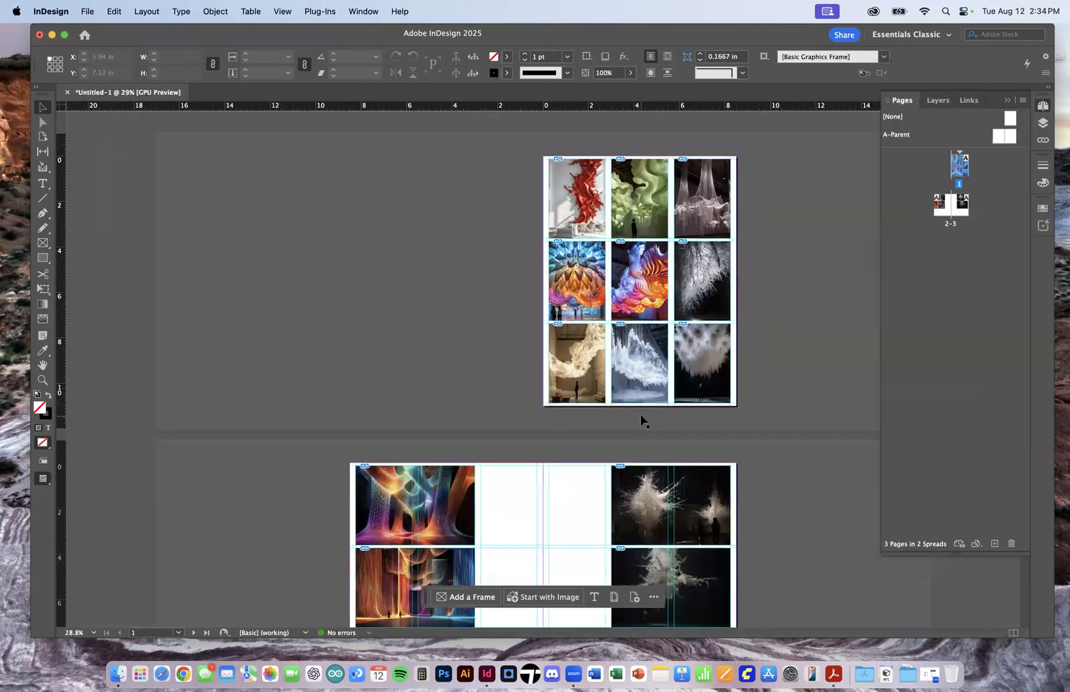
pyautogui.scroll(-4, 641, 415)
pyautogui.scroll(-2, 643, 420)
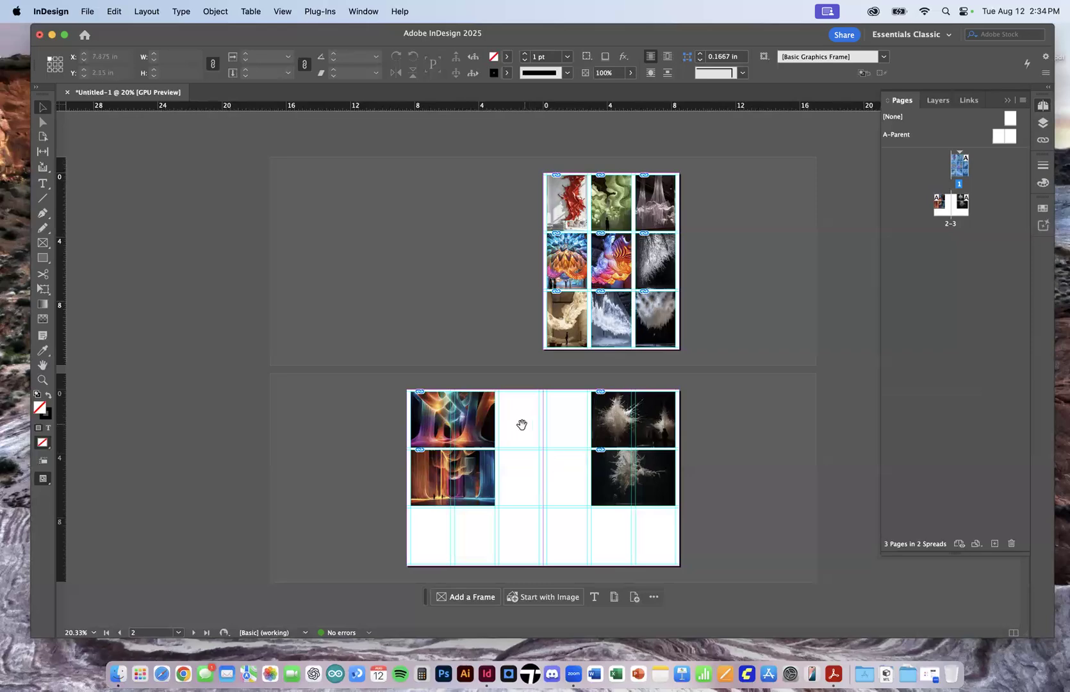
pyautogui.press('super+equal')
pyautogui.press('super+equal')
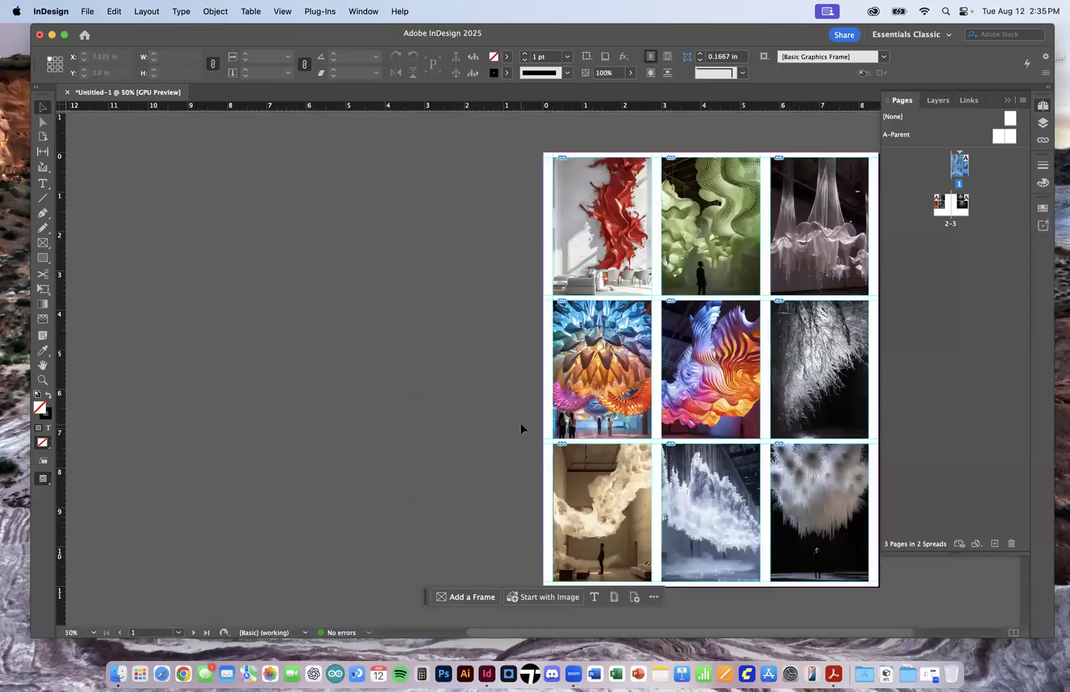
pyautogui.press('super+equal')
pyautogui.press('super+equal')
pyautogui.press('super+equal')
pyautogui.scroll(-10, 520, 422)
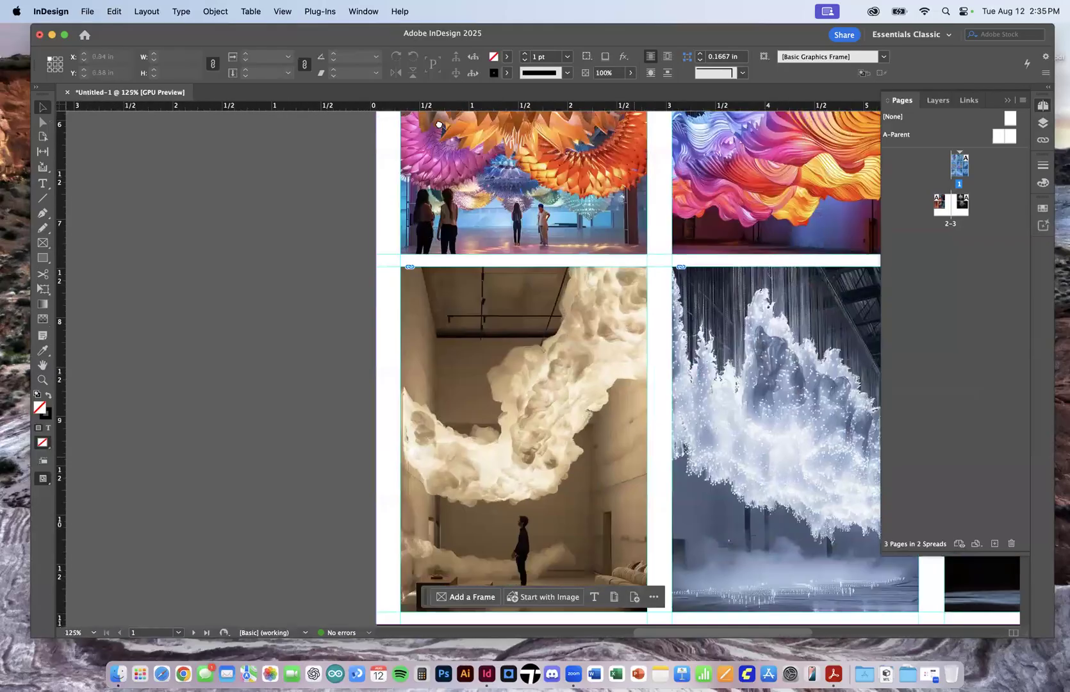
pyautogui.scroll(-15, 483, 260)
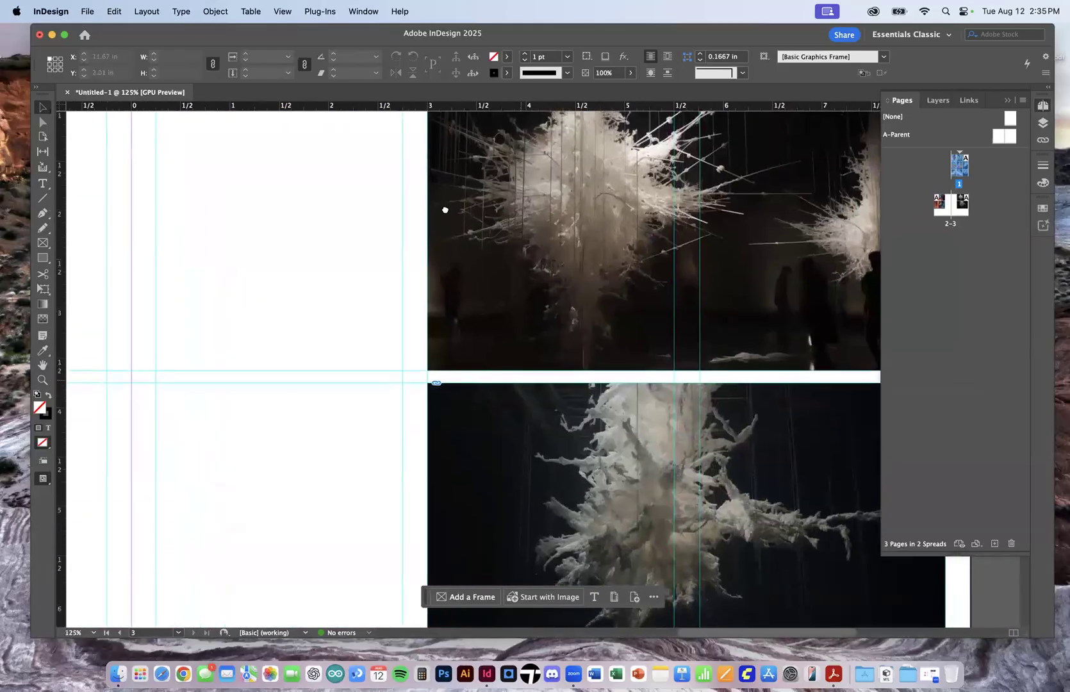
pyautogui.moveTo(444, 210); pyautogui.dragTo(445, 205)
pyautogui.moveTo(345, 366); pyautogui.dragTo(492, 332)
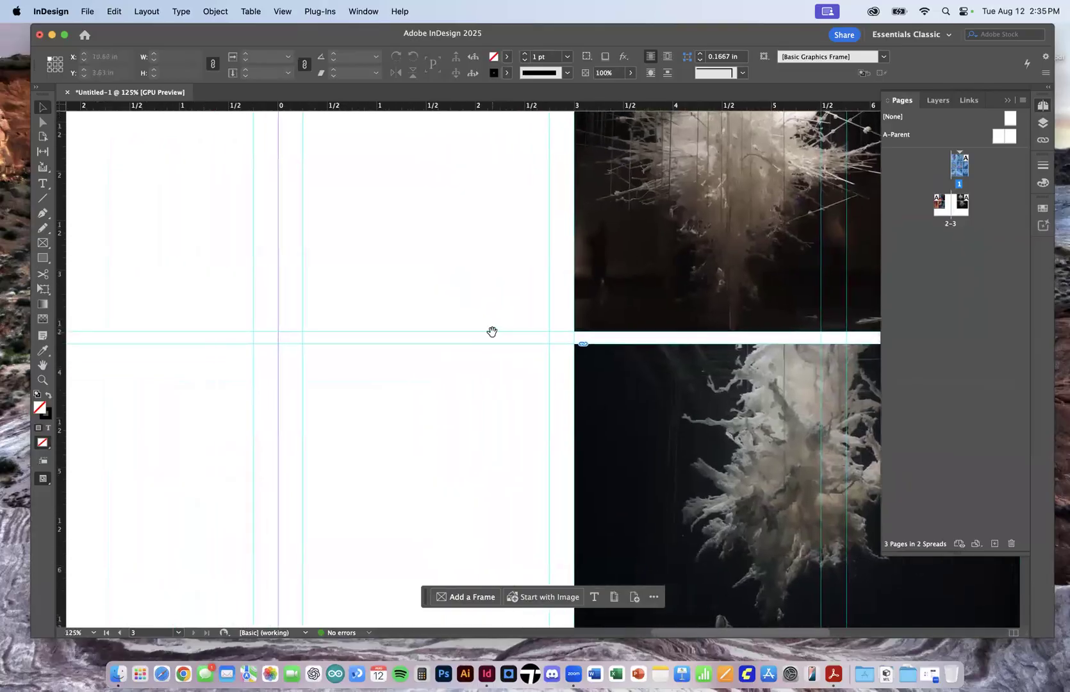
pyautogui.press('super+minus')
pyautogui.press('super+0')
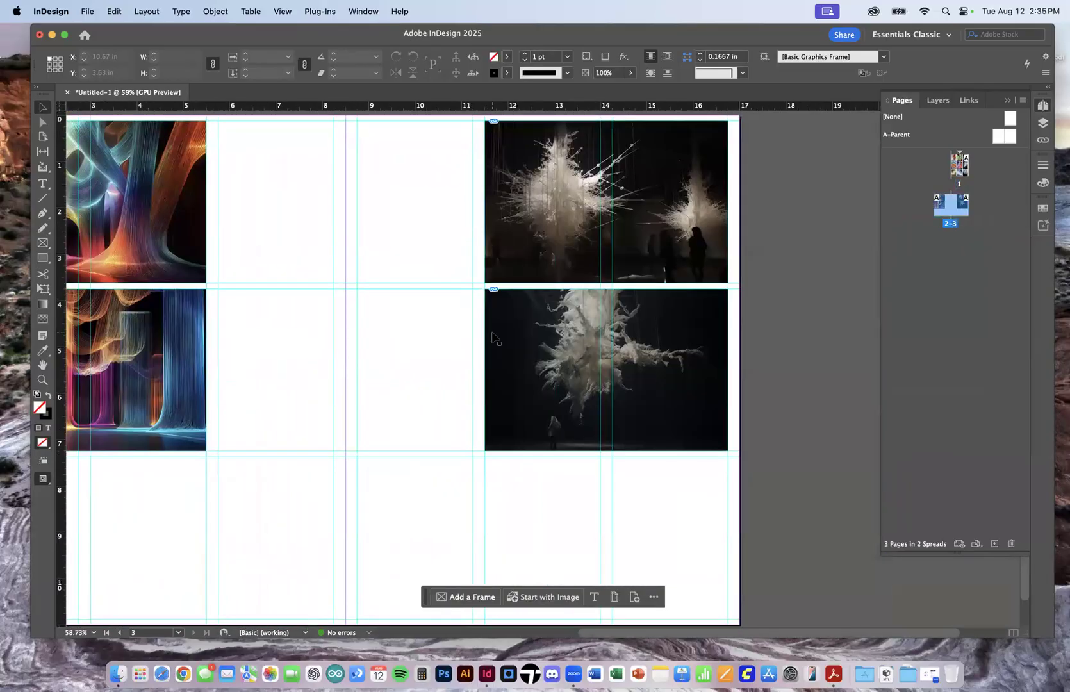
pyautogui.press('super+minus')
pyautogui.moveTo(444, 332); pyautogui.dragTo(553, 327)
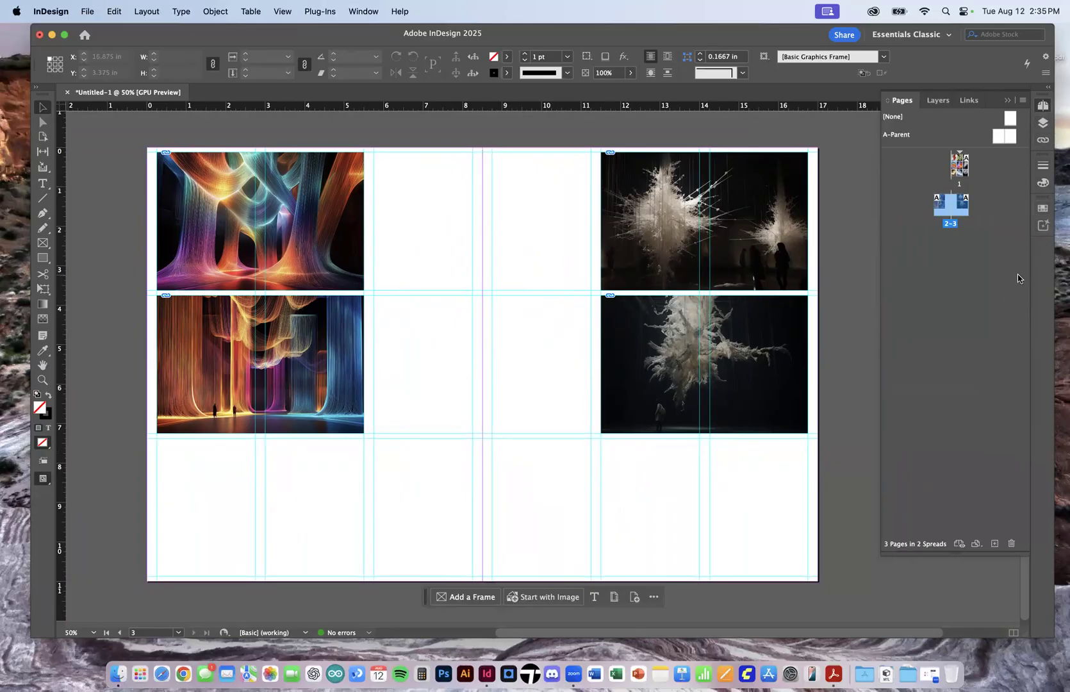
# Show the Character panel, dock it with the collapsed panels beside the document, and expand it
pyautogui.click(364, 11)
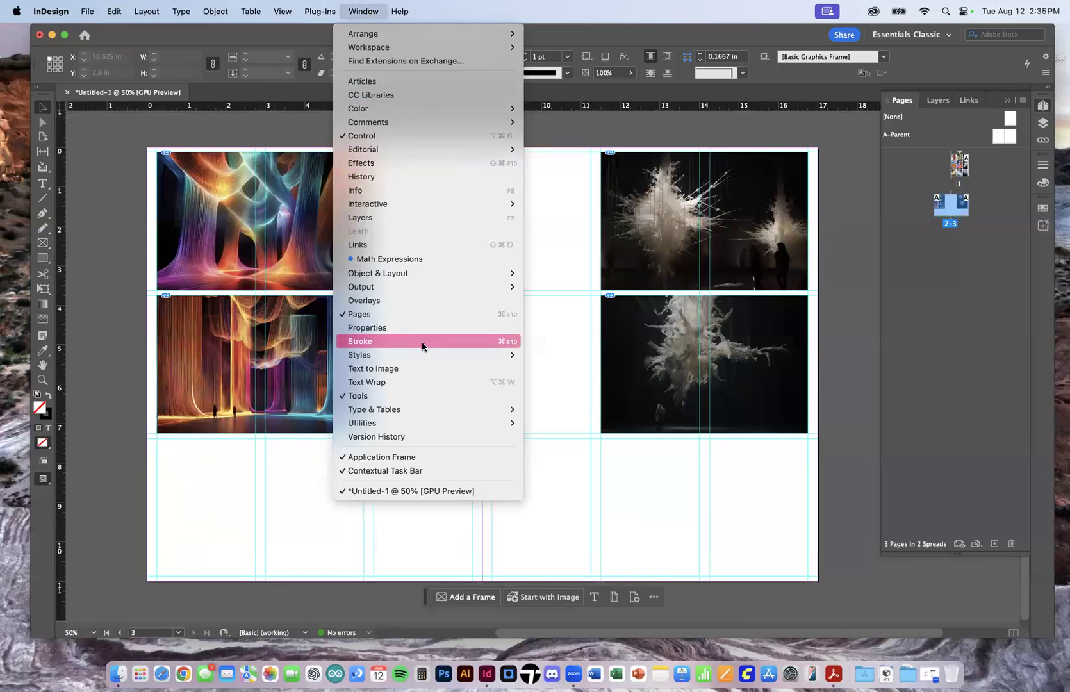
pyautogui.moveTo(398, 410)
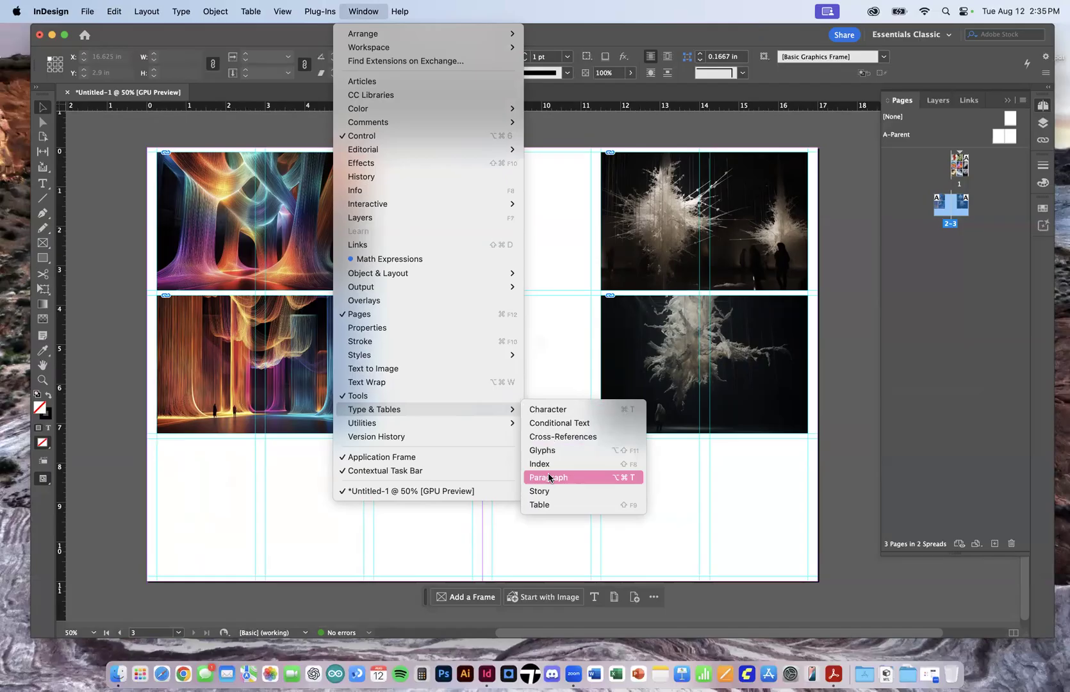
pyautogui.moveTo(491, 363)
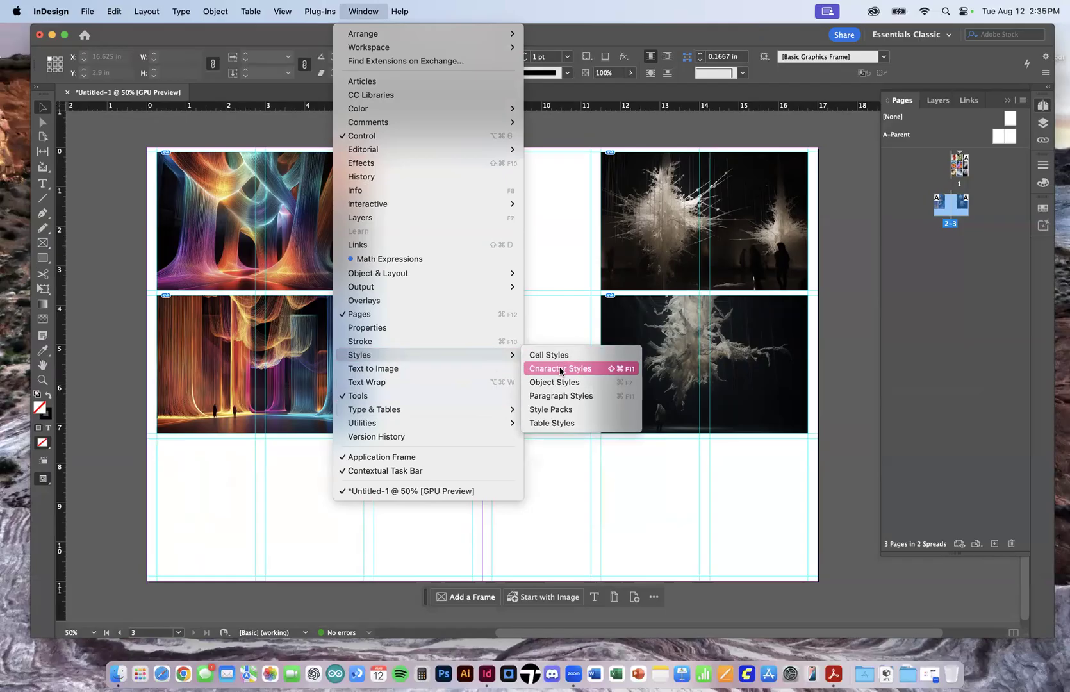
pyautogui.moveTo(464, 411)
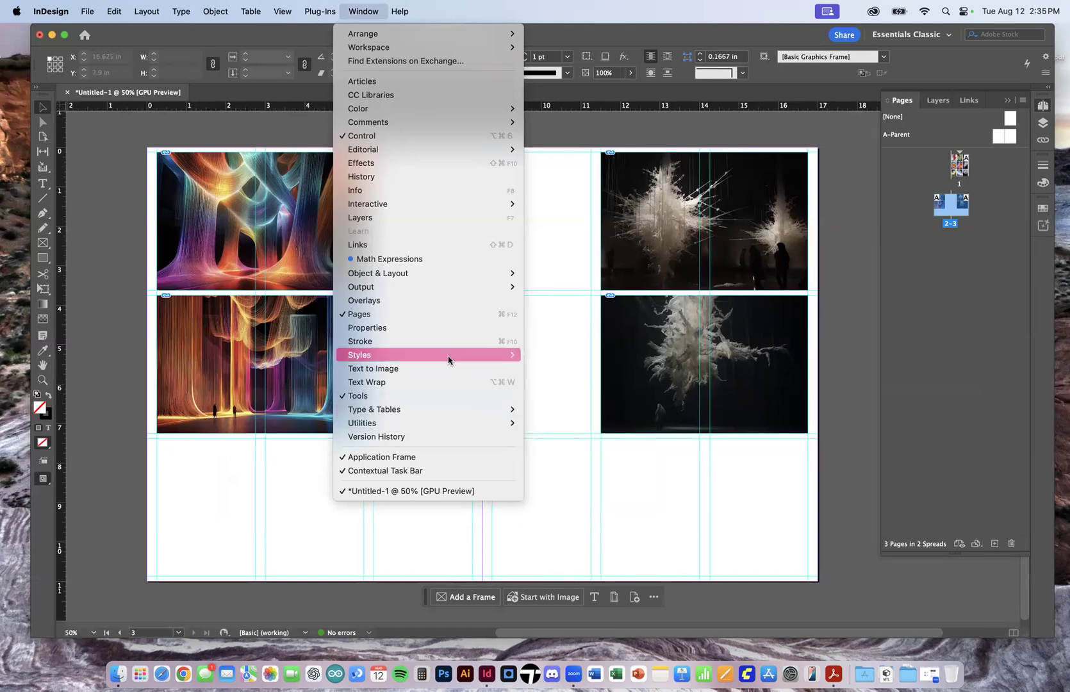
pyautogui.moveTo(449, 360)
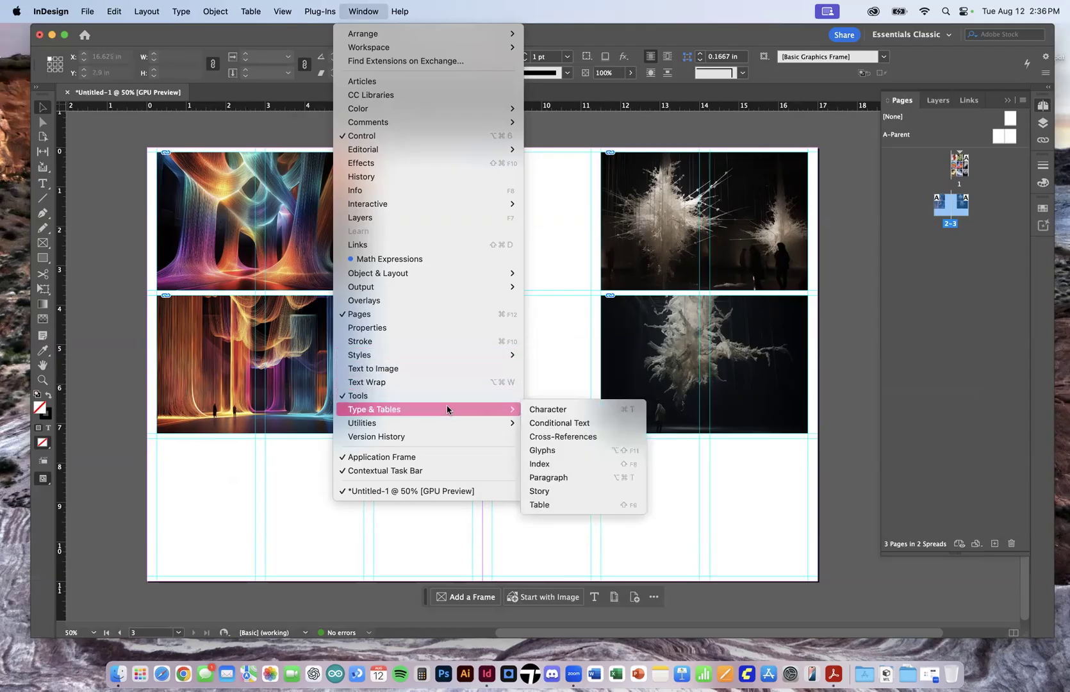
pyautogui.click(536, 410)
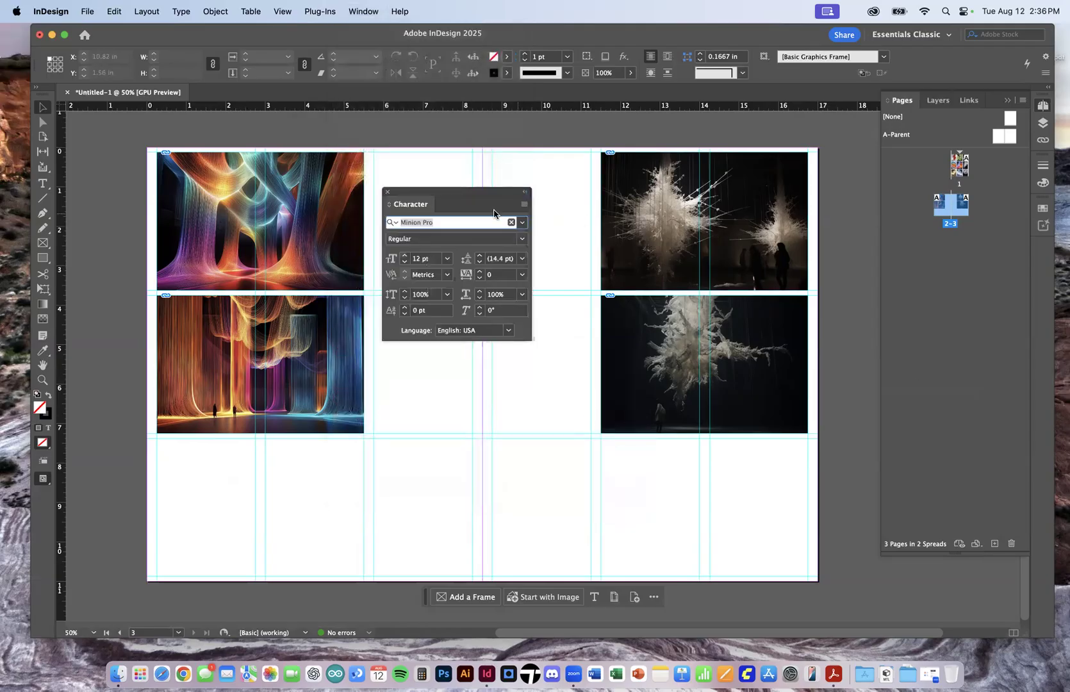
pyautogui.moveTo(473, 194); pyautogui.dragTo(1043, 263)
pyautogui.click(1043, 250)
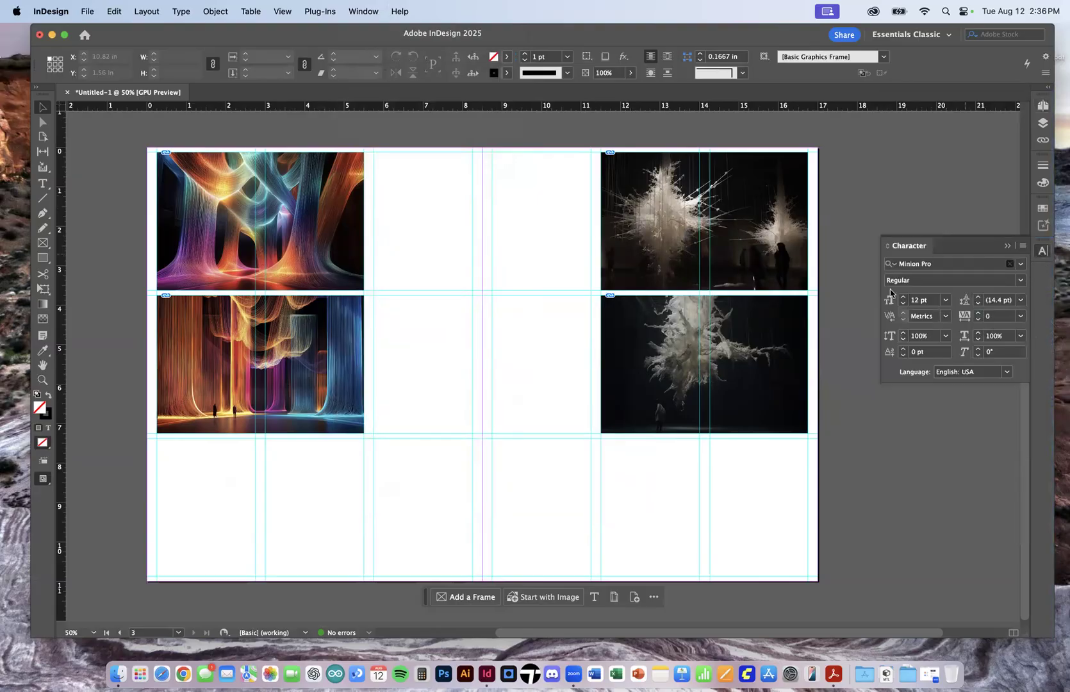
# Draw a text frame of about 7 × 2 in across the bottom grid row of pages 2–3 and enter "Monumental Draped Interiors"
pyautogui.click(43, 185)
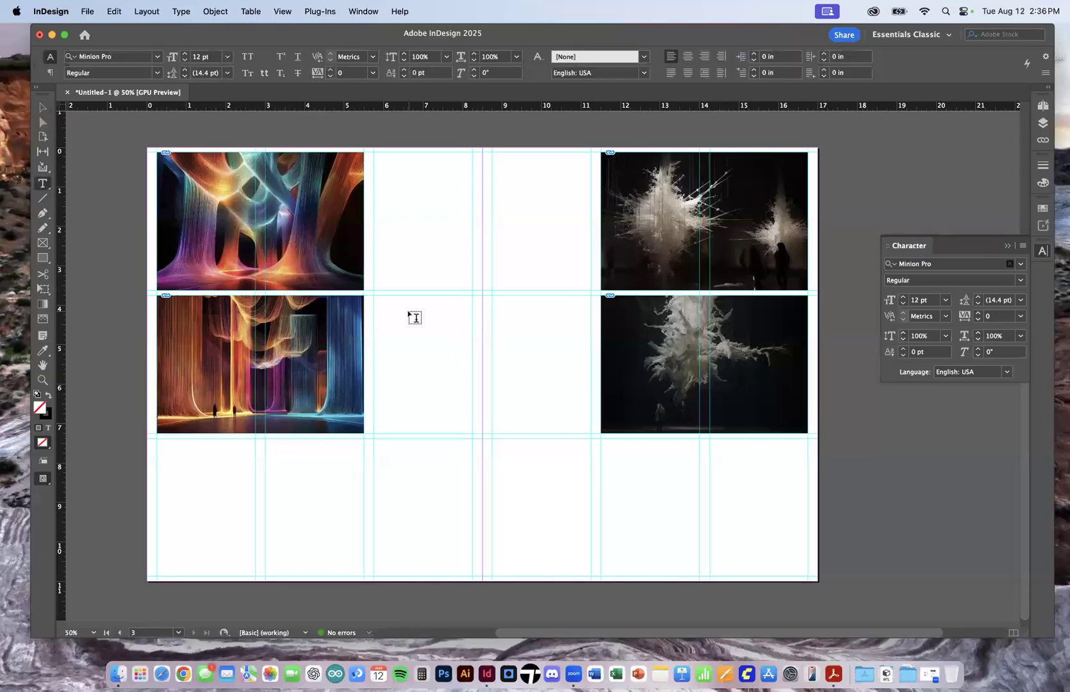
pyautogui.moveTo(291, 461); pyautogui.dragTo(566, 540)
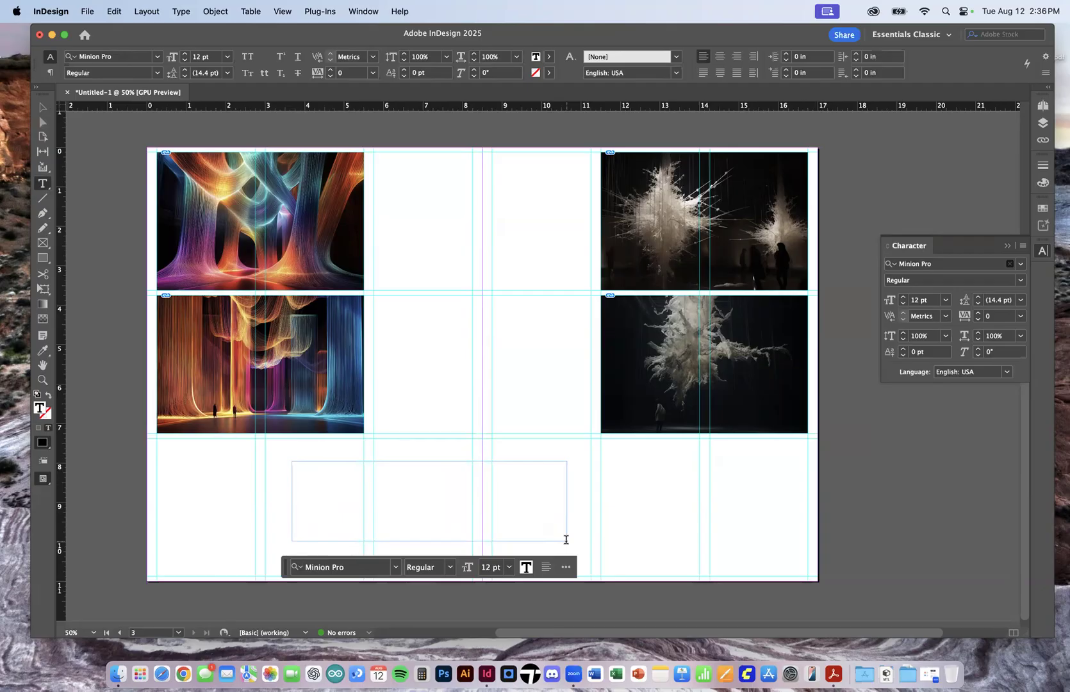
pyautogui.write('Draped')
pyautogui.press('BackSpace')
pyautogui.press('BackSpace')
pyautogui.press('BackSpace')
pyautogui.write('raped Interior')
pyautogui.press('Escape')
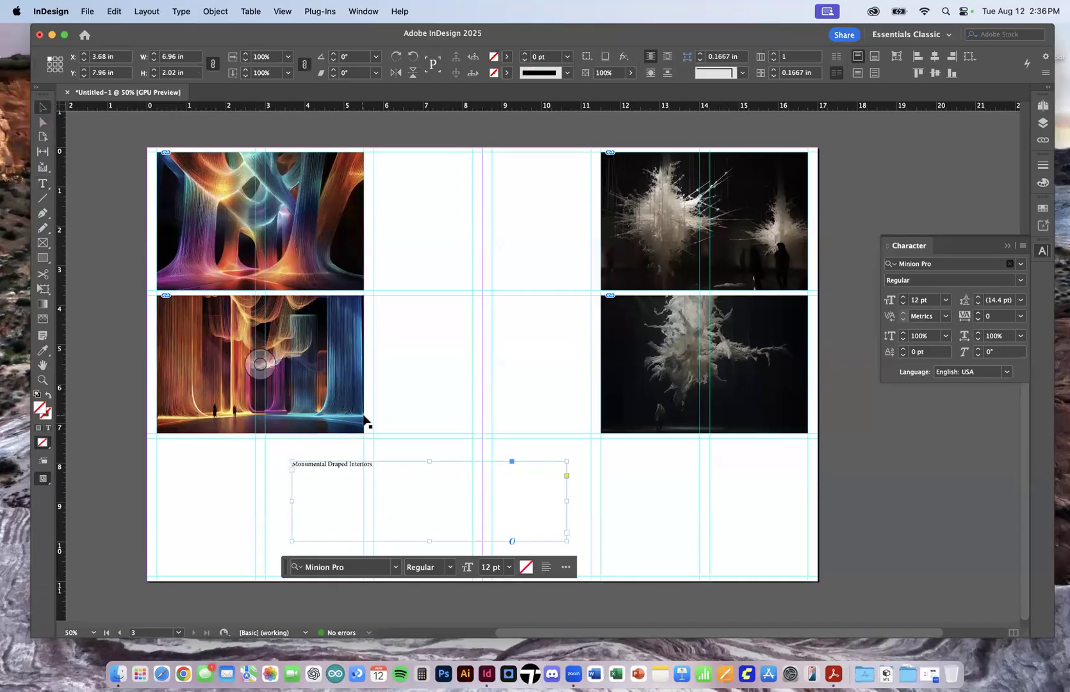
# Fit the title text frame into the bottom grid cell below the colourful images, 5.25 × 3.5 in at X 0.25, Y 7.375 in
pyautogui.moveTo(355, 468); pyautogui.dragTo(219, 444)
pyautogui.moveTo(431, 519); pyautogui.dragTo(363, 530)
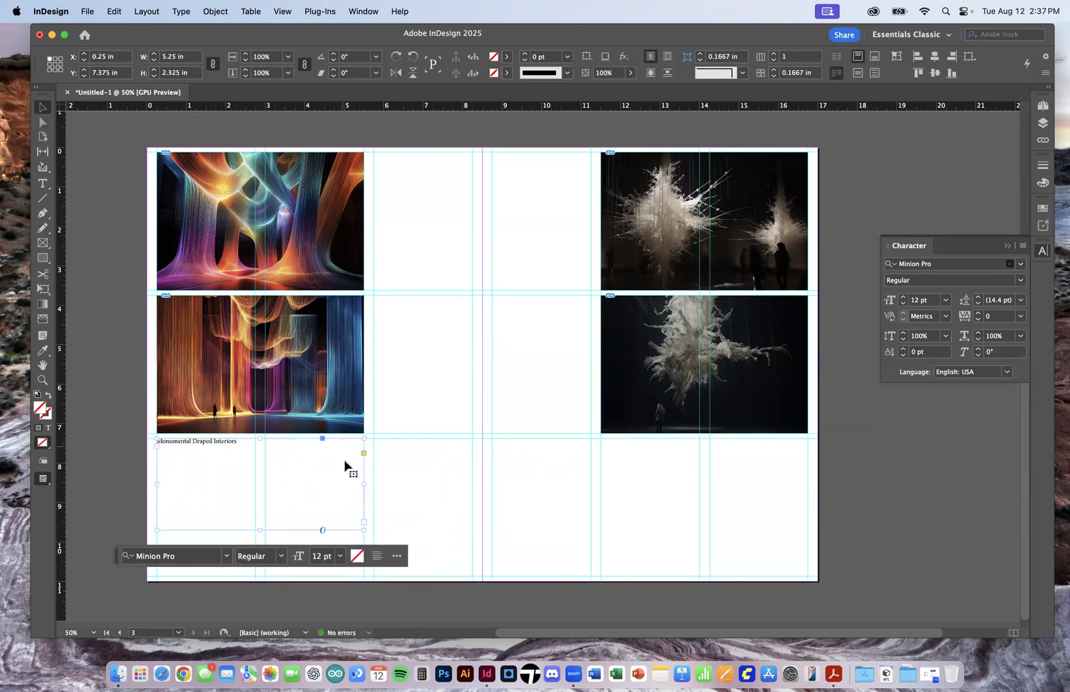
pyautogui.moveTo(118, 556); pyautogui.dragTo(127, 595)
pyautogui.moveTo(260, 530); pyautogui.dragTo(262, 576)
pyautogui.click(112, 468)
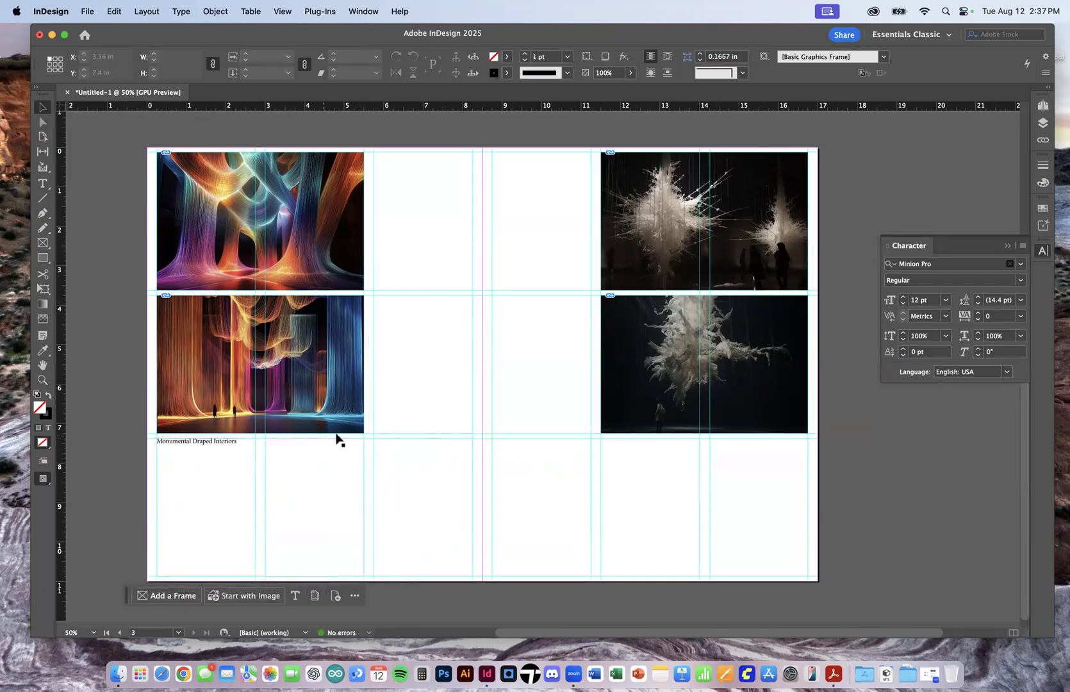
# Below the title, after a blank line, enter "These are images of ficational architectural spaces generated with a latent diffusion model"
pyautogui.click(223, 444)
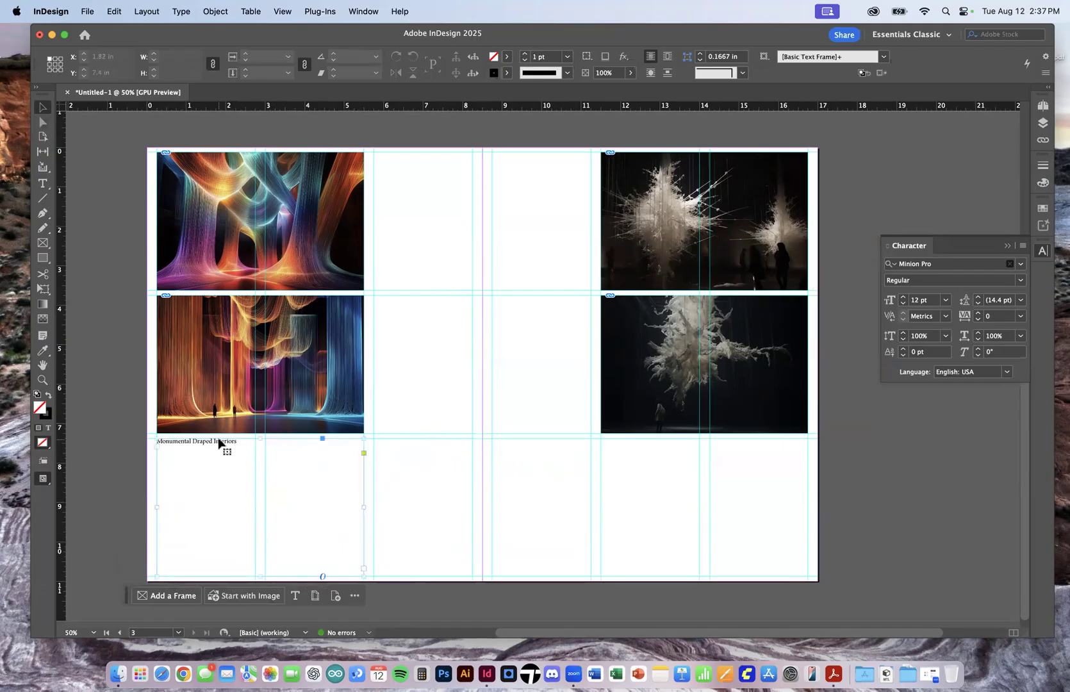
pyautogui.doubleClick(225, 442)
pyautogui.click(278, 442)
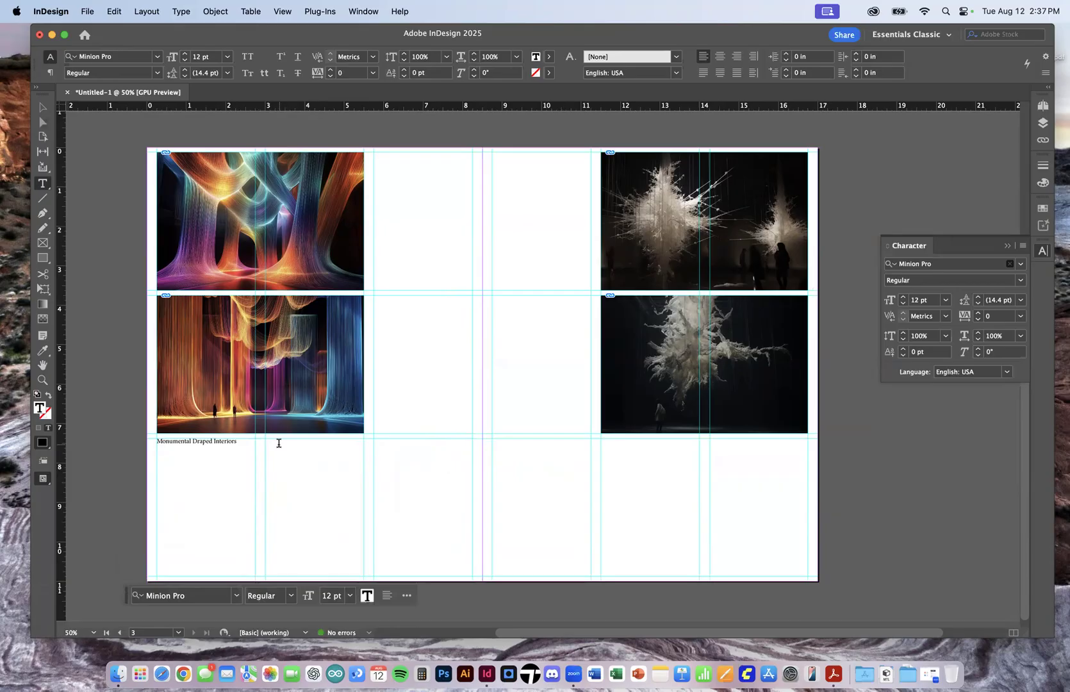
pyautogui.write('These are images of fictional architectural spac')
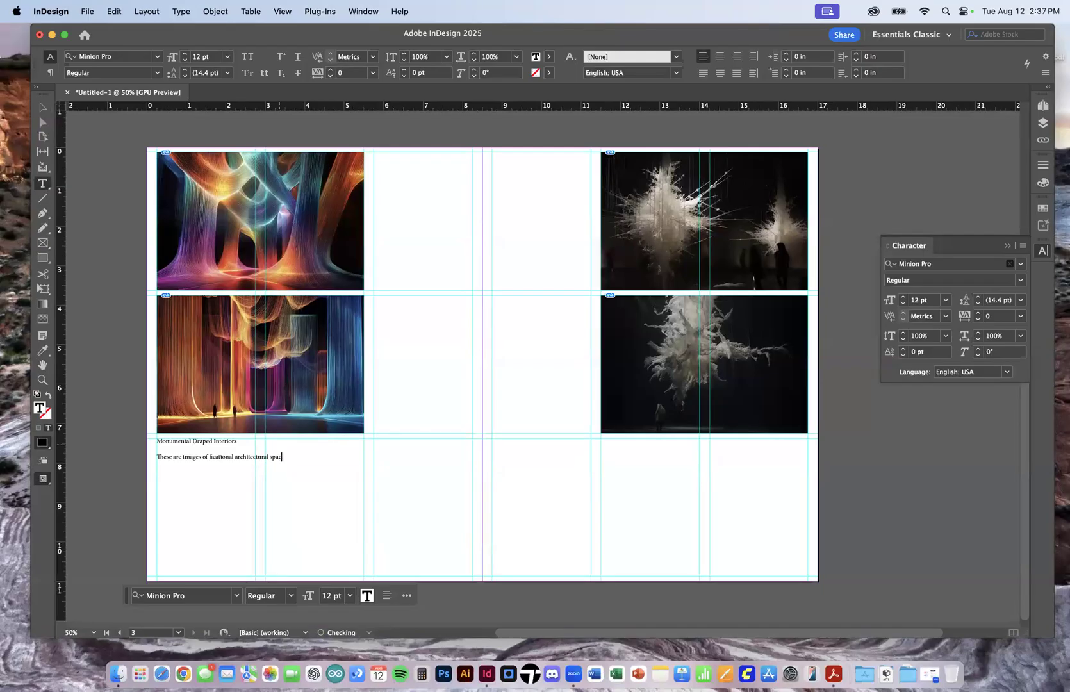
pyautogui.write('es generated with a latent diffusion model')
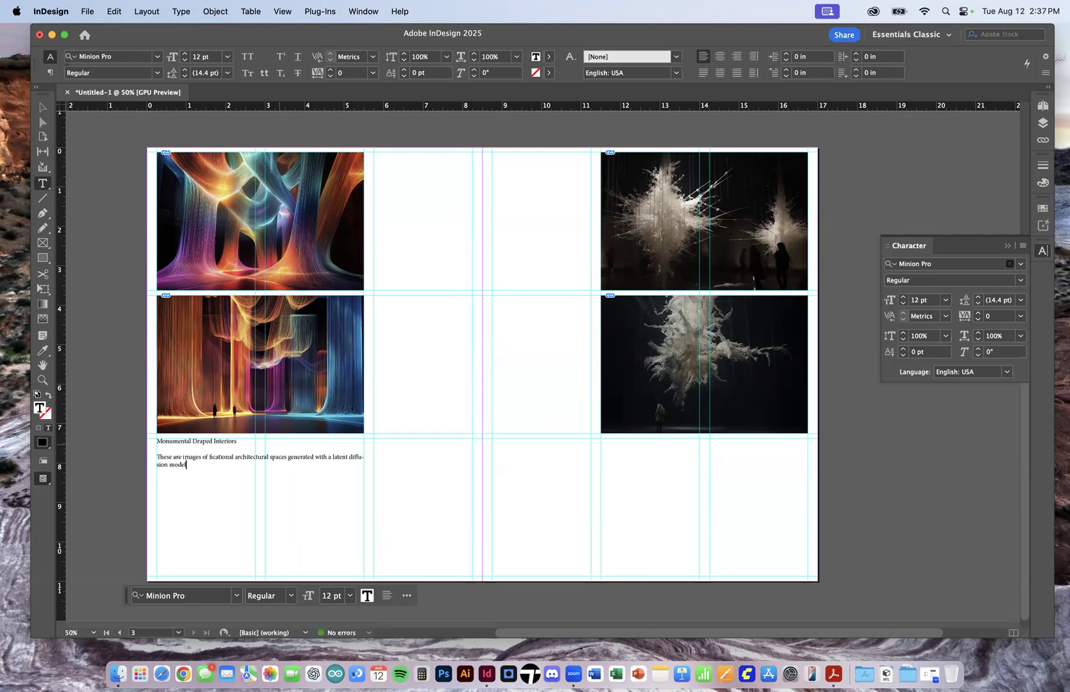
# Correct the misspelled word "ficational" in the paragraph to "fictional"
pyautogui.scroll(3, 280, 445)
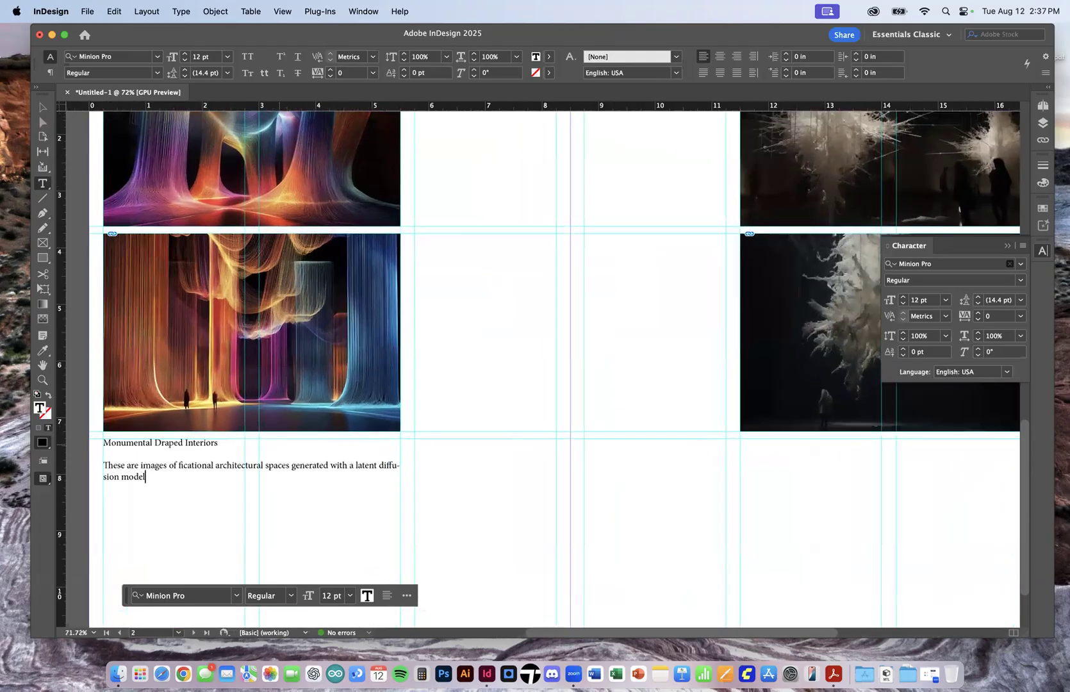
pyautogui.scroll(-1, 279, 444)
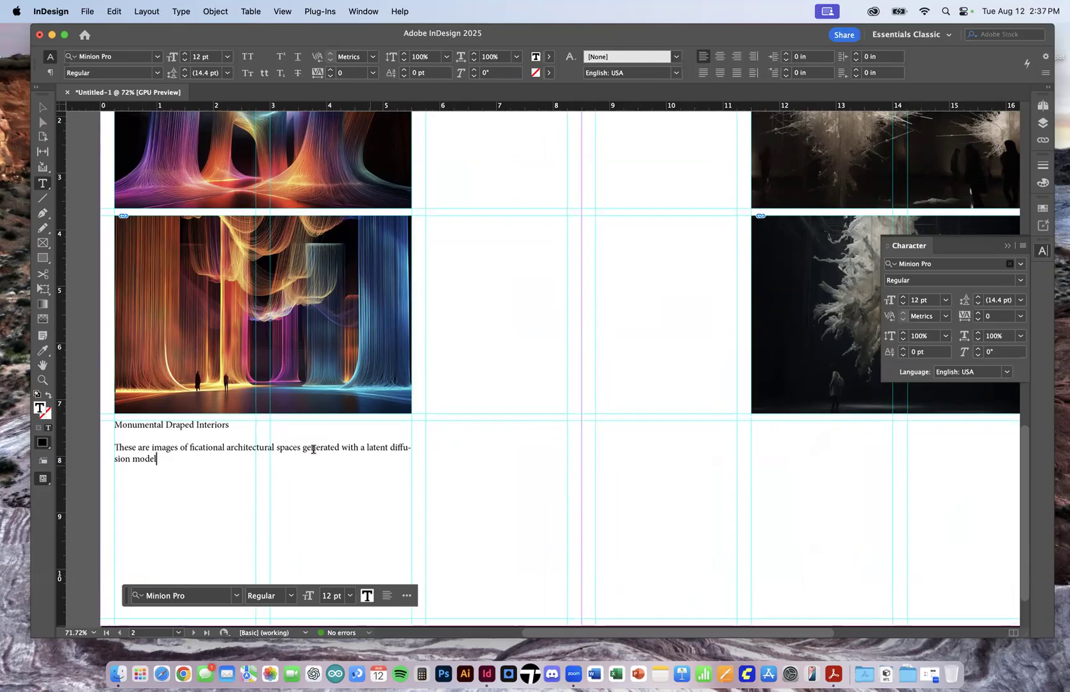
pyautogui.click(202, 448)
pyautogui.press('BackSpace')
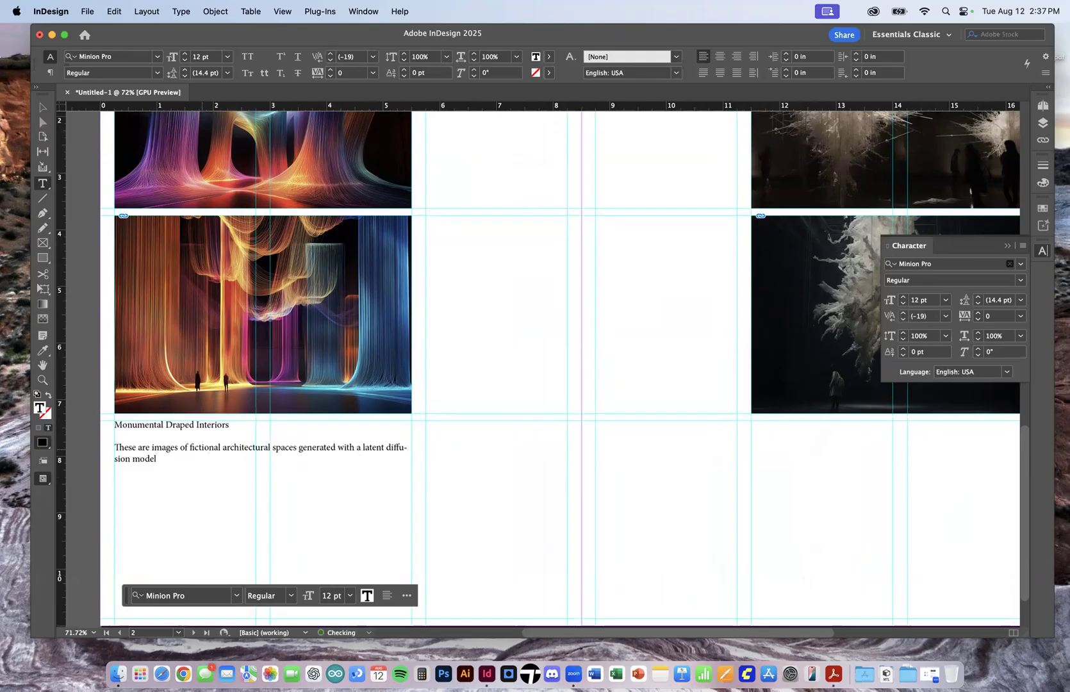
# Continue the paragraph with "called Midjourney. These are a part of a numbered series titled, “Glow Series.”"
pyautogui.click(157, 459)
pyautogui.write('called Mid')
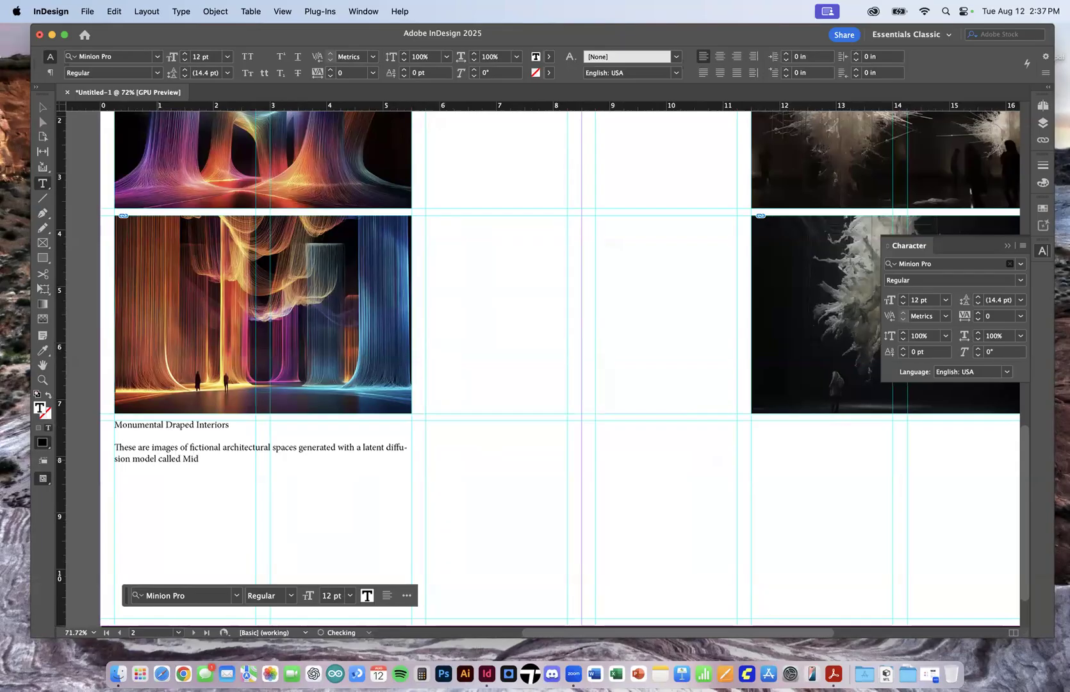
pyautogui.write('journey. The')
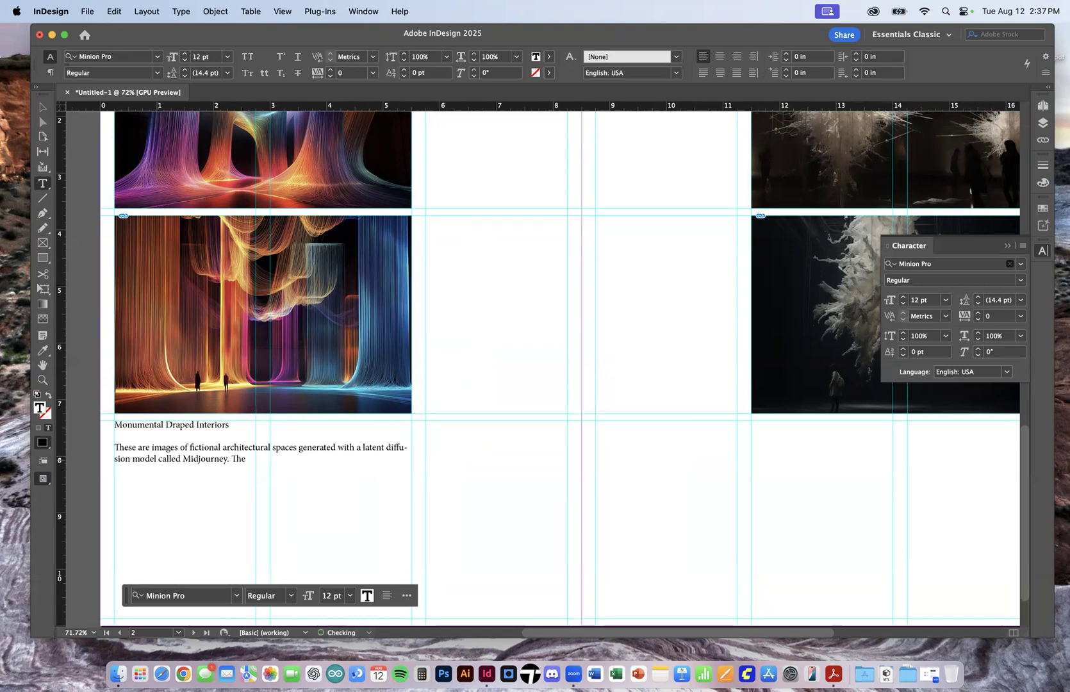
pyautogui.write('se are p part of a n')
pyautogui.write('umbered ser')
pyautogui.write('ies')
pyautogui.write(' titled, ')
pyautogui.write('"')
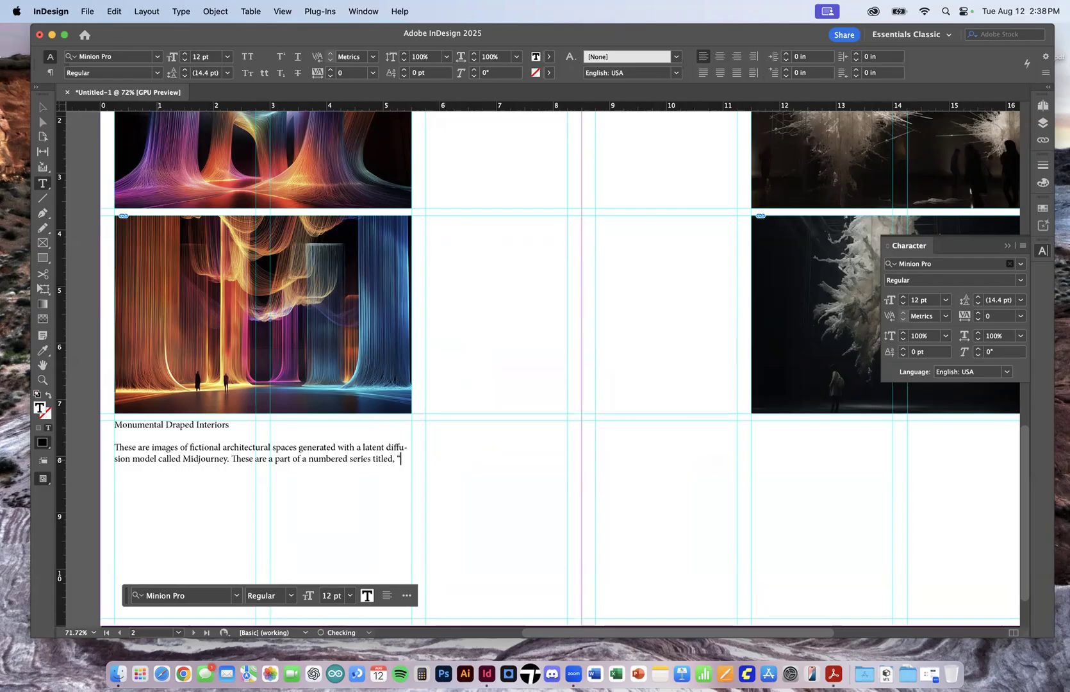
pyautogui.write('Glow')
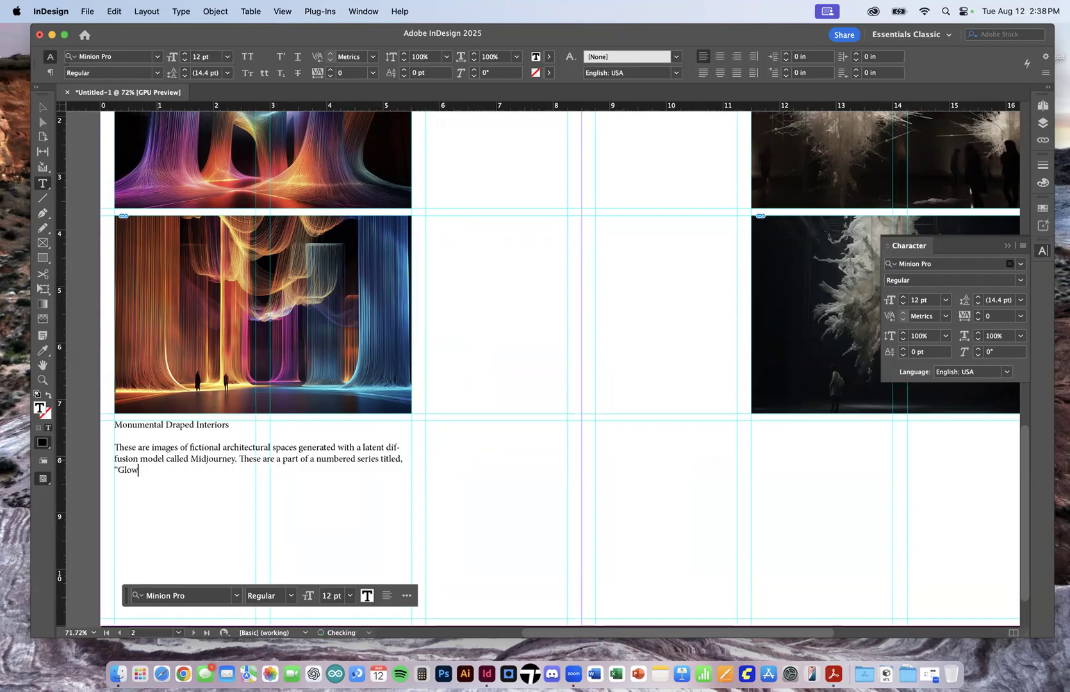
pyautogui.write(' Series.”')
# Browse the font list for the whole text frame, previewing American Typewriter, Andale Mono and Annai MN
pyautogui.click(42, 107)
pyautogui.moveTo(516, 487); pyautogui.dragTo(568, 449)
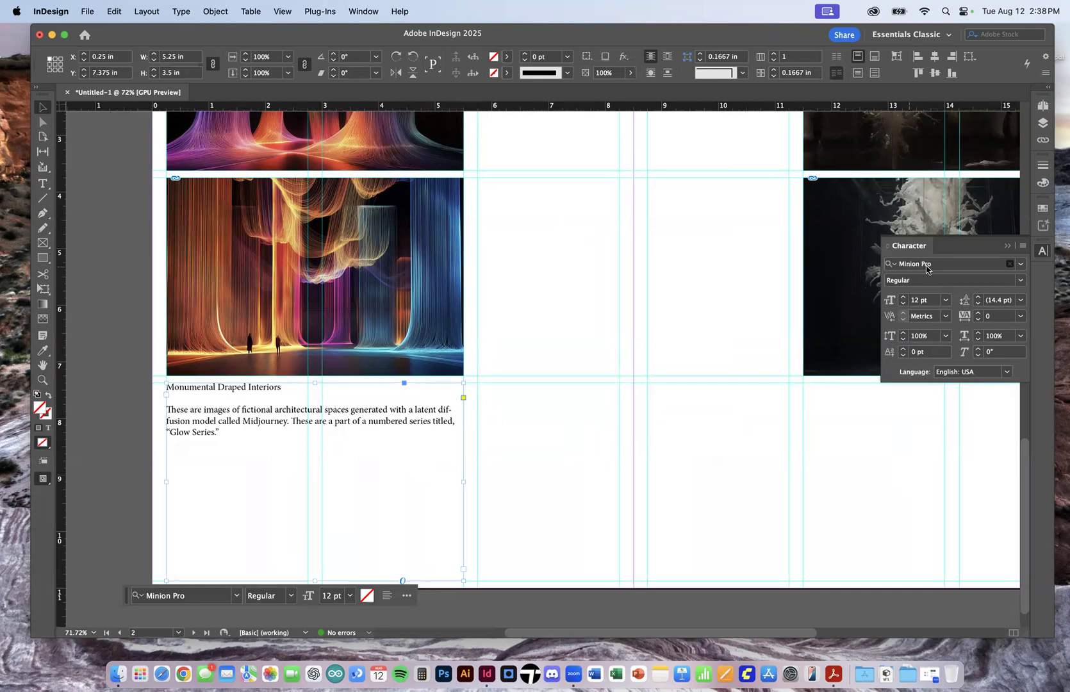
pyautogui.click(1020, 264)
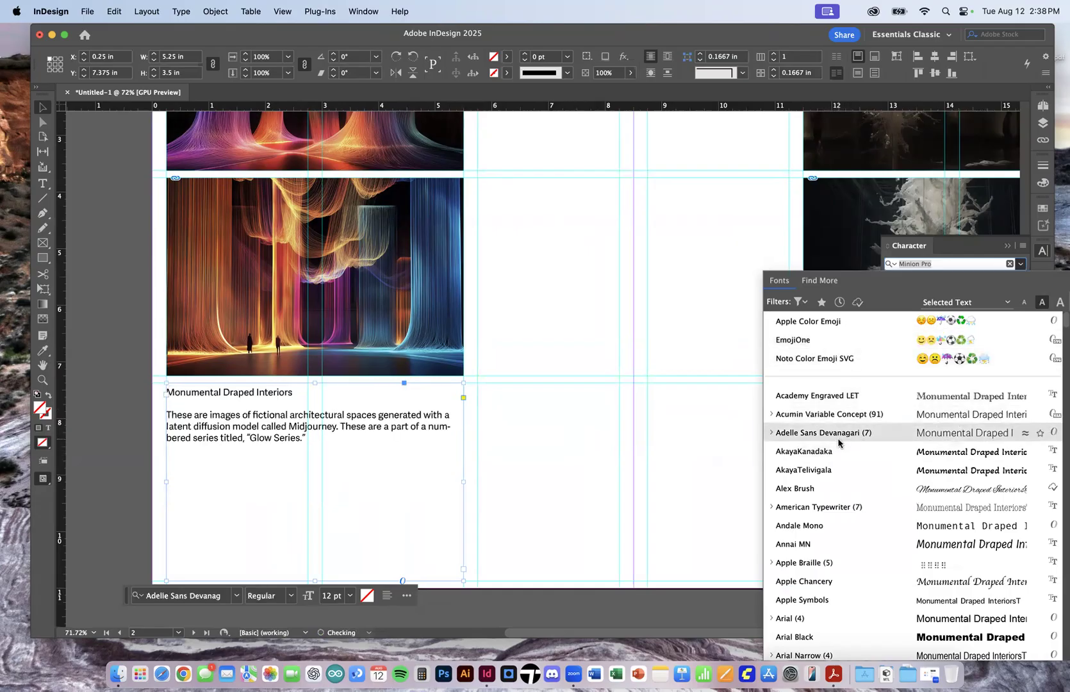
pyautogui.scroll(-20, 833, 467)
pyautogui.scroll(-20, 833, 461)
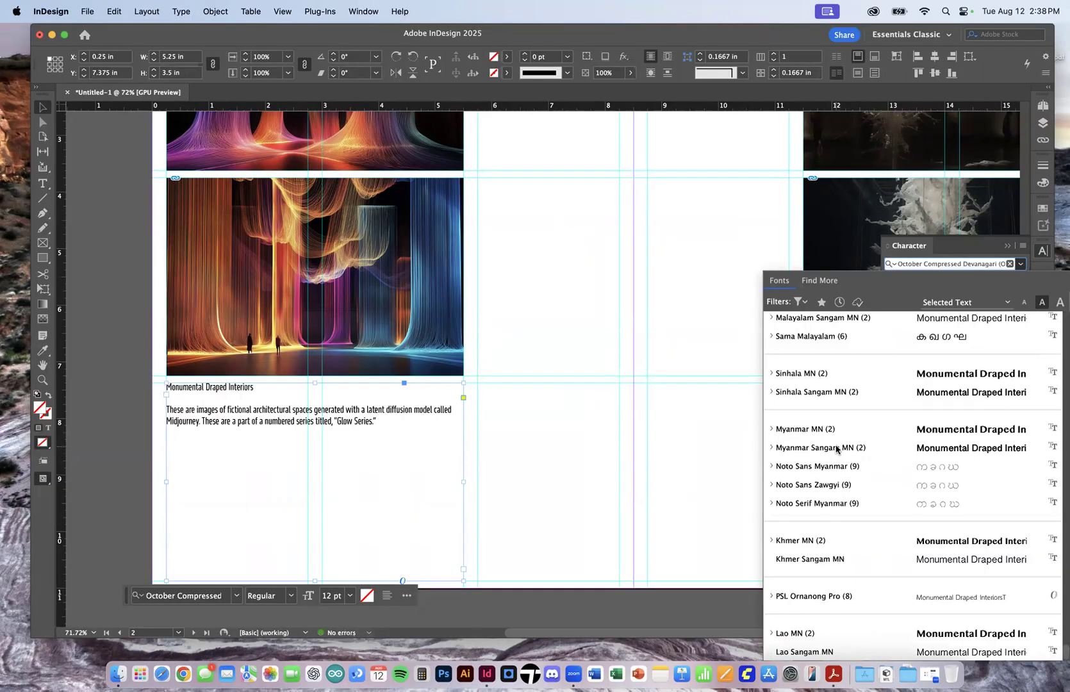
pyautogui.scroll(20, 835, 448)
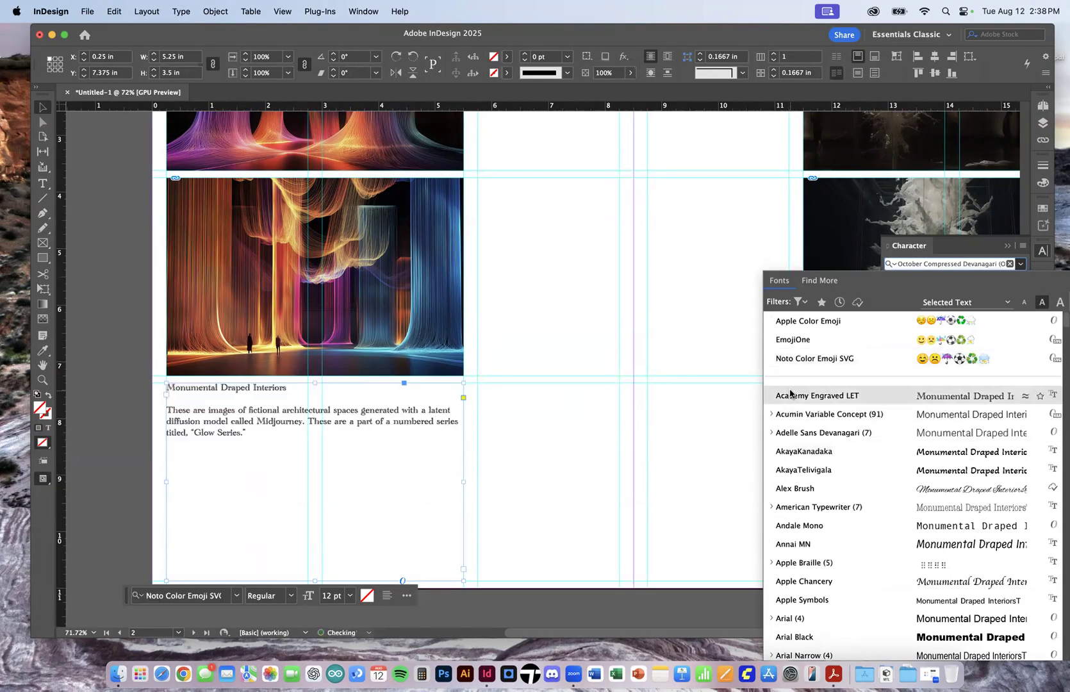
pyautogui.click(812, 507)
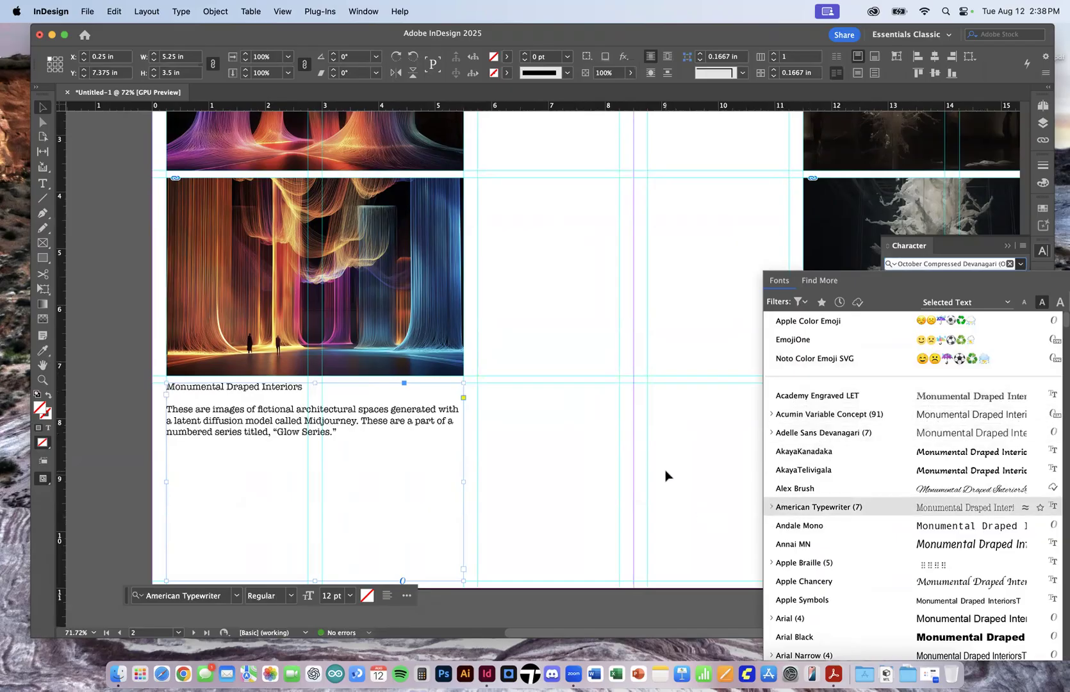
pyautogui.click(797, 529)
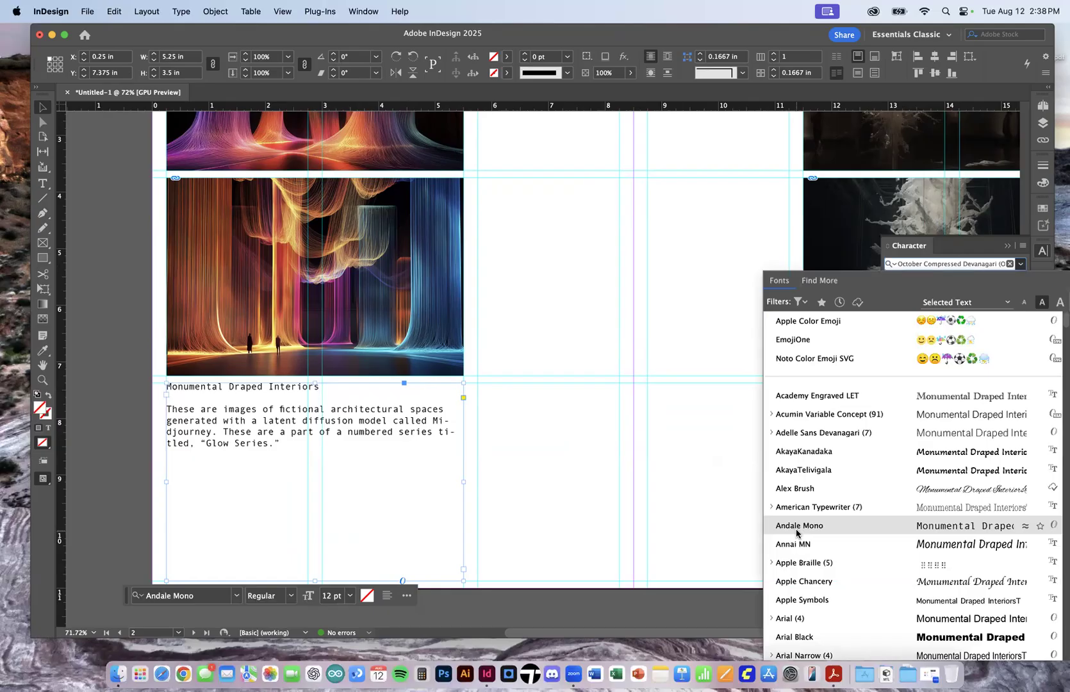
pyautogui.click(794, 544)
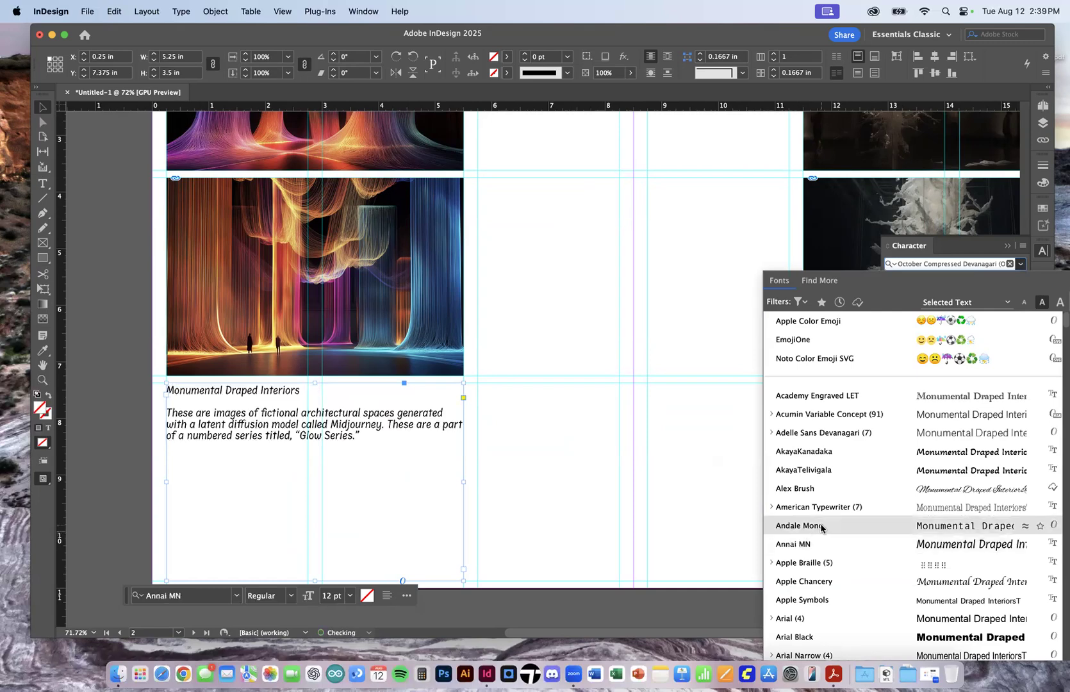
# Preview further fonts on the text frame, including Avenir Next, Avenir, Cambay Devanagari, Chakra Petch, Geneva, Galvji and Letter Gothic Std
pyautogui.scroll(-5, 813, 531)
pyautogui.click(825, 520)
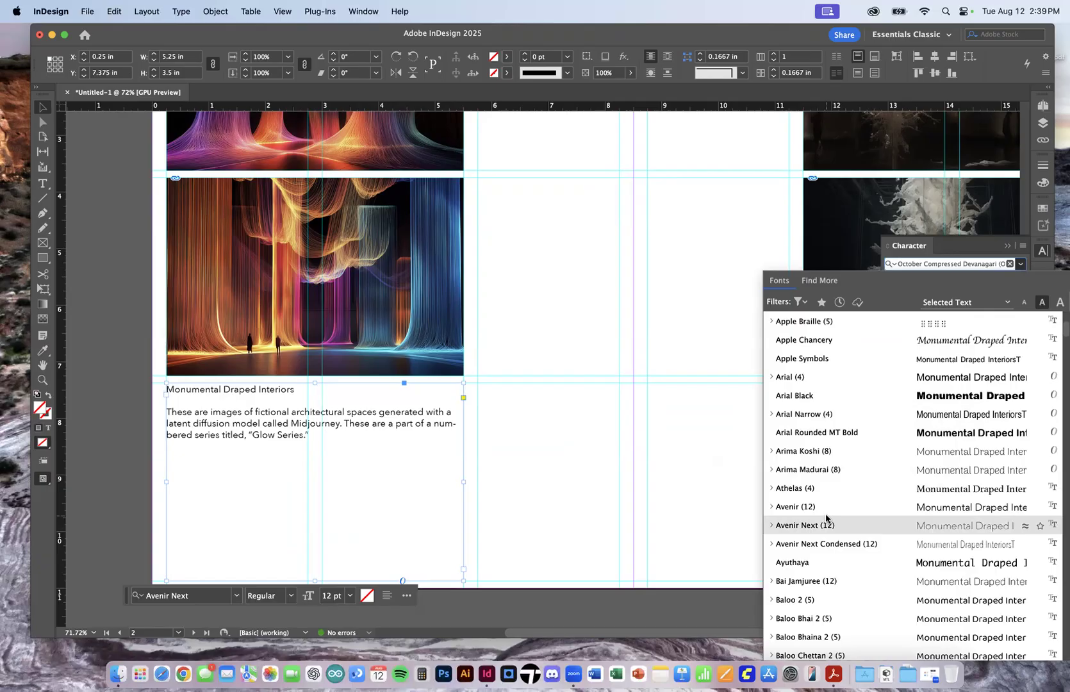
pyautogui.click(844, 508)
pyautogui.scroll(-6, 846, 509)
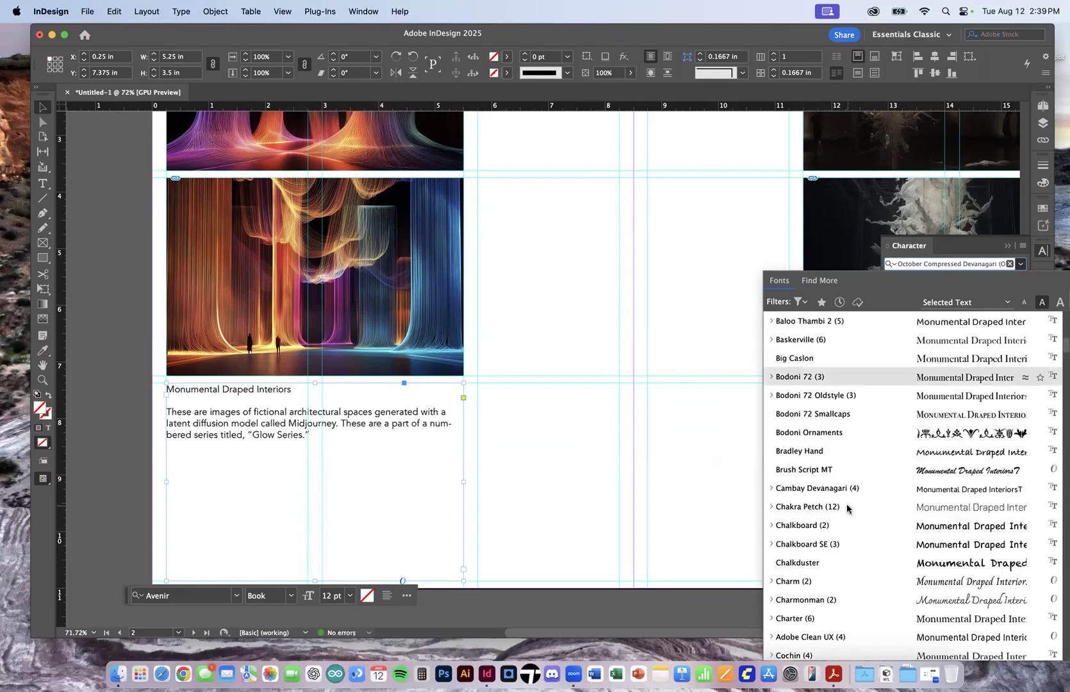
pyautogui.click(871, 488)
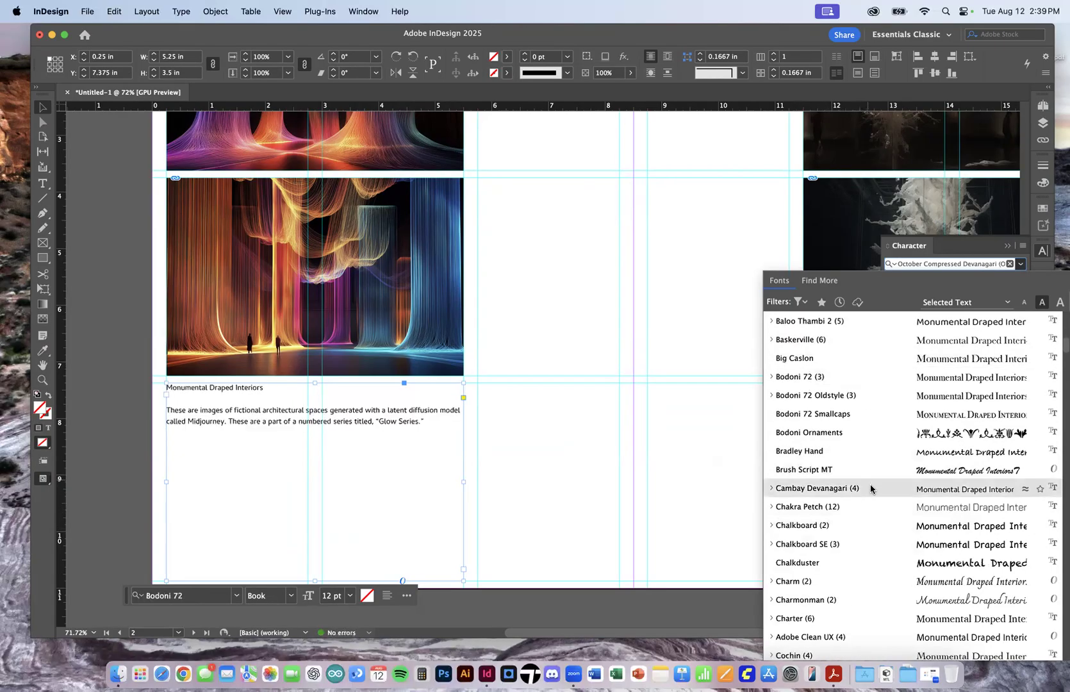
pyautogui.click(846, 507)
pyautogui.scroll(-1, 859, 490)
pyautogui.scroll(-5, 862, 496)
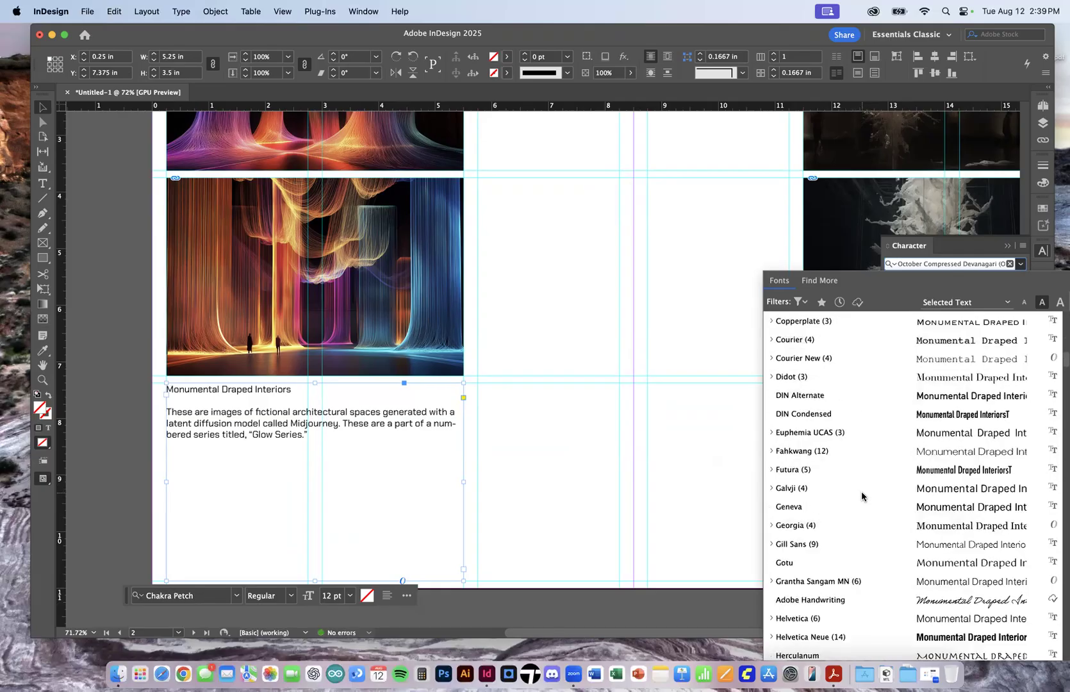
pyautogui.click(863, 492)
pyautogui.click(869, 501)
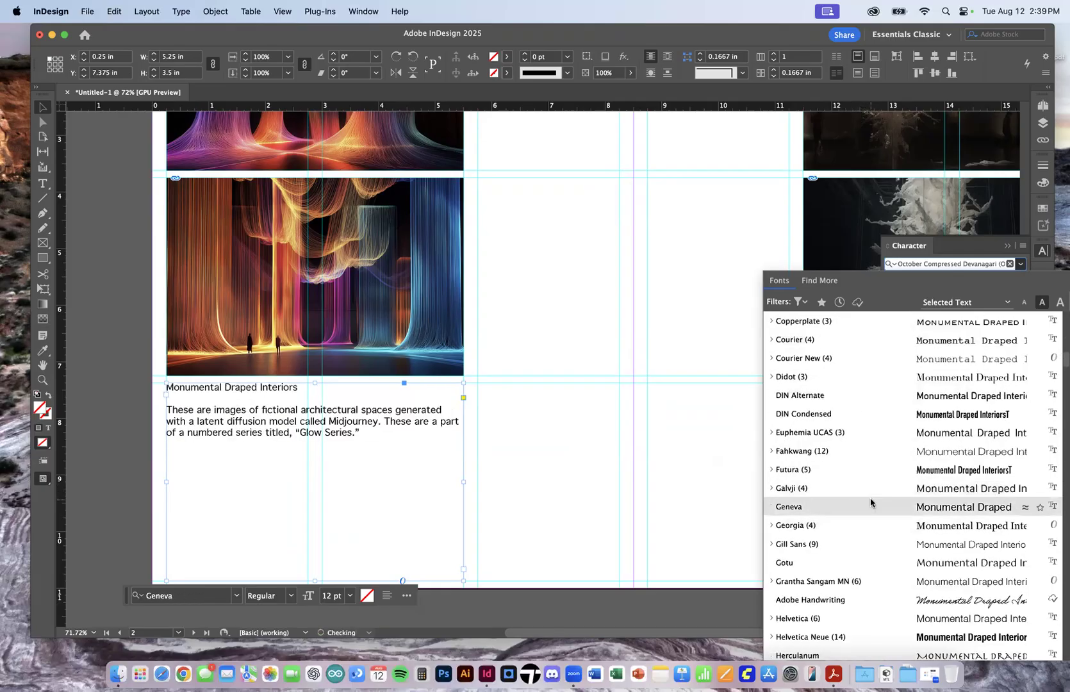
pyautogui.click(867, 490)
pyautogui.scroll(-10, 866, 493)
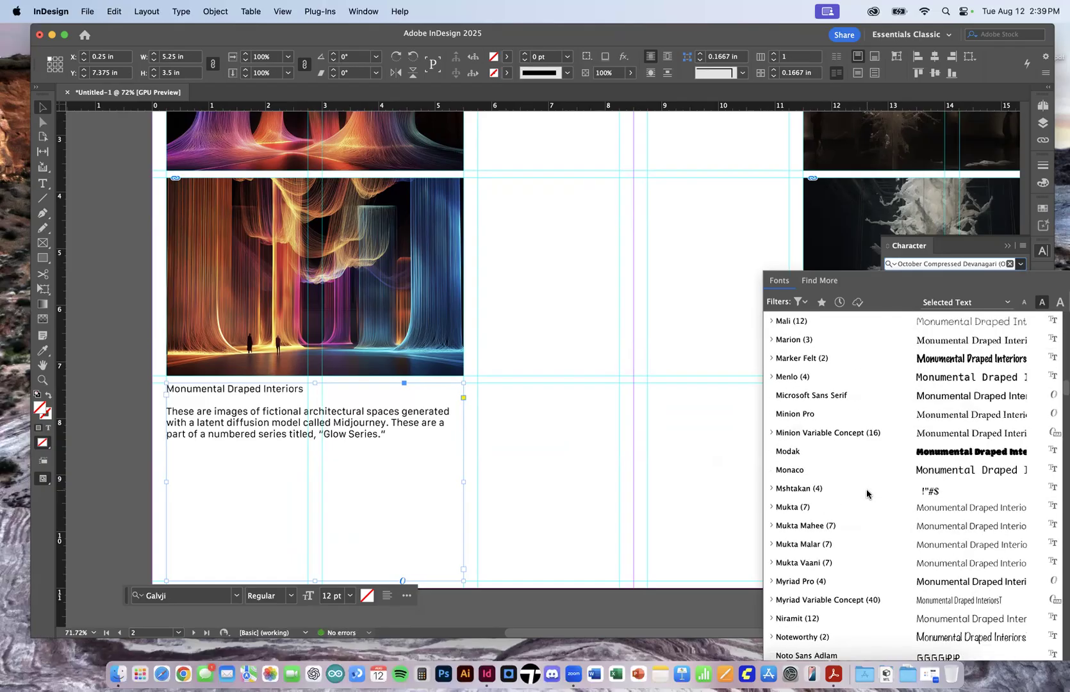
pyautogui.scroll(5, 865, 501)
pyautogui.click(866, 501)
pyautogui.scroll(6, 865, 501)
pyautogui.scroll(3, 865, 501)
pyautogui.scroll(-2, 865, 500)
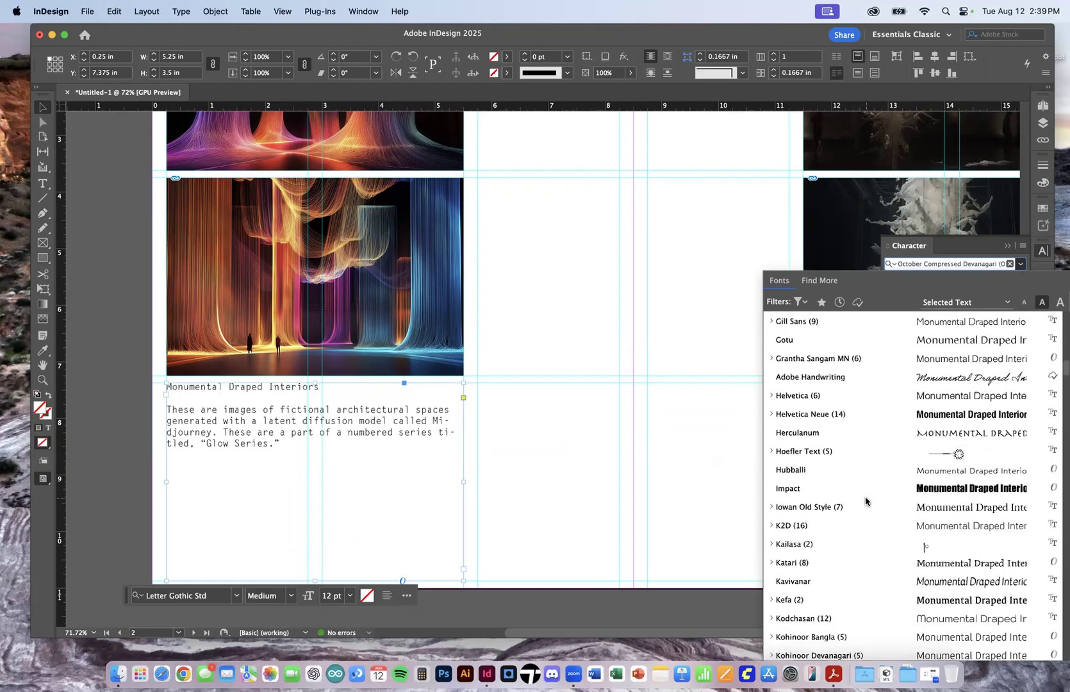
# Compare Iowan Old Style and Impact, and set the font of the title and paragraph text to Helvetica
pyautogui.click(824, 512)
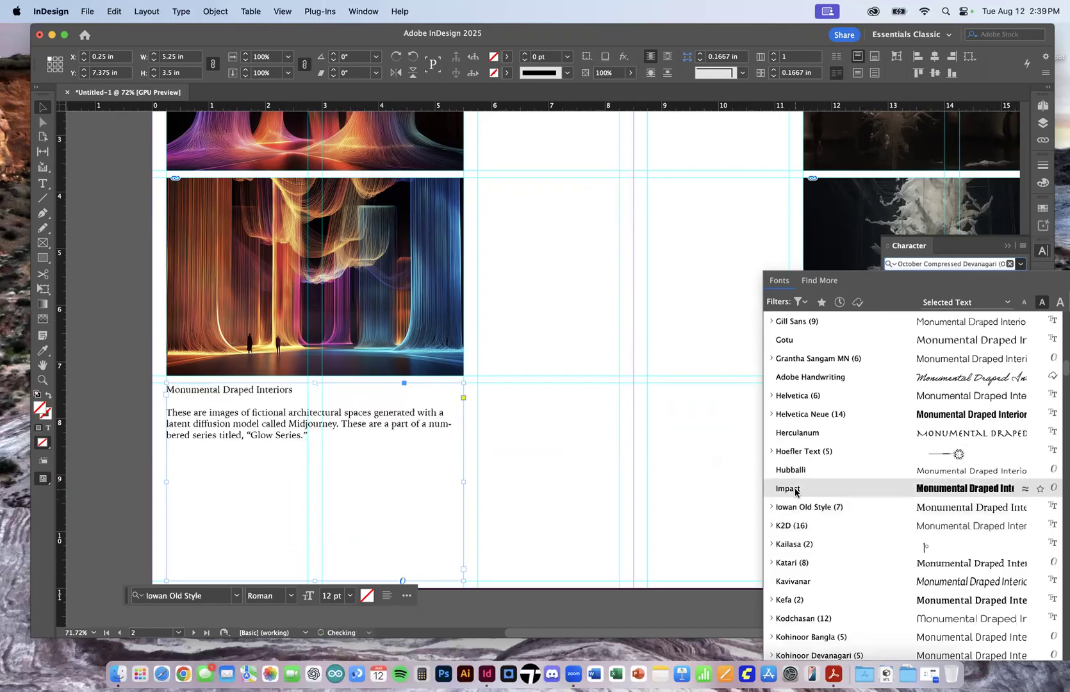
pyautogui.click(795, 489)
pyautogui.click(820, 443)
pyautogui.click(801, 397)
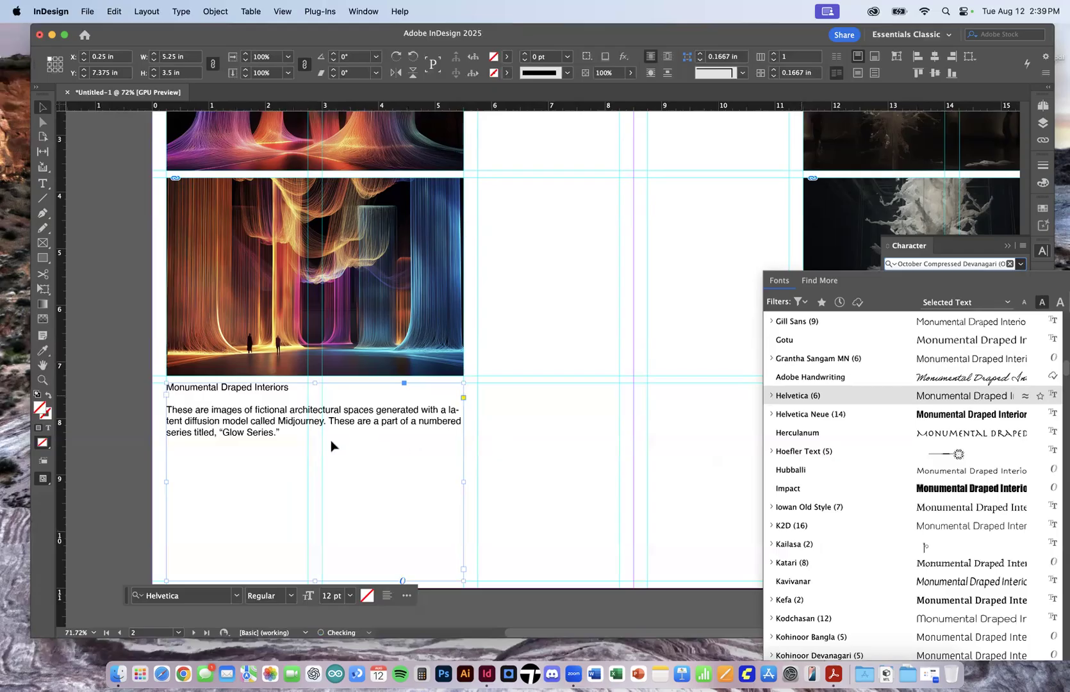
pyautogui.click(361, 441)
# Preview further fonts such as PingFang SC and Wawati SC on the text frame, and set its font to Times New Roman
pyautogui.scroll(8, 227, 442)
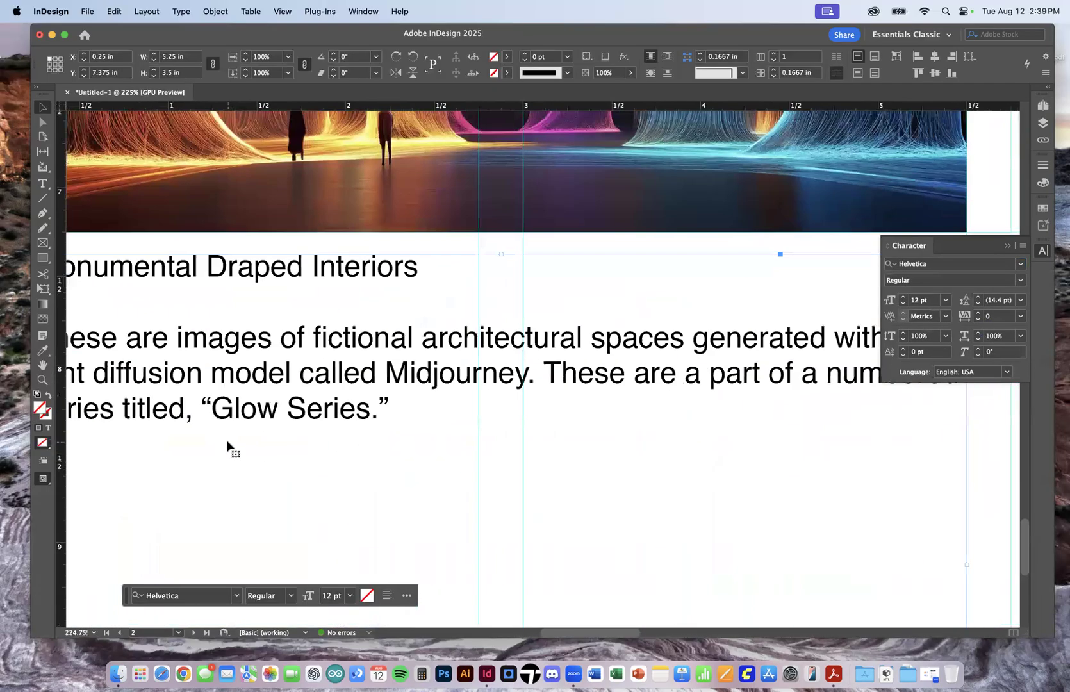
pyautogui.scroll(2, 227, 442)
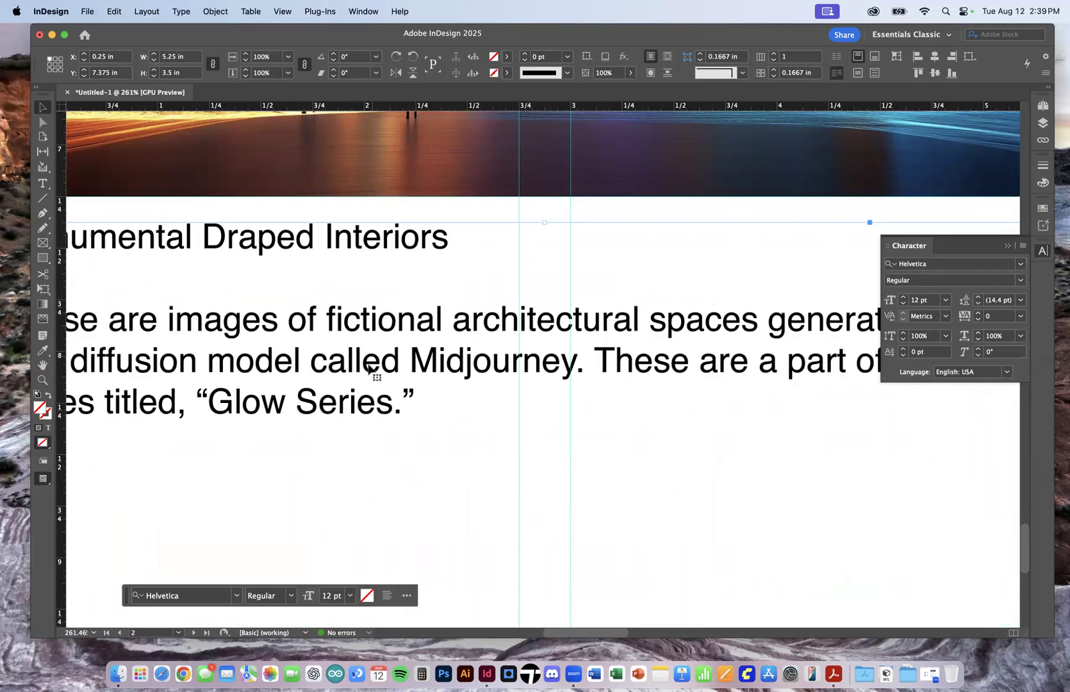
pyautogui.scroll(-1, 447, 373)
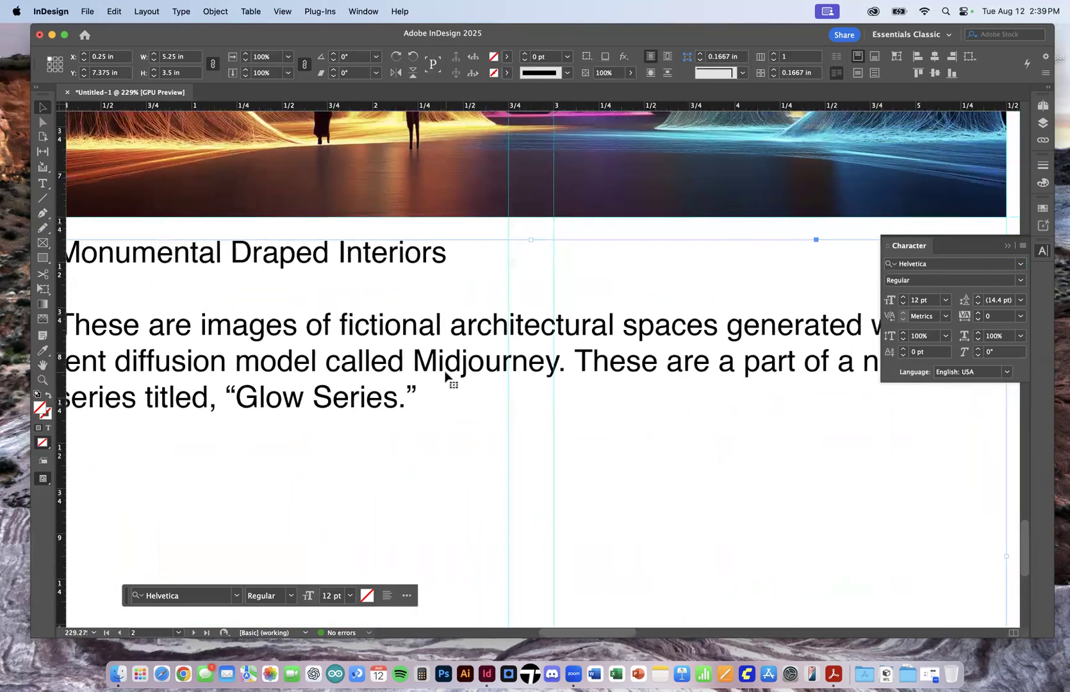
pyautogui.click(1021, 267)
pyautogui.scroll(-15, 906, 446)
pyautogui.scroll(-15, 909, 451)
pyautogui.scroll(5, 905, 455)
pyautogui.scroll(3, 916, 453)
pyautogui.scroll(-3, 920, 456)
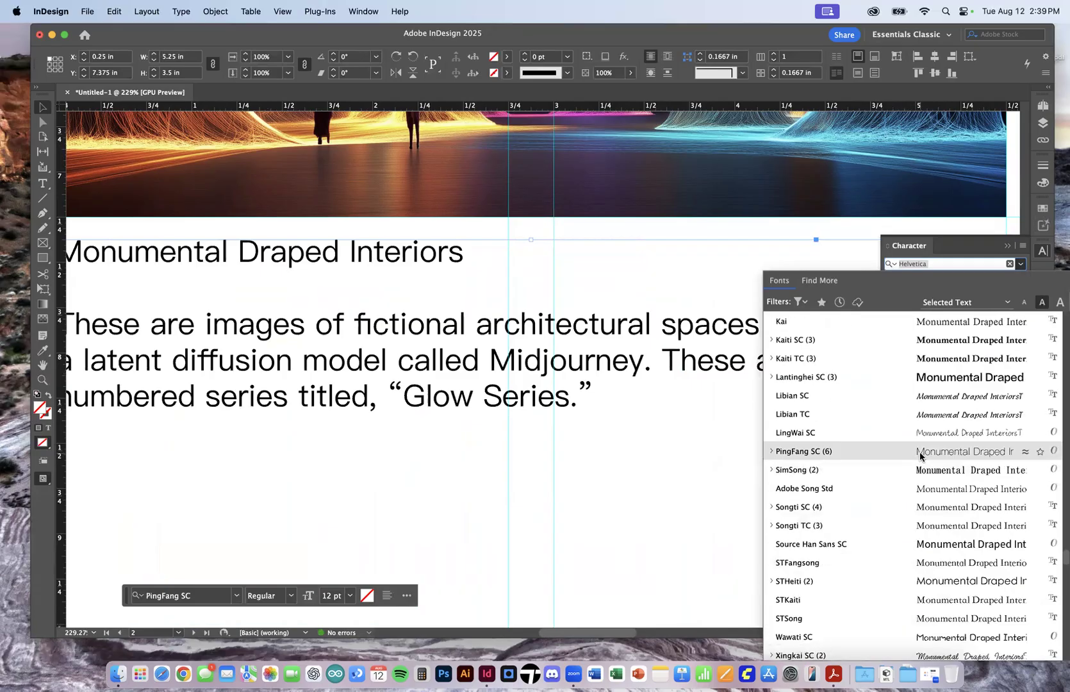
pyautogui.scroll(-10, 920, 456)
pyautogui.scroll(5, 919, 454)
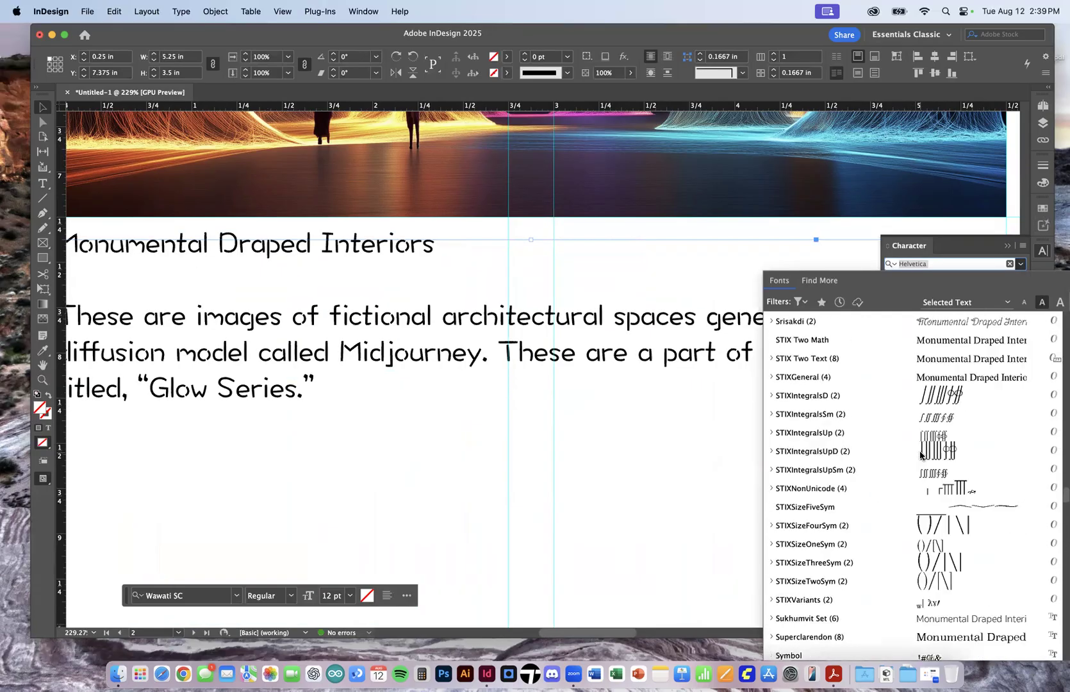
pyautogui.scroll(-3, 919, 454)
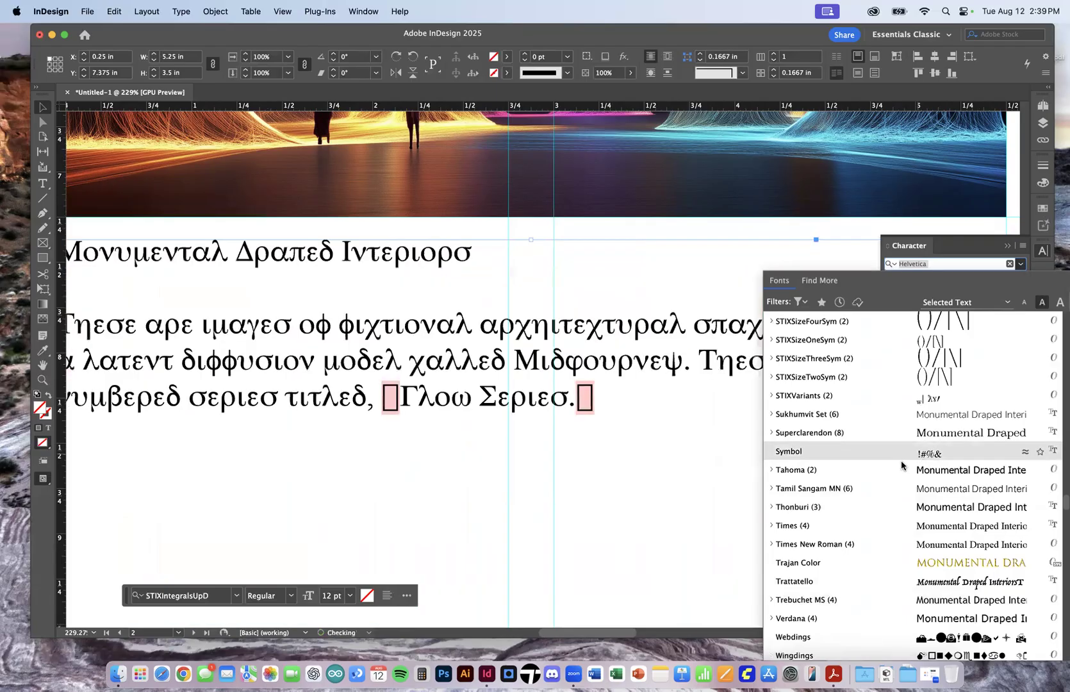
pyautogui.click(850, 543)
pyautogui.scroll(-1, 681, 477)
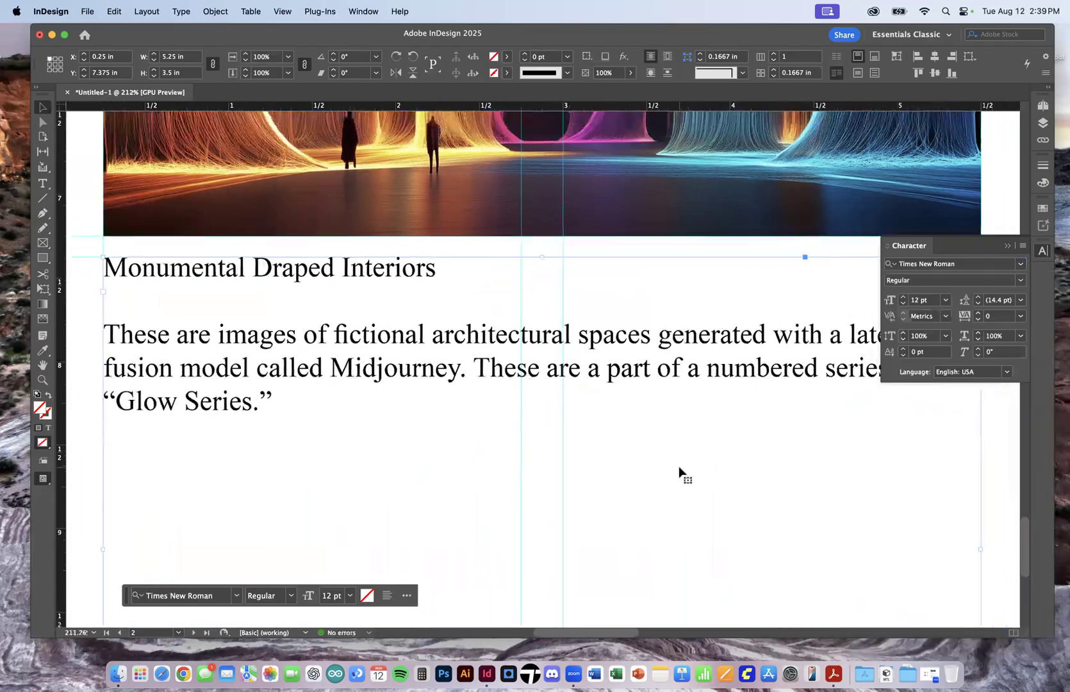
# Select the title line “Monumental Draped Interiors” and open the list of fonts for it
pyautogui.scroll(4, 148, 385)
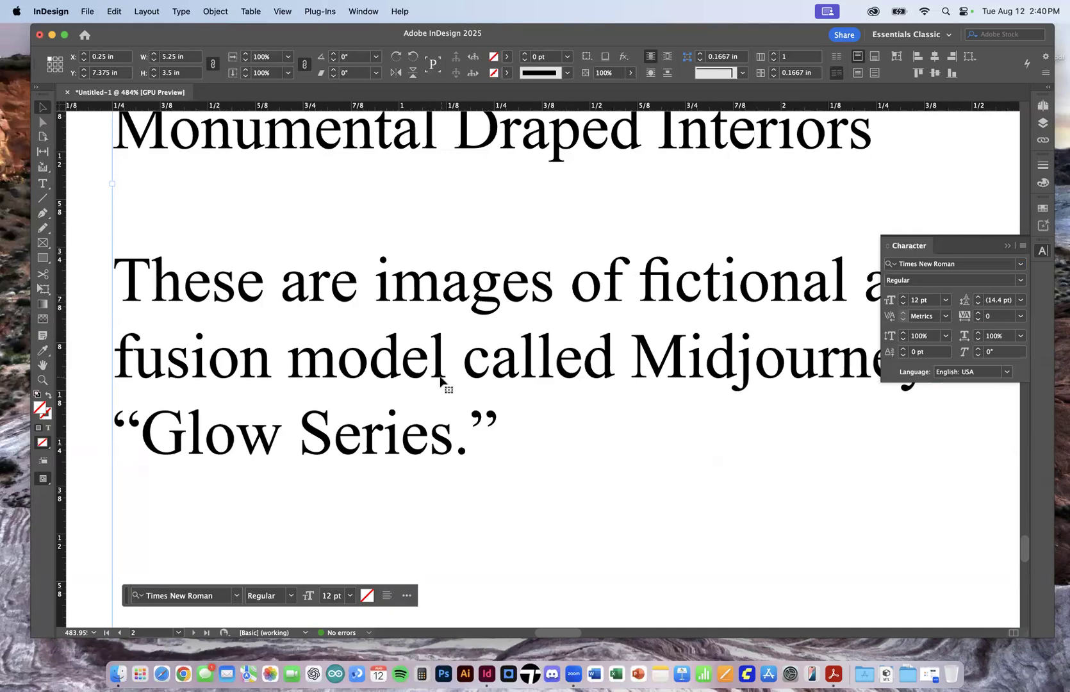
pyautogui.scroll(-10, 440, 379)
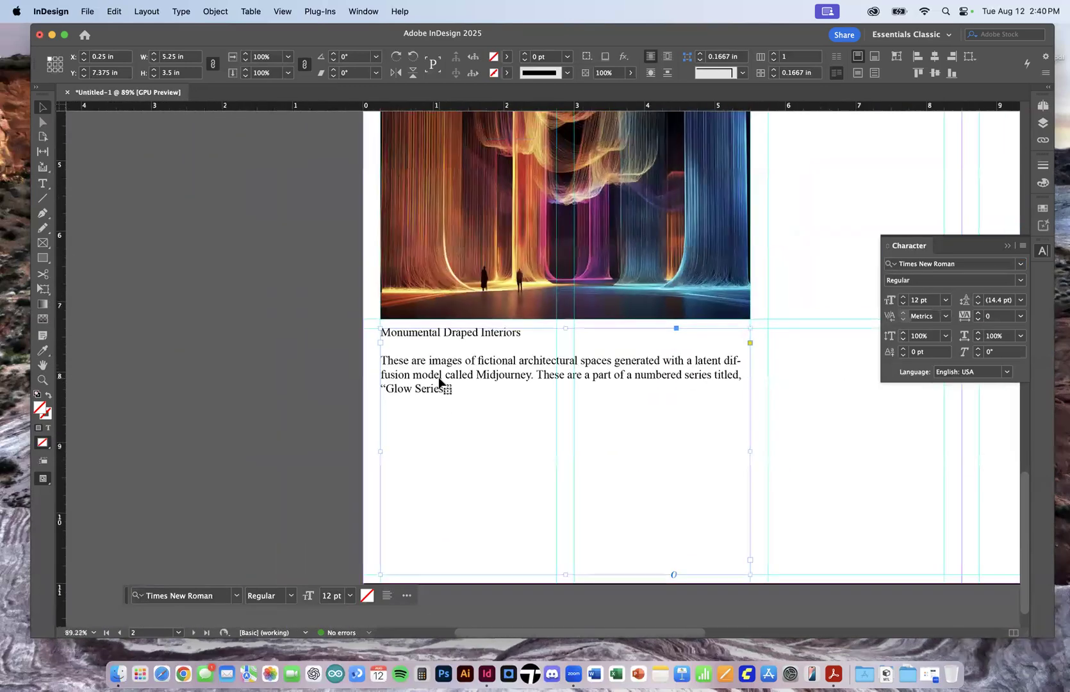
pyautogui.scroll(-3, 440, 383)
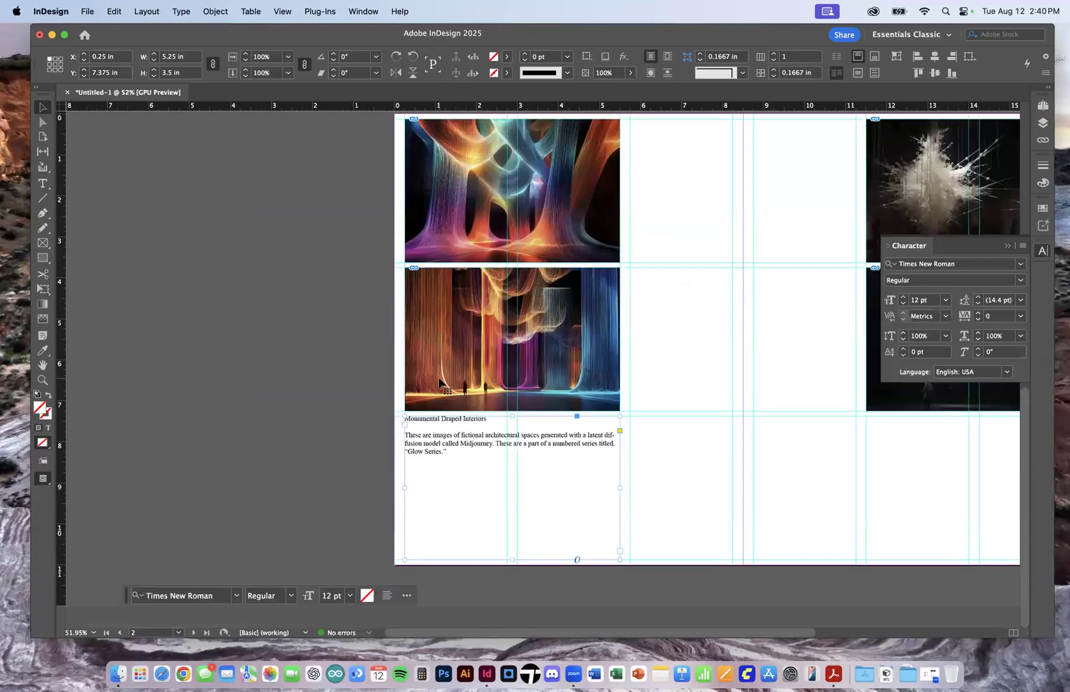
pyautogui.scroll(3, 438, 382)
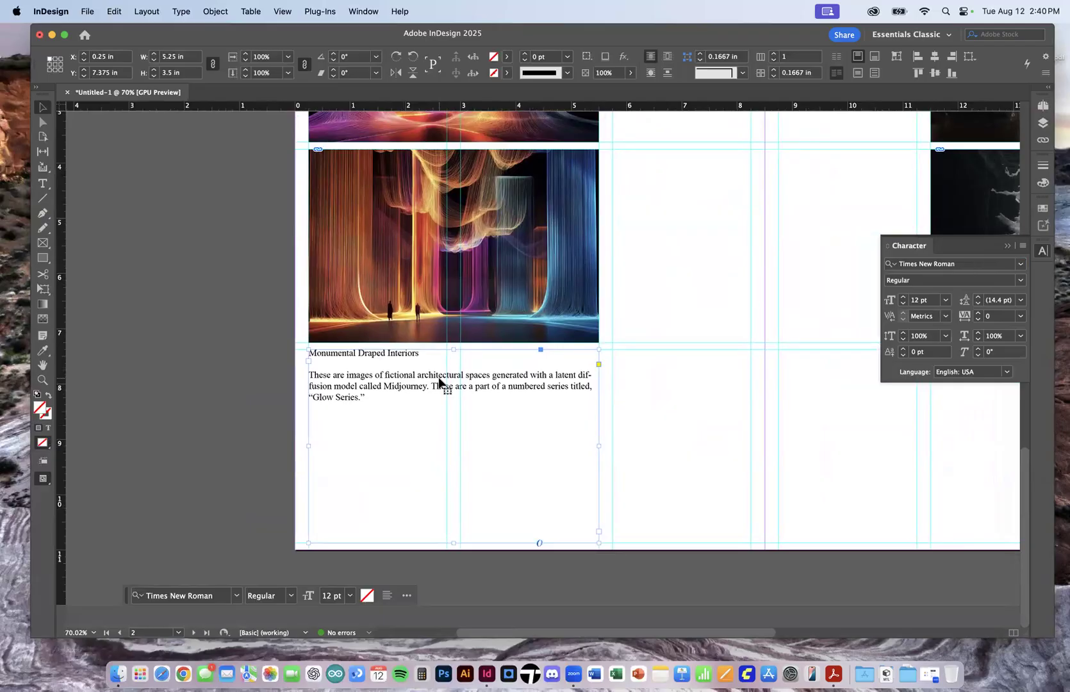
pyautogui.scroll(2, 439, 383)
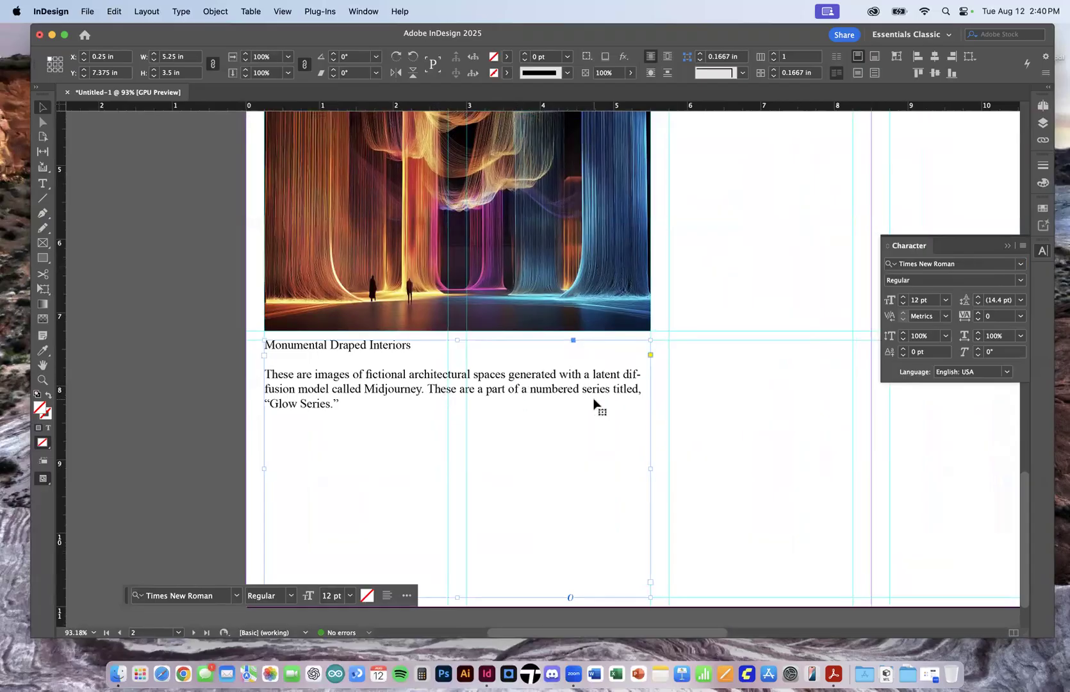
pyautogui.doubleClick(375, 346)
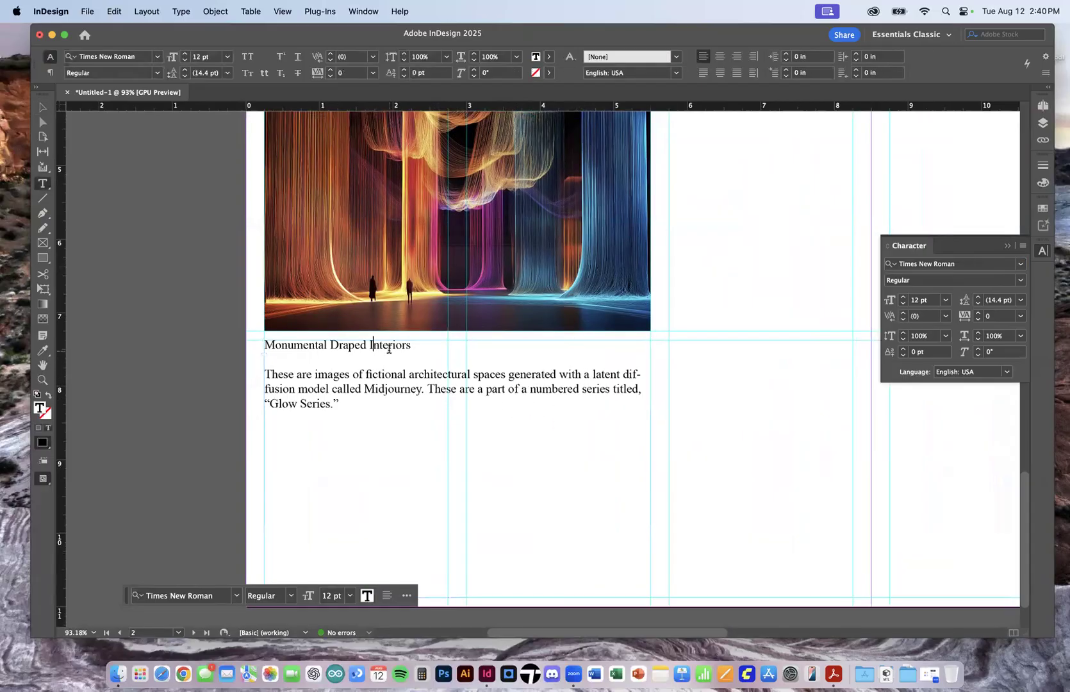
pyautogui.moveTo(411, 346); pyautogui.dragTo(261, 345)
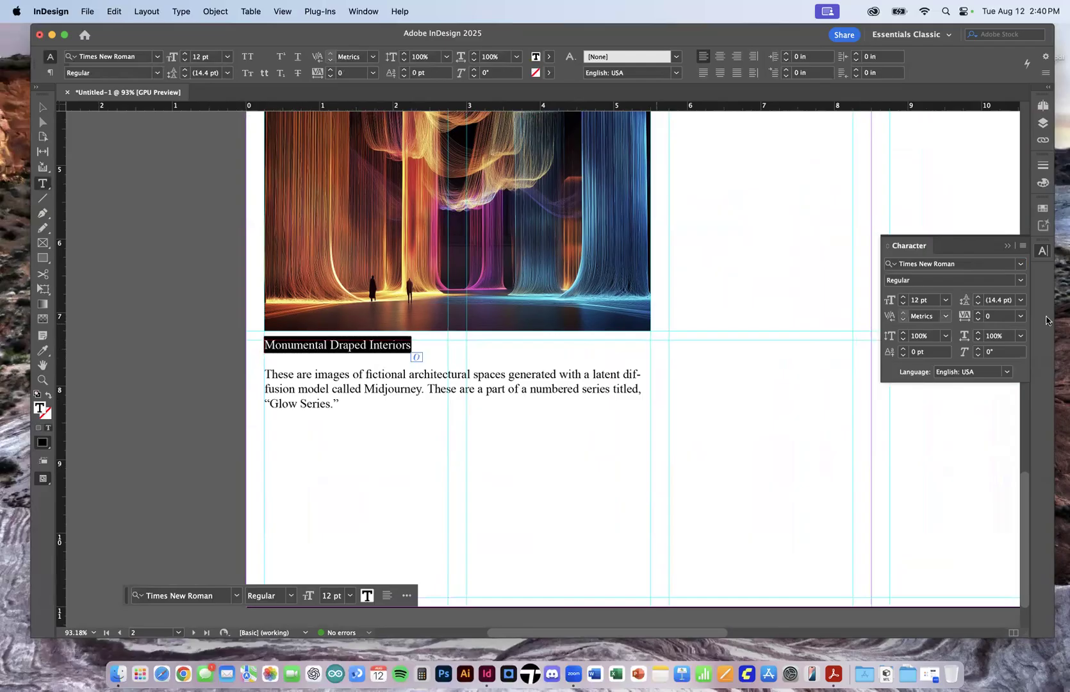
pyautogui.click(1019, 265)
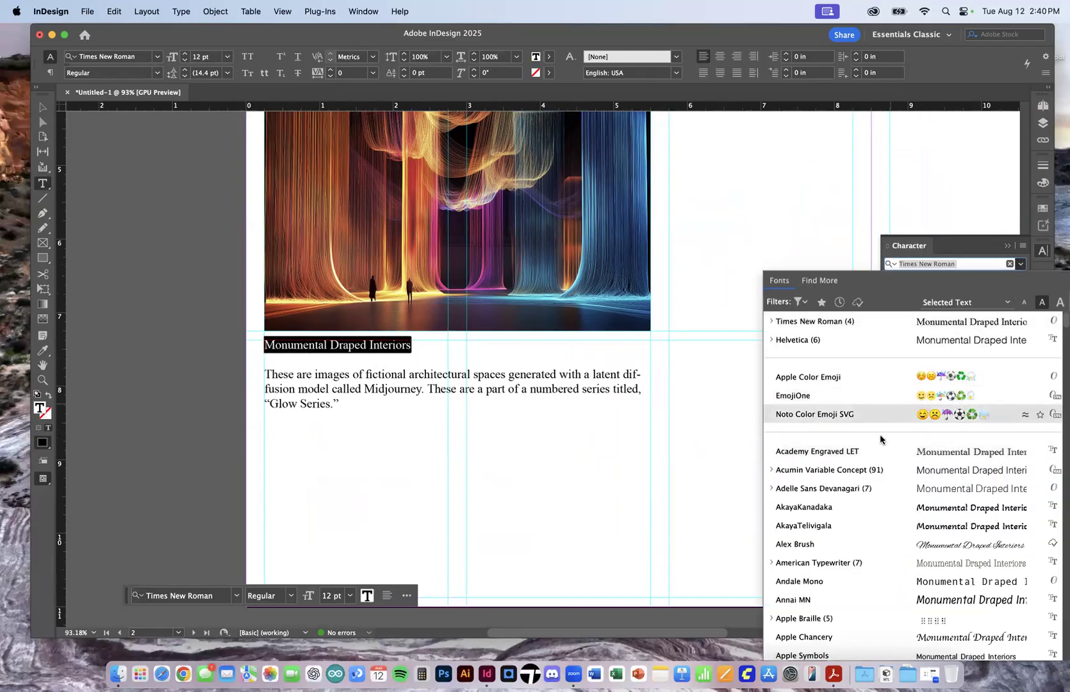
pyautogui.press('Escape')
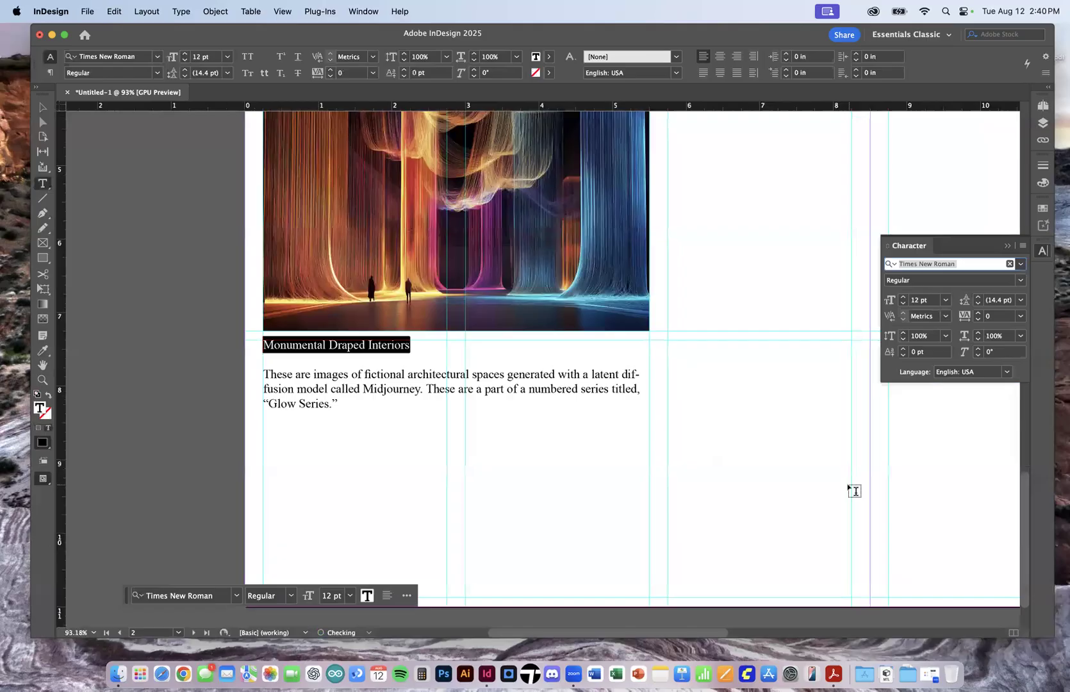
pyautogui.scroll(3, 852, 490)
pyautogui.click(1020, 265)
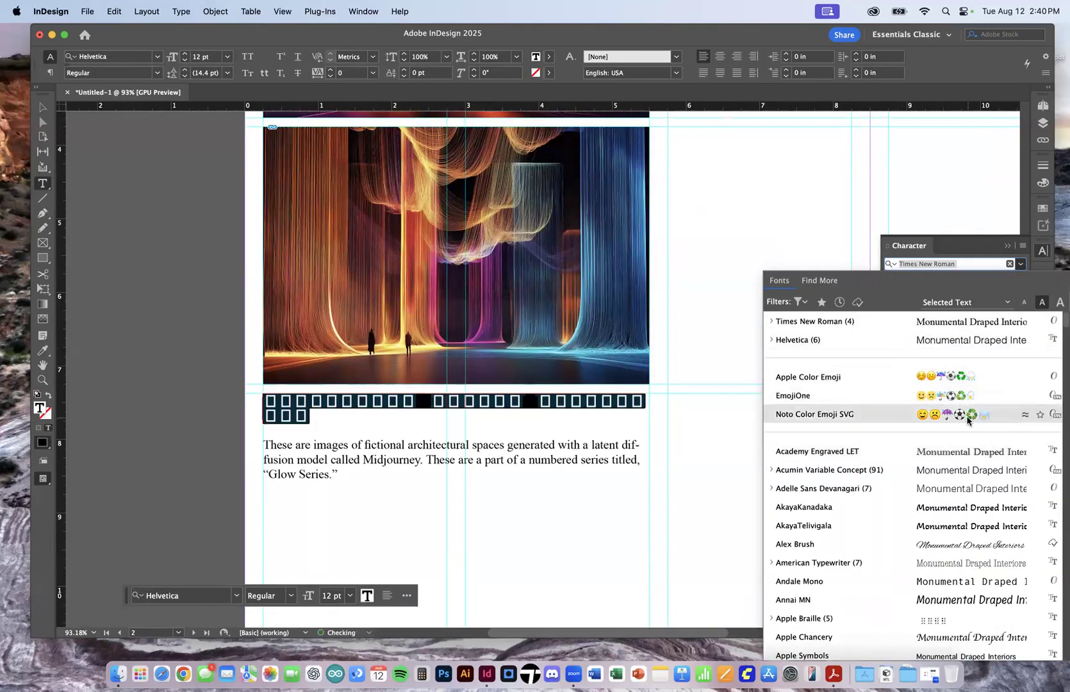
# Browse fonts for the title, previewing Noto Sans Marchen, Microsoft Sans Serif, Kohinoor Bangla and Chalkduster
pyautogui.scroll(-10, 928, 417)
pyautogui.scroll(10, 928, 422)
pyautogui.scroll(-20, 898, 447)
pyautogui.scroll(20, 897, 452)
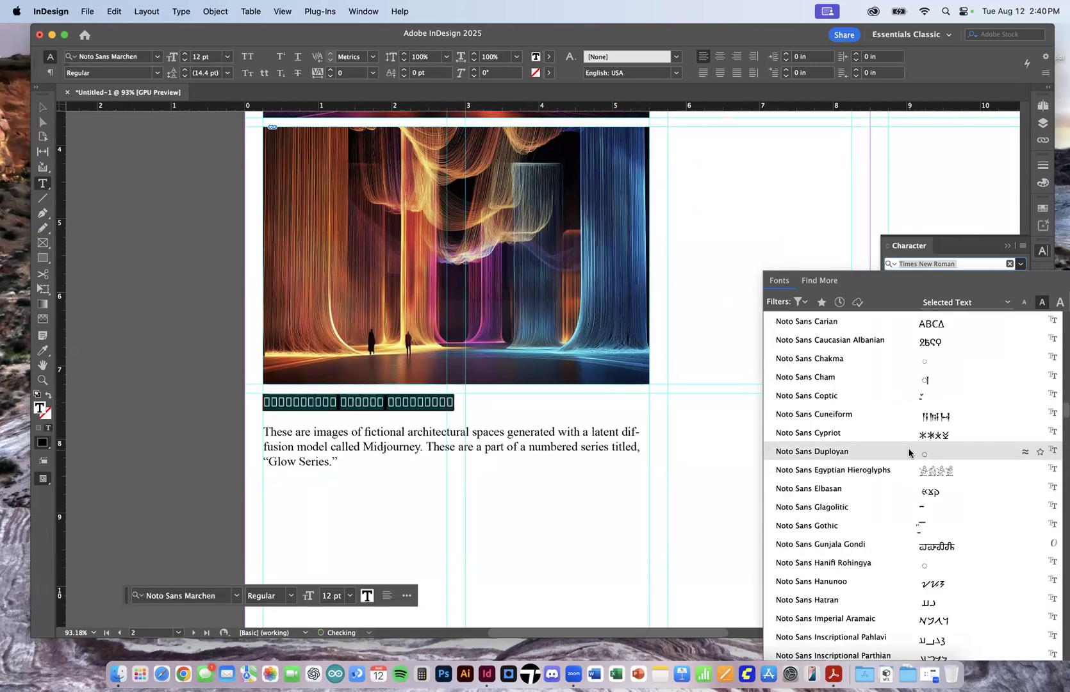
pyautogui.scroll(10, 915, 449)
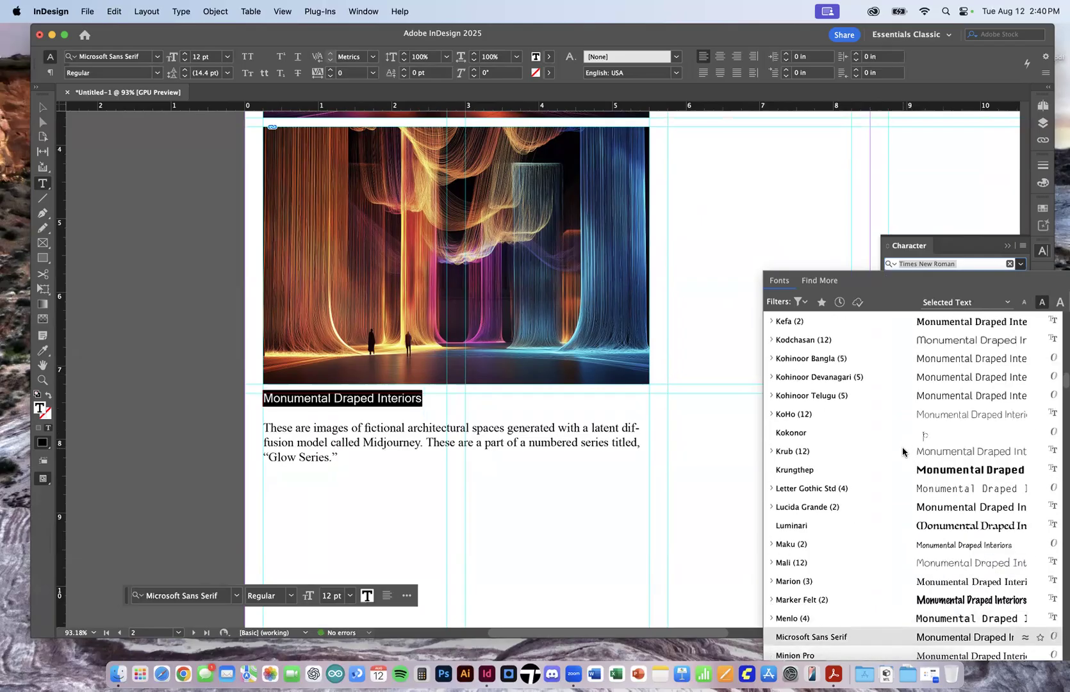
pyautogui.scroll(6, 903, 451)
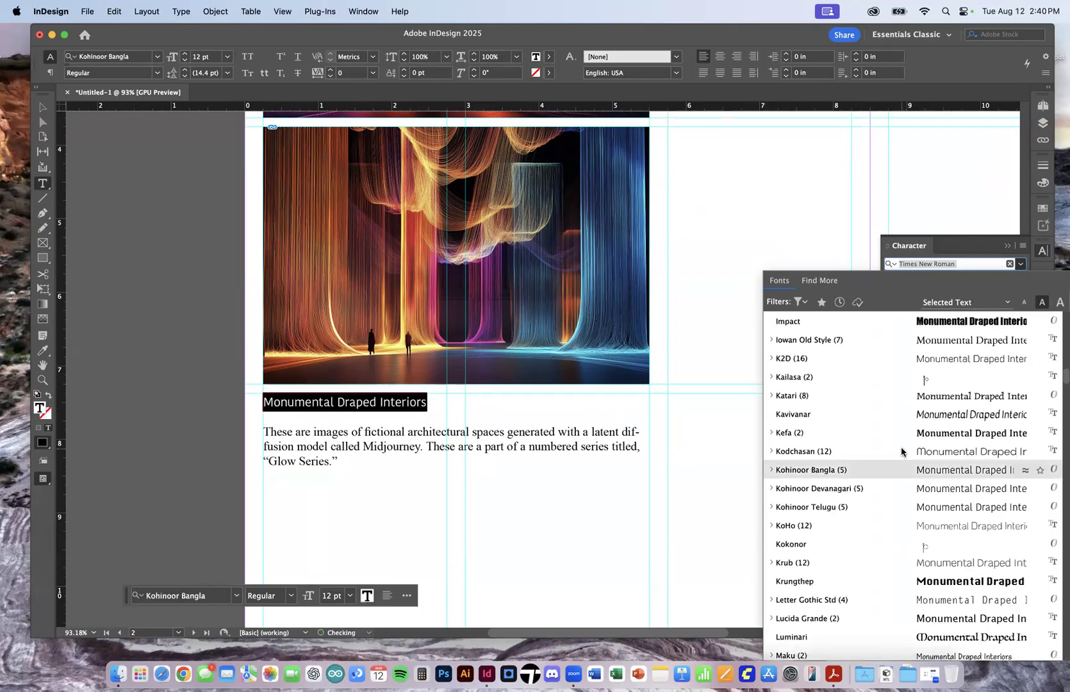
pyautogui.scroll(8, 902, 451)
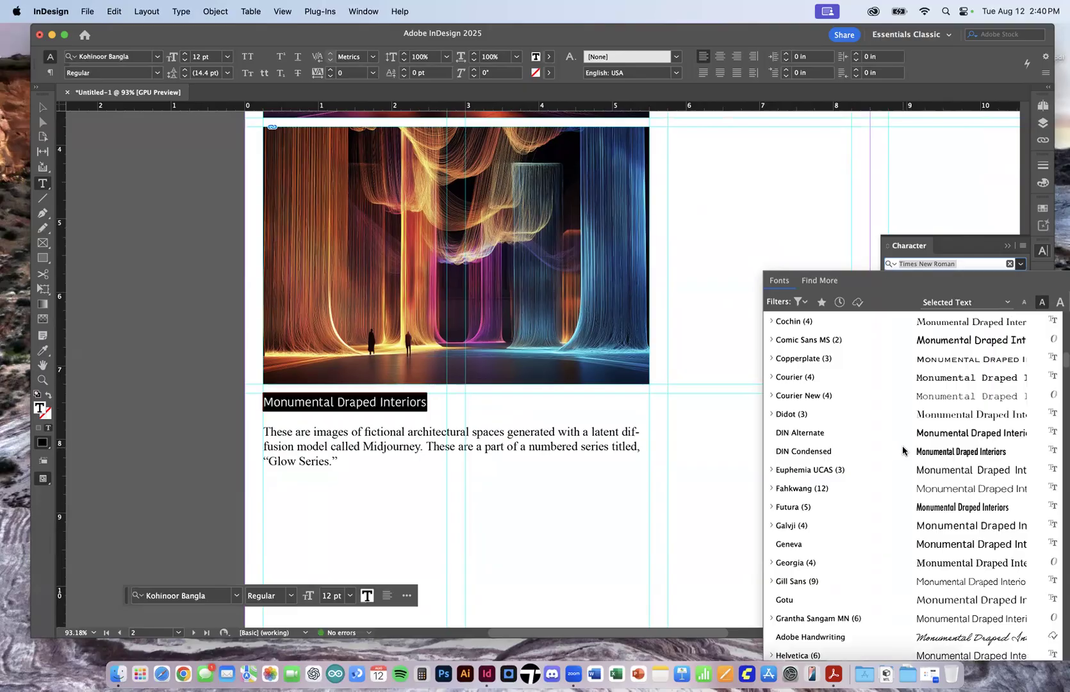
pyautogui.scroll(2, 902, 451)
pyautogui.scroll(10, 902, 450)
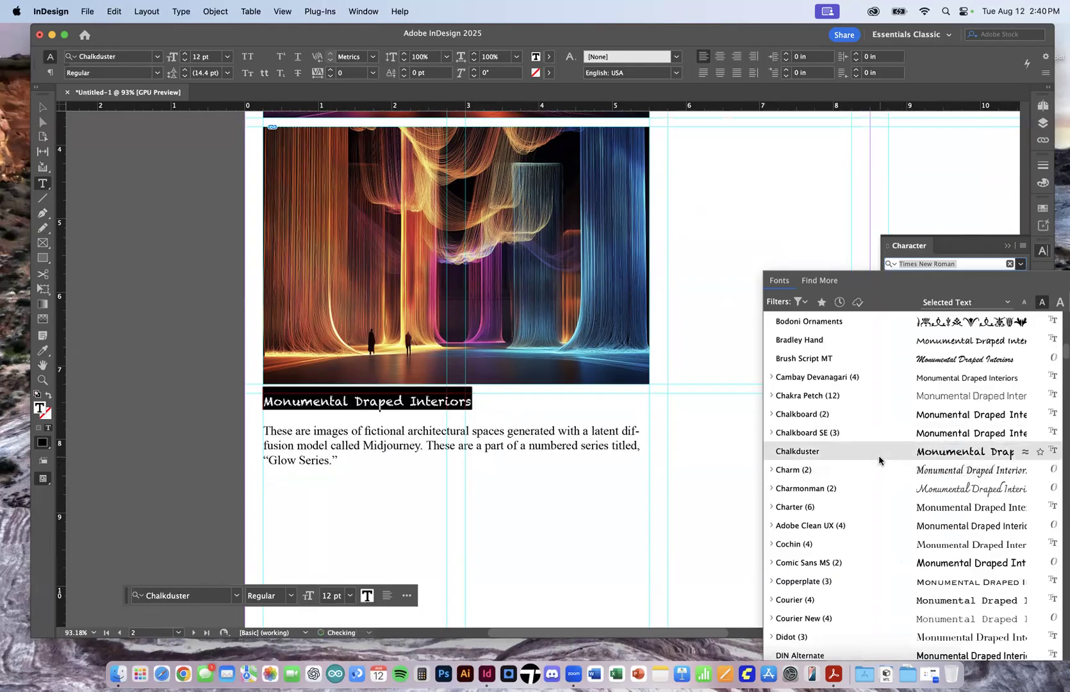
pyautogui.scroll(-10, 884, 456)
pyautogui.scroll(-4, 896, 450)
pyautogui.scroll(20, 896, 450)
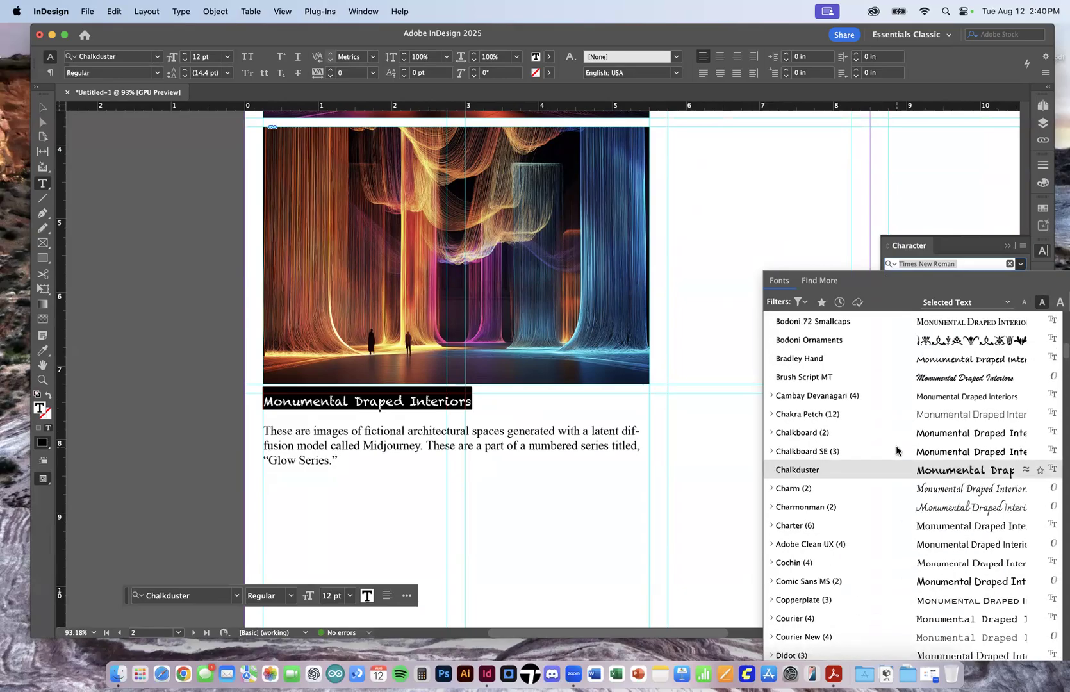
pyautogui.scroll(5, 896, 450)
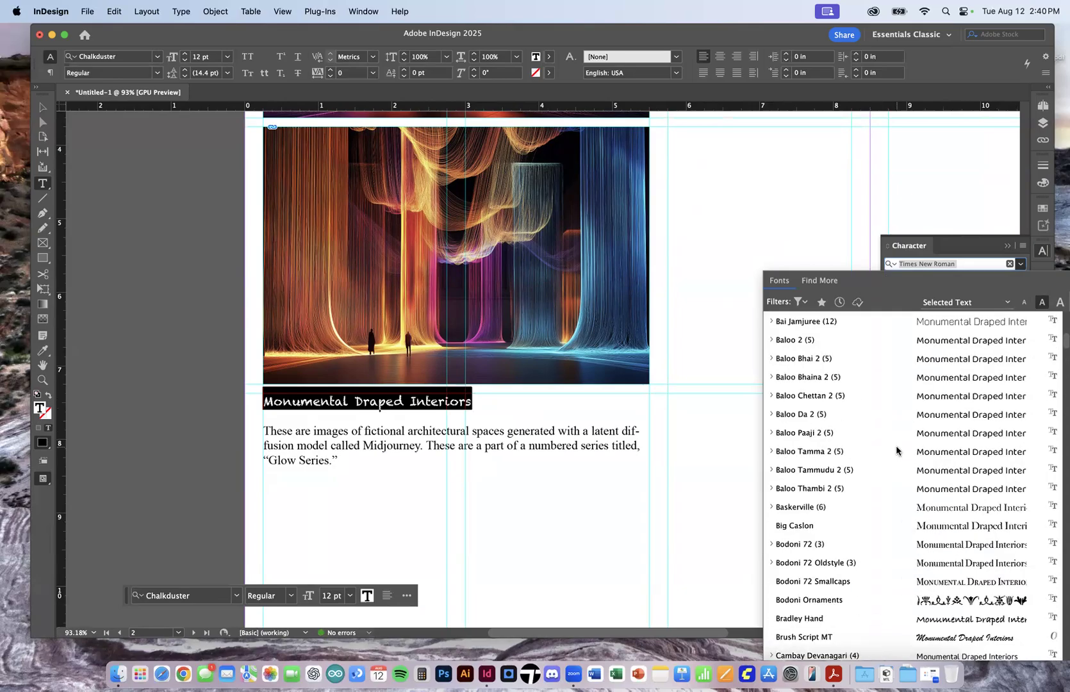
# Compare Baloo Tamma 2 and Big Caslon on the title, and set it to Baskerville at 18 pt
pyautogui.click(896, 451)
pyautogui.scroll(-3, 895, 450)
pyautogui.scroll(1, 895, 450)
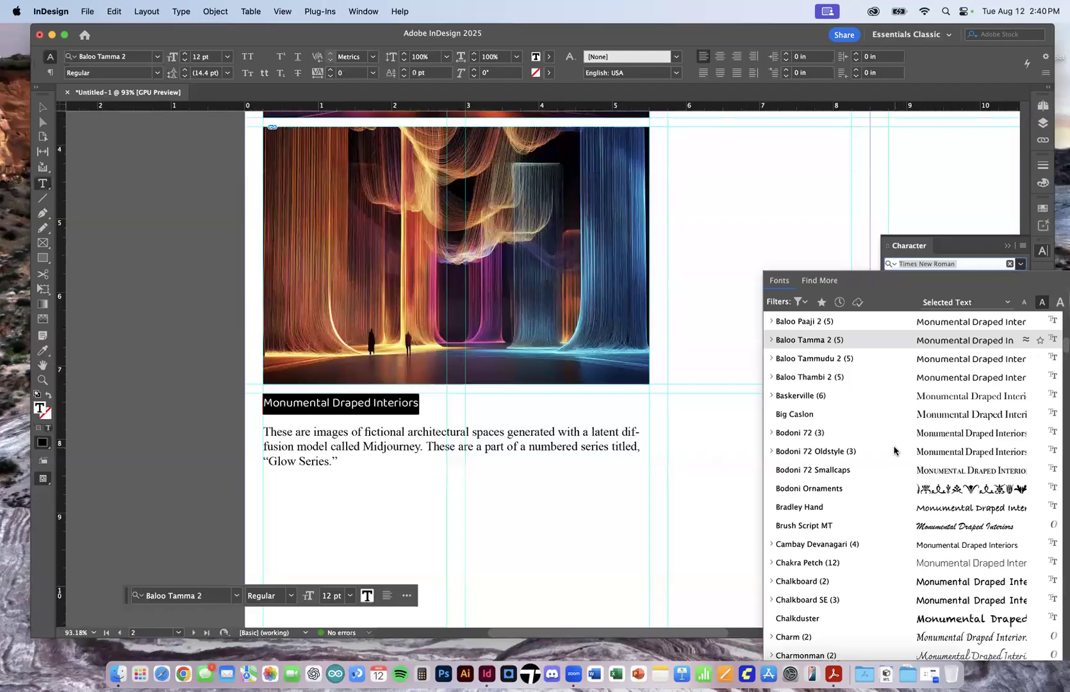
pyautogui.scroll(2, 894, 450)
pyautogui.click(895, 450)
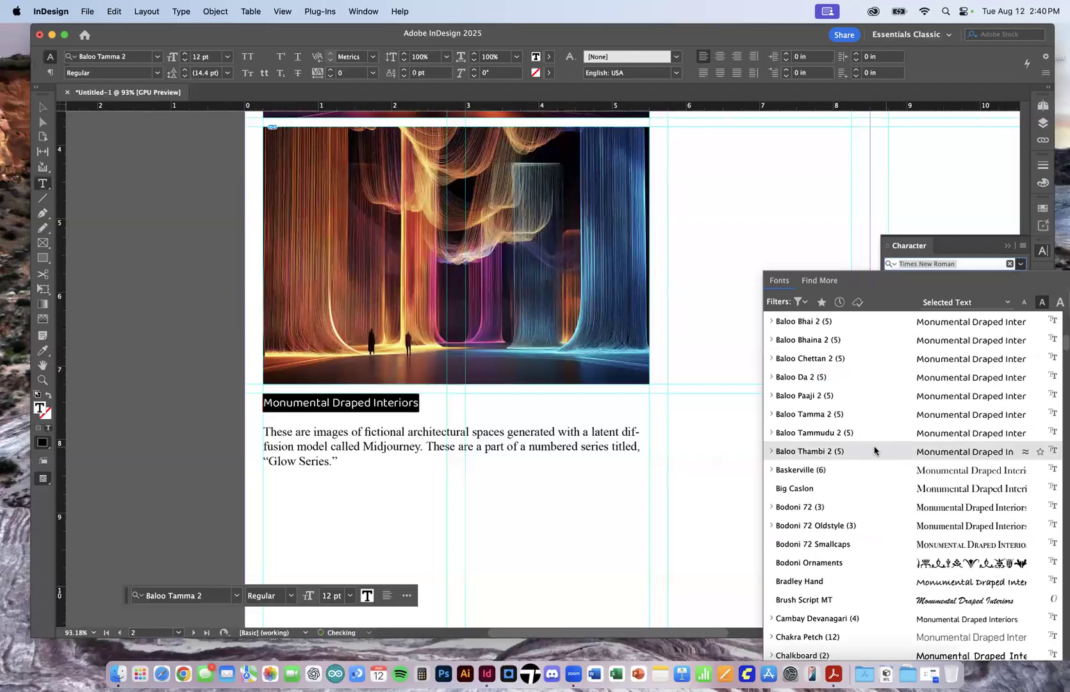
pyautogui.click(801, 489)
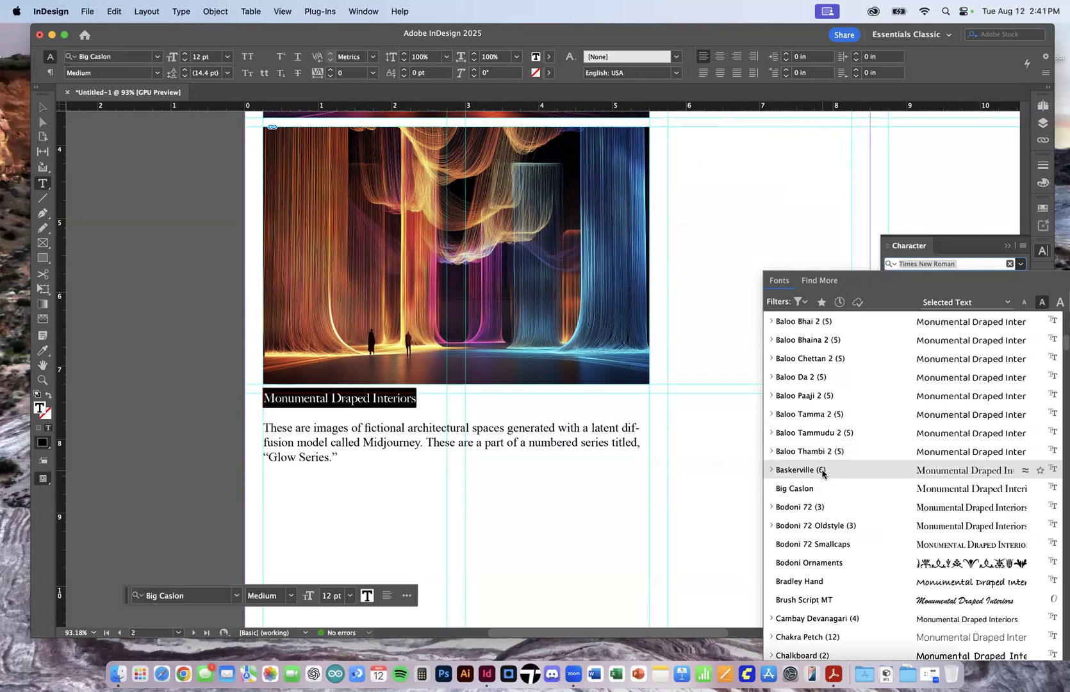
pyautogui.click(821, 471)
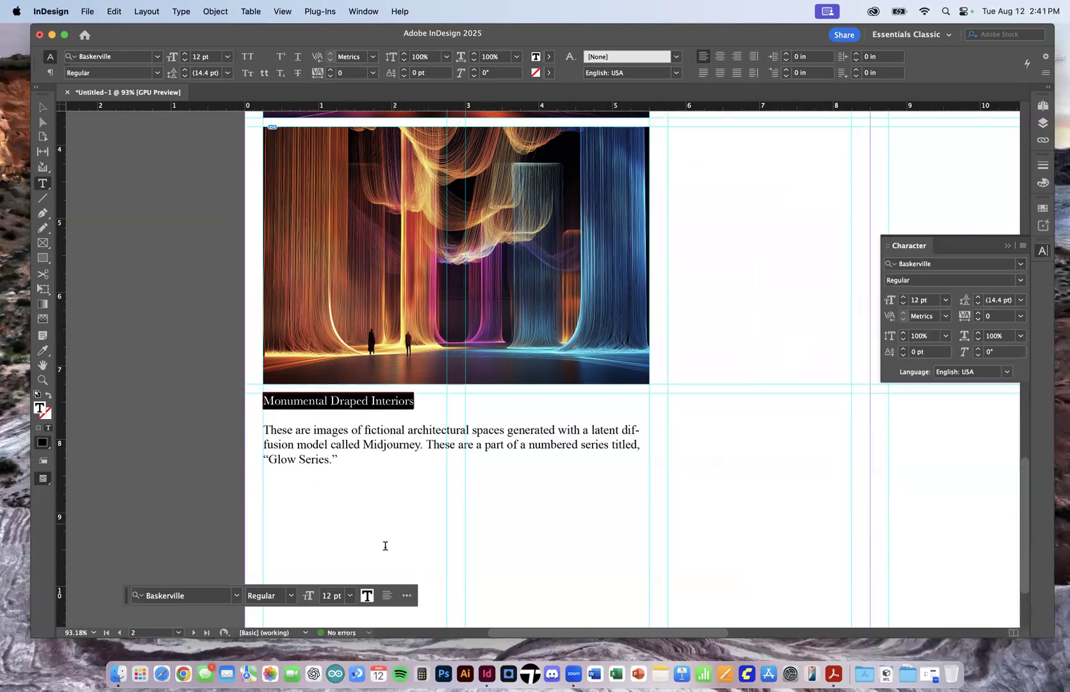
pyautogui.click(350, 595)
pyautogui.click(343, 503)
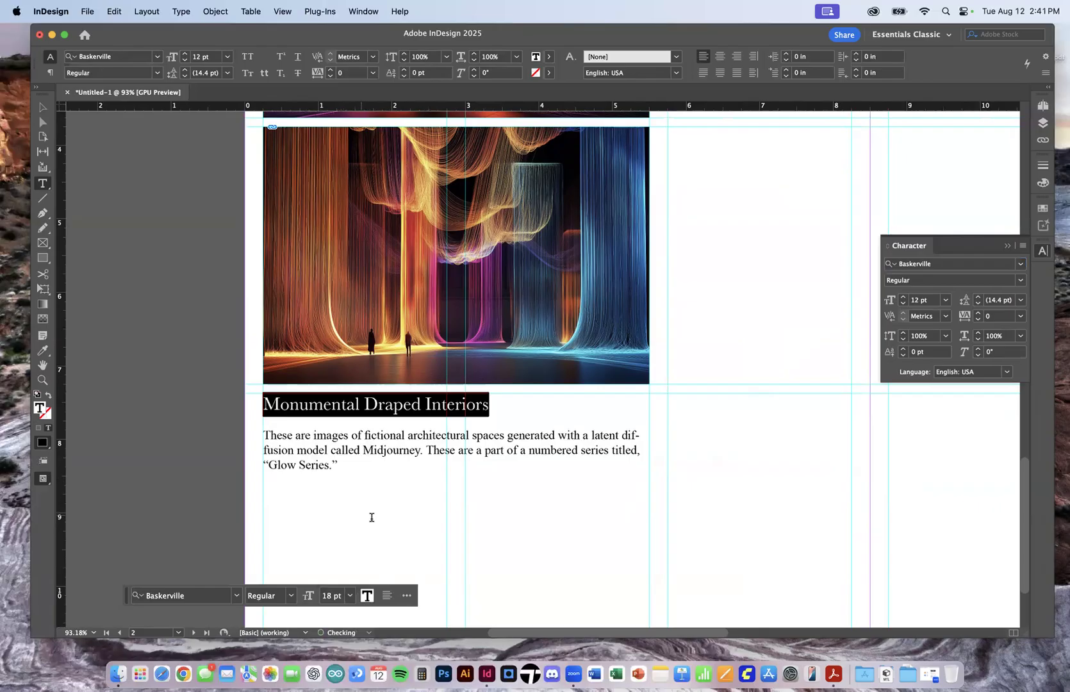
# Try the descriptive paragraph at 10 pt, and return its size to 12 pt
pyautogui.click(266, 436)
pyautogui.moveTo(265, 436); pyautogui.dragTo(333, 463)
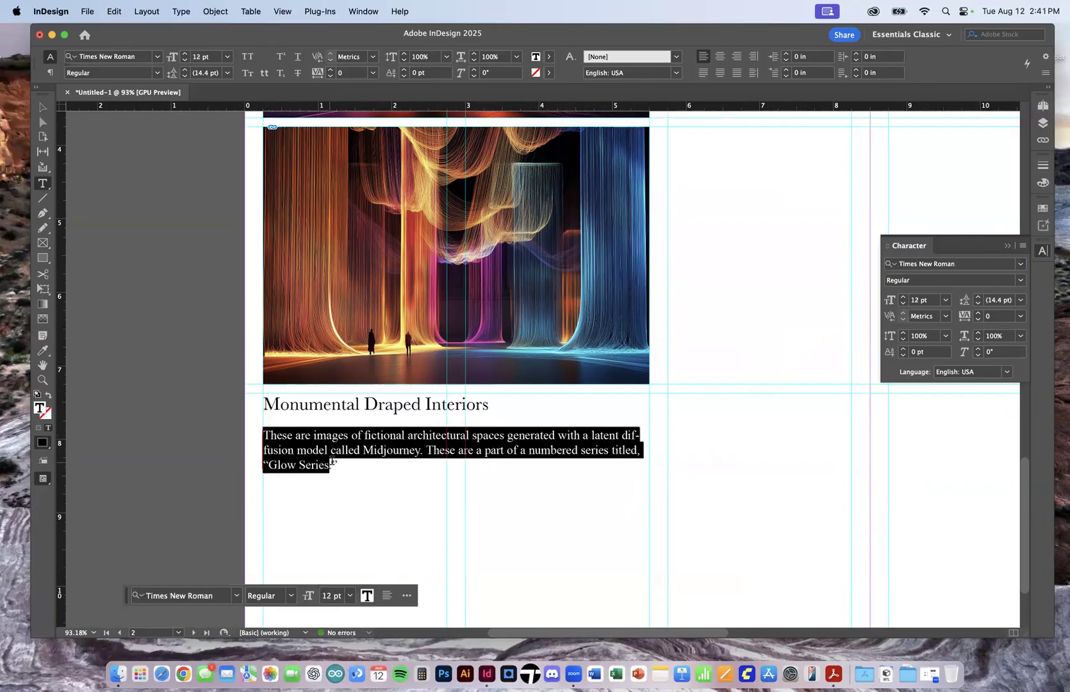
pyautogui.click(349, 595)
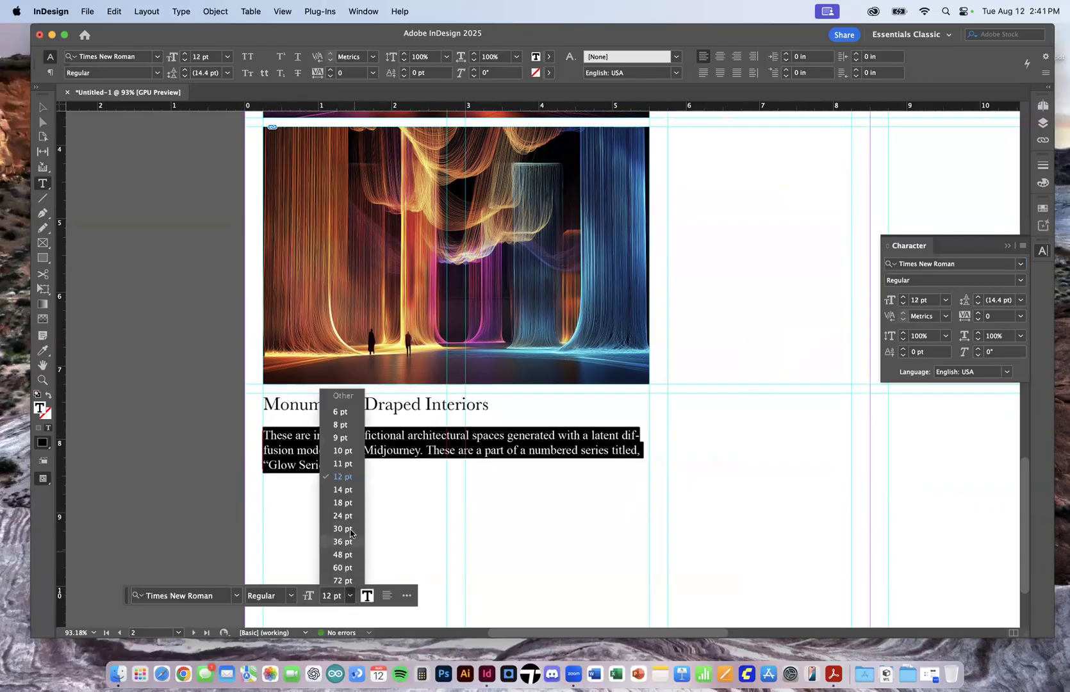
pyautogui.click(343, 450)
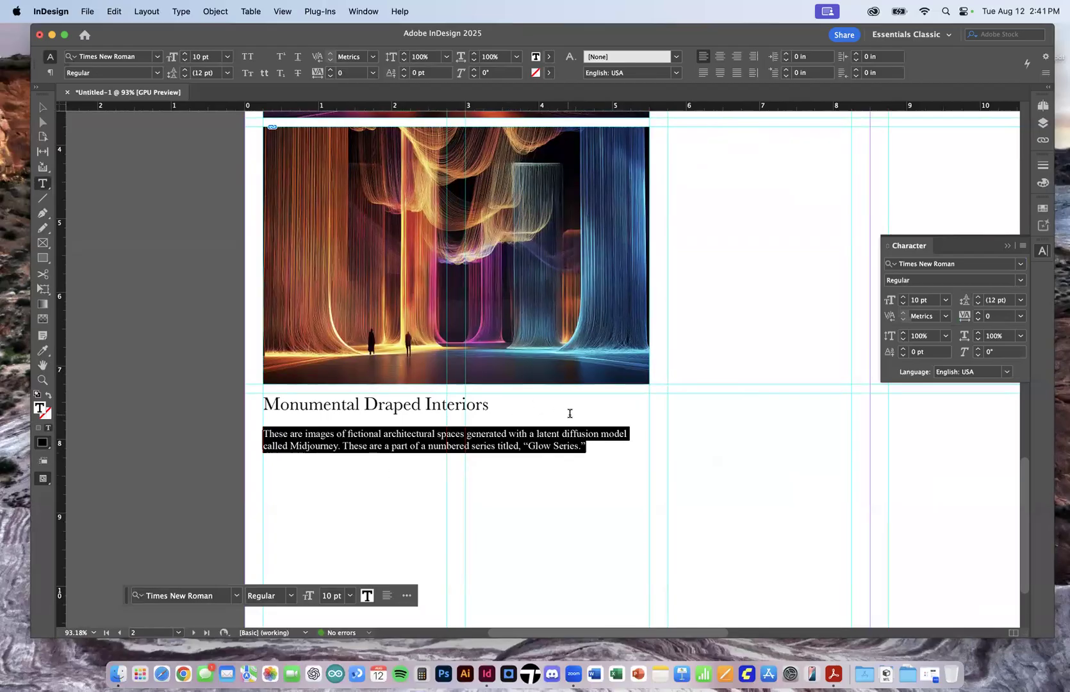
pyautogui.press('super+shift+period')
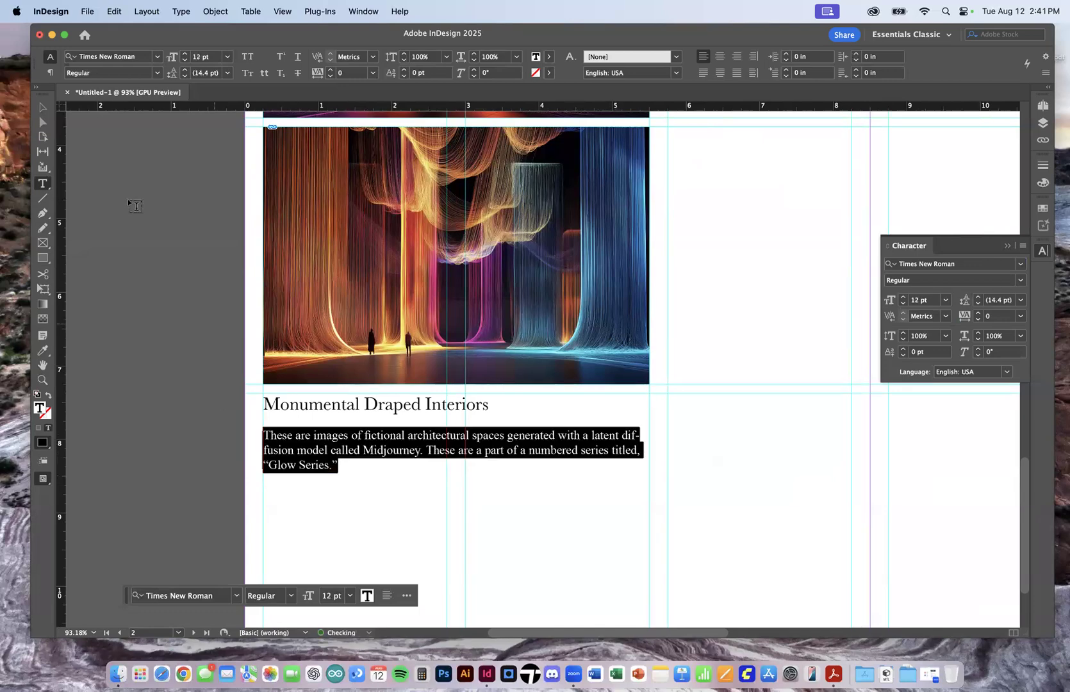
# Deselect the text and examine the title and paragraph below the lower image
pyautogui.click(43, 108)
pyautogui.click(122, 327)
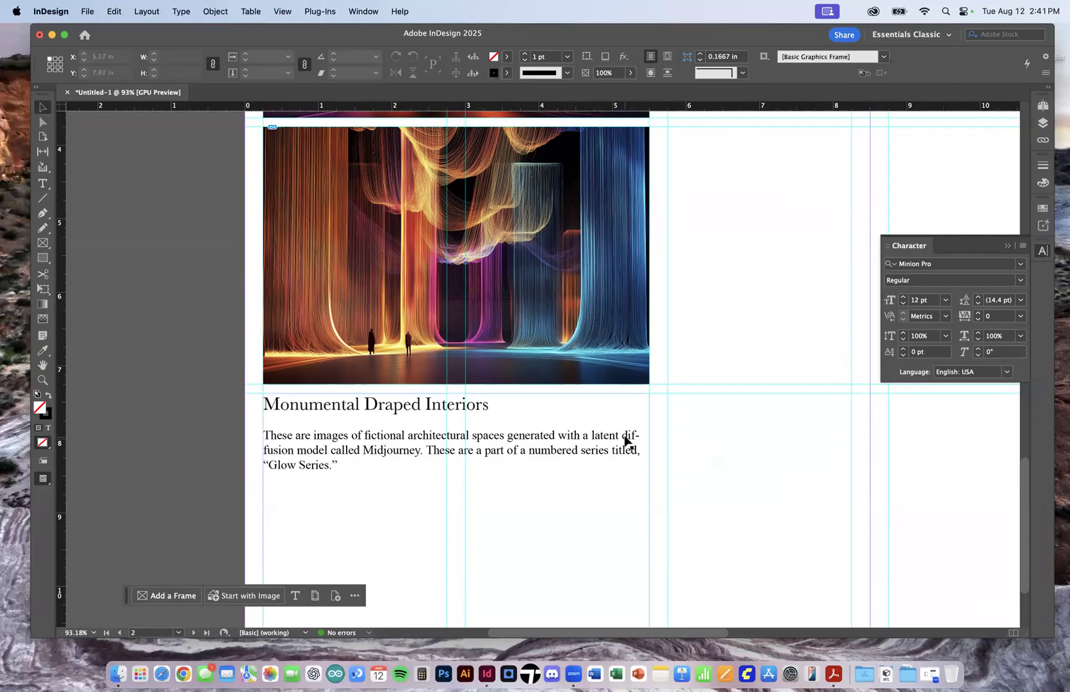
pyautogui.scroll(1, 626, 441)
pyautogui.scroll(3, 626, 441)
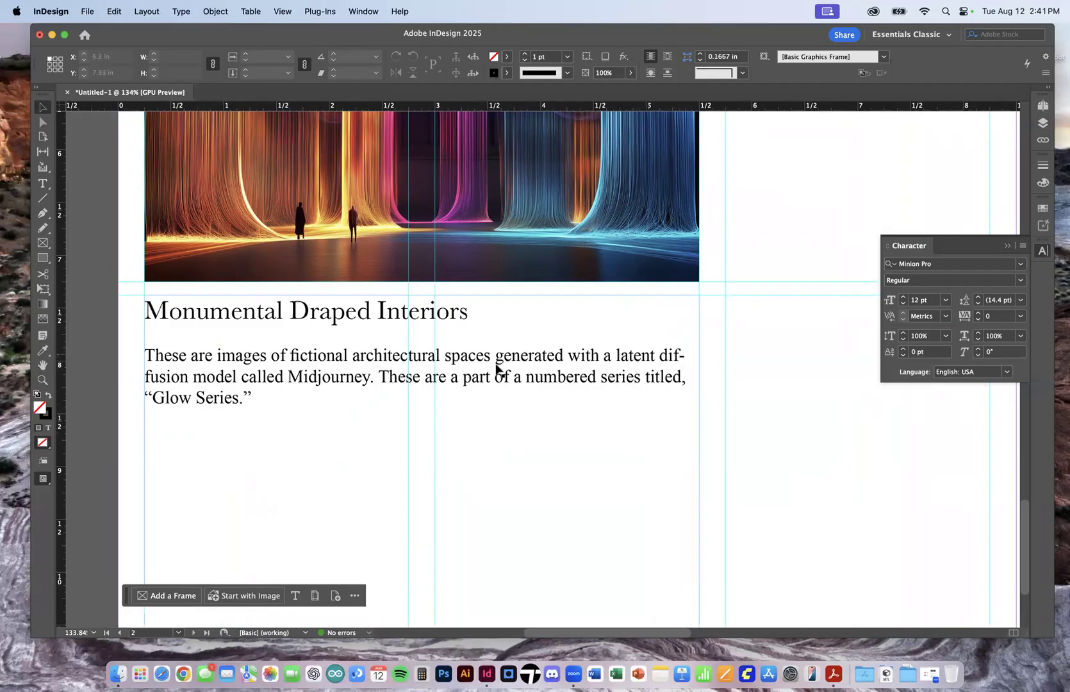
# Look through the additional character formatting options for the frame holding the title and paragraph
pyautogui.click(676, 358)
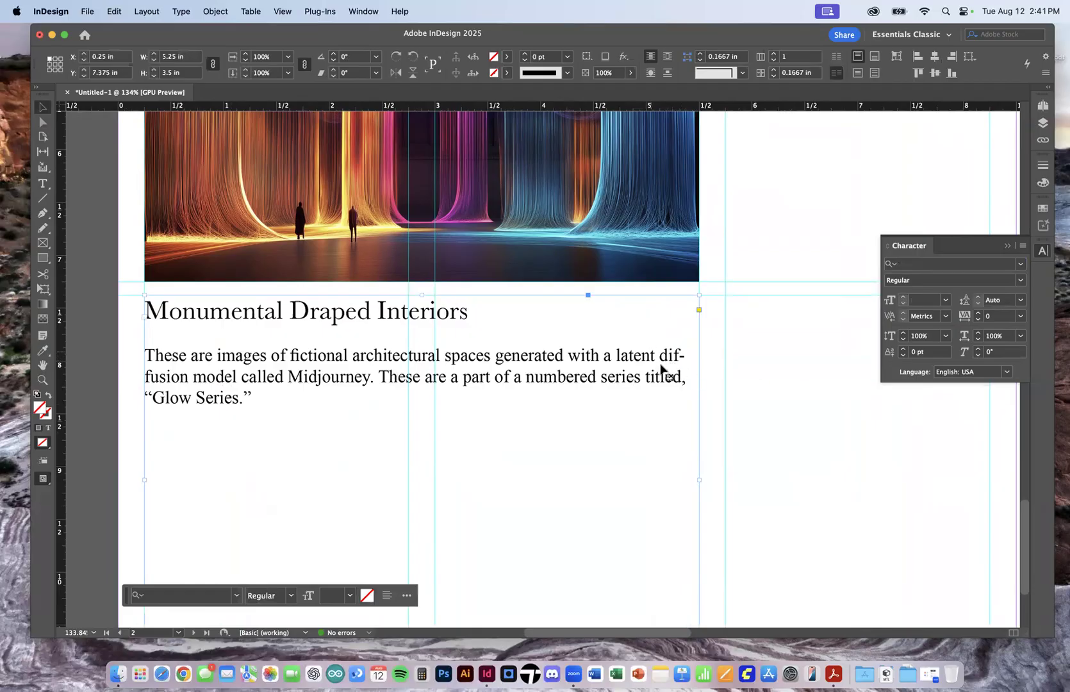
pyautogui.click(1022, 246)
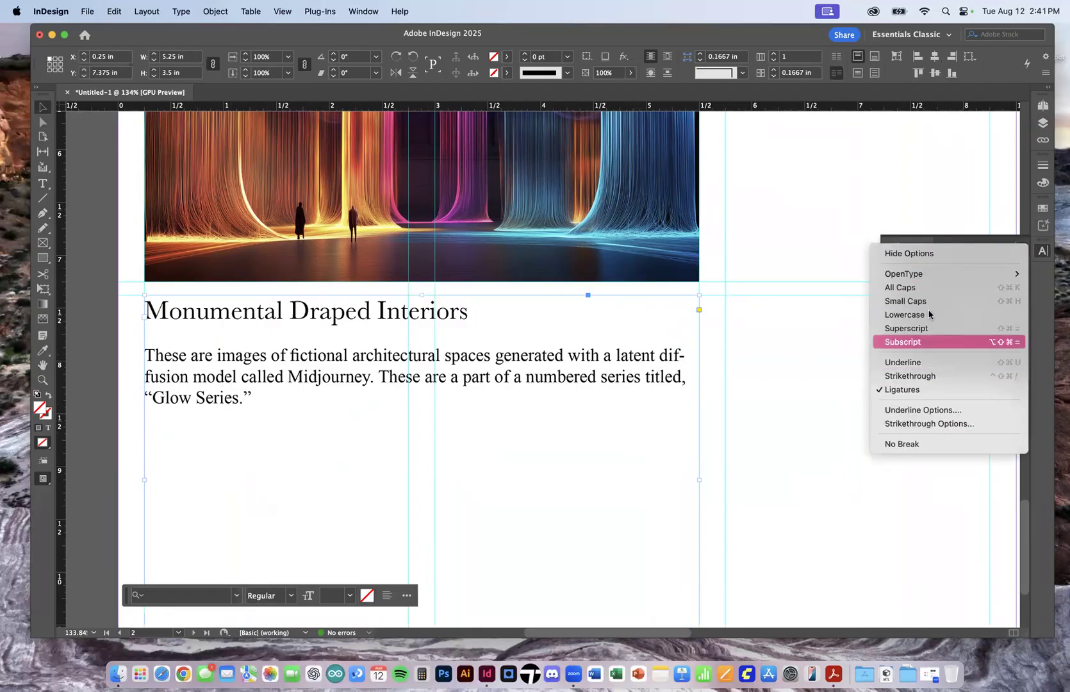
pyautogui.click(1021, 246)
pyautogui.click(1021, 245)
pyautogui.click(1021, 246)
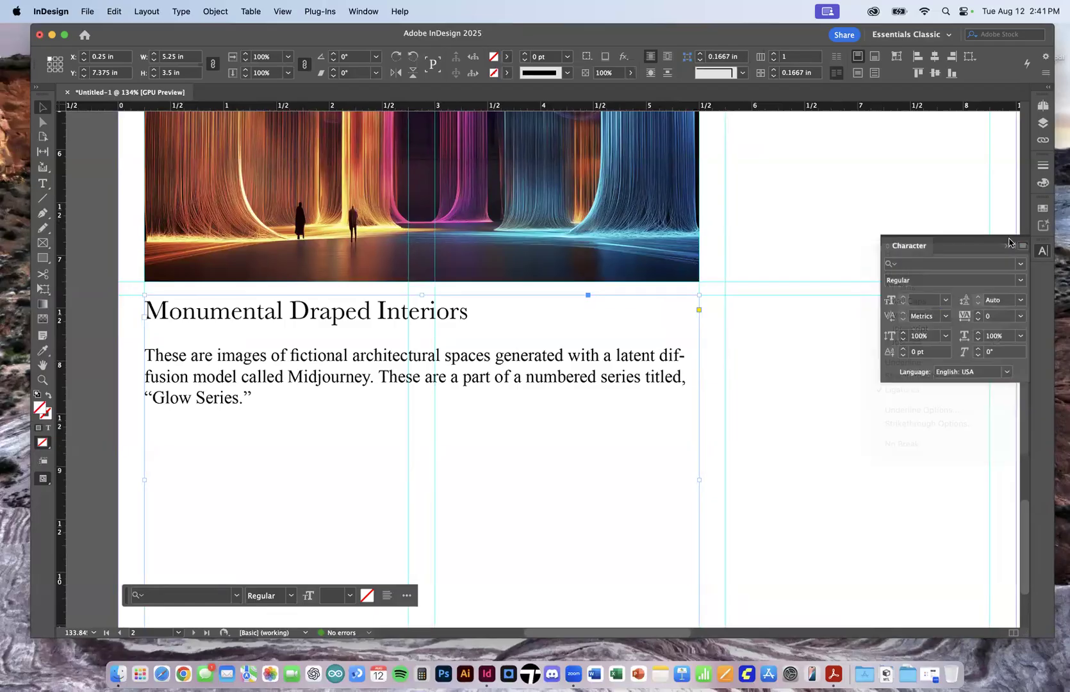
pyautogui.click(1021, 246)
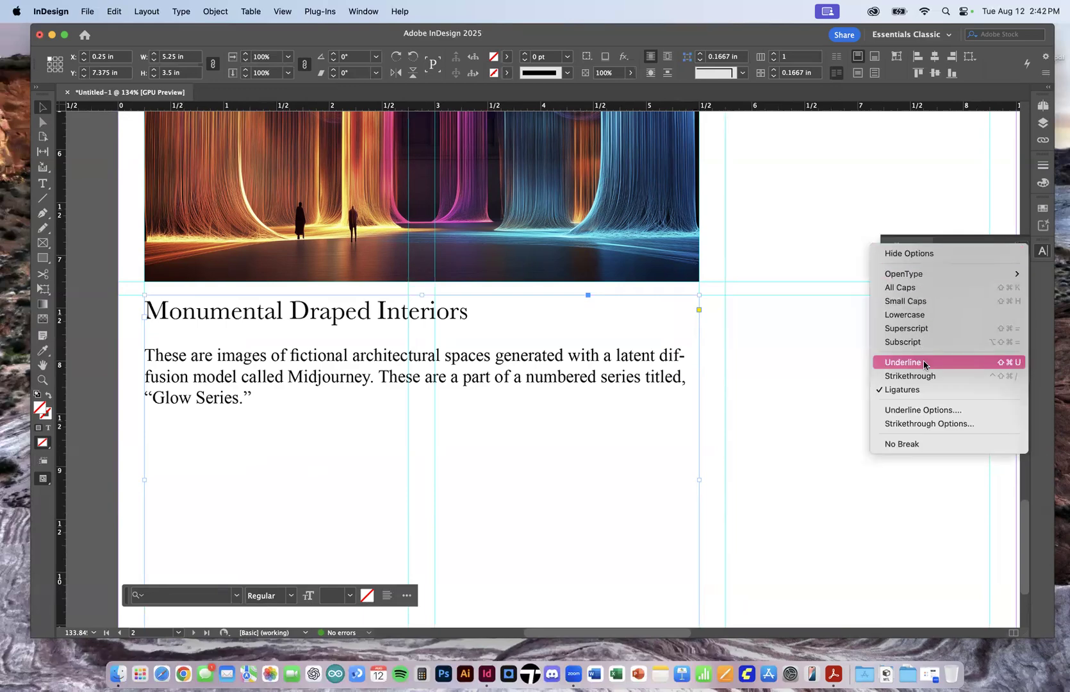
pyautogui.click(847, 295)
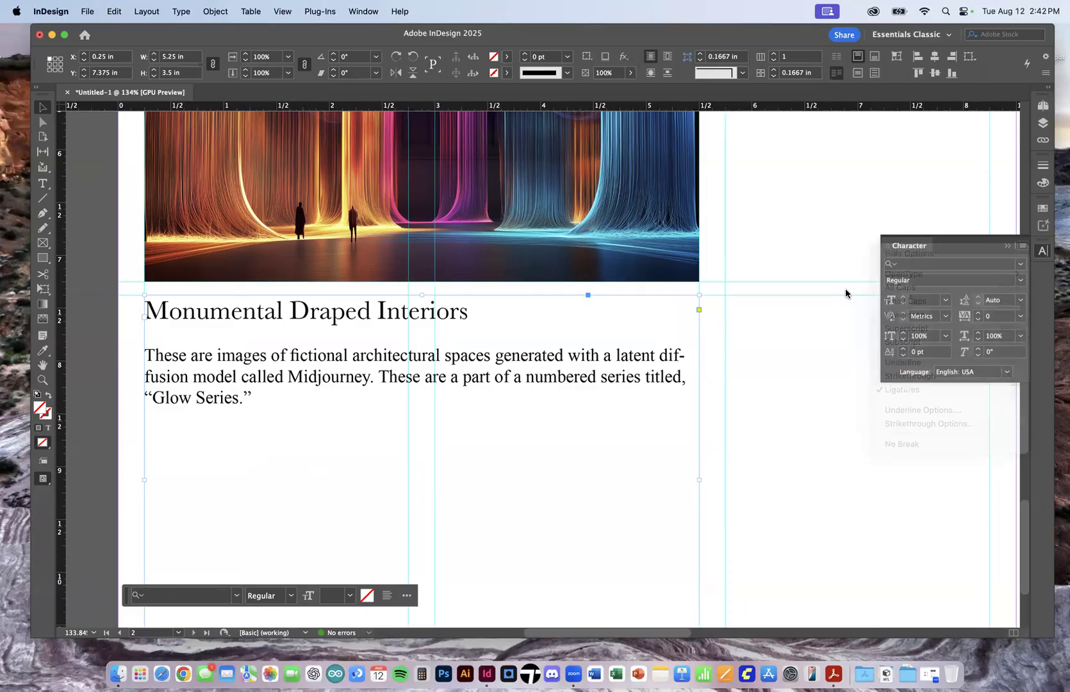
pyautogui.click(831, 218)
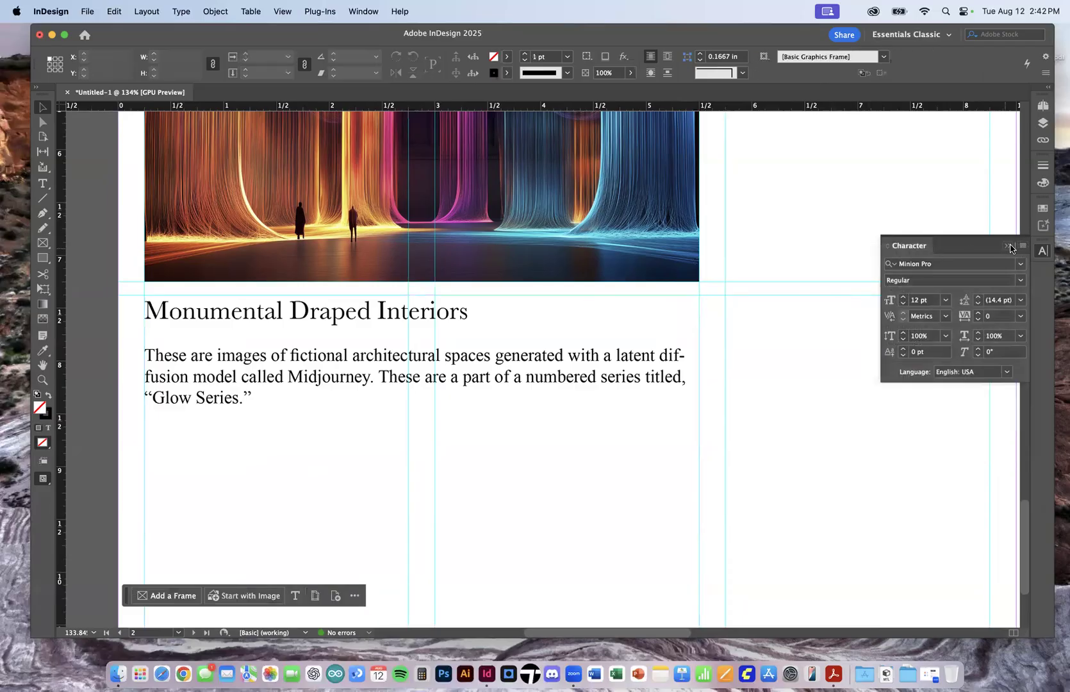
# Show the Paragraph formatting controls and dock them below the collapsed Character controls
pyautogui.click(1009, 245)
pyautogui.click(364, 9)
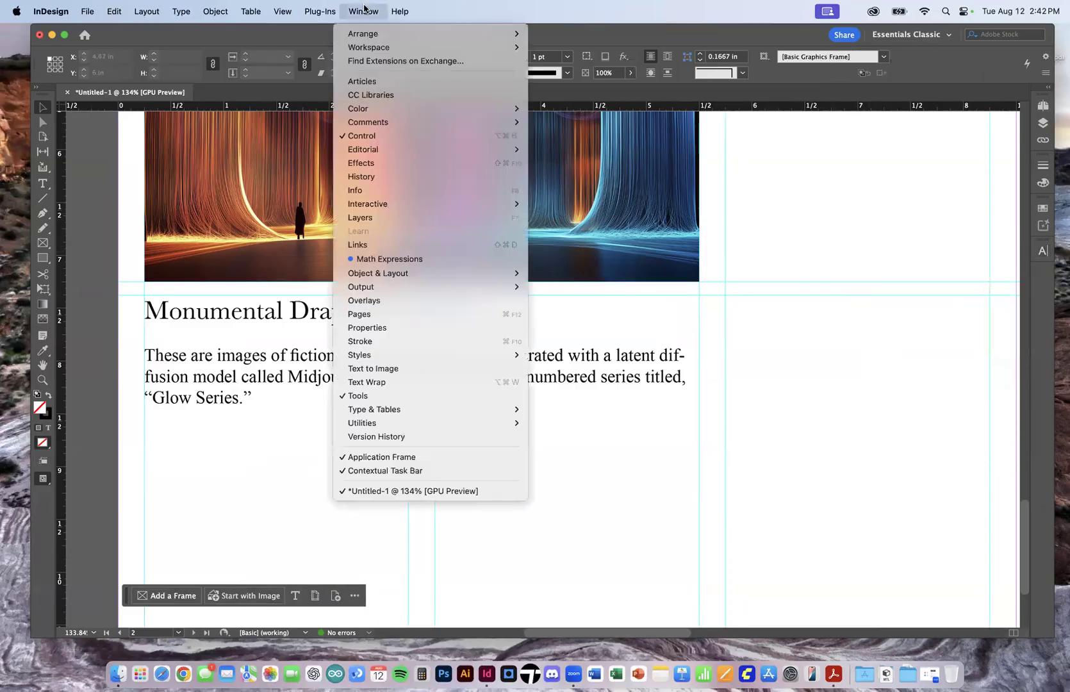
pyautogui.moveTo(451, 293)
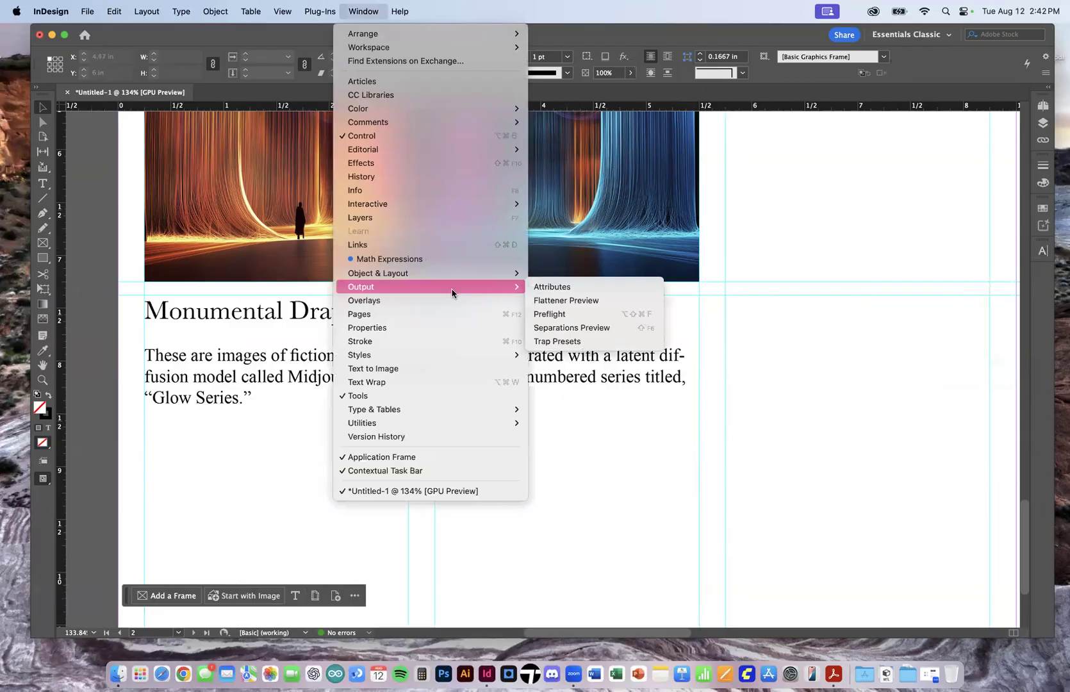
pyautogui.moveTo(493, 410)
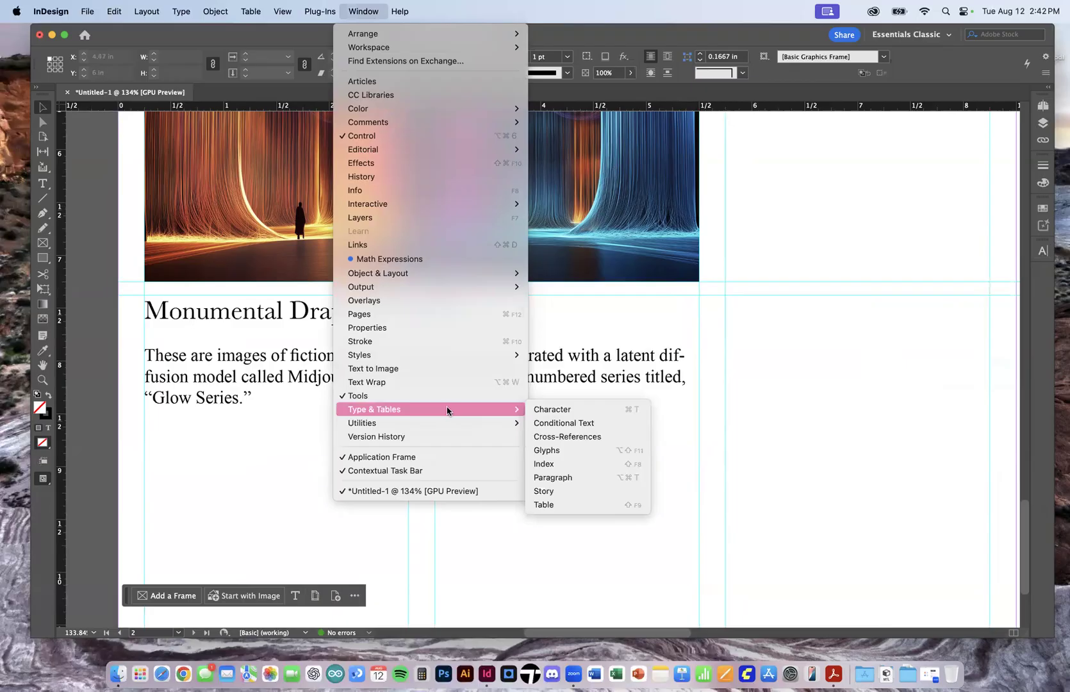
pyautogui.click(566, 478)
pyautogui.moveTo(430, 205); pyautogui.dragTo(1041, 276)
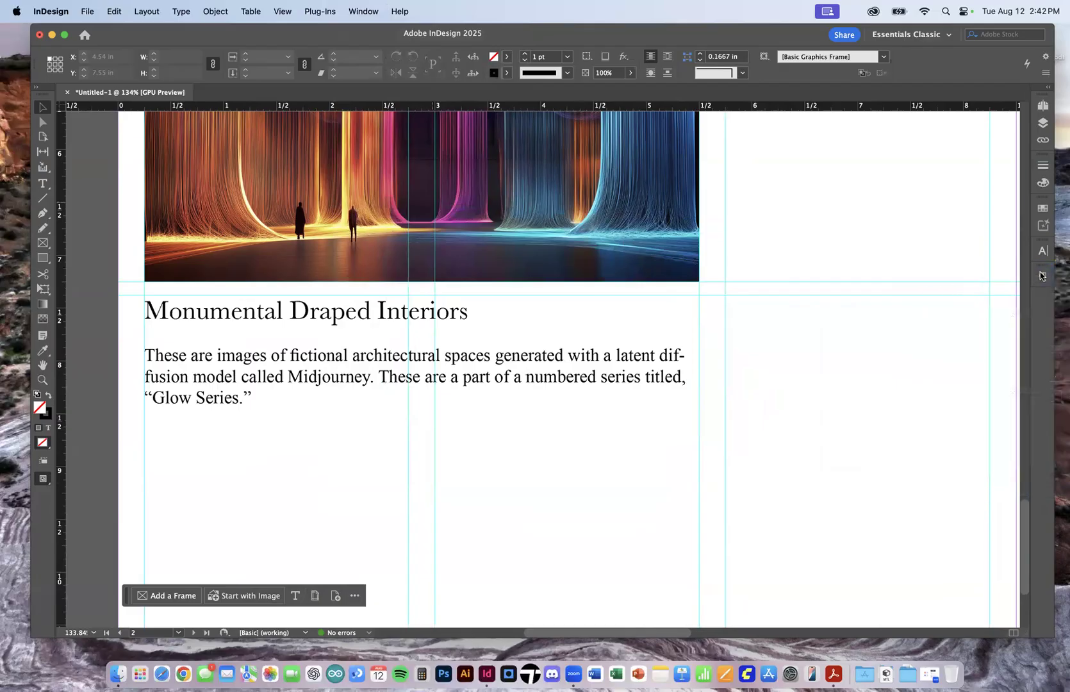
# Group the Paragraph controls with the Character controls, and switch between the two sets
pyautogui.click(1041, 252)
pyautogui.click(1042, 277)
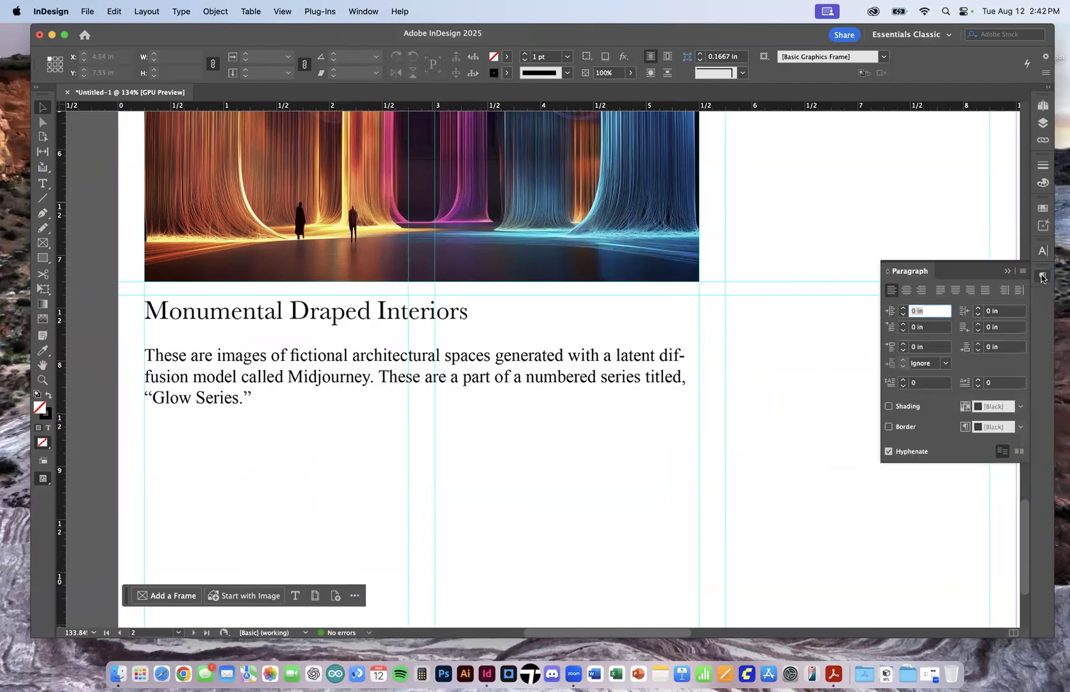
pyautogui.click(1041, 254)
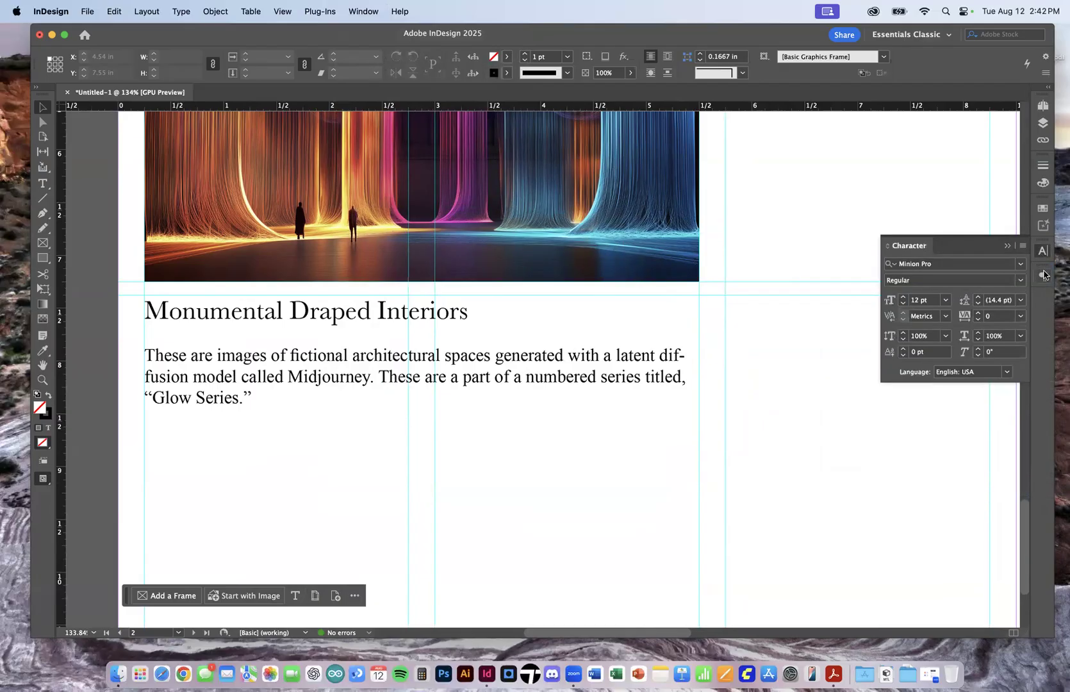
pyautogui.click(1043, 276)
pyautogui.moveTo(943, 271); pyautogui.dragTo(904, 250)
pyautogui.click(1039, 253)
pyautogui.click(903, 250)
pyautogui.click(942, 249)
pyautogui.click(907, 250)
pyautogui.click(944, 250)
pyautogui.click(901, 250)
pyautogui.click(956, 248)
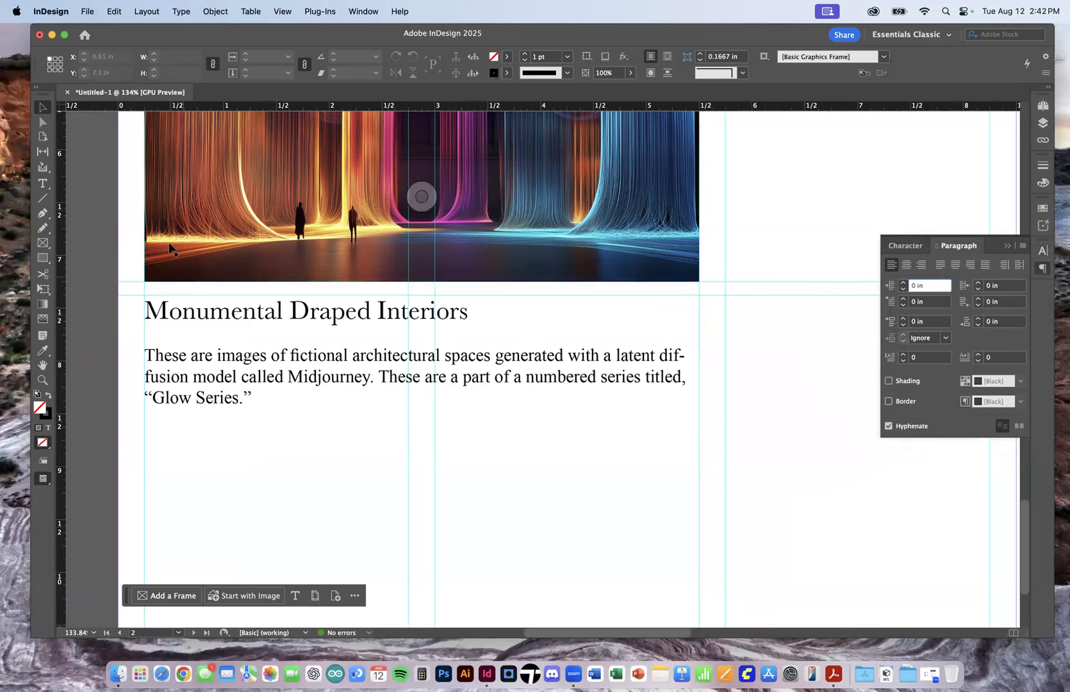
# Turn off hyphenation for the text frame containing the title and descriptive paragraph
pyautogui.click(449, 313)
pyautogui.click(1023, 247)
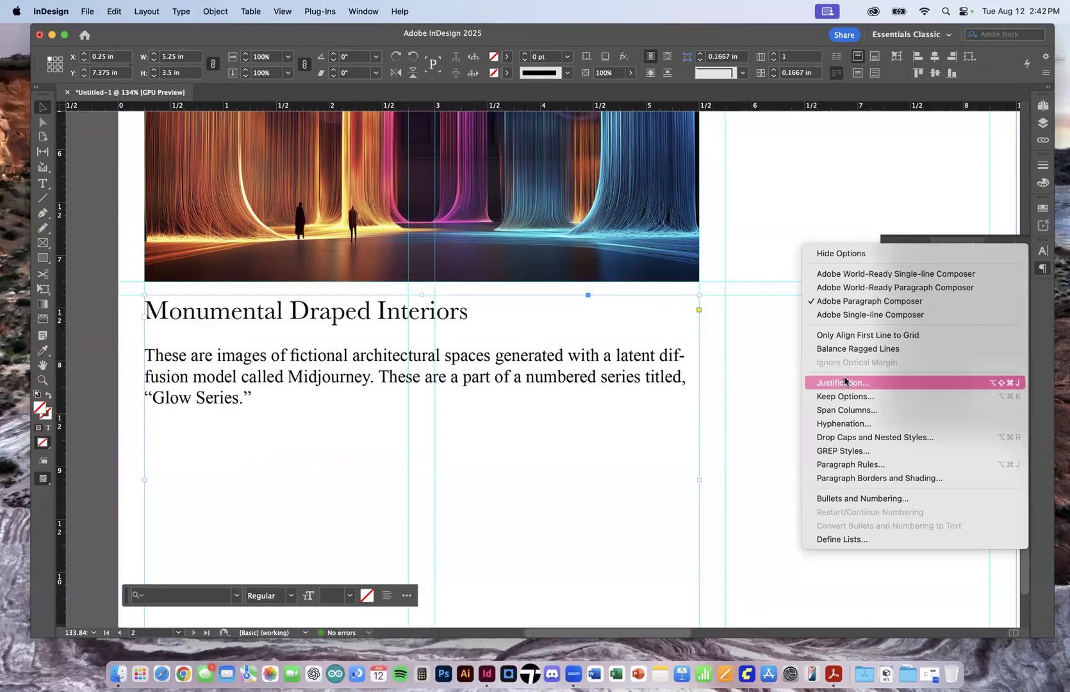
pyautogui.click(848, 424)
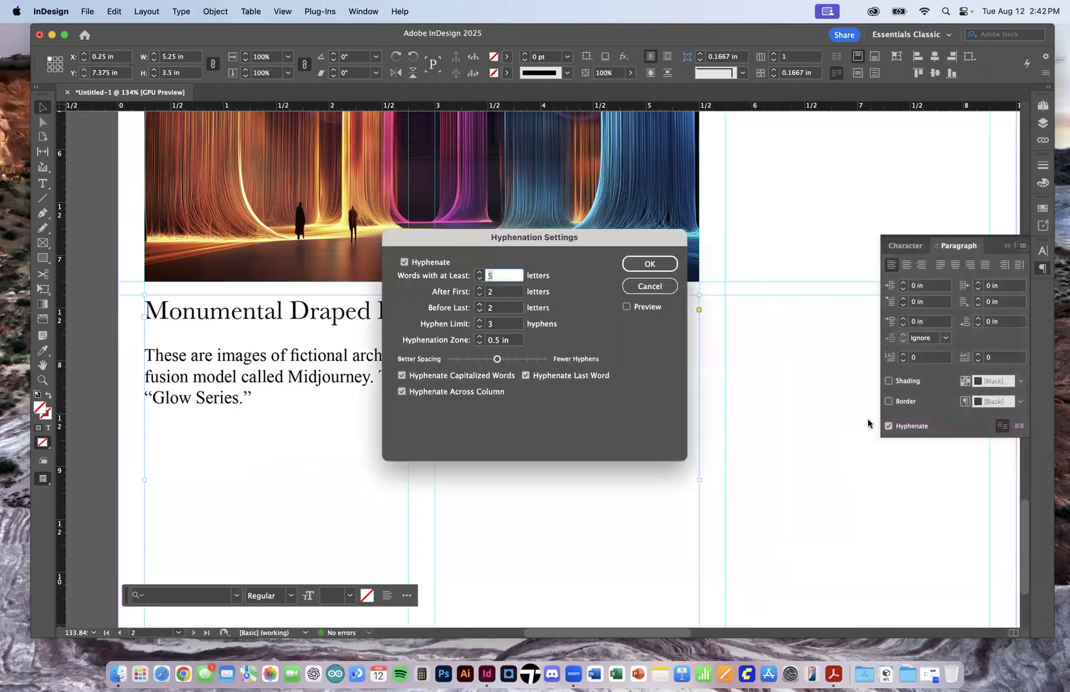
pyautogui.click(405, 262)
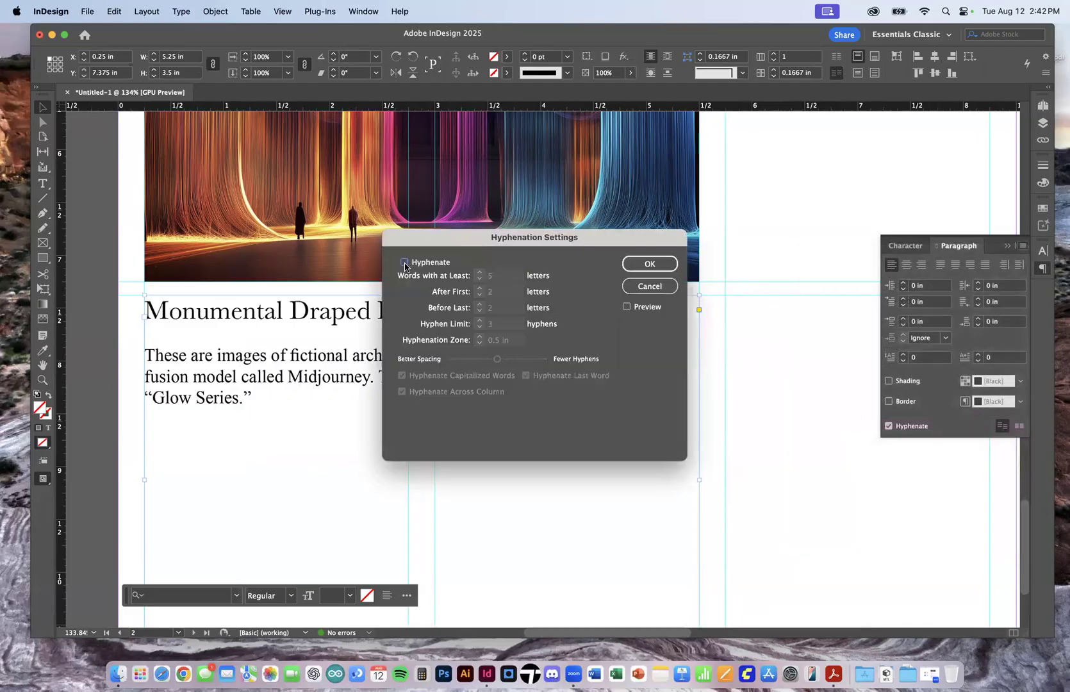
pyautogui.click(650, 263)
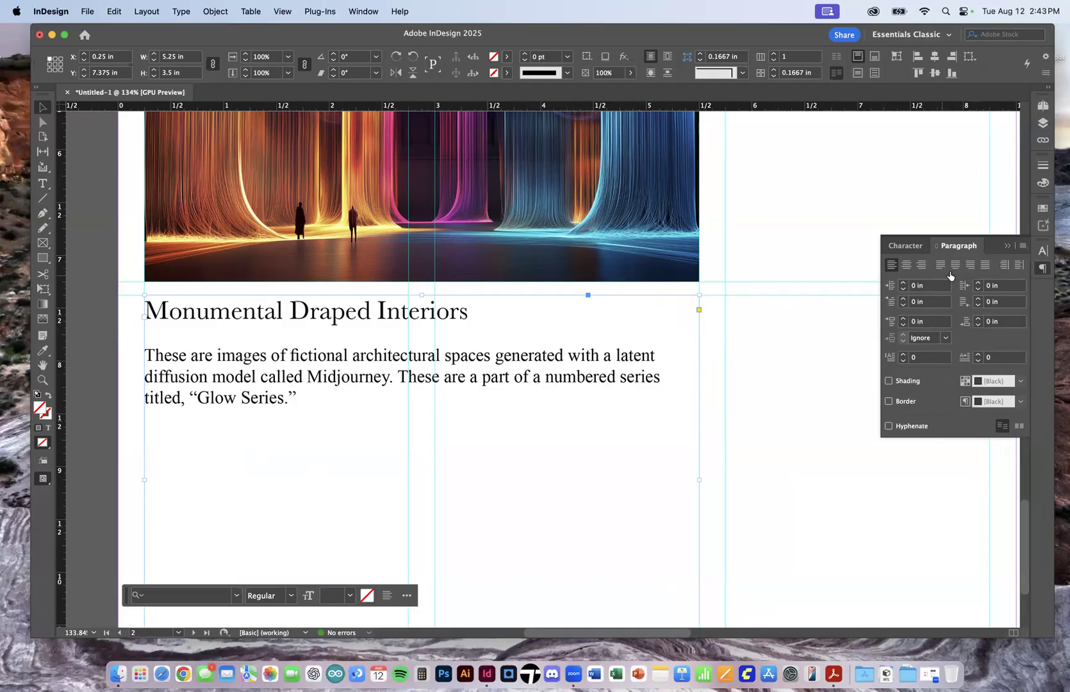
# Try justifying the text frame with its last line aligned left, and return it to left alignment
pyautogui.click(941, 266)
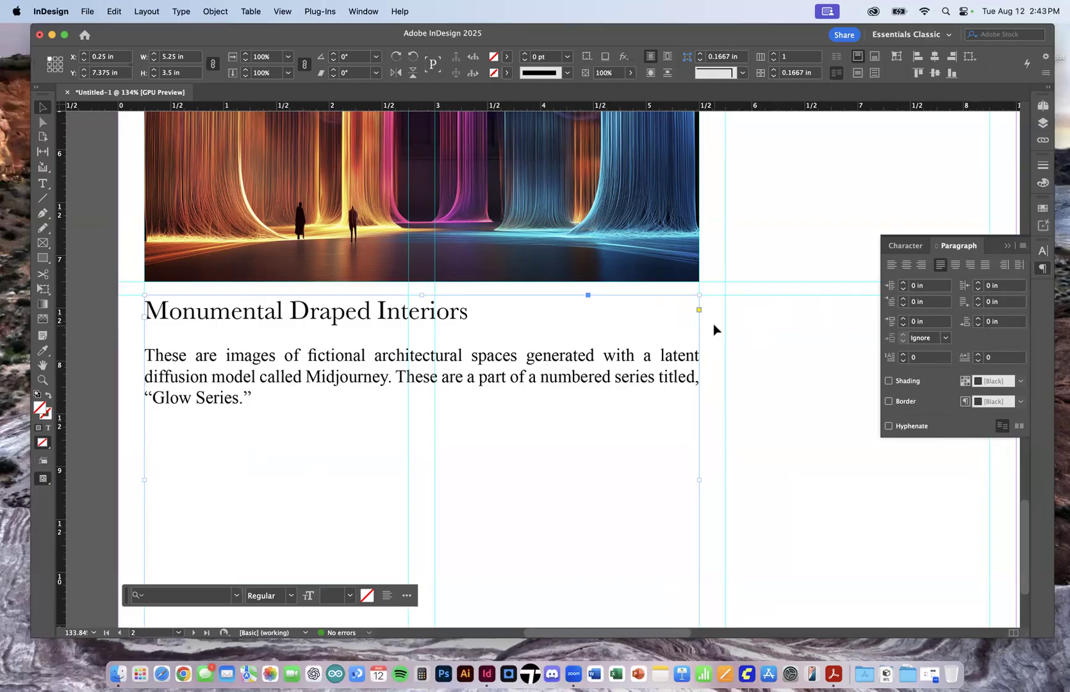
pyautogui.click(891, 265)
# Reduce the descriptive paragraph below the title to 10 pt
pyautogui.scroll(-3, 708, 434)
pyautogui.hscroll(2, 708, 435)
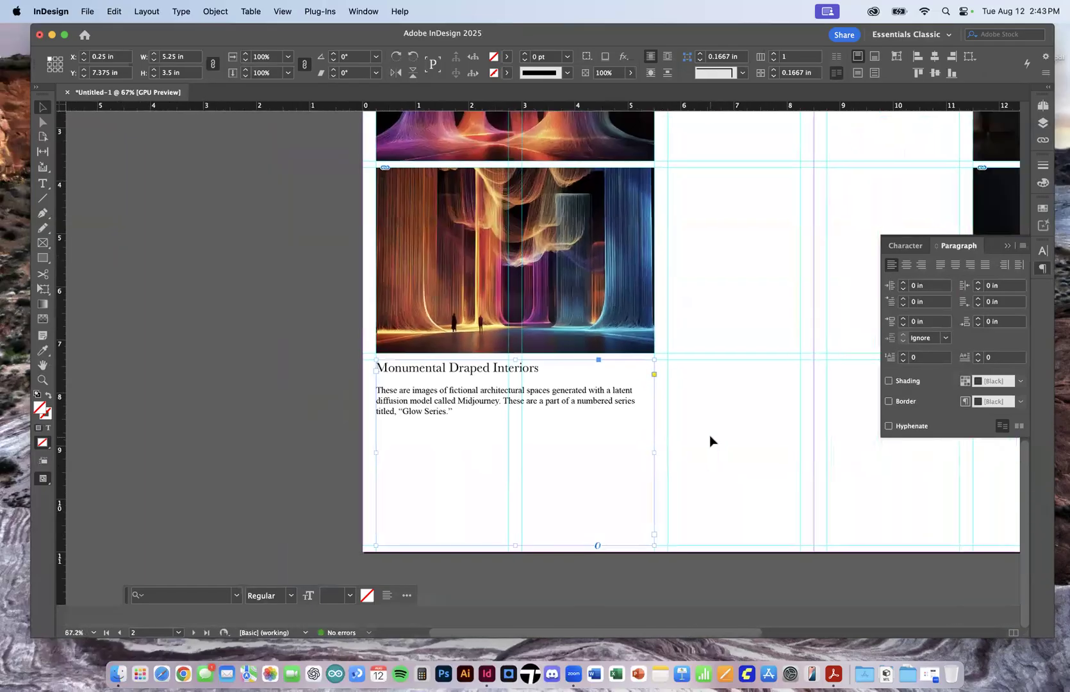
pyautogui.scroll(-3, 709, 435)
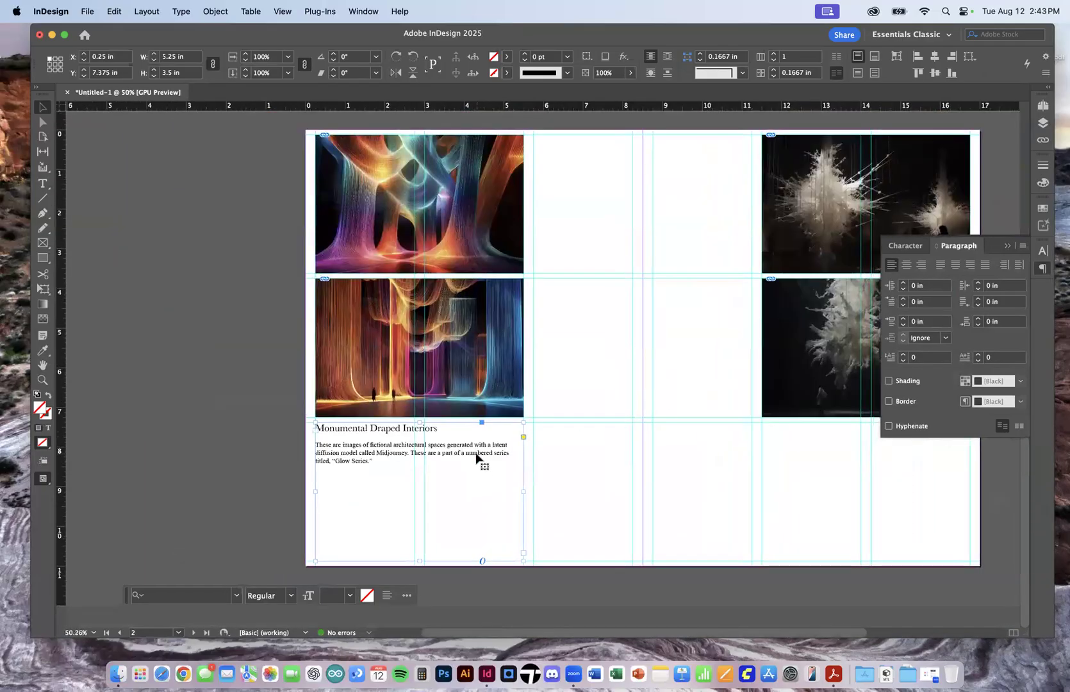
pyautogui.press('t')
pyautogui.moveTo(315, 444)
pyautogui.mouseDown()
pyautogui.moveTo(372, 461)
pyautogui.moveTo(316, 441)
pyautogui.mouseUp()
pyautogui.click(373, 458)
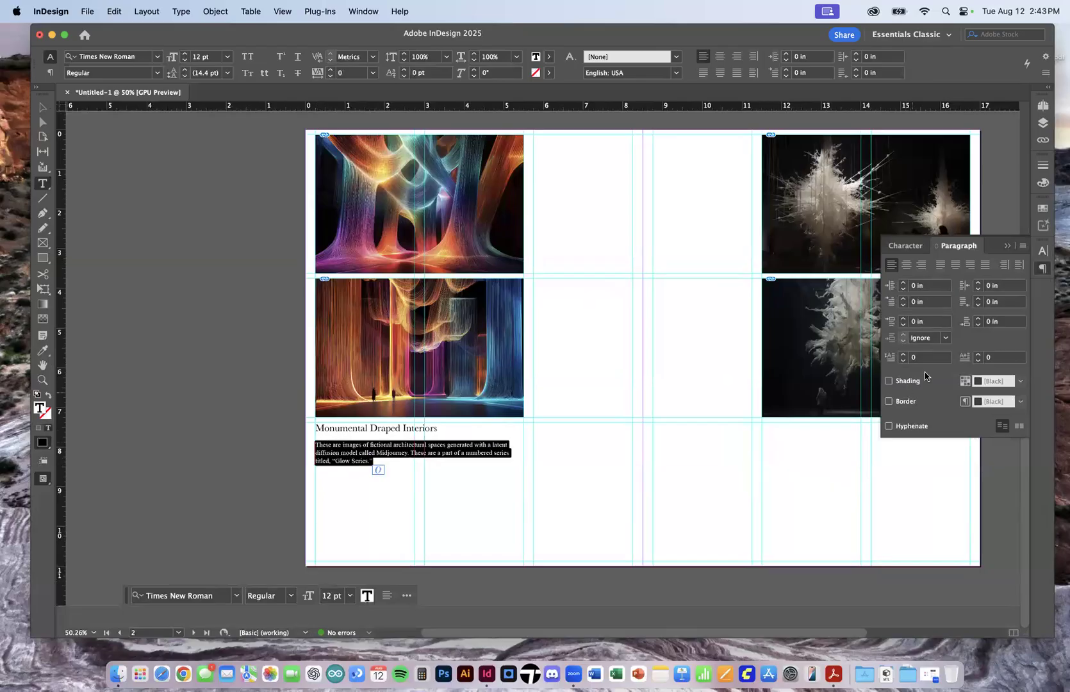
pyautogui.click(906, 246)
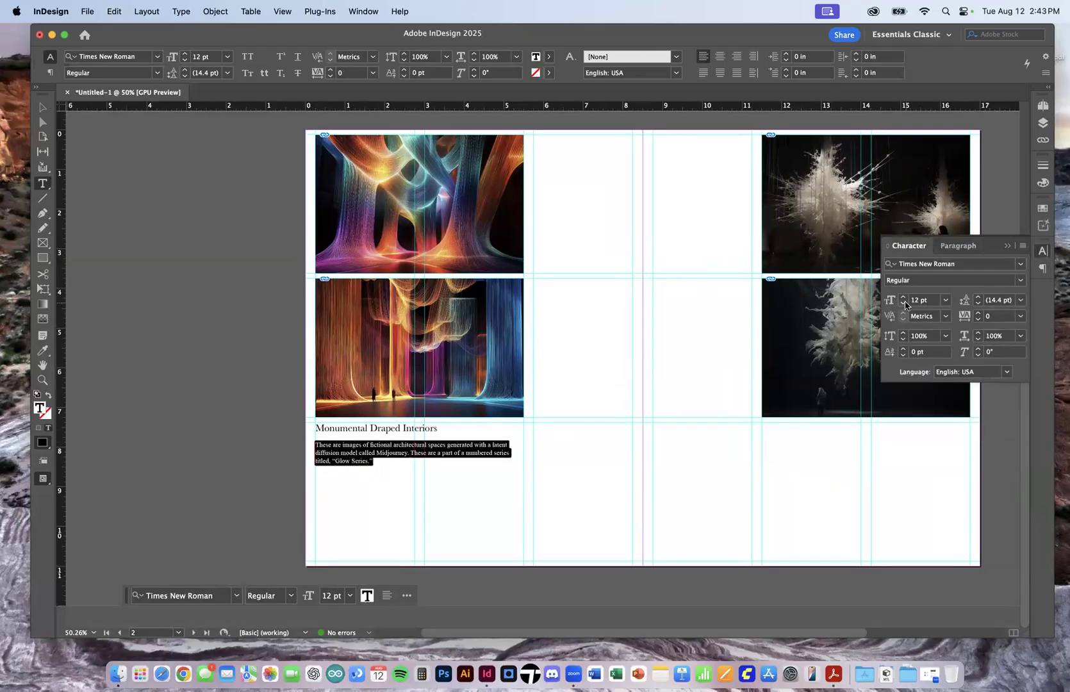
pyautogui.click(902, 303)
pyautogui.click(903, 303)
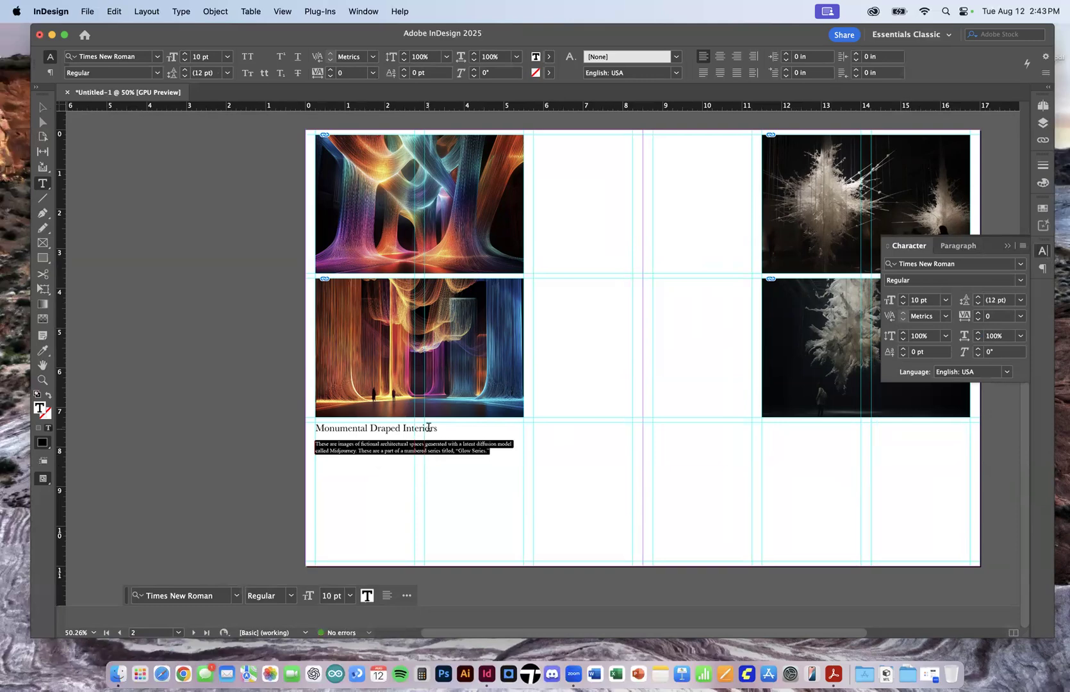
# Change the descriptive paragraph's text colour to a dark grey with red, green and blue all at 59
pyautogui.scroll(3, 429, 427)
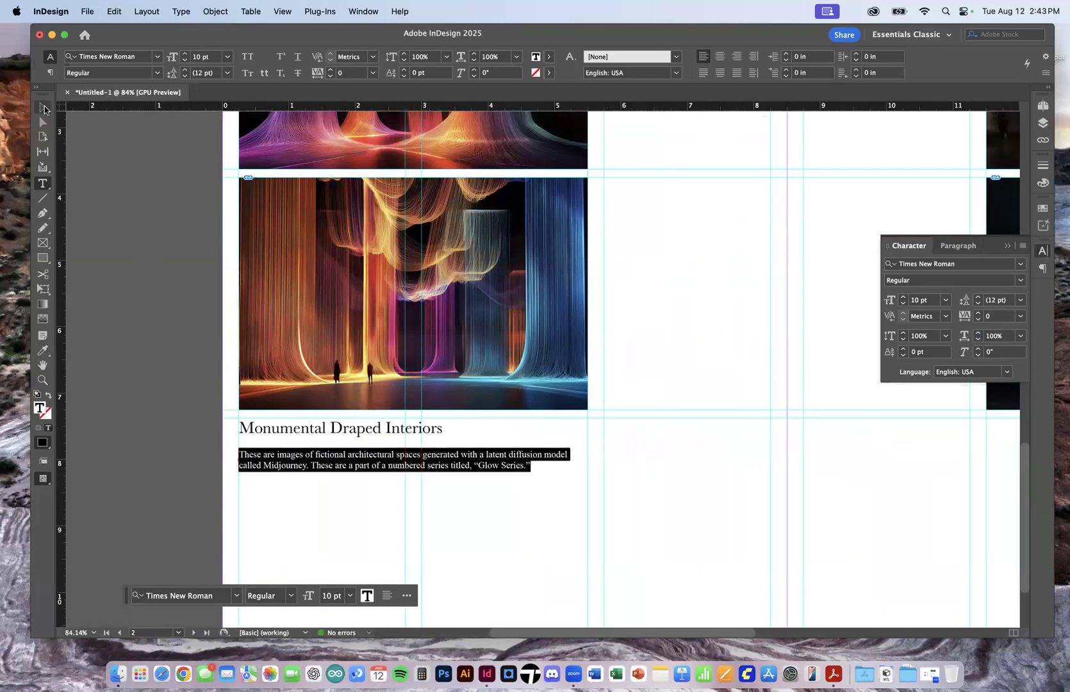
pyautogui.click(42, 107)
pyautogui.doubleClick(342, 456)
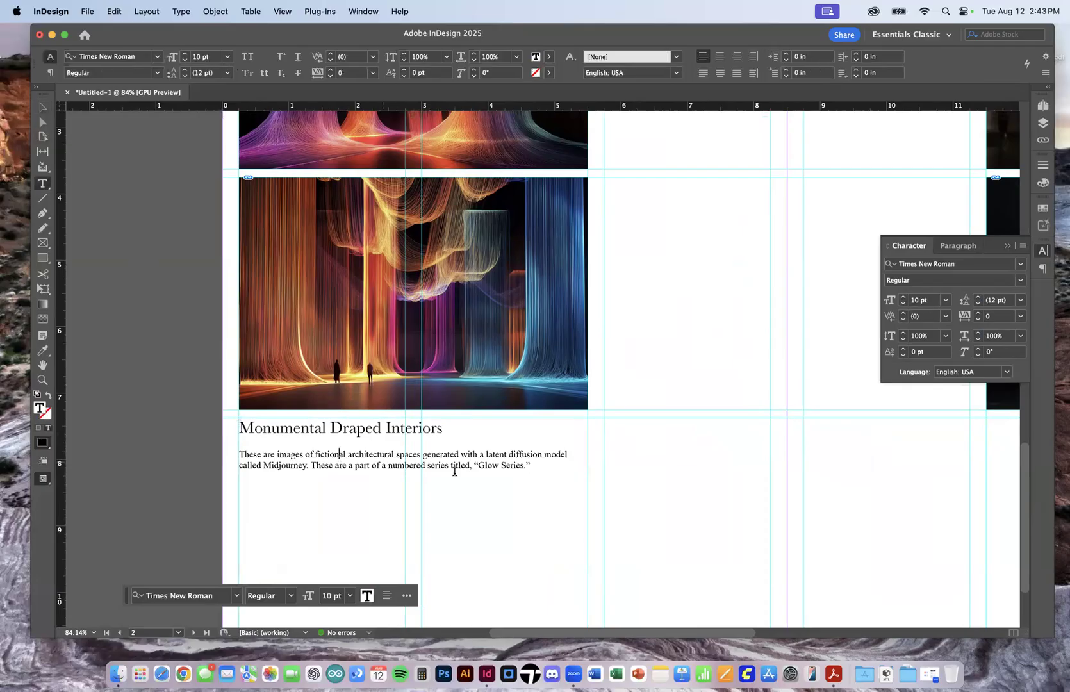
pyautogui.moveTo(529, 465); pyautogui.dragTo(247, 449)
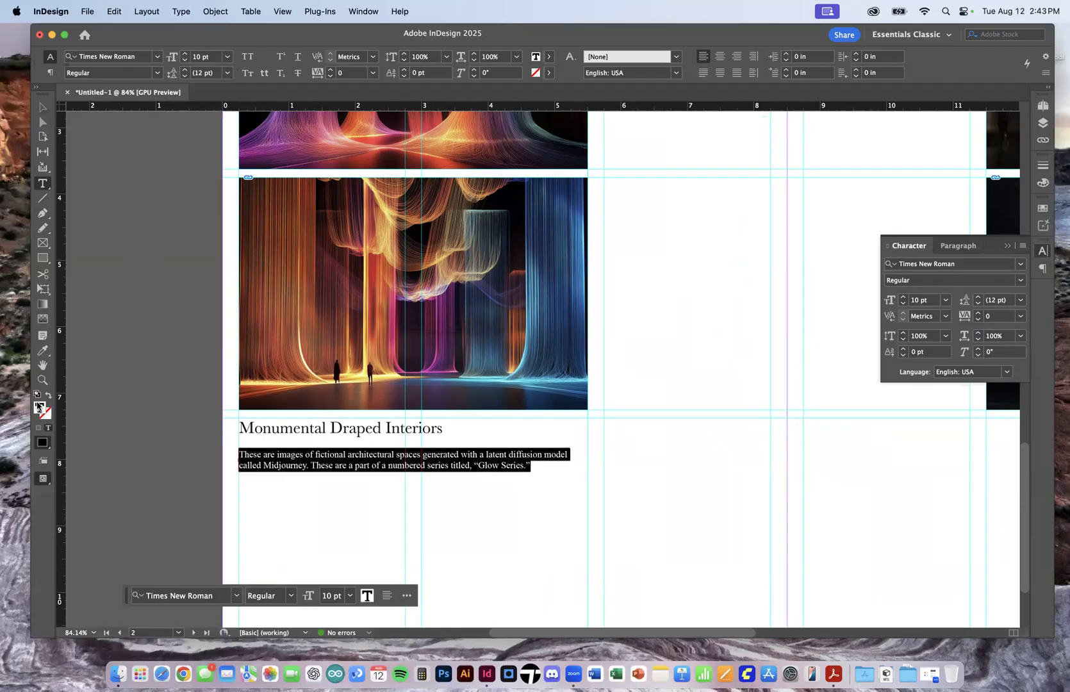
pyautogui.doubleClick(38, 408)
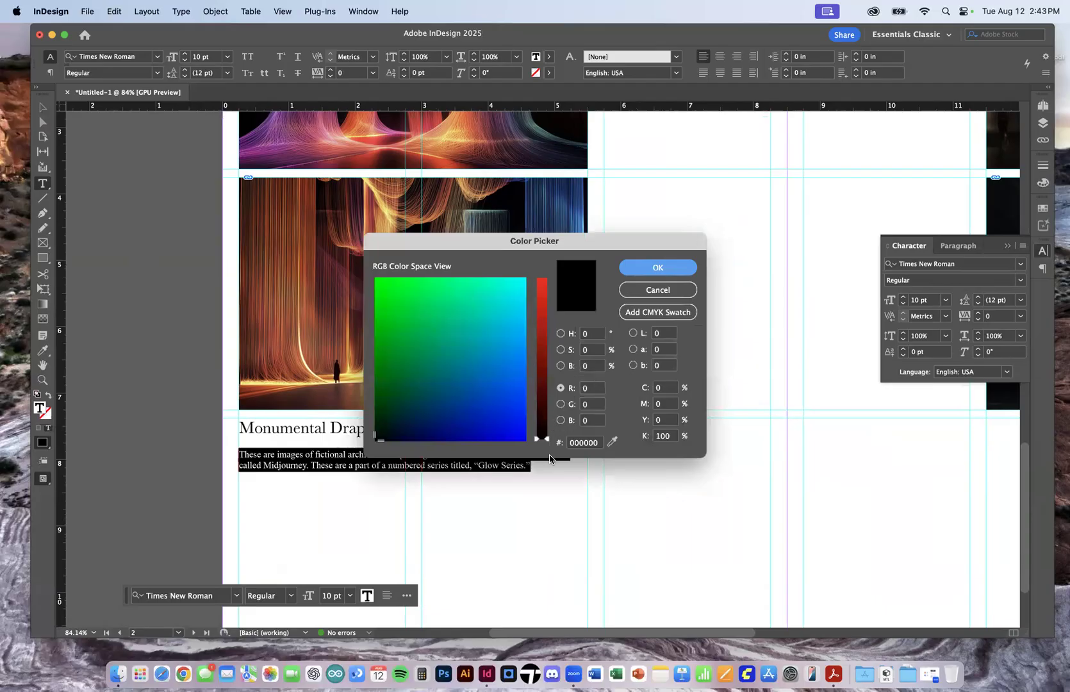
pyautogui.moveTo(548, 441); pyautogui.dragTo(550, 405)
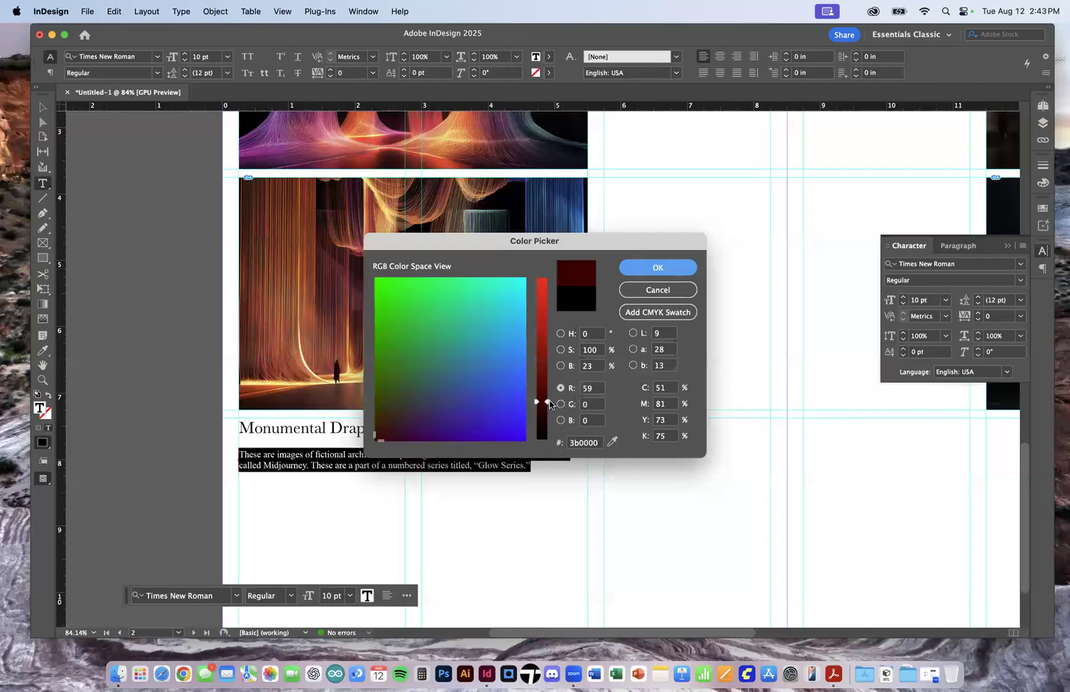
pyautogui.click(594, 401)
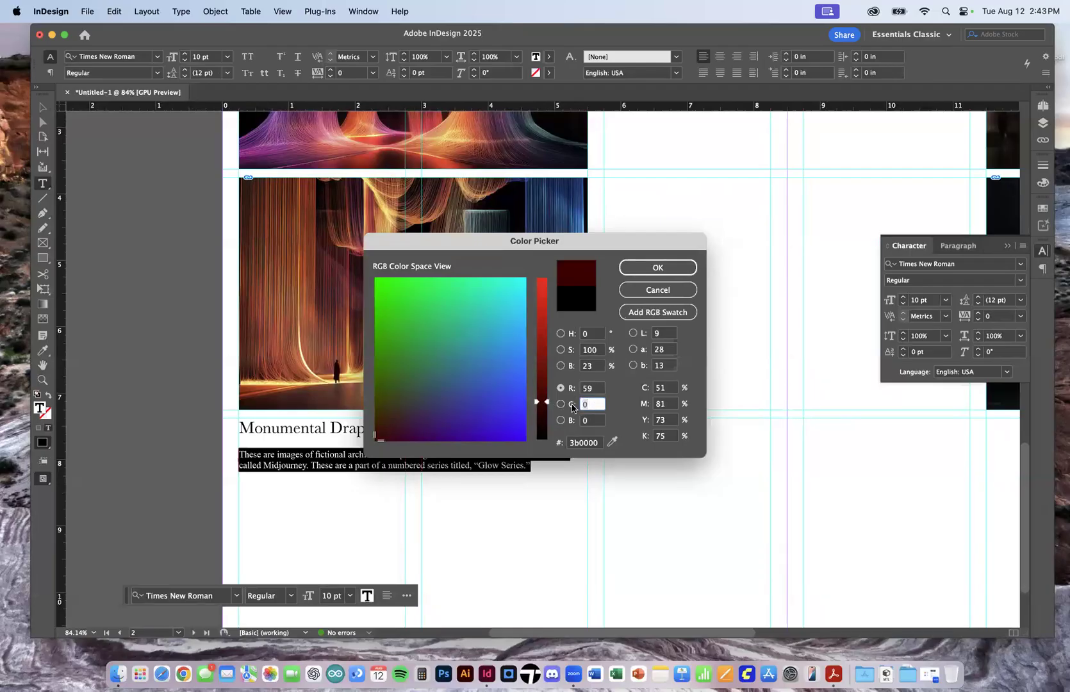
pyautogui.click(593, 421)
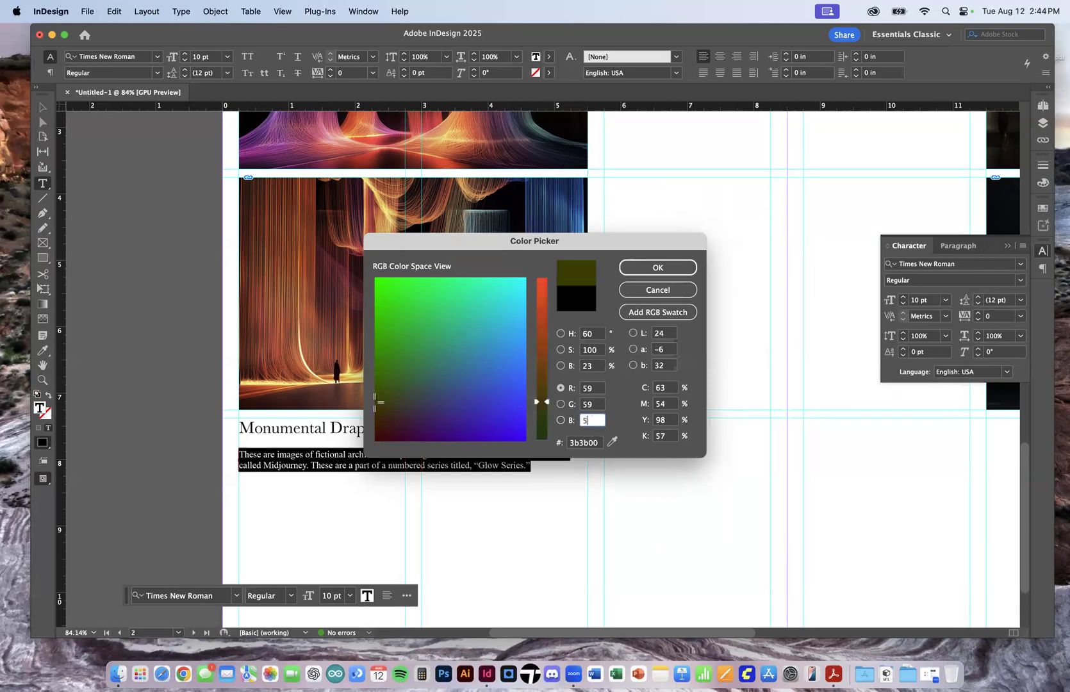
pyautogui.click(596, 404)
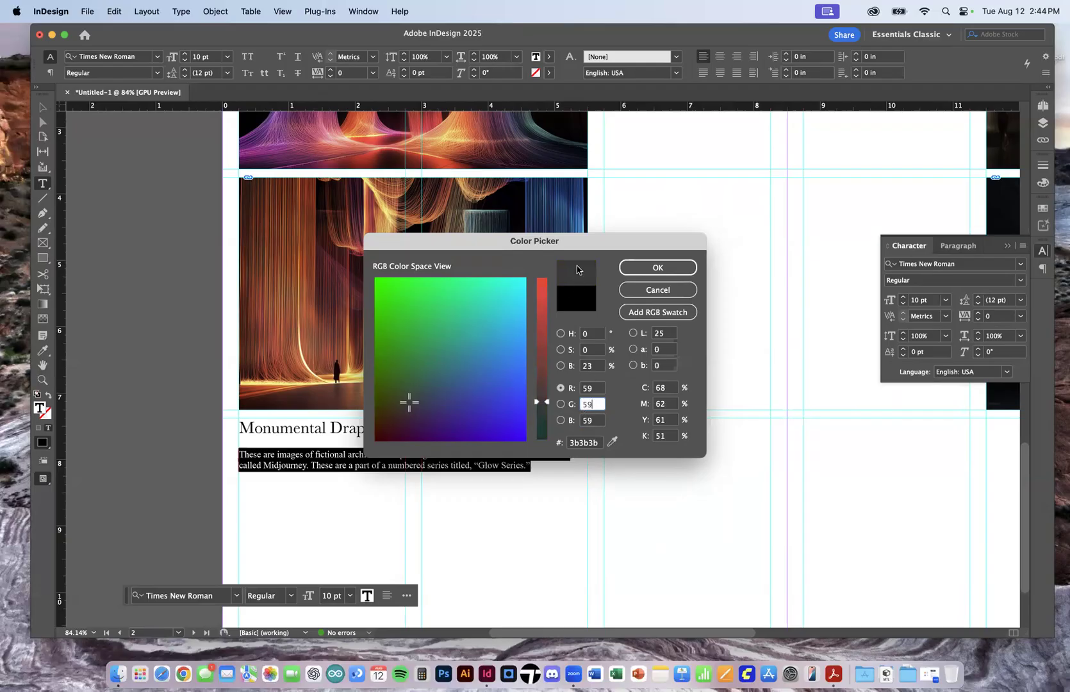
pyautogui.click(657, 267)
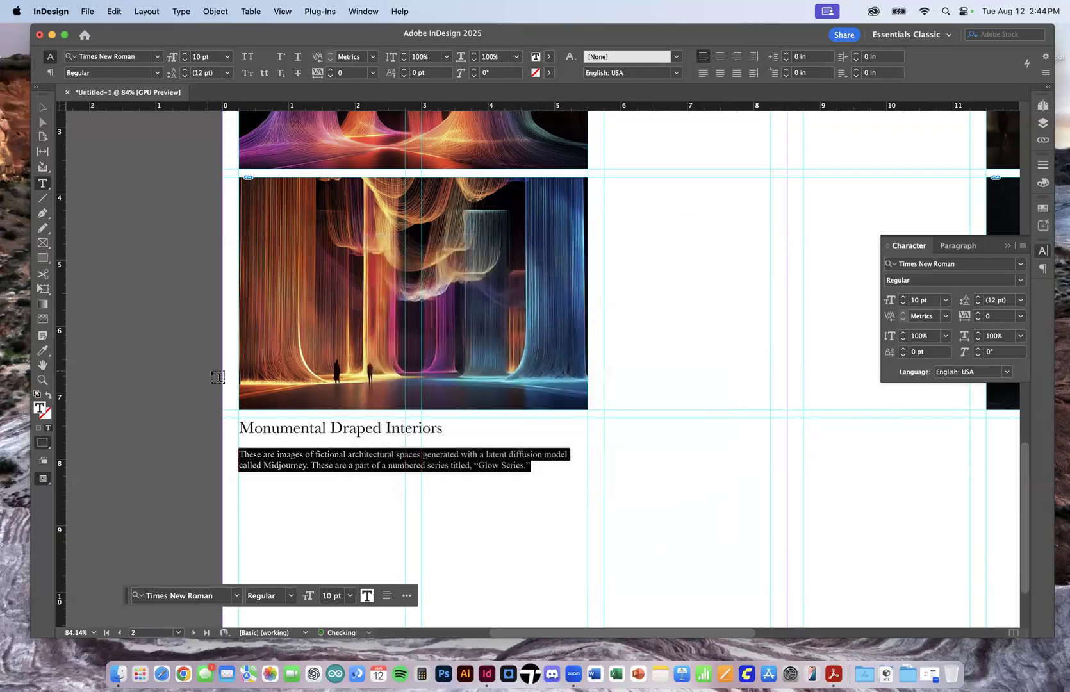
# Deselect the text and compare the colours and sizes of the title and descriptive paragraph
pyautogui.click(42, 107)
pyautogui.click(228, 261)
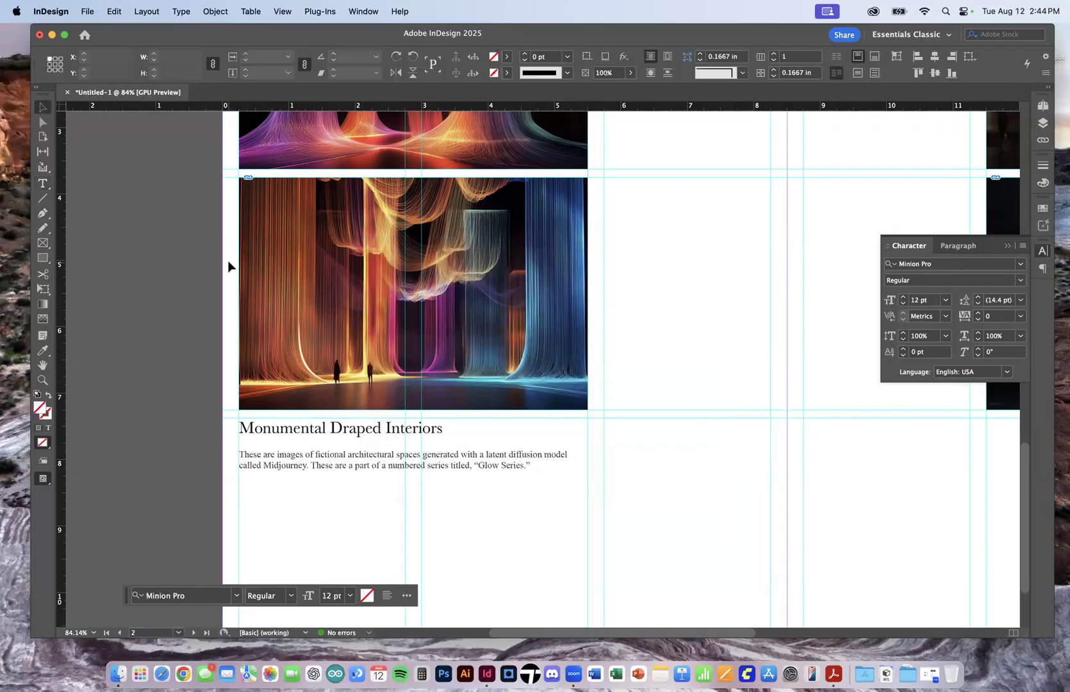
pyautogui.click(334, 427)
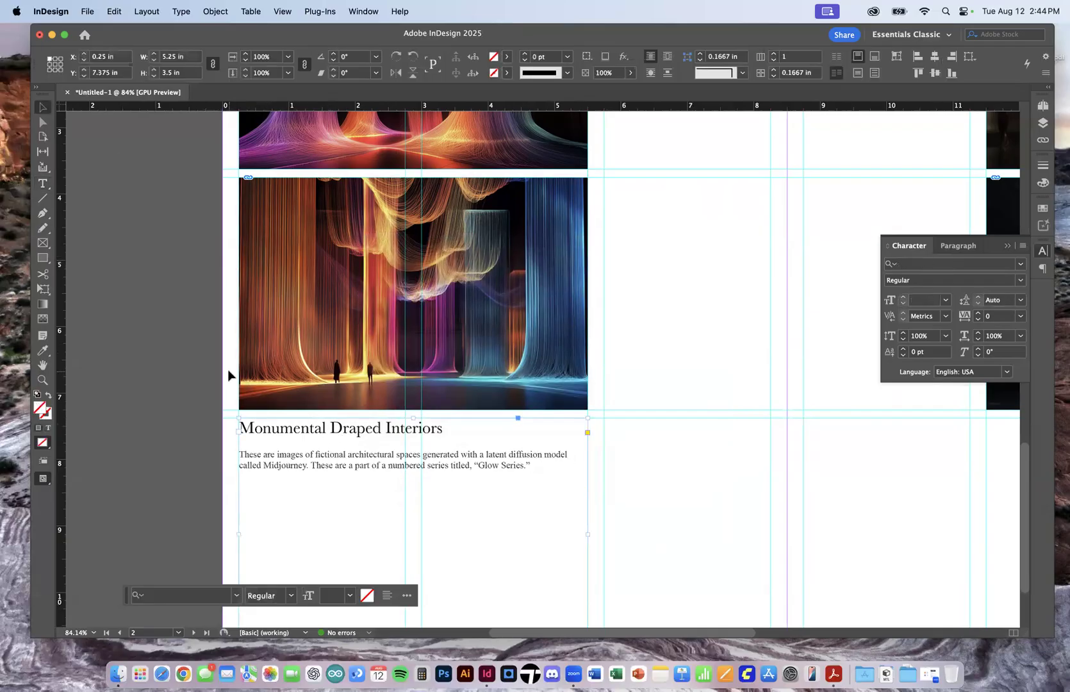
pyautogui.click(228, 370)
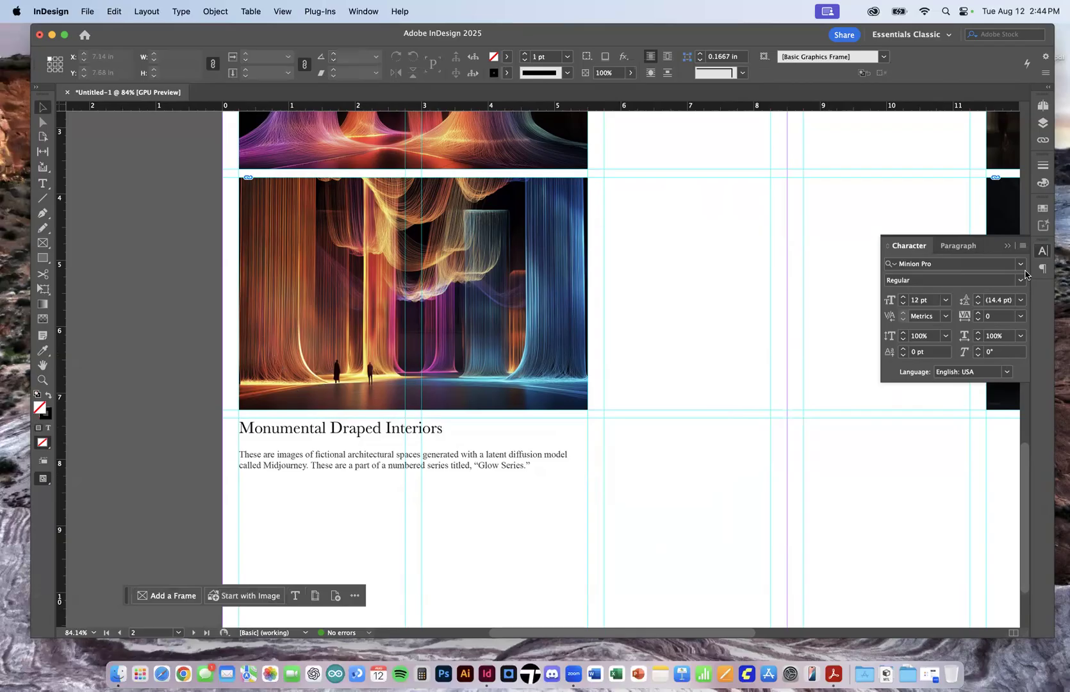
# Hide the layout guides to preview the two-page spread without its grid lines
pyautogui.scroll(-5, 790, 437)
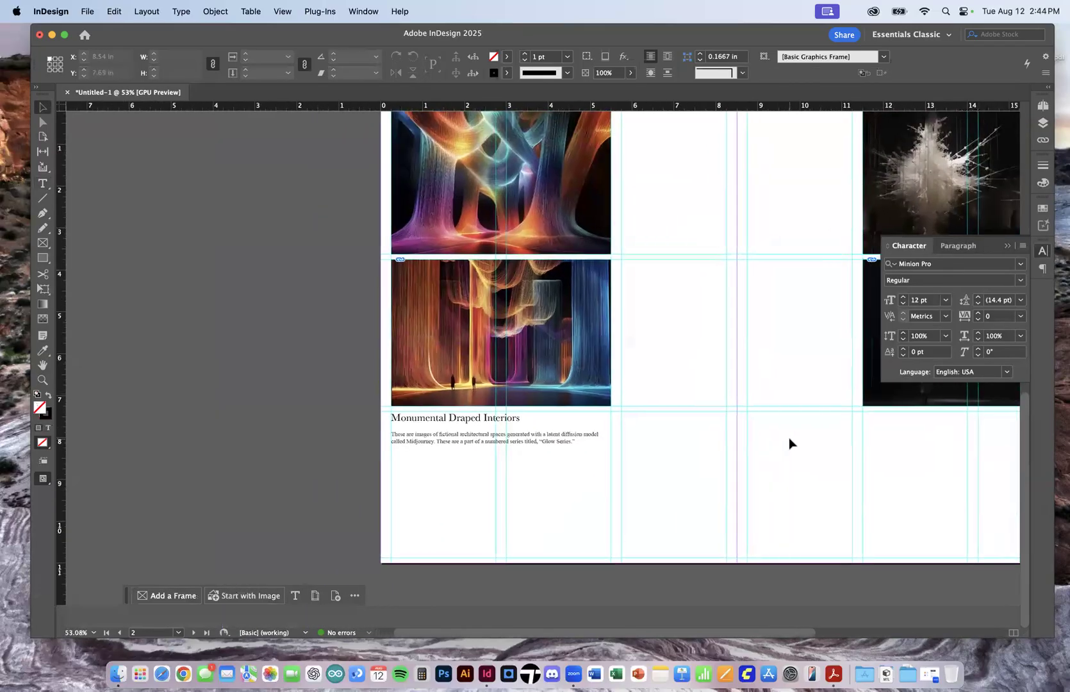
pyautogui.hscroll(2, 789, 437)
pyautogui.scroll(-2, 789, 437)
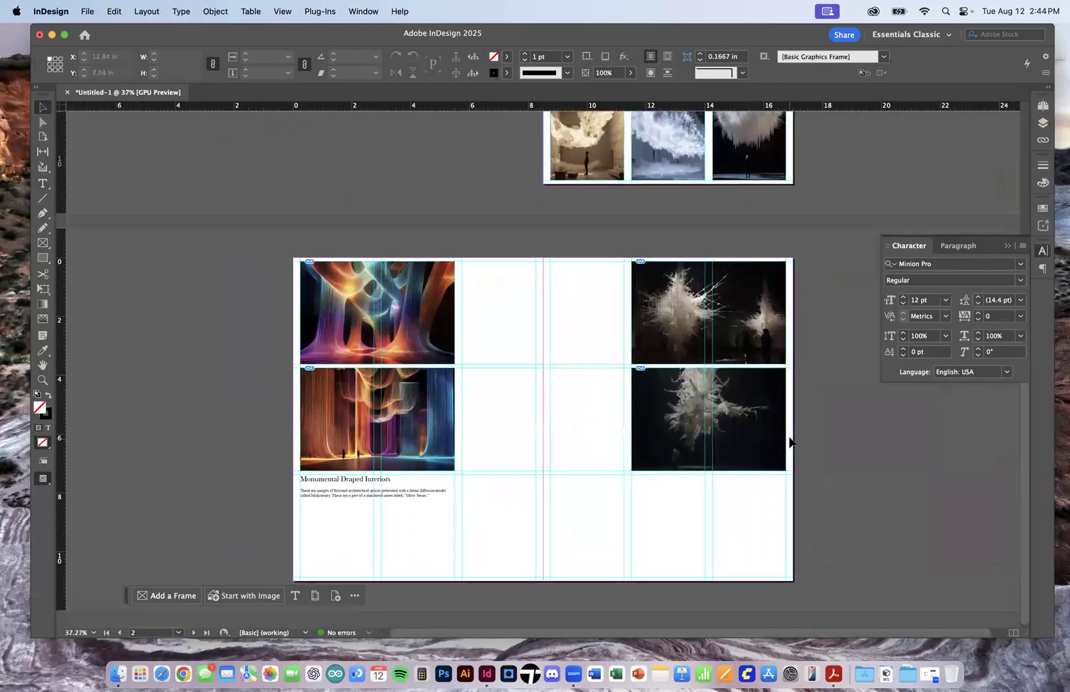
pyautogui.scroll(-1, 789, 442)
pyautogui.scroll(2, 789, 442)
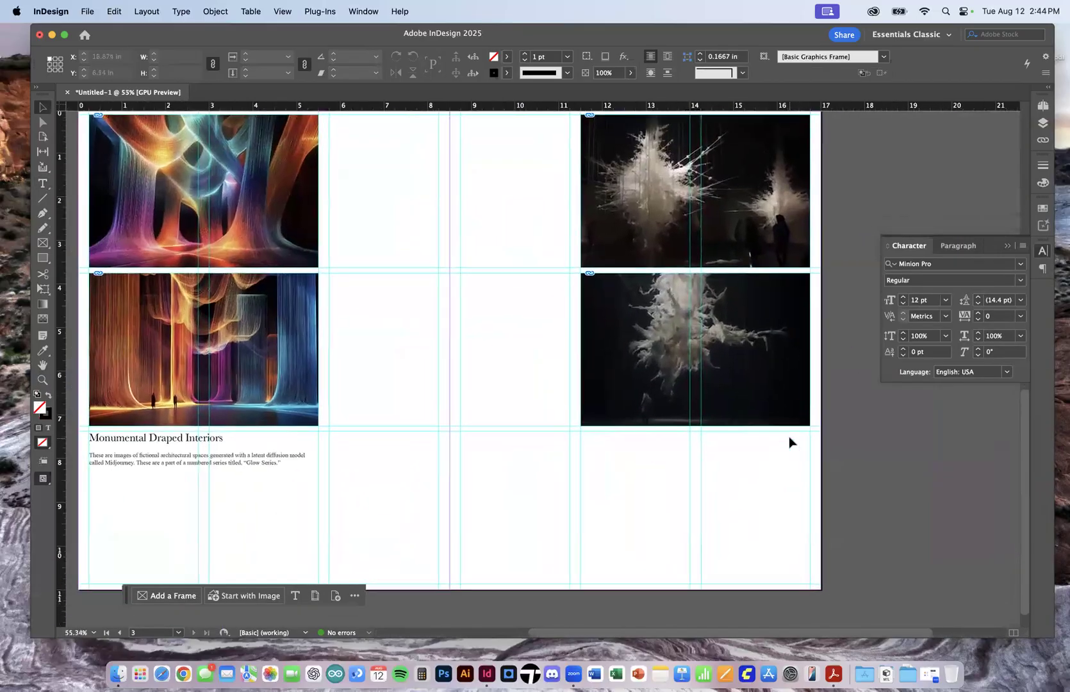
pyautogui.scroll(-3, 789, 437)
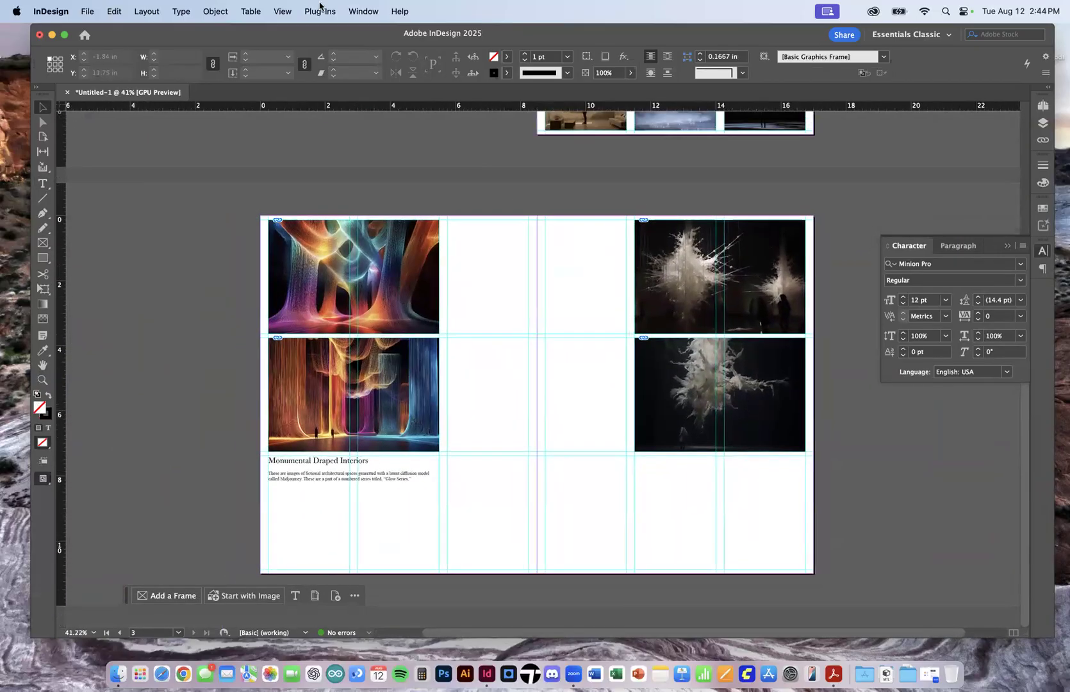
pyautogui.click(283, 11)
pyautogui.moveTo(387, 314)
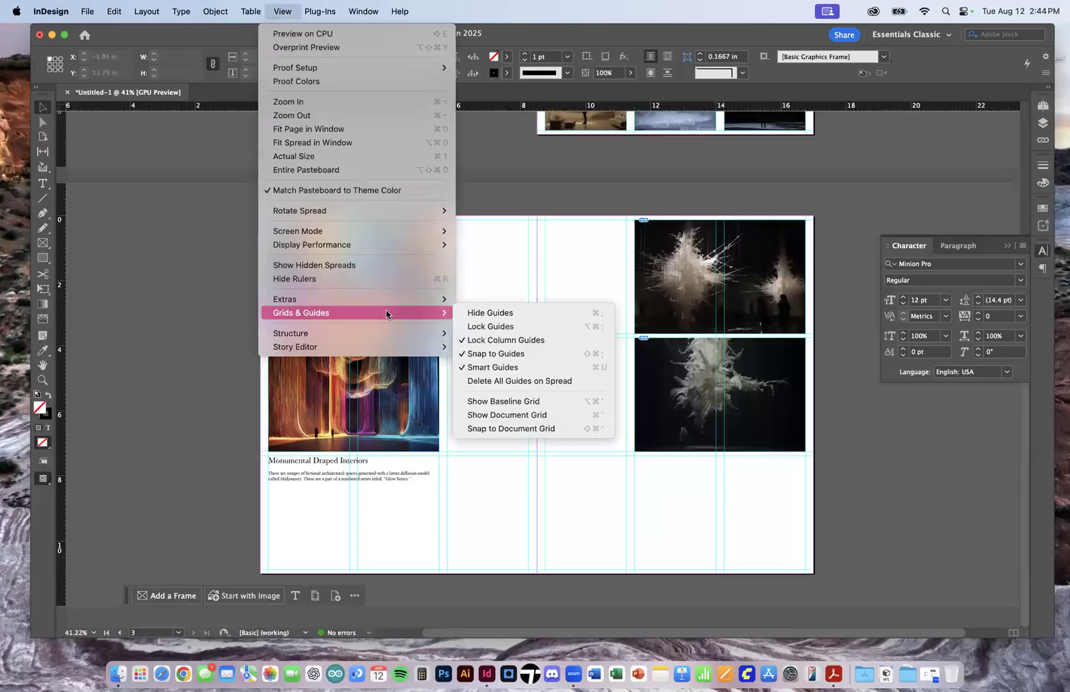
pyautogui.click(493, 313)
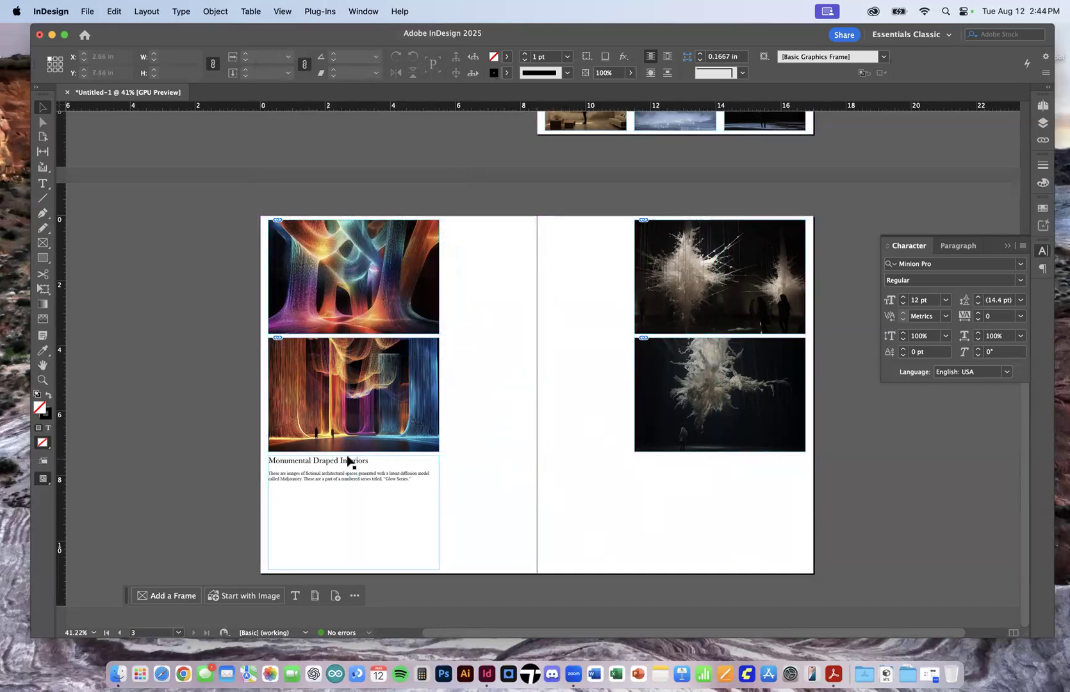
# Hide the frame edges and check the clean spread with its images, title and paragraph
pyautogui.click(289, 11)
pyautogui.moveTo(383, 314)
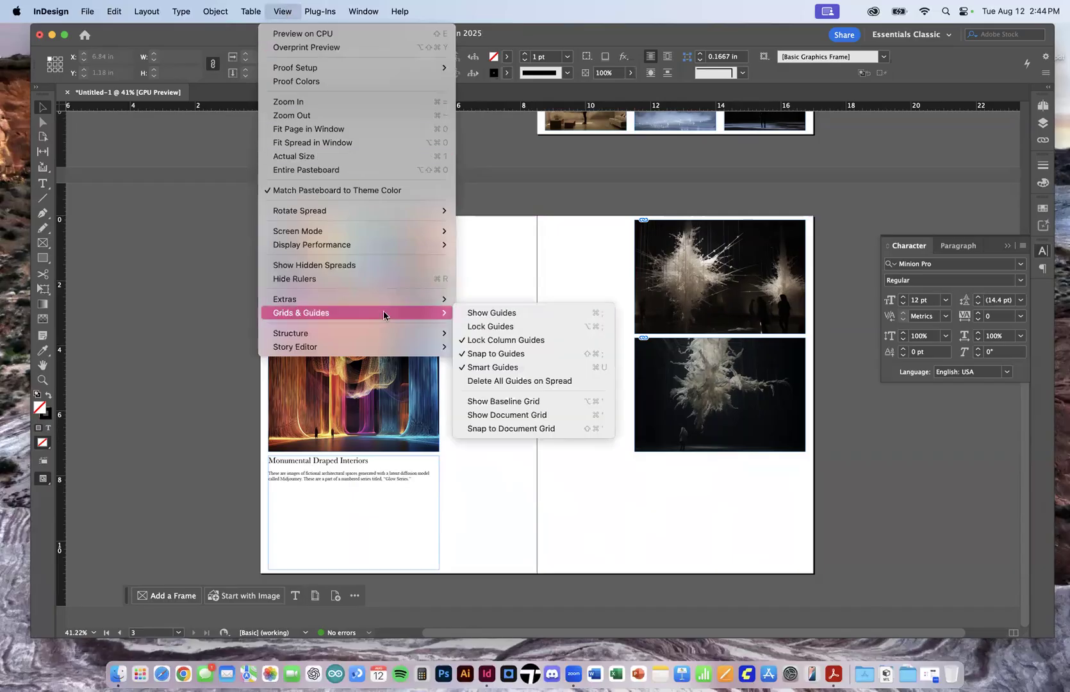
pyautogui.moveTo(341, 299)
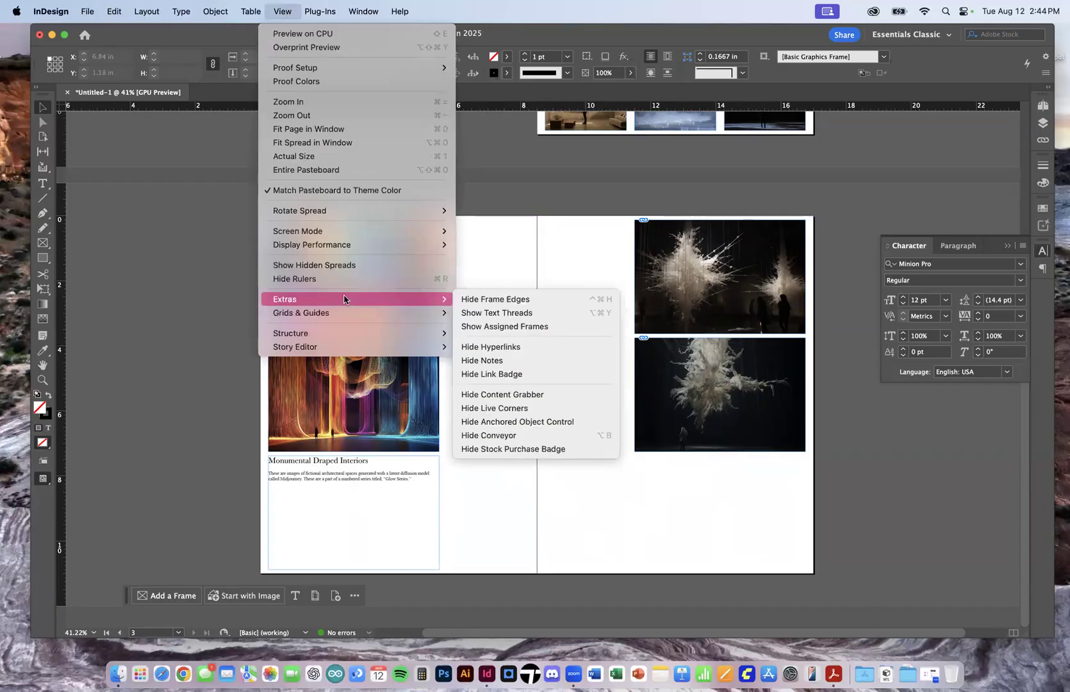
pyautogui.click(479, 301)
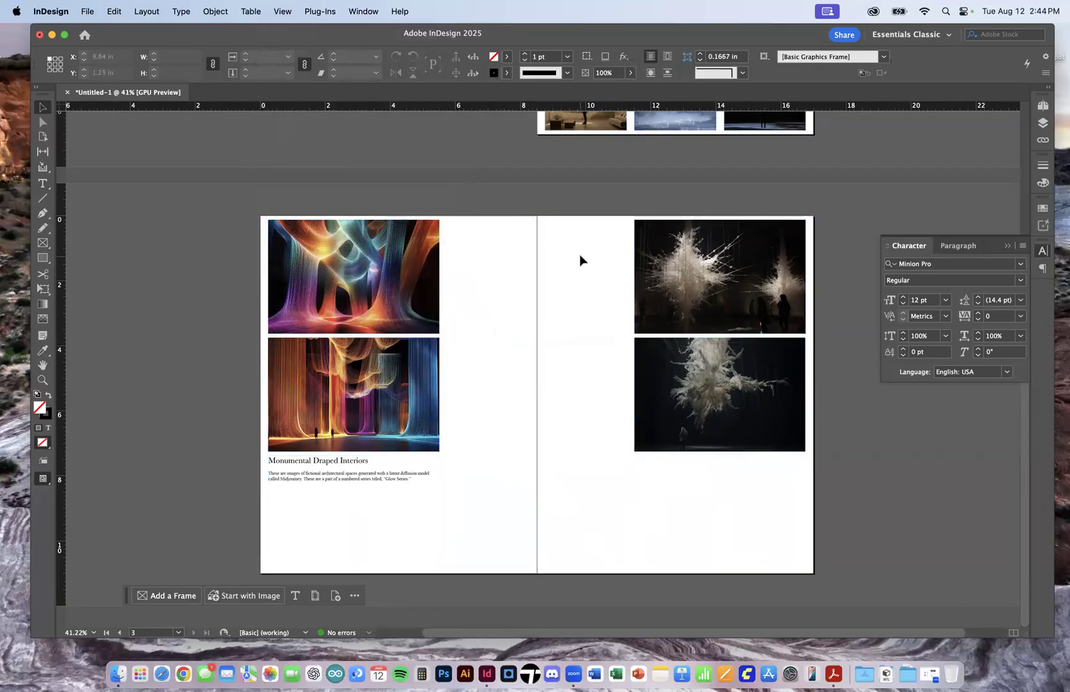
pyautogui.scroll(3, 494, 403)
pyautogui.scroll(-4, 495, 403)
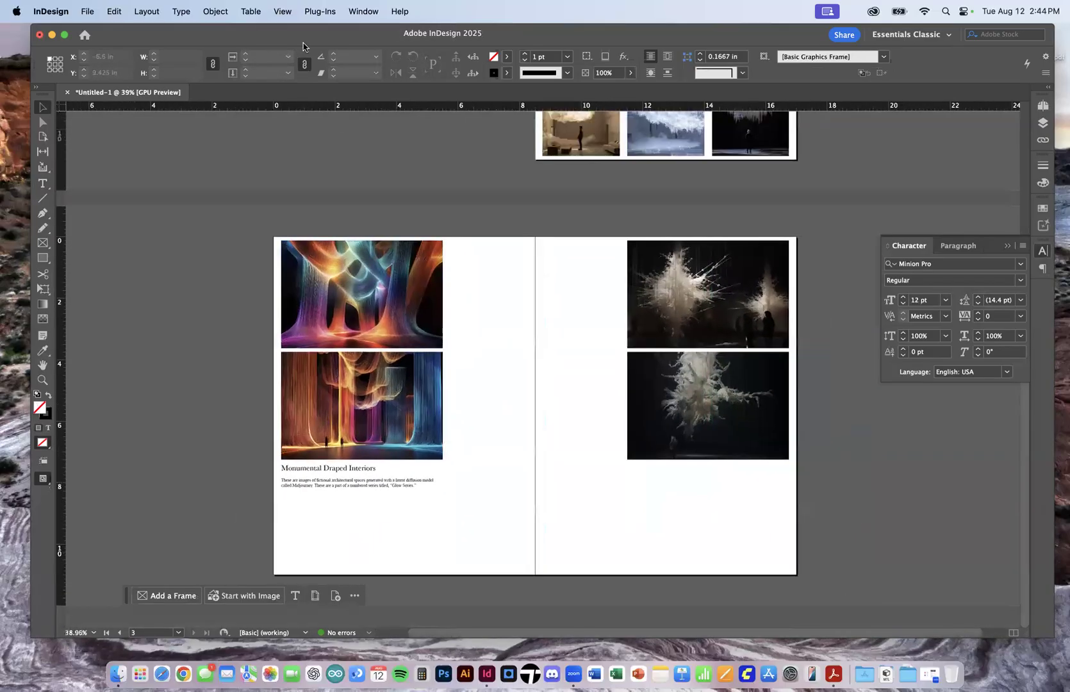
# Show the frame edges and the layout guides again
pyautogui.click(282, 10)
pyautogui.moveTo(384, 299)
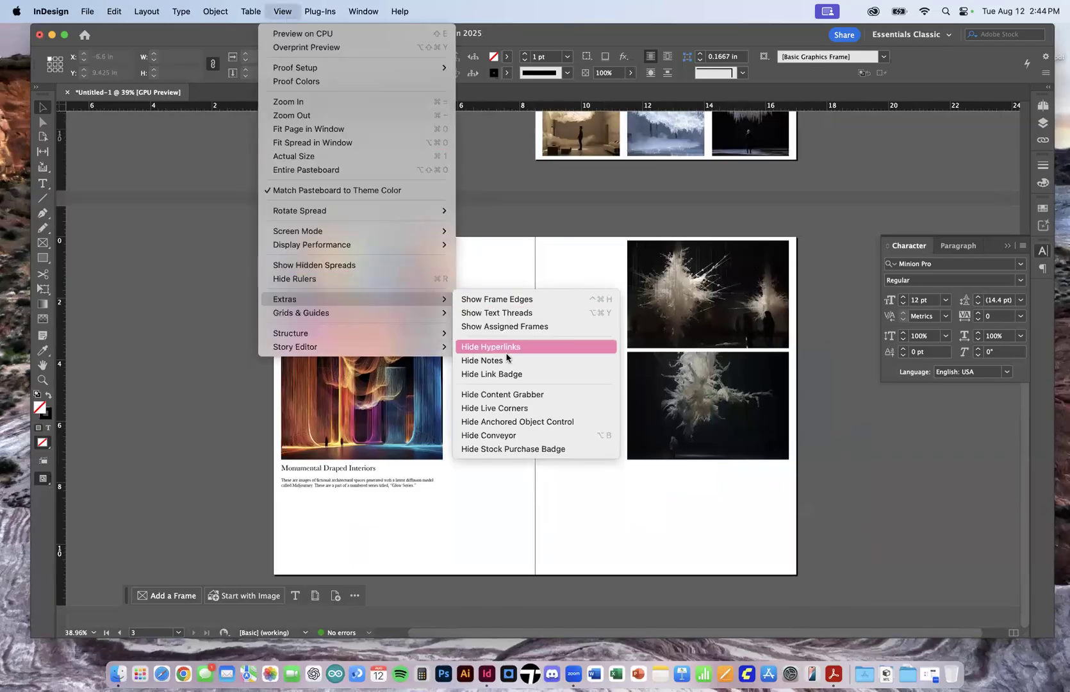
pyautogui.click(477, 299)
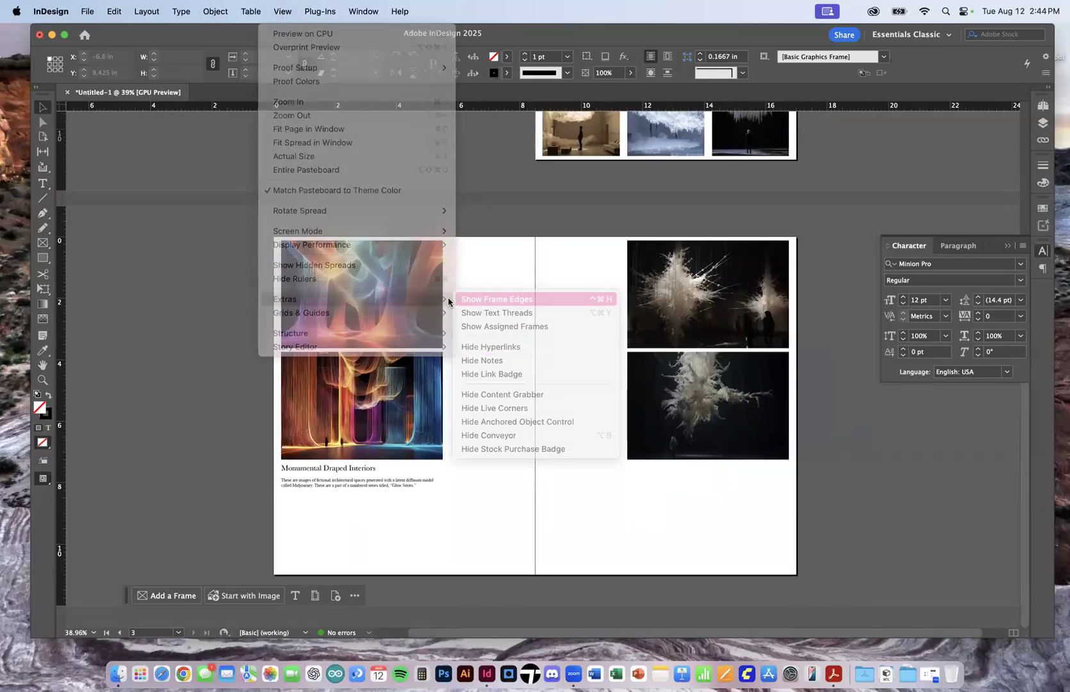
pyautogui.click(269, 11)
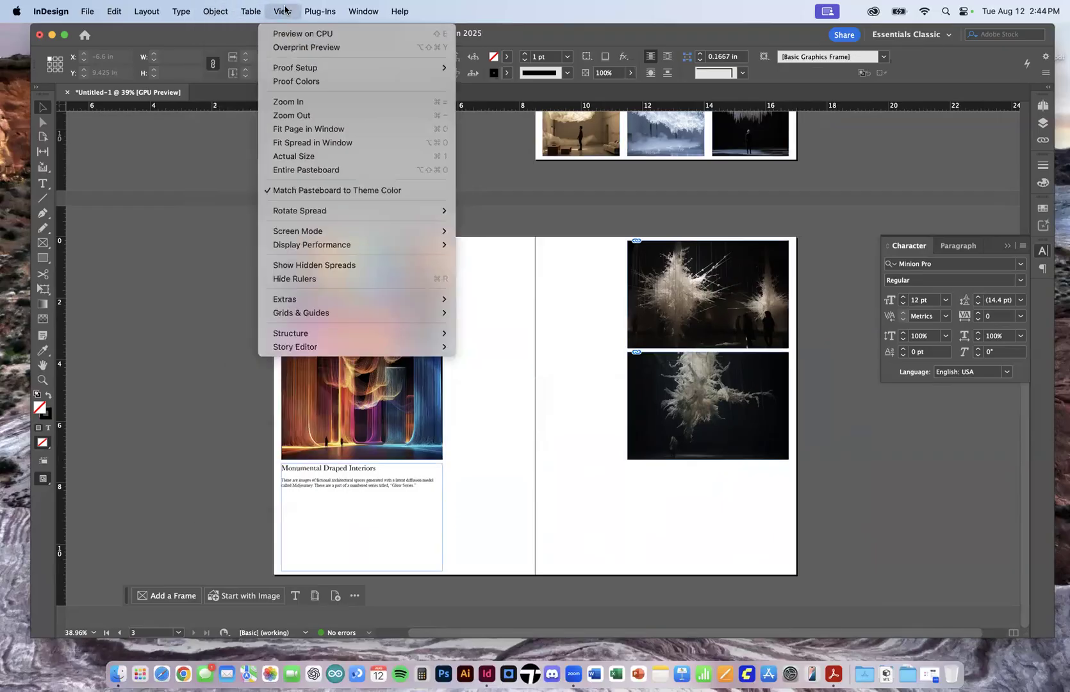
pyautogui.moveTo(382, 298)
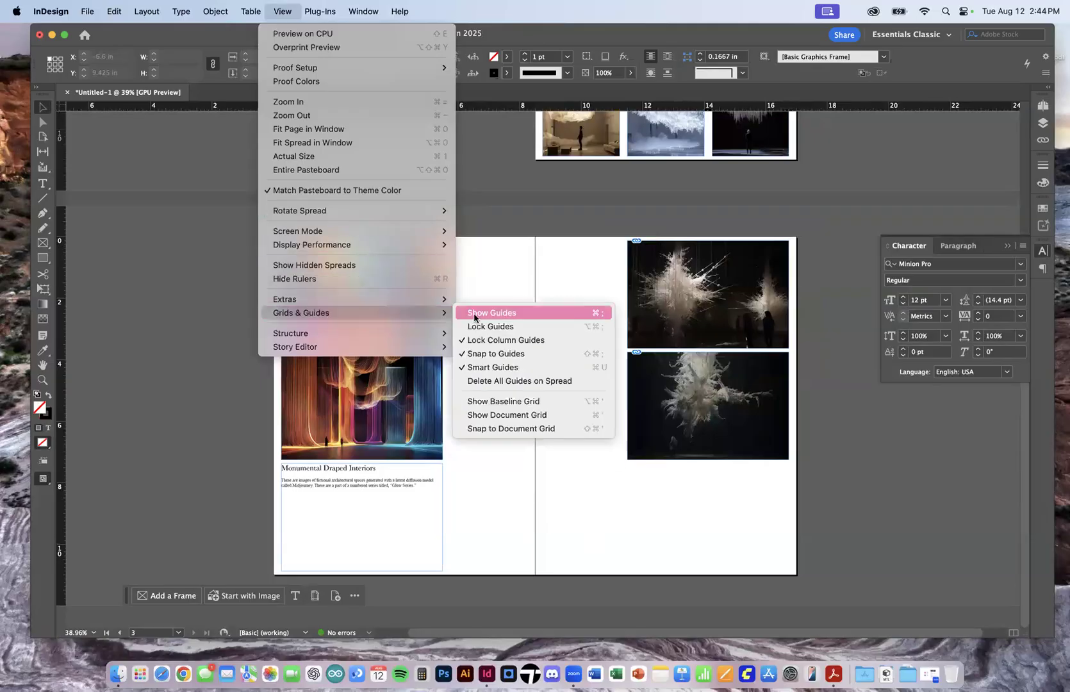
pyautogui.click(475, 317)
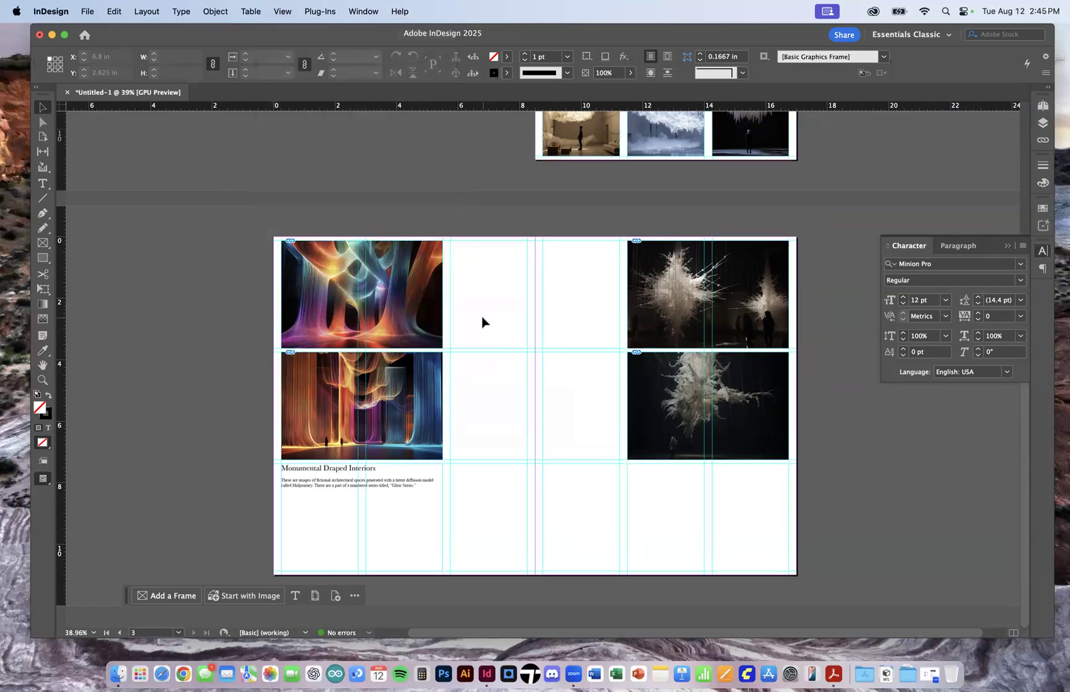
# Examine how images and text follow the three-by-three grid on page 1 and on the spread of pages 2–3
pyautogui.scroll(3, 482, 321)
pyautogui.scroll(-2, 482, 321)
pyautogui.hscroll(1, 482, 322)
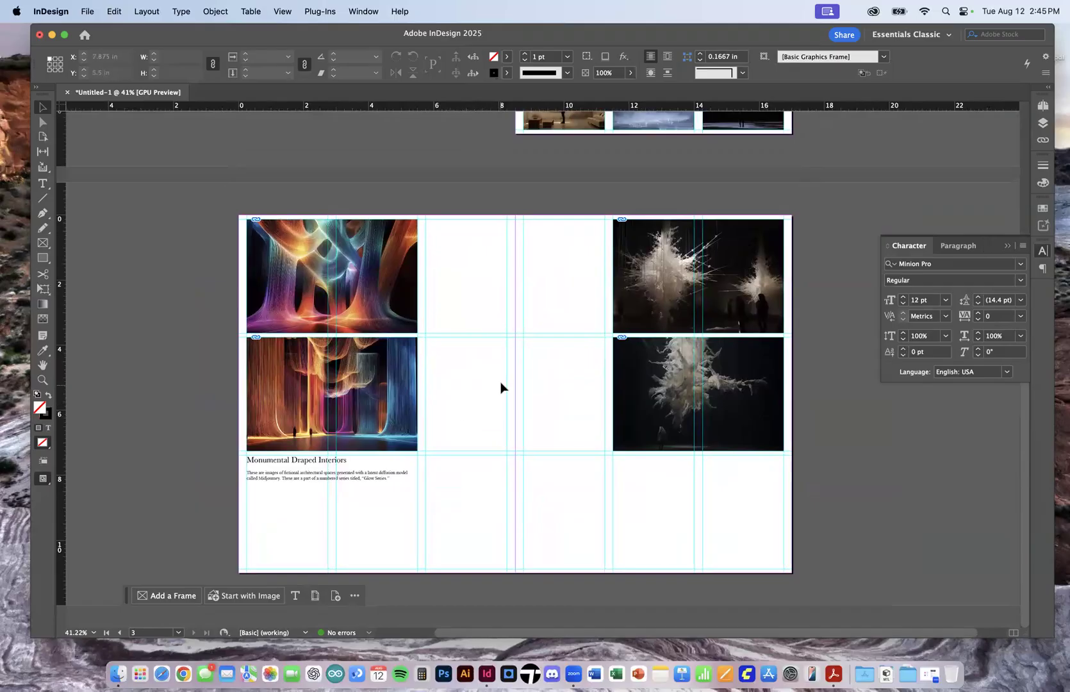
pyautogui.scroll(5, 535, 391)
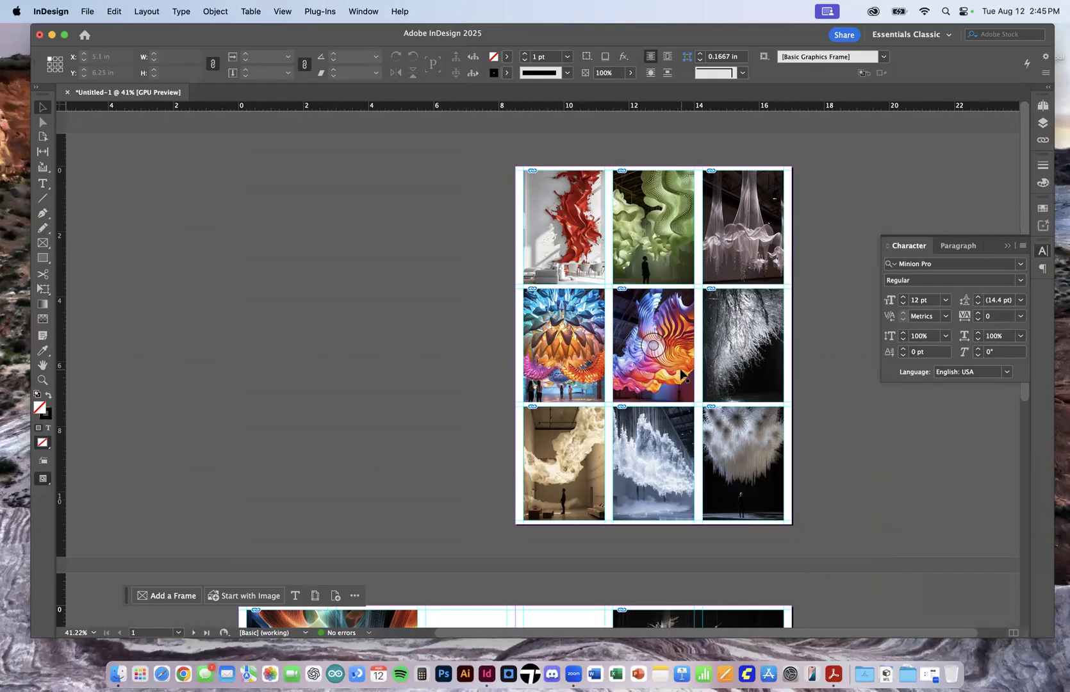
pyautogui.scroll(-3, 542, 382)
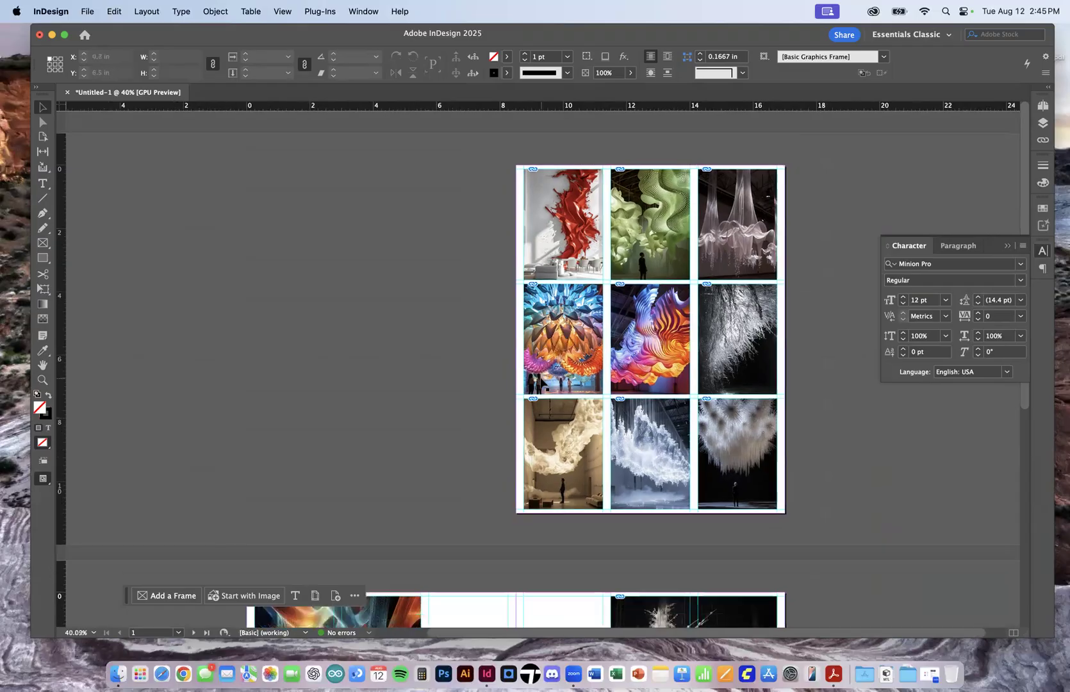
pyautogui.scroll(-2, 542, 383)
pyautogui.scroll(-3, 541, 382)
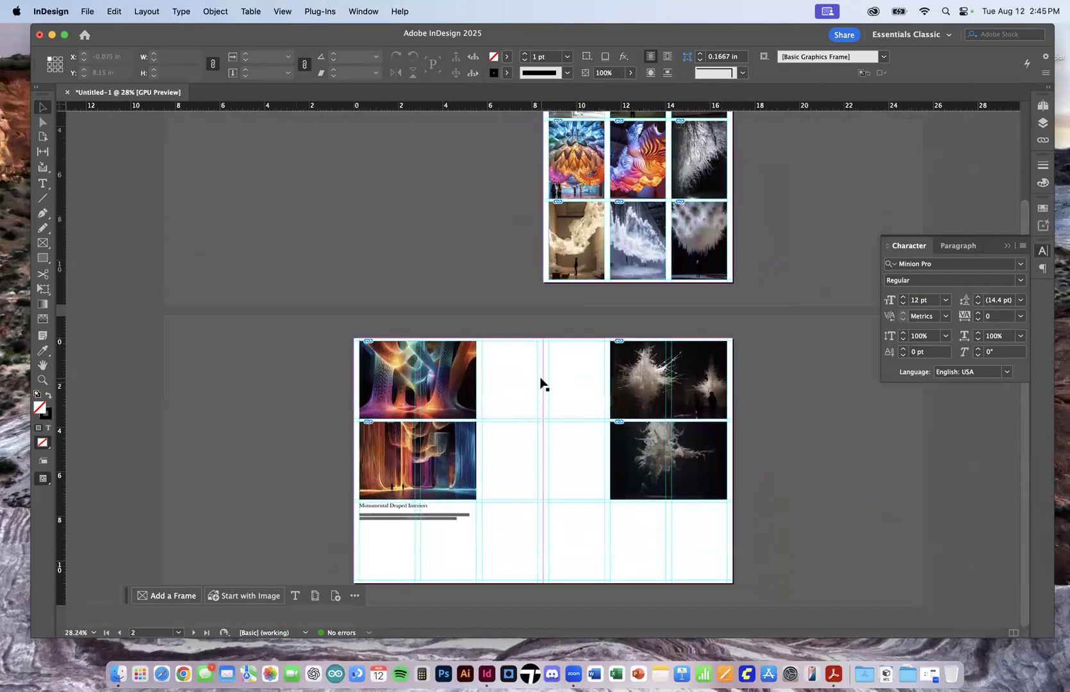
pyautogui.scroll(-1, 542, 382)
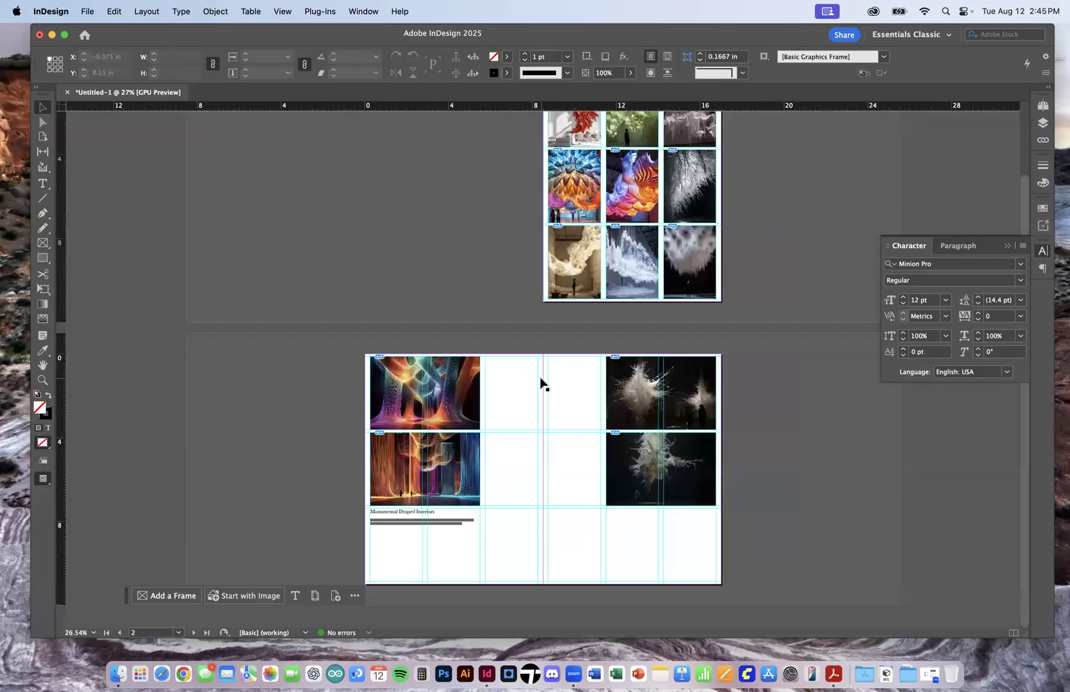
pyautogui.scroll(11, 542, 383)
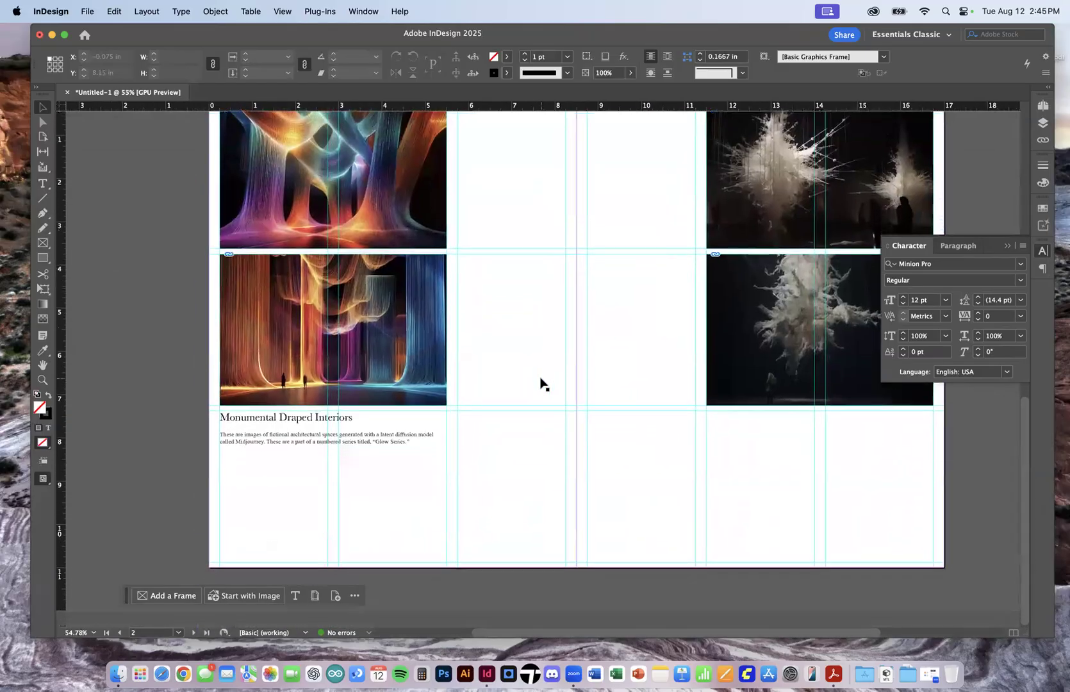
# Delete the title "Monumental Draped Interiors" and its blank line from the text frame, keeping the descriptive paragraph
pyautogui.doubleClick(291, 439)
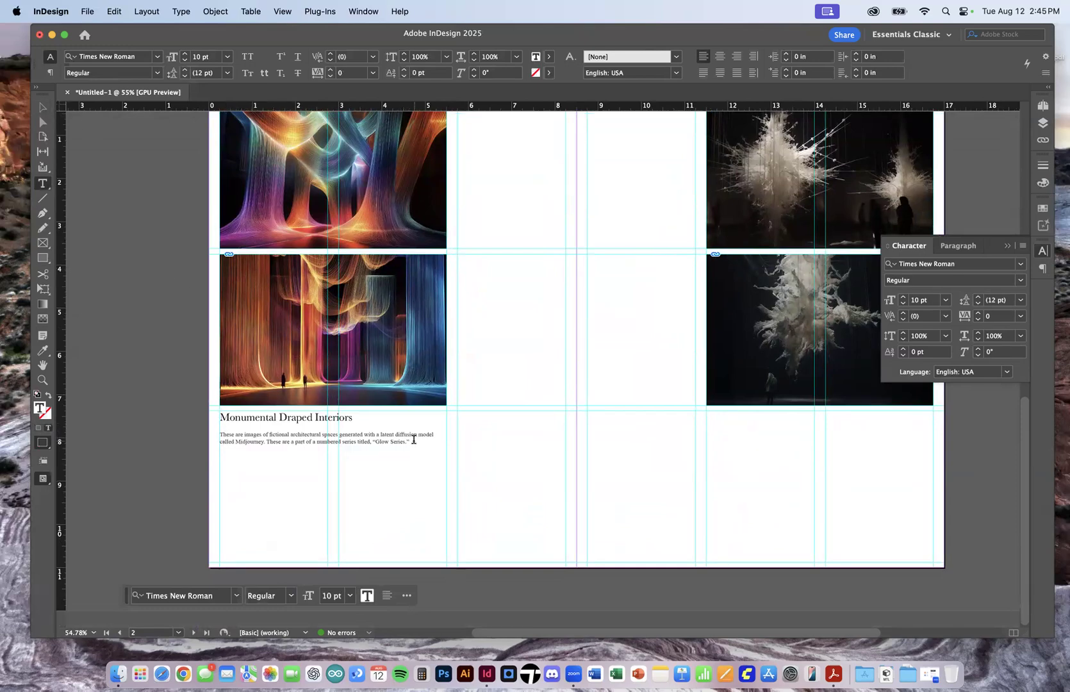
pyautogui.moveTo(355, 417); pyautogui.dragTo(219, 416)
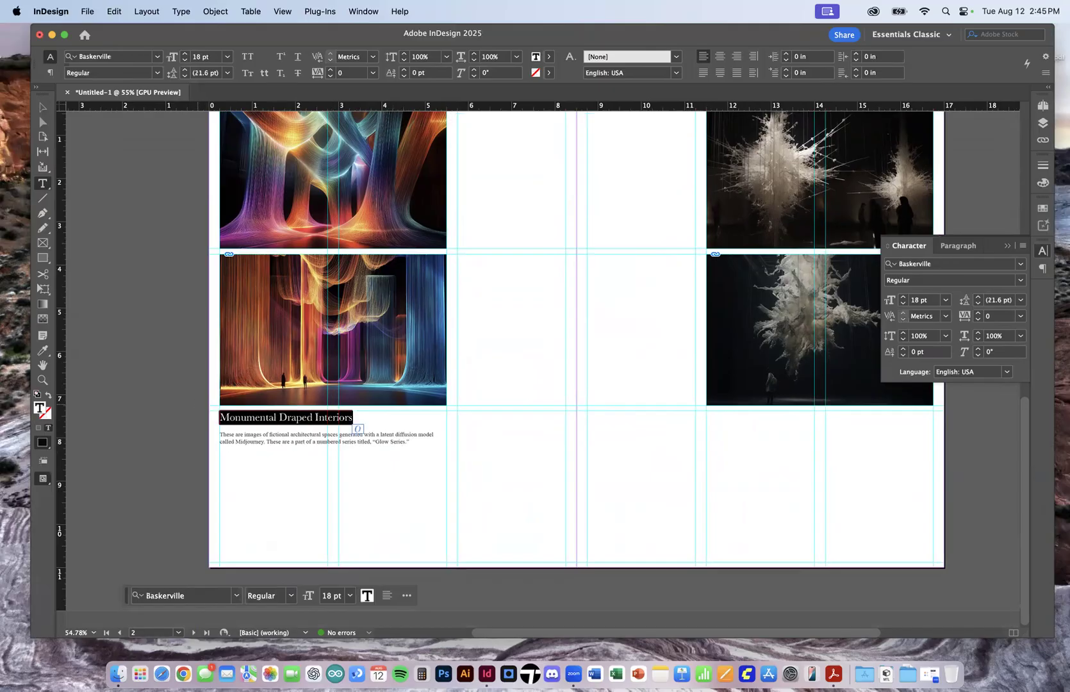
pyautogui.press('BackSpace')
pyautogui.press('Delete')
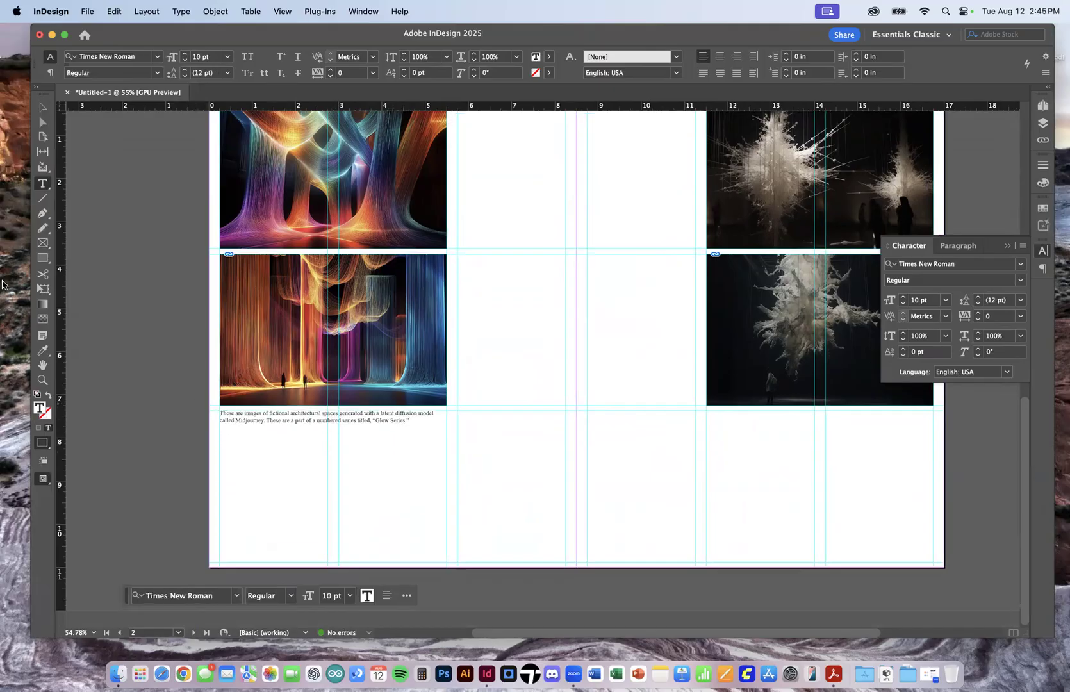
pyautogui.press('Escape')
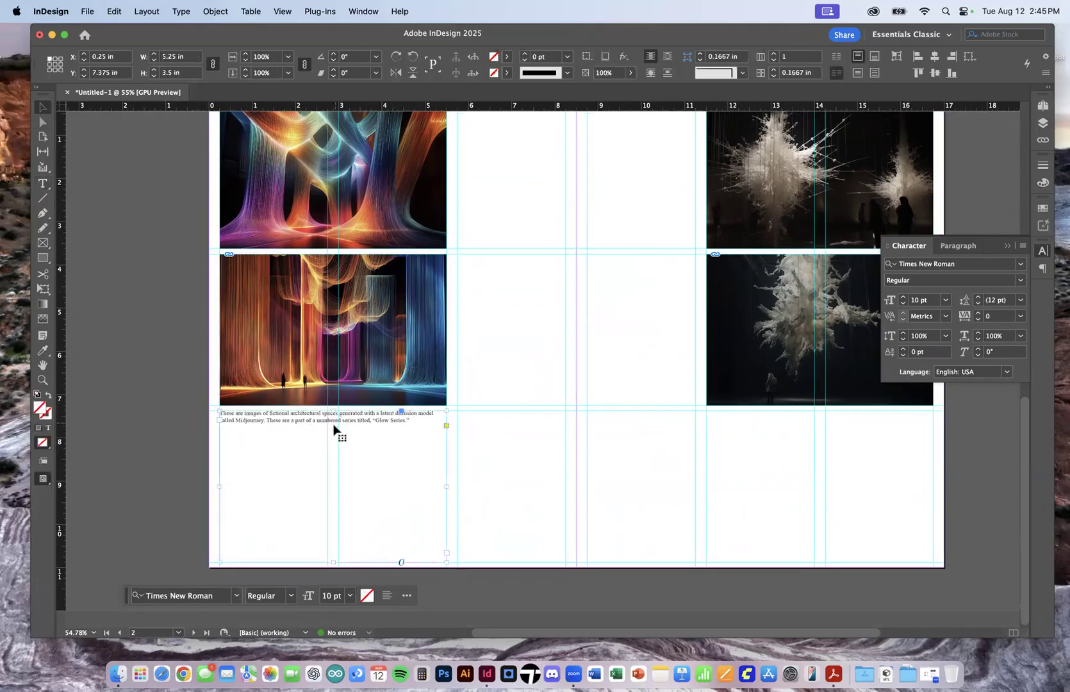
# Delete the whole descriptive paragraph, leaving the text frame on page 2 empty
pyautogui.click(944, 301)
pyautogui.click(944, 301)
pyautogui.doubleClick(265, 420)
pyautogui.press('cmd+a')
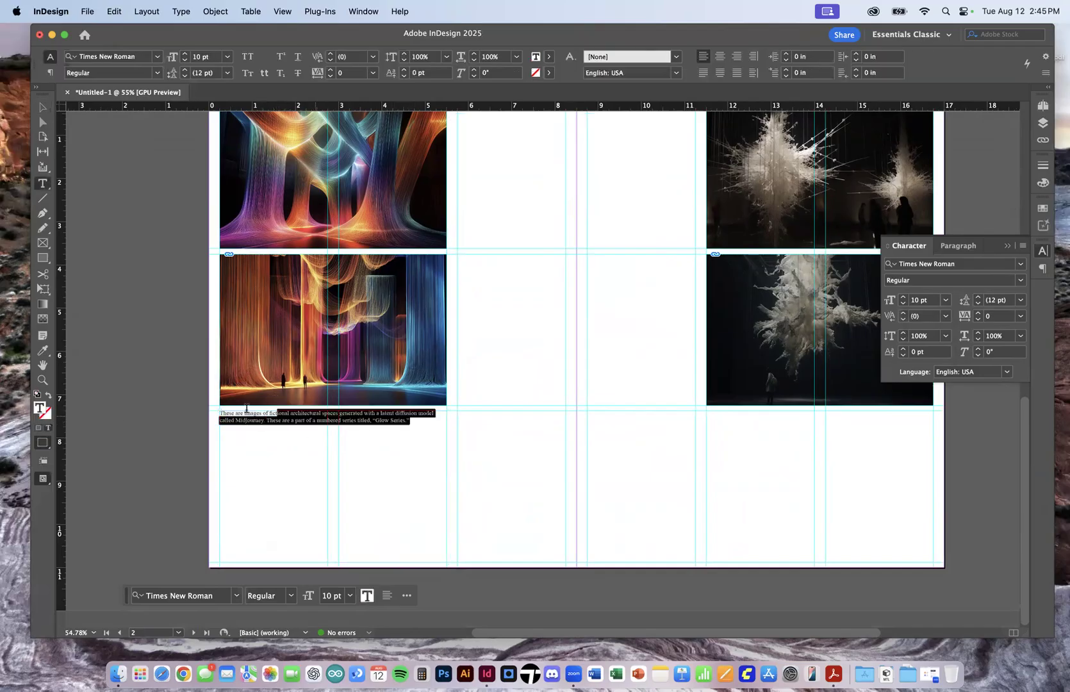
pyautogui.press('BackSpace')
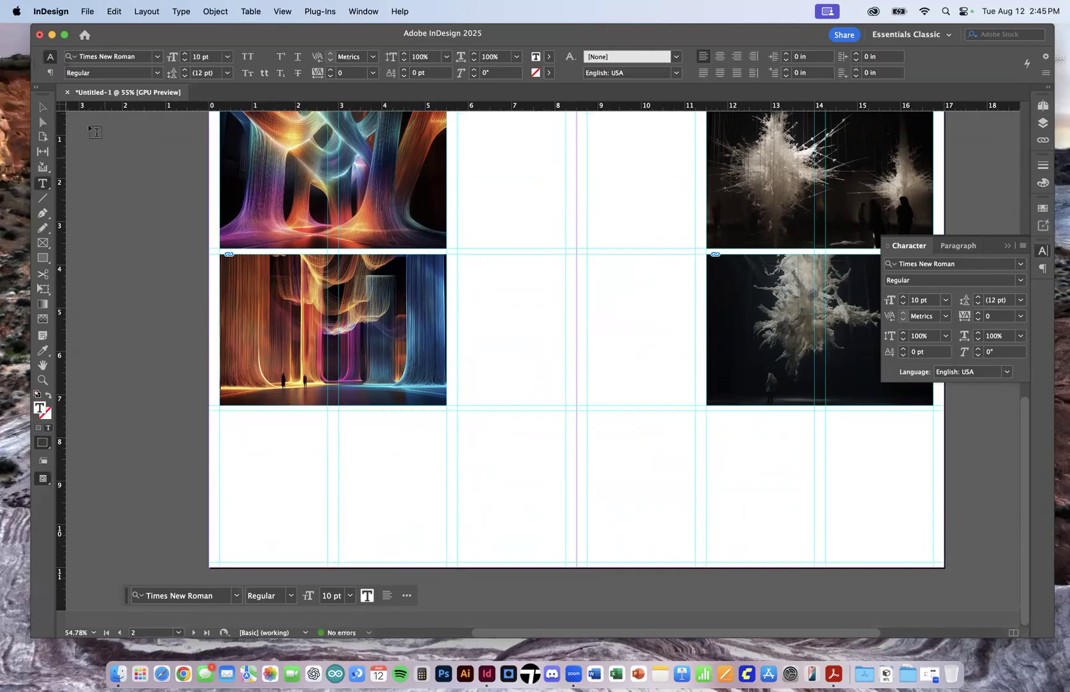
pyautogui.press('Escape')
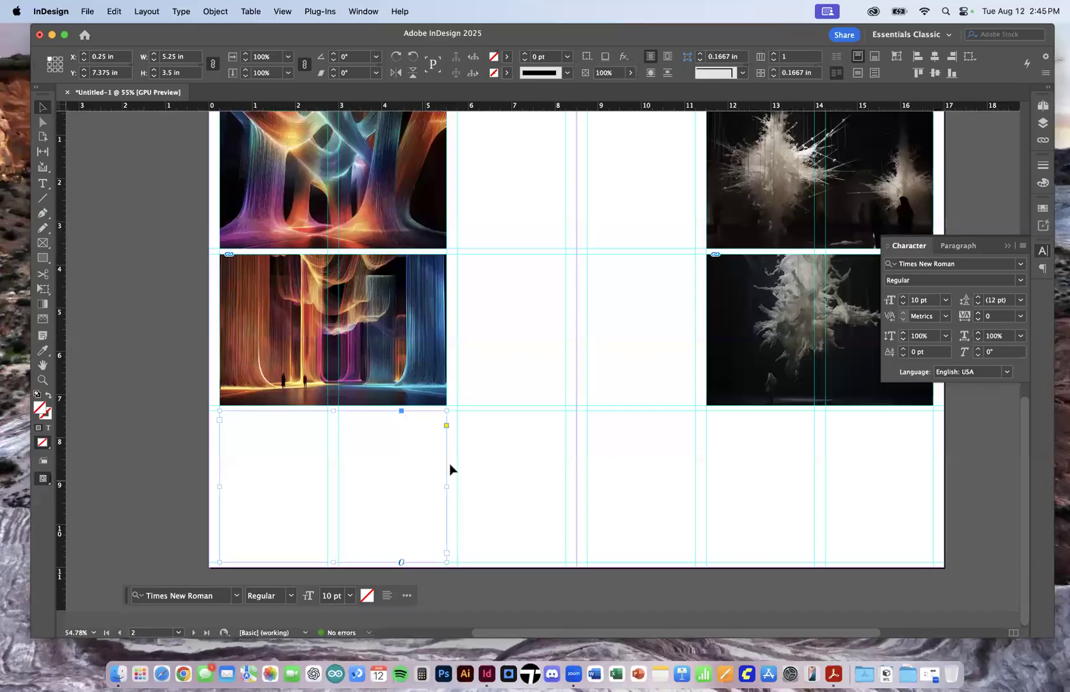
# Draw a text frame on page 3 below the two images, spanning the outer two columns of the bottom grid row, and deselect it
pyautogui.scroll(-2, 514, 435)
pyautogui.hscroll(2, 514, 434)
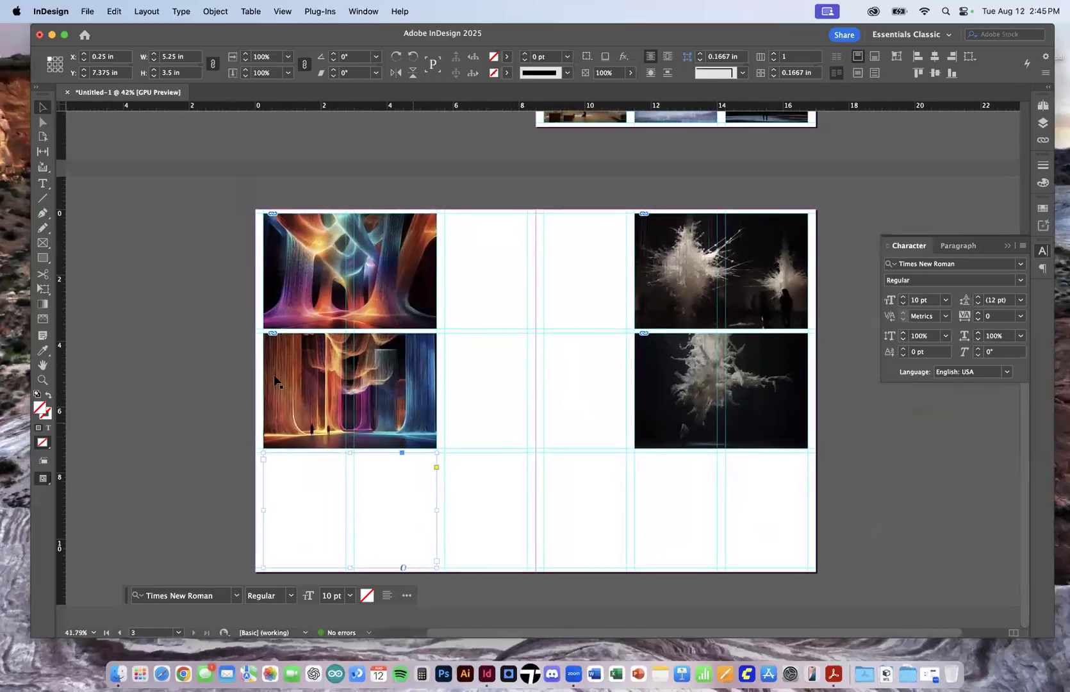
pyautogui.click(43, 183)
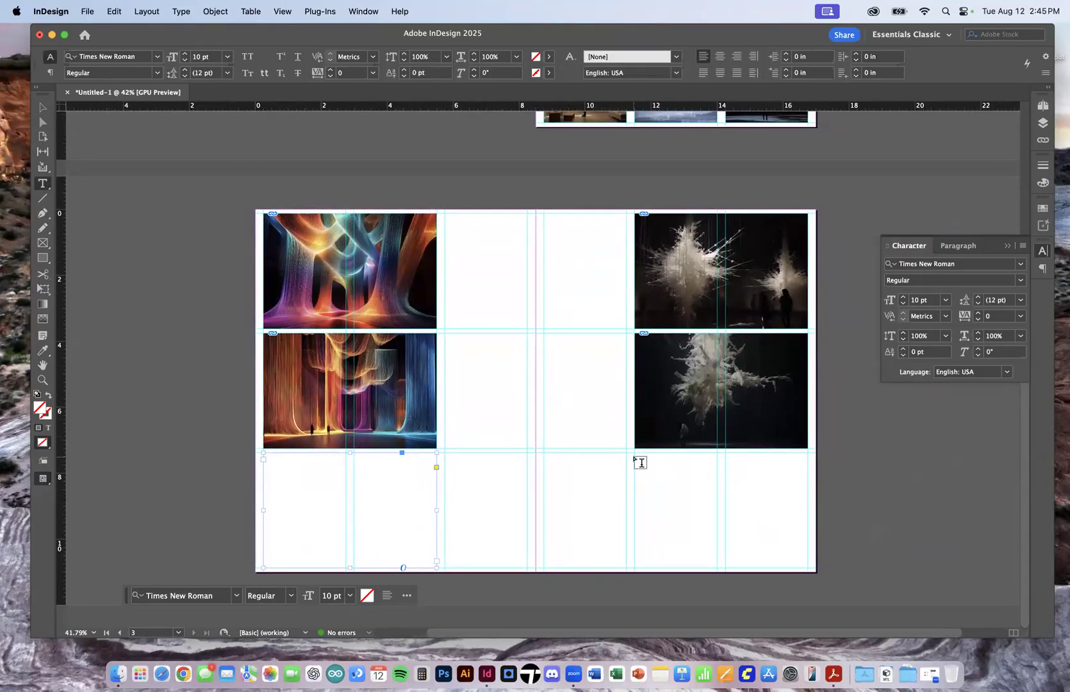
pyautogui.moveTo(635, 454); pyautogui.dragTo(811, 572)
pyautogui.click(43, 107)
pyautogui.click(557, 367)
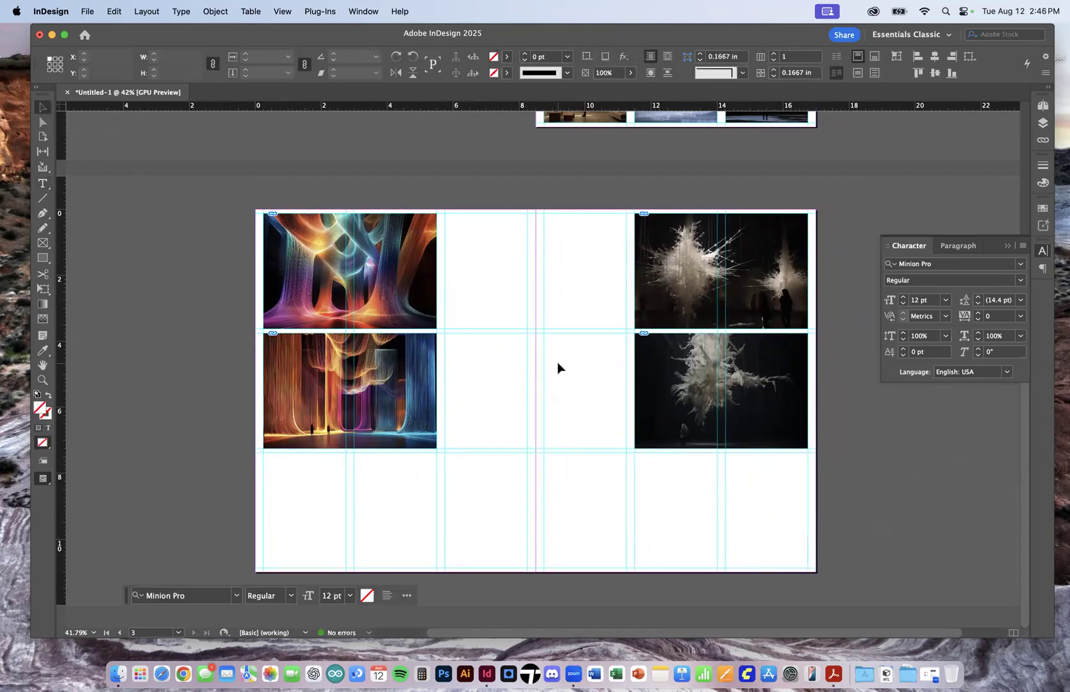
# Add four new pages after page 3 to create the spreads 4–5 and 6–7
pyautogui.press('super+minus')
pyautogui.press('super+minus')
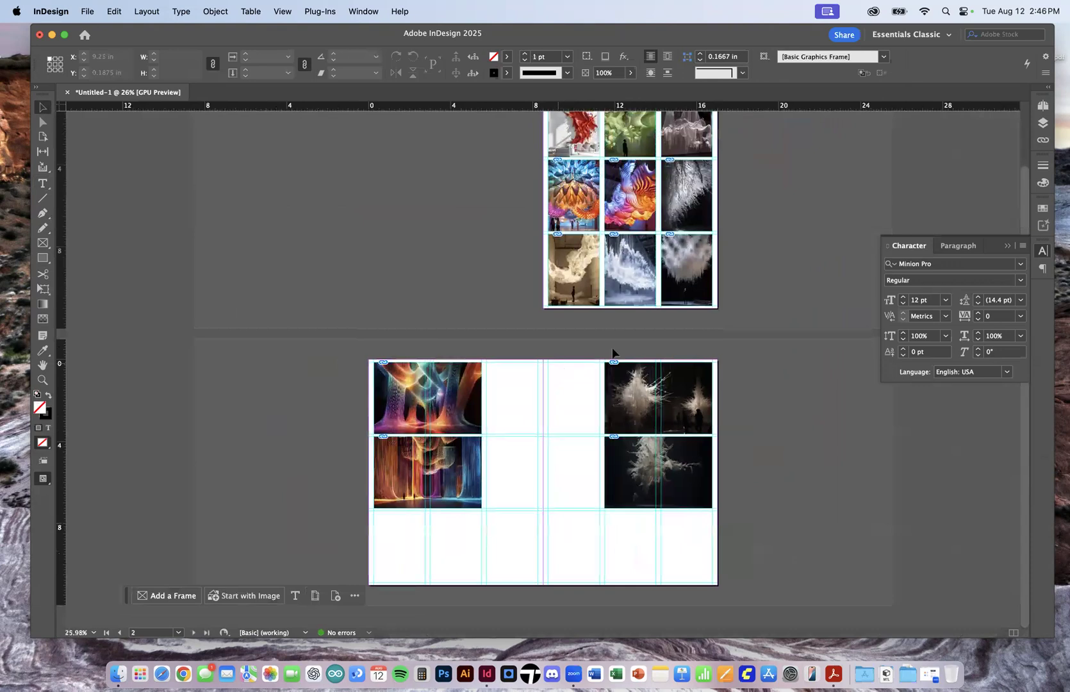
pyautogui.click(1042, 107)
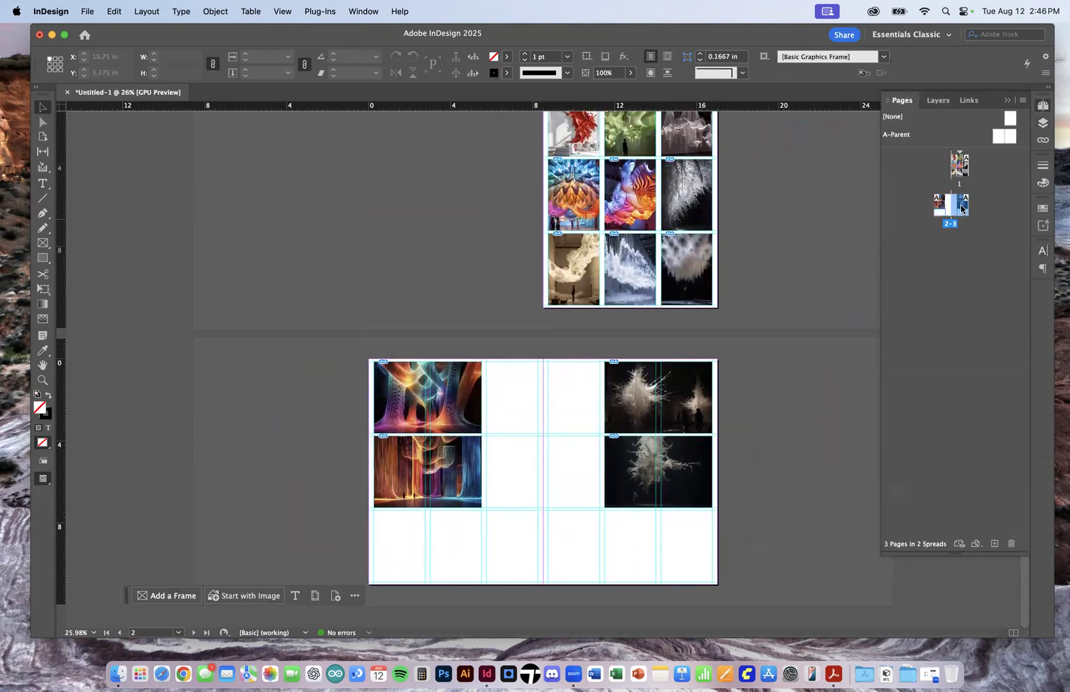
pyautogui.click(993, 543)
pyautogui.click(994, 544)
pyautogui.click(994, 544)
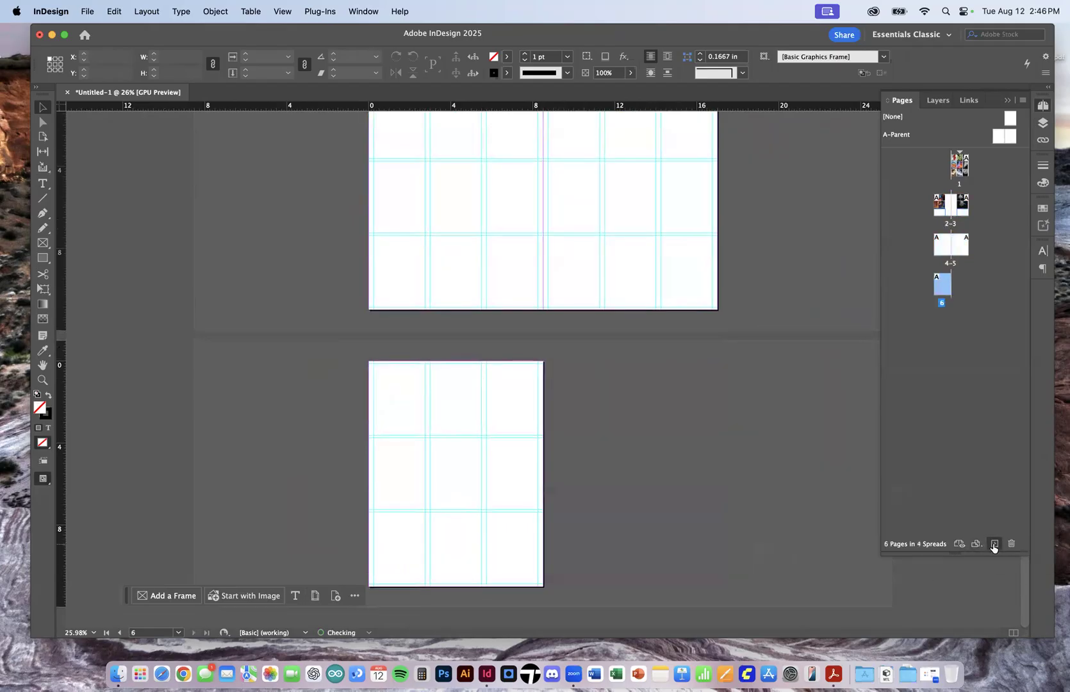
pyautogui.click(993, 544)
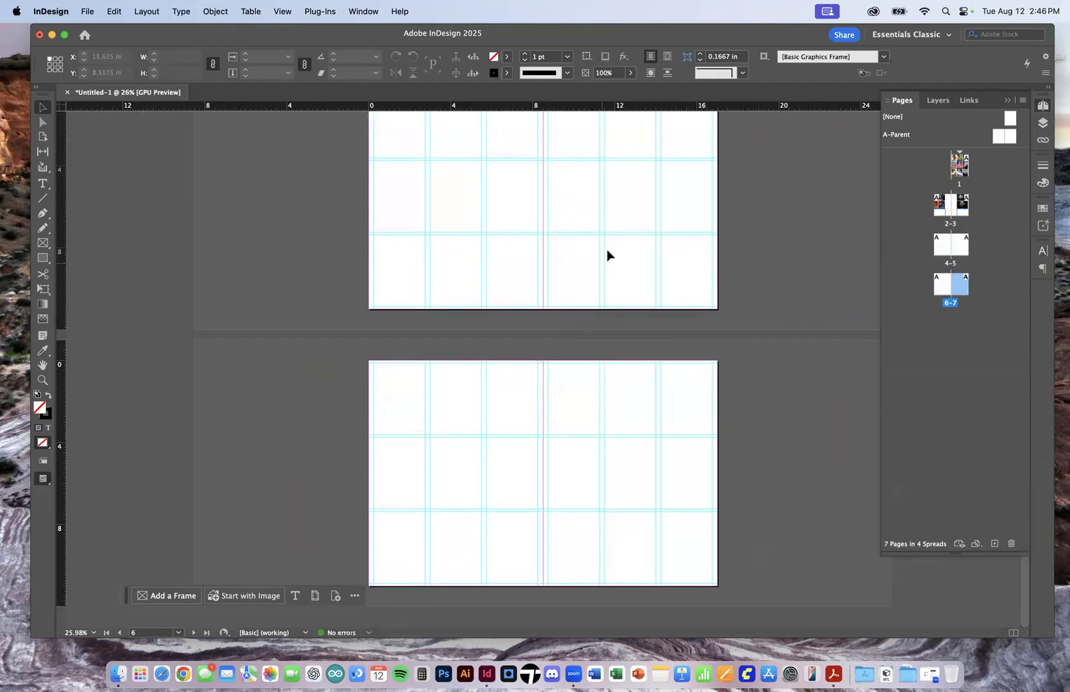
# Draw full-height text frames over the outer two grid columns of pages 4 and 5, the page 5 frame 5.25 × 10.75 in, and deselect
pyautogui.scroll(6, 624, 384)
pyautogui.scroll(1, 614, 419)
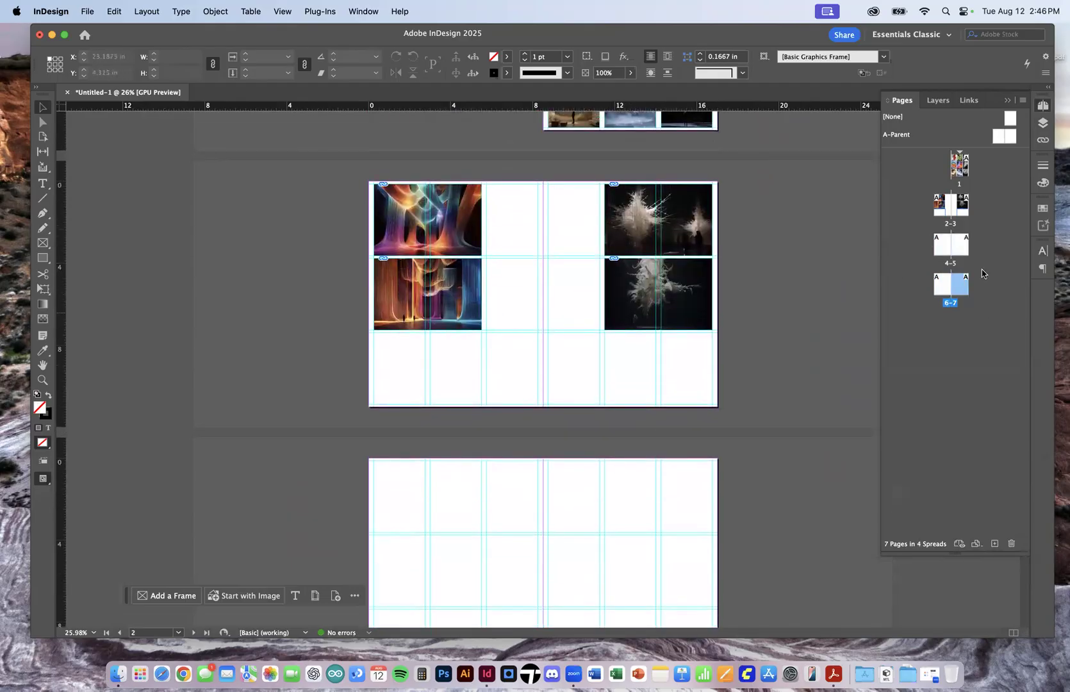
pyautogui.moveTo(554, 489); pyautogui.dragTo(580, 386)
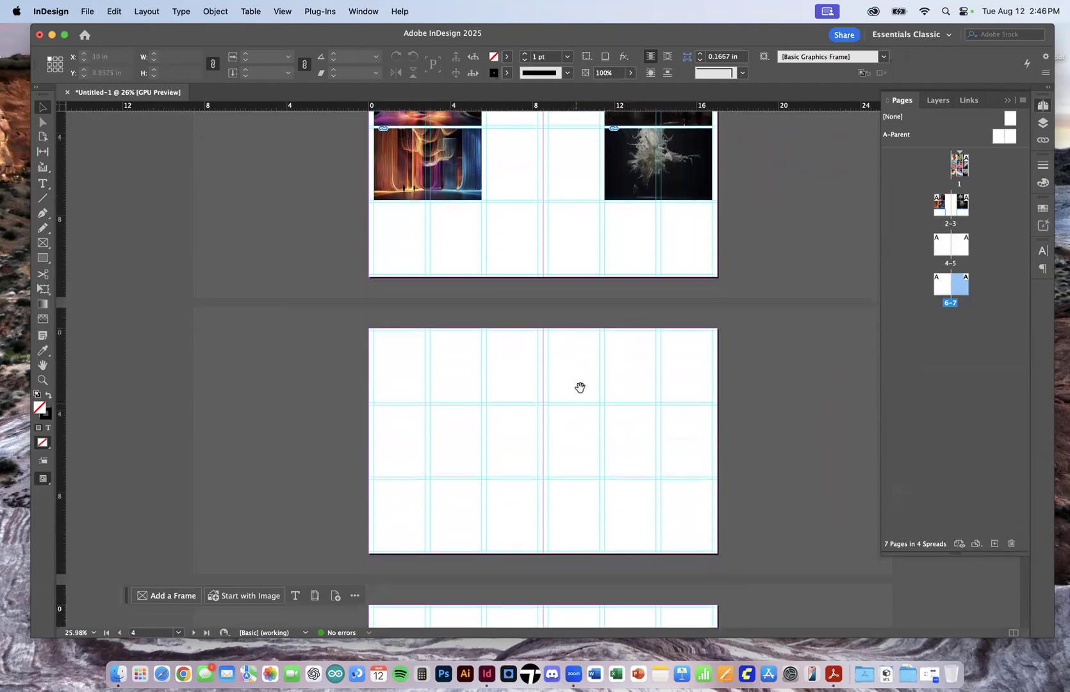
pyautogui.click(627, 268)
pyautogui.click(448, 251)
pyautogui.click(614, 220)
pyautogui.click(451, 391)
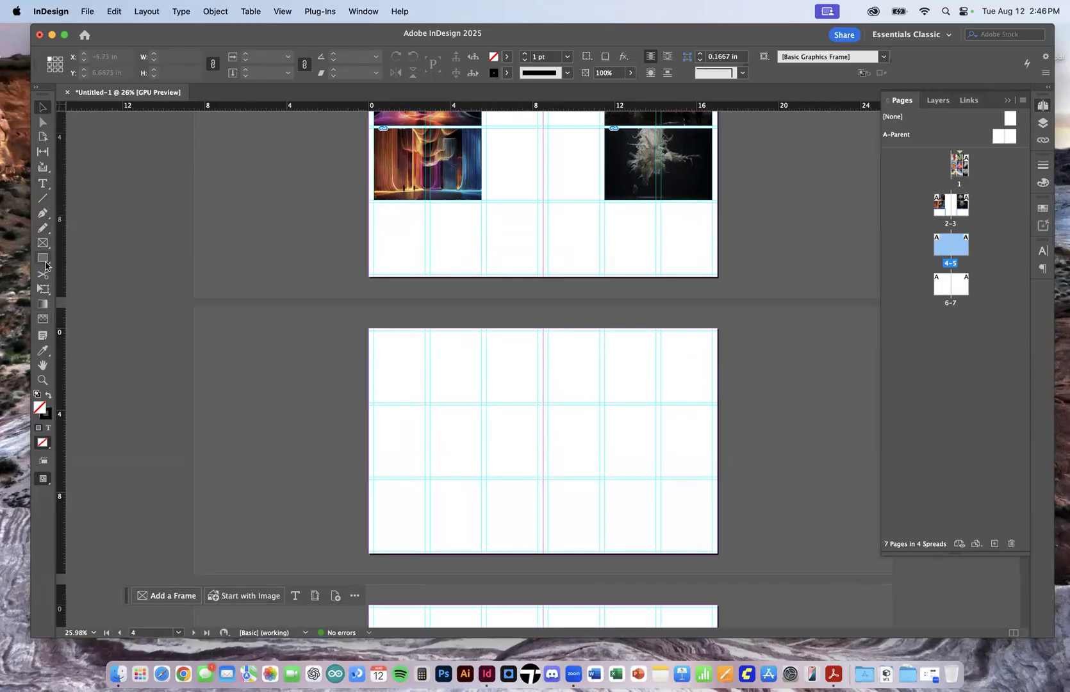
pyautogui.click(41, 184)
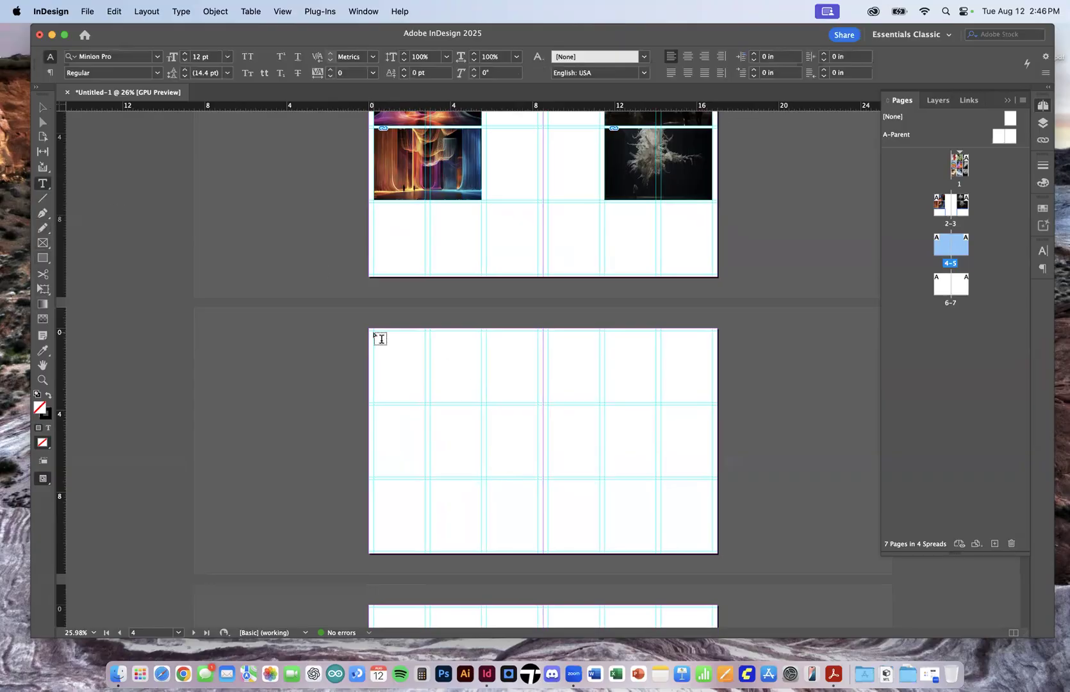
pyautogui.moveTo(380, 337); pyautogui.dragTo(481, 549)
pyautogui.moveTo(606, 330); pyautogui.dragTo(713, 551)
pyautogui.press('Escape')
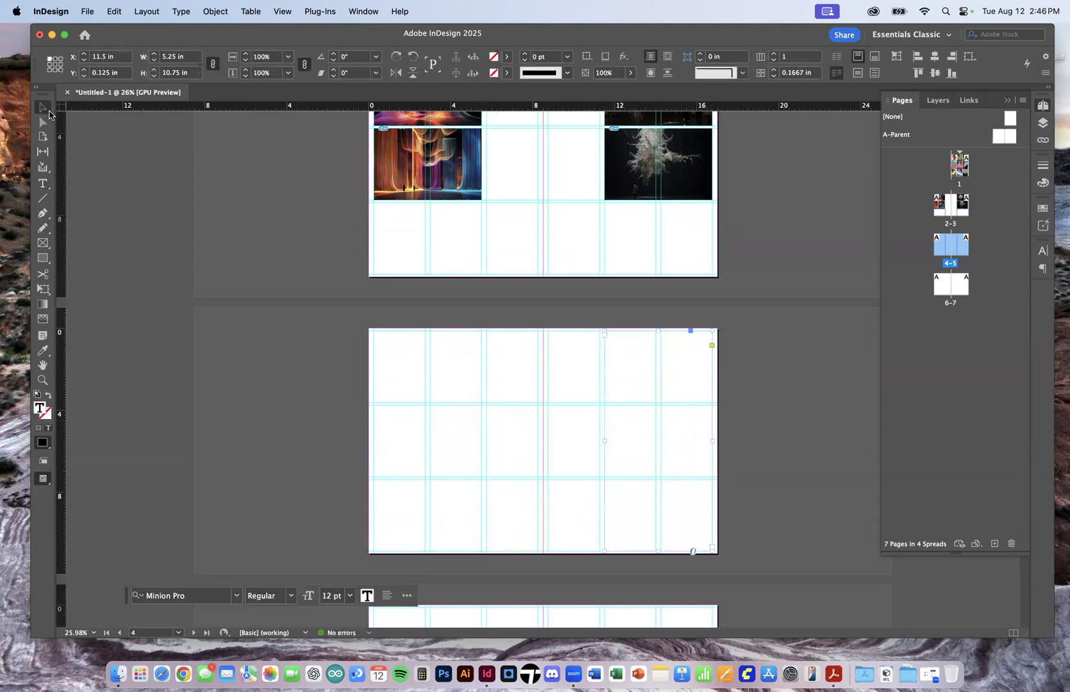
pyautogui.click(522, 435)
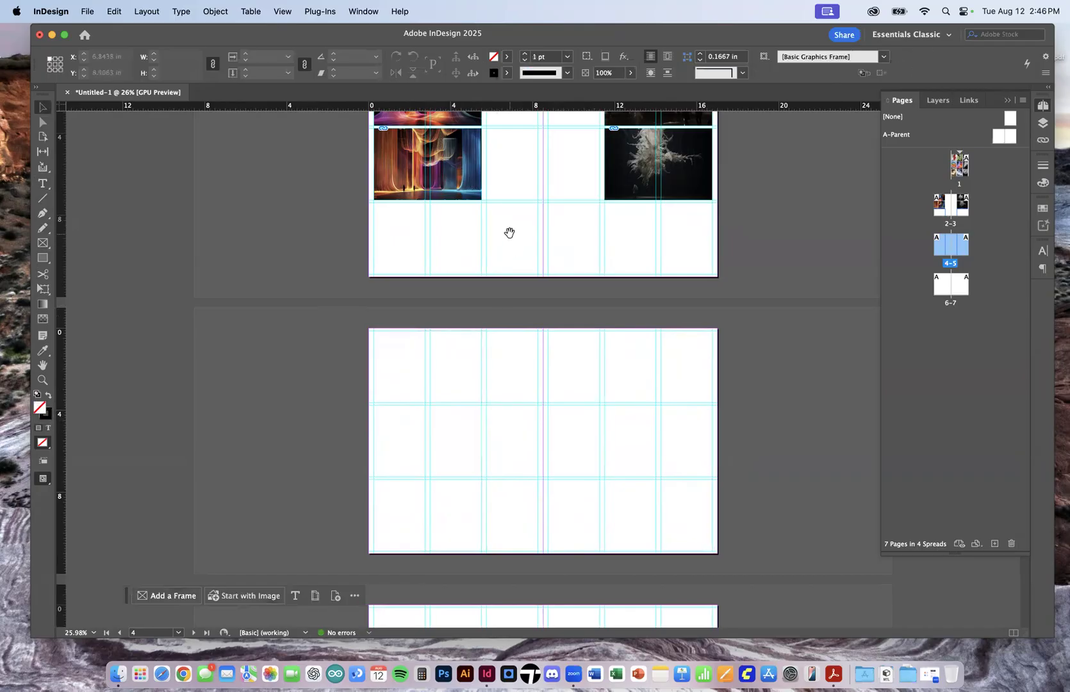
# Select the empty text frame below the two images on page 2 and examine it up close
pyautogui.scroll(3, 509, 232)
pyautogui.click(458, 324)
pyautogui.press('super+equal')
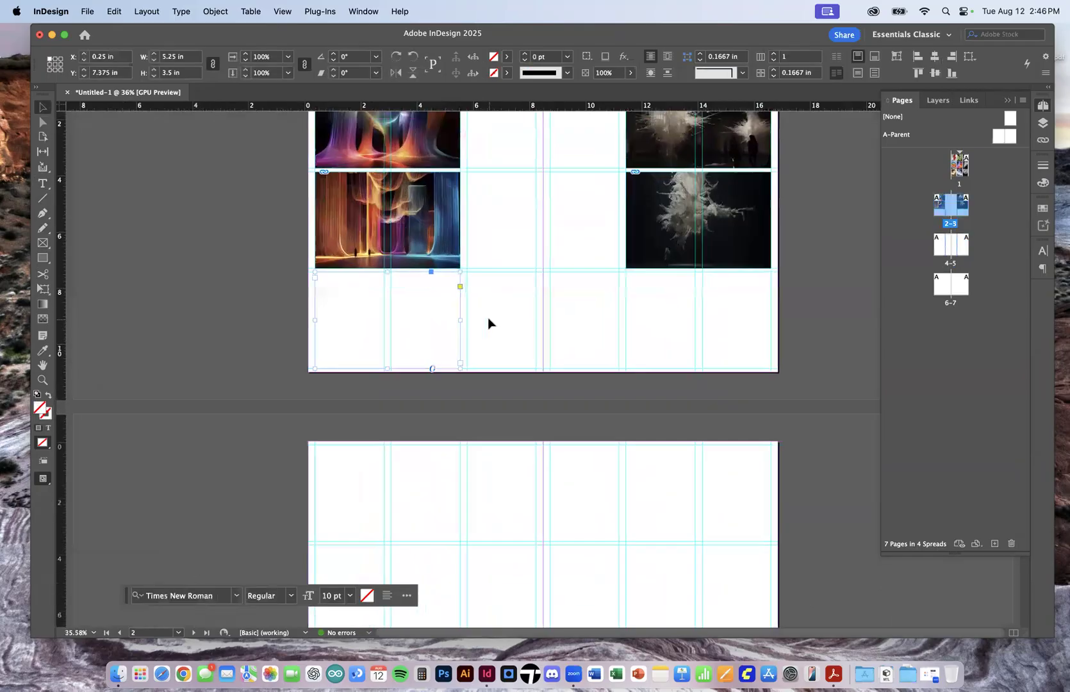
pyautogui.scroll(1, 488, 322)
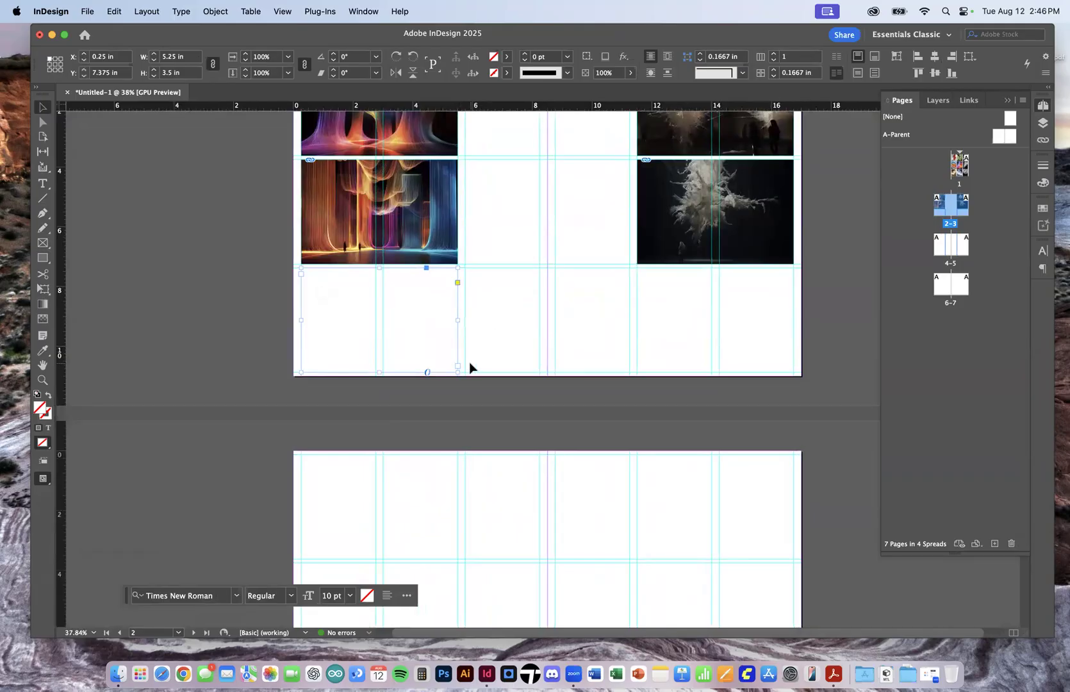
pyautogui.scroll(-5, 527, 359)
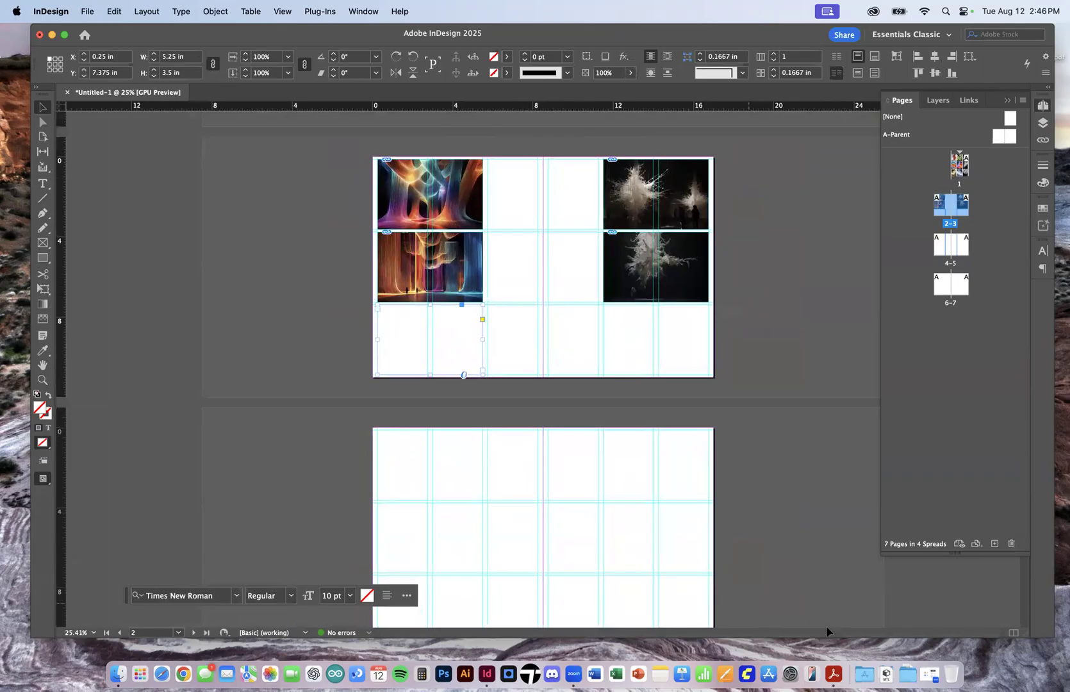
# Open Black Box_Essay_FINAL_in progress.docx from Downloads in Word, look through its text and footnotes, and close it
pyautogui.click(907, 673)
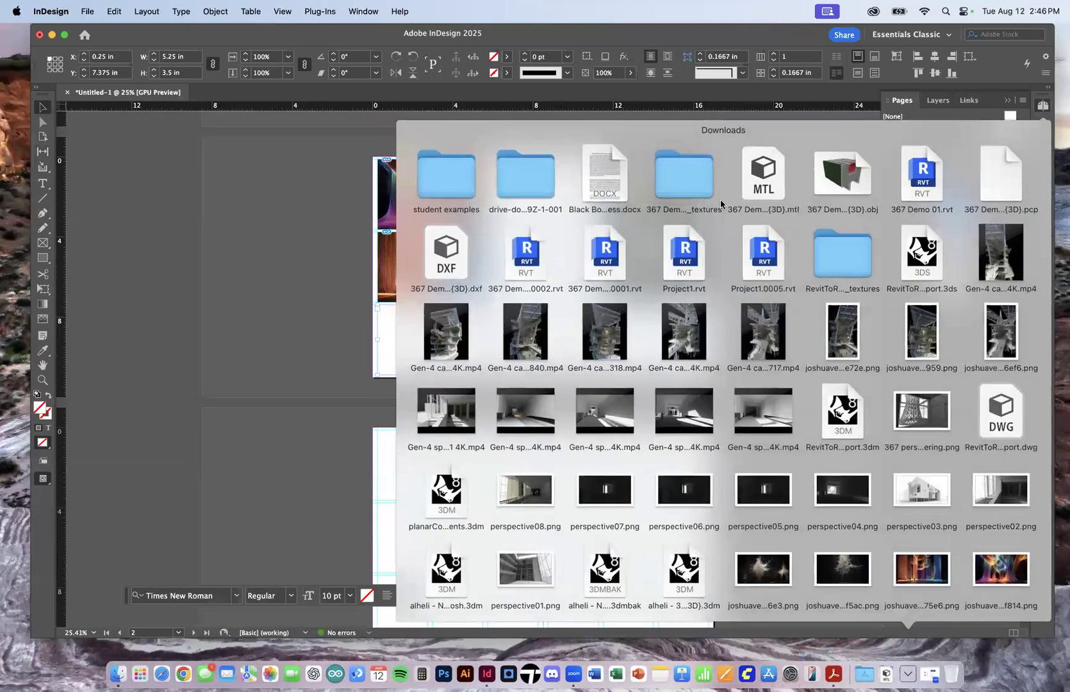
pyautogui.click(618, 181)
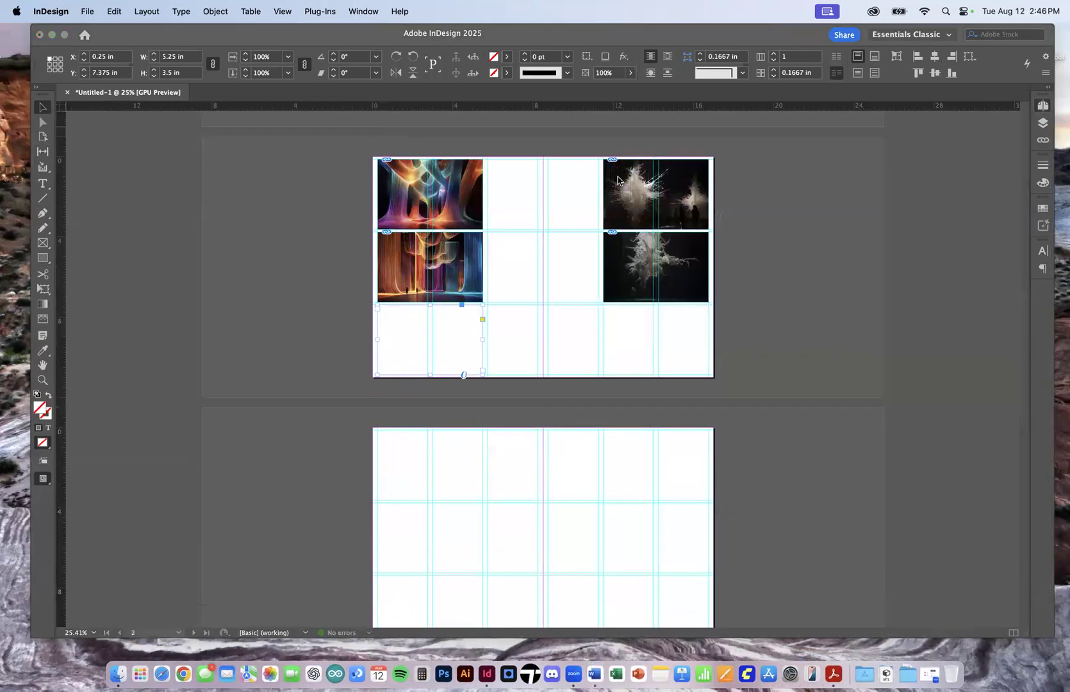
pyautogui.scroll(-10, 602, 191)
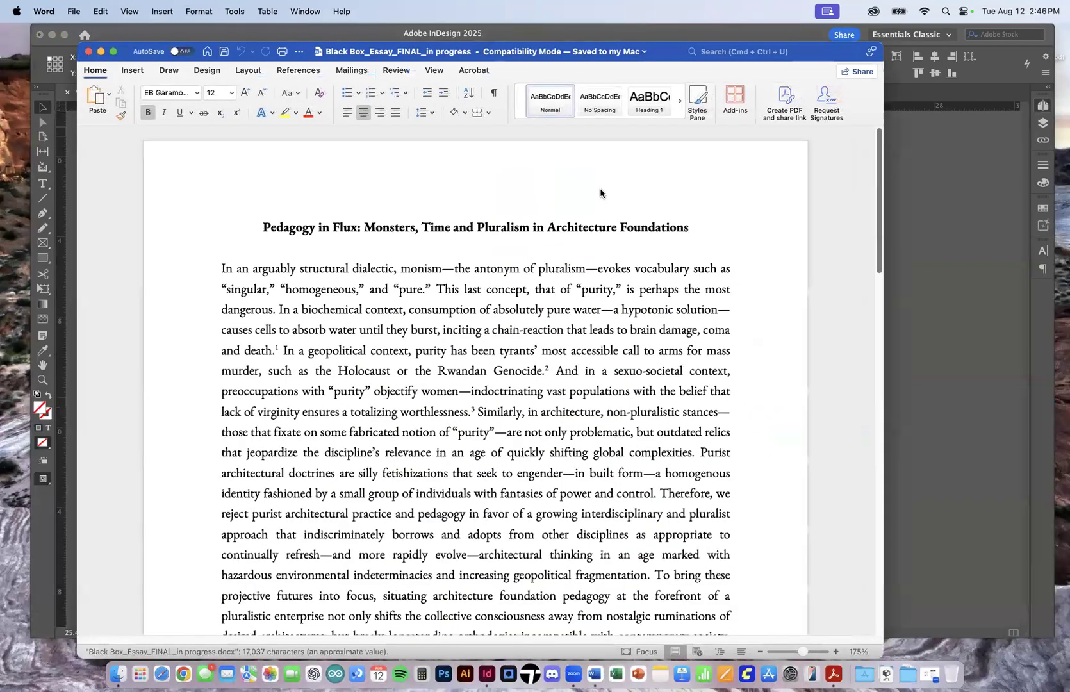
pyautogui.scroll(5, 551, 269)
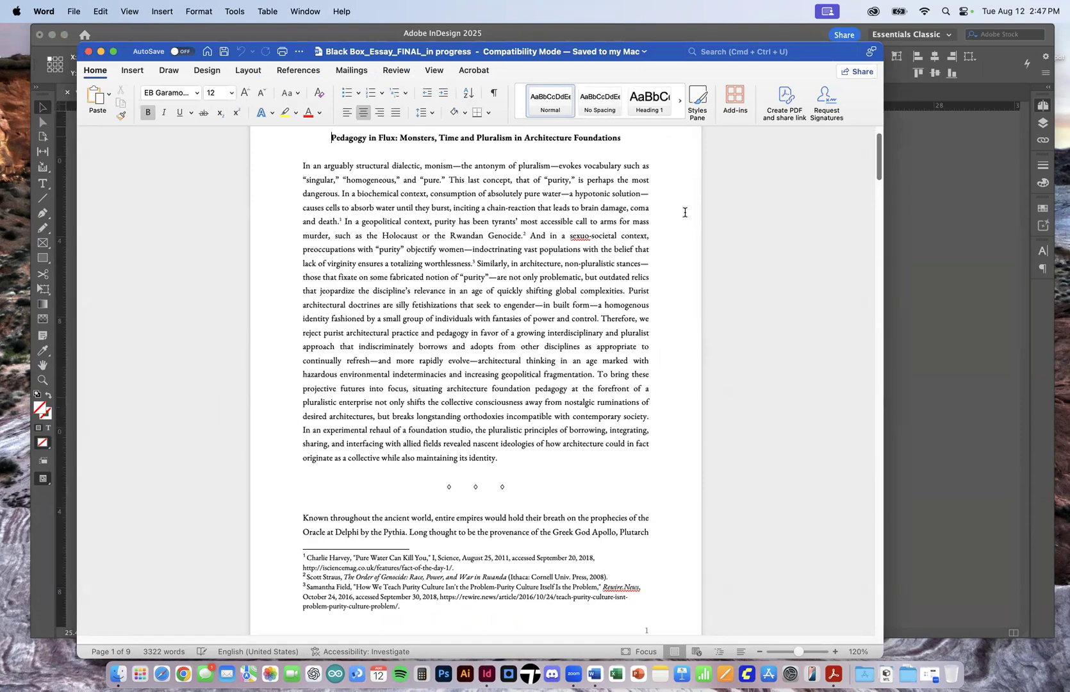
pyautogui.scroll(-15, 685, 212)
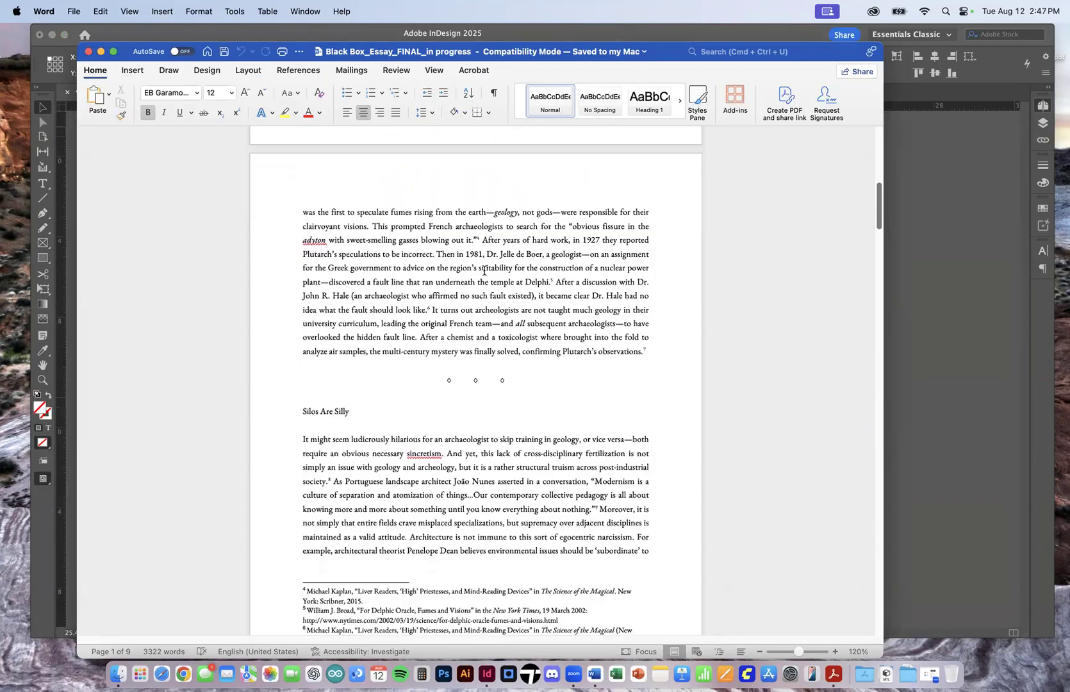
pyautogui.scroll(-6, 485, 242)
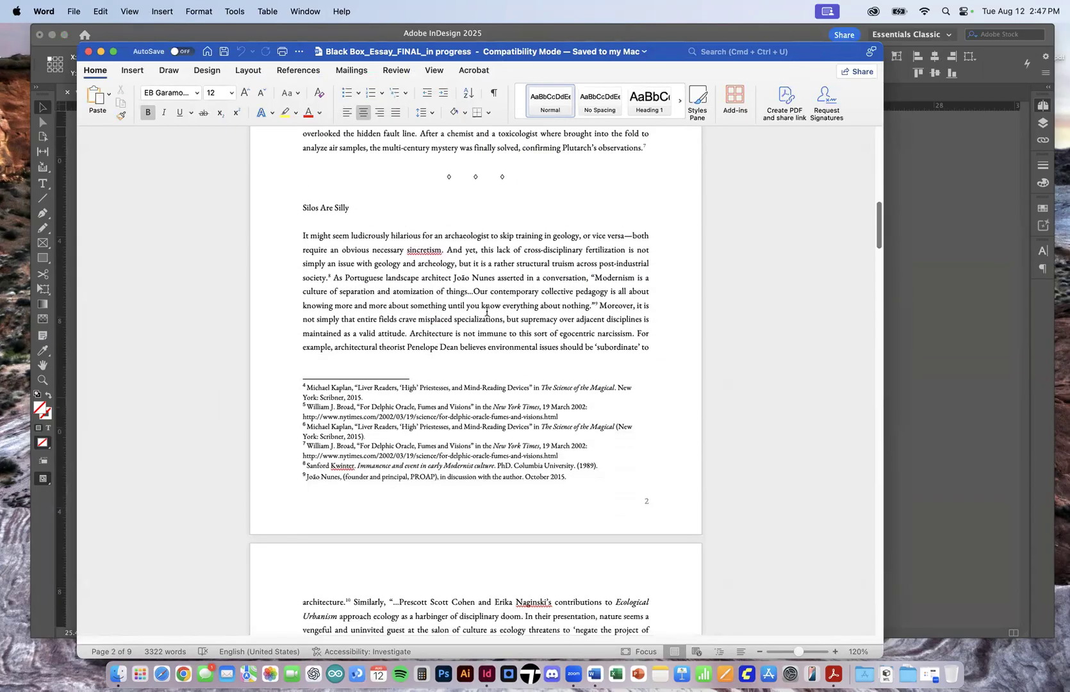
pyautogui.scroll(-18, 531, 361)
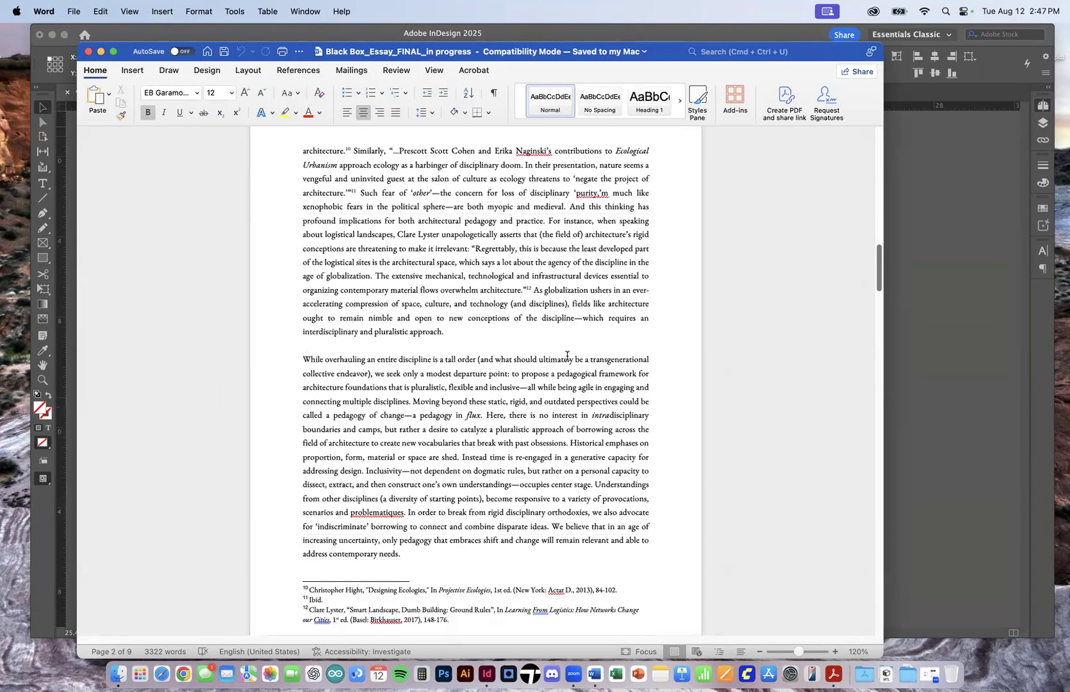
pyautogui.scroll(-20, 566, 356)
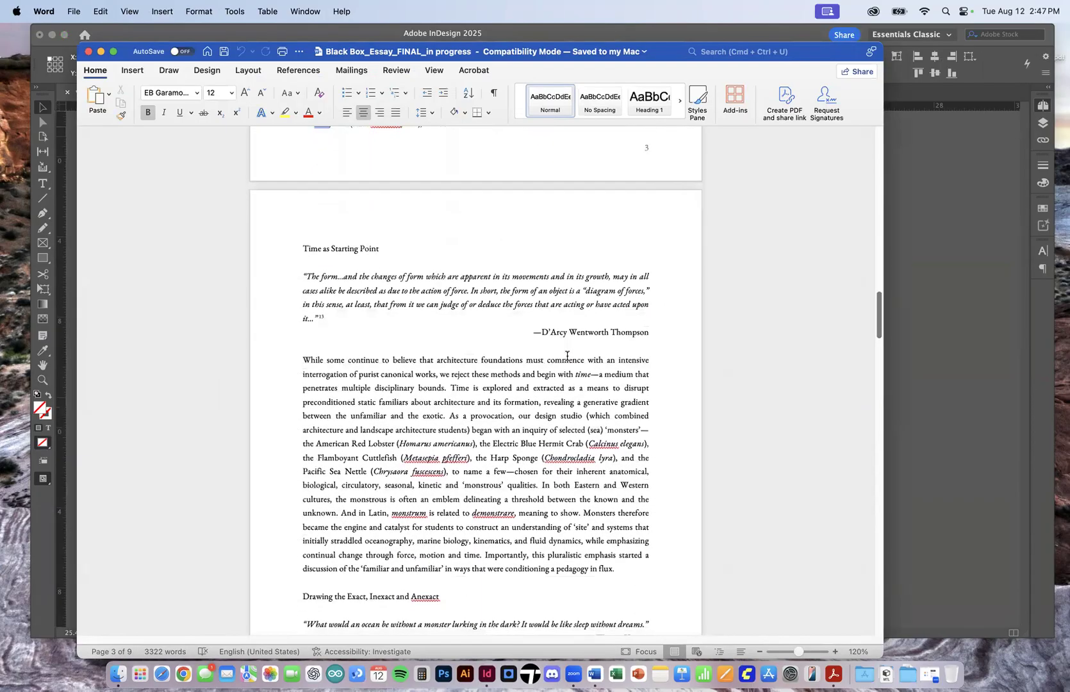
pyautogui.scroll(-7, 566, 356)
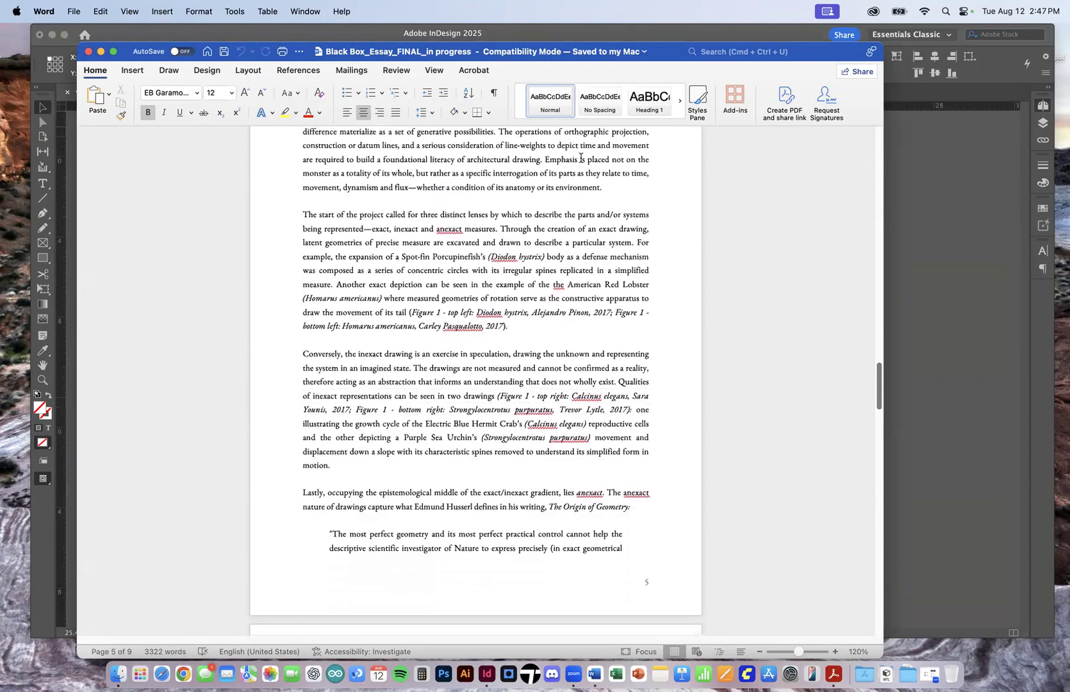
pyautogui.scroll(2, 548, 443)
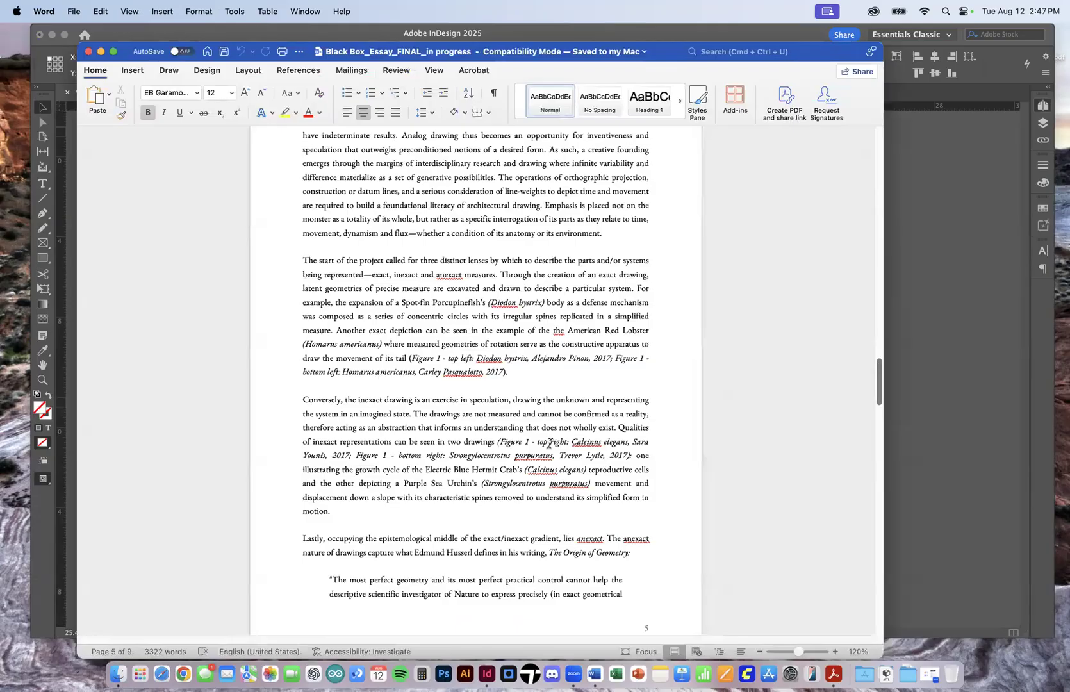
pyautogui.scroll(-20, 476, 363)
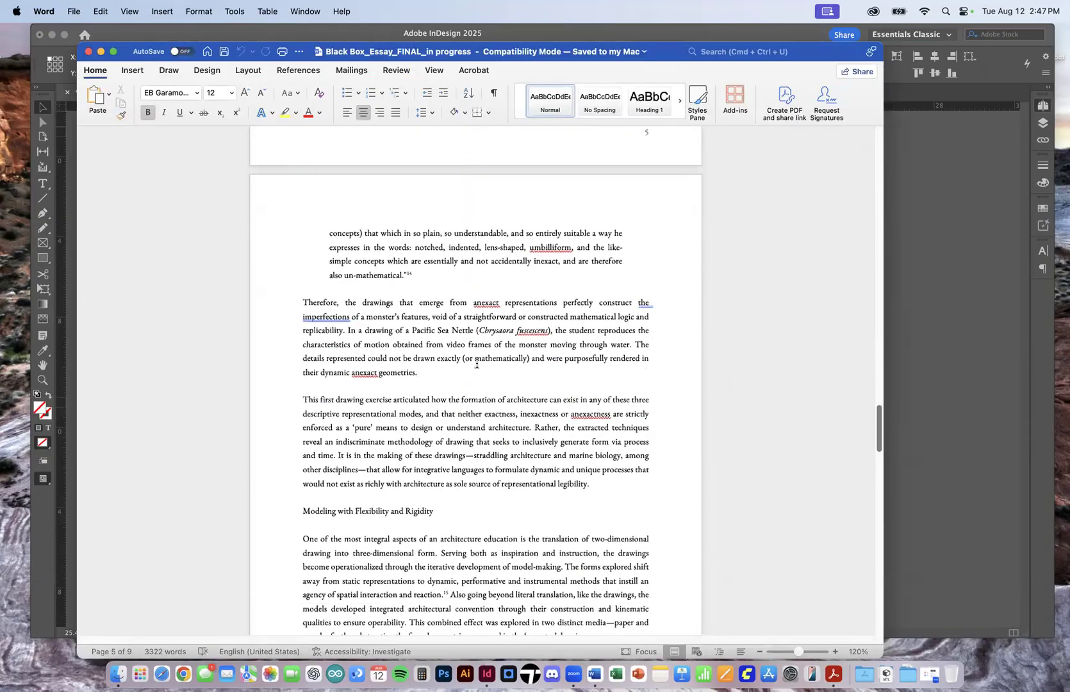
pyautogui.scroll(20, 475, 364)
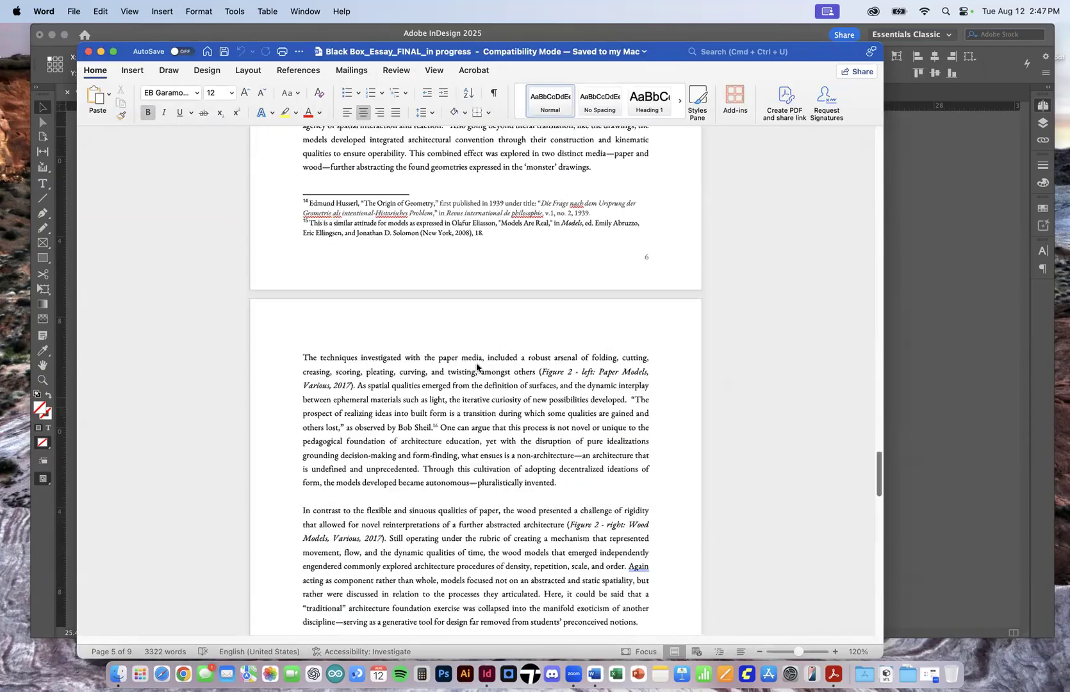
pyautogui.click(88, 51)
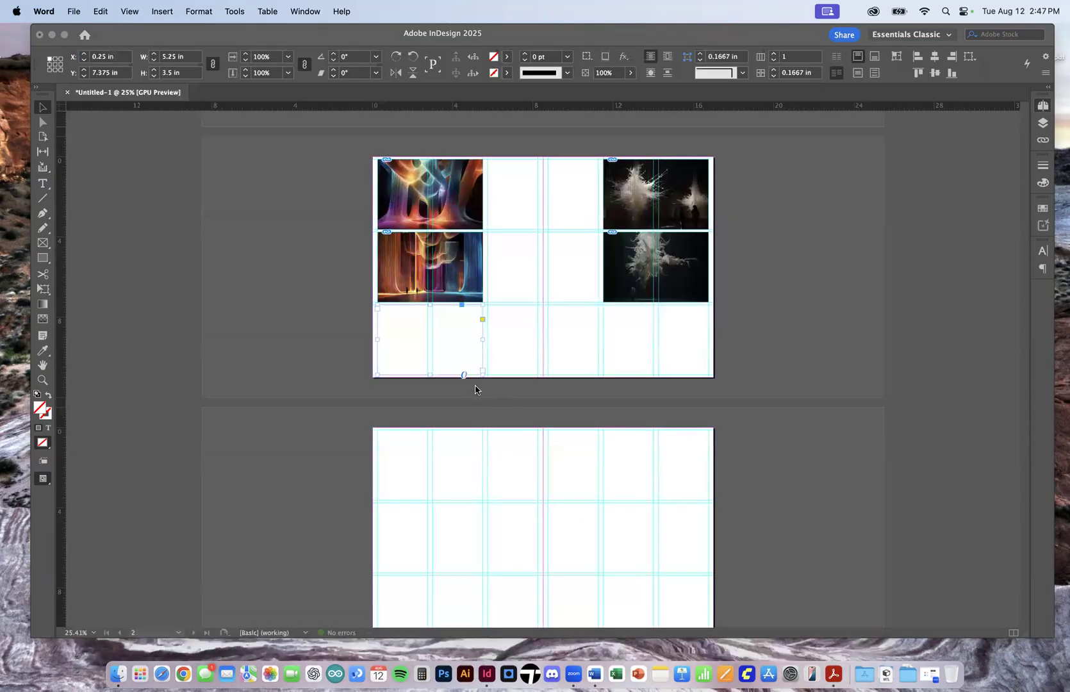
# Deselect the page 2 text frame in InDesign and start placing Black Box_Essay_FINAL_in progress.docx from the Downloads folder
pyautogui.click(495, 341)
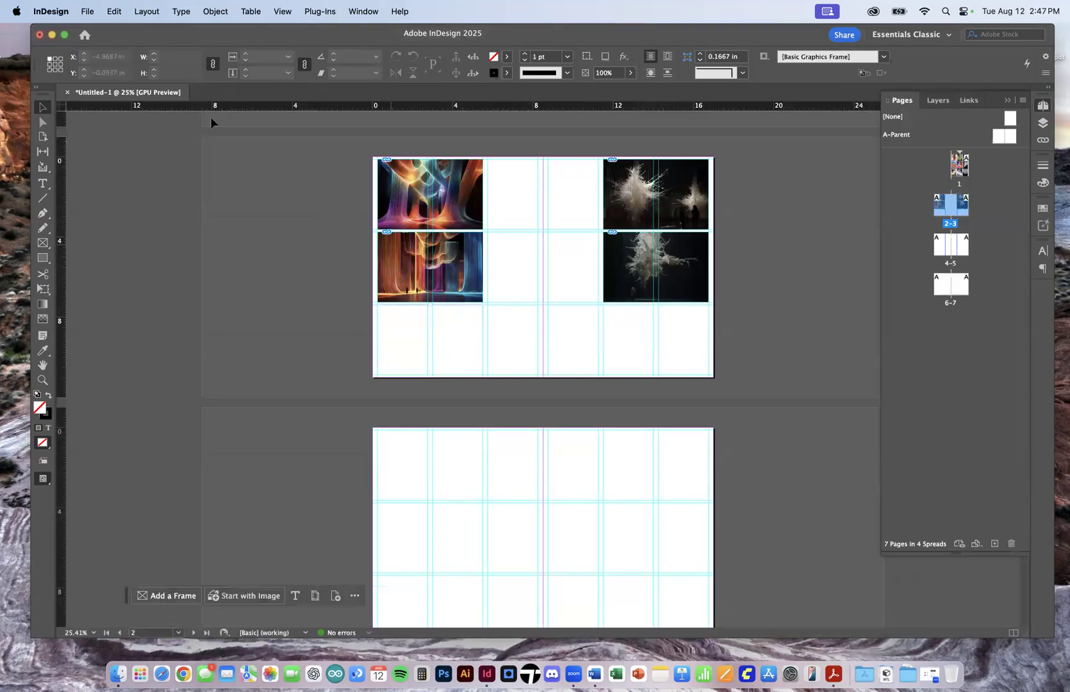
pyautogui.click(88, 11)
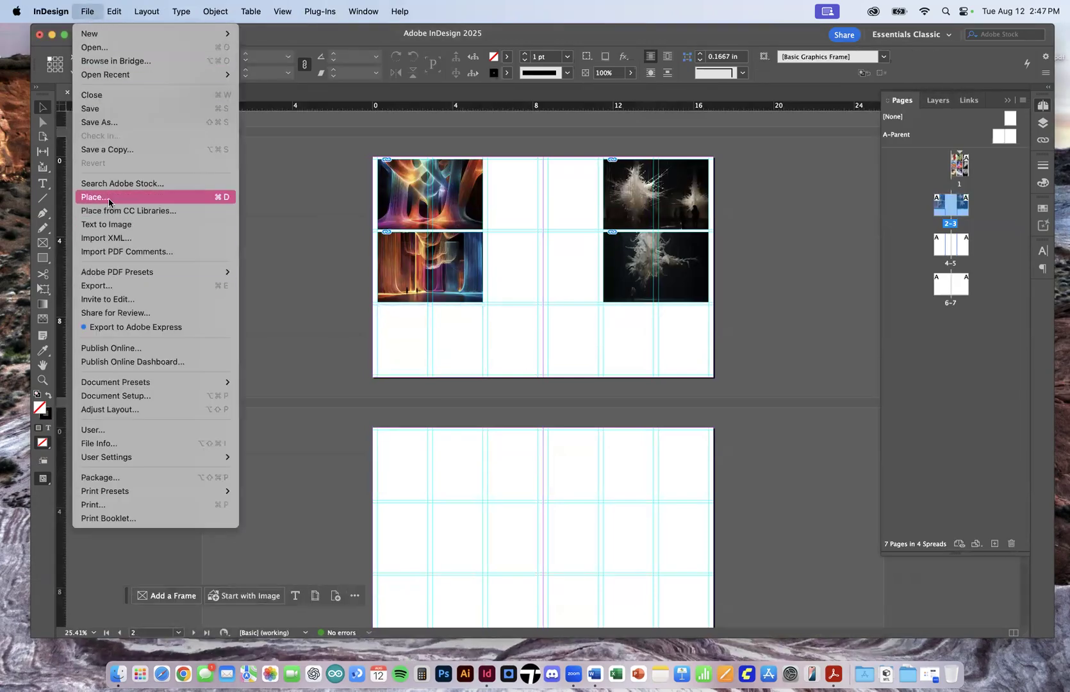
pyautogui.click(109, 201)
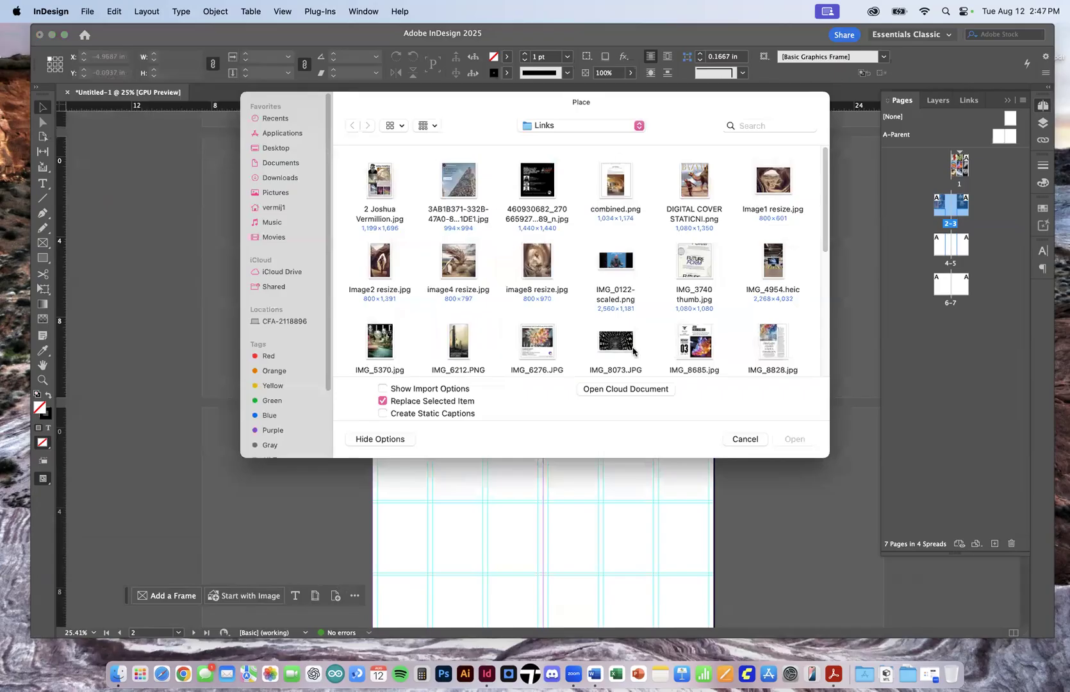
pyautogui.click(277, 178)
pyautogui.moveTo(825, 222); pyautogui.dragTo(811, 186)
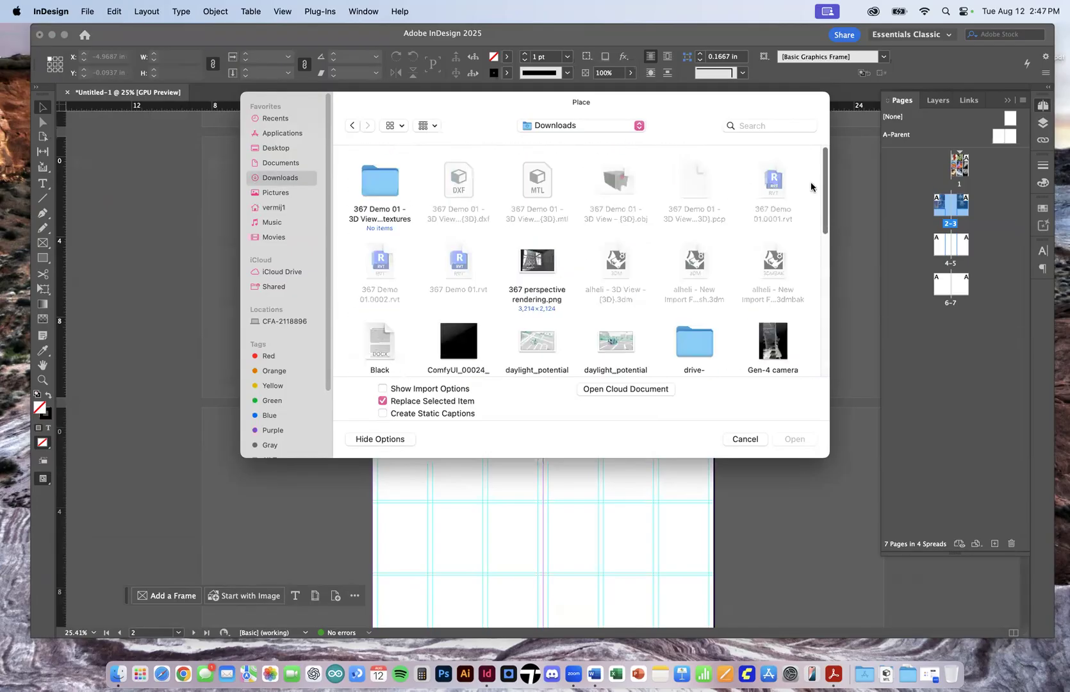
pyautogui.click(402, 126)
pyautogui.click(407, 189)
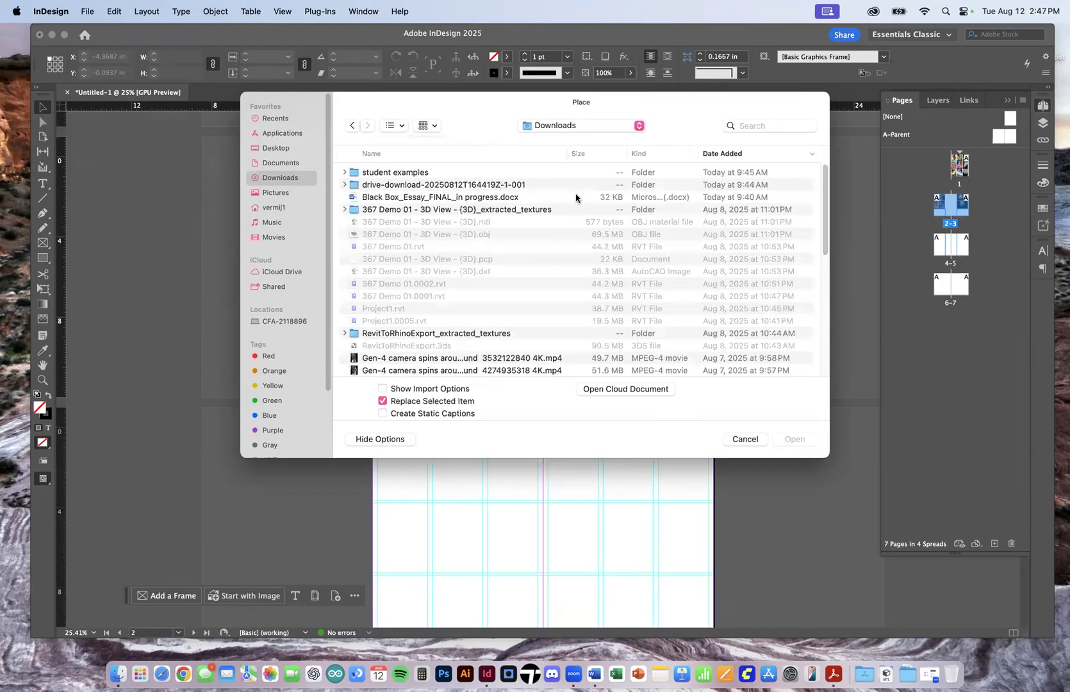
pyautogui.click(415, 196)
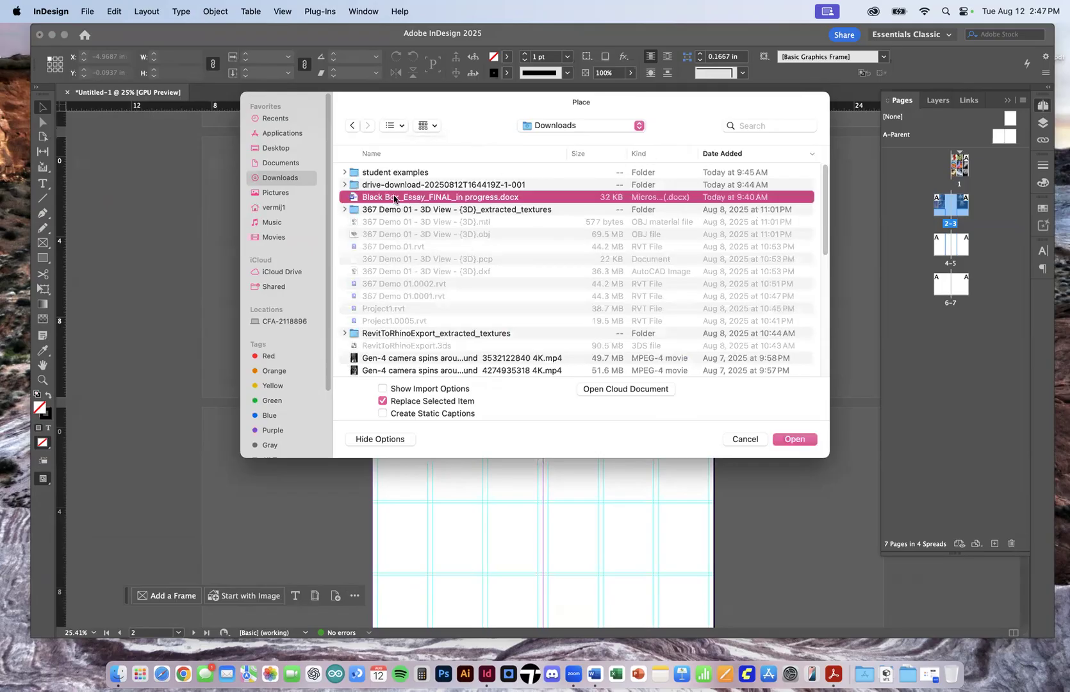
pyautogui.doubleClick(397, 197)
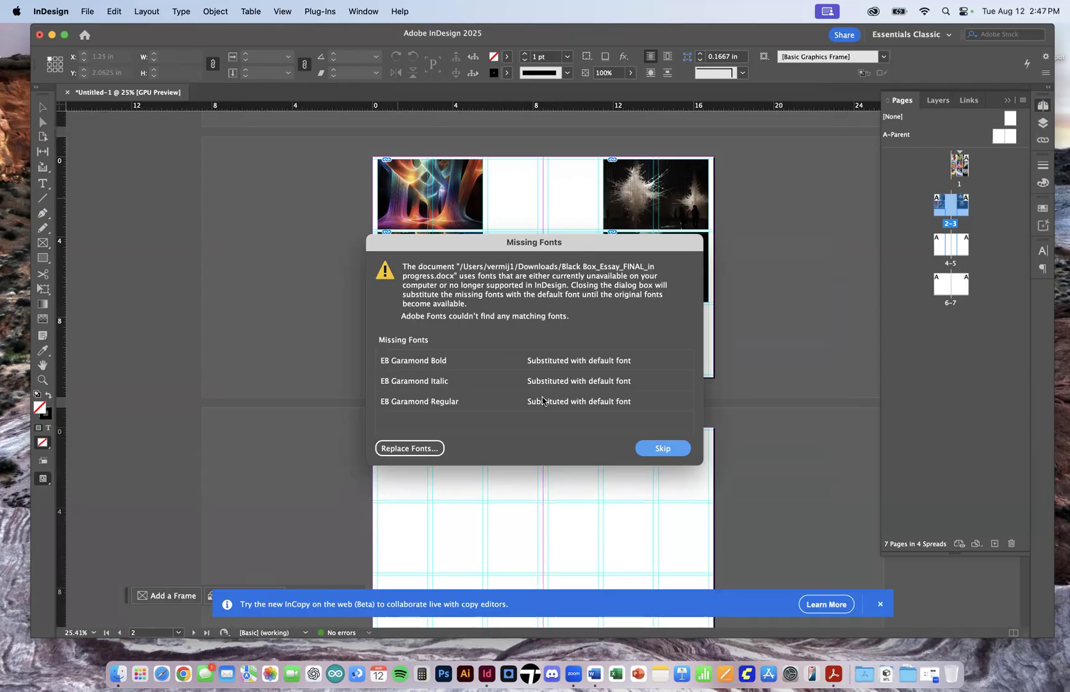
# Choose to replace the essay's missing fonts and change all EB Garamond Bold text to Minion Pro Regular
pyautogui.click(409, 448)
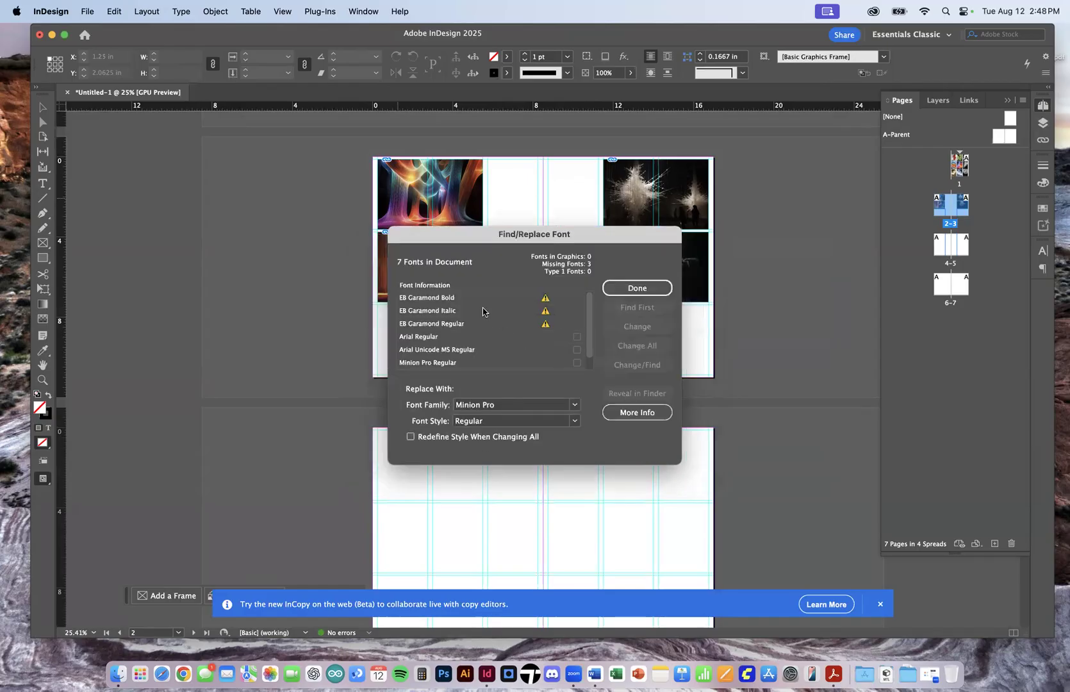
pyautogui.click(483, 297)
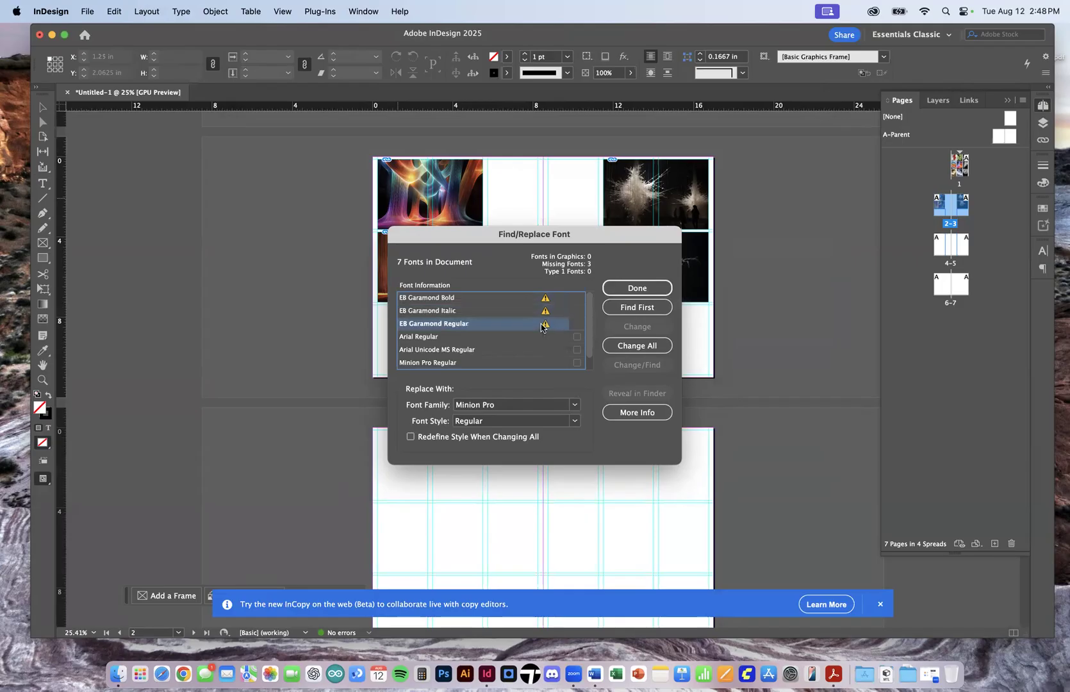
pyautogui.click(640, 346)
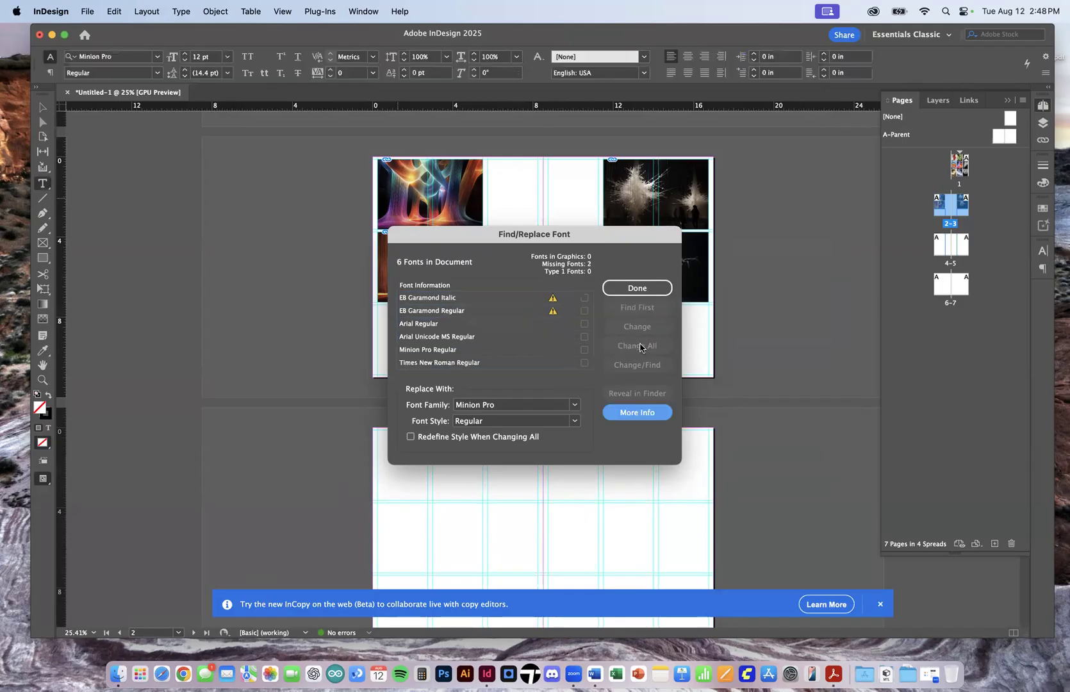
# Change all EB Garamond Italic and EB Garamond Regular text to Minion Pro Regular and finish the font replacement
pyautogui.click(552, 298)
pyautogui.click(573, 421)
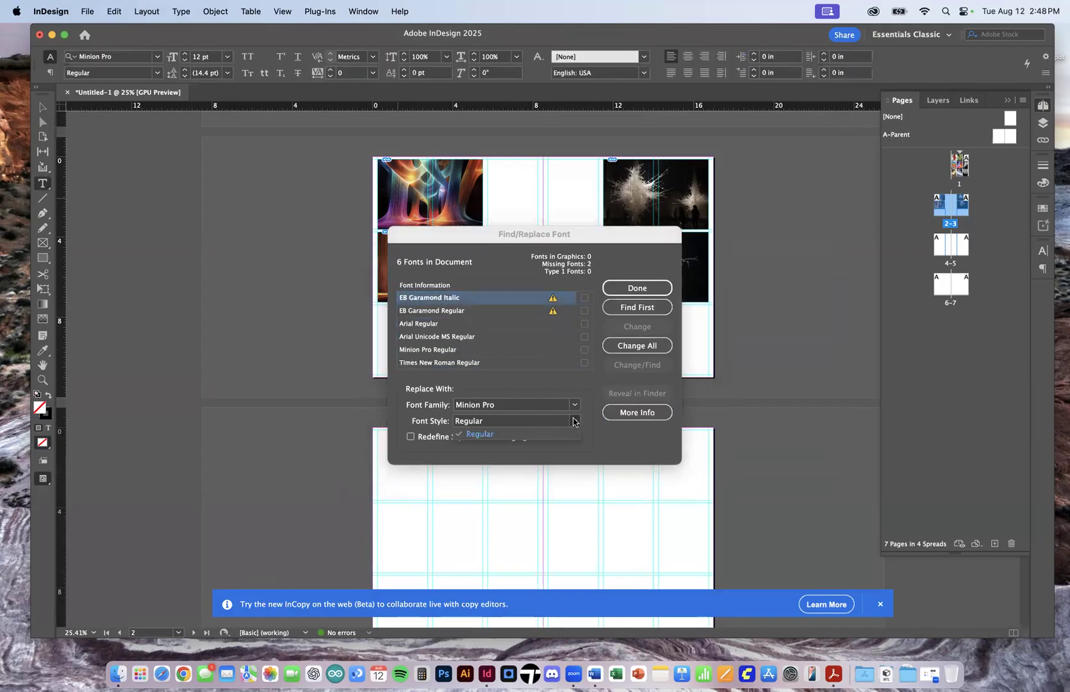
pyautogui.click(551, 428)
pyautogui.click(578, 422)
pyautogui.click(577, 423)
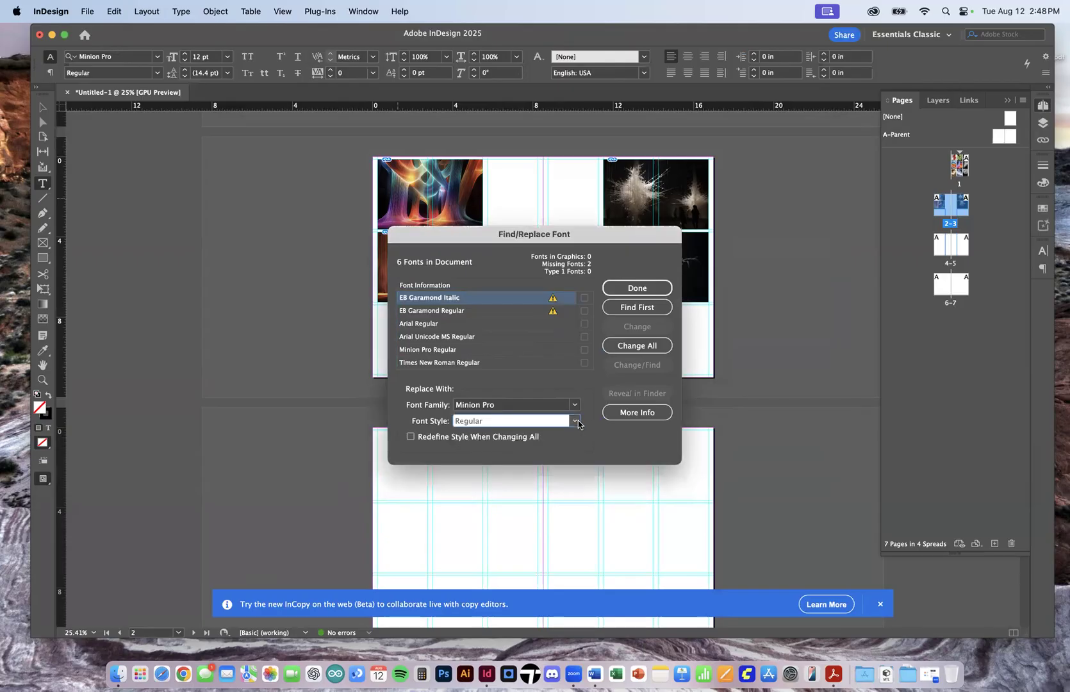
pyautogui.click(637, 346)
pyautogui.click(582, 300)
pyautogui.click(637, 346)
pyautogui.click(638, 288)
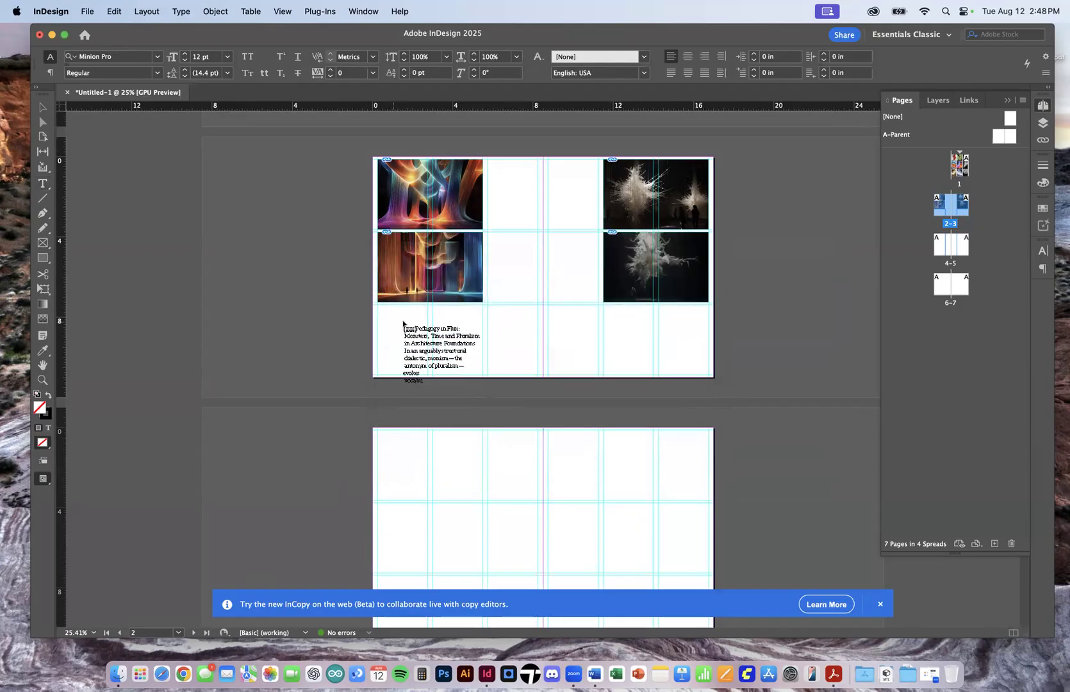
# Place the essay text into the text frame below the two colourful images on page 2
pyautogui.scroll(5, 428, 325)
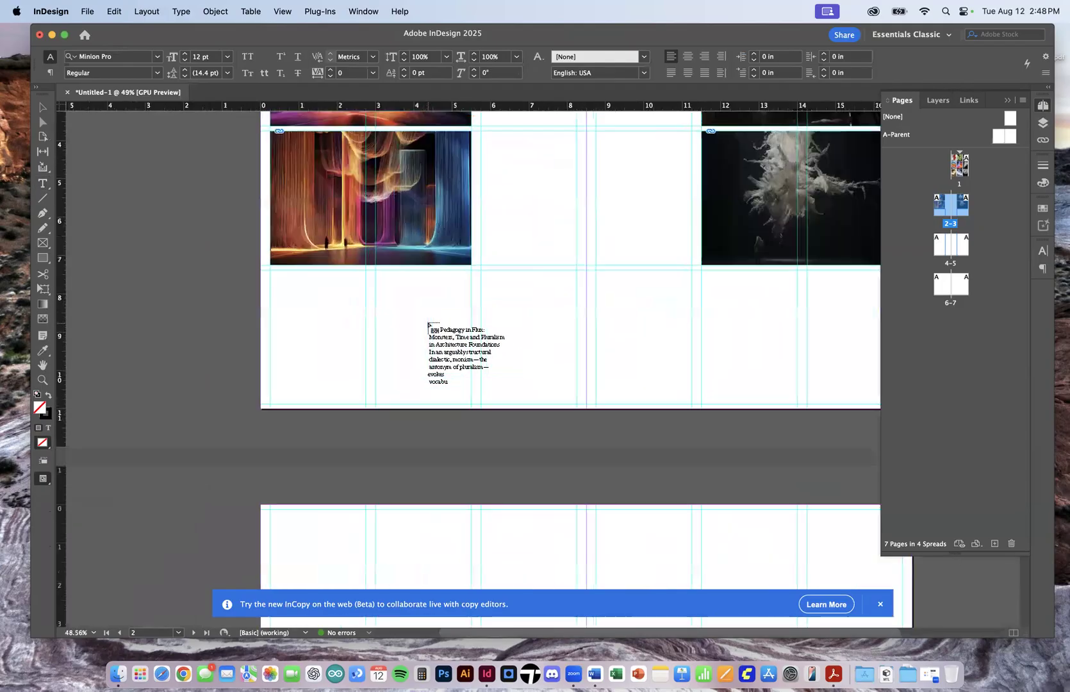
pyautogui.click(285, 272)
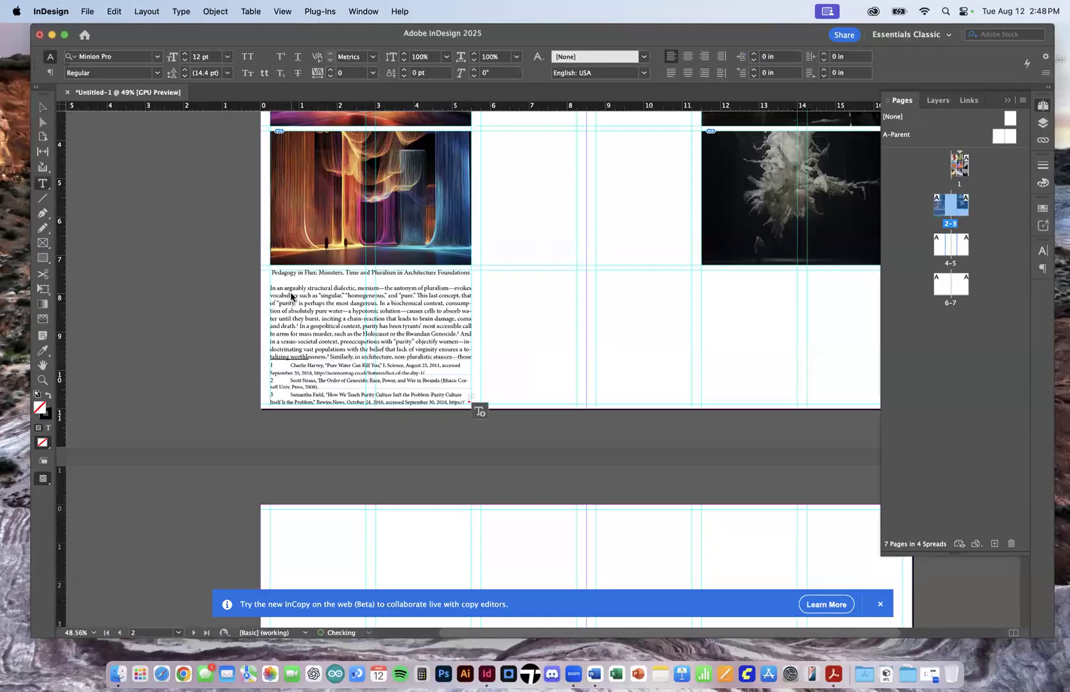
pyautogui.scroll(3, 443, 360)
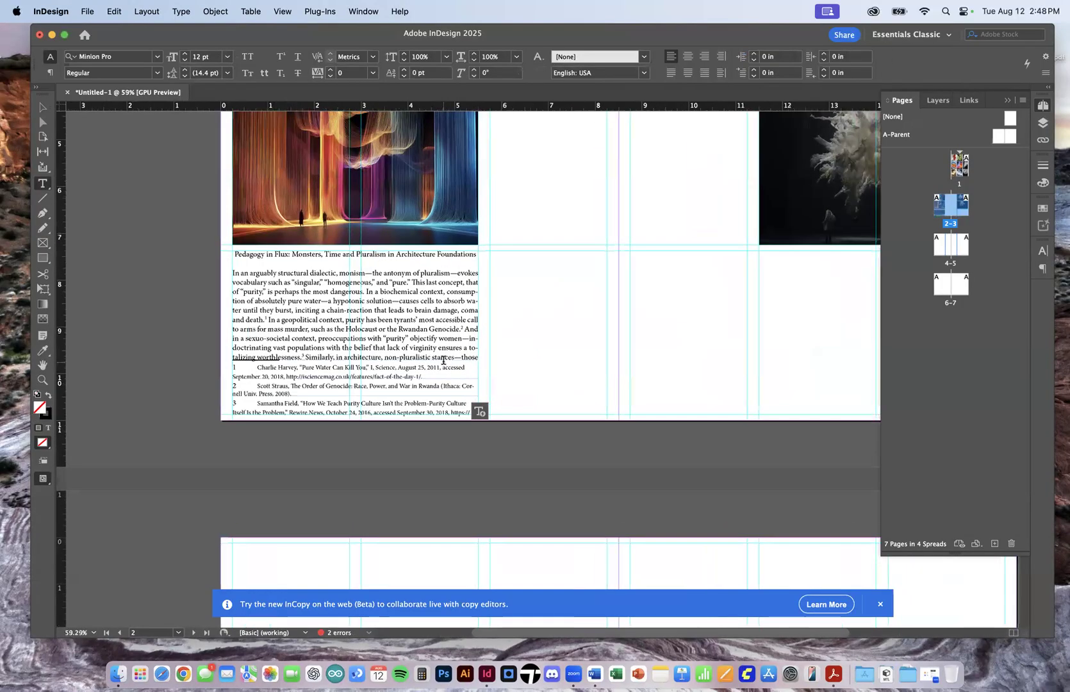
pyautogui.scroll(1, 443, 361)
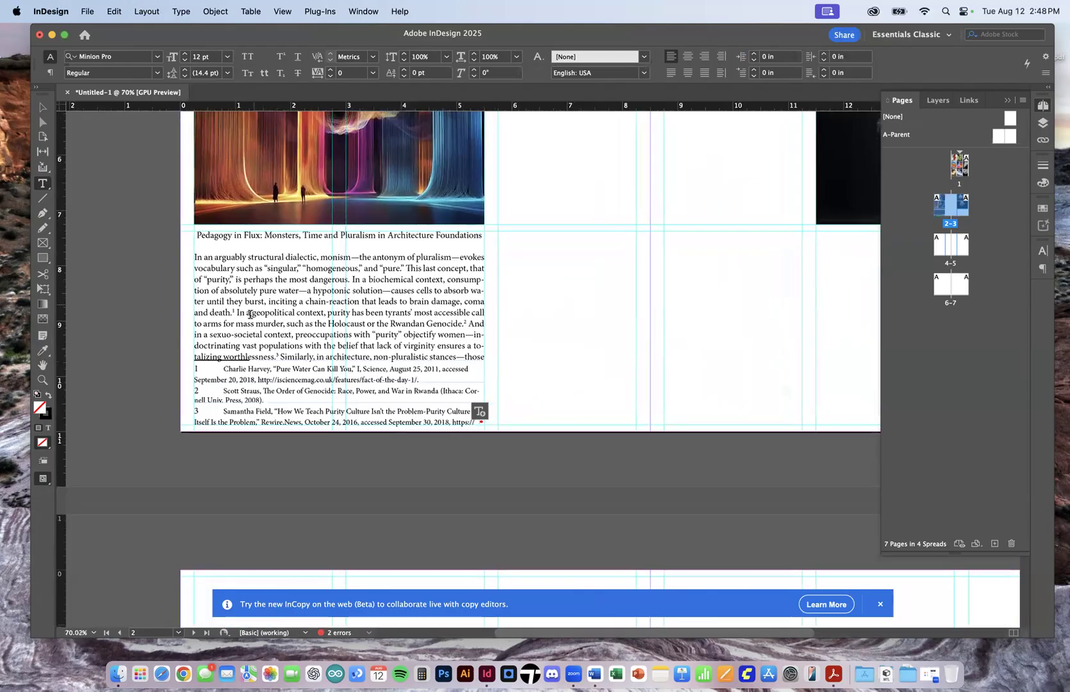
pyautogui.scroll(1, 236, 310)
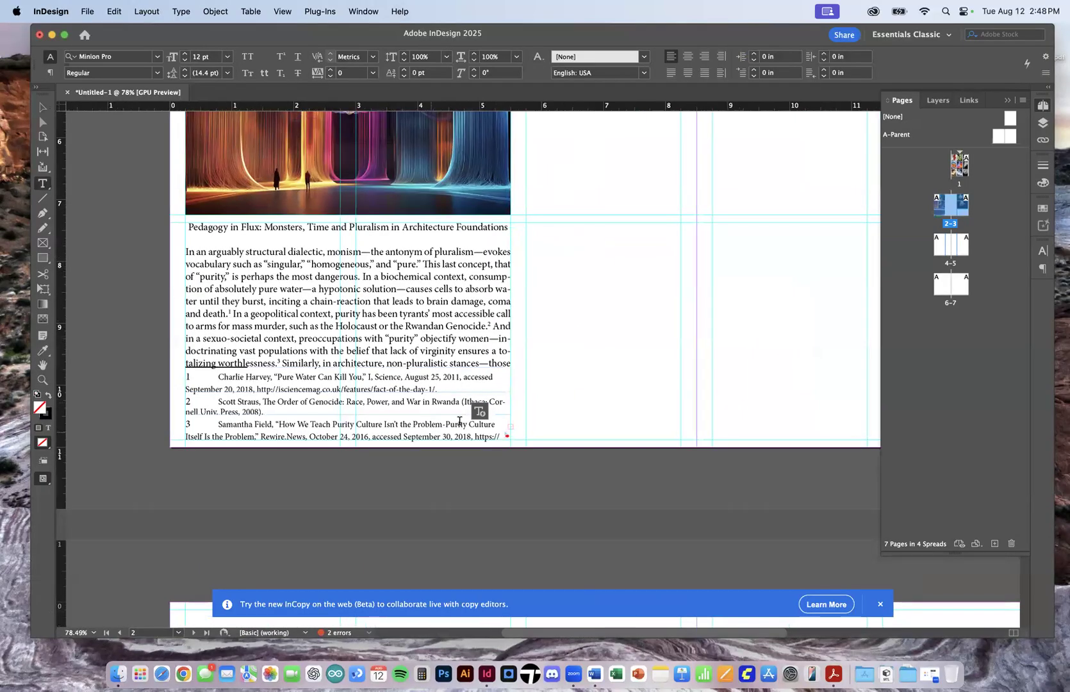
# Inspect the first two footnotes at the foot of the page 2 text by selecting them, and leave text editing
pyautogui.scroll(-3, 520, 381)
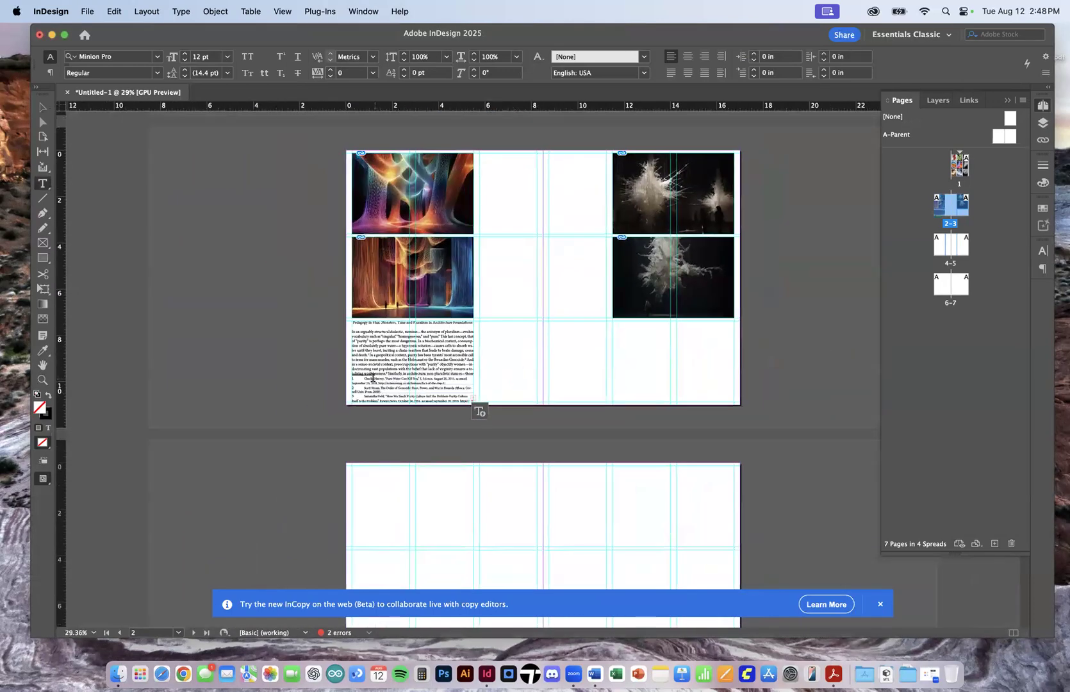
pyautogui.scroll(1, 366, 379)
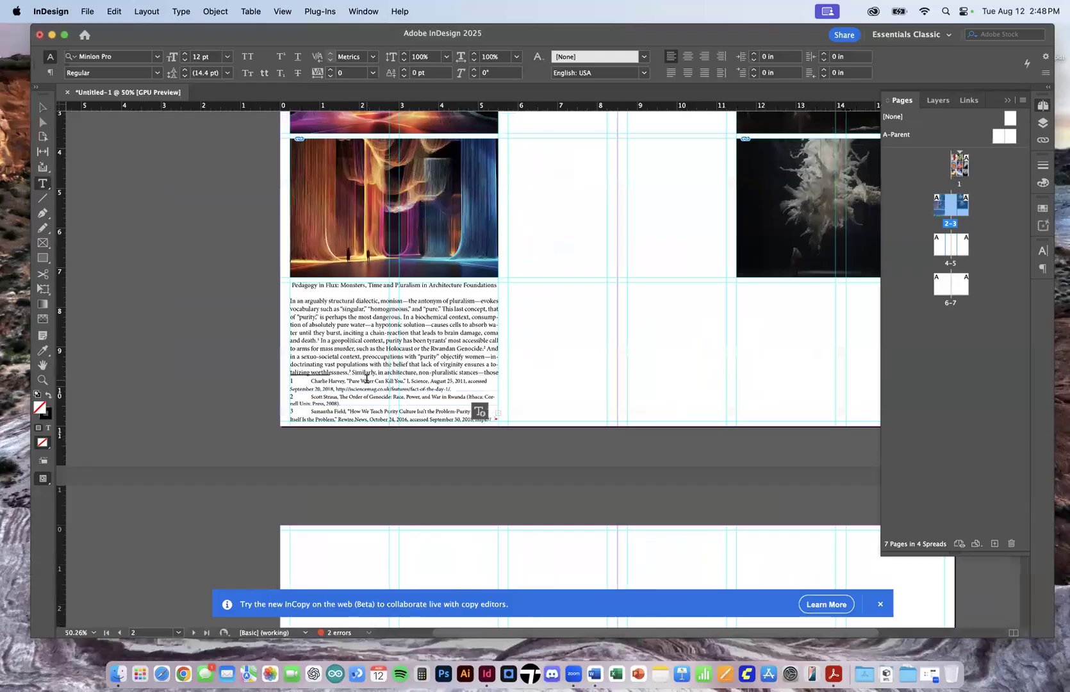
pyautogui.scroll(1, 367, 378)
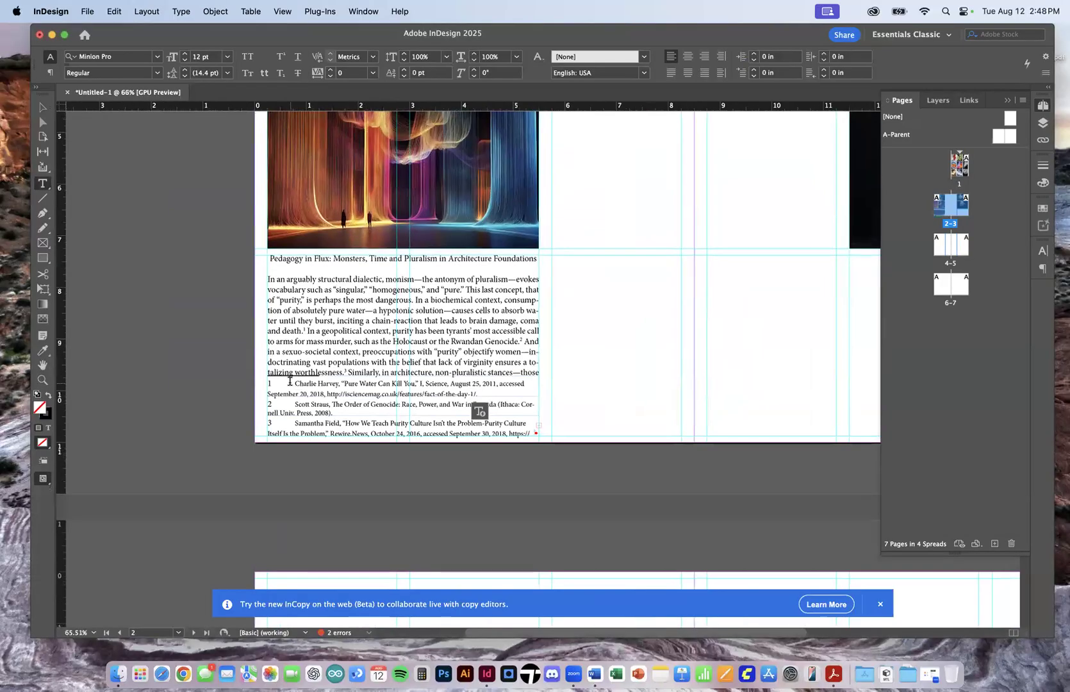
pyautogui.moveTo(292, 383); pyautogui.dragTo(489, 421)
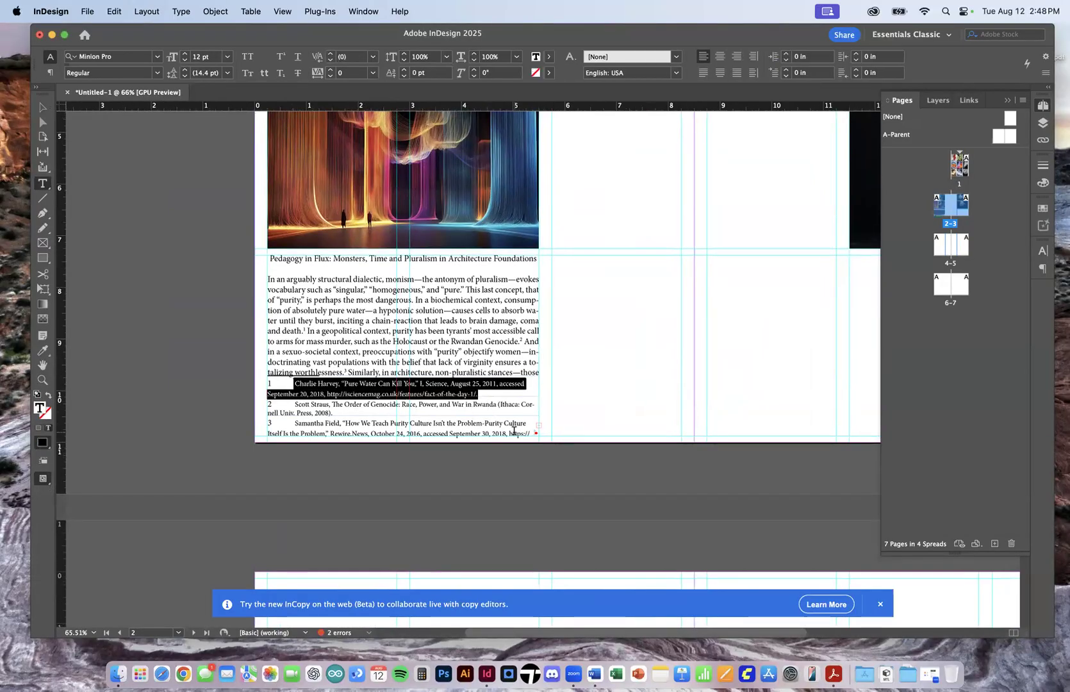
pyautogui.click(439, 404)
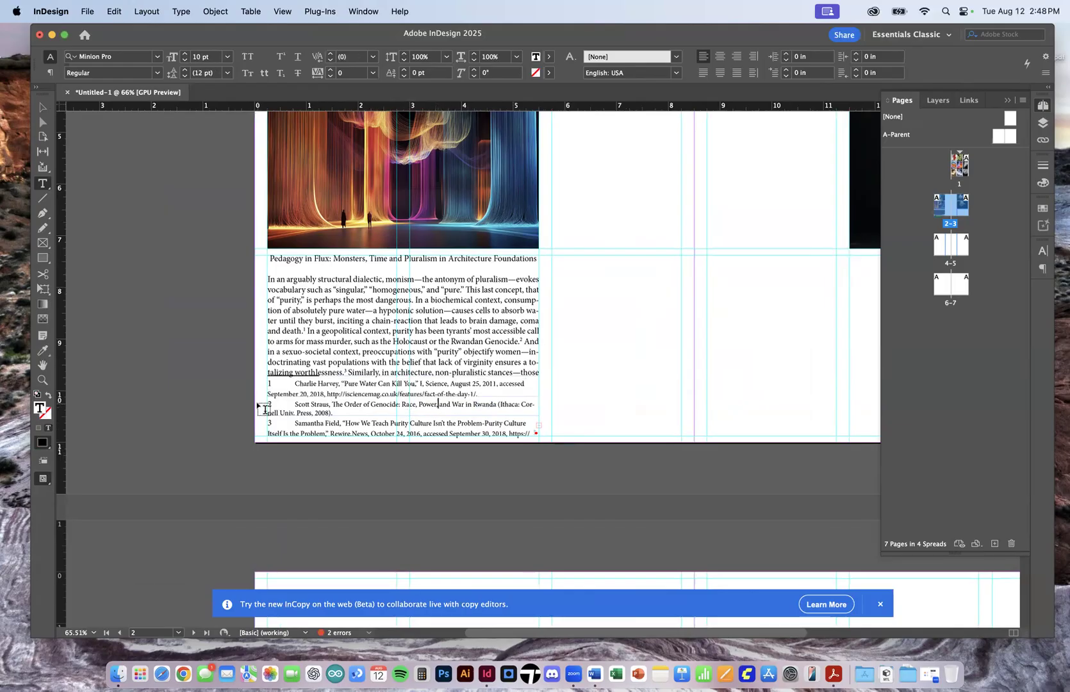
pyautogui.moveTo(269, 401); pyautogui.dragTo(390, 405)
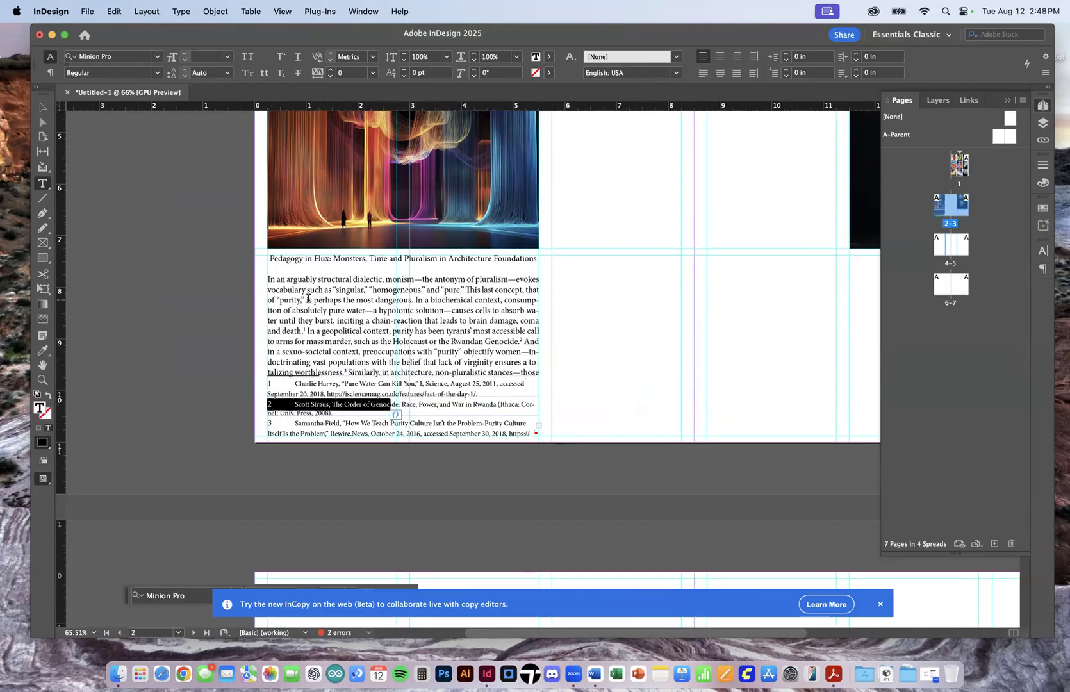
pyautogui.press('Escape')
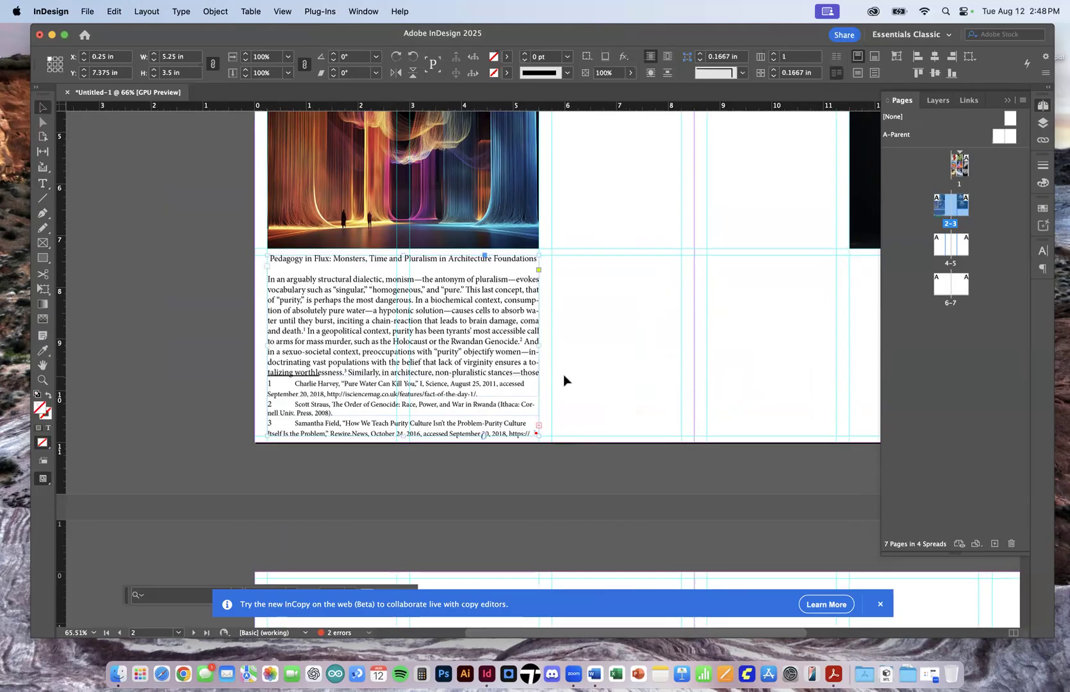
# Thread the overset essay text from the page 2 frame into the text frame below the images on page 3
pyautogui.scroll(-2, 563, 374)
pyautogui.scroll(-3, 567, 375)
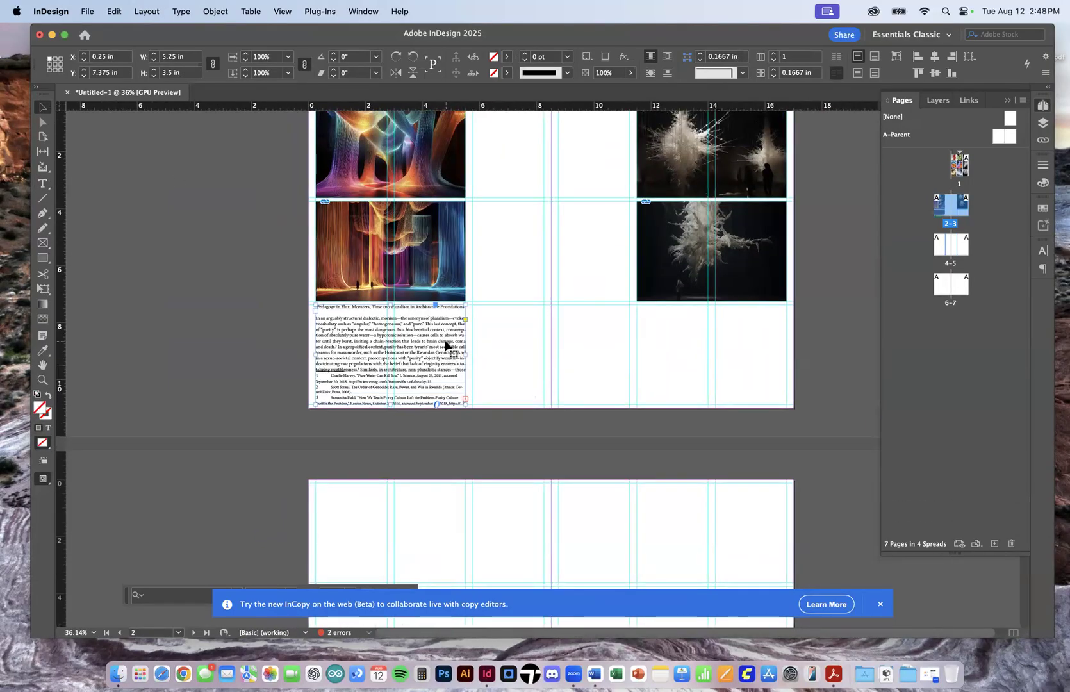
pyautogui.scroll(2, 446, 347)
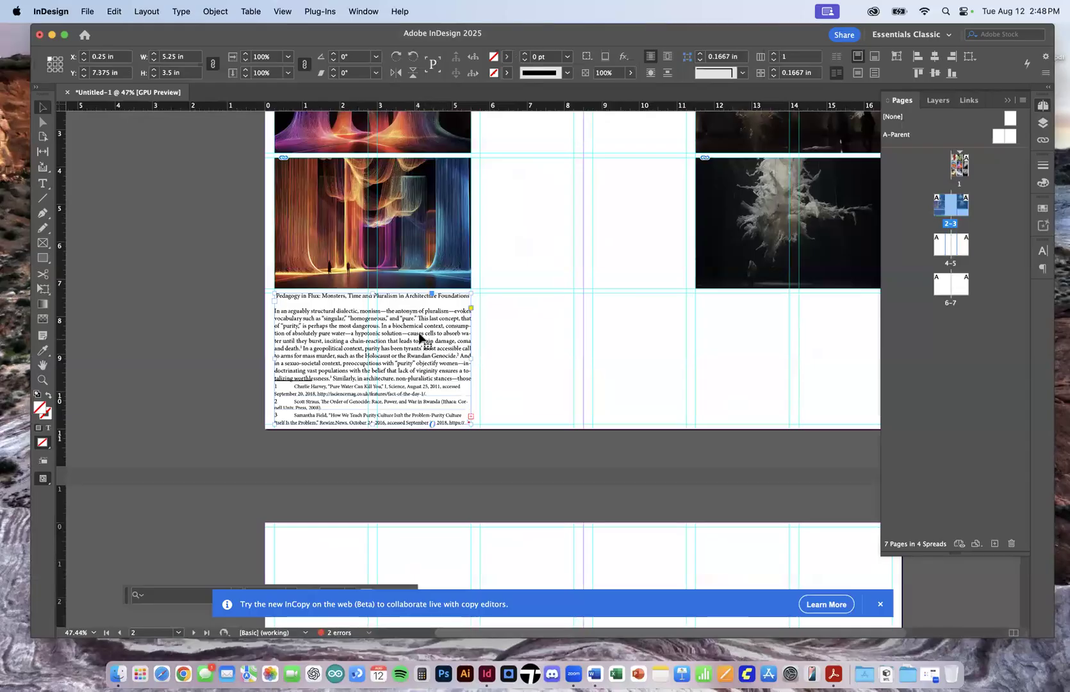
pyautogui.click(470, 420)
pyautogui.scroll(2, 485, 410)
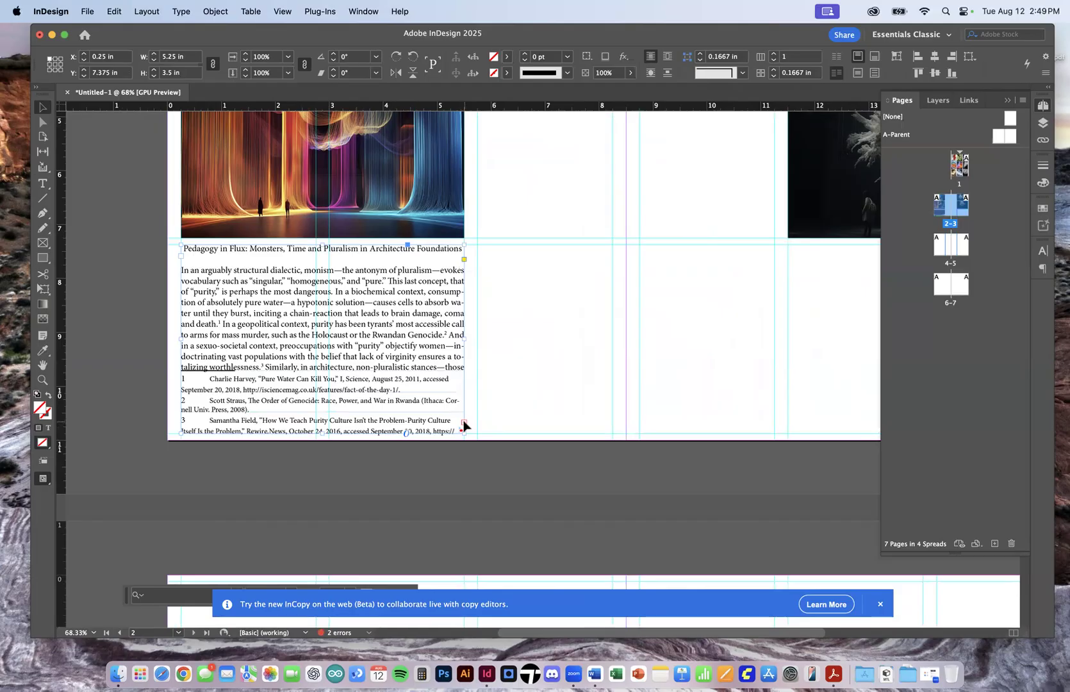
pyautogui.click(465, 423)
pyautogui.scroll(-3, 576, 388)
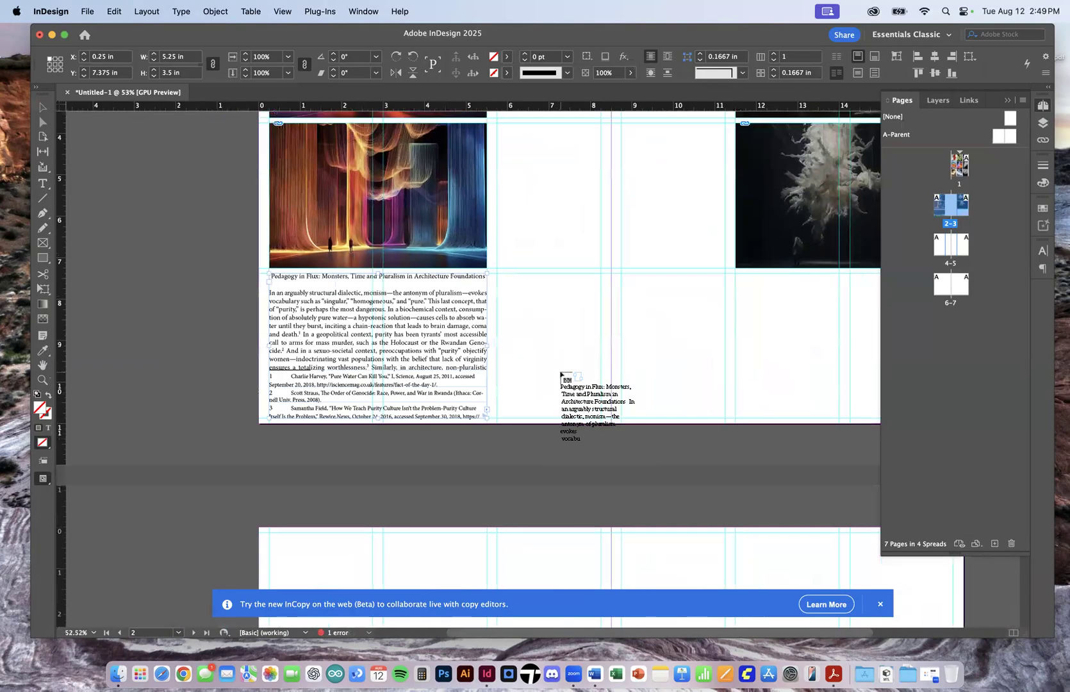
pyautogui.click(666, 282)
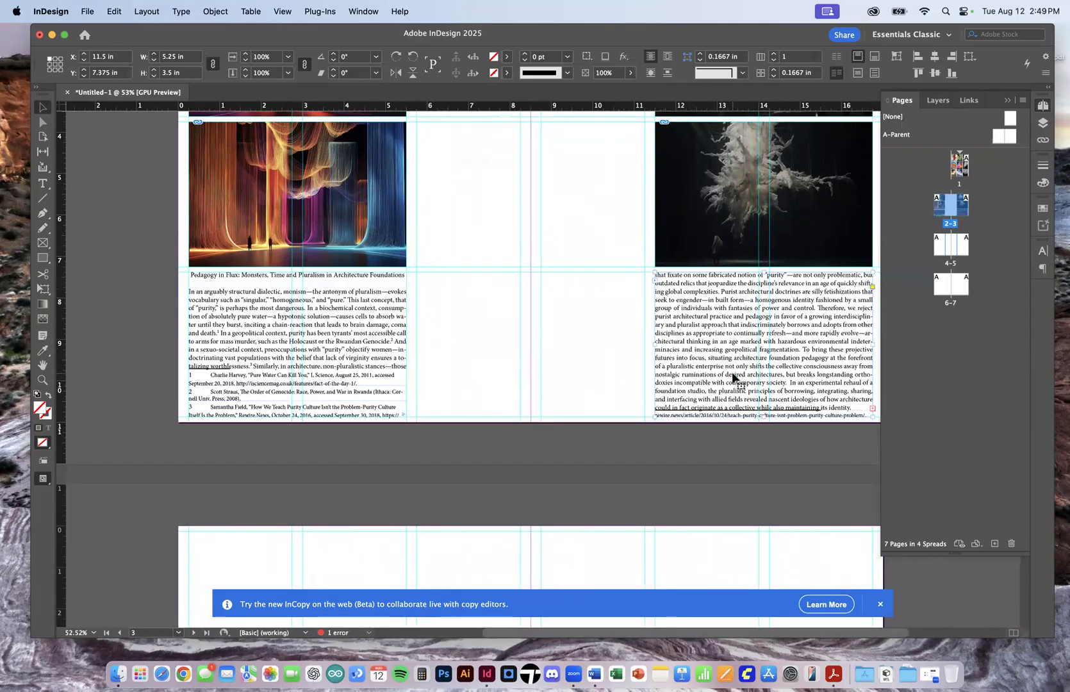
# Thread the overset text from the page 3 frame into the full-height frame on page 4
pyautogui.scroll(-3, 731, 372)
pyautogui.hscroll(2, 731, 372)
pyautogui.click(816, 323)
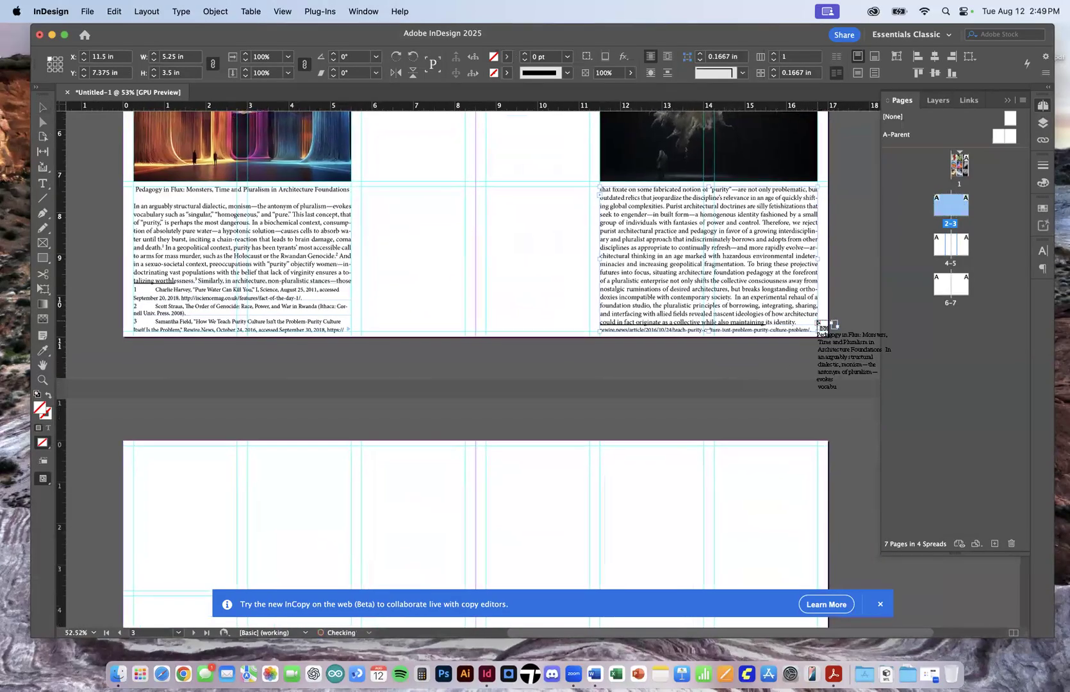
pyautogui.scroll(-2, 334, 396)
pyautogui.scroll(-3, 334, 400)
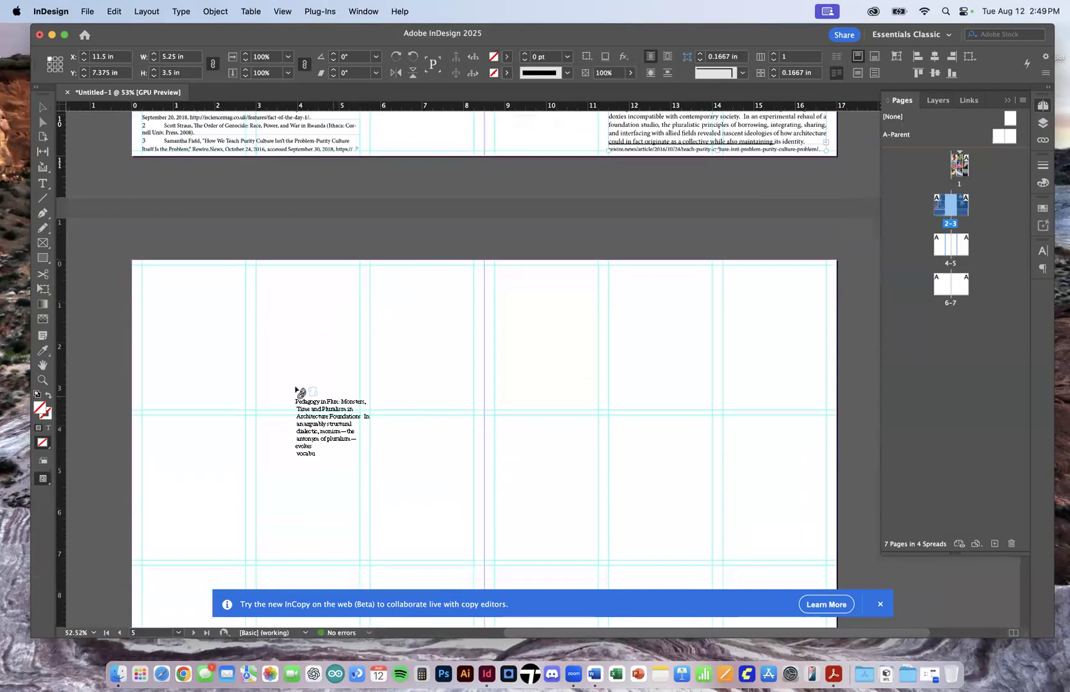
pyautogui.click(165, 310)
# Continue the essay from the page 4 frame into the full-height text frame on page 5
pyautogui.scroll(-5, 314, 388)
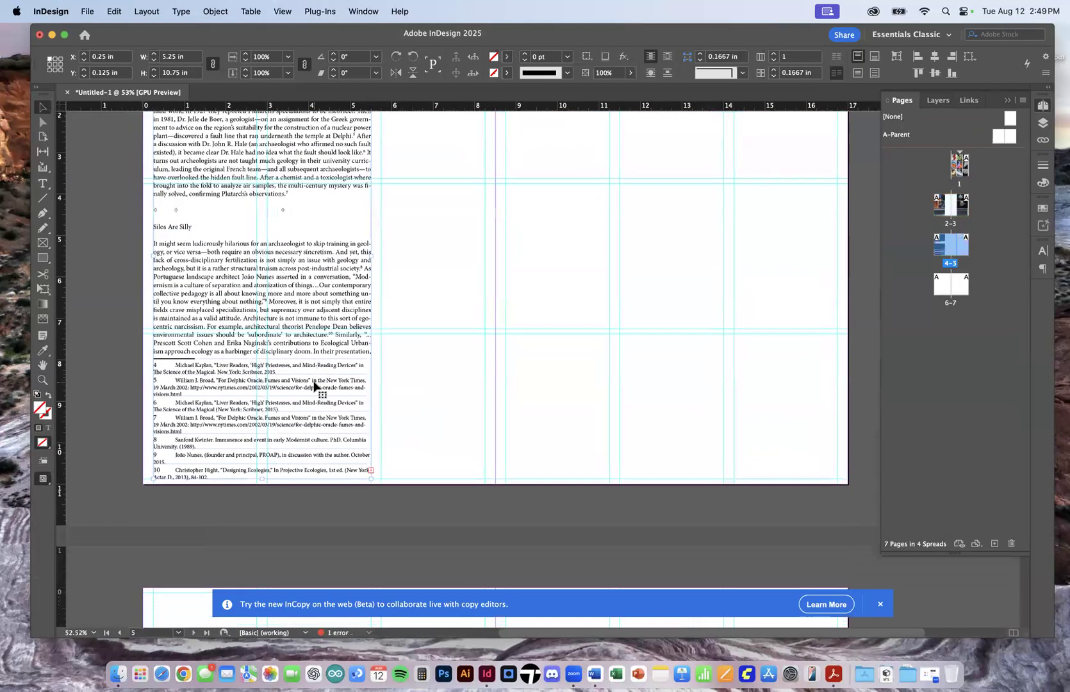
pyautogui.click(369, 464)
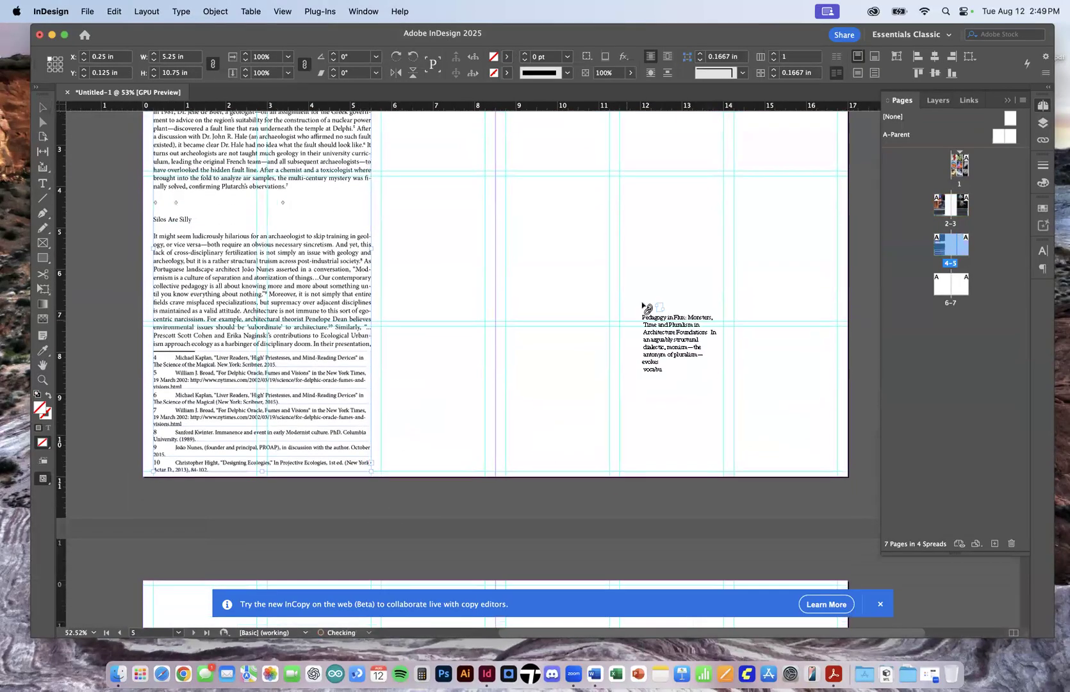
pyautogui.click(680, 248)
# Shorten the page 2 essay frame from its bottom edge to a height of 3.125 in
pyautogui.scroll(8, 296, 243)
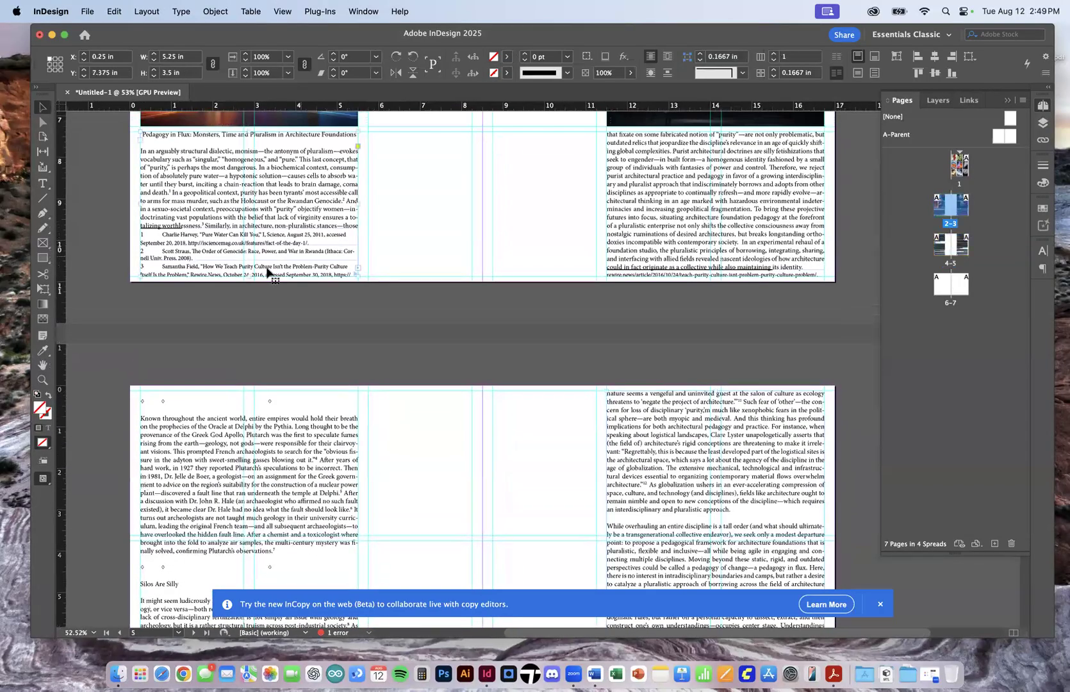
pyautogui.moveTo(250, 276); pyautogui.dragTo(250, 261)
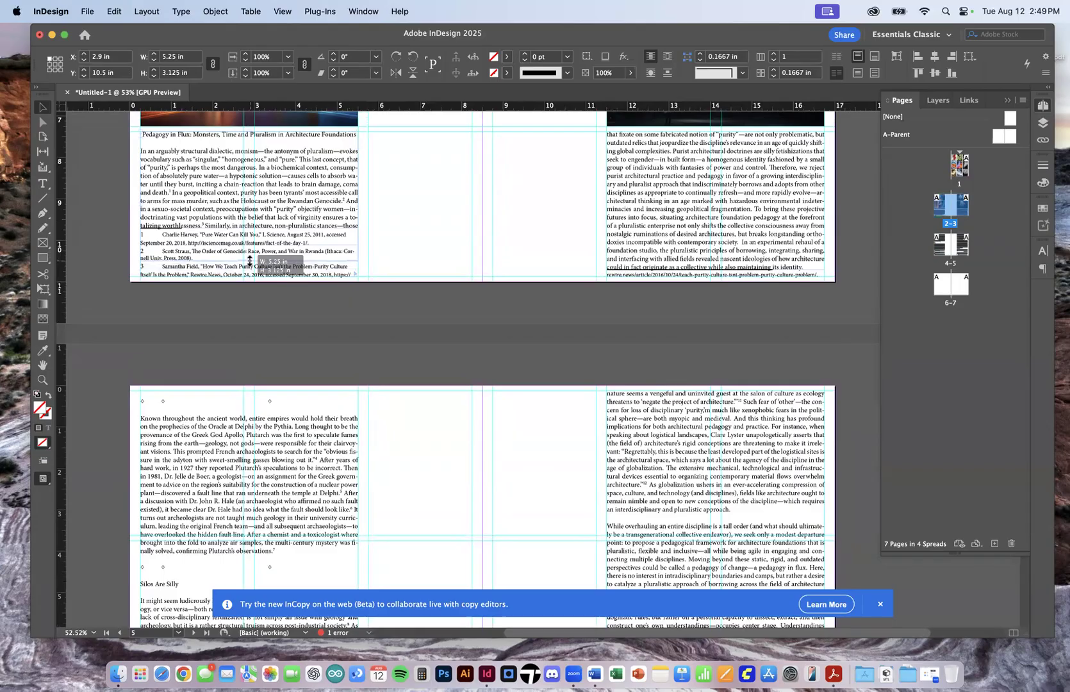
pyautogui.scroll(3, 485, 267)
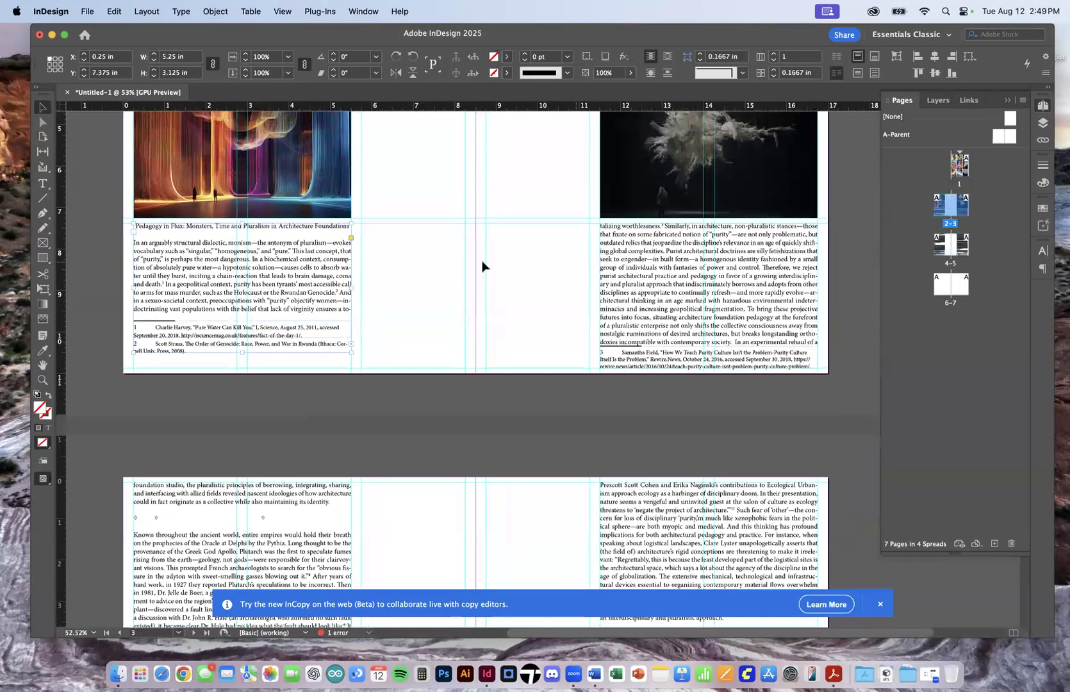
# Examine how the essay text and footnotes reflow through the threaded frames across pages 2 to 5
pyautogui.scroll(-10, 716, 390)
pyautogui.hscroll(-2, 718, 389)
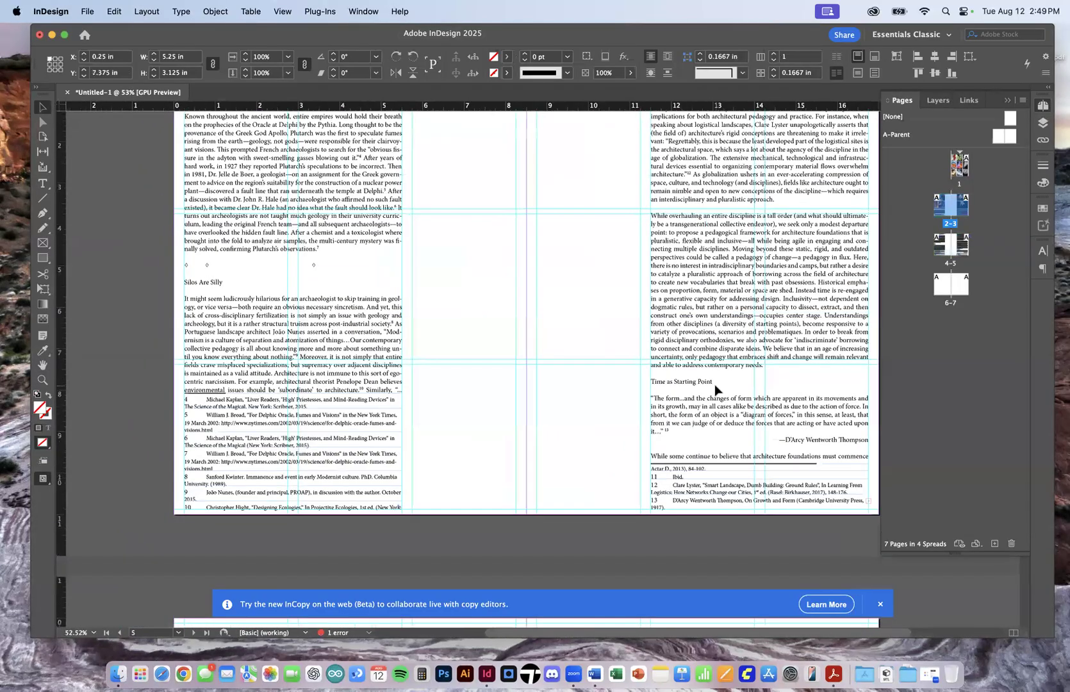
pyautogui.scroll(1, 715, 388)
pyautogui.scroll(-3, 716, 389)
pyautogui.scroll(3, 716, 389)
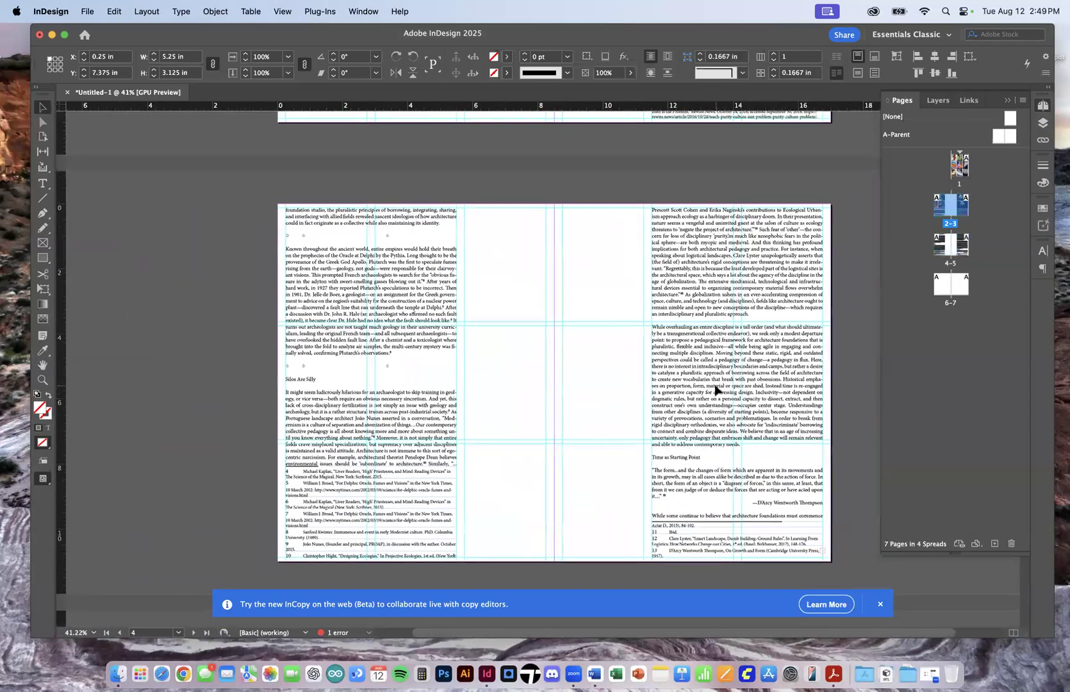
pyautogui.scroll(3, 250, 306)
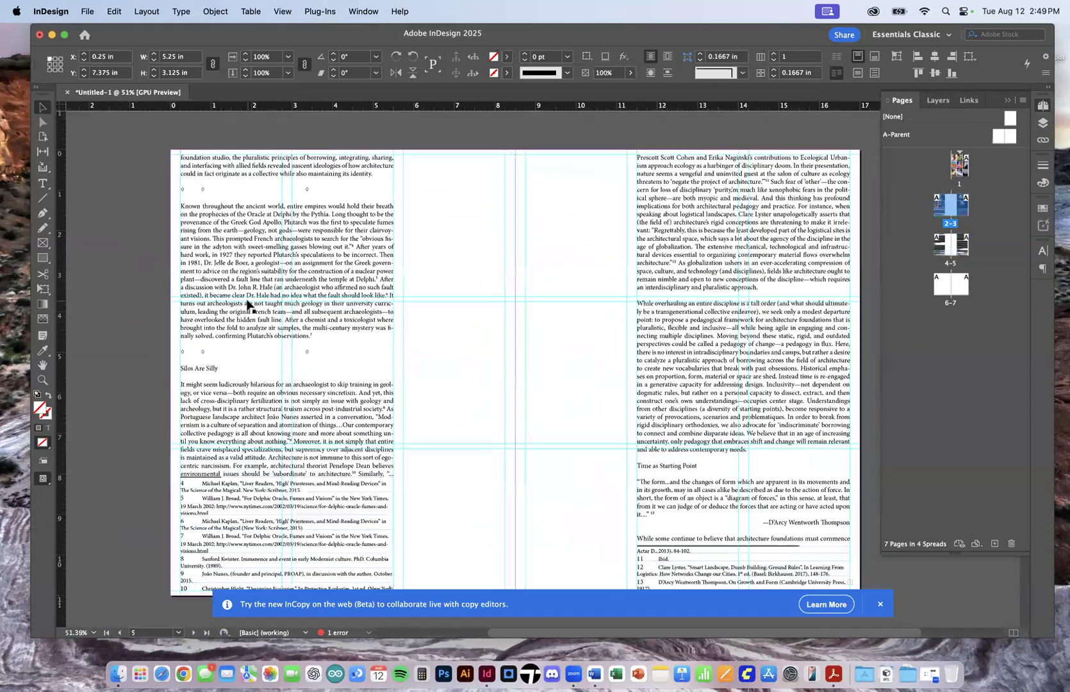
pyautogui.scroll(5, 325, 347)
pyautogui.scroll(2, 323, 348)
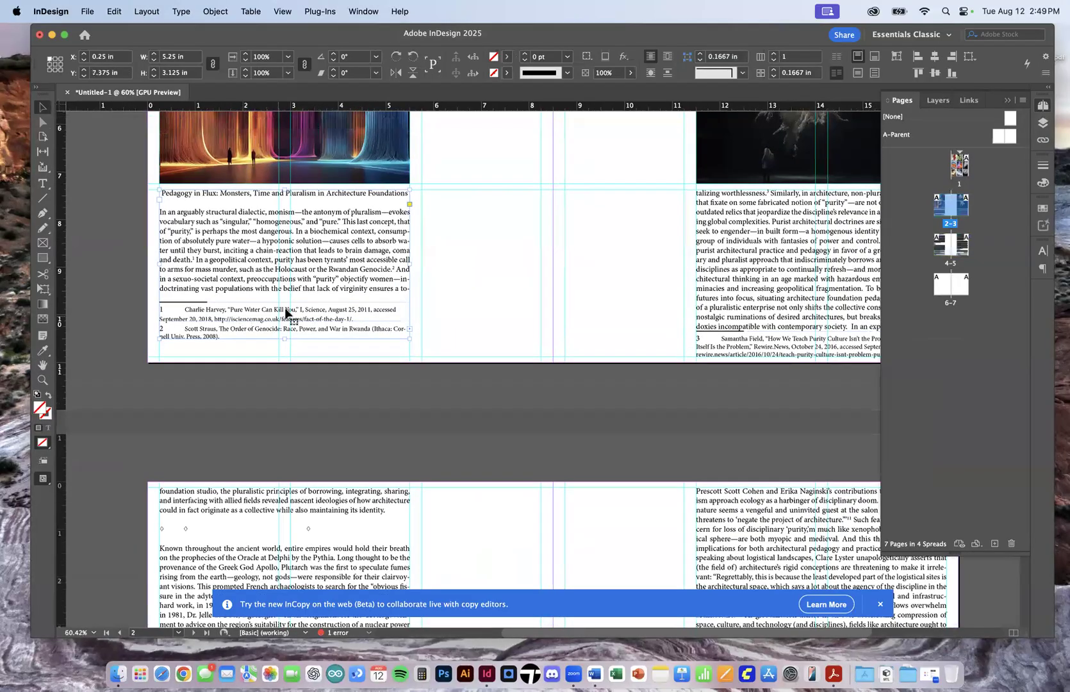
# Delete the first footnote reference after "death" in the page 2 text and clear the text of the two remaining footnotes
pyautogui.doubleClick(193, 259)
pyautogui.press('BackSpace')
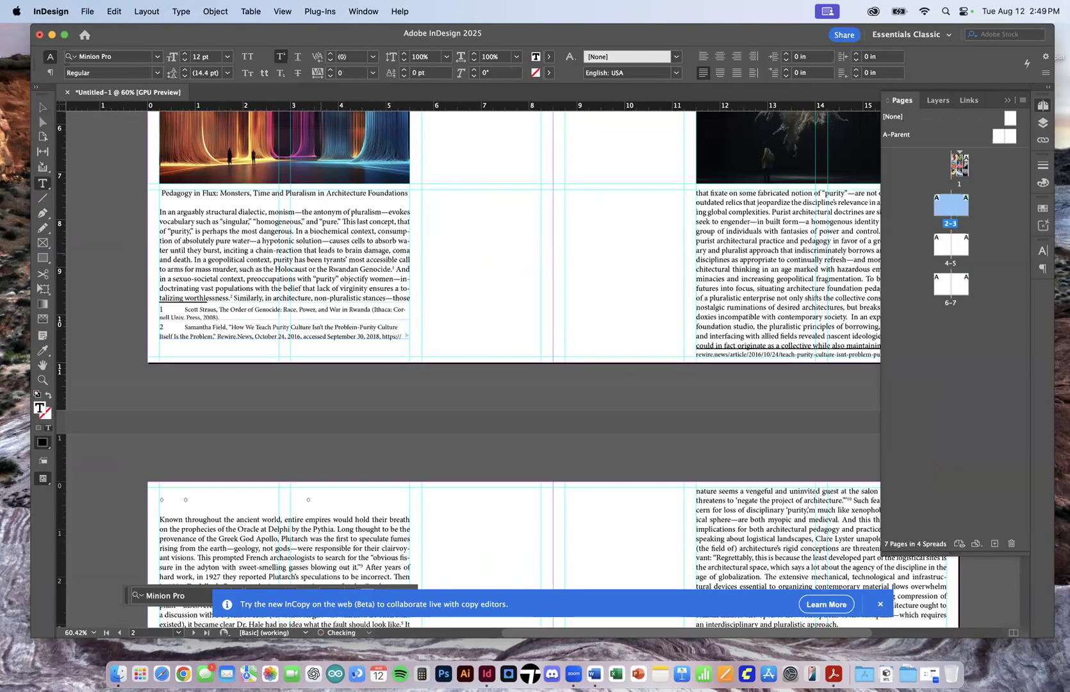
pyautogui.moveTo(209, 308); pyautogui.dragTo(226, 323)
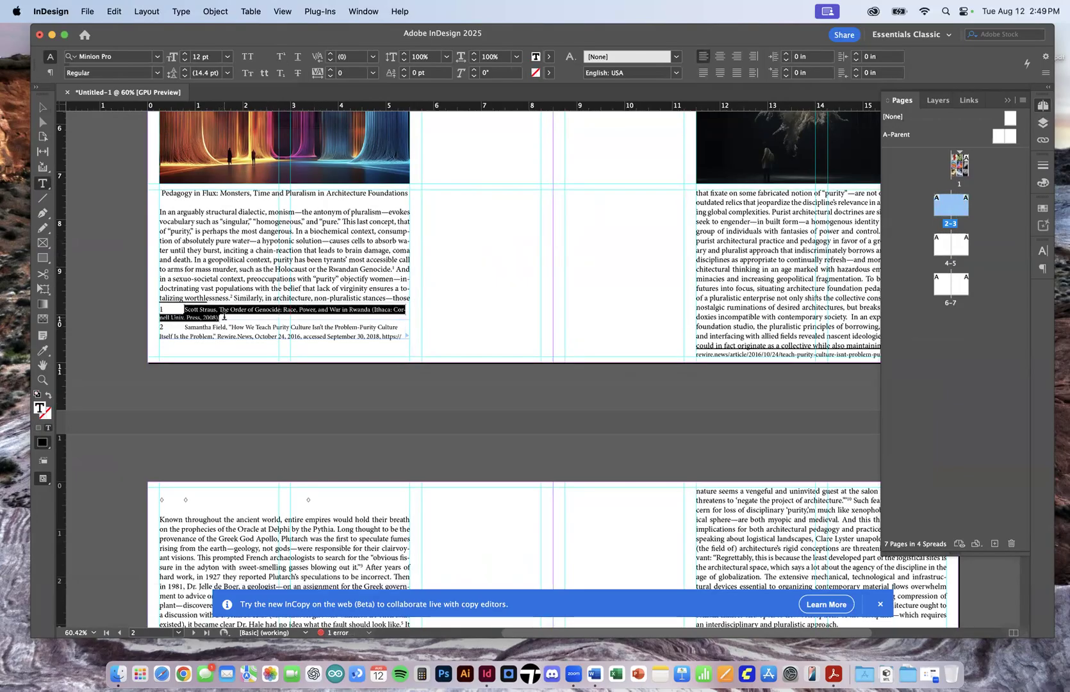
pyautogui.press('BackSpace')
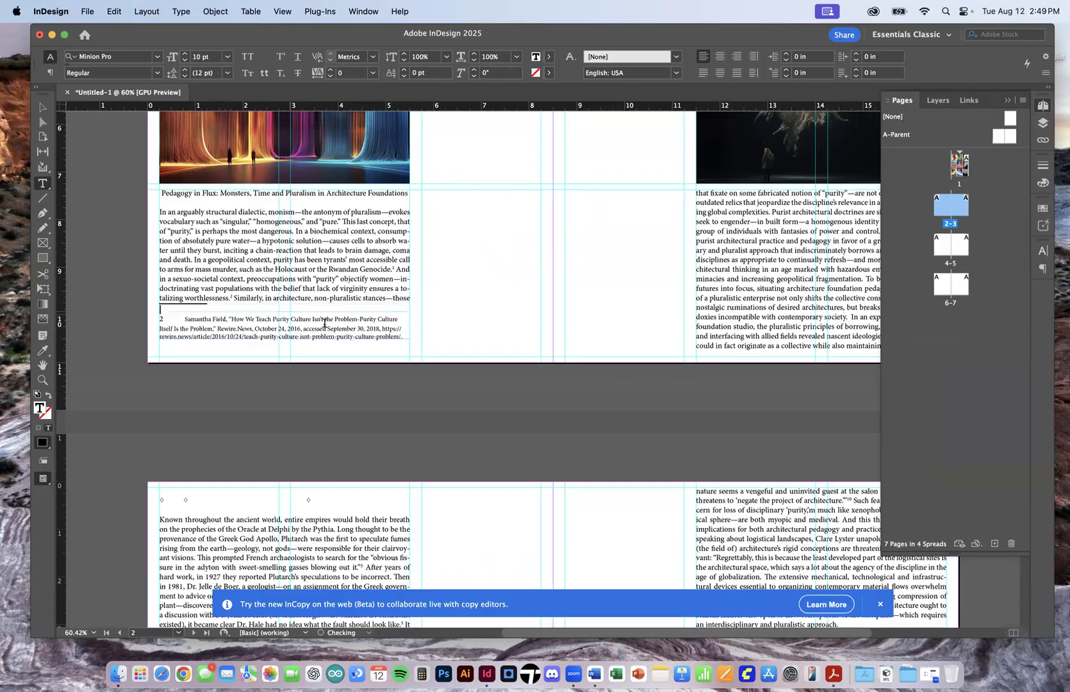
pyautogui.click(404, 334)
pyautogui.moveTo(389, 336); pyautogui.dragTo(162, 319)
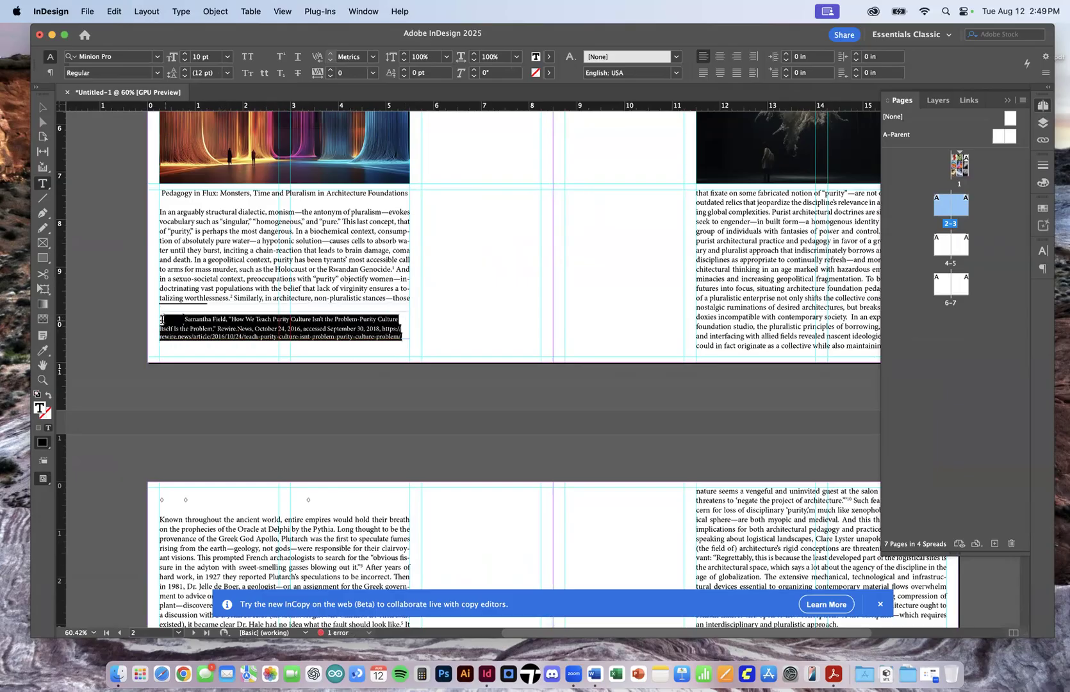
pyautogui.press('BackSpace')
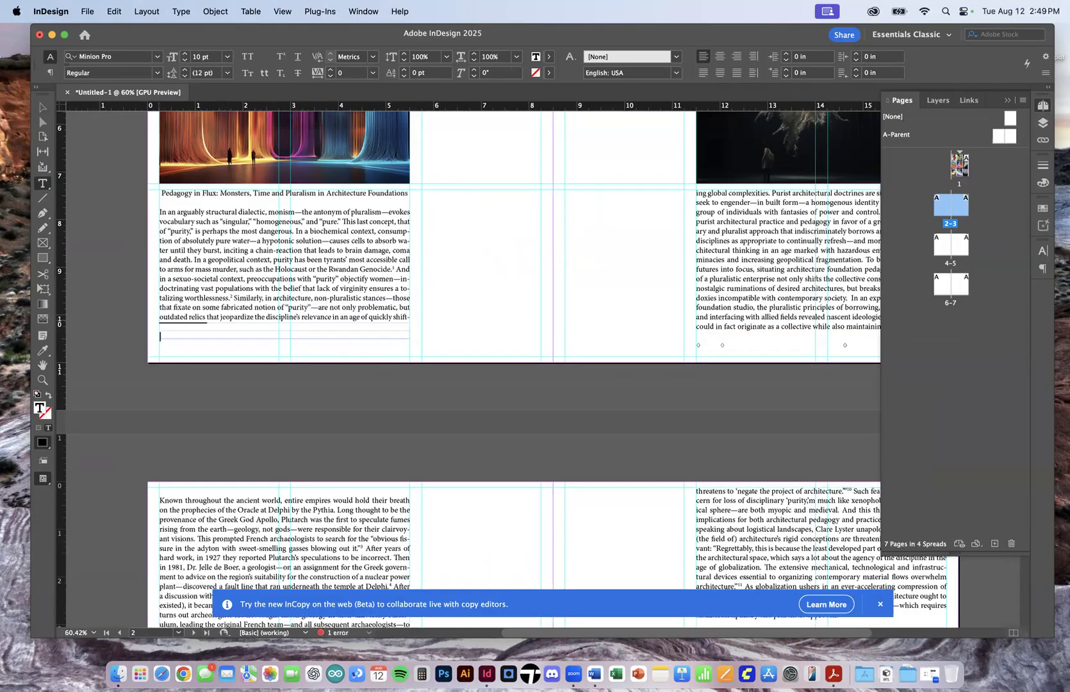
# Delete the row of diamond symbols at the end of the essay text on page 3
pyautogui.hscroll(5, 467, 359)
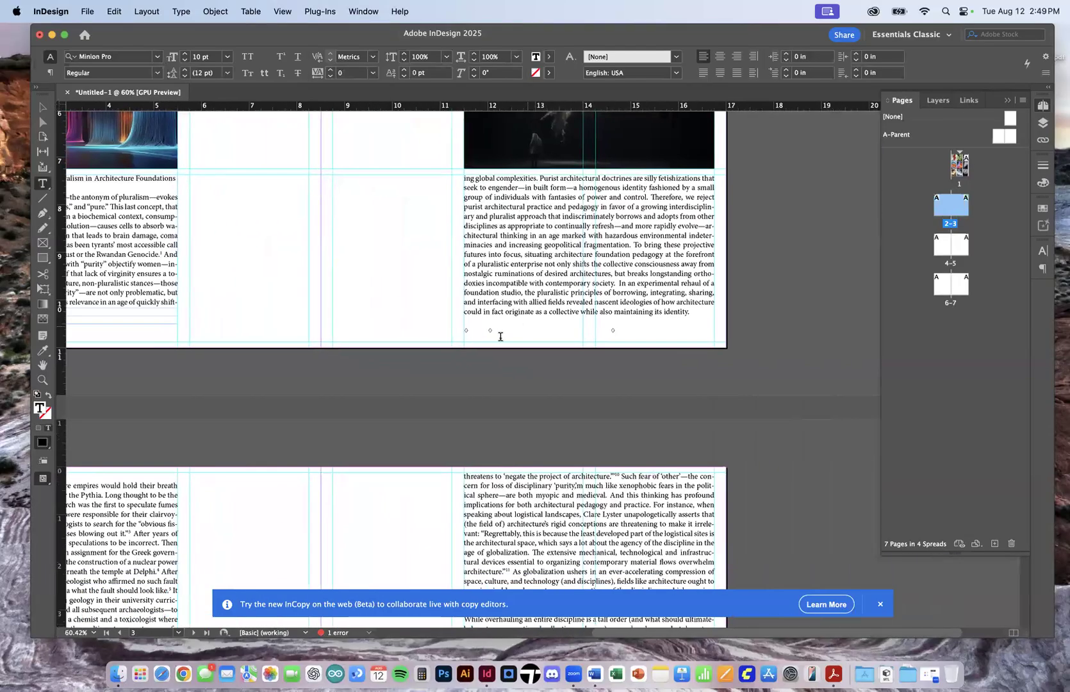
pyautogui.click(629, 330)
pyautogui.press('BackSpace')
pyautogui.press('BackSpace')
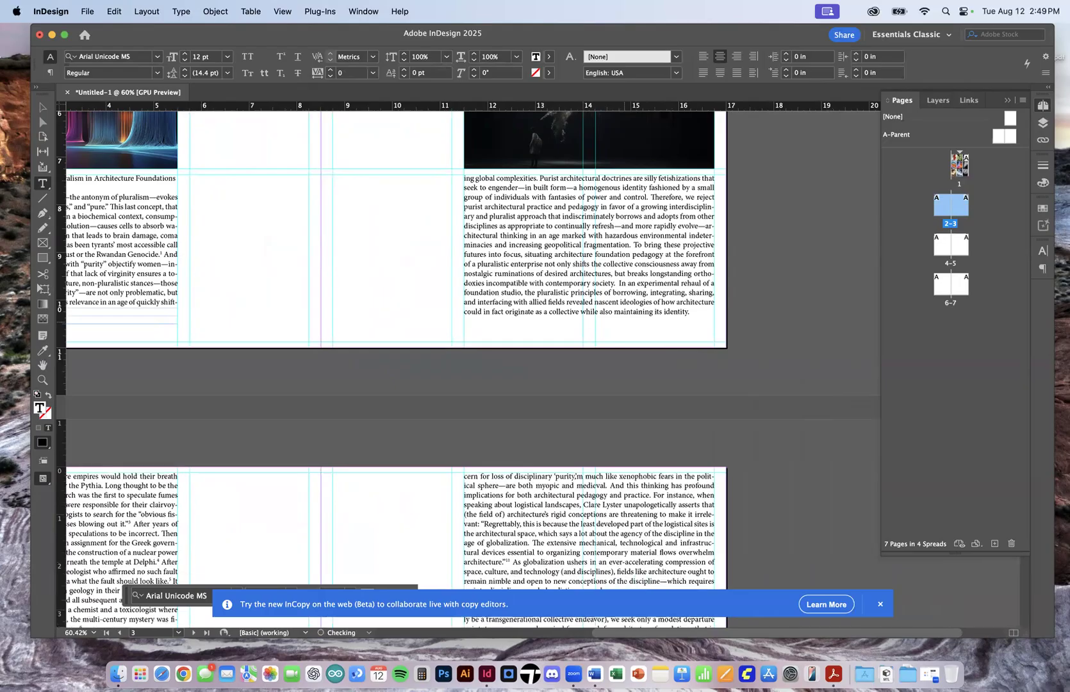
# Extend the page 2 essay frame down to the bottom margin, to a height of 3.5 in
pyautogui.scroll(-5, 623, 321)
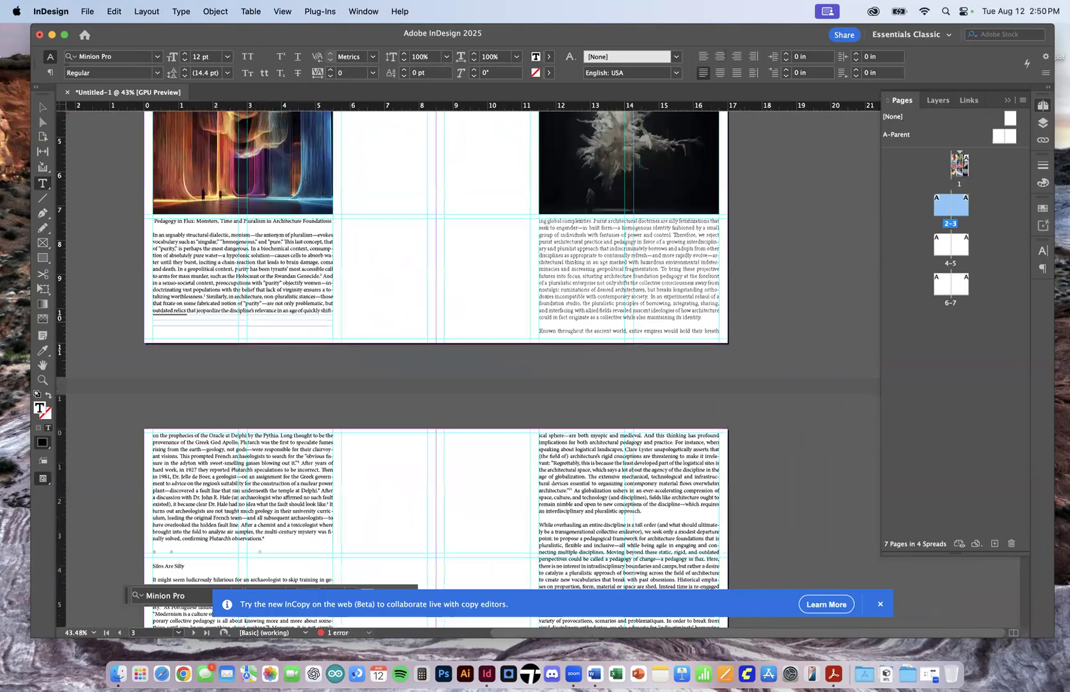
pyautogui.scroll(1, 620, 321)
pyautogui.scroll(2, 461, 343)
pyautogui.press('Escape')
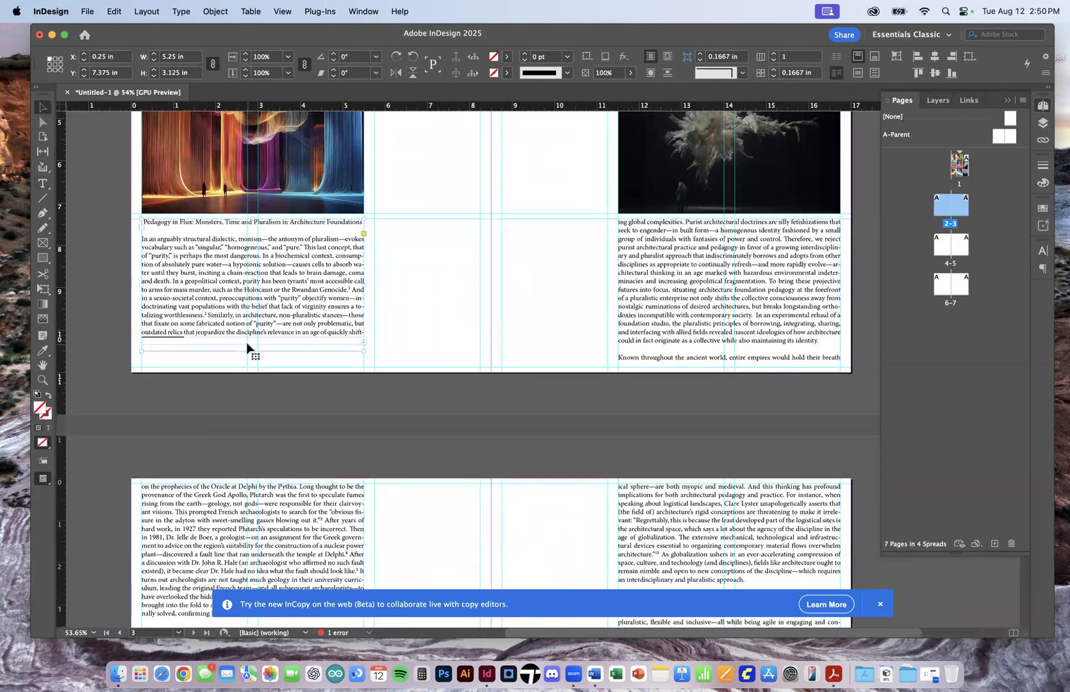
pyautogui.moveTo(253, 351); pyautogui.dragTo(252, 367)
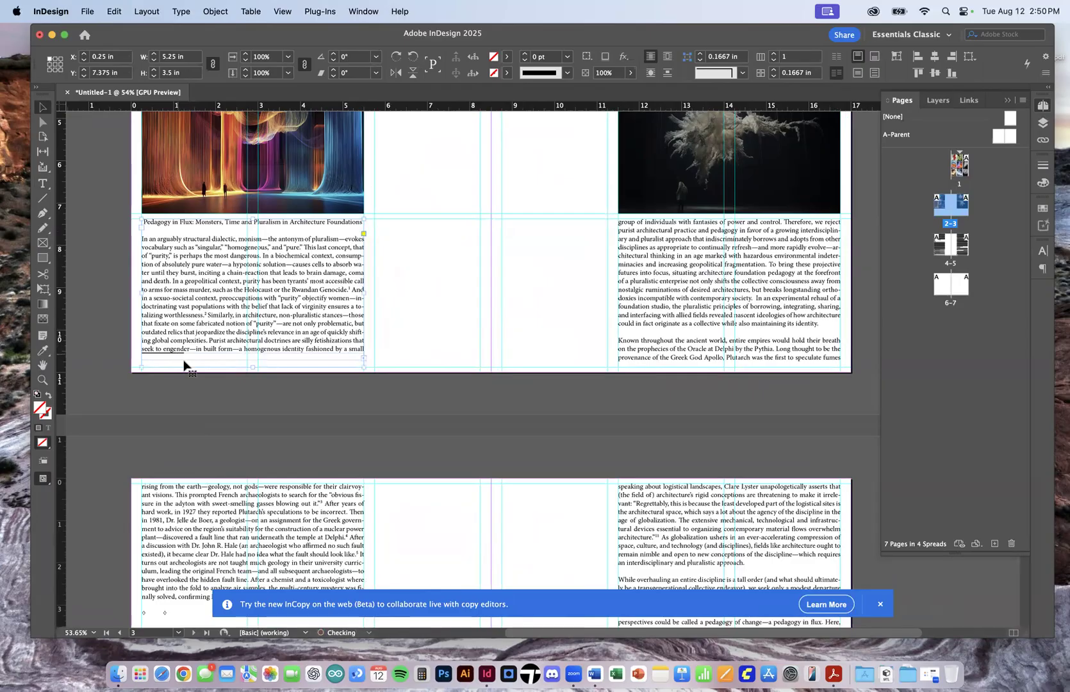
pyautogui.scroll(4, 178, 357)
pyautogui.scroll(-5, 240, 346)
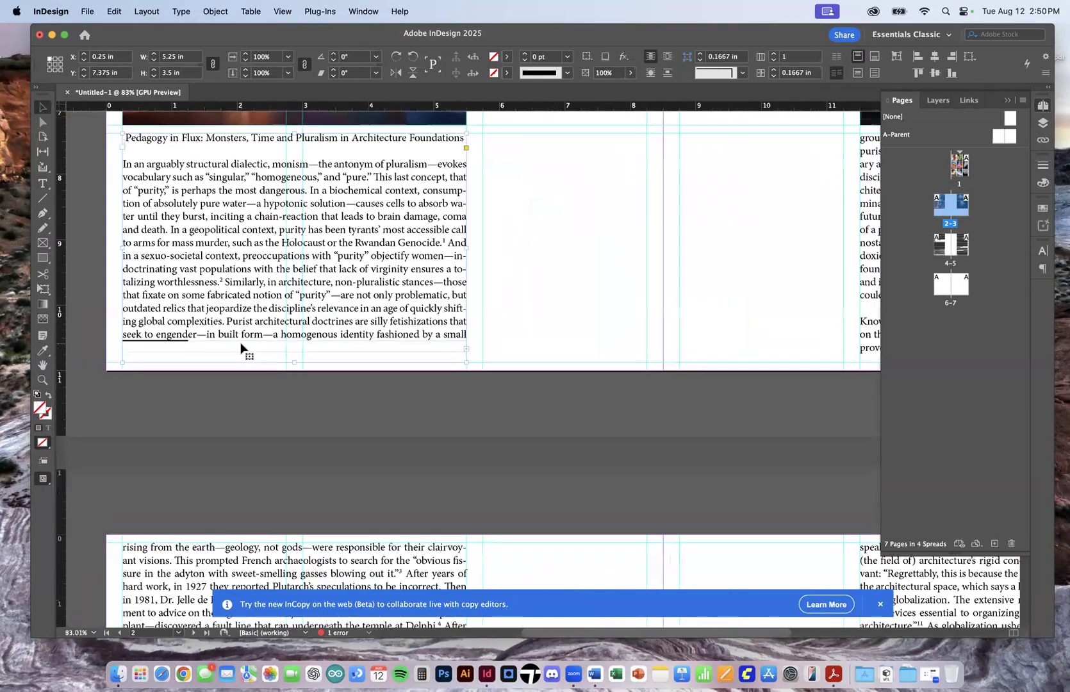
# Shorten the page 3 essay frame from its bottom edge to a height of 2.885 in
pyautogui.click(665, 337)
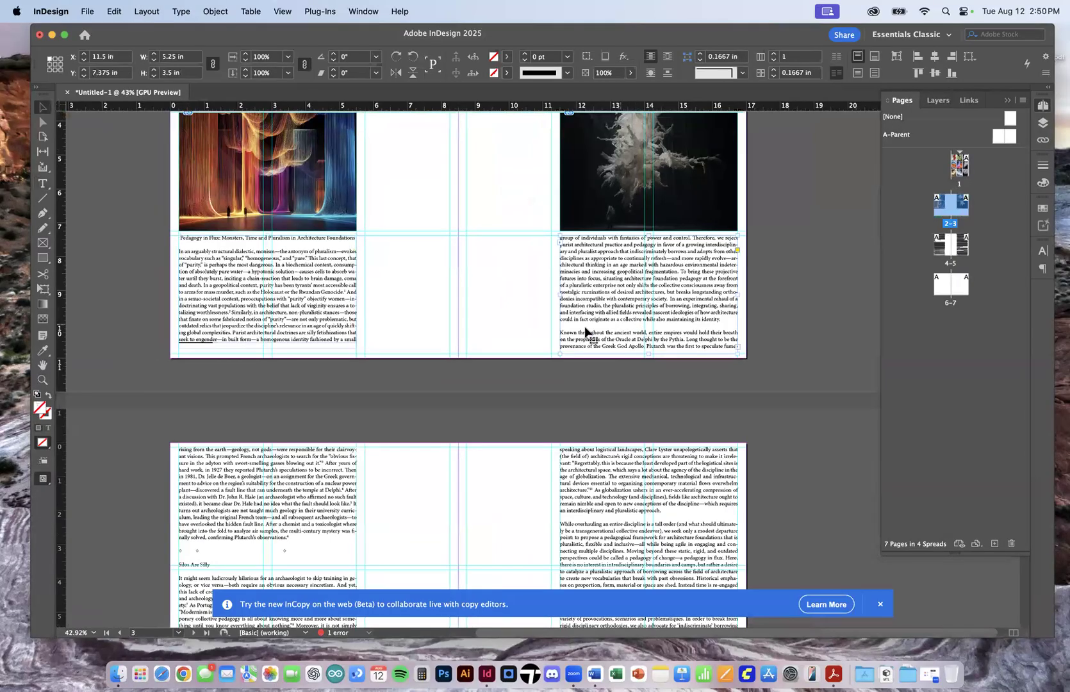
pyautogui.scroll(-1, 682, 336)
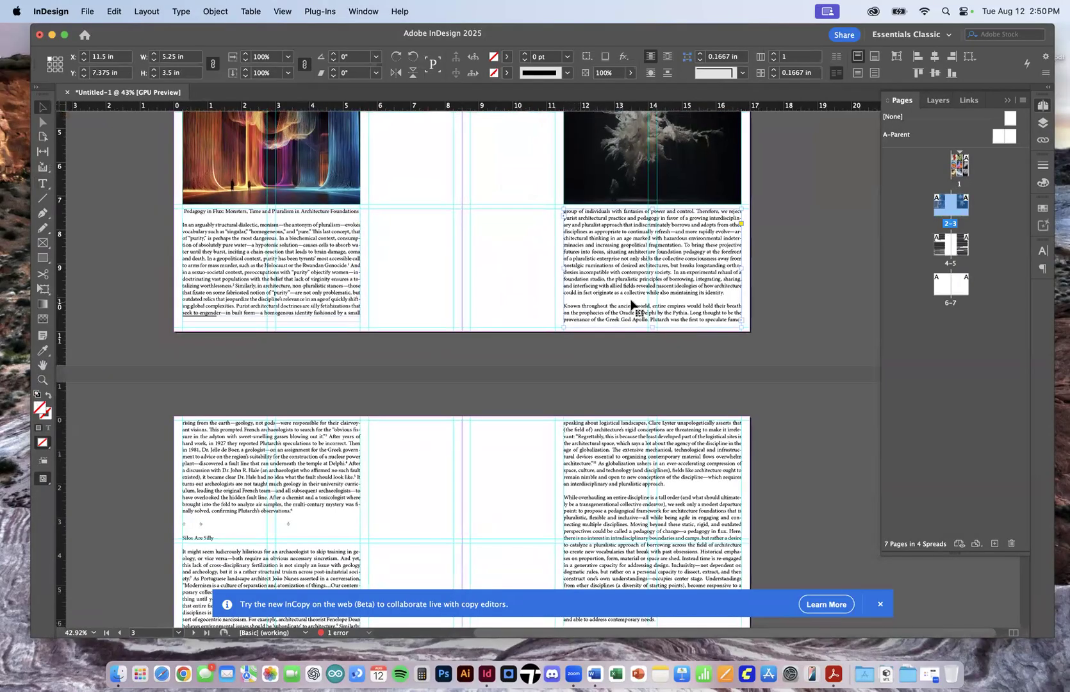
pyautogui.moveTo(652, 325); pyautogui.dragTo(652, 306)
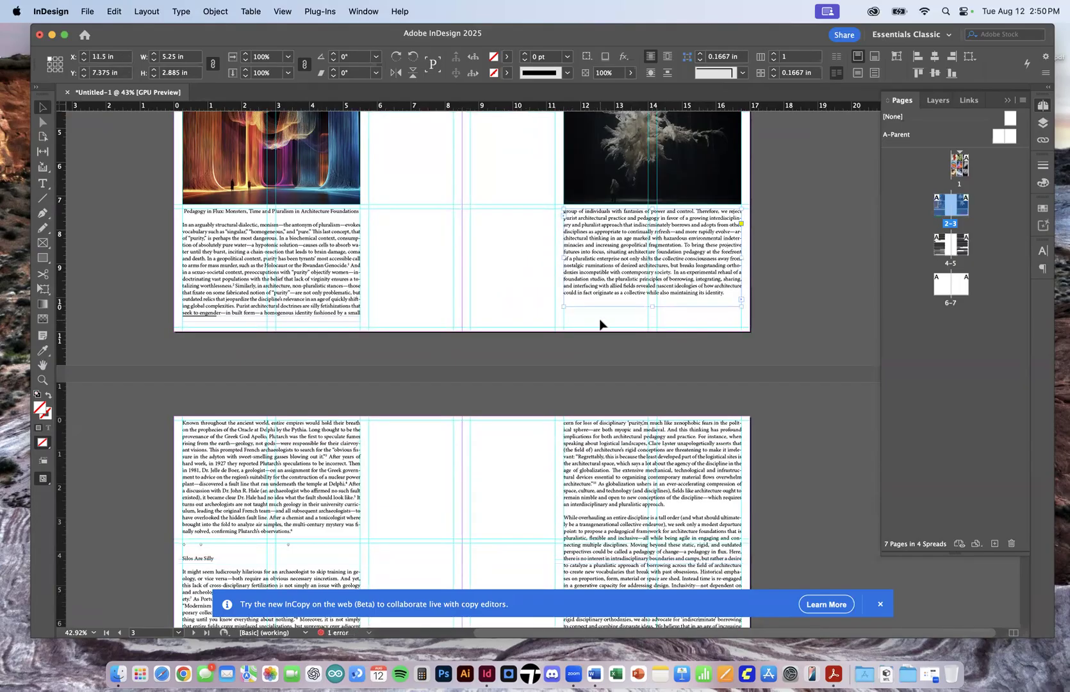
# Delete the row of diamond symbols above the "Silos Are Silly" heading on page 4
pyautogui.scroll(-5, 328, 426)
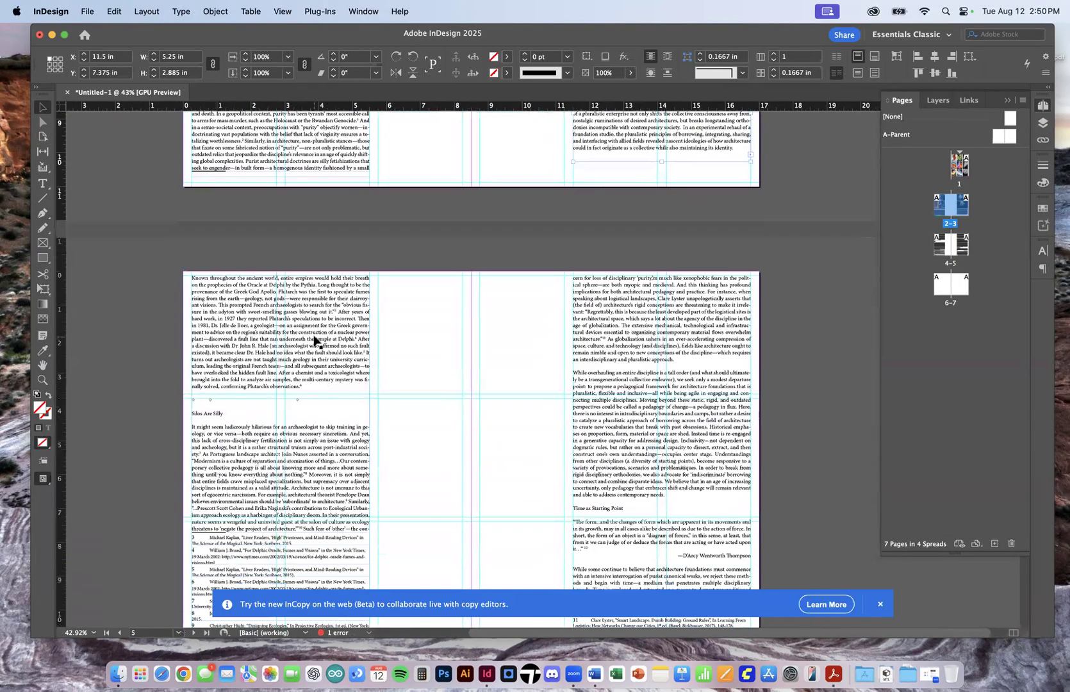
pyautogui.scroll(-1, 291, 356)
pyautogui.doubleClick(286, 376)
pyautogui.moveTo(312, 371); pyautogui.dragTo(201, 369)
pyautogui.press('BackSpace')
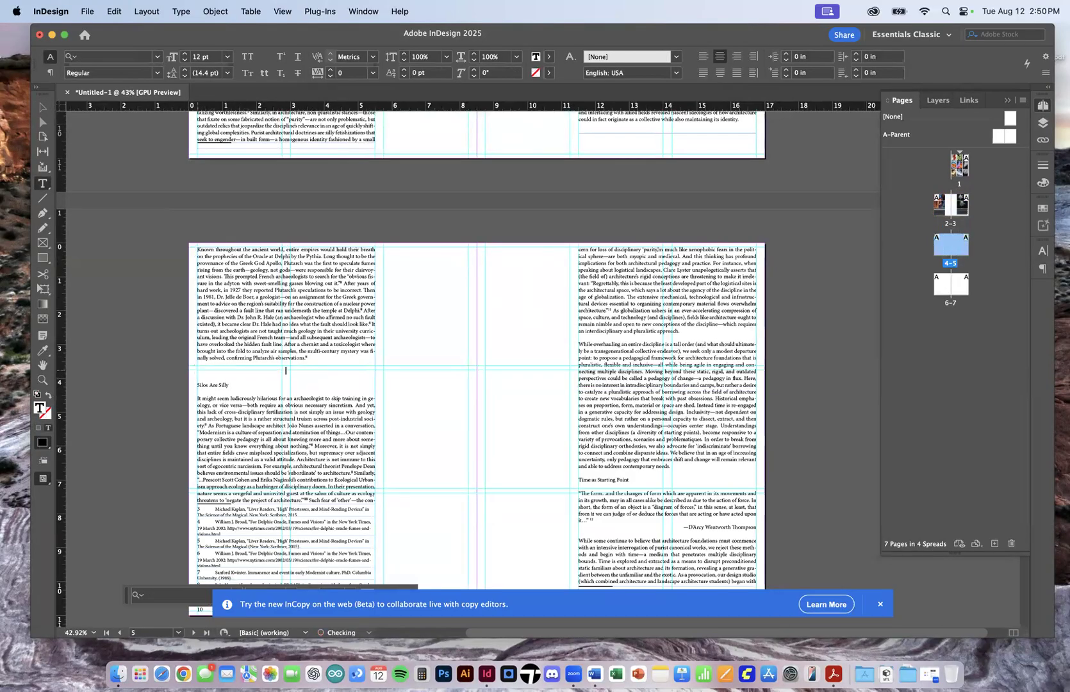
# Shorten the page 4 essay frame from its bottom edge to a height of 5.815 in
pyautogui.click(40, 109)
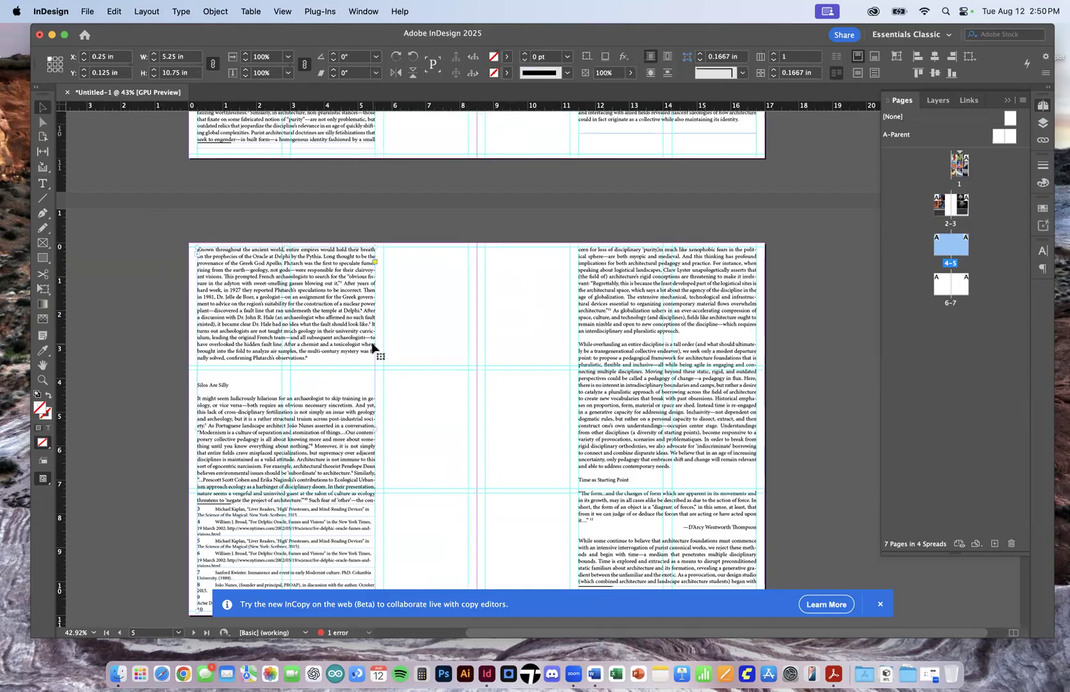
pyautogui.scroll(-3, 370, 349)
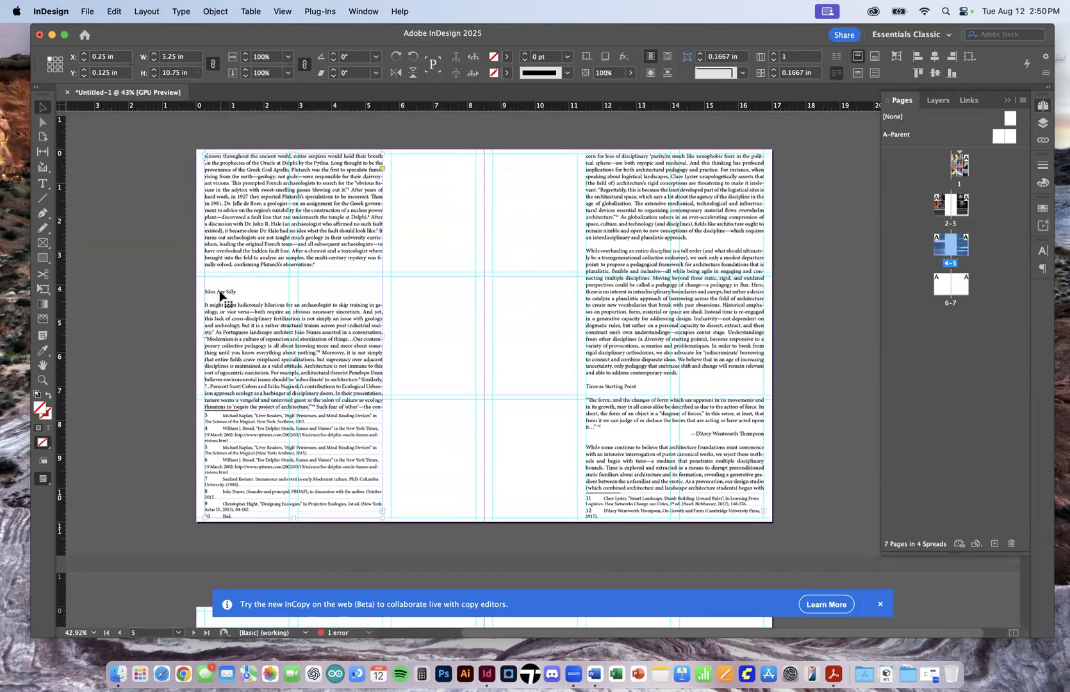
pyautogui.moveTo(293, 518); pyautogui.dragTo(288, 292)
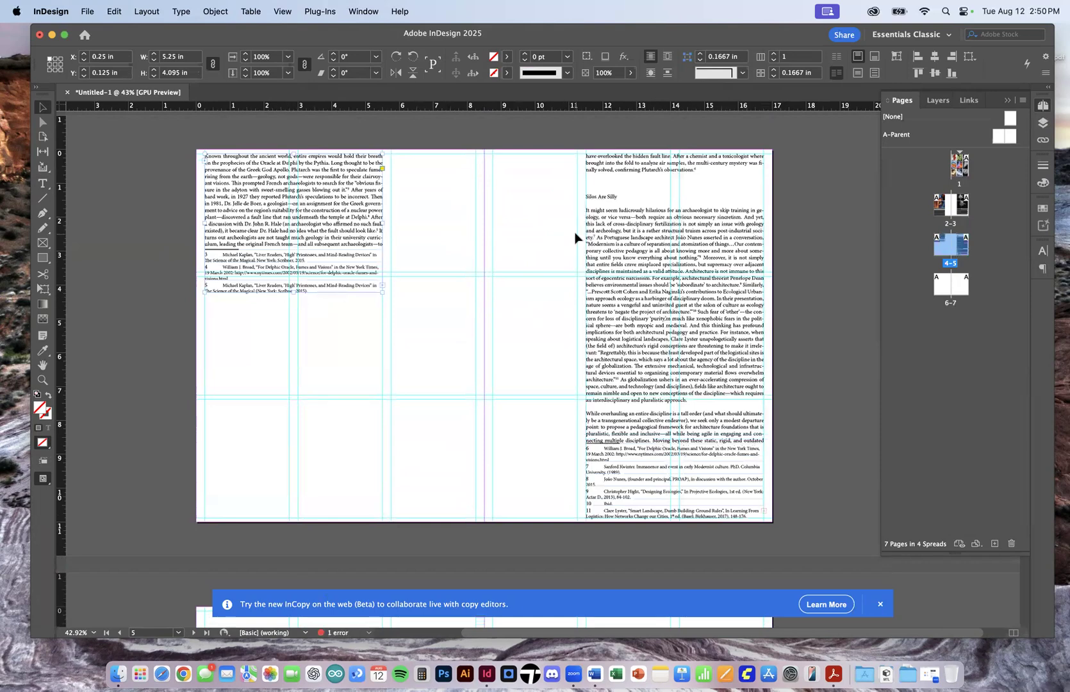
pyautogui.moveTo(291, 292); pyautogui.dragTo(291, 352)
pyautogui.scroll(-3, 444, 409)
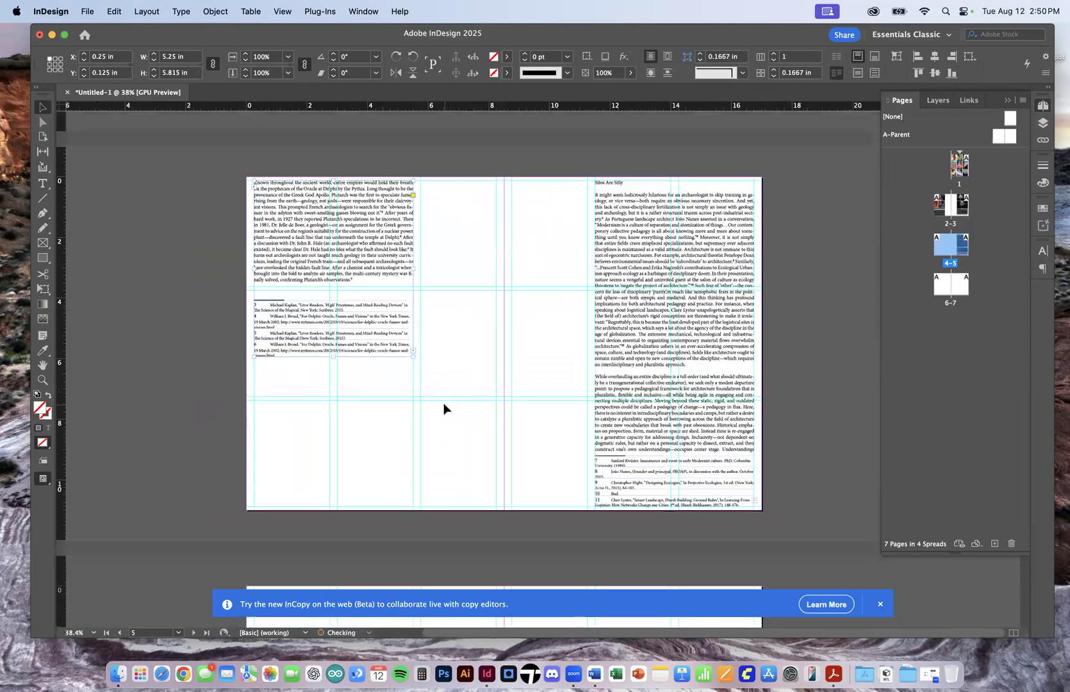
# Examine the image and text layout across all spreads, from the page 1 image grid to the empty pages 6-7
pyautogui.scroll(5, 444, 409)
pyautogui.scroll(-2, 445, 409)
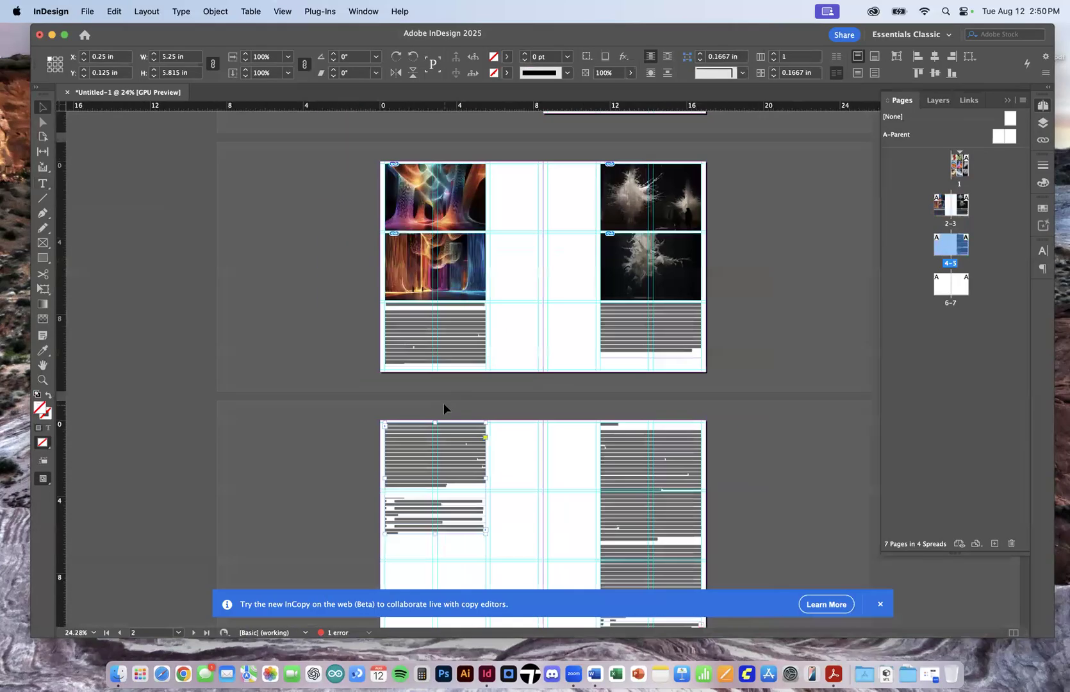
pyautogui.scroll(-5, 444, 408)
pyautogui.scroll(2, 444, 408)
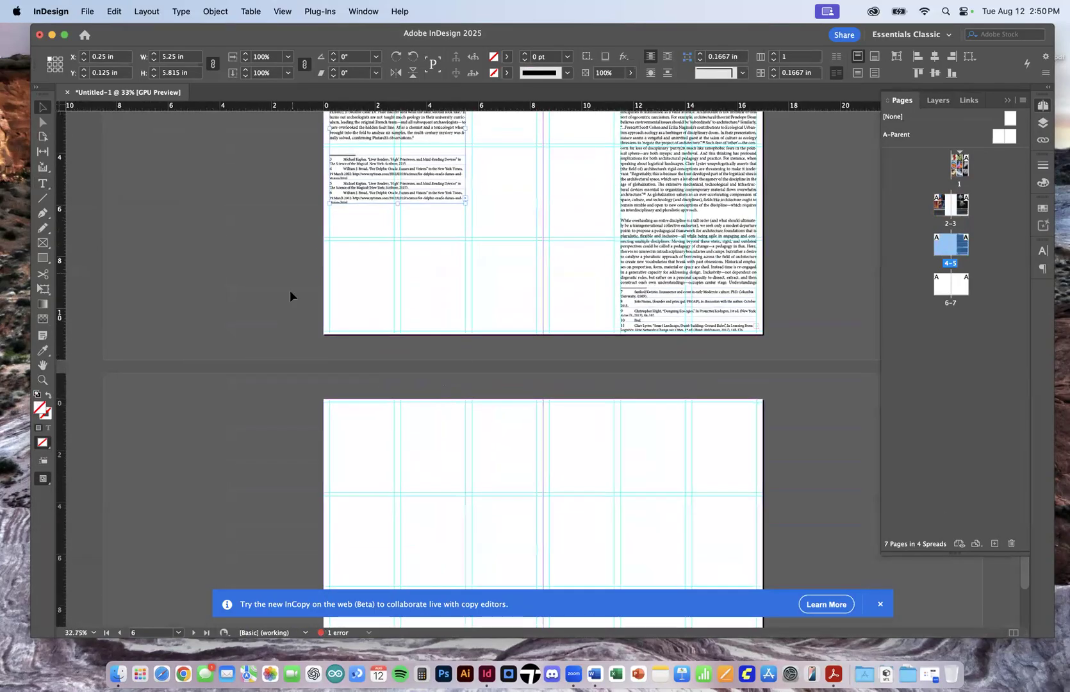
pyautogui.scroll(-1, 499, 304)
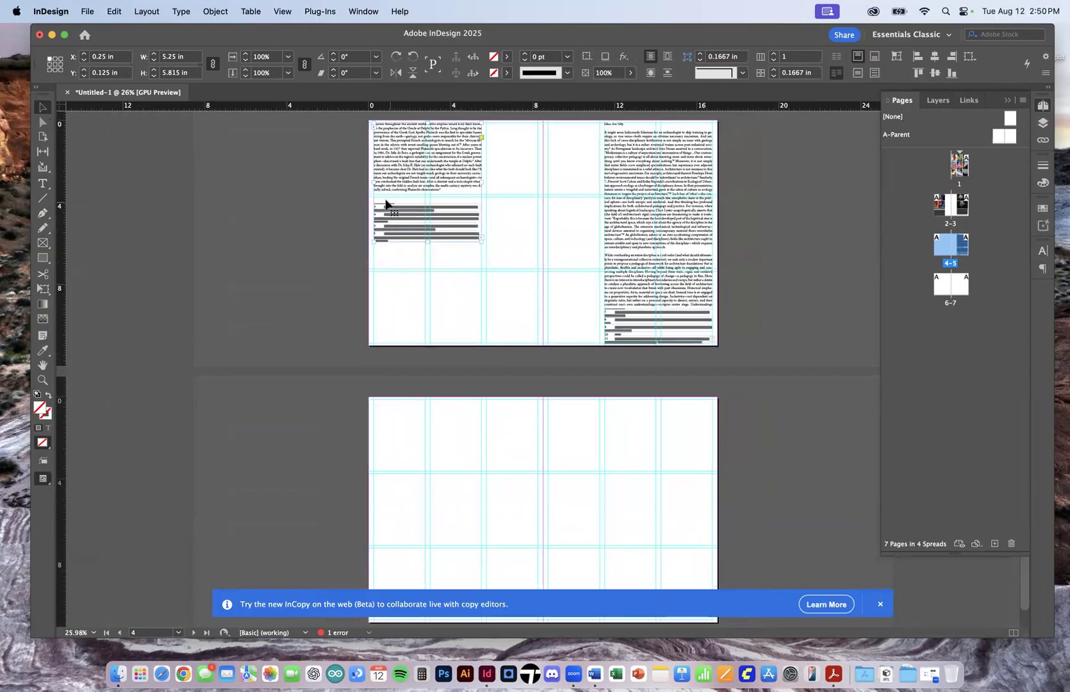
pyautogui.scroll(3, 553, 229)
pyautogui.scroll(-1, 553, 235)
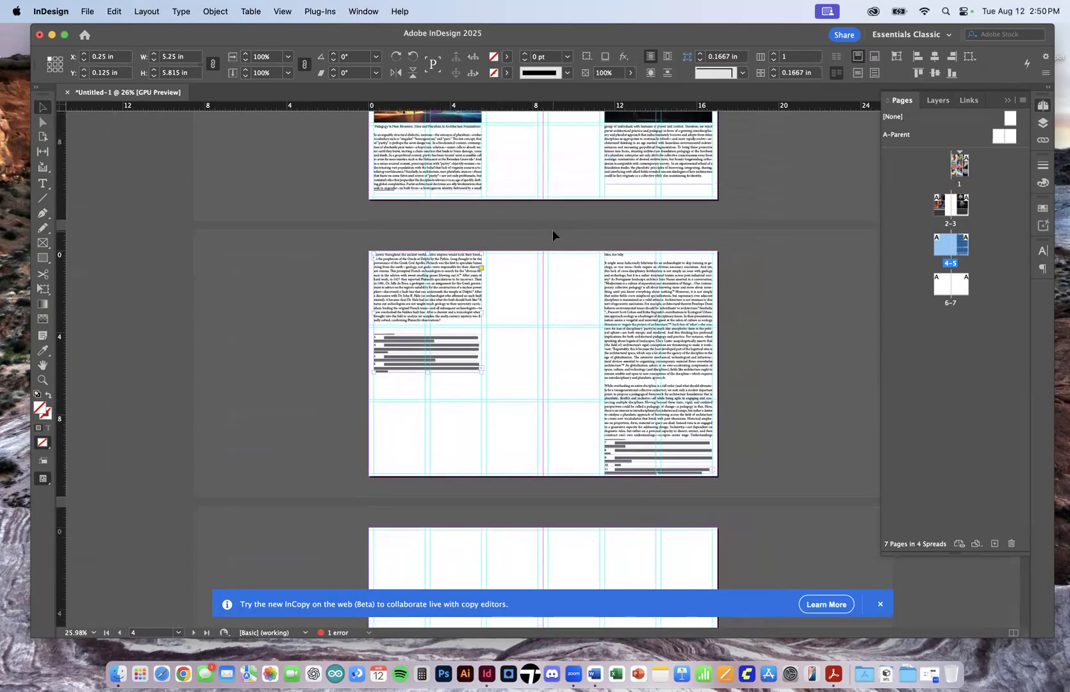
pyautogui.scroll(-1, 552, 234)
pyautogui.scroll(3, 532, 315)
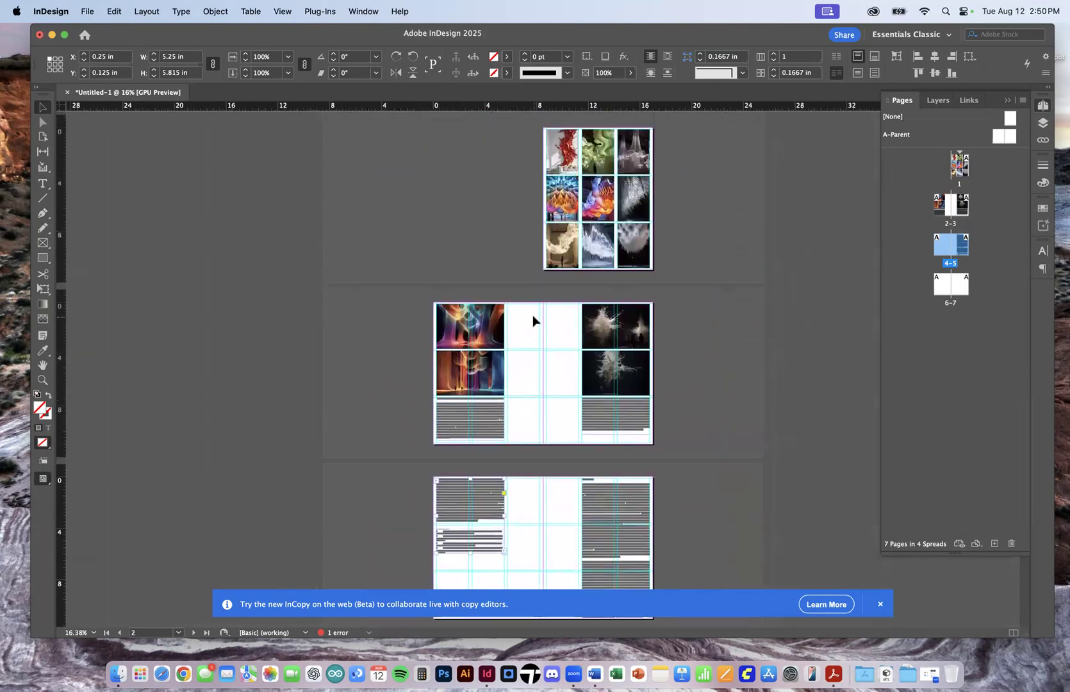
pyautogui.scroll(2, 532, 315)
pyautogui.scroll(3, 532, 315)
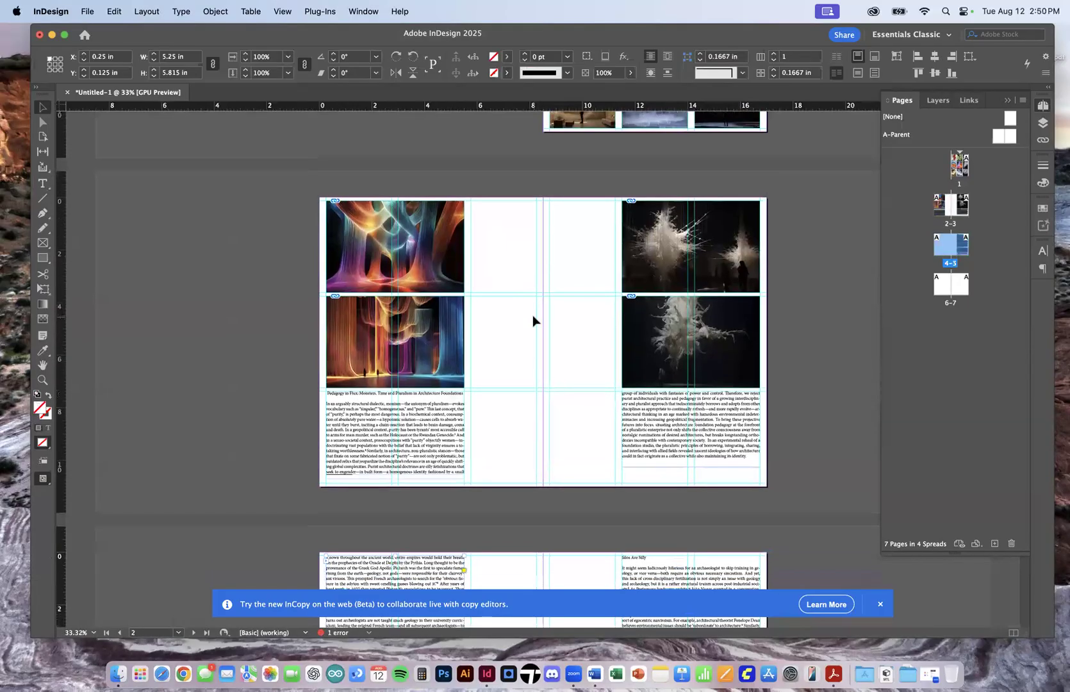
pyautogui.click(198, 13)
pyautogui.moveTo(180, 14)
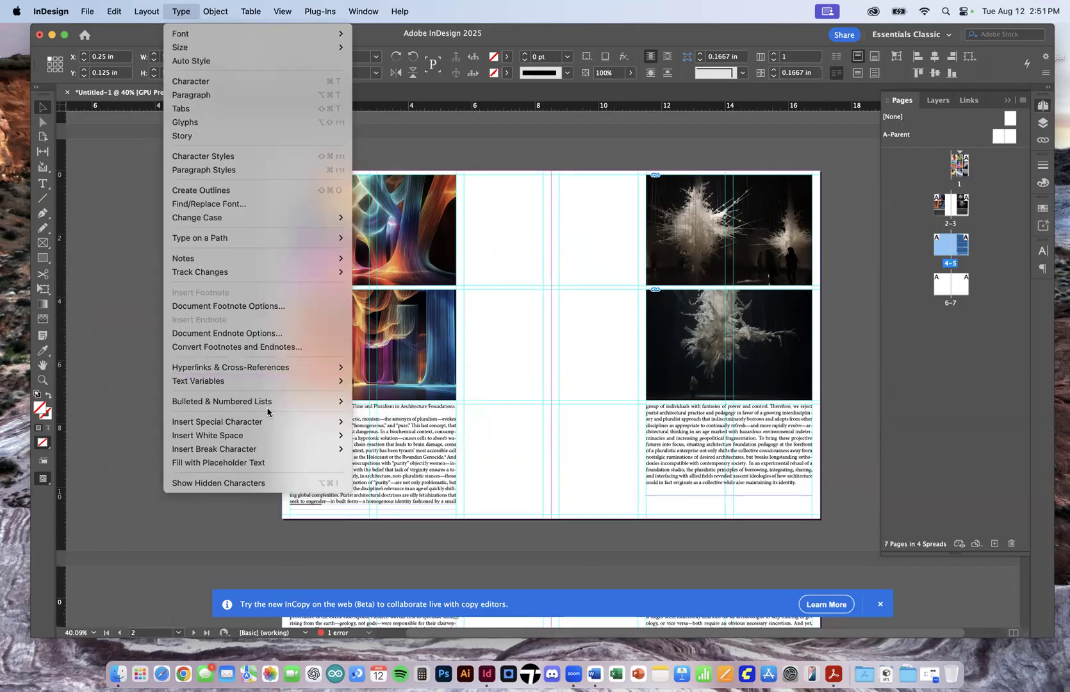
pyautogui.moveTo(266, 421)
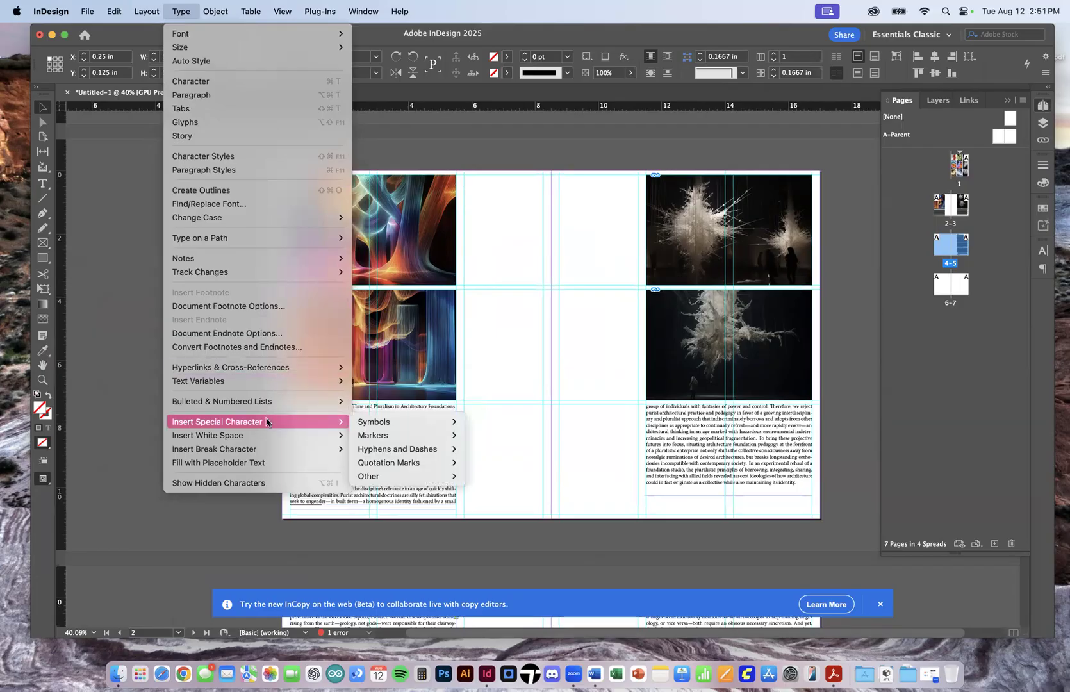
pyautogui.click(544, 334)
# Open the A-Parent spread for editing and bring the lower part of its first page into view
pyautogui.scroll(10, 541, 332)
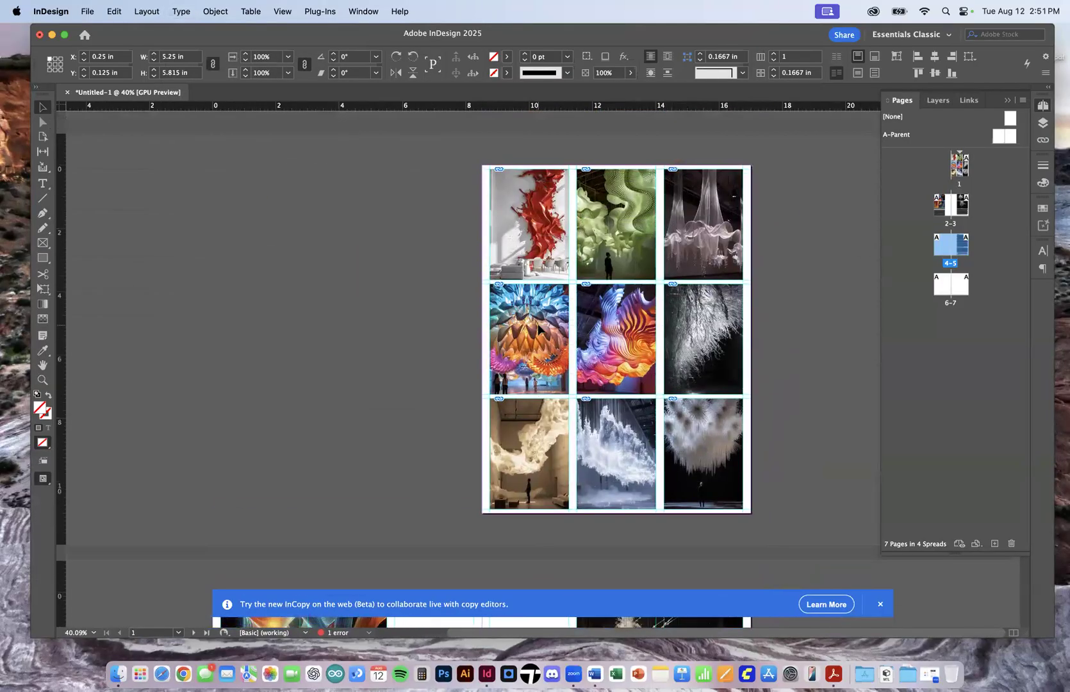
pyautogui.doubleClick(999, 136)
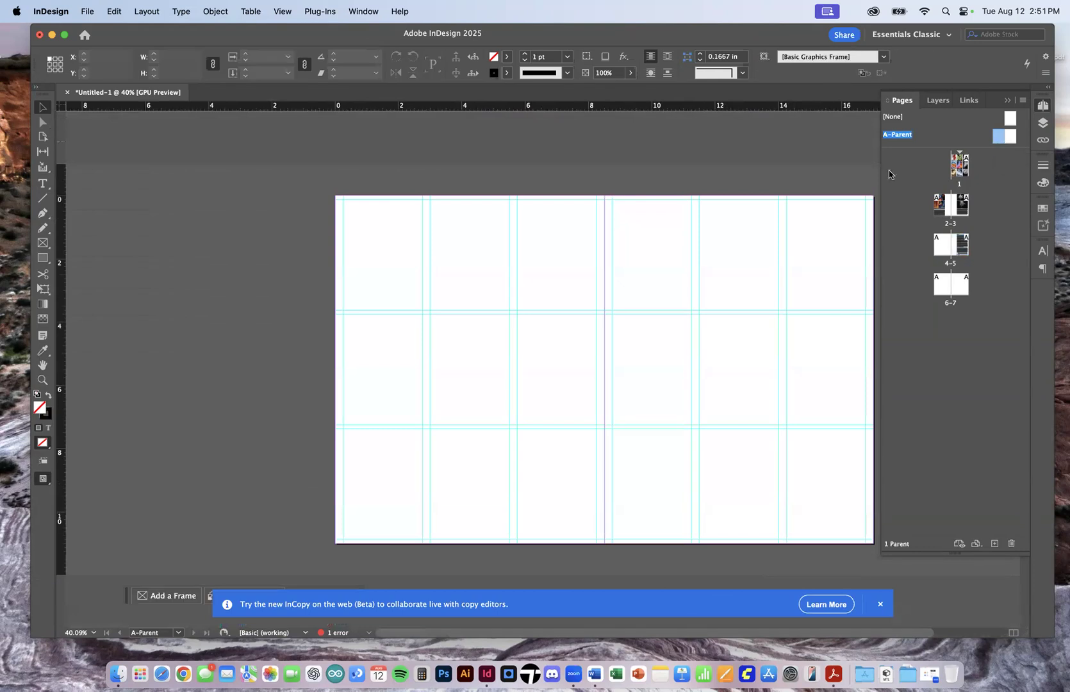
pyautogui.scroll(5, 452, 485)
pyautogui.scroll(-4, 453, 485)
pyautogui.scroll(4, 332, 532)
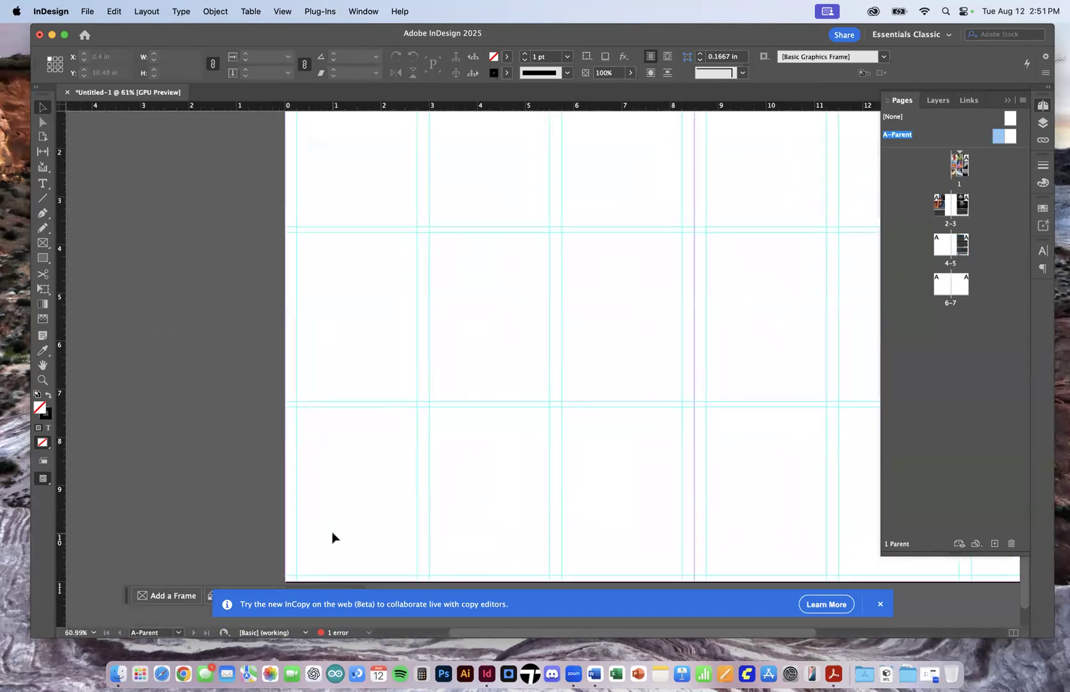
pyautogui.scroll(-1, 332, 537)
pyautogui.hscroll(1, 332, 537)
pyautogui.click(147, 11)
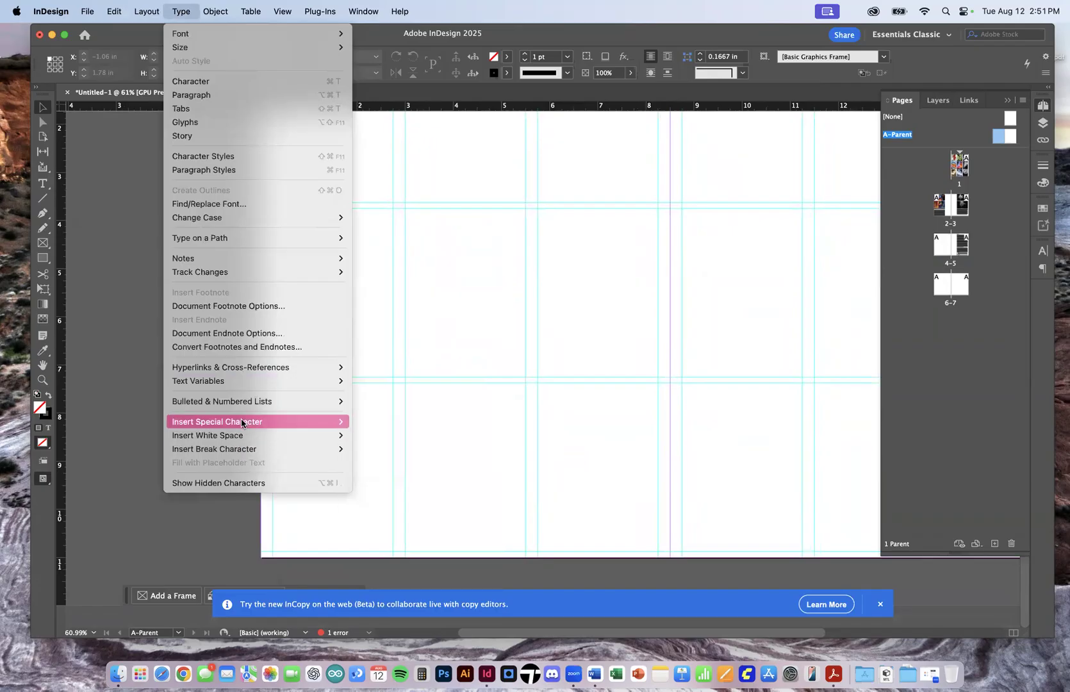
pyautogui.moveTo(242, 423)
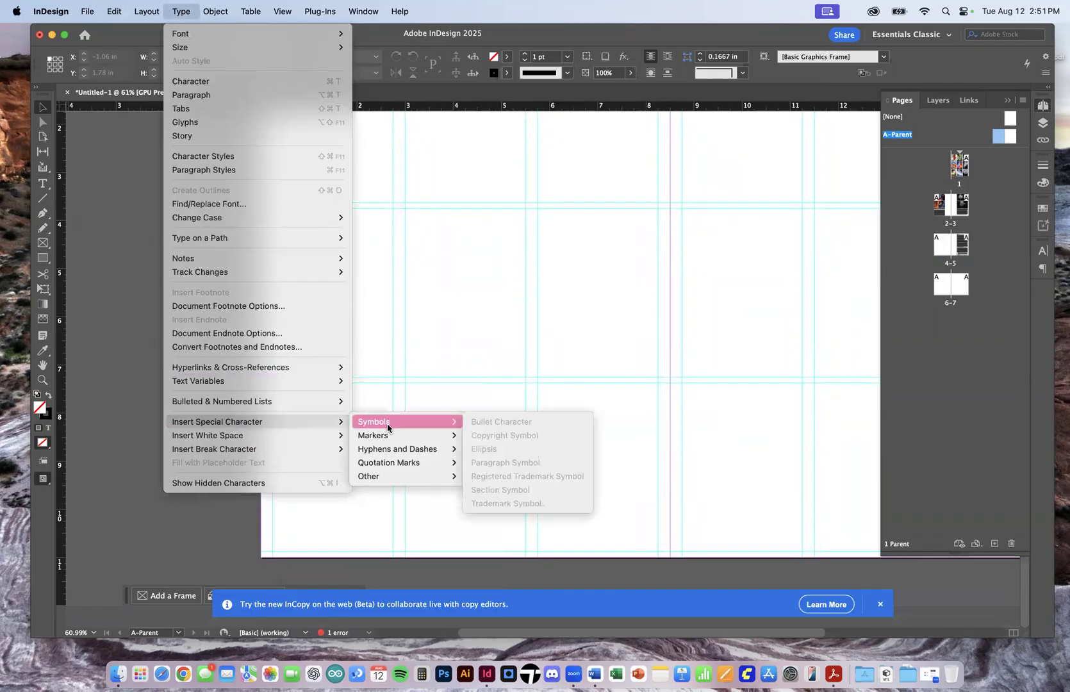
pyautogui.moveTo(389, 440)
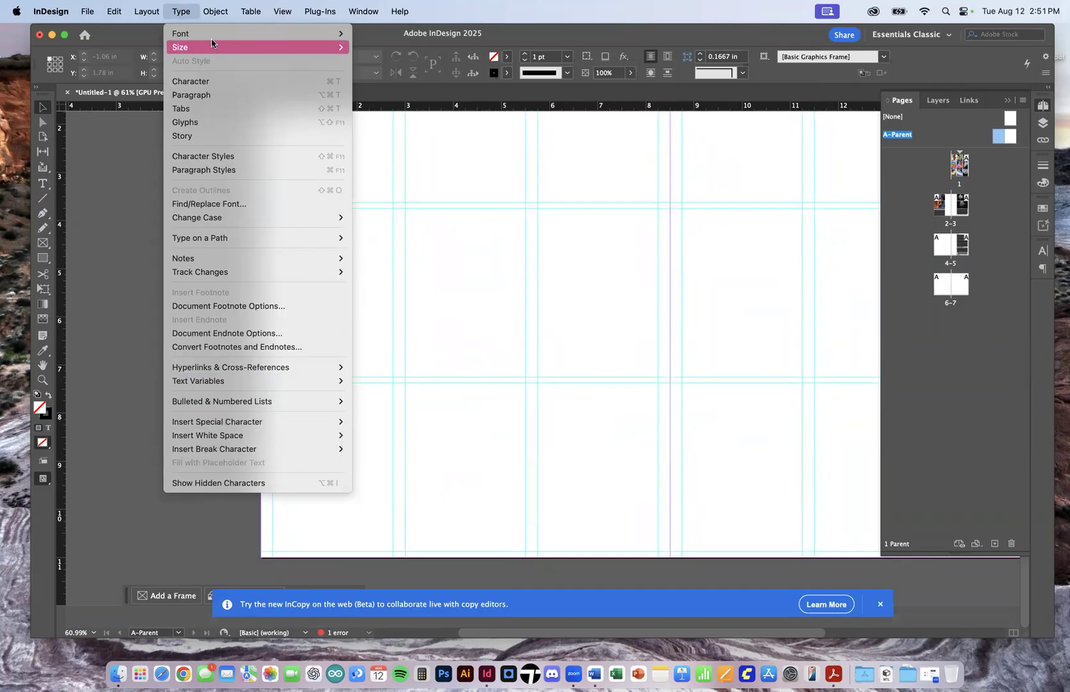
pyautogui.click(190, 9)
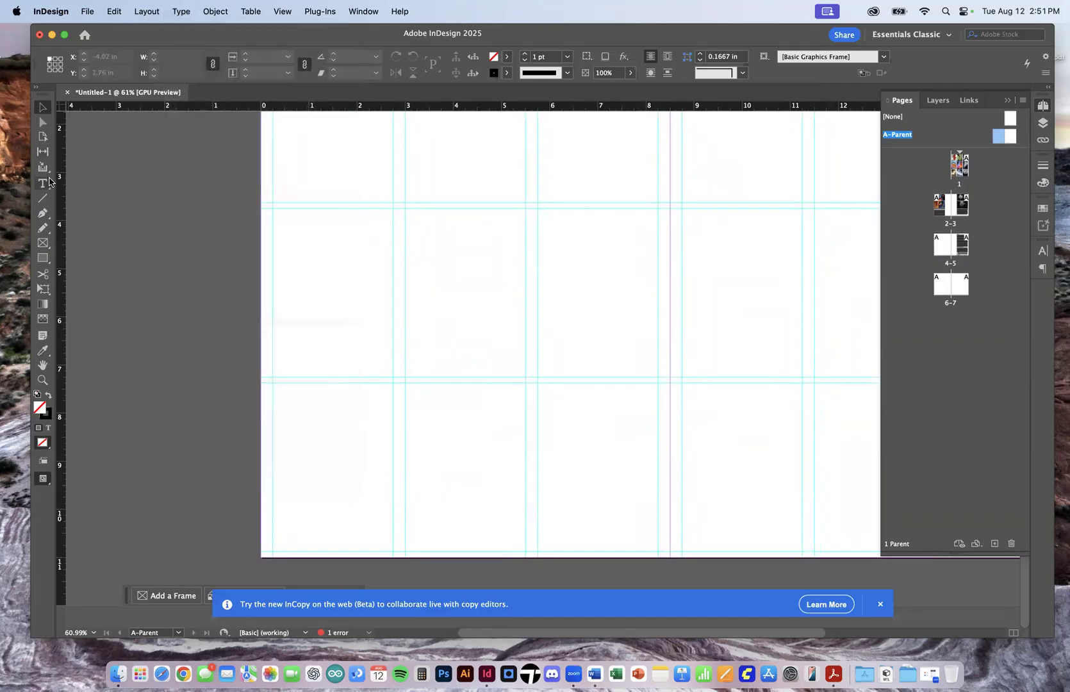
# Draw a text frame about 0.375 by 0.315 in near the lower left corner of the A-Parent spread's first page
pyautogui.doubleClick(993, 136)
pyautogui.click(46, 185)
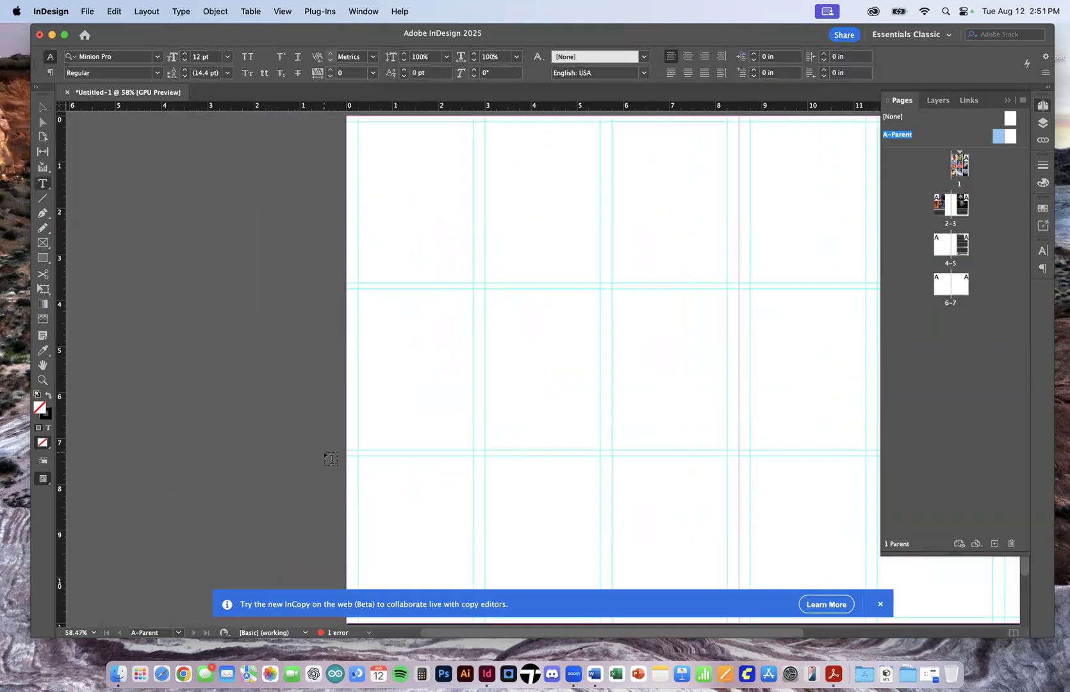
pyautogui.scroll(-3, 394, 453)
pyautogui.moveTo(352, 552); pyautogui.dragTo(366, 537)
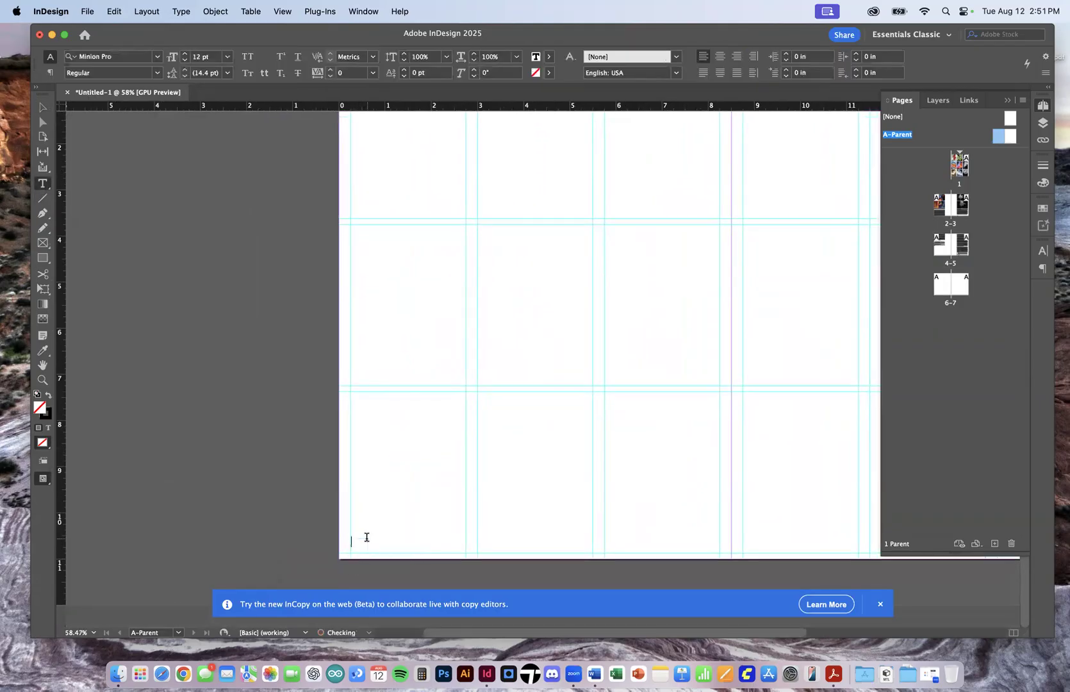
pyautogui.click(41, 107)
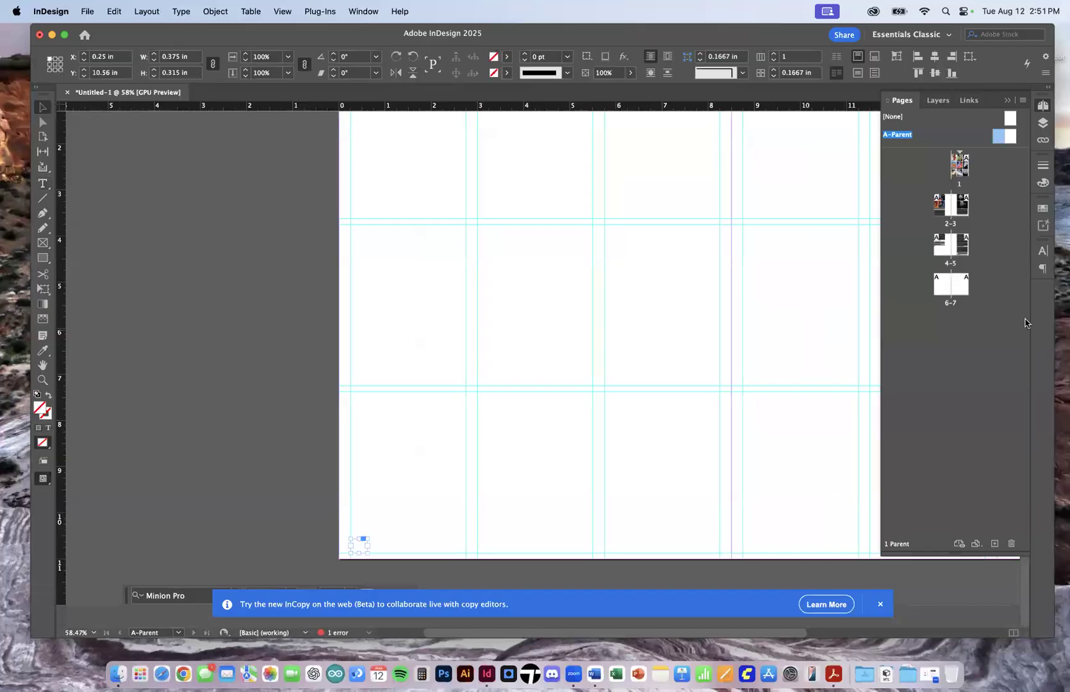
# Set the small parent-page text frame's font size to 8 pt and move the frame into the page's lower left corner
pyautogui.click(1042, 251)
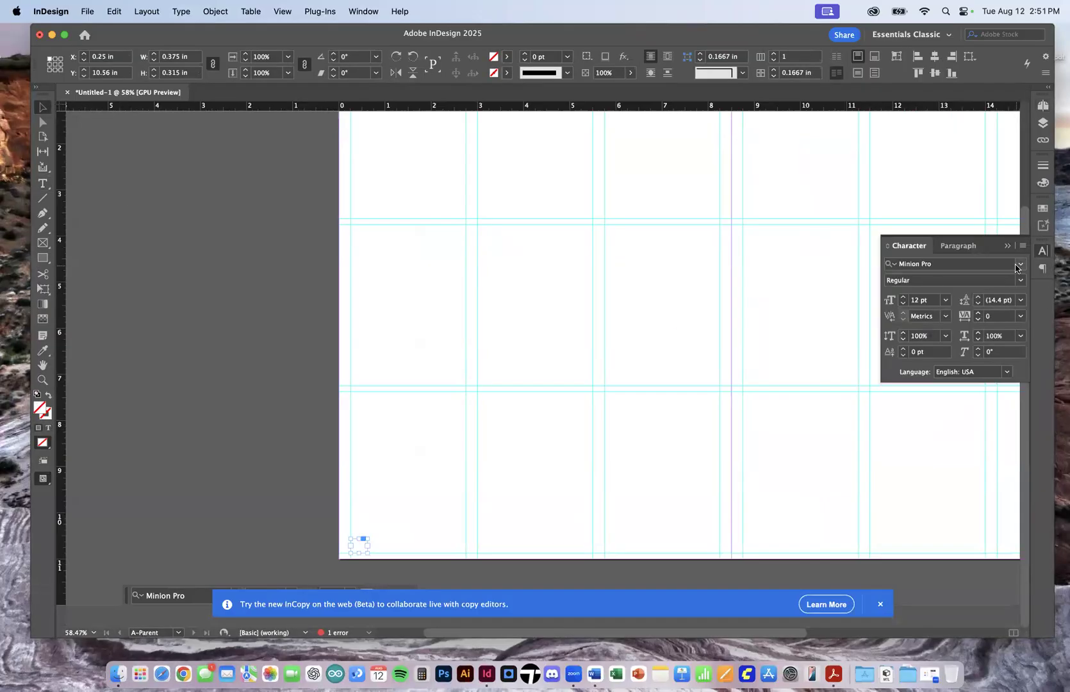
pyautogui.click(903, 304)
pyautogui.click(902, 304)
pyautogui.click(902, 304)
pyautogui.moveTo(359, 549); pyautogui.dragTo(351, 554)
pyautogui.scroll(3, 394, 522)
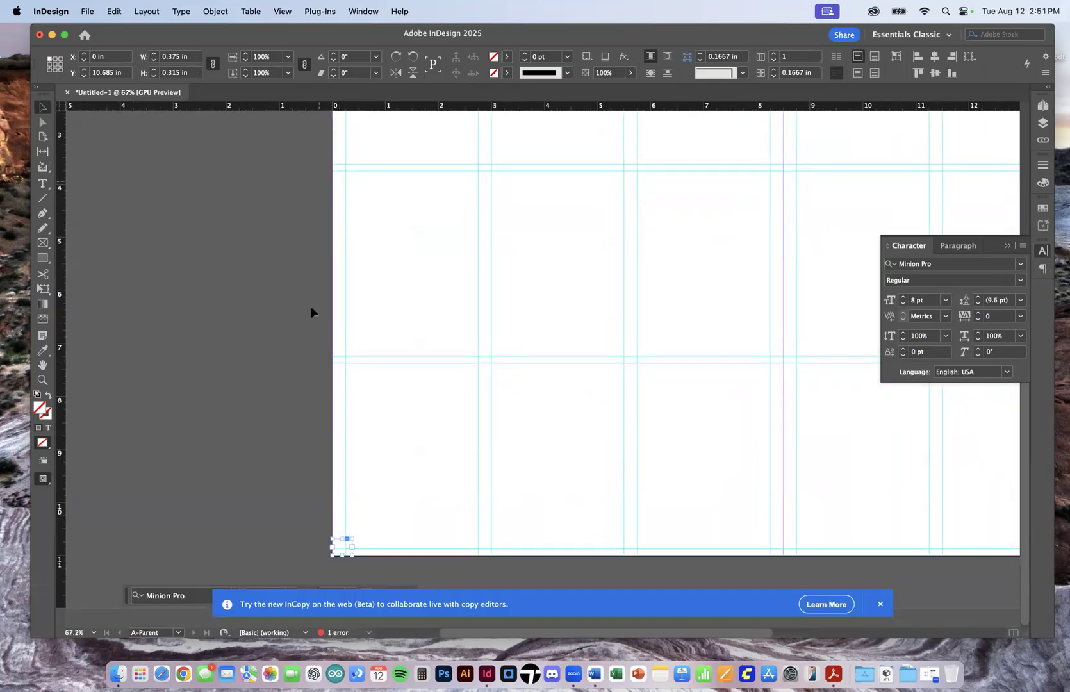
pyautogui.click(215, 10)
pyautogui.moveTo(180, 11)
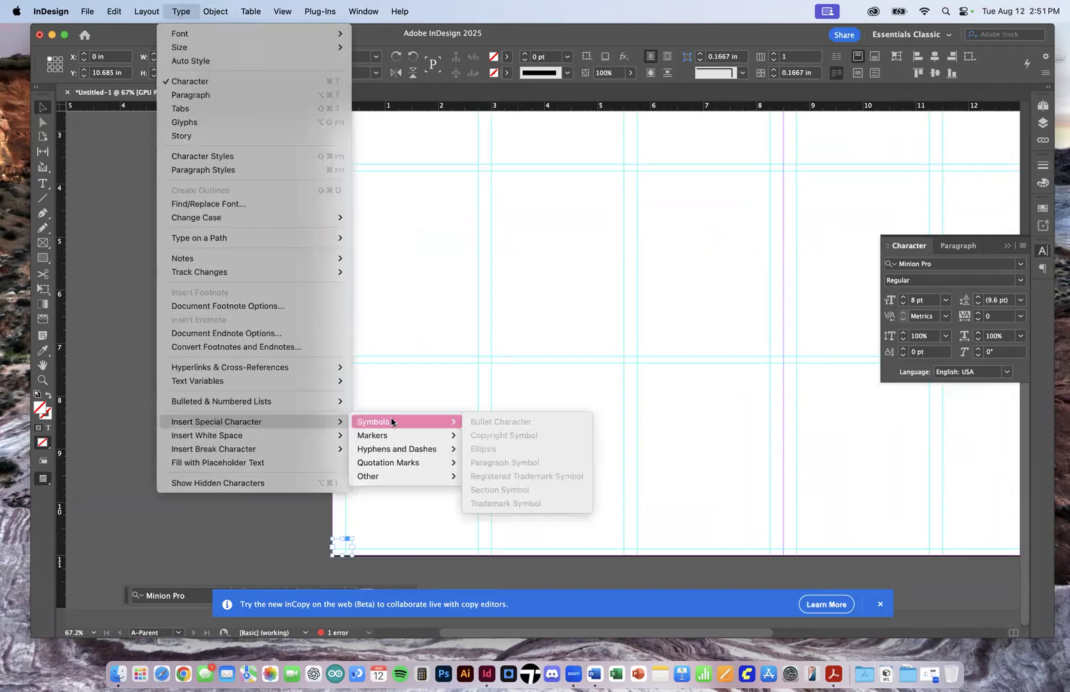
pyautogui.moveTo(448, 437)
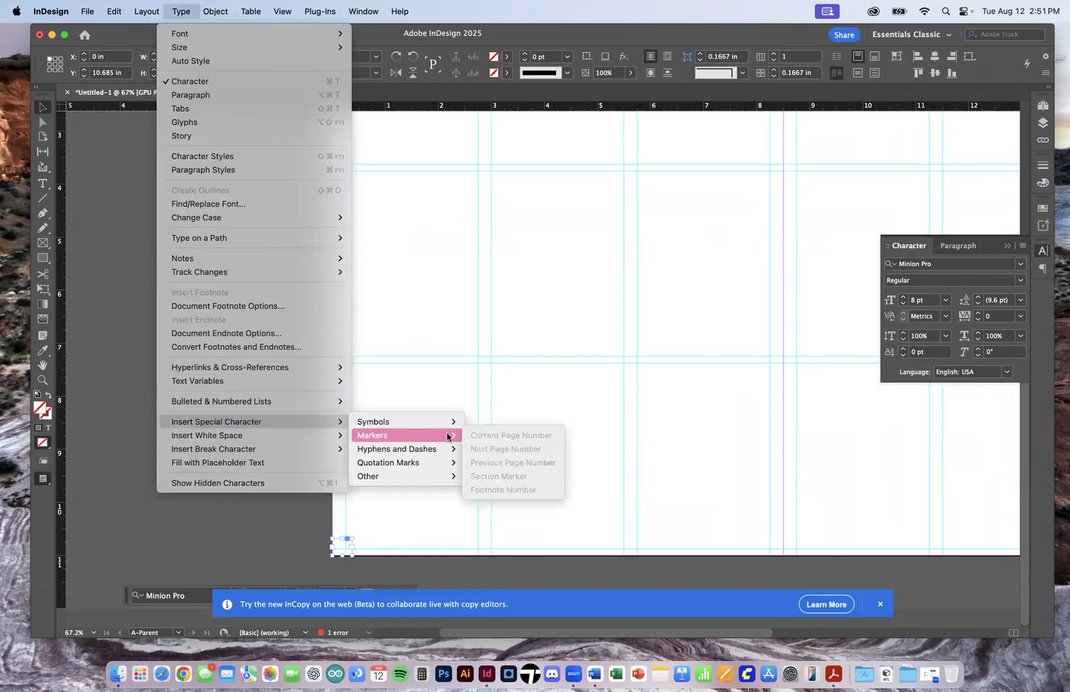
pyautogui.click(406, 420)
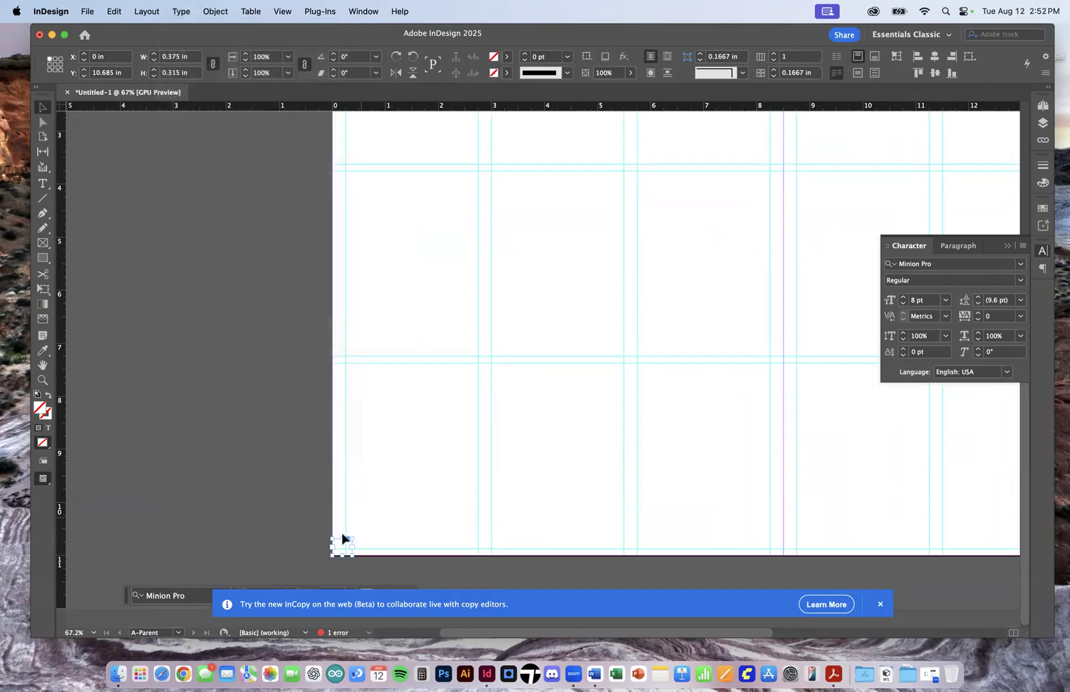
# Insert a Current Page Number marker into the small text frame at the parent page's lower left corner
pyautogui.doubleClick(338, 548)
pyautogui.click(185, 12)
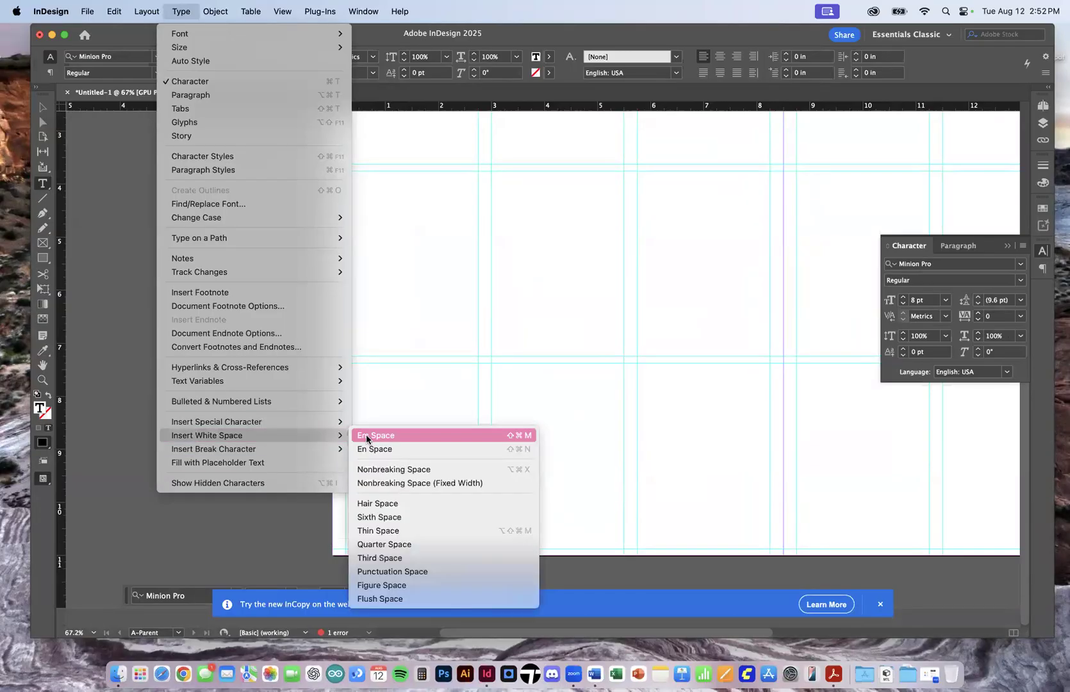
pyautogui.moveTo(287, 386)
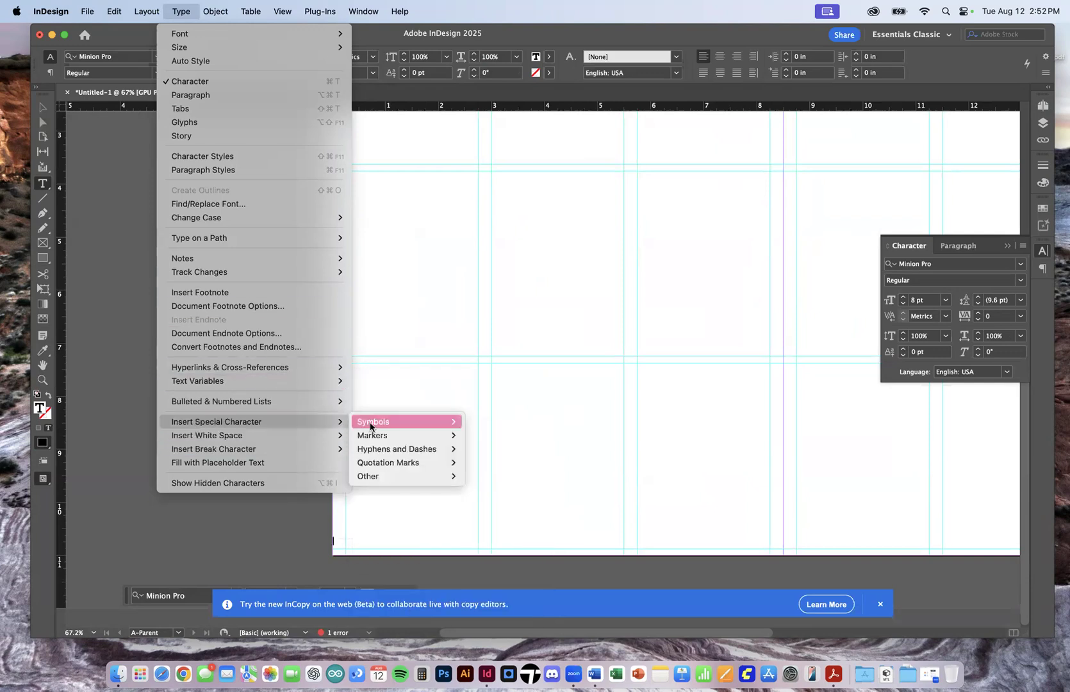
pyautogui.moveTo(372, 435)
pyautogui.click(494, 435)
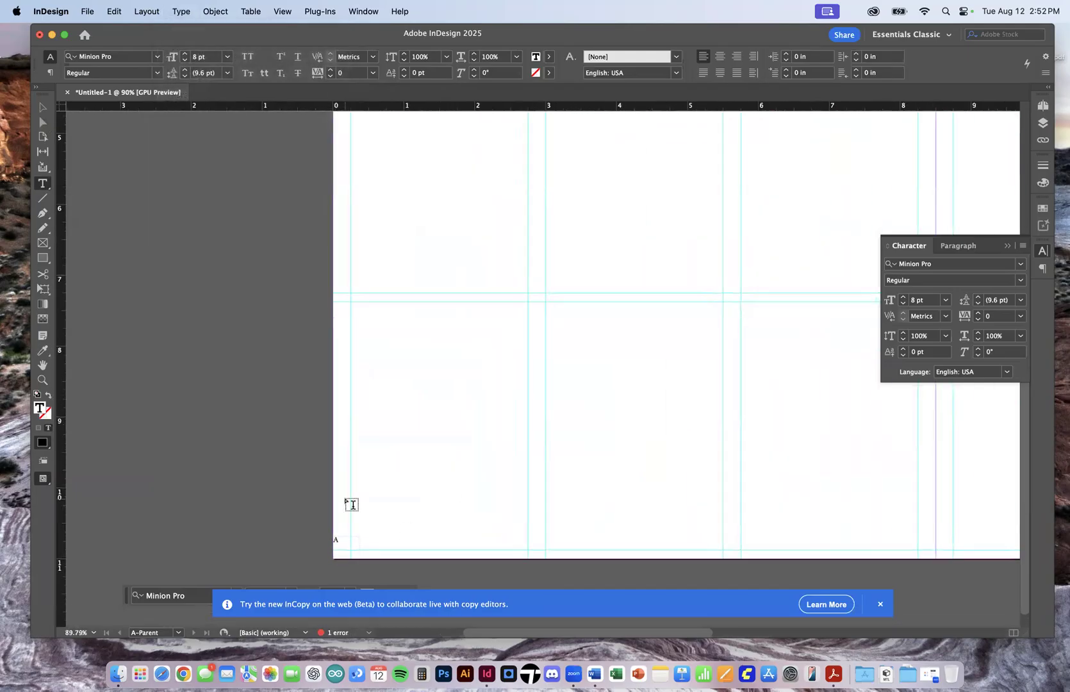
# Shift the page number frame slightly right and down so the number sits off the page's left edge, nearer the lower edge
pyautogui.scroll(3, 351, 504)
pyautogui.scroll(-2, 351, 504)
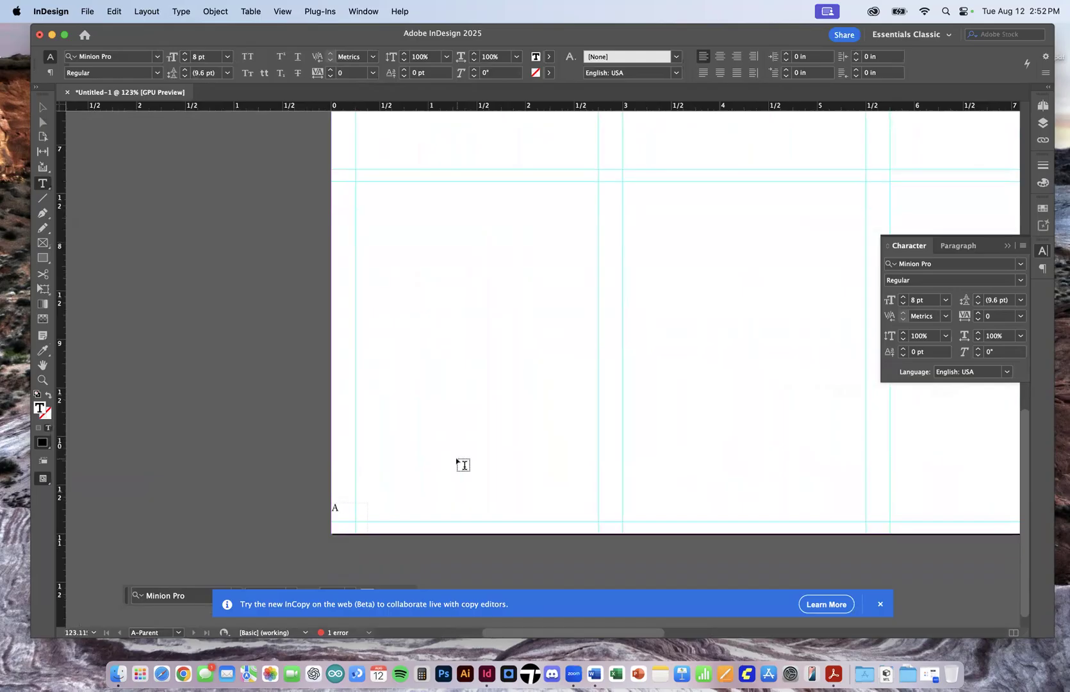
pyautogui.scroll(-2, 461, 464)
pyautogui.press('Escape')
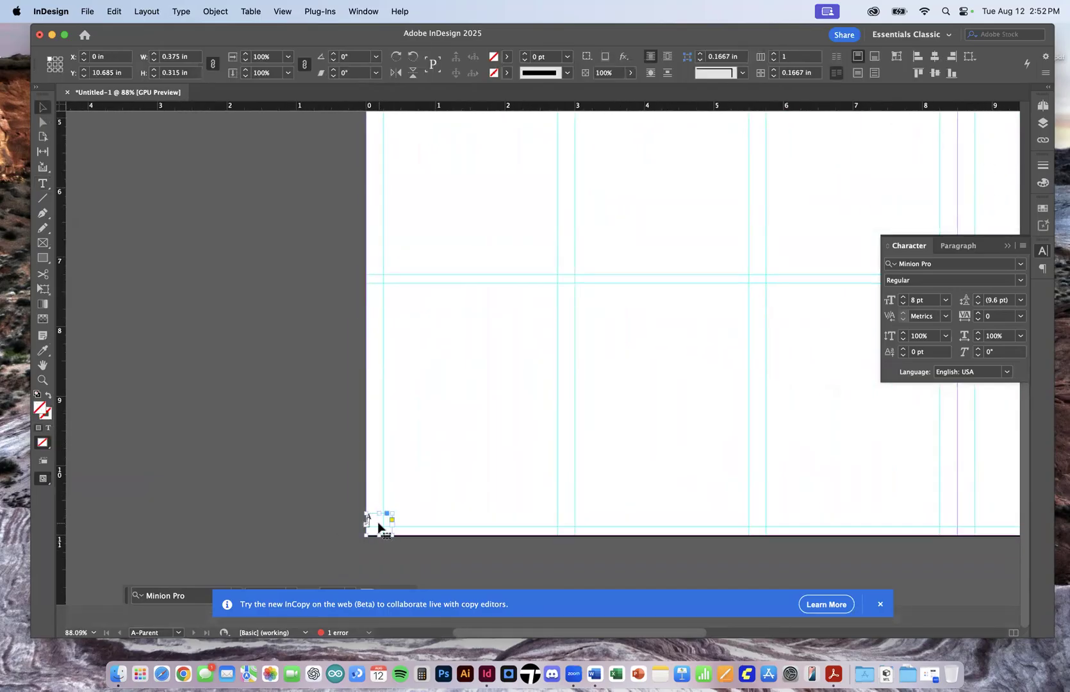
pyautogui.click(344, 533)
pyautogui.scroll(2, 346, 531)
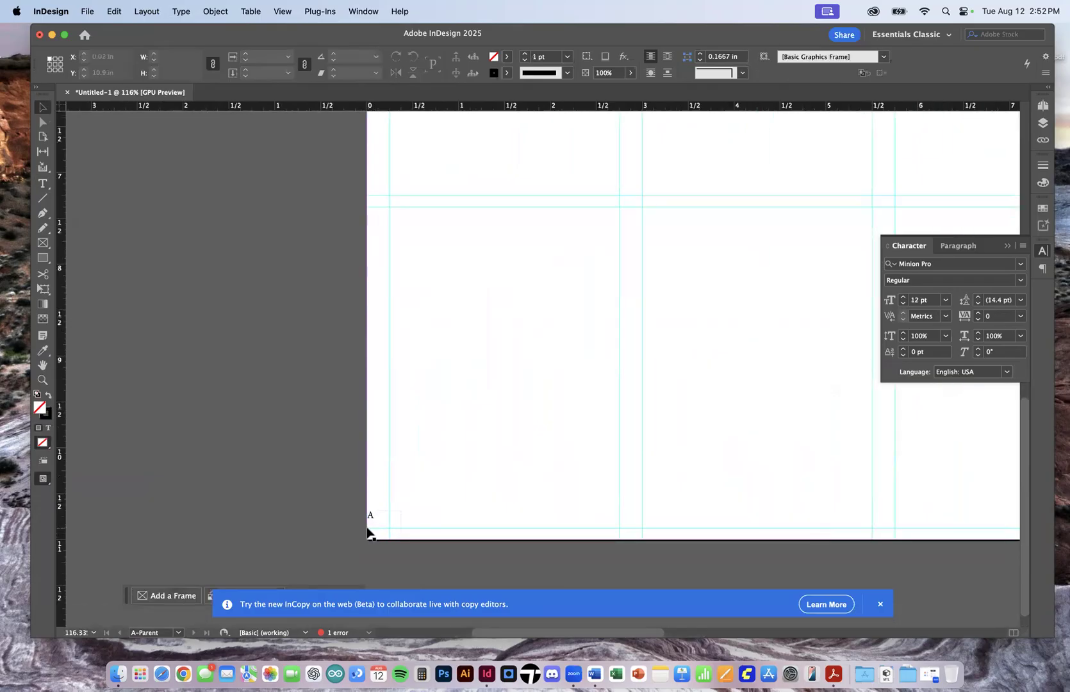
pyautogui.click(377, 524)
pyautogui.moveTo(378, 525)
pyautogui.mouseDown()
pyautogui.moveTo(384, 535)
pyautogui.moveTo(376, 531)
pyautogui.mouseUp()
pyautogui.click(416, 494)
pyautogui.scroll(-5, 416, 494)
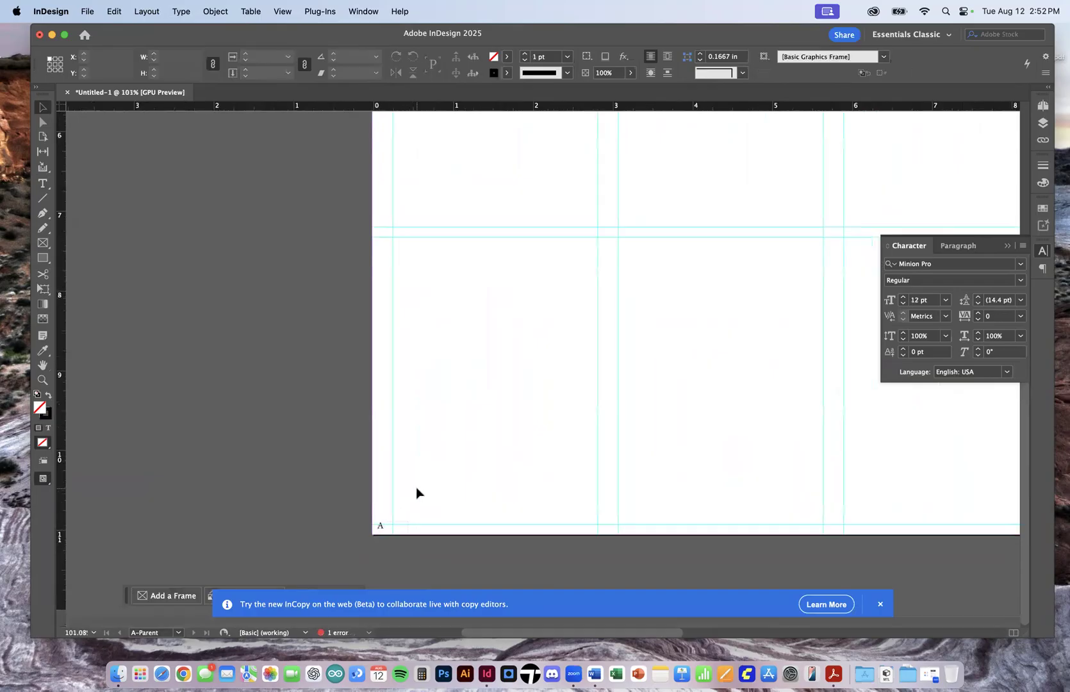
# Check the automatic page numbers on pages 1, 2, 4 and 6
pyautogui.click(1043, 105)
pyautogui.doubleClick(964, 172)
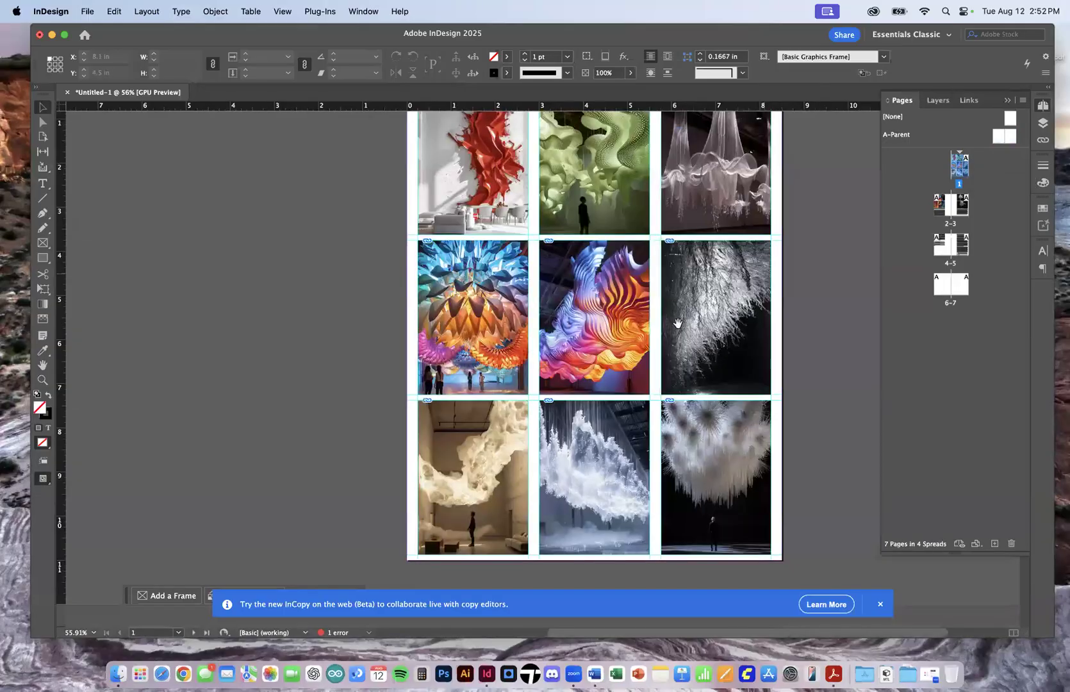
pyautogui.doubleClick(940, 208)
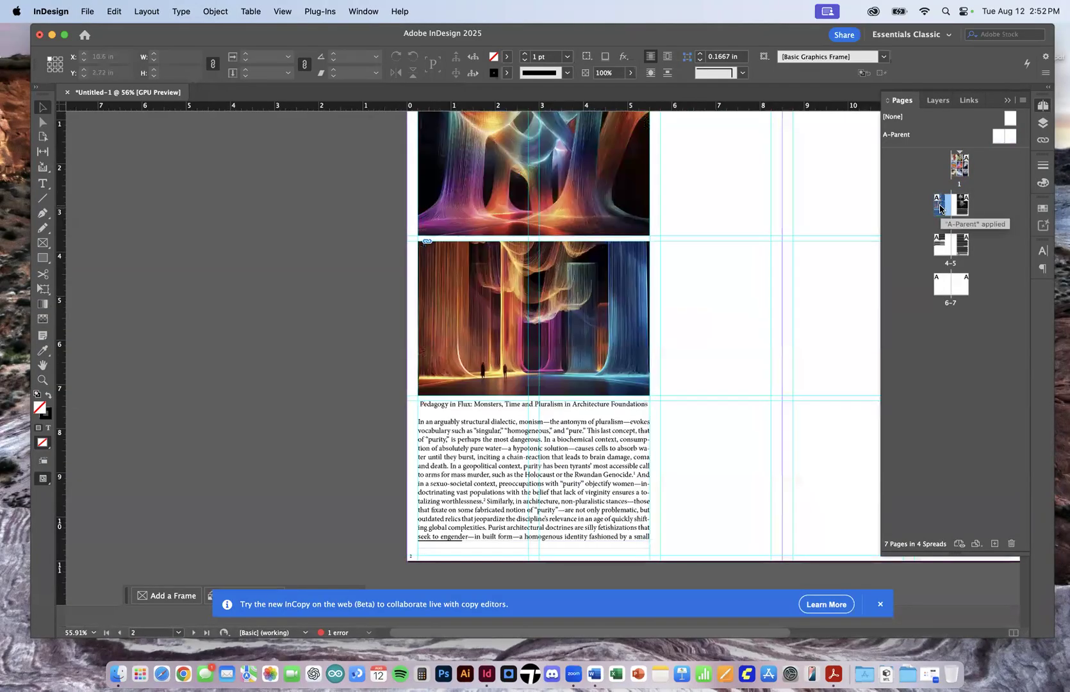
pyautogui.scroll(2, 413, 560)
pyautogui.scroll(3, 413, 559)
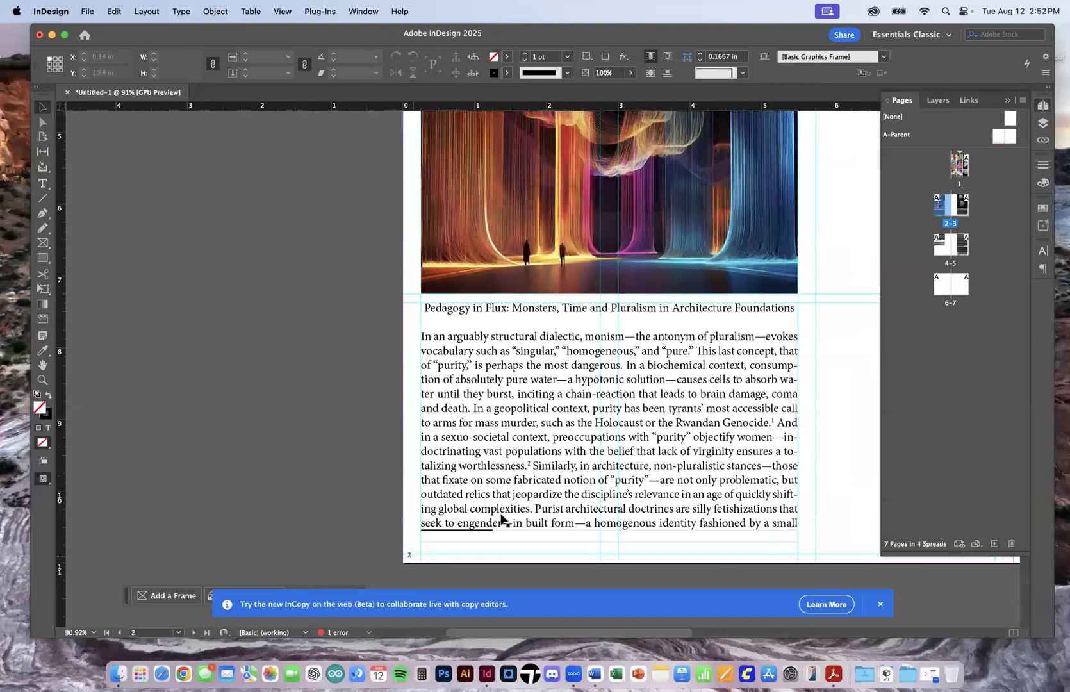
pyautogui.doubleClick(946, 252)
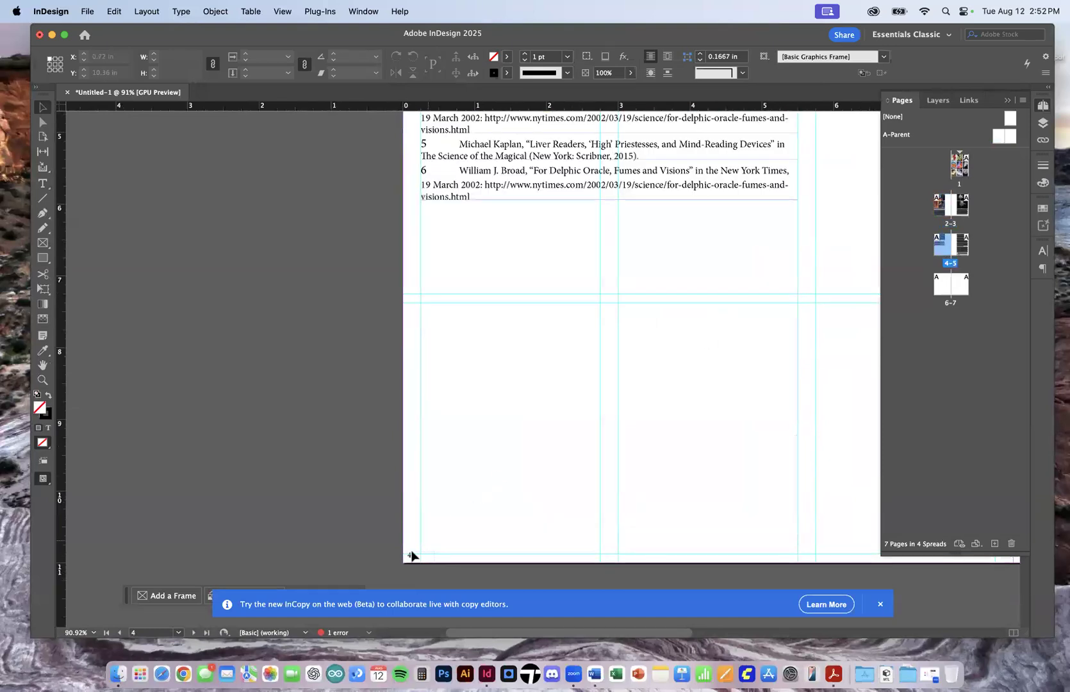
pyautogui.doubleClick(943, 279)
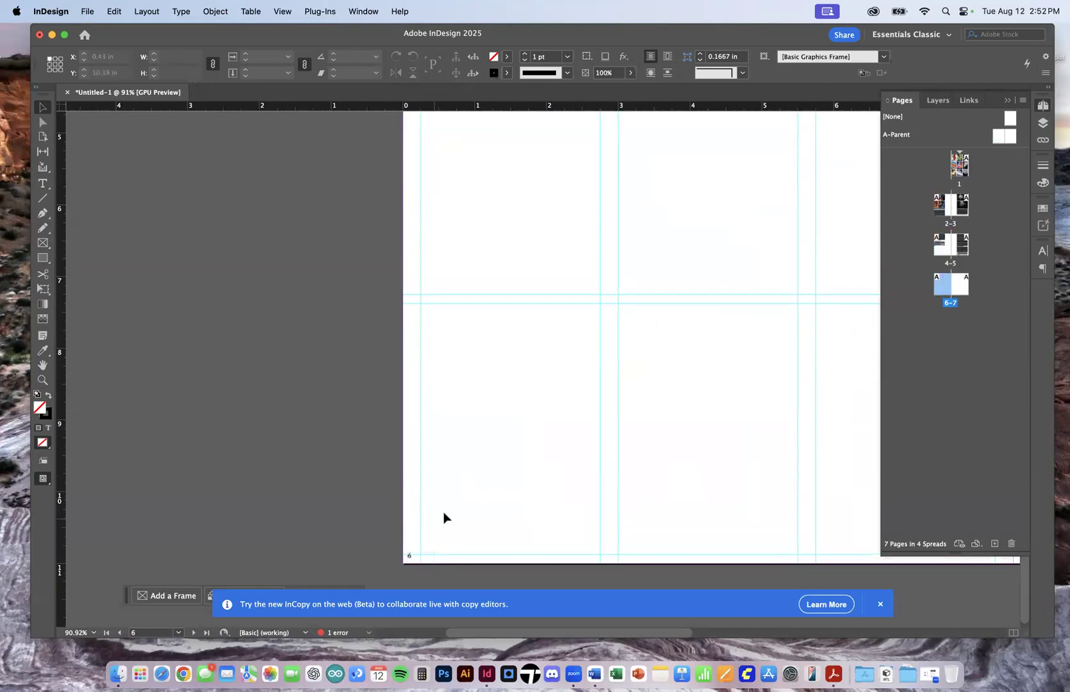
pyautogui.scroll(-3, 444, 516)
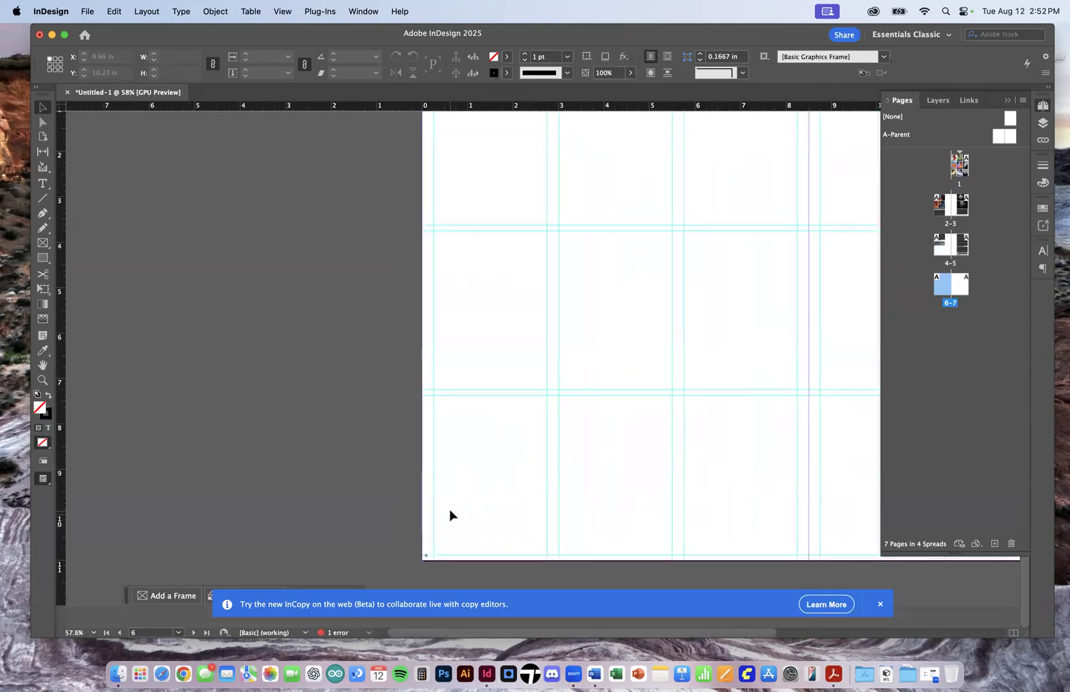
pyautogui.scroll(-3, 450, 515)
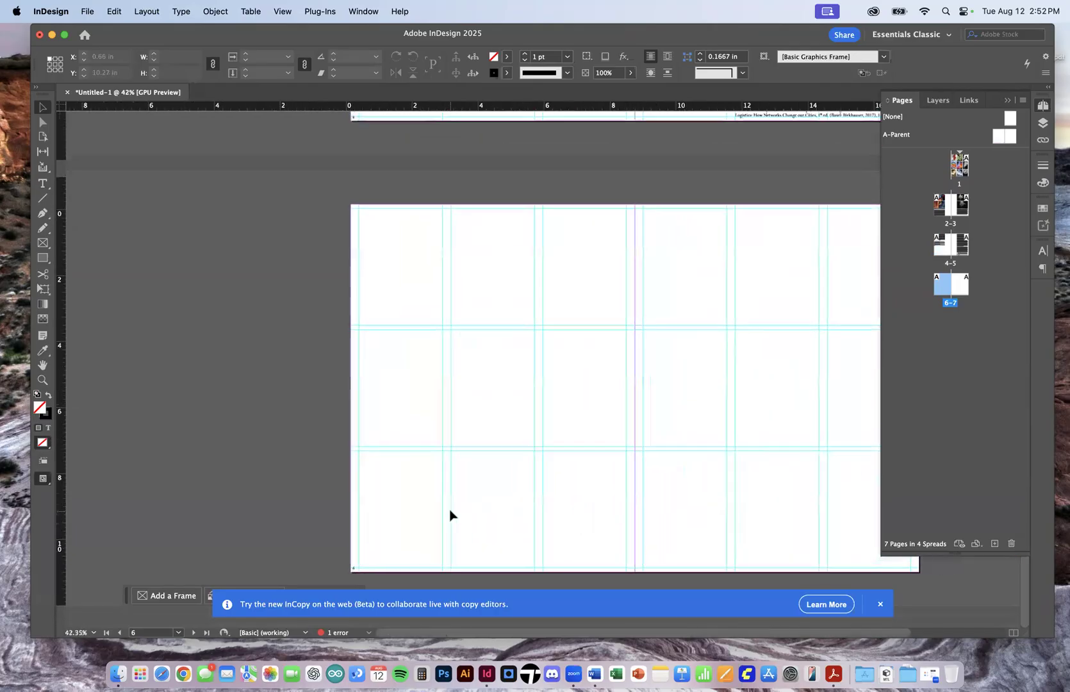
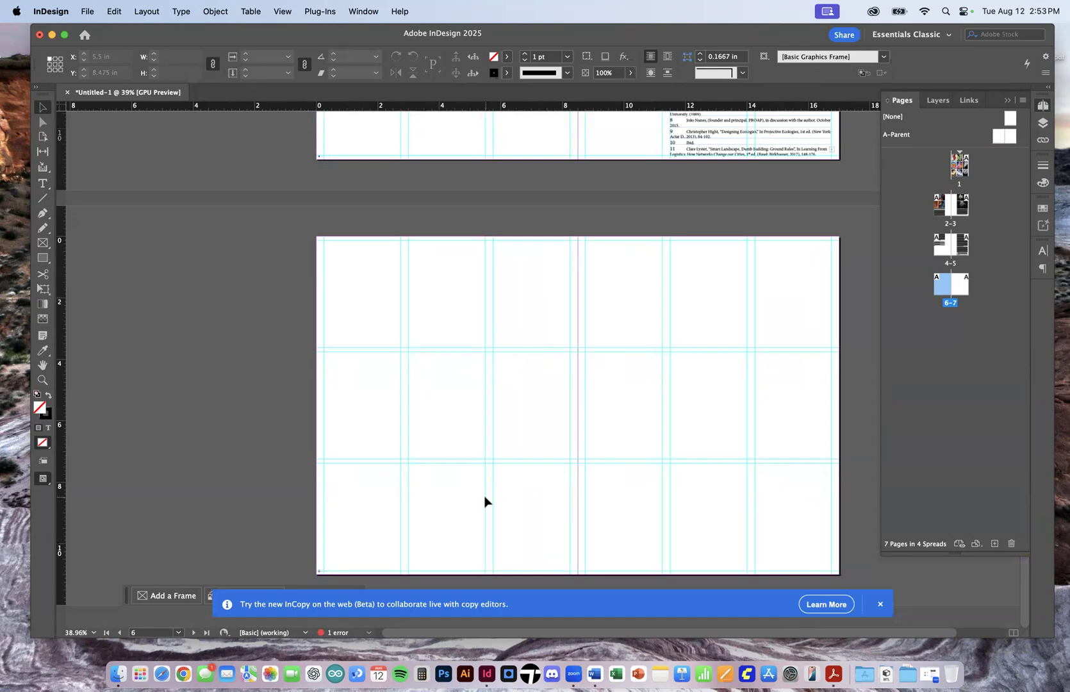
# Extend the text frame on page 4 down to the lower margin, to a height of about 10.72 in
pyautogui.scroll(10, 484, 501)
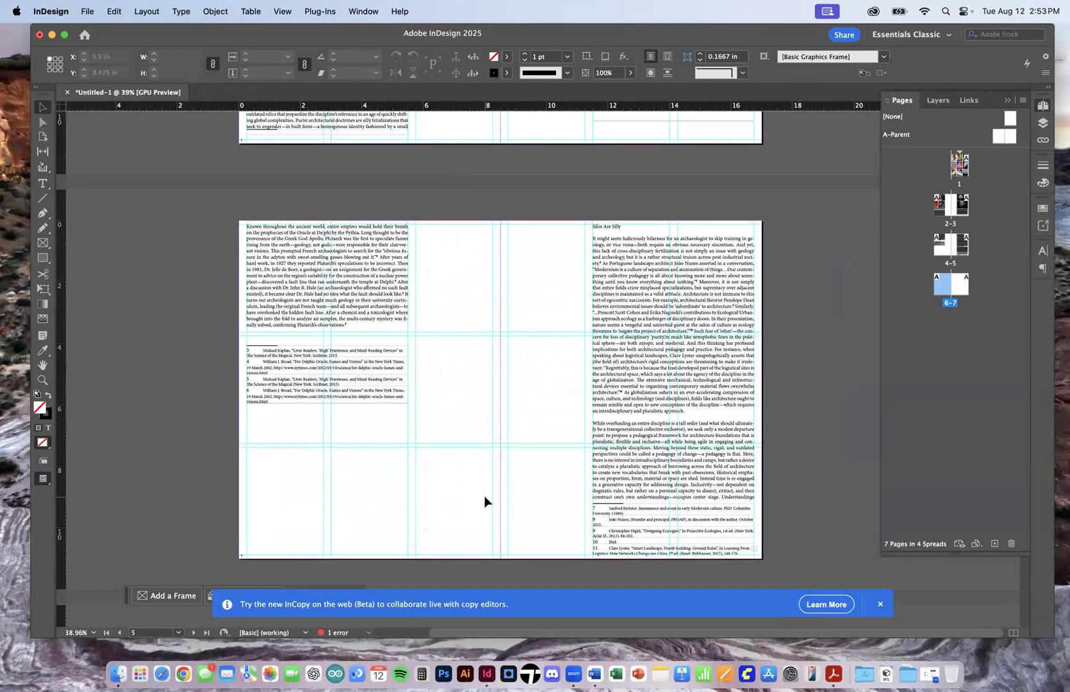
pyautogui.click(363, 407)
pyautogui.moveTo(324, 510); pyautogui.dragTo(324, 556)
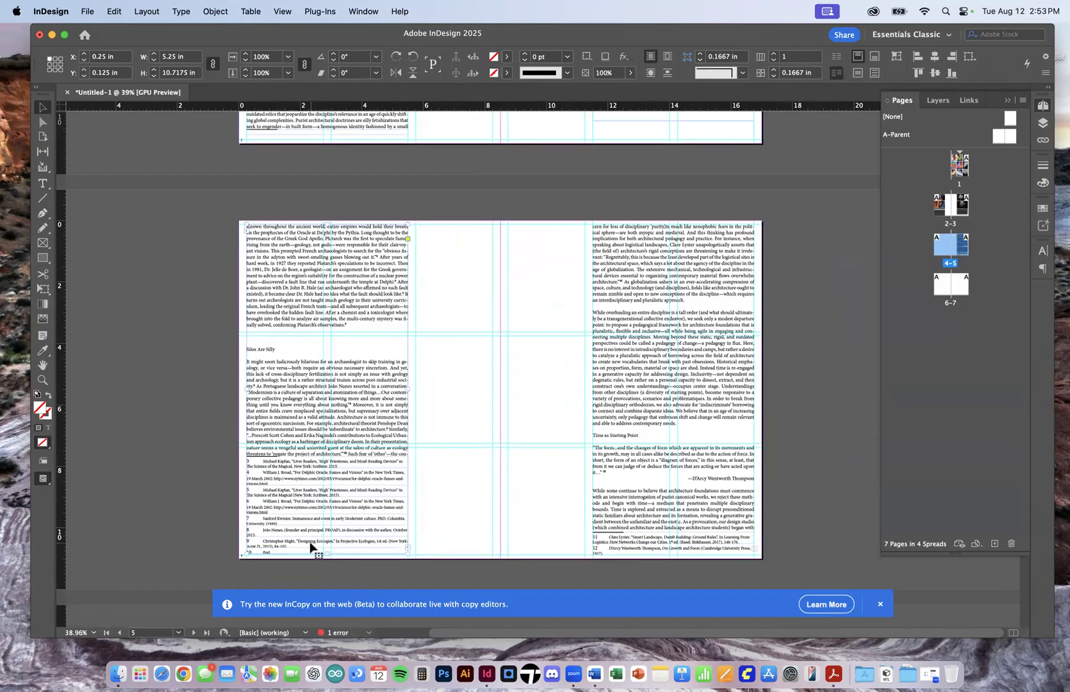
# Try to delete the last footnotes beneath the page 4 text column
pyautogui.press('t')
pyautogui.moveTo(288, 551); pyautogui.dragTo(238, 477)
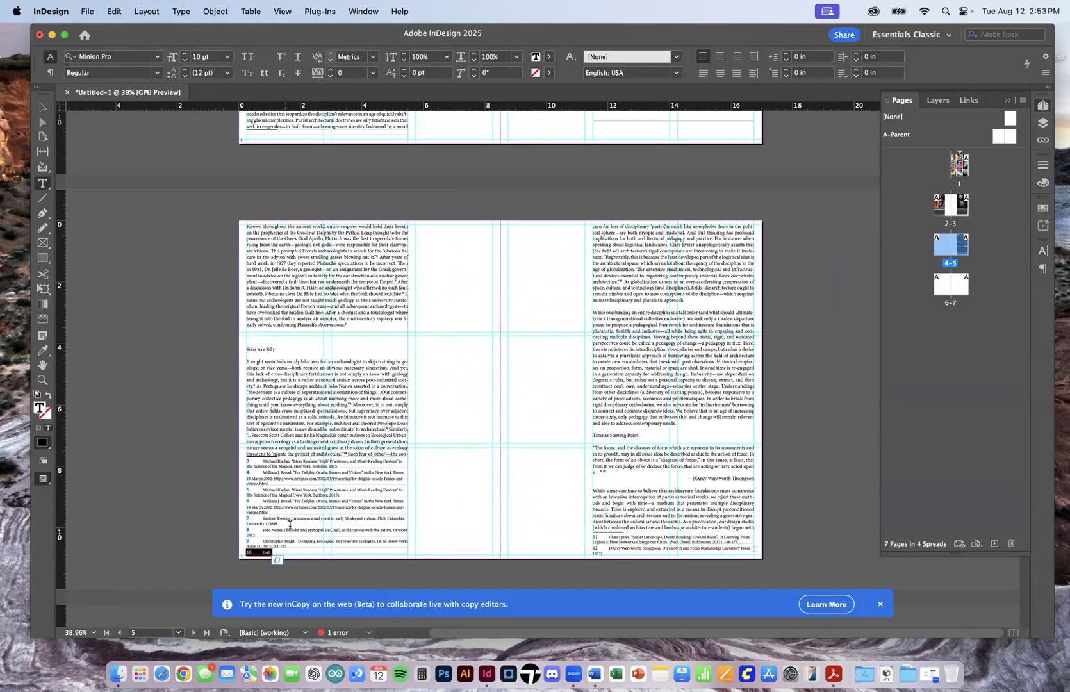
pyautogui.press('BackSpace')
pyautogui.moveTo(292, 548); pyautogui.dragTo(242, 536)
pyautogui.press('BackSpace')
pyautogui.press('BackSpace')
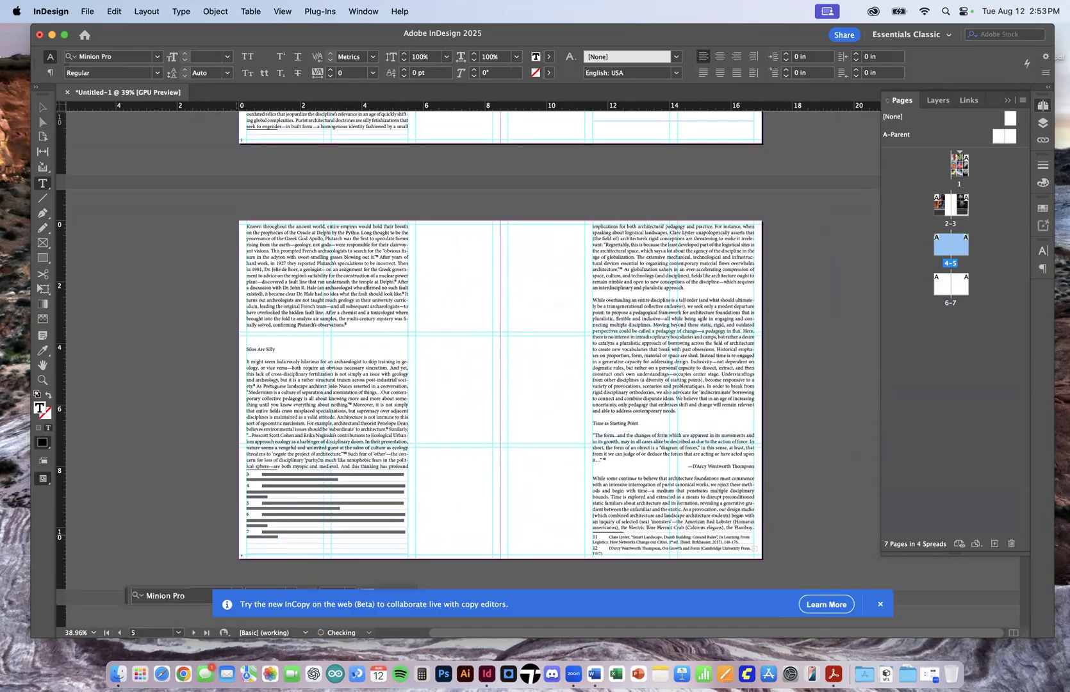
# Undo the footnote deletions and the extension of the page 4 text frame
pyautogui.click(820, 387)
pyautogui.press('super+z')
pyautogui.press('super+z')
pyautogui.press('super+z')
pyautogui.press('super+z')
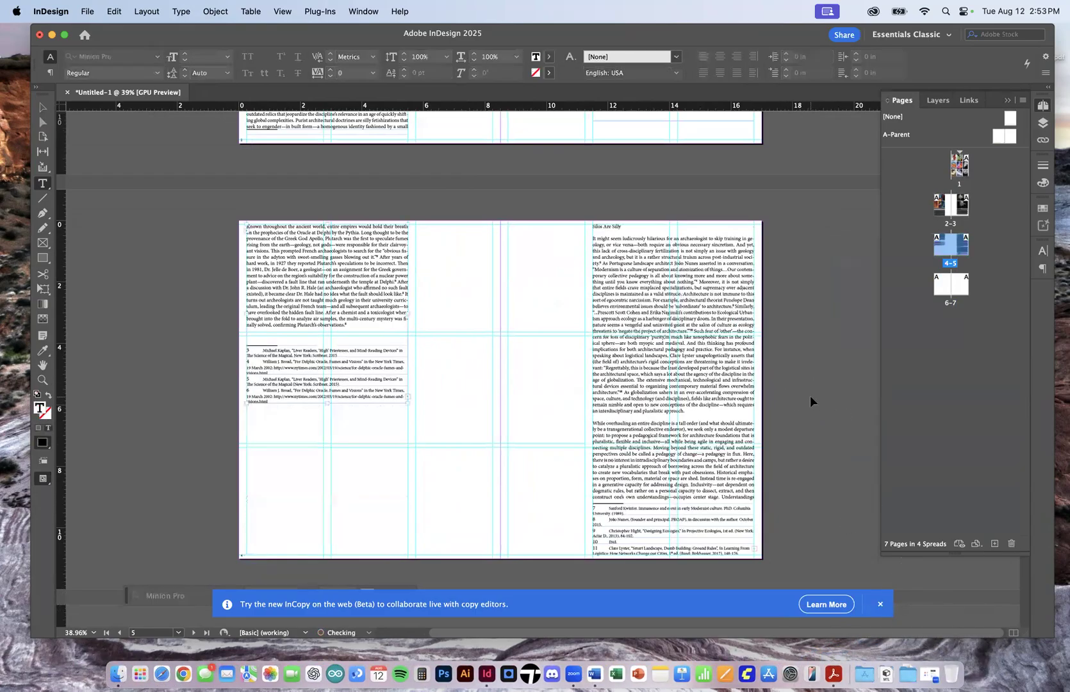
# Undo further back through the parent-page number frame edits to the blank line removed above the "Silos Are Silly" heading
pyautogui.press('super+z')
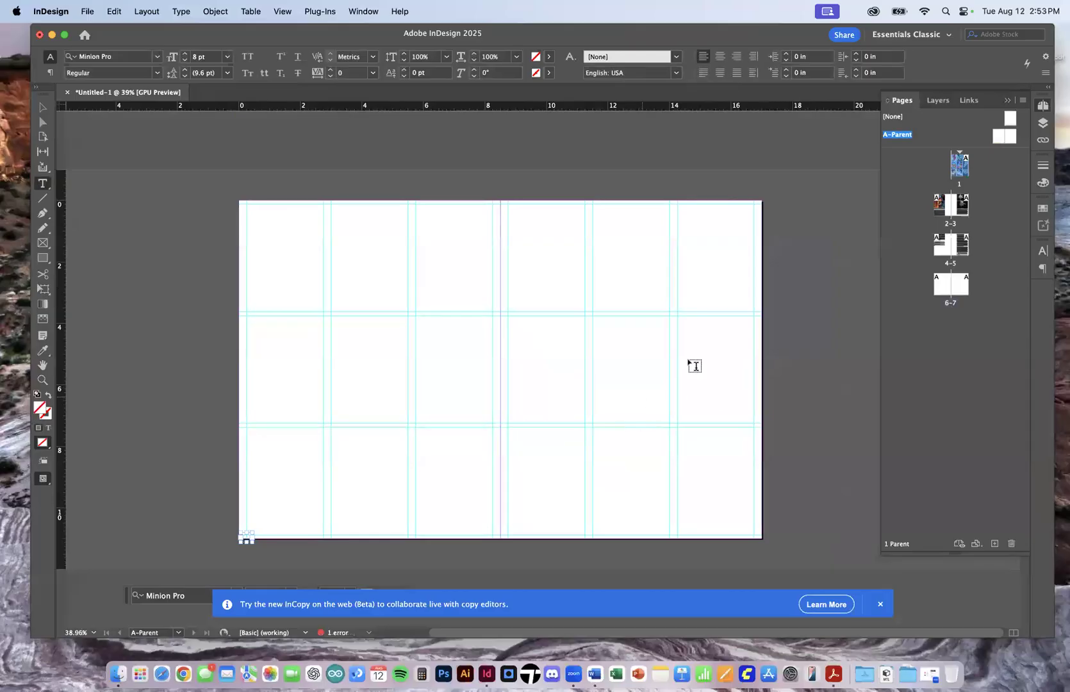
pyautogui.doubleClick(943, 213)
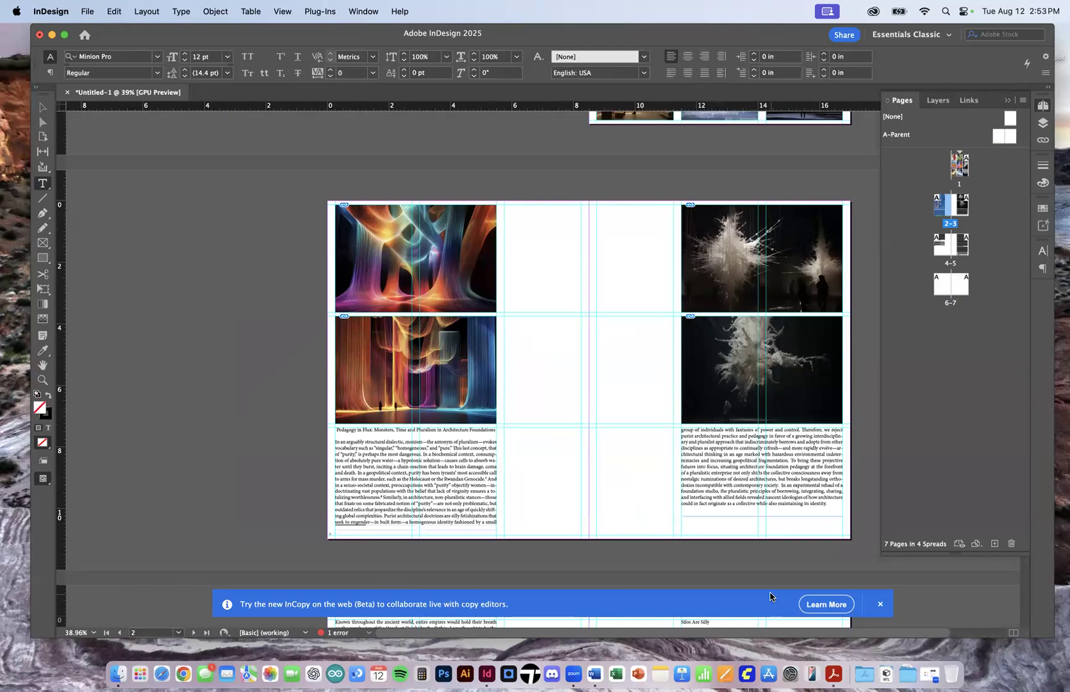
pyautogui.press('super+z')
pyautogui.press('super+z')
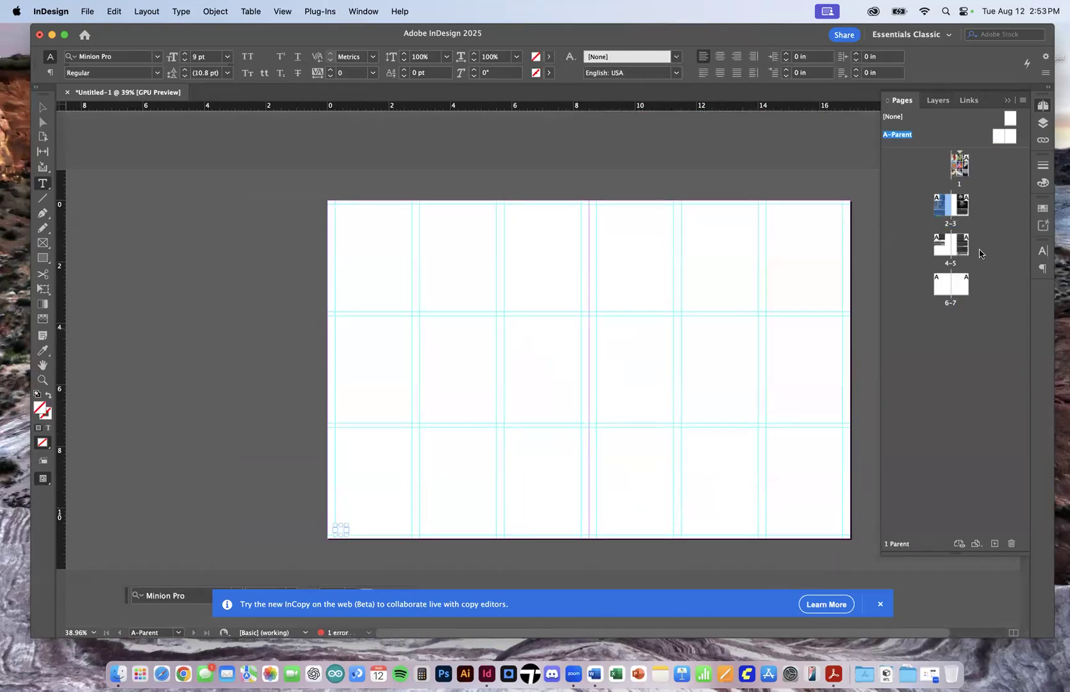
pyautogui.doubleClick(943, 209)
pyautogui.press('super+z')
pyautogui.press('super+z')
pyautogui.press('super+z')
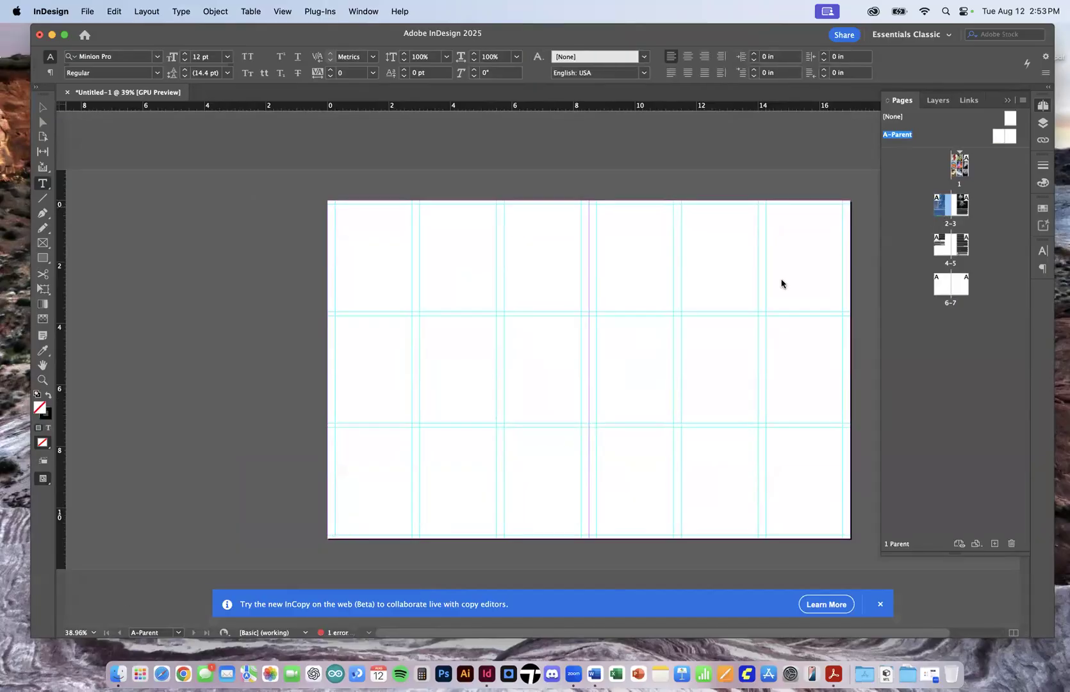
pyautogui.press('super+z')
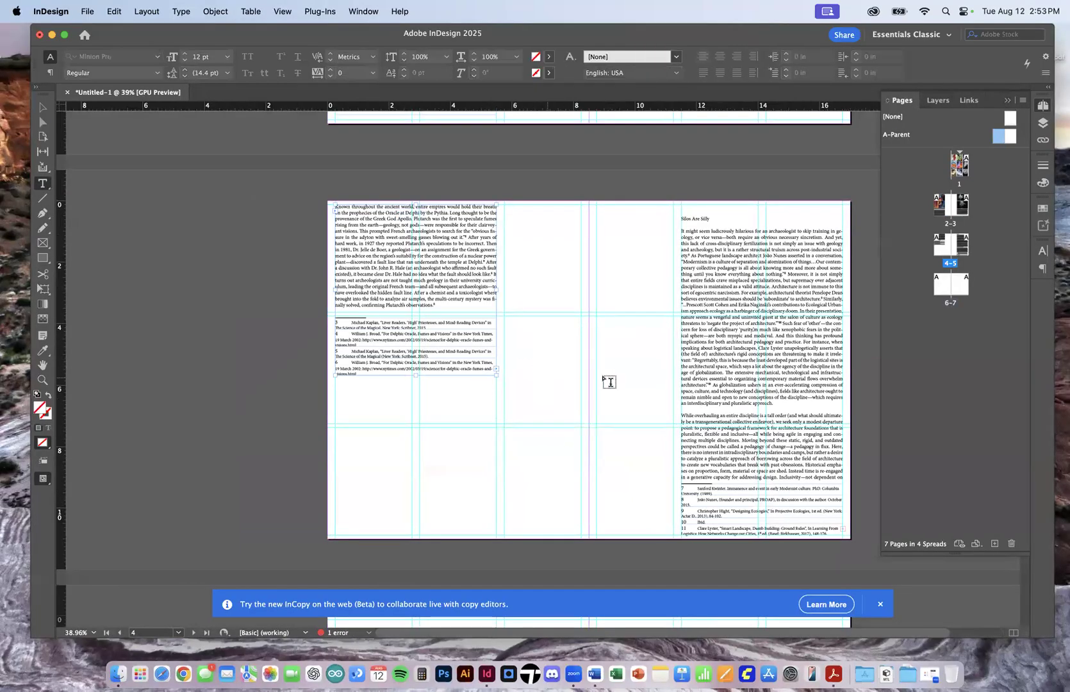
# Switch to Word by opening the essay document "Black Box_Essay_FINAL_in progress" from the Downloads folder
pyautogui.scroll(5, 576, 381)
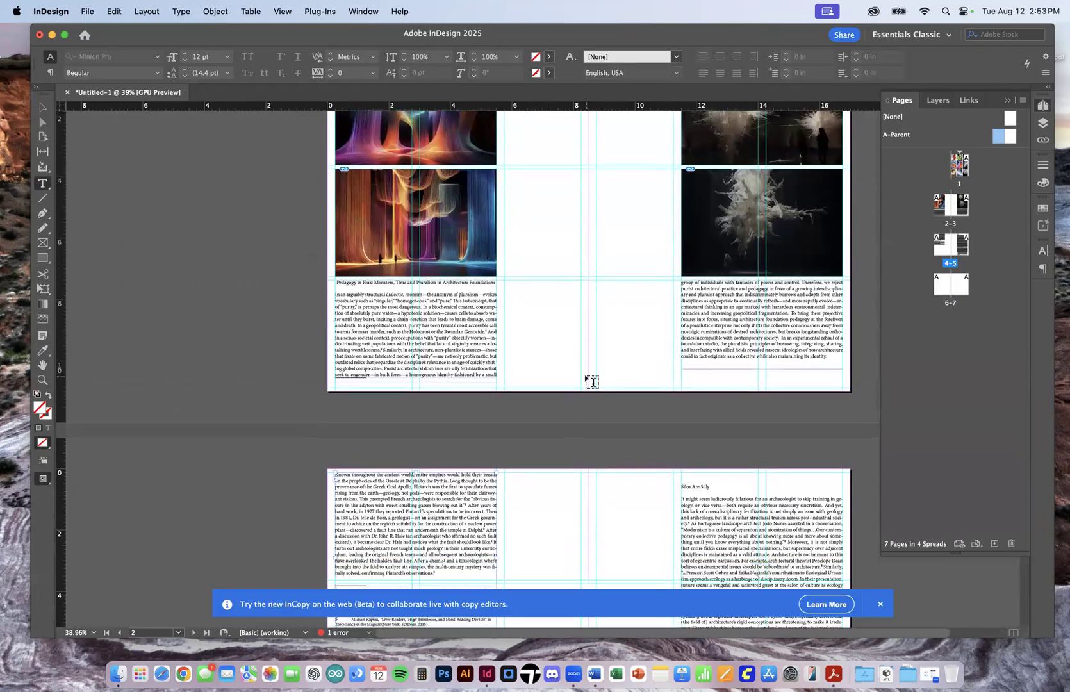
pyautogui.scroll(-3, 585, 379)
pyautogui.click(38, 108)
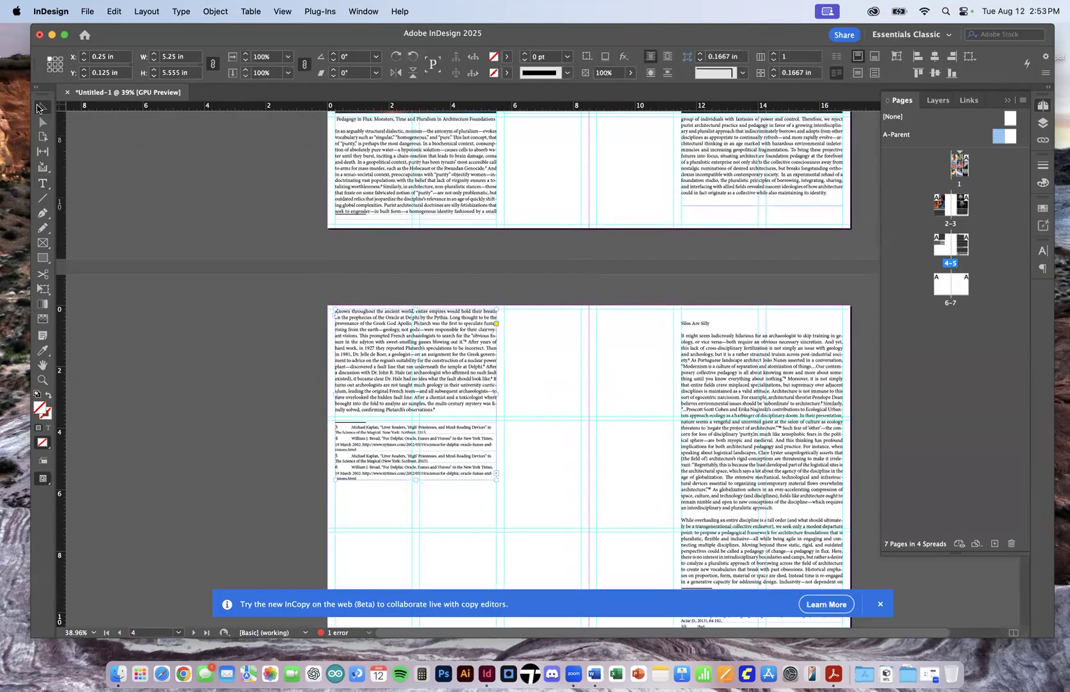
pyautogui.click(904, 671)
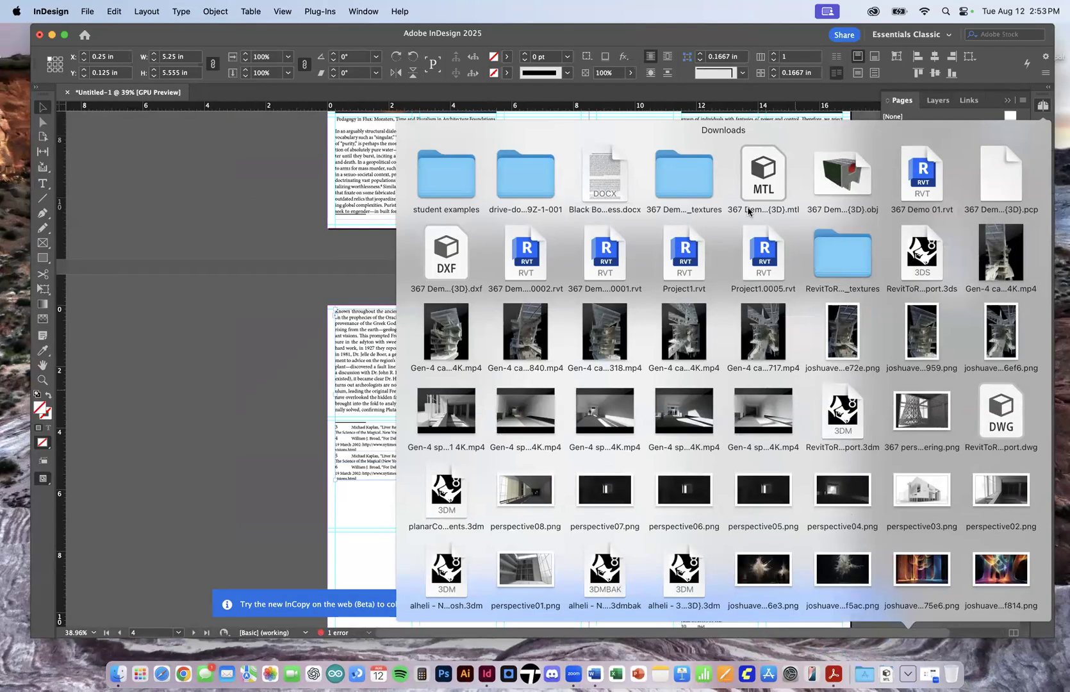
pyautogui.click(618, 185)
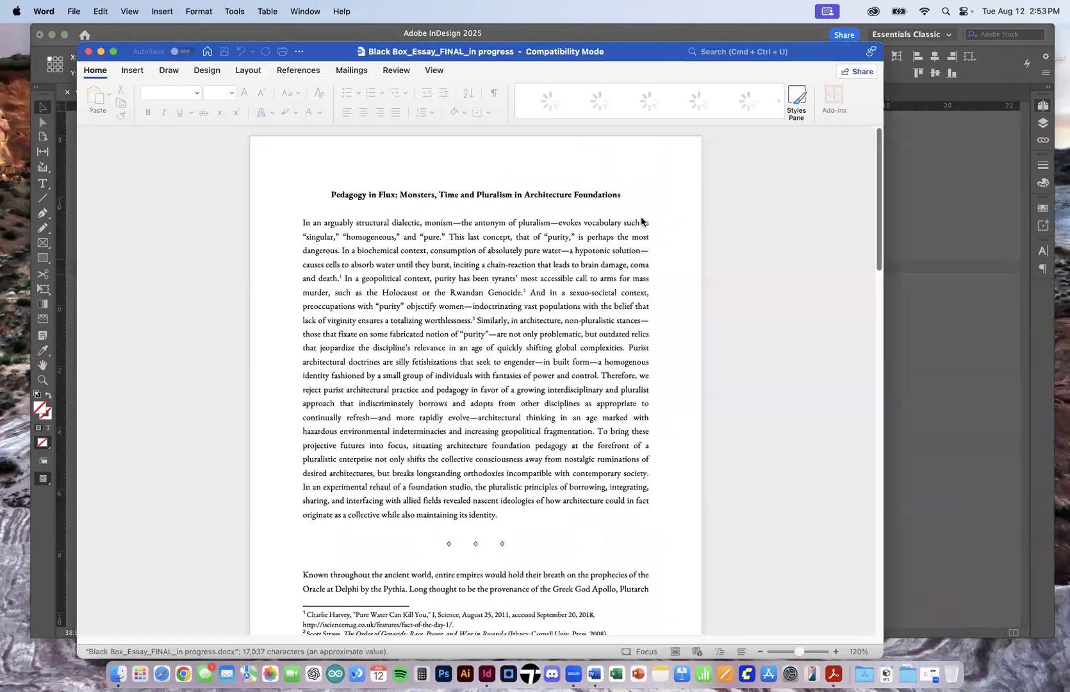
# Examine the footnote and endnote options for the essay document, selecting Endnotes at the end of the document, and cancel without applying
pyautogui.scroll(-15, 514, 417)
pyautogui.scroll(15, 516, 417)
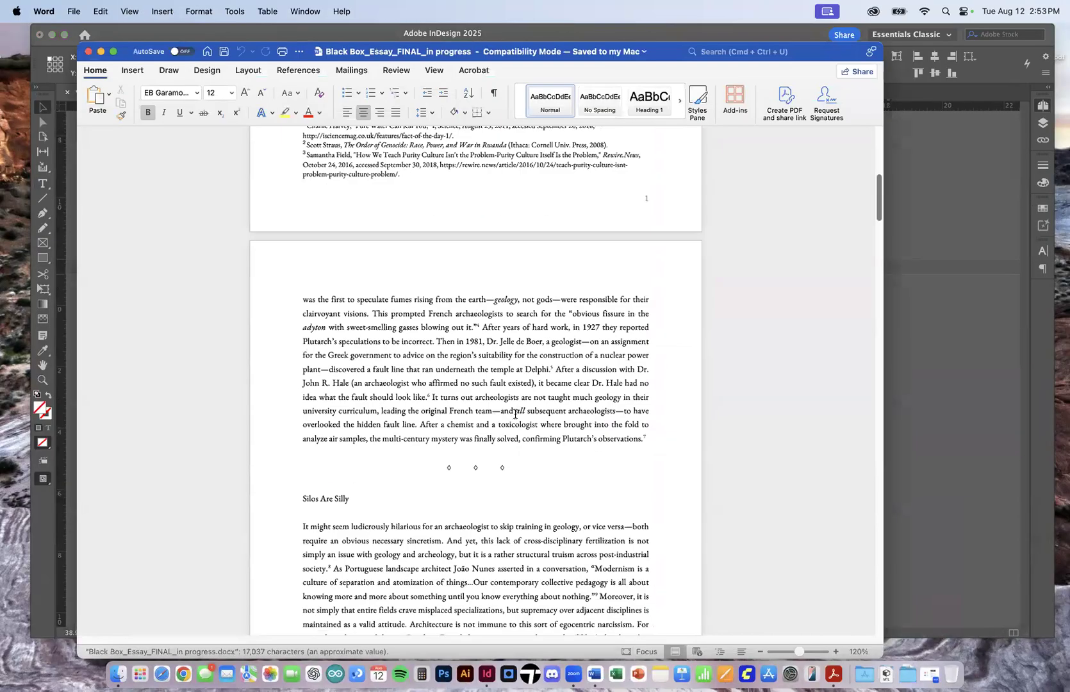
pyautogui.click(162, 11)
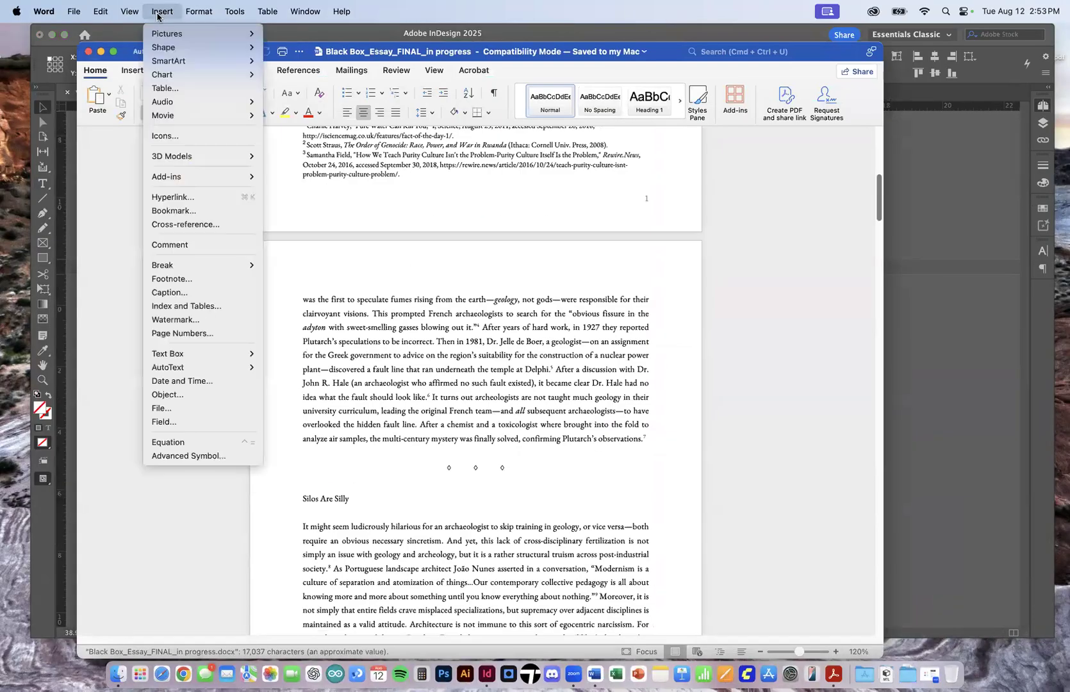
pyautogui.click(192, 279)
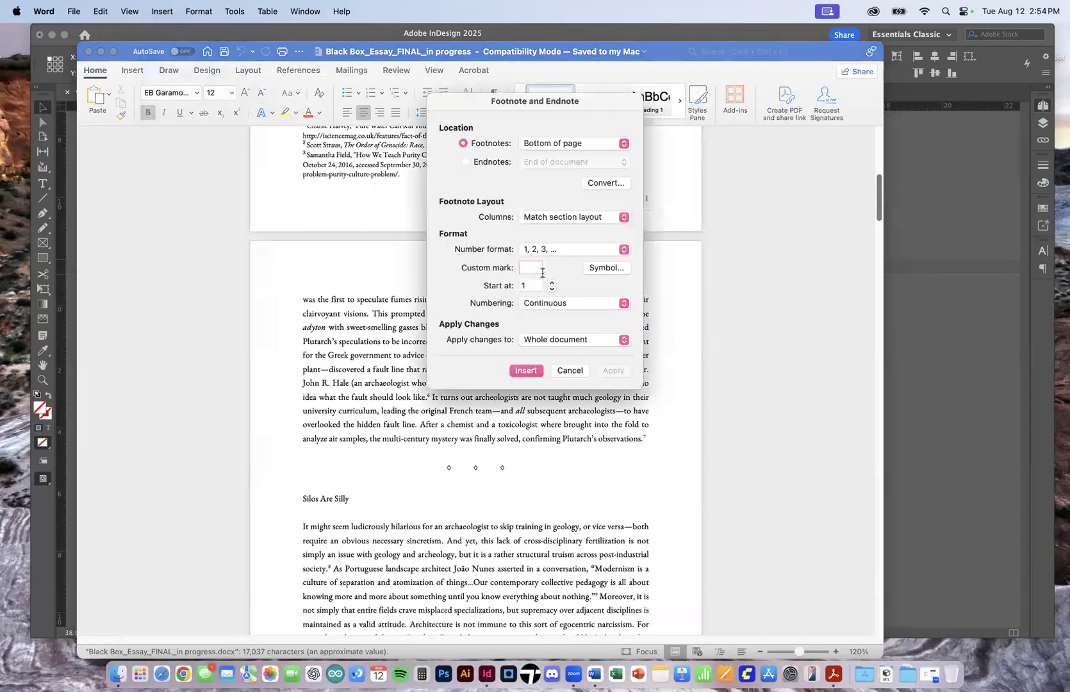
pyautogui.click(464, 162)
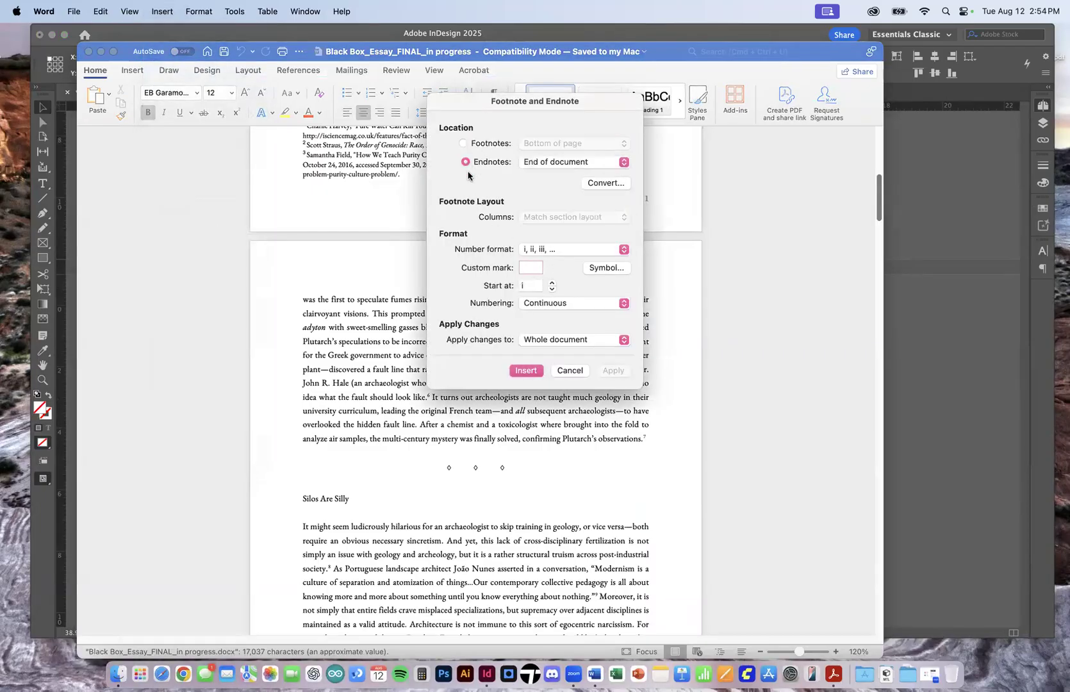
pyautogui.click(565, 371)
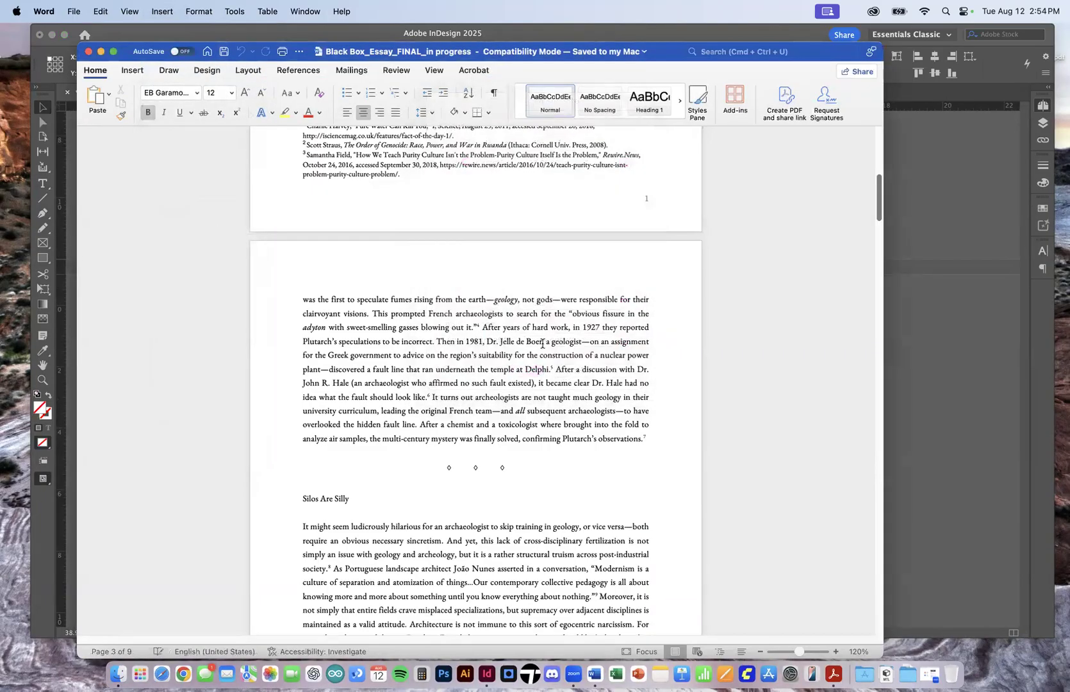
pyautogui.click(210, 13)
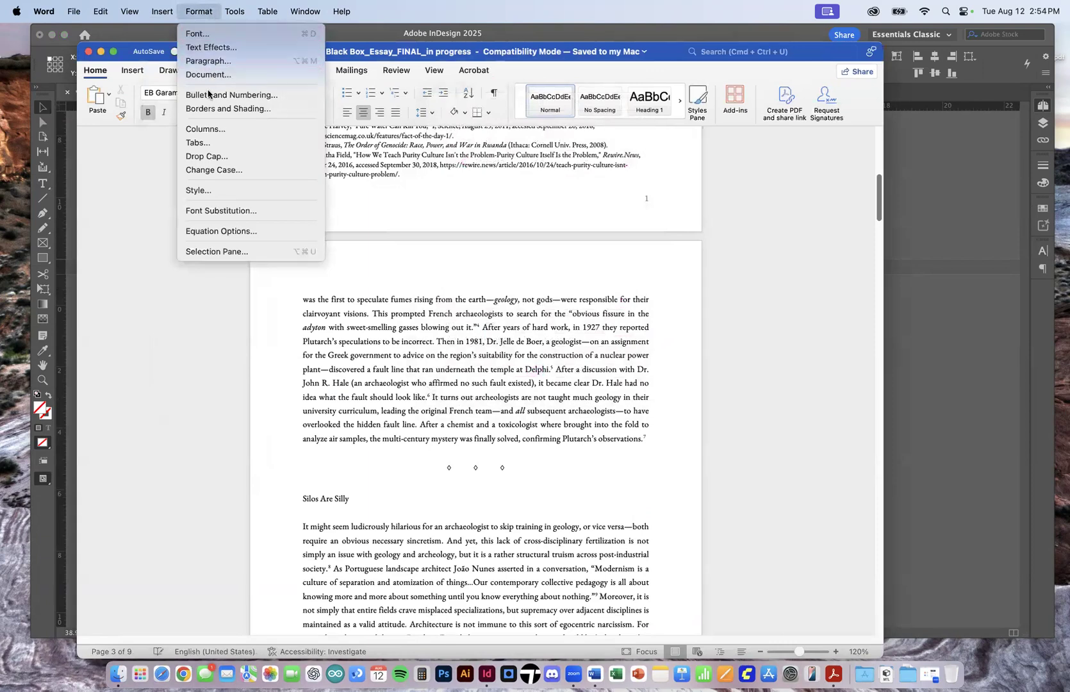
pyautogui.click(202, 13)
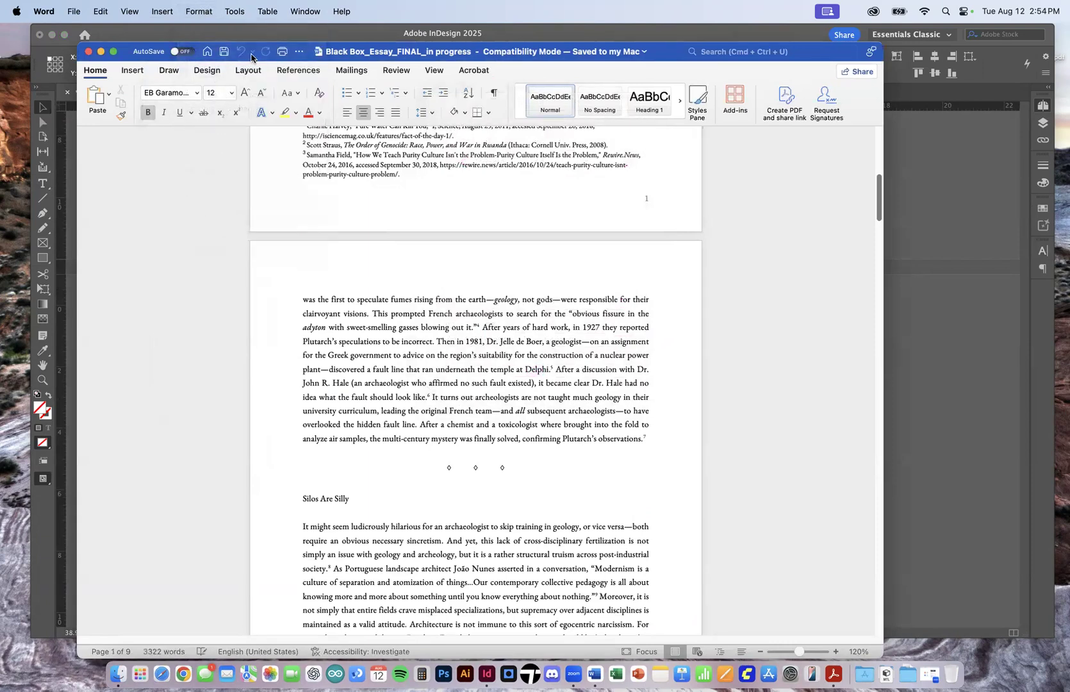
# Close the essay document and switch back to the InDesign layout, leaving the page 4 text frame deselected
pyautogui.click(89, 51)
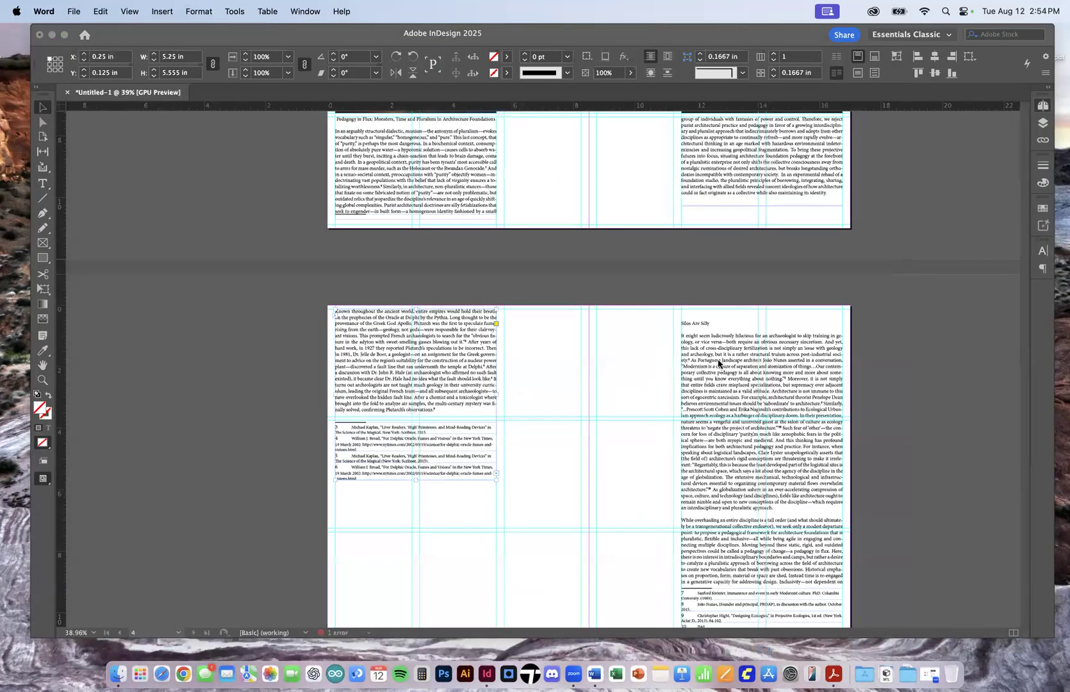
pyautogui.click(605, 373)
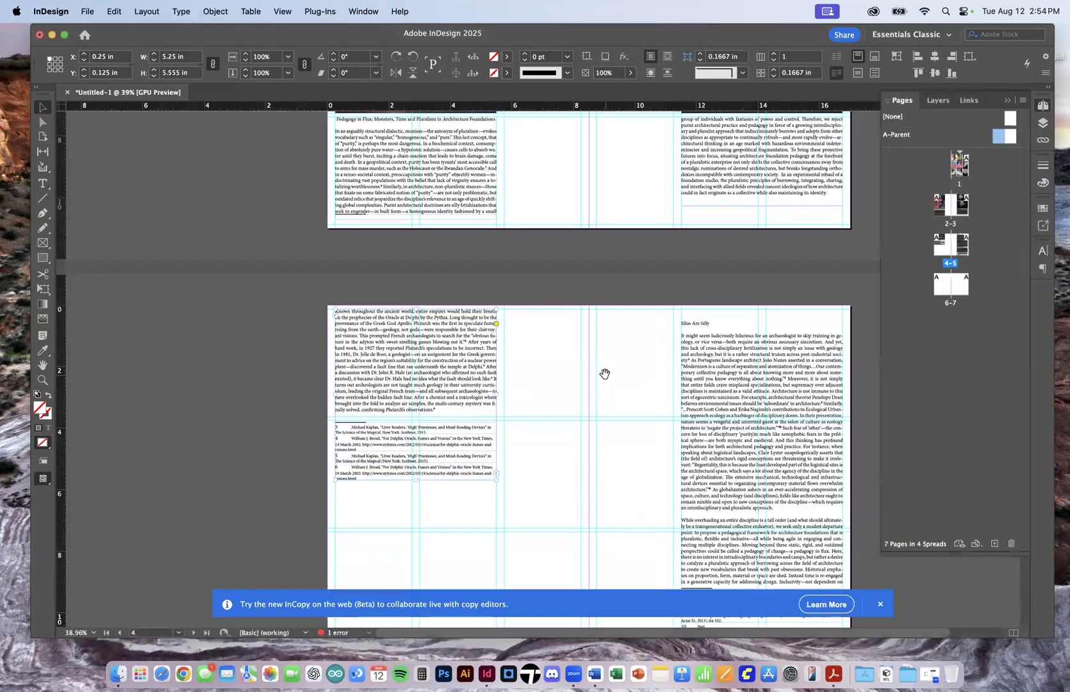
pyautogui.click(613, 405)
# Examine the image grid, threaded text columns and footnotes across the spreads from page 1 to page 7
pyautogui.scroll(-4, 614, 321)
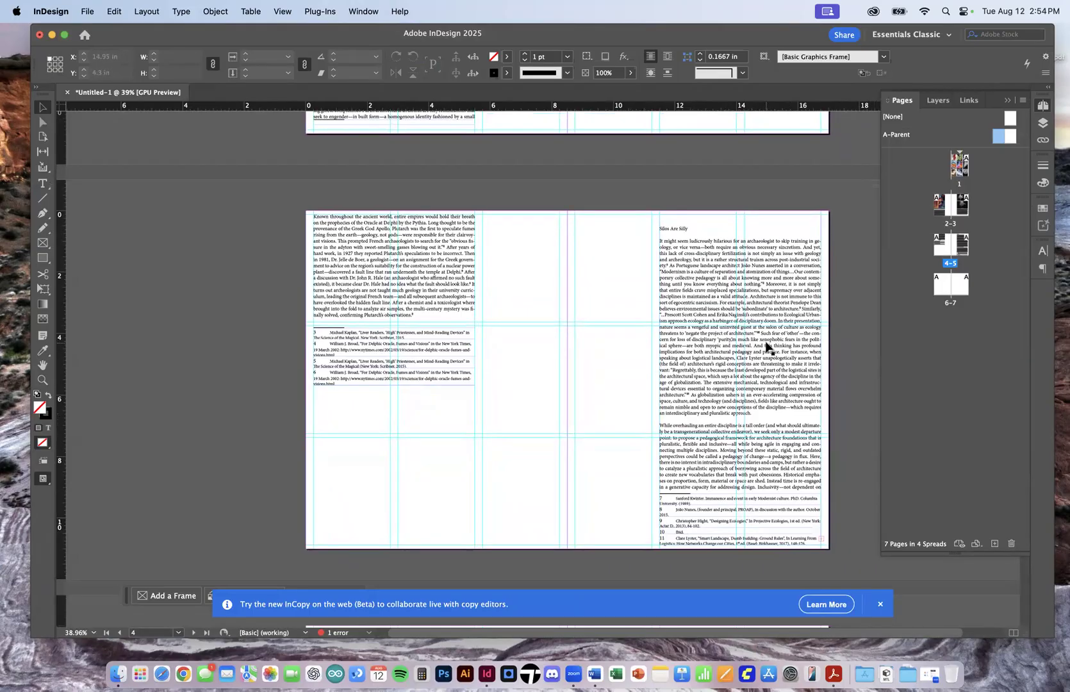
pyautogui.scroll(-2, 767, 346)
pyautogui.hscroll(3, 767, 346)
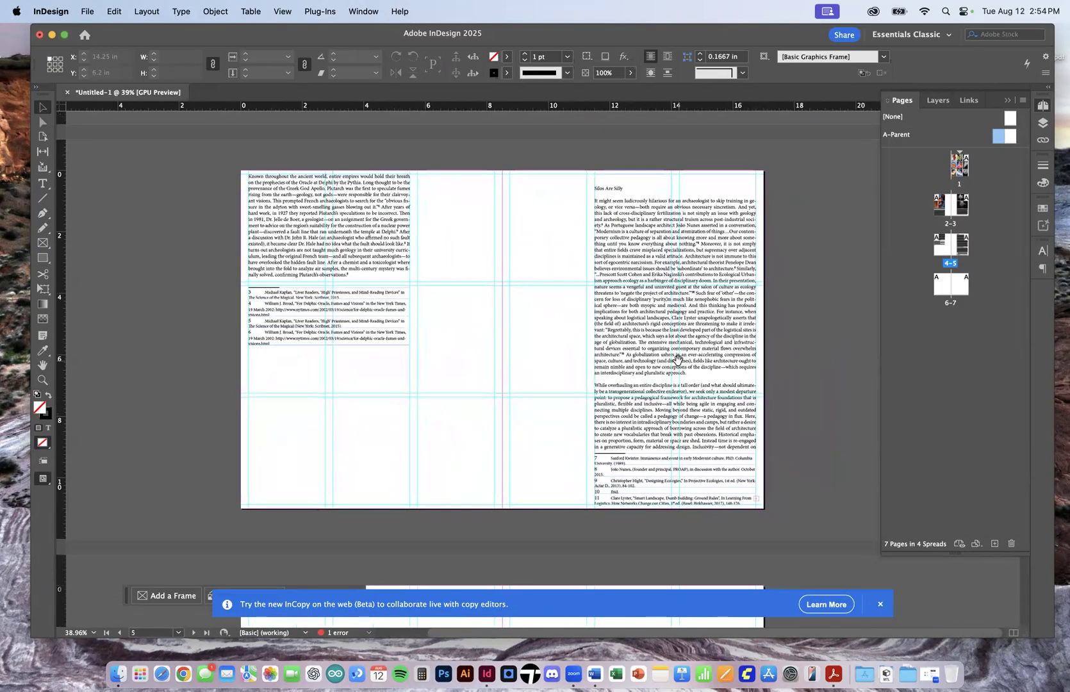
pyautogui.scroll(8, 521, 427)
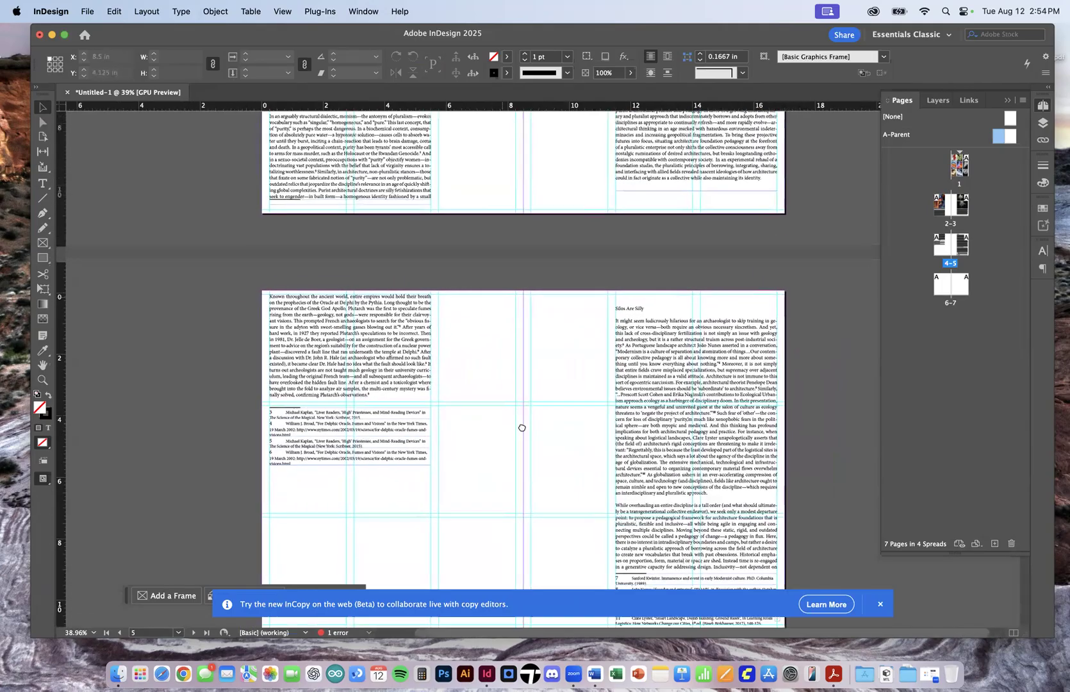
pyautogui.scroll(5, 548, 421)
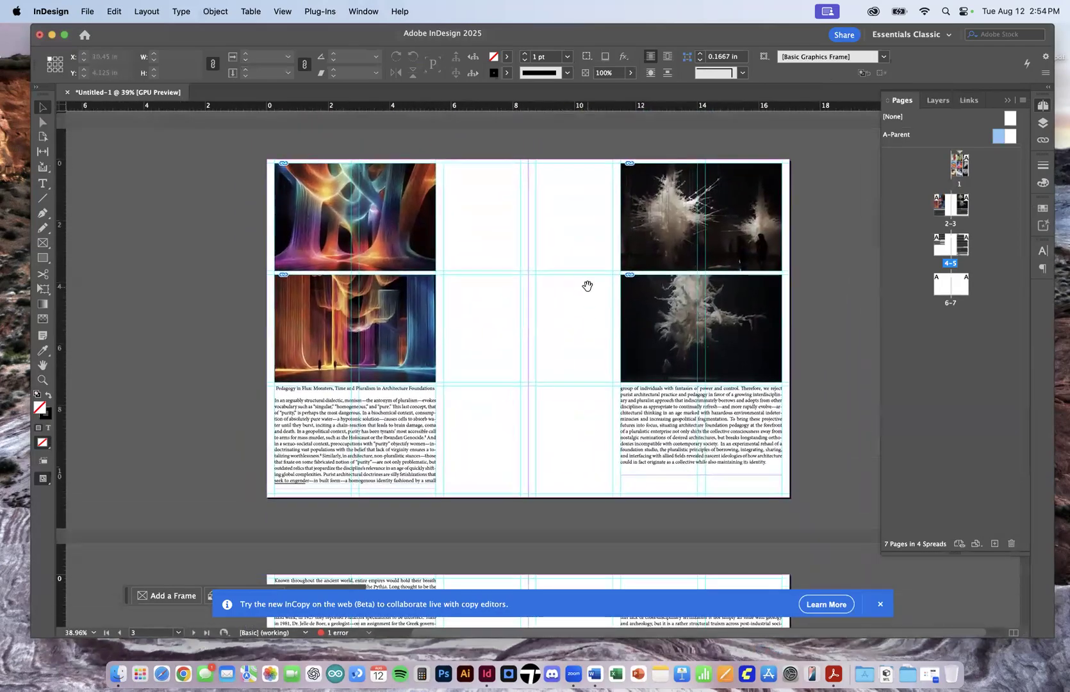
pyautogui.press('super+equal')
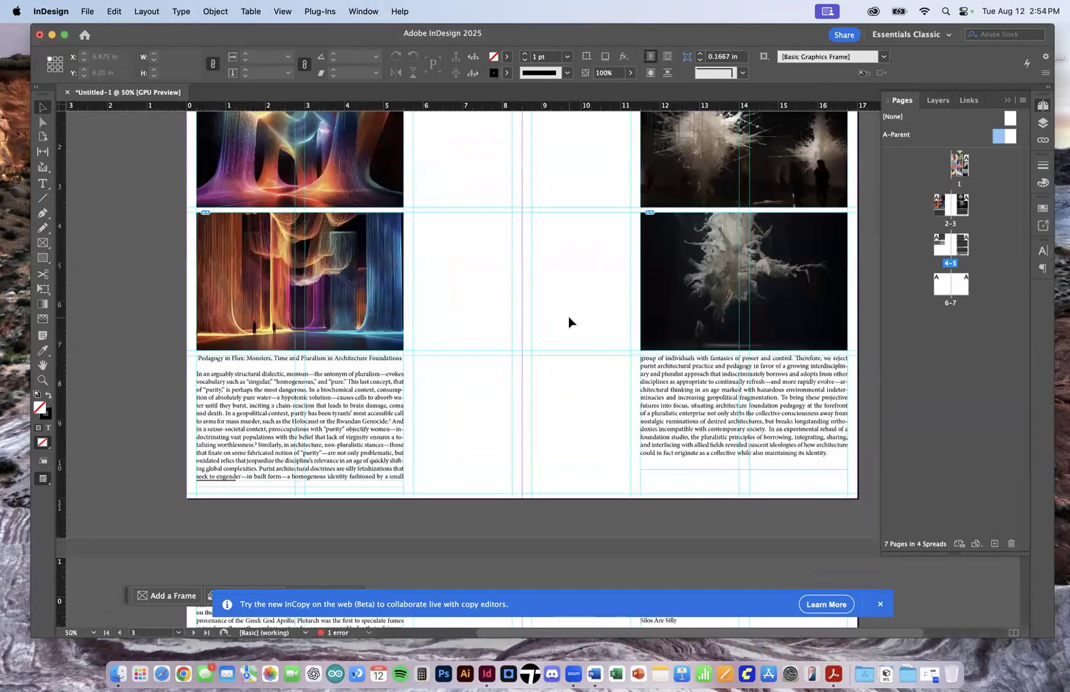
pyautogui.moveTo(589, 355); pyautogui.dragTo(568, 367)
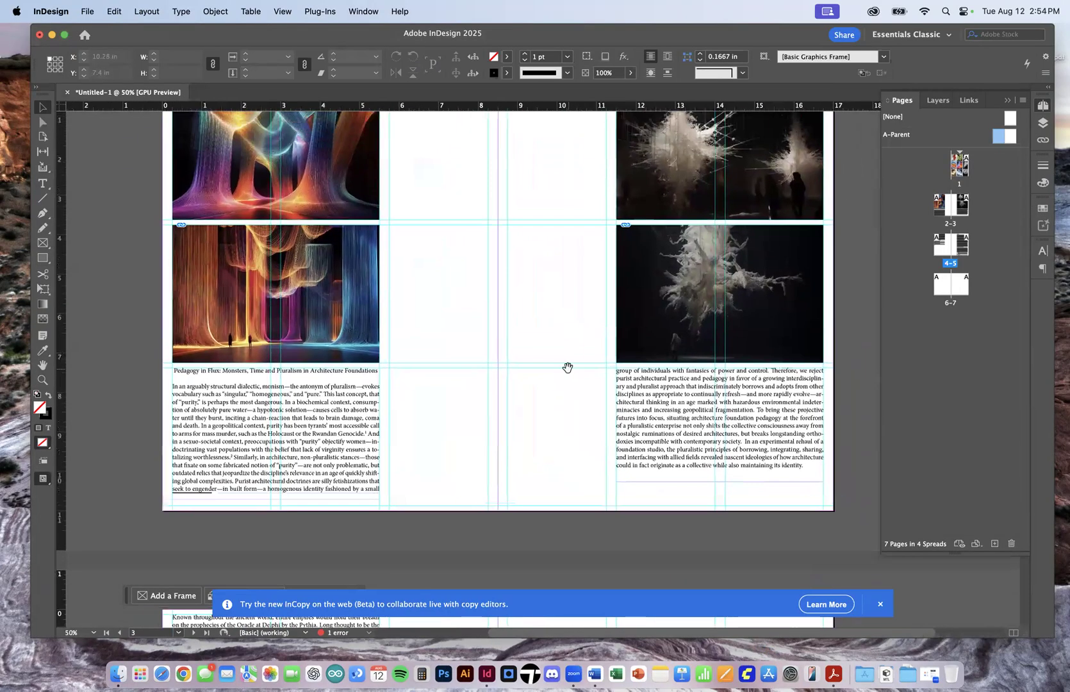
pyautogui.press('super+minus')
pyautogui.press('super+minus')
pyautogui.press('super+minus')
pyautogui.press('super+equal')
pyautogui.press('super+equal')
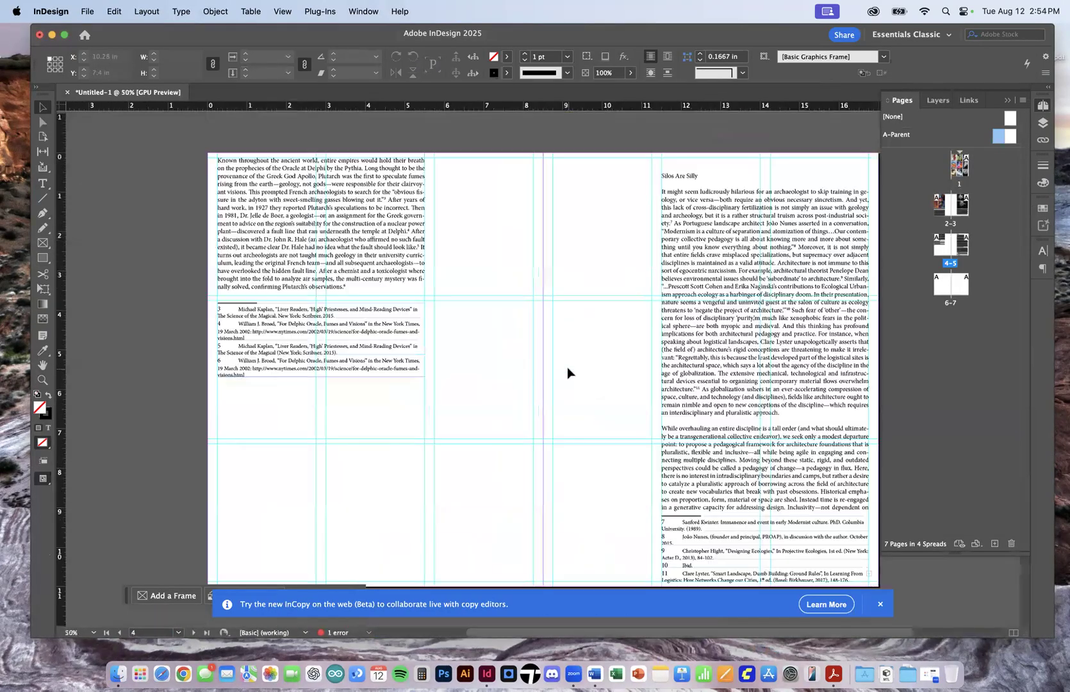
pyautogui.press('super+minus')
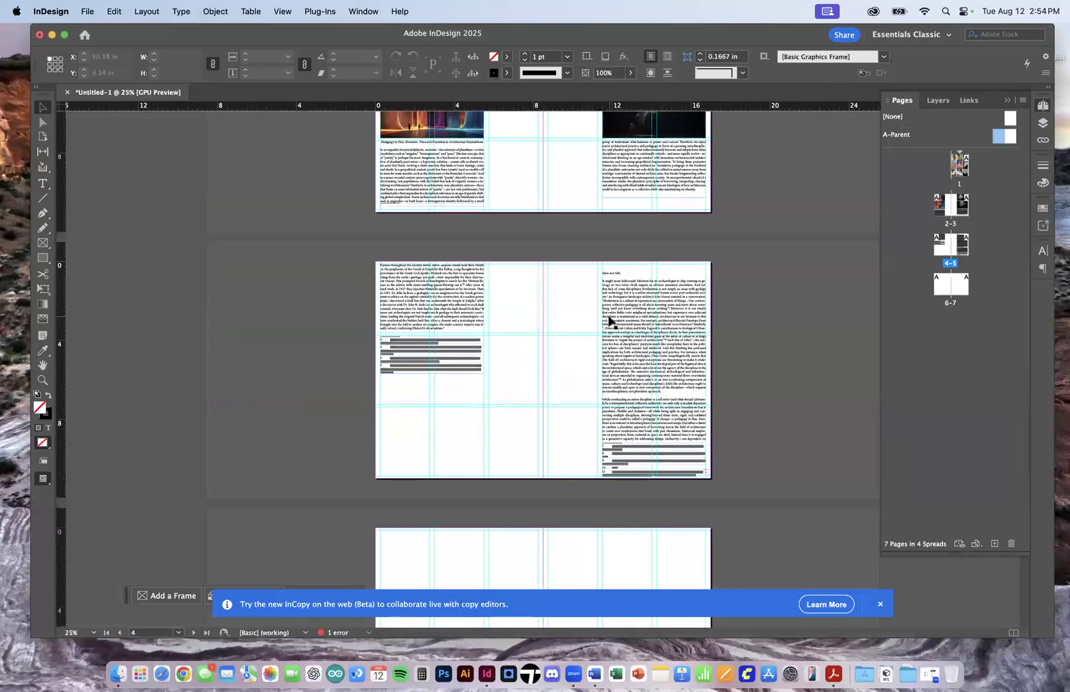
pyautogui.scroll(3, 567, 411)
pyautogui.press('super+equal')
pyautogui.press('super+equal')
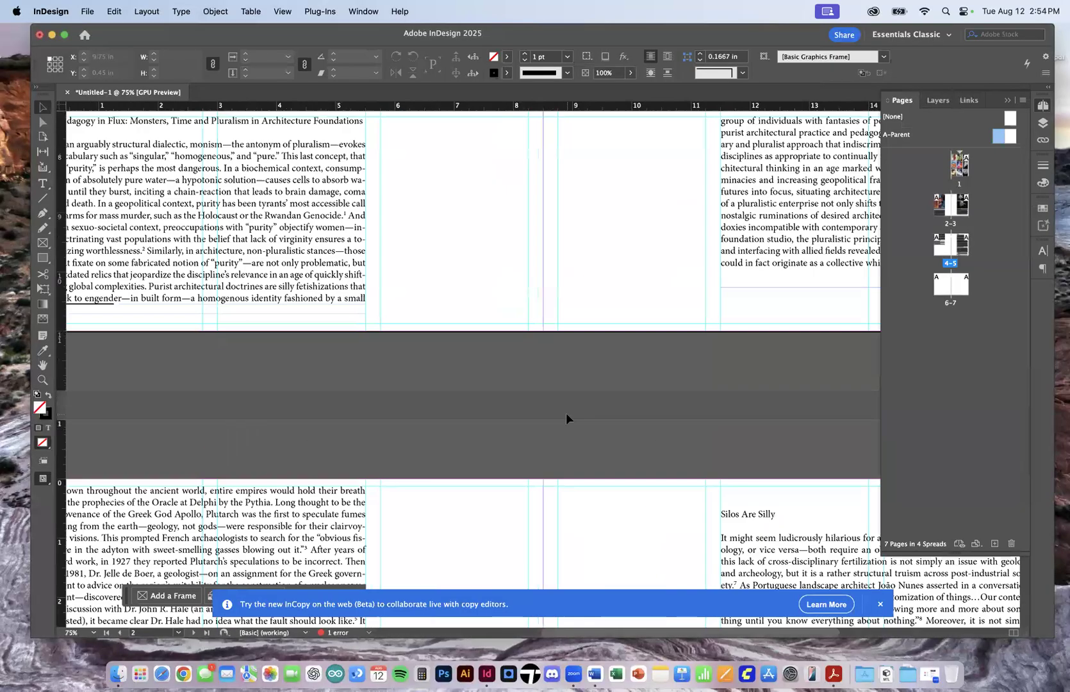
pyautogui.press('super+minus')
pyautogui.press('super+minus')
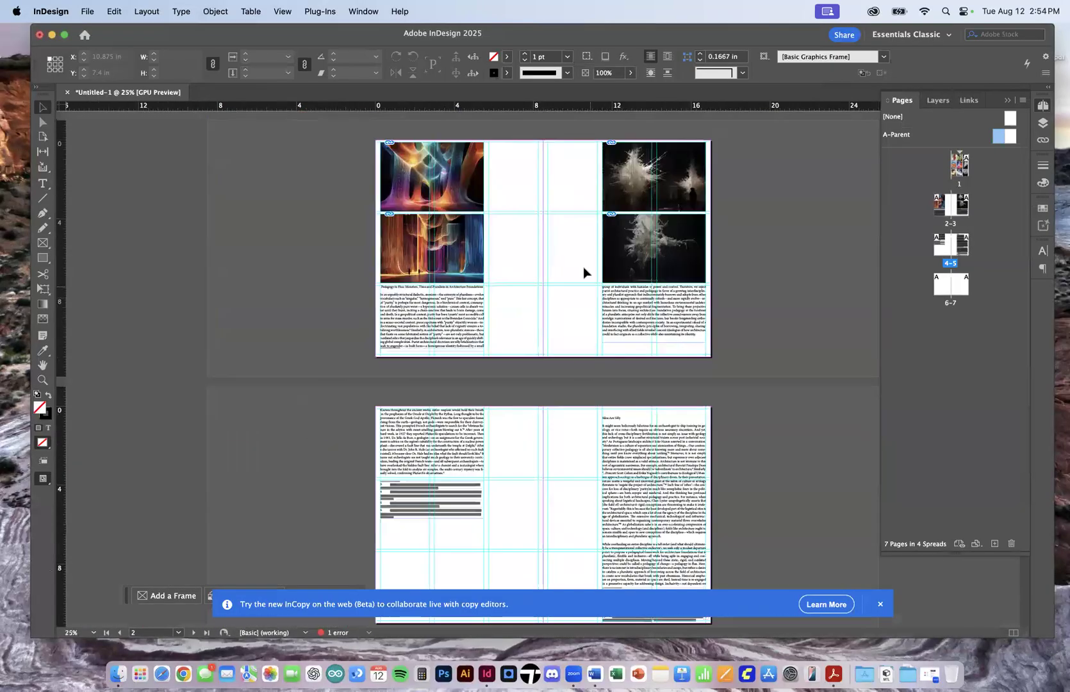
pyautogui.scroll(8, 572, 262)
pyautogui.scroll(-4, 597, 432)
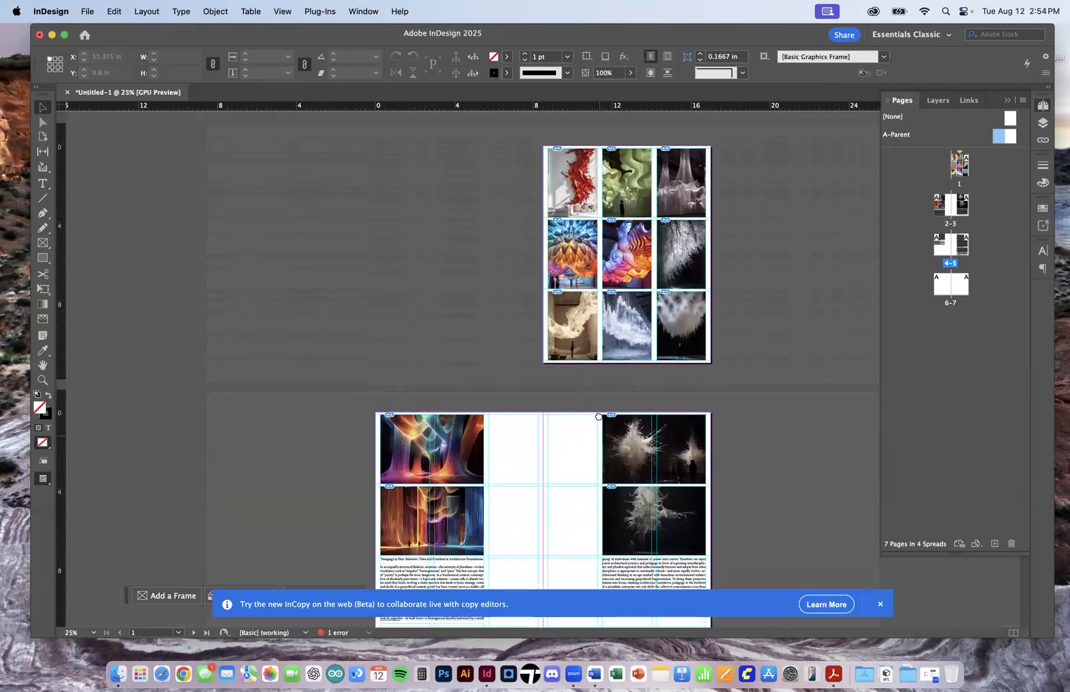
pyautogui.scroll(-8, 608, 447)
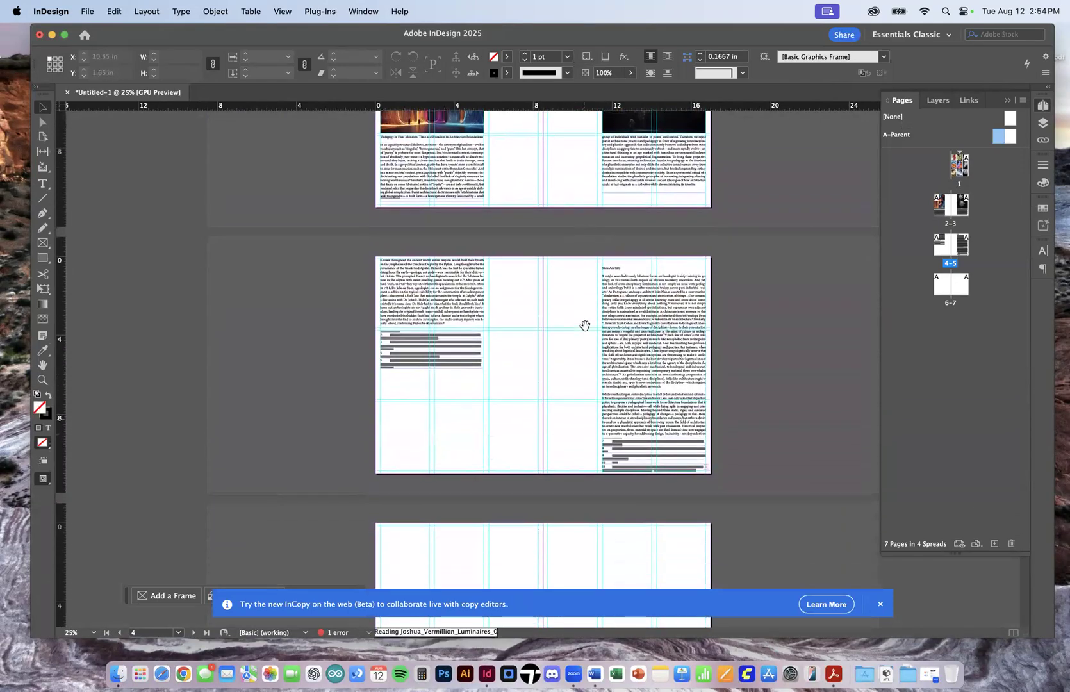
pyautogui.scroll(-2, 578, 303)
pyautogui.scroll(4, 583, 351)
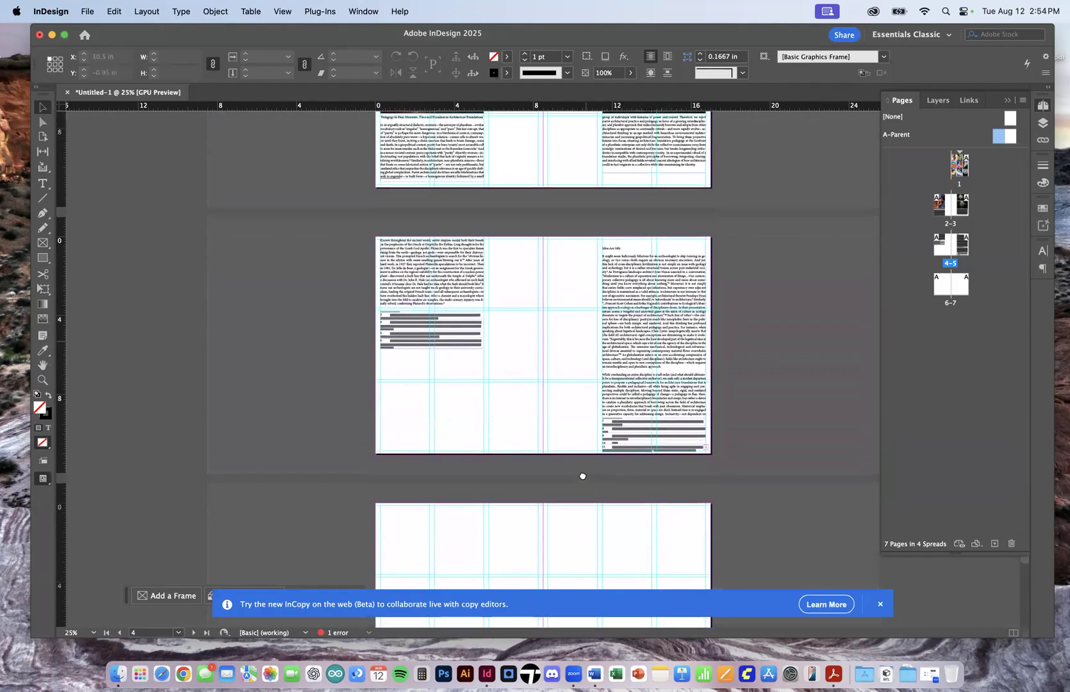
# Delete the "Silos Are Silly" text frame on page 5
pyautogui.click(624, 296)
pyautogui.press('Delete')
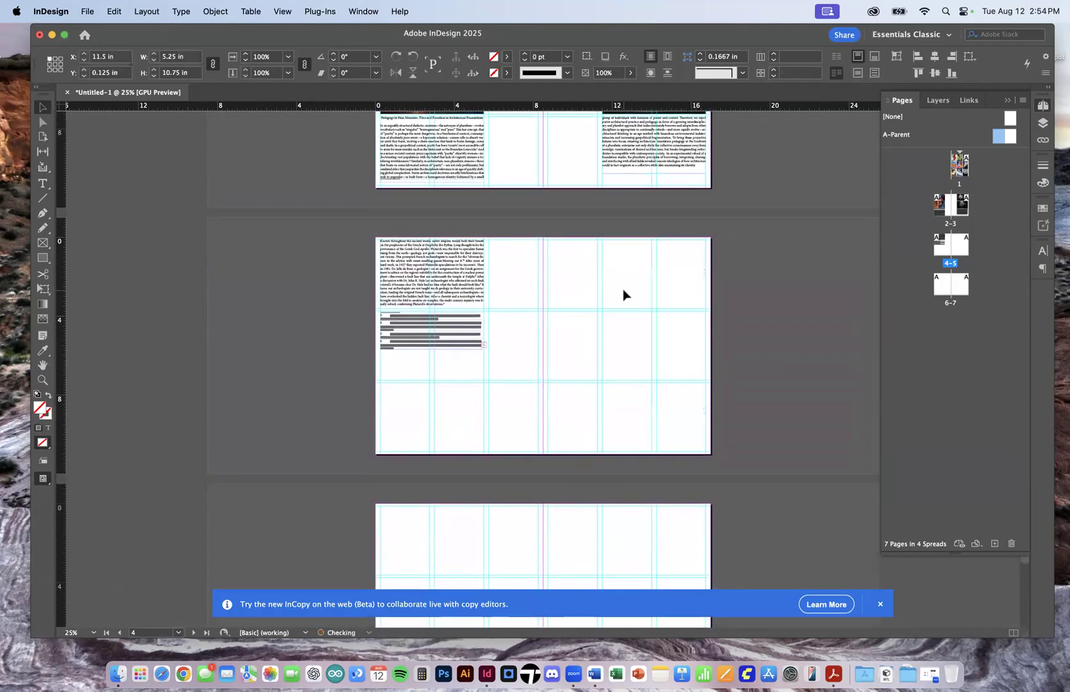
pyautogui.scroll(-2, 609, 354)
pyautogui.scroll(5, 490, 430)
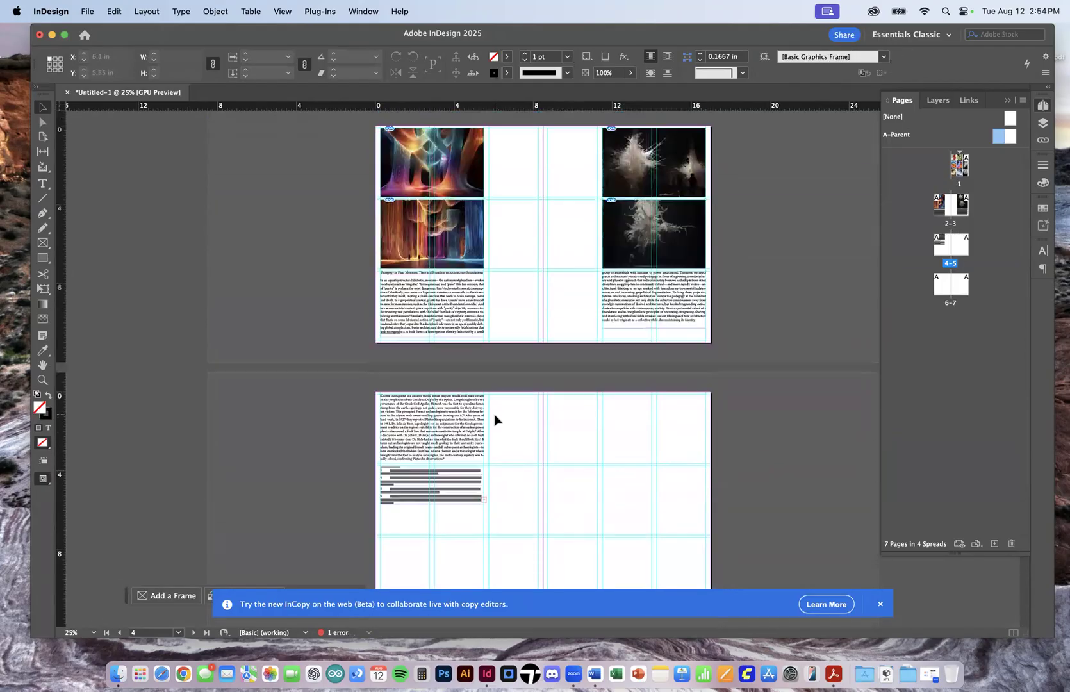
# Thread the overset text from the page 4 column into a new 5.25 by 10.75 in frame spanning page 5's outer two columns
pyautogui.scroll(-5, 500, 501)
pyautogui.press('super+equal')
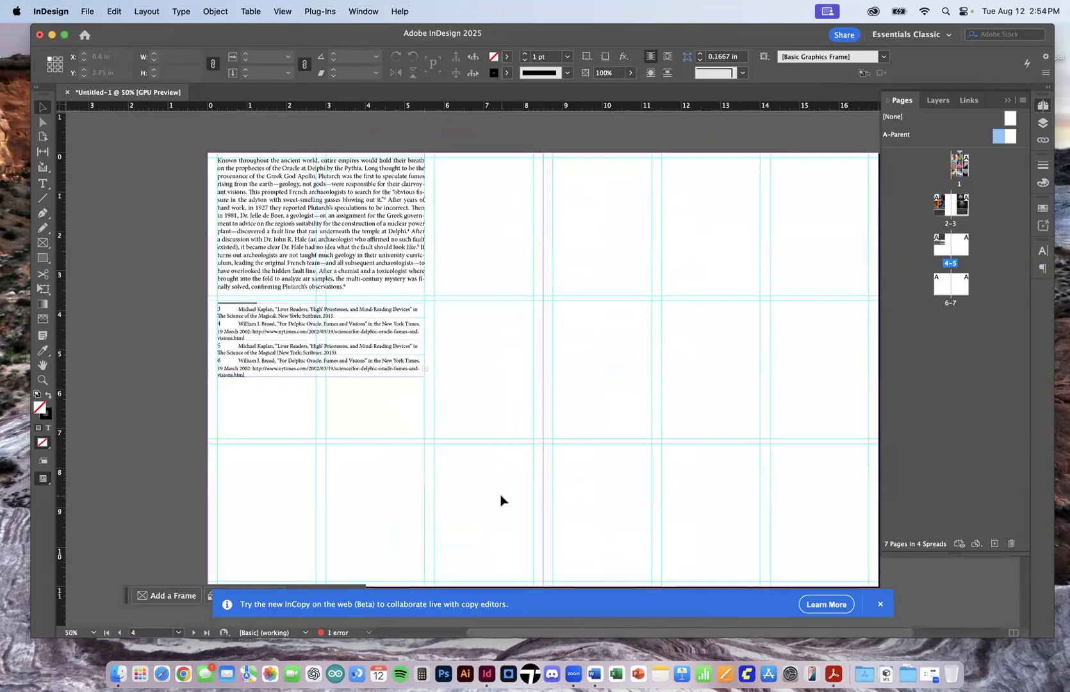
pyautogui.click(426, 371)
pyautogui.click(425, 370)
pyautogui.moveTo(660, 159); pyautogui.dragTo(865, 582)
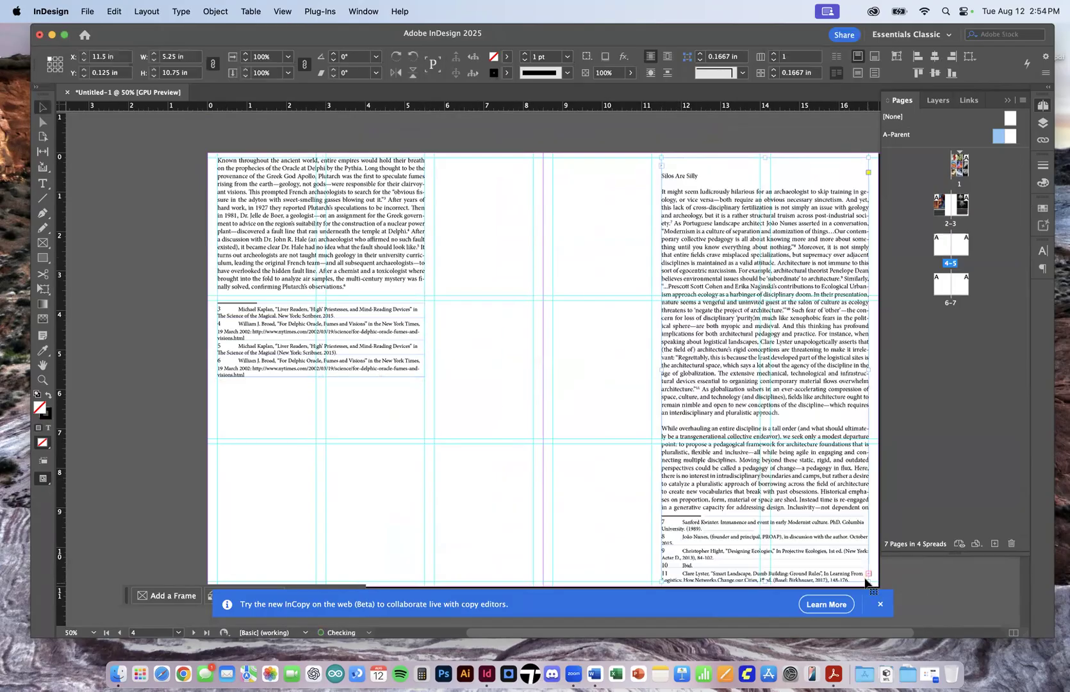
# Thread the page 5 overset text into a 5.25 by 7.125 in frame over the upper two rows of page 6's outer columns
pyautogui.scroll(-2, 770, 485)
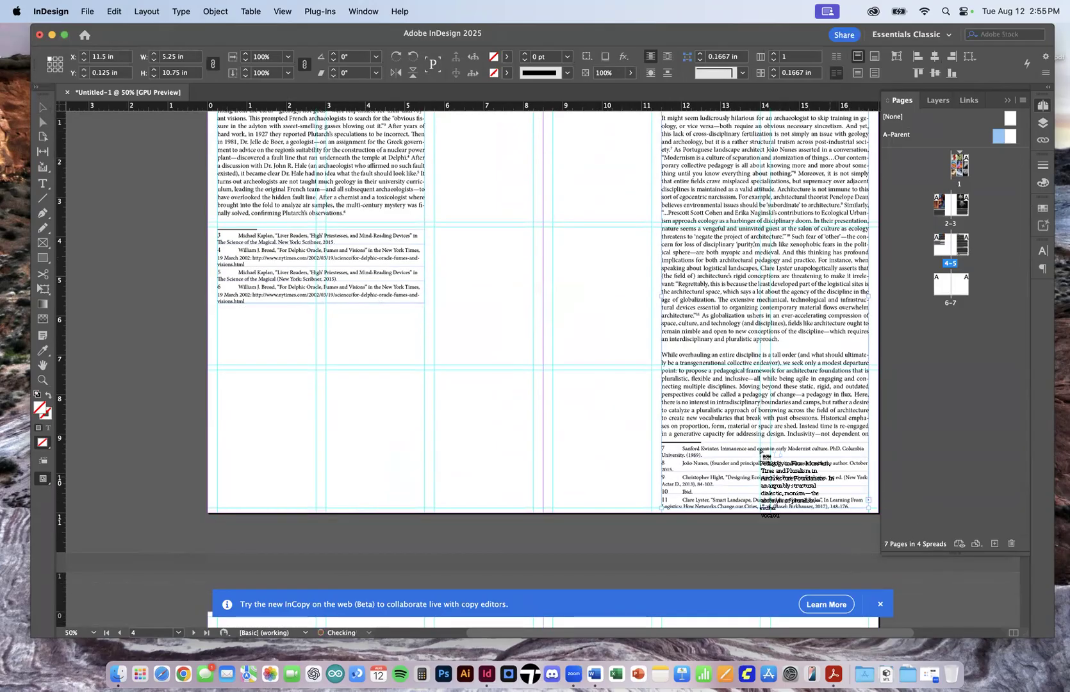
pyautogui.scroll(-8, 762, 453)
pyautogui.scroll(-3, 250, 353)
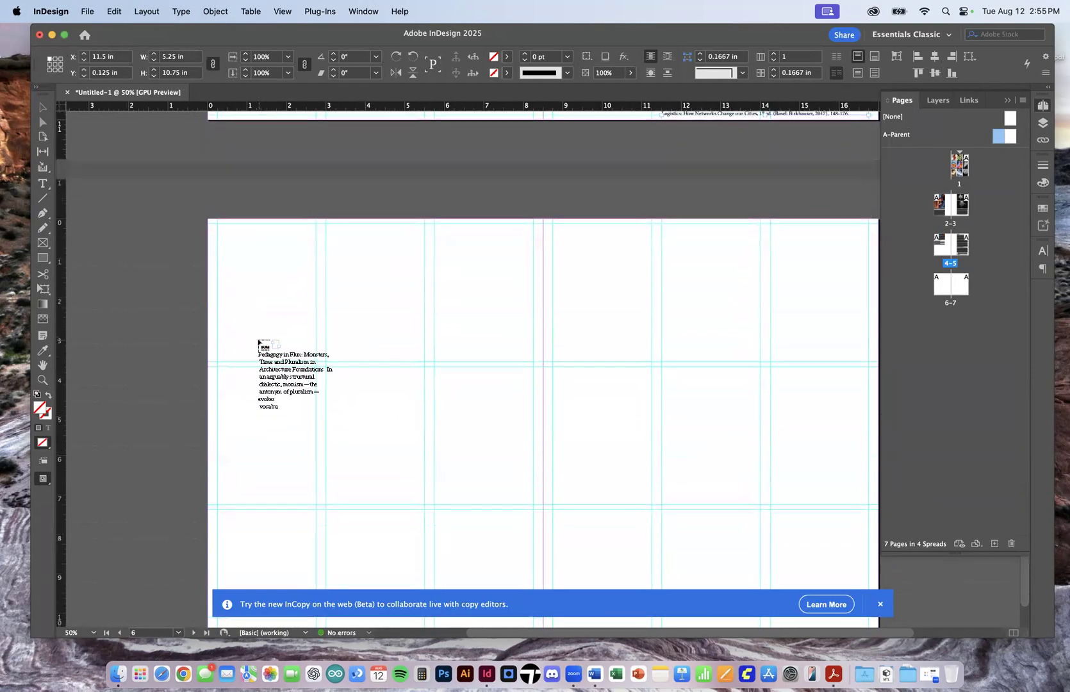
pyautogui.moveTo(218, 223); pyautogui.dragTo(425, 504)
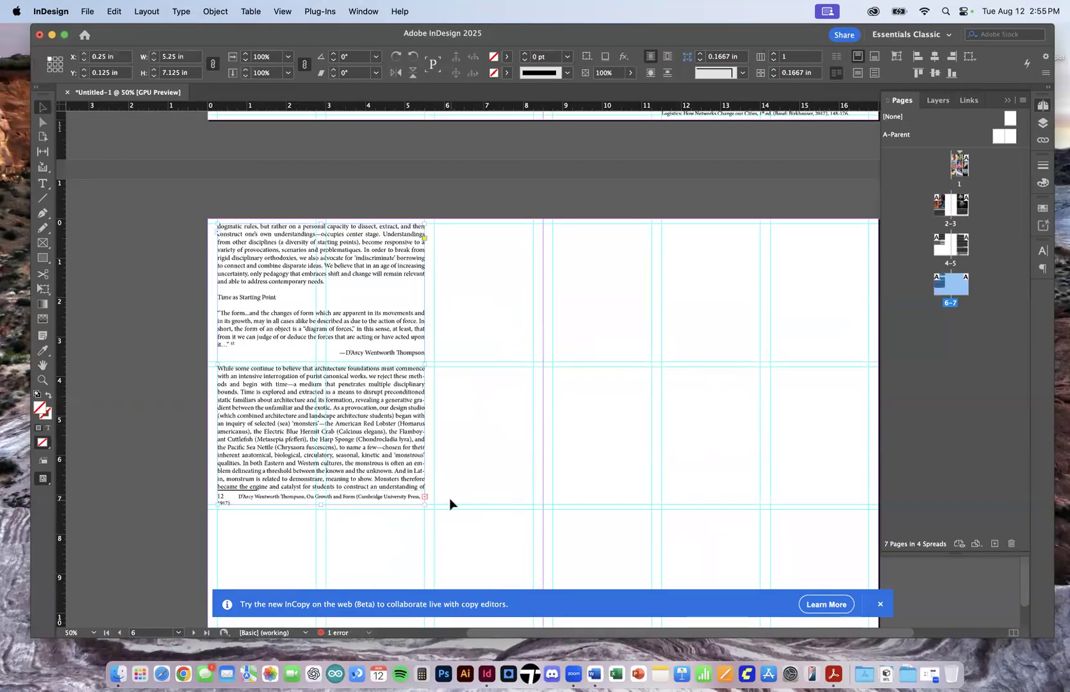
# Thread the page 6 overset text into a matching 5.25 by 7.125 in frame over the upper two rows of page 7's outer columns
pyautogui.click(424, 497)
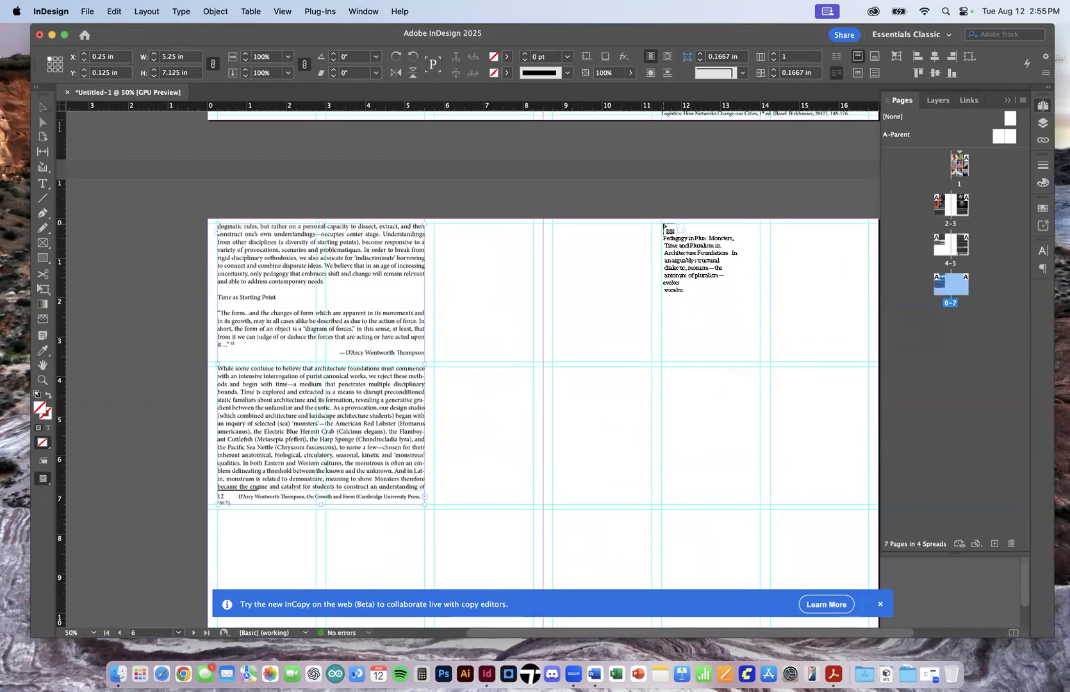
pyautogui.moveTo(663, 226); pyautogui.dragTo(869, 504)
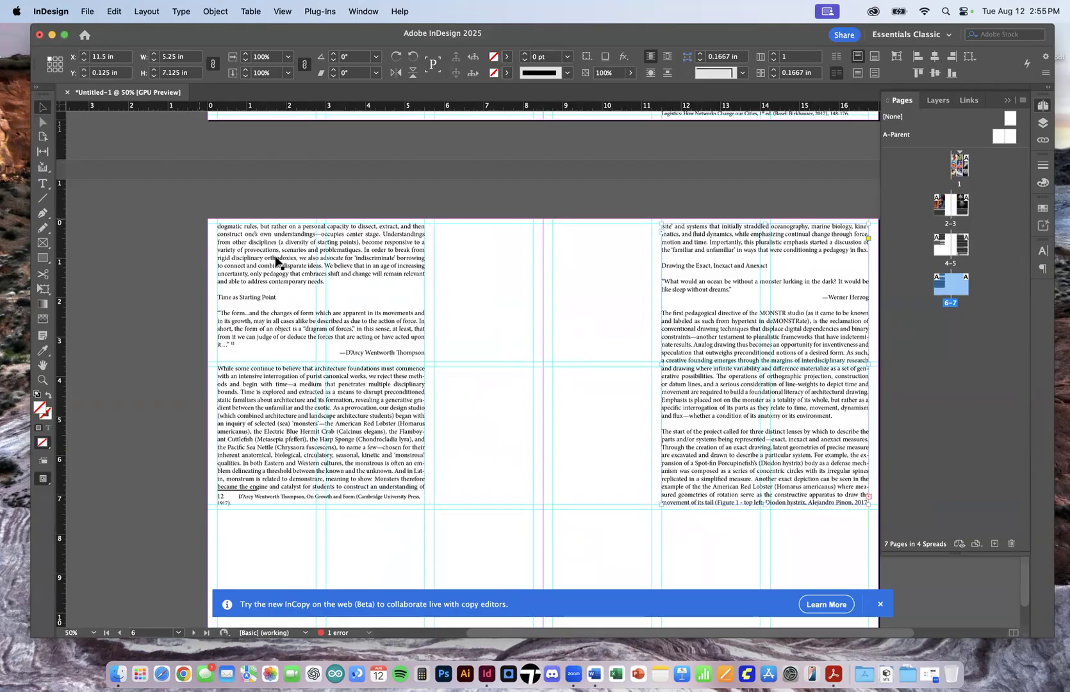
pyautogui.click(488, 319)
# Review the threaded essay text and footnotes across the spreads from page 2 to page 7
pyautogui.moveTo(592, 372); pyautogui.dragTo(545, 369)
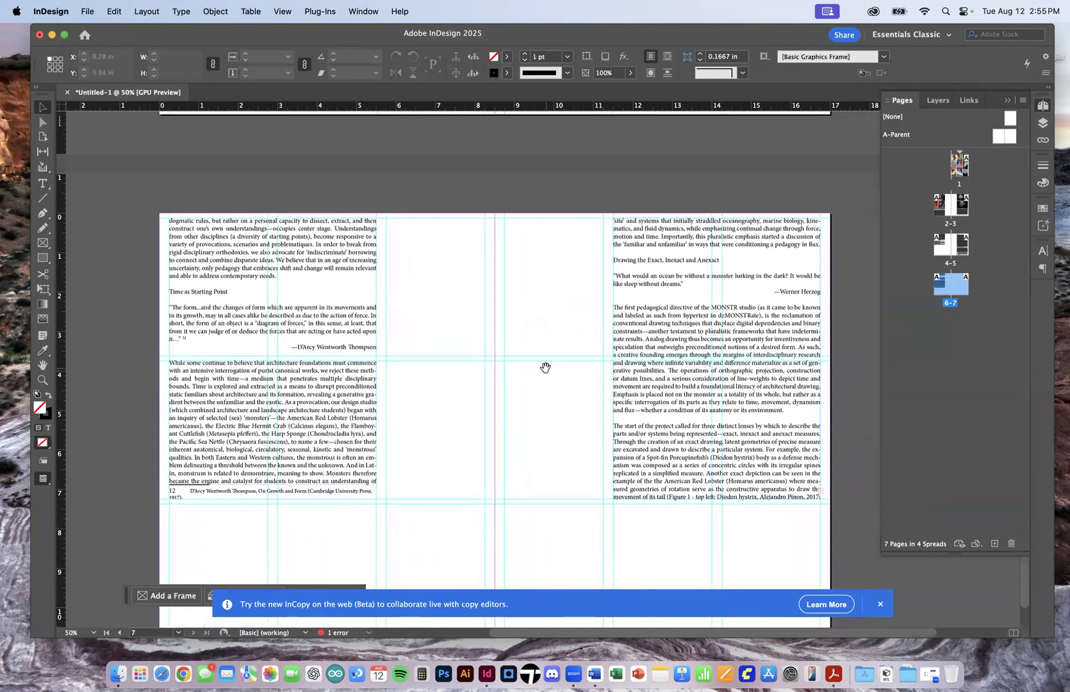
pyautogui.scroll(5, 545, 367)
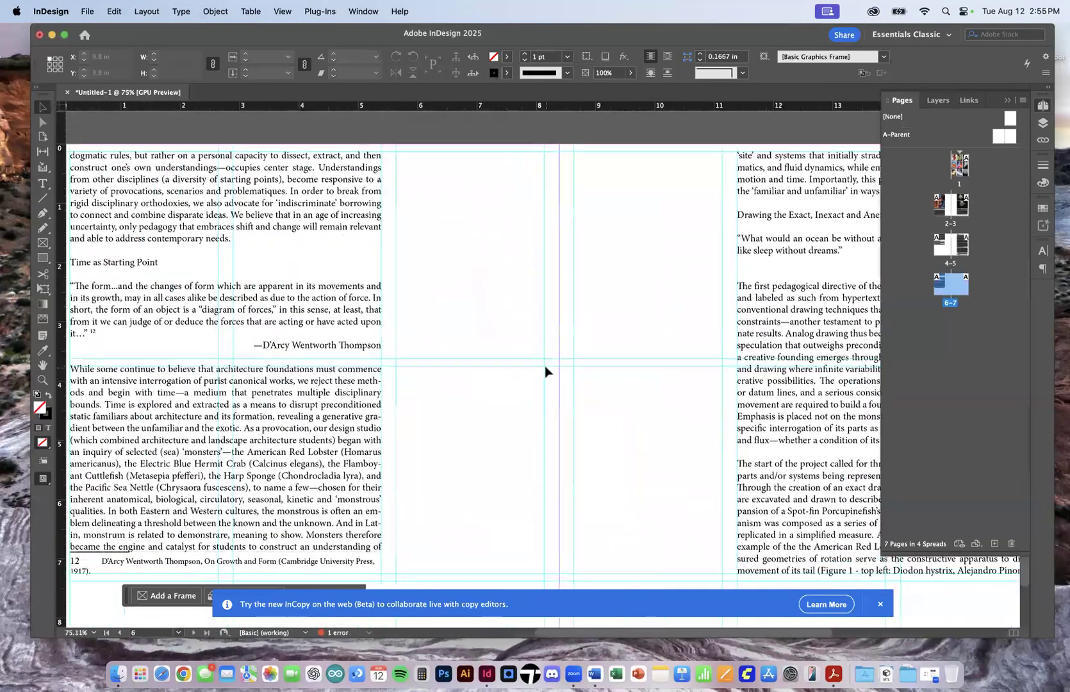
pyautogui.hscroll(-2, 546, 370)
pyautogui.scroll(5, 545, 370)
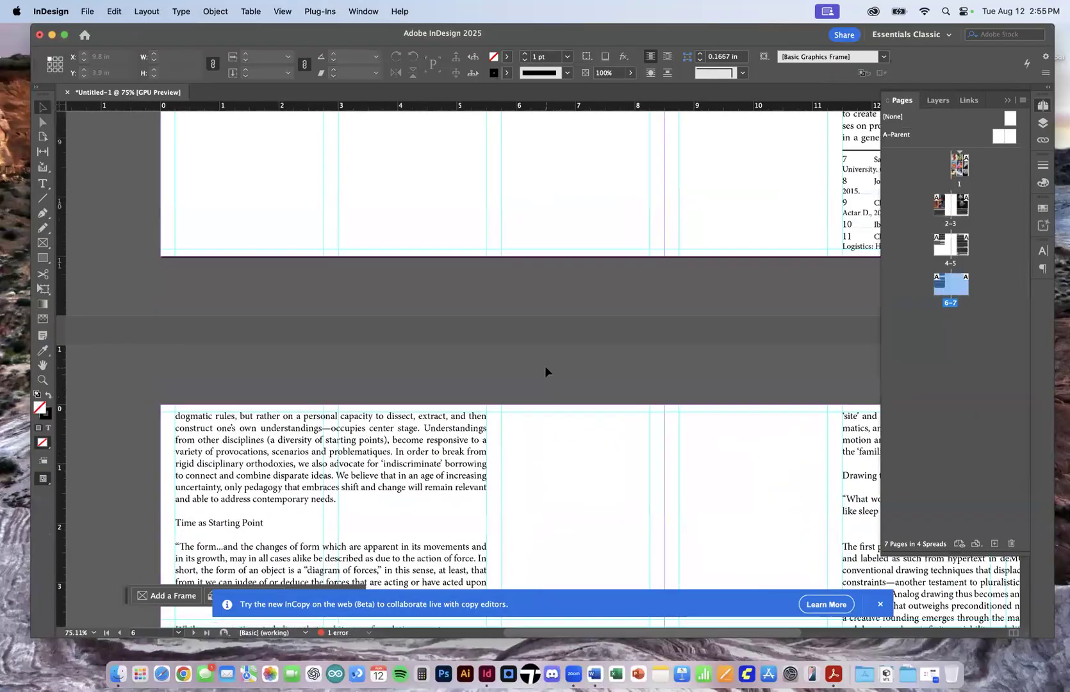
pyautogui.hscroll(7, 545, 370)
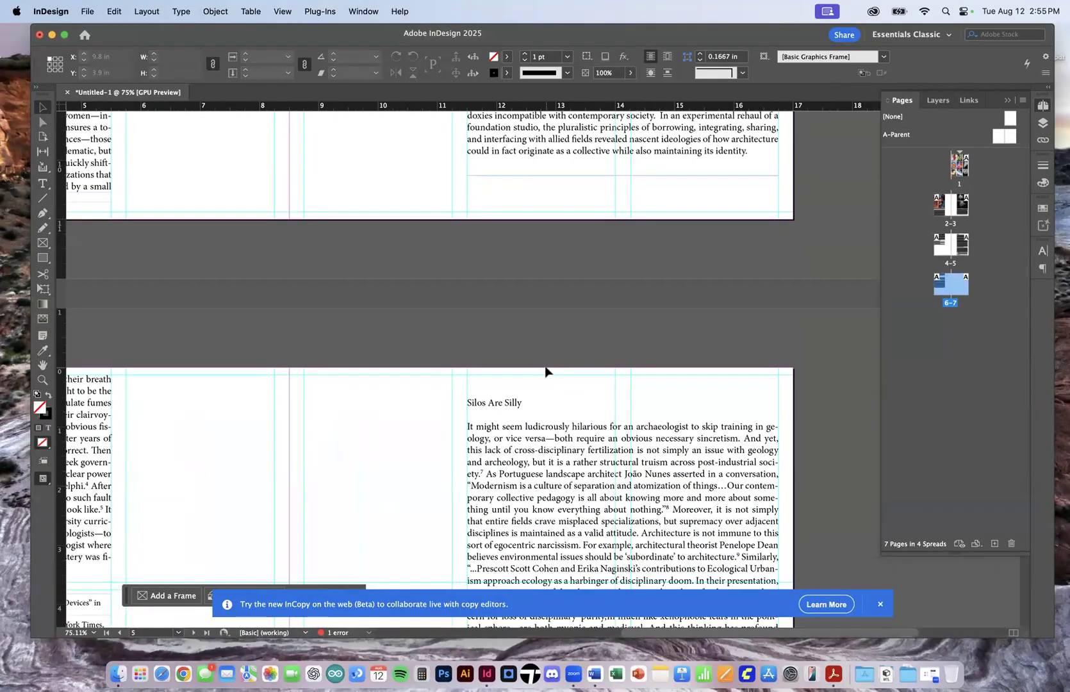
pyautogui.scroll(-3, 545, 370)
pyautogui.scroll(3, 545, 371)
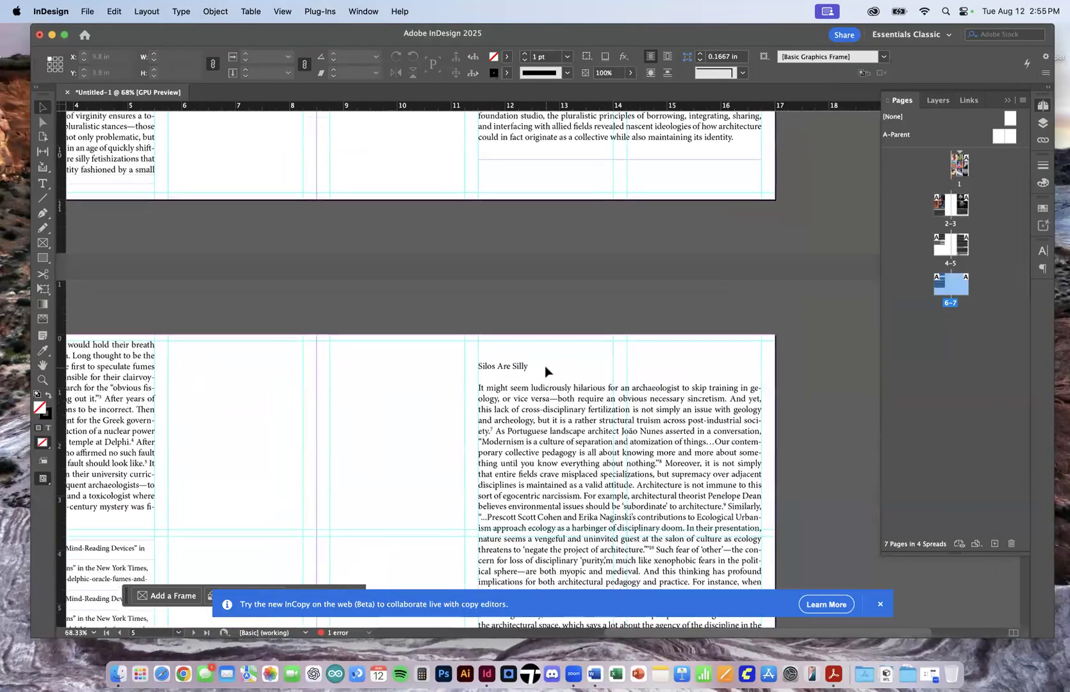
pyautogui.scroll(-4, 545, 370)
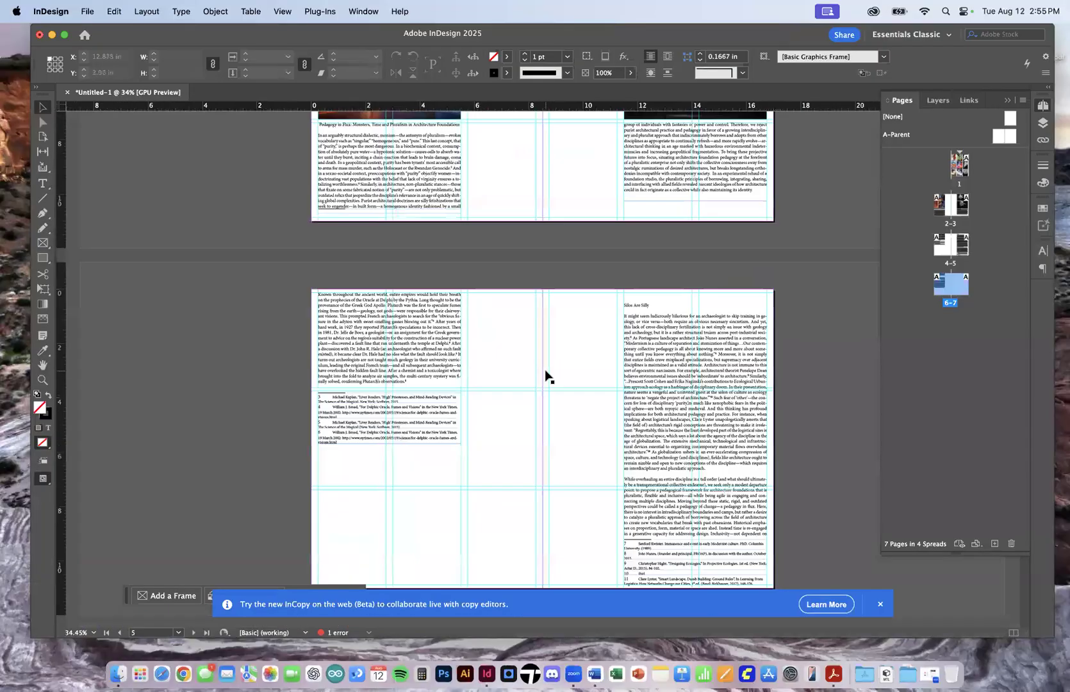
pyautogui.scroll(-2, 546, 374)
pyautogui.scroll(-3, 529, 376)
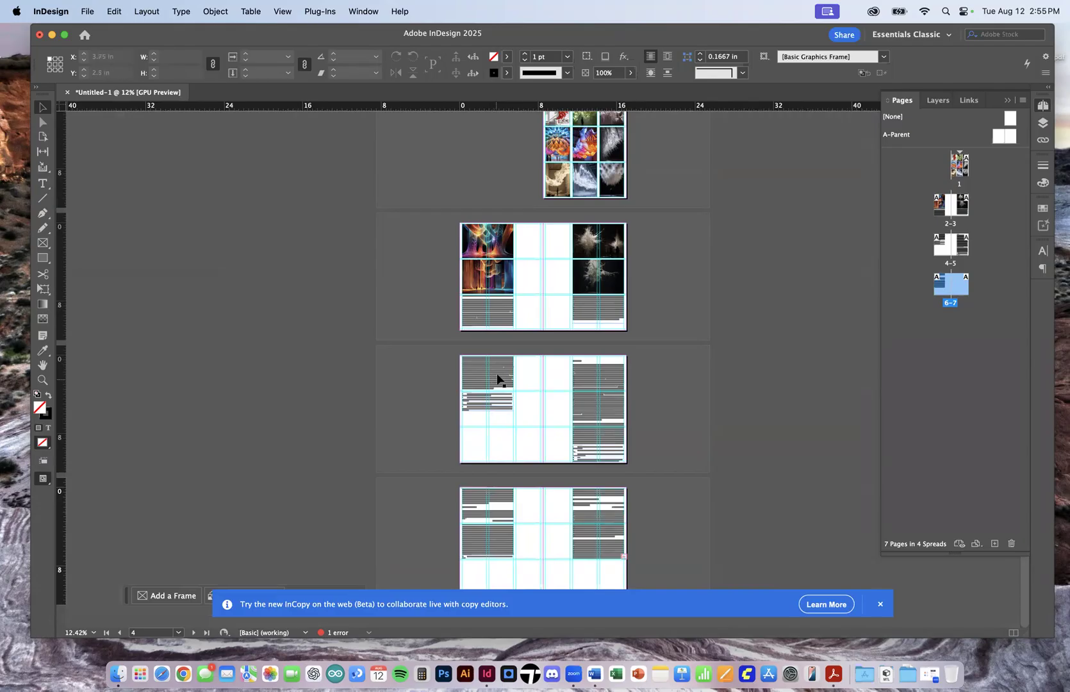
pyautogui.scroll(3, 561, 317)
pyautogui.scroll(3, 440, 232)
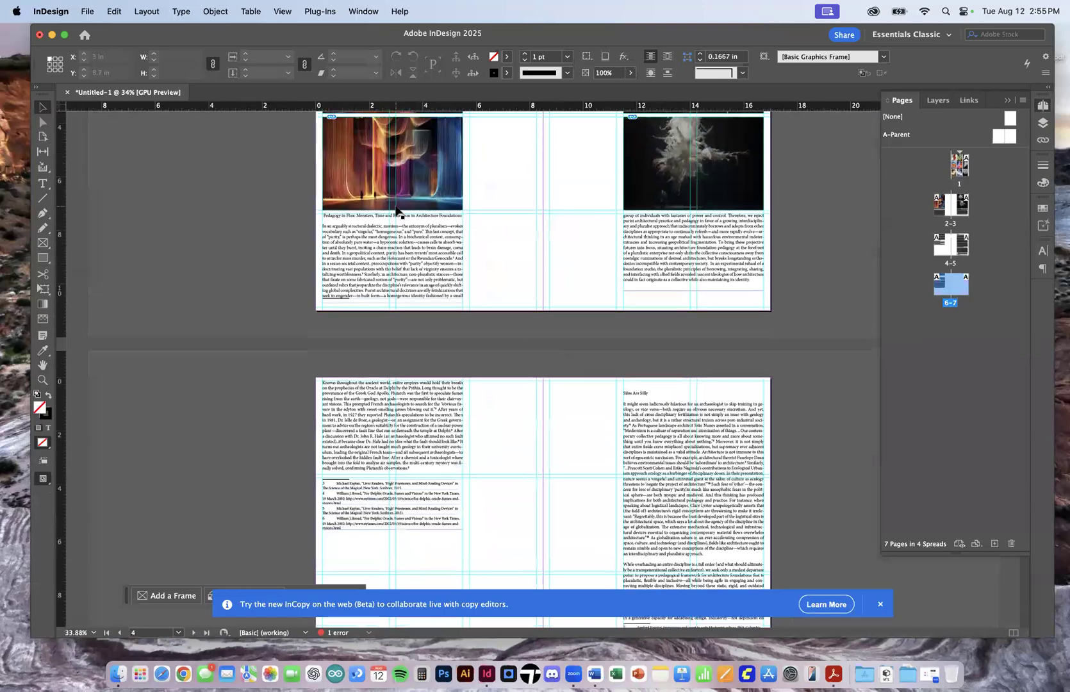
pyautogui.scroll(1, 423, 250)
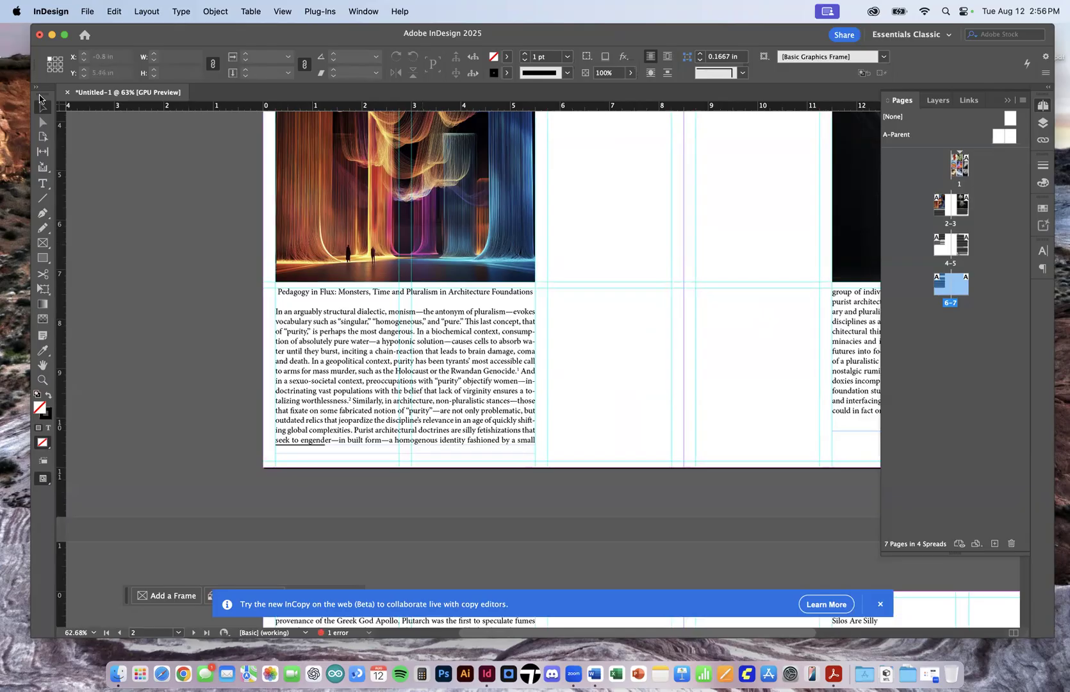
# Inspect the paragraph settings and options for the essay text frames on pages 2 and 3
pyautogui.click(449, 395)
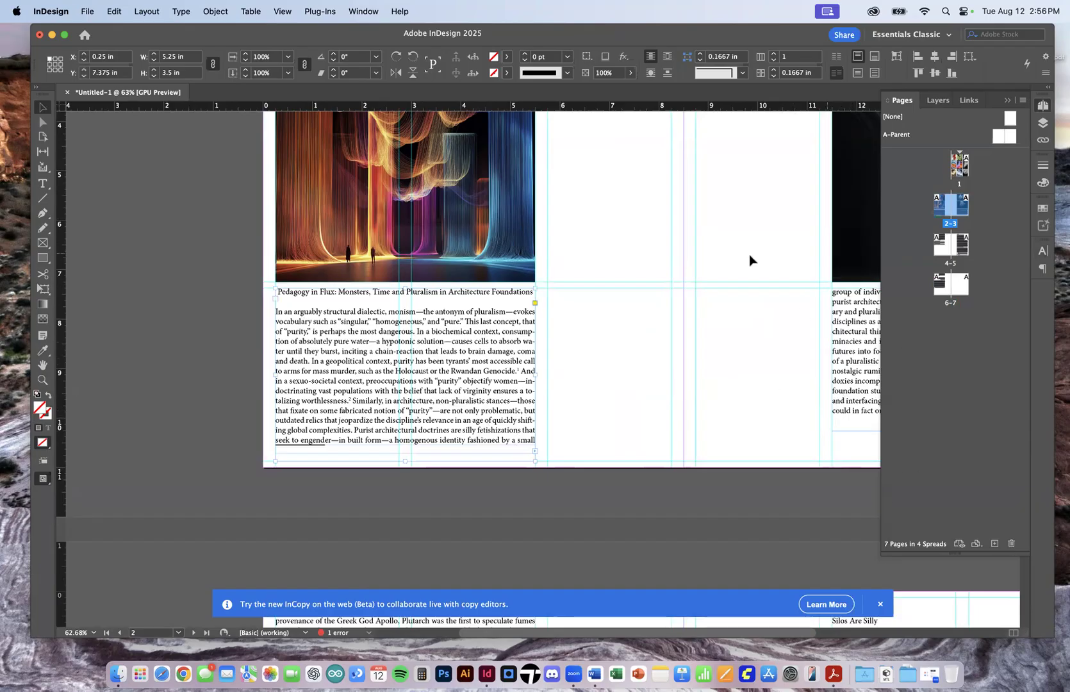
pyautogui.click(1044, 268)
pyautogui.click(1024, 251)
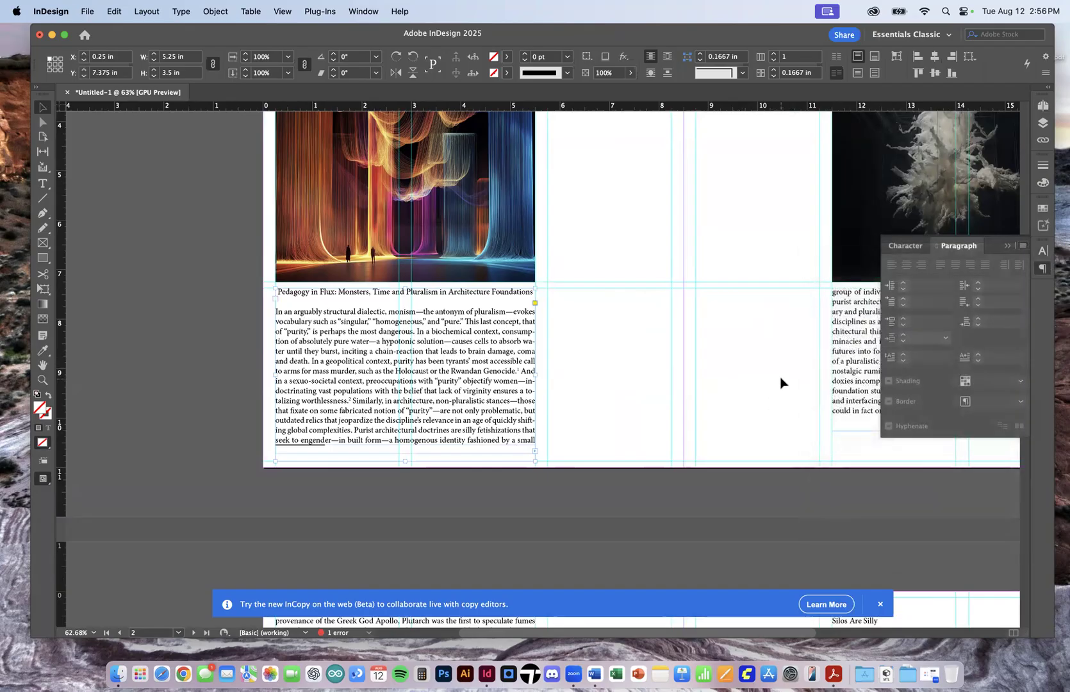
pyautogui.hscroll(5, 774, 375)
pyautogui.click(698, 384)
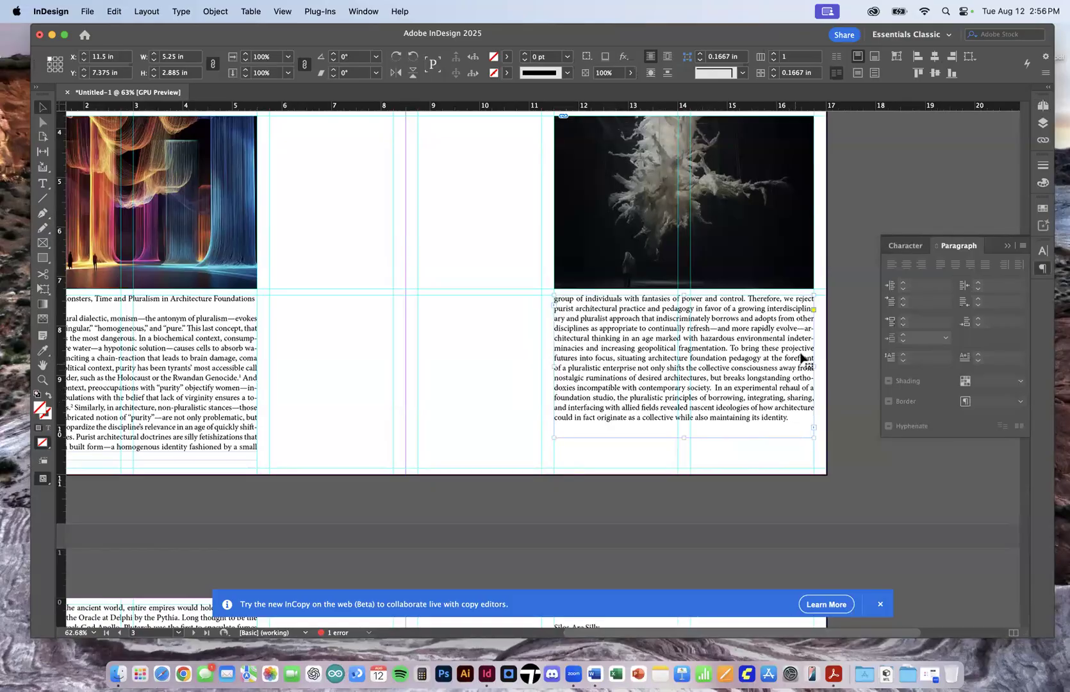
pyautogui.click(1020, 244)
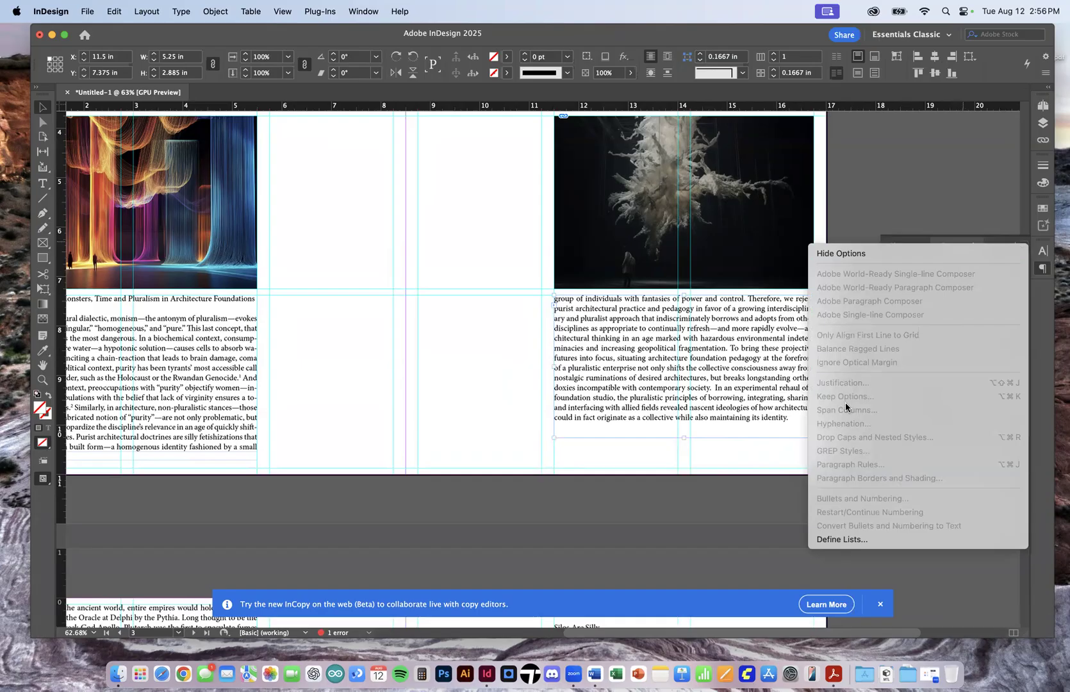
pyautogui.click(759, 437)
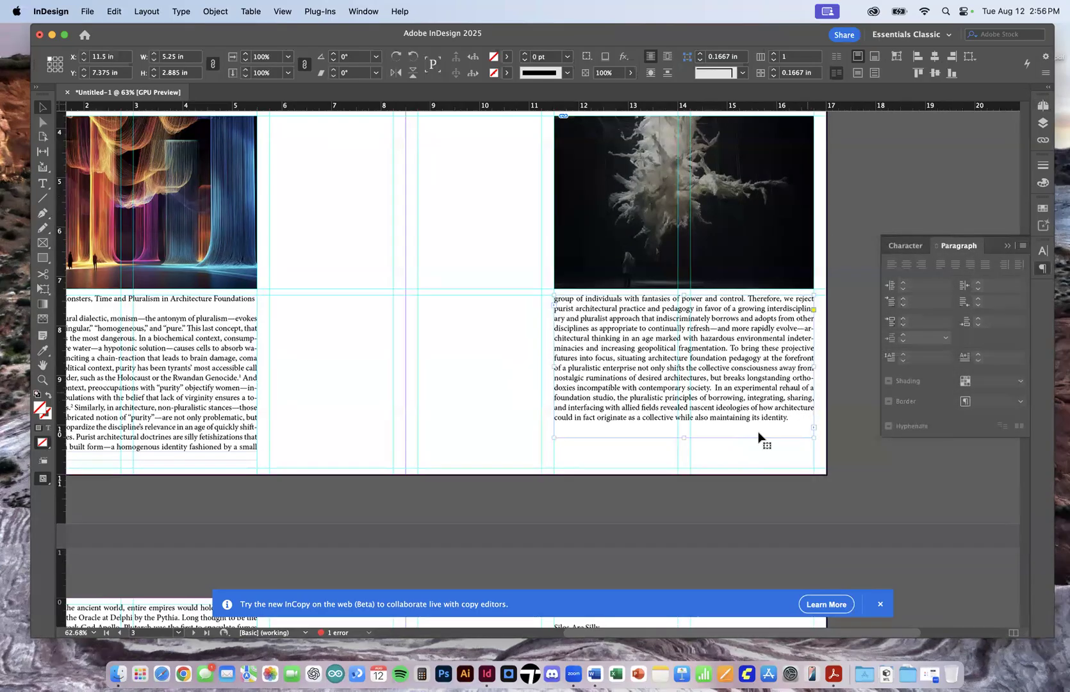
# Examine the images and the text frames beneath them on the page 2–3 spread
pyautogui.hscroll(-5, 759, 437)
pyautogui.scroll(2, 759, 437)
pyautogui.scroll(-3, 558, 345)
pyautogui.hscroll(2, 557, 345)
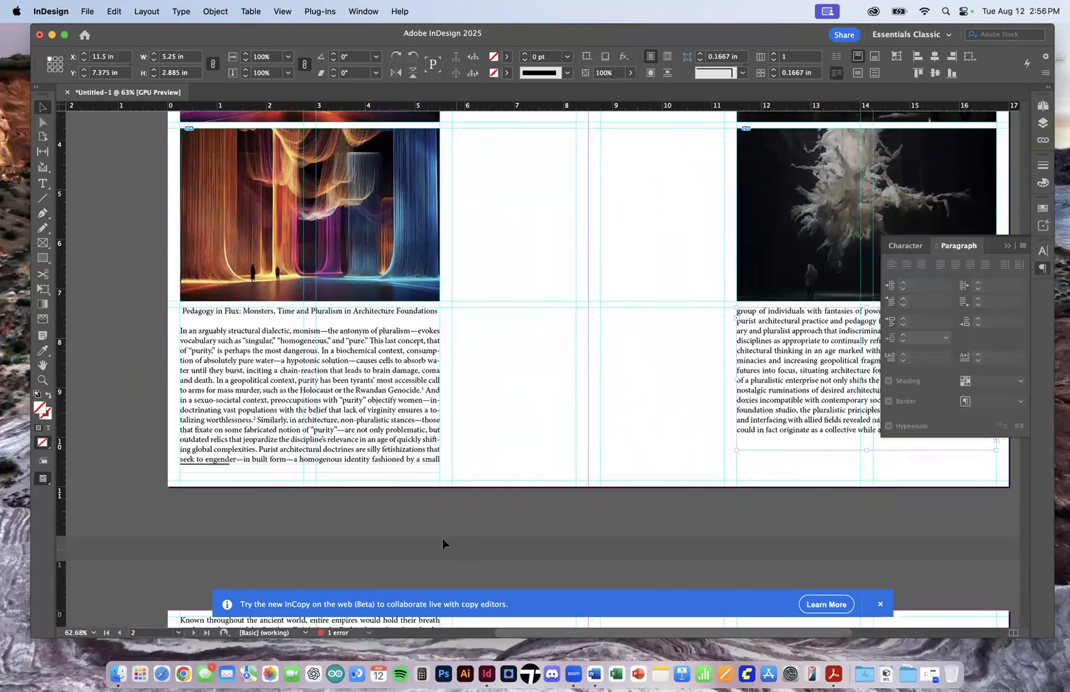
pyautogui.click(429, 474)
pyautogui.moveTo(620, 327); pyautogui.dragTo(558, 526)
pyautogui.moveTo(575, 346); pyautogui.dragTo(577, 485)
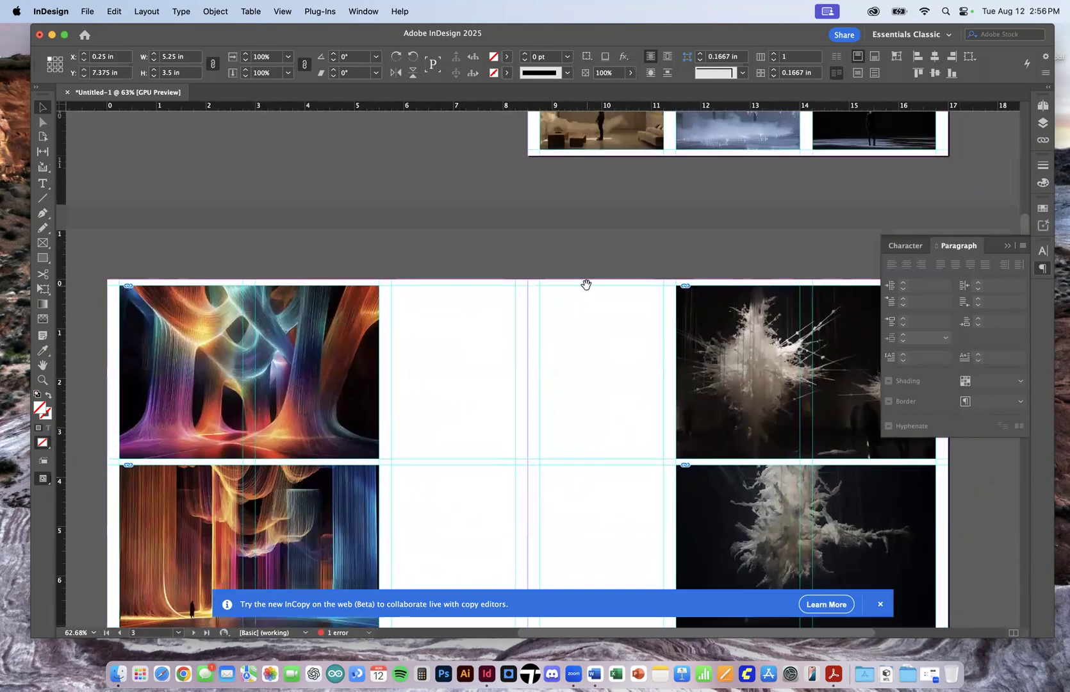
pyautogui.moveTo(585, 285); pyautogui.dragTo(482, 552)
pyautogui.moveTo(570, 434); pyautogui.dragTo(618, 274)
pyautogui.moveTo(530, 466); pyautogui.dragTo(500, 356)
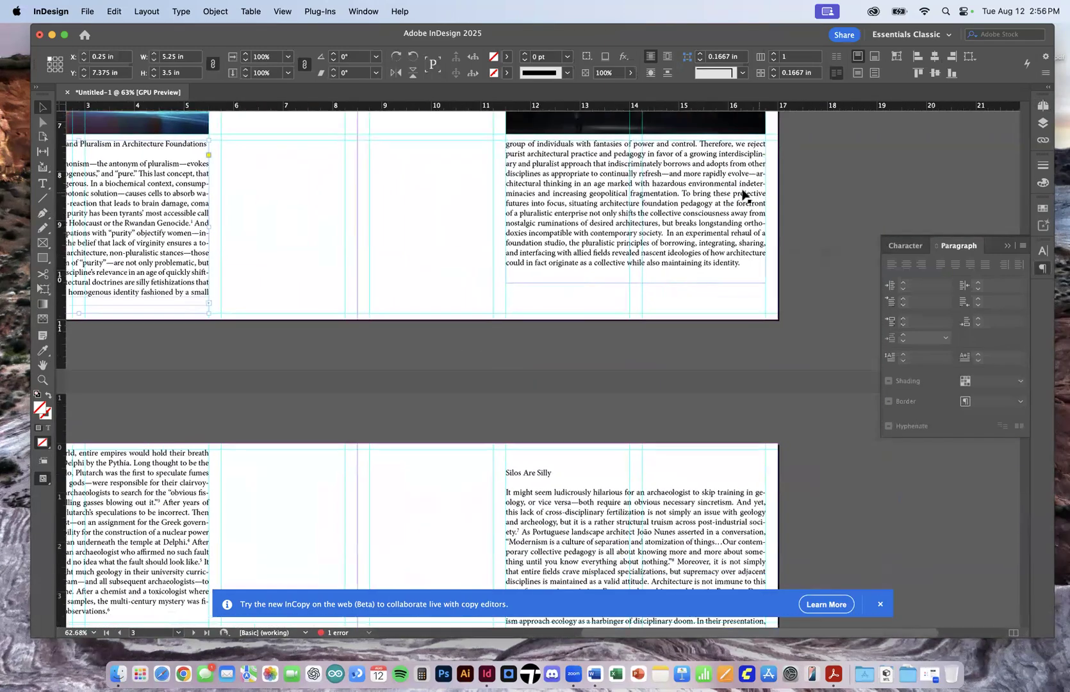
# Recheck which paragraph options are available for the page 3 text frame
pyautogui.click(699, 253)
pyautogui.click(1018, 245)
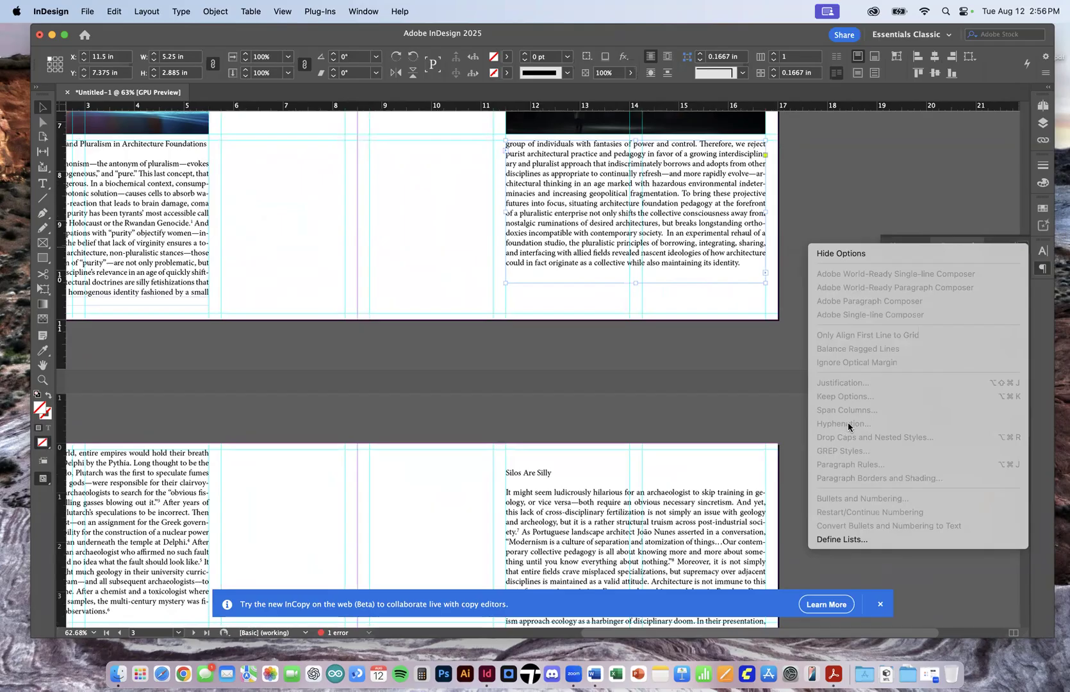
pyautogui.click(892, 167)
pyautogui.moveTo(599, 579); pyautogui.dragTo(742, 240)
pyautogui.press('super+minus')
pyautogui.press('super+minus')
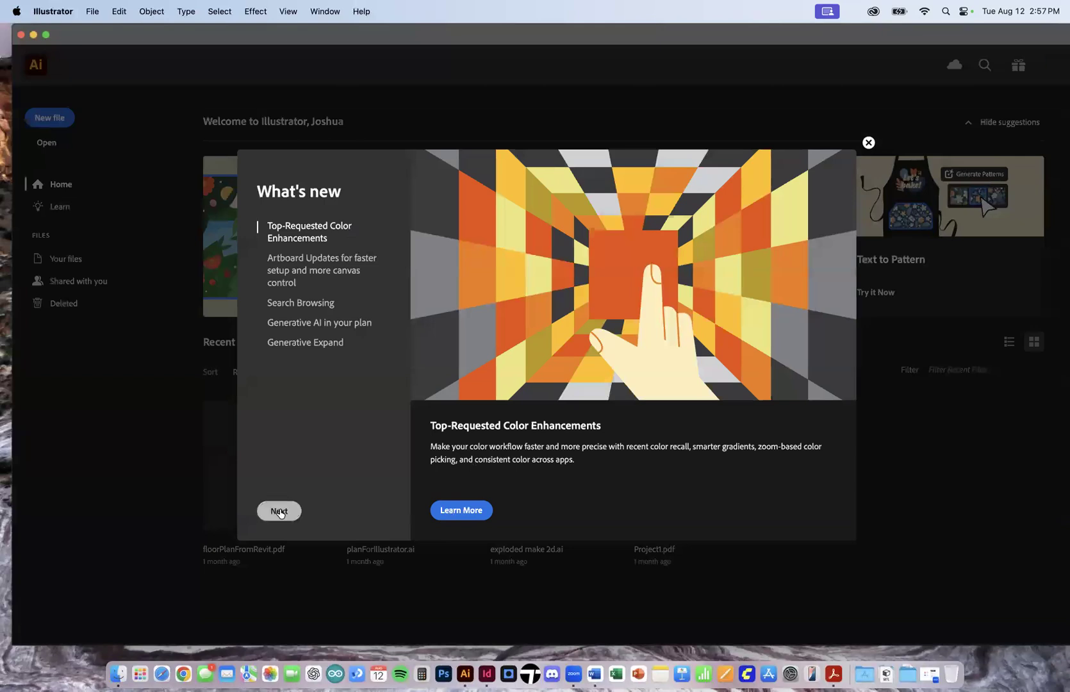
# Switch to Illustrator, dismiss the What's new window and open the recent file floorPlanFromRevit.pdf
pyautogui.click(868, 143)
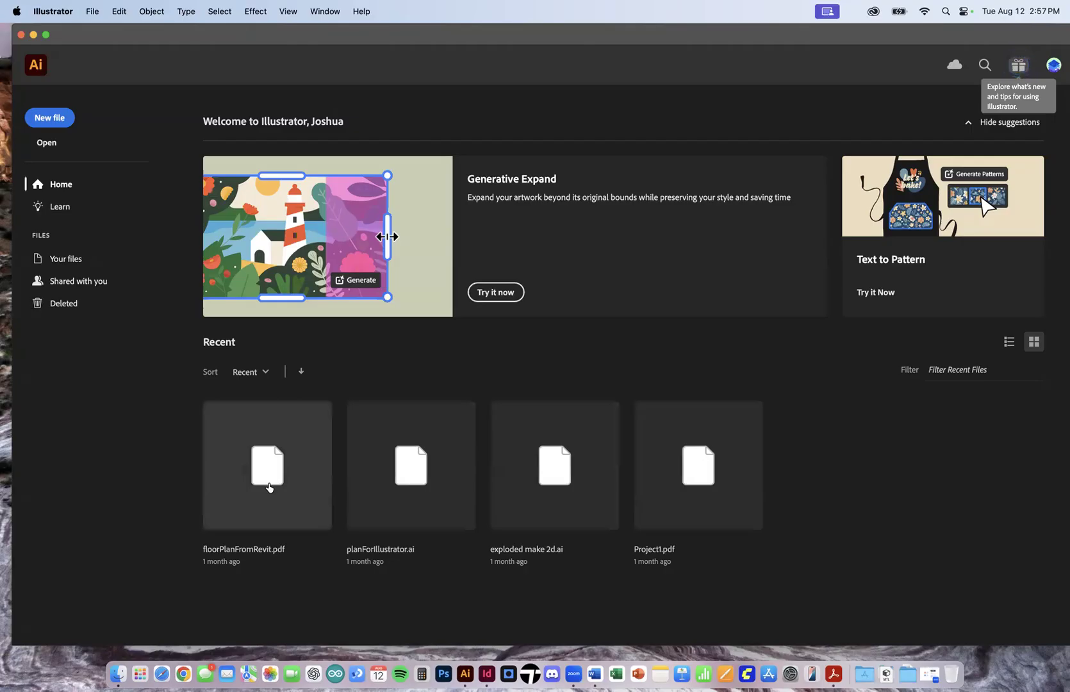
pyautogui.click(329, 477)
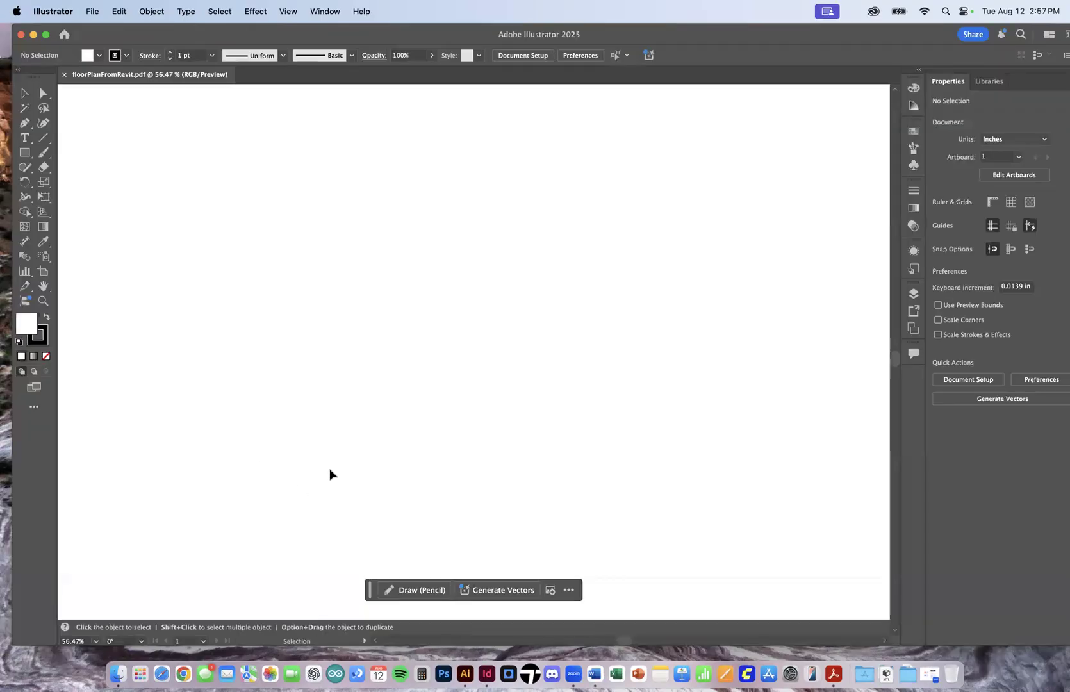
pyautogui.press('super+minus')
pyautogui.press('super+minus')
pyautogui.press('super+minus')
pyautogui.press('super+minus')
pyautogui.press('super+minus')
pyautogui.press('super+minus')
pyautogui.press('super+minus')
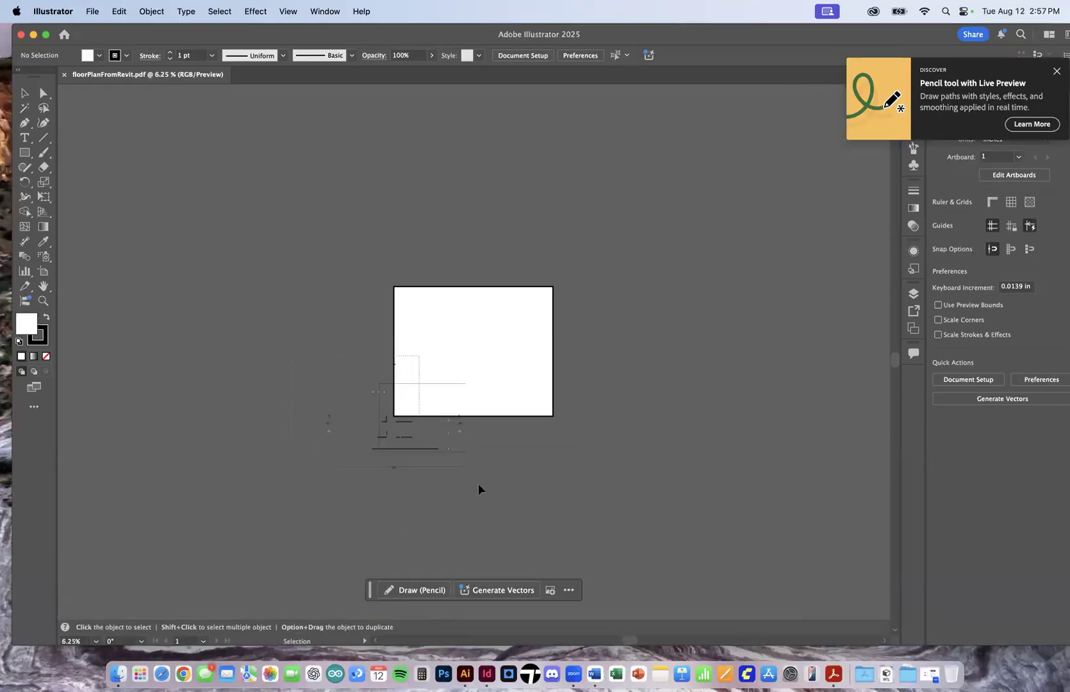
# Move the floor plan's clip group onto the artboard so its edges line up with the artboard edges
pyautogui.click(468, 412)
pyautogui.moveTo(435, 360); pyautogui.dragTo(499, 297)
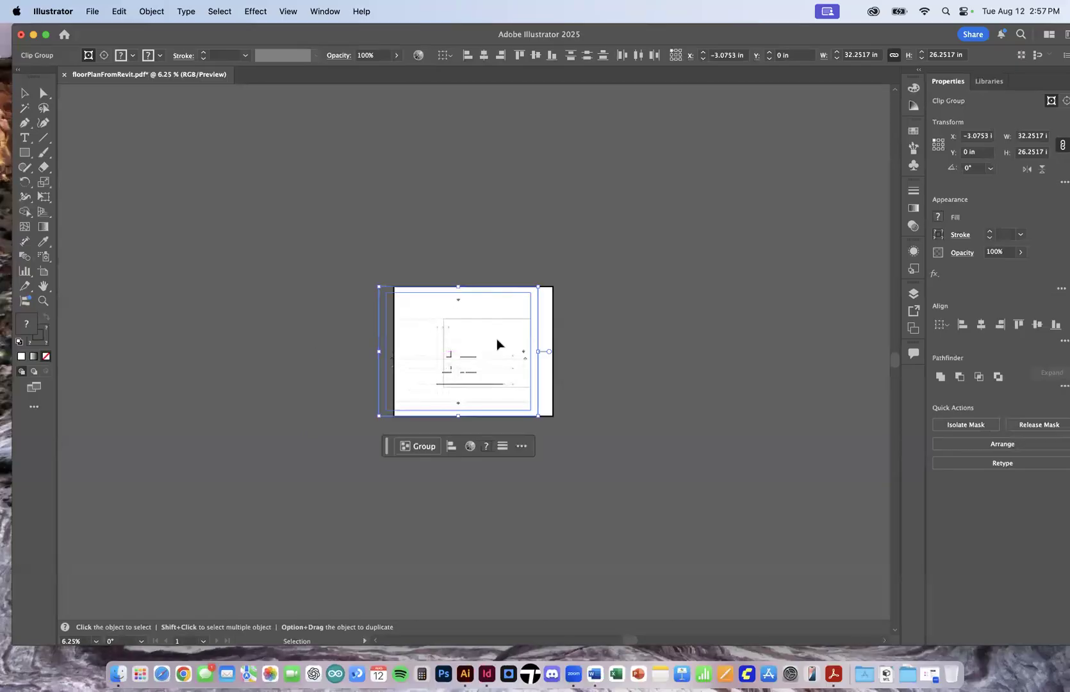
pyautogui.press('super+equal')
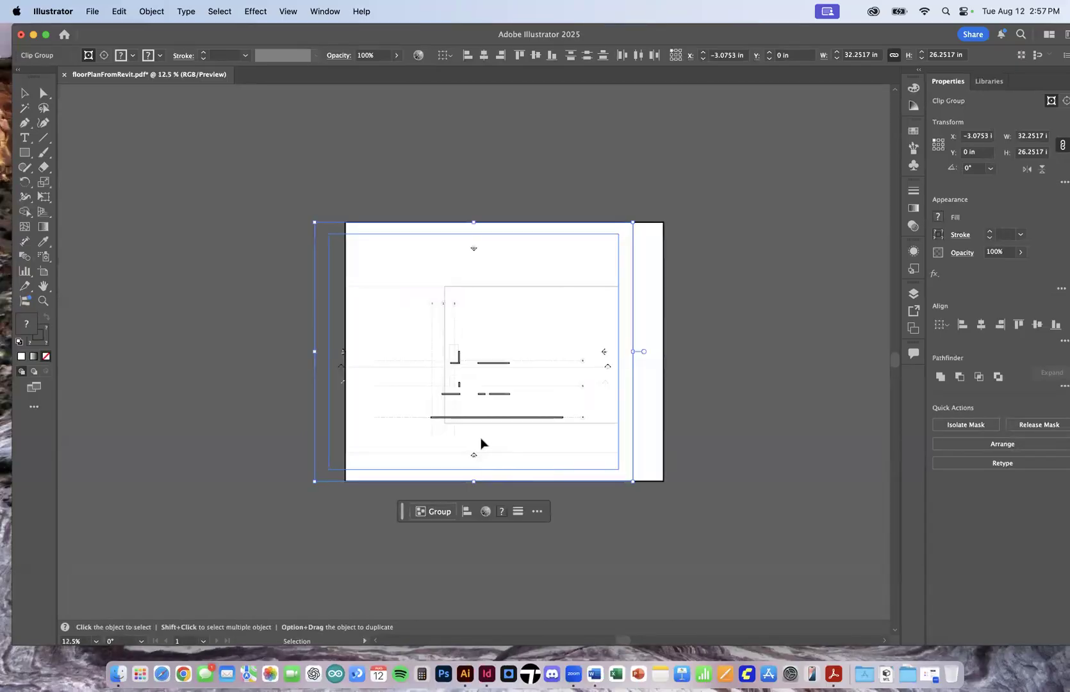
pyautogui.moveTo(619, 400)
pyautogui.mouseDown()
pyautogui.moveTo(648, 401)
pyautogui.moveTo(630, 396)
pyautogui.mouseUp()
pyautogui.press('super+equal')
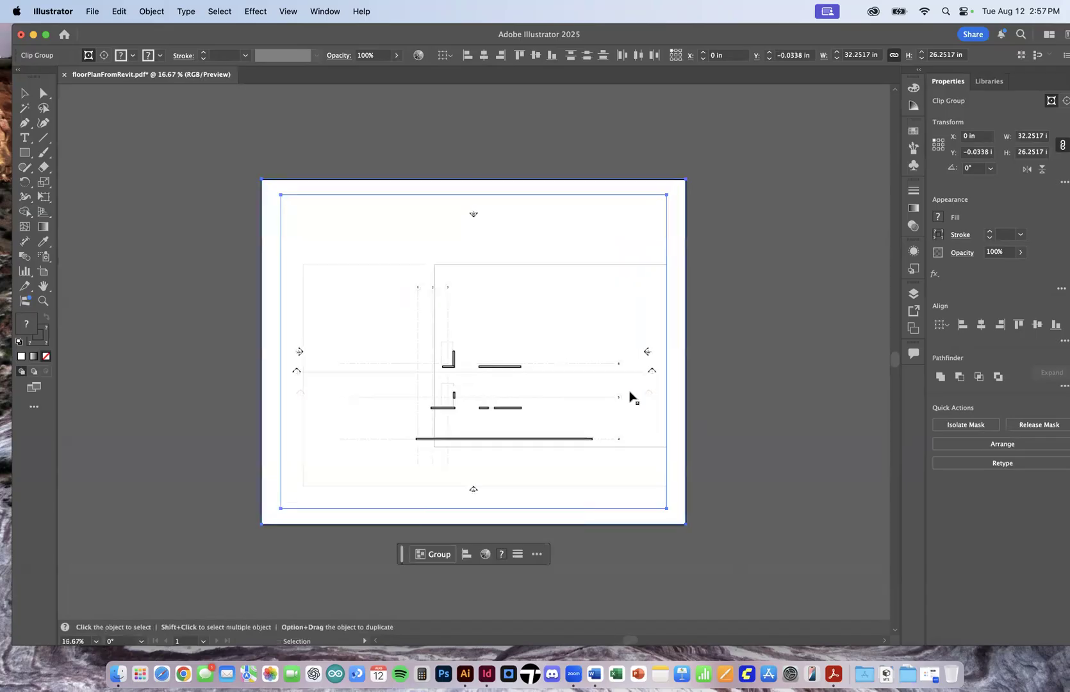
# Try to delete the inner clip group that frames the floor plan, and undo the deletion
pyautogui.click(684, 228)
pyautogui.click(669, 227)
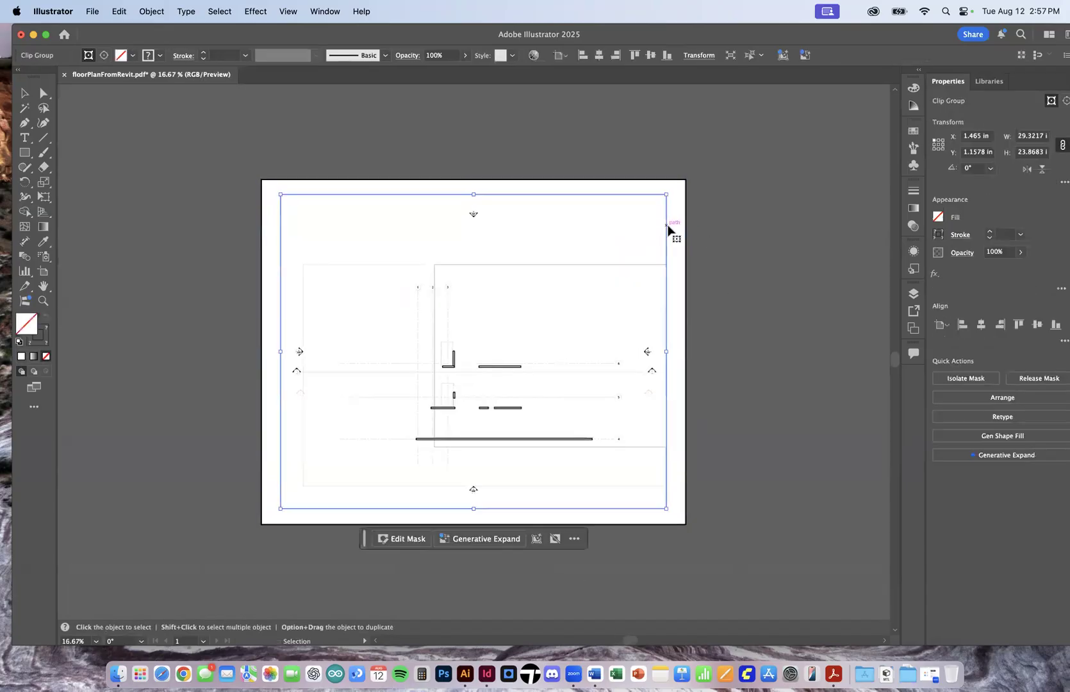
pyautogui.press('Delete')
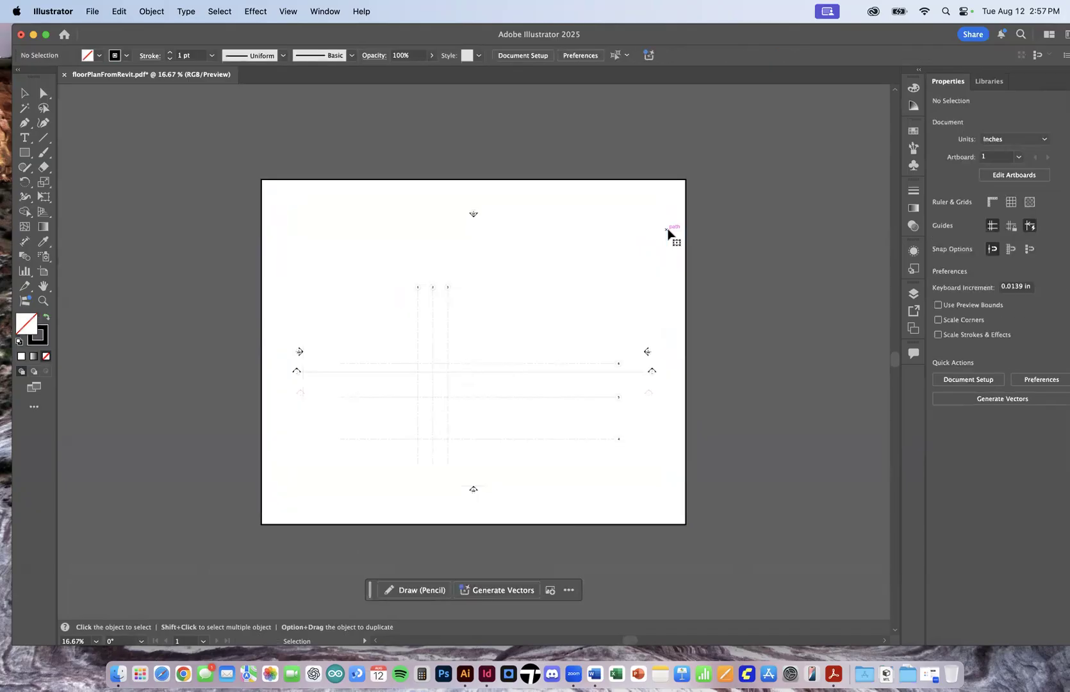
pyautogui.press('super+z')
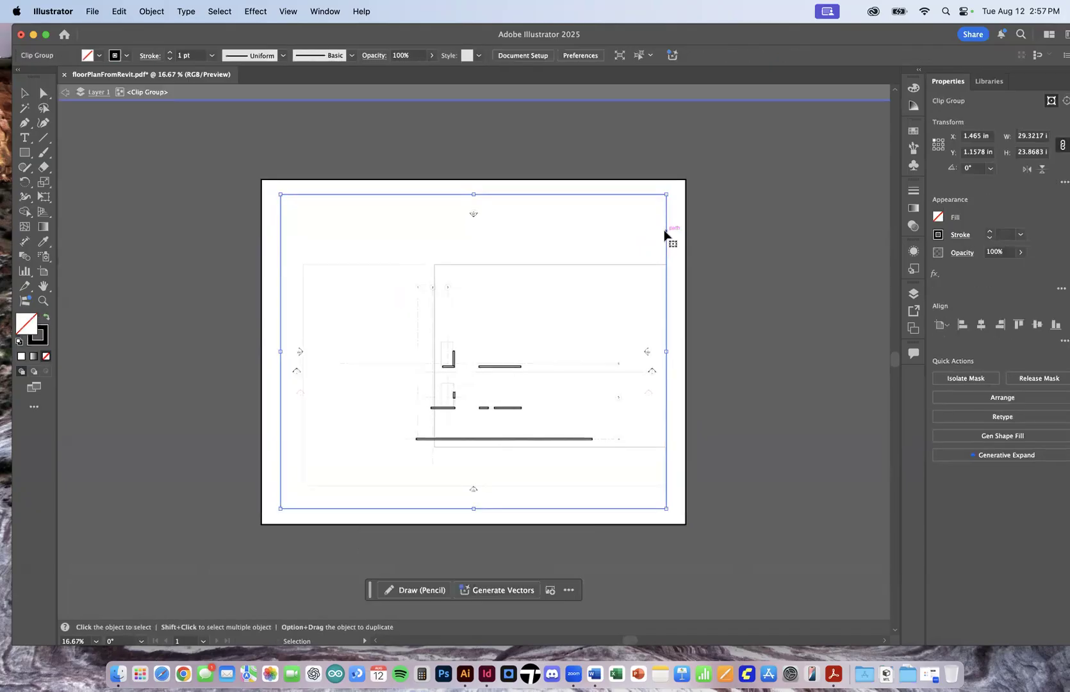
# Delete the rectangular frame path inside the isolated inner clip group and leave isolation mode
pyautogui.press('Delete')
pyautogui.click(665, 230)
pyautogui.press('Delete')
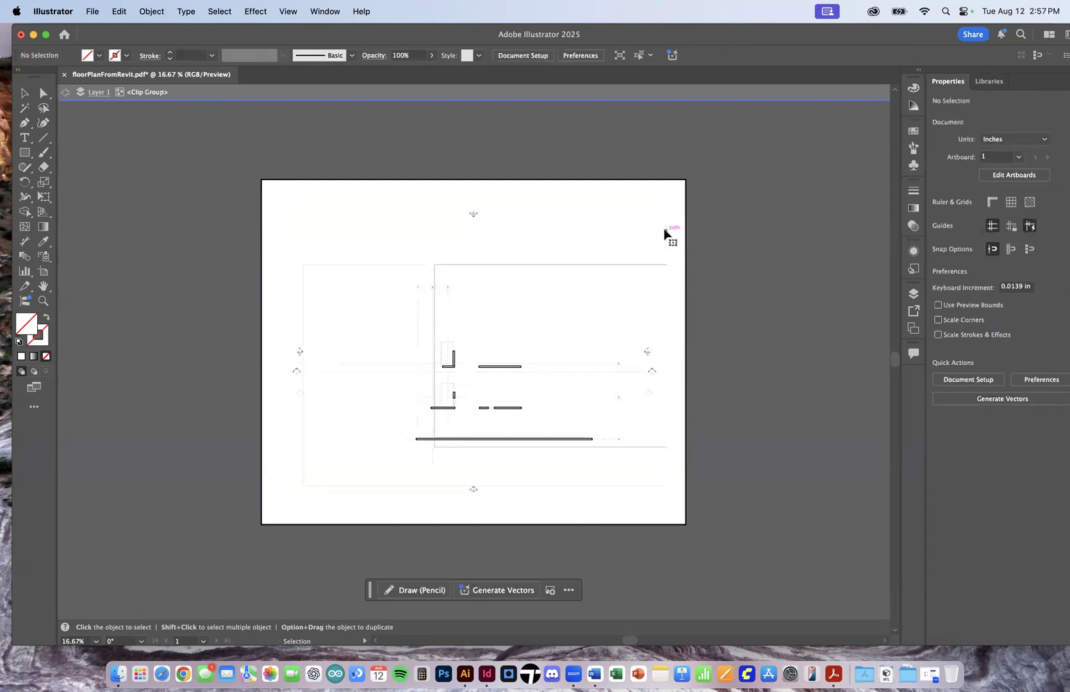
pyautogui.press('Escape')
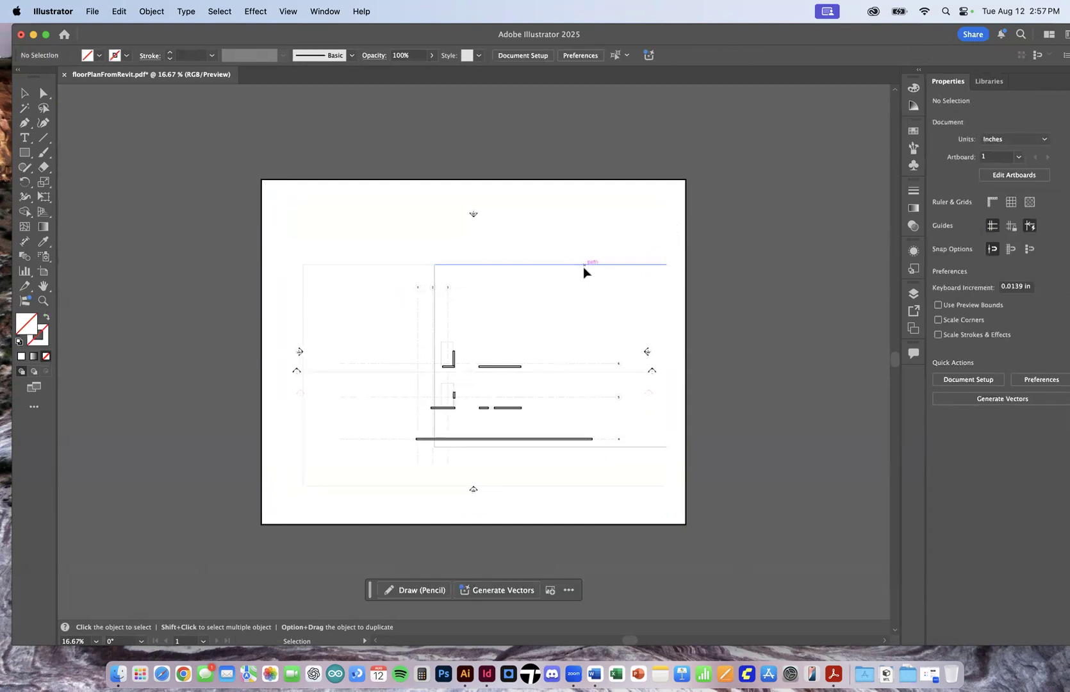
# Delete the group of elevation markers and dashed grid lines from the floor plan
pyautogui.click(585, 270)
pyautogui.click(578, 223)
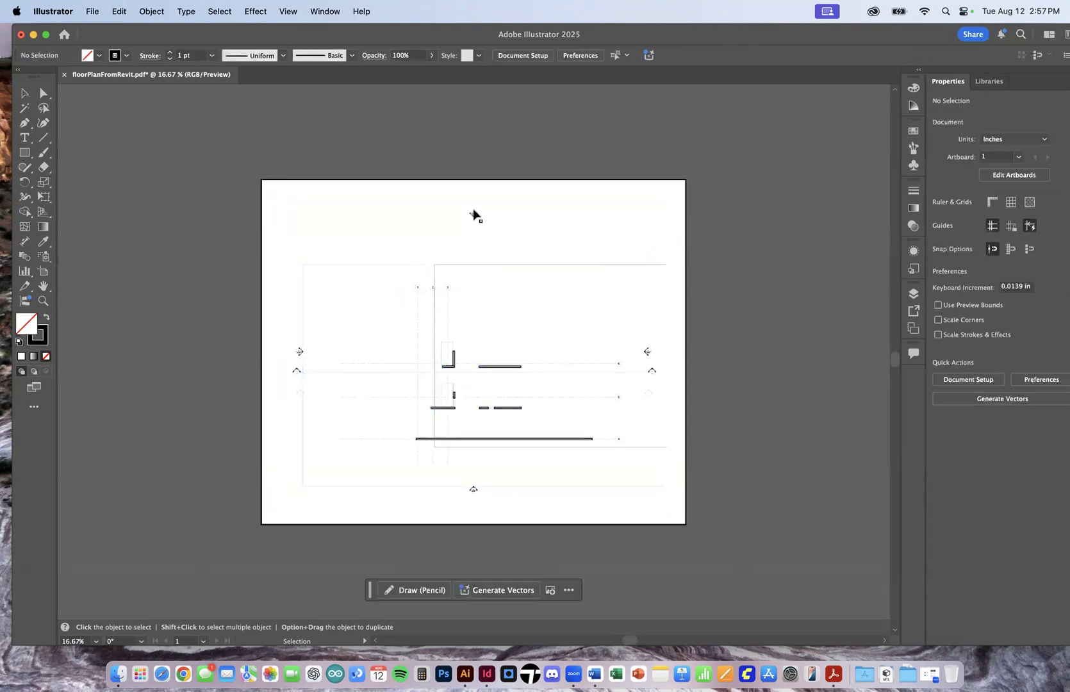
pyautogui.click(469, 210)
pyautogui.press('Delete')
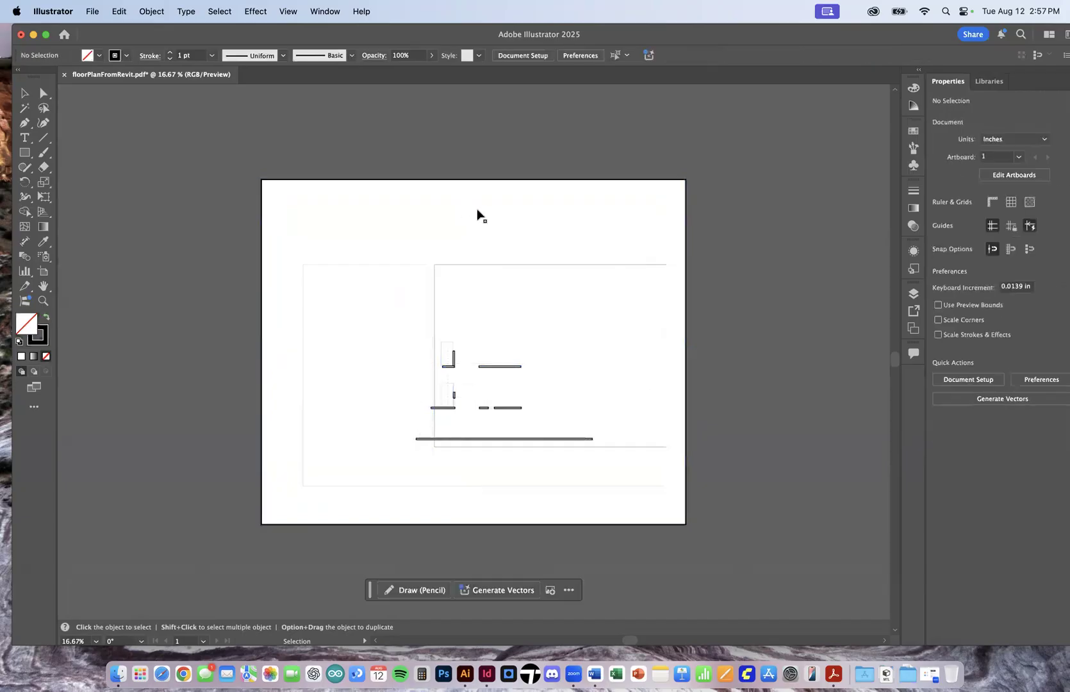
# Delete the page-sized clipping path from inside the floor plan's clip group
pyautogui.press('super+z')
pyautogui.click(477, 211)
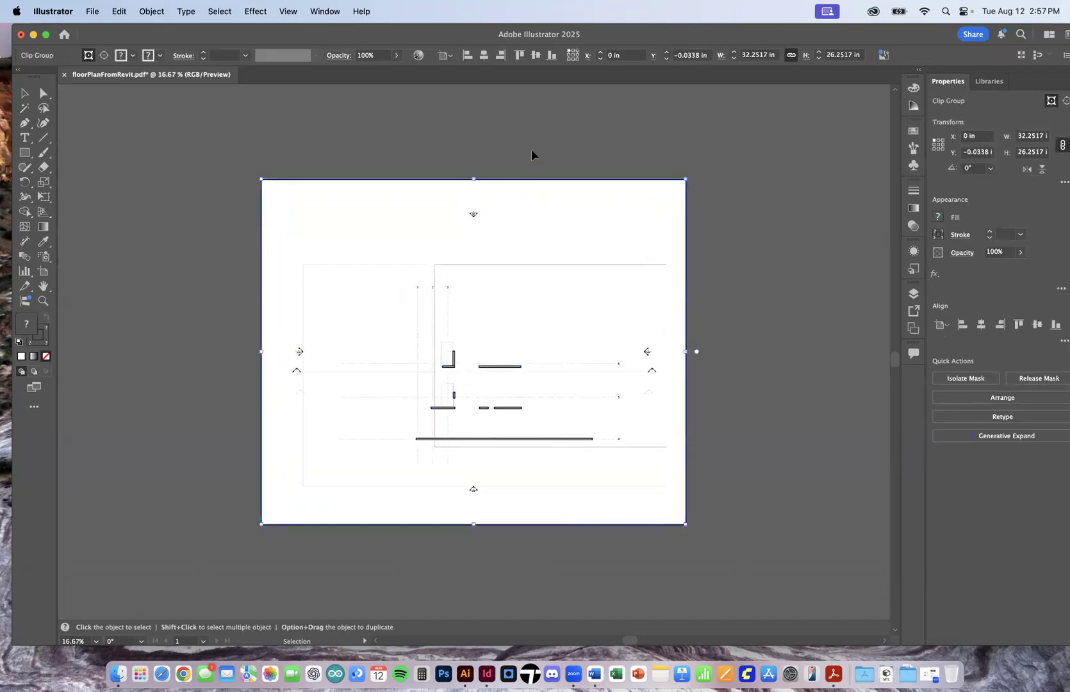
pyautogui.doubleClick(475, 216)
pyautogui.click(489, 227)
pyautogui.click(506, 229)
pyautogui.moveTo(483, 148); pyautogui.dragTo(428, 203)
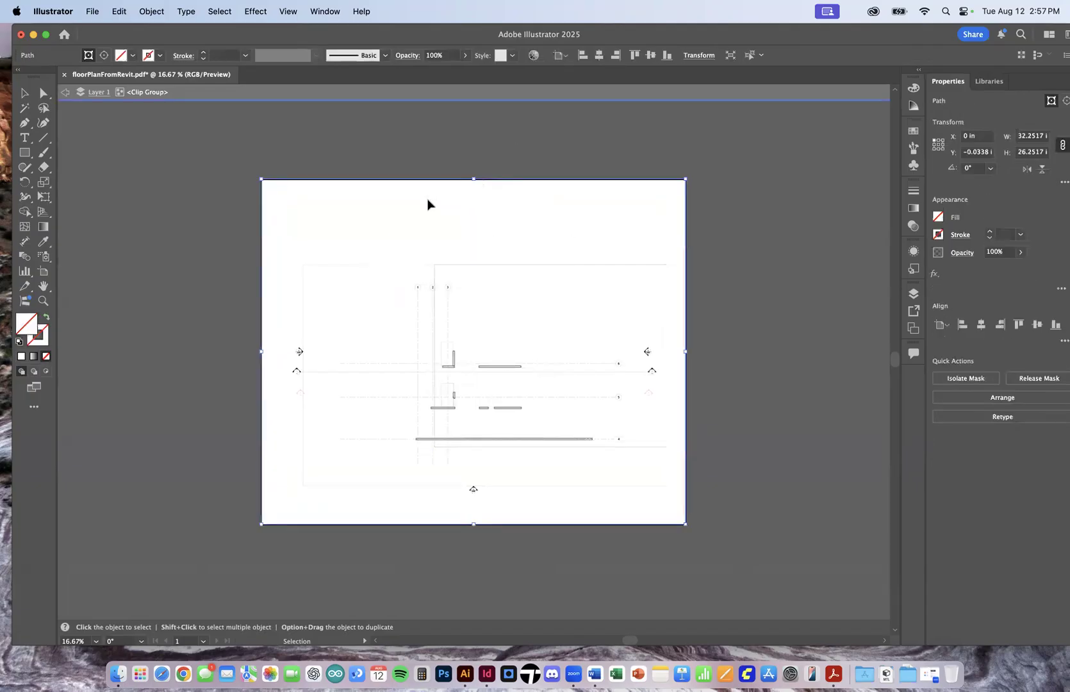
pyautogui.press('Escape')
# Delete the top, left and bottom lines of the large outer border inside the floor plan group
pyautogui.click(345, 268)
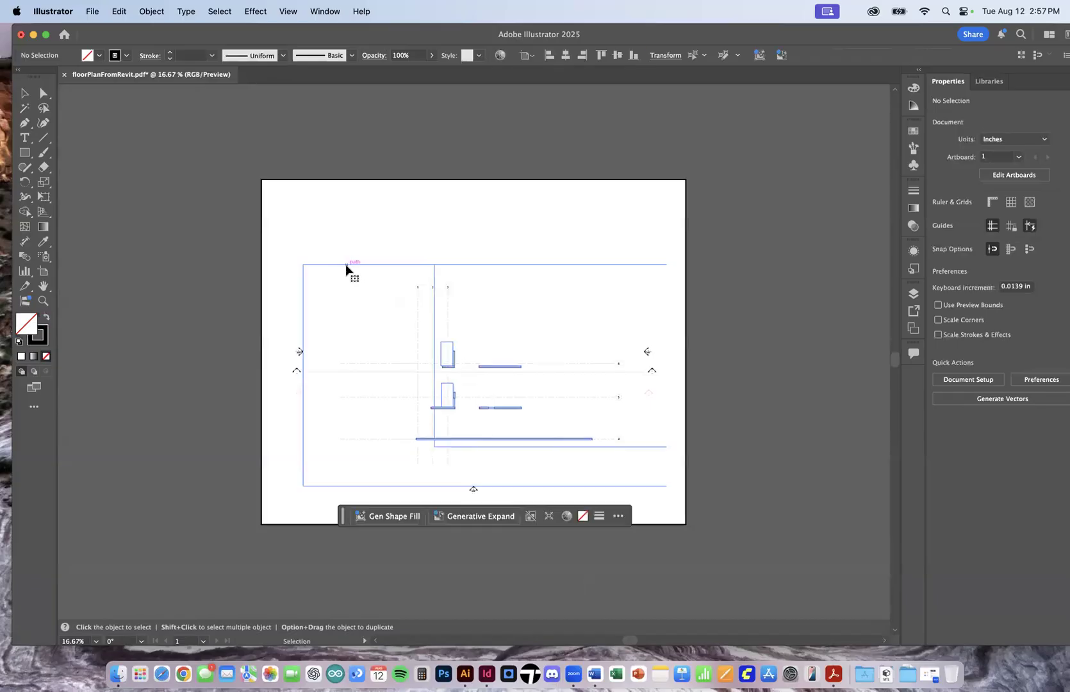
pyautogui.doubleClick(346, 265)
pyautogui.click(350, 264)
pyautogui.press('Delete')
pyautogui.click(304, 301)
pyautogui.press('Delete')
pyautogui.click(341, 488)
pyautogui.press('Delete')
pyautogui.doubleClick(367, 227)
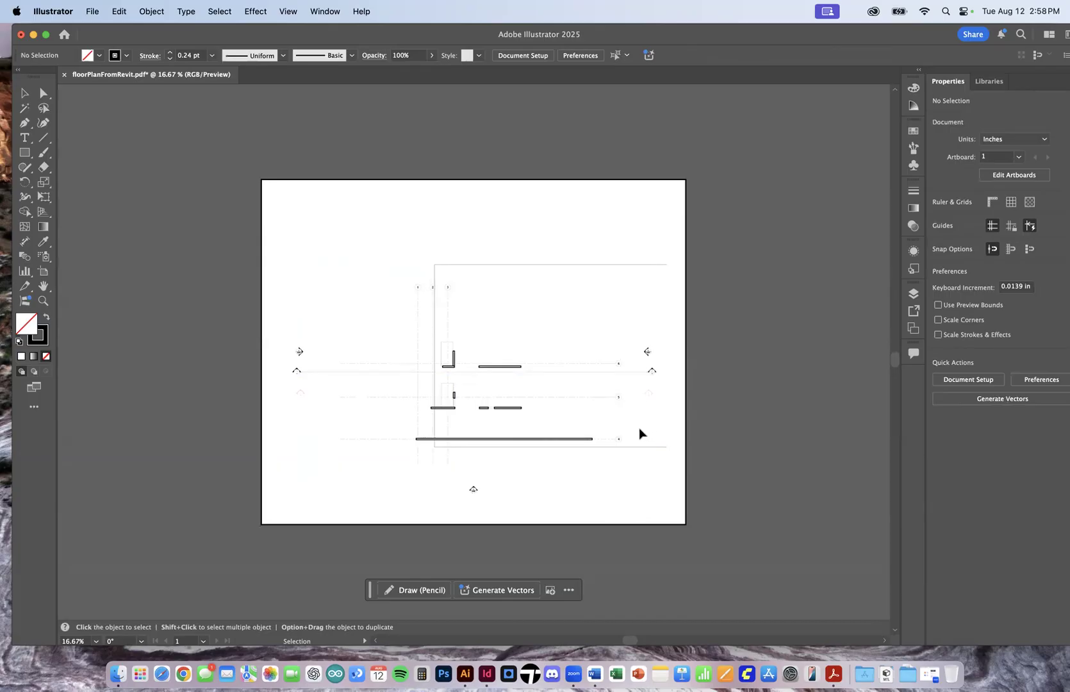
# Delete the top, side and bottom lines of the inner rectangle inside the floor plan group
pyautogui.doubleClick(609, 265)
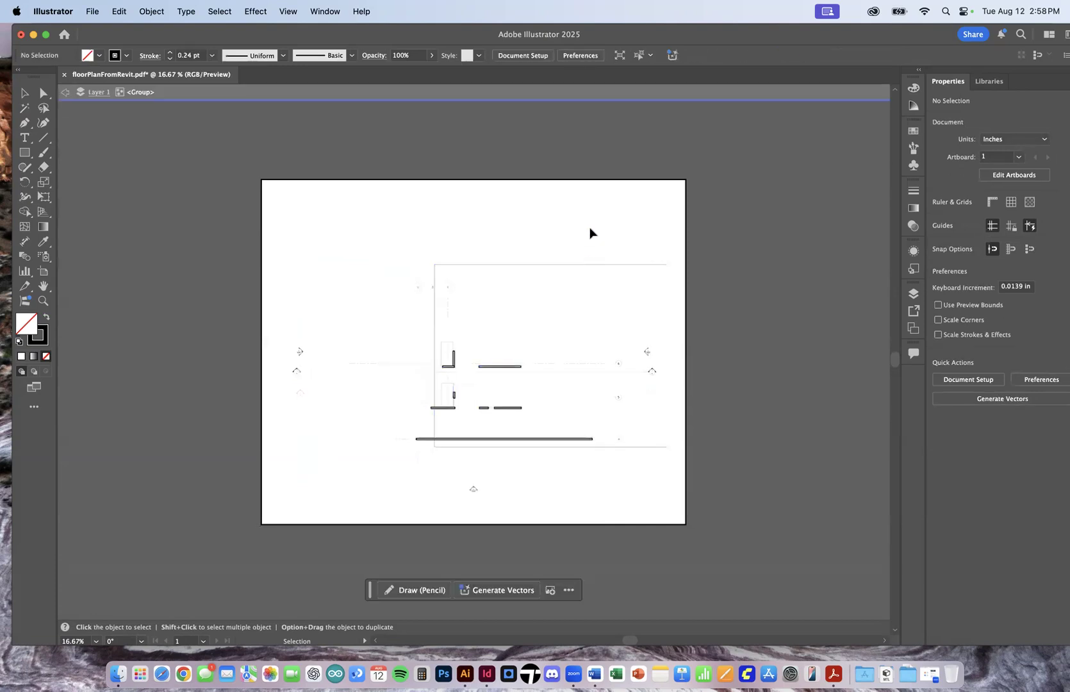
pyautogui.click(589, 264)
pyautogui.press('Delete')
pyautogui.click(477, 265)
pyautogui.press('Delete')
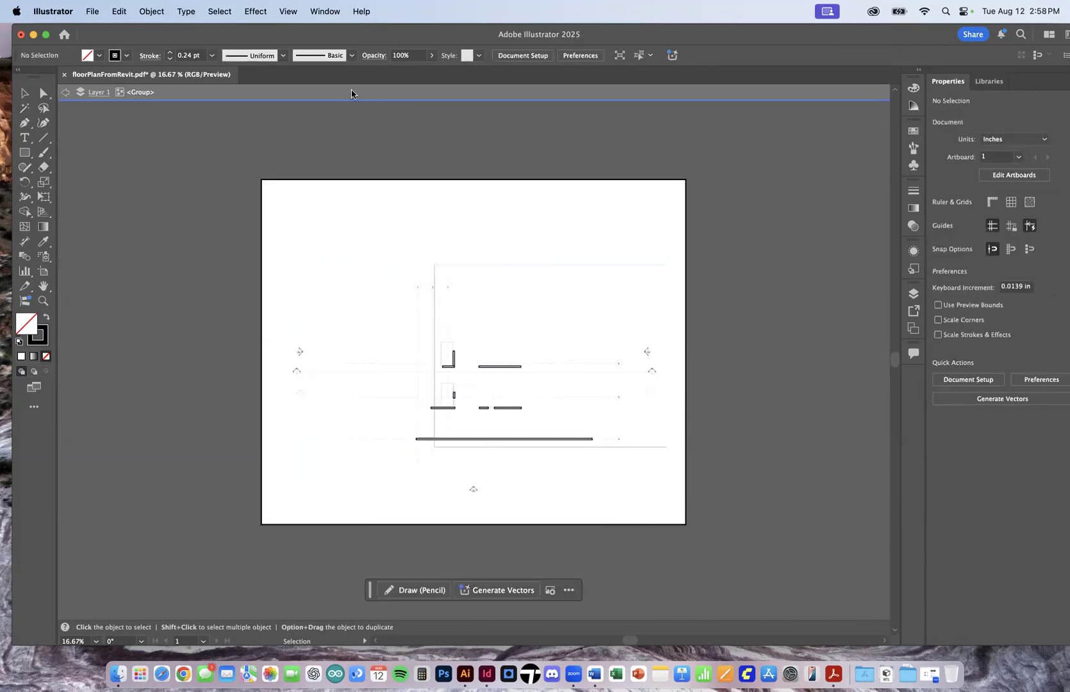
pyautogui.click(530, 265)
pyautogui.press('Delete')
pyautogui.click(434, 269)
pyautogui.press('Delete')
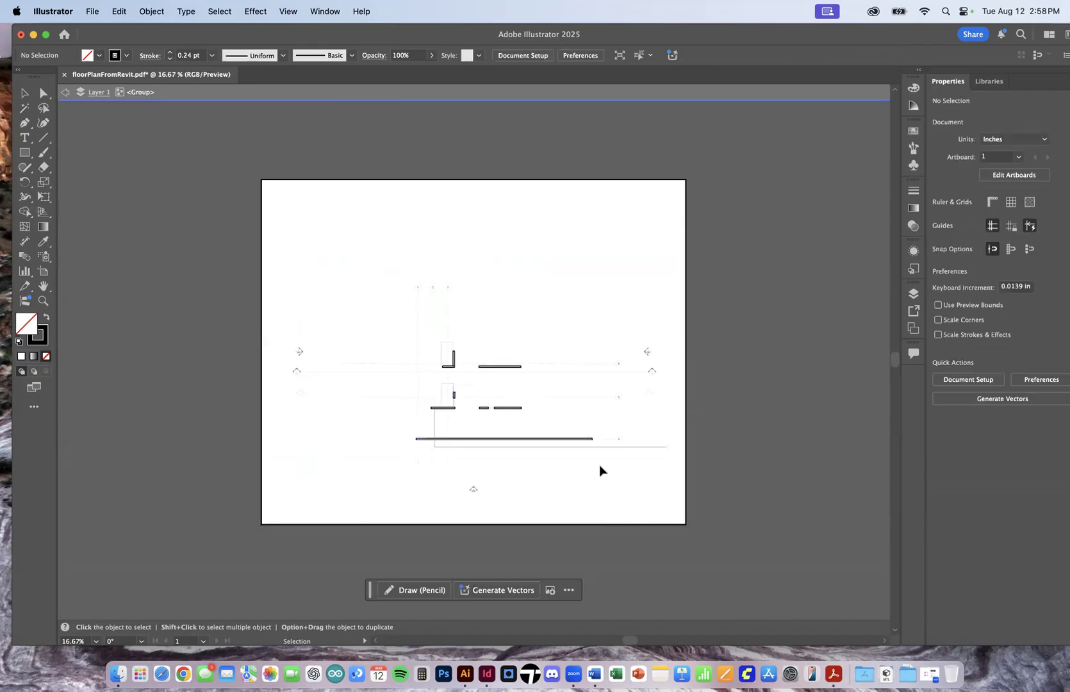
pyautogui.click(648, 446)
pyautogui.press('Delete')
# Save and close the cleaned floor plan, and reopen floorPlanFromRevit.pdf from the recent files
pyautogui.scroll(3, 447, 456)
pyautogui.scroll(-4, 446, 456)
pyautogui.scroll(2, 372, 340)
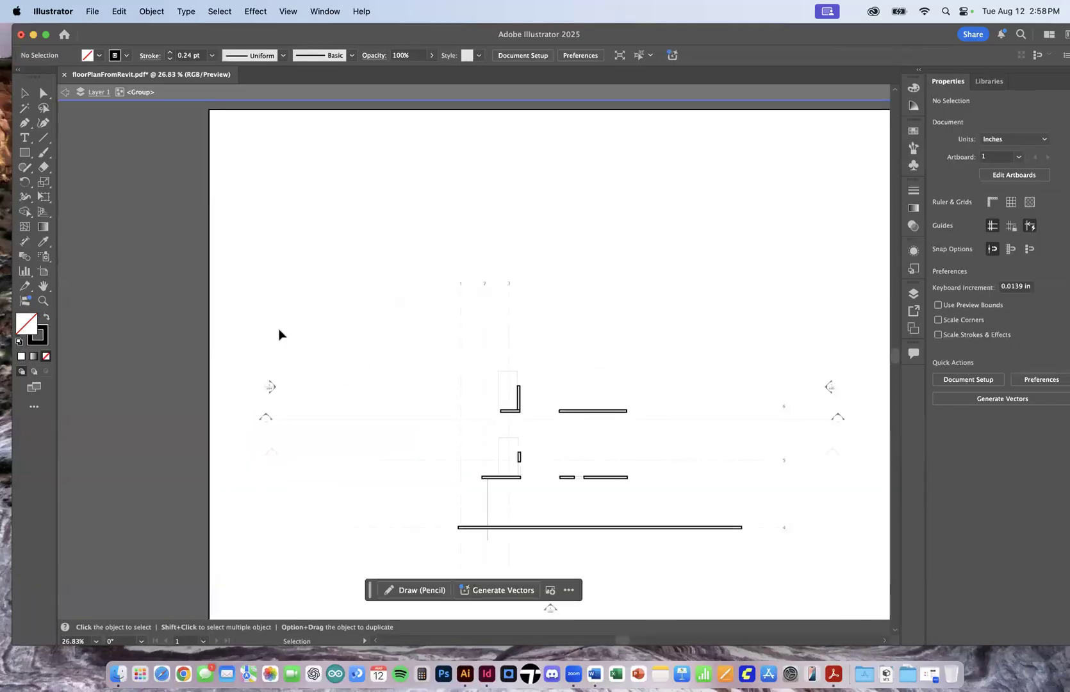
pyautogui.scroll(-2, 303, 322)
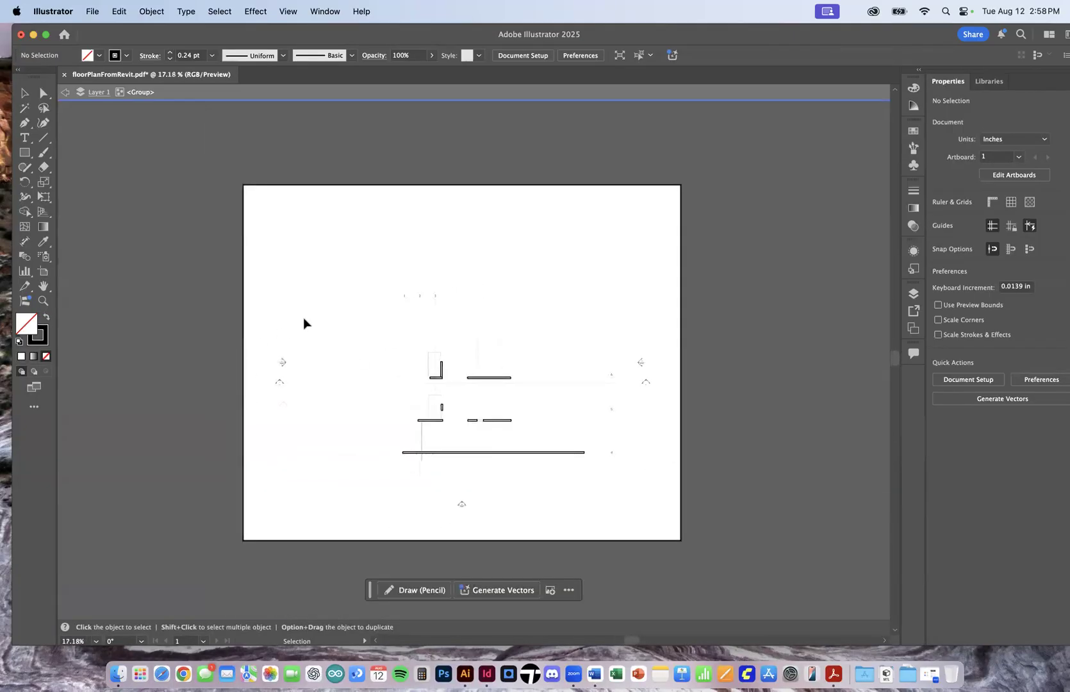
pyautogui.press('super+z')
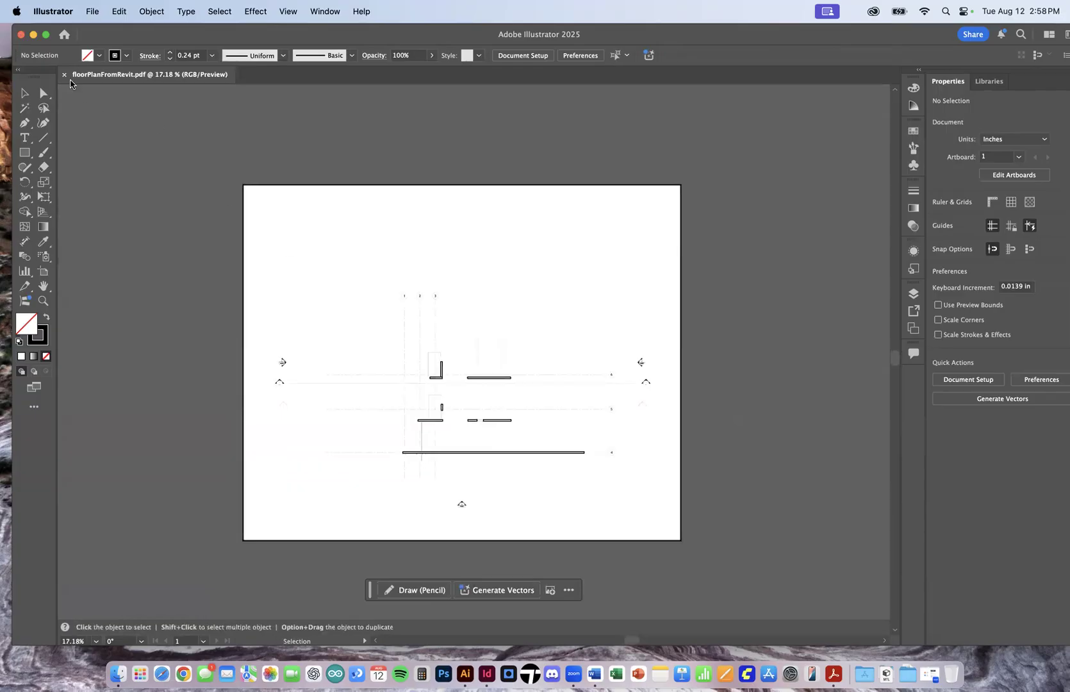
pyautogui.click(63, 75)
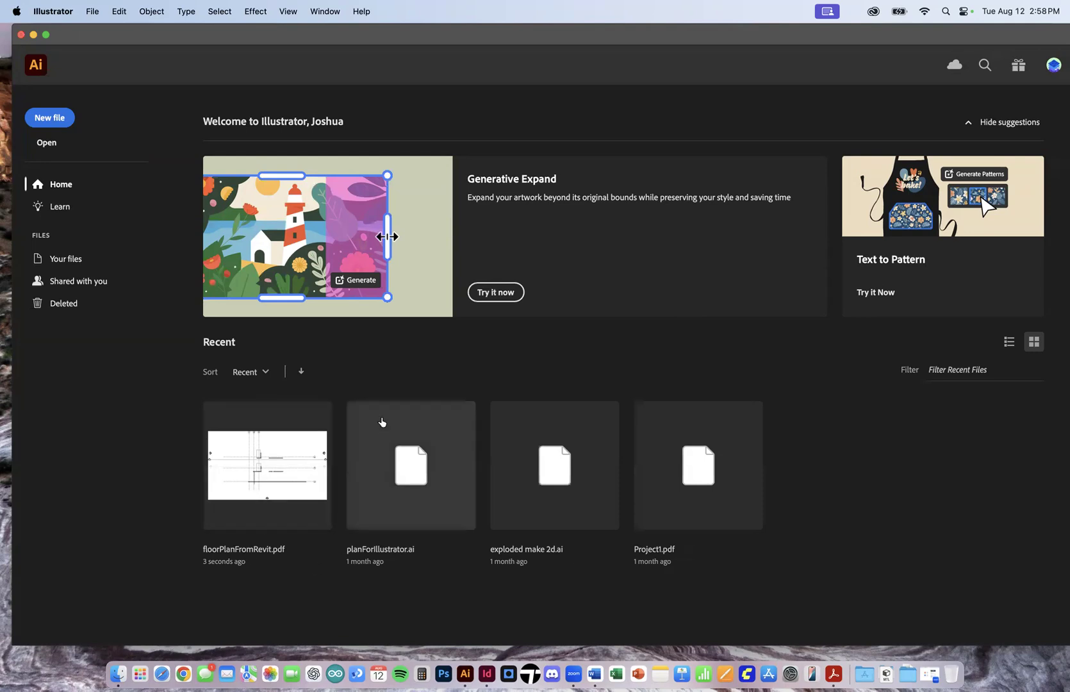
pyautogui.click(304, 457)
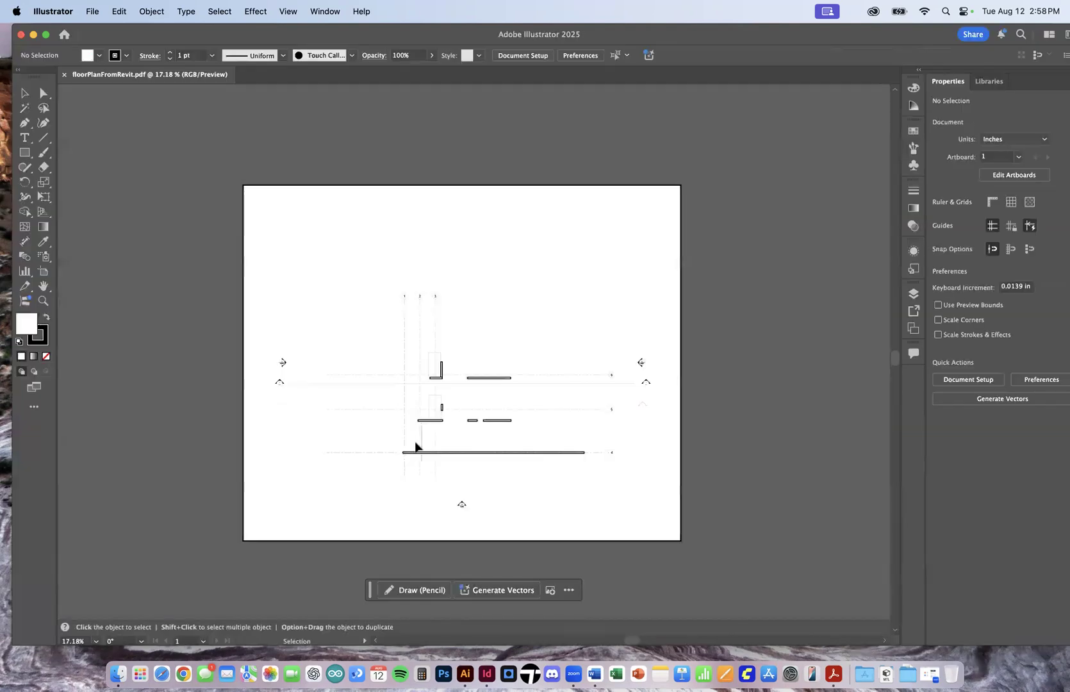
# Copy the whole floor plan and paste it onto the last text spread of the Untitled-1 document in InDesign
pyautogui.moveTo(254, 246); pyautogui.dragTo(674, 526)
pyautogui.hotkey('ctrl', 'Up')
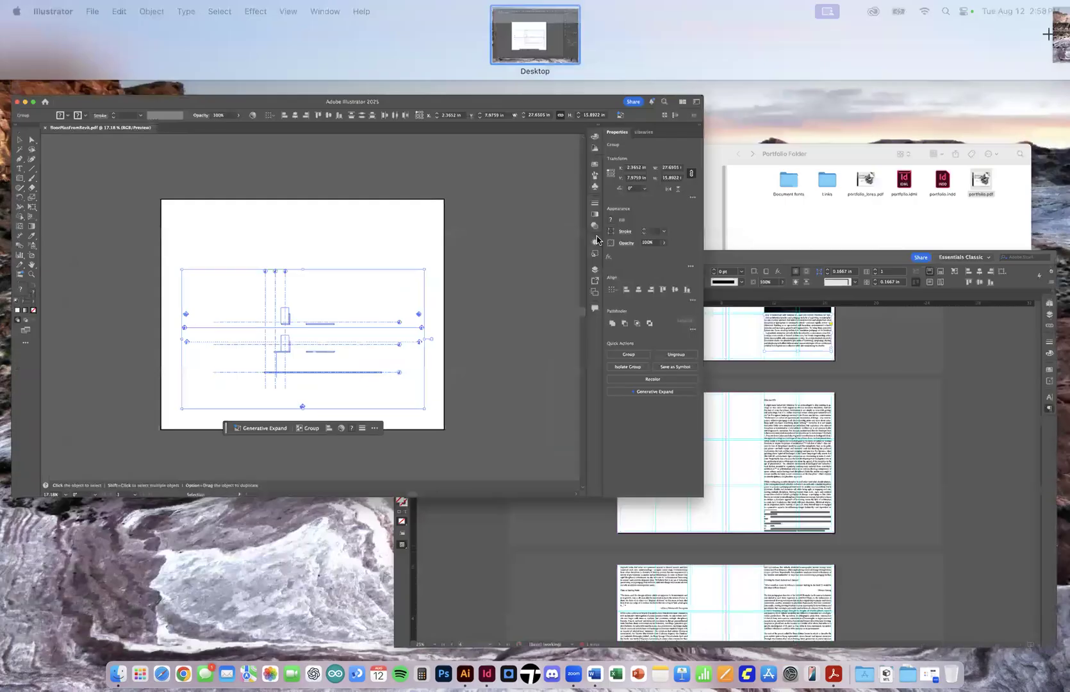
pyautogui.click(689, 465)
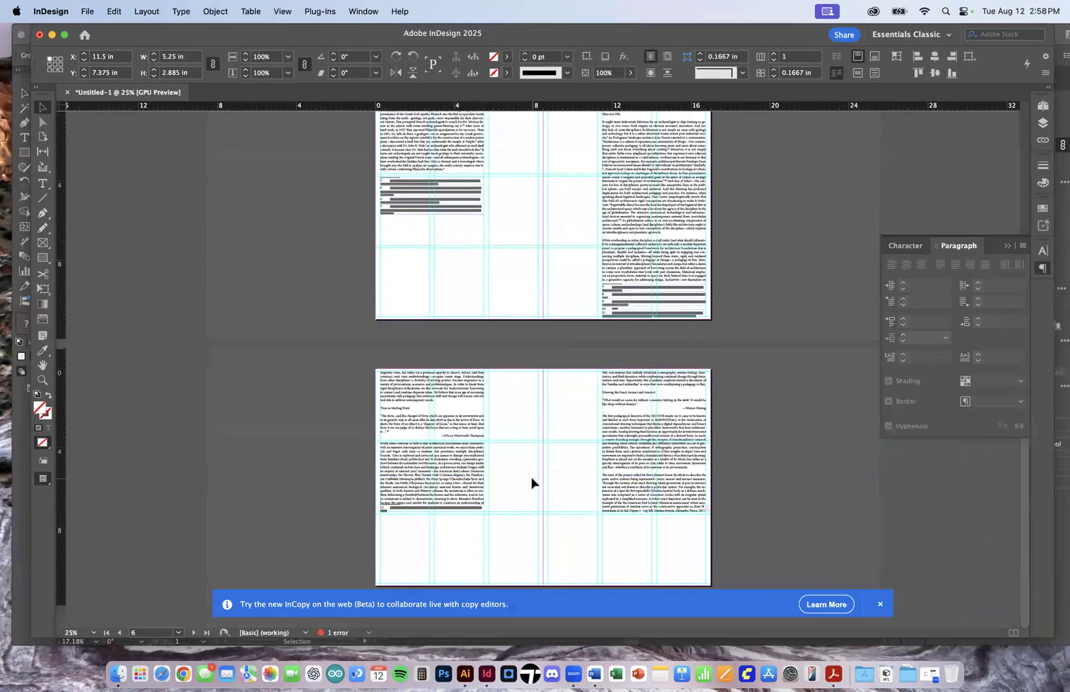
pyautogui.click(512, 535)
pyautogui.scroll(5, 512, 535)
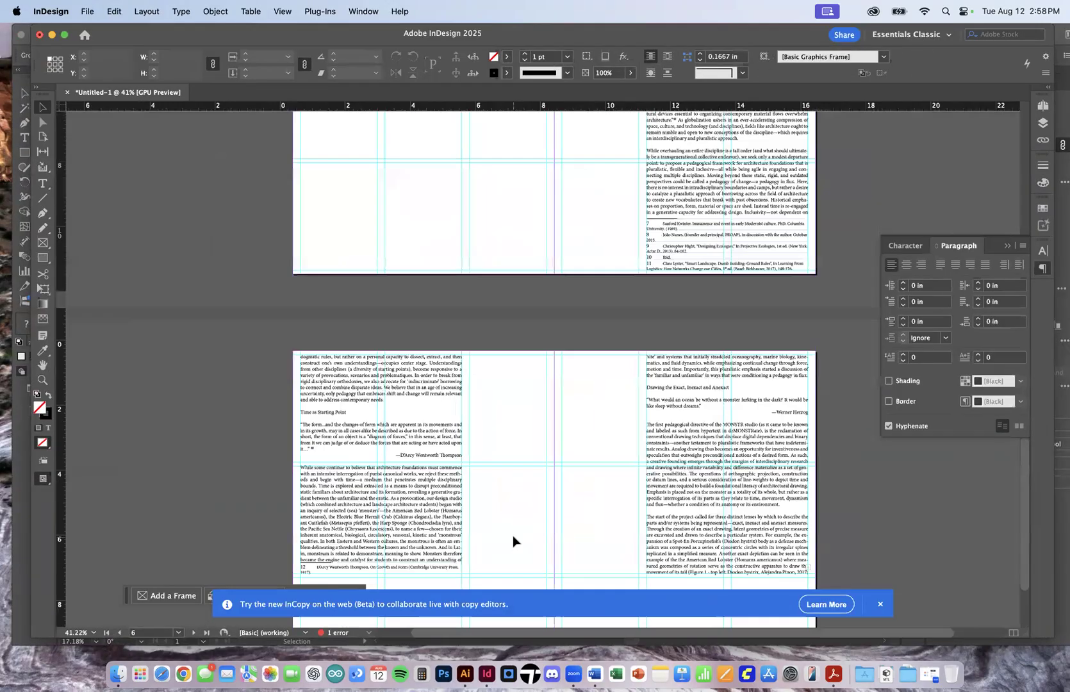
pyautogui.scroll(5, 512, 535)
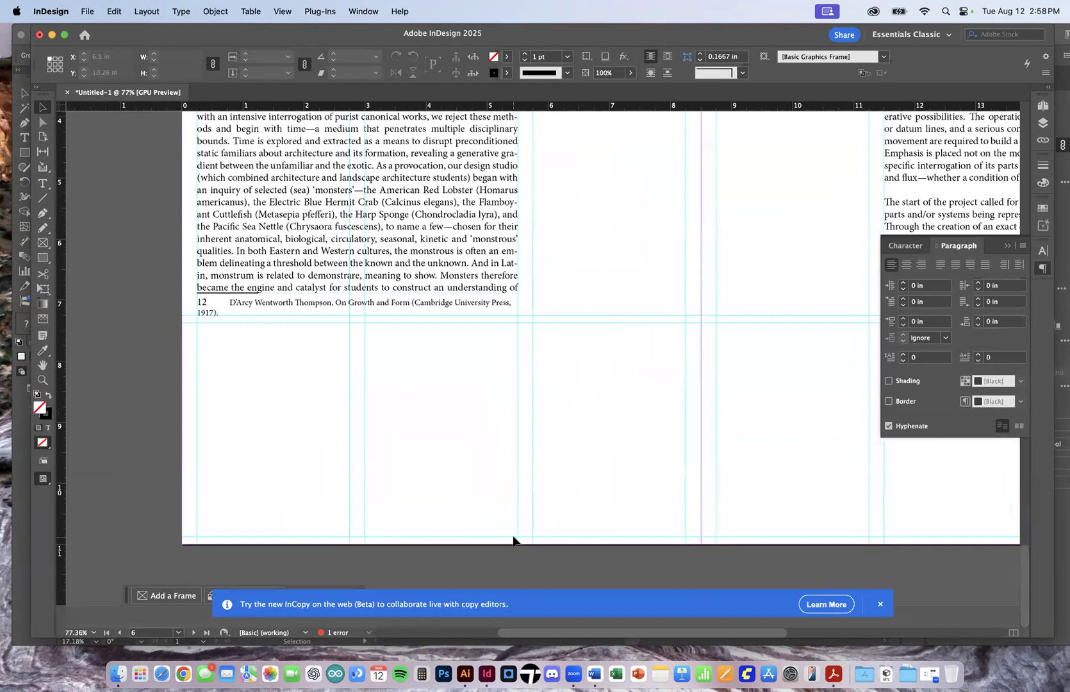
pyautogui.press('super+v')
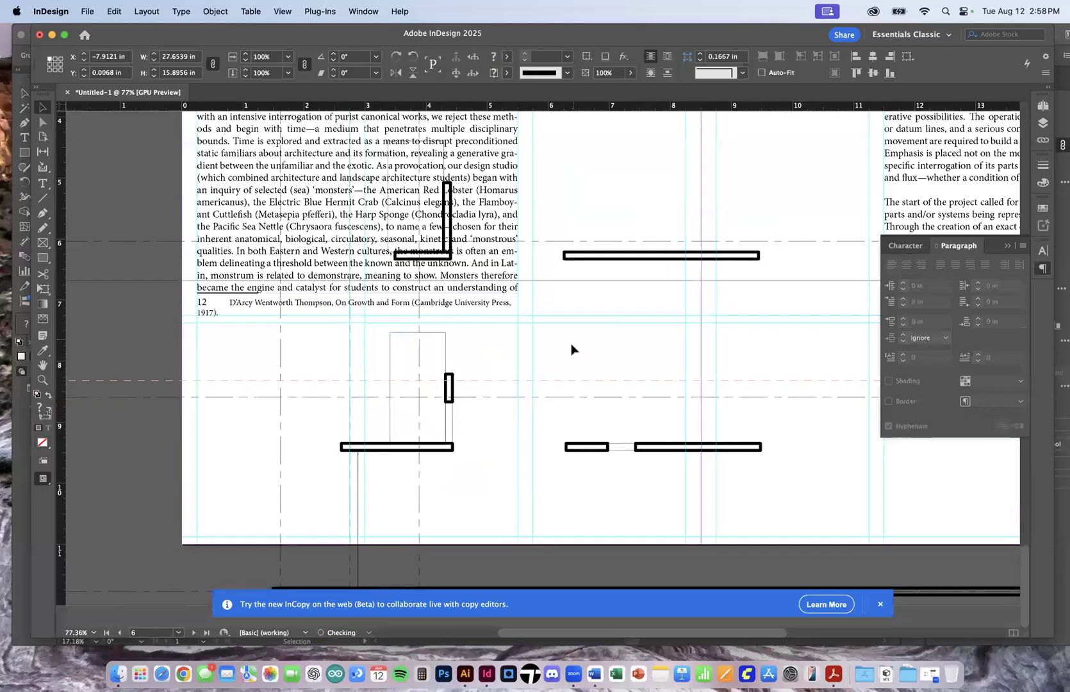
# Scale the pasted floor plan down to about 7.13 × 4.1 in and move it below the text column on the left page
pyautogui.scroll(-5, 569, 345)
pyautogui.scroll(-4, 568, 349)
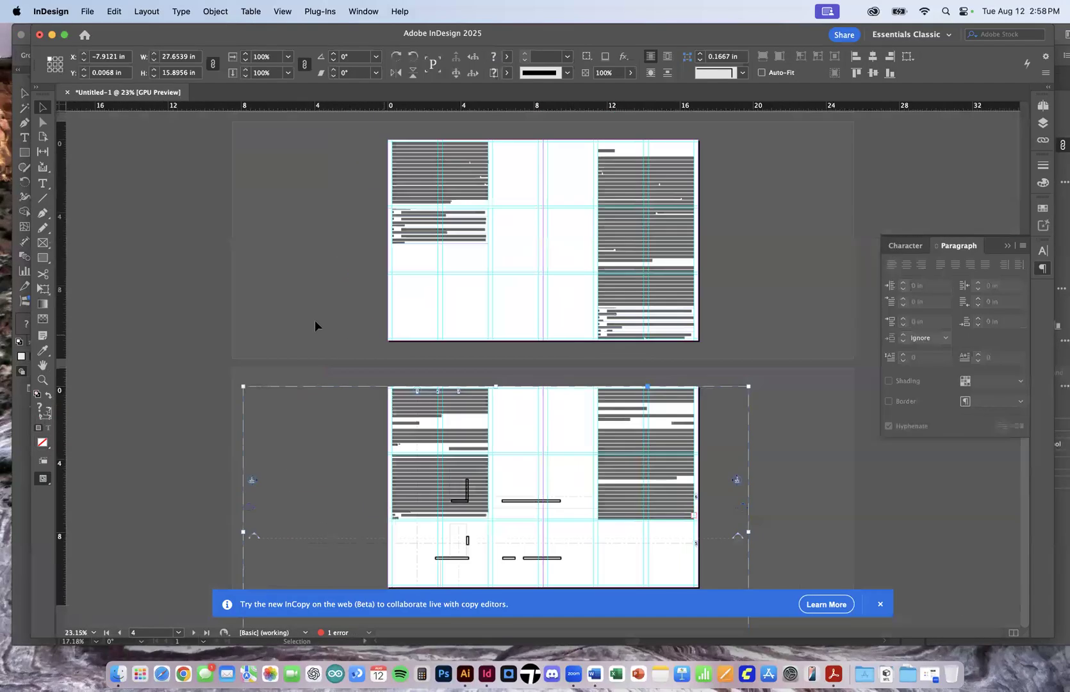
pyautogui.moveTo(242, 386); pyautogui.dragTo(459, 510)
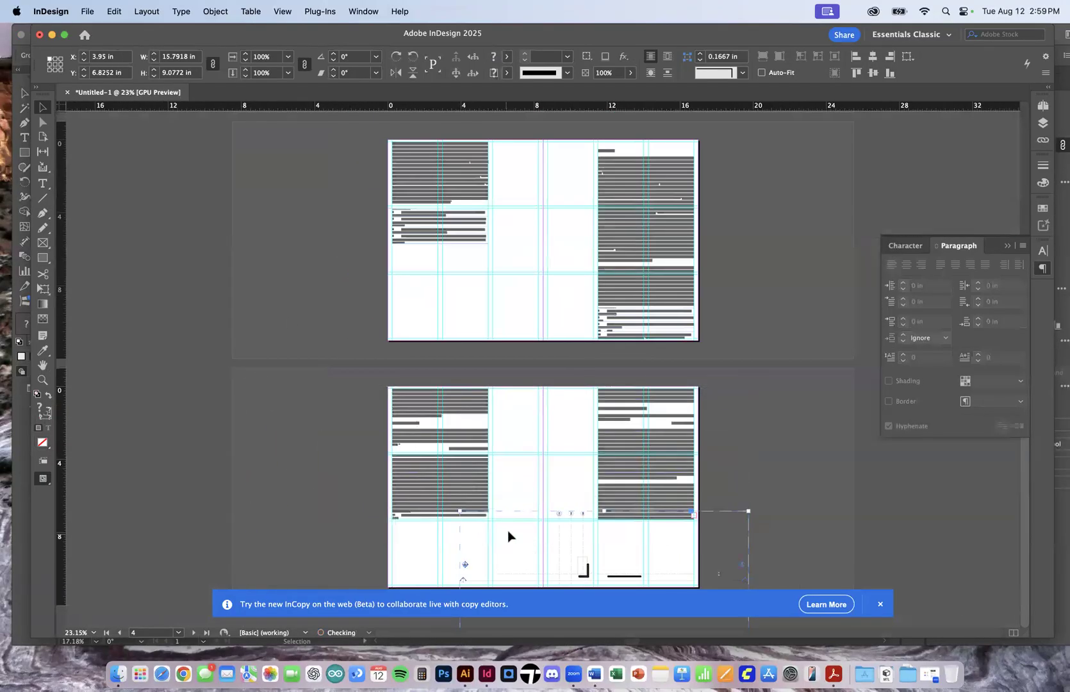
pyautogui.click(575, 501)
pyautogui.moveTo(585, 570); pyautogui.dragTo(563, 478)
pyautogui.moveTo(725, 577)
pyautogui.mouseDown()
pyautogui.moveTo(551, 489)
pyautogui.moveTo(567, 486)
pyautogui.mouseUp()
pyautogui.moveTo(513, 446)
pyautogui.mouseDown()
pyautogui.moveTo(496, 512)
pyautogui.moveTo(473, 544)
pyautogui.mouseUp()
# Shrink the floor plan to about 6.97 × 3.965 in and align it with the guides at X 0.25 in, Y 7.375 in
pyautogui.scroll(3, 473, 544)
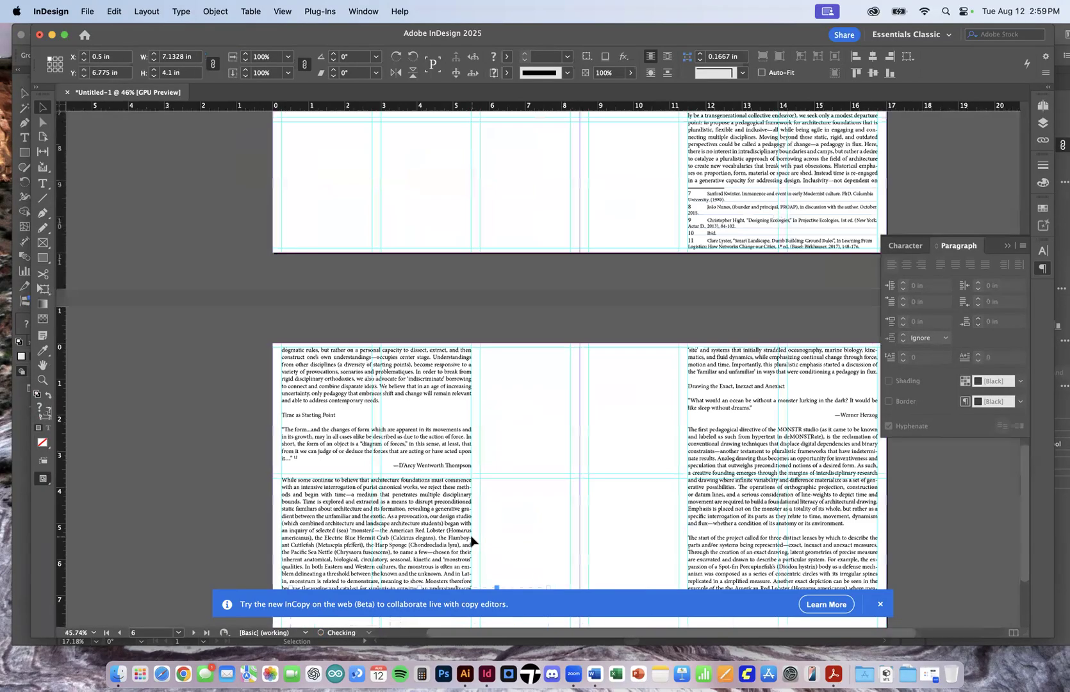
pyautogui.scroll(5, 470, 541)
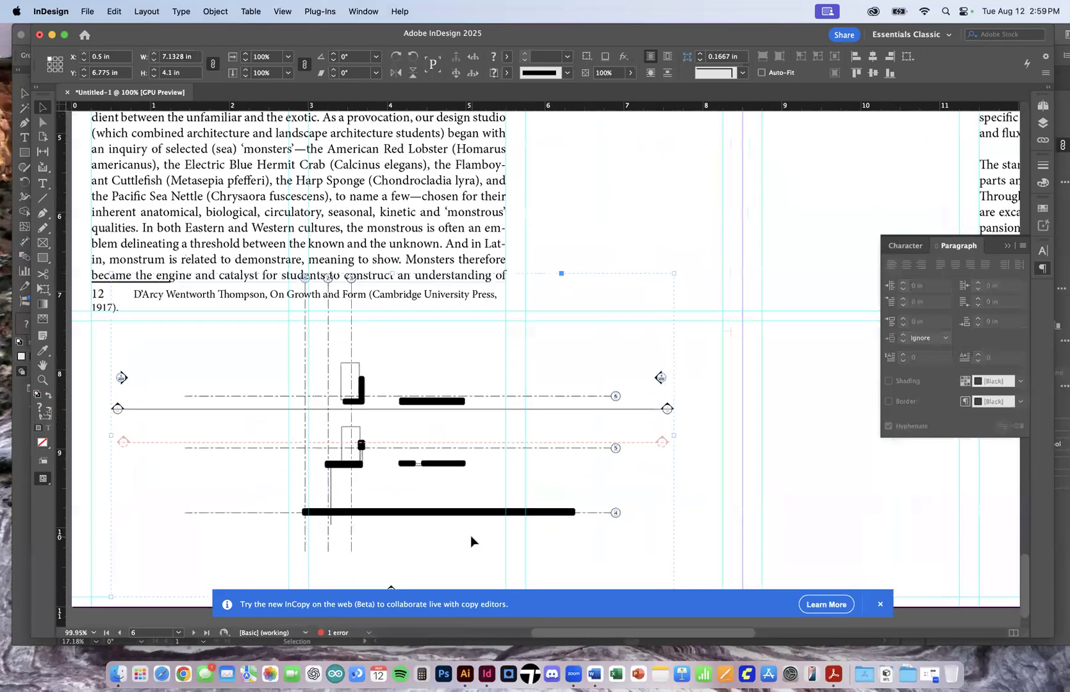
pyautogui.moveTo(452, 405); pyautogui.dragTo(496, 453)
pyautogui.scroll(-3, 497, 453)
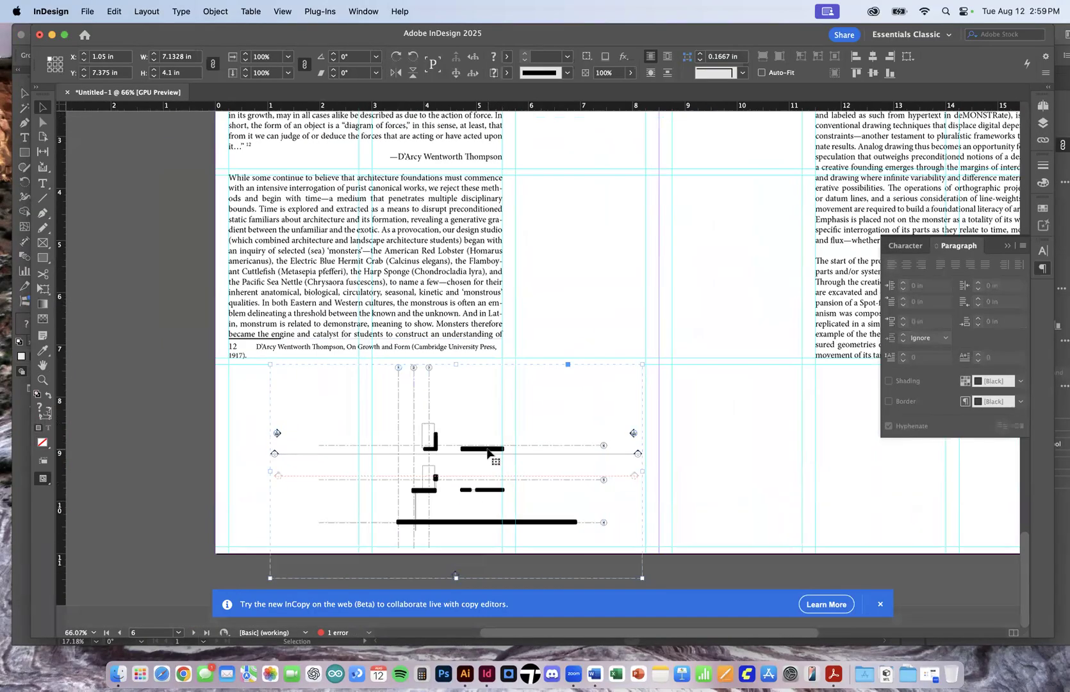
pyautogui.moveTo(642, 579); pyautogui.dragTo(633, 570)
pyautogui.moveTo(482, 448); pyautogui.dragTo(440, 448)
pyautogui.click(437, 446)
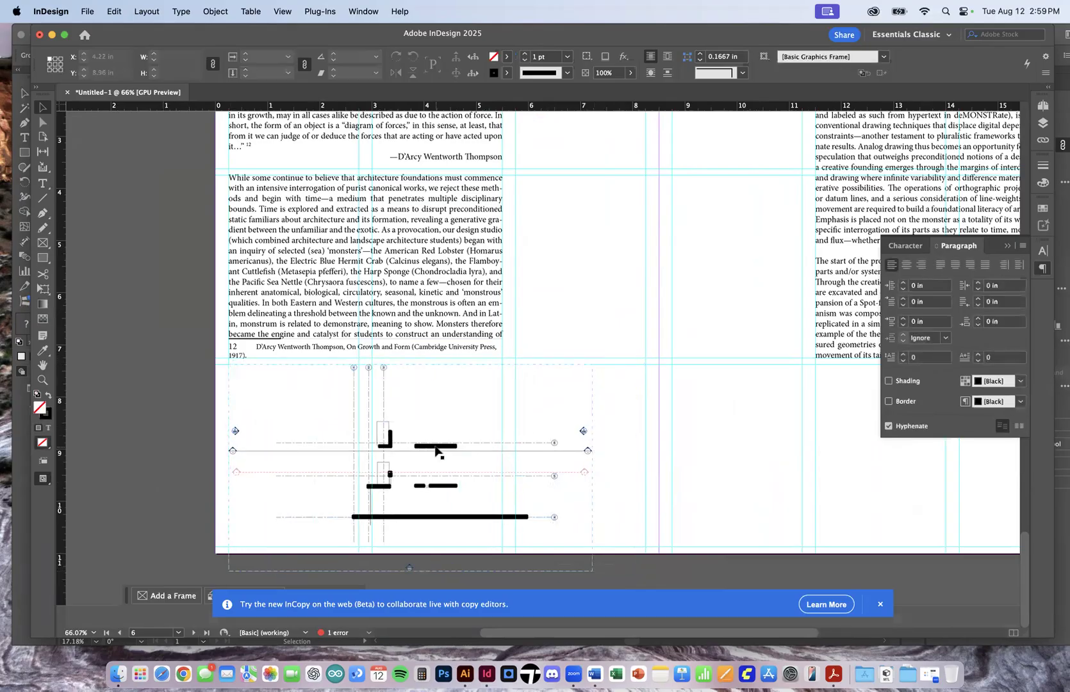
# Set the stroke weight of the wall segment along grid line 6 to 1 pt
pyautogui.click(431, 427)
pyautogui.click(443, 447)
pyautogui.scroll(1, 436, 449)
pyautogui.scroll(3, 436, 449)
pyautogui.doubleClick(435, 447)
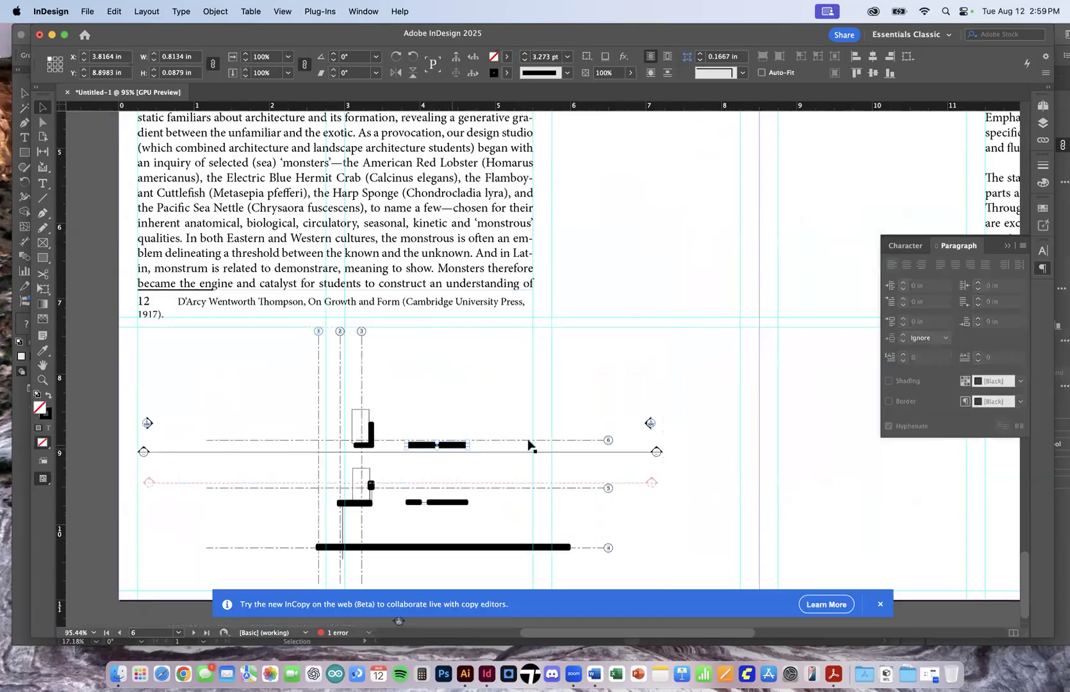
pyautogui.click(1041, 167)
pyautogui.click(933, 183)
pyautogui.click(933, 182)
pyautogui.click(933, 184)
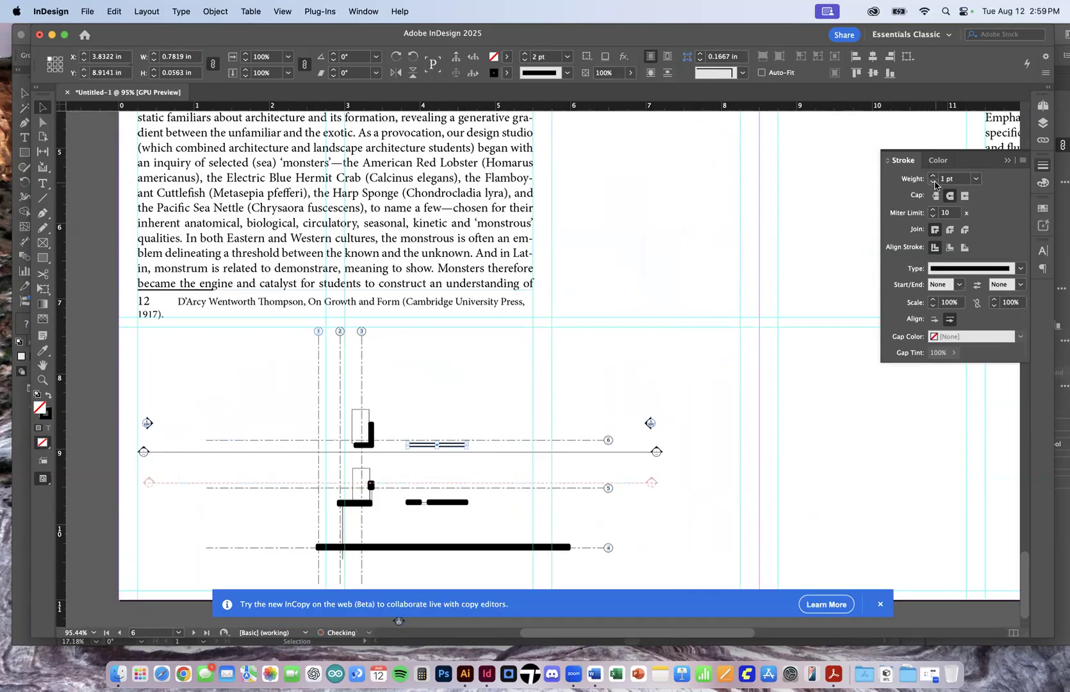
# Set the stroke of the L-shaped wall and the short wall segments near grid line 5 to 1 pt
pyautogui.click(371, 431)
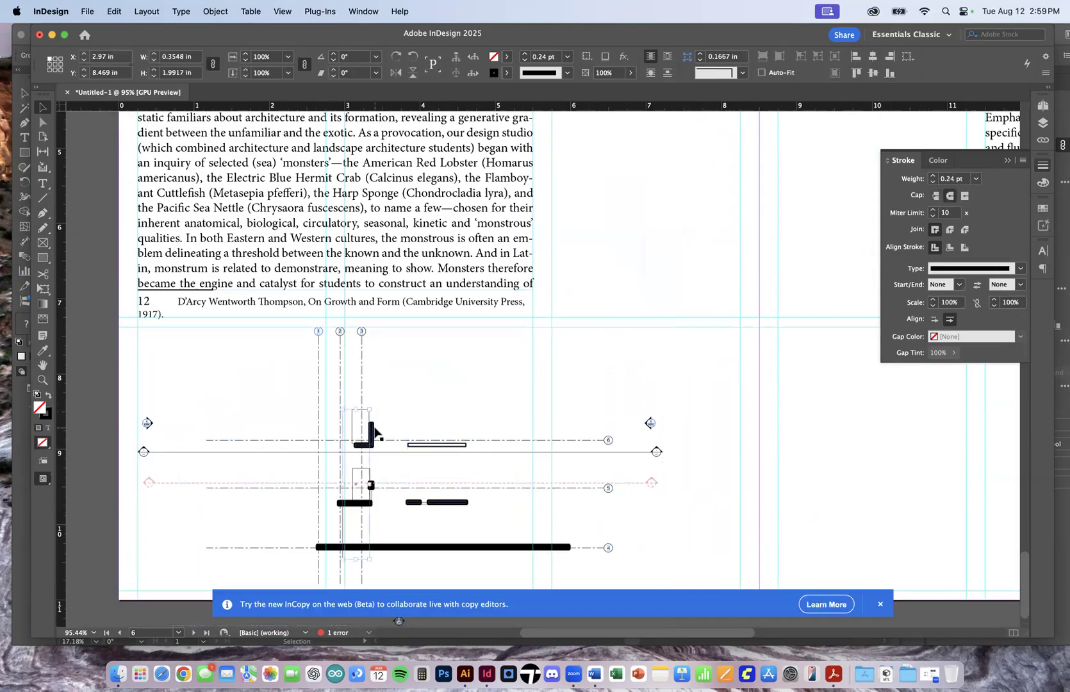
pyautogui.click(372, 433)
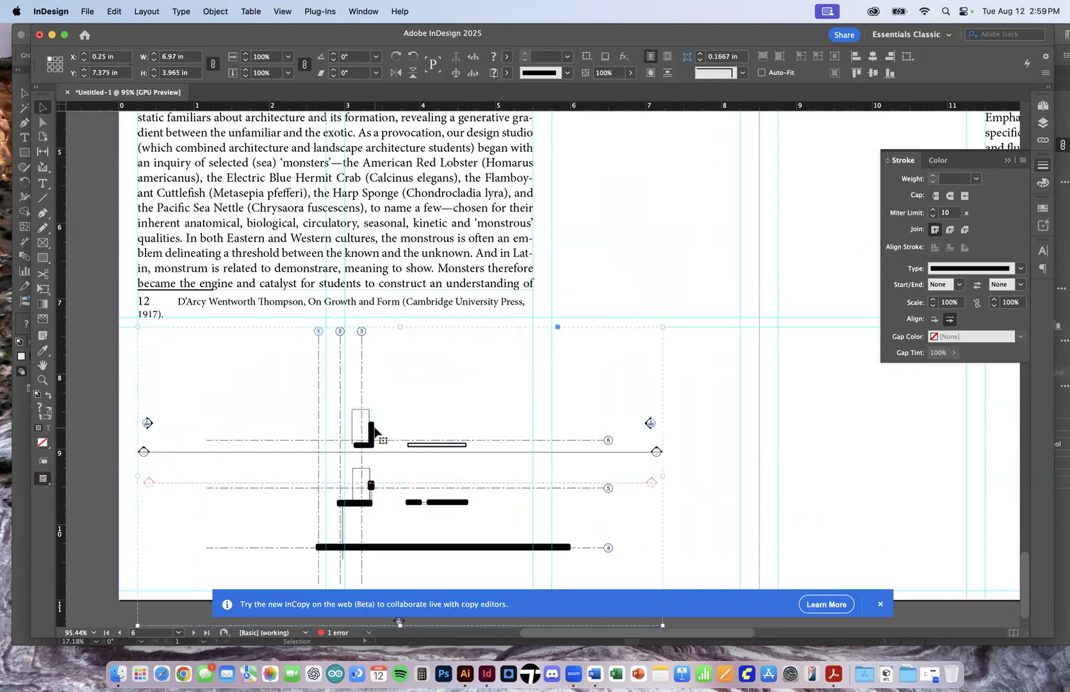
pyautogui.click(452, 502)
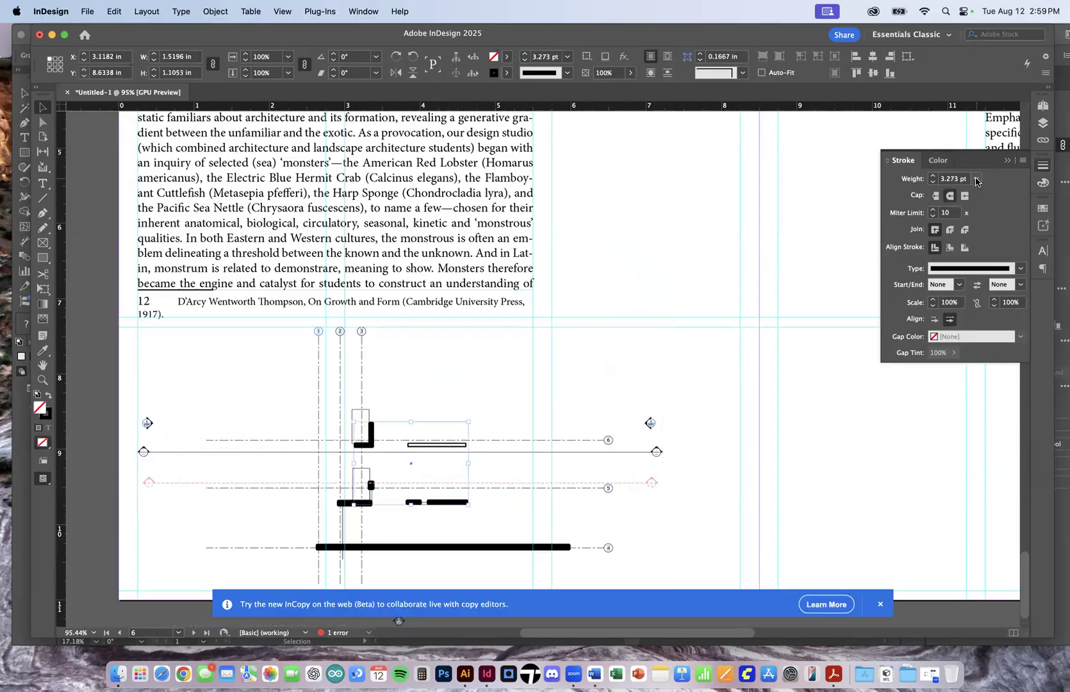
pyautogui.click(932, 183)
pyautogui.click(932, 182)
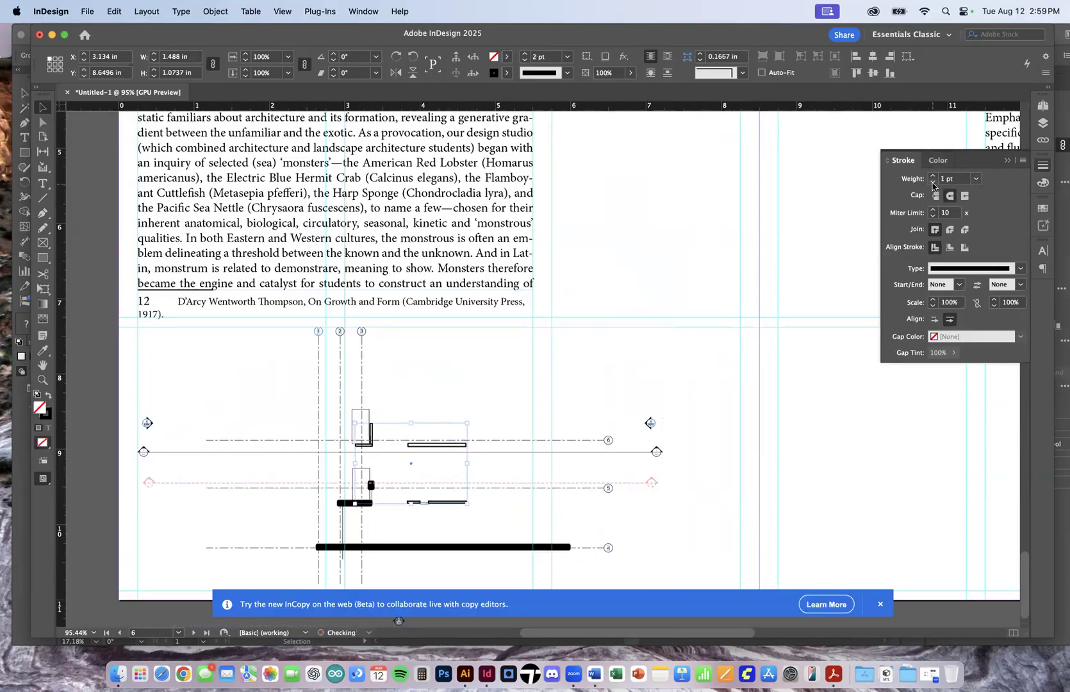
# Thin the stroke of the short horizontal wall below the lower door swing to match the other walls
pyautogui.click(354, 503)
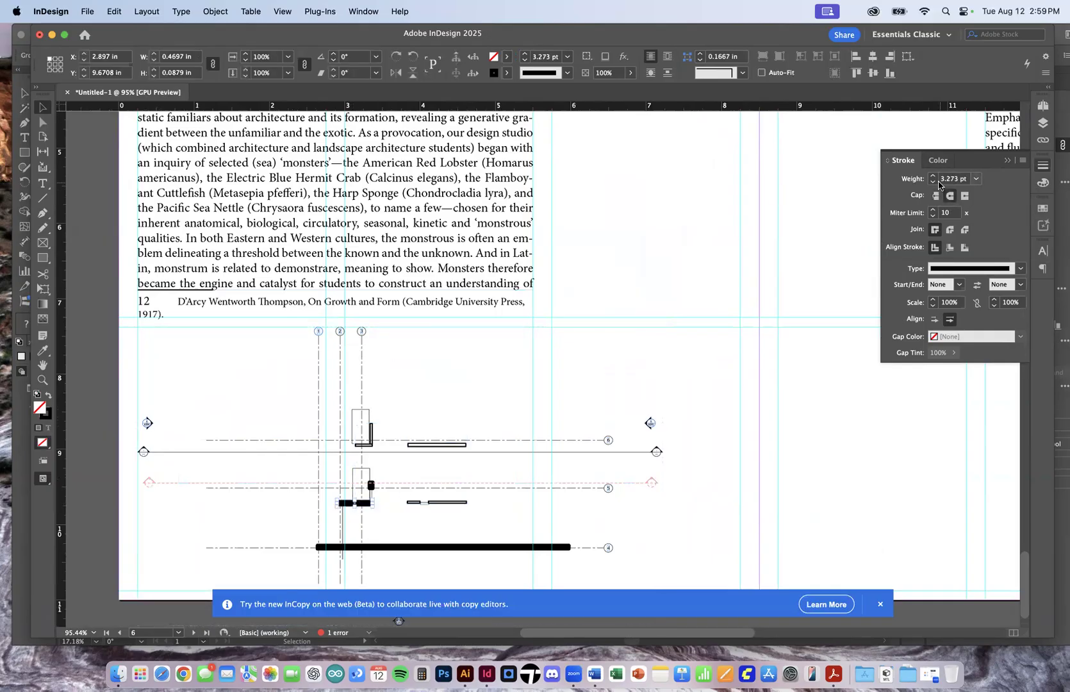
pyautogui.click(932, 182)
pyautogui.click(932, 182)
pyautogui.click(932, 182)
pyautogui.click(932, 176)
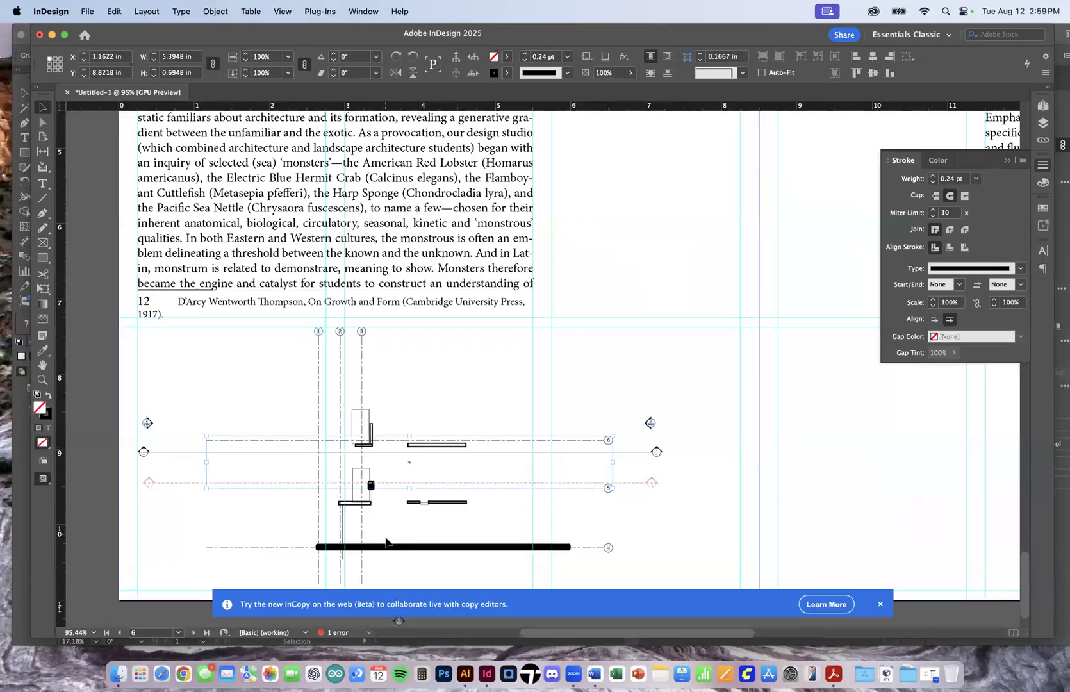
# Set the stroke of the long wall along grid line 4 to 1 pt and deselect it
pyautogui.click(404, 548)
pyautogui.click(407, 548)
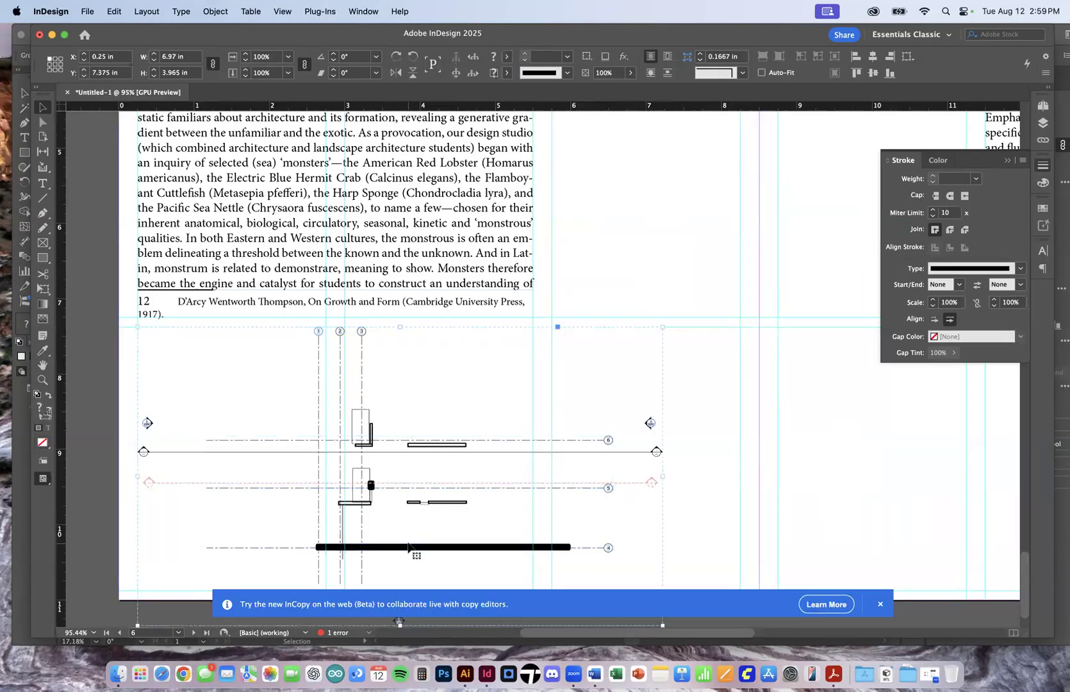
pyautogui.click(440, 548)
pyautogui.click(933, 182)
pyautogui.click(933, 182)
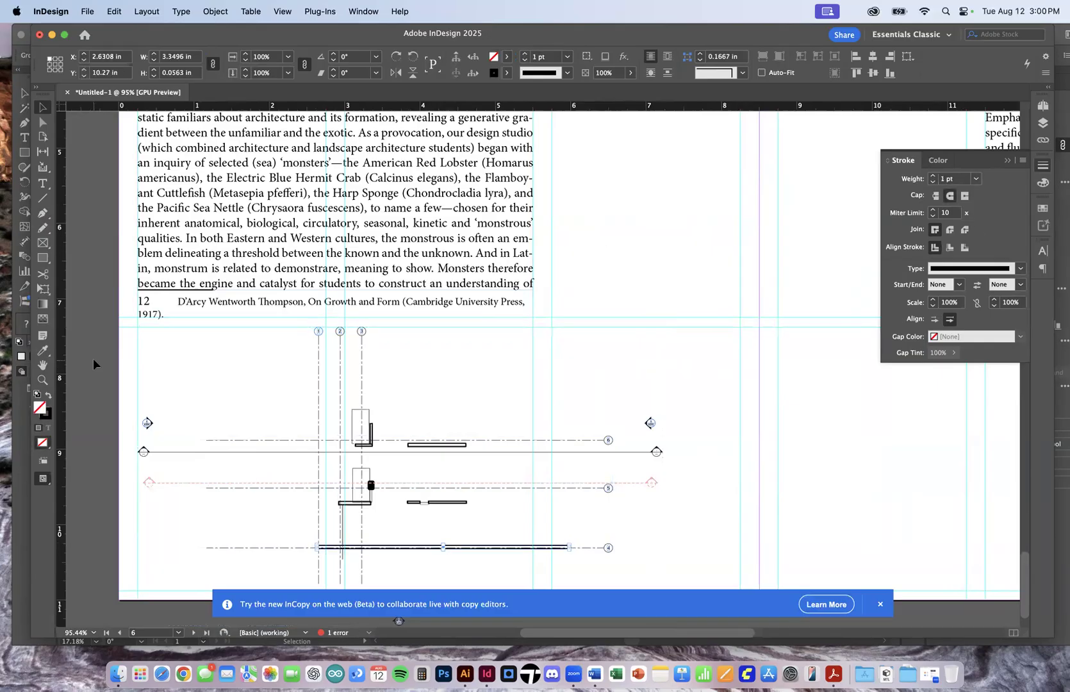
pyautogui.click(94, 361)
pyautogui.scroll(-5, 337, 346)
pyautogui.scroll(-3, 338, 349)
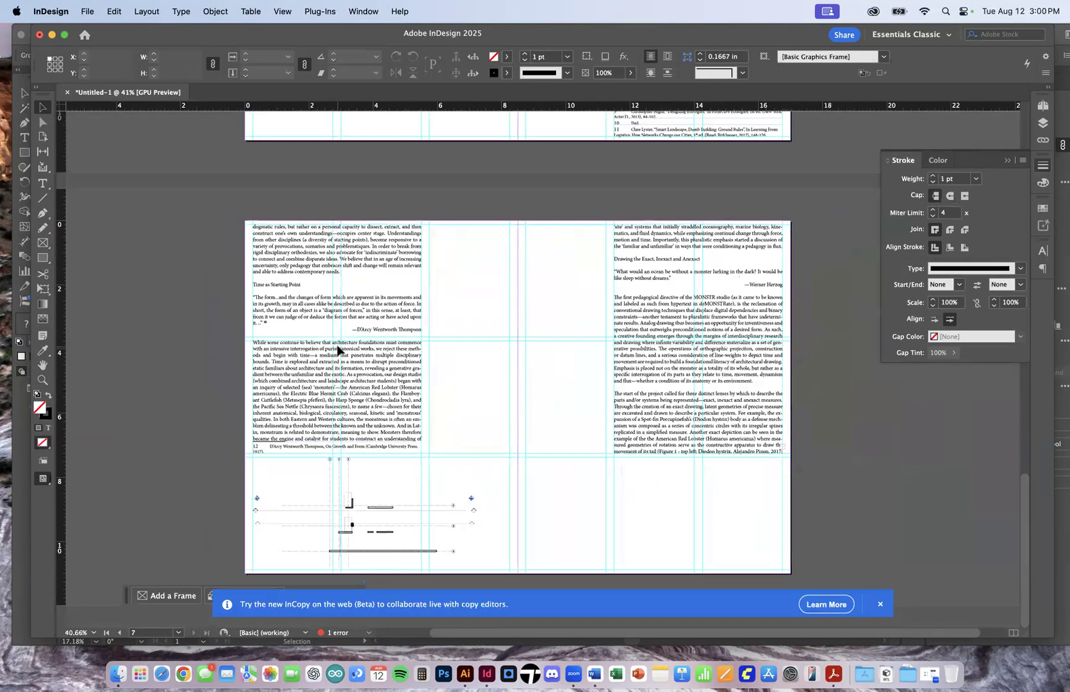
pyautogui.hscroll(2, 618, 401)
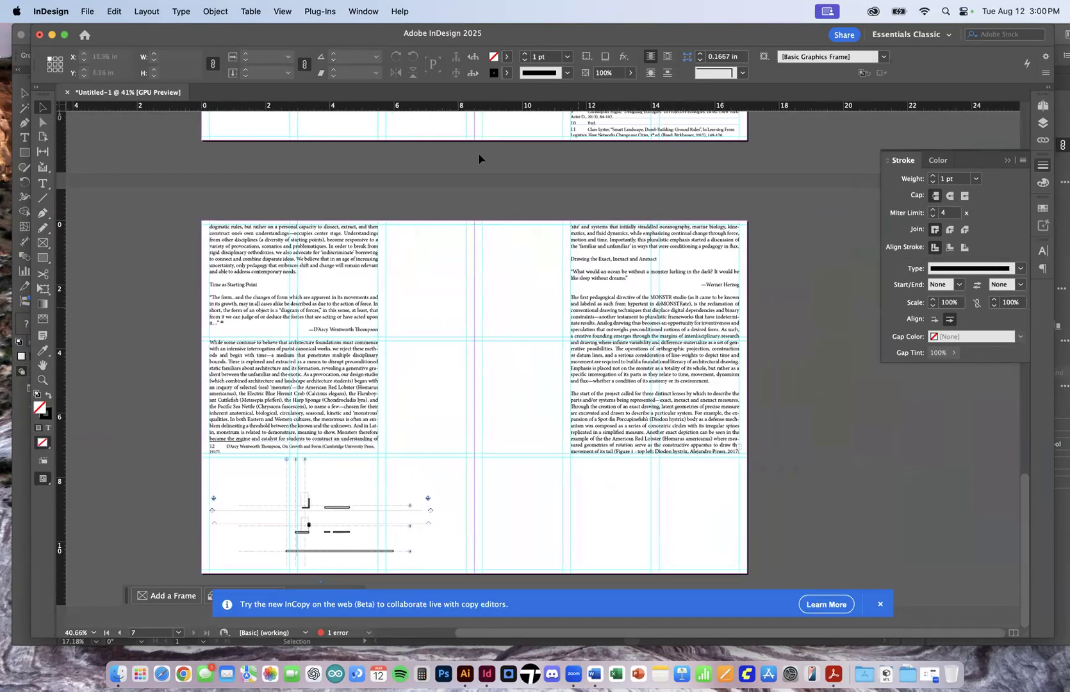
# Start placing a file, sort the file list by kind and browse to the Summer Studio folder inside Documents
pyautogui.click(87, 11)
pyautogui.click(90, 197)
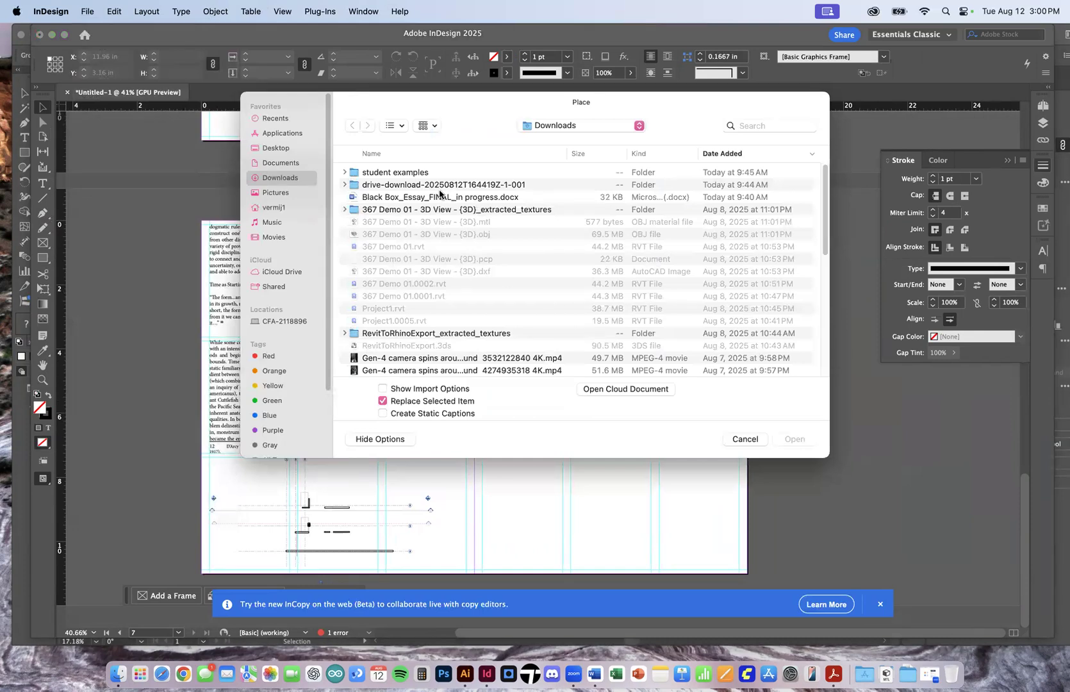
pyautogui.moveTo(818, 216); pyautogui.dragTo(733, 167)
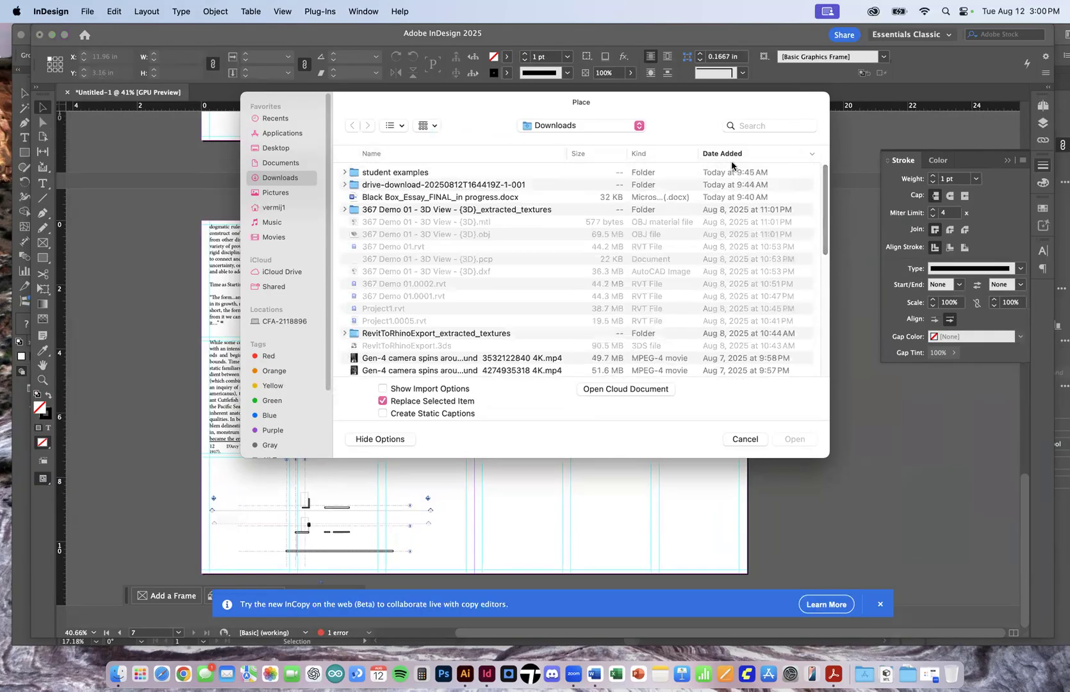
pyautogui.click(640, 154)
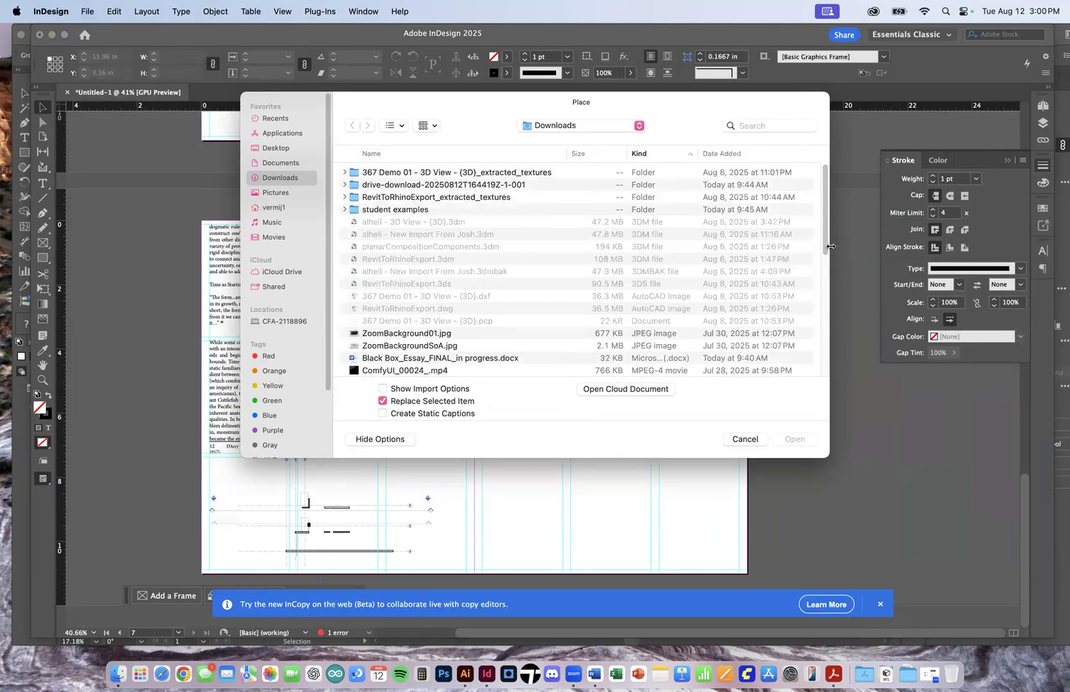
pyautogui.moveTo(825, 235)
pyautogui.mouseDown()
pyautogui.moveTo(823, 329)
pyautogui.moveTo(812, 225)
pyautogui.mouseUp()
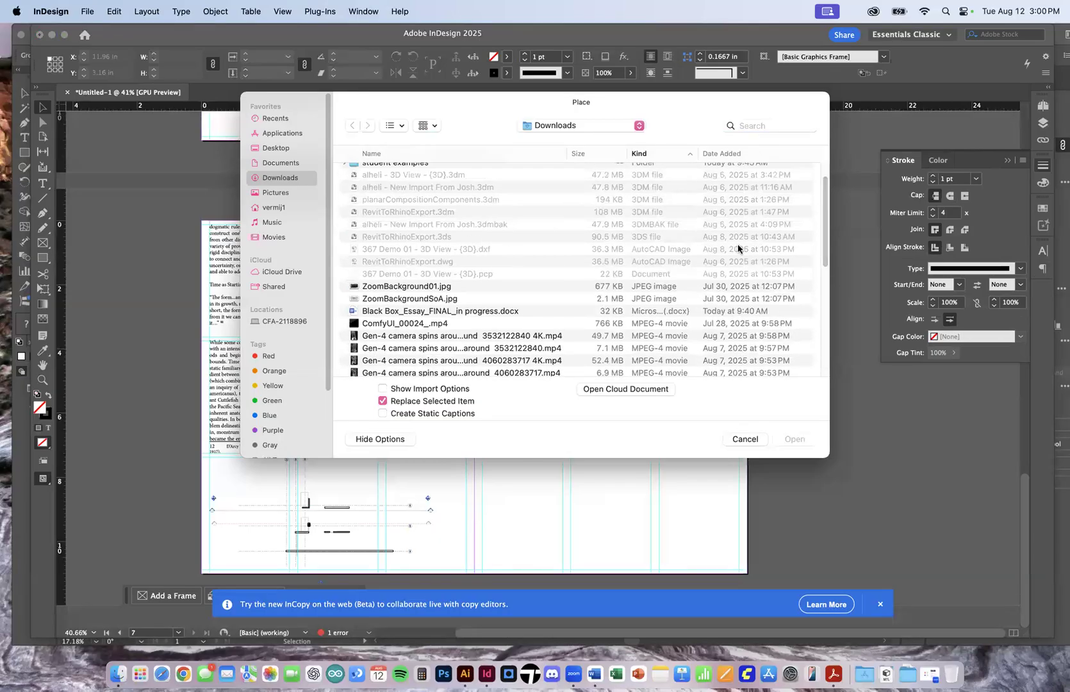
pyautogui.click(593, 125)
pyautogui.click(564, 137)
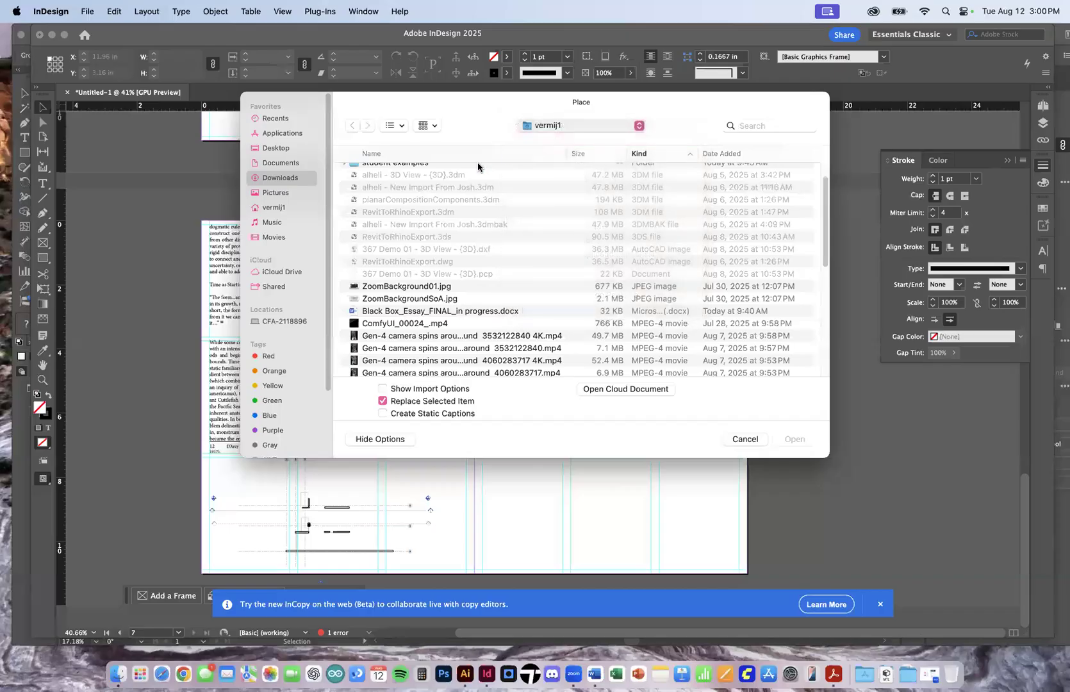
pyautogui.doubleClick(379, 197)
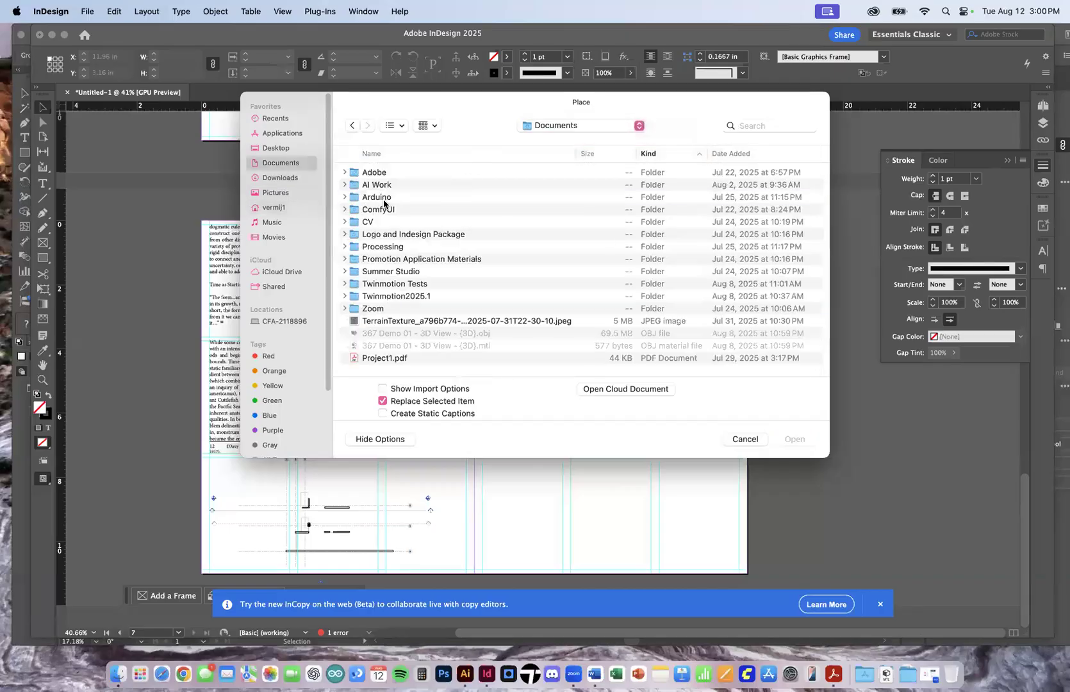
pyautogui.doubleClick(385, 271)
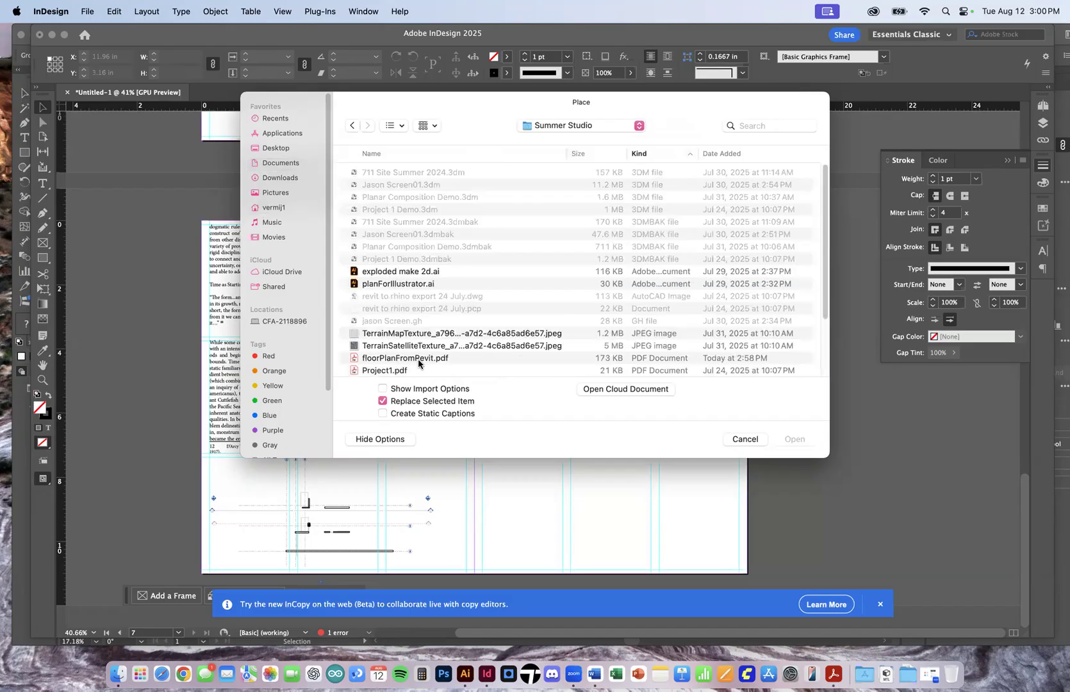
# Preview floorPlanFromRevit.pdf and Project1.pdf, and place floorPlanFromRevit.pdf in the empty area below the right page's text
pyautogui.click(418, 360)
pyautogui.press('space')
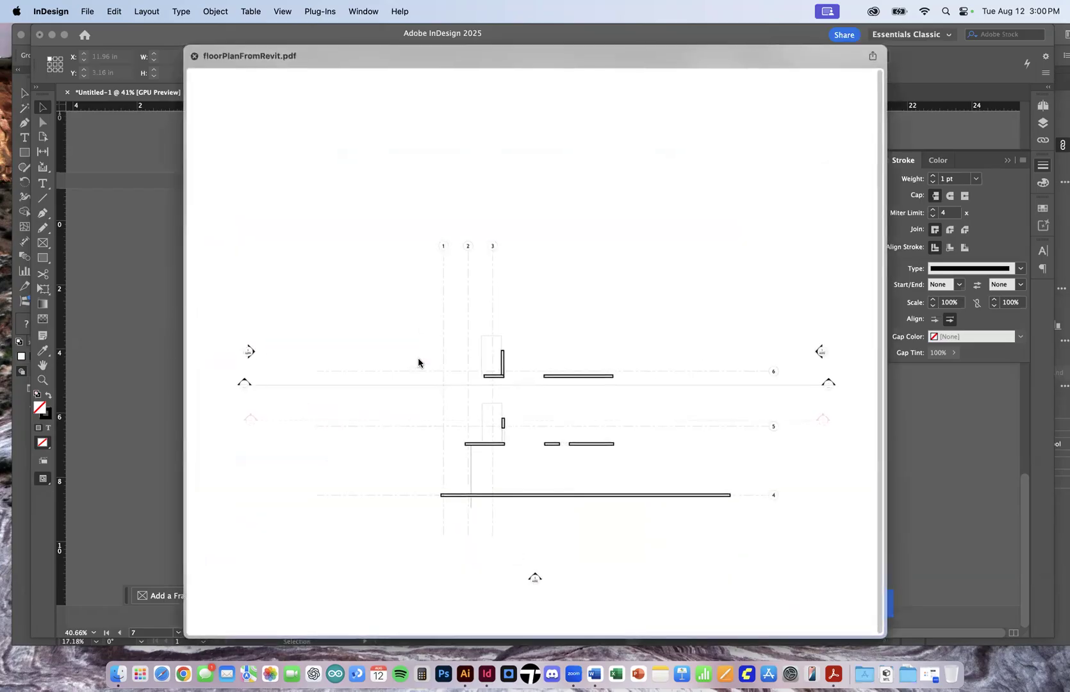
pyautogui.press('space')
pyautogui.click(399, 373)
pyautogui.press('space')
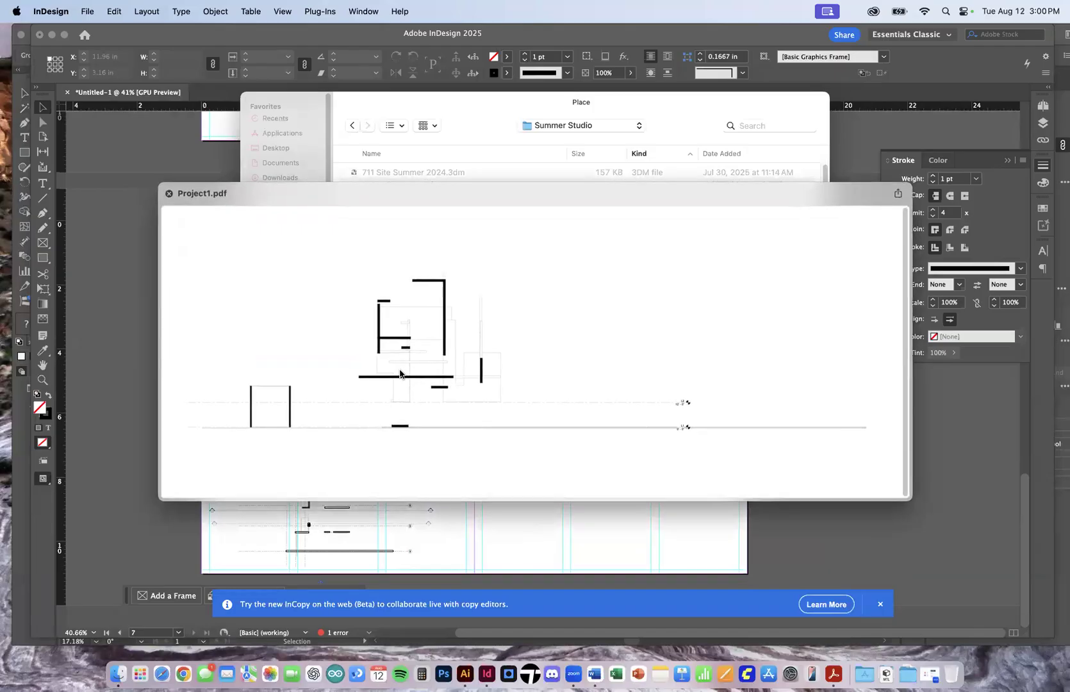
pyautogui.press('space')
pyautogui.press('Return')
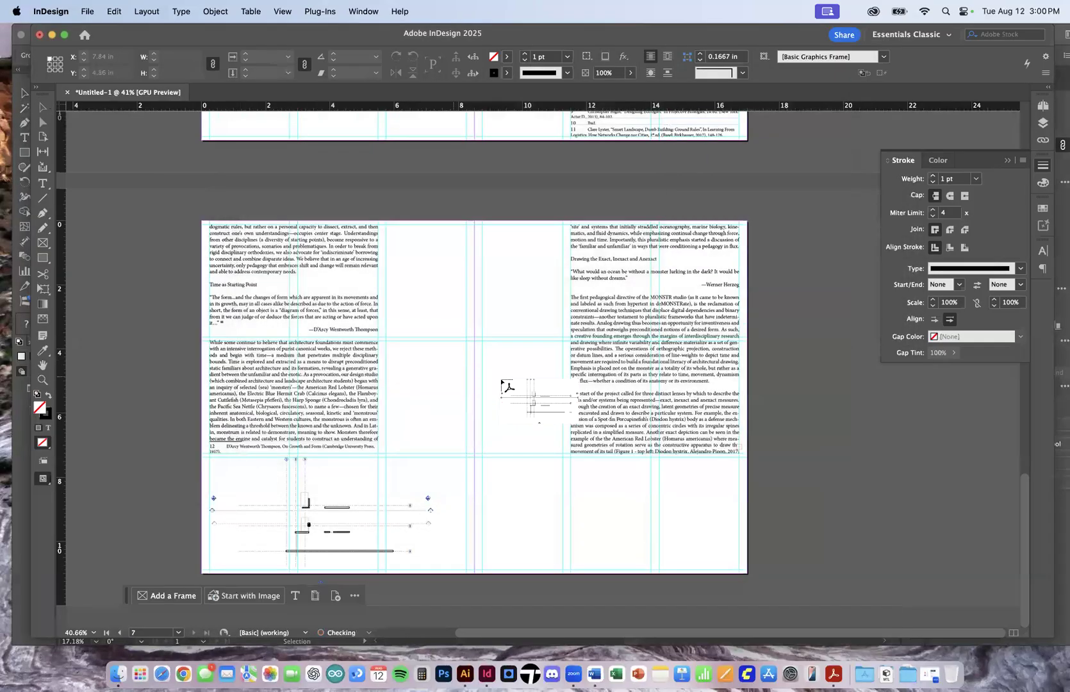
pyautogui.click(502, 470)
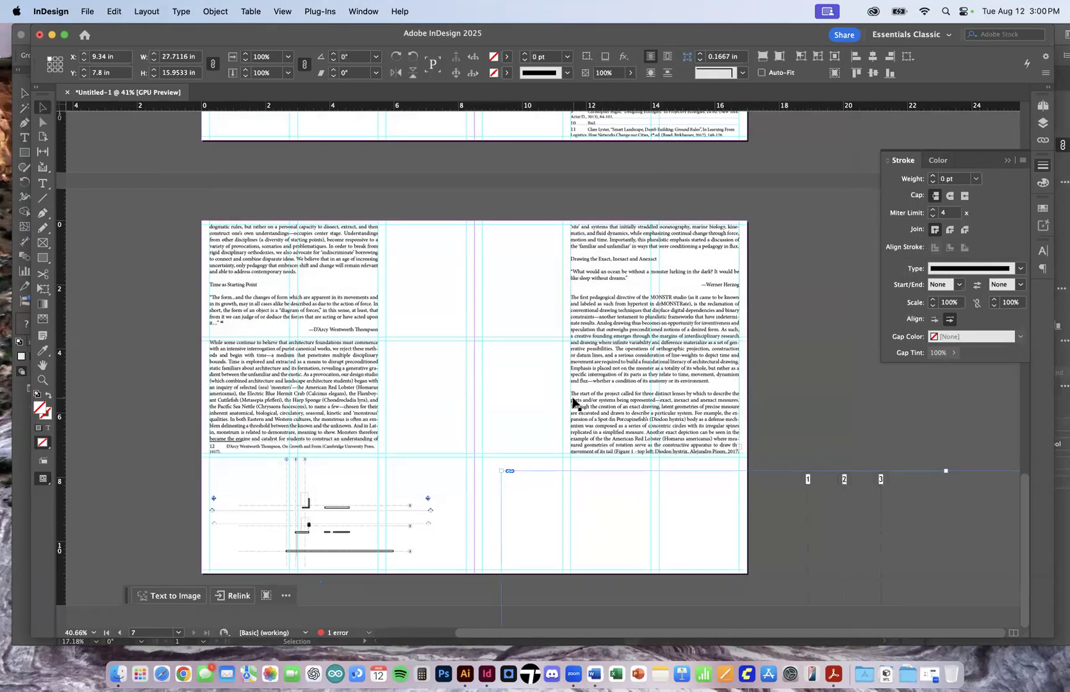
# Move the placed plan's frame up and over the last spread and reduce the frame to about 6.6 x 3.8 in
pyautogui.scroll(-5, 574, 403)
pyautogui.moveTo(731, 541); pyautogui.dragTo(617, 423)
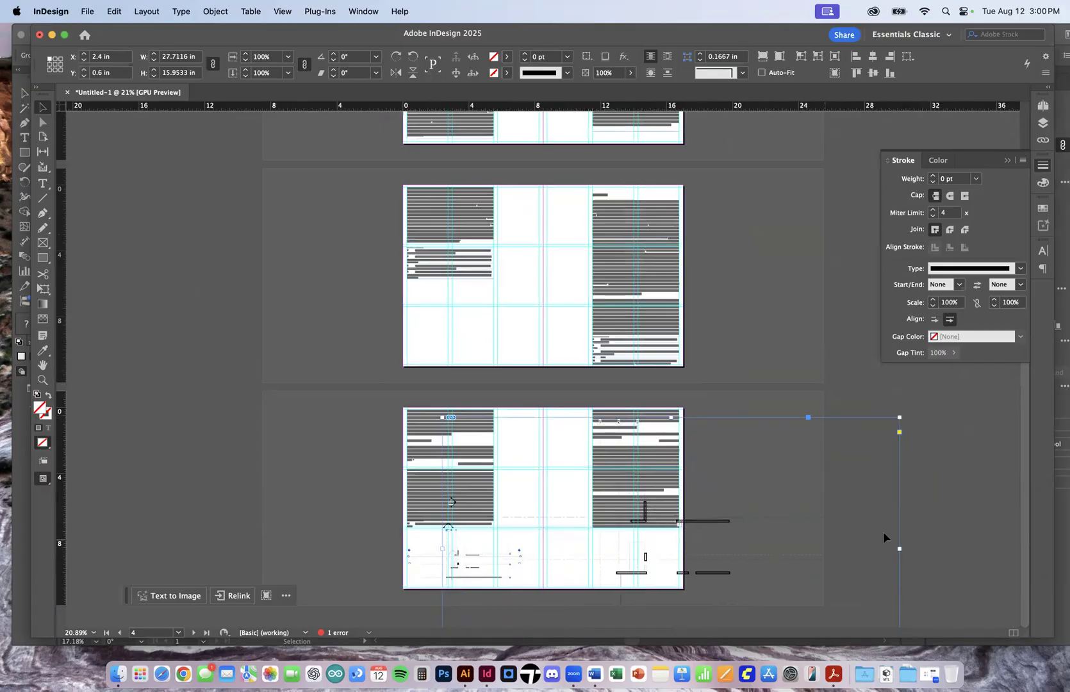
pyautogui.press('super+minus')
pyautogui.press('super+minus')
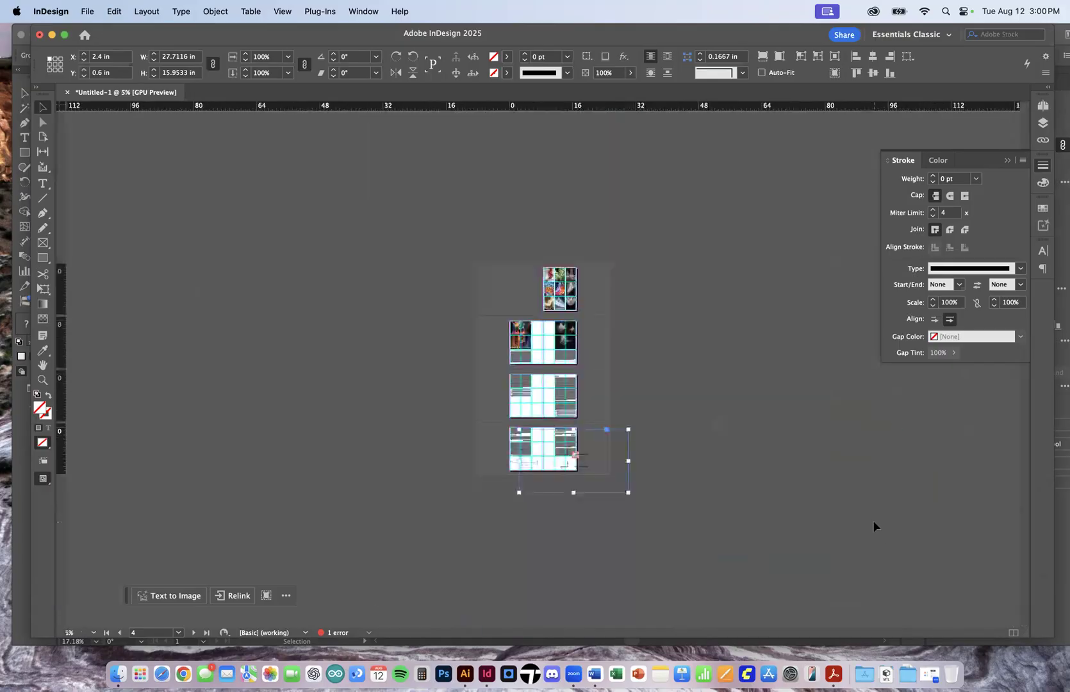
pyautogui.moveTo(627, 493); pyautogui.dragTo(543, 443)
# Scale the placed floor plan to its reduced frame with Fit Content to Frame
pyautogui.scroll(5, 543, 437)
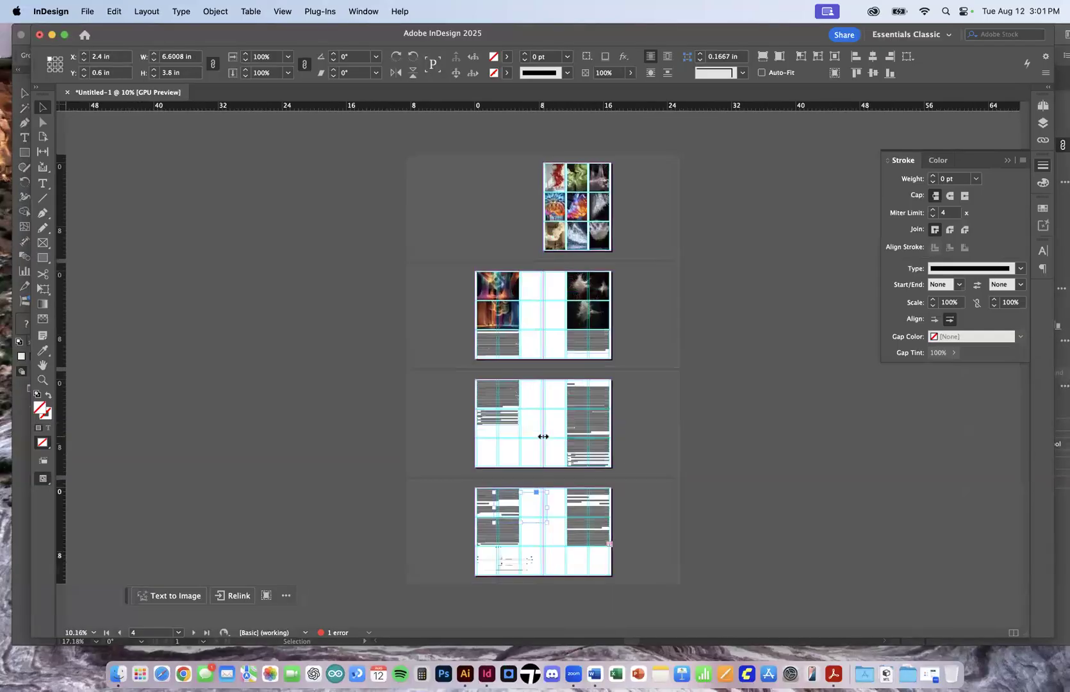
pyautogui.scroll(5, 531, 528)
pyautogui.scroll(-6, 533, 503)
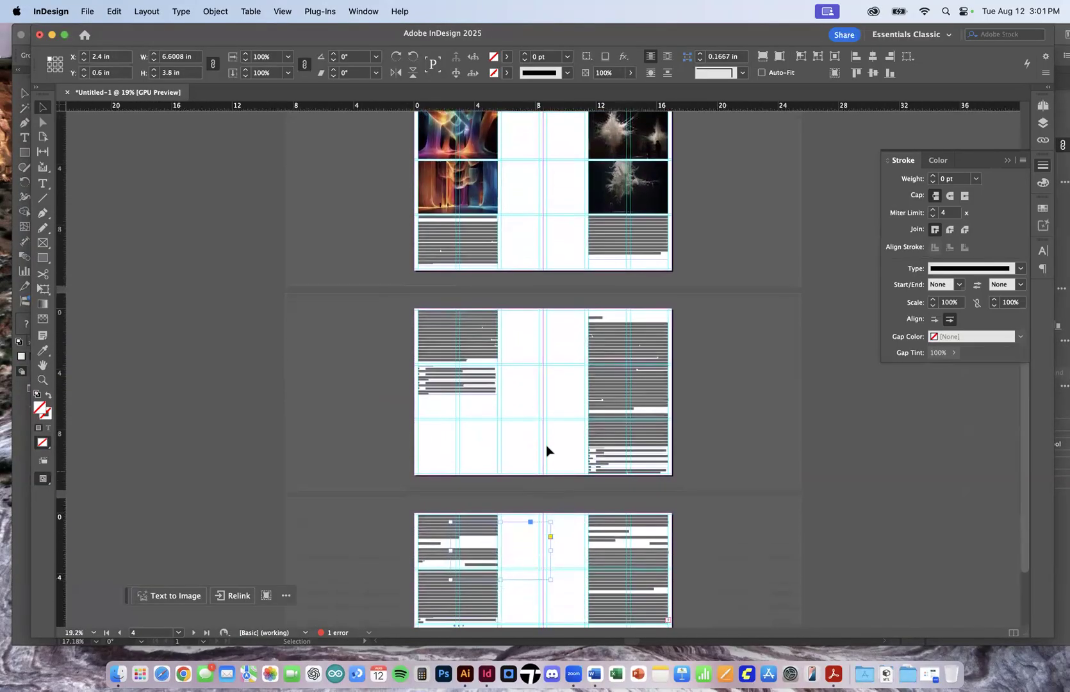
pyautogui.scroll(5, 516, 475)
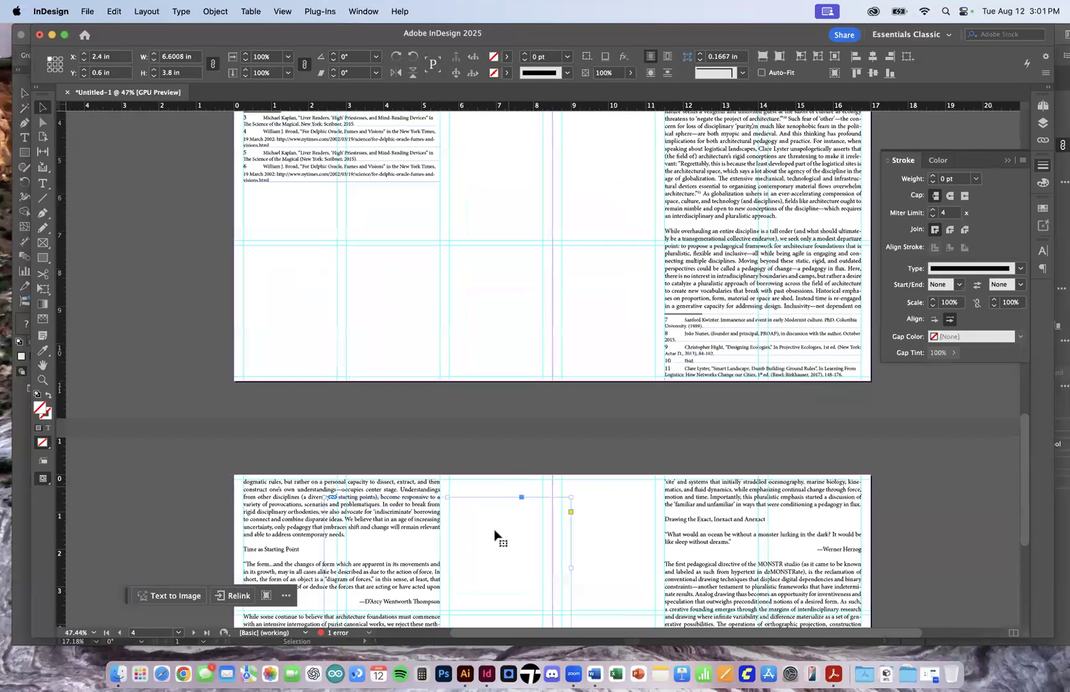
pyautogui.rightClick(497, 540)
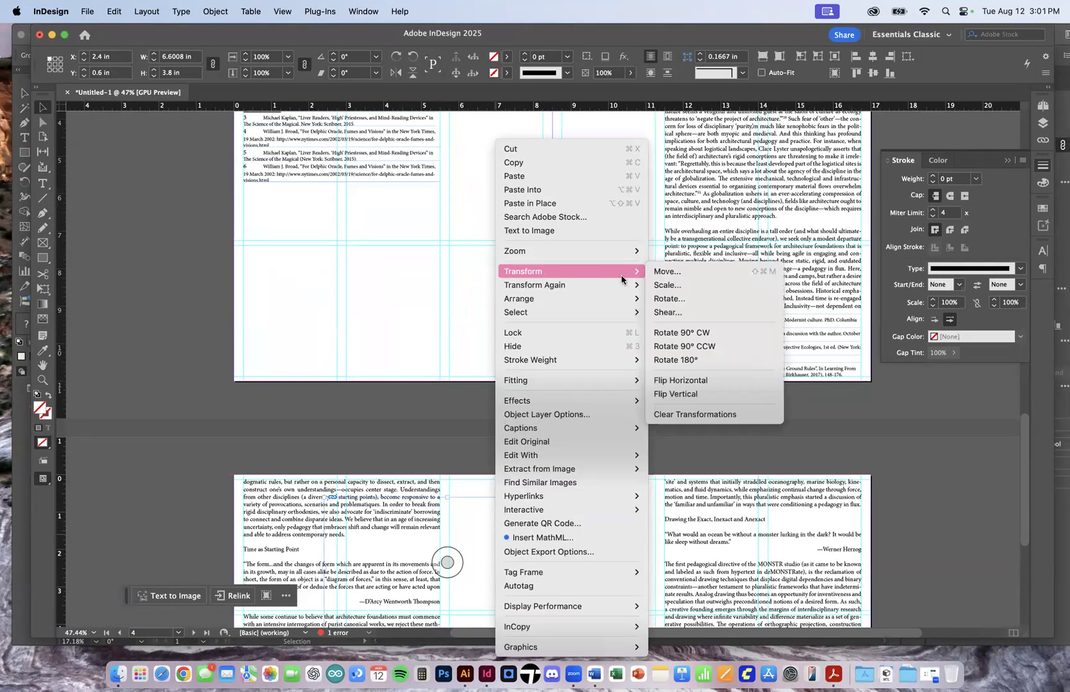
pyautogui.moveTo(622, 381)
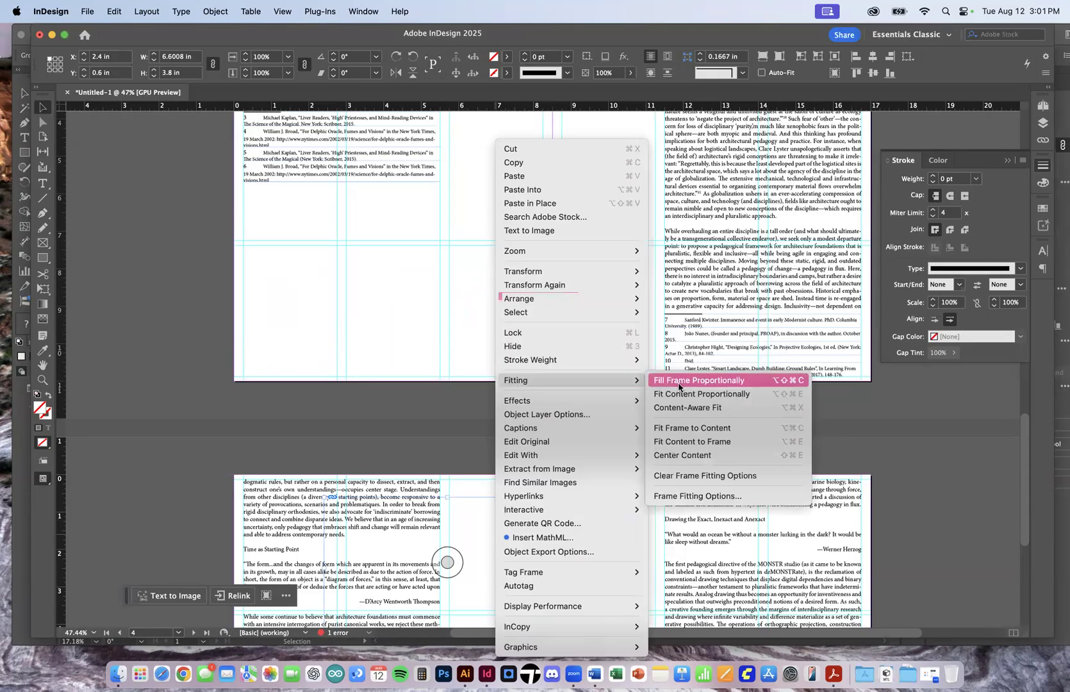
pyautogui.click(699, 440)
# Move the plan frame below the right page's text and shrink it to about 6.04 x 3.48 in
pyautogui.scroll(-10, 623, 542)
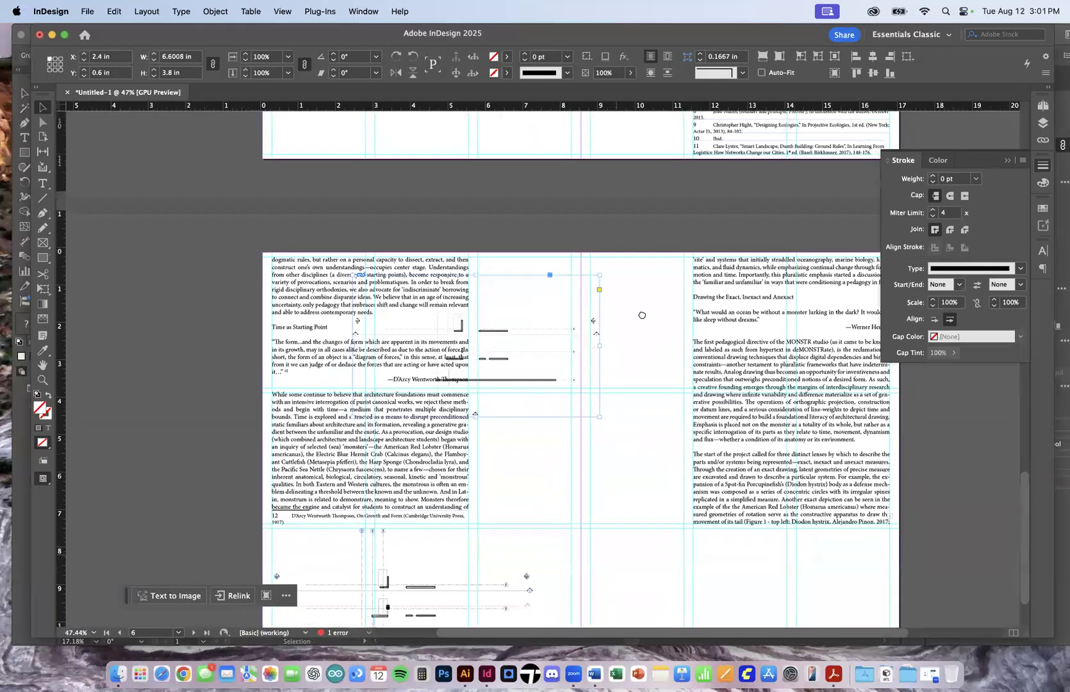
pyautogui.moveTo(485, 246); pyautogui.dragTo(743, 490)
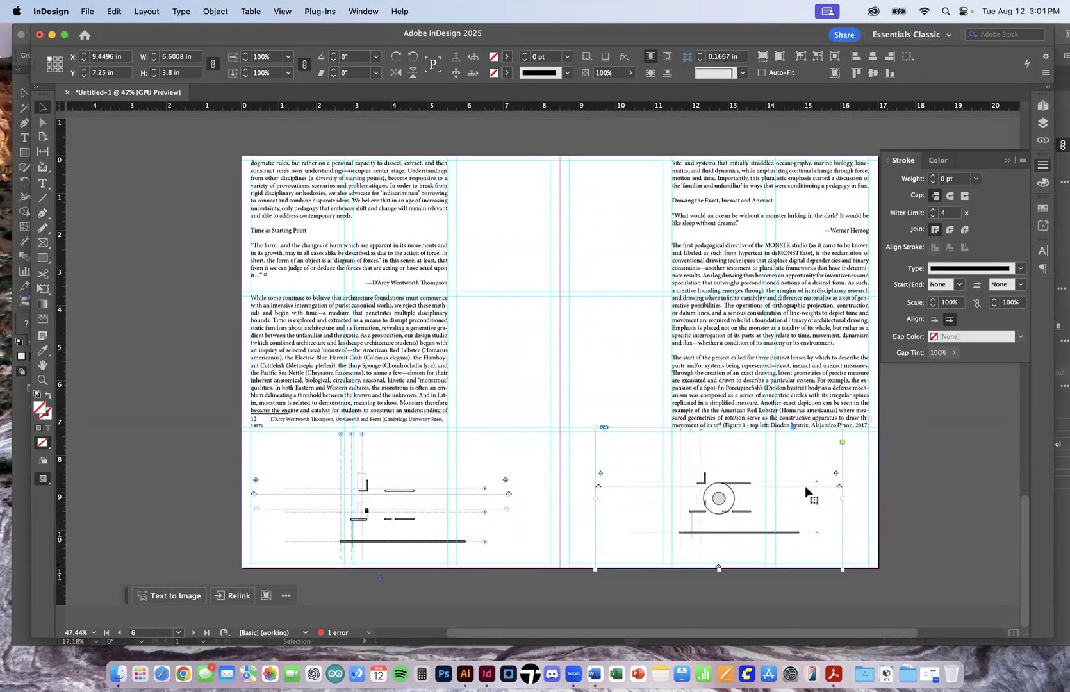
pyautogui.moveTo(749, 486); pyautogui.dragTo(740, 491)
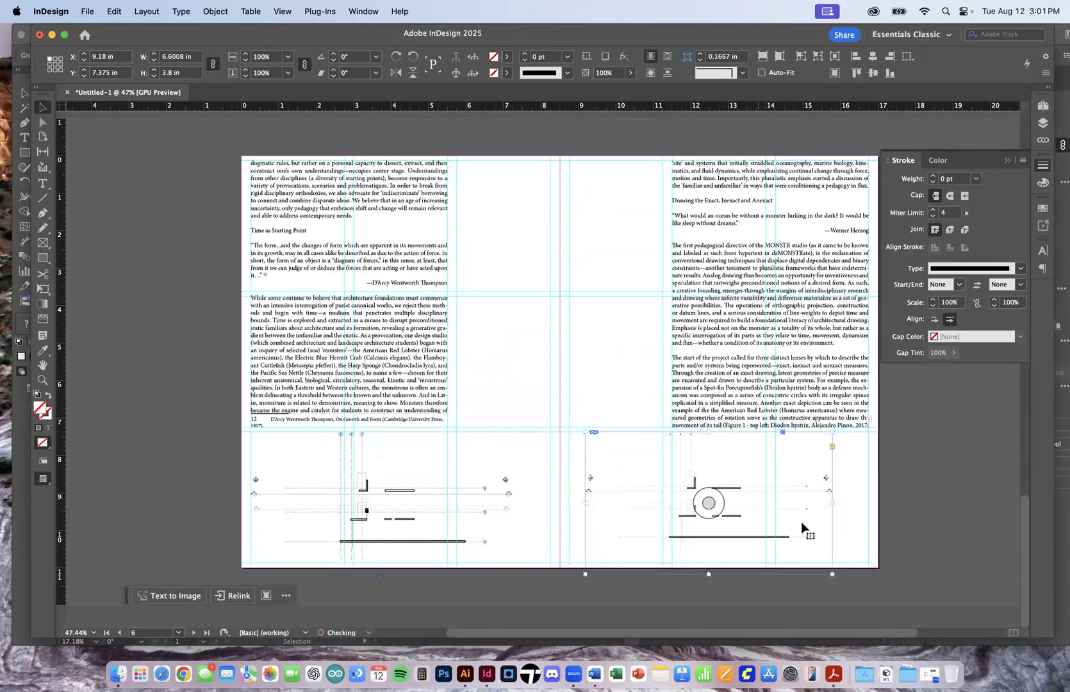
pyautogui.moveTo(832, 573); pyautogui.dragTo(811, 556)
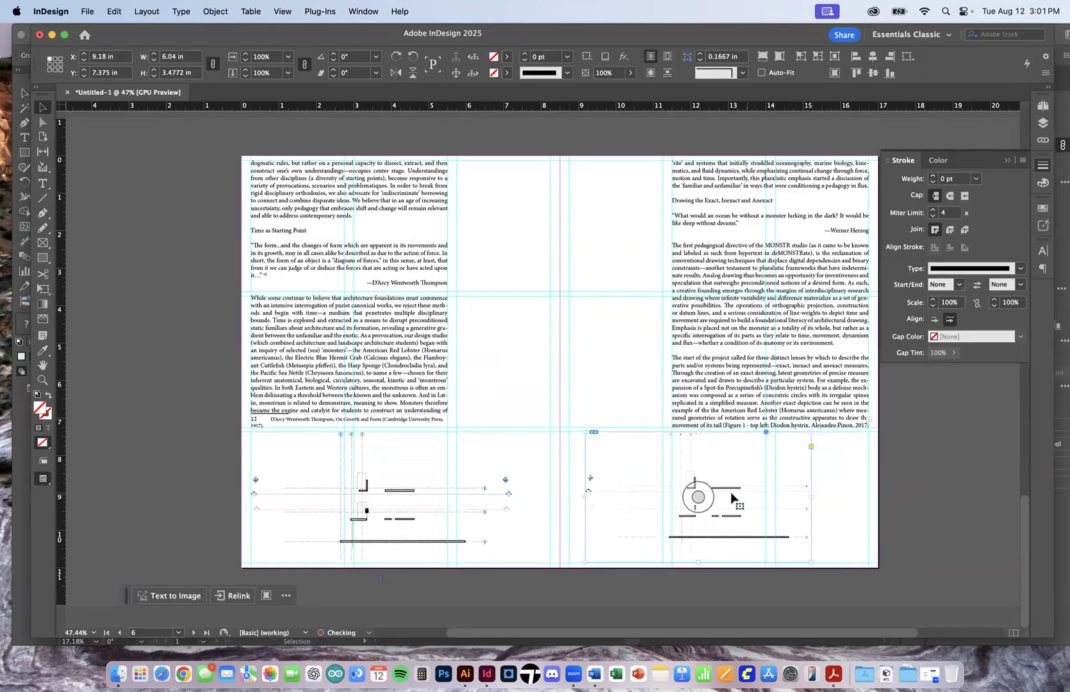
# Fit the floor plan content to the smaller frame again and move the frame over to the page's right margin
pyautogui.rightClick(729, 487)
pyautogui.moveTo(779, 381)
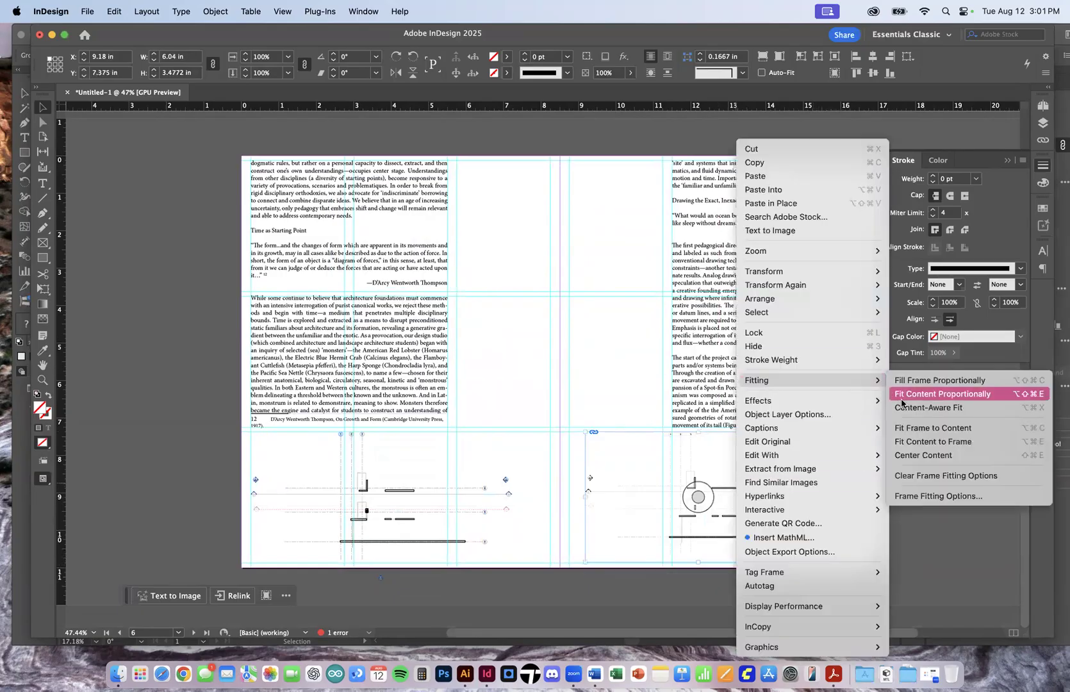
pyautogui.click(924, 442)
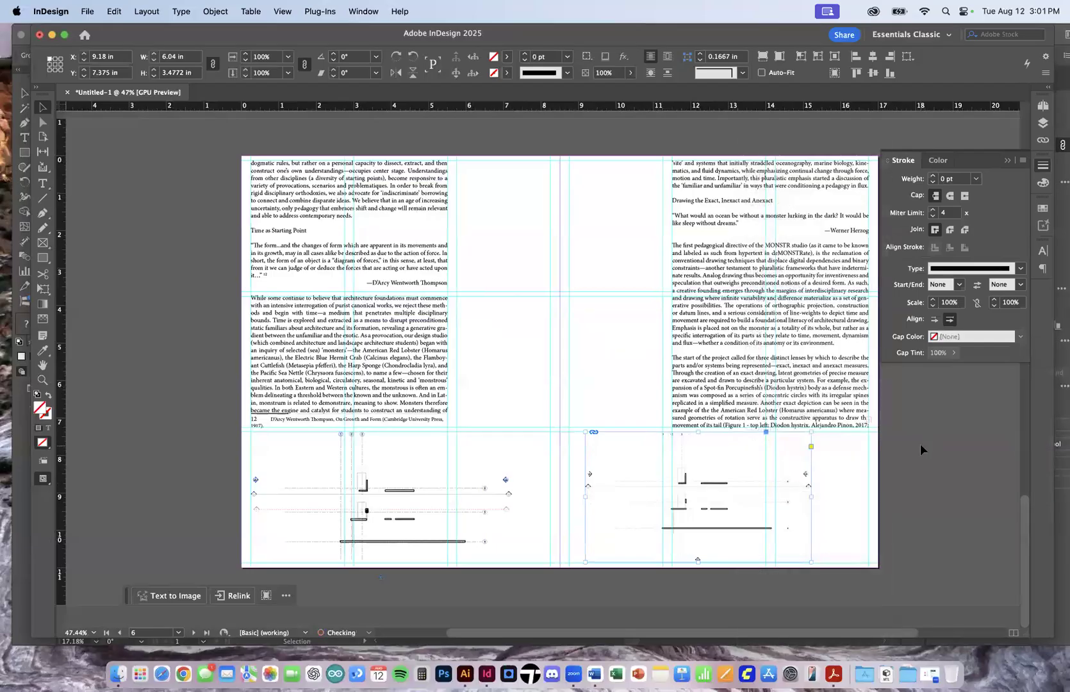
pyautogui.moveTo(726, 486); pyautogui.dragTo(783, 486)
pyautogui.click(634, 402)
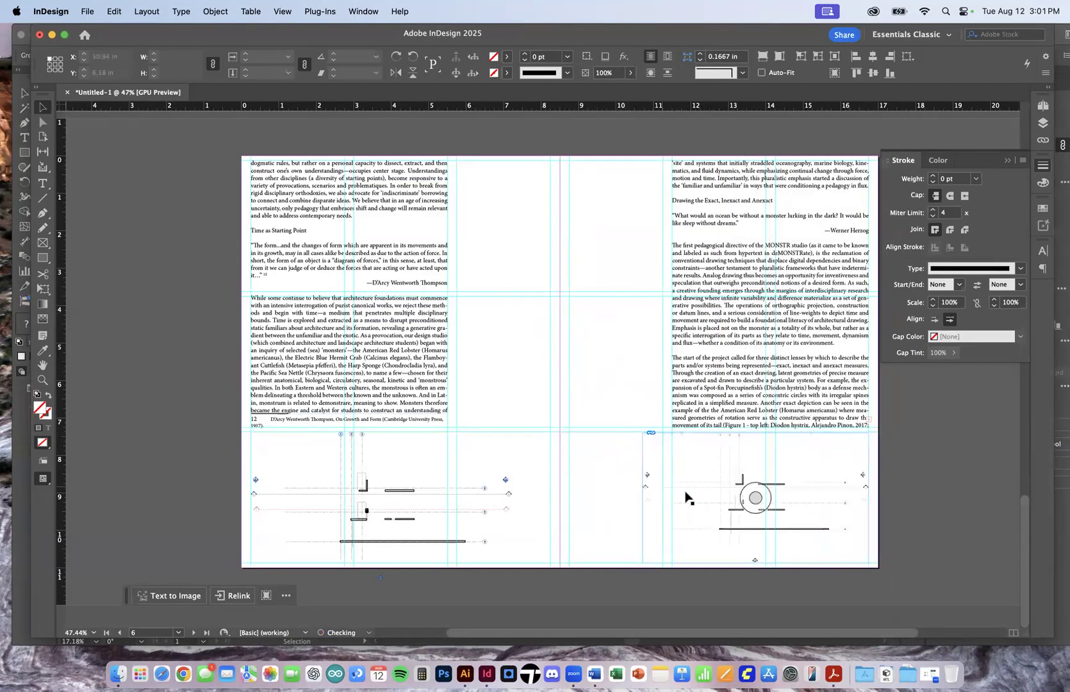
# Examine the line weights of the placed floor plan PDF and compare them with the pasted plan on the left page
pyautogui.scroll(3, 754, 494)
pyautogui.scroll(-2, 755, 494)
pyautogui.hscroll(2, 754, 495)
pyautogui.hscroll(1, 754, 495)
pyautogui.scroll(5, 755, 494)
pyautogui.scroll(-5, 755, 494)
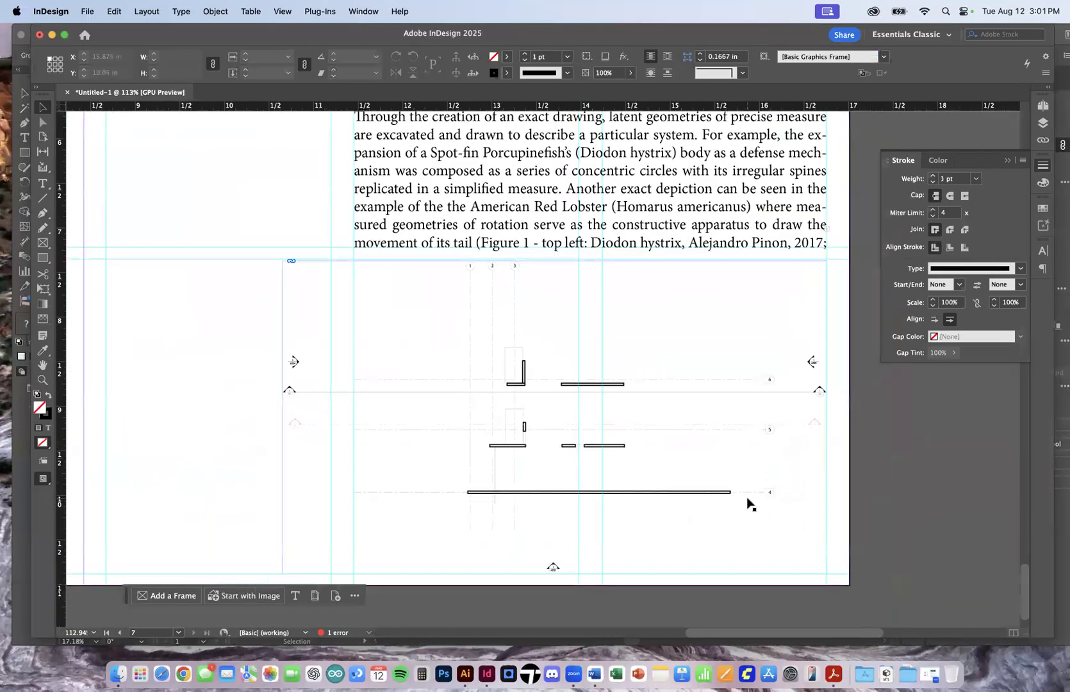
pyautogui.click(721, 493)
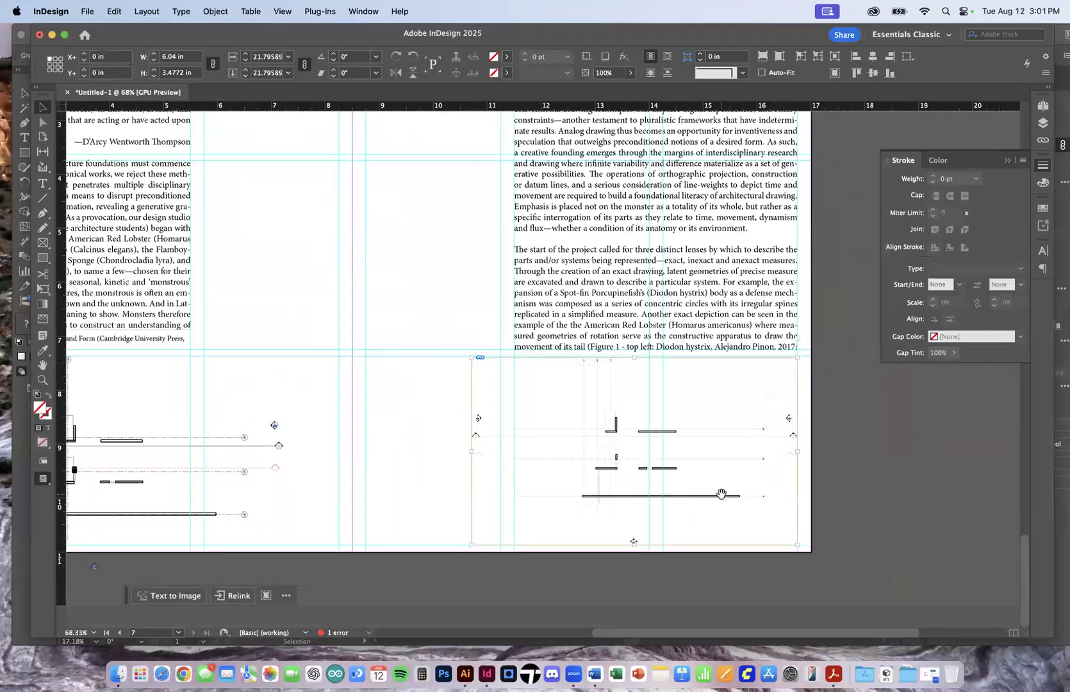
pyautogui.click(437, 419)
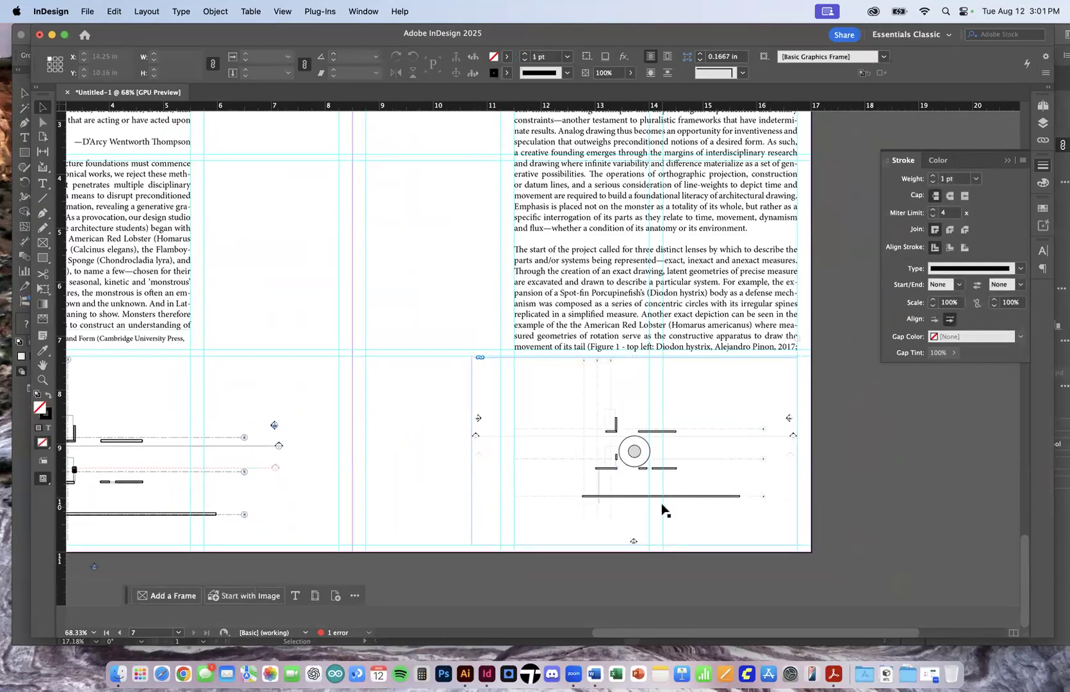
pyautogui.hscroll(-4, 718, 477)
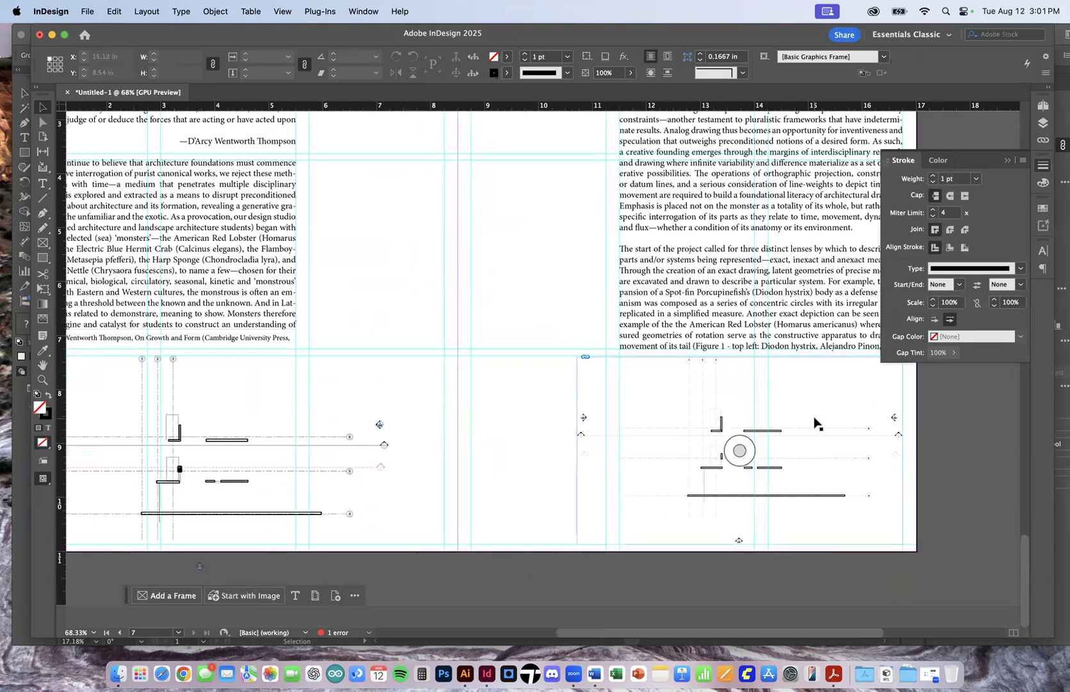
pyautogui.hscroll(-10, 513, 474)
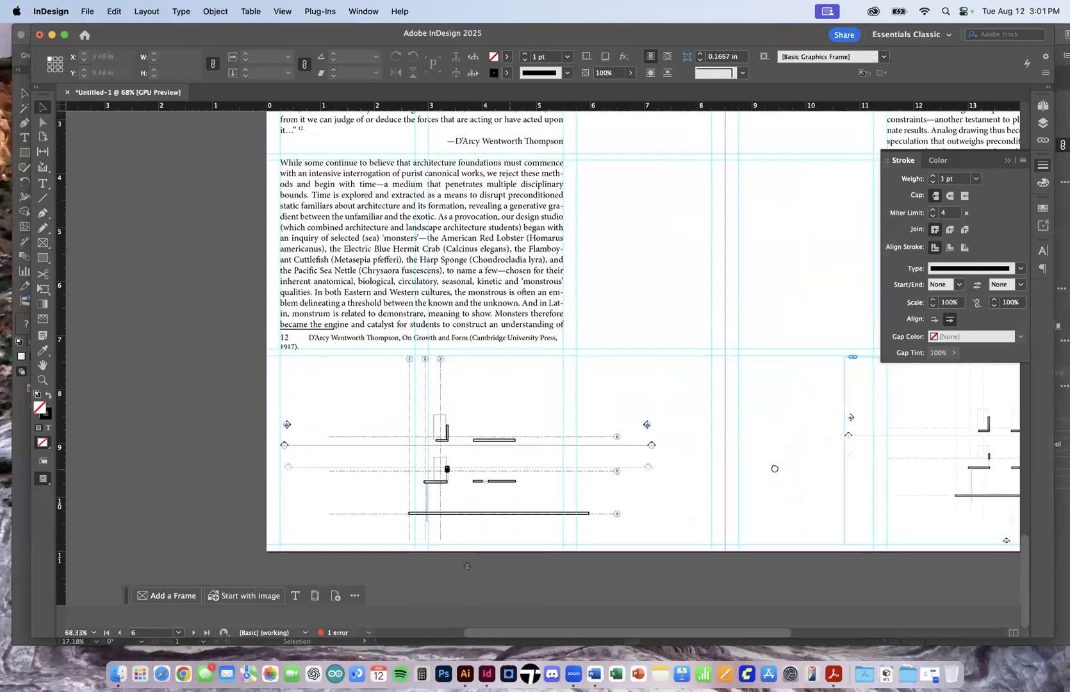
# Ungroup the pasted floor plan on the left page and select its grid line 3 path on its own
pyautogui.click(568, 441)
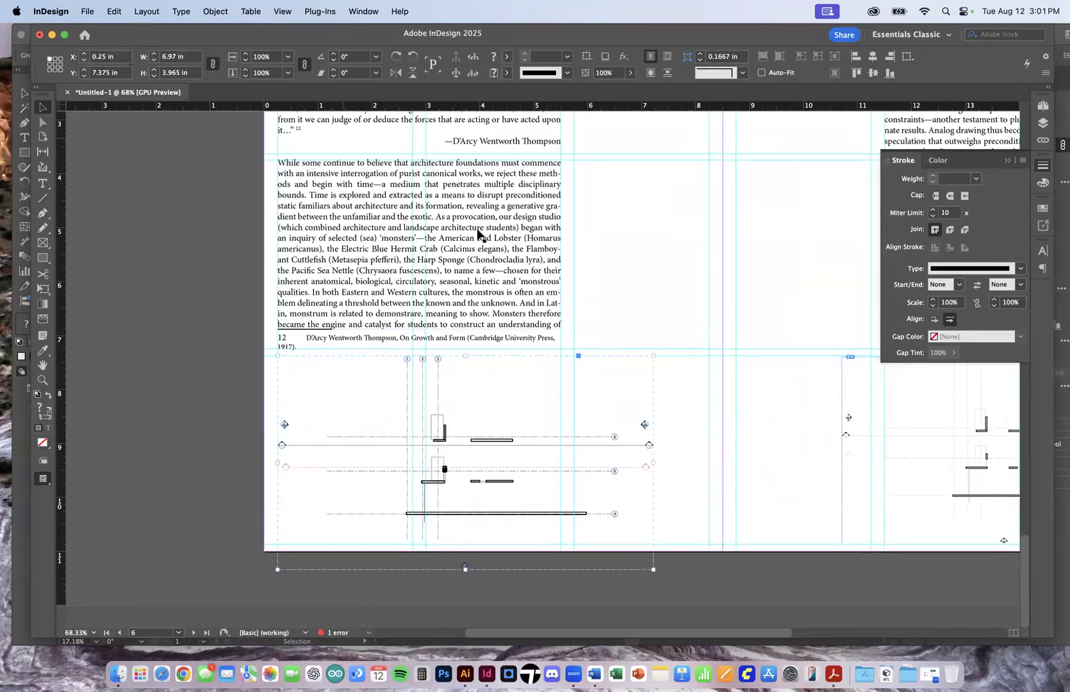
pyautogui.click(501, 441)
pyautogui.click(466, 443)
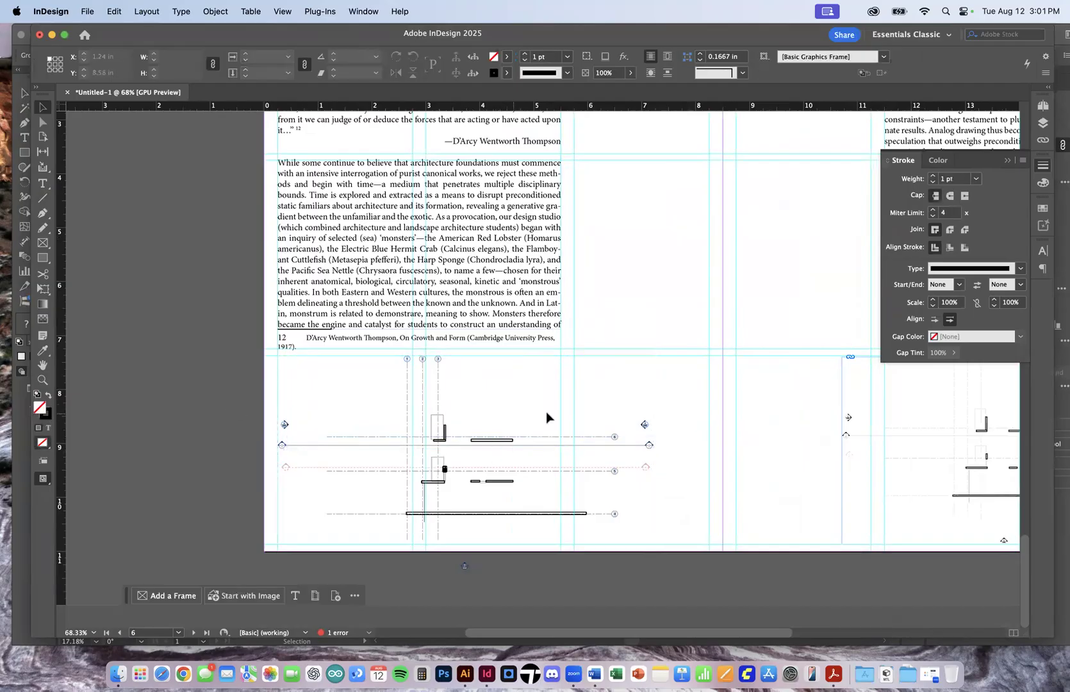
pyautogui.click(215, 10)
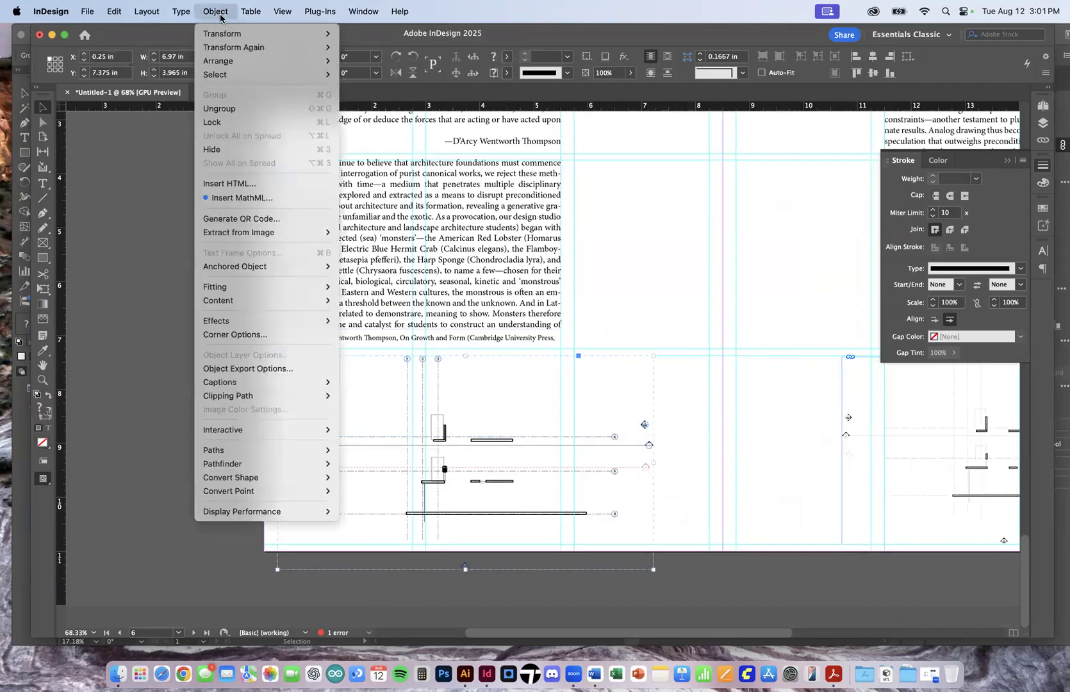
pyautogui.click(232, 110)
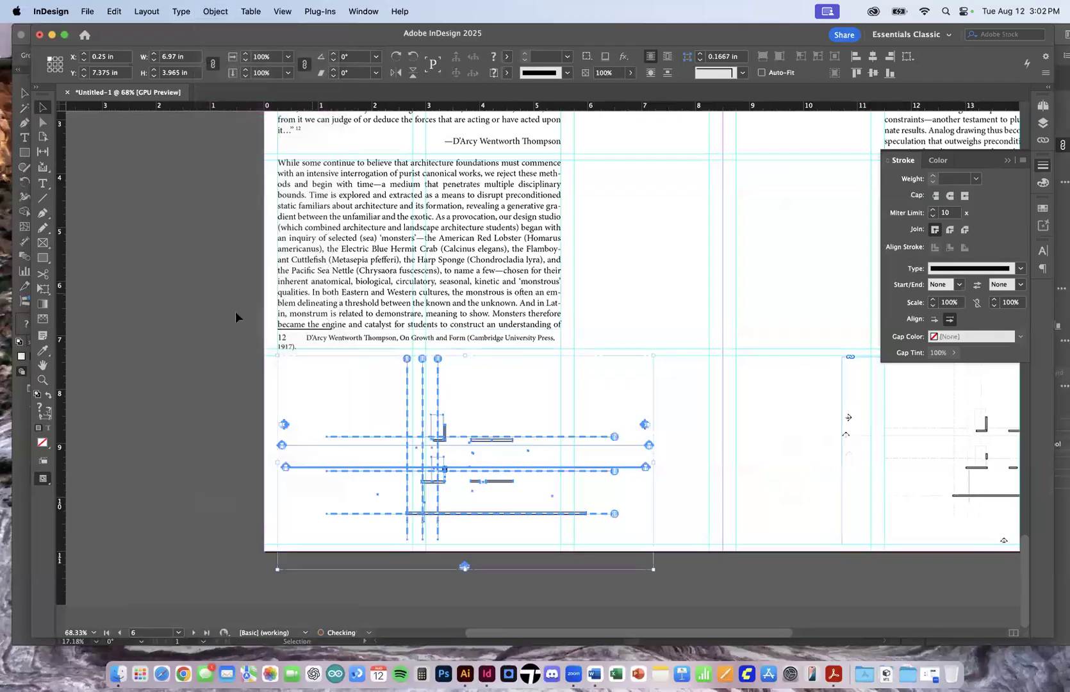
pyautogui.click(255, 313)
pyautogui.click(529, 438)
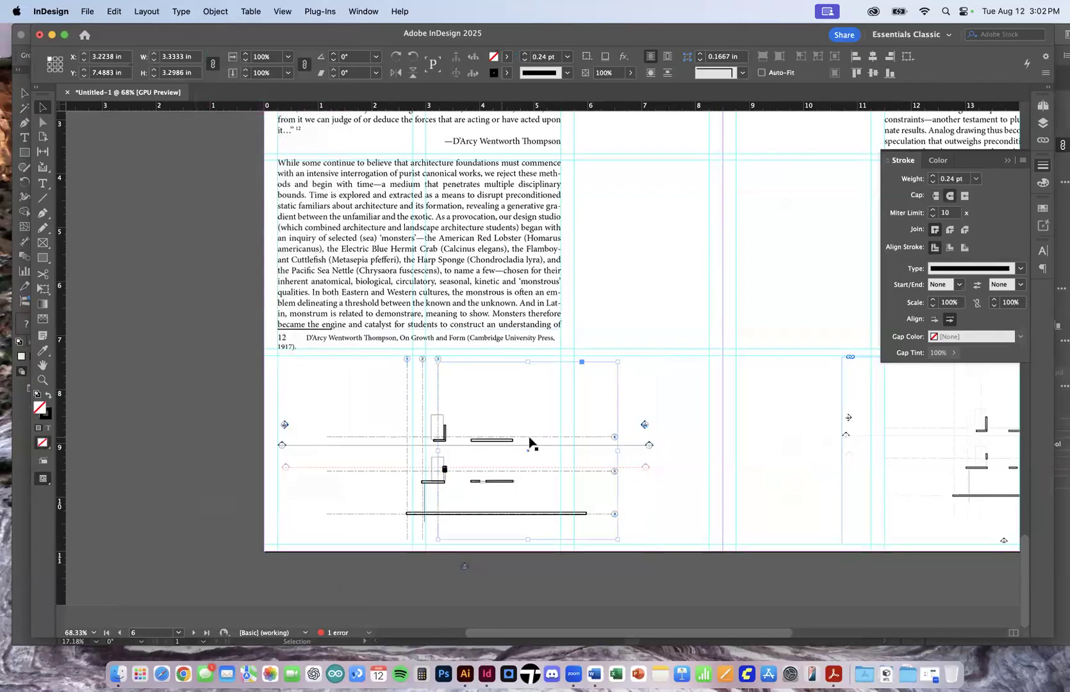
# Select the small thick column outline near grid lines 3 and 5 in the pasted plan and set its stroke weight to 1 pt
pyautogui.scroll(3, 523, 430)
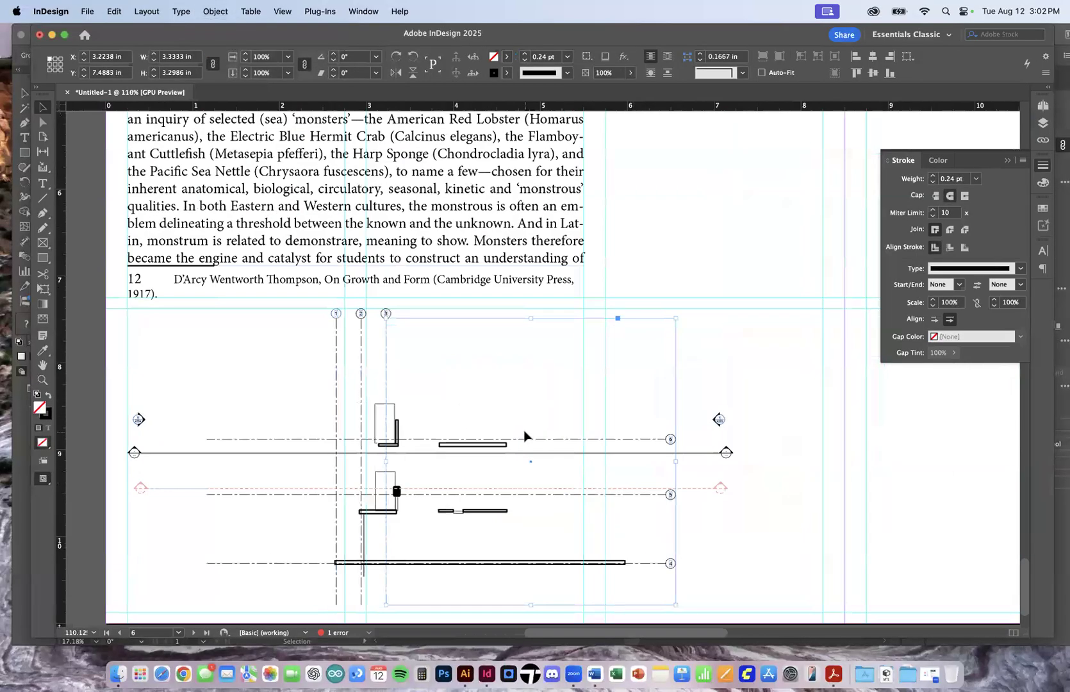
pyautogui.click(751, 356)
pyautogui.click(459, 446)
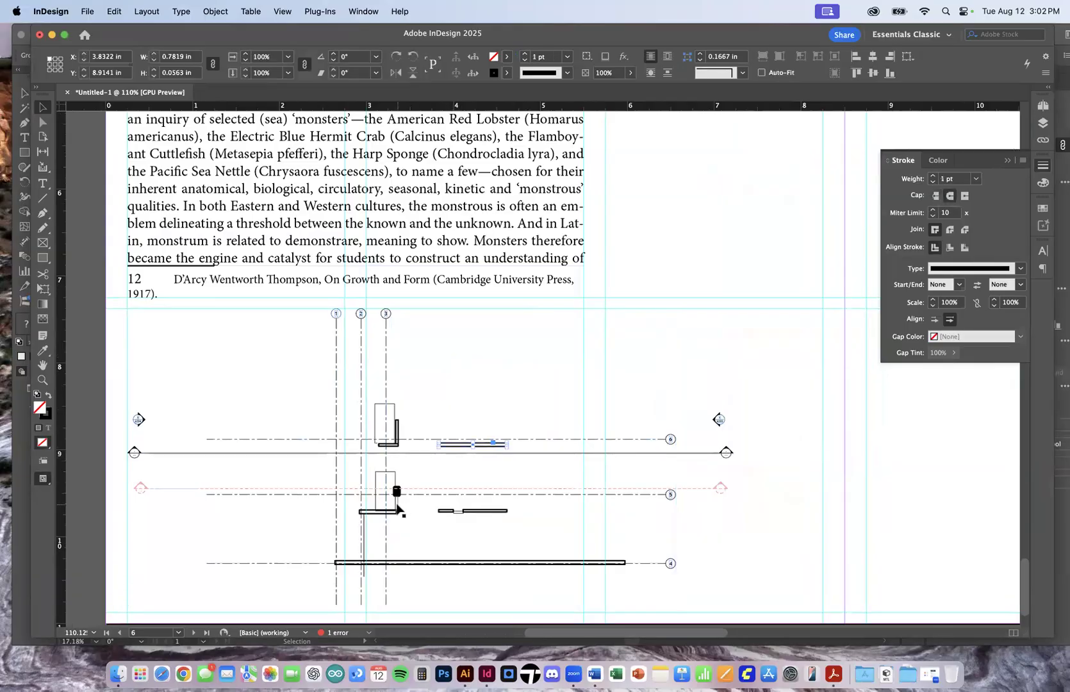
pyautogui.scroll(8, 398, 492)
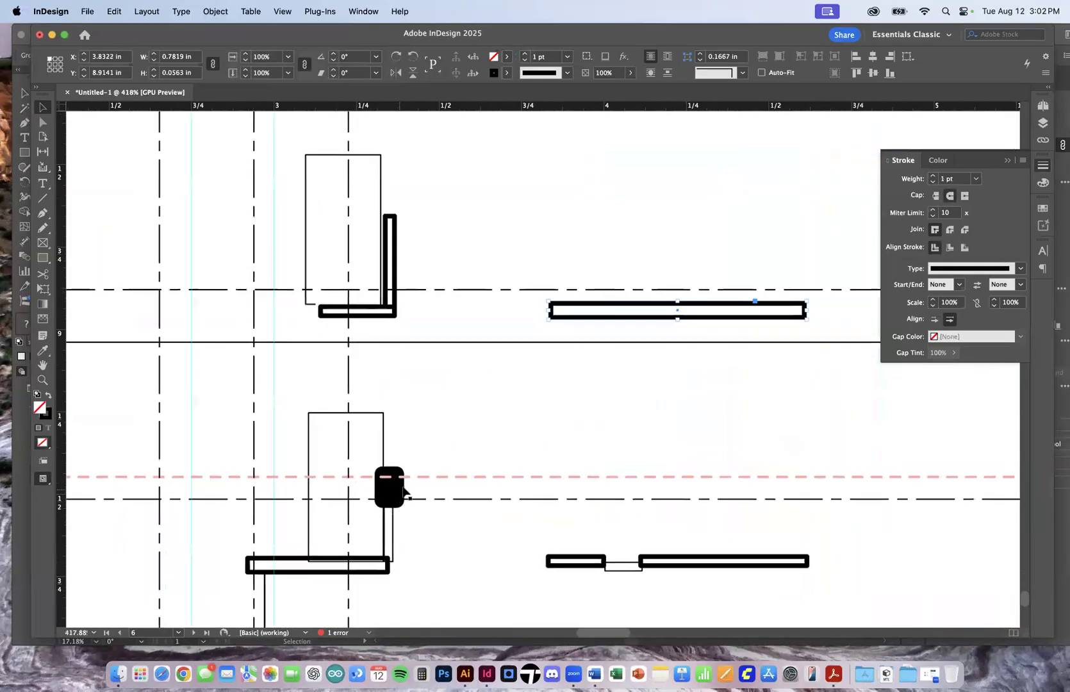
pyautogui.click(399, 492)
pyautogui.click(933, 183)
pyautogui.click(933, 182)
pyautogui.click(933, 182)
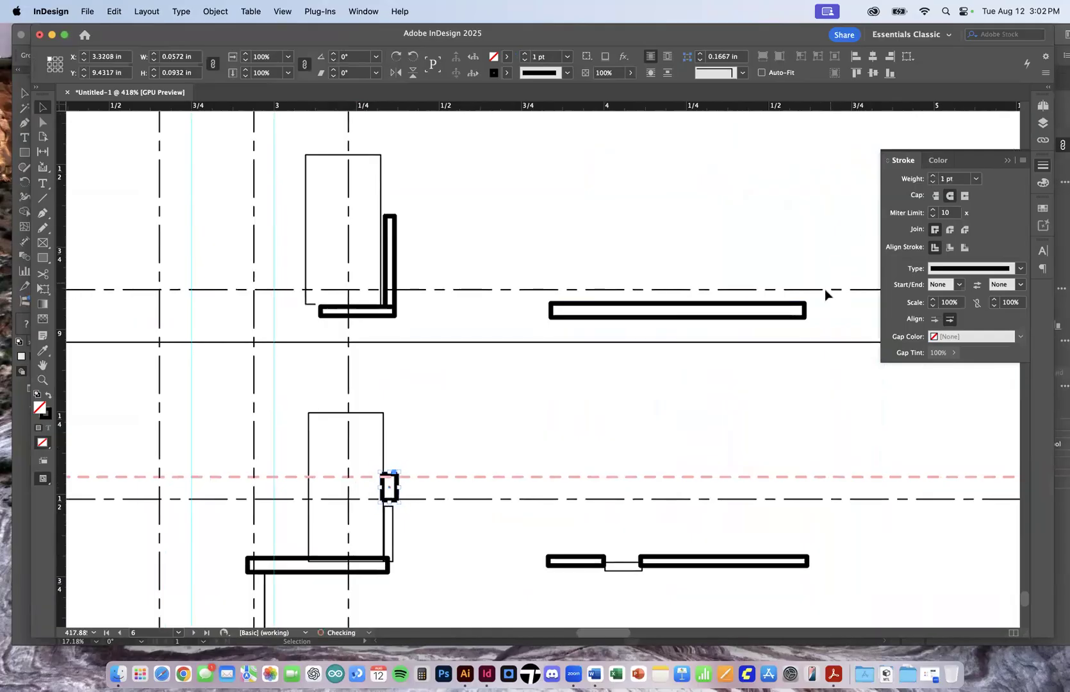
pyautogui.click(770, 433)
# Fill the long wall outline along grid line 4 of the pasted plan with black
pyautogui.scroll(-5, 770, 433)
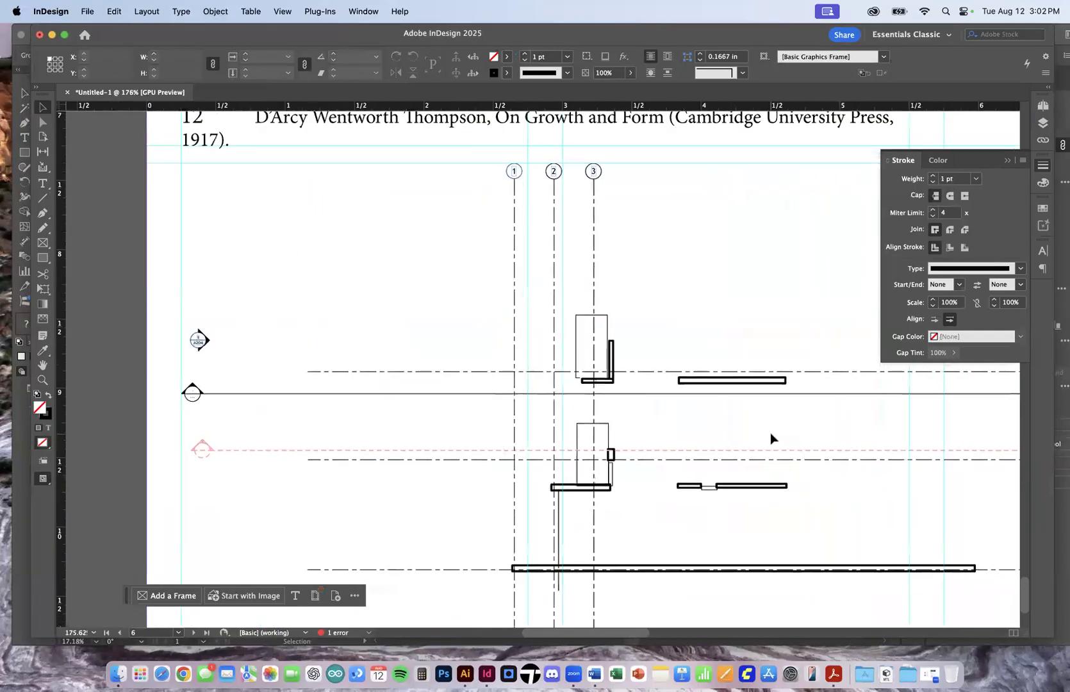
pyautogui.scroll(-3, 770, 432)
pyautogui.scroll(-2, 770, 432)
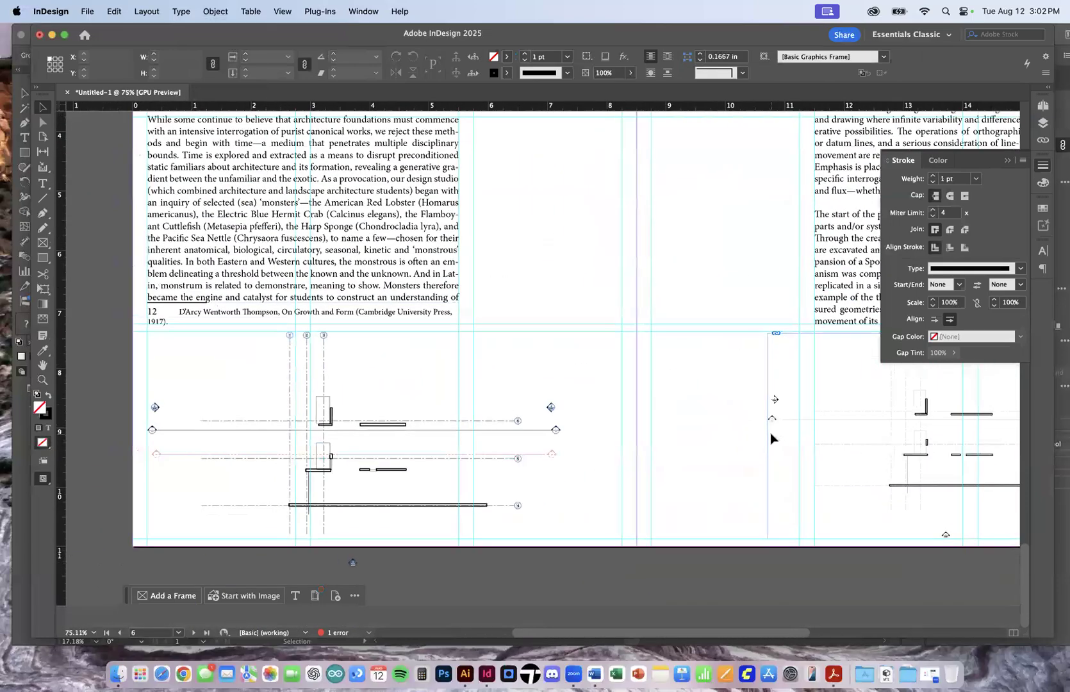
pyautogui.scroll(4, 278, 485)
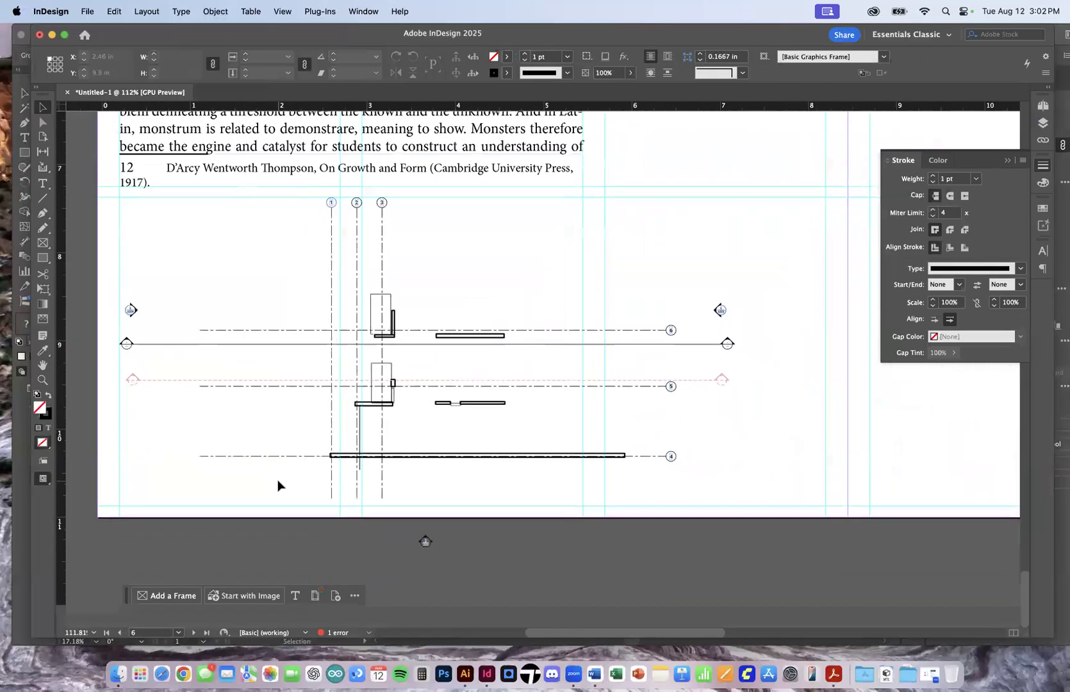
pyautogui.scroll(1, 466, 428)
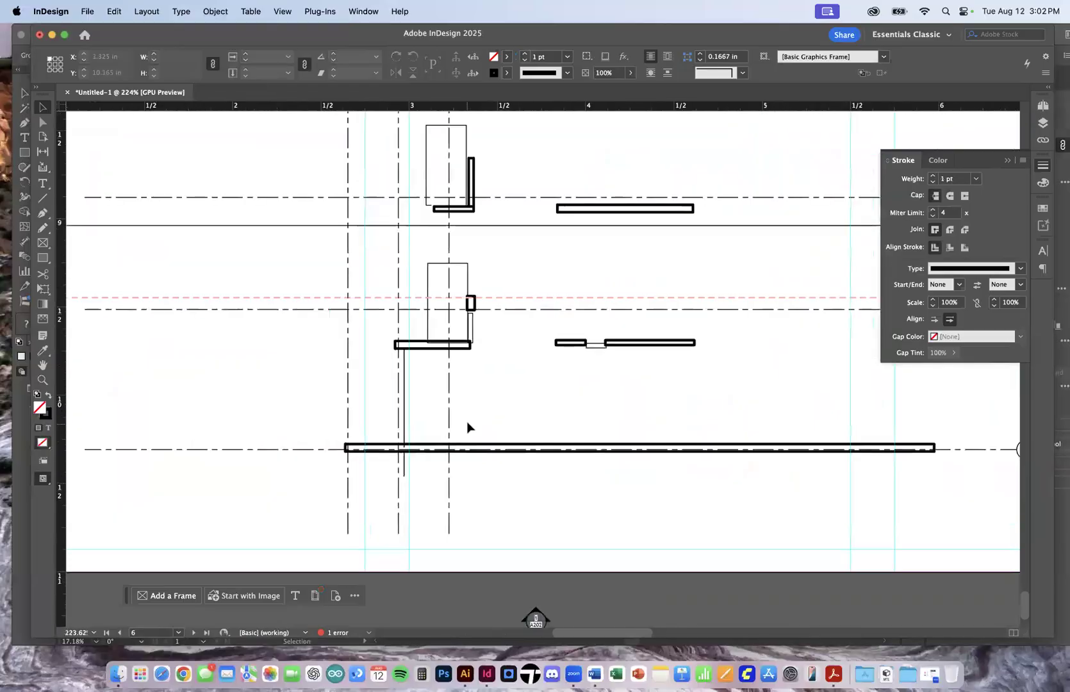
pyautogui.click(469, 448)
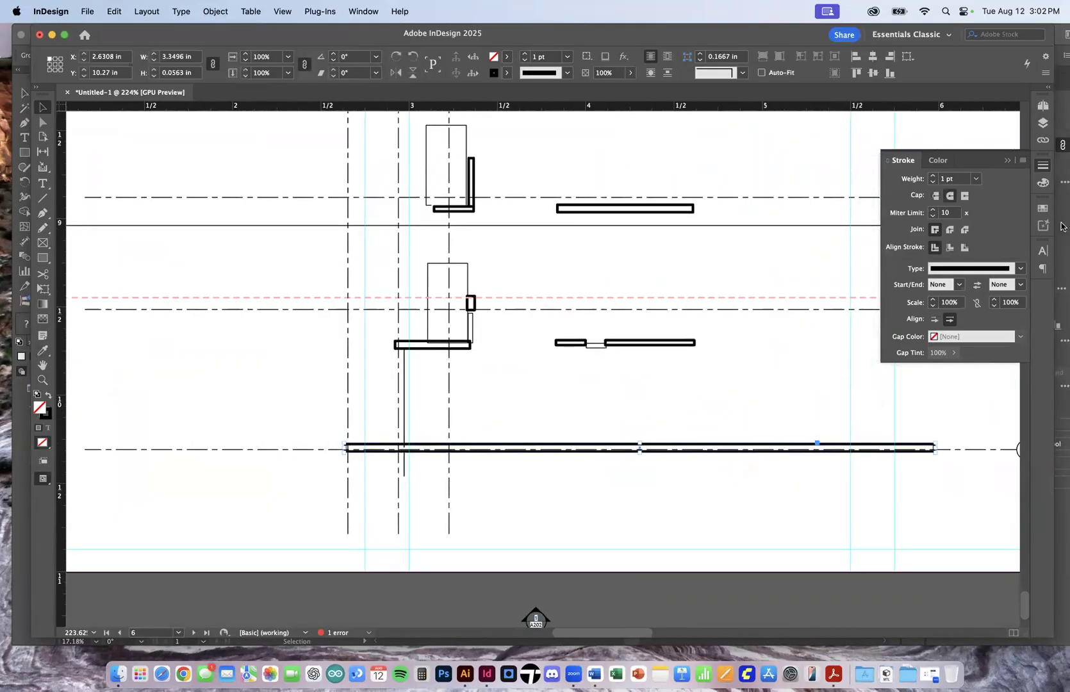
pyautogui.click(1043, 183)
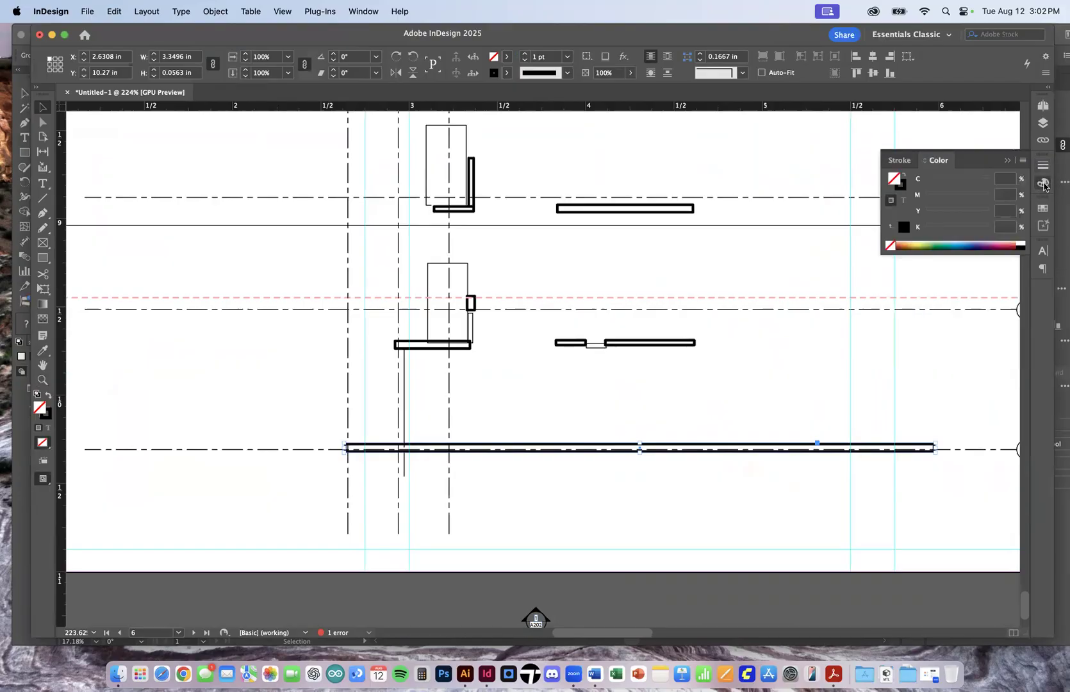
pyautogui.click(903, 228)
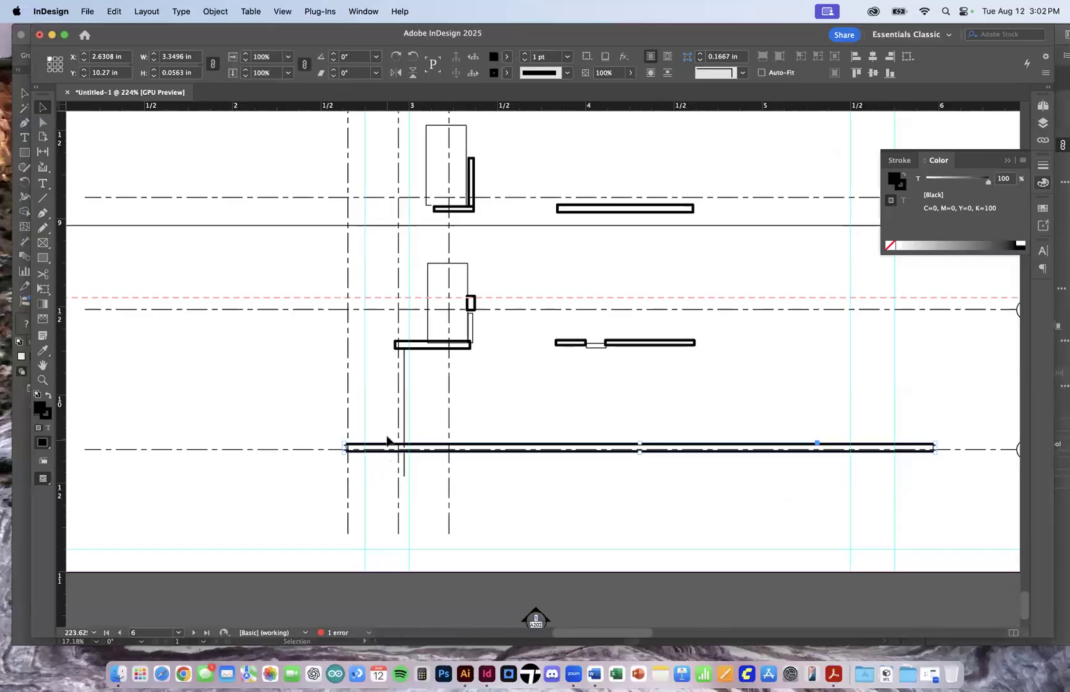
# Fill the short wall outline below grid line 5 and the small column outline with black
pyautogui.click(427, 347)
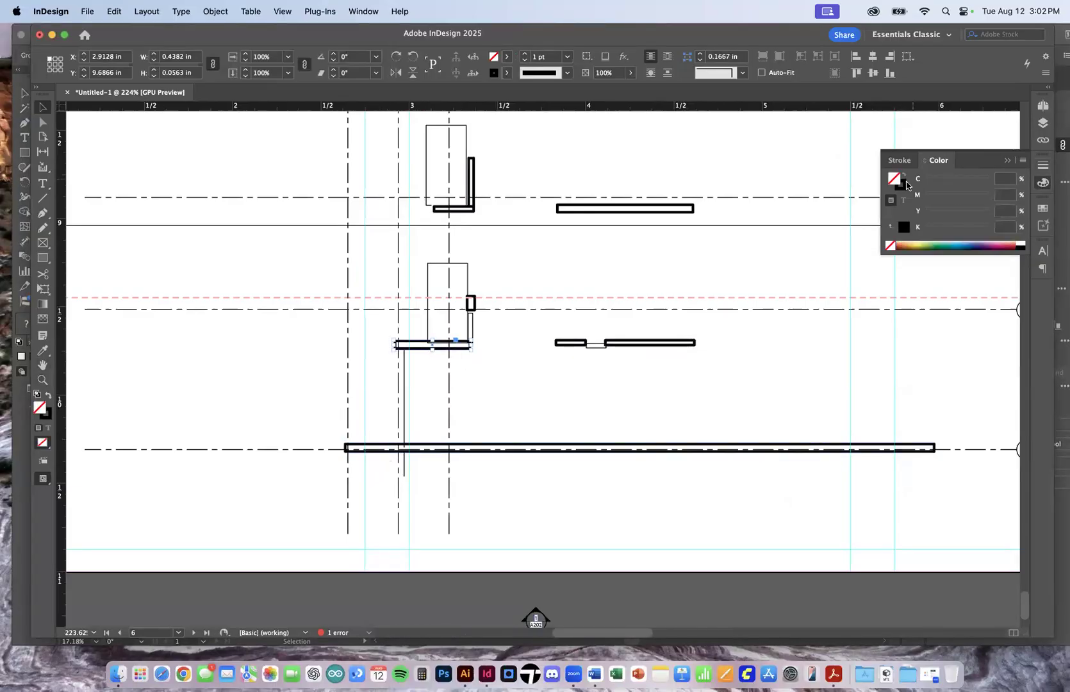
pyautogui.click(904, 228)
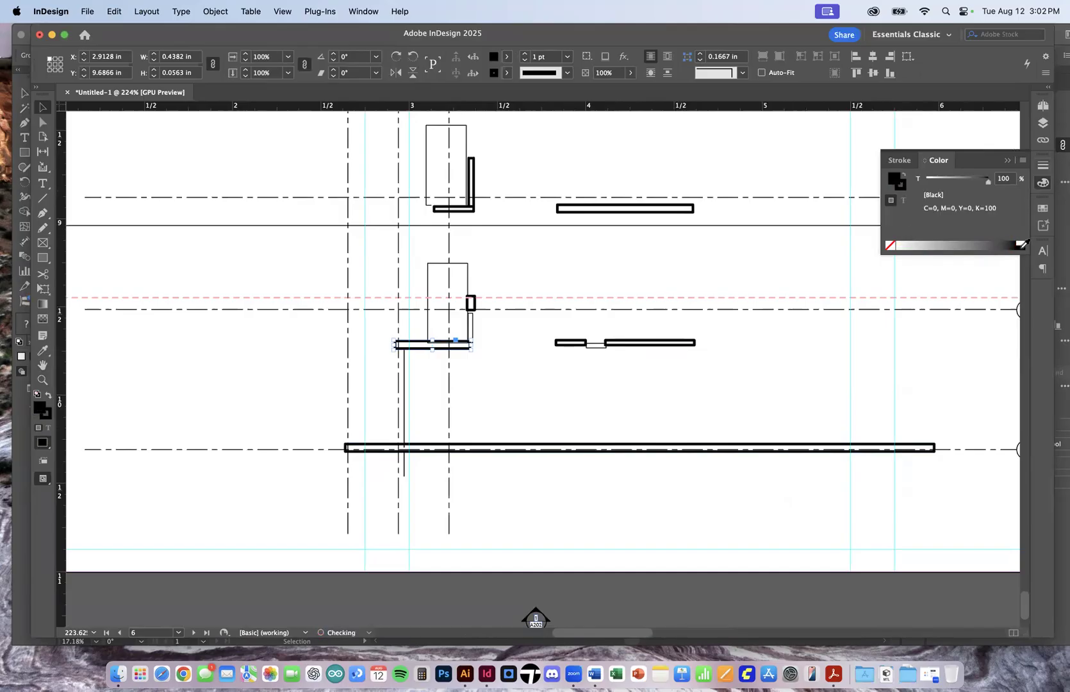
pyautogui.click(471, 302)
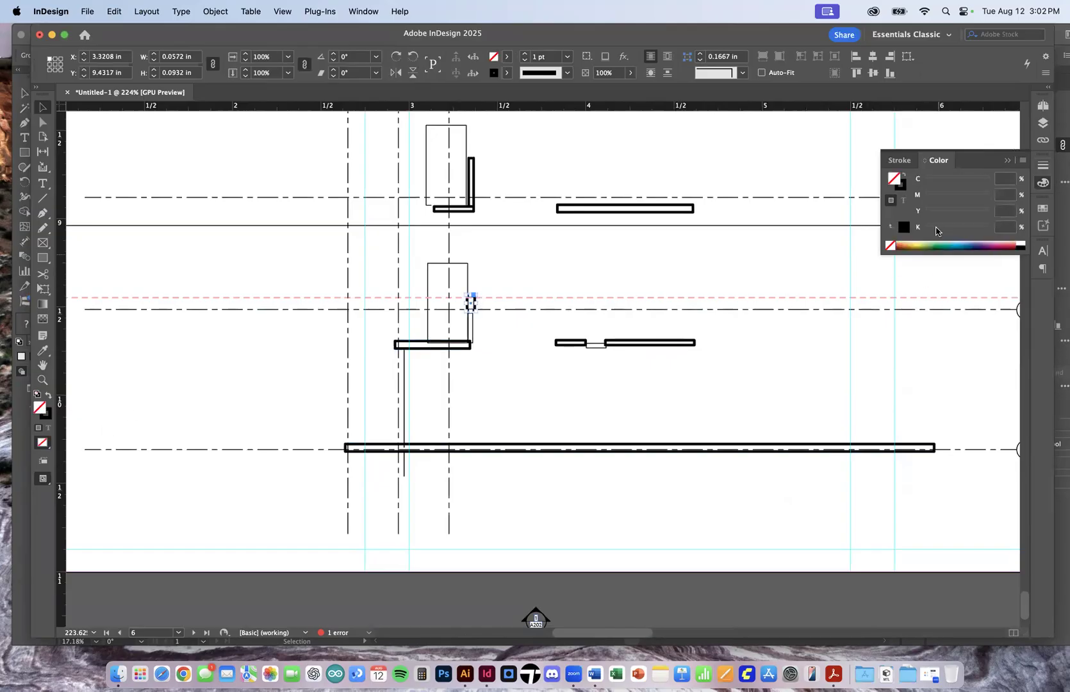
pyautogui.click(1020, 247)
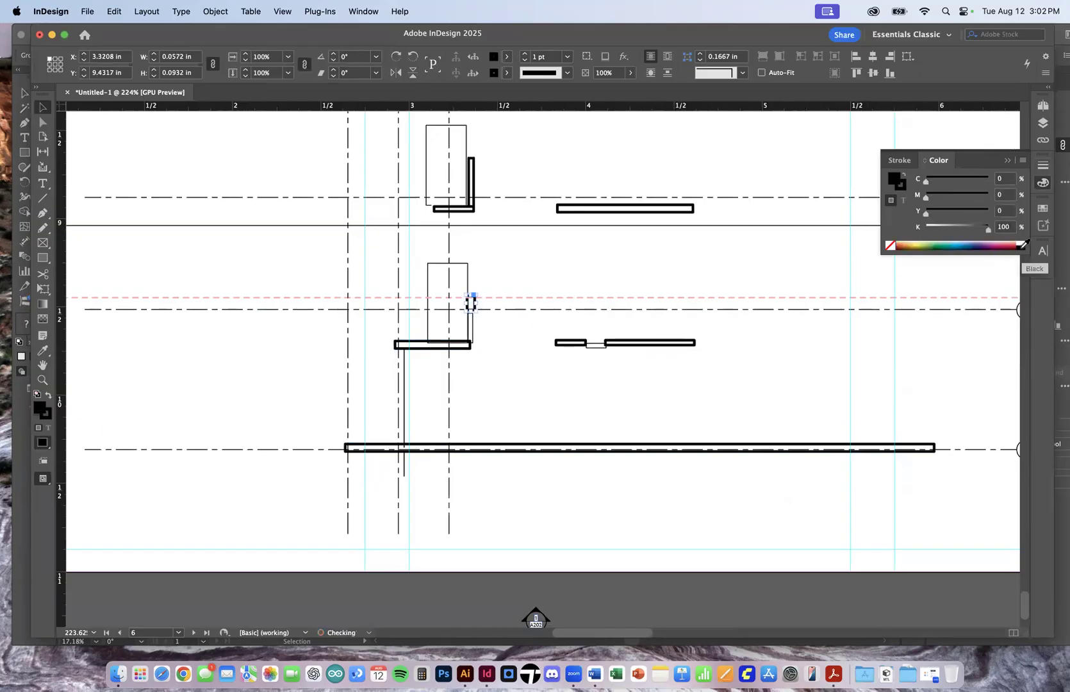
pyautogui.click(529, 268)
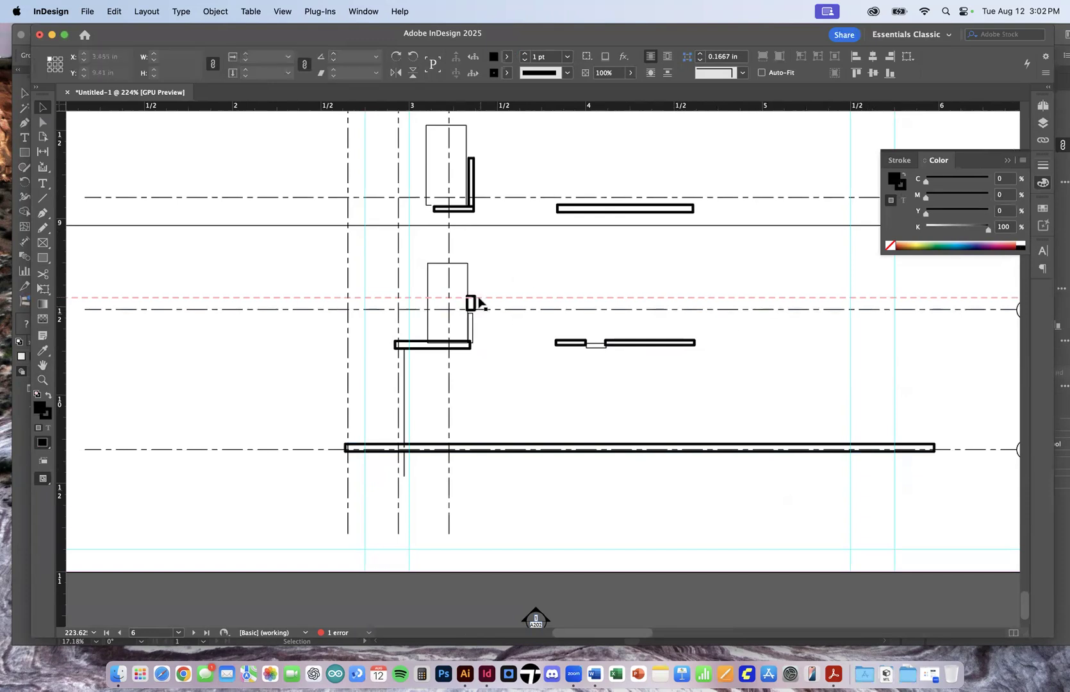
# Check the small column's fill and which wall segments share one path, and clear the selection
pyautogui.click(472, 303)
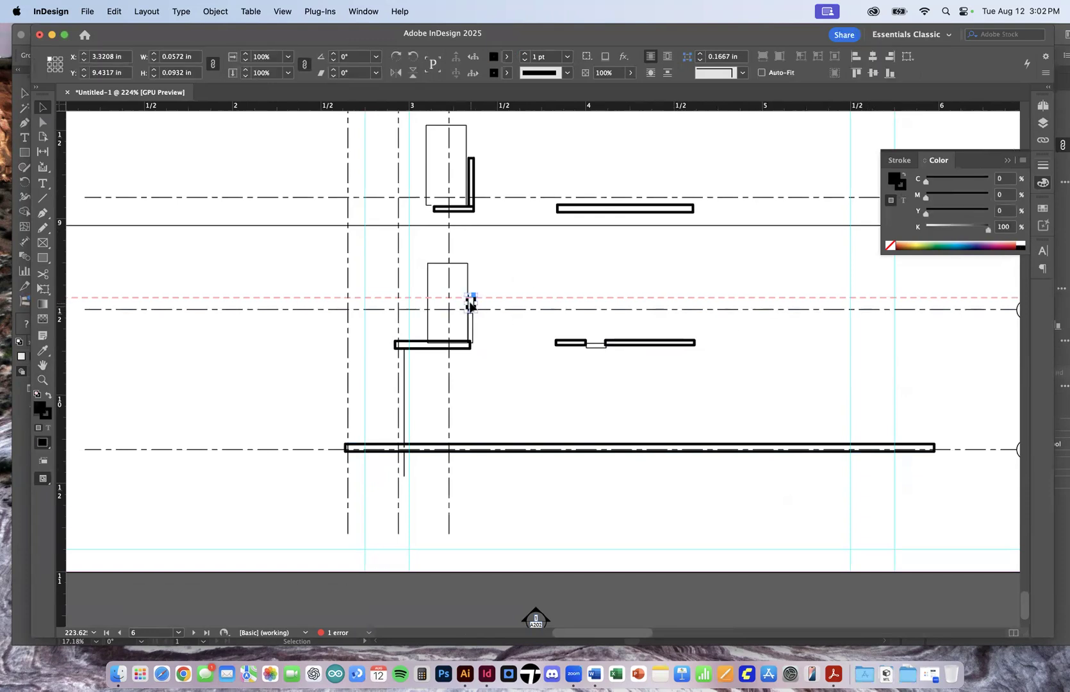
pyautogui.click(489, 303)
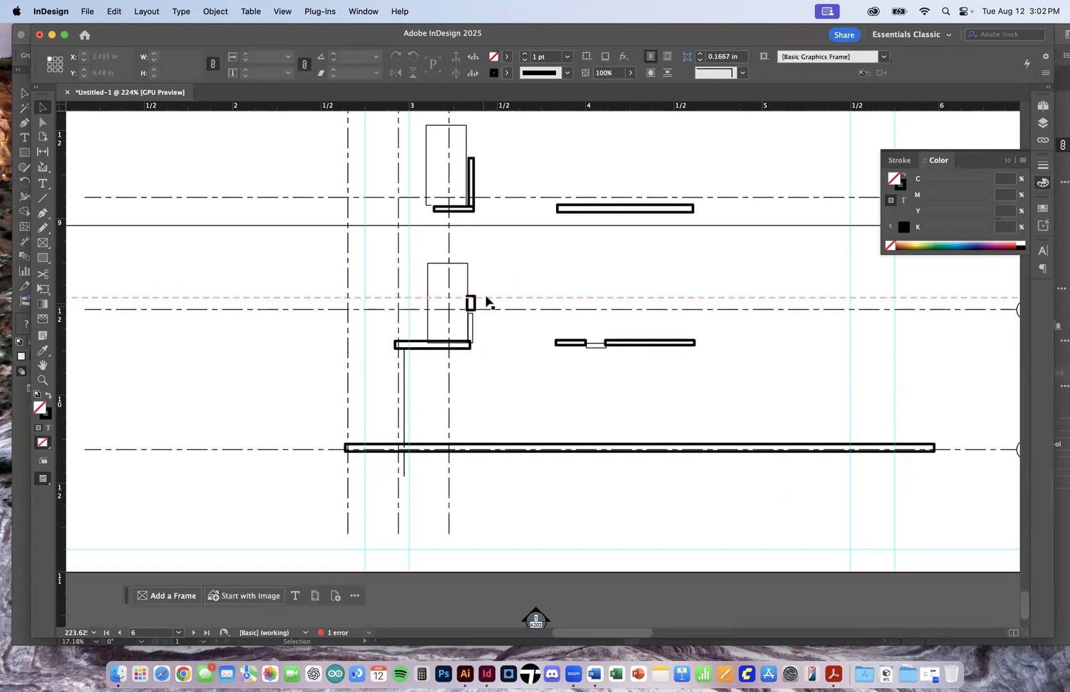
pyautogui.click(575, 347)
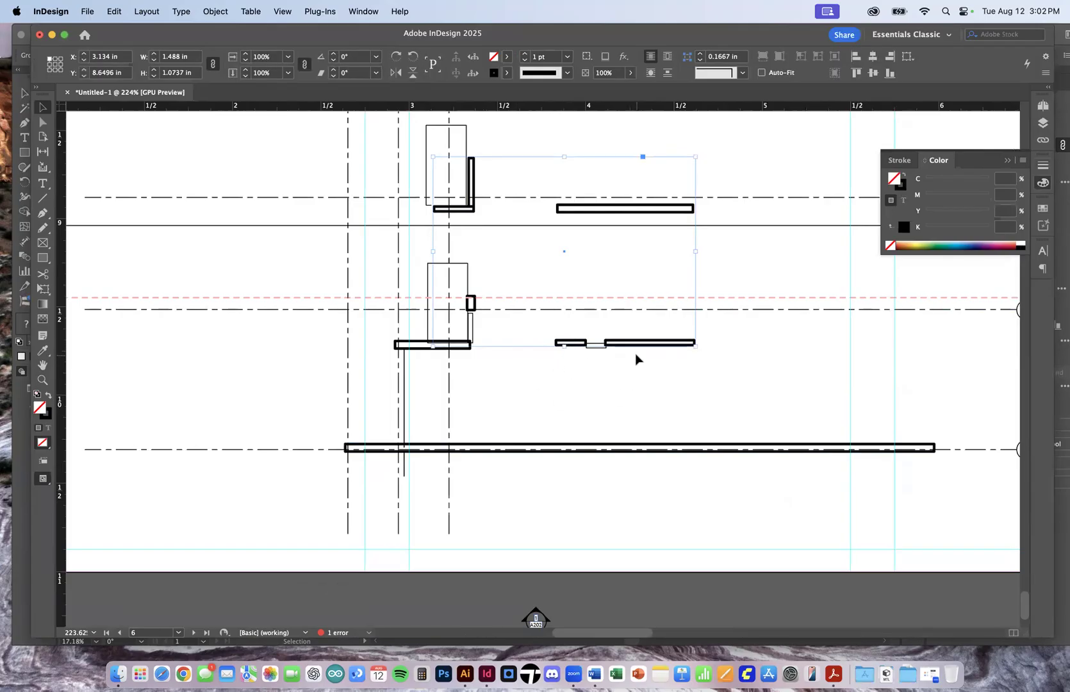
pyautogui.scroll(-2, 635, 353)
pyautogui.moveTo(1068, 2)
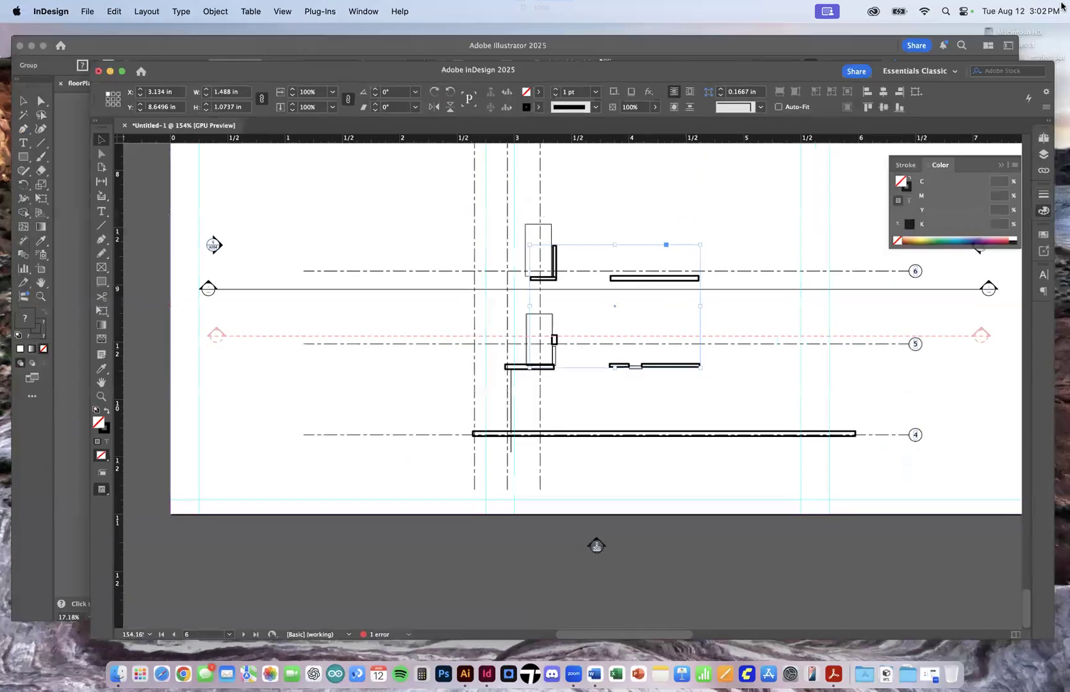
pyautogui.click(250, 326)
pyautogui.click(90, 422)
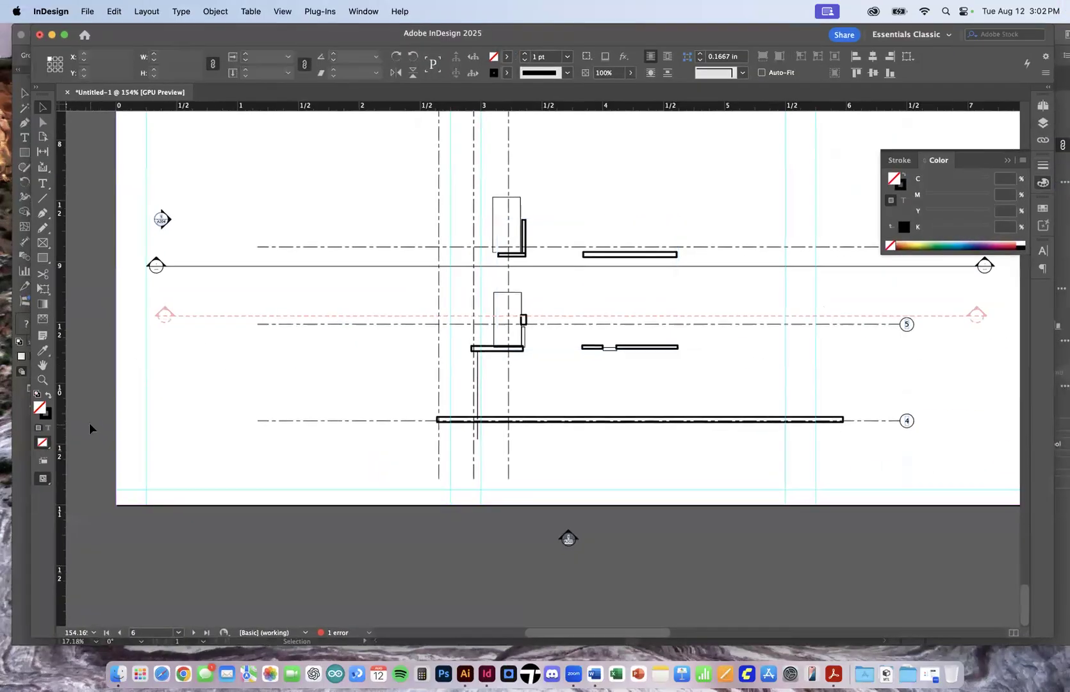
# Examine the grid bubbles and line quality of the linked plan on the right page at high magnification
pyautogui.scroll(-4, 83, 426)
pyautogui.scroll(-1, 83, 426)
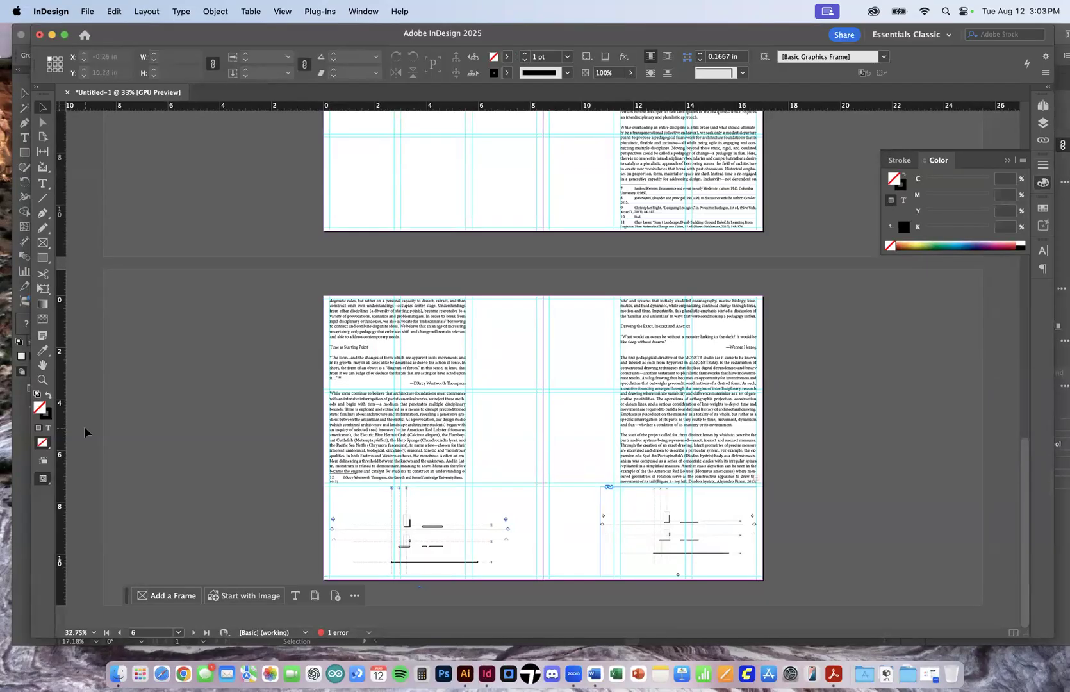
pyautogui.scroll(5, 597, 549)
pyautogui.scroll(-3, 715, 548)
pyautogui.scroll(5, 714, 458)
pyautogui.scroll(5, 712, 456)
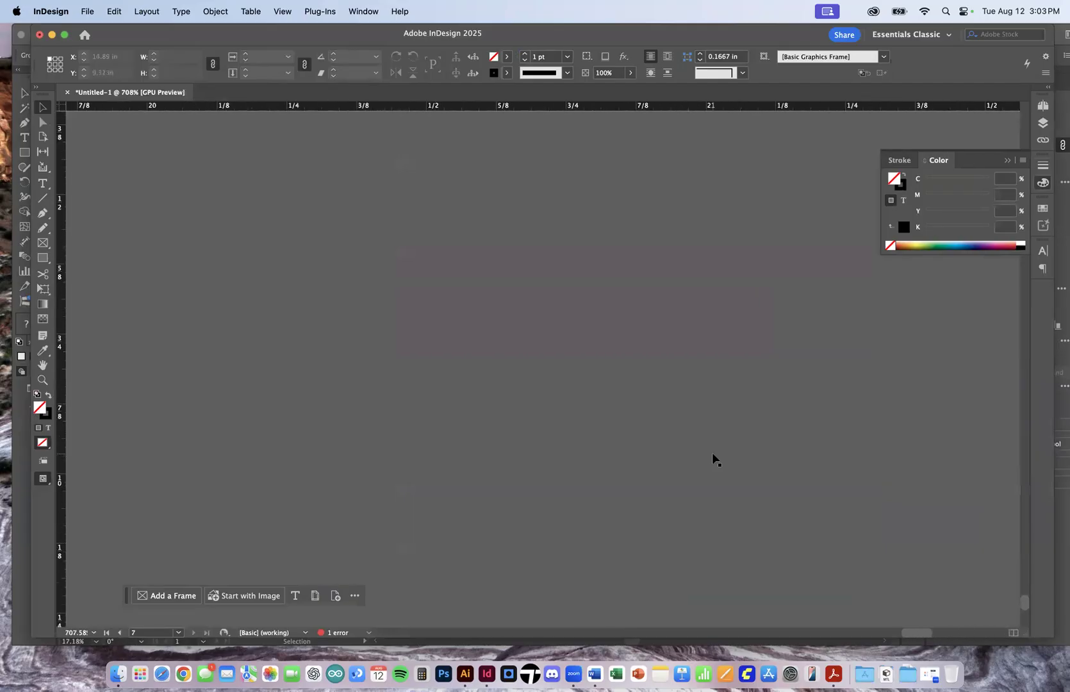
pyautogui.hscroll(-15, 712, 460)
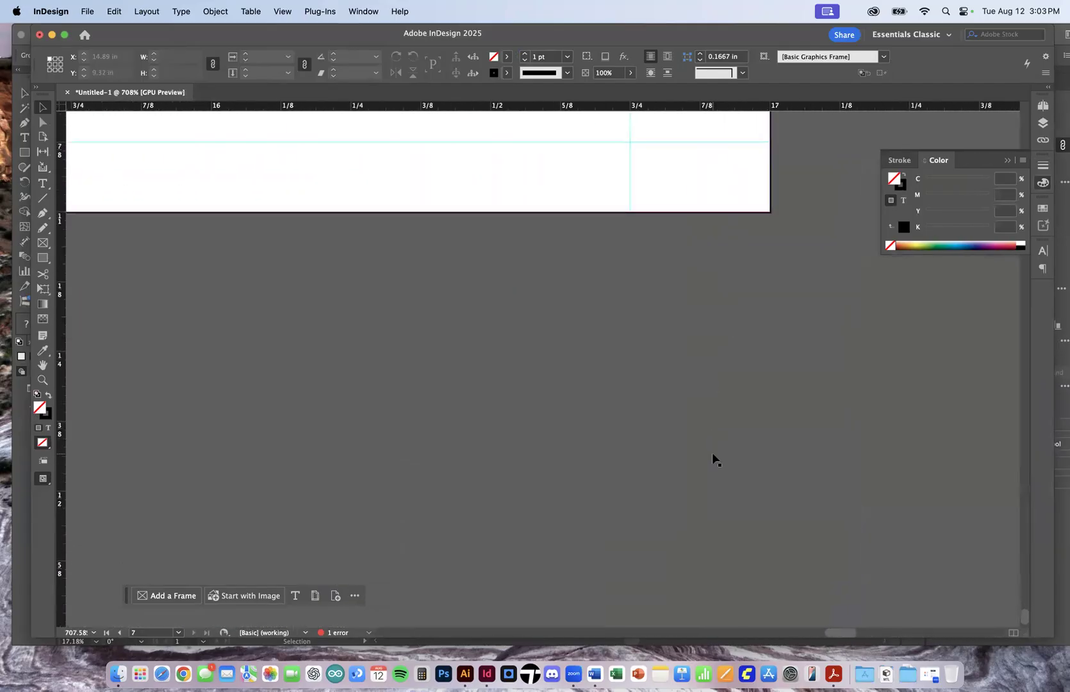
pyautogui.scroll(10, 712, 454)
pyautogui.hscroll(-8, 712, 453)
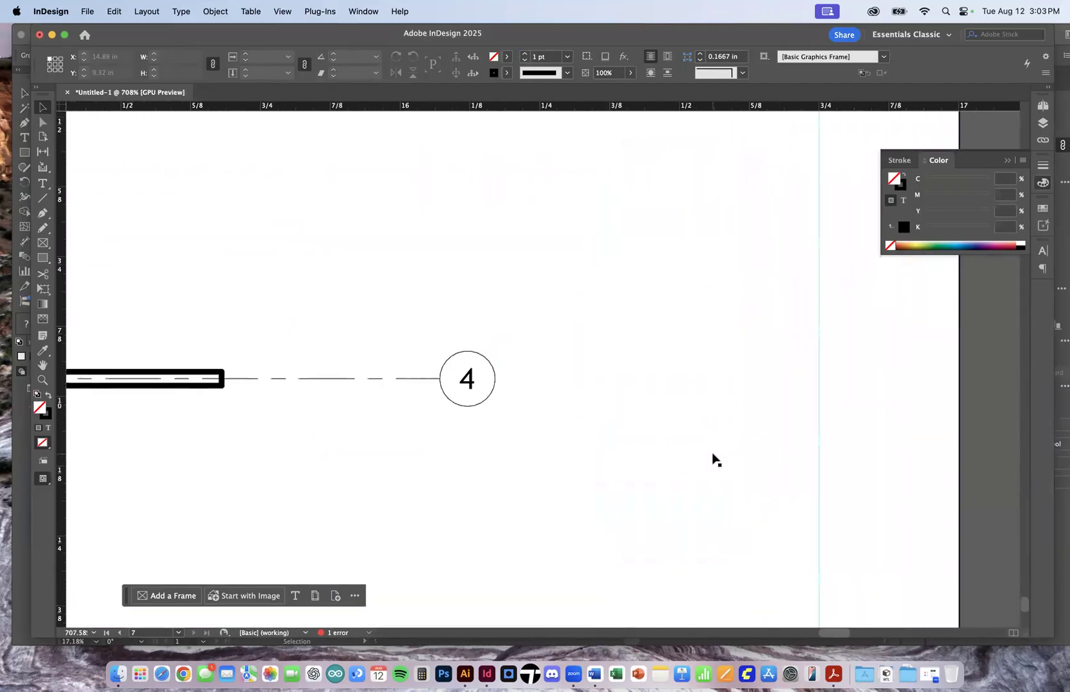
pyautogui.hscroll(-2, 530, 425)
pyautogui.scroll(6, 520, 419)
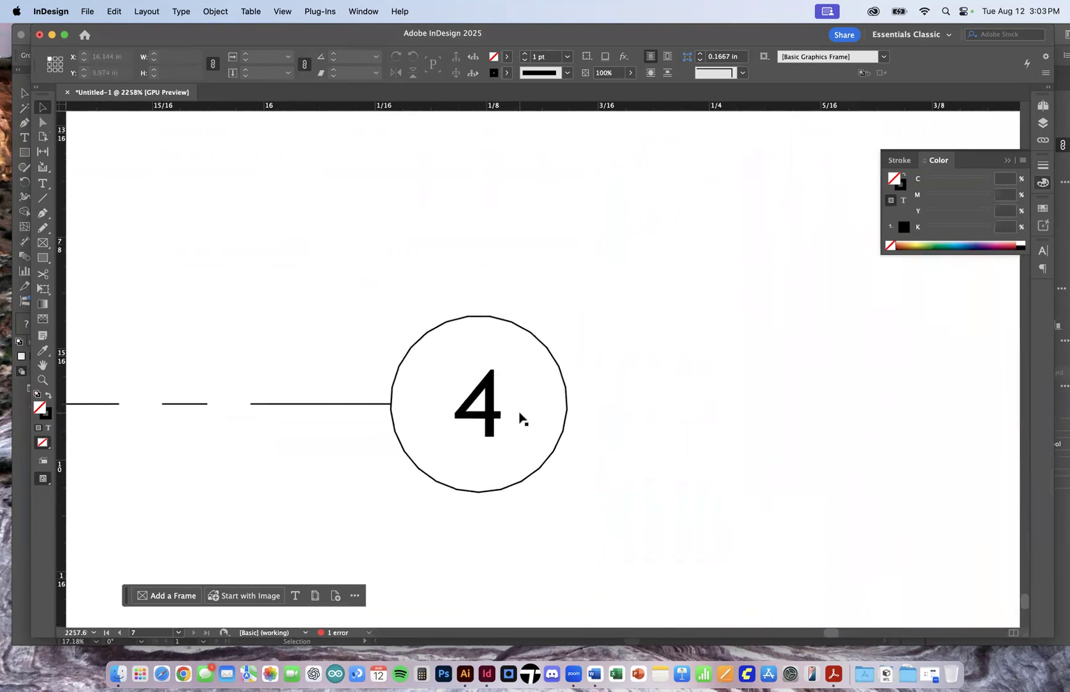
pyautogui.scroll(-5, 333, 478)
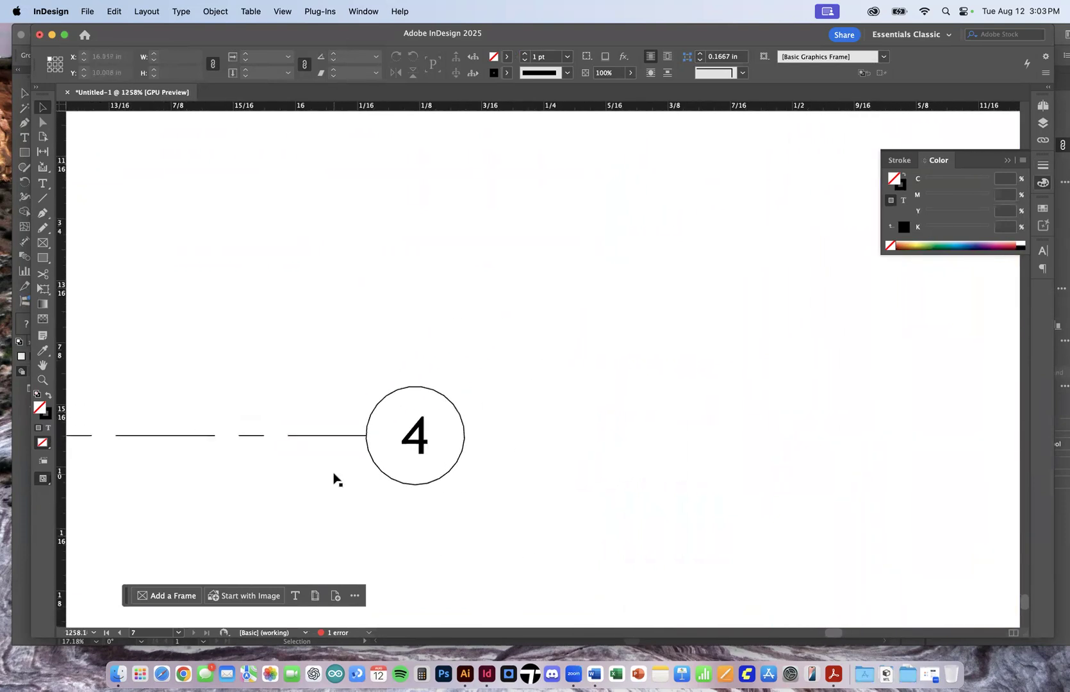
pyautogui.scroll(-6, 333, 478)
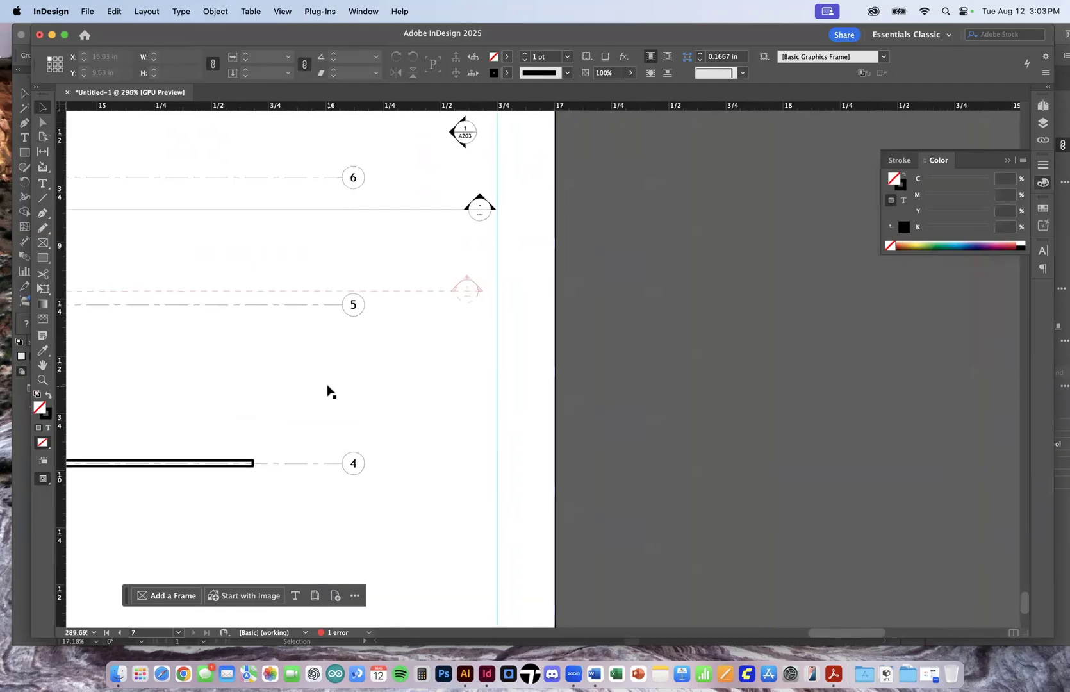
pyautogui.scroll(-2, 329, 391)
pyautogui.hscroll(-8, 329, 391)
pyautogui.hscroll(-8, 328, 391)
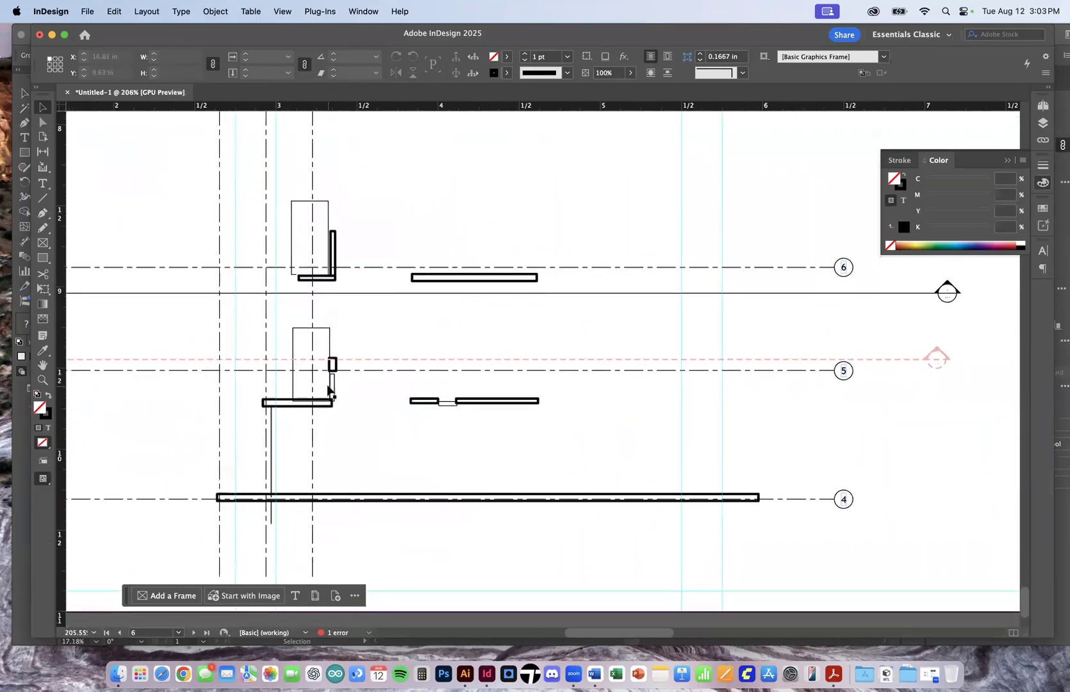
# Inspect the grid bubbles 1 to 3 of the pasted plan up close, selecting the number 2 on its own
pyautogui.scroll(3, 329, 389)
pyautogui.scroll(10, 328, 391)
pyautogui.scroll(-10, 327, 391)
pyautogui.scroll(10, 330, 391)
pyautogui.scroll(-4, 329, 391)
pyautogui.scroll(-1, 329, 392)
pyautogui.scroll(10, 303, 438)
pyautogui.click(518, 360)
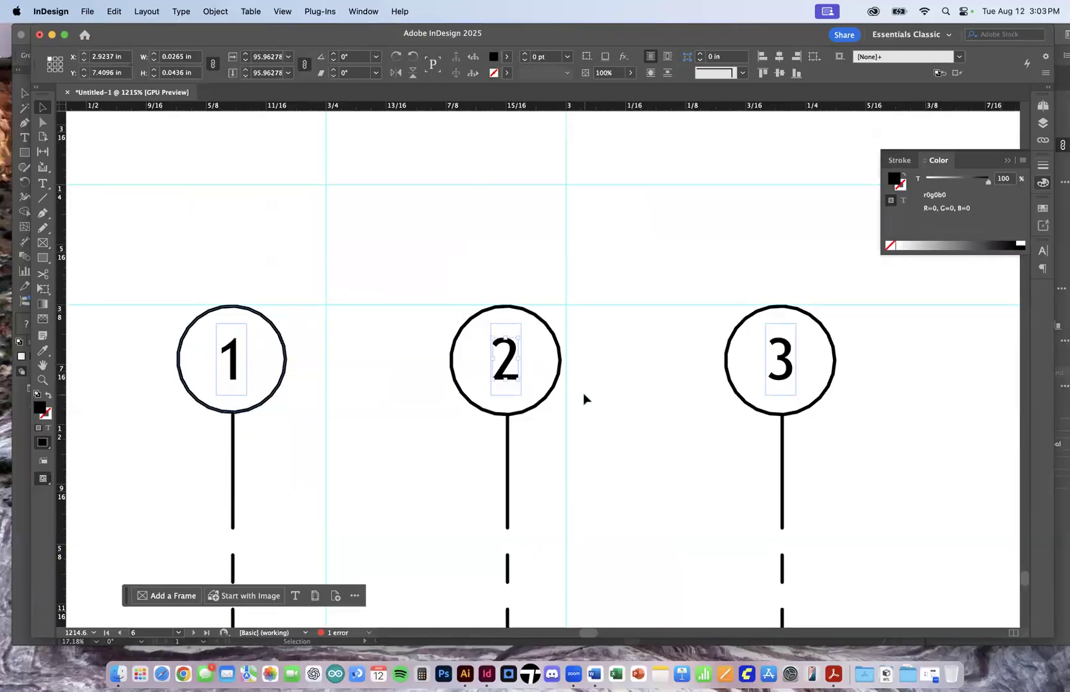
pyautogui.scroll(-15, 583, 394)
pyautogui.hscroll(2, 584, 394)
pyautogui.click(345, 363)
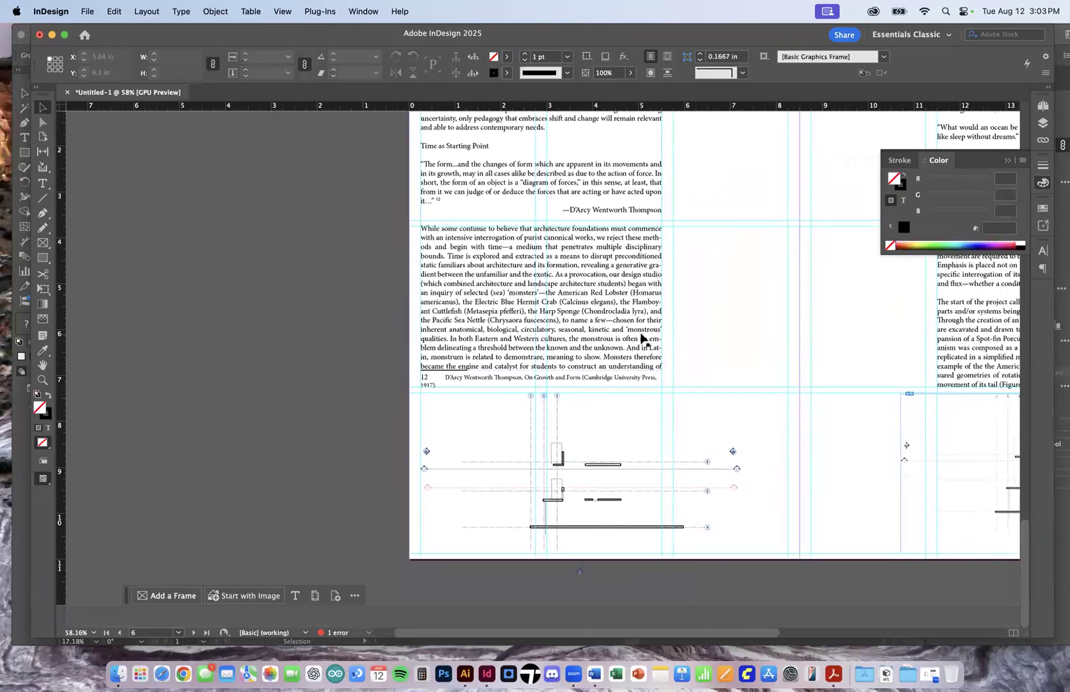
# Review the whole spread with both plans and the body text of the preceding right page
pyautogui.scroll(-2, 642, 339)
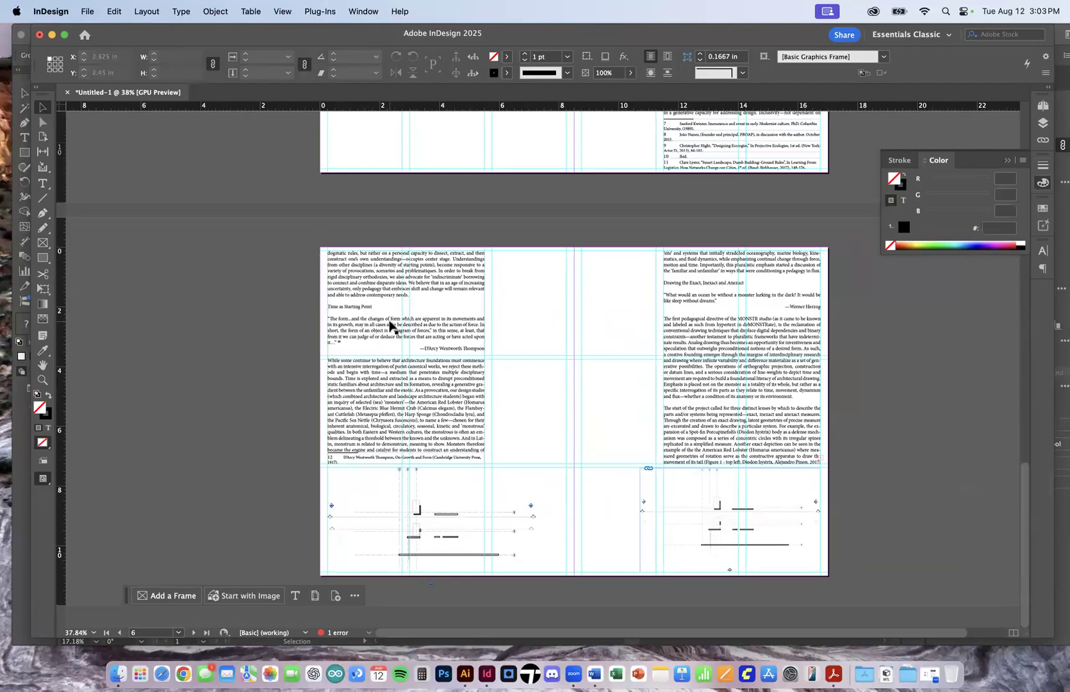
pyautogui.scroll(2, 392, 326)
pyautogui.scroll(3, 391, 282)
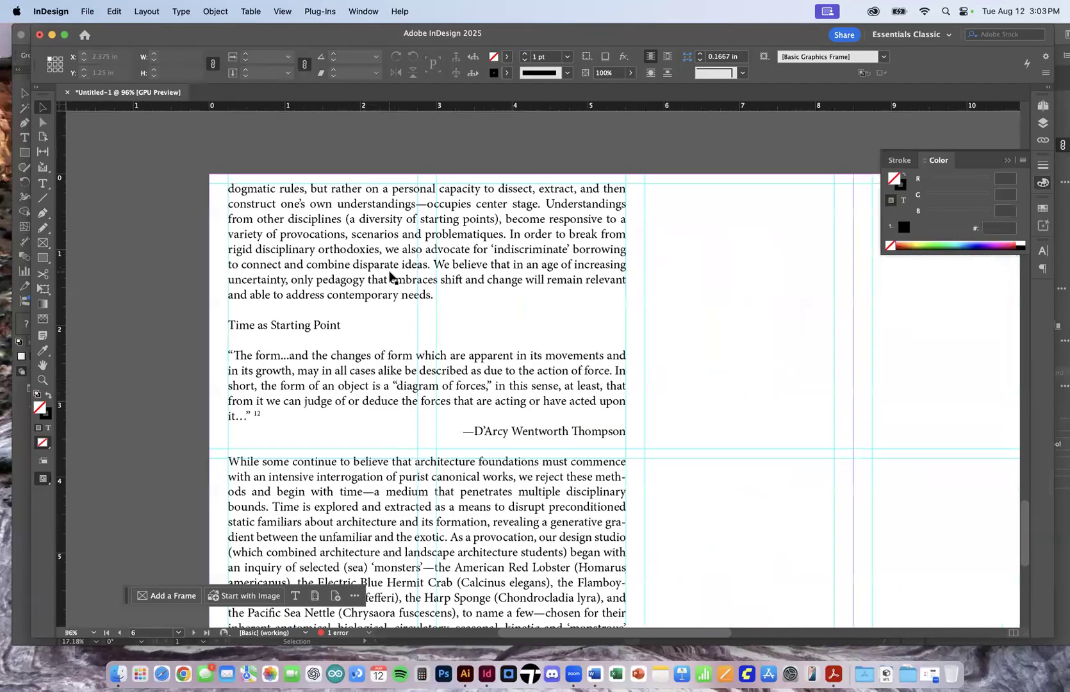
pyautogui.scroll(3, 390, 276)
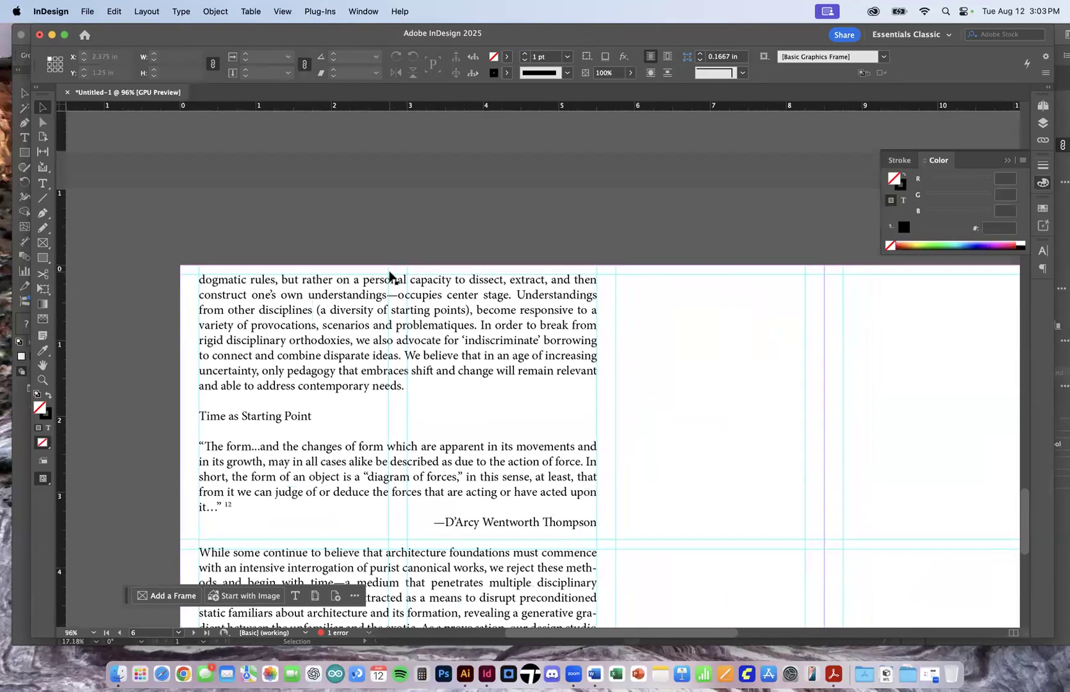
pyautogui.hscroll(10, 390, 277)
pyautogui.scroll(-6, 389, 277)
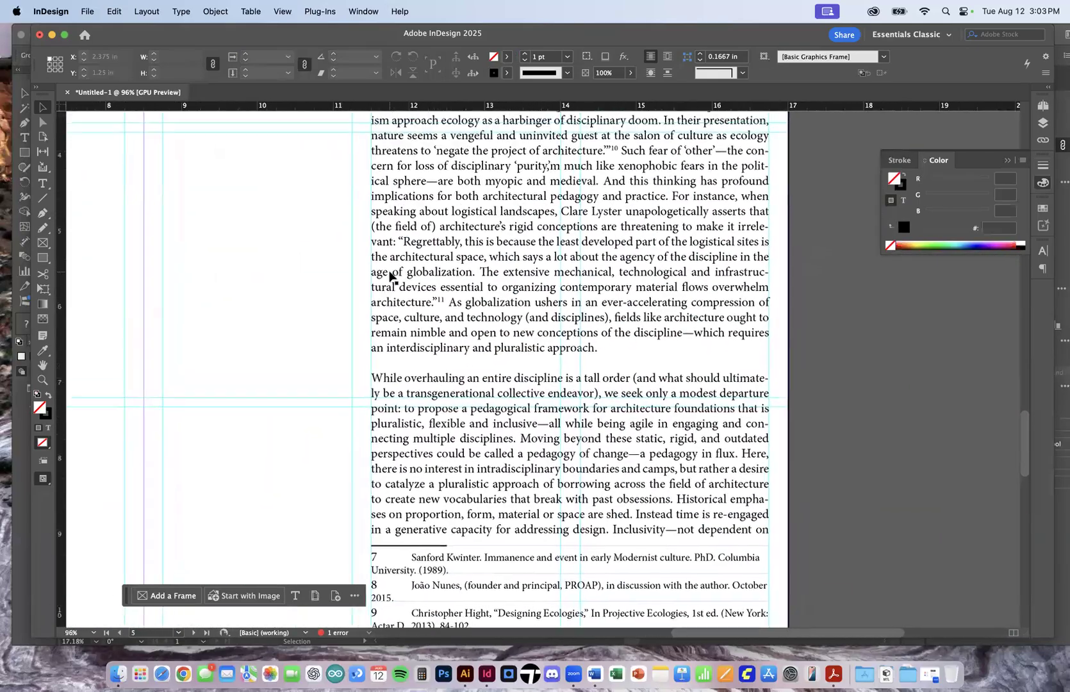
# Review the body text and footnotes on the spread preceding the plans, continuing down to the spread that holds them
pyautogui.scroll(-2, 389, 277)
pyautogui.scroll(4, 389, 277)
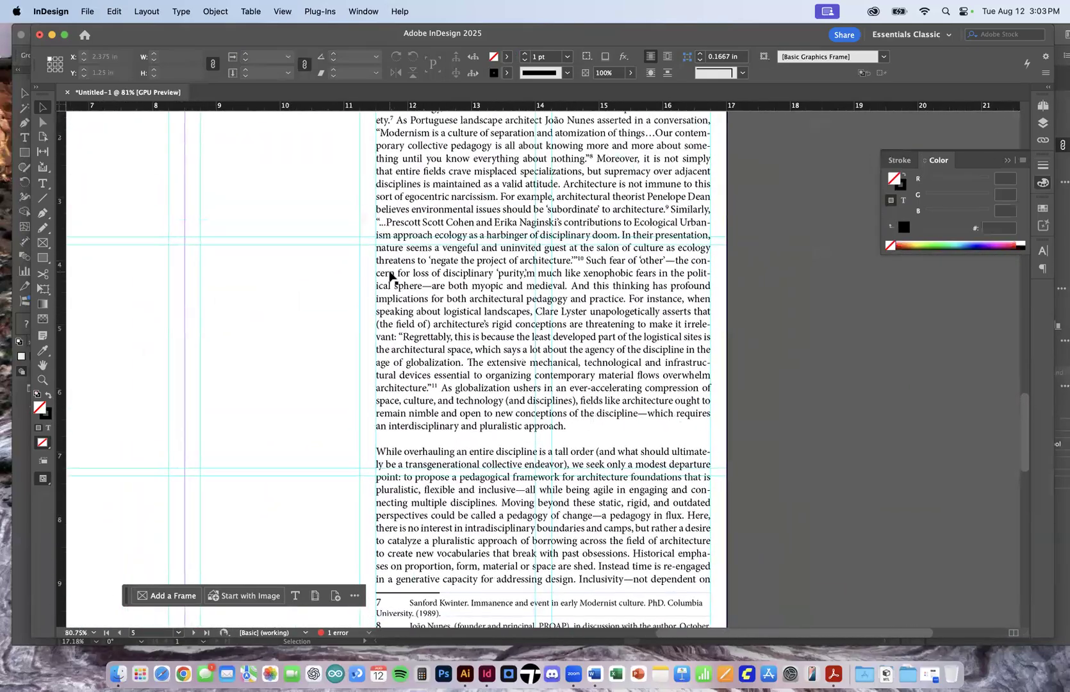
pyautogui.scroll(6, 389, 277)
pyautogui.scroll(-3, 389, 277)
pyautogui.hscroll(-8, 389, 276)
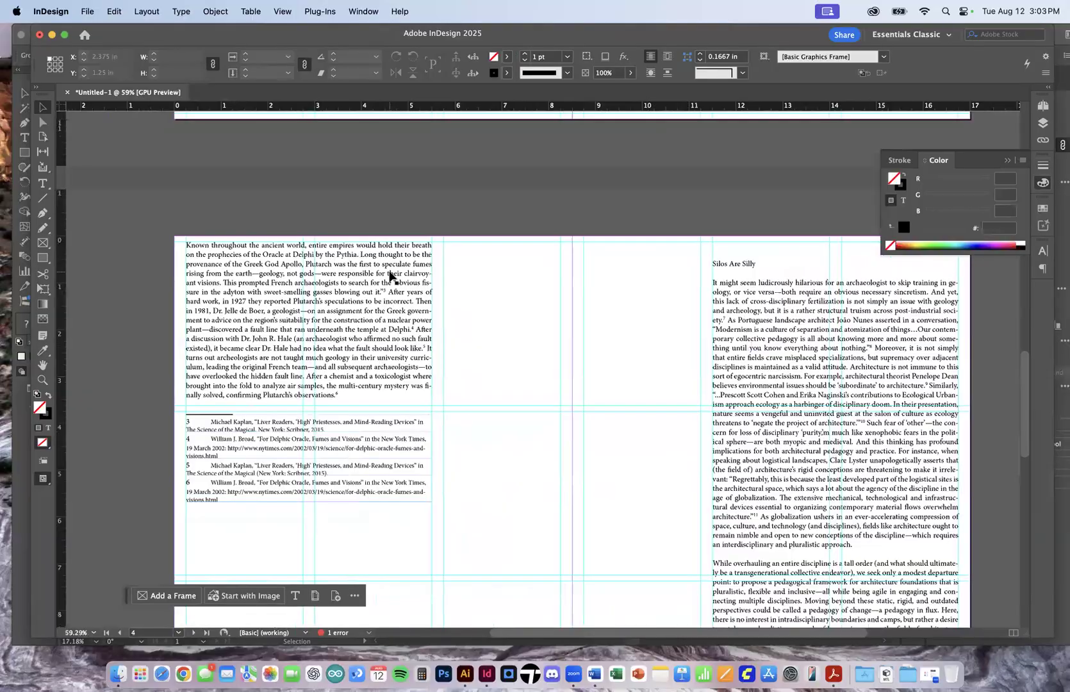
pyautogui.scroll(-15, 389, 277)
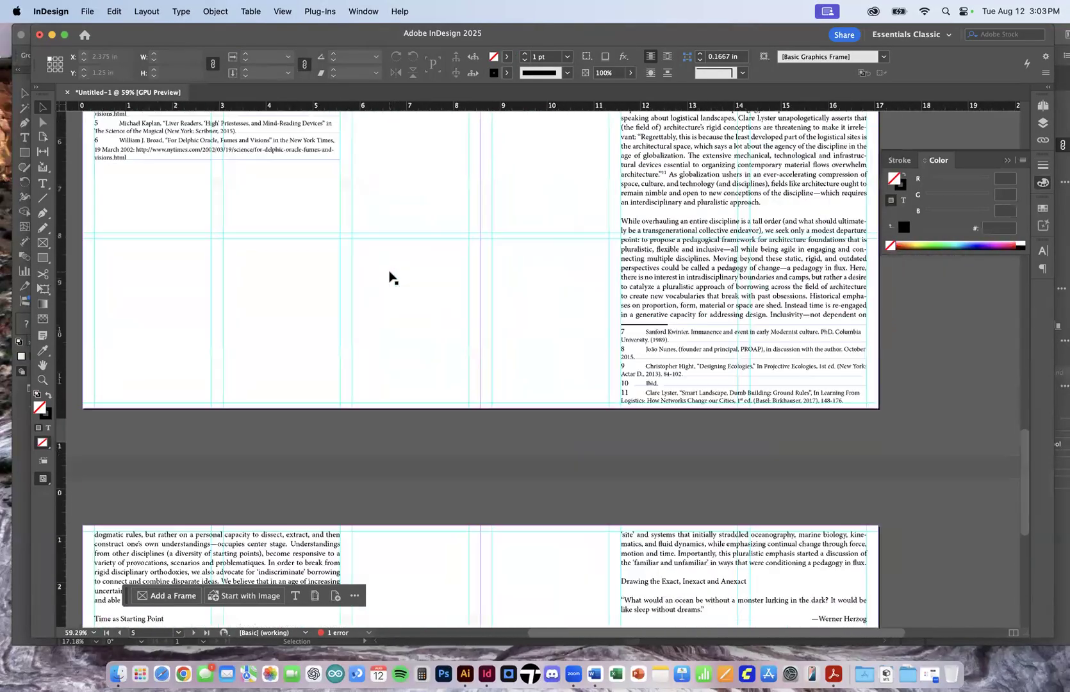
pyautogui.hscroll(3, 389, 277)
pyautogui.scroll(-2, 389, 277)
pyautogui.scroll(4, 389, 277)
pyautogui.hscroll(-1, 389, 276)
pyautogui.scroll(4, 389, 277)
pyautogui.hscroll(2, 390, 277)
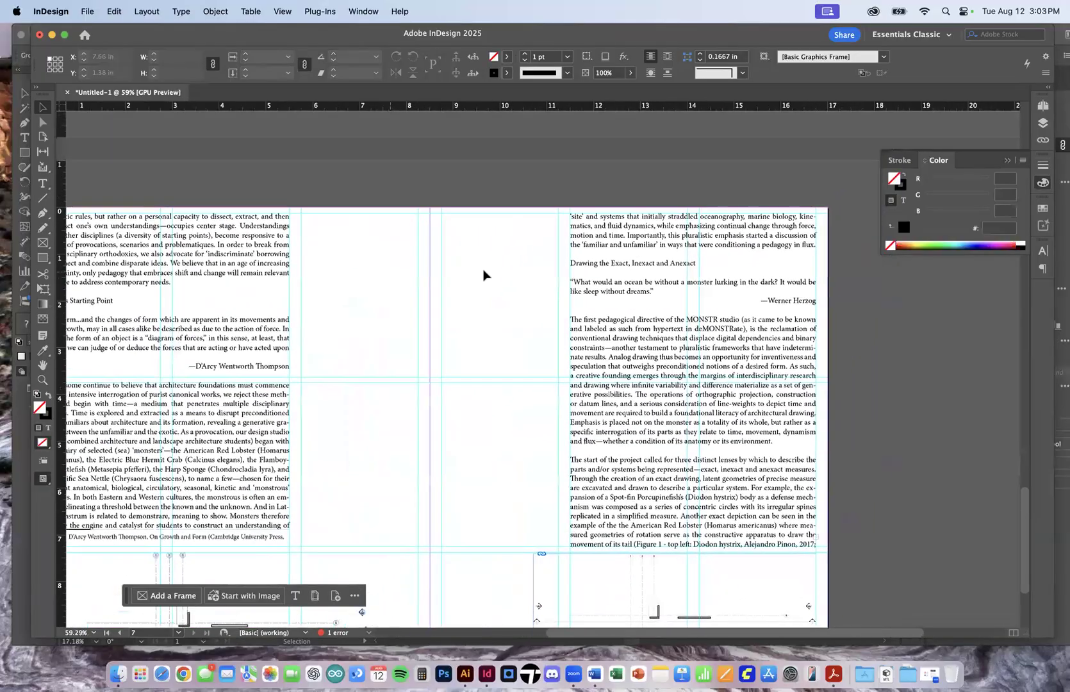
# Examine the right page's text under "Drawing the Exact, Inexact and Anexact" up close, and survey all the spreads together
pyautogui.scroll(3, 748, 274)
pyautogui.scroll(1, 748, 274)
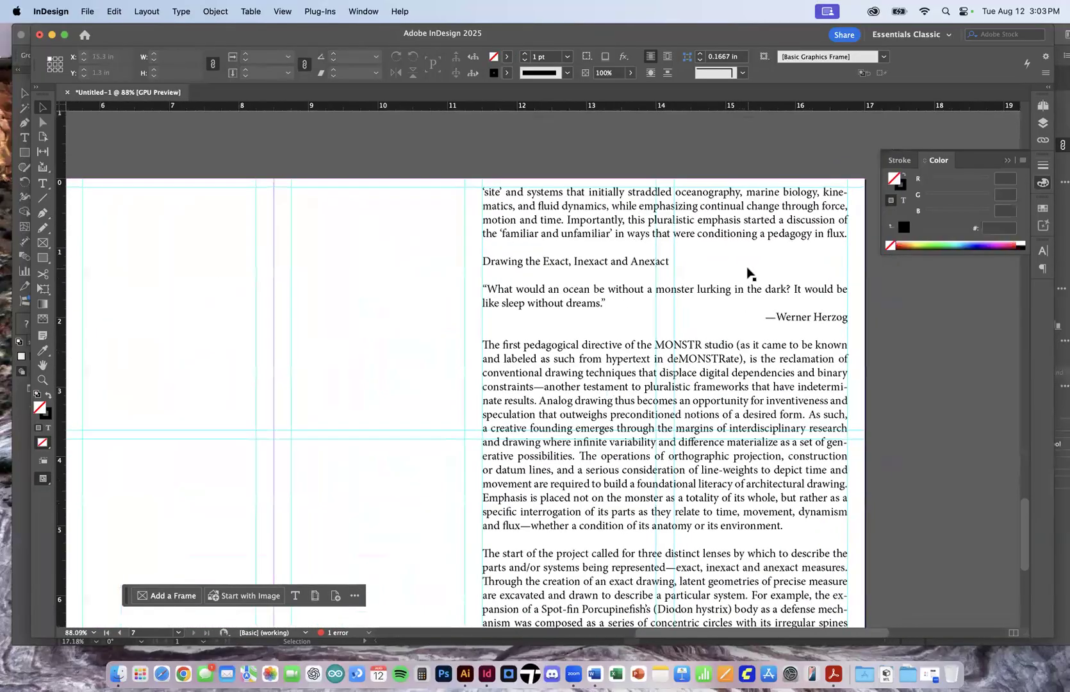
pyautogui.scroll(-1, 748, 273)
pyautogui.hscroll(1, 749, 273)
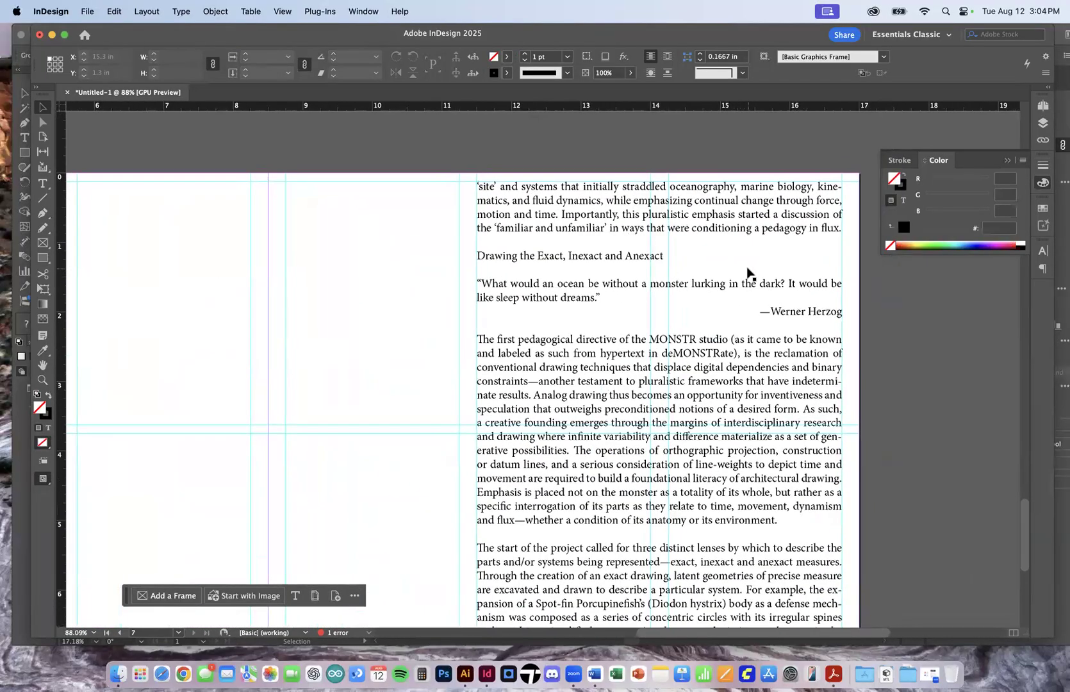
pyautogui.scroll(-6, 748, 274)
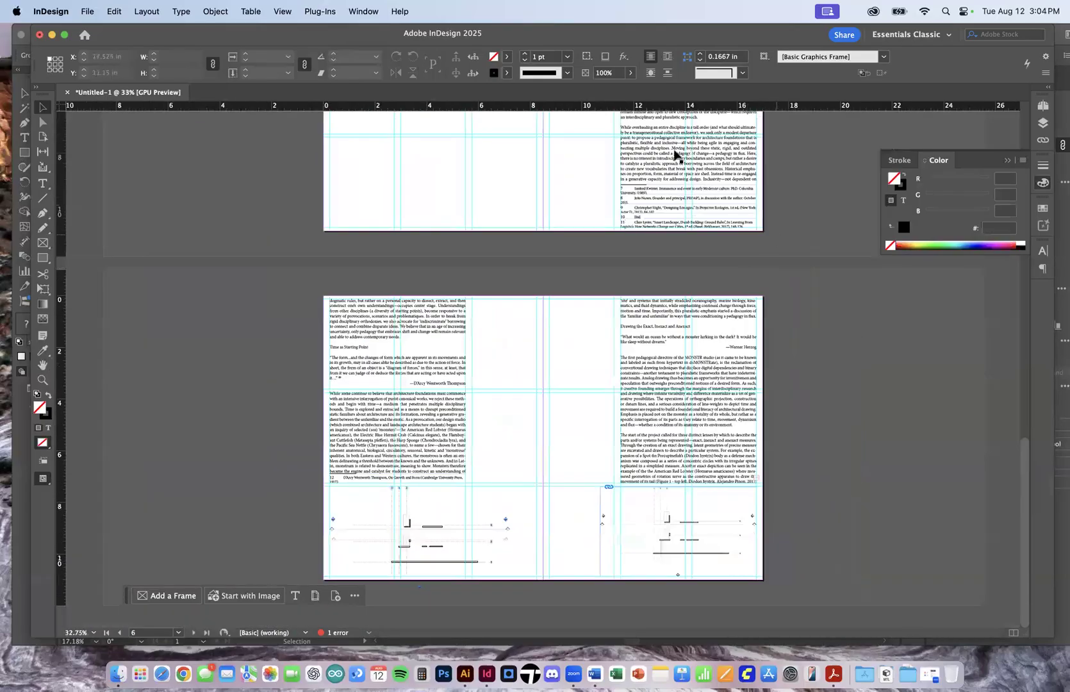
pyautogui.scroll(-4, 435, 266)
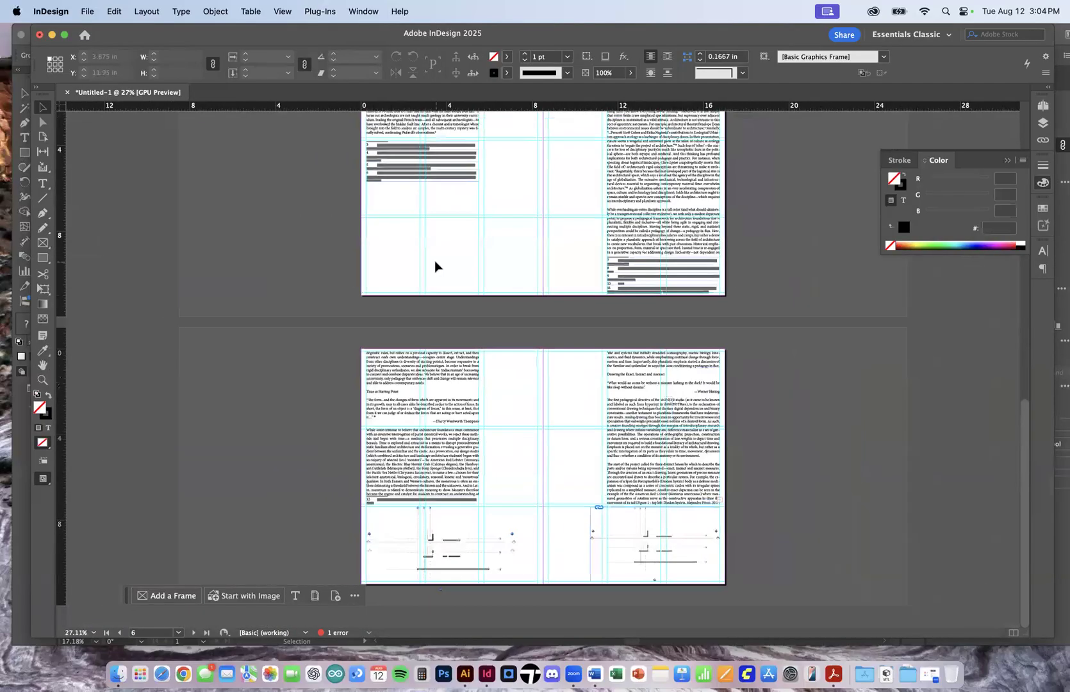
pyautogui.scroll(1, 434, 265)
pyautogui.scroll(-8, 434, 265)
pyautogui.scroll(8, 434, 265)
pyautogui.scroll(-5, 434, 265)
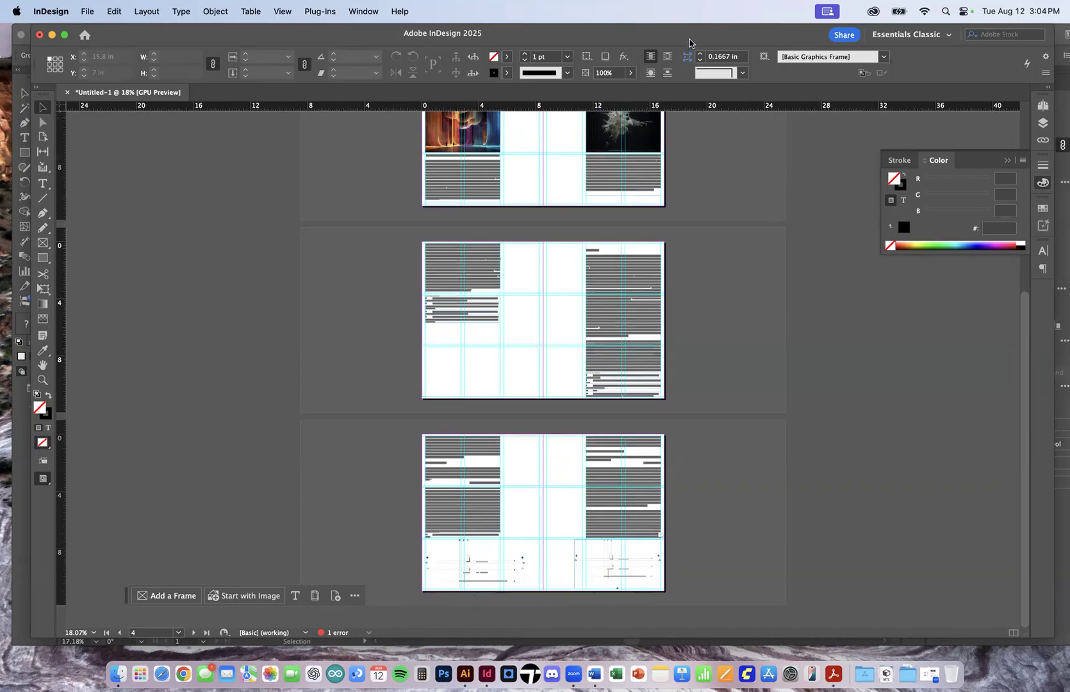
# Delete the body text frames from both pages of the spread with the four images and from the spread below it
pyautogui.press('super+equal')
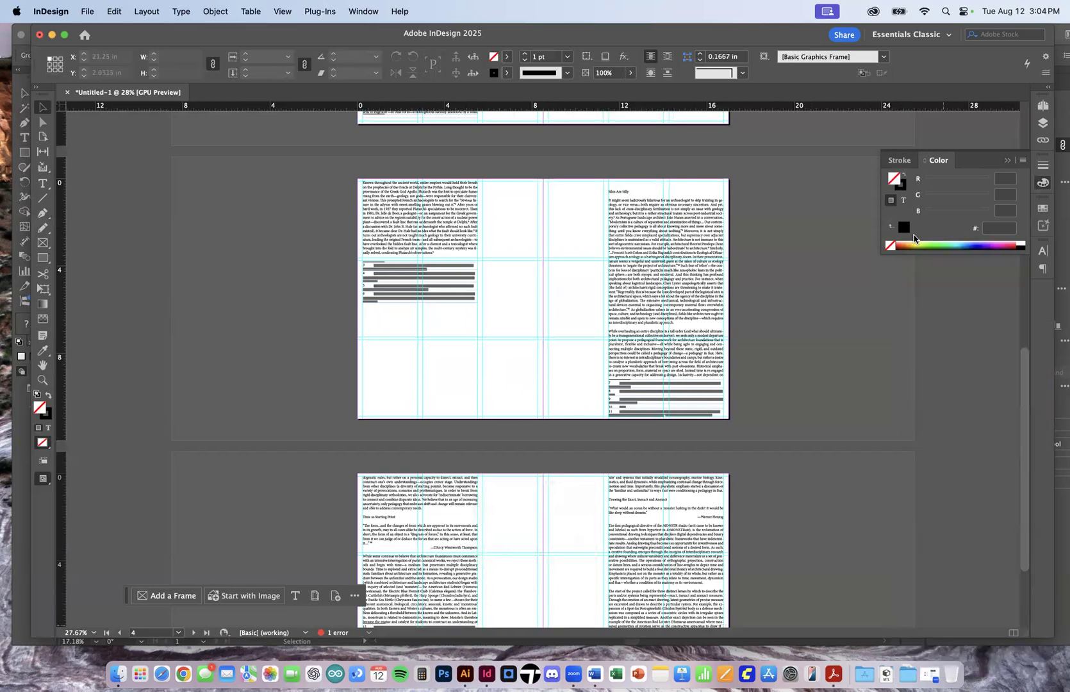
pyautogui.scroll(-2, 444, 274)
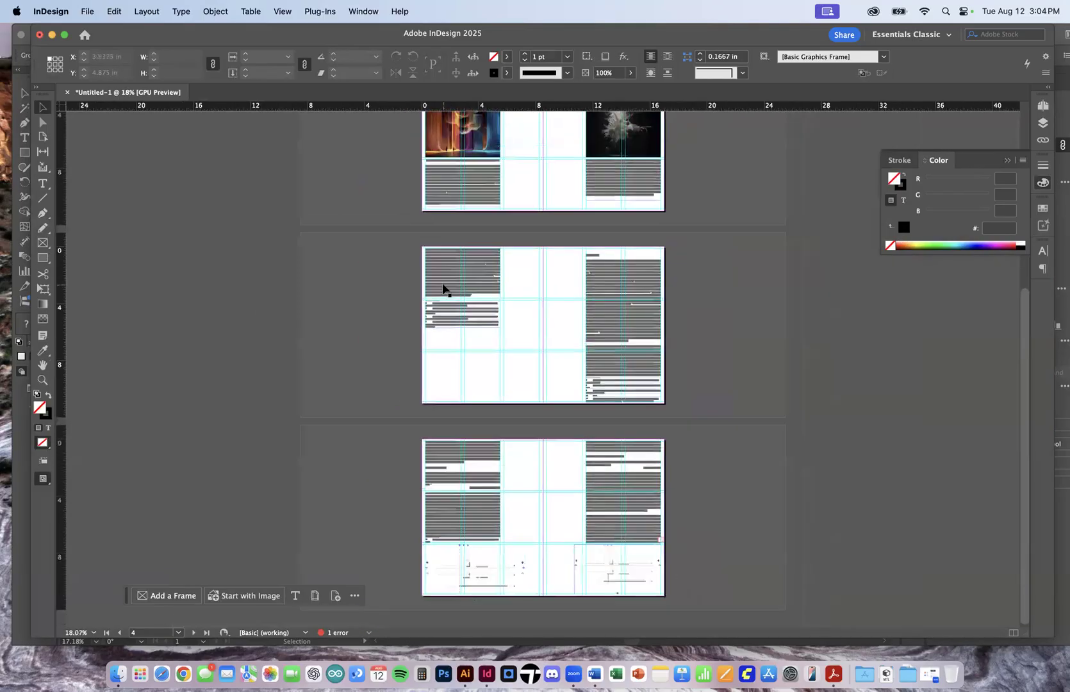
pyautogui.scroll(3, 444, 289)
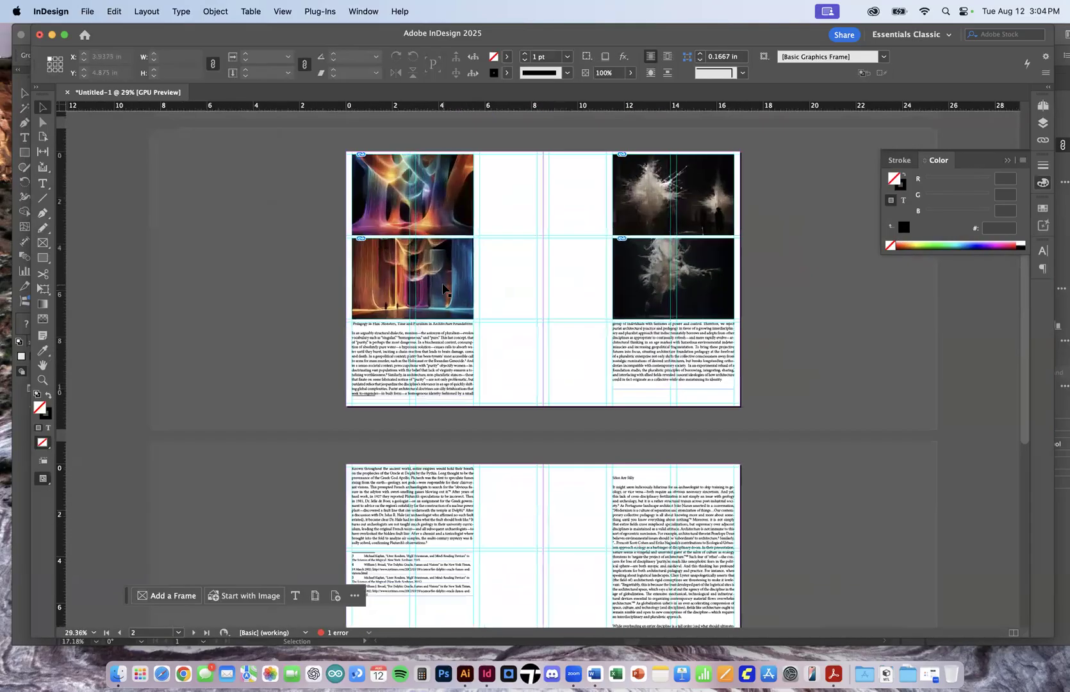
pyautogui.click(422, 348)
pyautogui.press('Delete')
pyautogui.click(656, 351)
pyautogui.press('Delete')
pyautogui.click(666, 550)
pyautogui.press('Delete')
pyautogui.click(406, 535)
pyautogui.press('Delete')
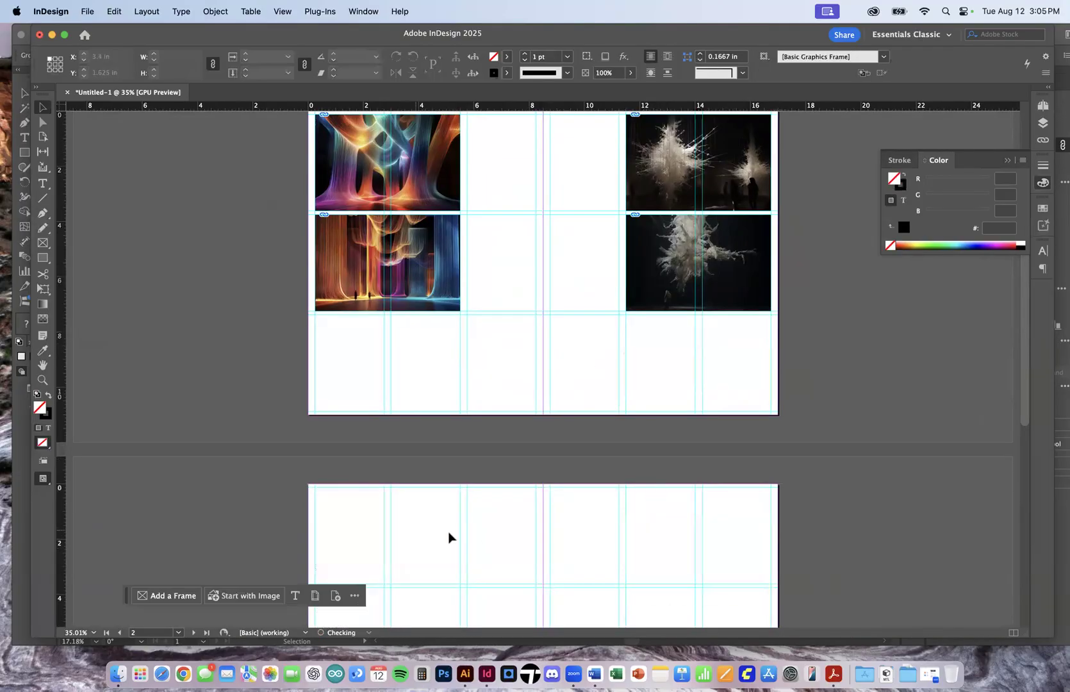
# Delete both body text frames above the floor plans on the last spread
pyautogui.scroll(-10, 490, 538)
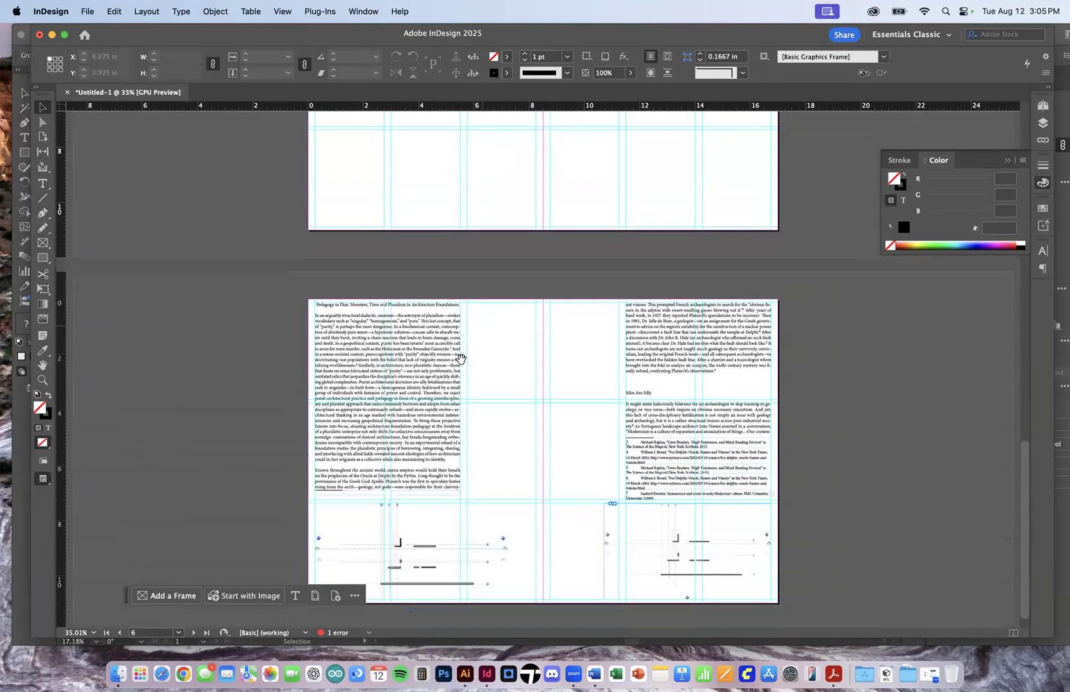
pyautogui.click(442, 379)
pyautogui.press('Delete')
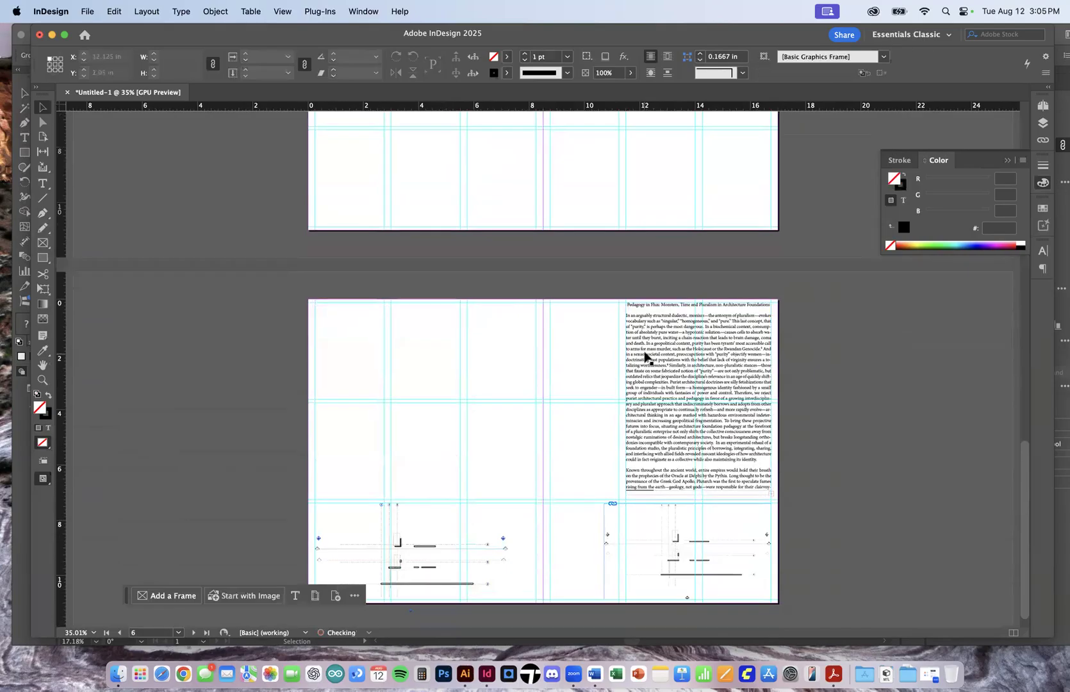
pyautogui.click(643, 357)
pyautogui.press('Delete')
# Draw a 5.25 by 0.75 in text frame below the colourful images on page 2 and enter "Monumental Draped Interiors"
pyautogui.scroll(10, 599, 385)
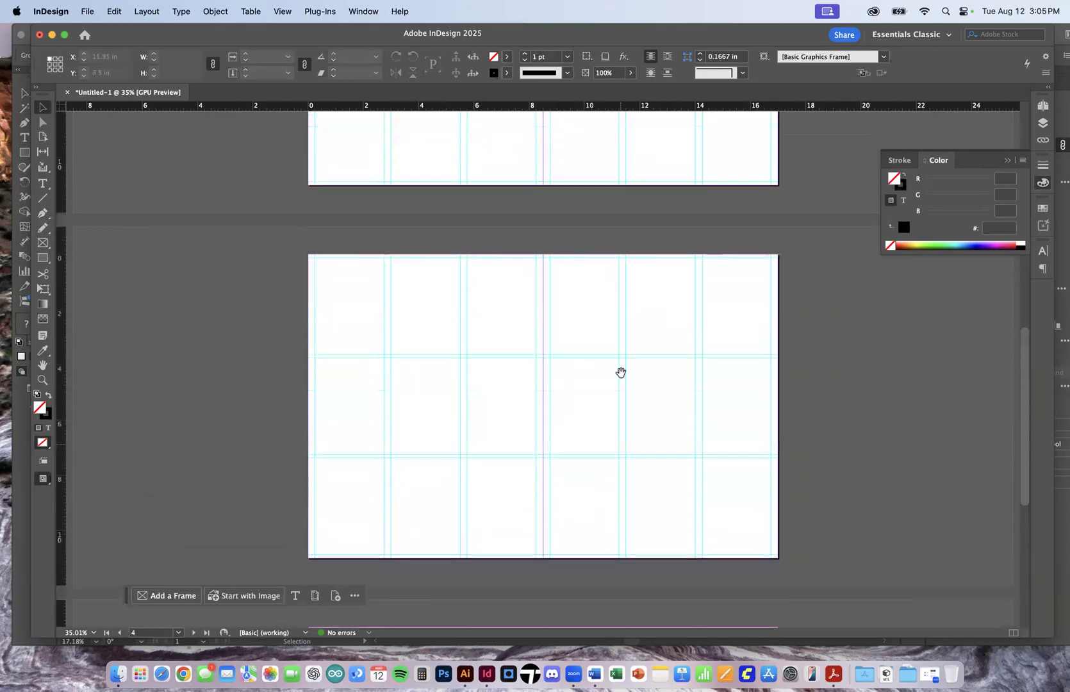
pyautogui.press('super+equal')
pyautogui.press('super+equal')
pyautogui.moveTo(310, 286); pyautogui.dragTo(513, 312)
pyautogui.click(42, 183)
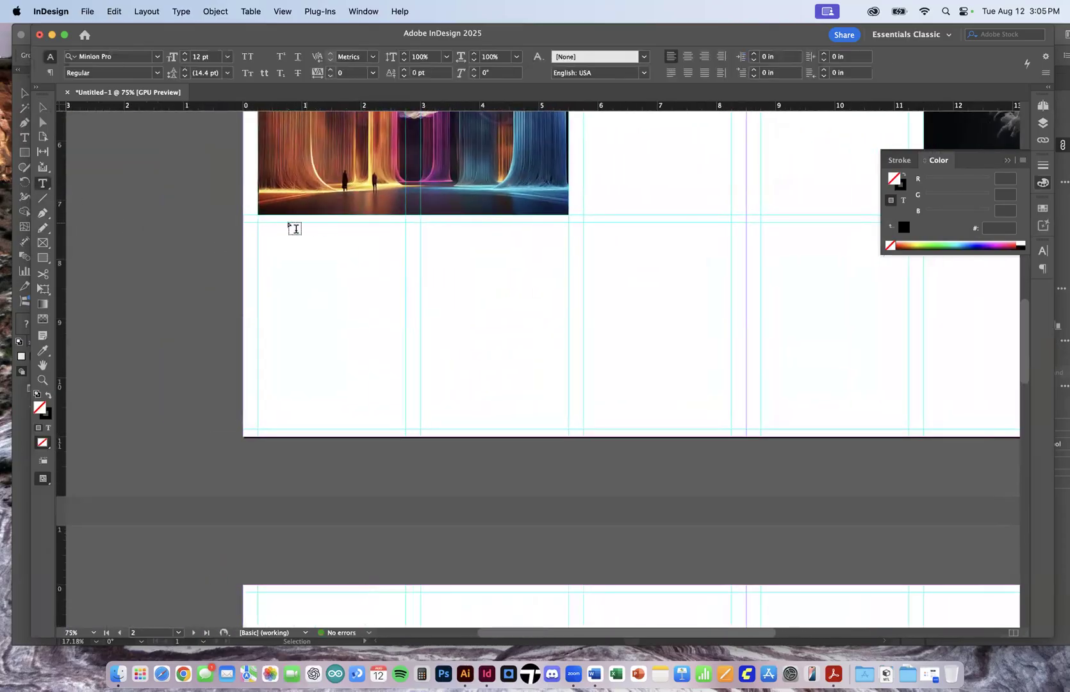
pyautogui.moveTo(259, 222); pyautogui.dragTo(568, 265)
pyautogui.write('Monumental')
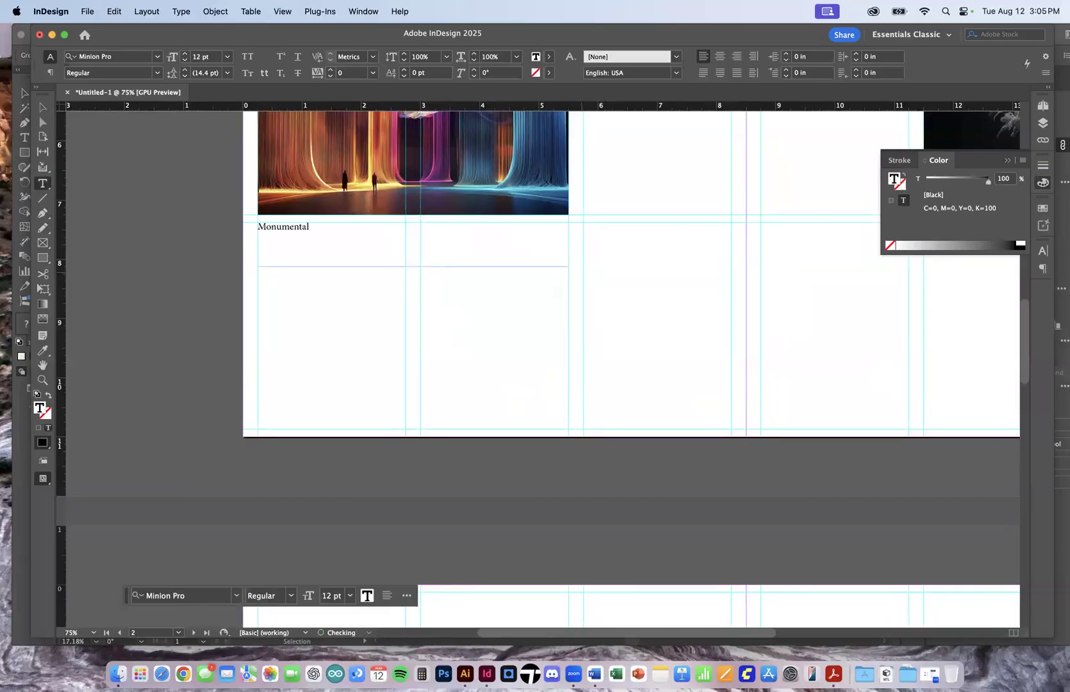
pyautogui.write(' Draped Interiors')
# Shorten the title's text frame to about 0.565 in high by raising its lower edge
pyautogui.click(43, 107)
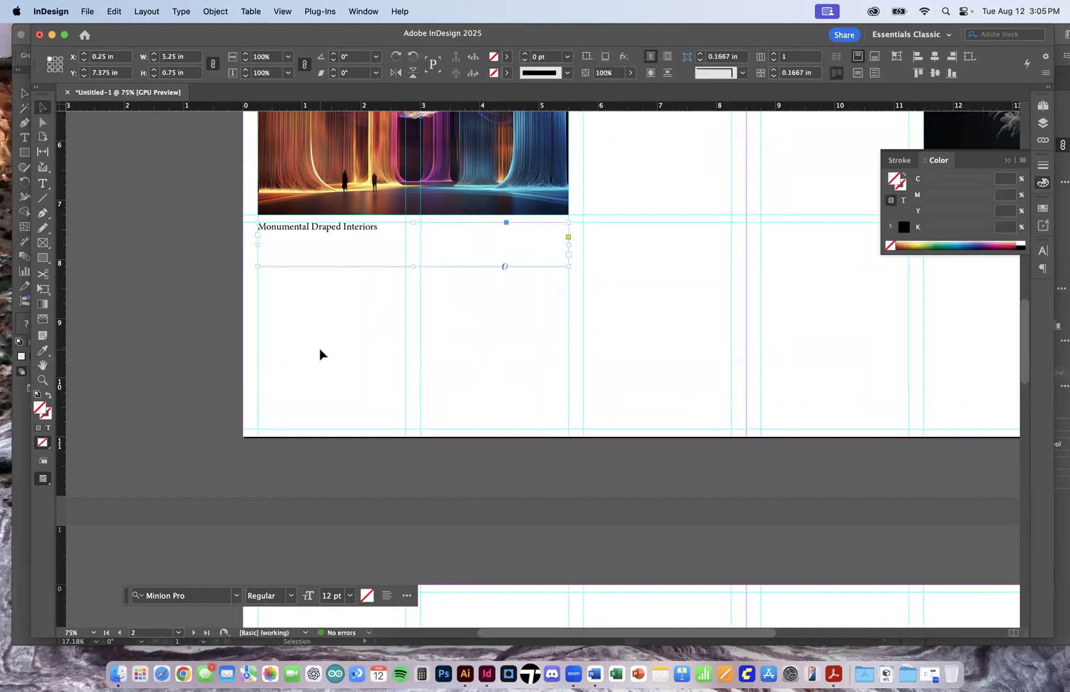
pyautogui.moveTo(412, 266); pyautogui.dragTo(414, 256)
pyautogui.scroll(3, 413, 254)
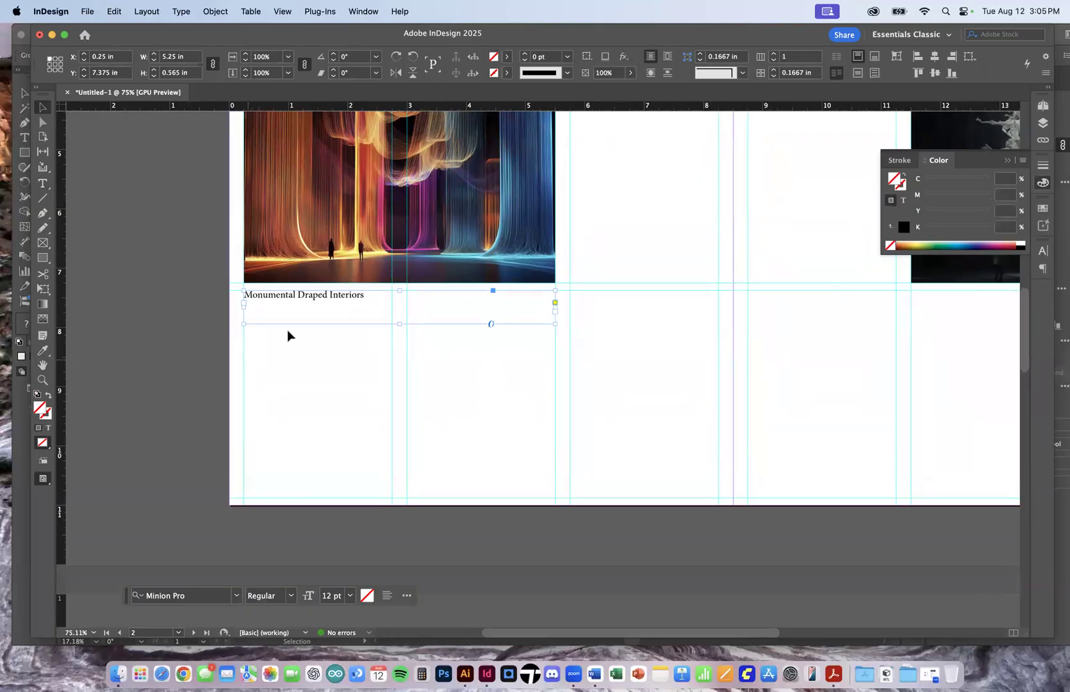
# Preview various typefaces on the selected title by browsing through the available fonts
pyautogui.click(1041, 250)
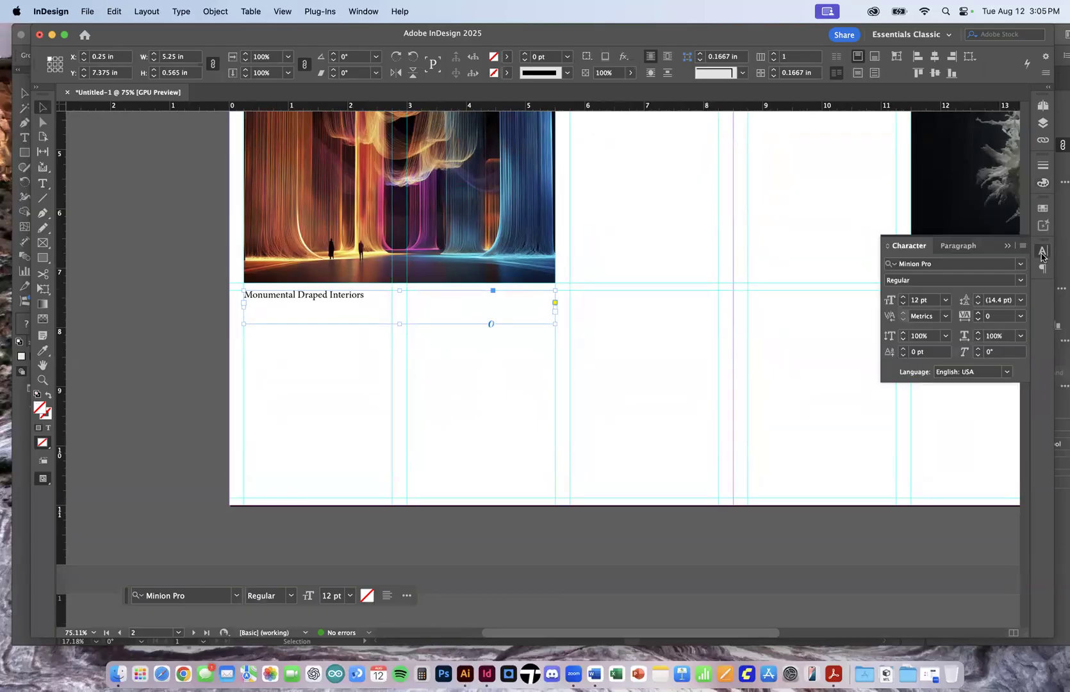
pyautogui.click(1020, 263)
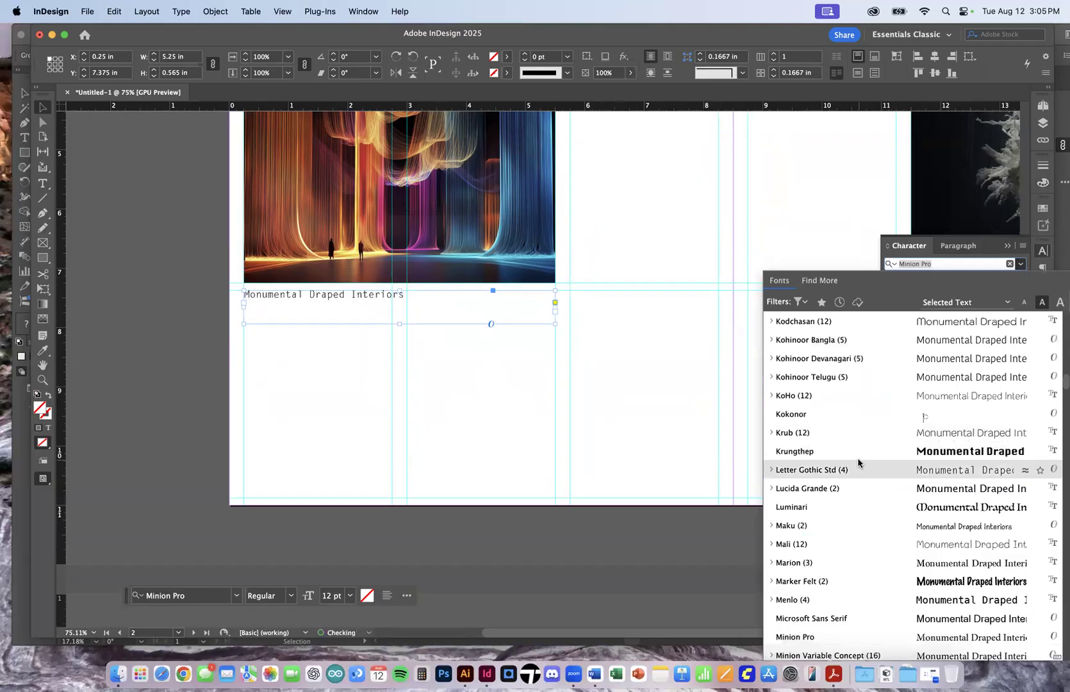
pyautogui.scroll(-3, 860, 461)
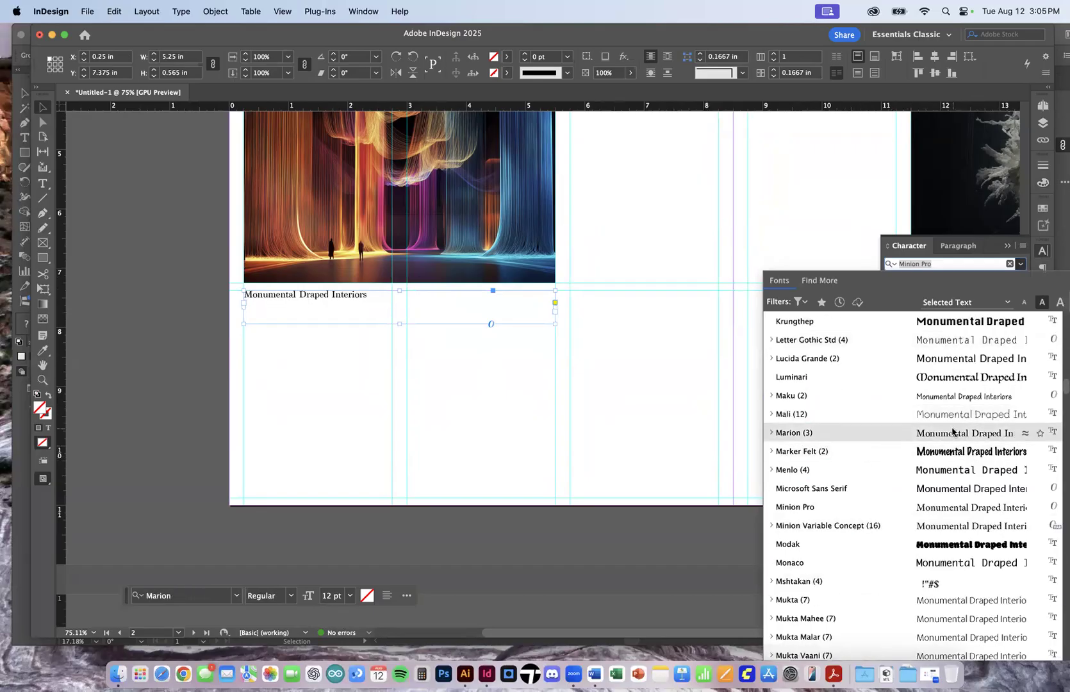
pyautogui.scroll(-9, 945, 451)
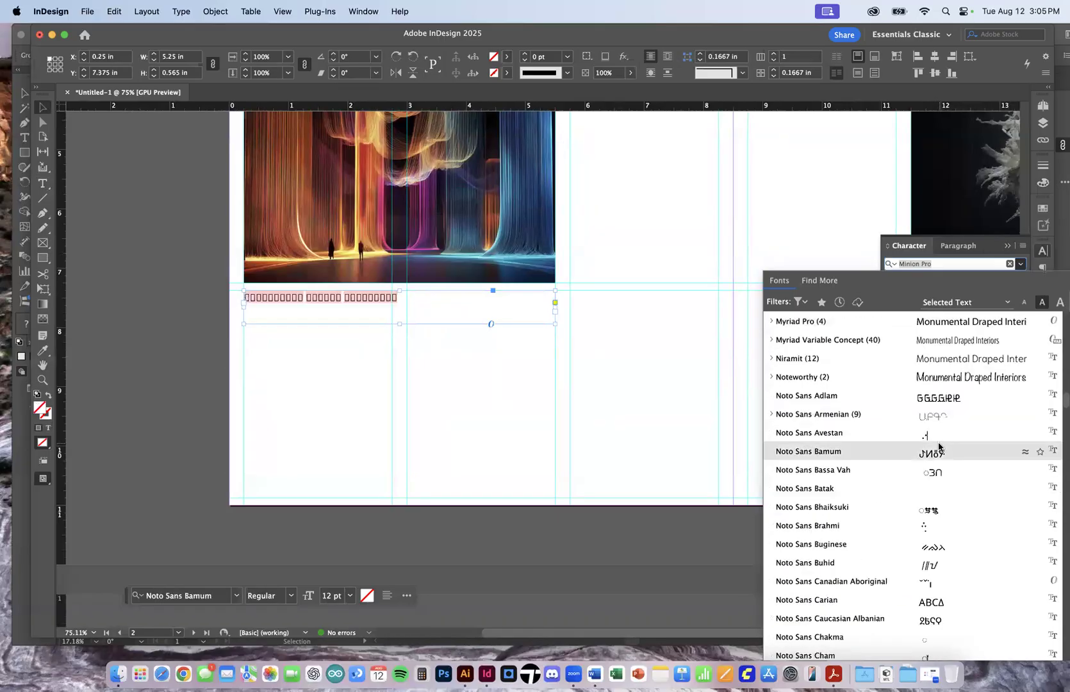
pyautogui.scroll(2, 937, 436)
pyautogui.scroll(-20, 936, 437)
pyautogui.scroll(-20, 936, 436)
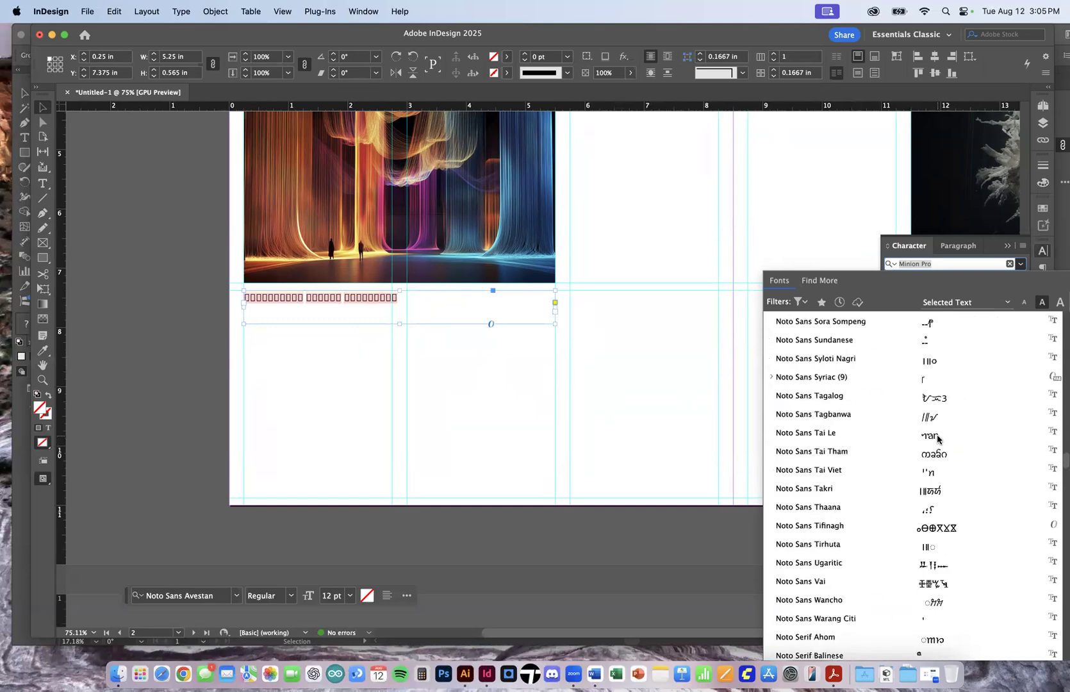
pyautogui.scroll(20, 936, 437)
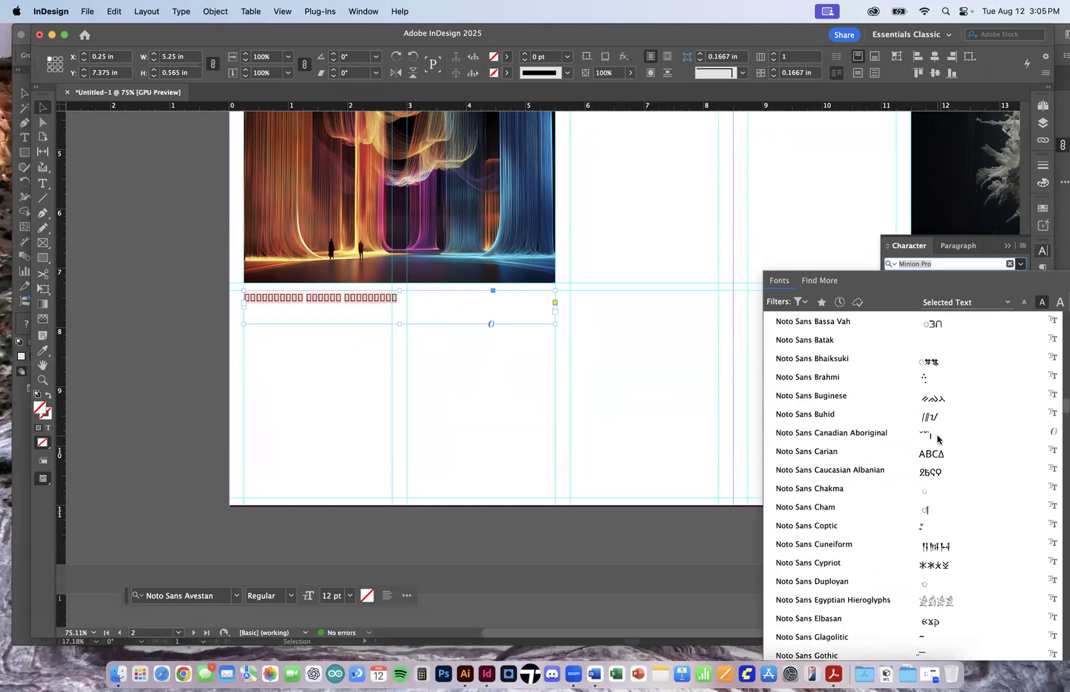
pyautogui.scroll(5, 937, 439)
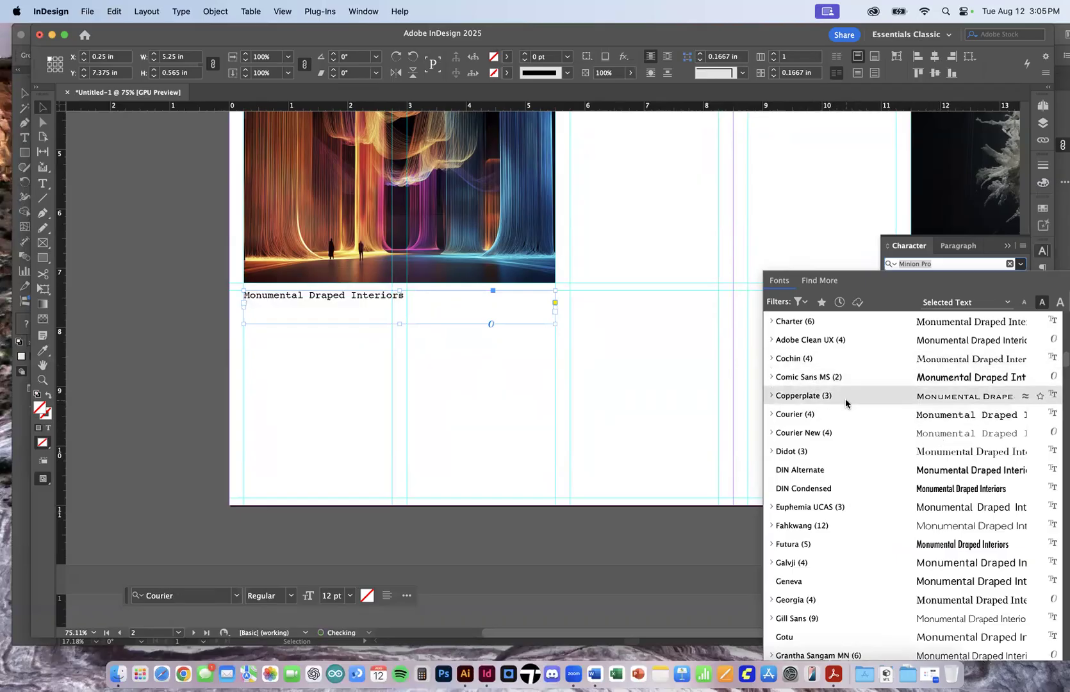
pyautogui.scroll(3, 916, 383)
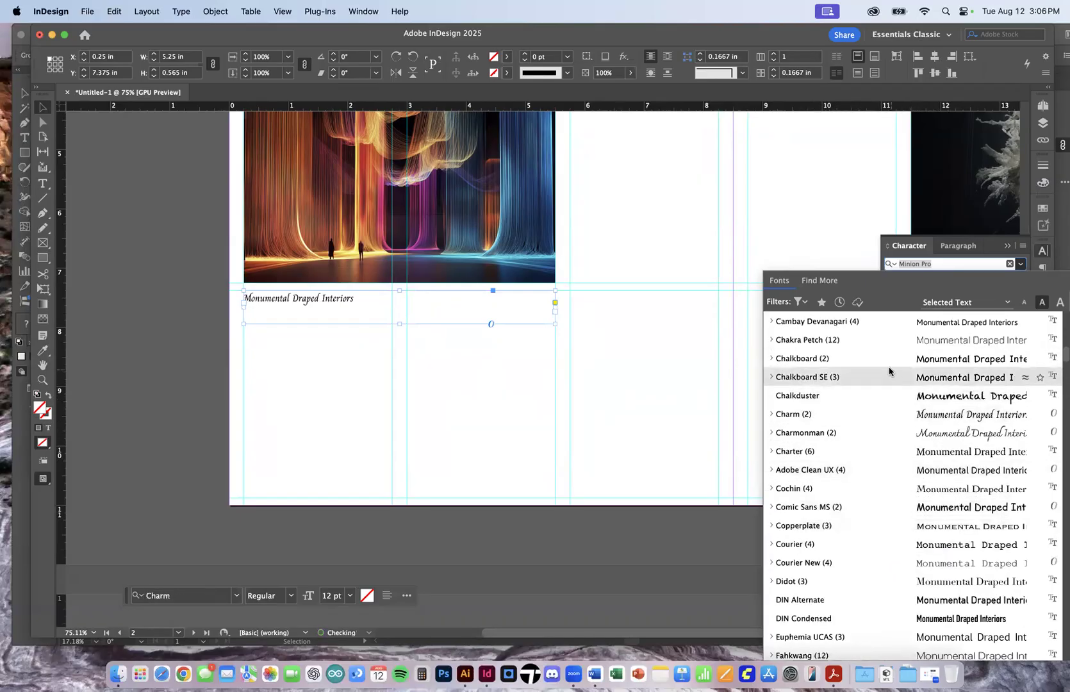
pyautogui.scroll(10, 890, 369)
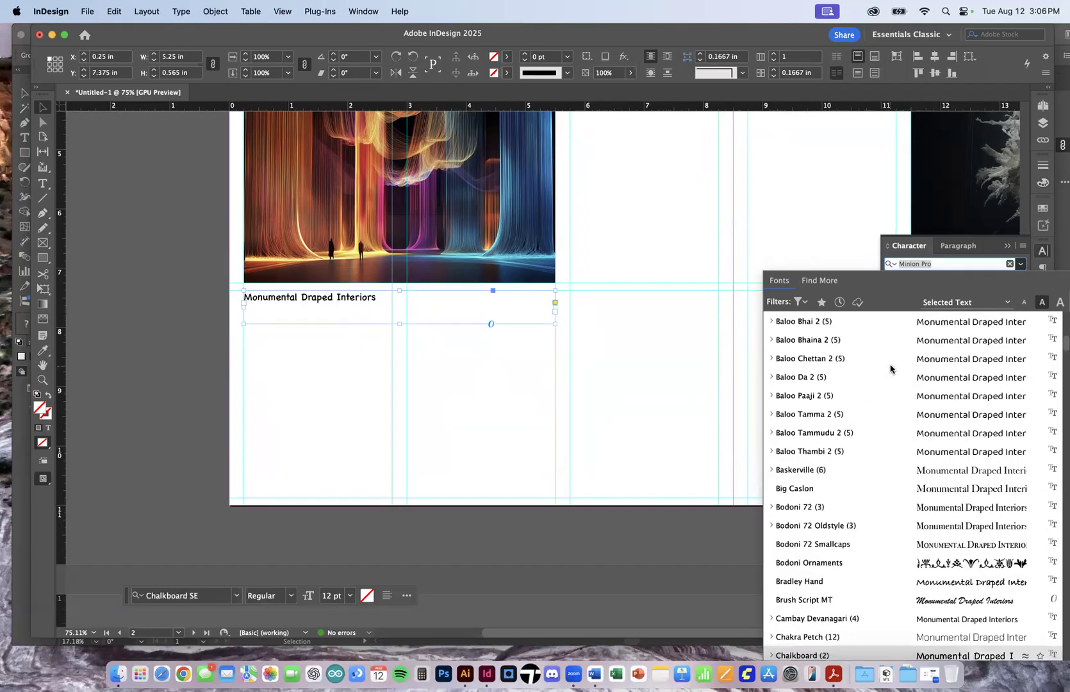
pyautogui.click(891, 376)
pyautogui.scroll(2, 891, 375)
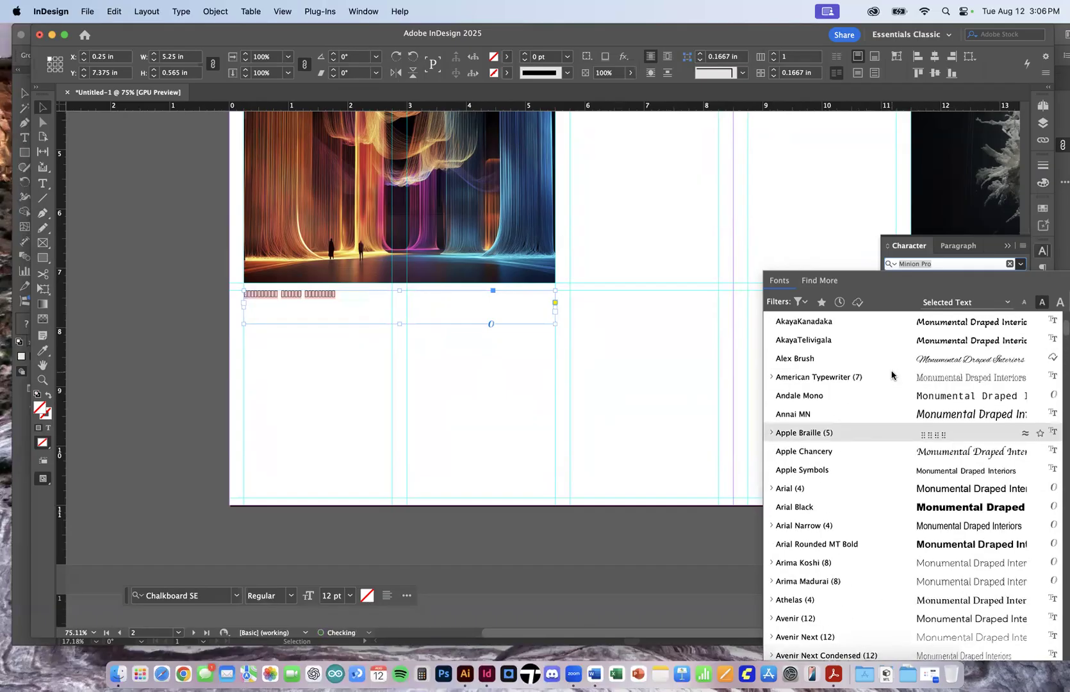
pyautogui.scroll(-15, 890, 397)
pyautogui.scroll(5, 891, 400)
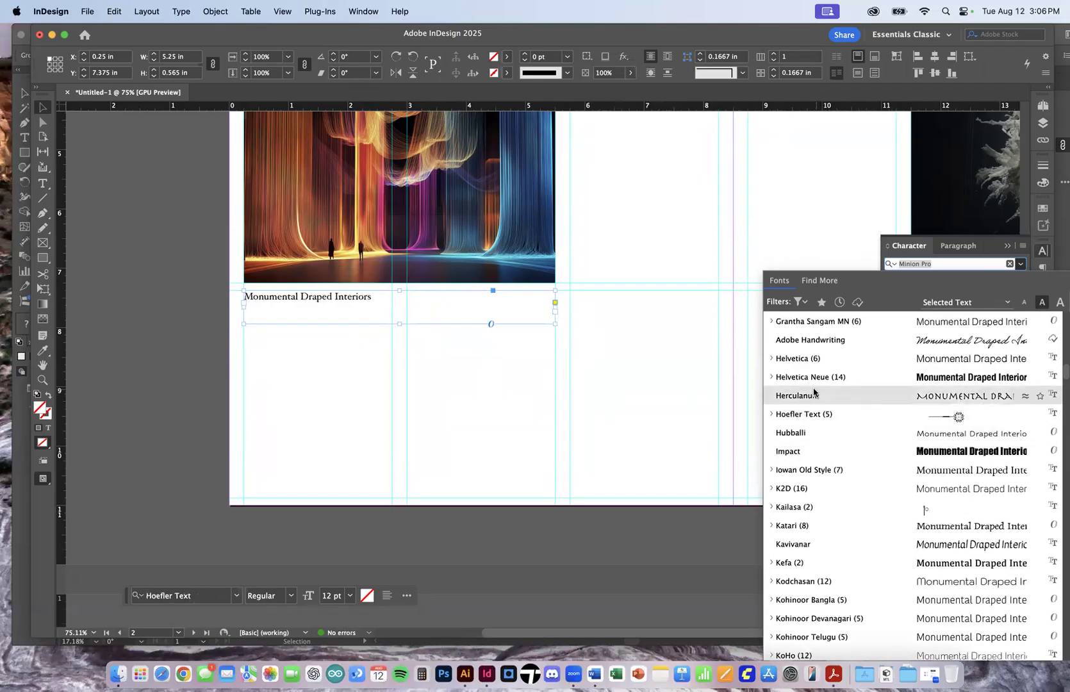
# Set the title "Monumental Draped Interiors" in Helvetica Neue Thin at 24 pt
pyautogui.click(770, 377)
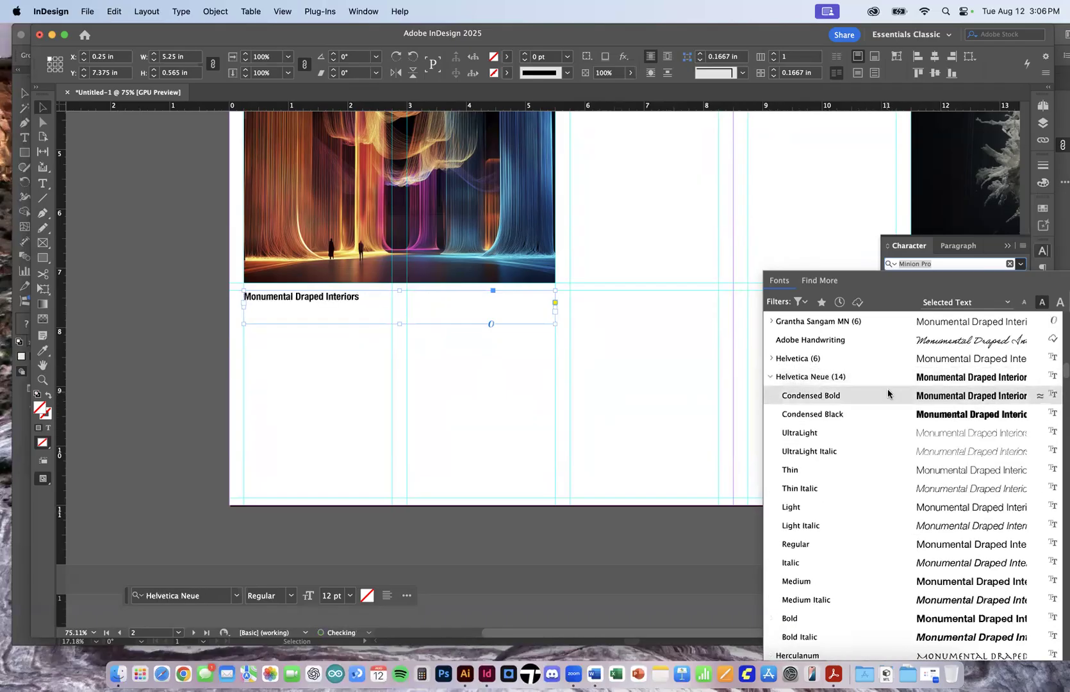
pyautogui.click(896, 474)
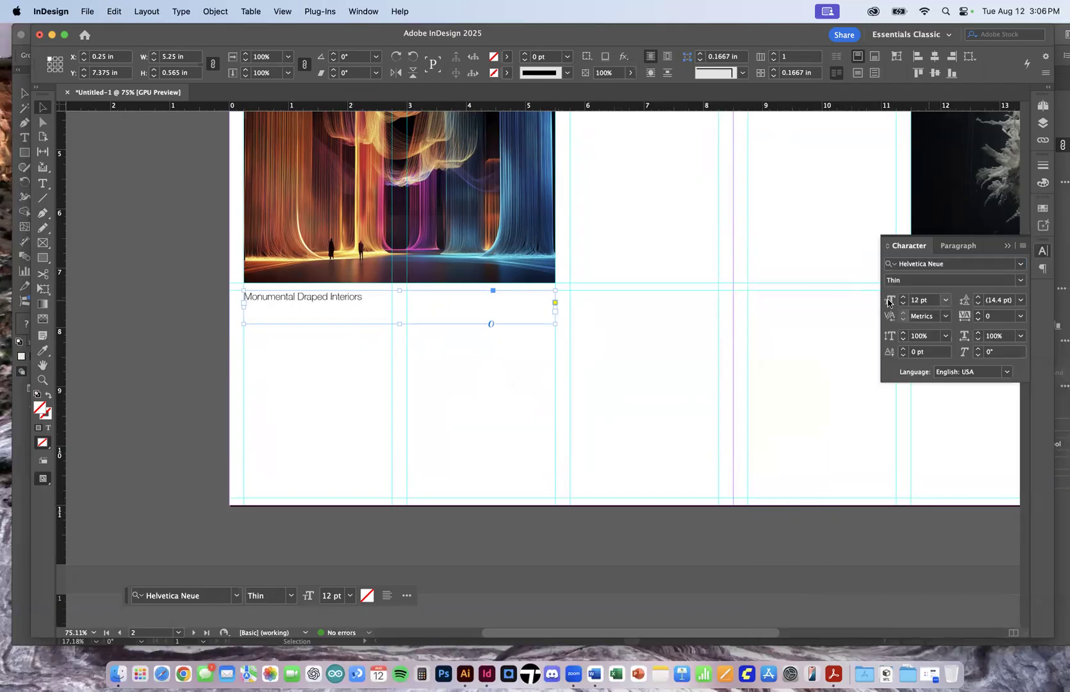
pyautogui.click(943, 299)
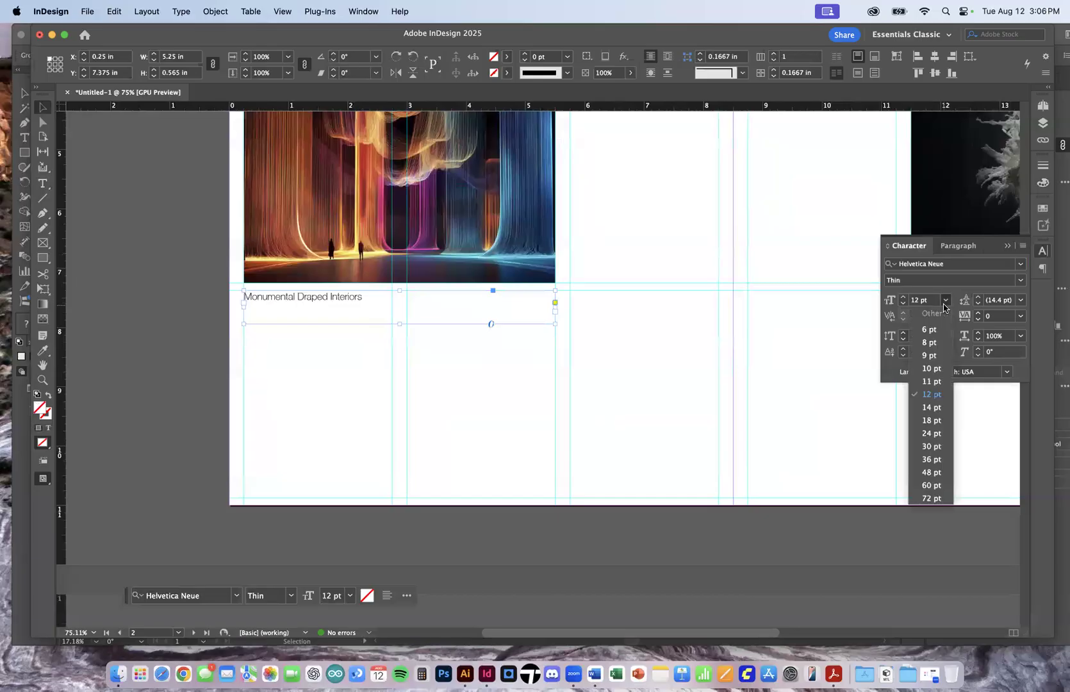
pyautogui.click(943, 433)
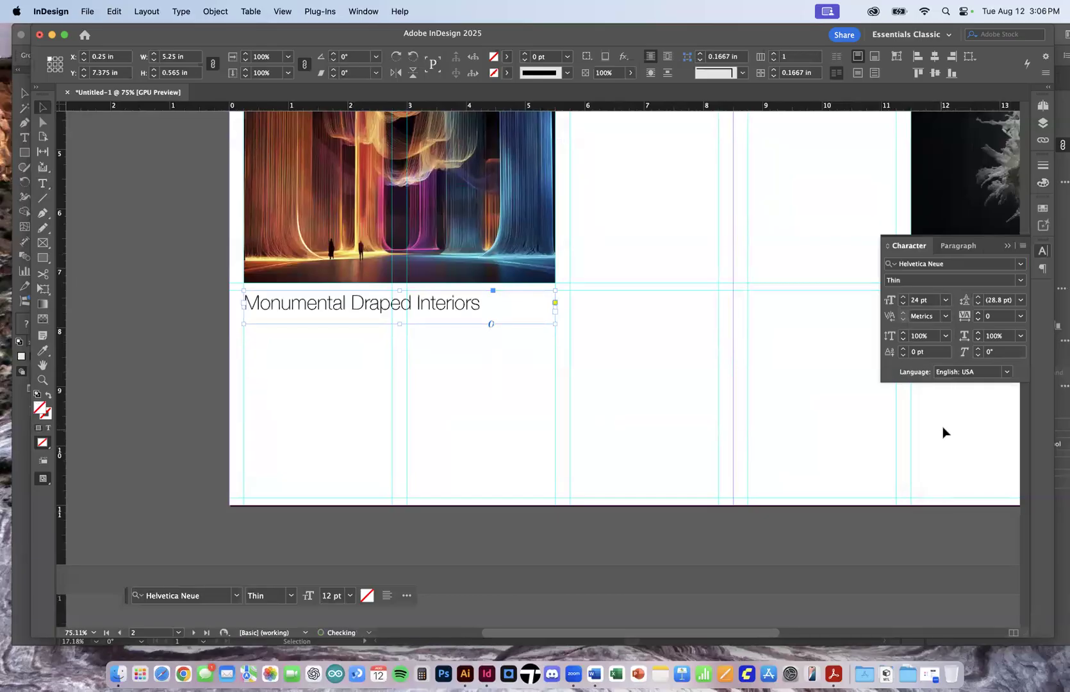
# Shorten the title's text frame to 0.5 in high by raising its lower edge
pyautogui.click(182, 359)
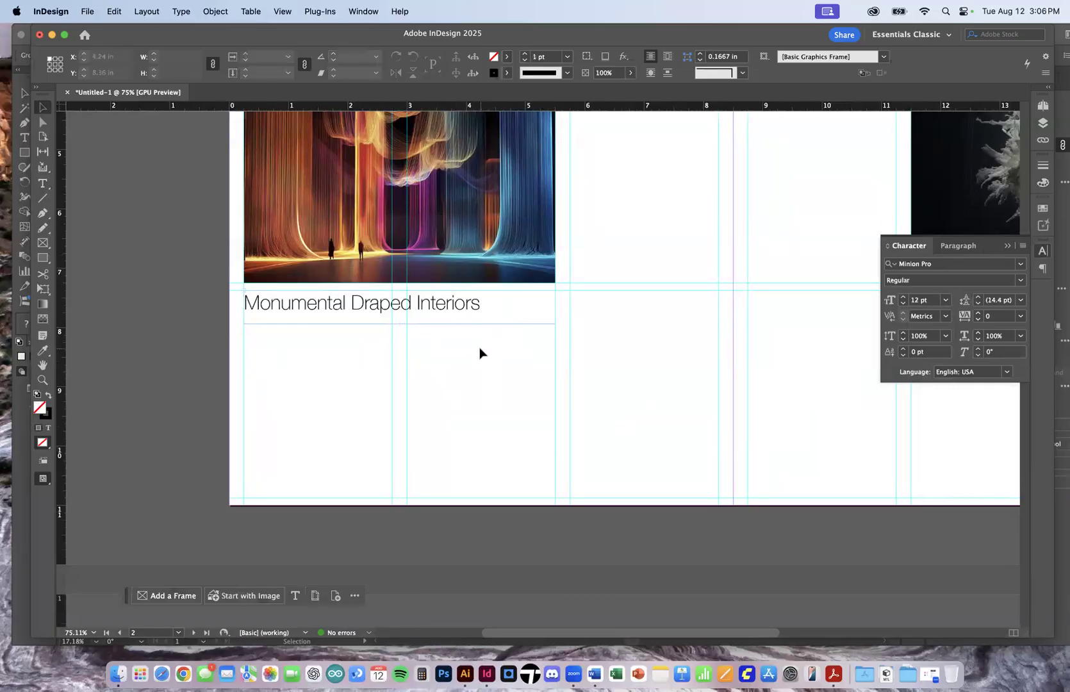
pyautogui.click(424, 323)
pyautogui.moveTo(397, 322); pyautogui.dragTo(398, 319)
pyautogui.click(494, 383)
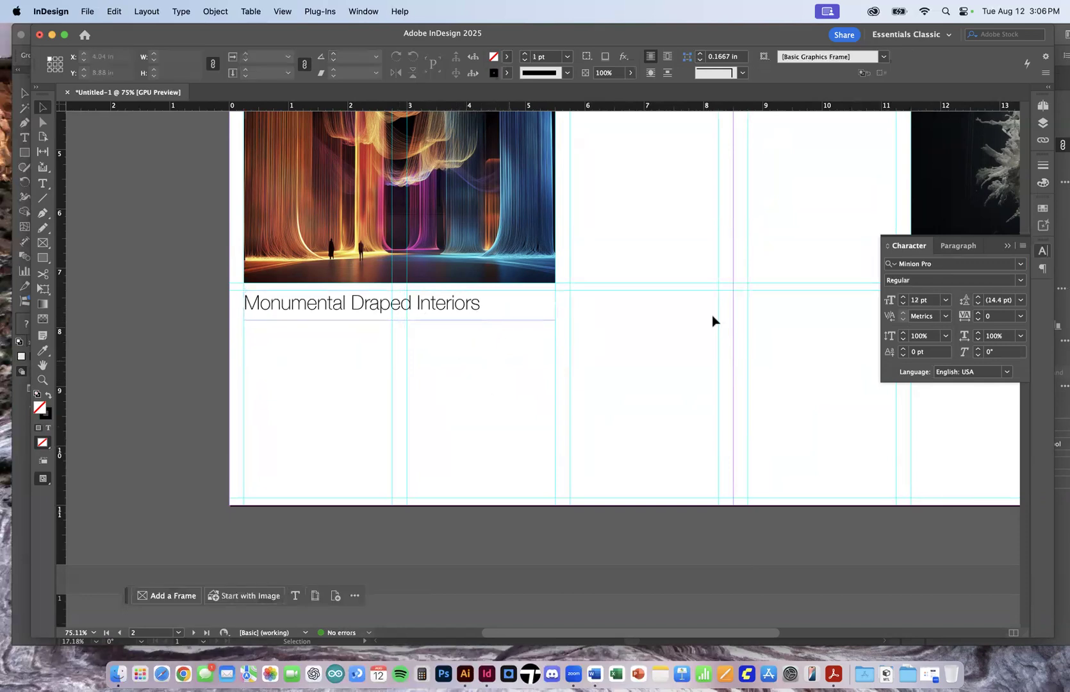
# Draw a 5.25 by 3 in text frame directly below the title and fill it with placeholder text
pyautogui.click(42, 183)
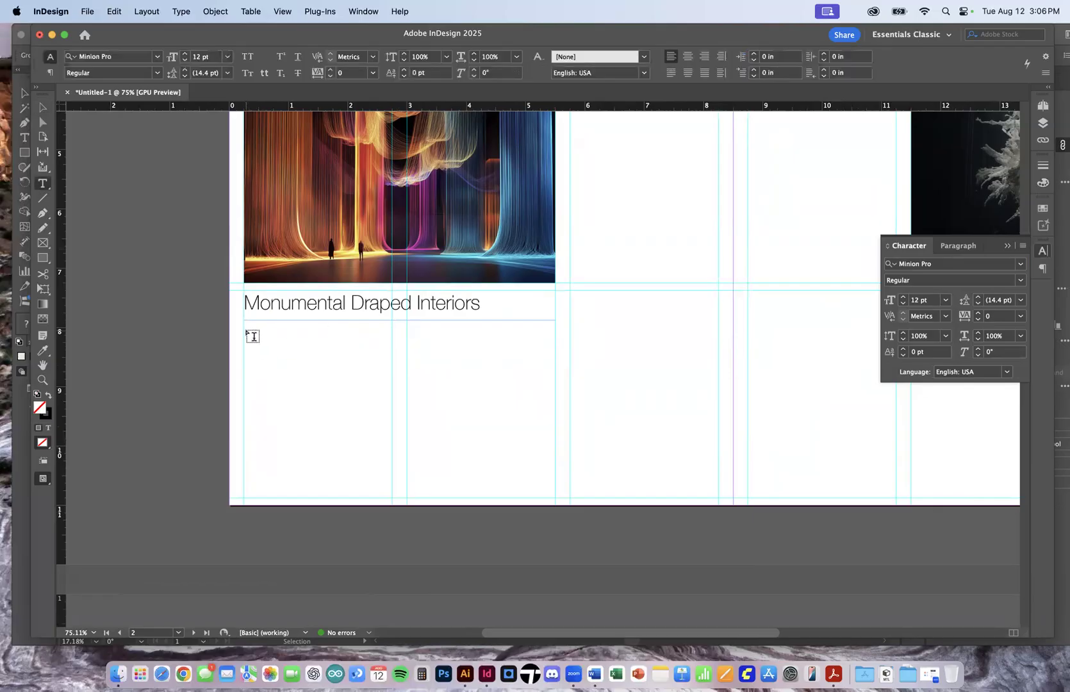
pyautogui.moveTo(244, 320); pyautogui.dragTo(557, 494)
pyautogui.click(42, 107)
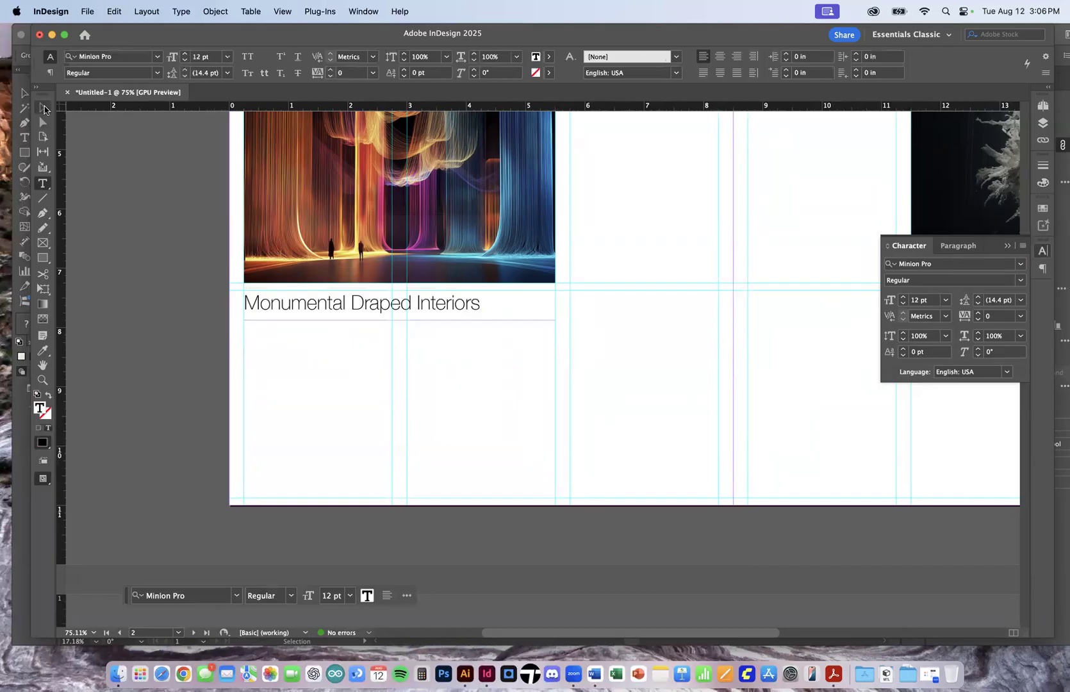
pyautogui.doubleClick(269, 327)
pyautogui.click(42, 107)
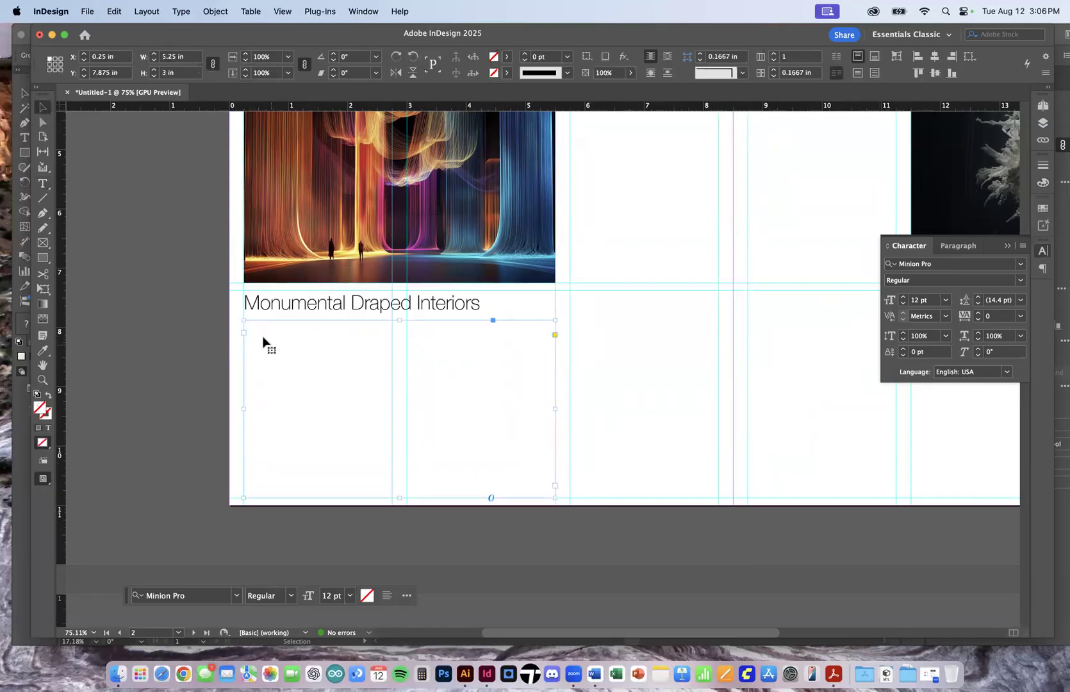
pyautogui.click(186, 12)
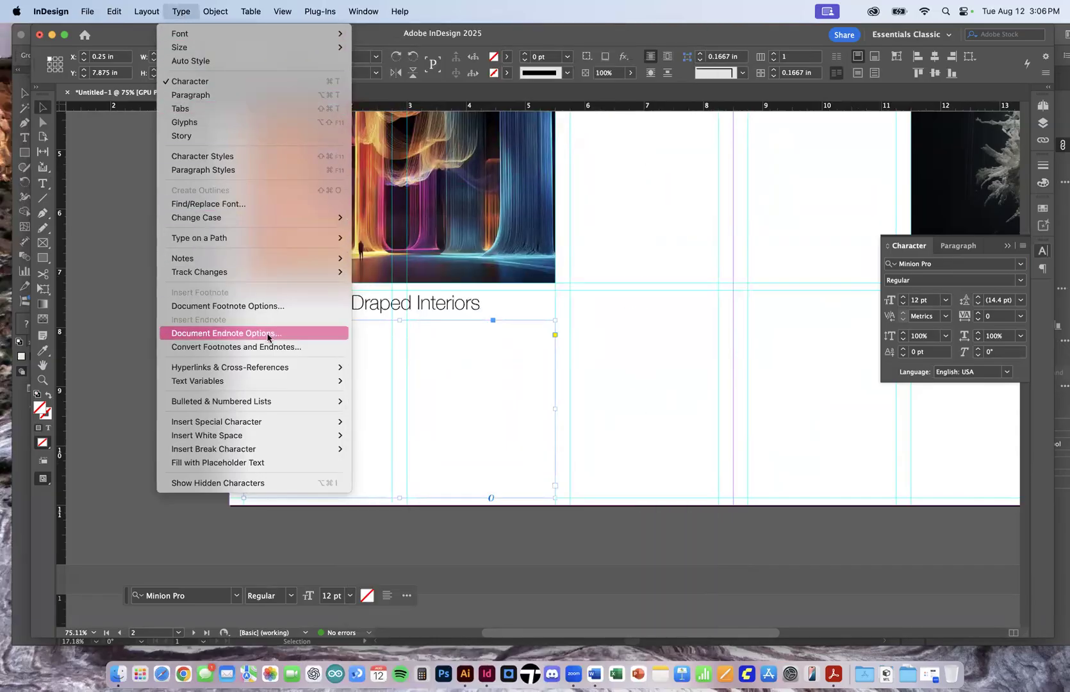
pyautogui.click(268, 465)
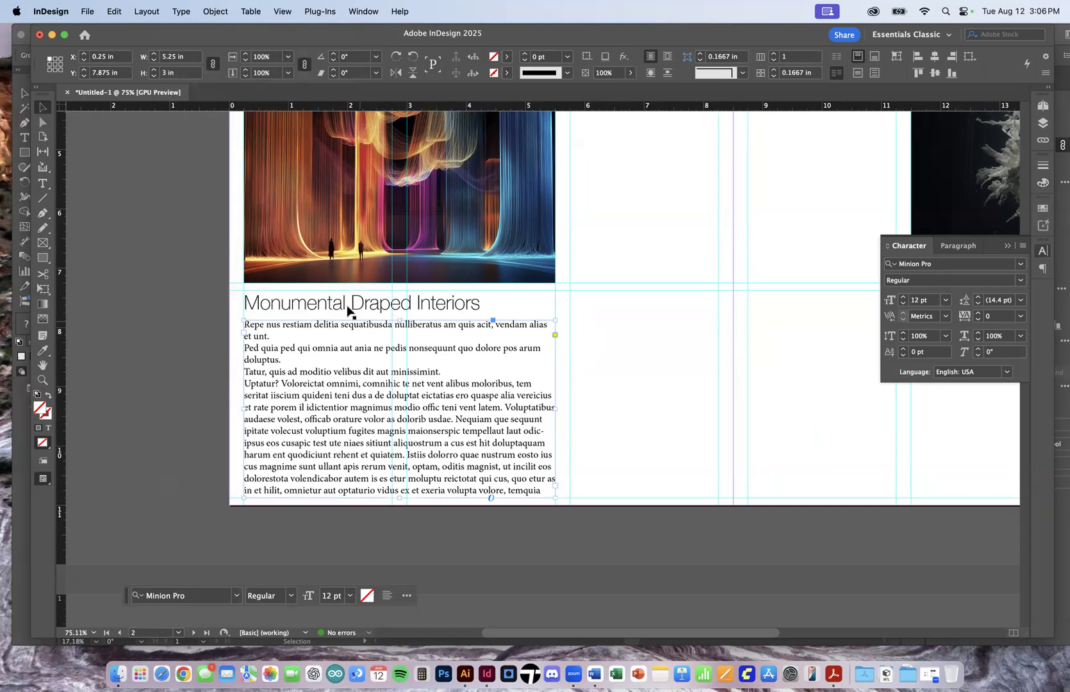
# Delete the first three short paragraphs of the placeholder text, including the empty line they leave
pyautogui.doubleClick(445, 371)
pyautogui.moveTo(442, 371); pyautogui.dragTo(244, 323)
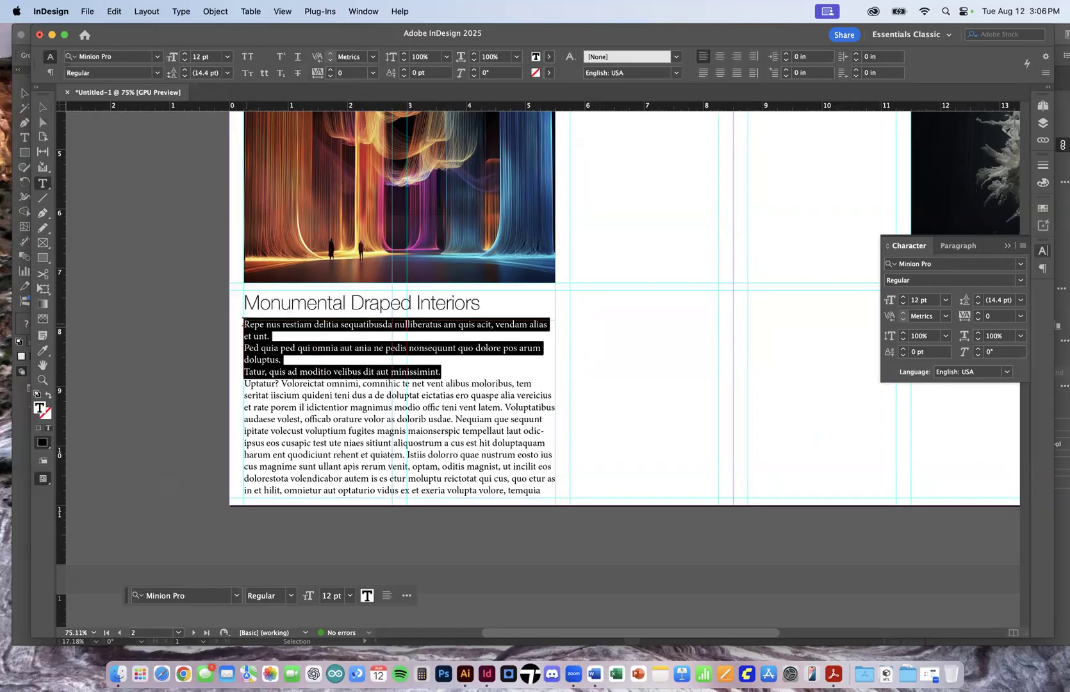
pyautogui.press('BackSpace')
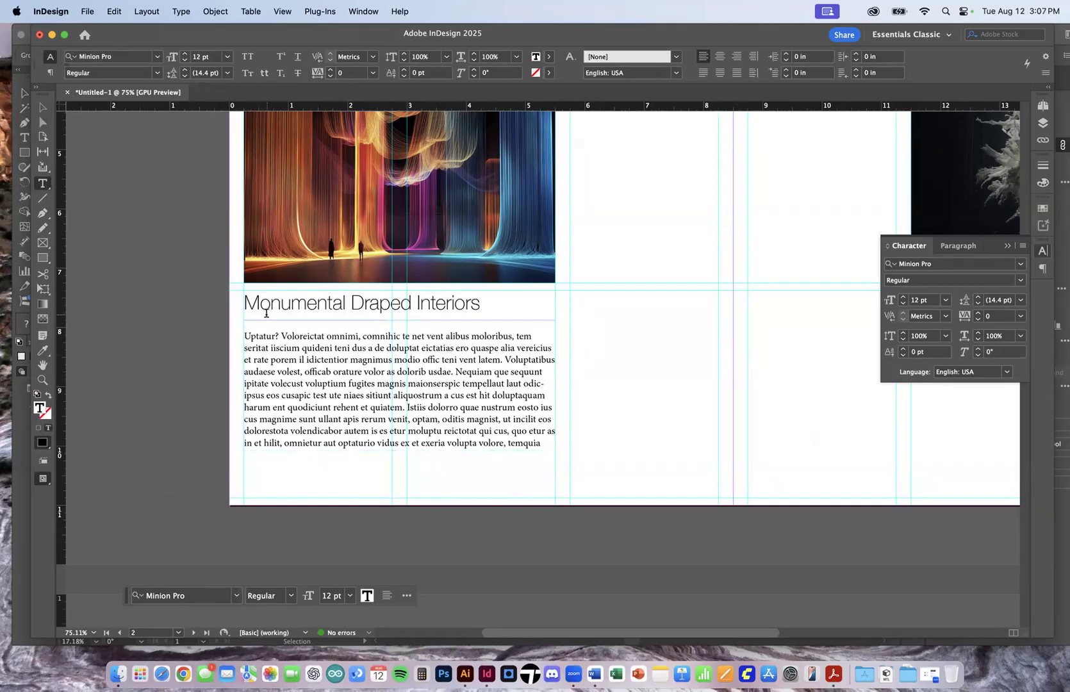
pyautogui.press('Delete')
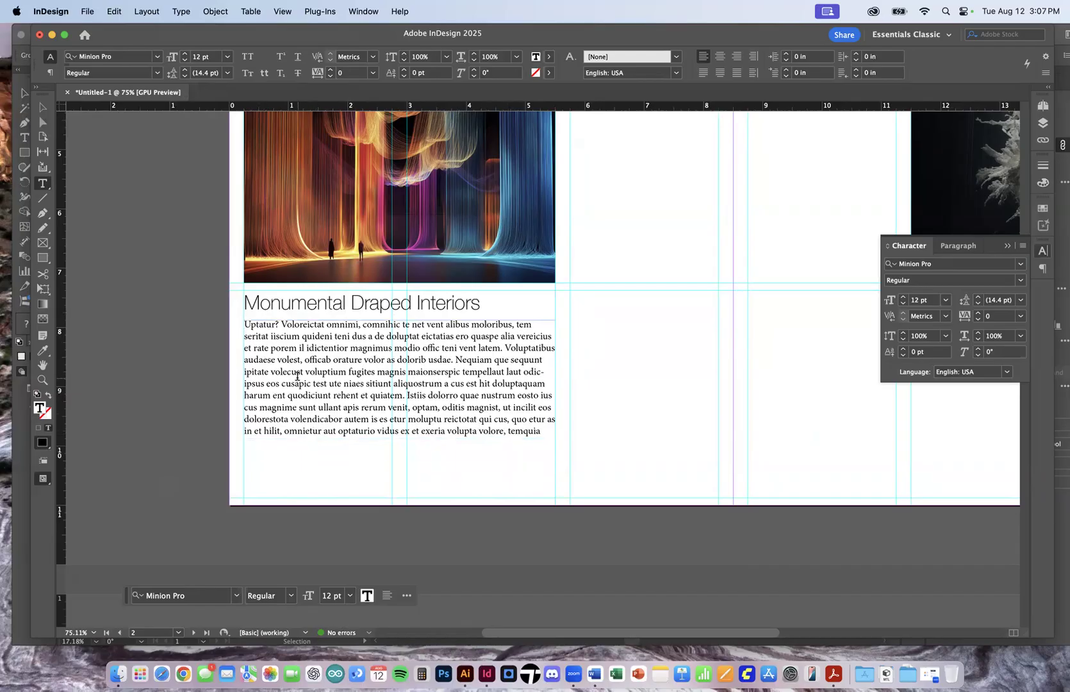
# Duplicate the passage from "voluptium" to the end of the placeholder paragraph, pasting the copy at its end
pyautogui.moveTo(305, 370); pyautogui.dragTo(537, 431)
pyautogui.press('super+c')
pyautogui.press('Right')
pyautogui.press('super+v')
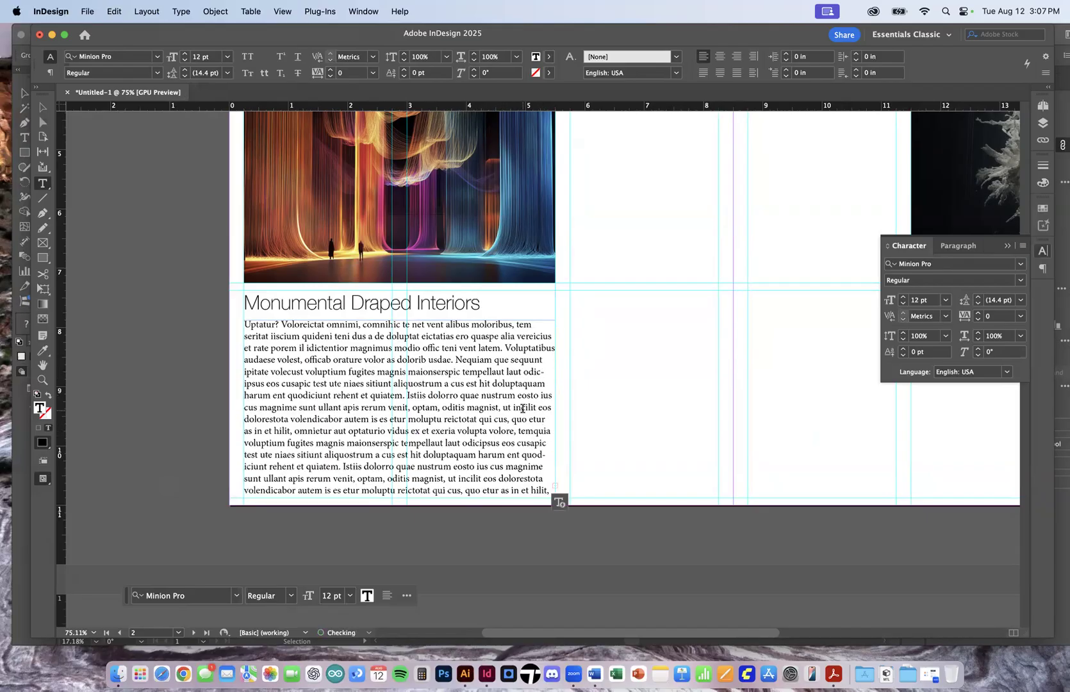
# Set the body text frame in Helvetica Neue Regular at 10 pt
pyautogui.click(42, 107)
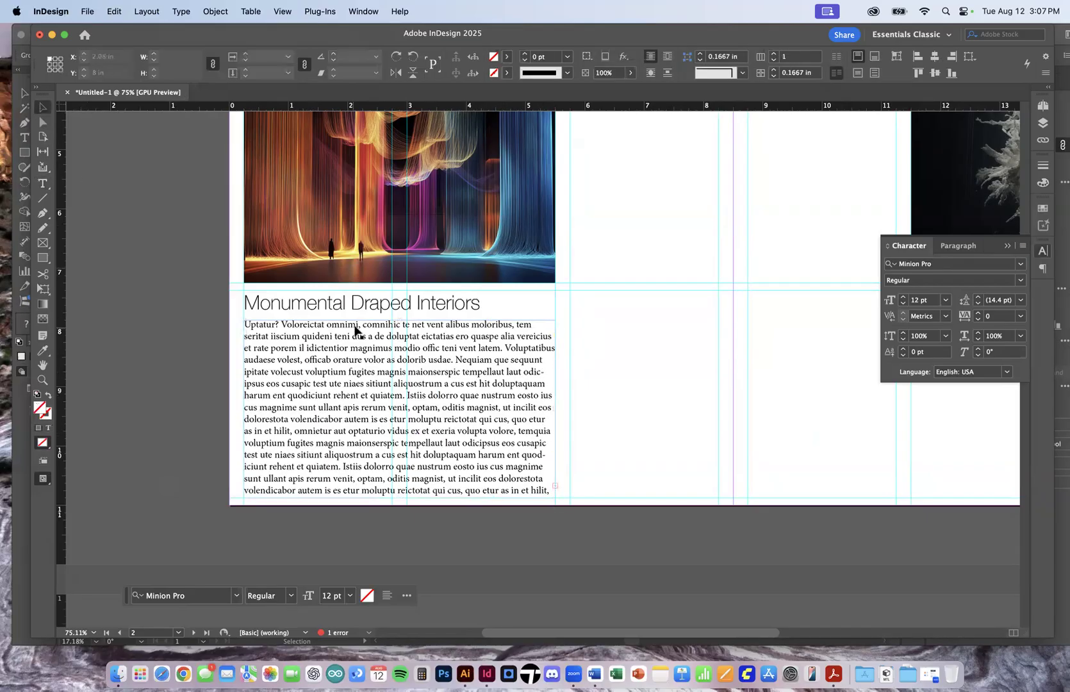
pyautogui.click(1019, 263)
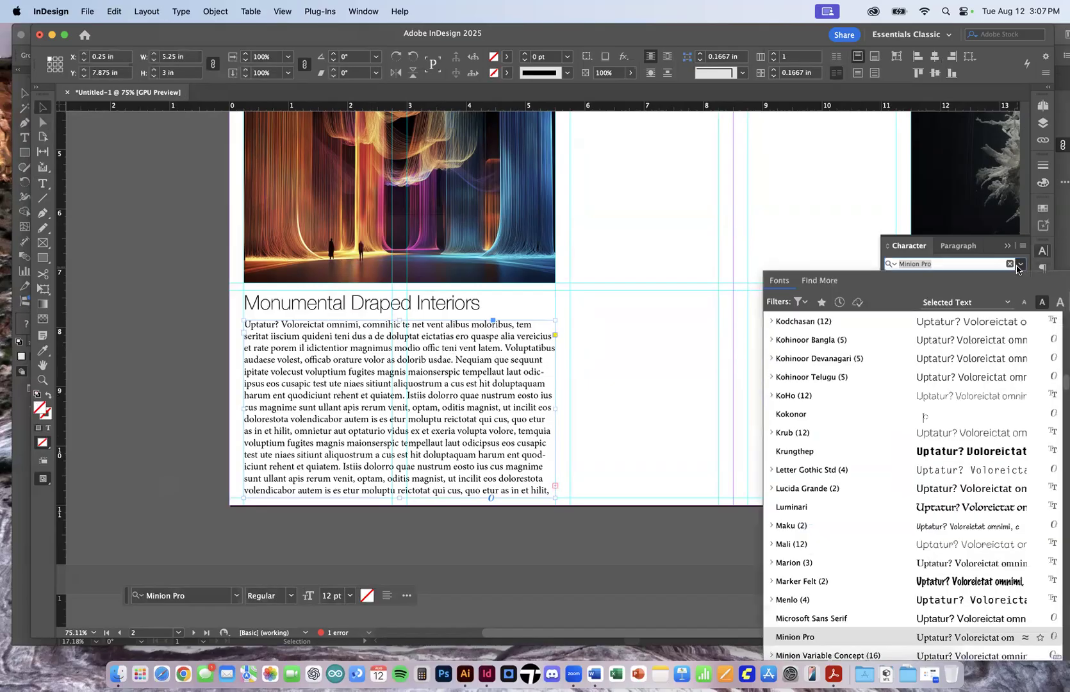
pyautogui.scroll(15, 826, 442)
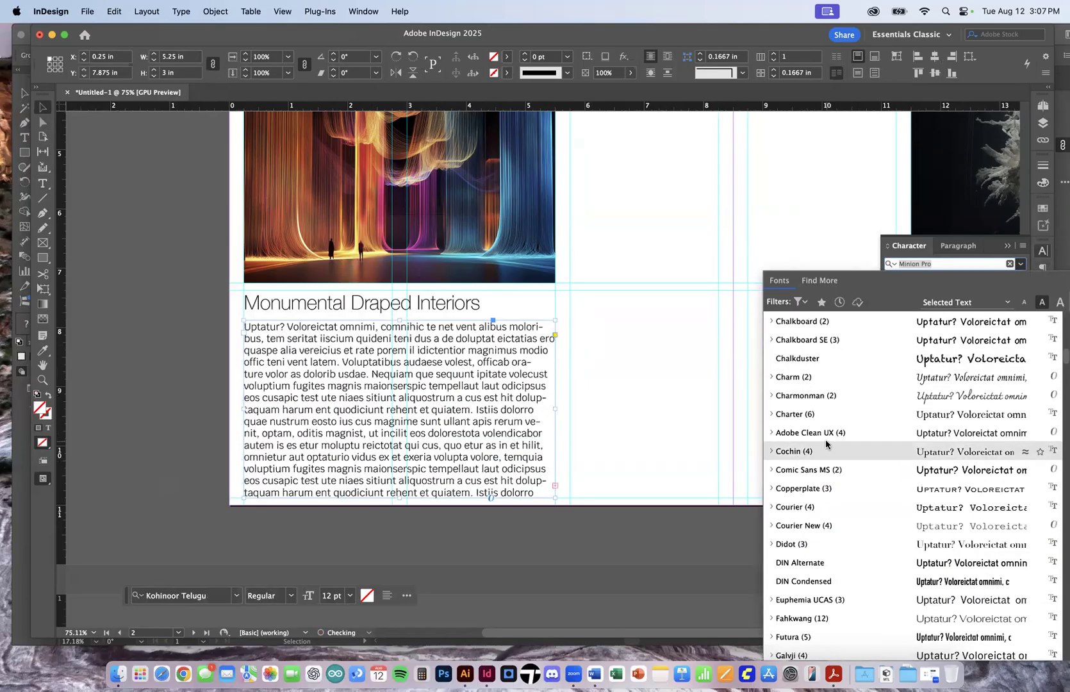
pyautogui.scroll(-4, 827, 444)
pyautogui.scroll(5, 832, 442)
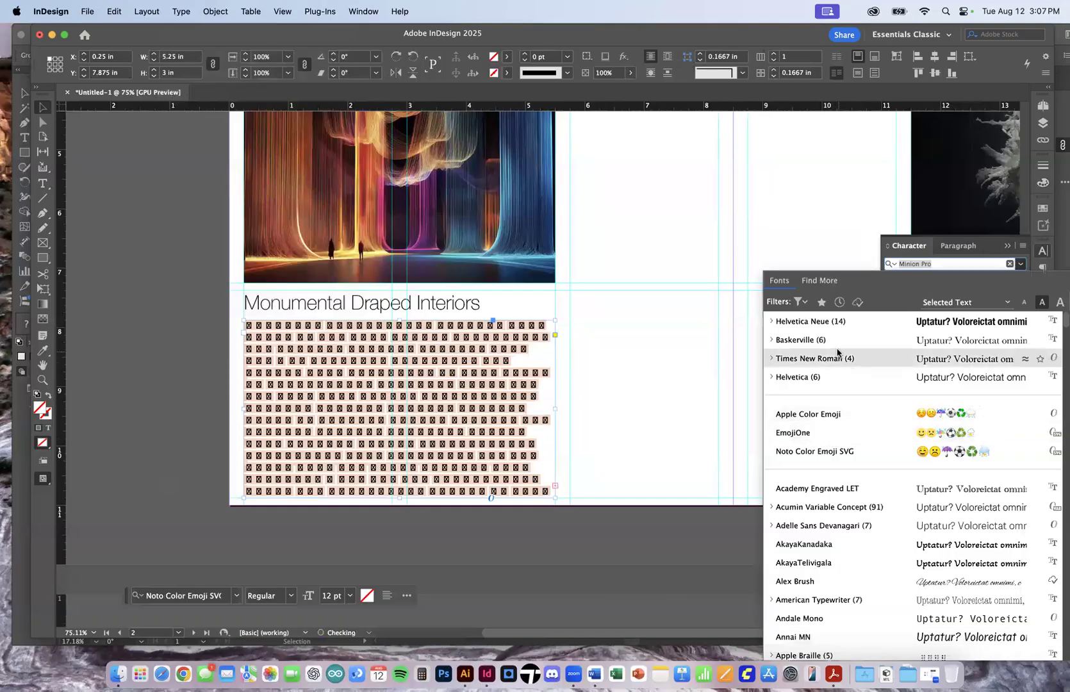
pyautogui.click(772, 322)
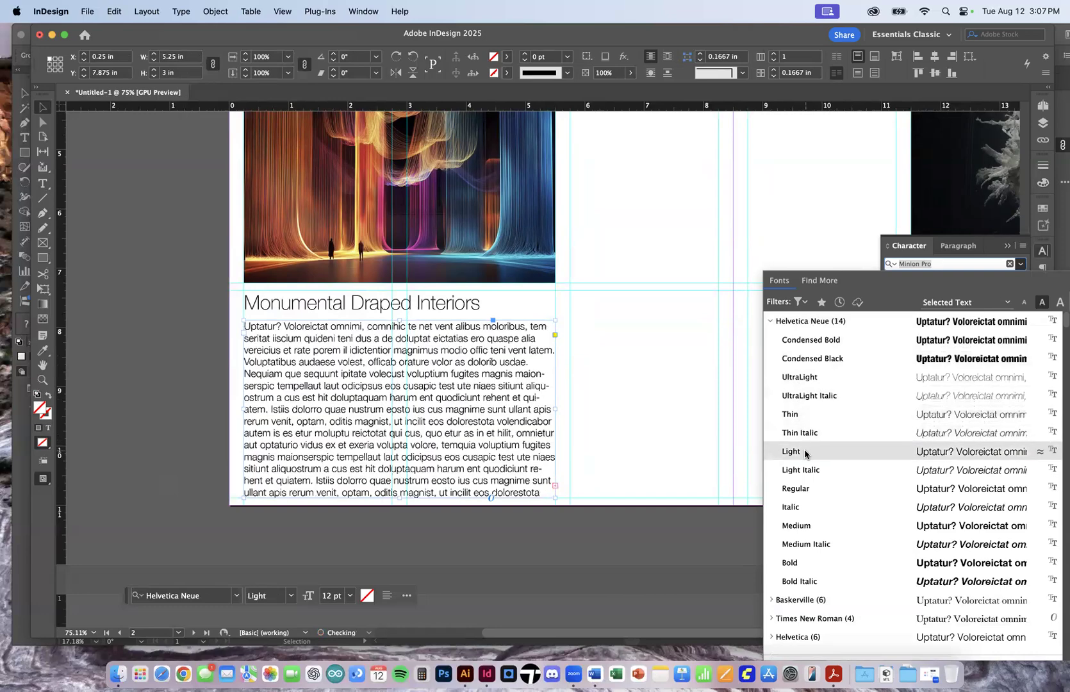
pyautogui.click(812, 485)
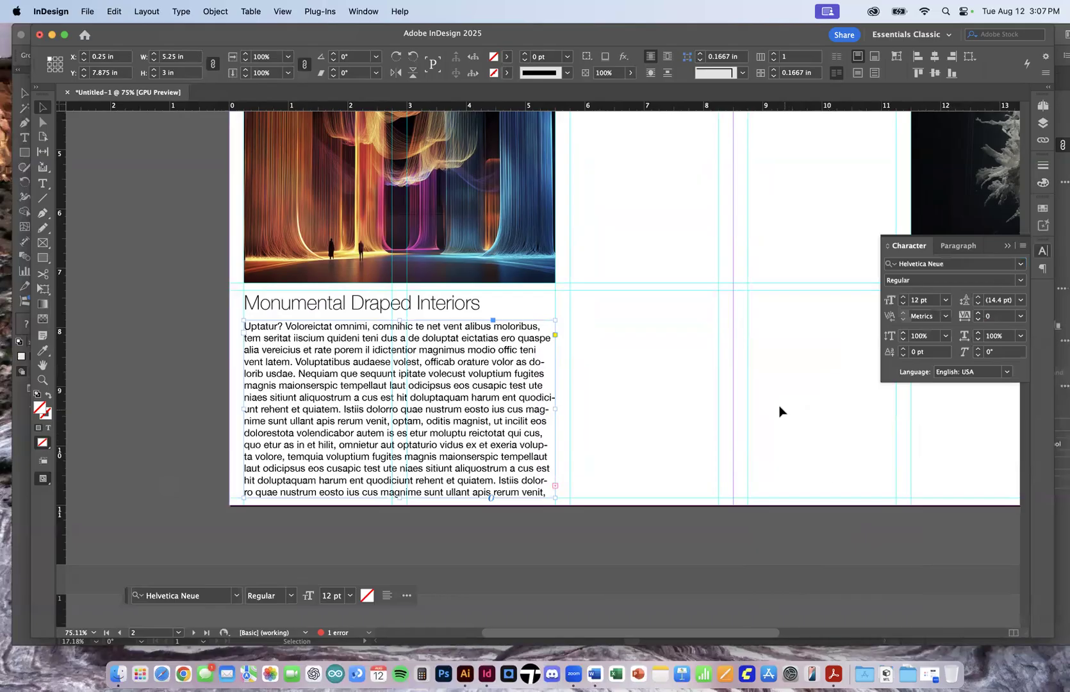
pyautogui.click(944, 300)
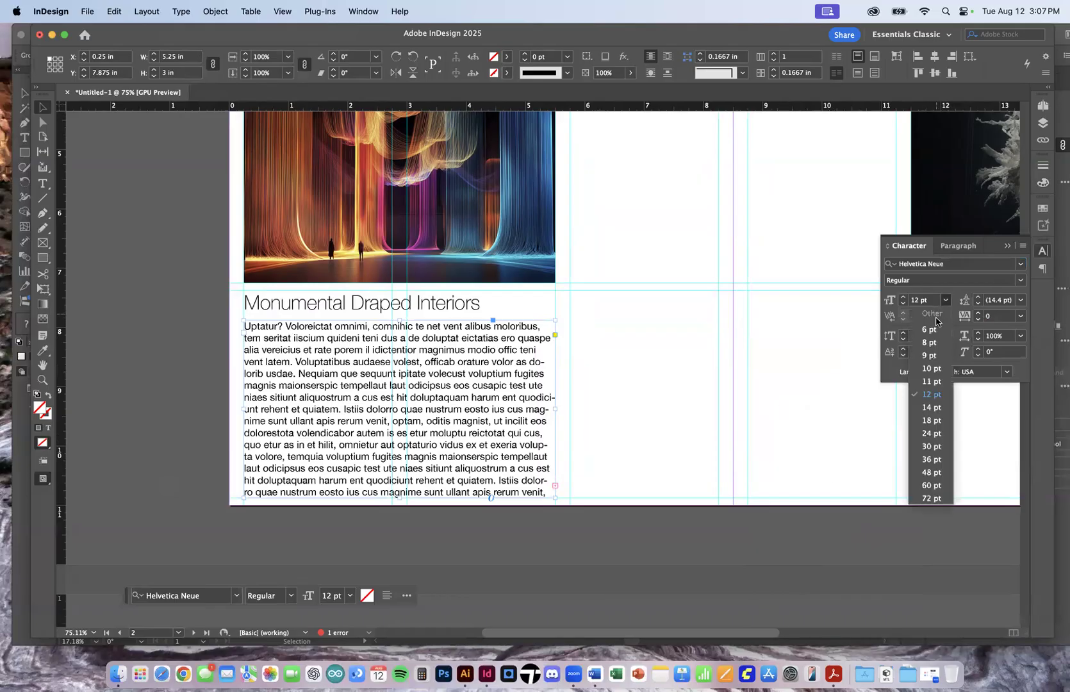
pyautogui.click(930, 366)
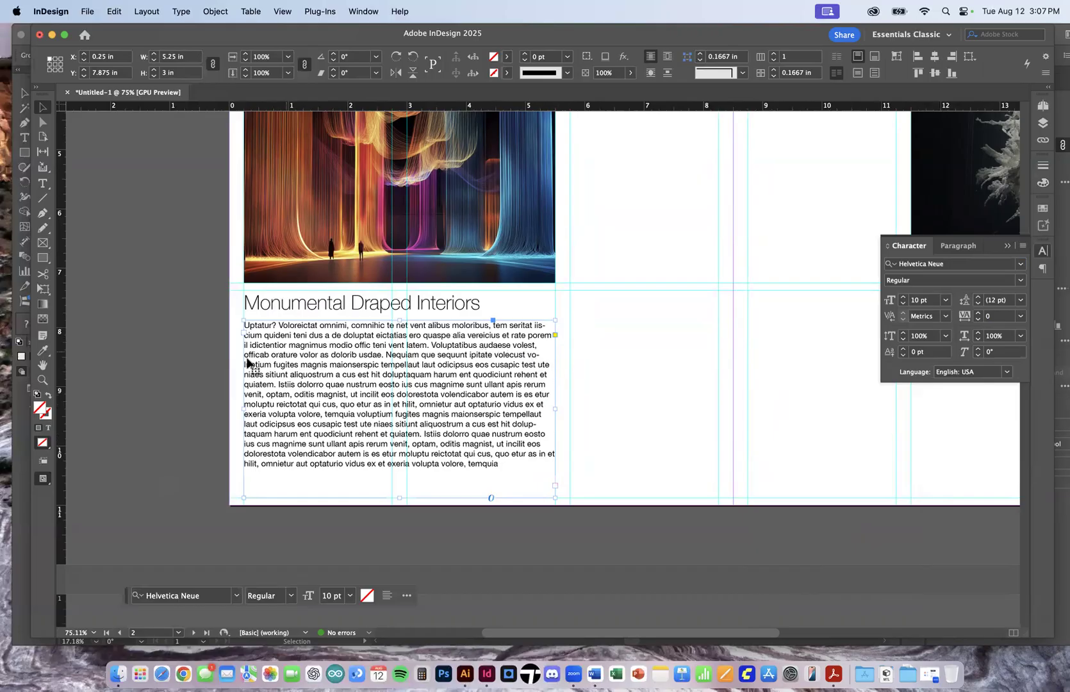
# Lighten all of the body text to an 83% tint of black and deselect the frame
pyautogui.doubleClick(320, 337)
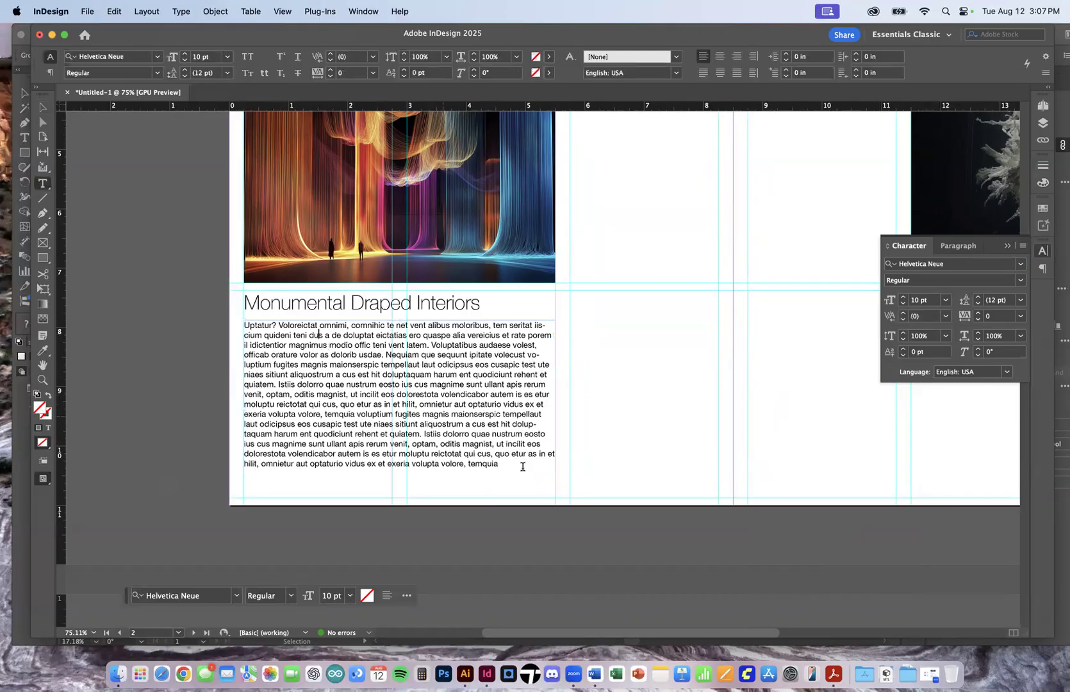
pyautogui.moveTo(496, 462); pyautogui.dragTo(220, 324)
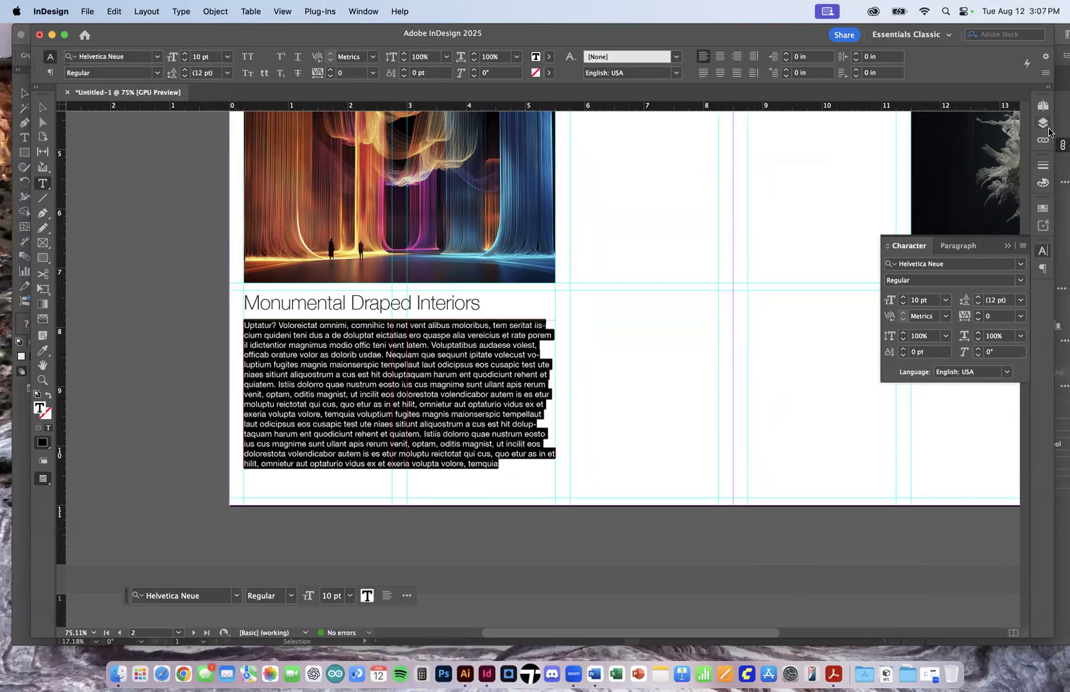
pyautogui.click(1042, 210)
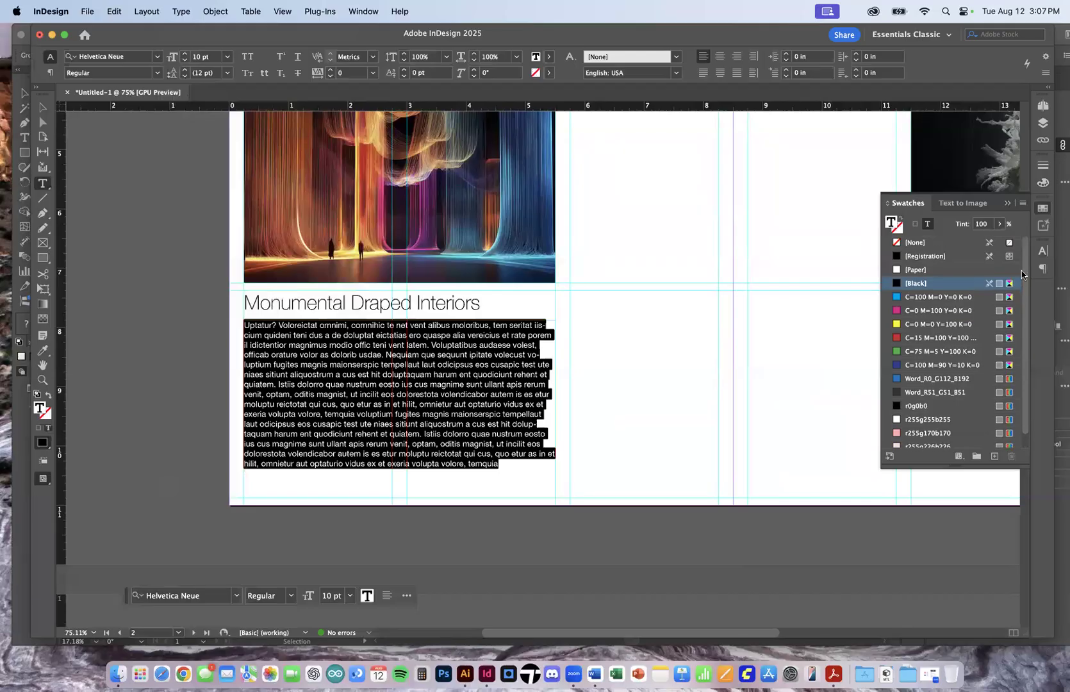
pyautogui.click(1007, 203)
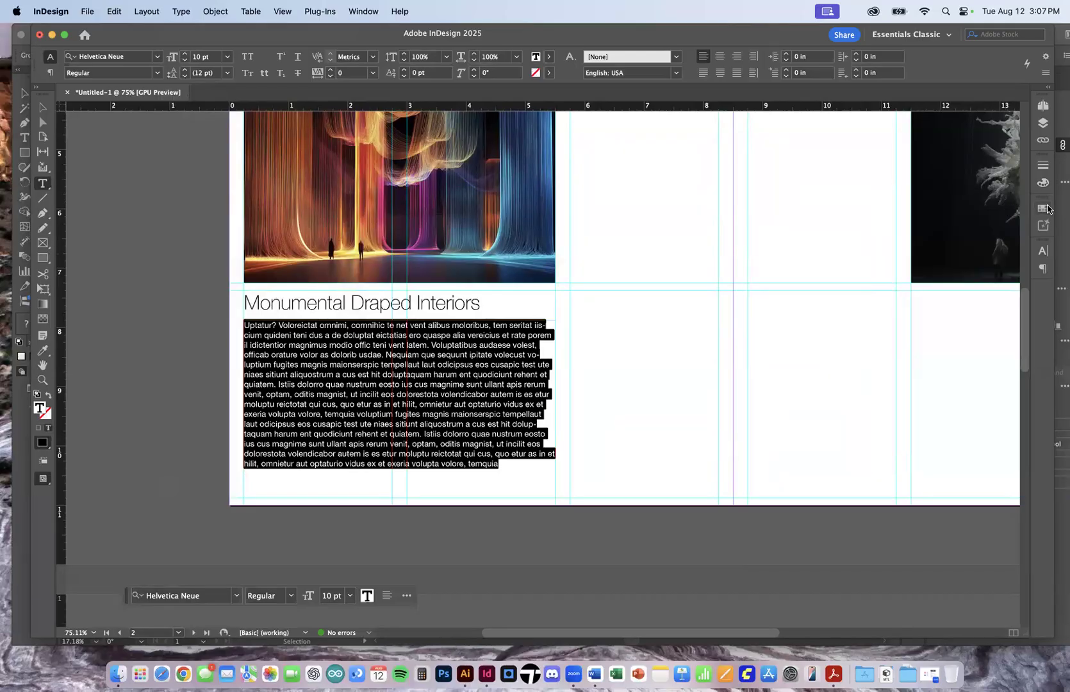
pyautogui.click(1043, 184)
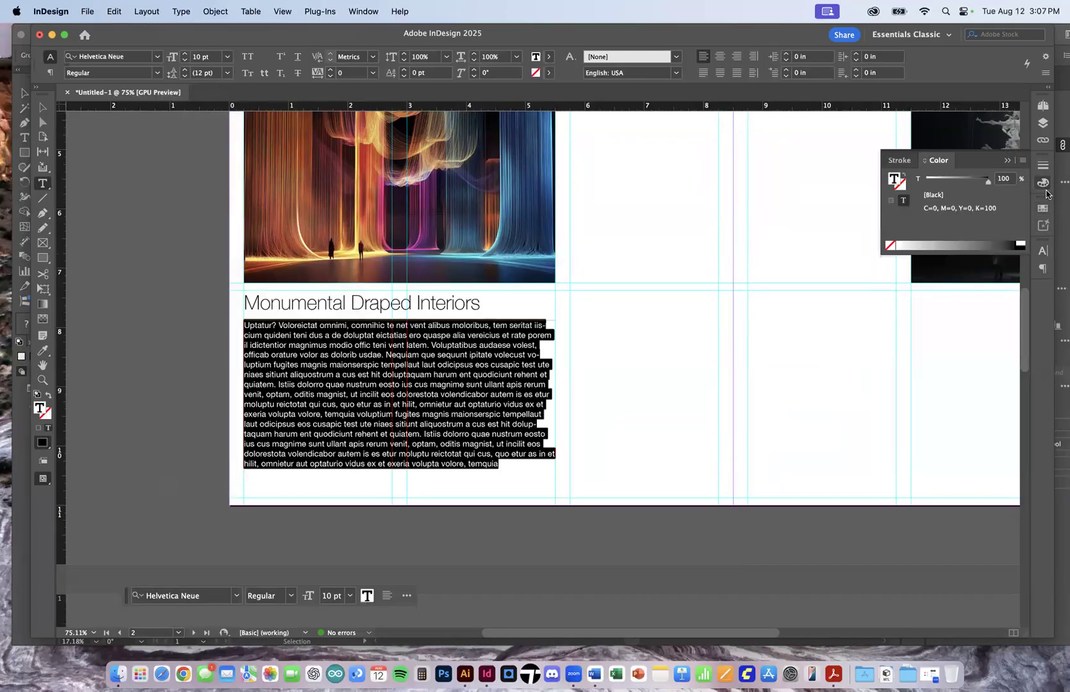
pyautogui.click(993, 244)
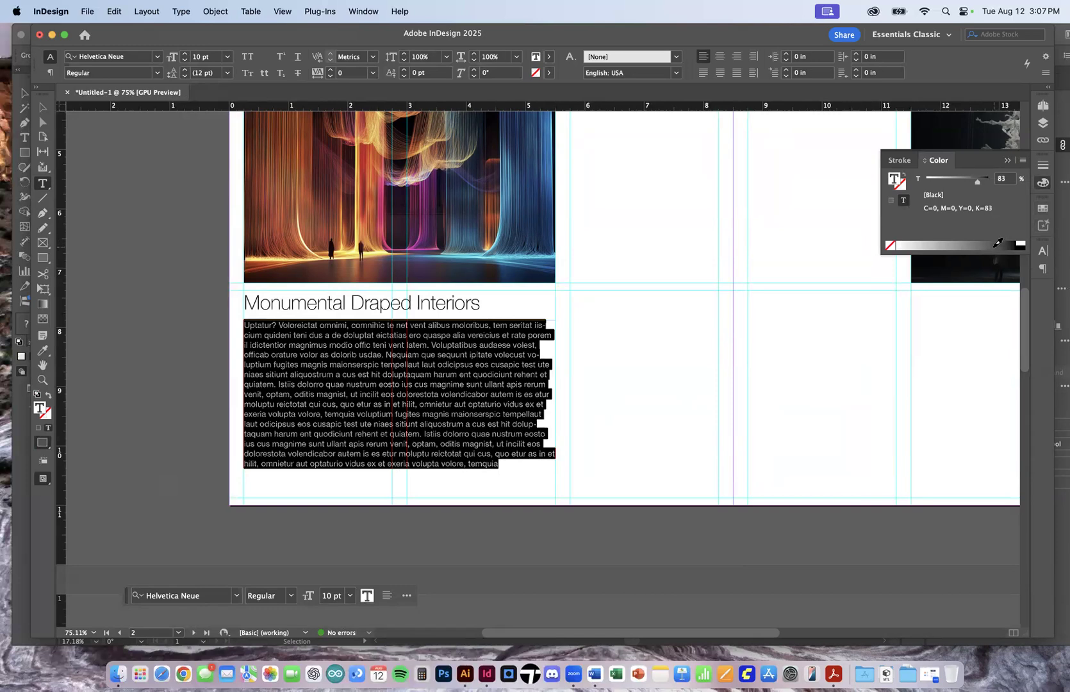
pyautogui.click(996, 244)
pyautogui.press('Escape')
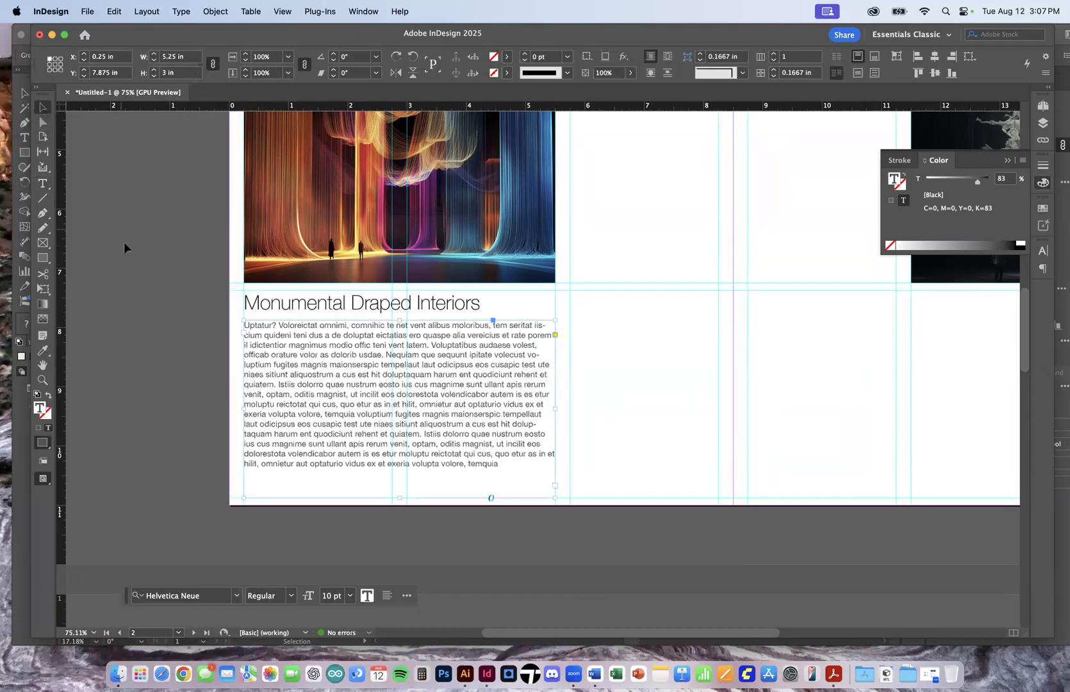
pyautogui.click(124, 242)
# Try the Thin font style on the whole body text and undo the change
pyautogui.scroll(-5, 410, 419)
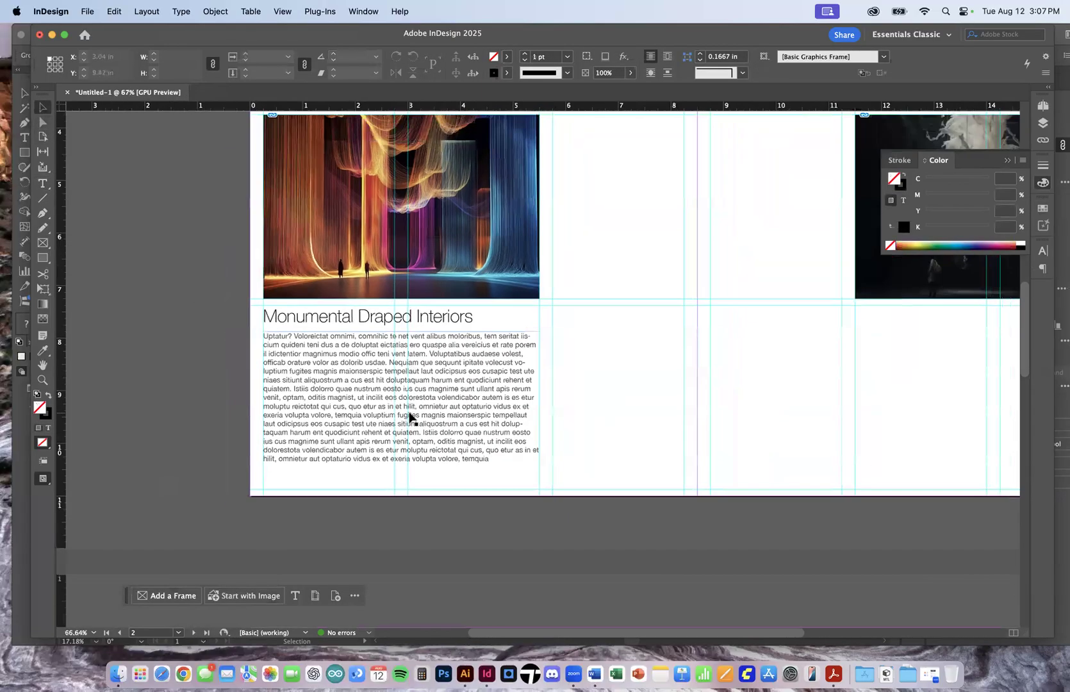
pyautogui.scroll(5, 410, 419)
pyautogui.scroll(-1, 409, 418)
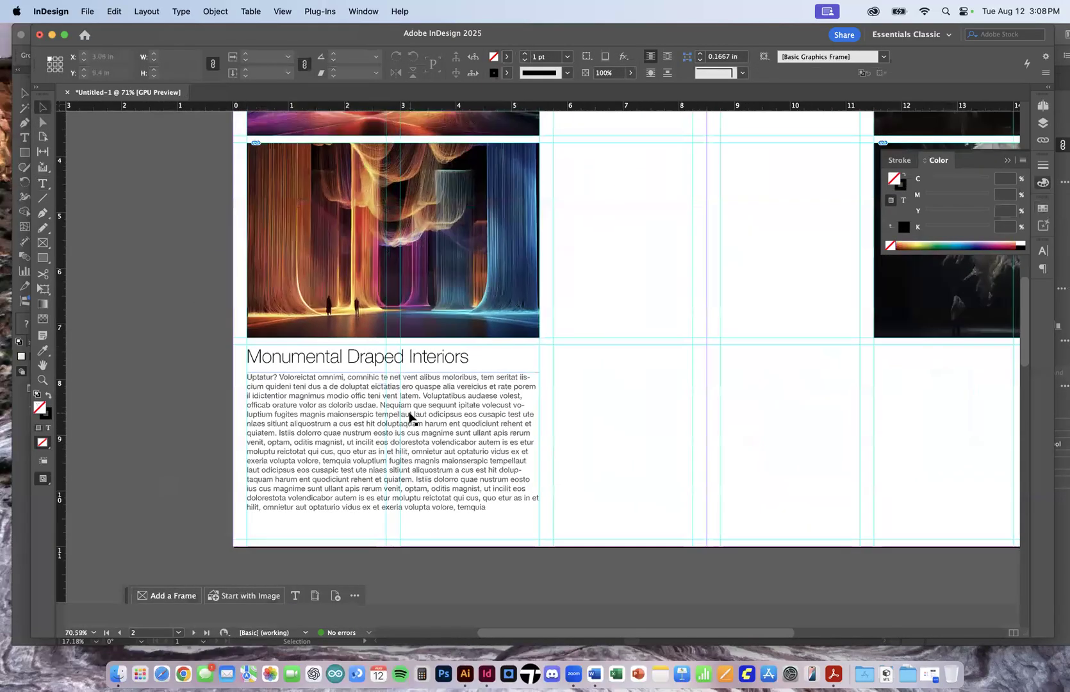
pyautogui.doubleClick(436, 456)
pyautogui.press('super+a')
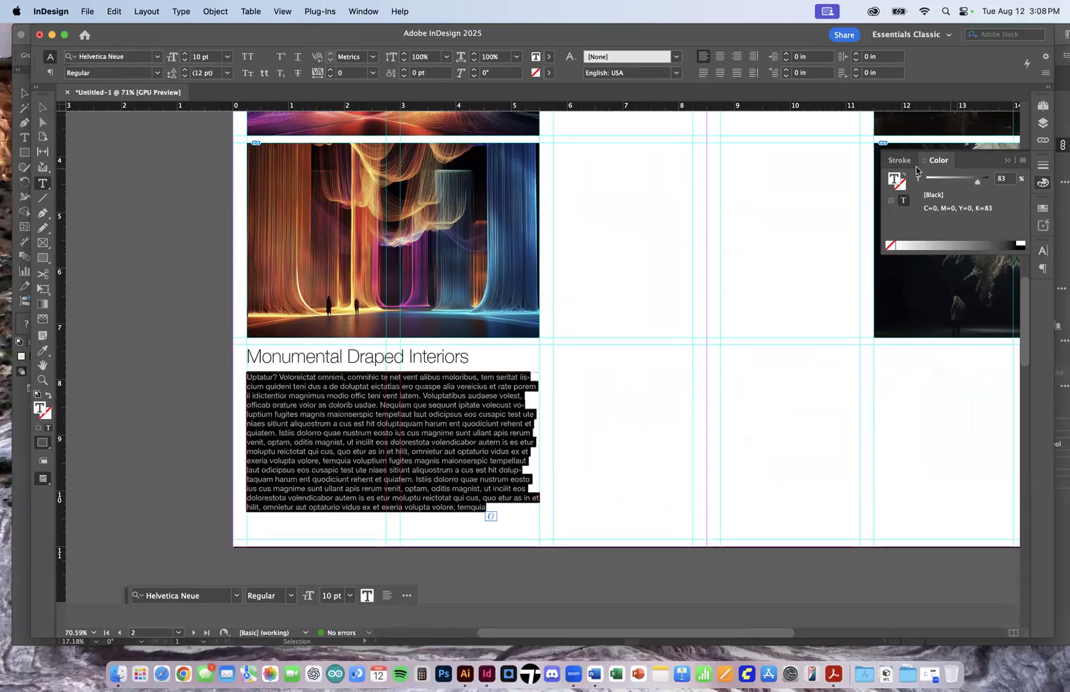
pyautogui.click(154, 73)
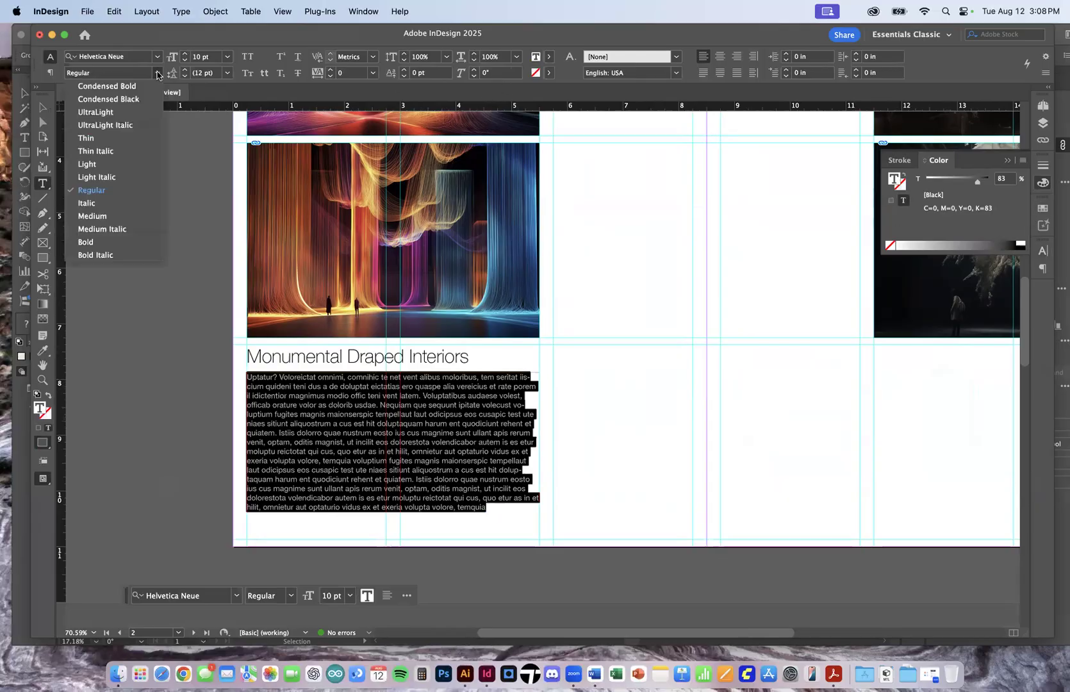
pyautogui.click(104, 138)
pyautogui.click(157, 274)
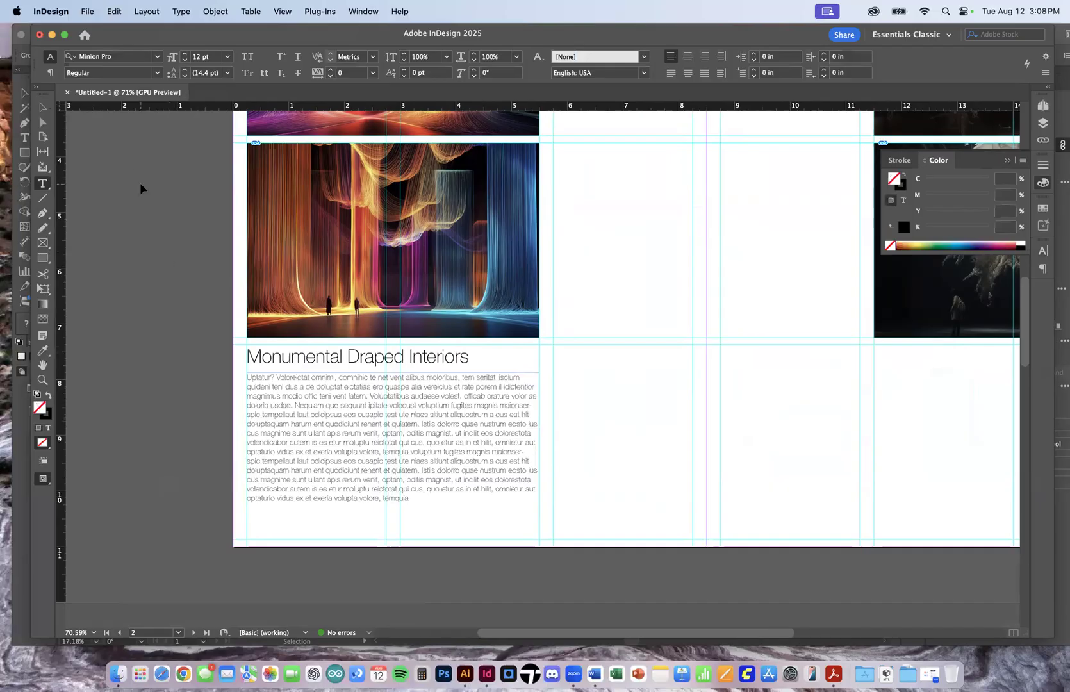
pyautogui.press('super+z')
pyautogui.click(43, 110)
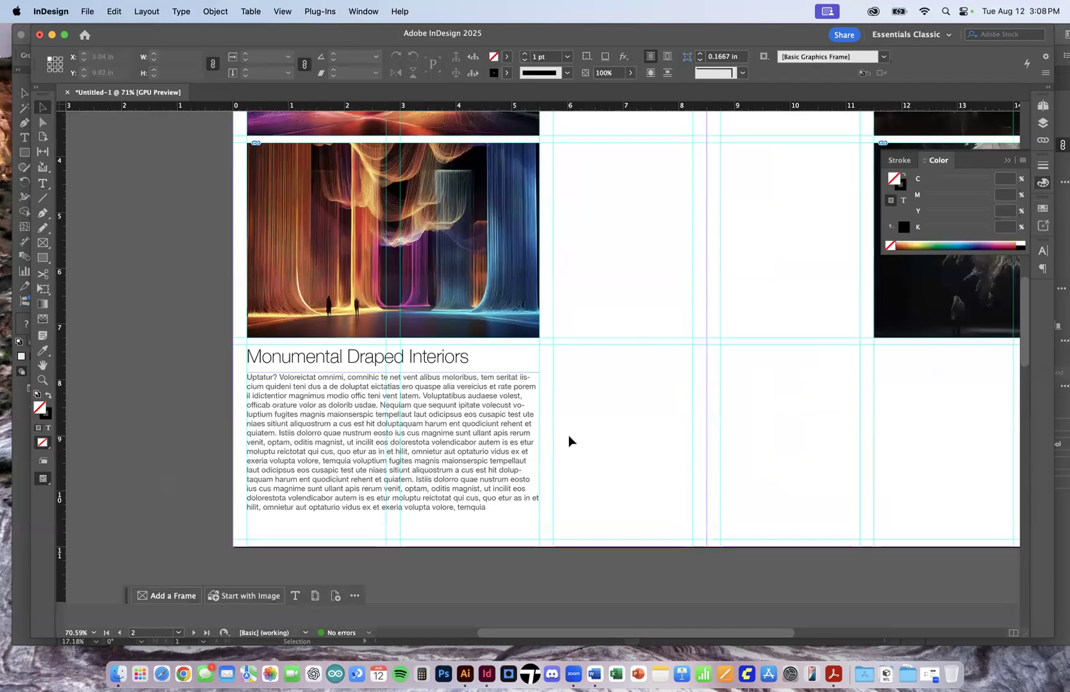
# Select the title "Monumental Draped Interiors" and review which Helvetica Neue font styles are available for it
pyautogui.click(458, 365)
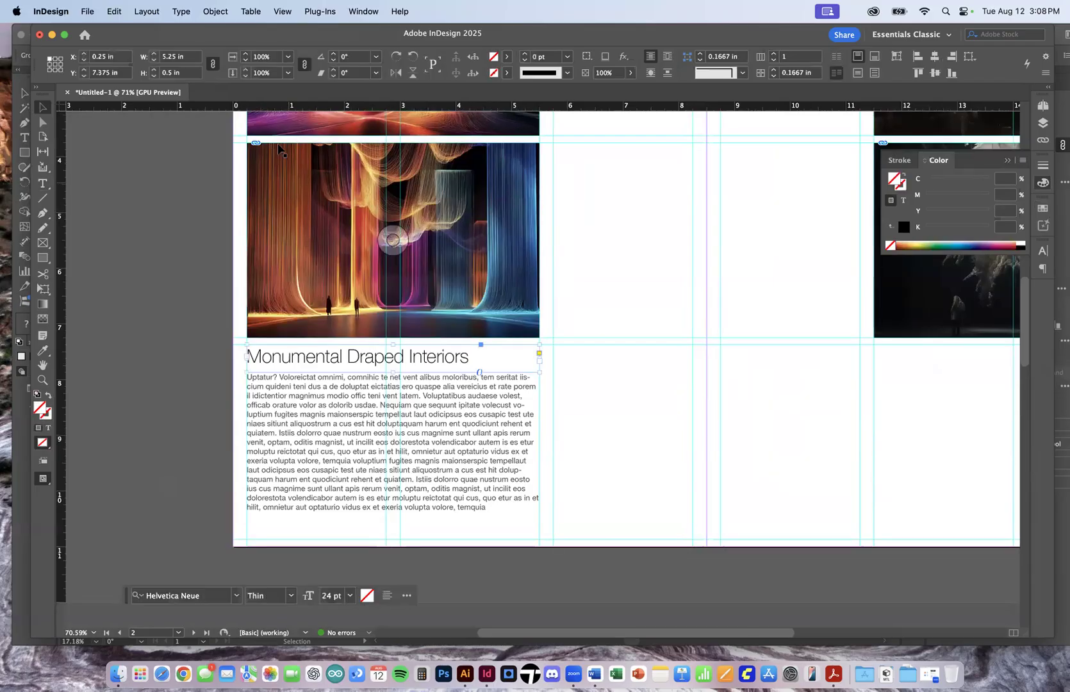
pyautogui.doubleClick(397, 365)
pyautogui.moveTo(469, 357); pyautogui.dragTo(238, 344)
pyautogui.click(157, 77)
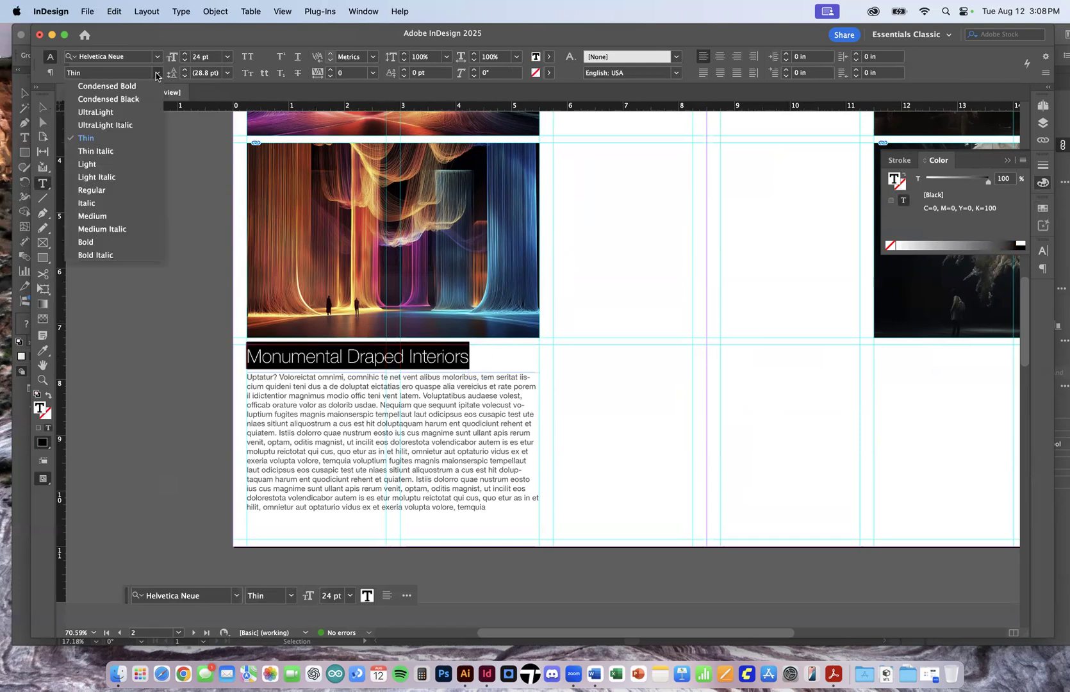
pyautogui.click(158, 76)
pyautogui.click(158, 76)
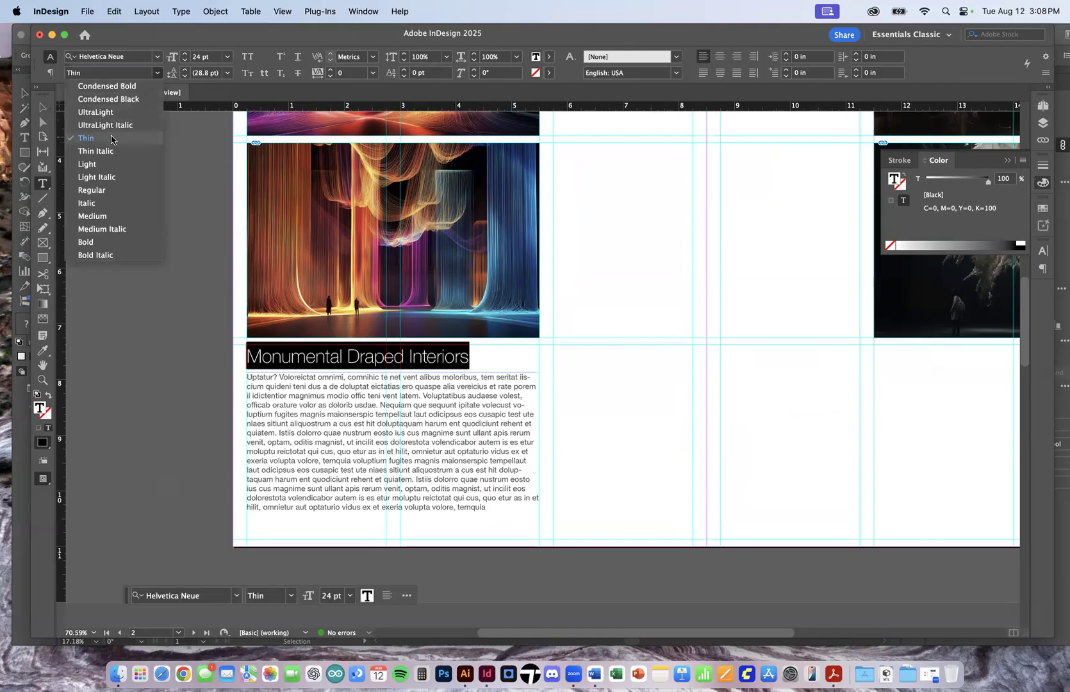
pyautogui.click(1042, 252)
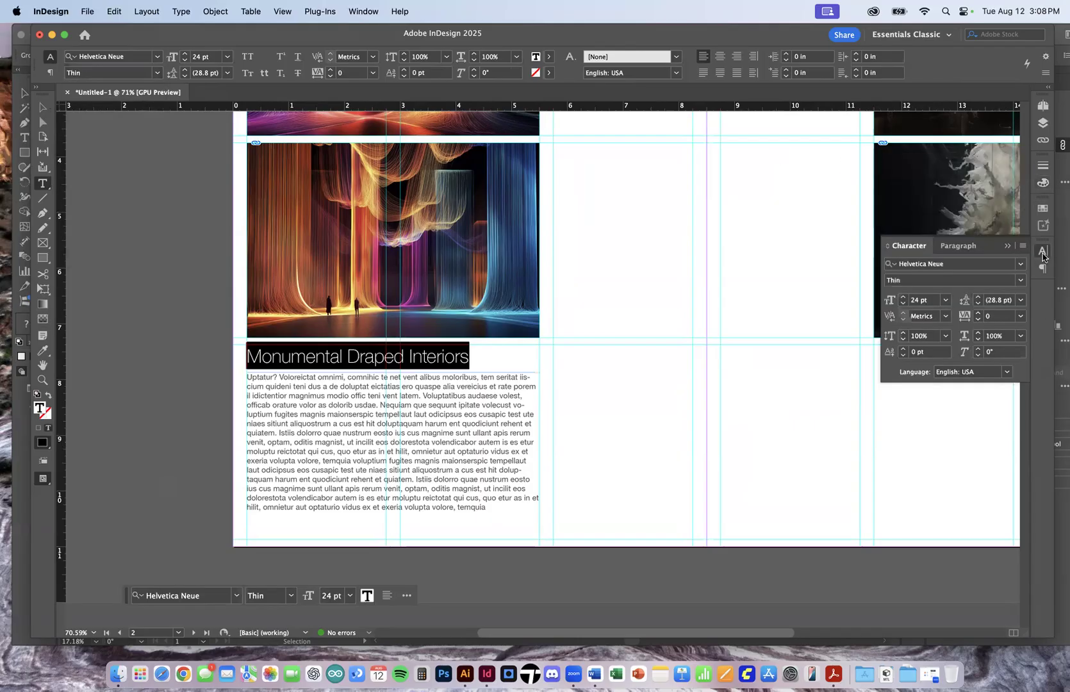
pyautogui.click(1020, 279)
pyautogui.click(1019, 280)
pyautogui.click(1020, 280)
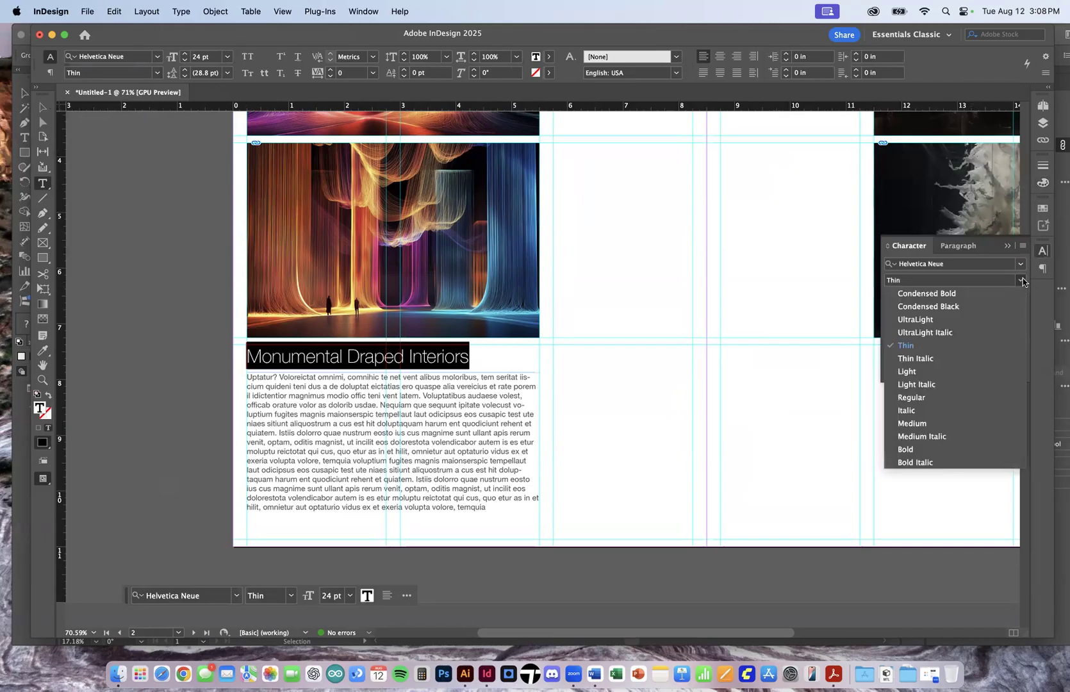
pyautogui.click(1020, 280)
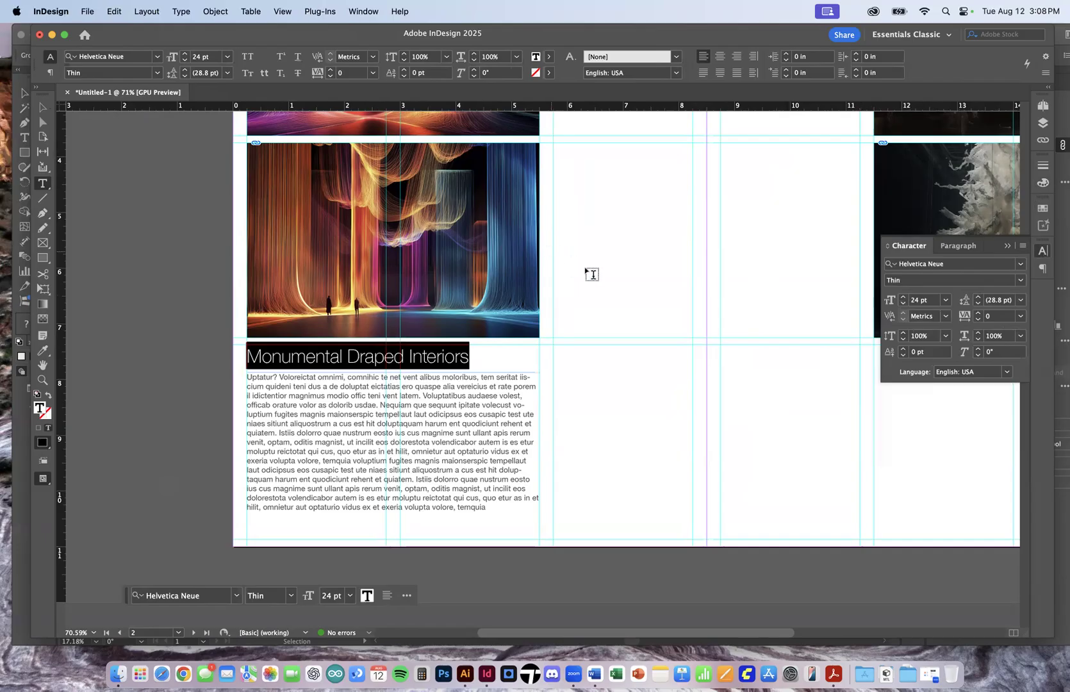
pyautogui.click(41, 108)
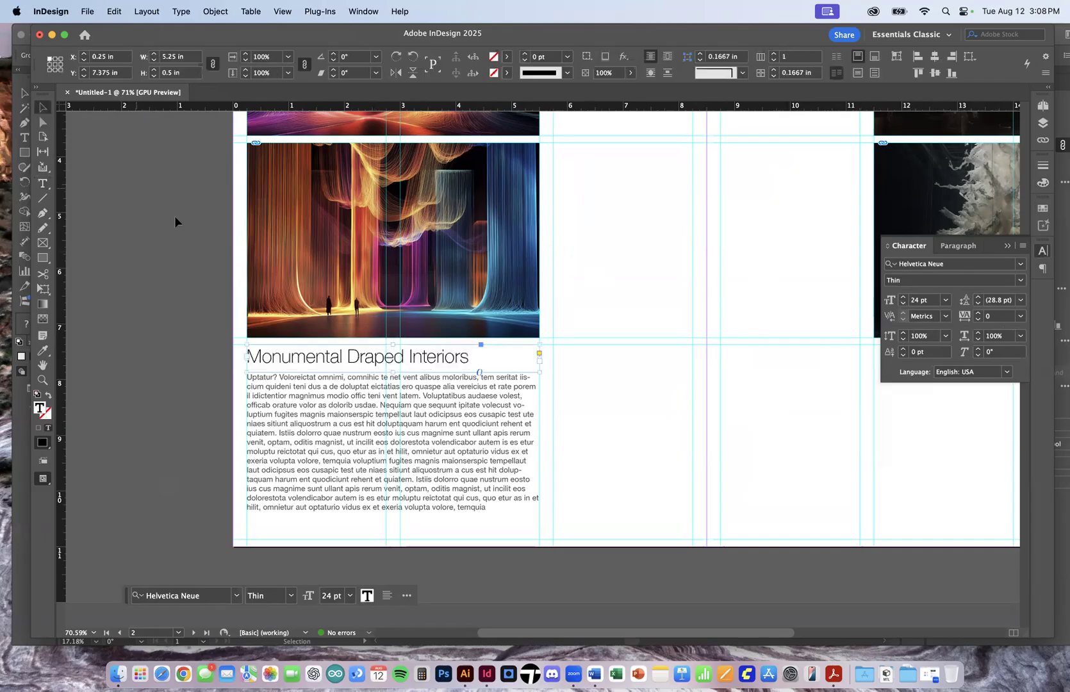
pyautogui.click(192, 232)
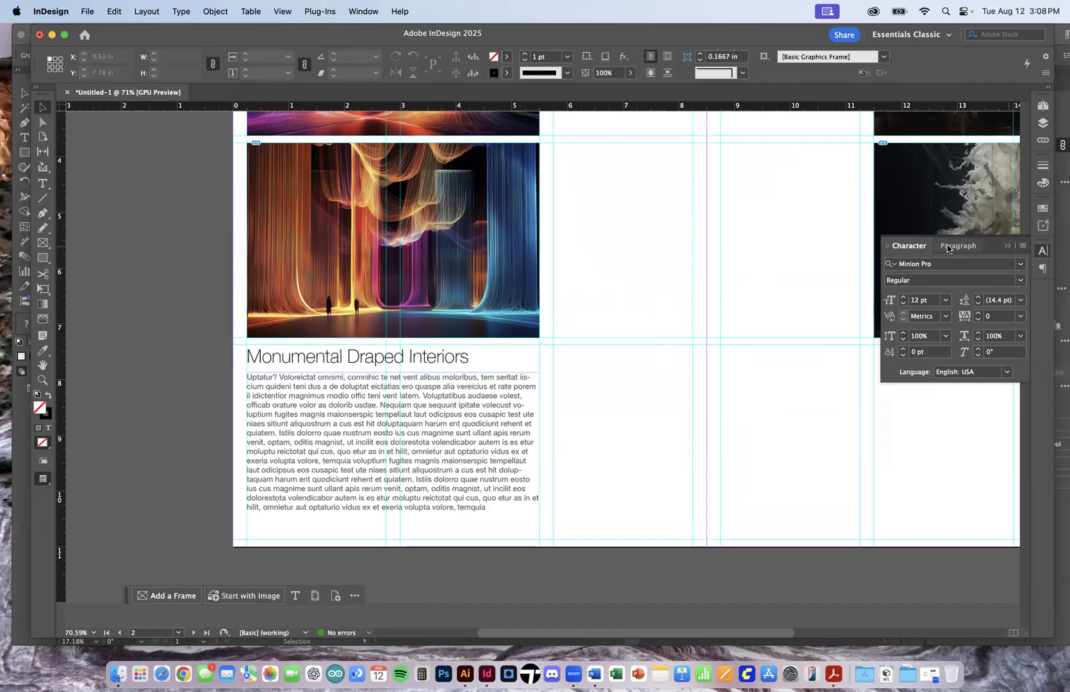
# Show the character and paragraph style lists and dock them below the collapsed Character and Paragraph group
pyautogui.click(1044, 256)
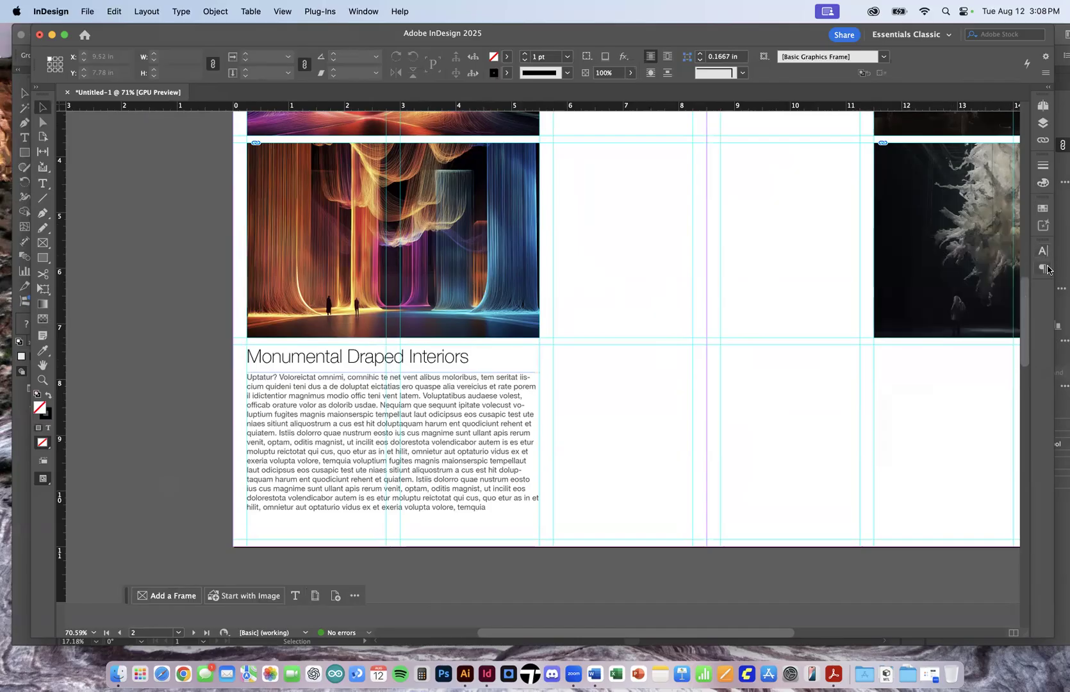
pyautogui.click(360, 11)
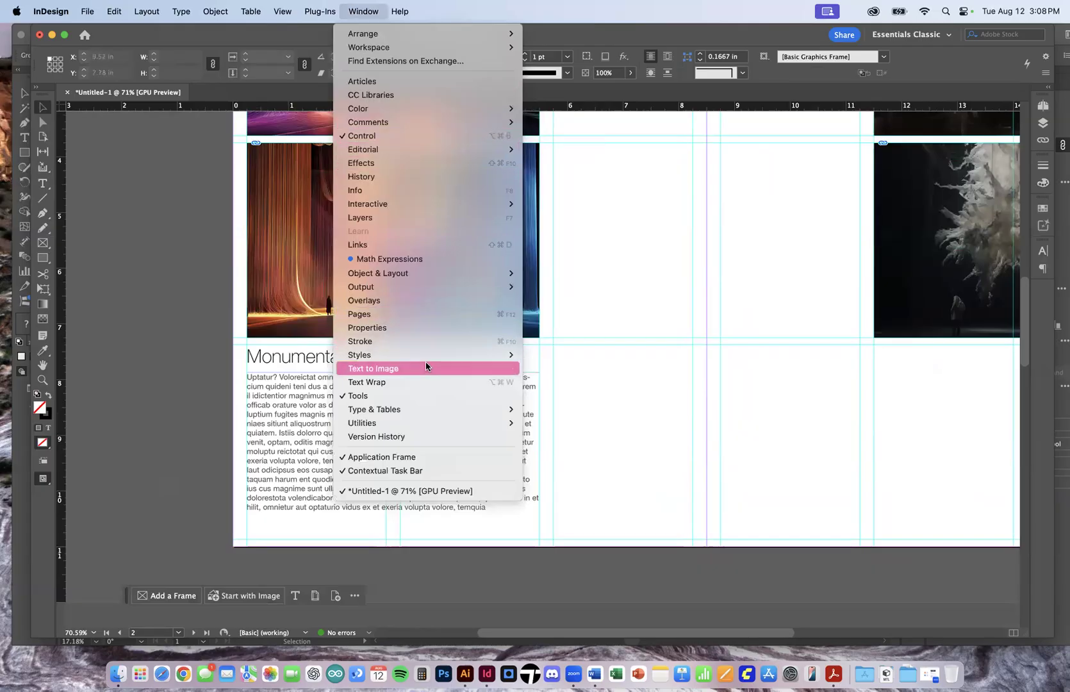
pyautogui.moveTo(394, 355)
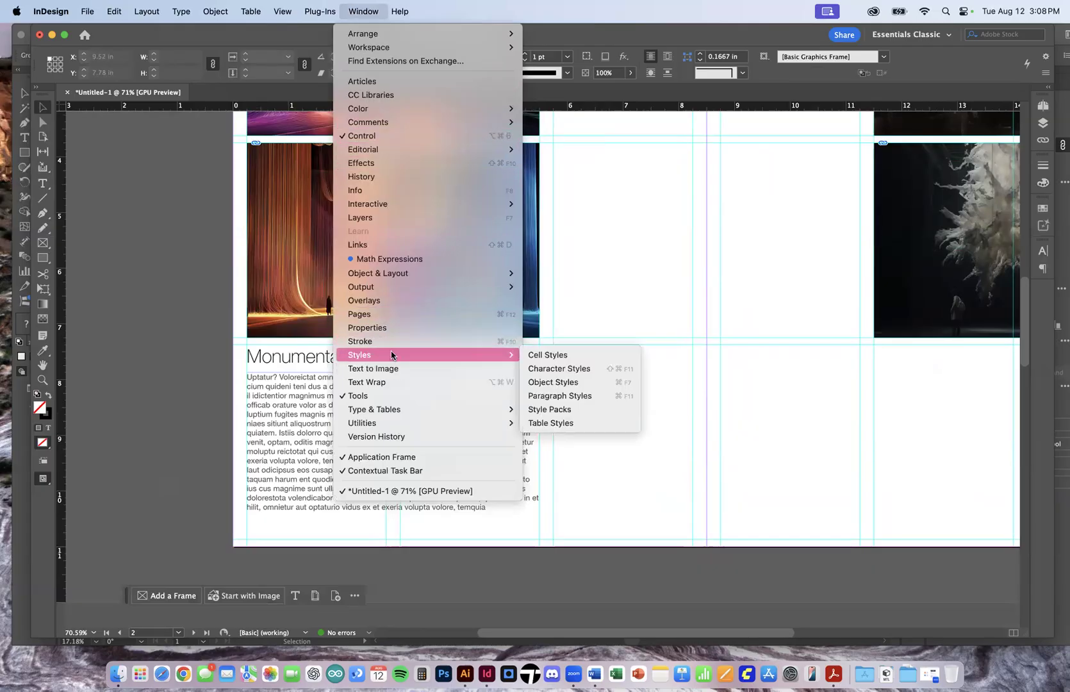
pyautogui.click(579, 370)
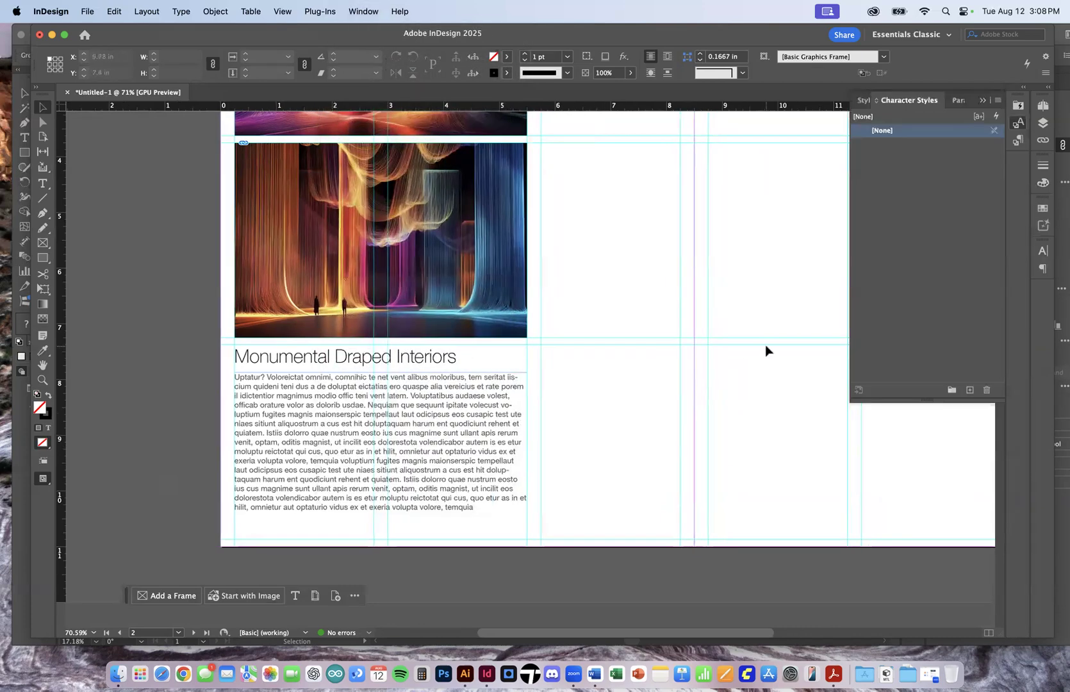
pyautogui.click(865, 102)
pyautogui.click(922, 100)
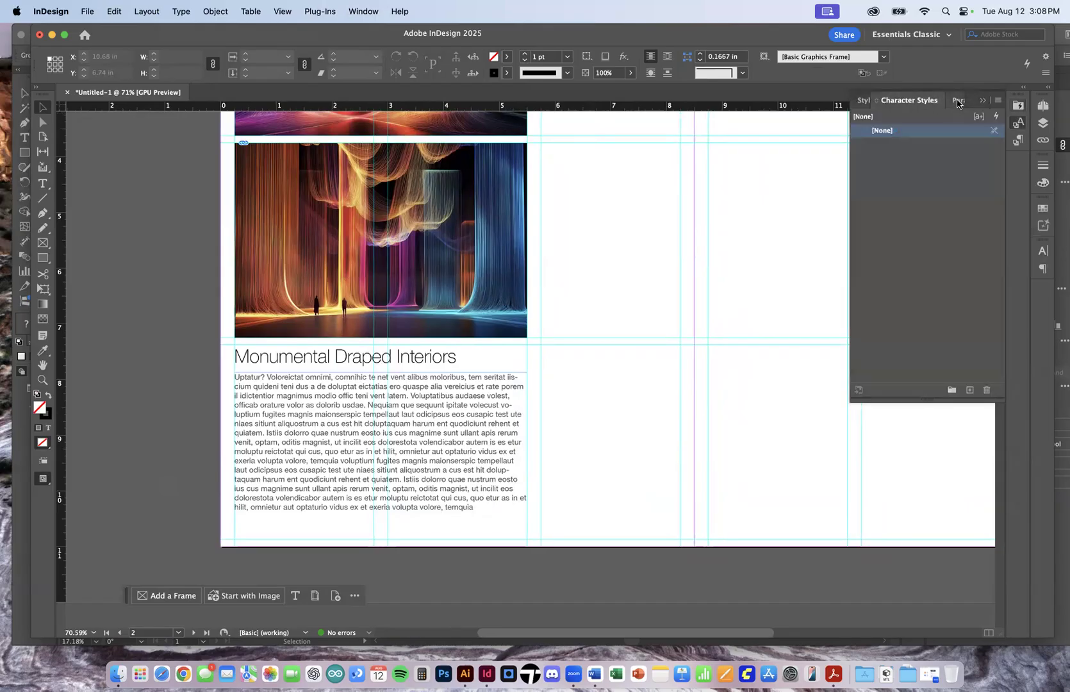
pyautogui.click(958, 101)
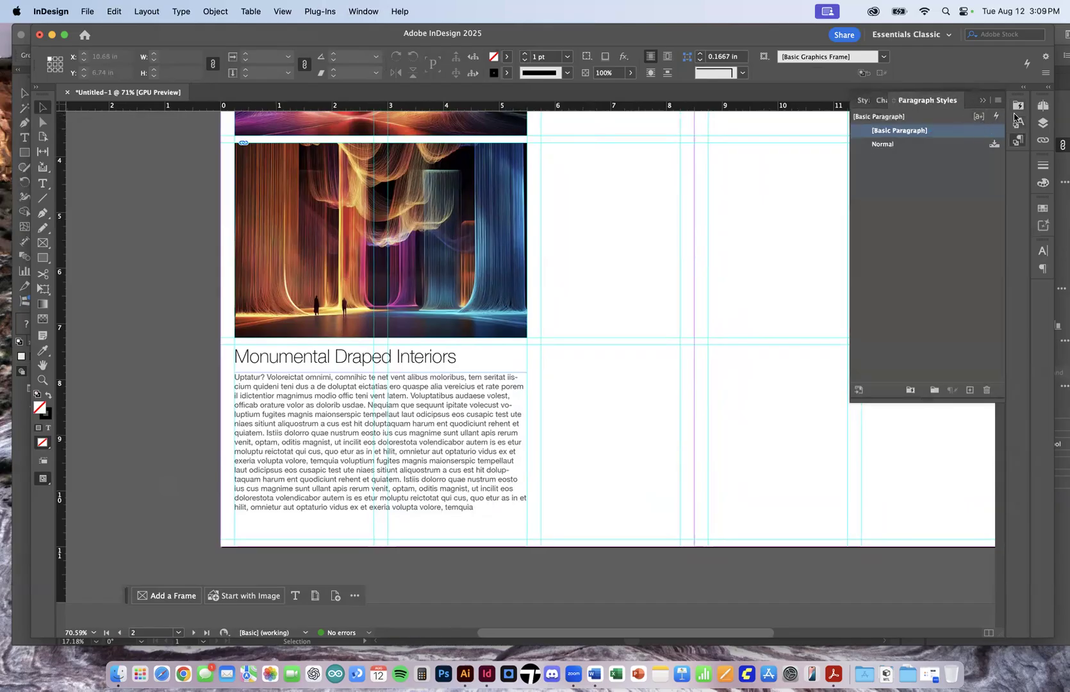
pyautogui.click(1019, 97)
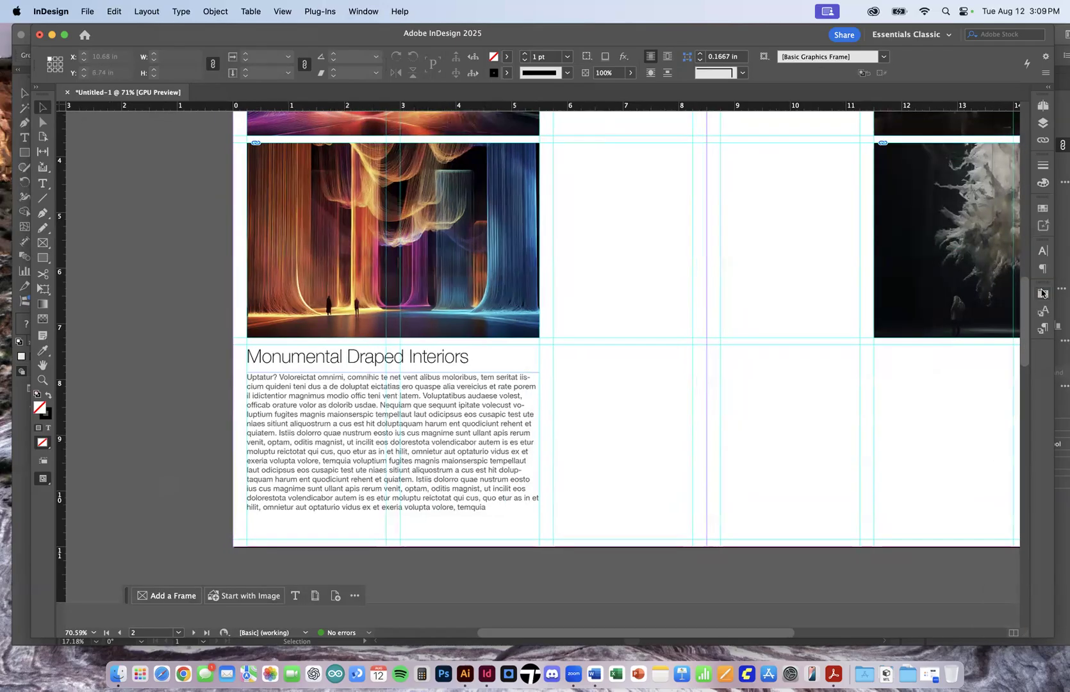
# Look through the style packs, character styles and paragraph styles available in the document
pyautogui.click(1044, 293)
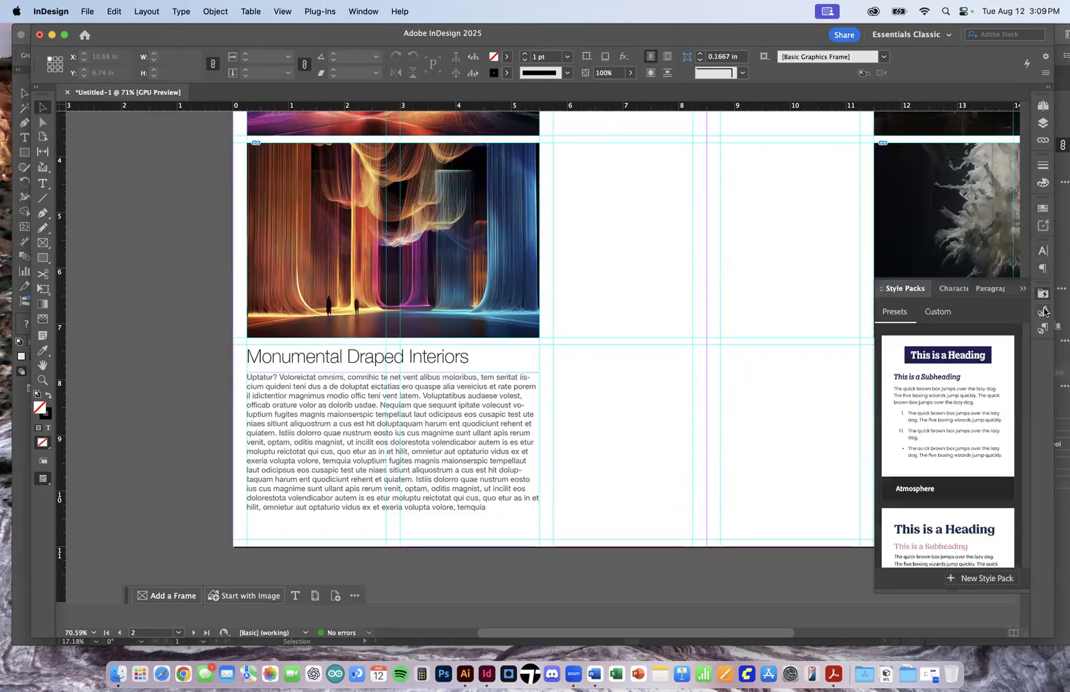
pyautogui.click(1042, 314)
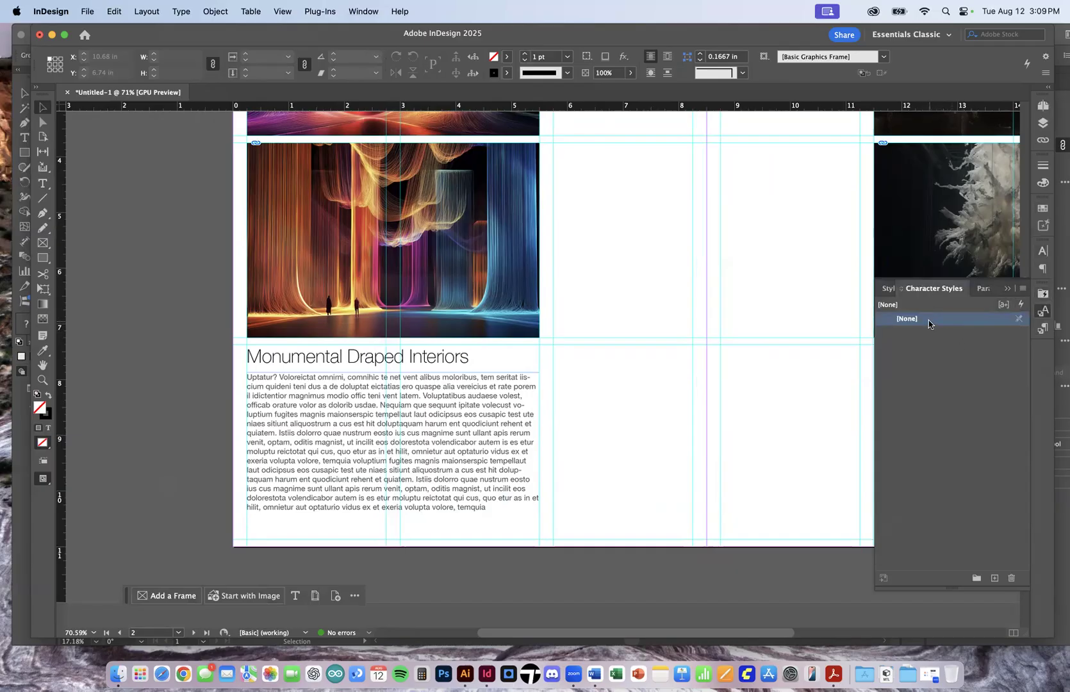
pyautogui.click(983, 290)
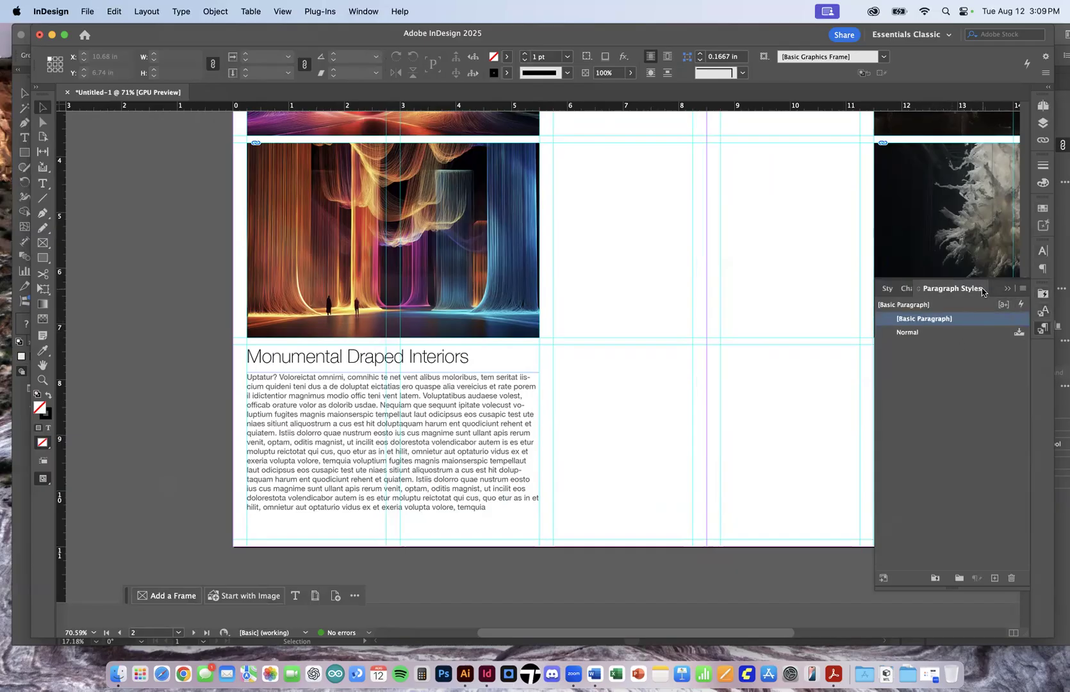
pyautogui.click(908, 291)
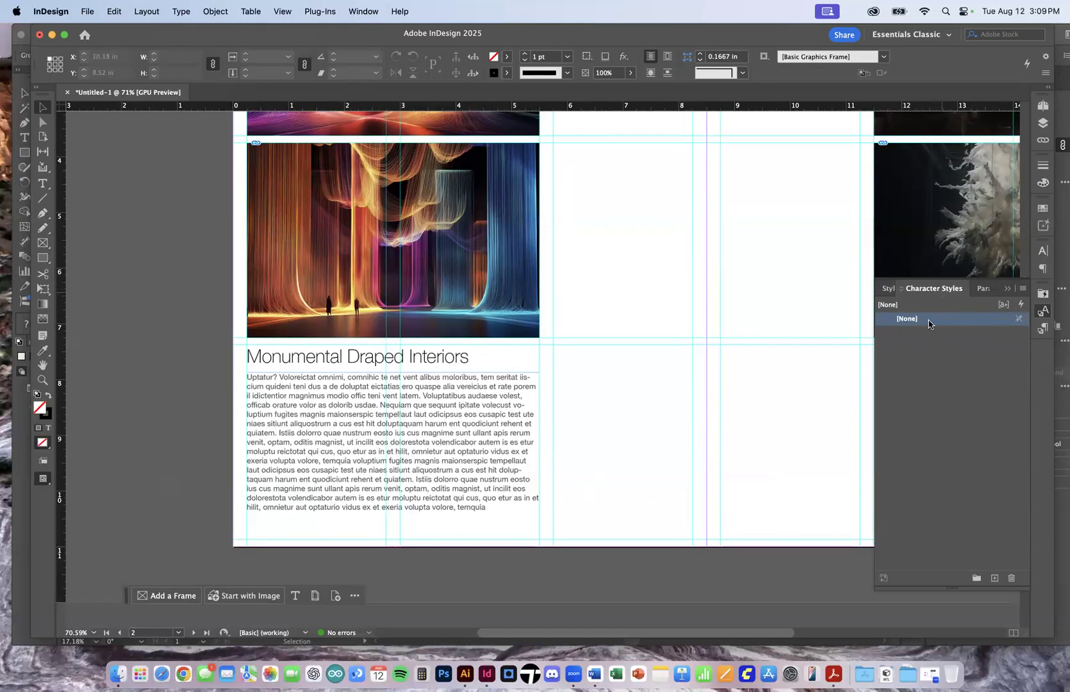
# Create a new character style and name it "Title"
pyautogui.click(994, 578)
pyautogui.rightClick(926, 334)
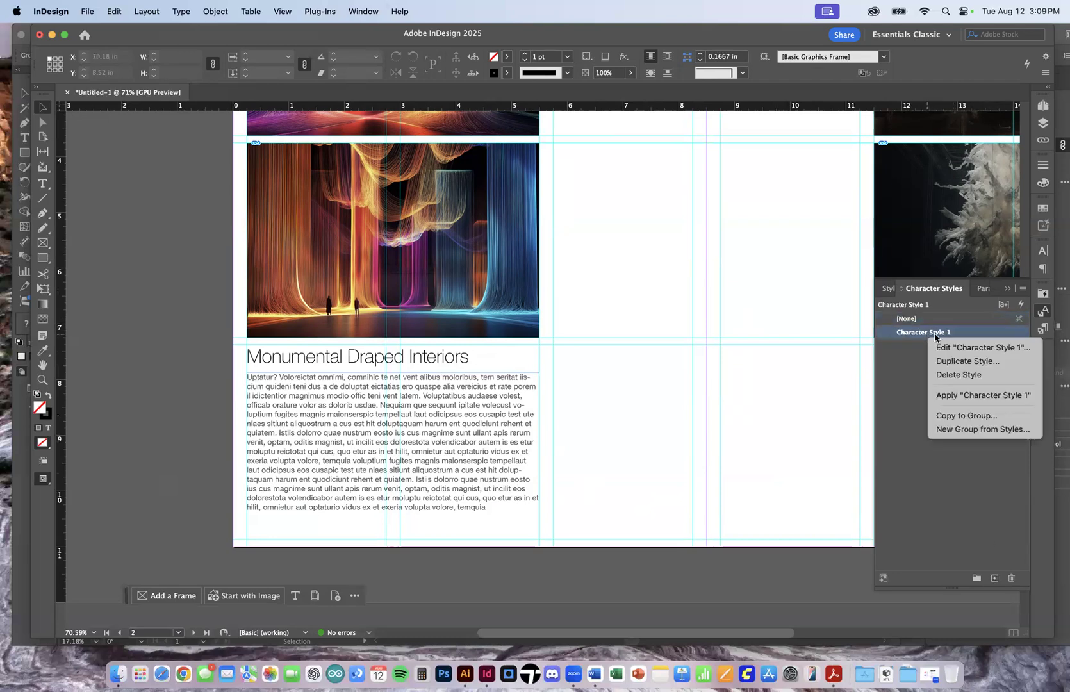
pyautogui.click(959, 349)
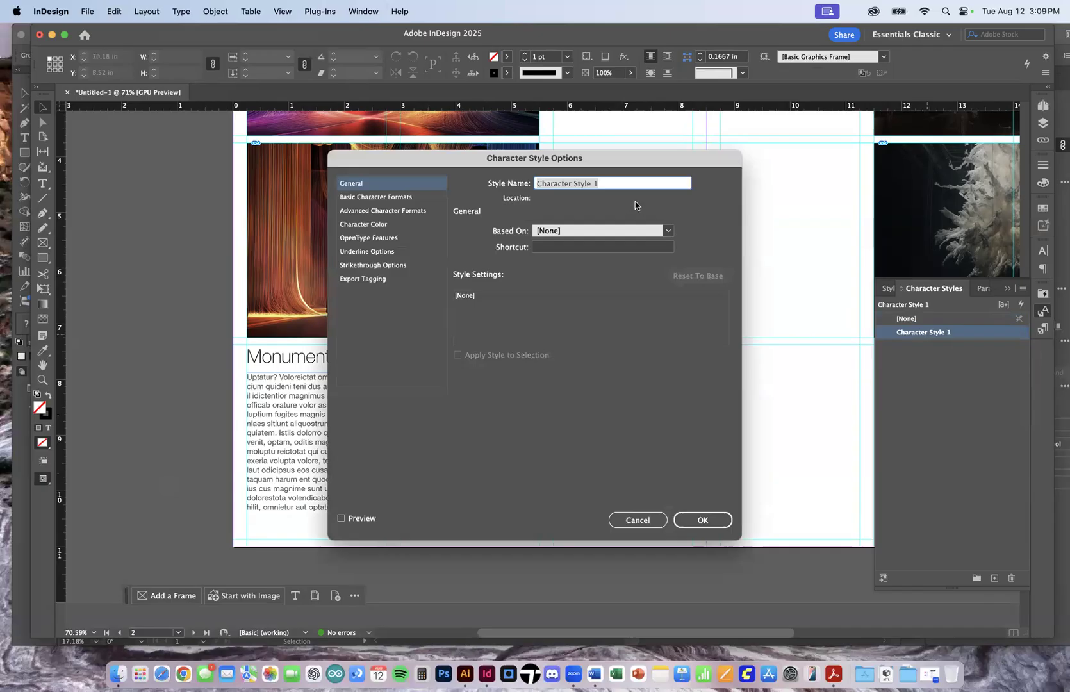
pyautogui.click(609, 182)
pyautogui.press('super+a')
pyautogui.write('Ti')
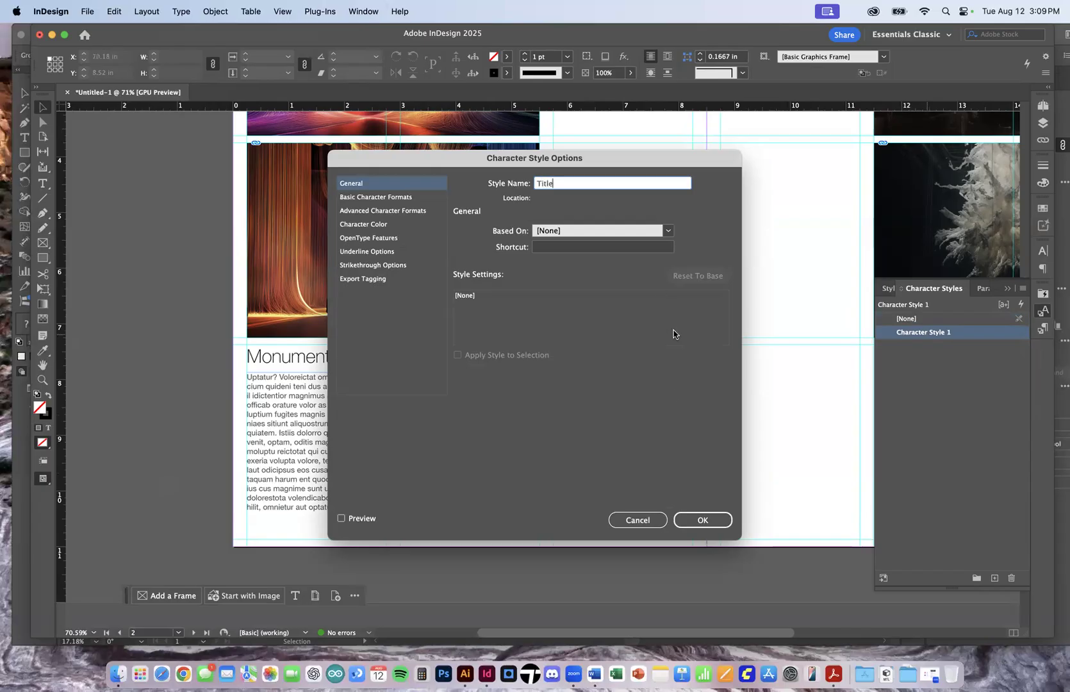
pyautogui.click(684, 526)
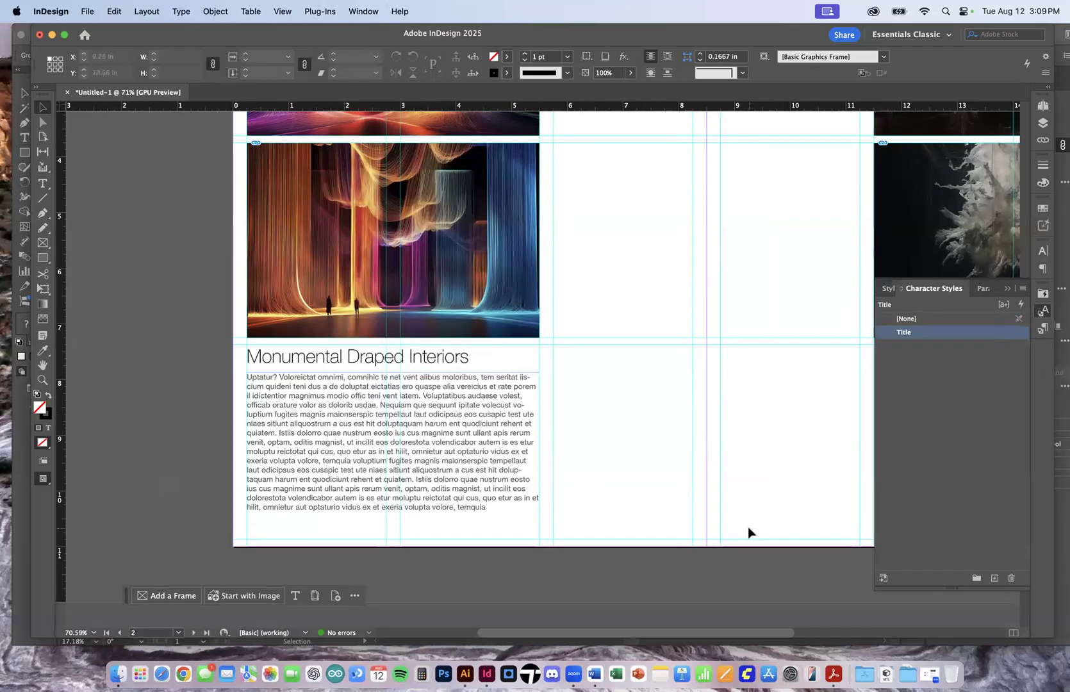
# Examine the Title style's basic and advanced formats, character color, OpenType and strikethrough options
pyautogui.rightClick(925, 337)
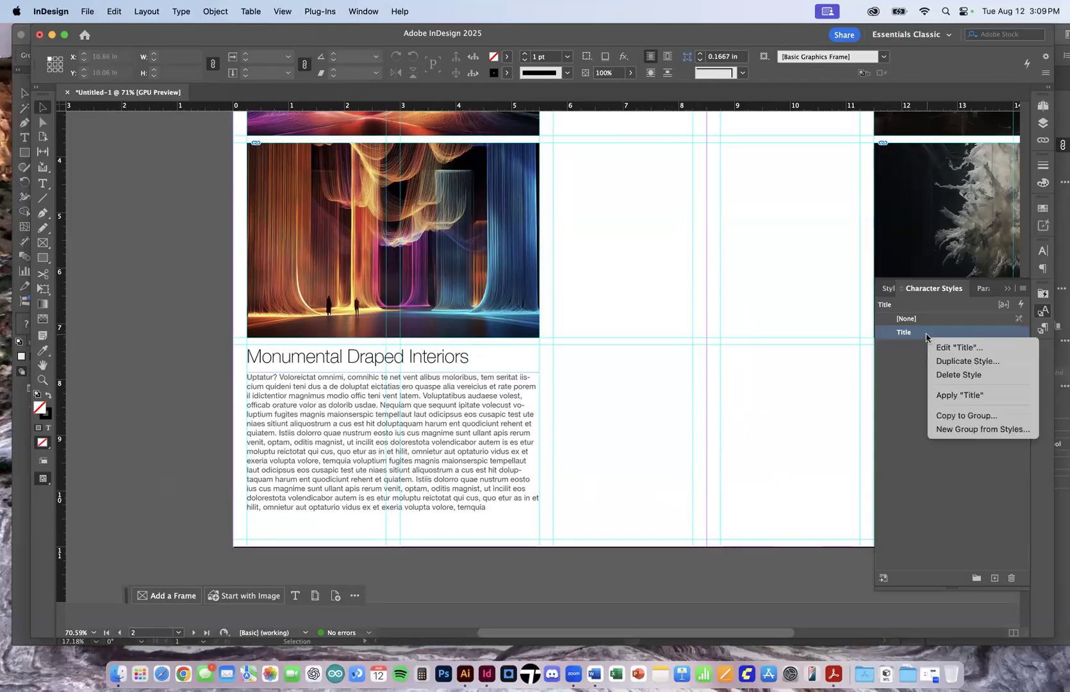
pyautogui.click(937, 347)
pyautogui.click(367, 198)
pyautogui.click(370, 212)
pyautogui.click(371, 225)
pyautogui.click(372, 239)
pyautogui.click(371, 265)
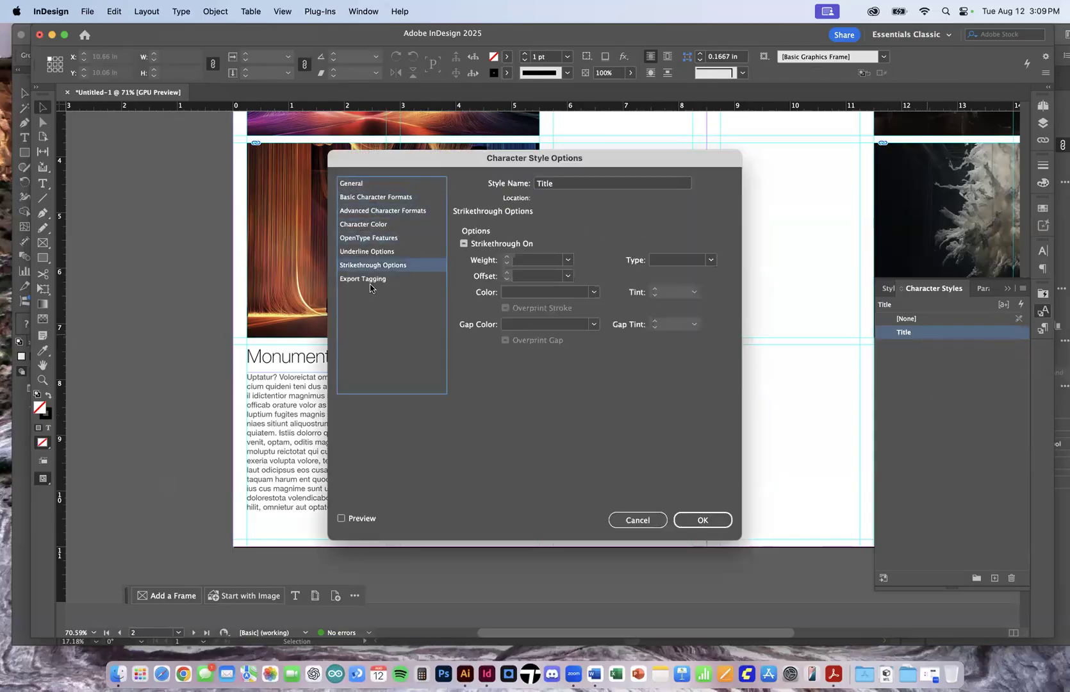
# Apply the Title character style and try to sample the page text's formatting with the Eyedropper tool
pyautogui.rightClick(896, 336)
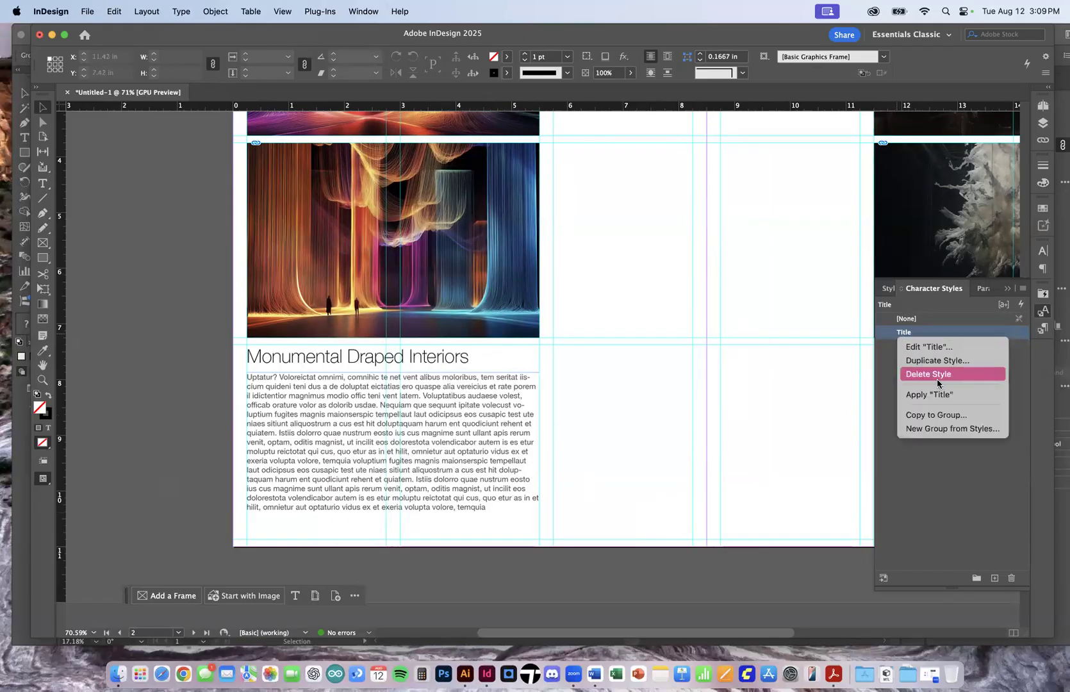
pyautogui.click(940, 395)
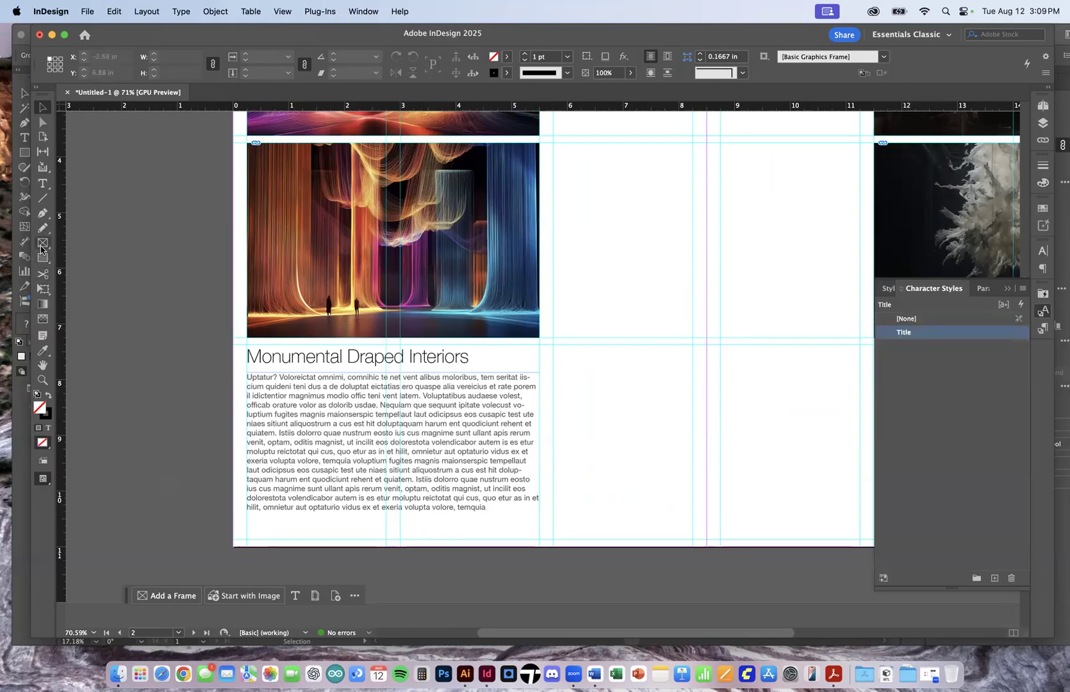
pyautogui.click(42, 353)
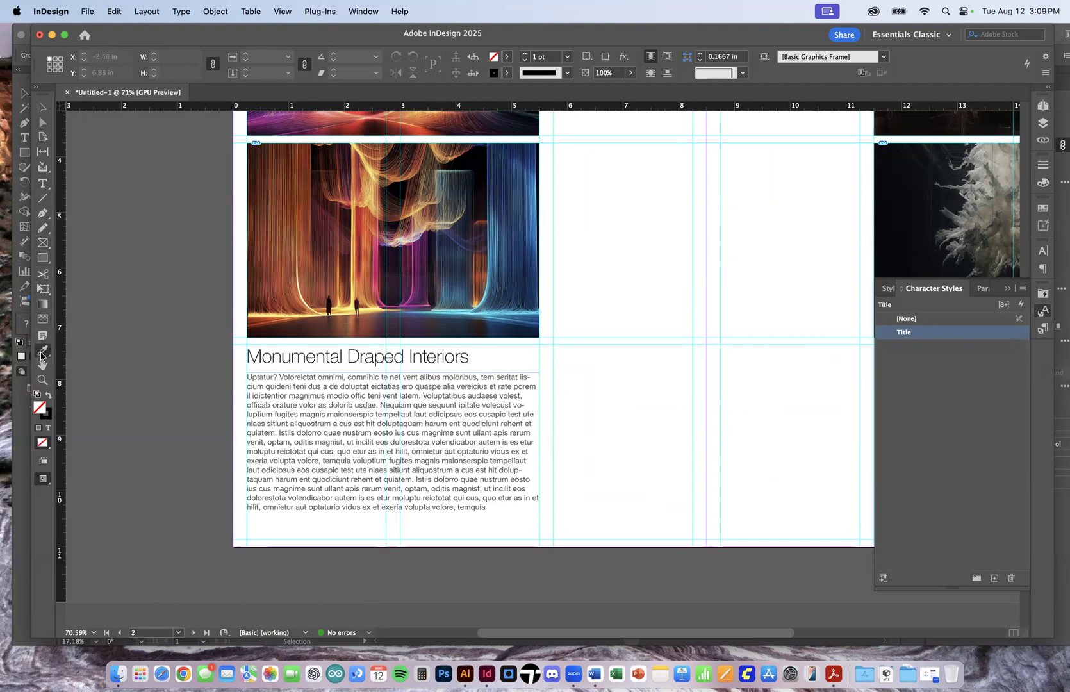
pyautogui.click(331, 375)
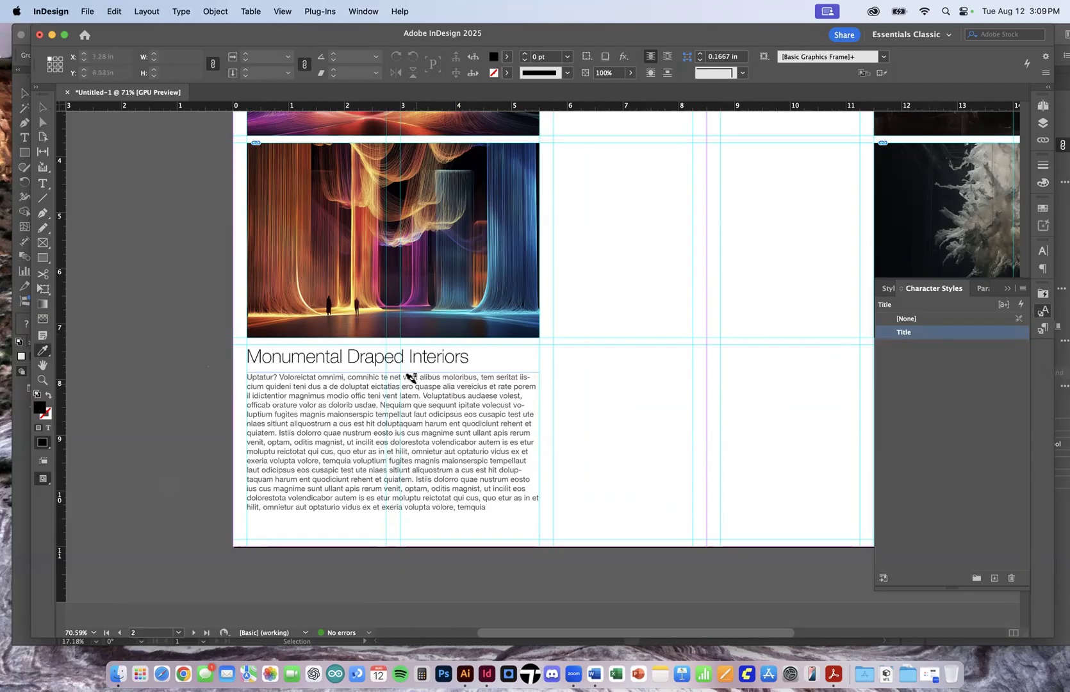
pyautogui.moveTo(414, 386); pyautogui.dragTo(247, 378)
pyautogui.click(483, 385)
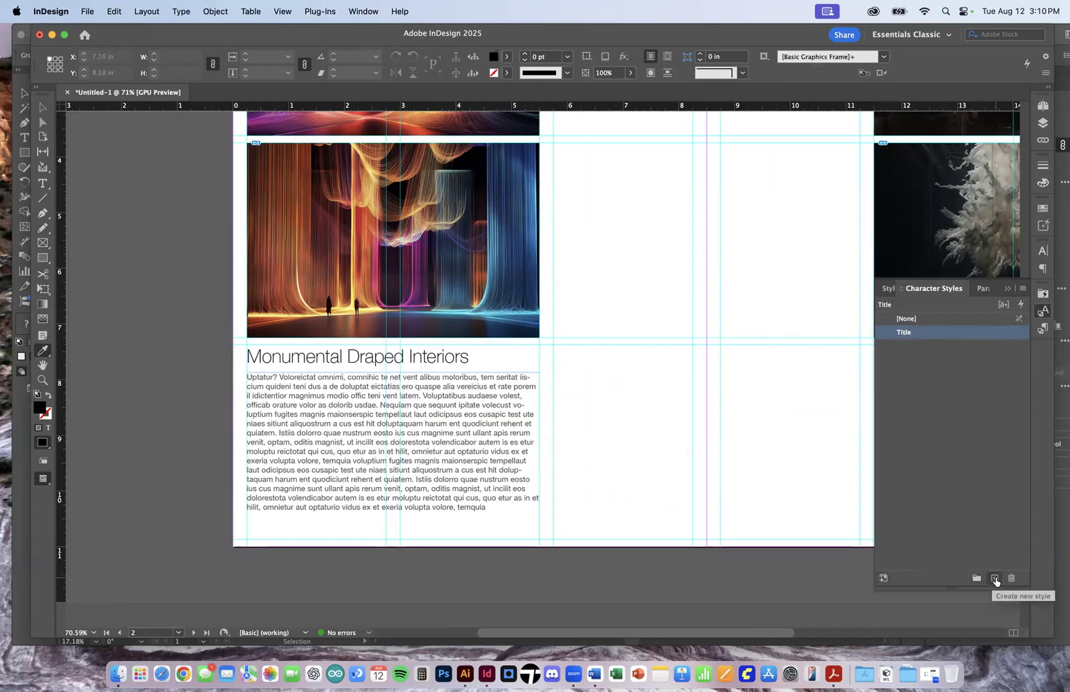
pyautogui.rightClick(985, 338)
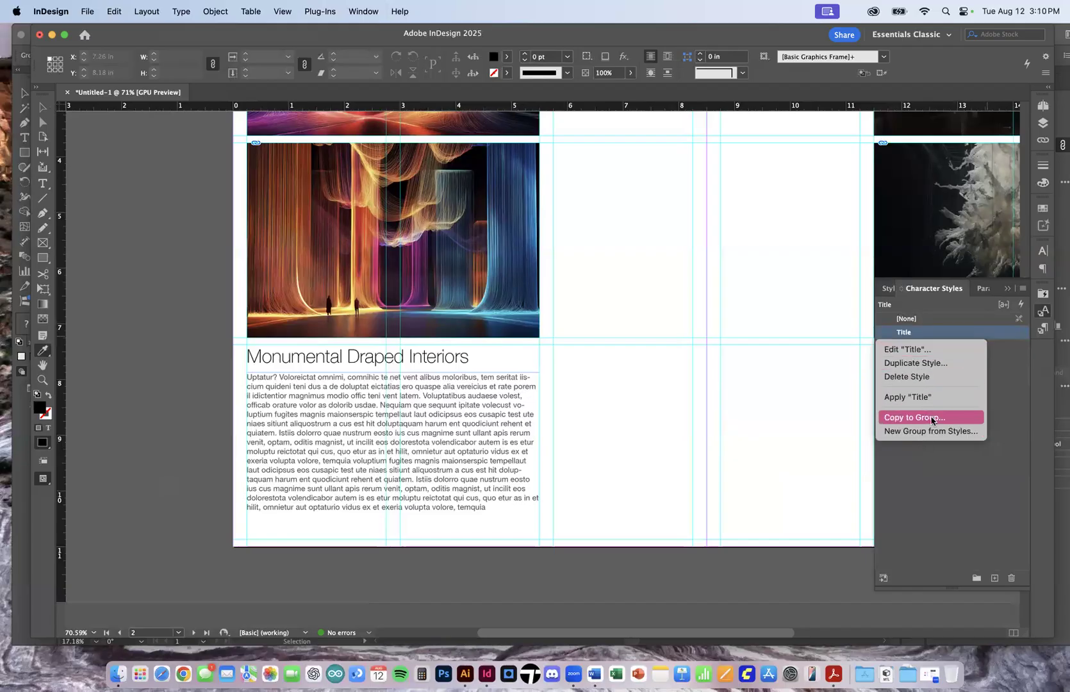
pyautogui.click(940, 463)
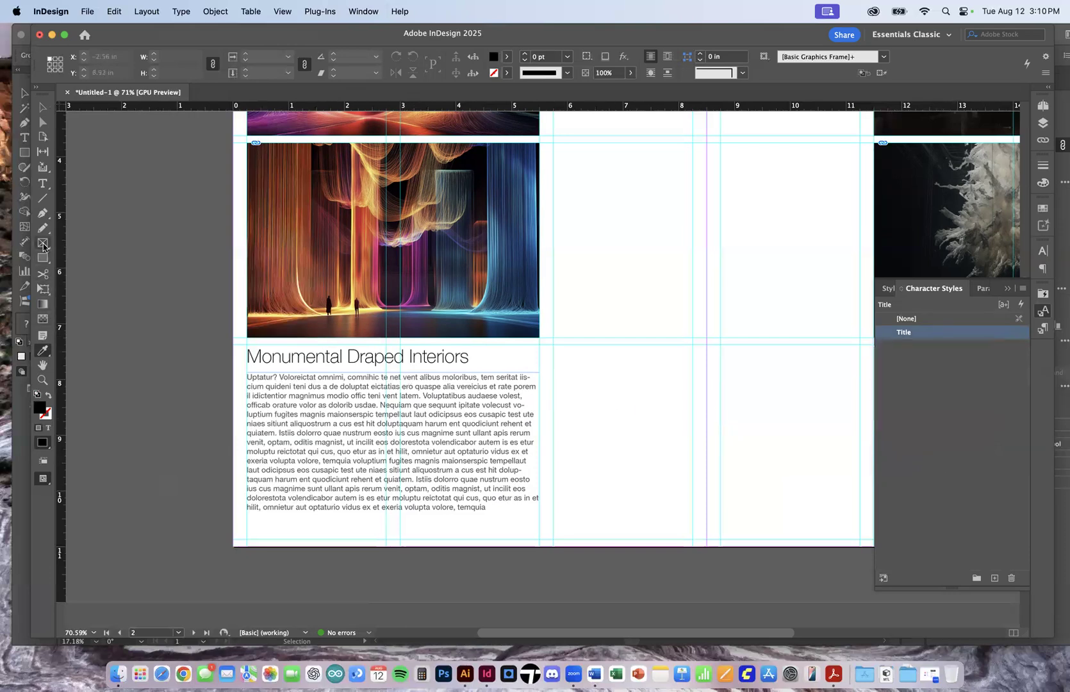
pyautogui.click(44, 352)
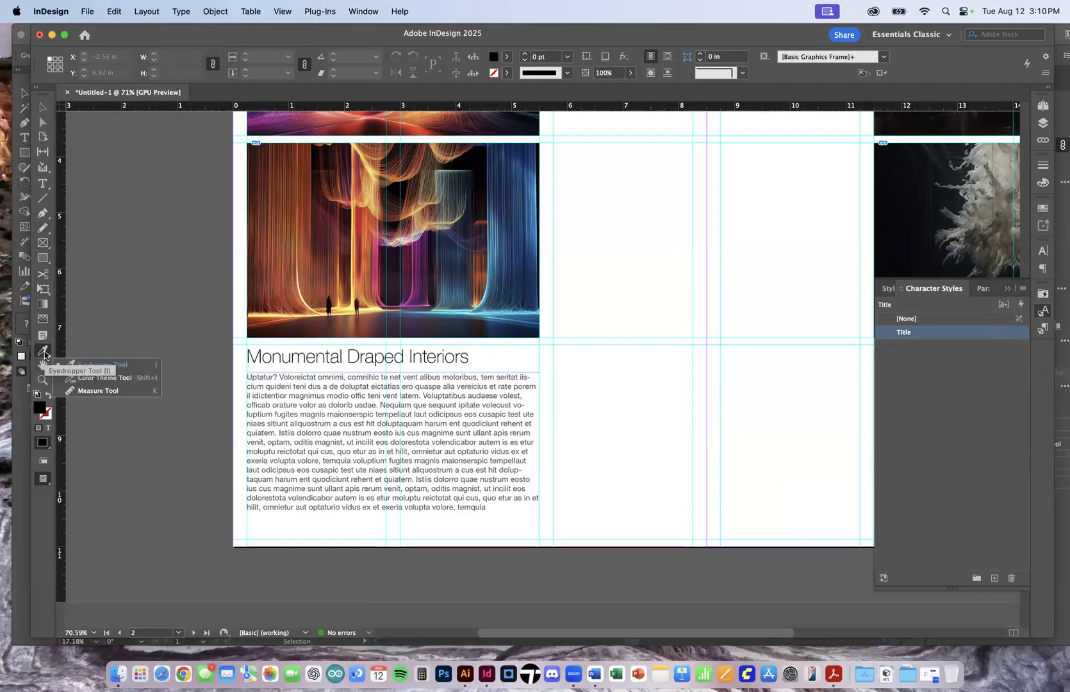
pyautogui.click(105, 378)
pyautogui.click(472, 386)
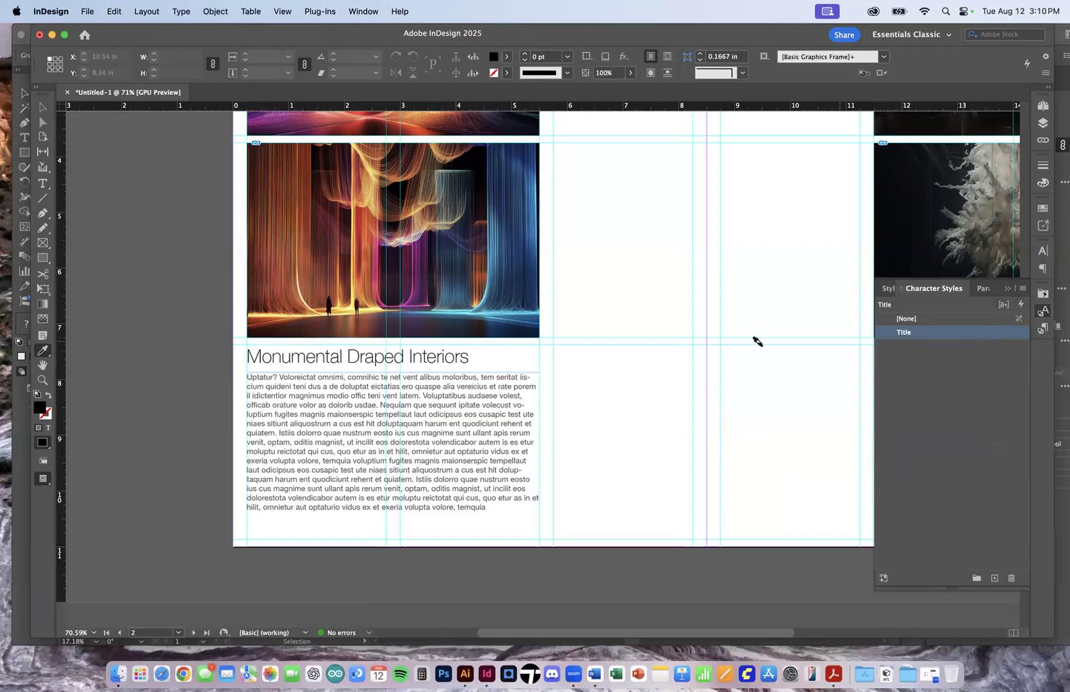
# Look through the character style commands, including loading styles from another file, and the options for the Title style
pyautogui.click(1023, 289)
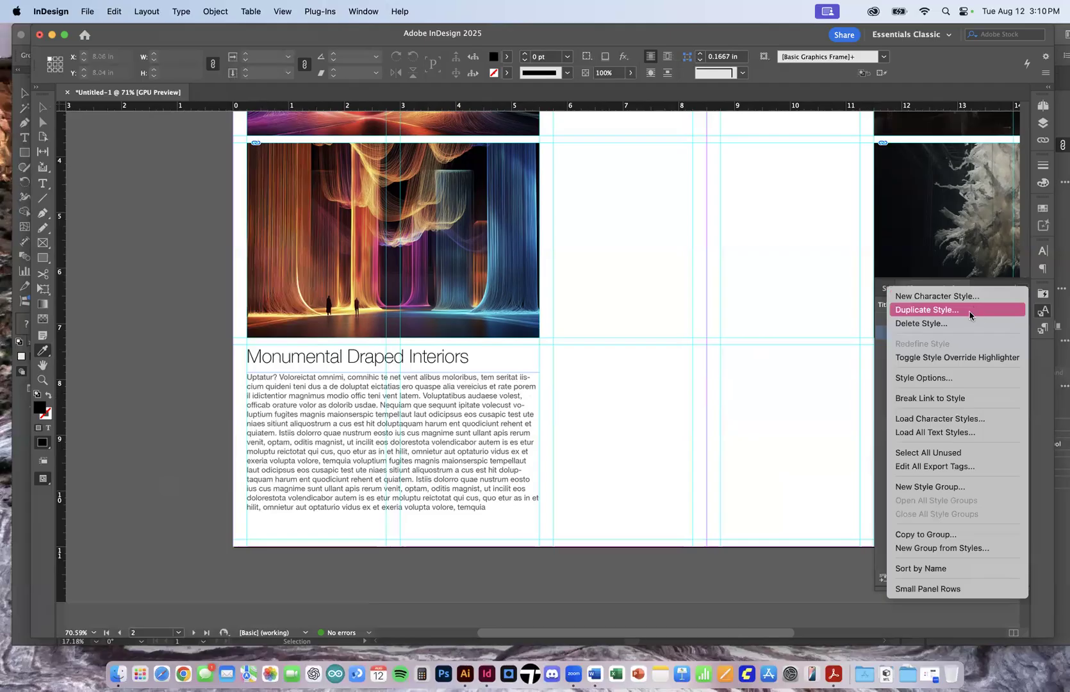
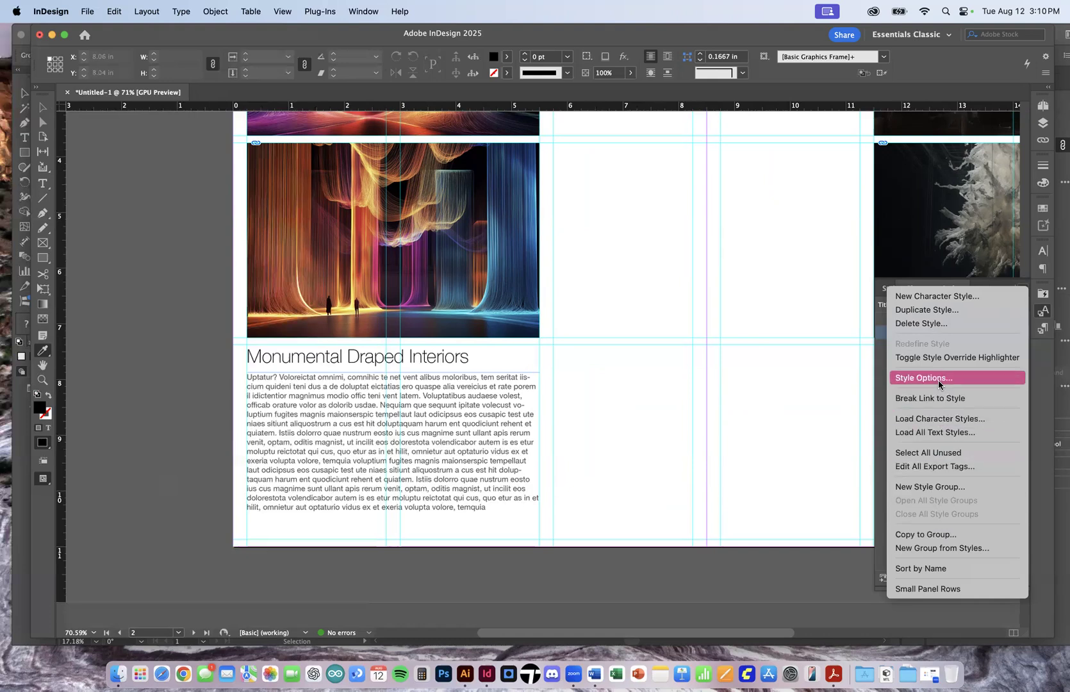
pyautogui.click(939, 419)
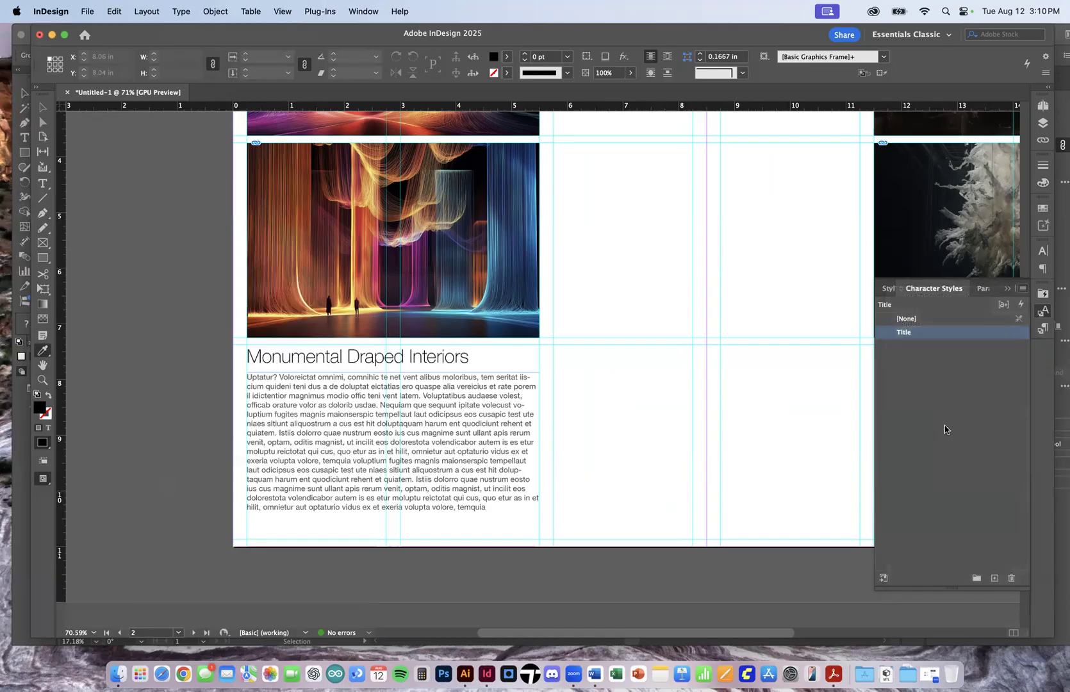
pyautogui.click(745, 440)
pyautogui.click(1022, 290)
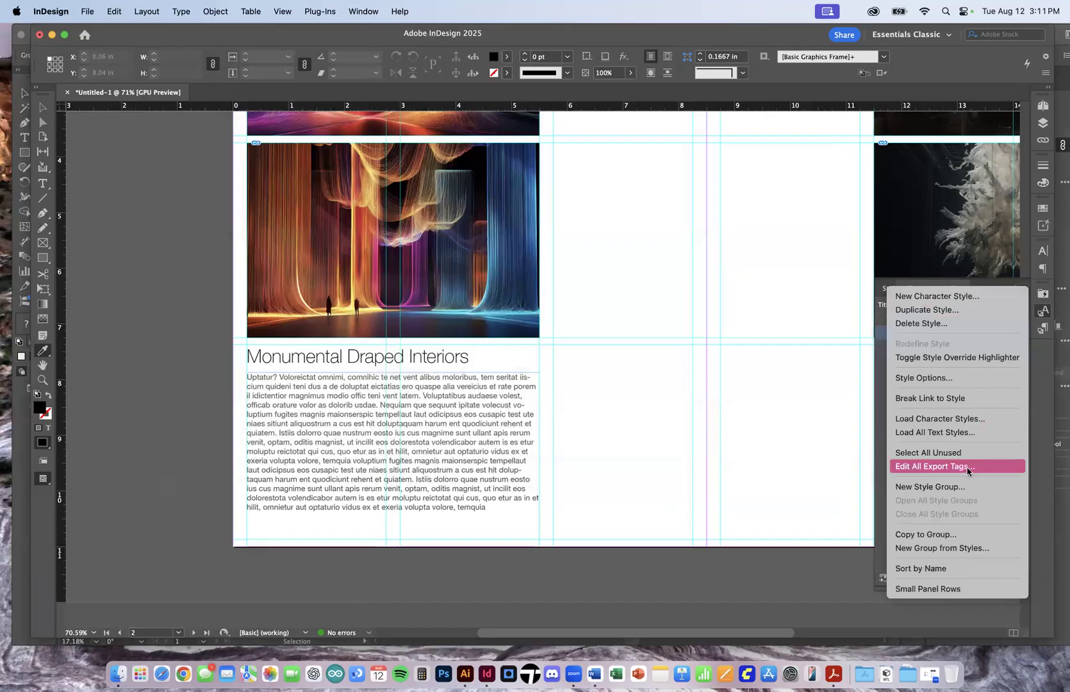
pyautogui.click(957, 434)
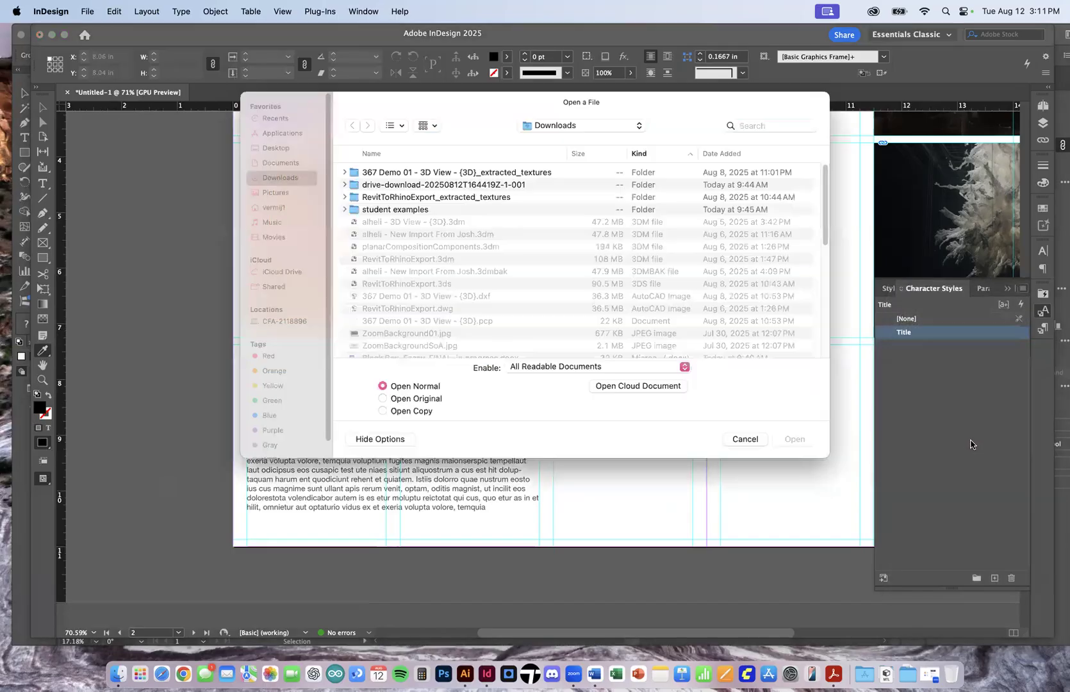
pyautogui.click(746, 440)
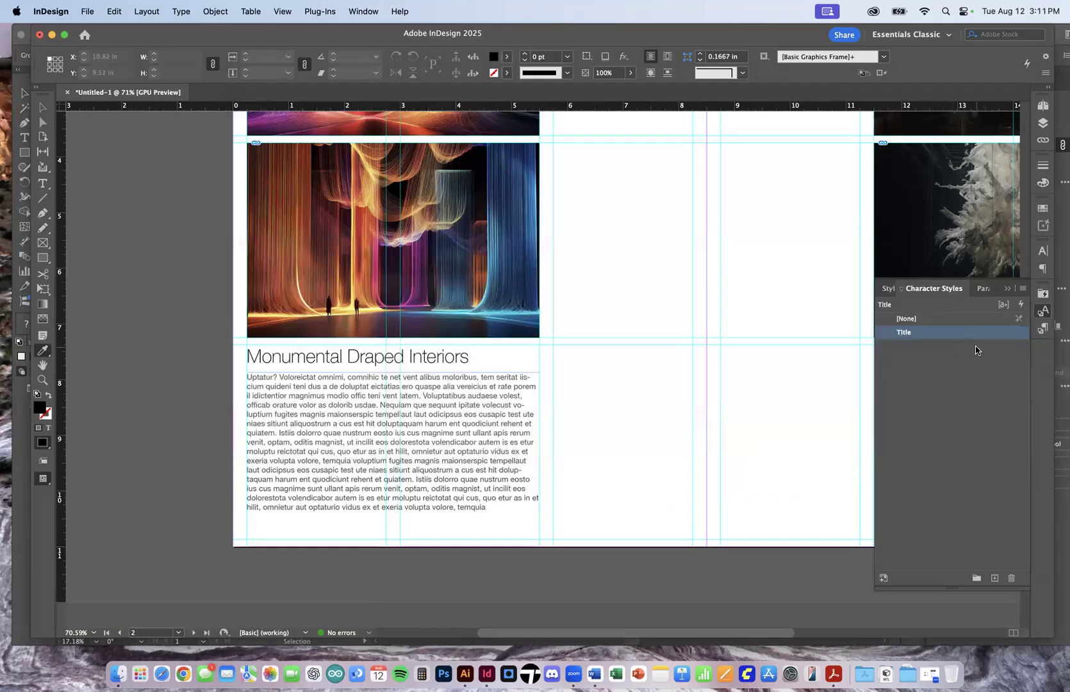
pyautogui.click(1006, 289)
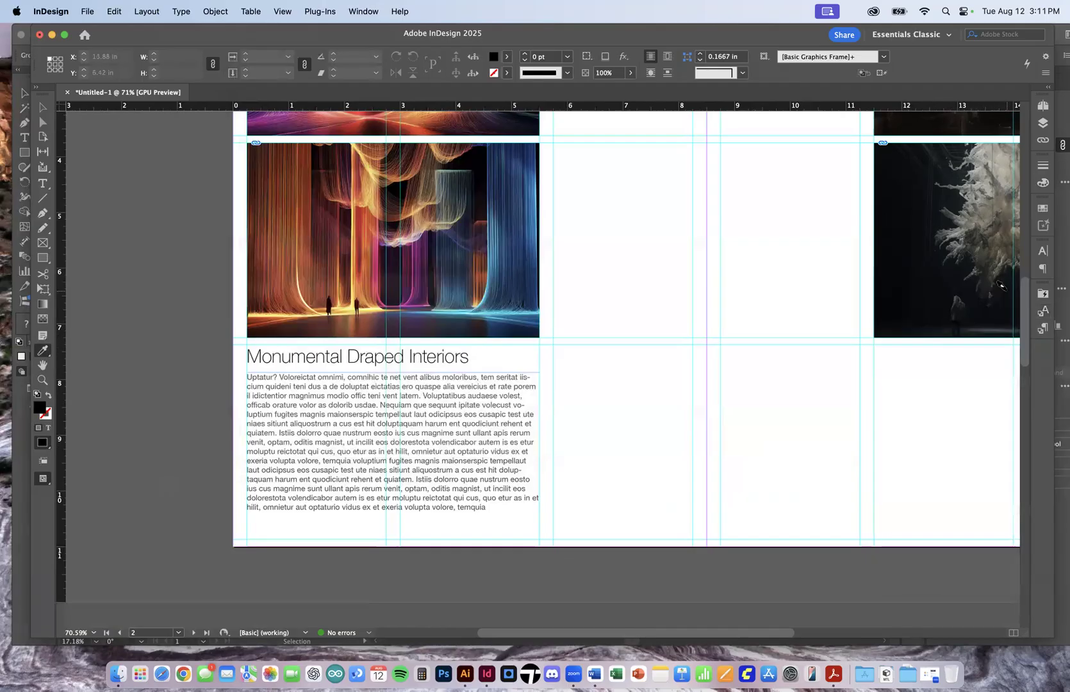
pyautogui.click(1039, 313)
pyautogui.rightClick(975, 339)
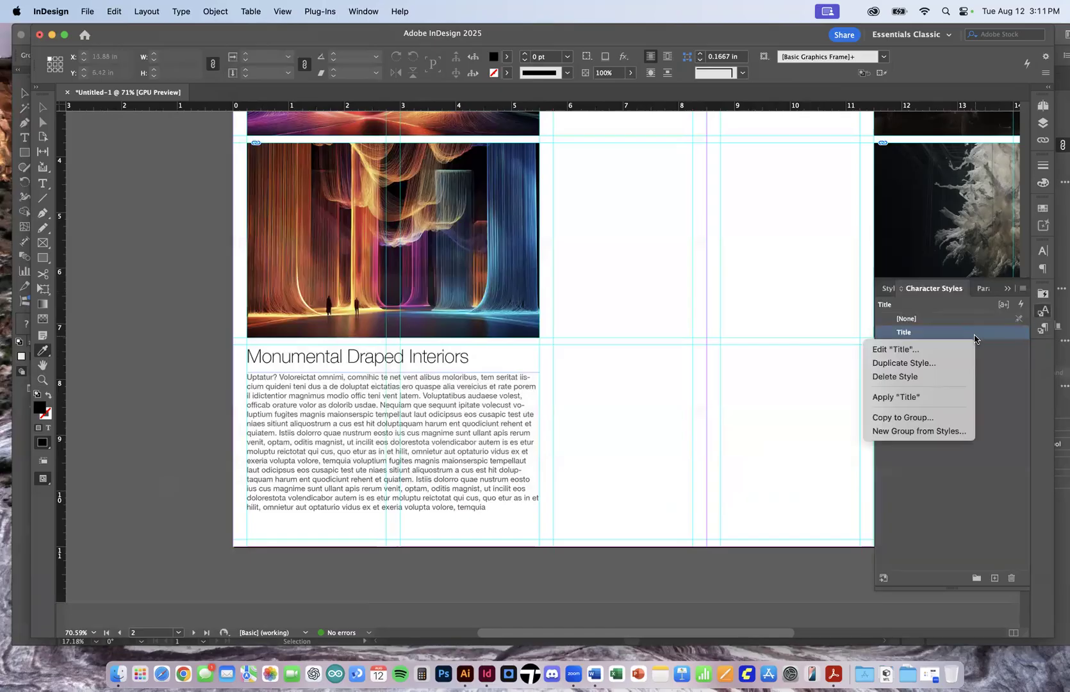
pyautogui.click(985, 382)
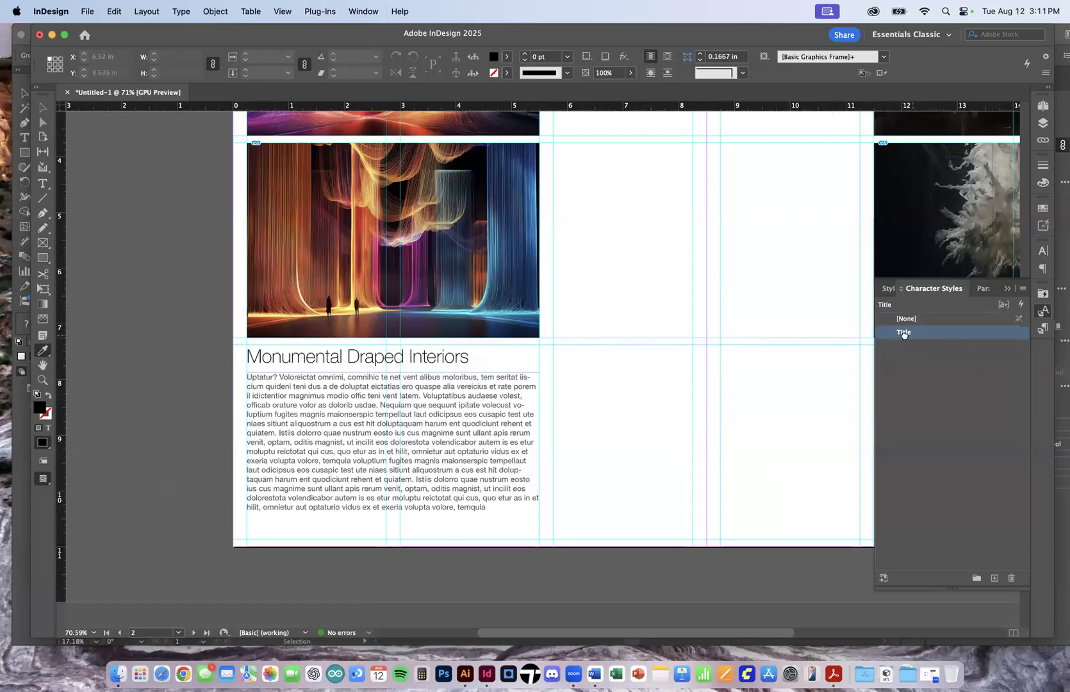
# Try to transfer the body text's formatting to the Title character style by moving the body text frame onto it
pyautogui.moveTo(485, 406); pyautogui.dragTo(524, 406)
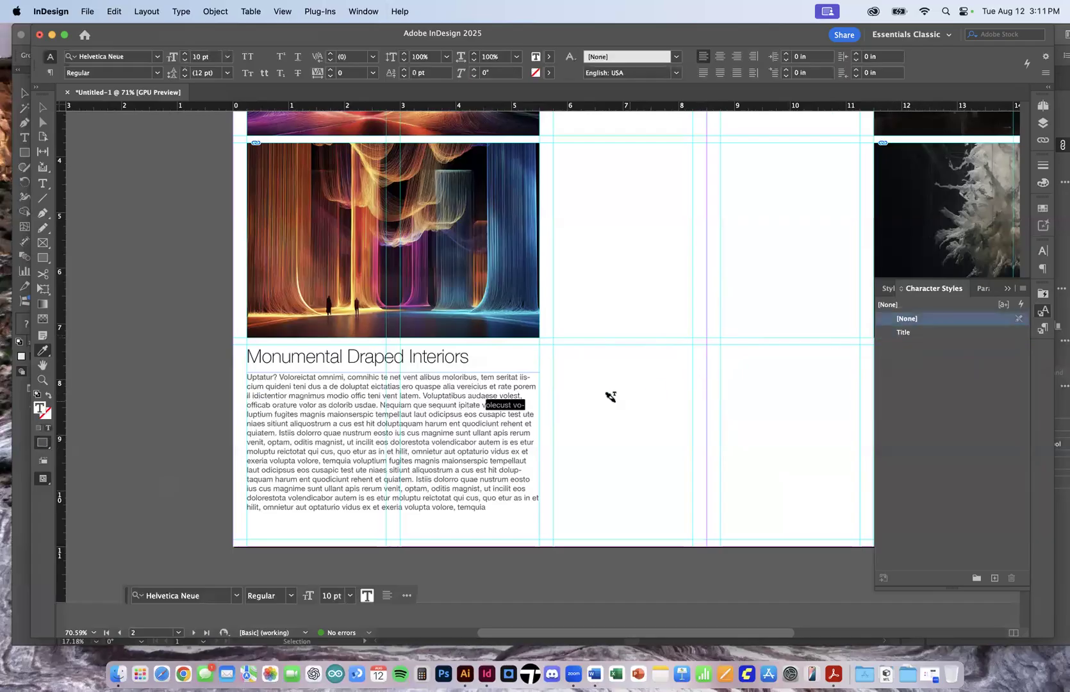
pyautogui.click(610, 397)
pyautogui.click(43, 108)
pyautogui.moveTo(475, 397); pyautogui.dragTo(916, 331)
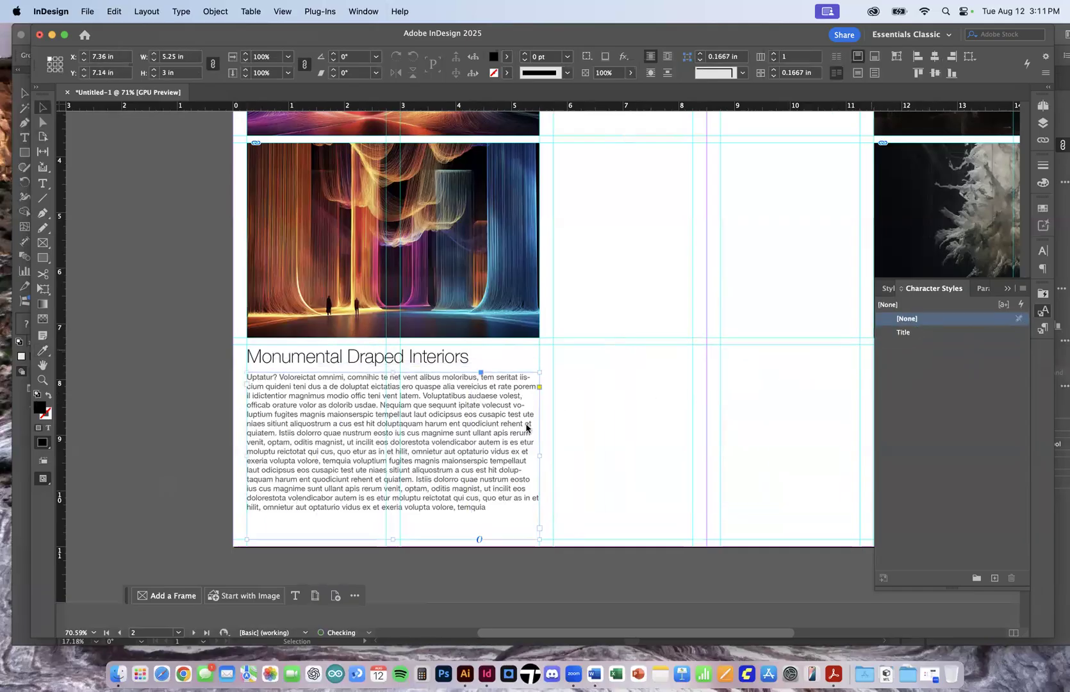
pyautogui.click(556, 423)
# Try the Eyedropper tool and the Title character style on the whole body text frame, and undo the changes
pyautogui.click(492, 398)
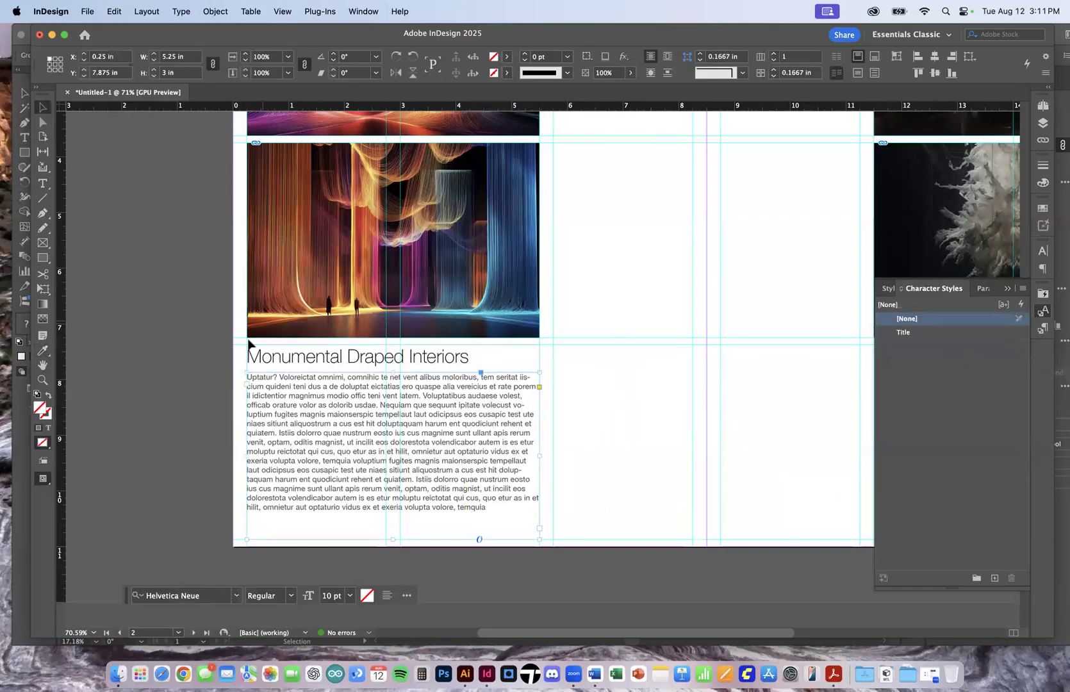
pyautogui.click(42, 350)
pyautogui.click(333, 387)
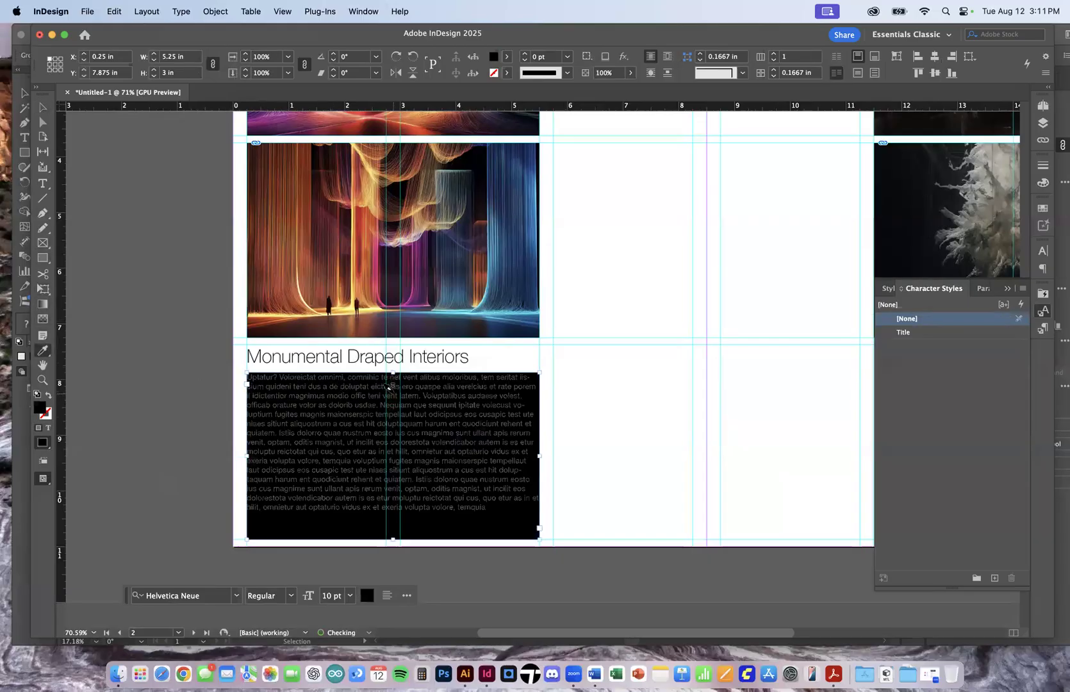
pyautogui.click(910, 331)
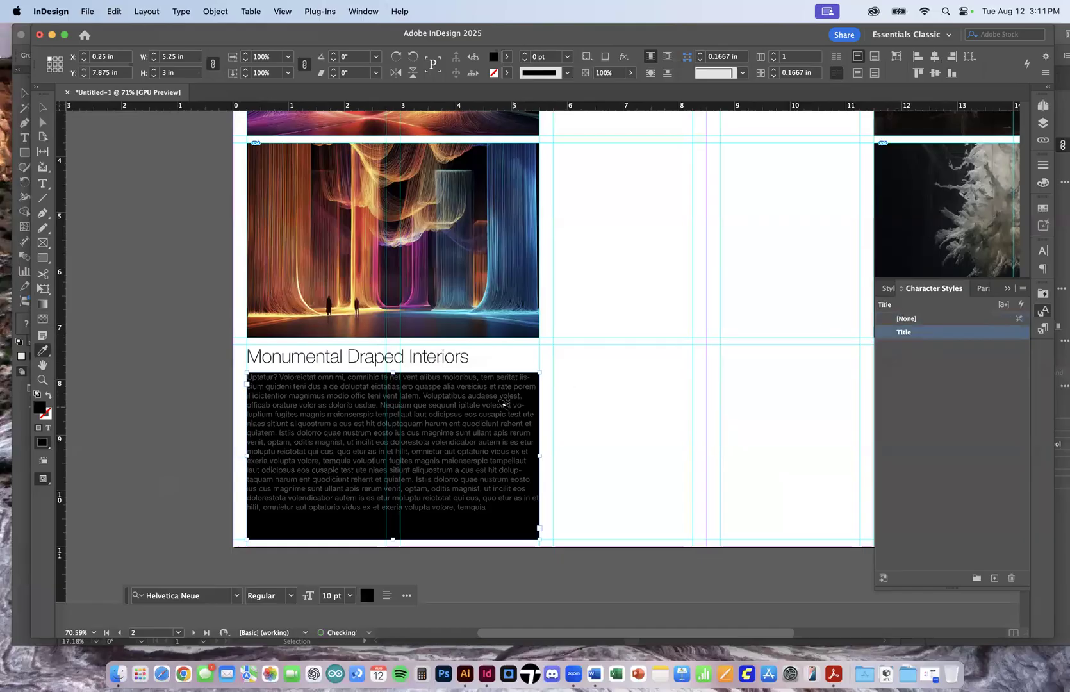
pyautogui.moveTo(506, 413); pyautogui.dragTo(246, 376)
pyautogui.press('super+shift+a')
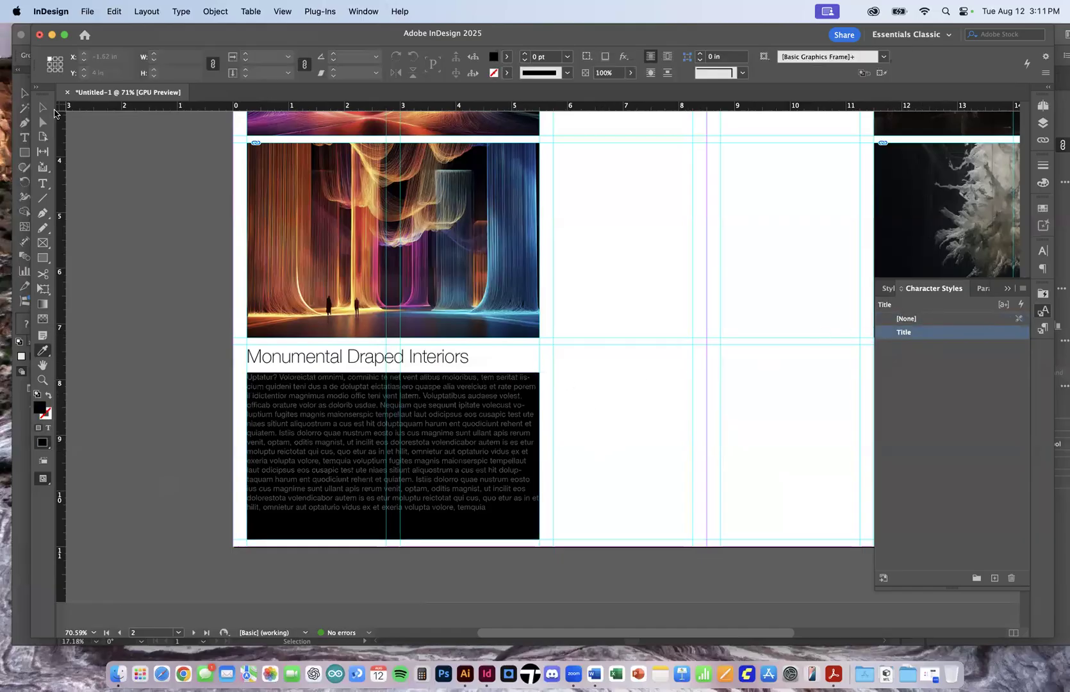
pyautogui.press('v')
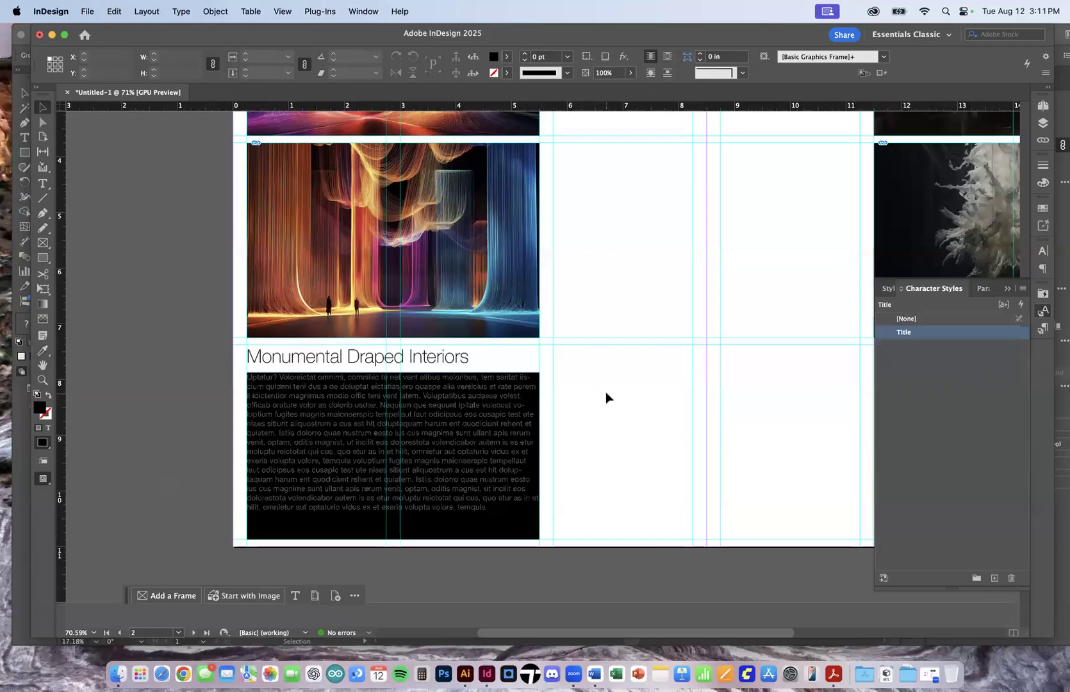
pyautogui.press('super+z')
pyautogui.press('super+z')
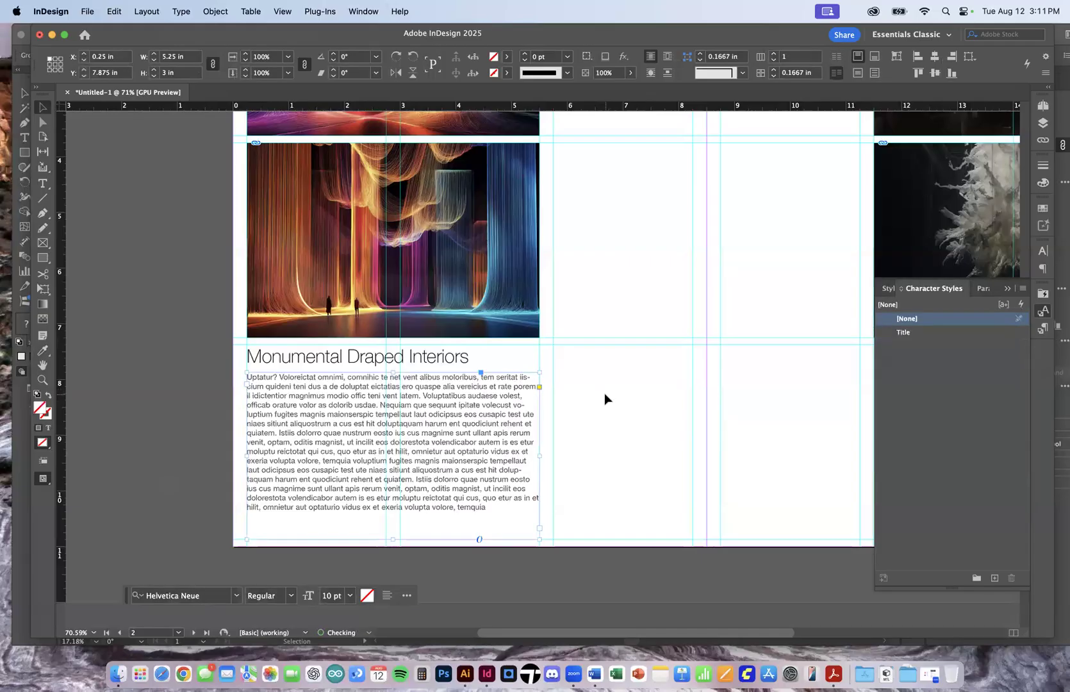
pyautogui.click(605, 392)
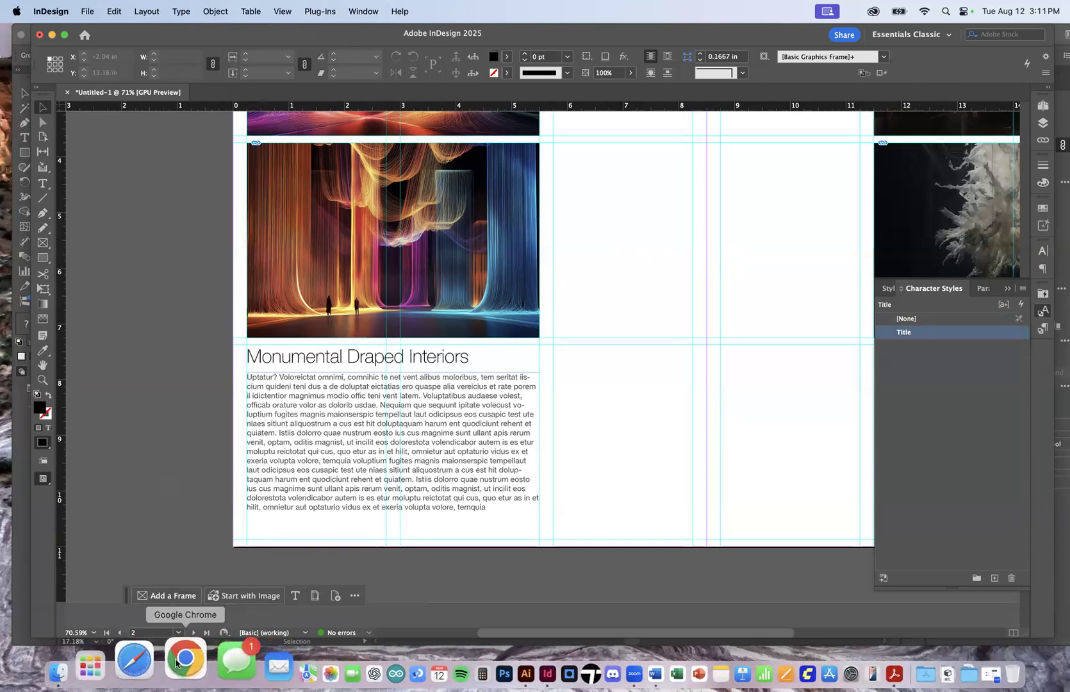
# Switch to Safari, search for "indesign eyedropper character style", and expand the AI overview to read its detailed steps
pyautogui.click(160, 669)
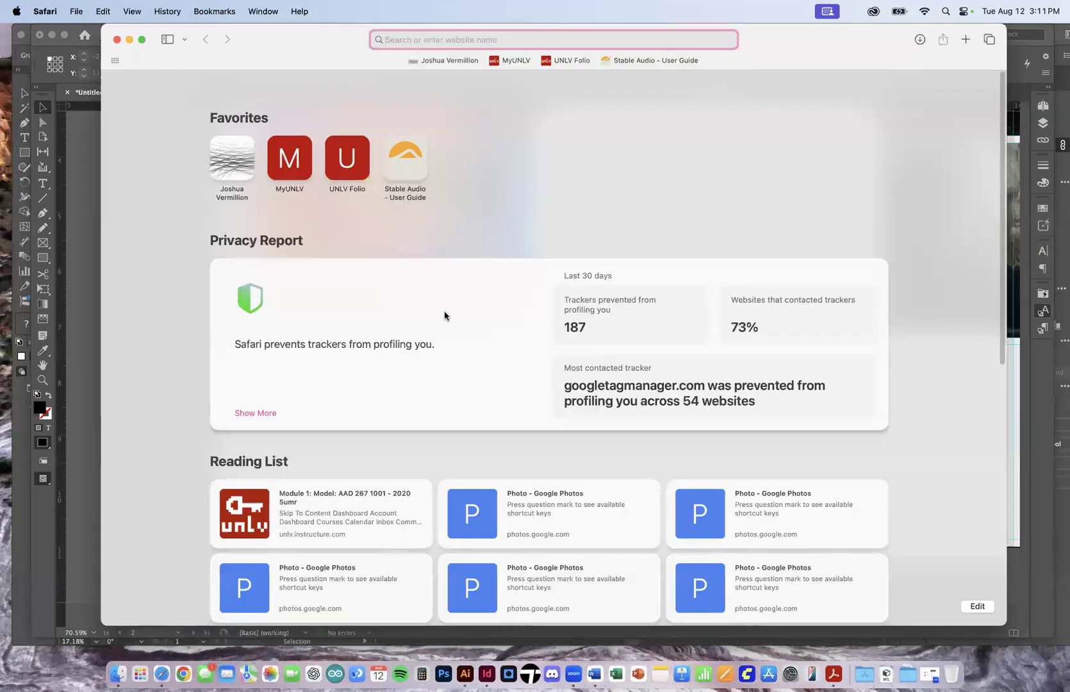
pyautogui.write('indesign ')
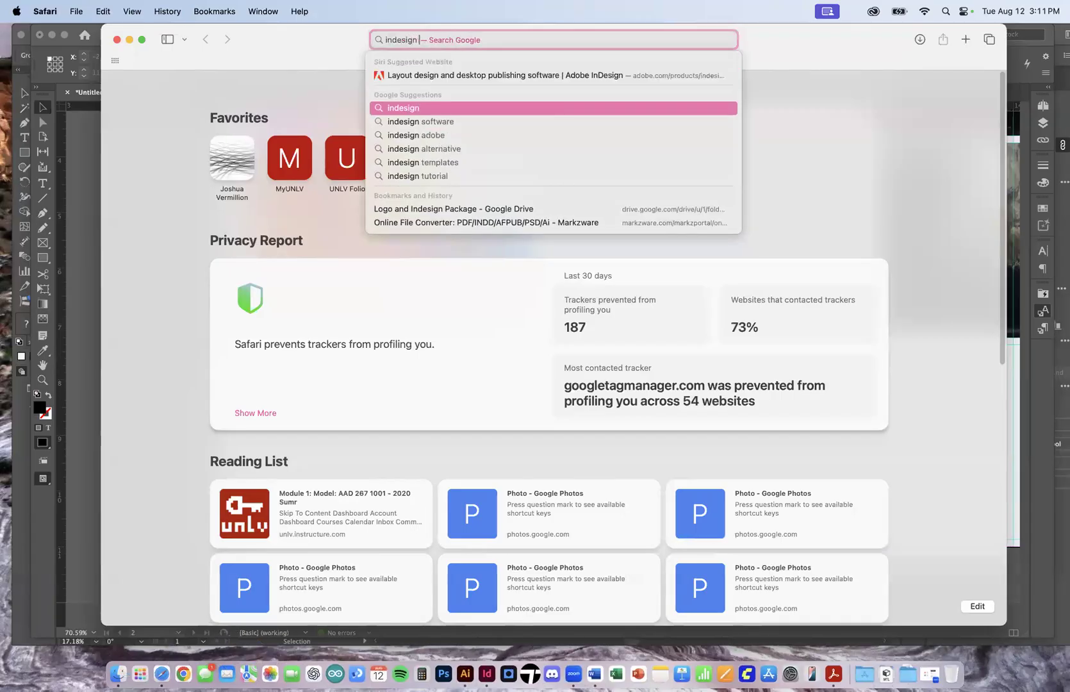
pyautogui.write('eye')
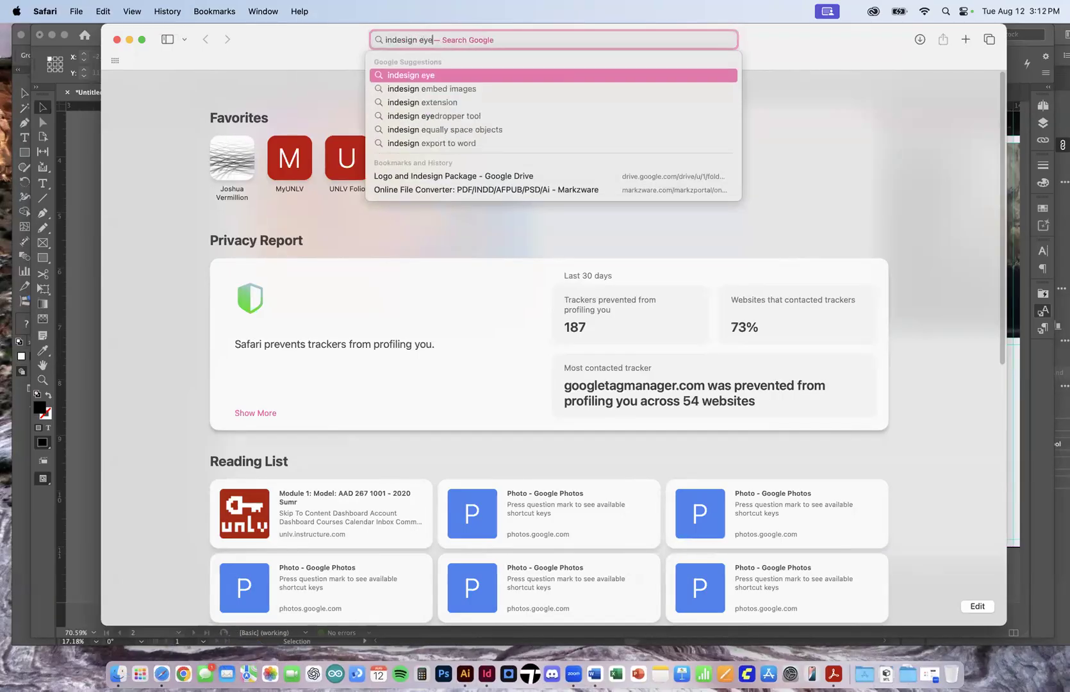
pyautogui.write('dropper')
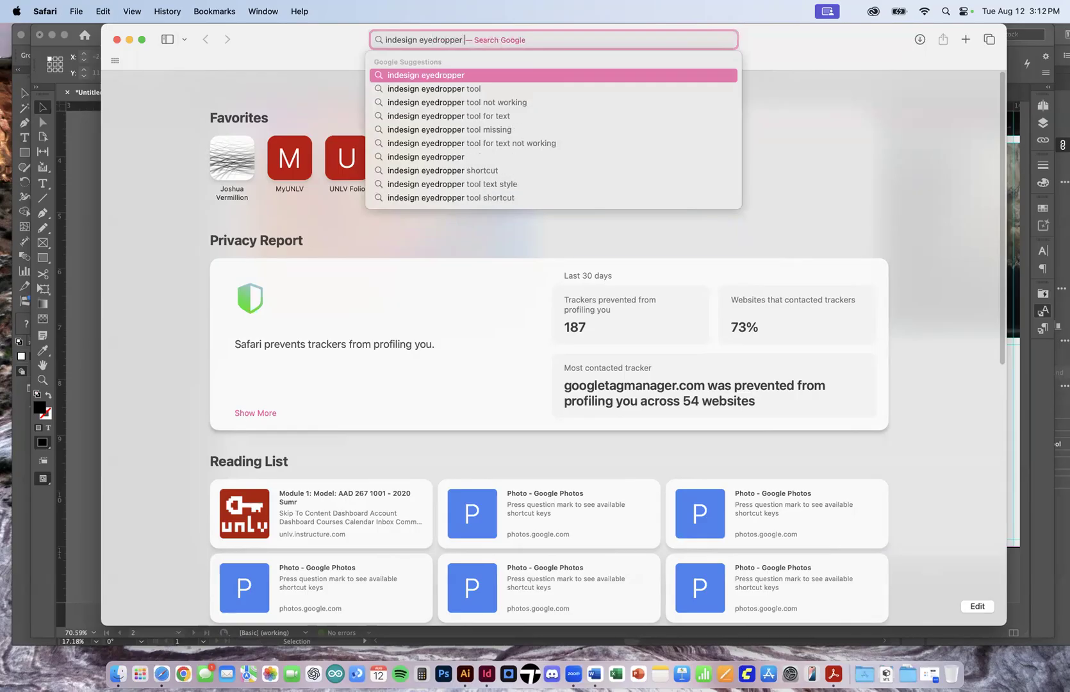
pyautogui.write(' character style')
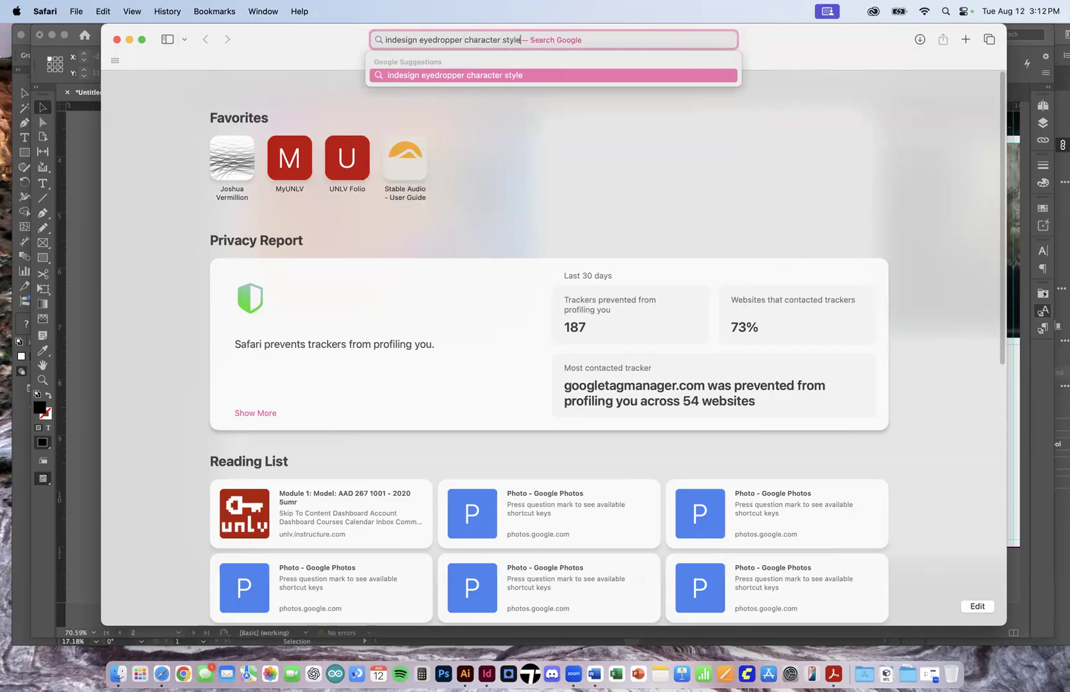
pyautogui.press('Return')
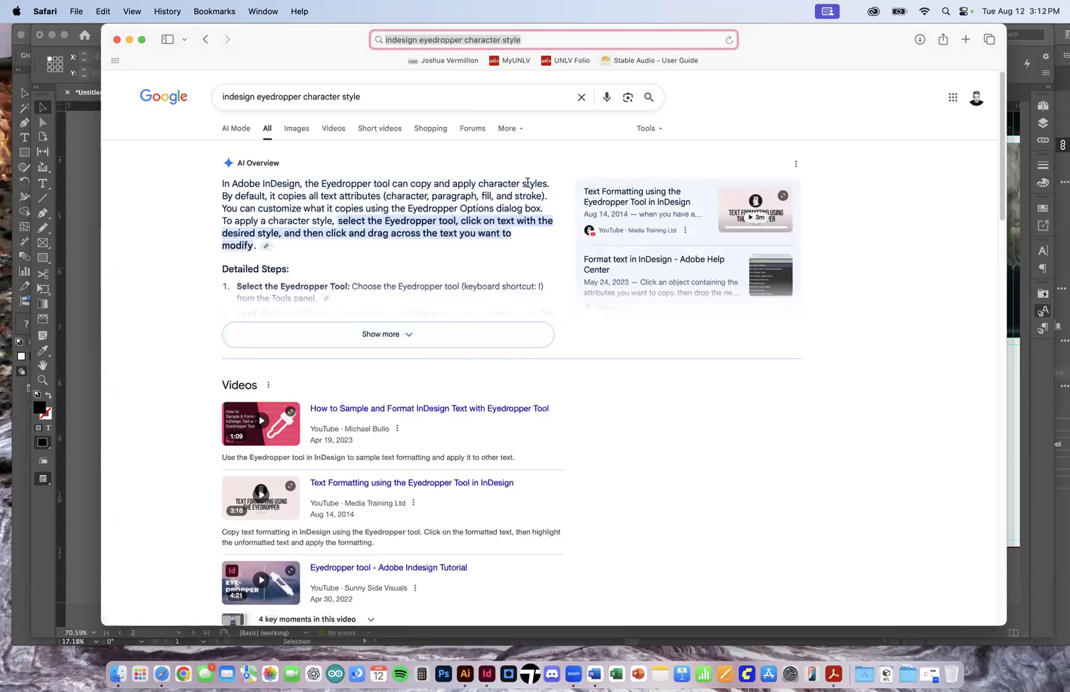
pyautogui.click(331, 207)
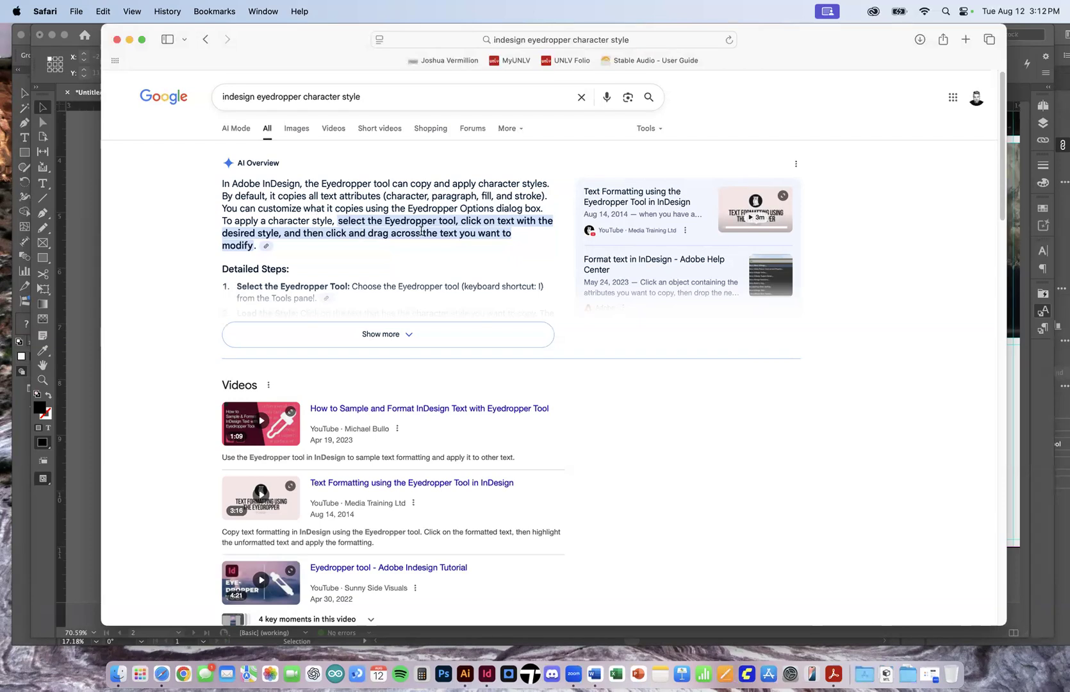
pyautogui.click(363, 325)
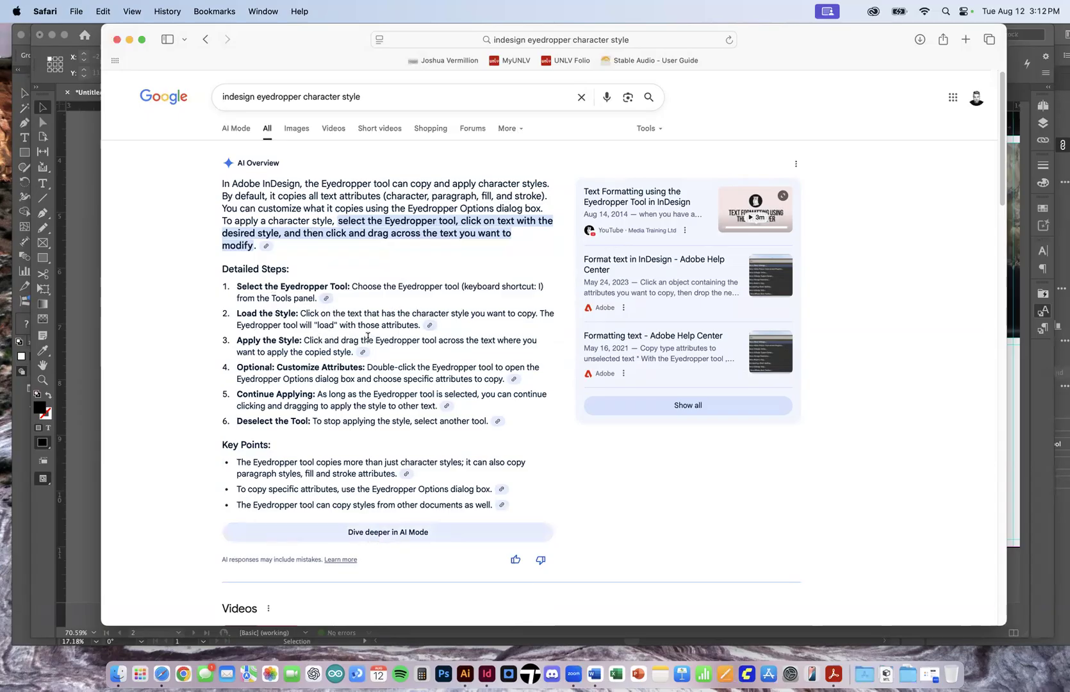
# Return to InDesign, copy the title's formatting onto part of the body text with the Eyedropper tool, and undo it
pyautogui.click(82, 250)
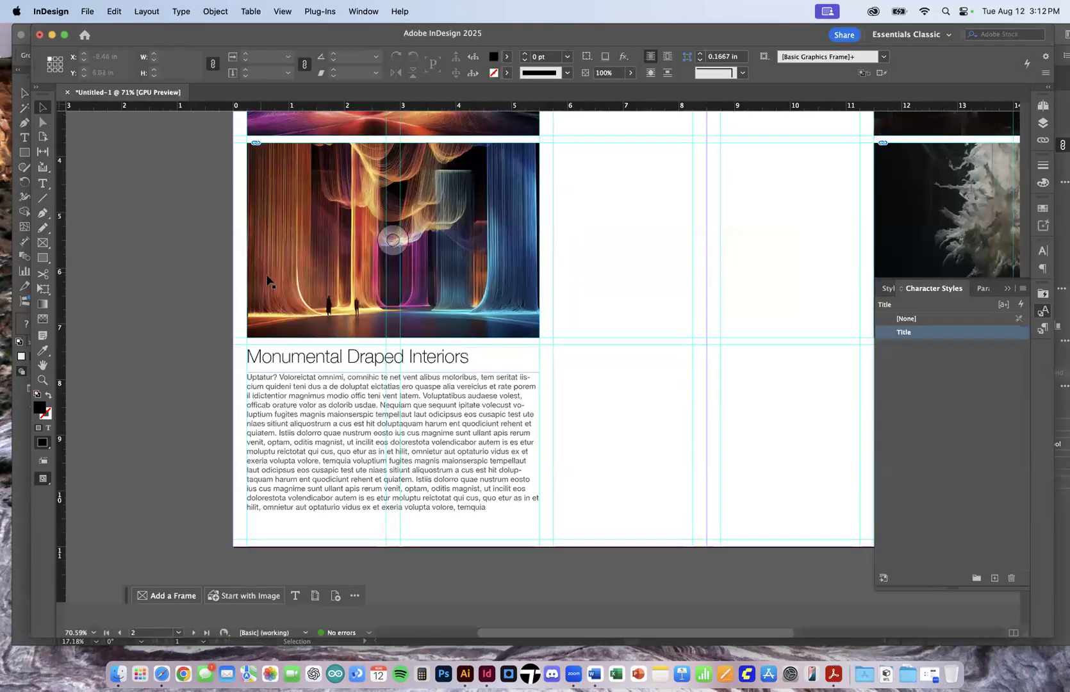
pyautogui.click(307, 356)
pyautogui.click(42, 350)
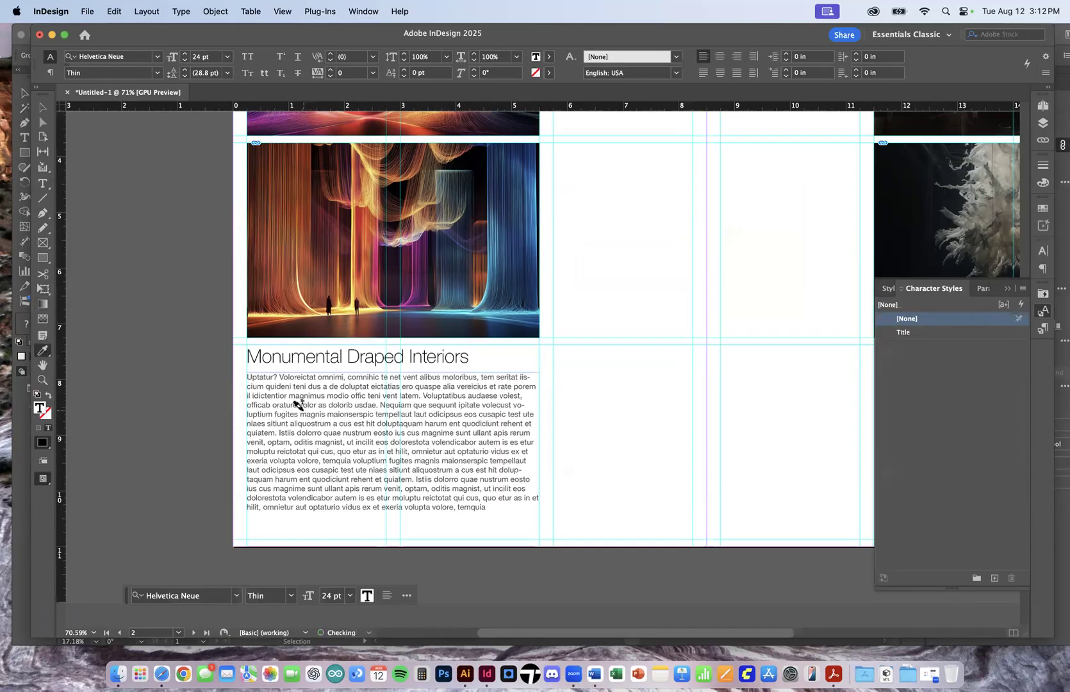
pyautogui.moveTo(306, 414); pyautogui.dragTo(477, 479)
pyautogui.press('super+z')
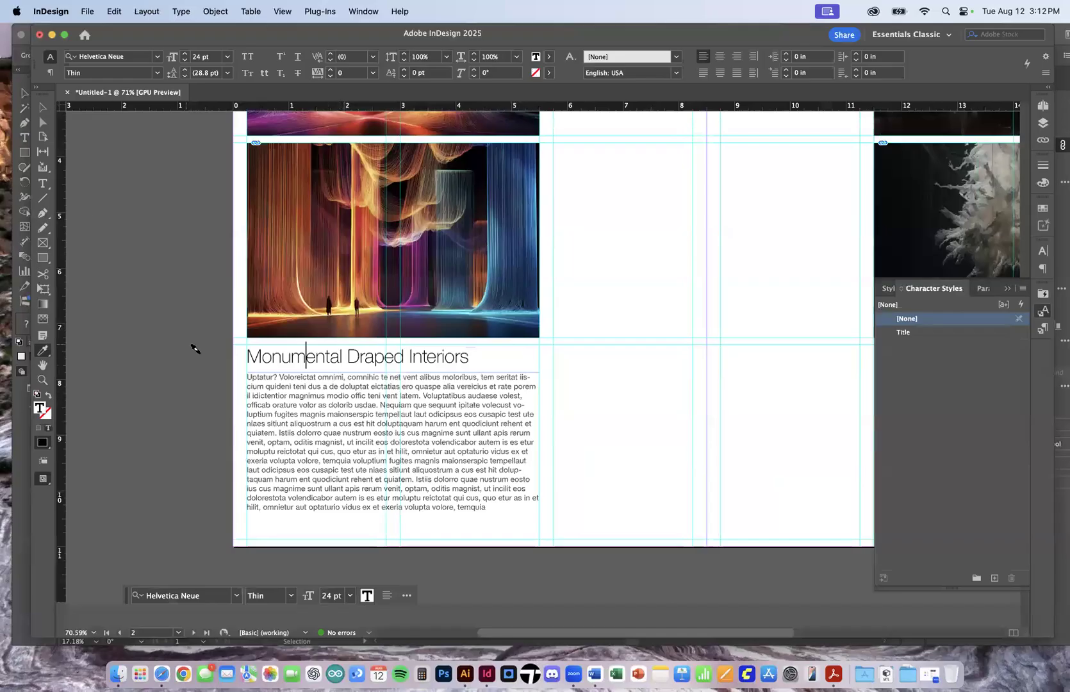
pyautogui.moveTo(289, 395); pyautogui.dragTo(389, 403)
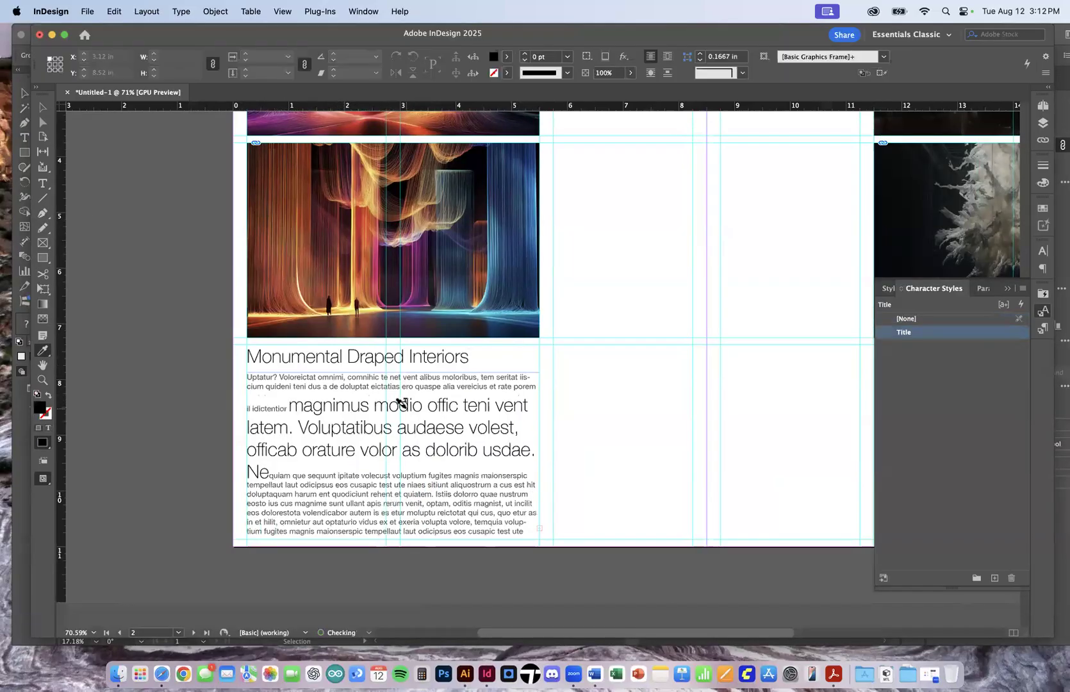
pyautogui.press('super+z')
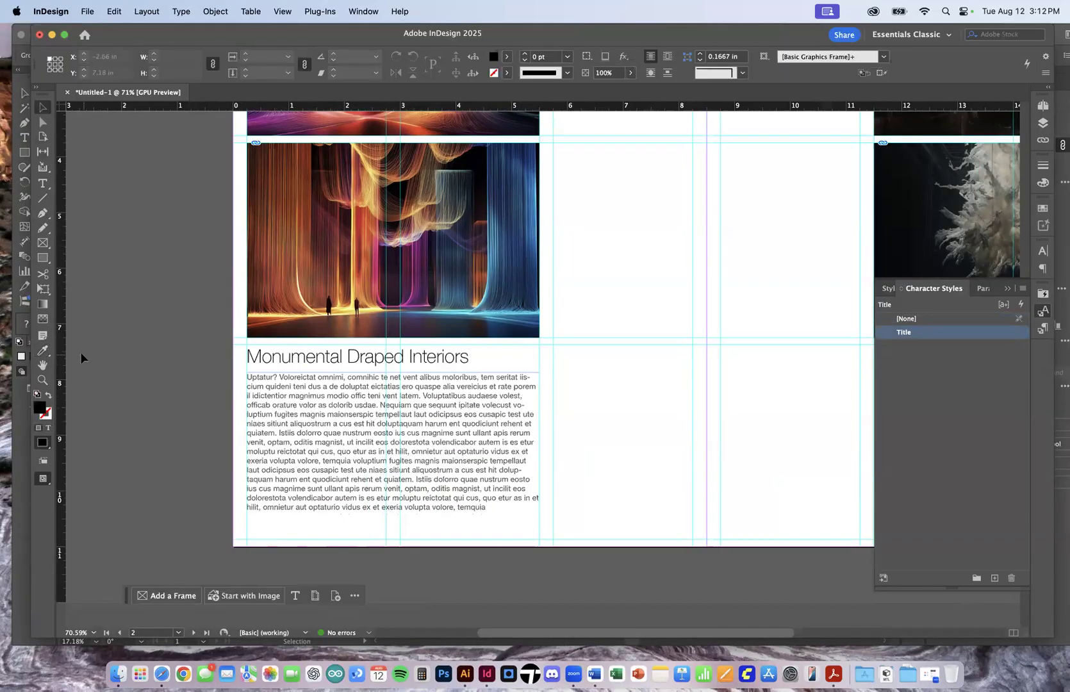
# Try once more to sample and apply formatting within the body text using the Eyedropper tool, and return to the Selection tool
pyautogui.click(42, 350)
pyautogui.click(295, 408)
pyautogui.moveTo(303, 405); pyautogui.dragTo(399, 403)
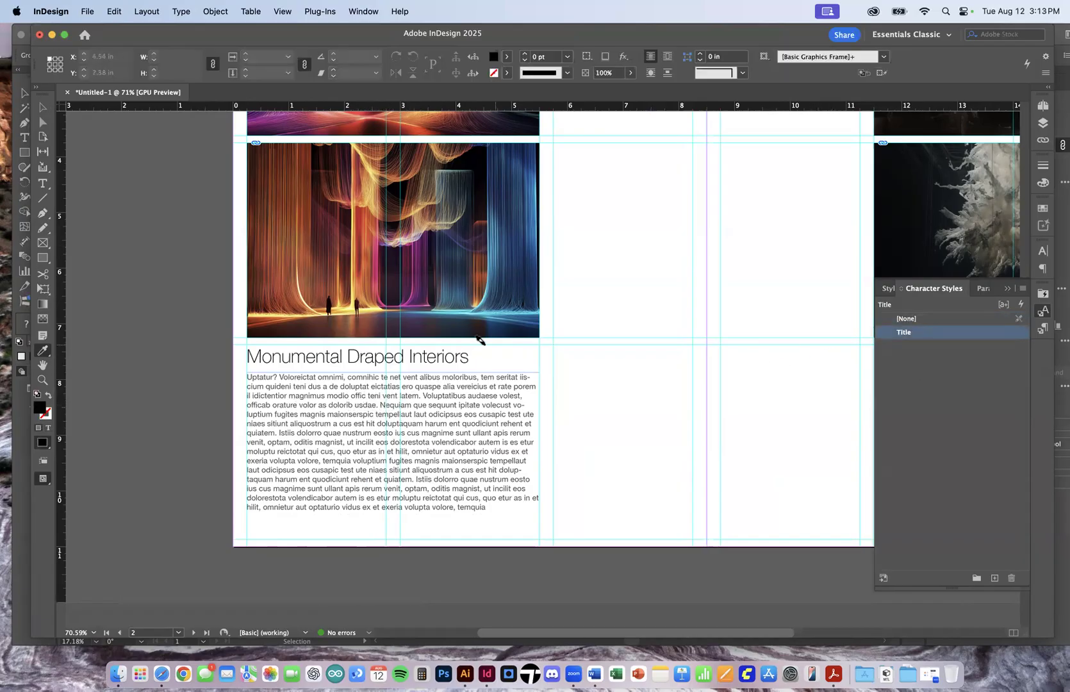
pyautogui.click(44, 108)
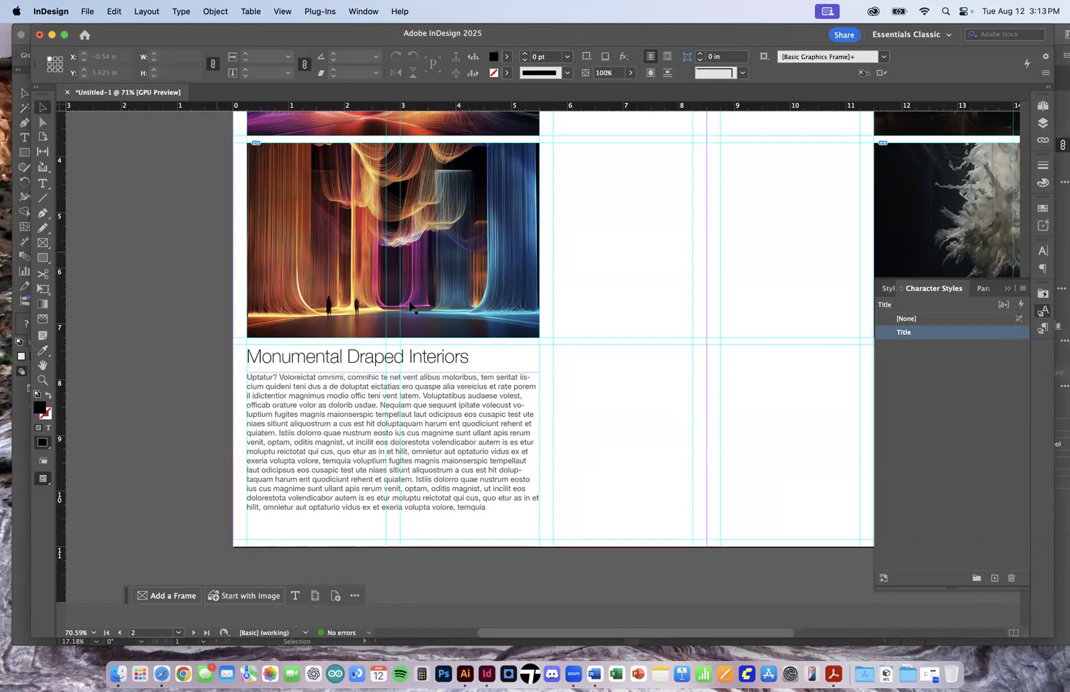
# Apply the Title character style to the body text frame and to the Monumental Draped Interiors title frame
pyautogui.click(479, 388)
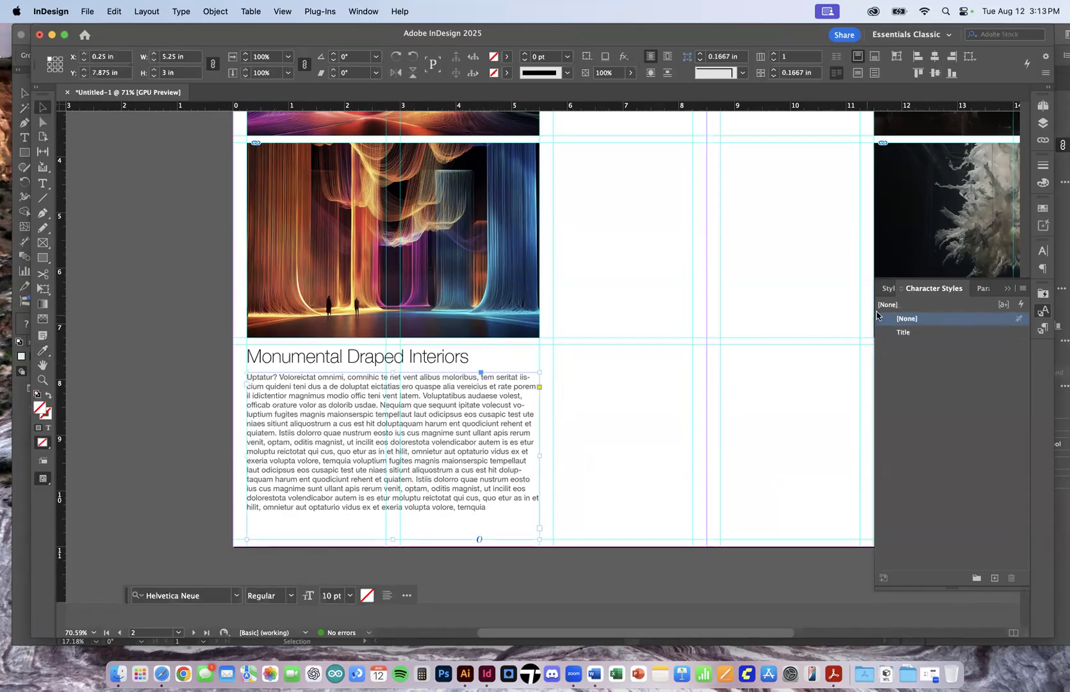
pyautogui.click(920, 334)
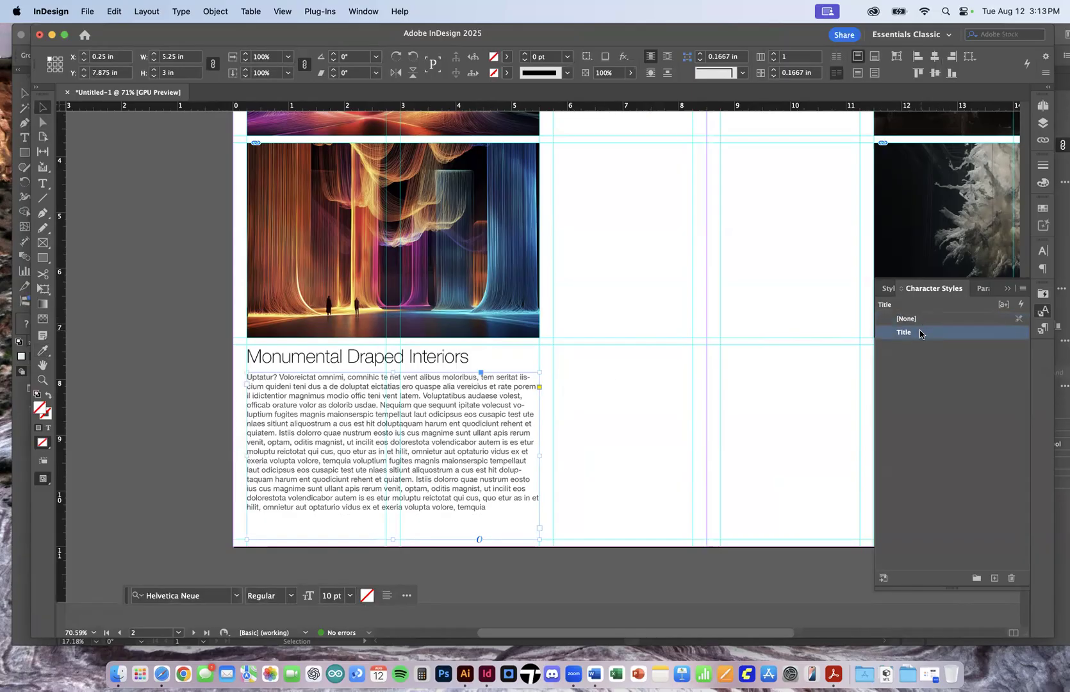
pyautogui.click(439, 358)
pyautogui.click(932, 335)
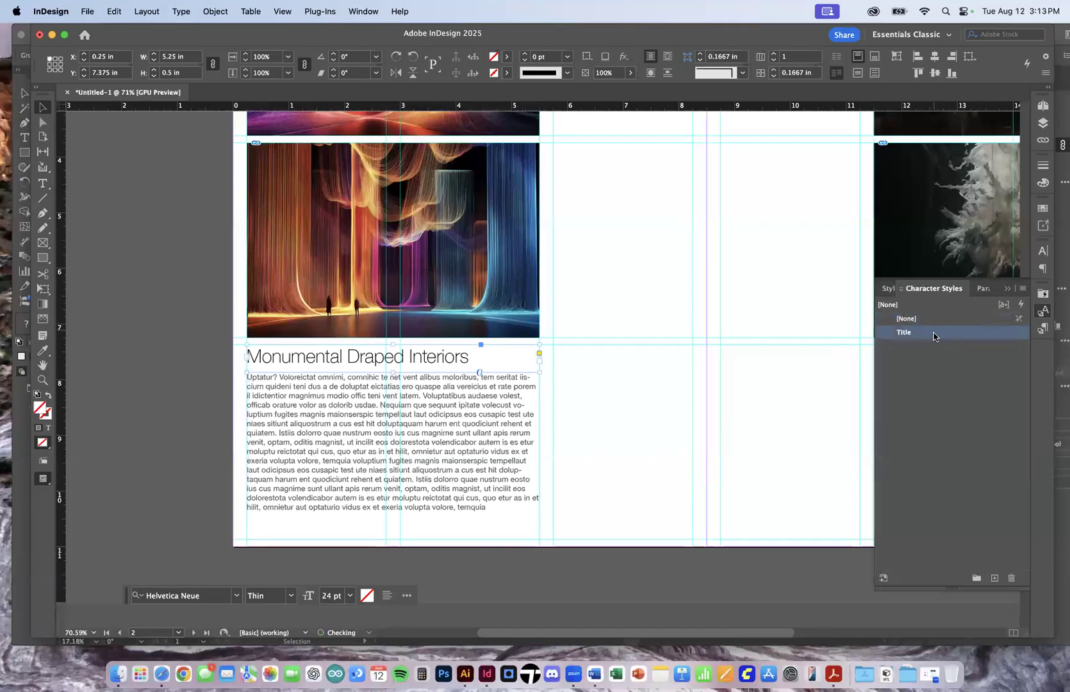
# Try sampling the title text with the Eyedropper tool while its frame is selected, undo the change, and clear the selection
pyautogui.click(44, 351)
pyautogui.click(298, 357)
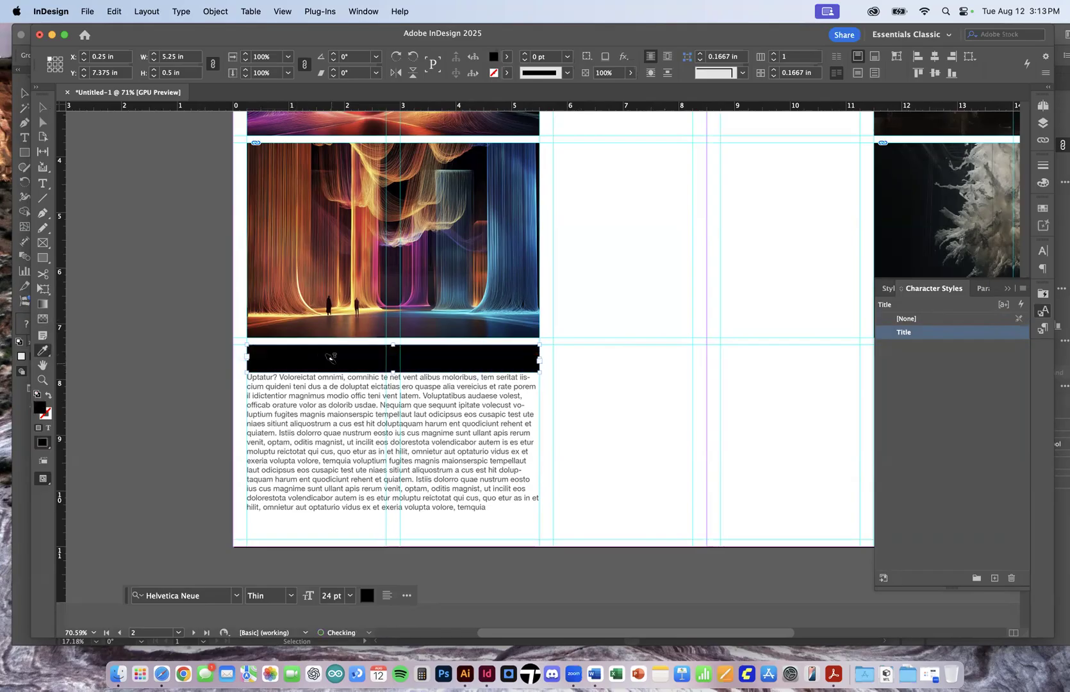
pyautogui.press('super+z')
pyautogui.press('super+shift+a')
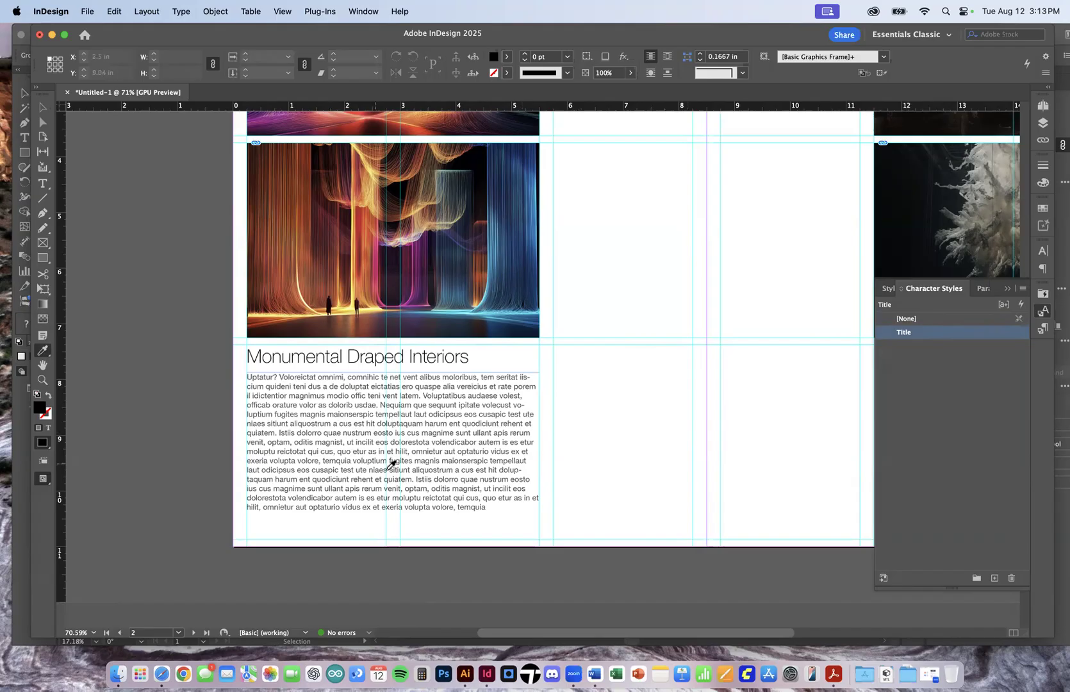
# Return to the Selection tool and try the Title character style again on the body text frame
pyautogui.click(43, 107)
pyautogui.click(364, 464)
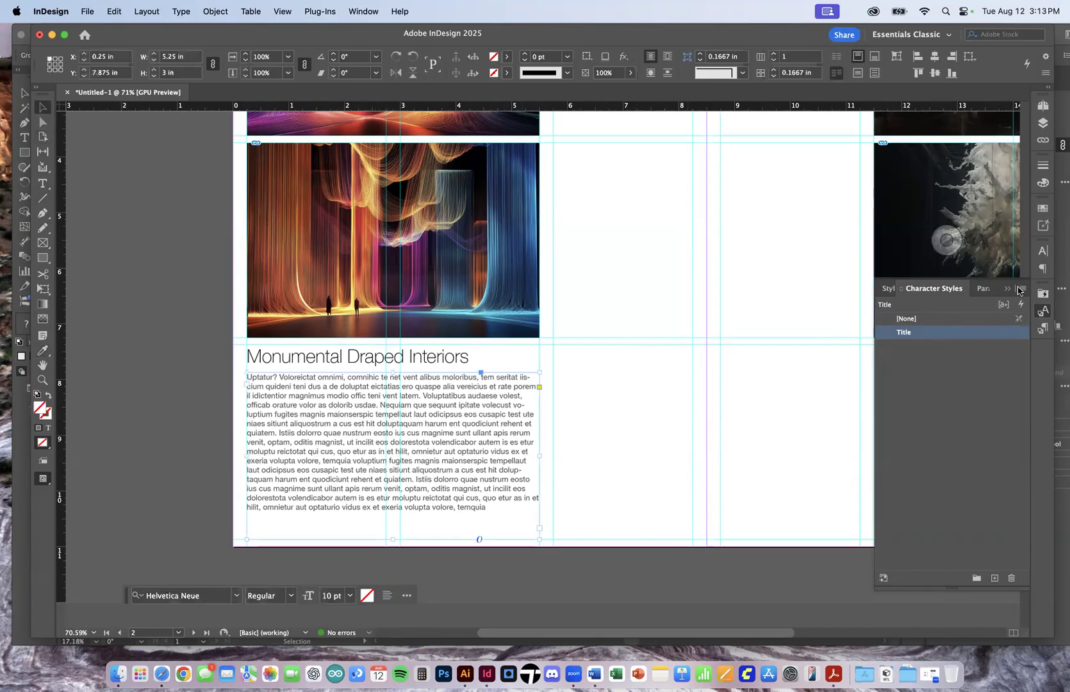
pyautogui.click(955, 333)
pyautogui.click(945, 397)
pyautogui.click(946, 324)
pyautogui.click(942, 335)
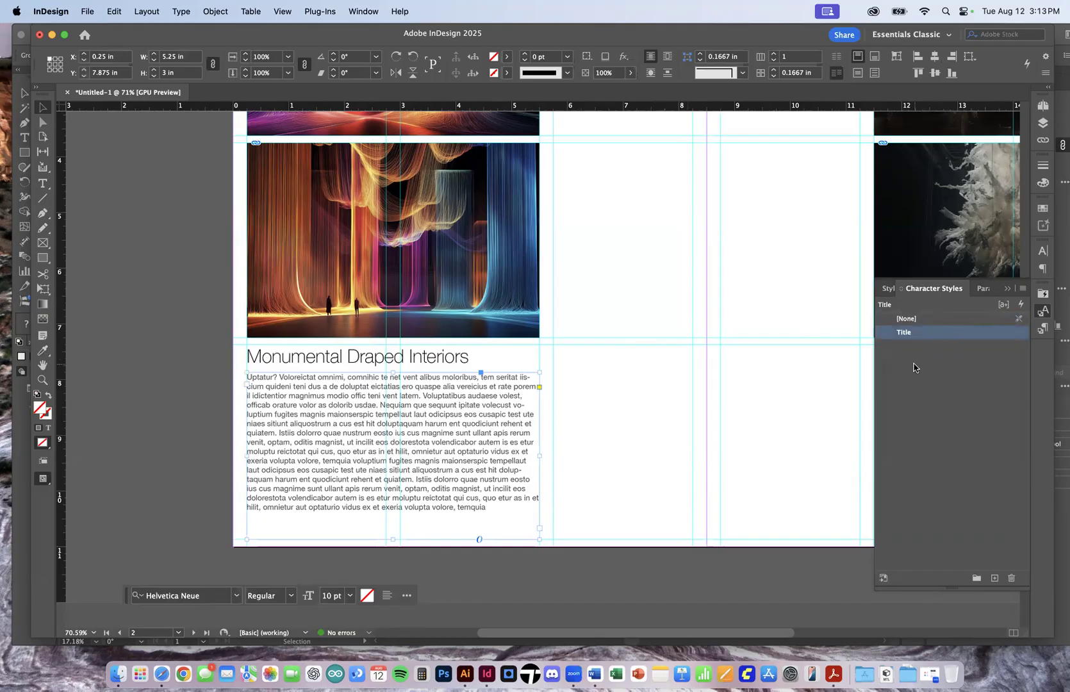
# Show the paragraph styles and create a new paragraph style from the selected body text frame
pyautogui.click(983, 288)
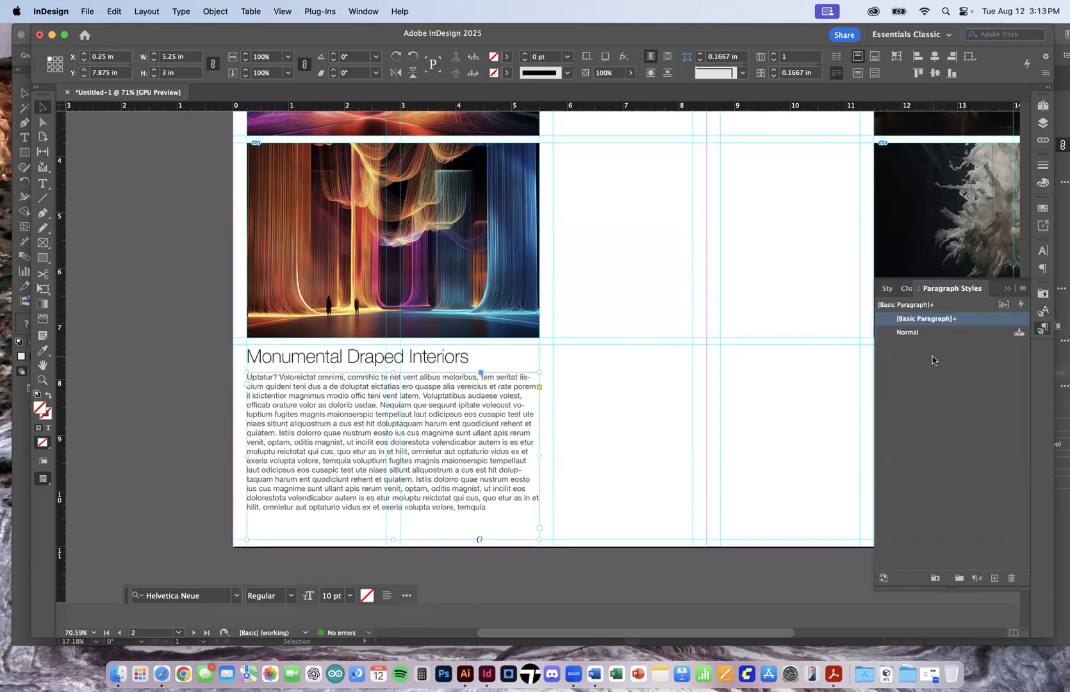
pyautogui.rightClick(438, 422)
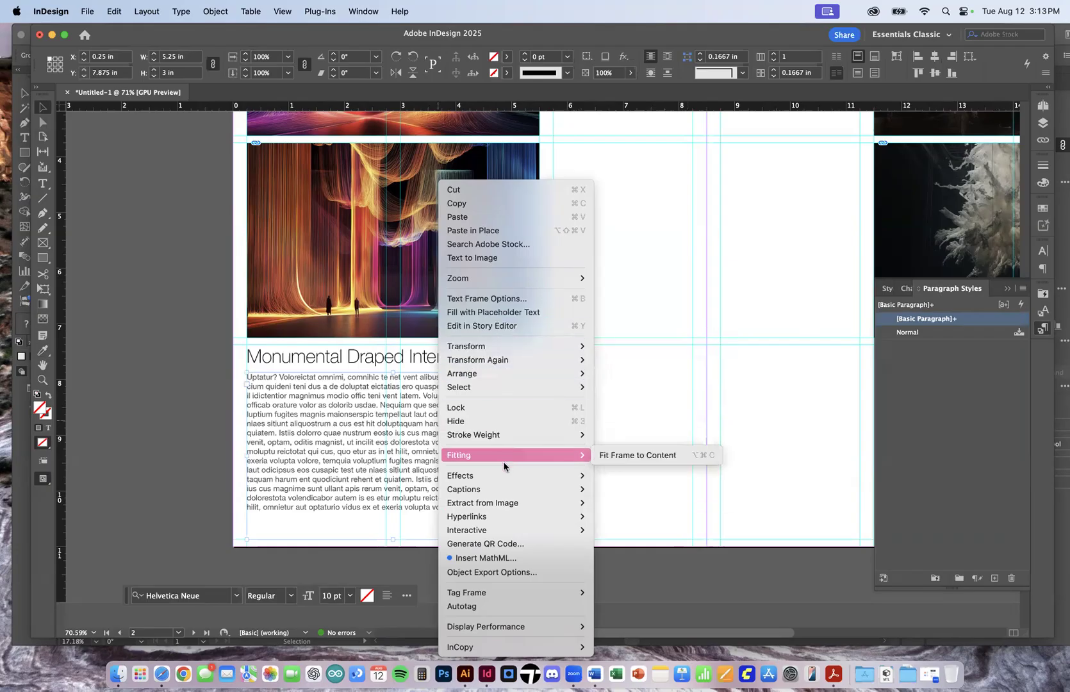
pyautogui.moveTo(502, 532)
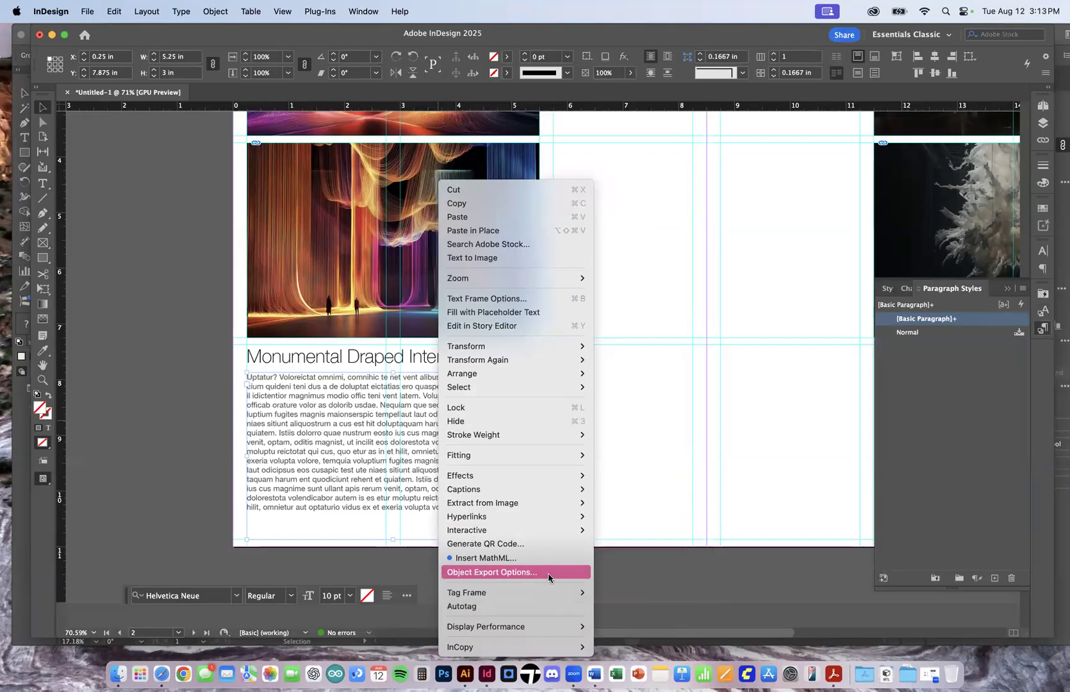
pyautogui.moveTo(536, 646)
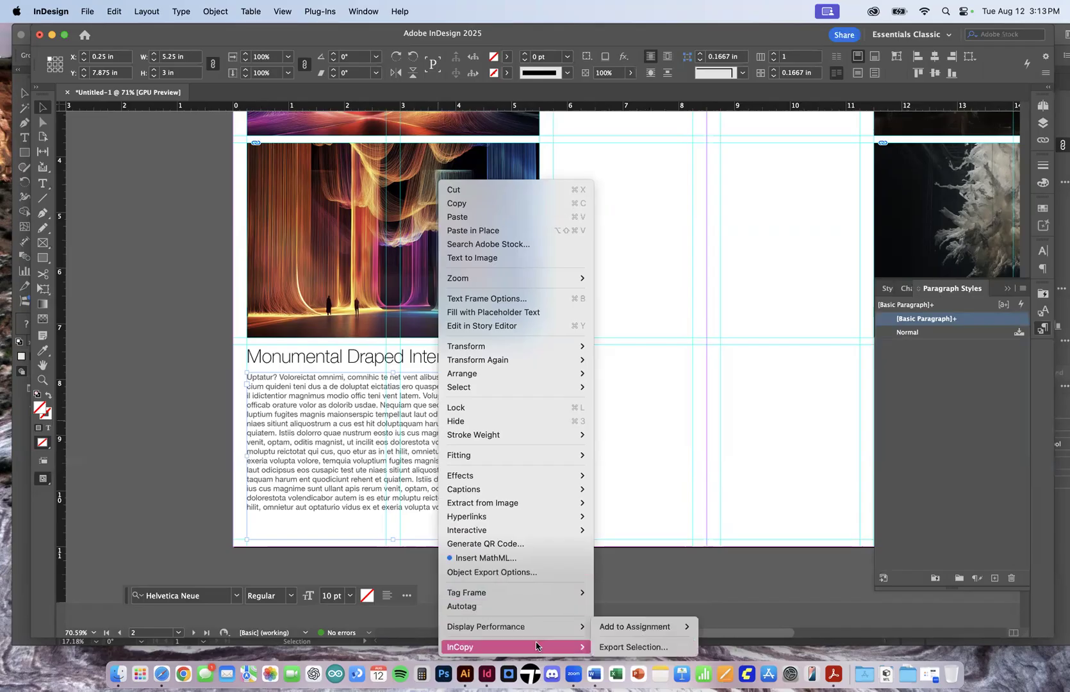
pyautogui.click(952, 459)
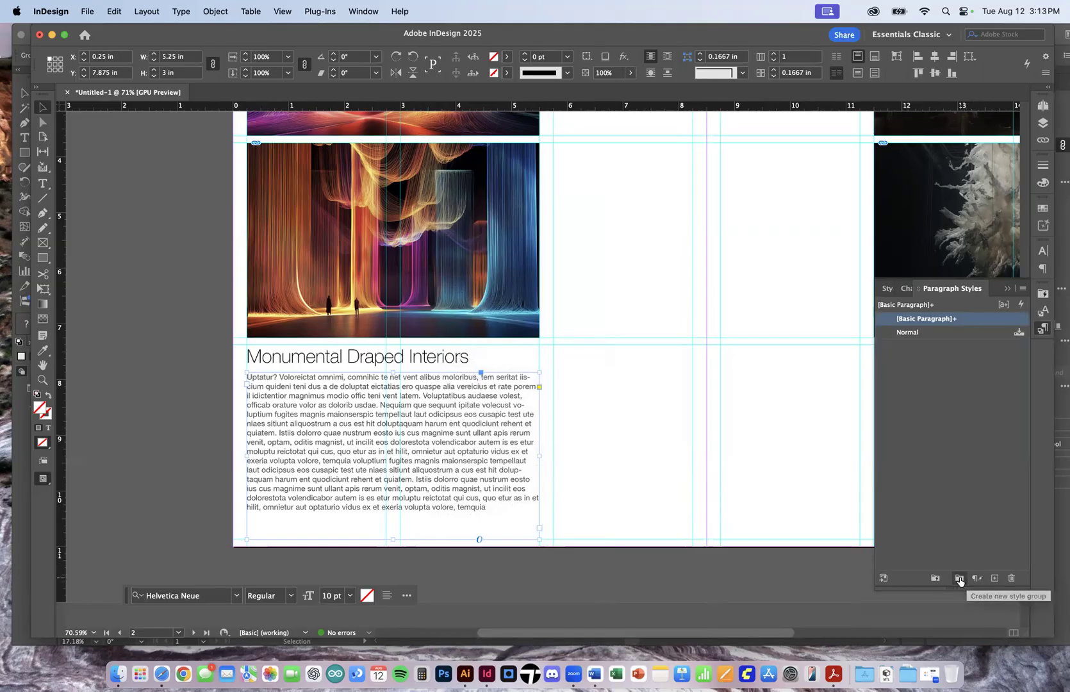
pyautogui.click(994, 577)
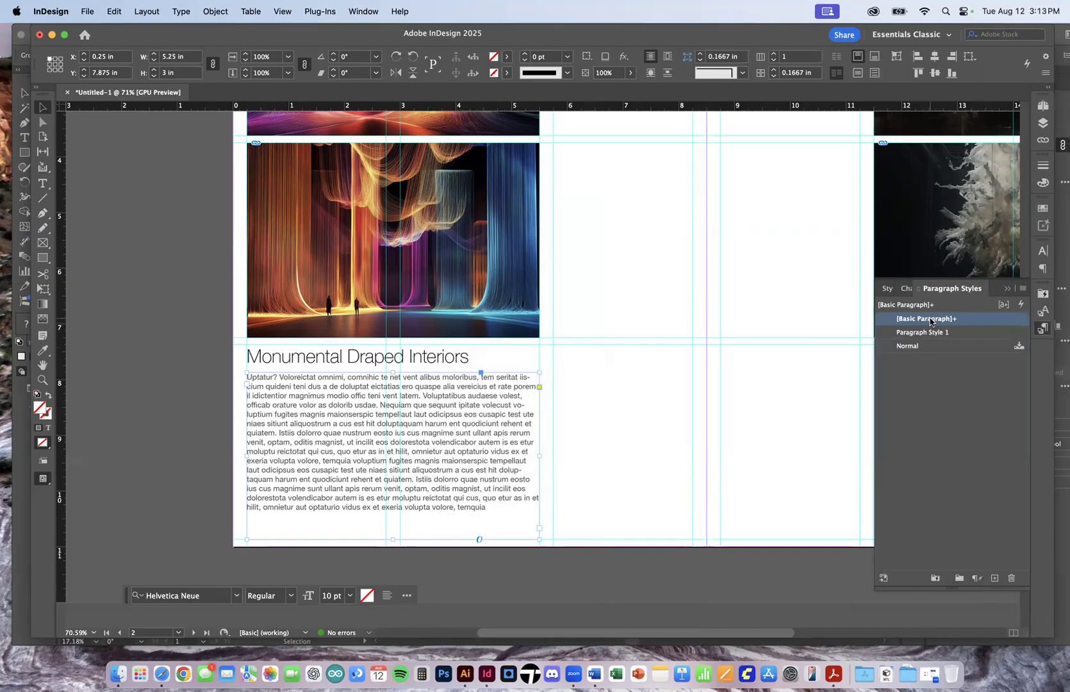
# Compare the Normal style with Paragraph Style 1 on the body text frame, and leave Paragraph Style 1 applied
pyautogui.click(922, 346)
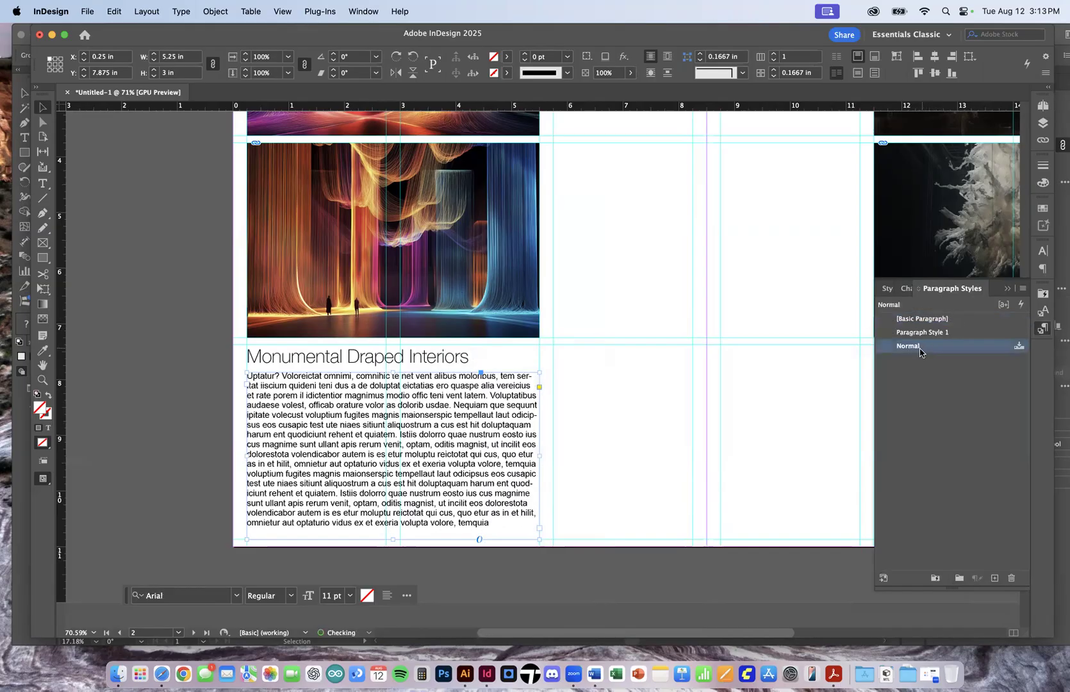
pyautogui.click(621, 446)
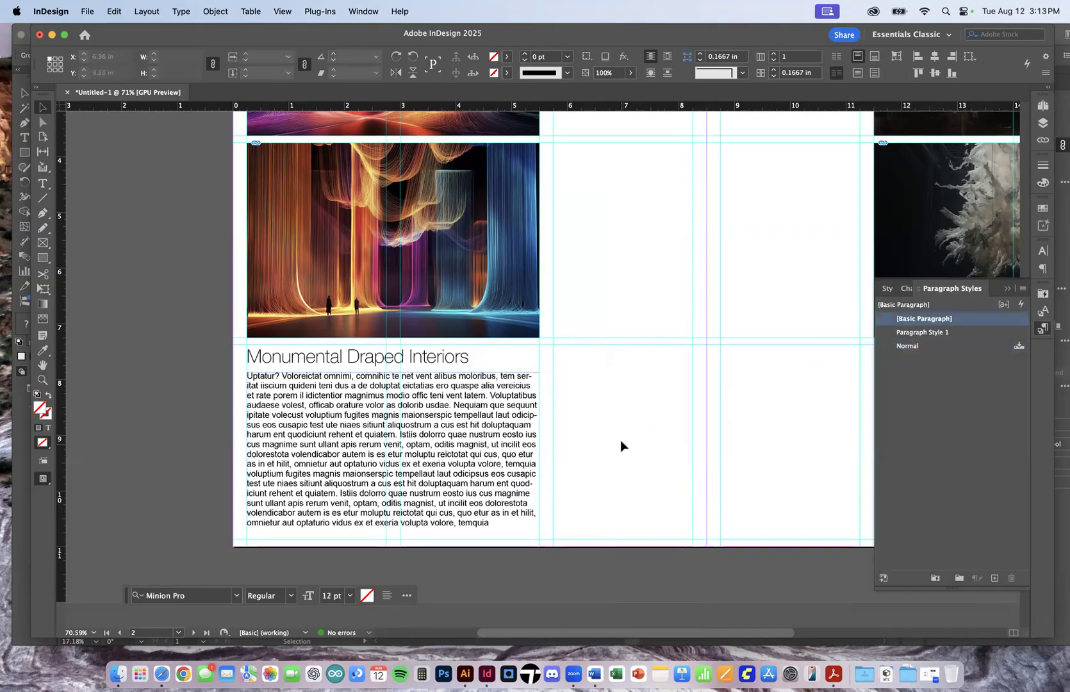
pyautogui.click(485, 449)
pyautogui.click(928, 332)
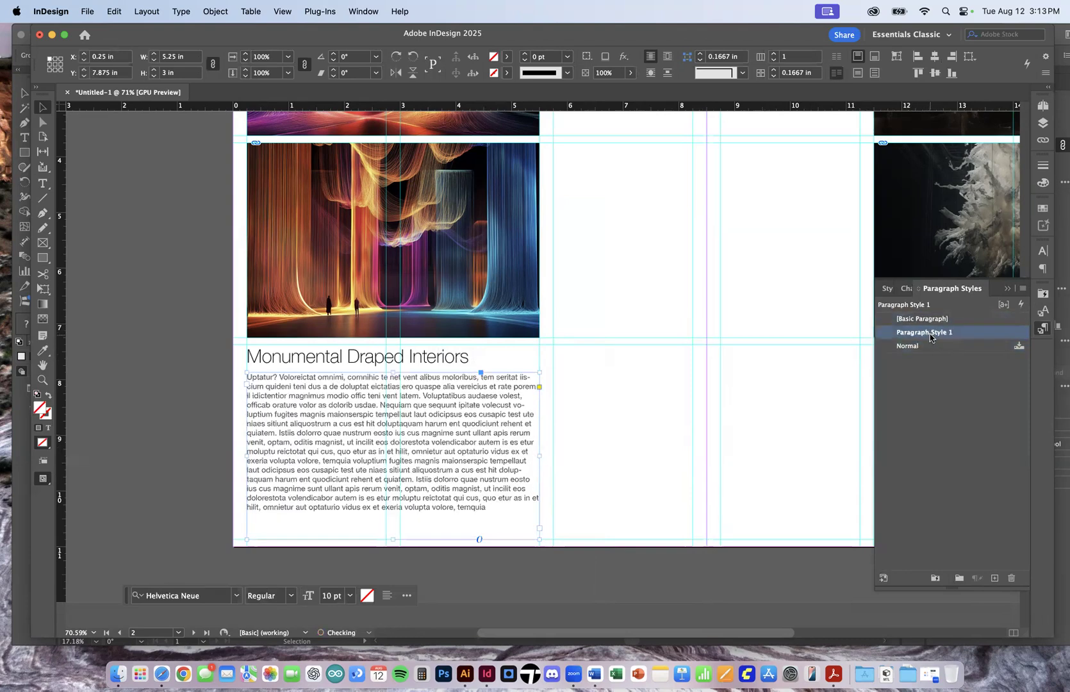
pyautogui.click(933, 346)
pyautogui.click(936, 332)
pyautogui.click(936, 345)
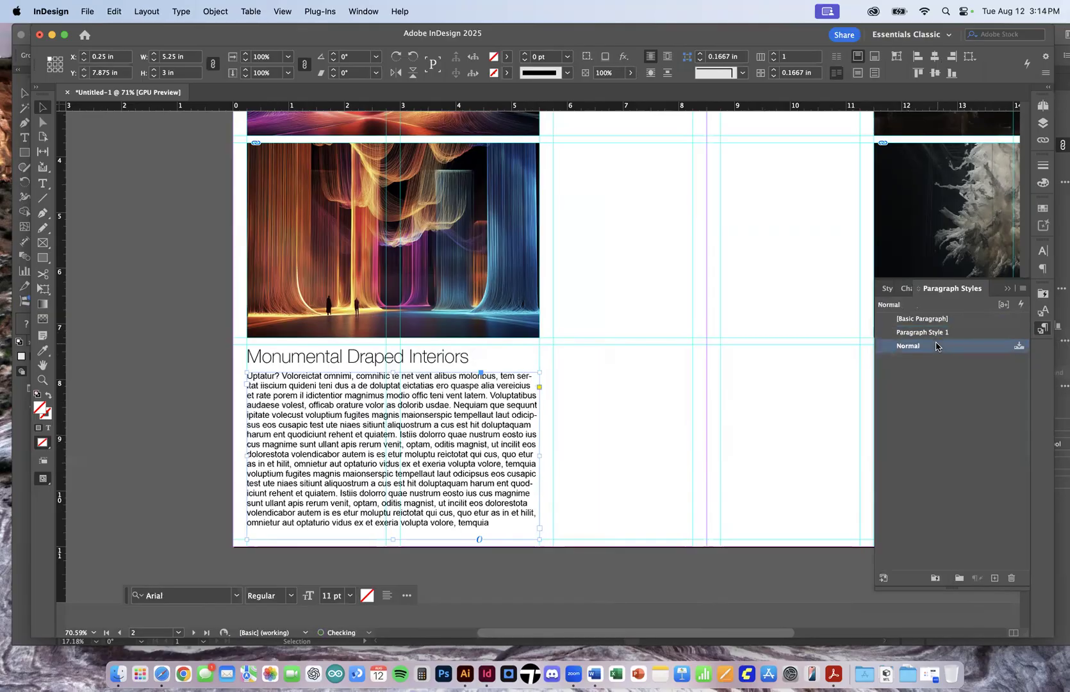
pyautogui.click(936, 332)
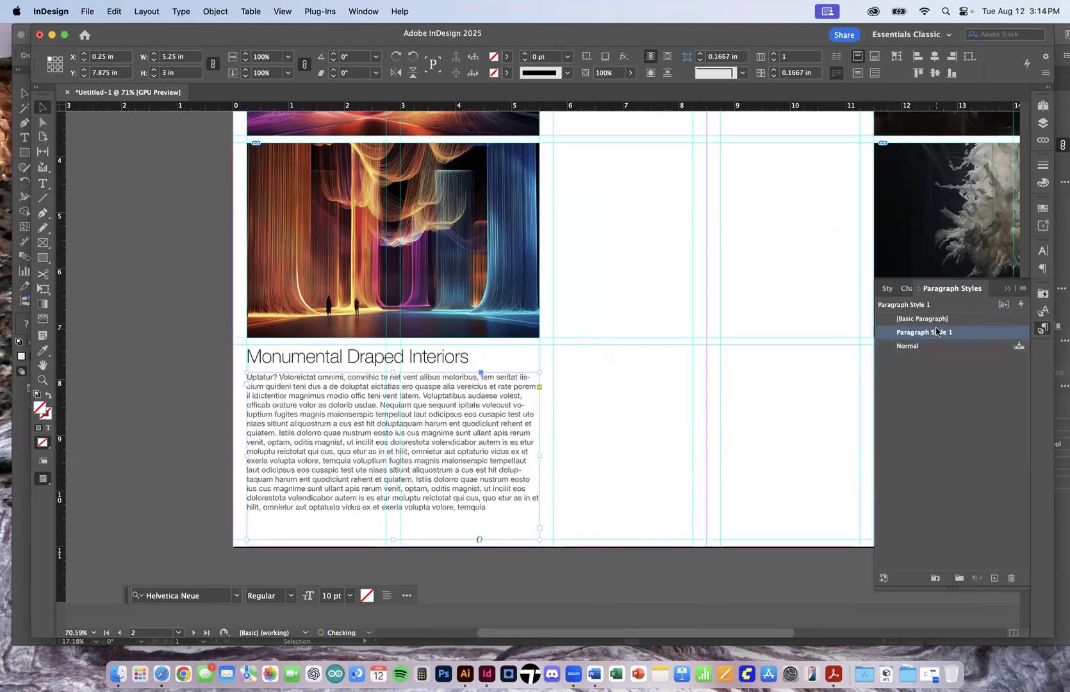
# Create another new paragraph style from the Monumental Draped Interiors title frame
pyautogui.click(656, 401)
pyautogui.click(331, 400)
pyautogui.doubleClick(330, 400)
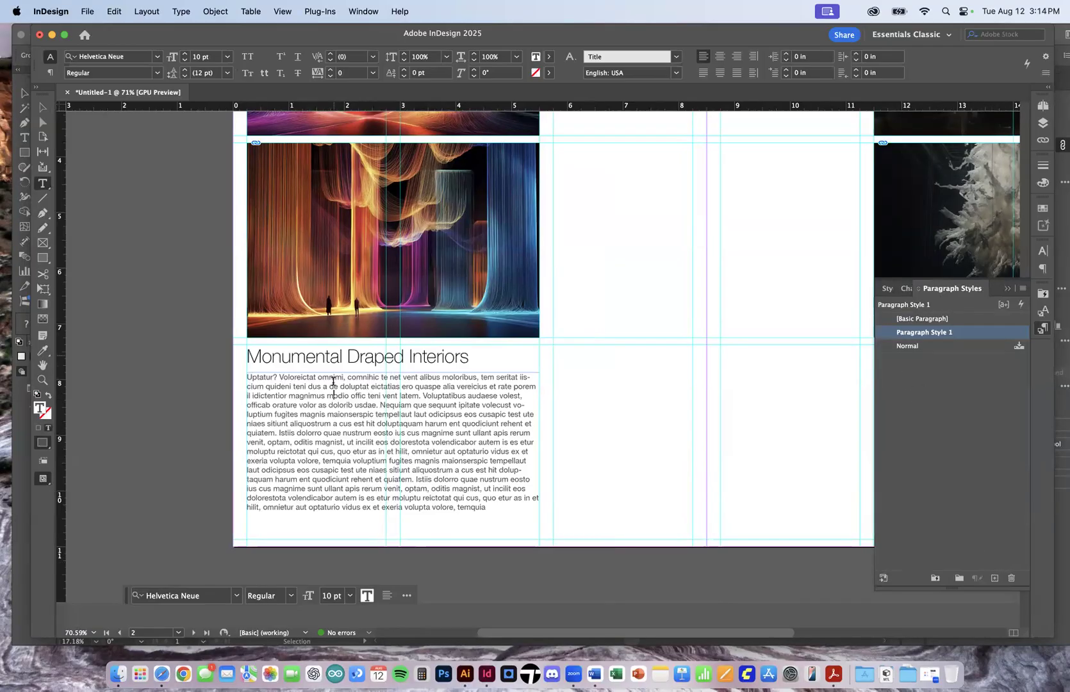
pyautogui.click(42, 107)
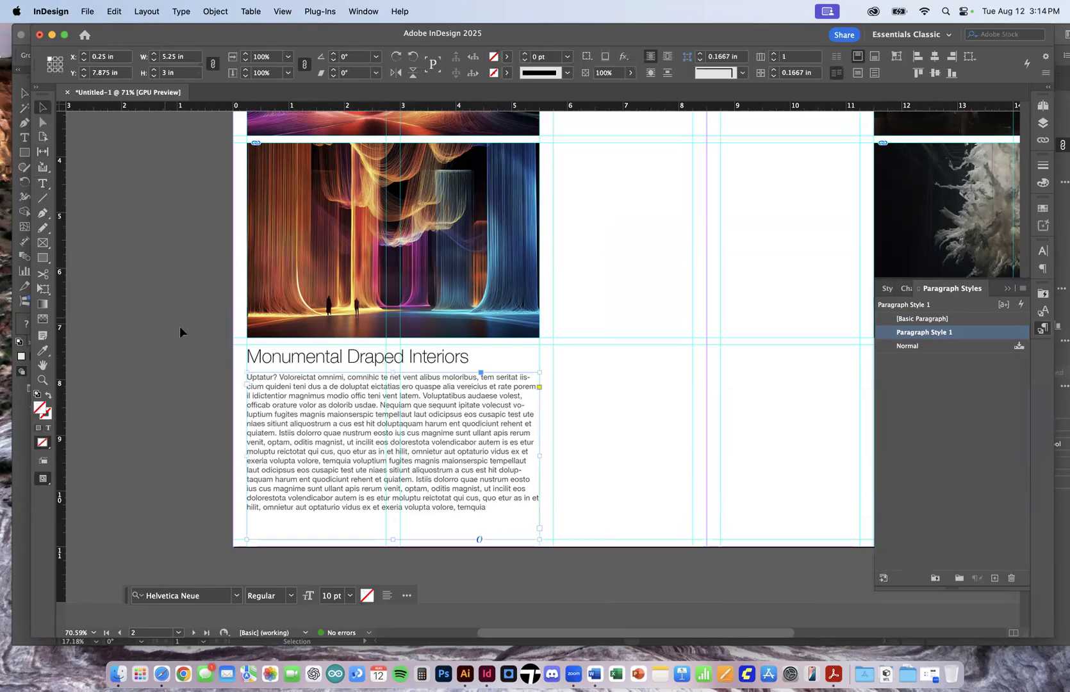
pyautogui.click(333, 360)
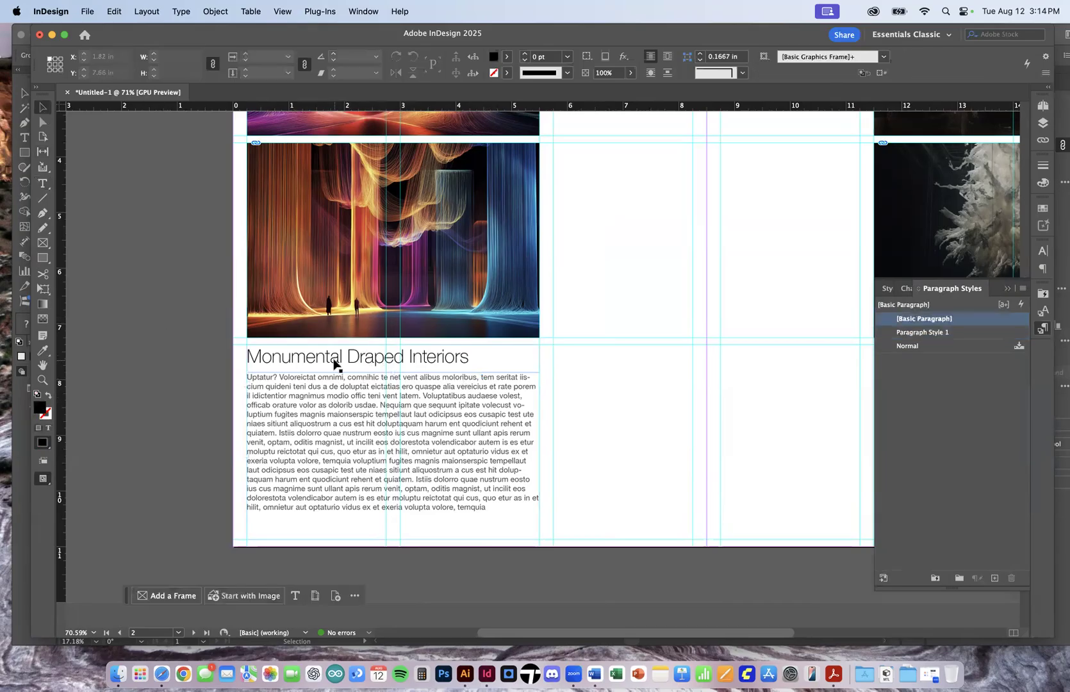
pyautogui.click(993, 579)
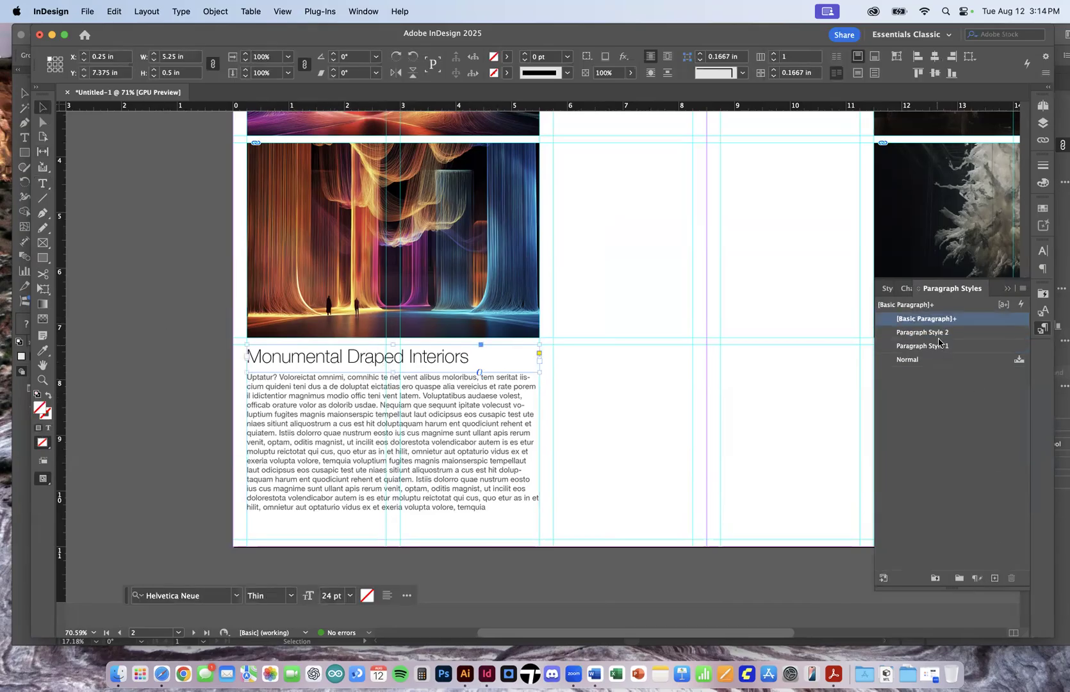
# Apply Paragraph Style 2 to the Monumental Draped Interiors title frame
pyautogui.click(774, 406)
pyautogui.click(897, 333)
pyautogui.click(454, 360)
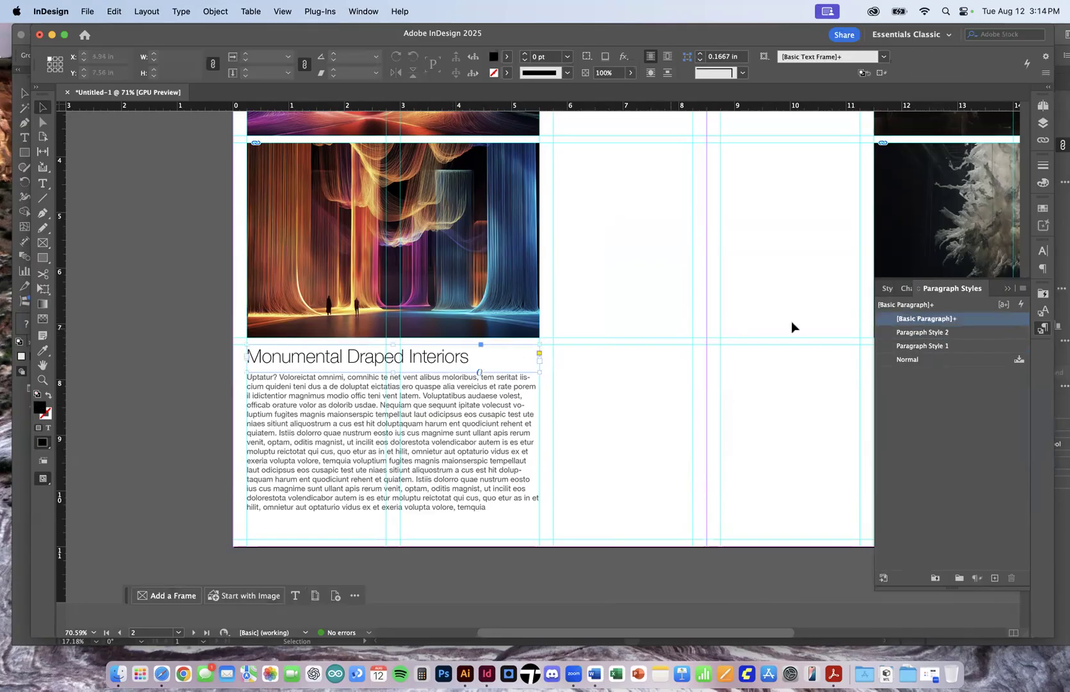
pyautogui.click(914, 333)
pyautogui.click(921, 346)
pyautogui.click(923, 337)
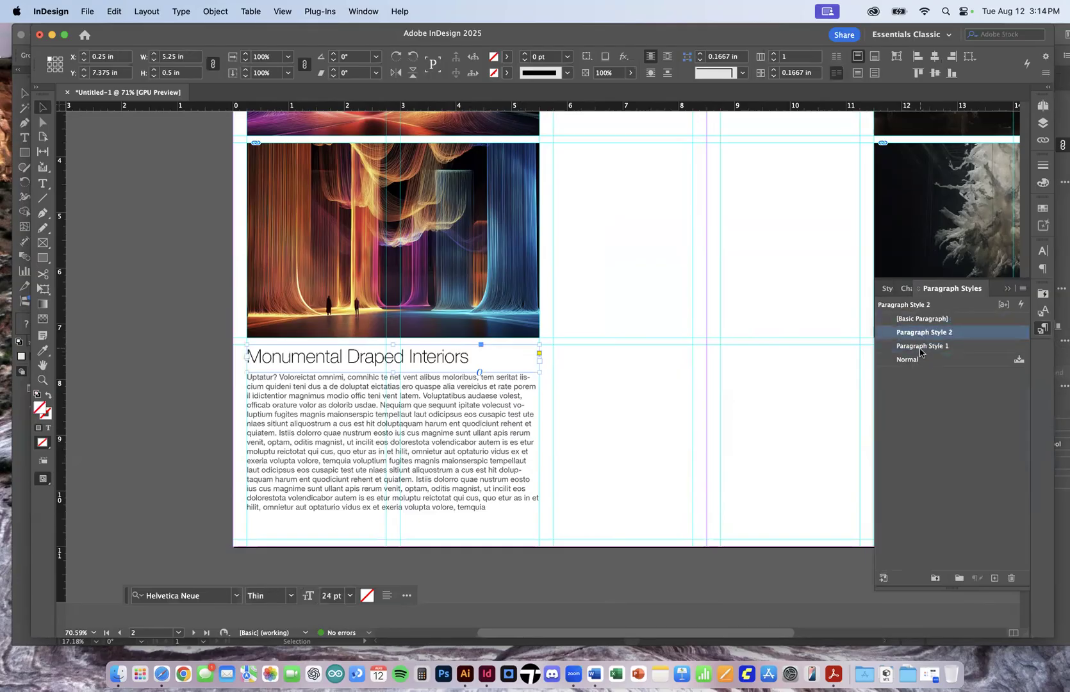
# Rename Paragraph Style 2 as "Heading Style" in its style options
pyautogui.rightClick(914, 337)
pyautogui.click(800, 348)
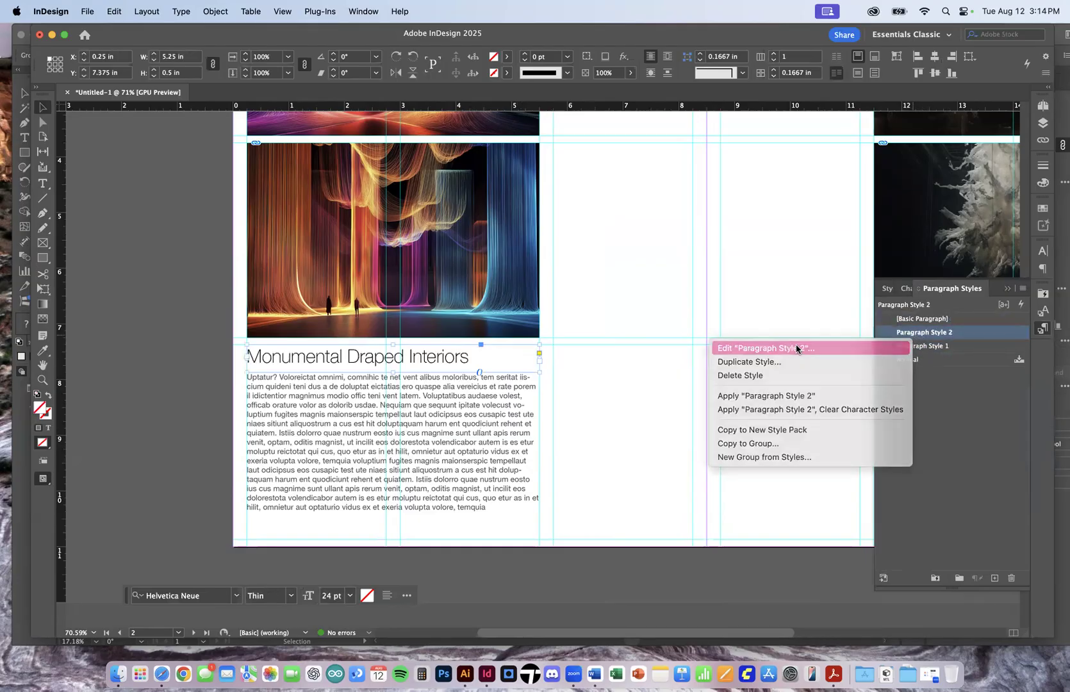
pyautogui.click(571, 160)
pyautogui.moveTo(572, 157); pyautogui.dragTo(506, 162)
pyautogui.write('Heading Style 2')
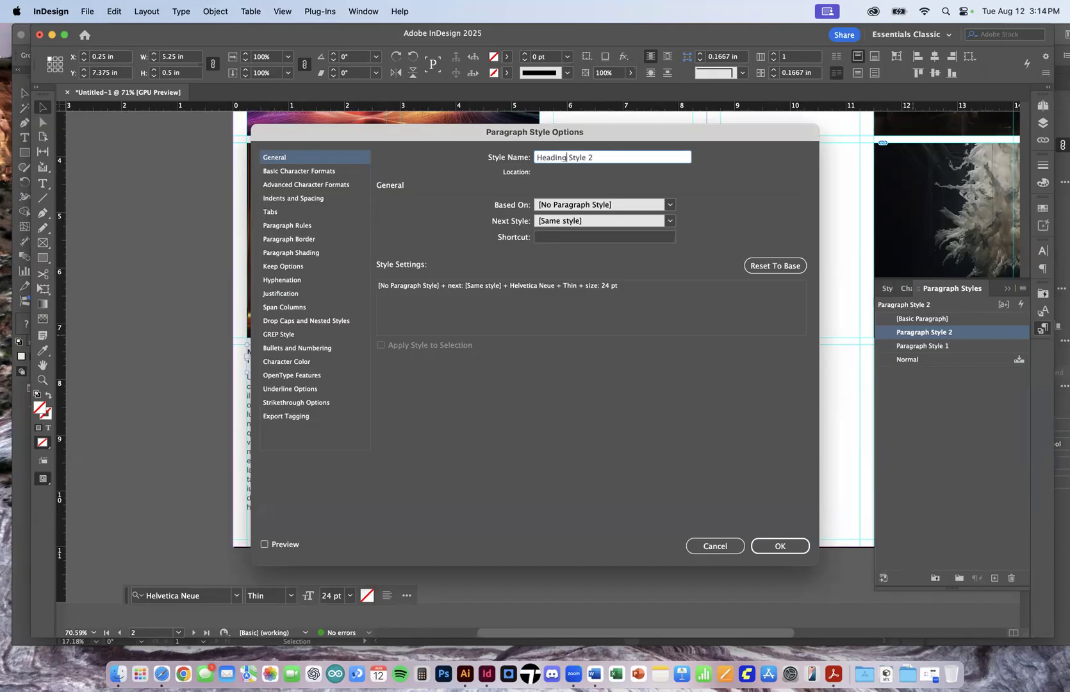
pyautogui.click(605, 160)
pyautogui.press('BackSpace')
pyautogui.press('BackSpace')
pyautogui.press('BackSpace')
pyautogui.write('e')
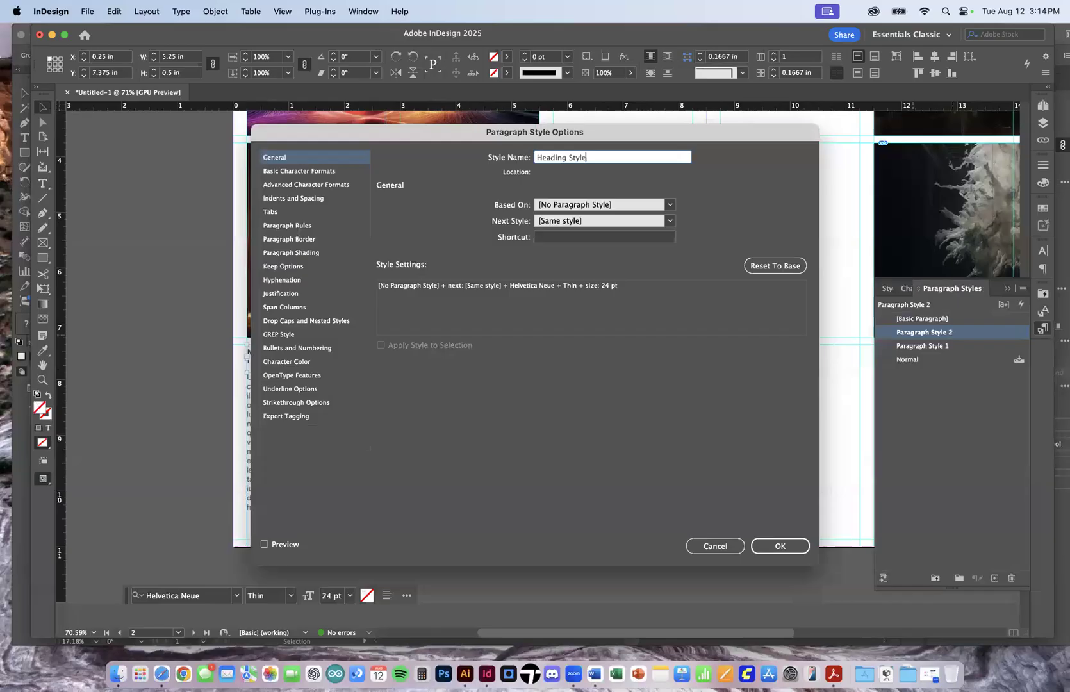
pyautogui.click(779, 544)
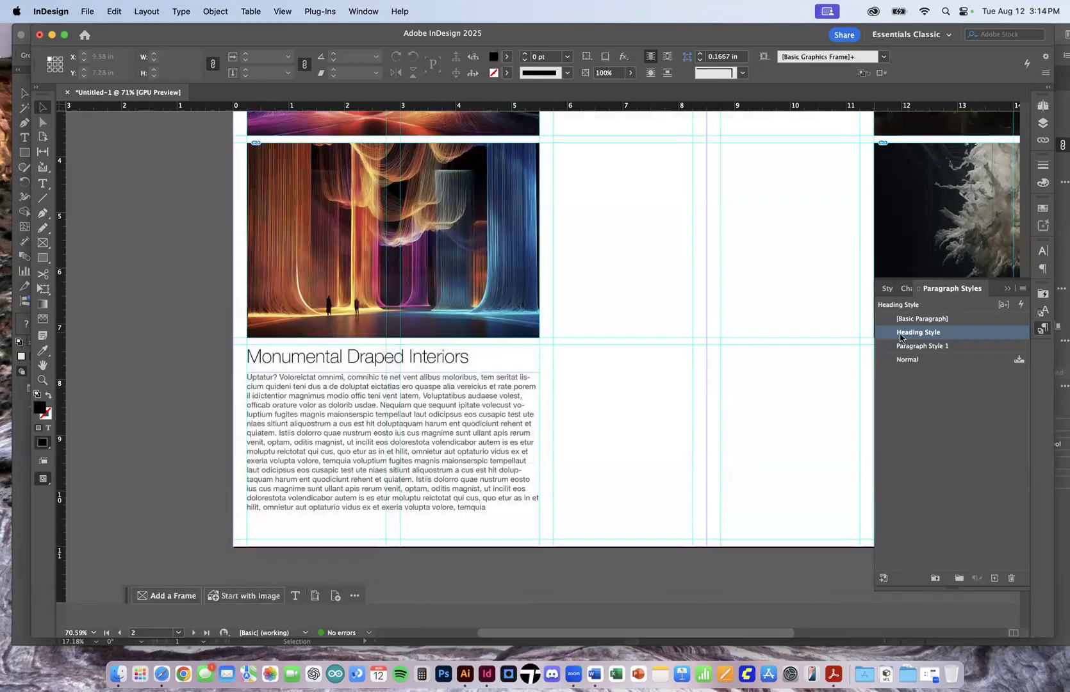
# Try the [Basic Paragraph] style on the body text frame, return it to Paragraph Style 1, and deselect the frame
pyautogui.click(920, 346)
pyautogui.click(924, 363)
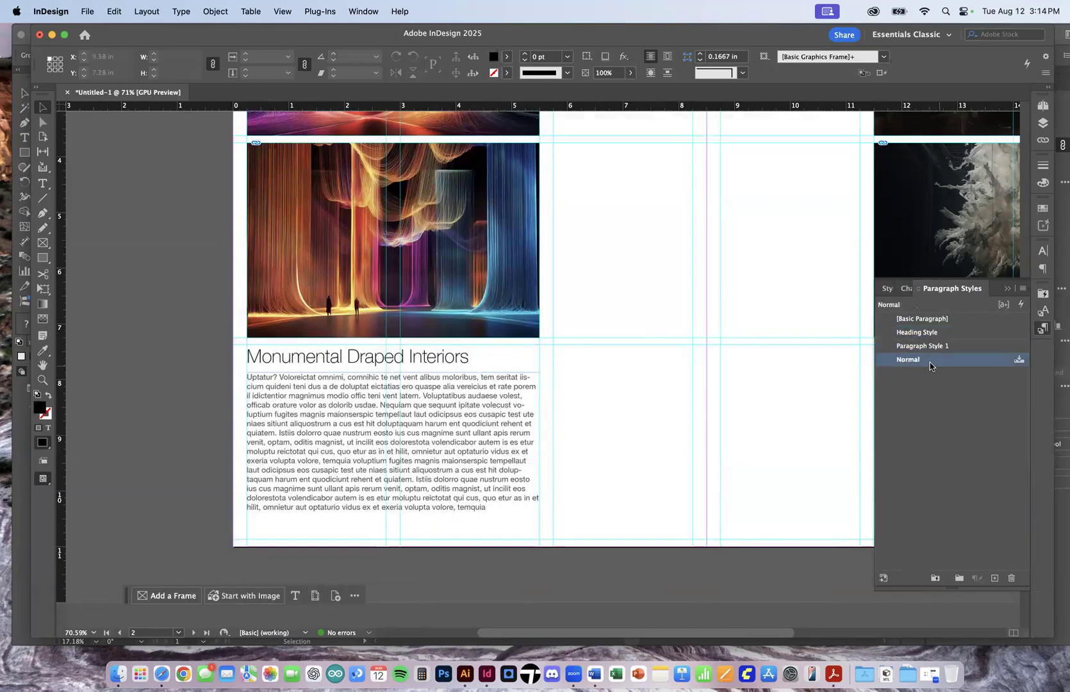
pyautogui.click(928, 348)
pyautogui.click(496, 413)
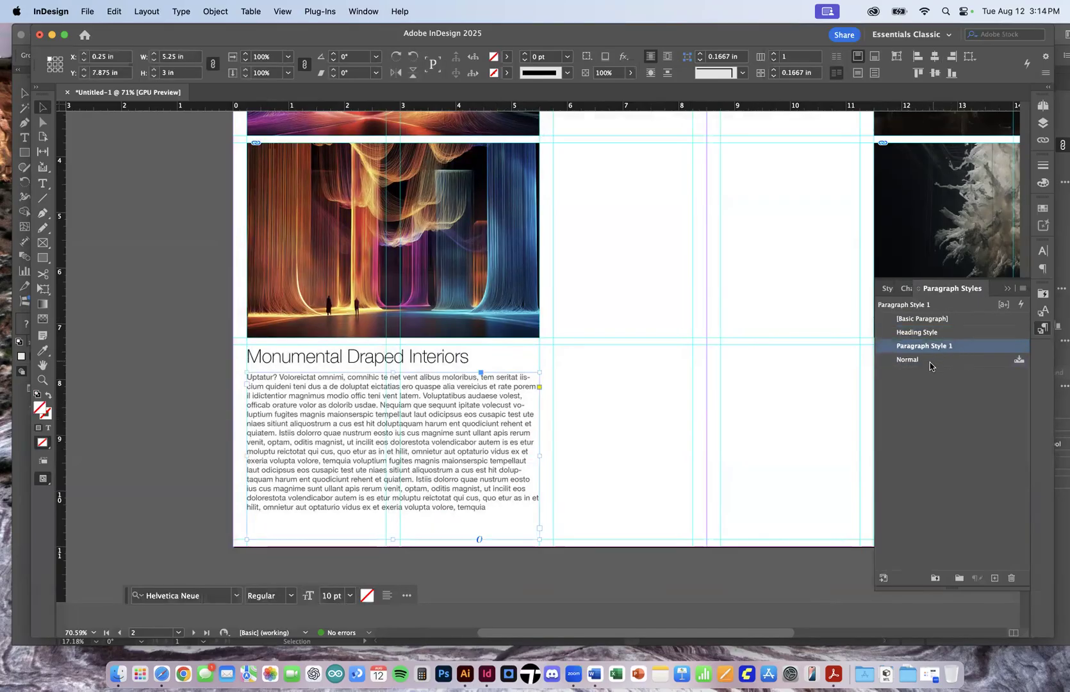
pyautogui.click(926, 325)
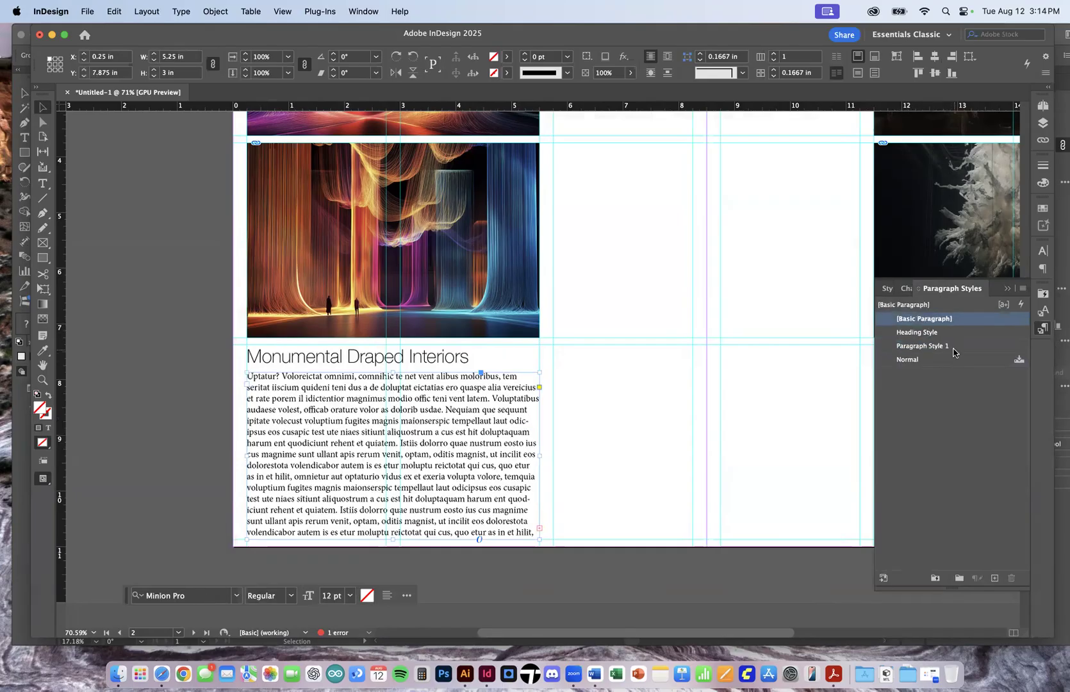
pyautogui.click(939, 349)
pyautogui.click(601, 472)
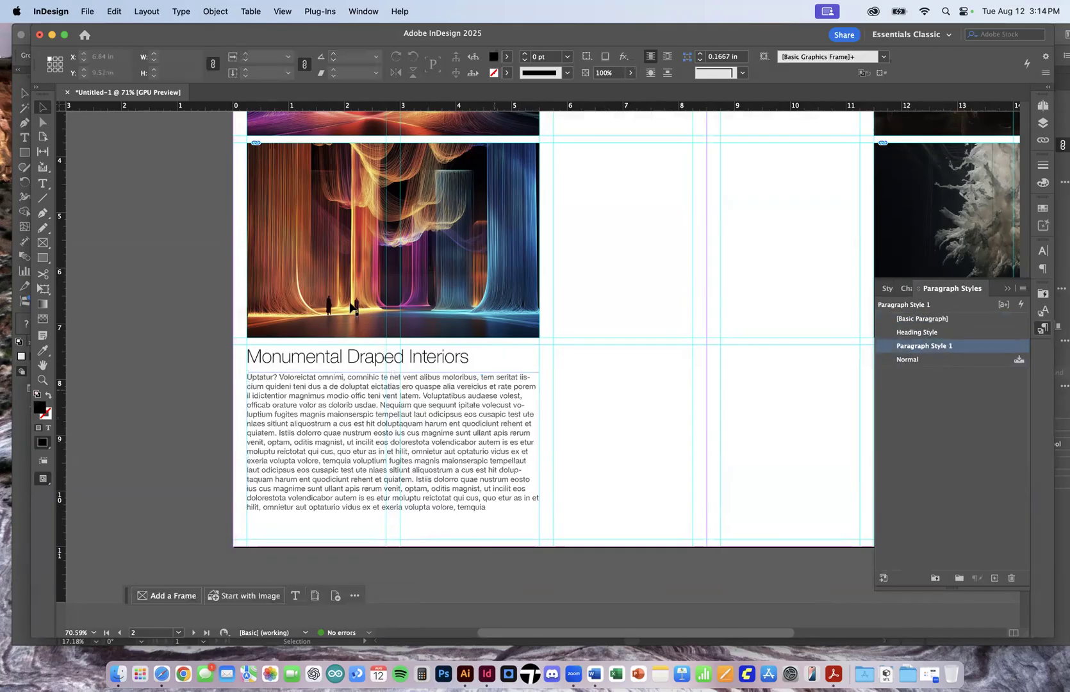
# Draw a text frame about 3.96 in wide and 3.5 in high beneath the white sculptural image on page 3
pyautogui.click(42, 184)
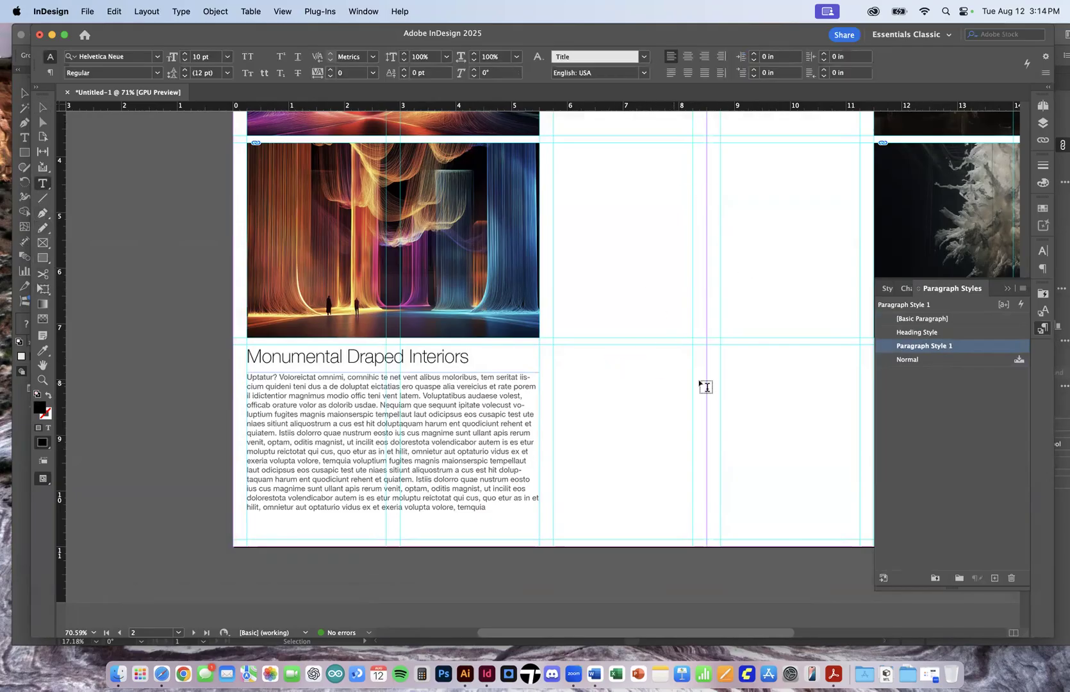
pyautogui.hscroll(5, 468, 375)
pyautogui.moveTo(631, 344); pyautogui.dragTo(847, 532)
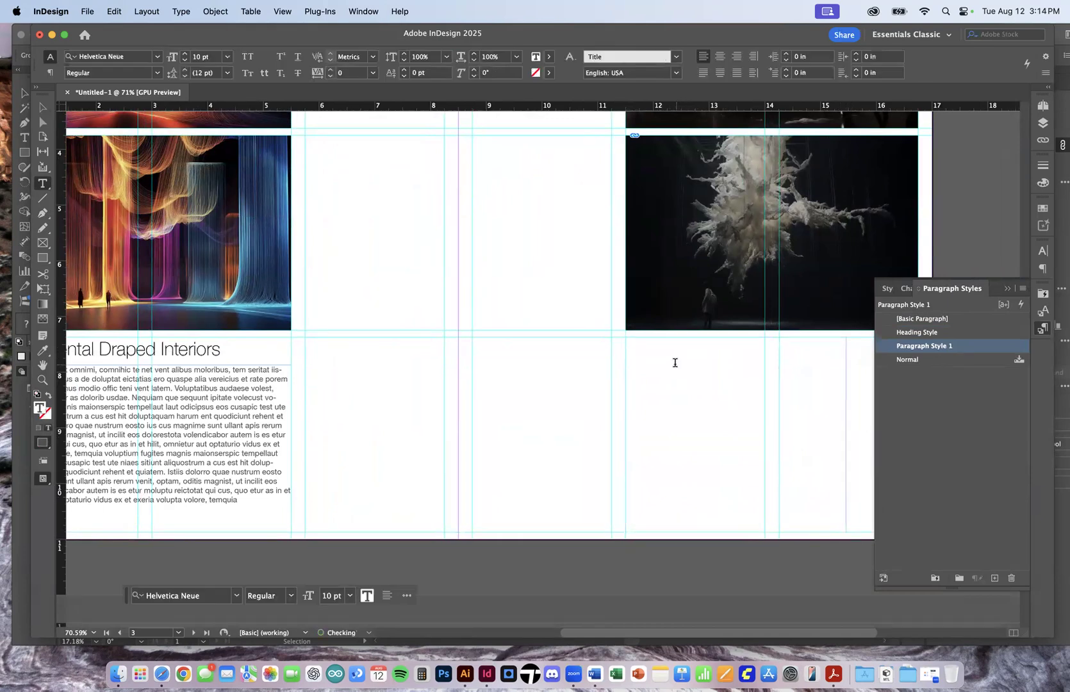
pyautogui.click(42, 108)
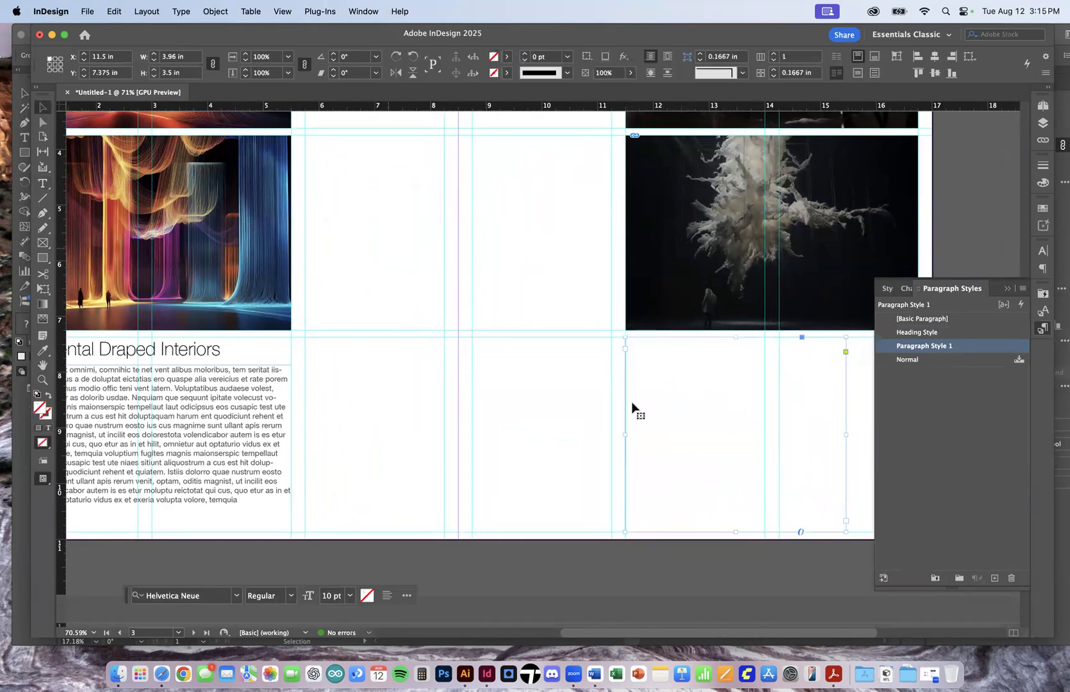
# Fill the empty frame beneath the white sculptural image on page 3 with placeholder text and widen it to 5.25 in
pyautogui.rightClick(685, 397)
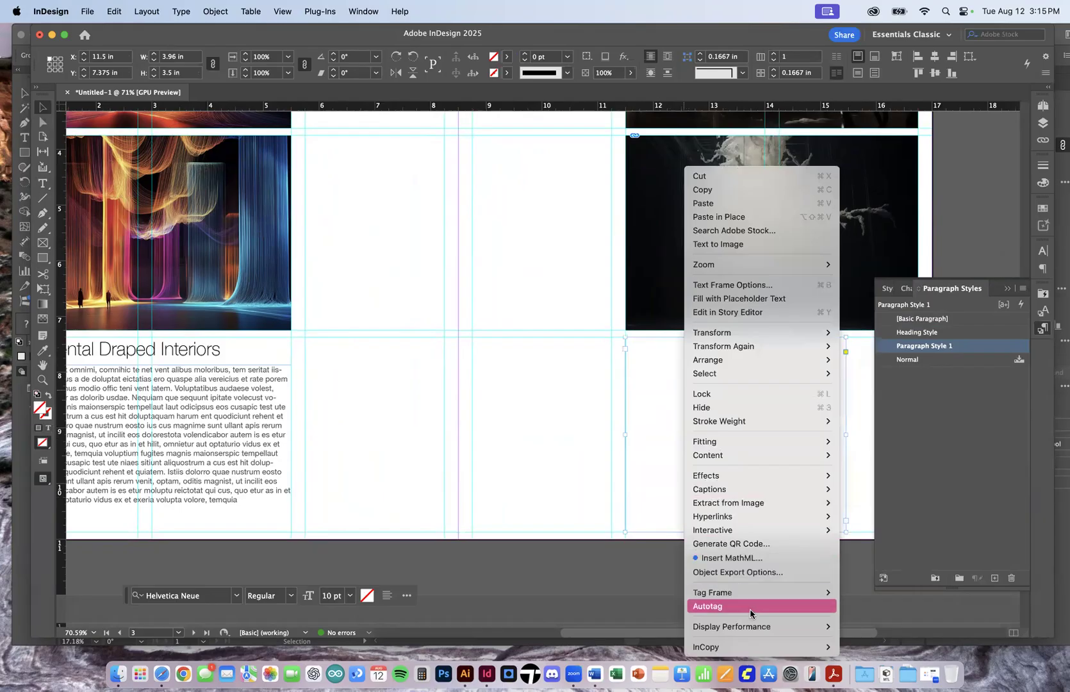
pyautogui.click(739, 298)
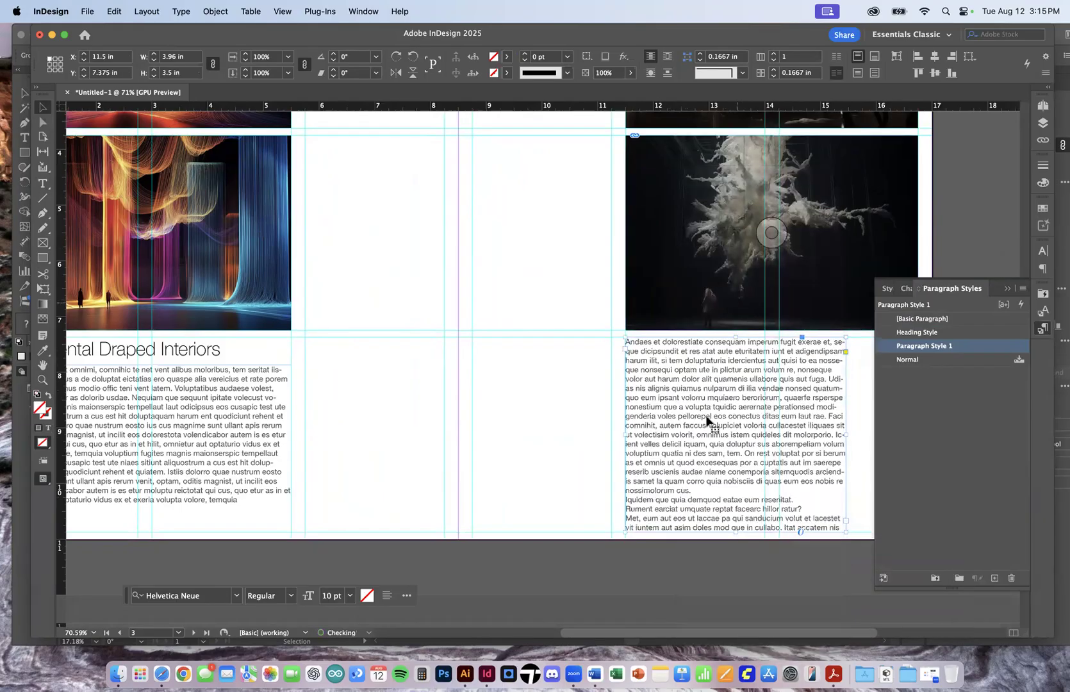
pyautogui.moveTo(547, 410); pyautogui.dragTo(532, 362)
pyautogui.scroll(-2, 531, 362)
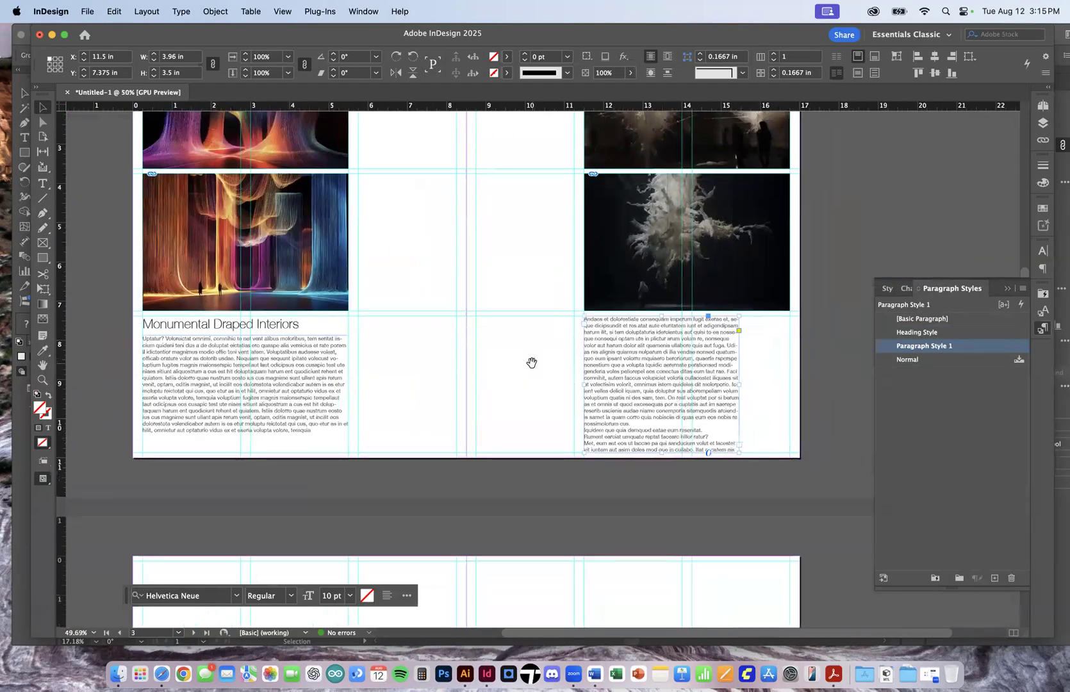
pyautogui.moveTo(739, 385); pyautogui.dragTo(789, 388)
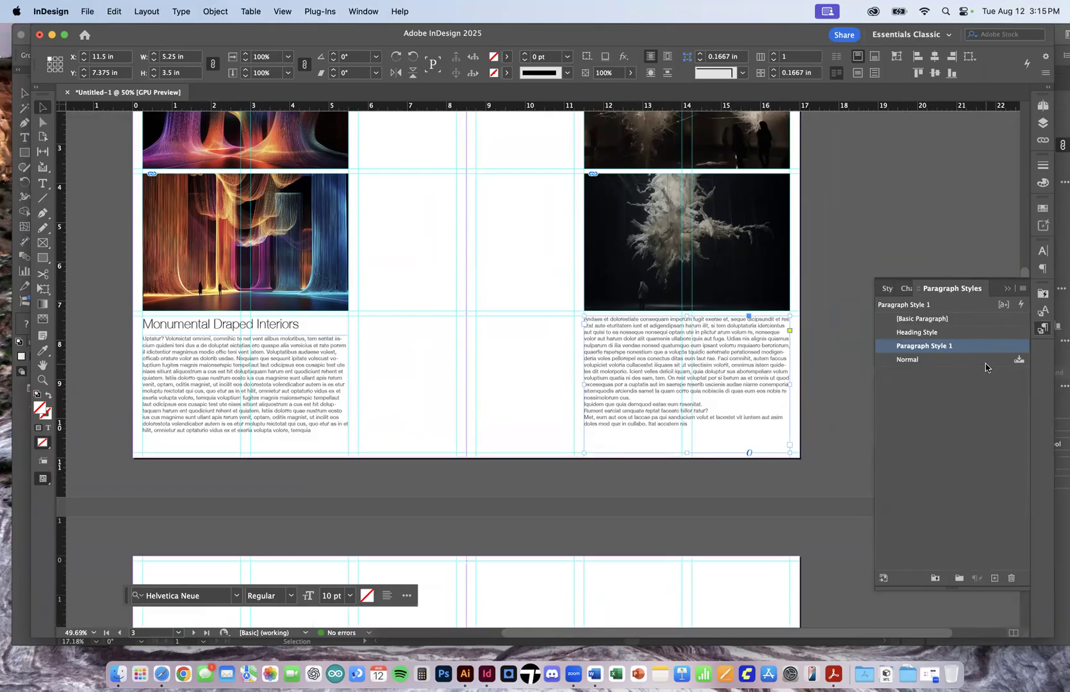
# Fill the rest of the body text frame under Monumental Draped Interiors with placeholder text and deselect it
pyautogui.scroll(-5, 594, 378)
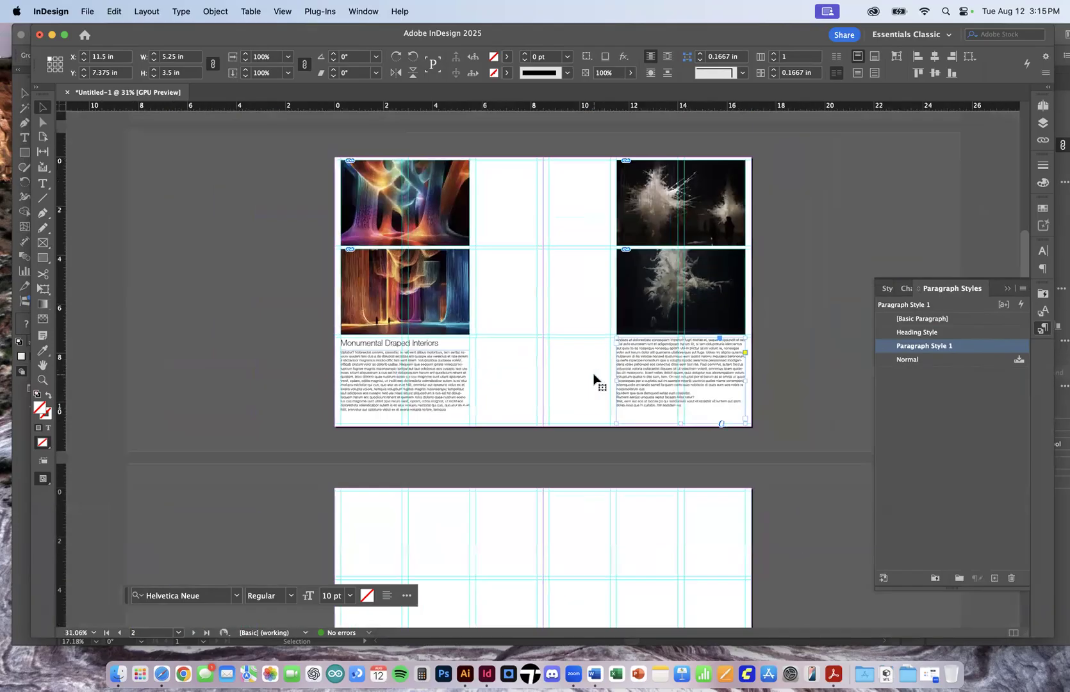
pyautogui.scroll(3, 593, 378)
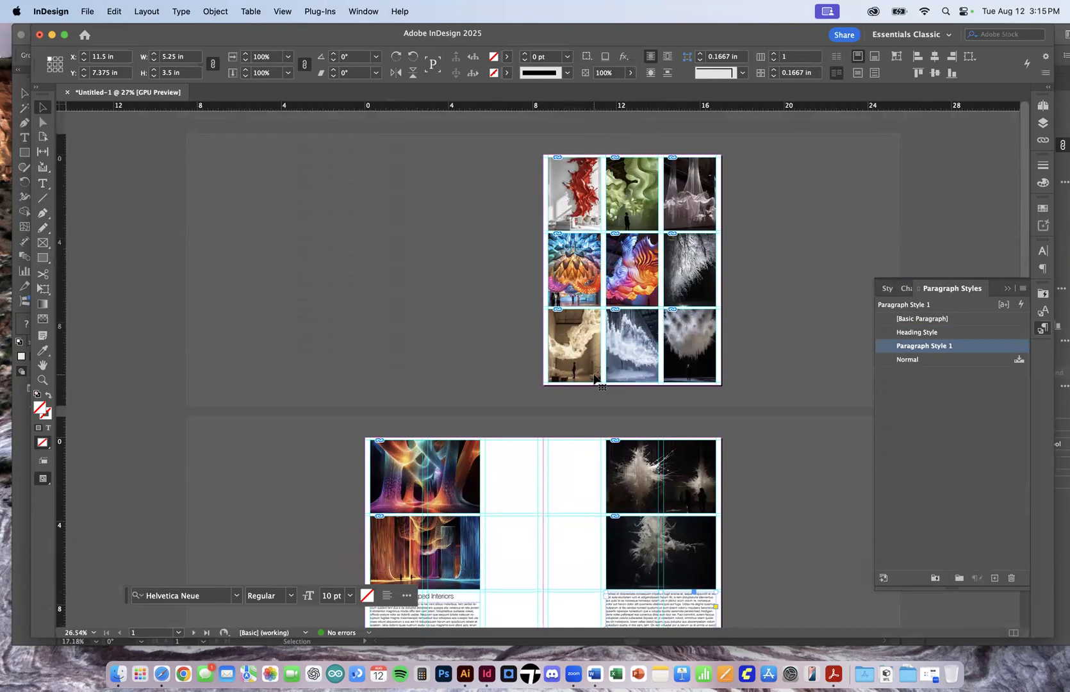
pyautogui.scroll(-10, 805, 420)
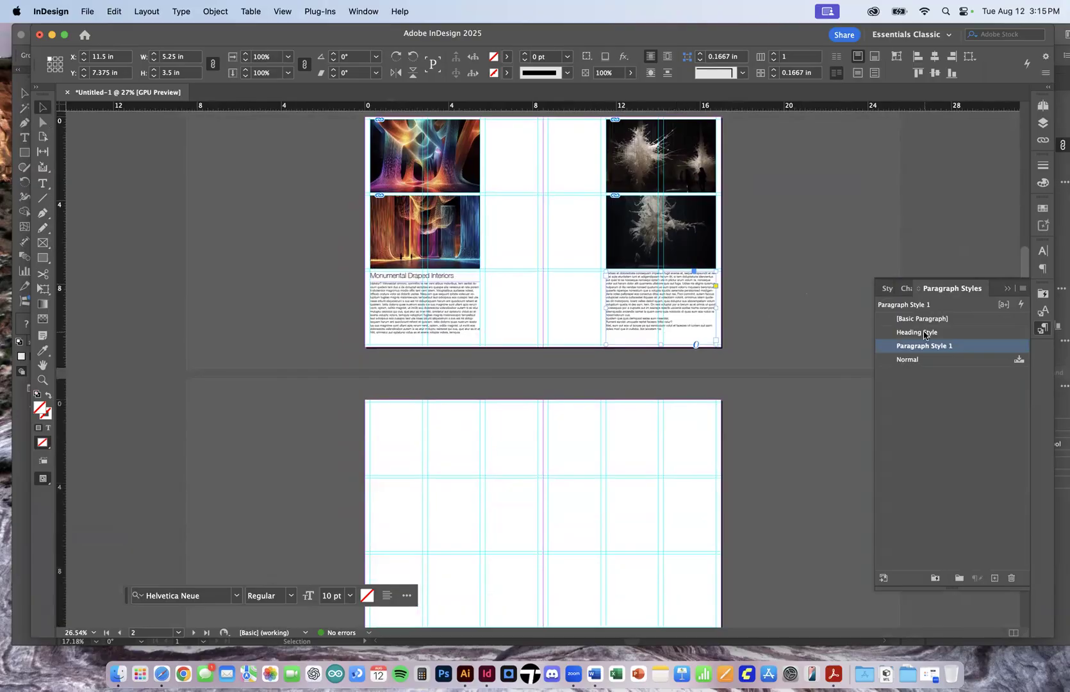
pyautogui.scroll(2, 763, 281)
pyautogui.scroll(4, 679, 269)
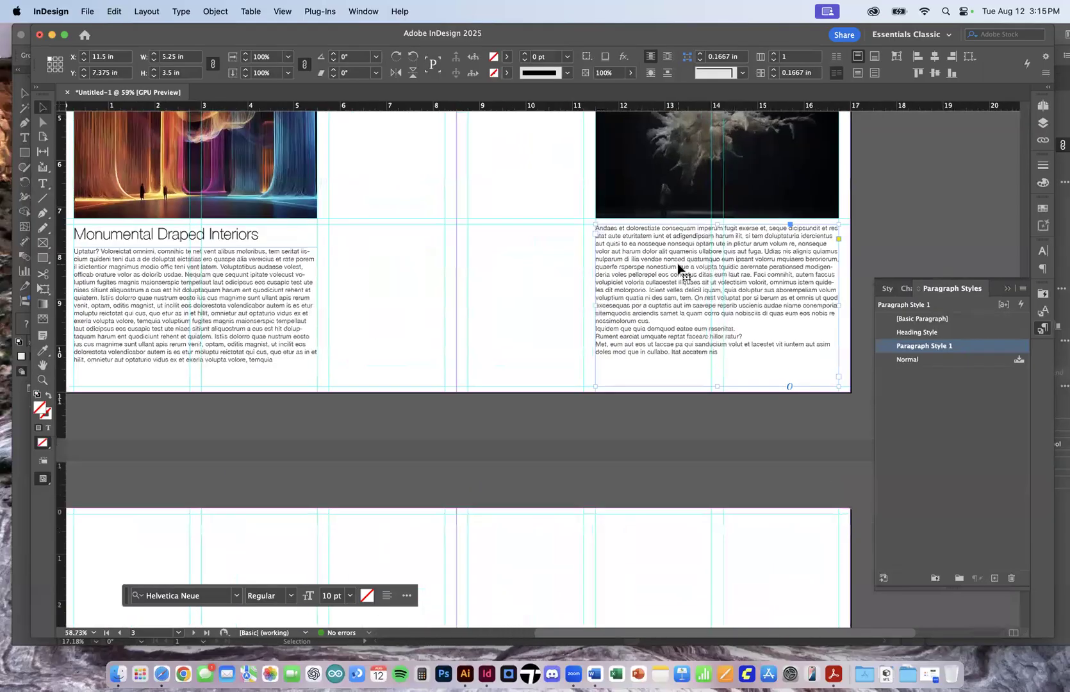
pyautogui.scroll(-2, 679, 269)
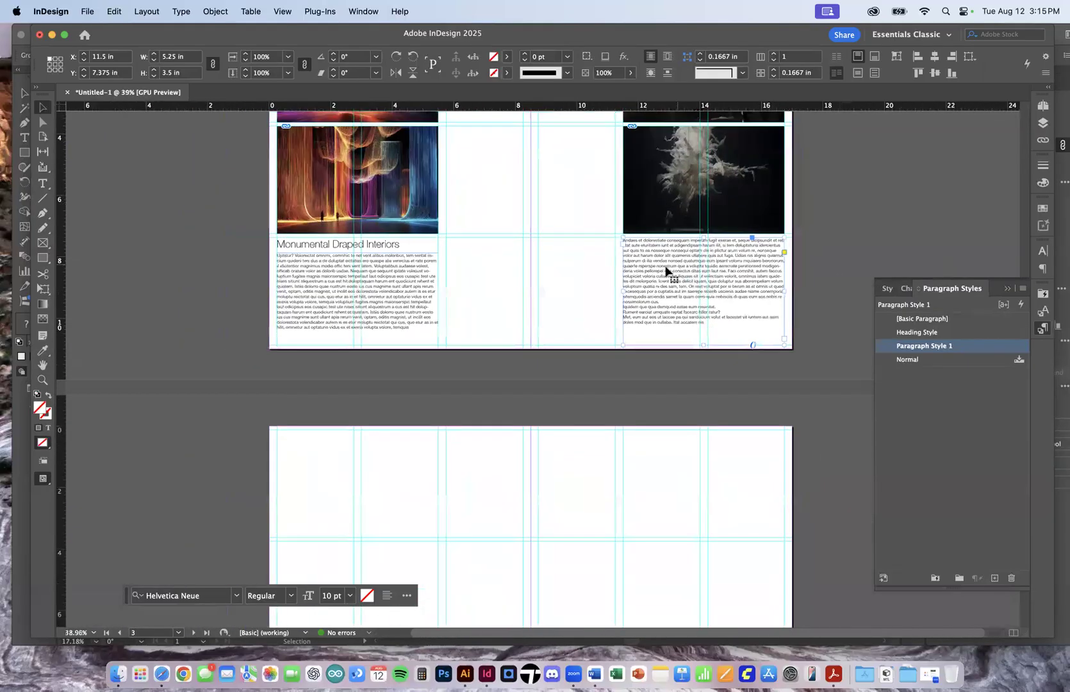
pyautogui.click(396, 314)
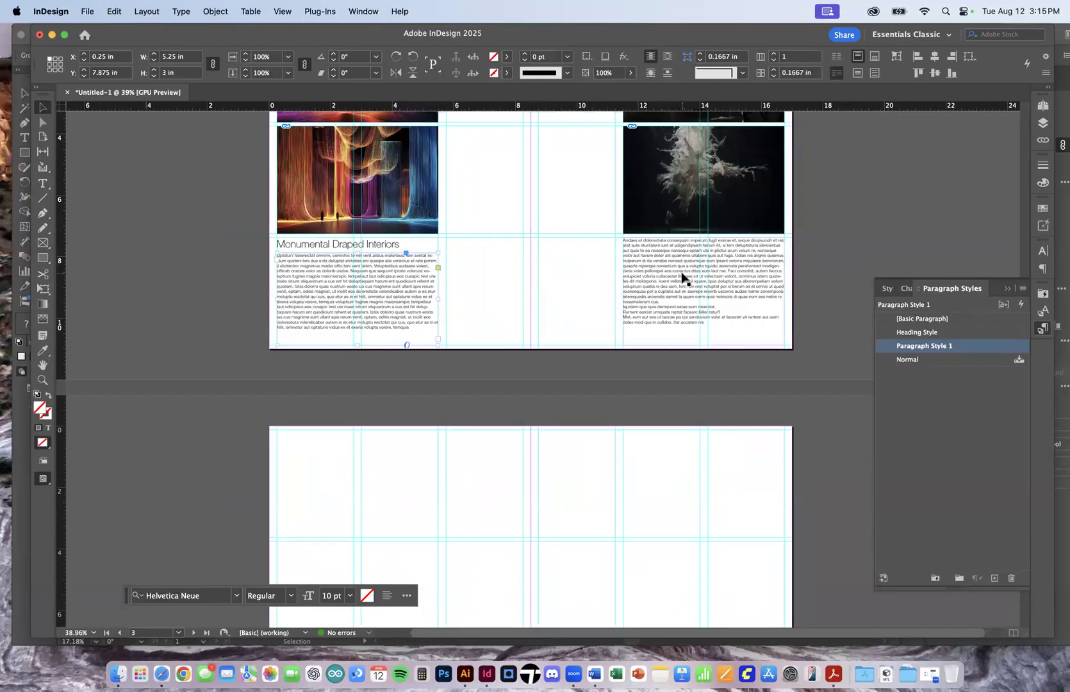
pyautogui.rightClick(404, 315)
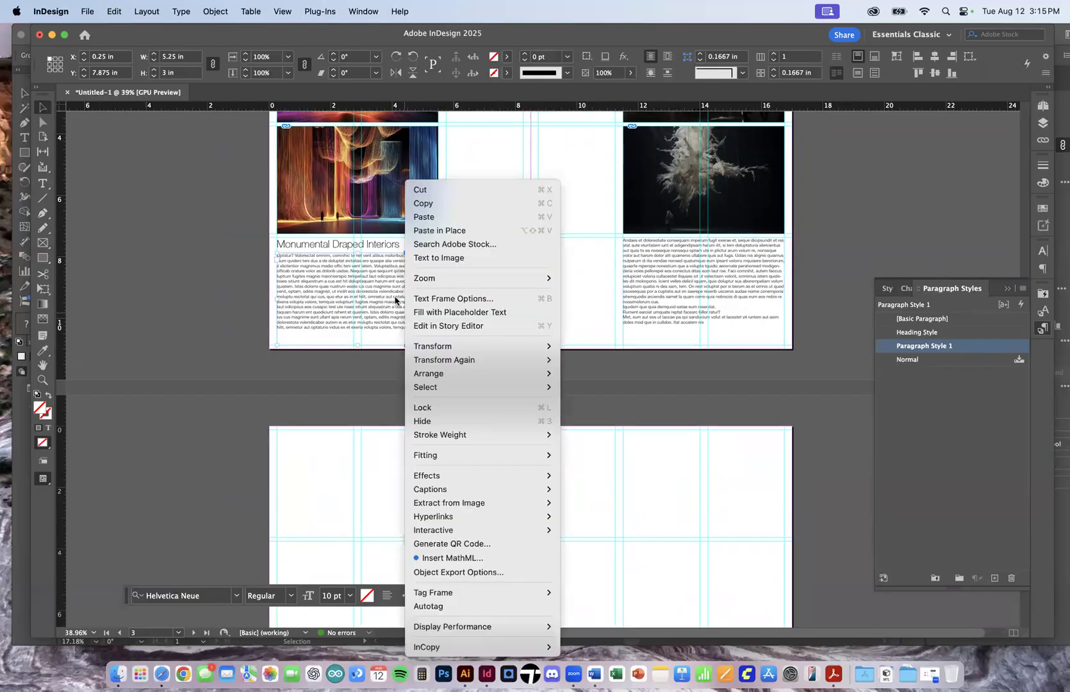
pyautogui.click(460, 311)
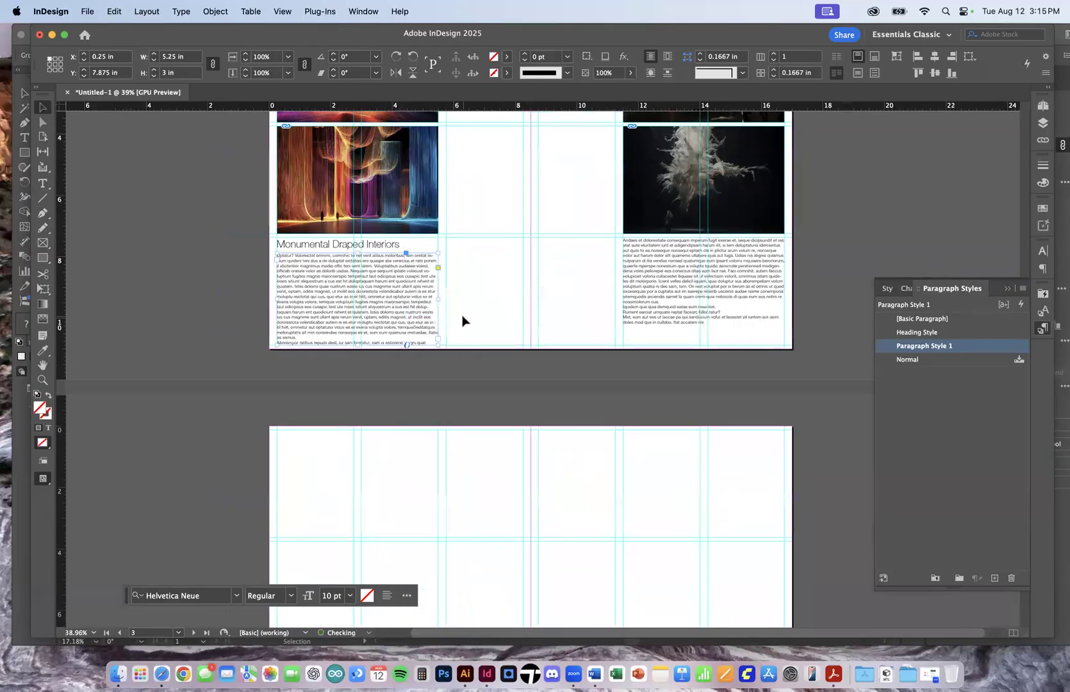
pyautogui.click(502, 309)
pyautogui.click(419, 305)
pyautogui.click(572, 303)
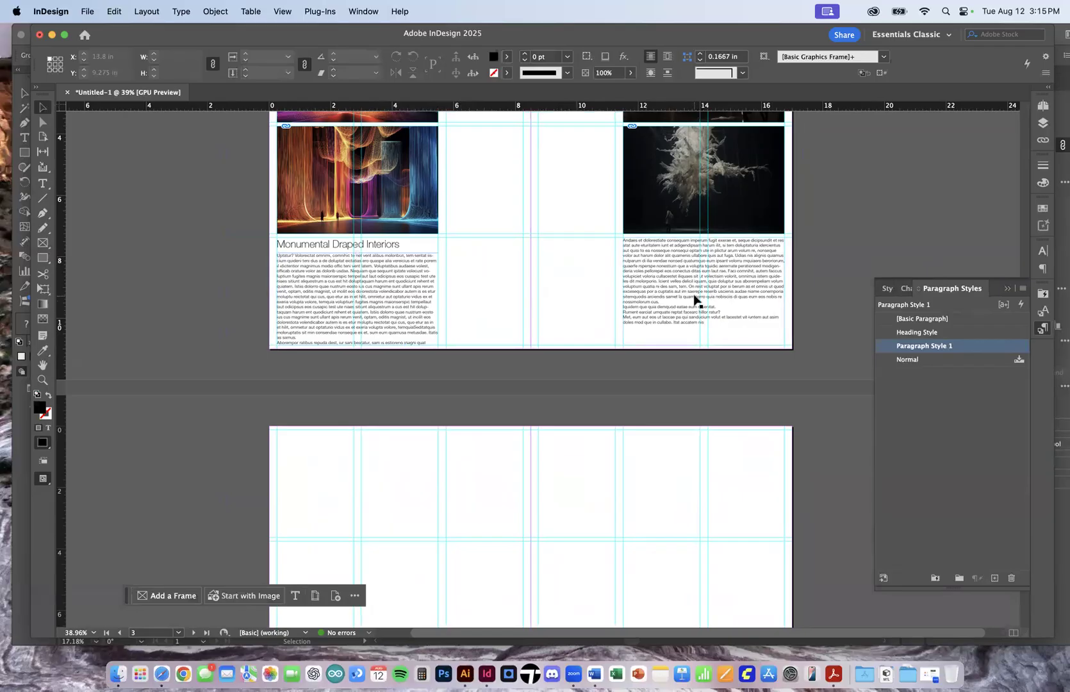
# Try the Medium and Regular weights of Helvetica Neue on the Monumental Draped Interiors title
pyautogui.scroll(-2, 694, 299)
pyautogui.scroll(5, 694, 299)
pyautogui.scroll(-2, 694, 299)
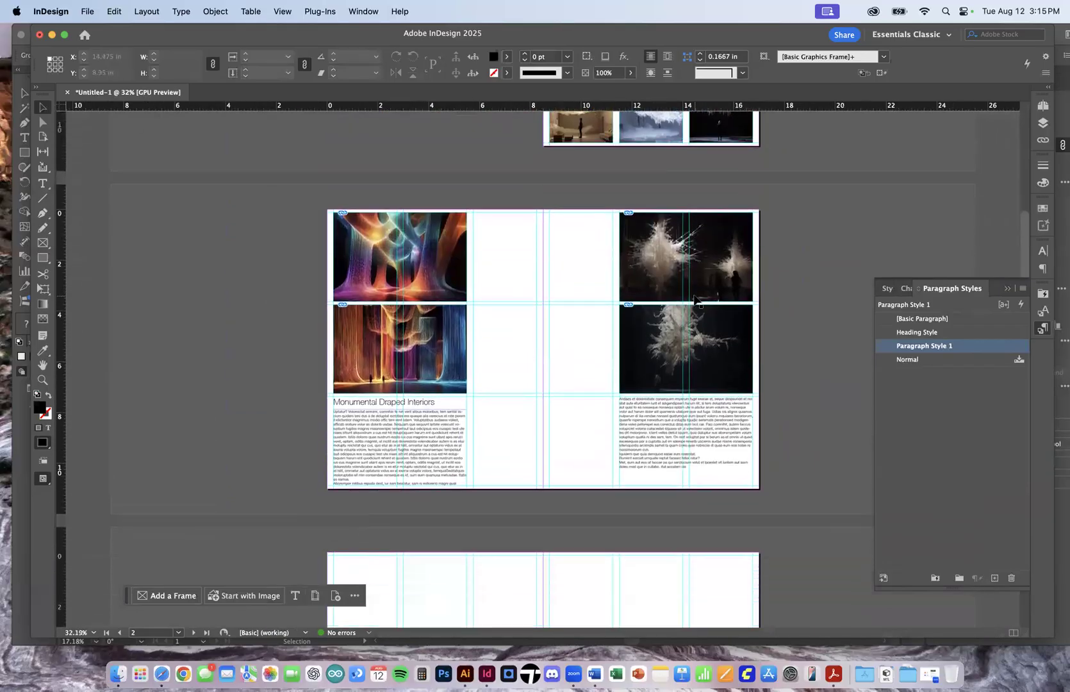
pyautogui.scroll(5, 456, 442)
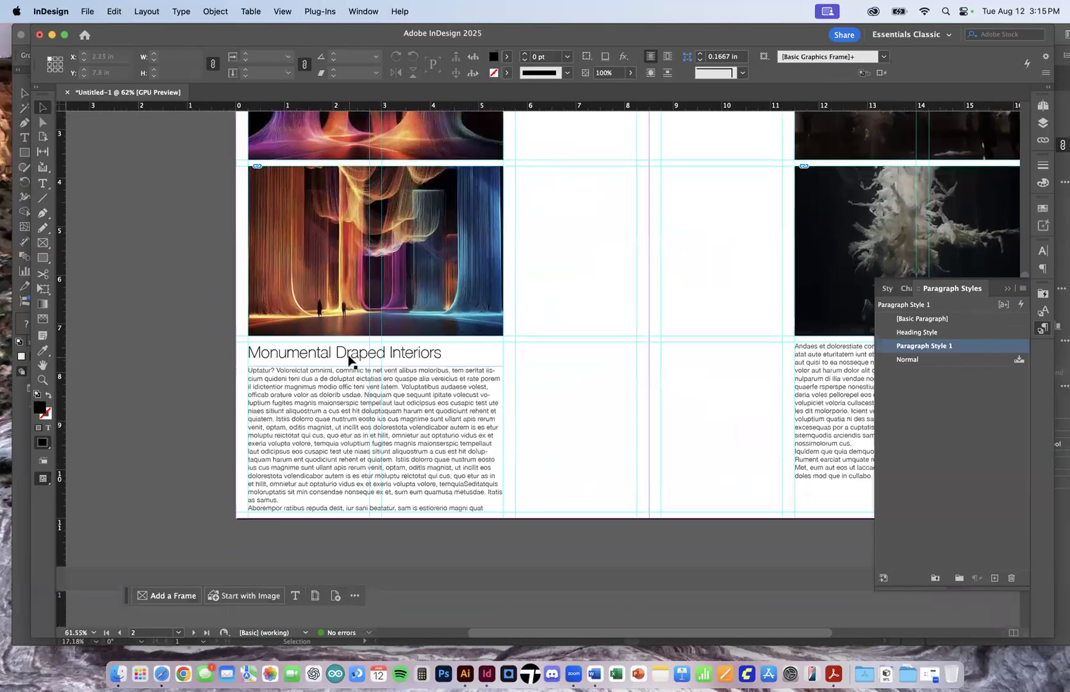
pyautogui.click(349, 359)
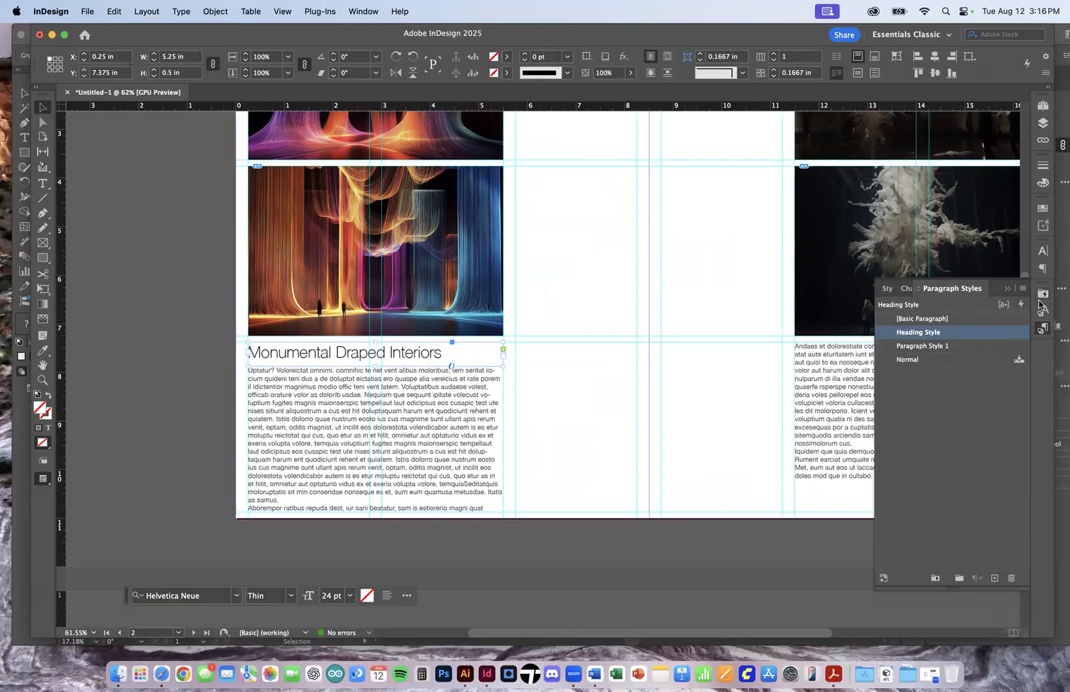
pyautogui.click(1044, 251)
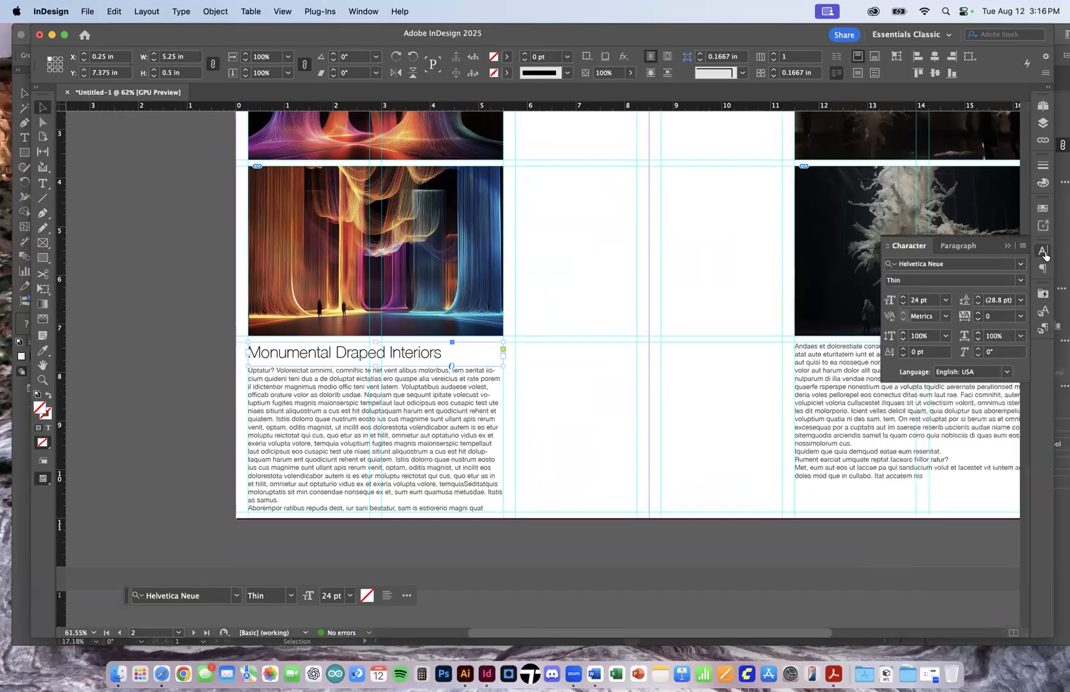
pyautogui.click(1020, 282)
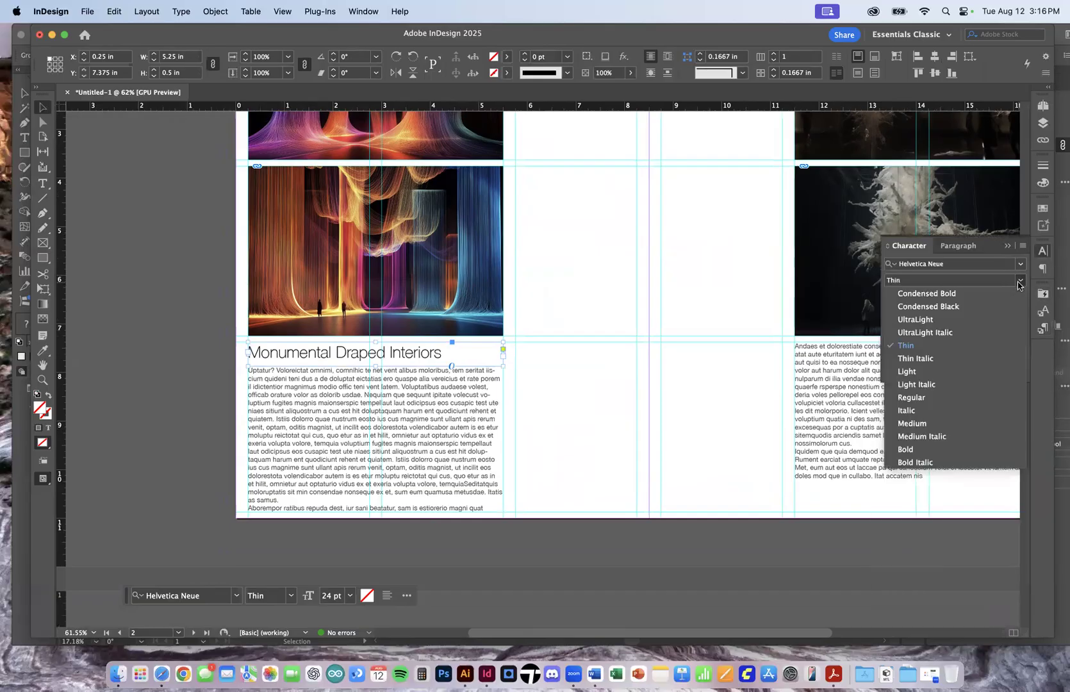
pyautogui.click(911, 424)
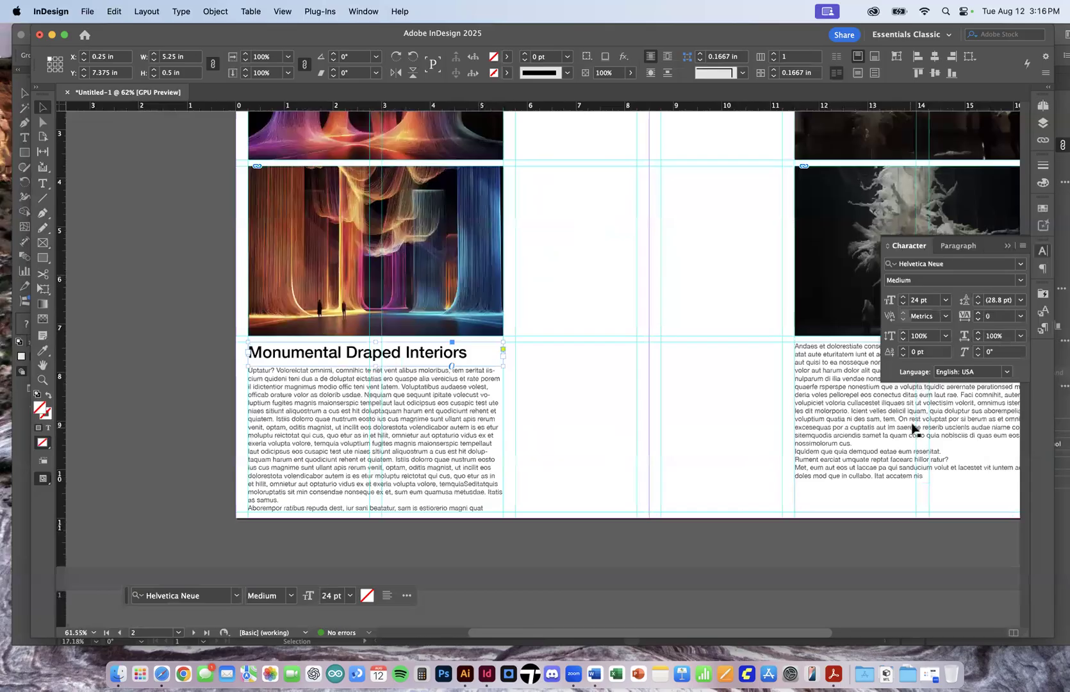
pyautogui.click(1017, 281)
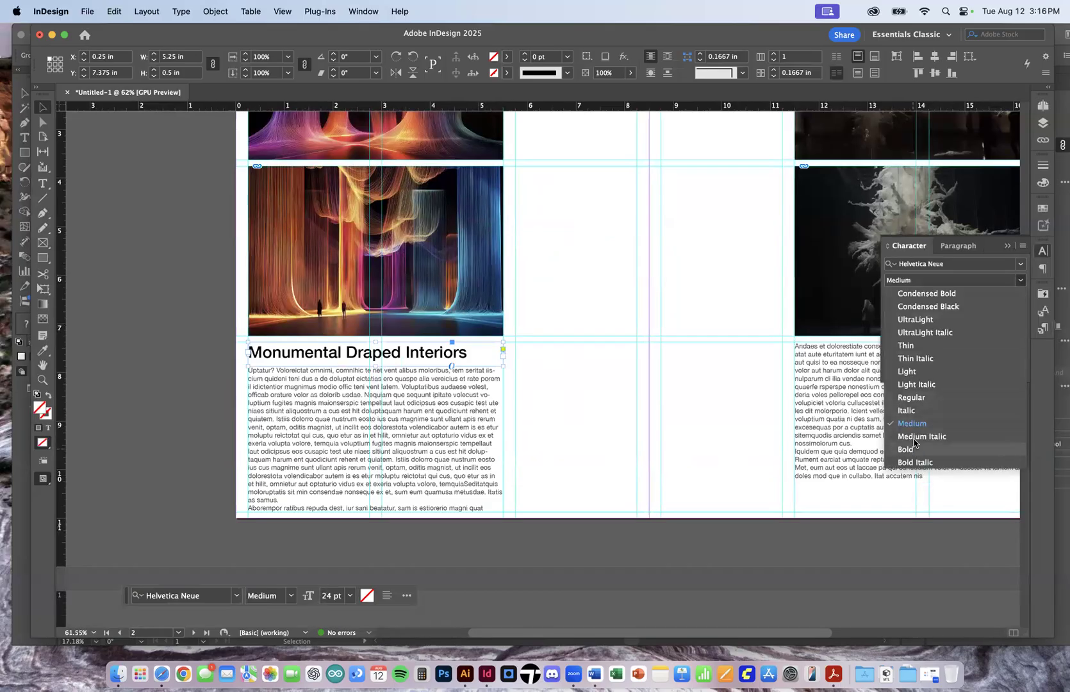
pyautogui.click(926, 401)
pyautogui.click(946, 316)
pyautogui.click(1017, 280)
pyautogui.click(970, 283)
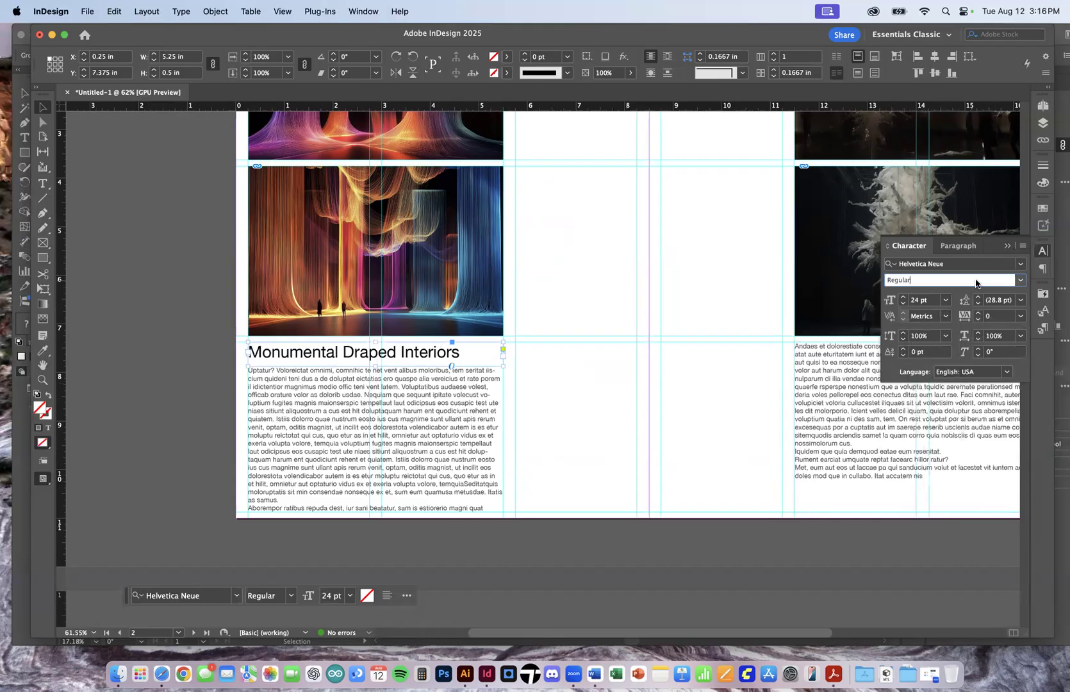
# Compare the Light, Regular and Bold weights on the Monumental Draped Interiors title
pyautogui.click(1018, 285)
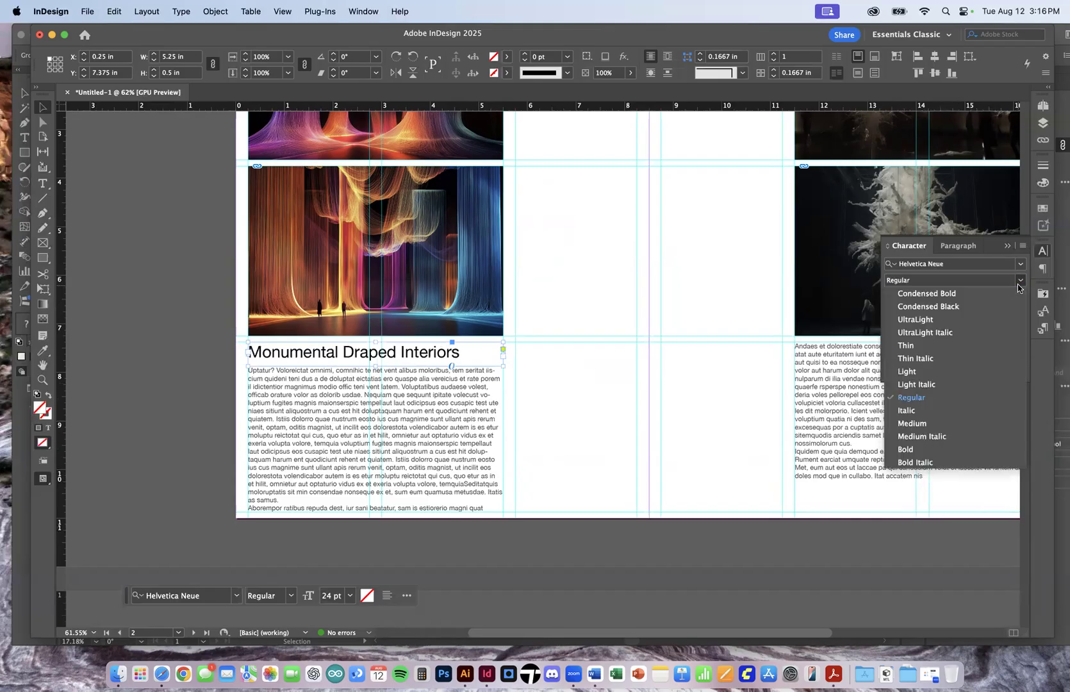
pyautogui.click(908, 372)
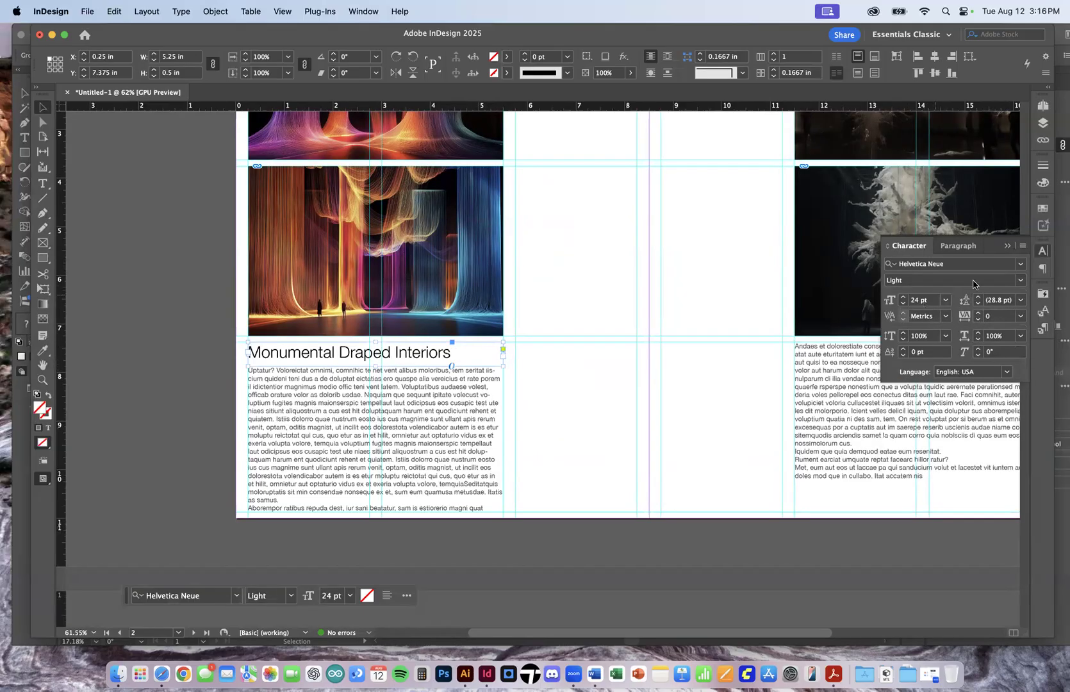
pyautogui.click(1019, 282)
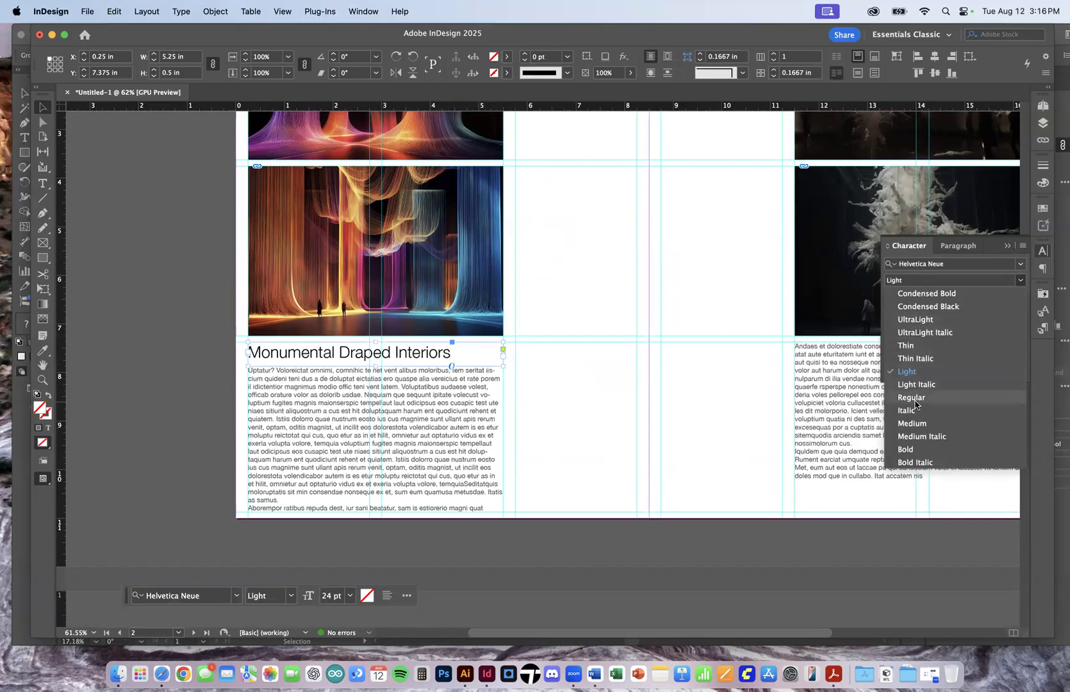
pyautogui.click(916, 398)
pyautogui.click(1020, 280)
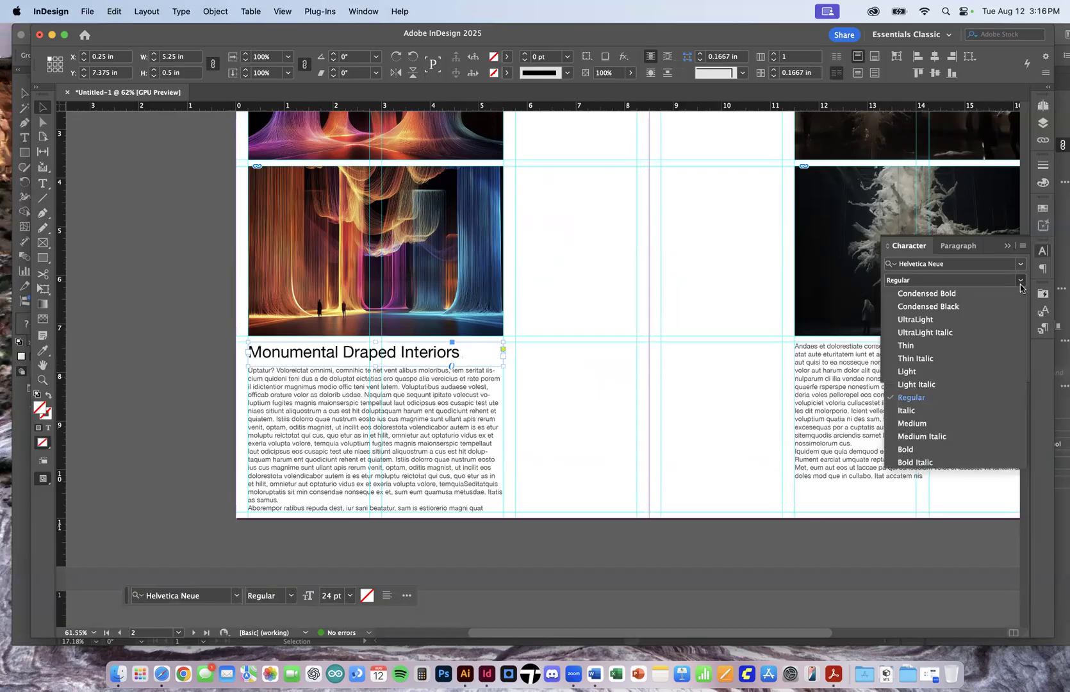
pyautogui.click(917, 449)
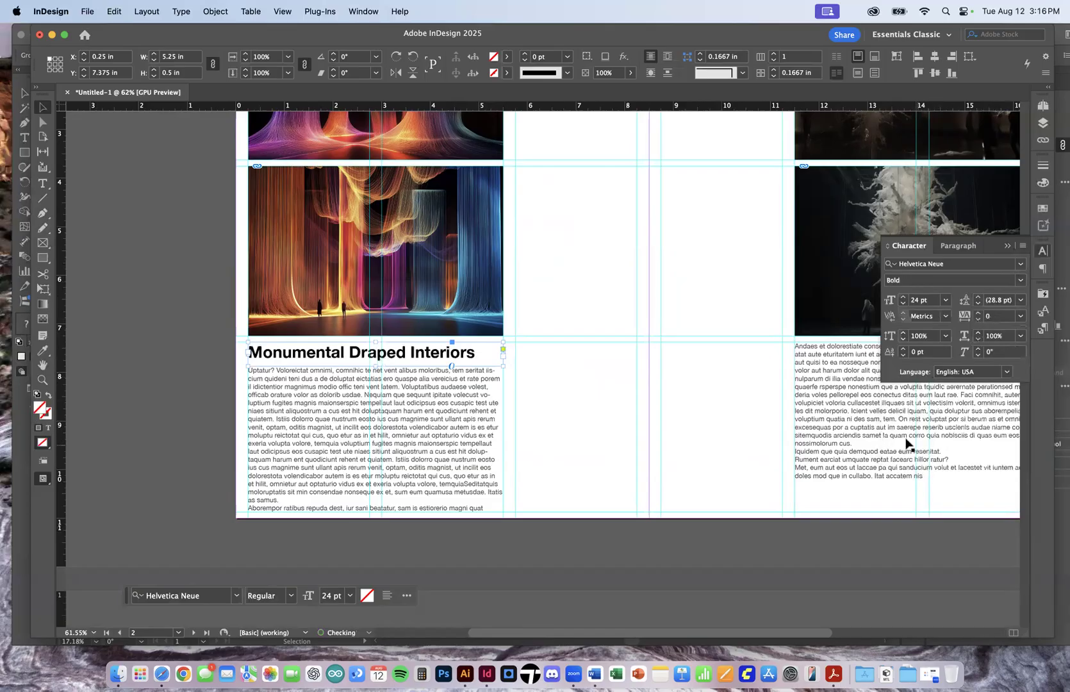
# Set the Monumental Draped Interiors title to Helvetica Neue Condensed Bold and deselect its frame
pyautogui.click(1019, 280)
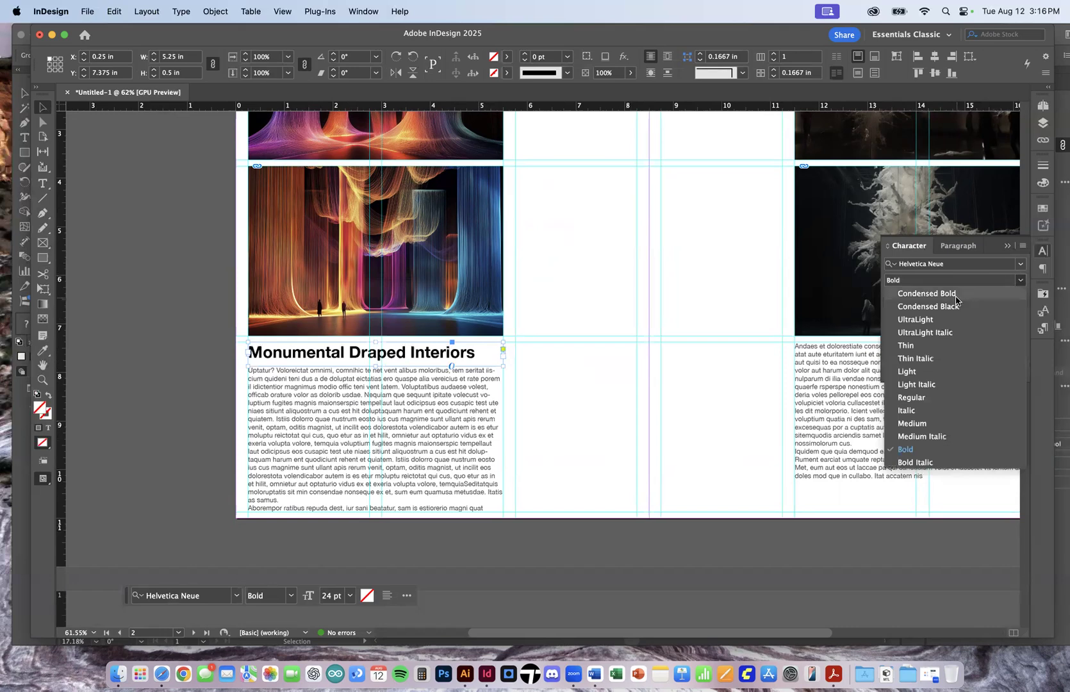
pyautogui.click(955, 299)
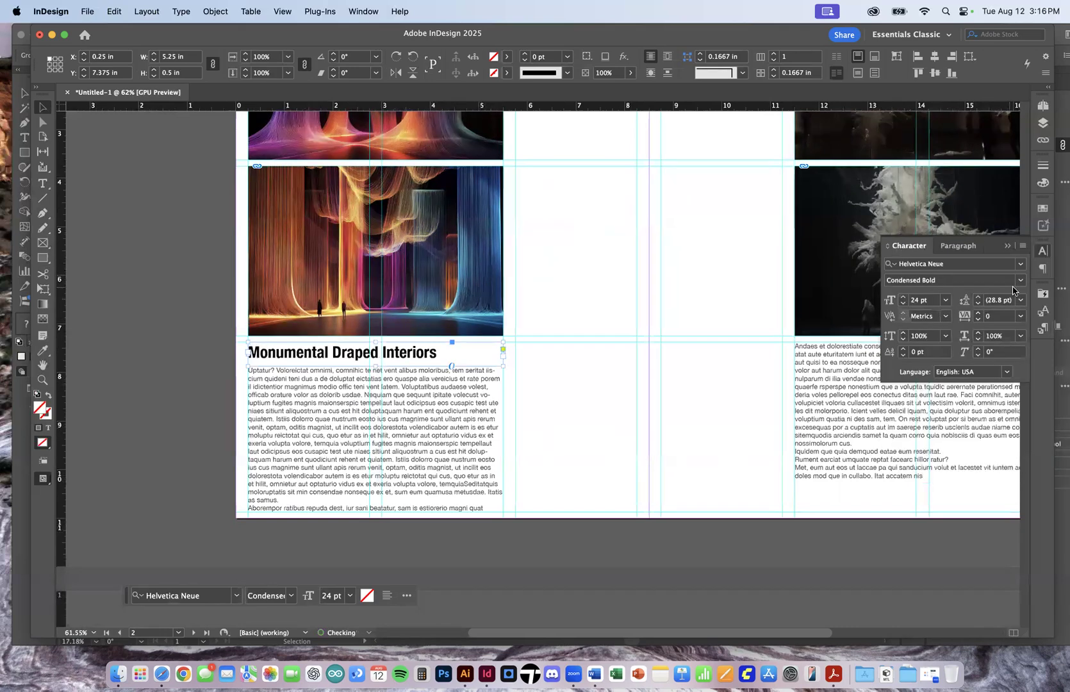
pyautogui.click(598, 298)
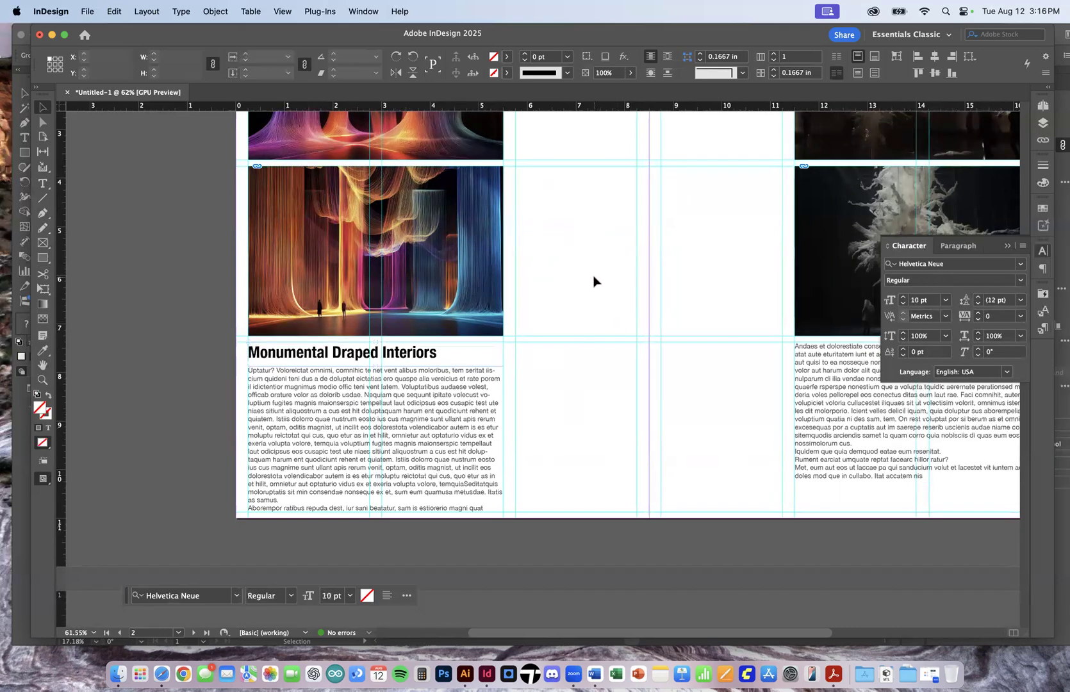
# Examine the title and body text on the page 2 and 3 spread, both up close and as a whole layout
pyautogui.scroll(2, 302, 444)
pyautogui.scroll(-3, 303, 443)
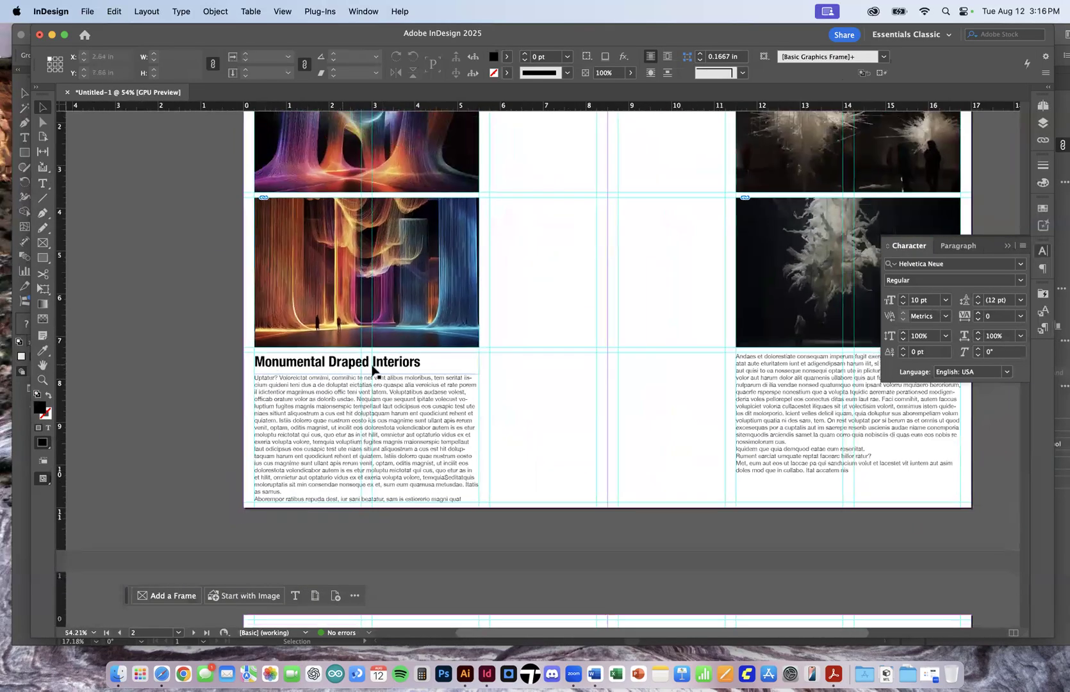
pyautogui.scroll(2, 342, 433)
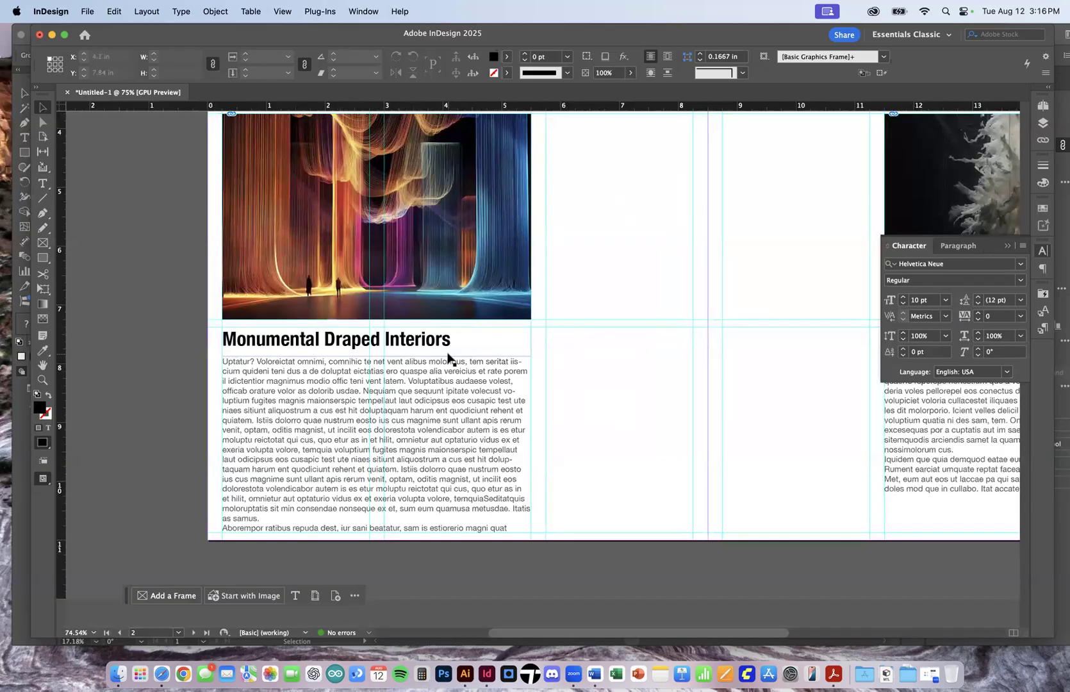
pyautogui.scroll(-3, 449, 359)
pyautogui.scroll(-3, 530, 362)
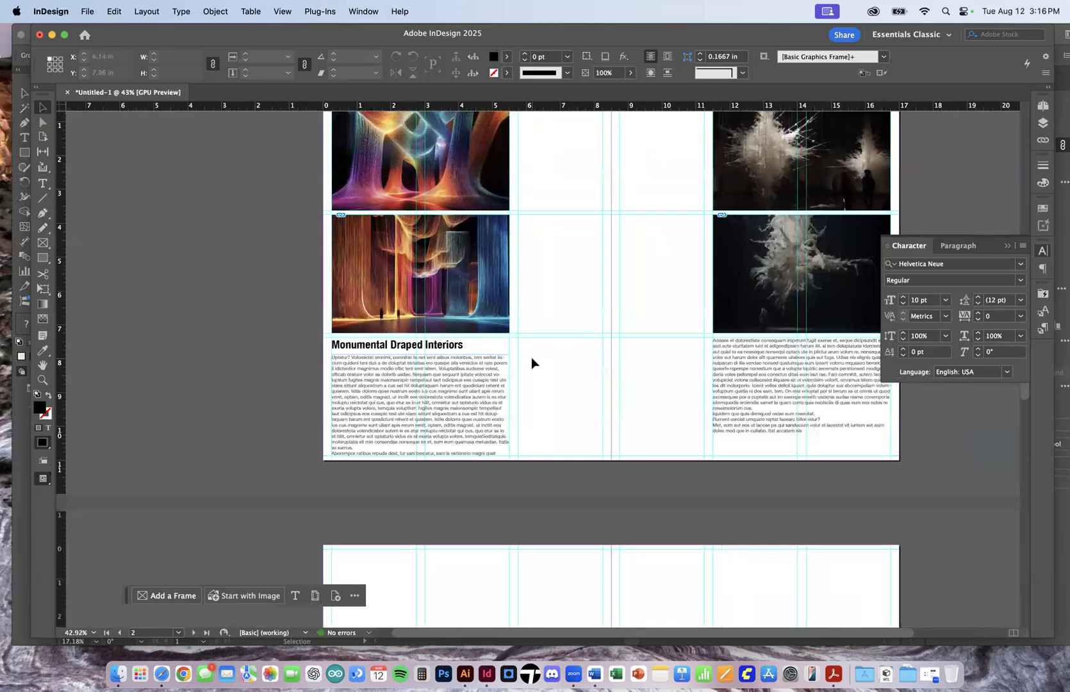
pyautogui.scroll(-2, 531, 358)
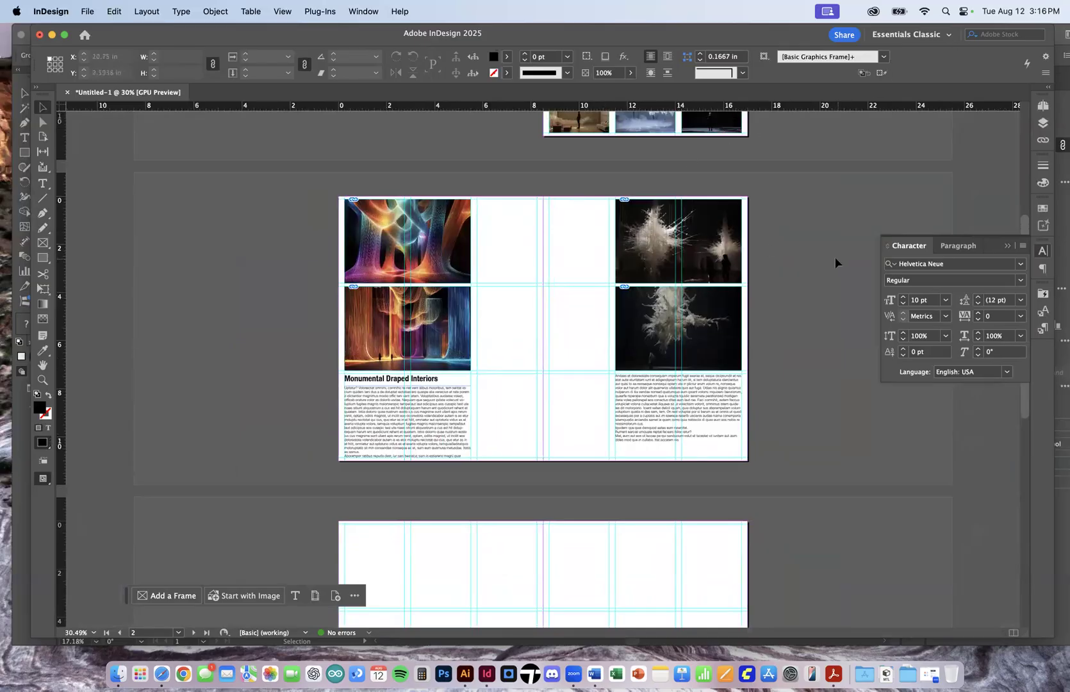
pyautogui.scroll(-2, 688, 228)
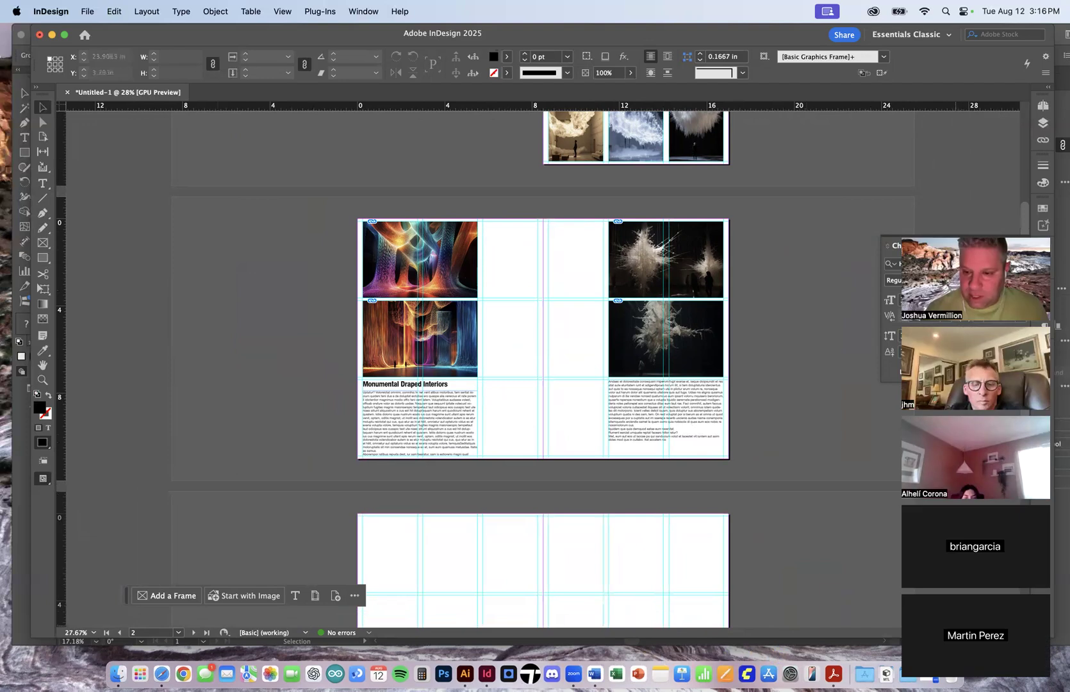
pyautogui.moveTo(1009, 221); pyautogui.dragTo(1006, 62)
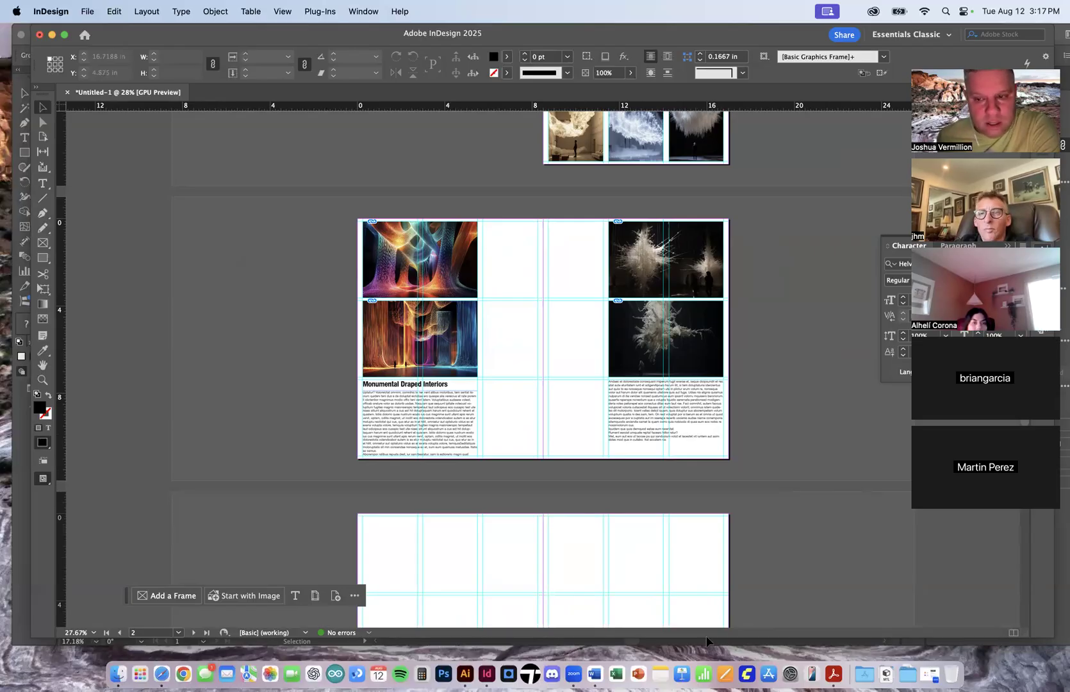
# Lower the top edge of page 3's body text frame to align with the body text on page 2
pyautogui.click(640, 410)
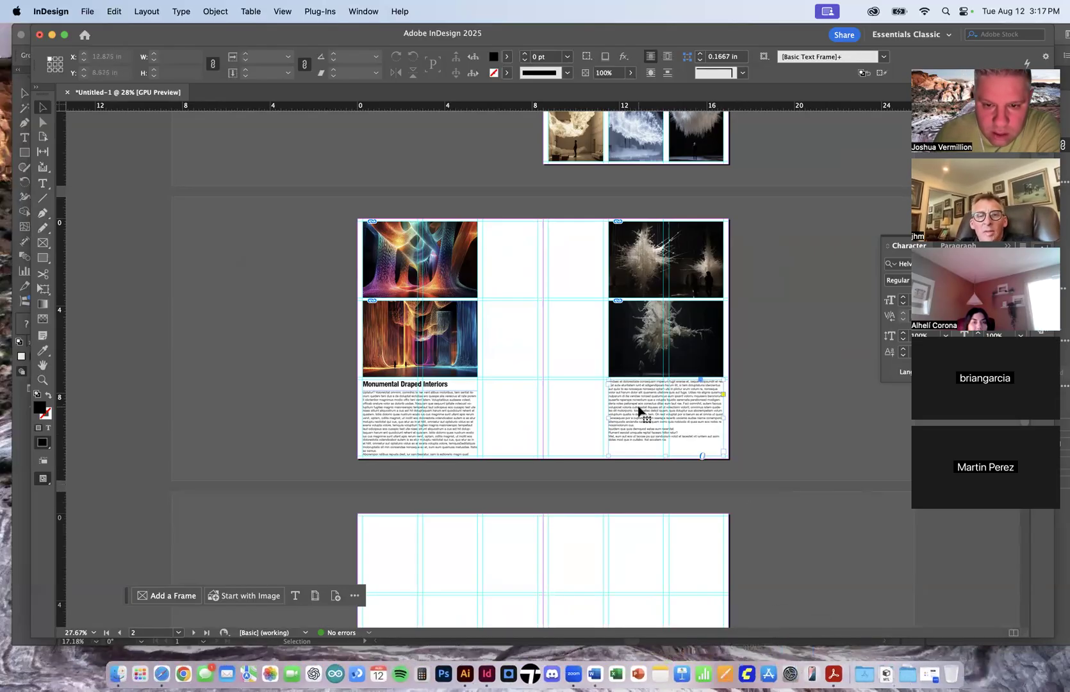
pyautogui.moveTo(666, 380); pyautogui.dragTo(666, 389)
pyautogui.click(580, 392)
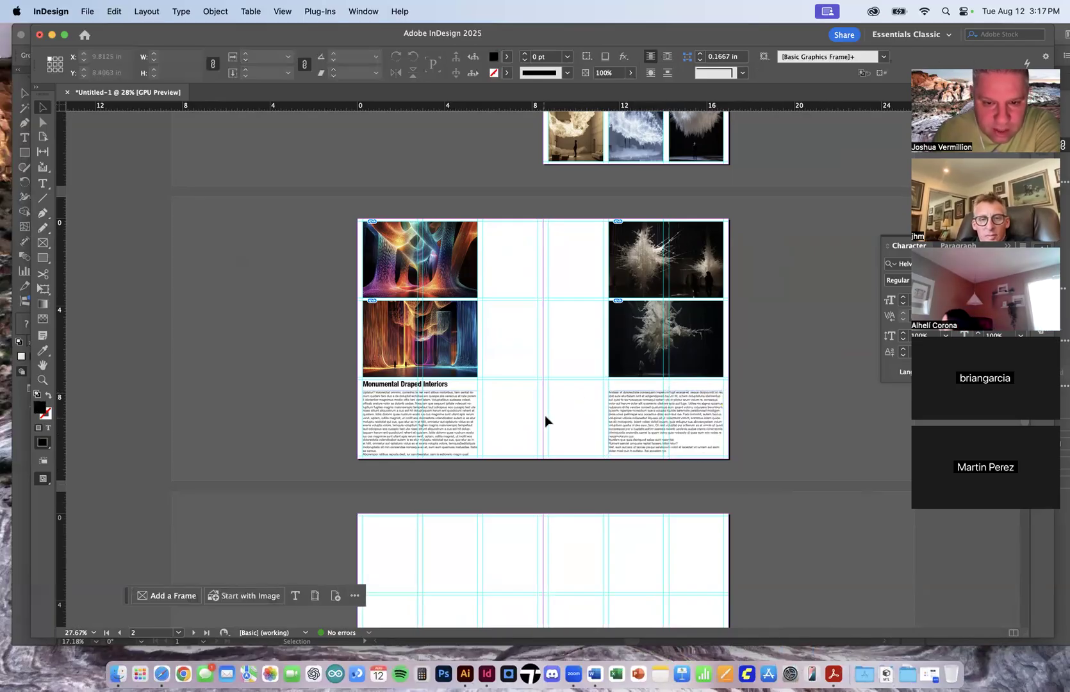
# Narrow page 2's body text frame and place the page 3 body frame beside it as a second column ending at page 2's inner margin
pyautogui.click(464, 410)
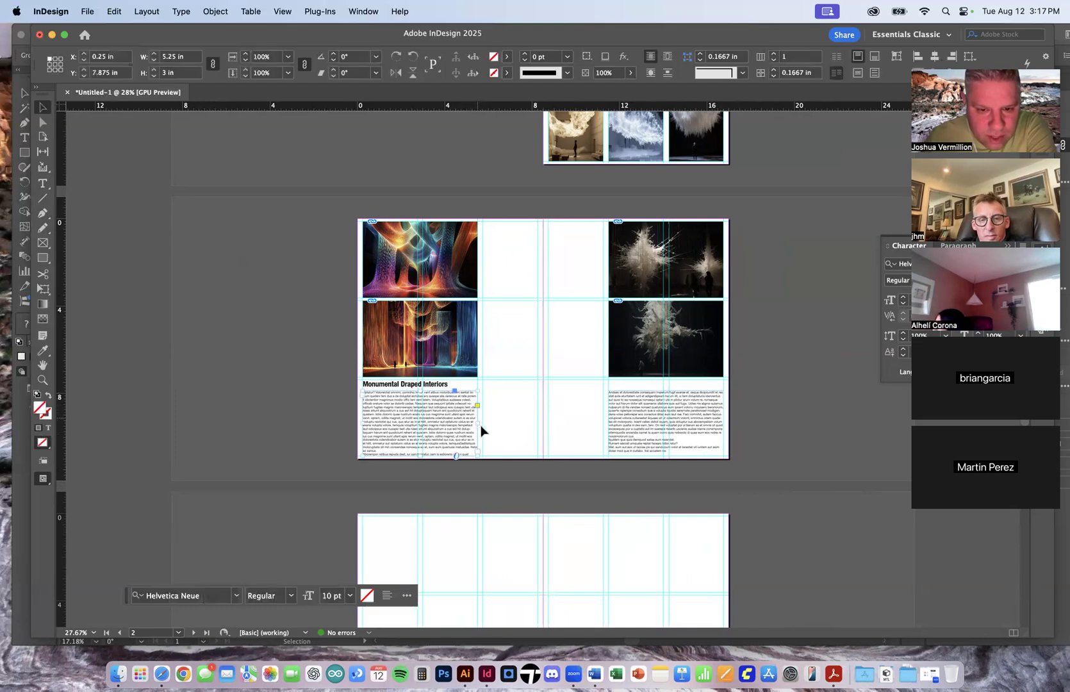
pyautogui.moveTo(477, 423); pyautogui.dragTo(453, 423)
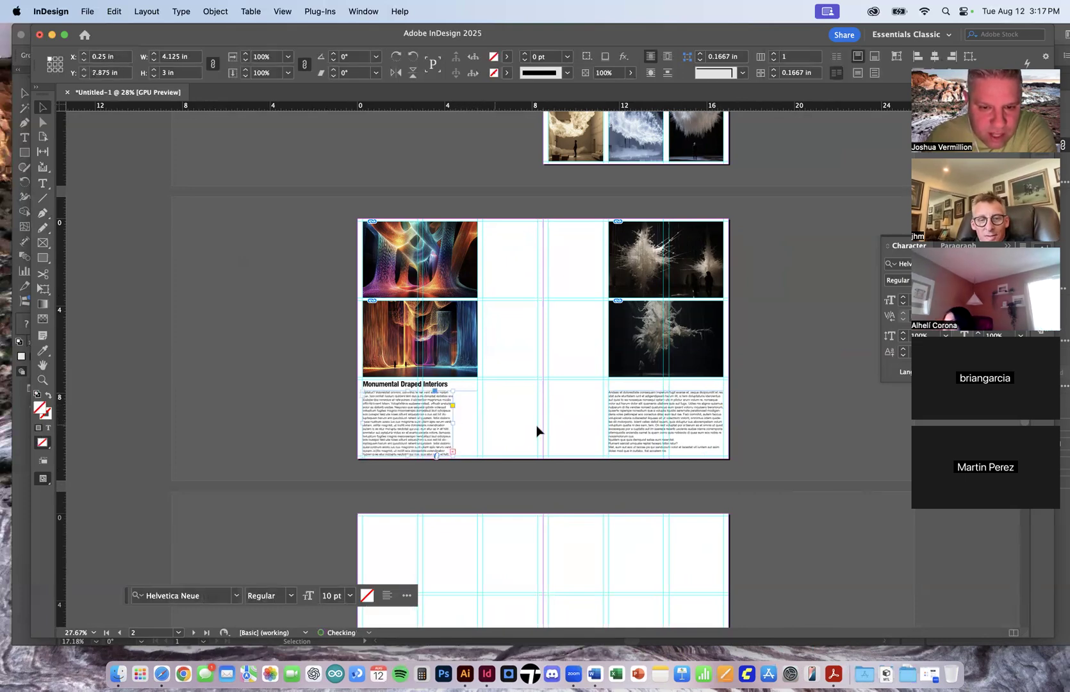
pyautogui.moveTo(640, 423); pyautogui.dragTo(460, 425)
pyautogui.click(433, 406)
pyautogui.moveTo(562, 425); pyautogui.dragTo(537, 424)
pyautogui.click(575, 426)
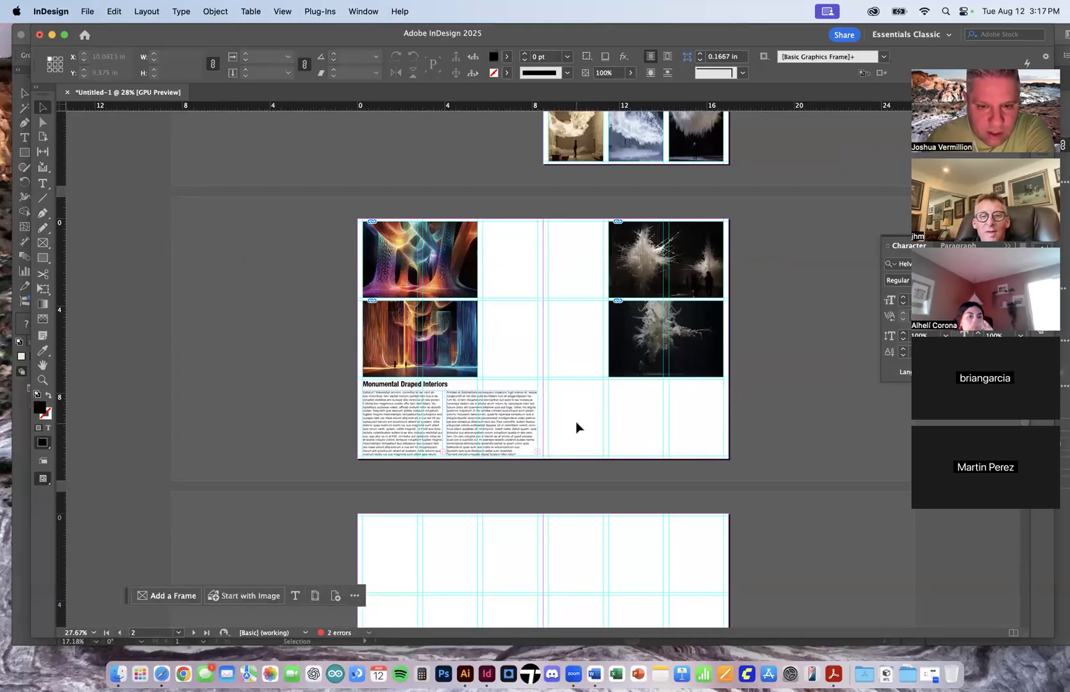
# Adjust the facing edges of the two body text frames on page 2 to leave a narrow gap between the columns
pyautogui.click(472, 425)
pyautogui.moveTo(447, 423); pyautogui.dragTo(450, 424)
pyautogui.click(436, 420)
pyautogui.click(576, 410)
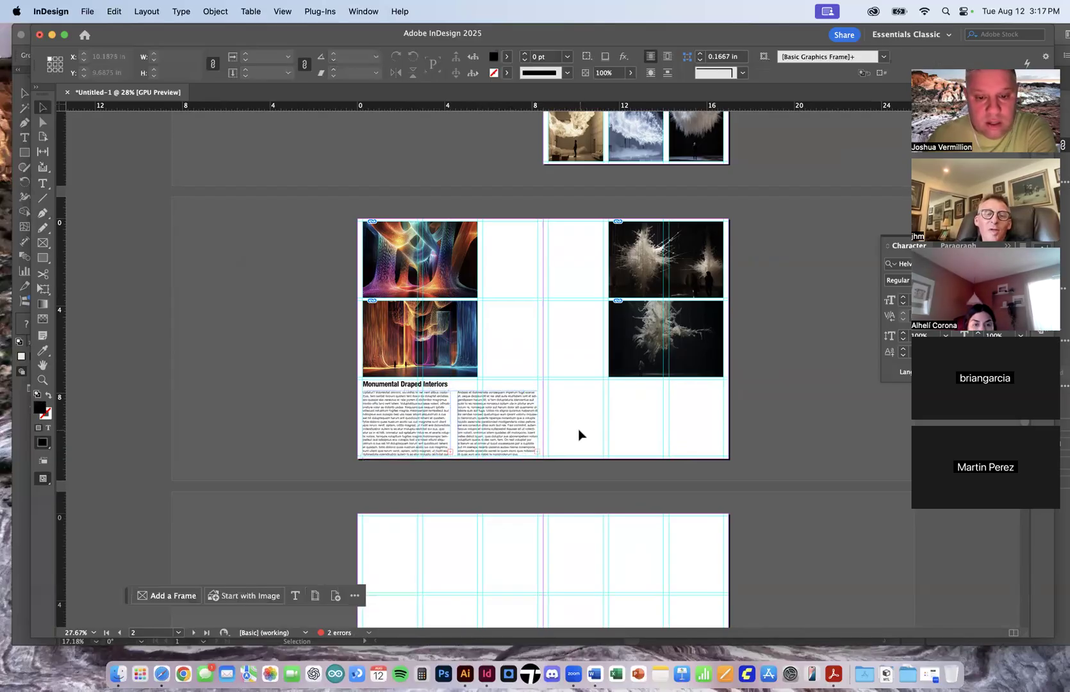
pyautogui.click(477, 421)
pyautogui.moveTo(456, 421); pyautogui.dragTo(452, 423)
pyautogui.click(576, 423)
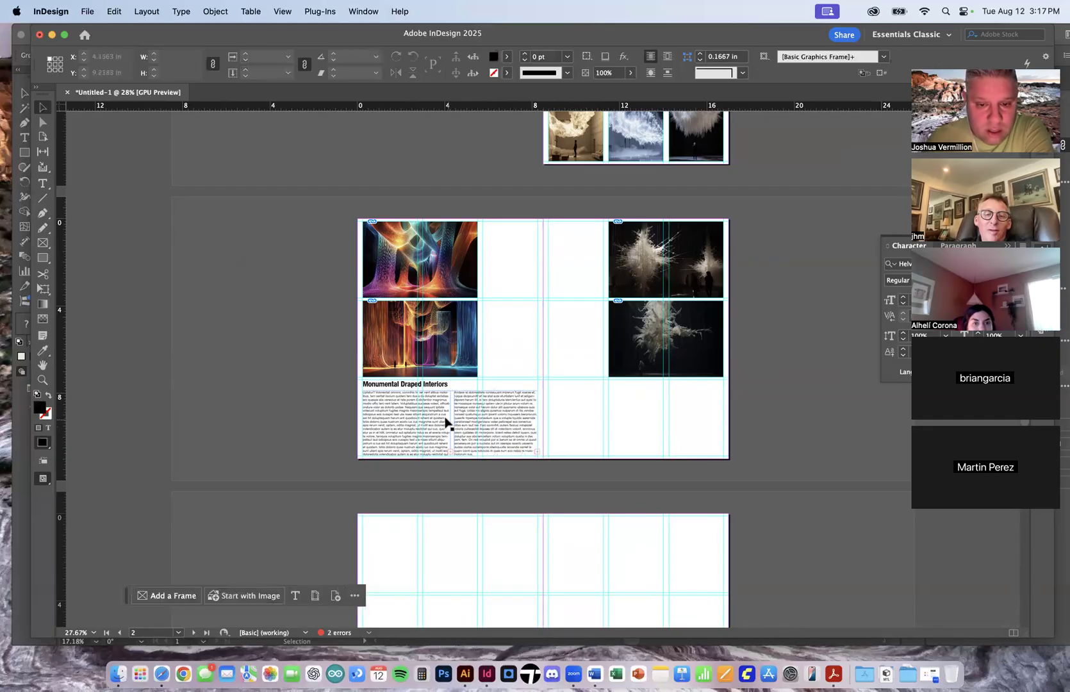
# Even out the two page 2 text columns, with the second starting at about 4.375 in and about 3.875 in wide
pyautogui.click(438, 425)
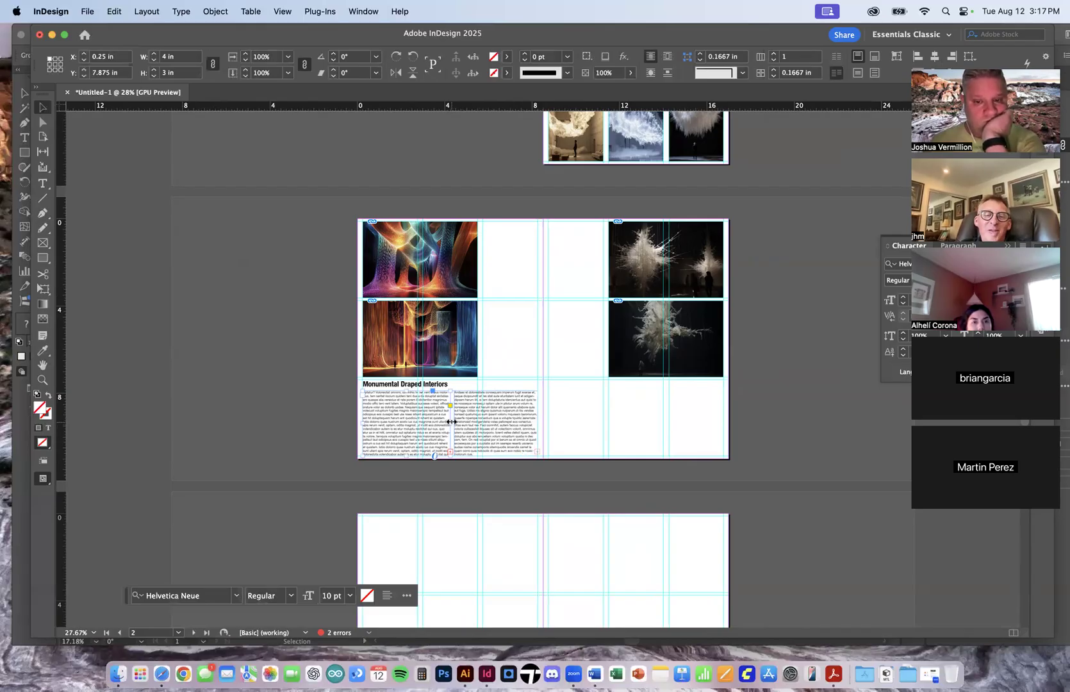
pyautogui.scroll(3, 452, 422)
pyautogui.moveTo(429, 439); pyautogui.dragTo(433, 440)
pyautogui.click(443, 440)
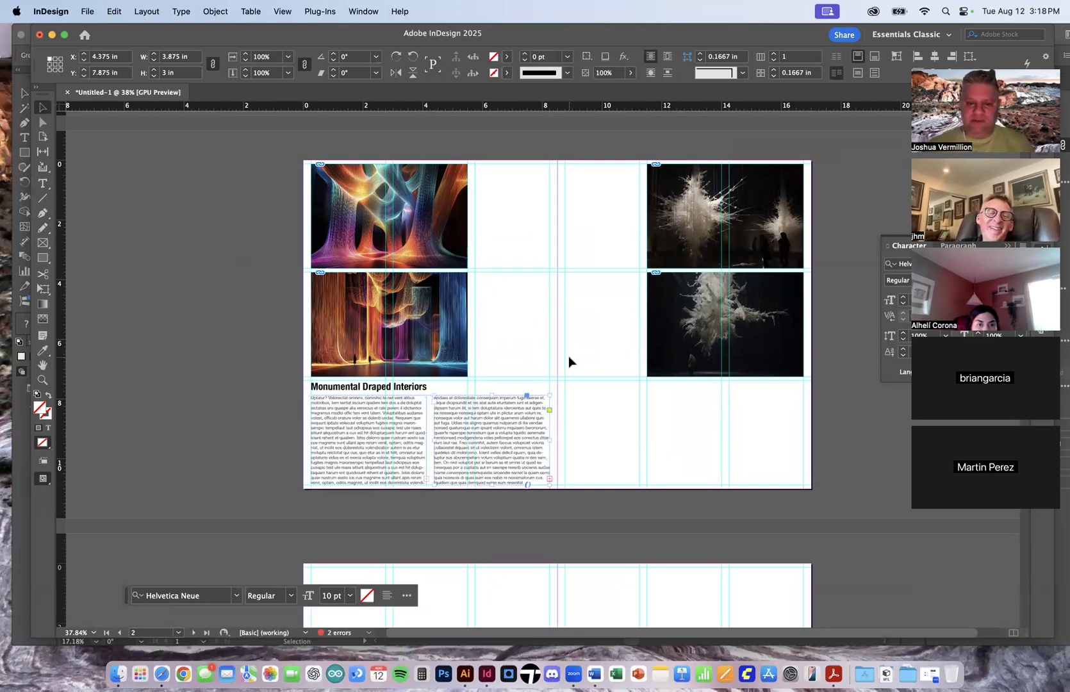
pyautogui.click(590, 413)
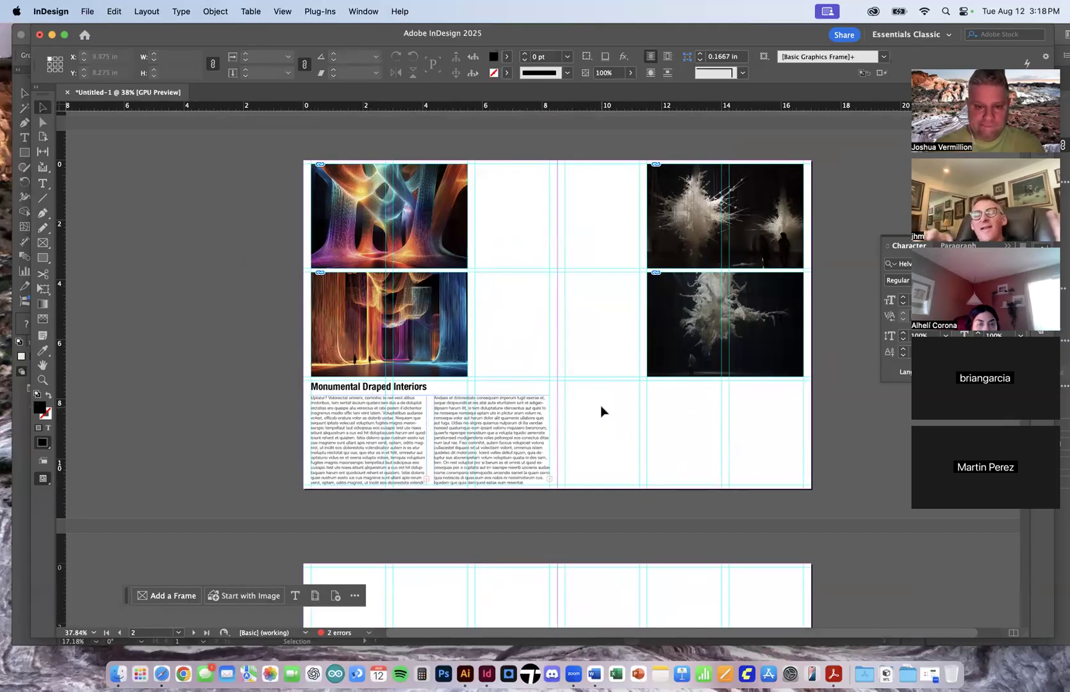
# Save the document on the computer in Downloads as "sample goofy.indd"
pyautogui.scroll(-4, 603, 407)
pyautogui.scroll(1, 602, 409)
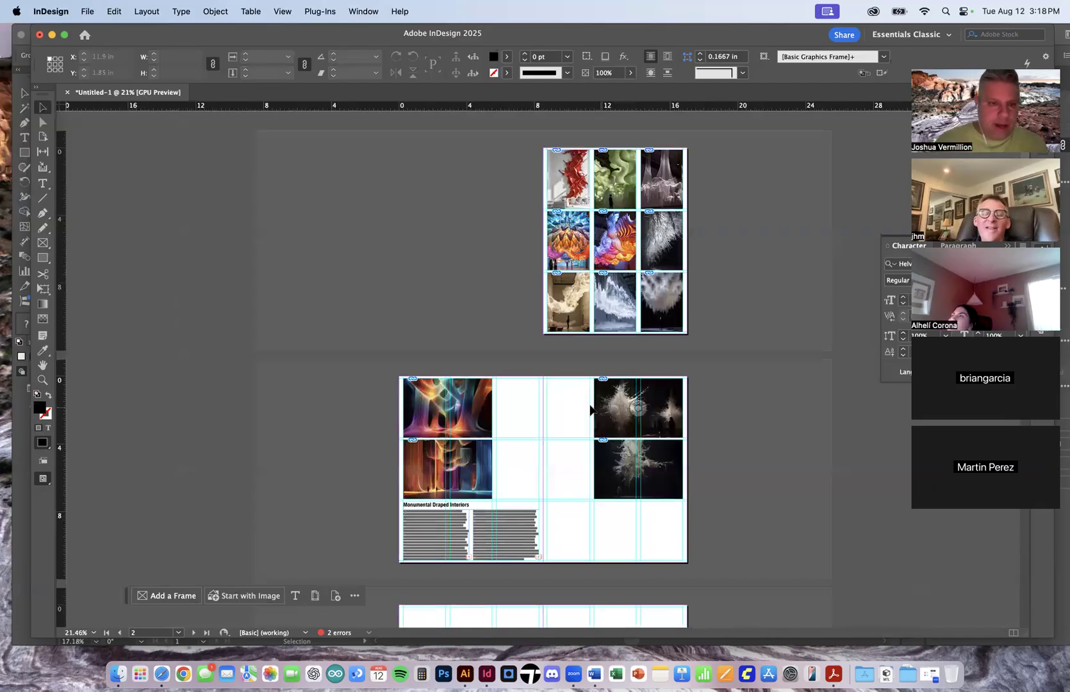
pyautogui.click(89, 11)
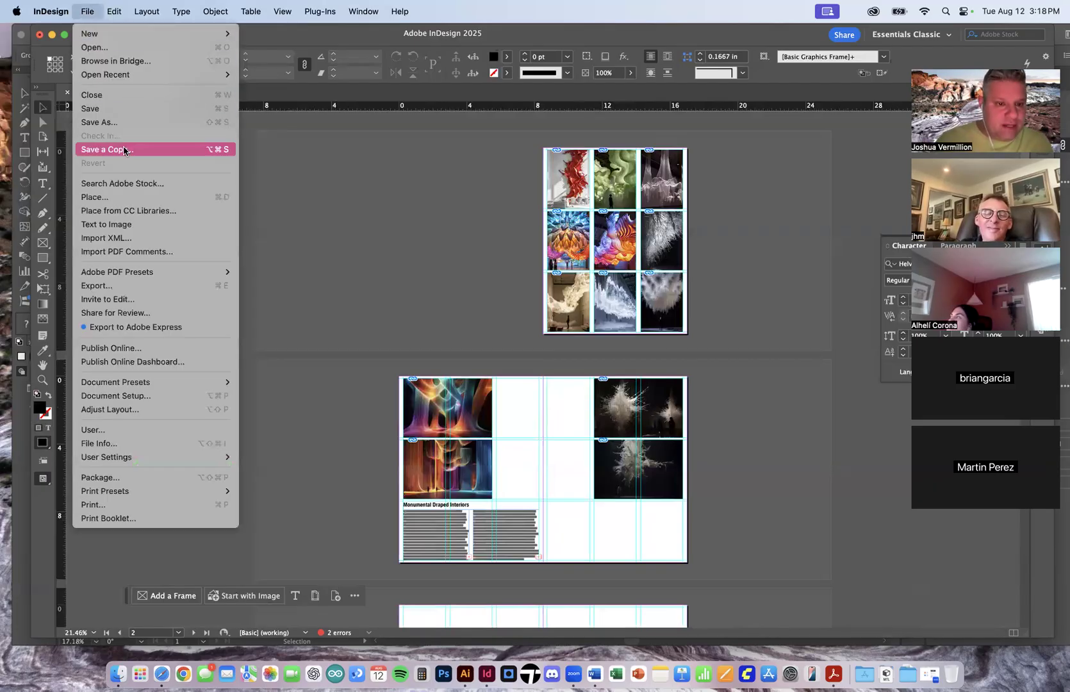
pyautogui.click(120, 107)
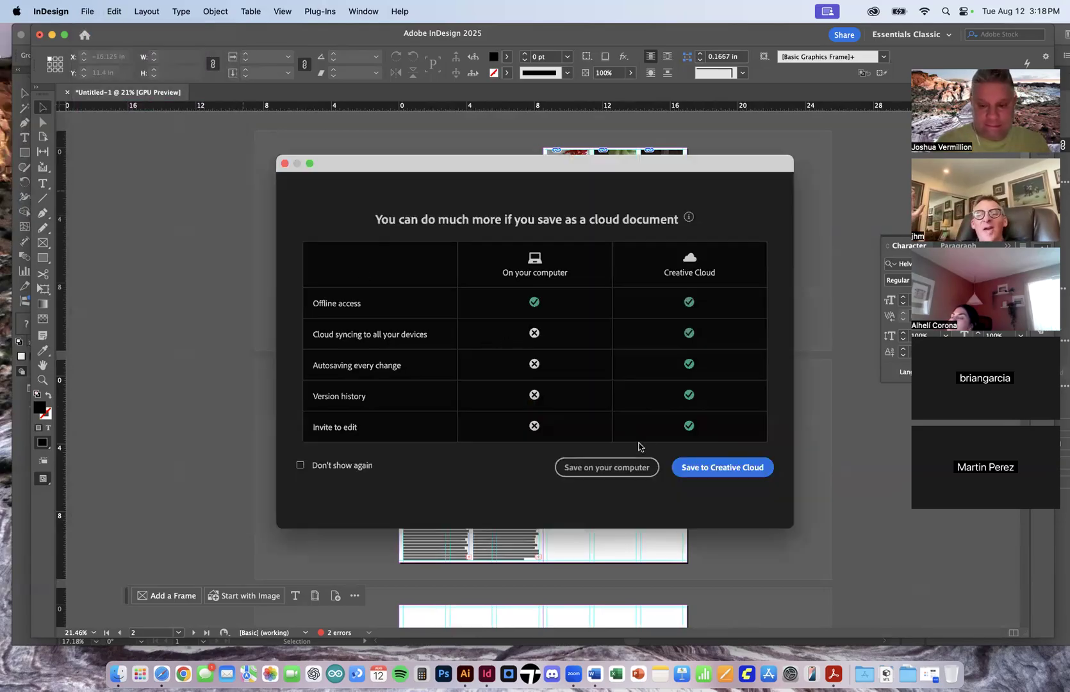
pyautogui.click(608, 467)
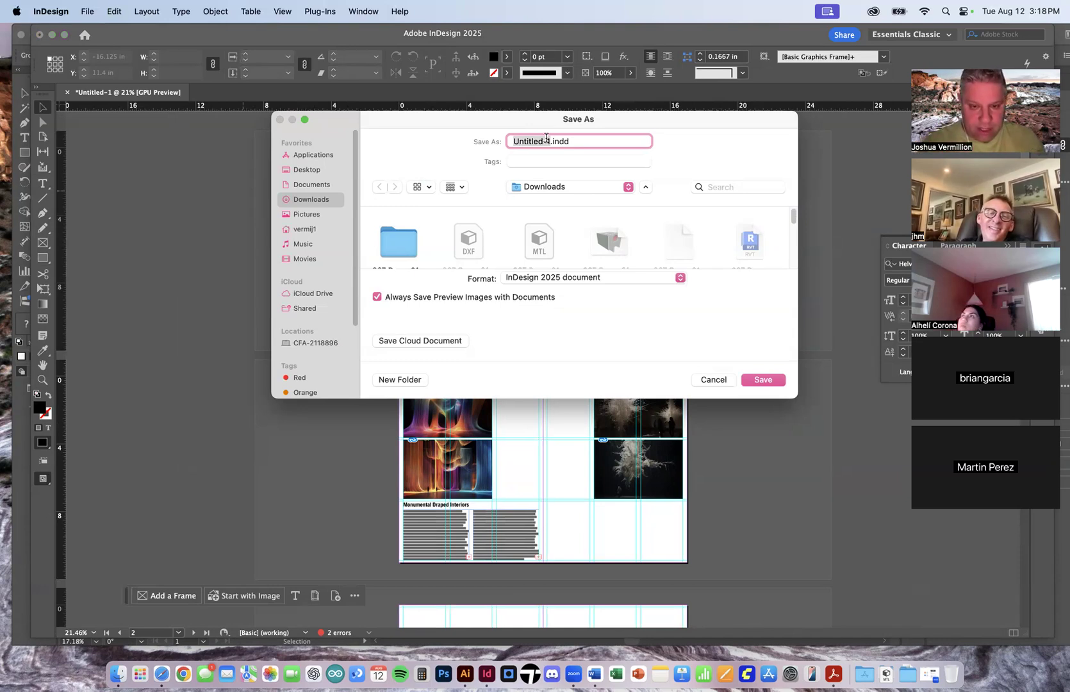
pyautogui.write('sample 1')
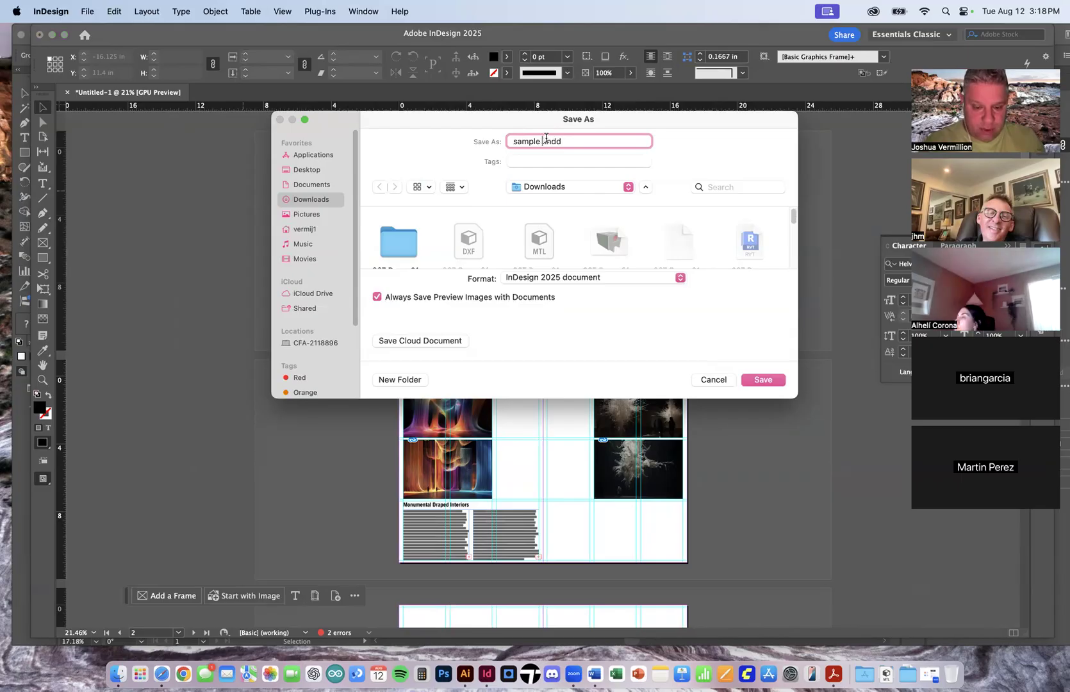
pyautogui.press('BackSpace')
pyautogui.write('goofy')
pyautogui.press('Return')
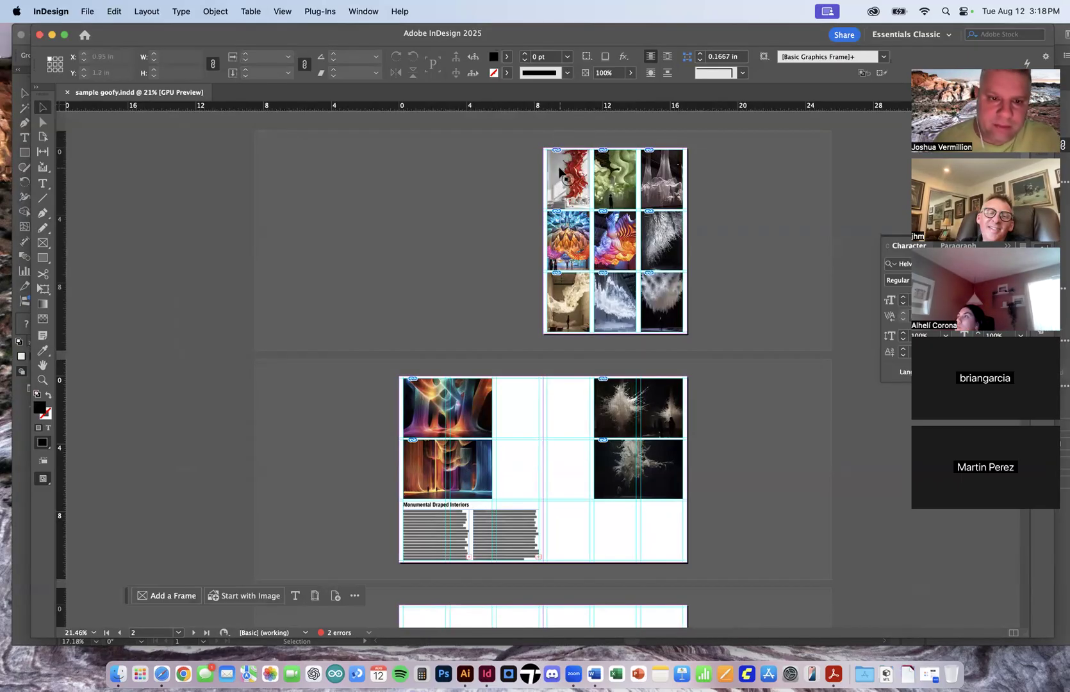
# Switch to the Finder window showing Portfolio Folder and preview the pages of portfolio.pdf
pyautogui.hotkey('ctrl', 'Up')
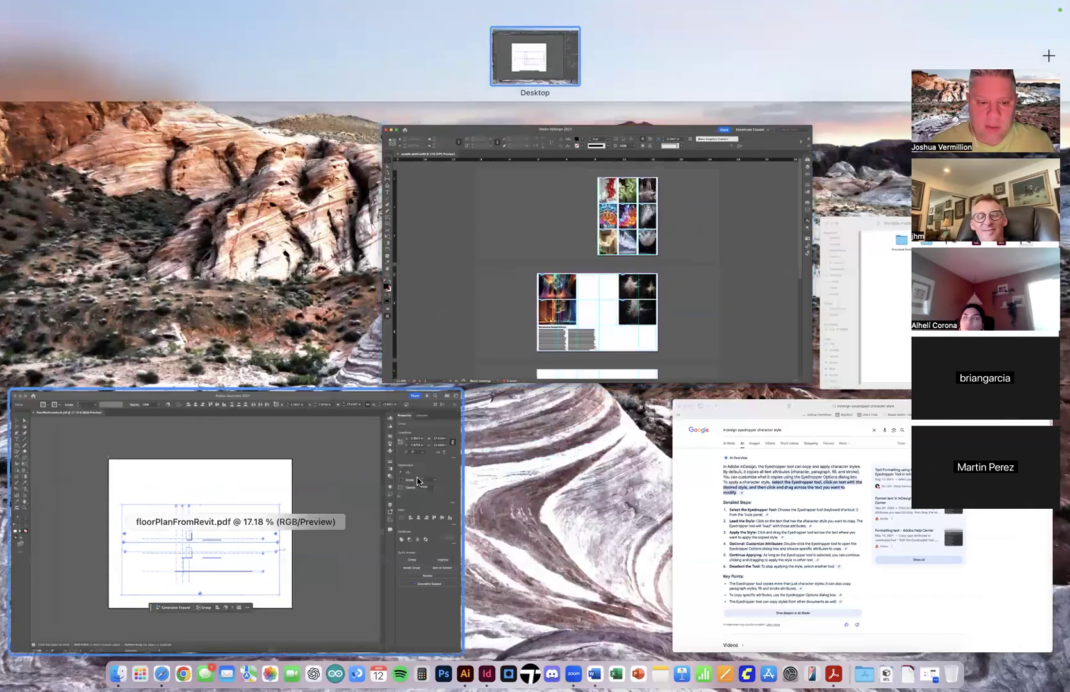
pyautogui.click(862, 301)
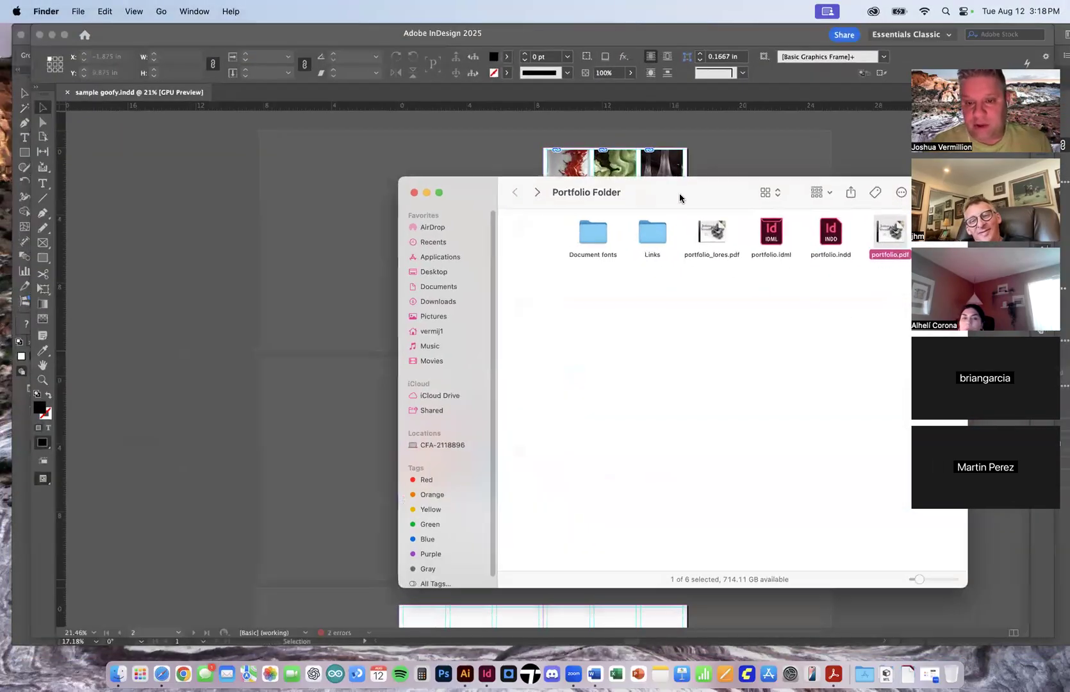
pyautogui.moveTo(680, 197); pyautogui.dragTo(580, 160)
pyautogui.click(740, 274)
pyautogui.click(775, 191)
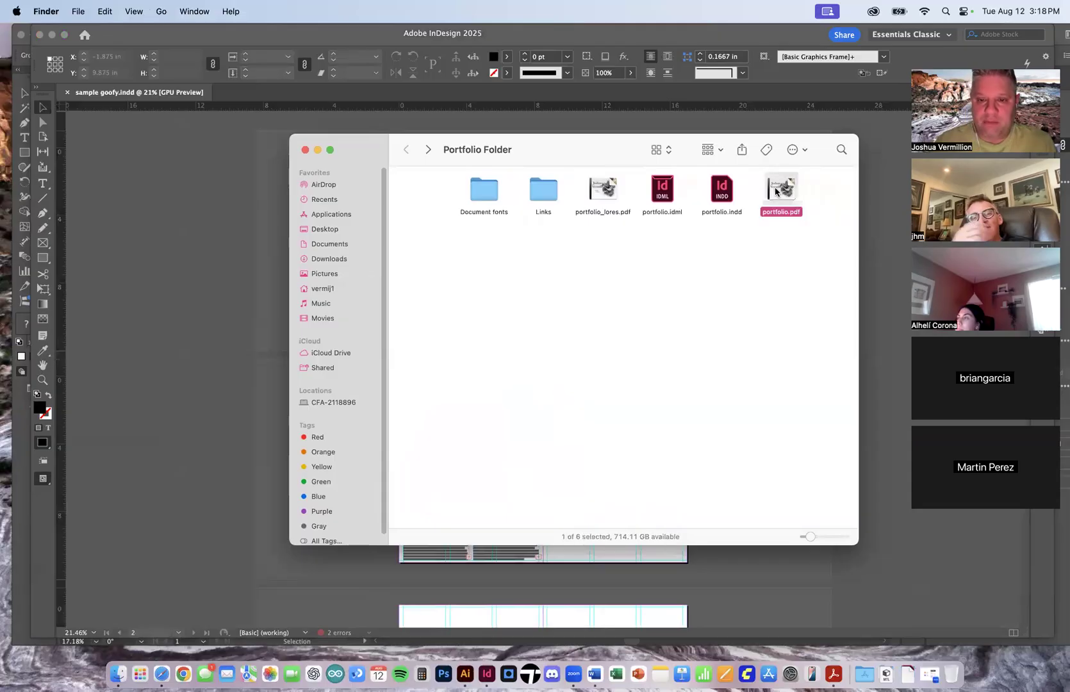
pyautogui.press('space')
pyautogui.scroll(-10, 775, 189)
pyautogui.scroll(-15, 775, 191)
pyautogui.press('space')
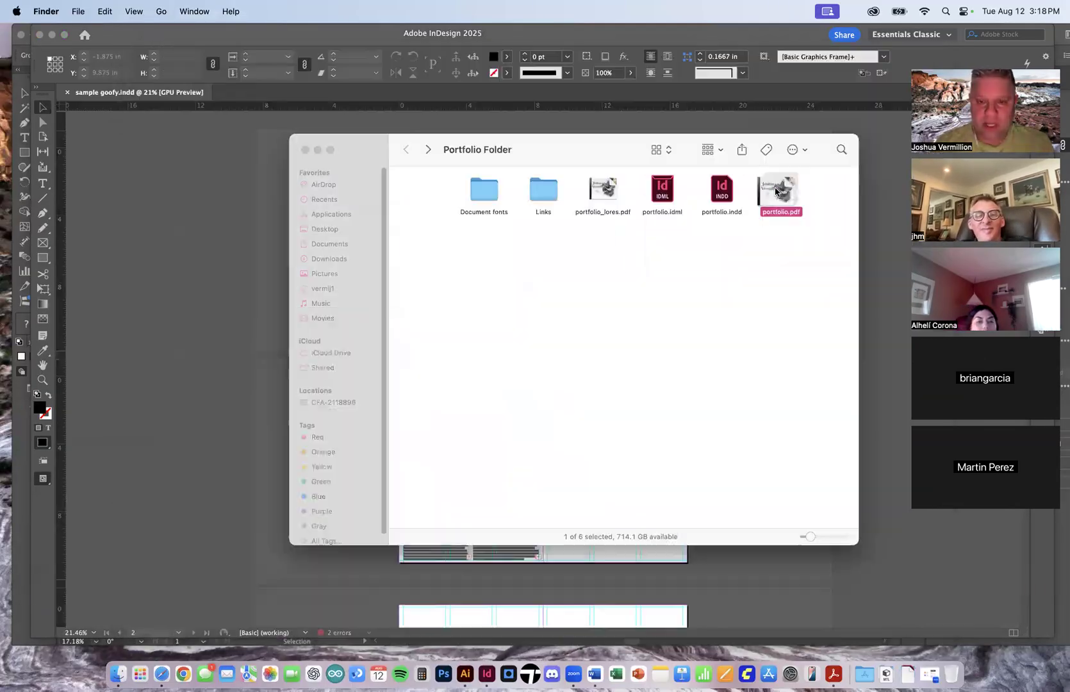
# Examine the packaged INDD, IDML, Links and Document fonts items in Portfolio Folder, and return to the InDesign document
pyautogui.click(721, 189)
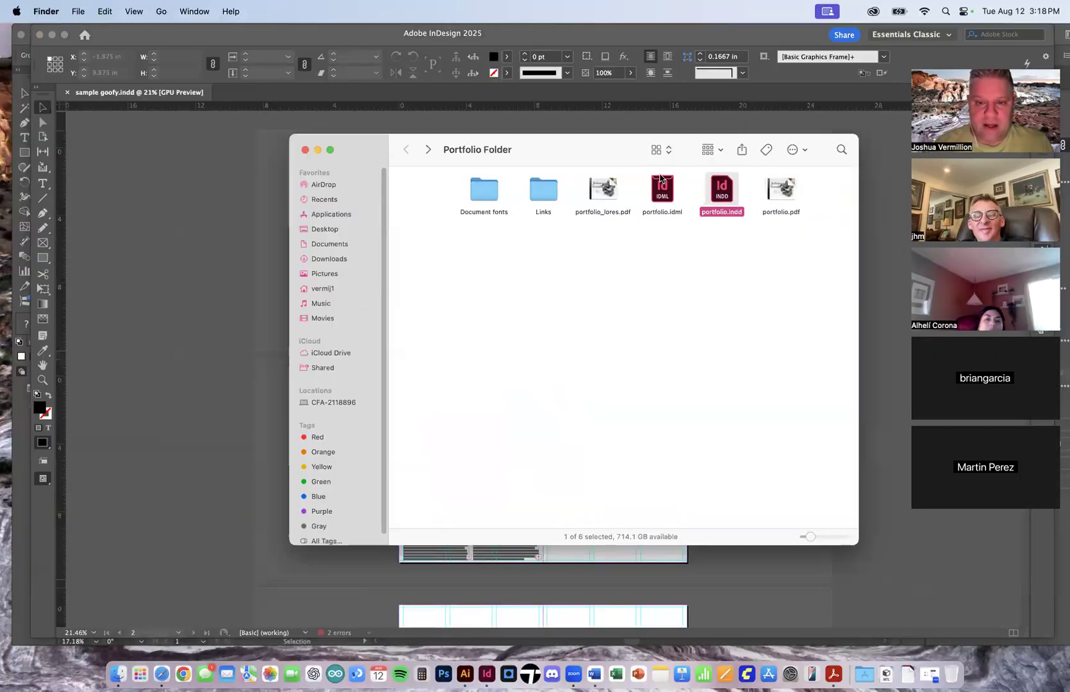
pyautogui.click(660, 180)
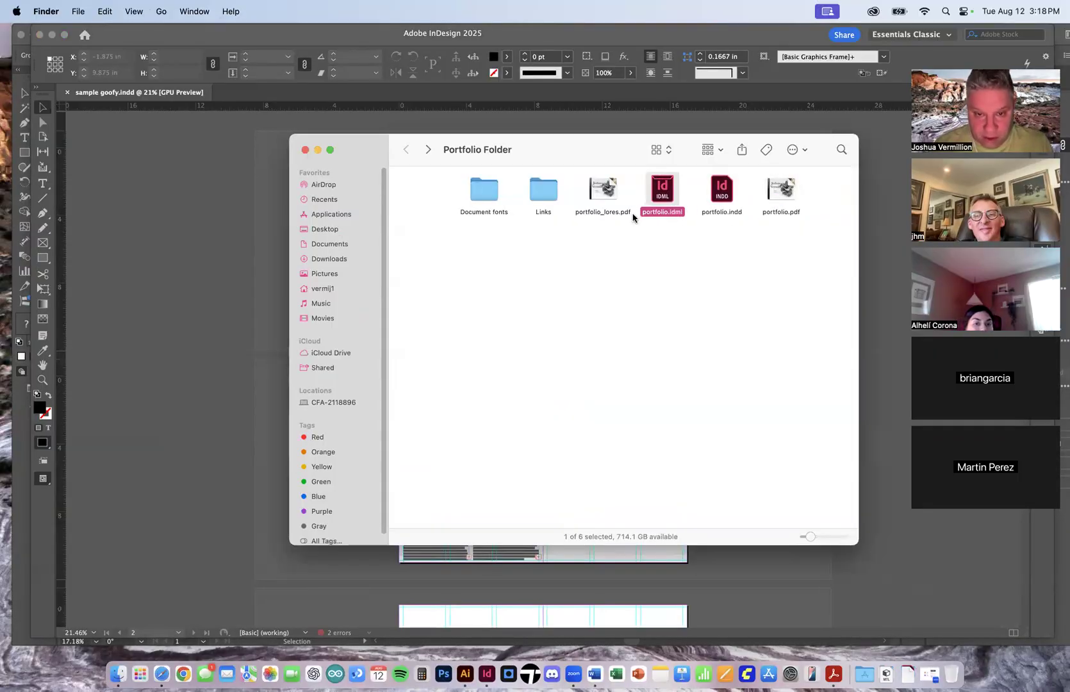
pyautogui.click(542, 190)
pyautogui.click(479, 186)
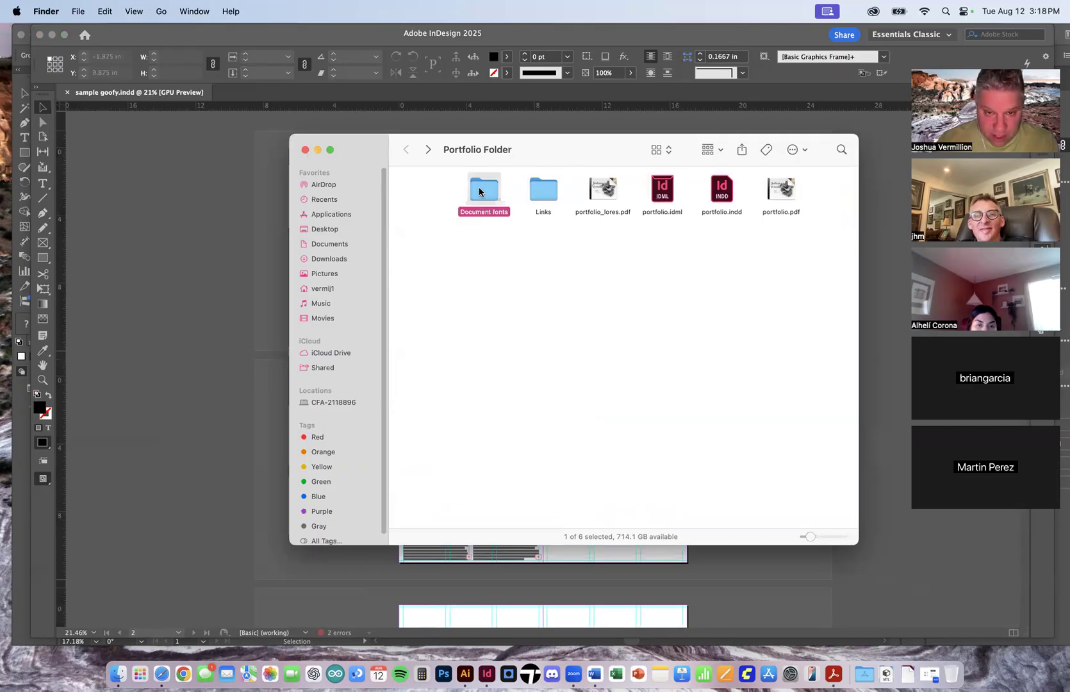
pyautogui.doubleClick(539, 192)
pyautogui.click(407, 151)
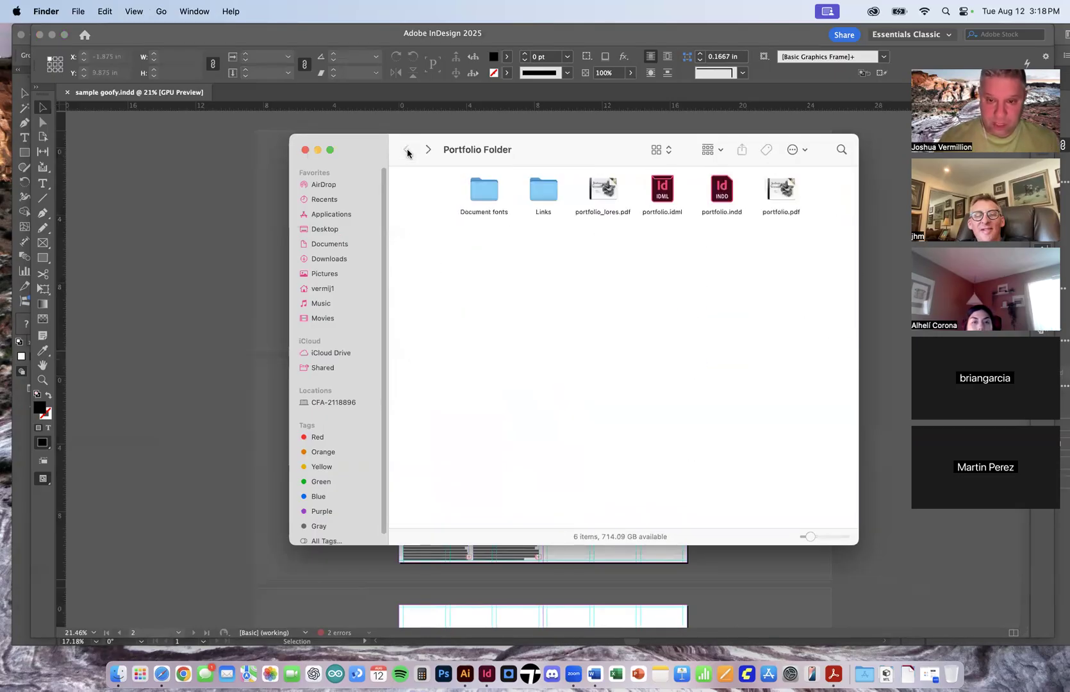
pyautogui.click(278, 198)
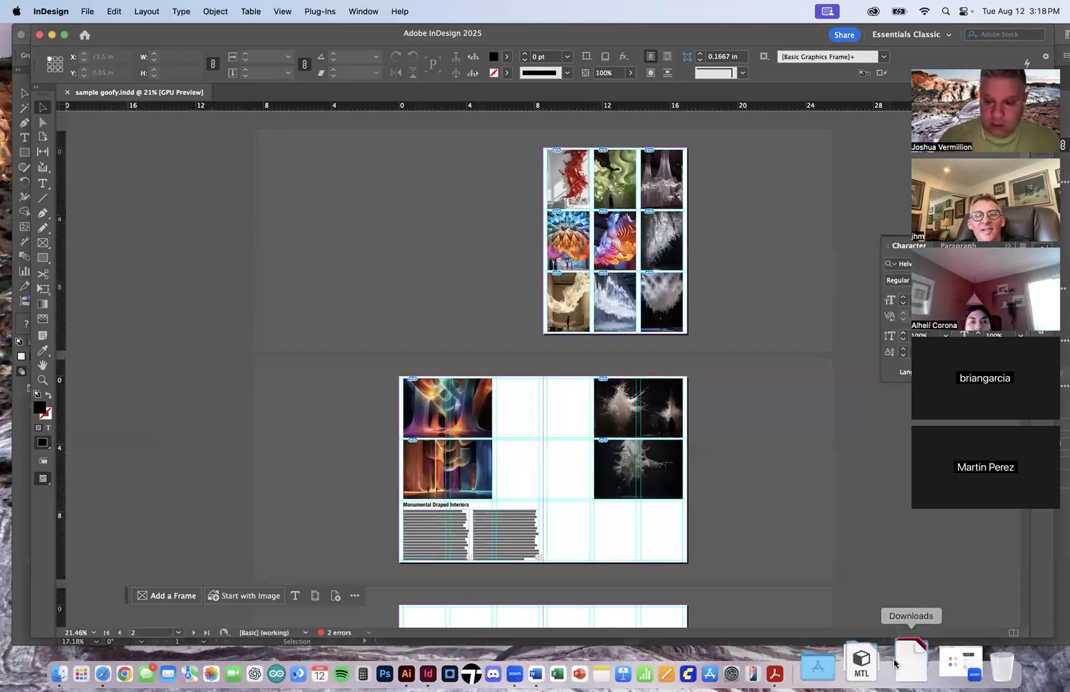
# Bring the window's panels into view and review the document's list of linked files
pyautogui.moveTo(799, 34); pyautogui.dragTo(775, 34)
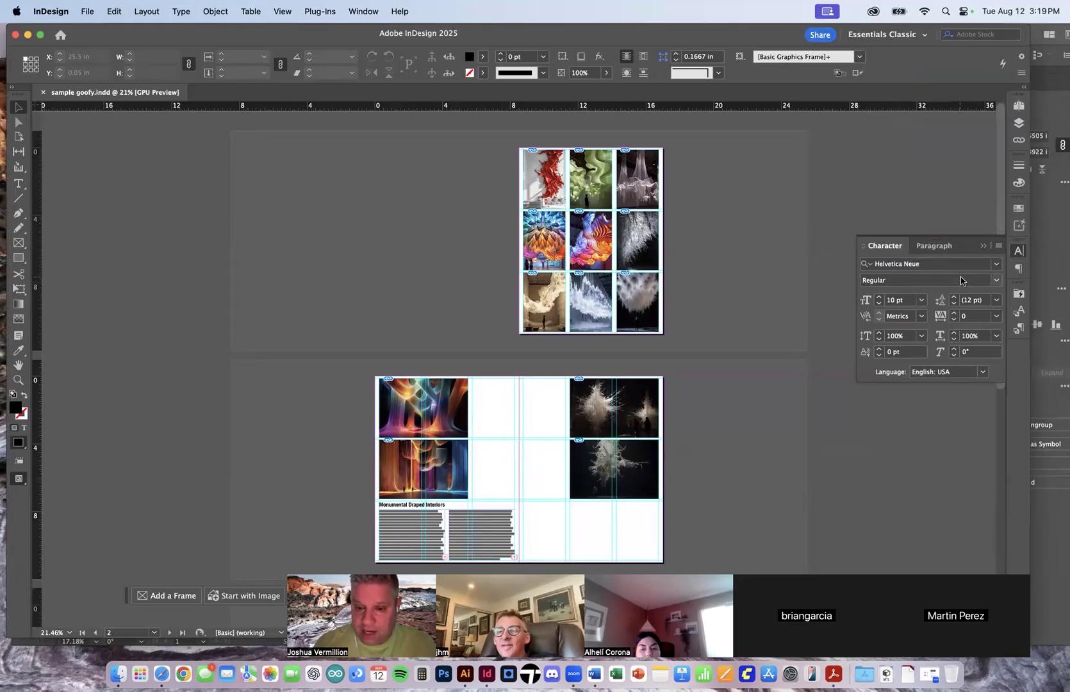
pyautogui.click(1018, 140)
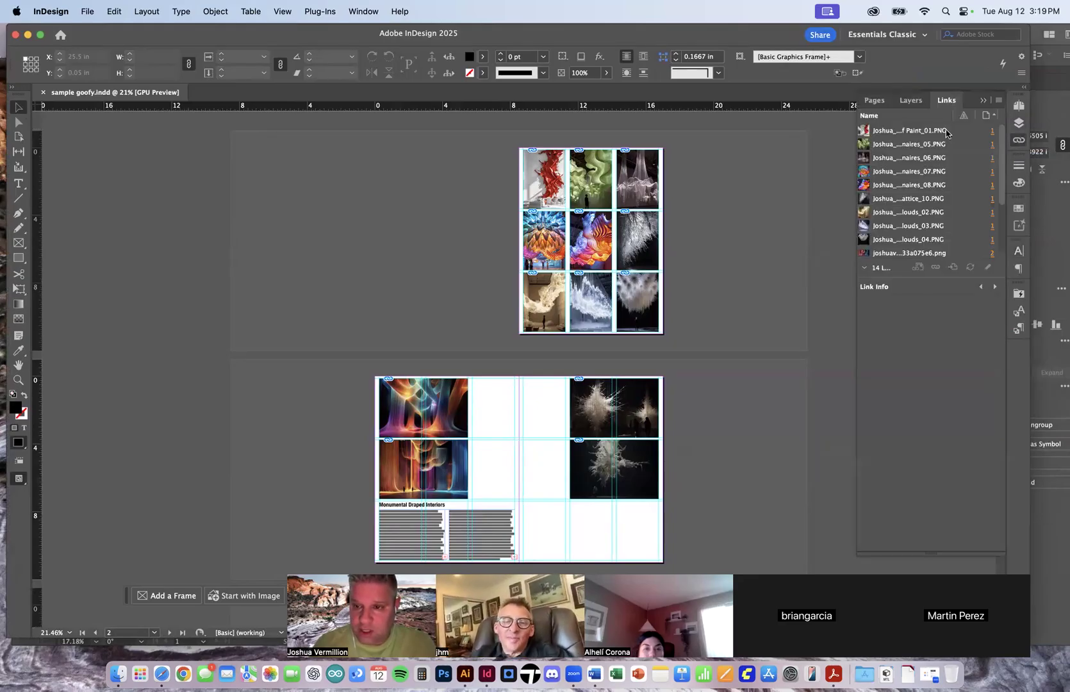
pyautogui.scroll(-5, 937, 211)
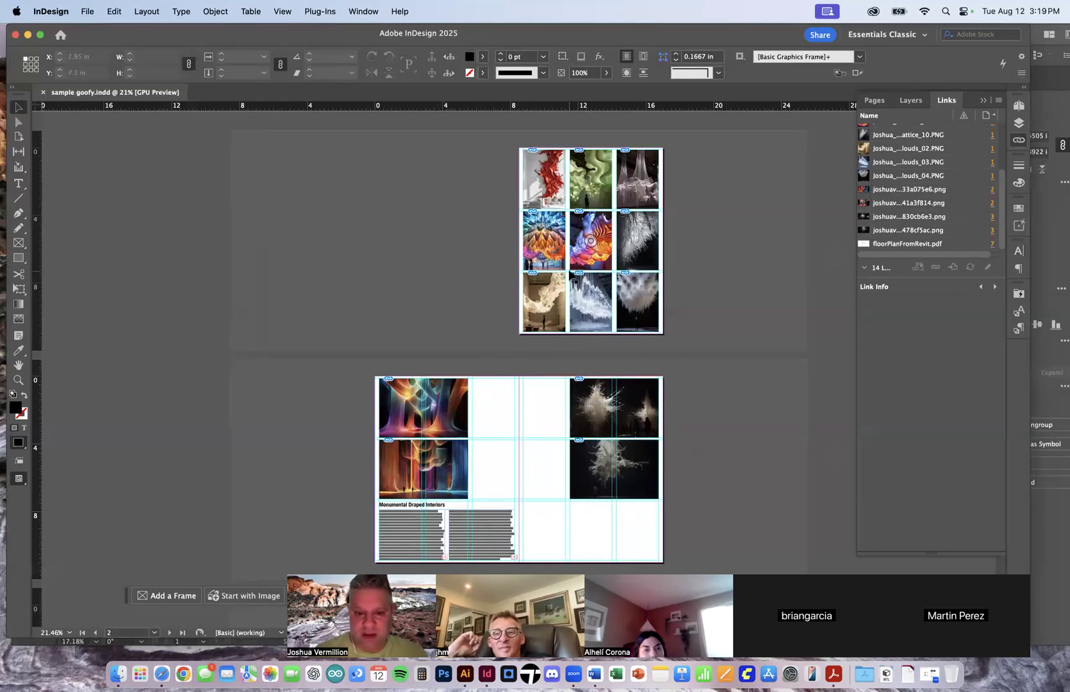
pyautogui.click(89, 11)
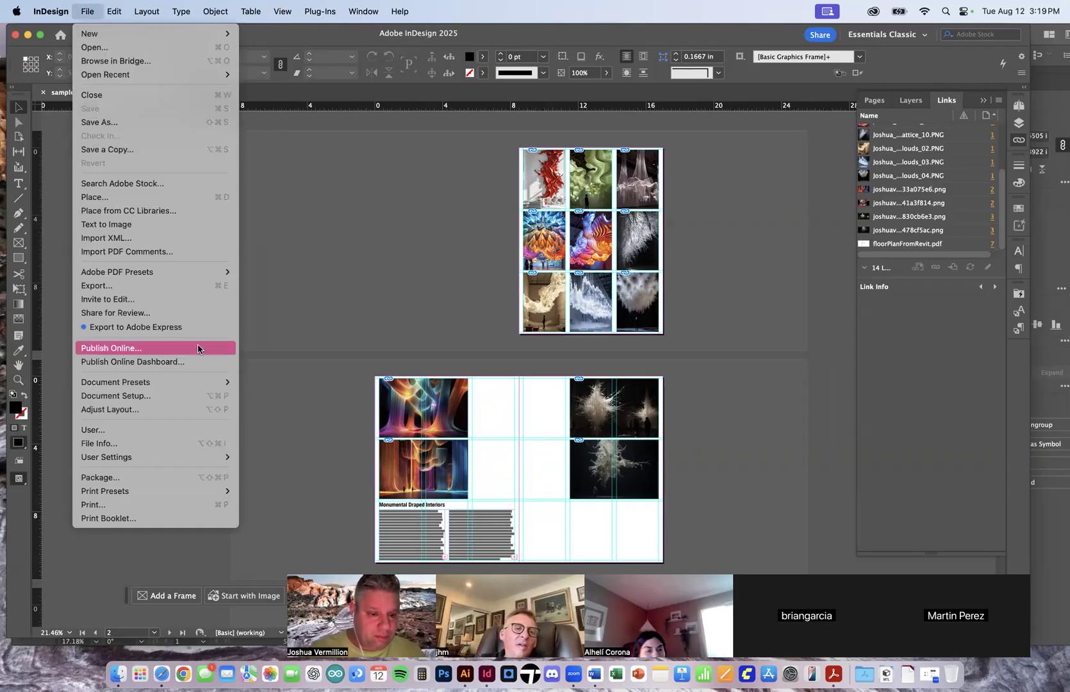
pyautogui.click(161, 478)
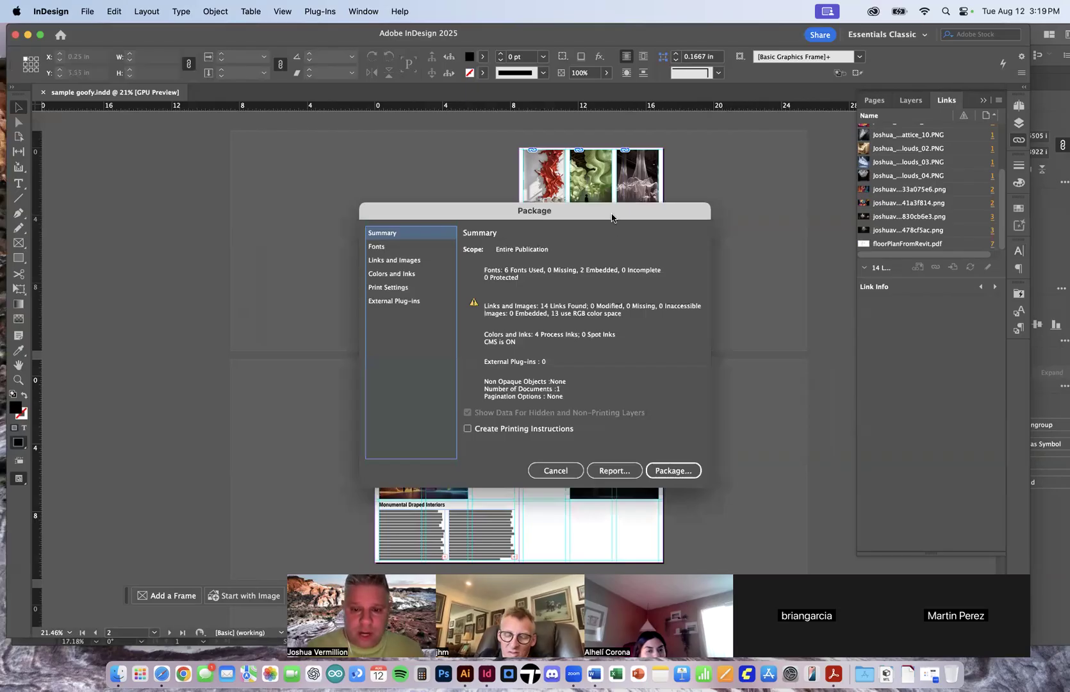
pyautogui.click(548, 471)
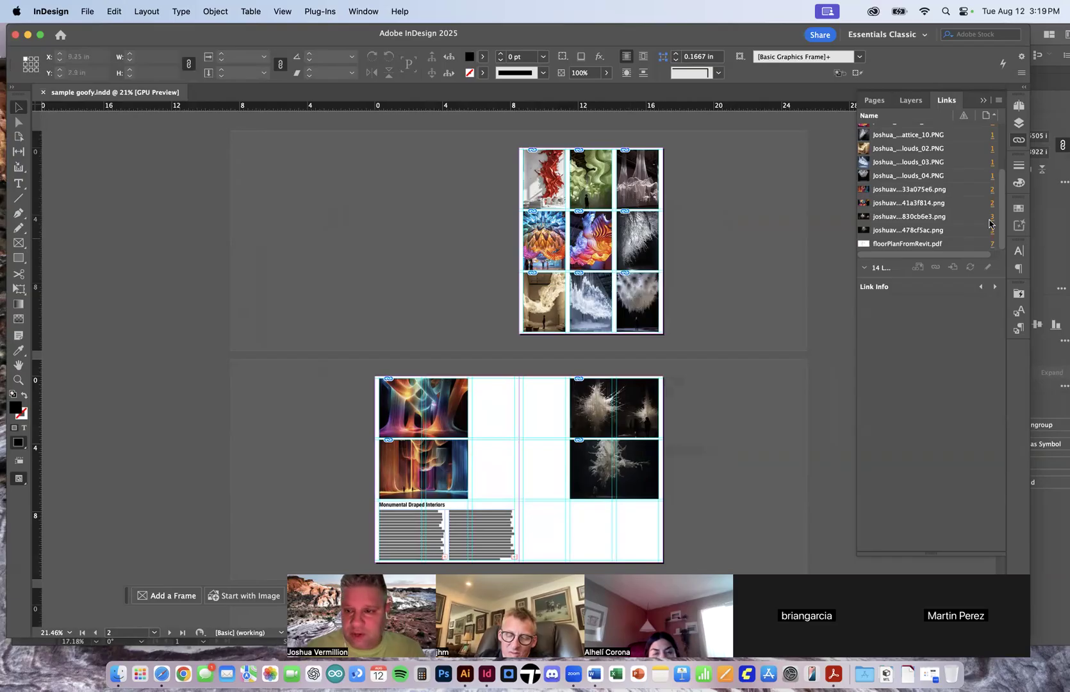
# Start packaging the document and review the Links and Images section of the package check
pyautogui.click(87, 11)
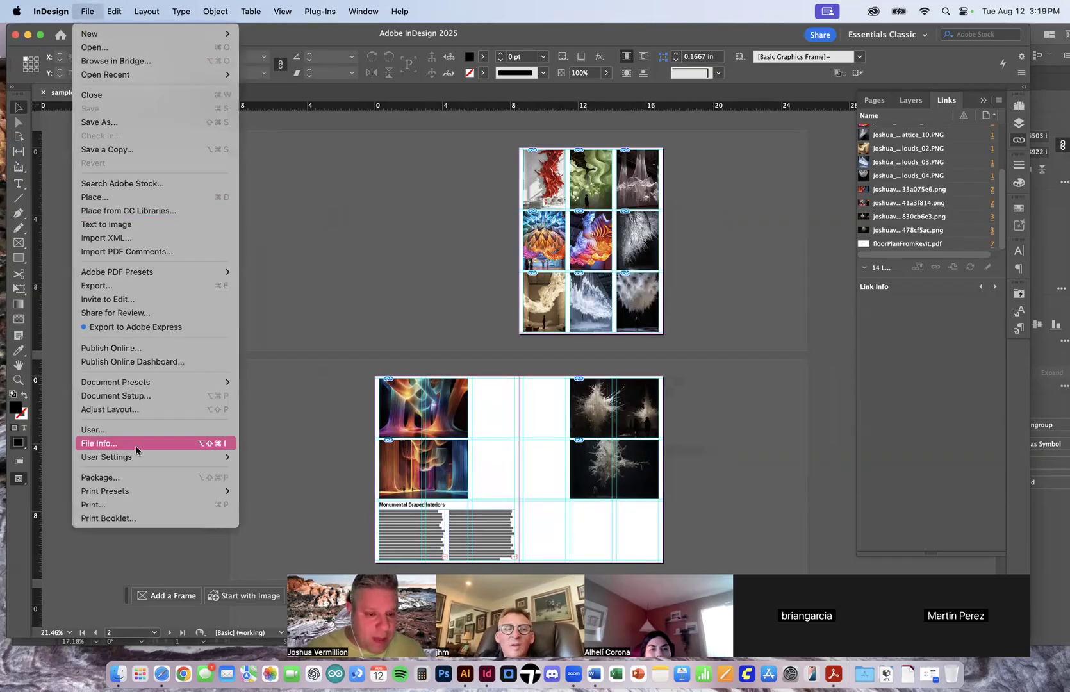
pyautogui.click(143, 479)
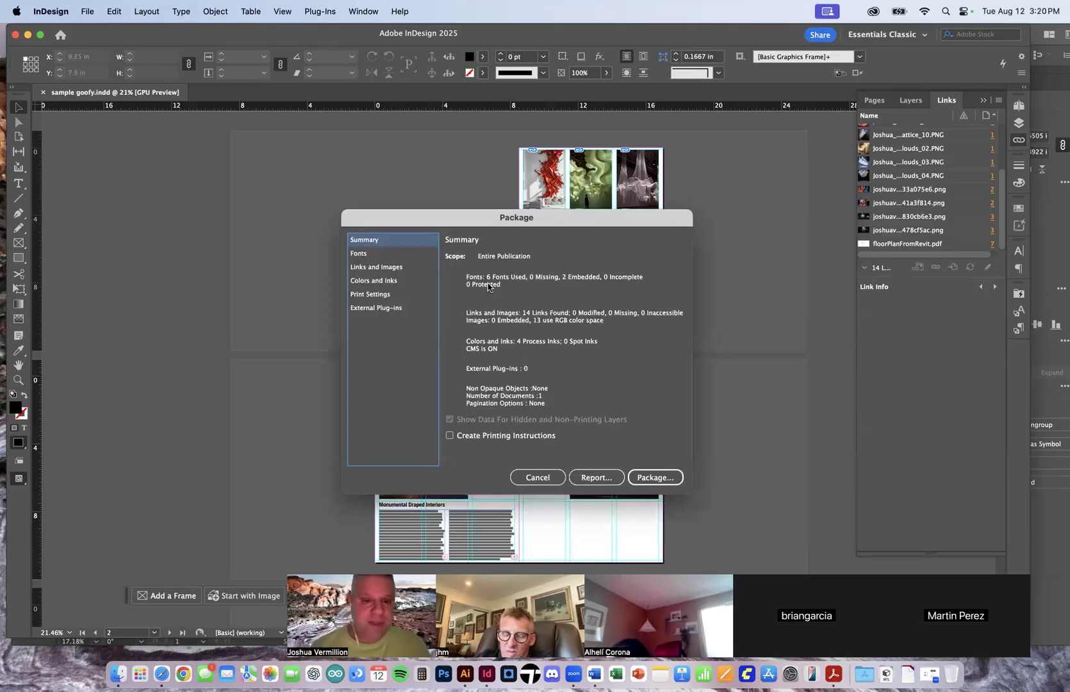
pyautogui.click(383, 268)
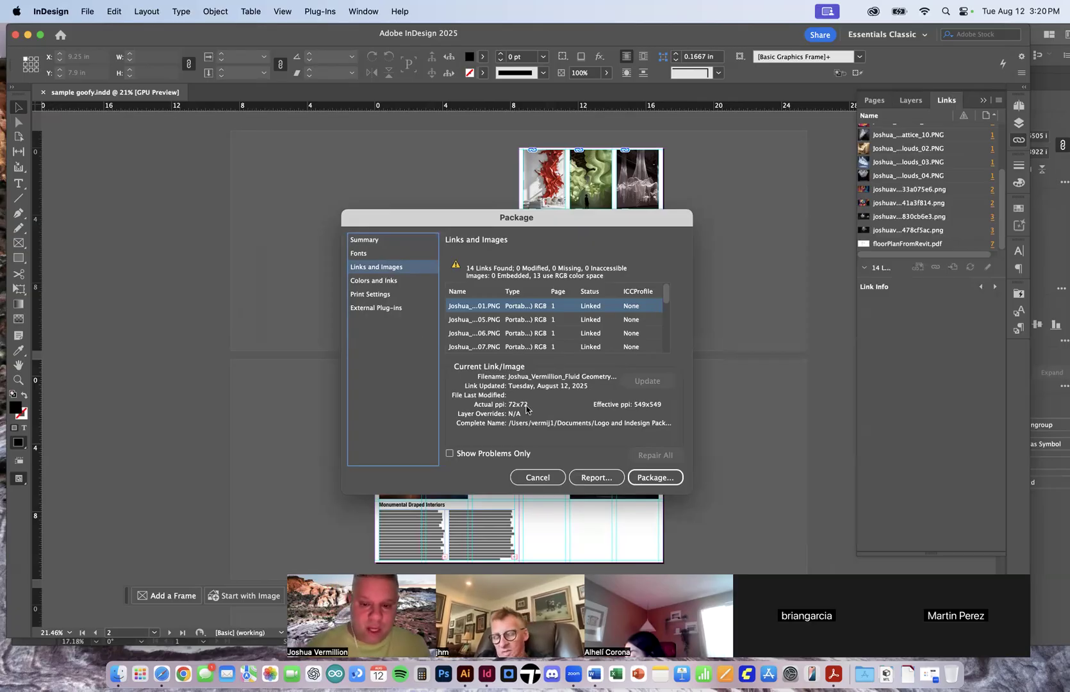
# Package the document as "sample goofy Folder" on the Desktop, including fonts, linked graphics, IDML and PDF, and accept the font-licence and overset-text warnings
pyautogui.click(654, 478)
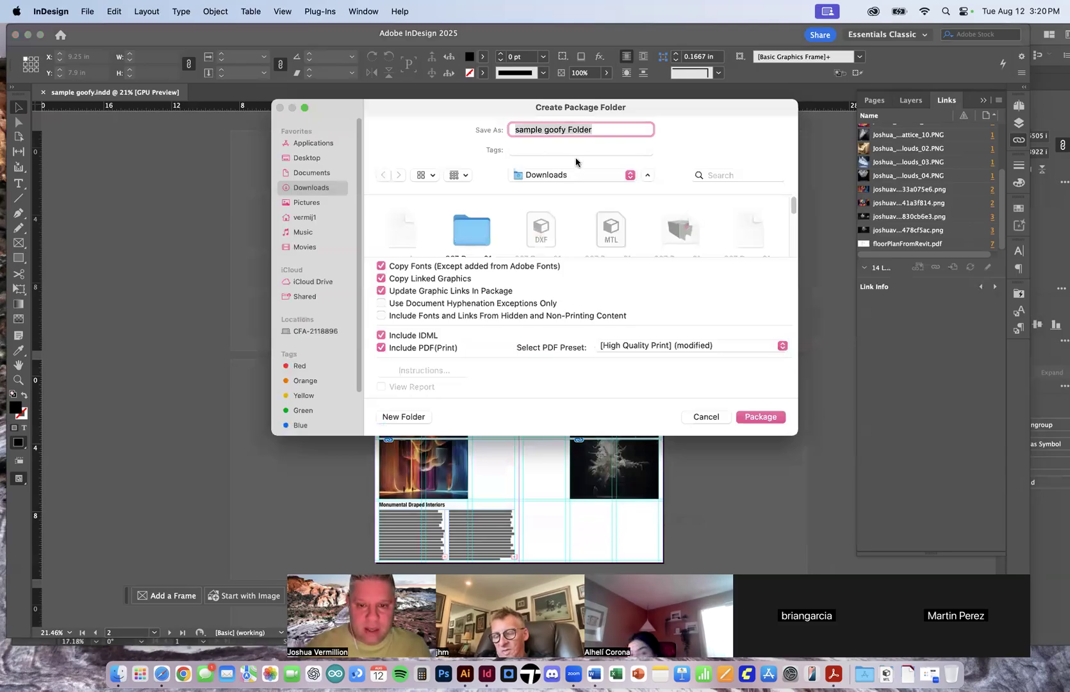
pyautogui.click(548, 176)
pyautogui.click(540, 188)
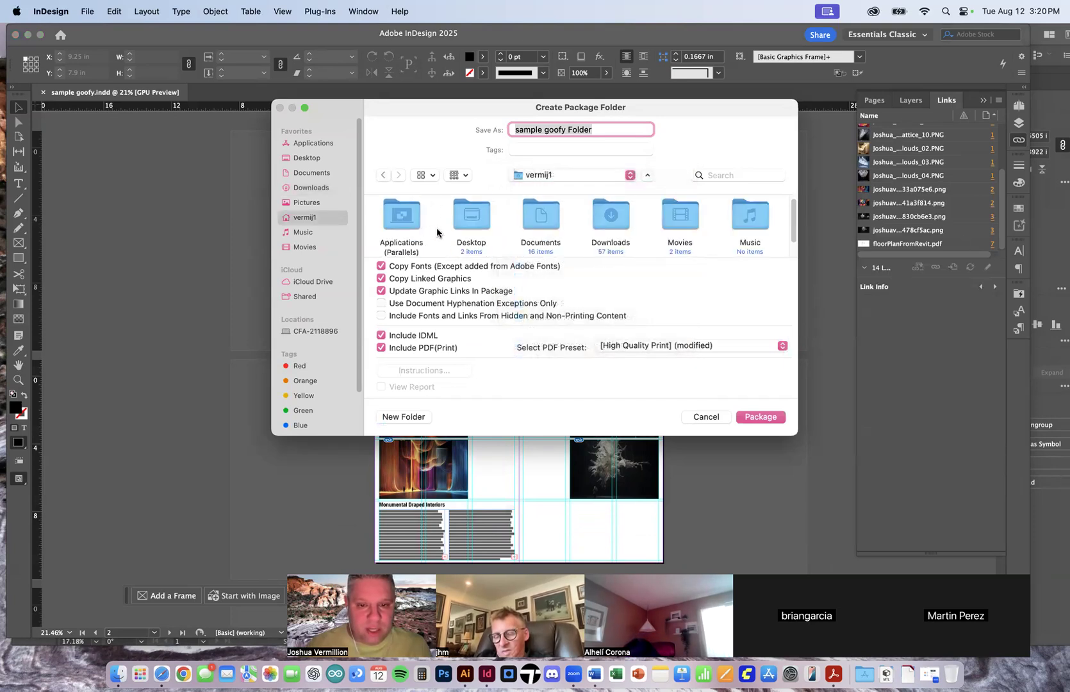
pyautogui.click(474, 222)
pyautogui.doubleClick(474, 222)
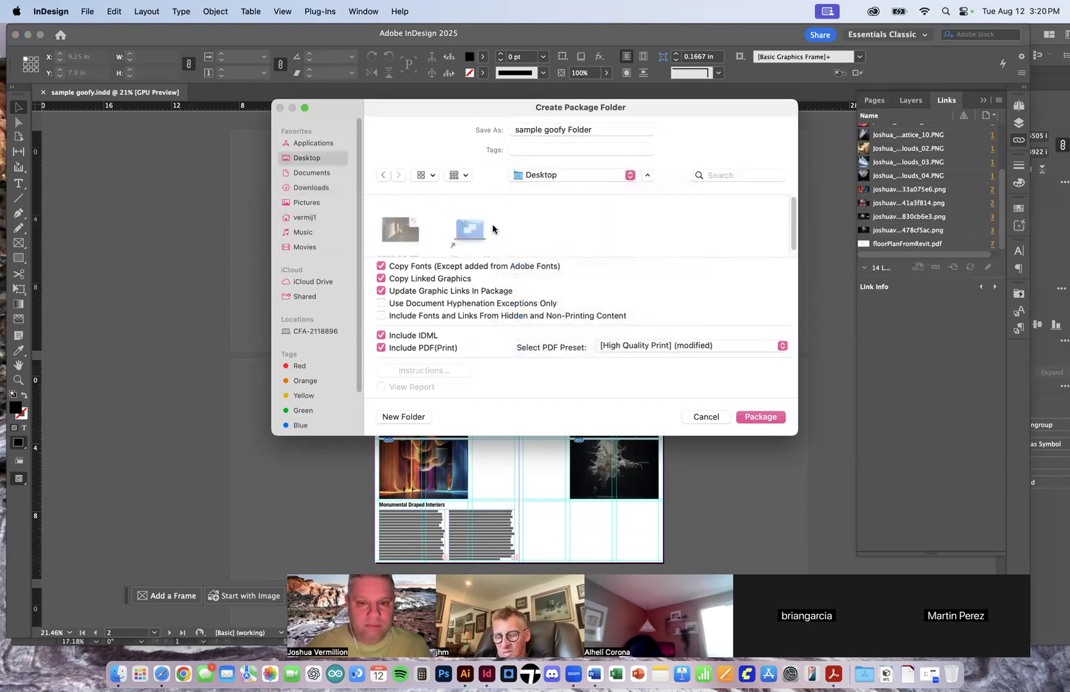
pyautogui.click(761, 417)
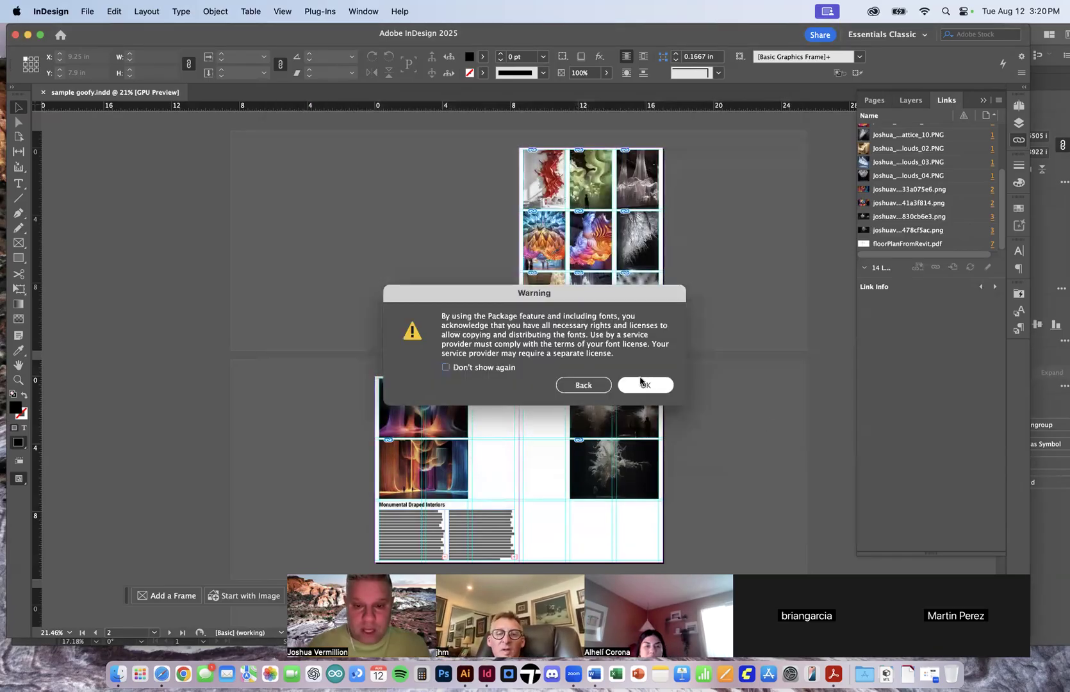
pyautogui.click(649, 386)
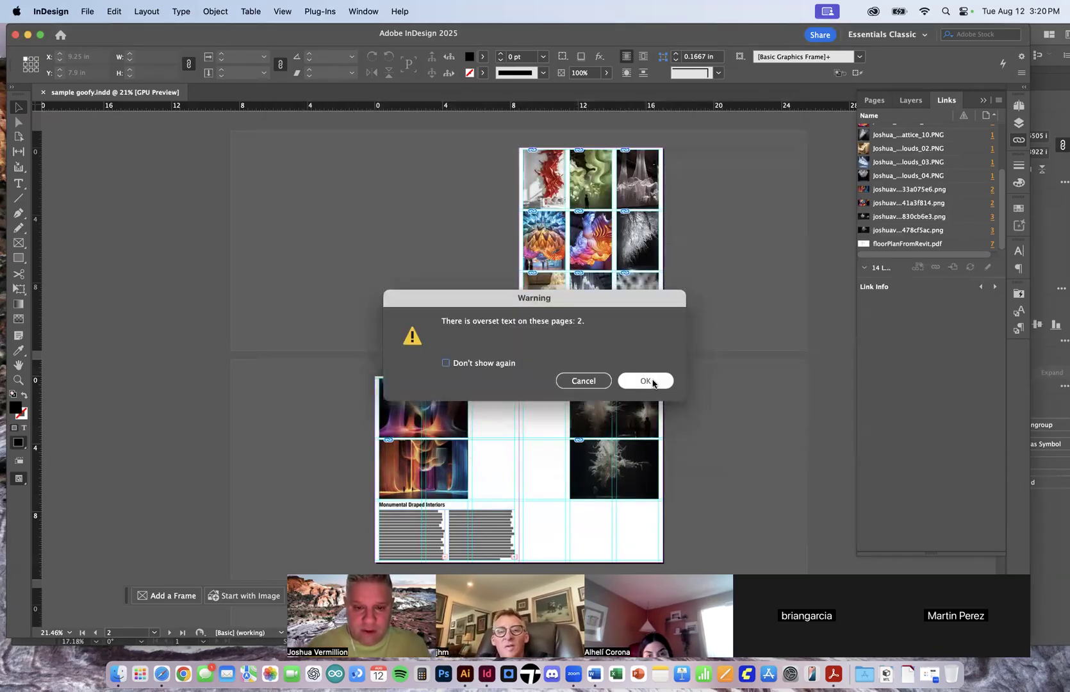
pyautogui.click(646, 381)
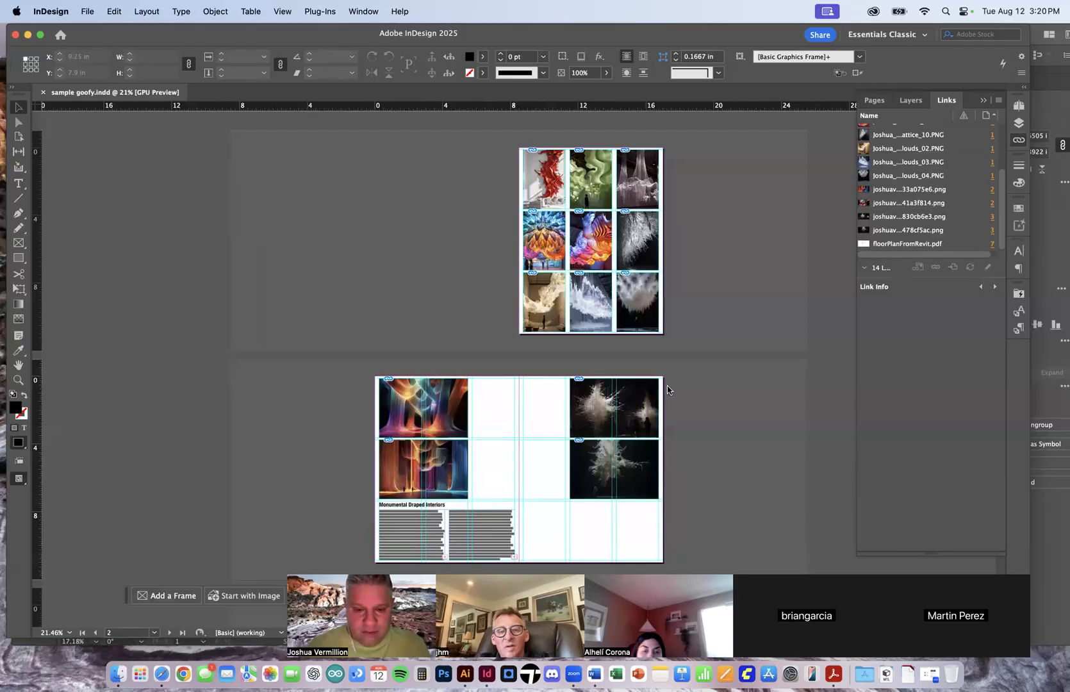
# Reveal the desktop, move sample goofy Folder to a clear spot near the middle, and open it
pyautogui.moveTo(1068, 691)
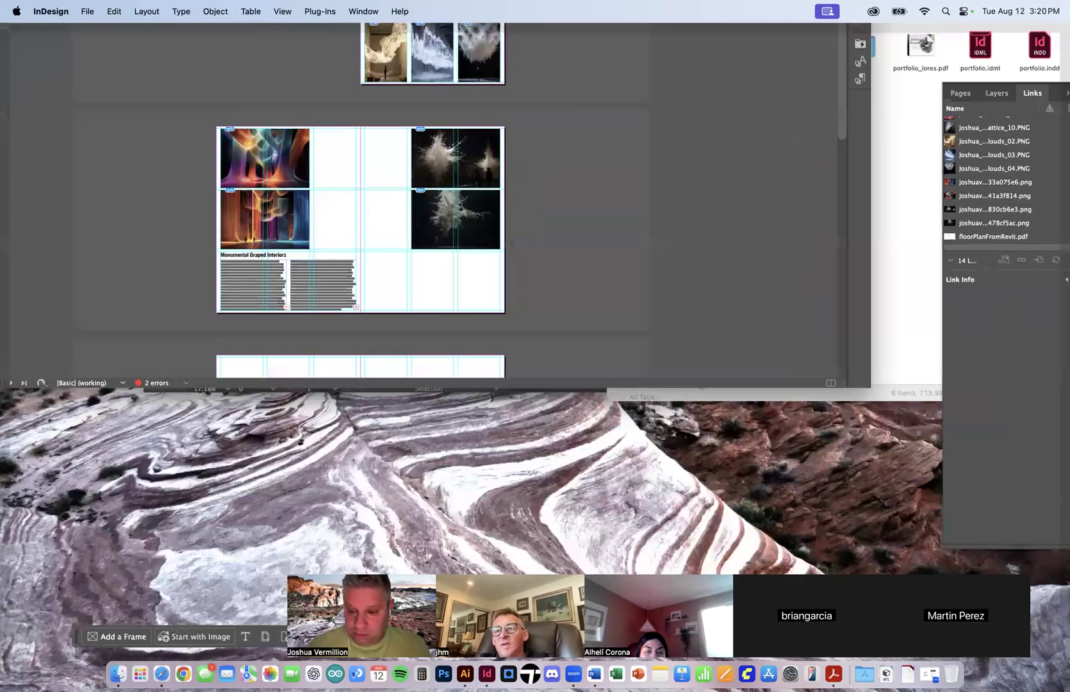
pyautogui.moveTo(1003, 75); pyautogui.dragTo(457, 196)
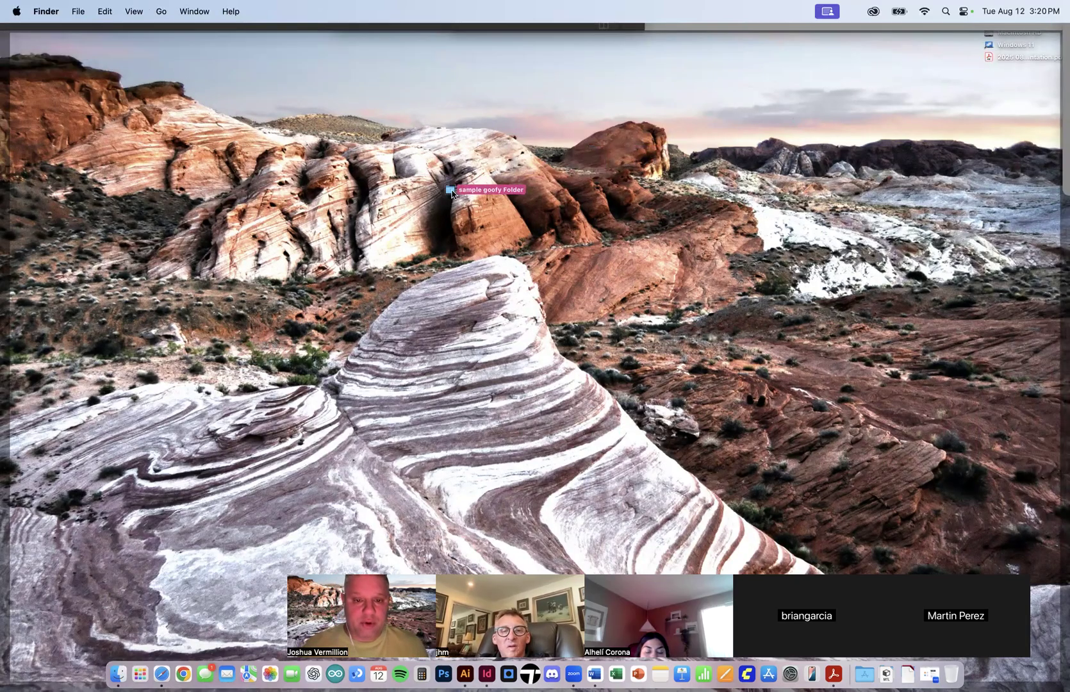
pyautogui.doubleClick(451, 190)
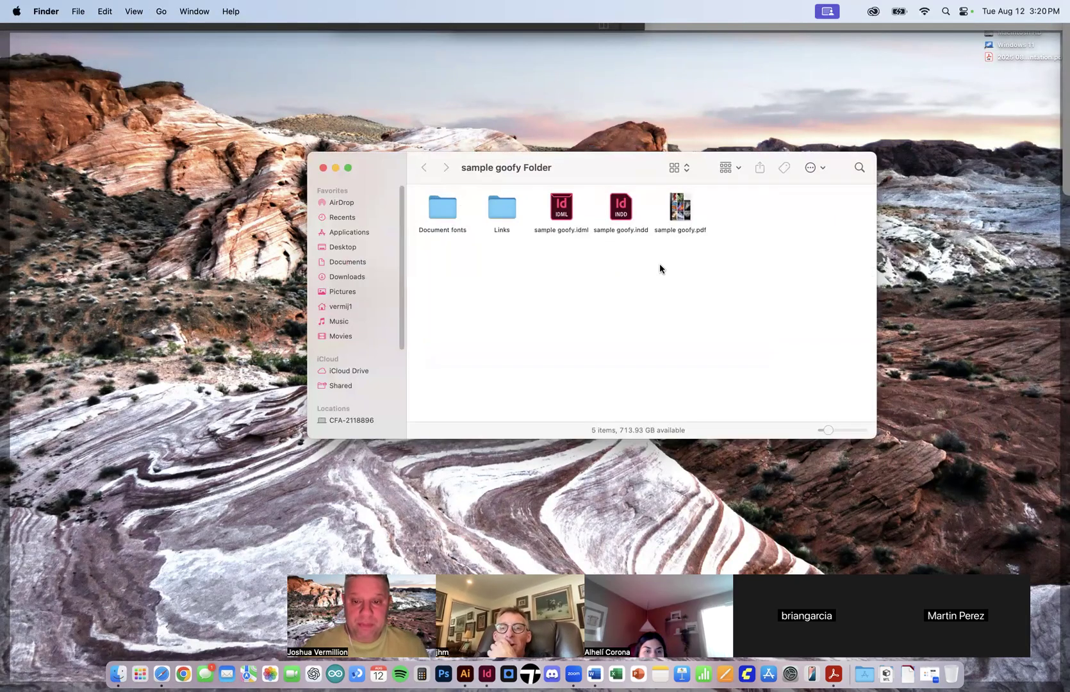
# Preview the packaged sample goofy.pdf and look through its first three pages, closing the preview when done
pyautogui.click(680, 205)
pyautogui.press('space')
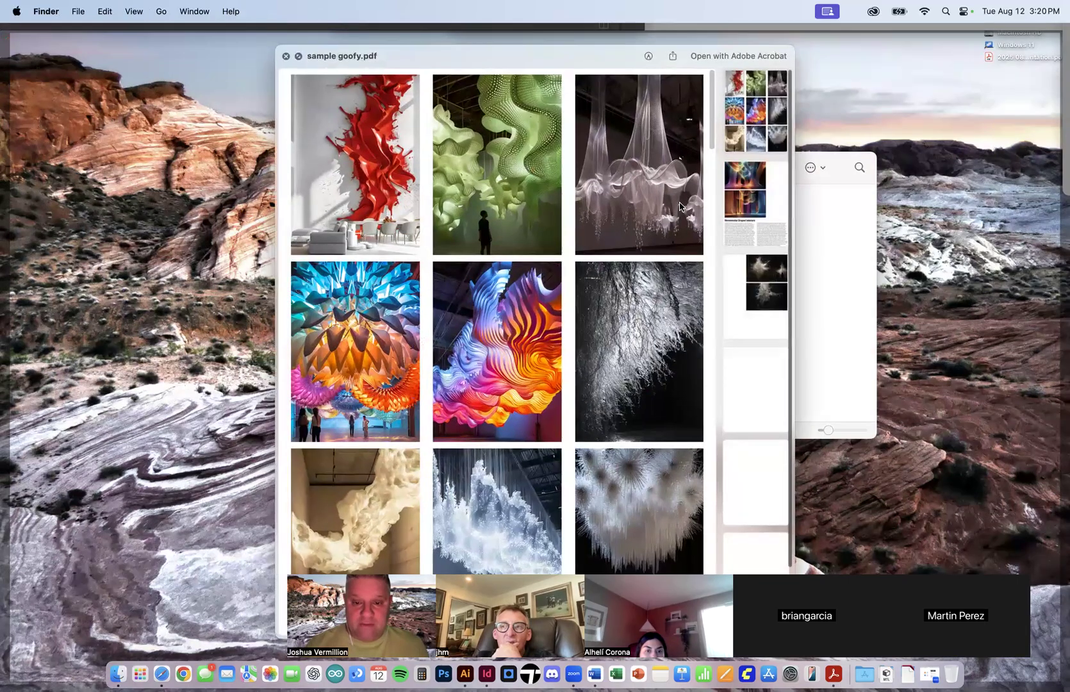
pyautogui.scroll(-10, 604, 306)
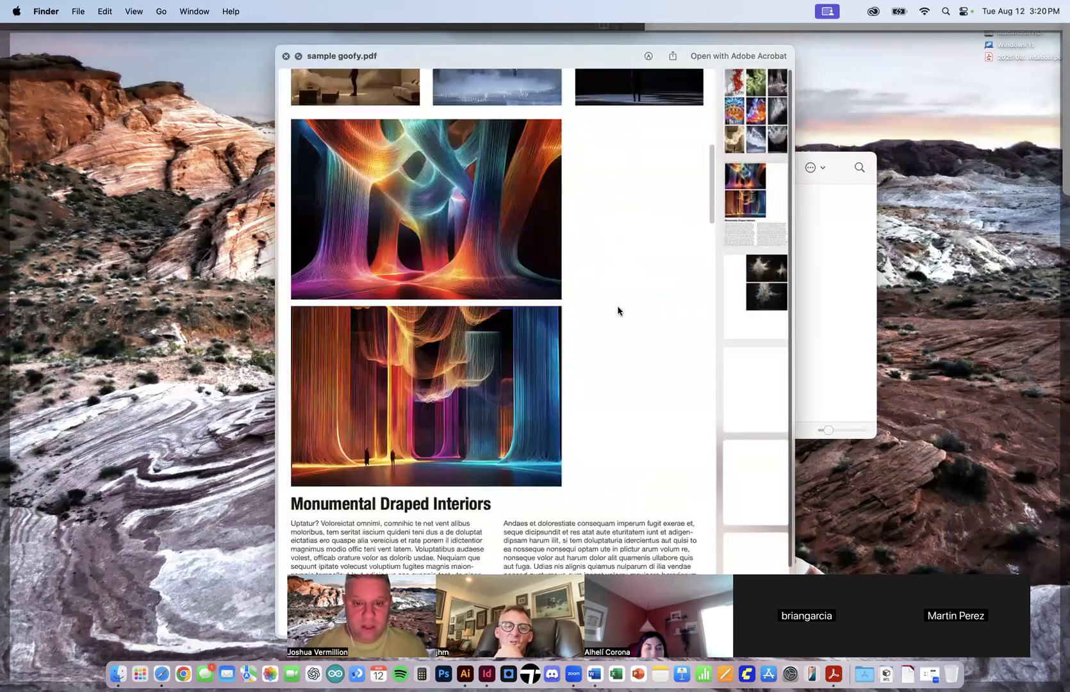
pyautogui.scroll(-10, 617, 310)
pyautogui.click(739, 144)
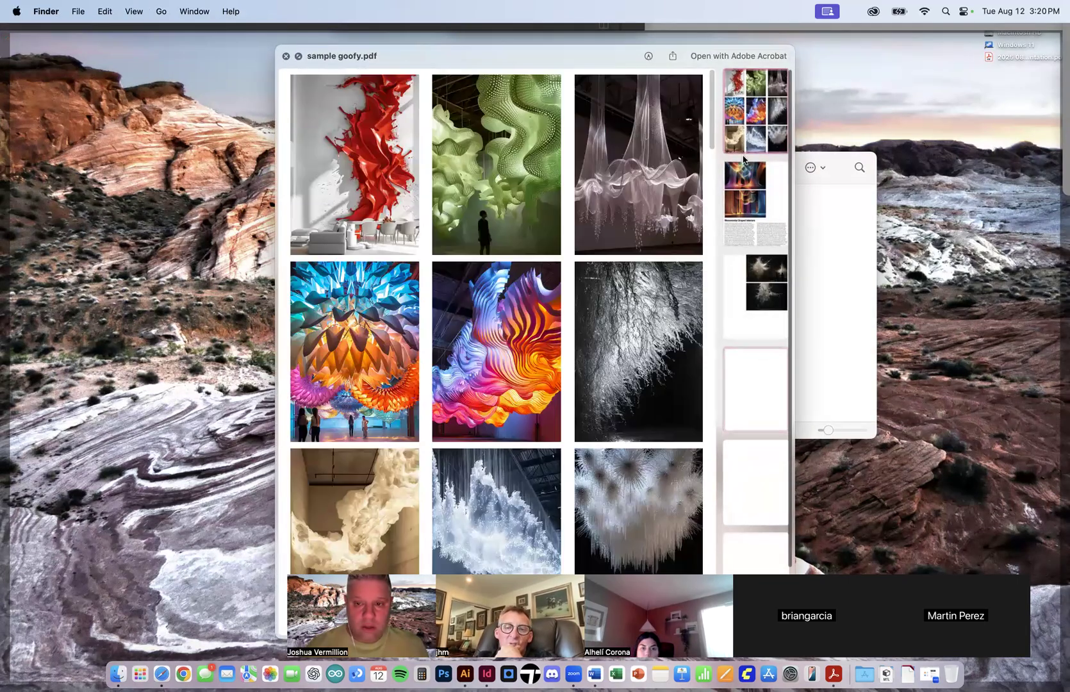
pyautogui.click(753, 195)
pyautogui.click(758, 282)
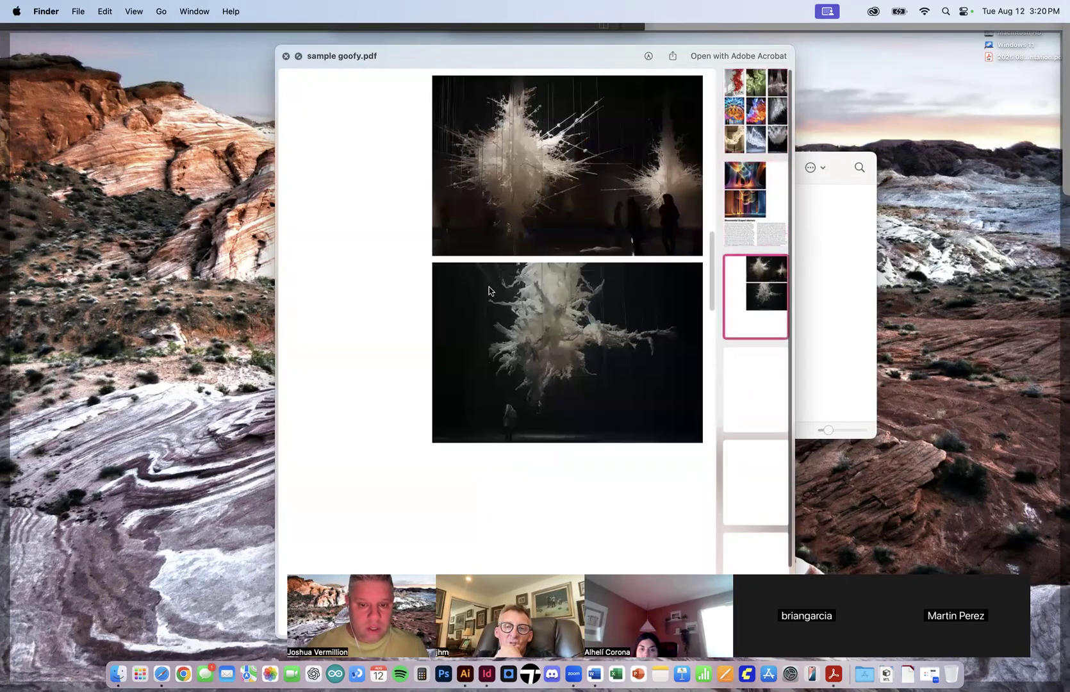
pyautogui.press('space')
# Examine the contents of the packaged Links and Document fonts folders, returning to sample goofy Folder
pyautogui.click(619, 211)
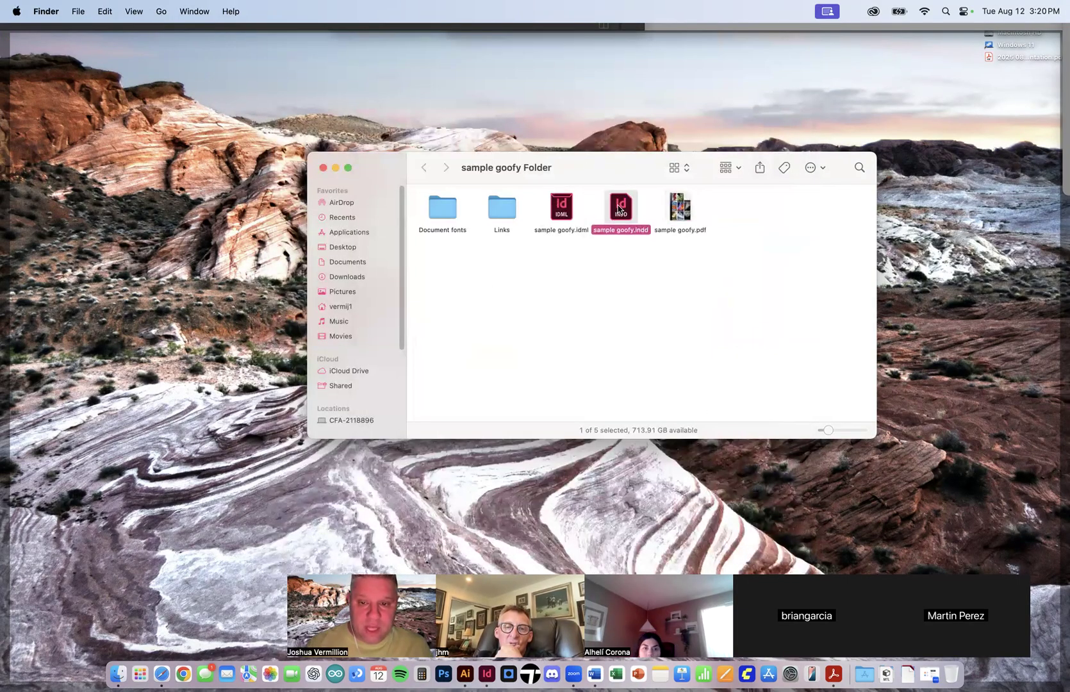
pyautogui.doubleClick(507, 204)
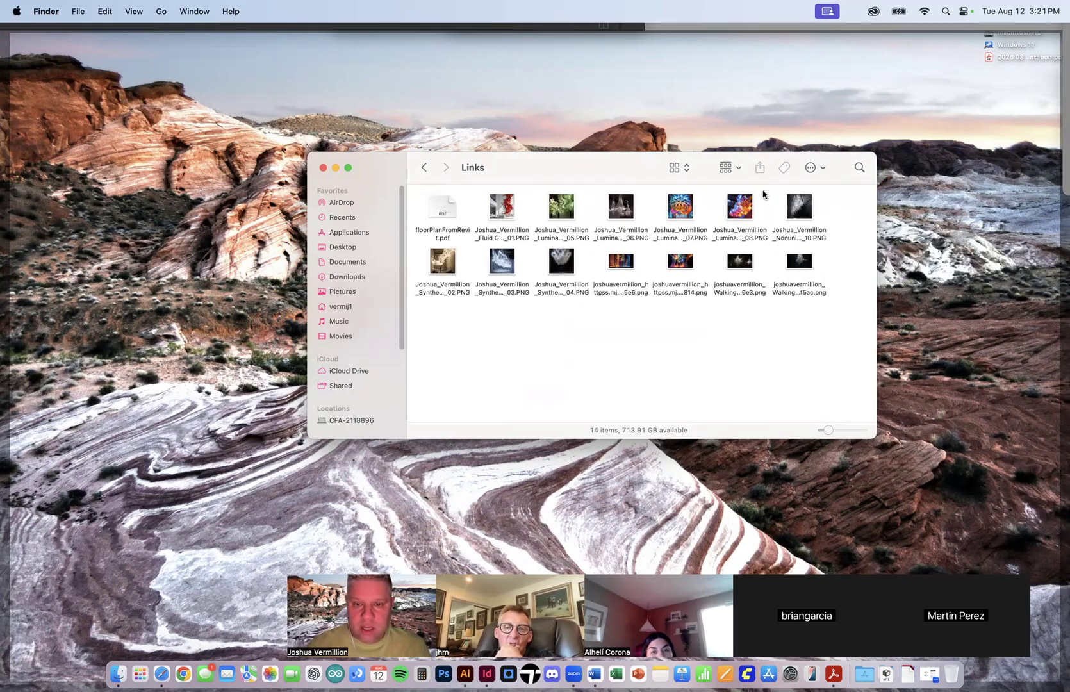
pyautogui.click(423, 167)
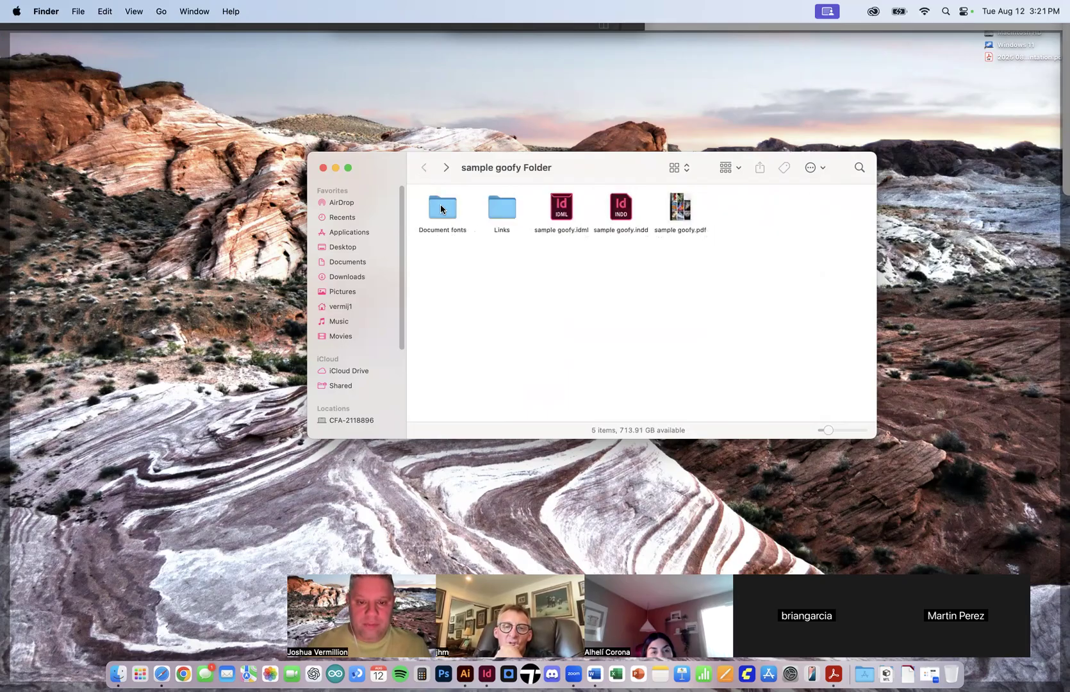
pyautogui.doubleClick(440, 206)
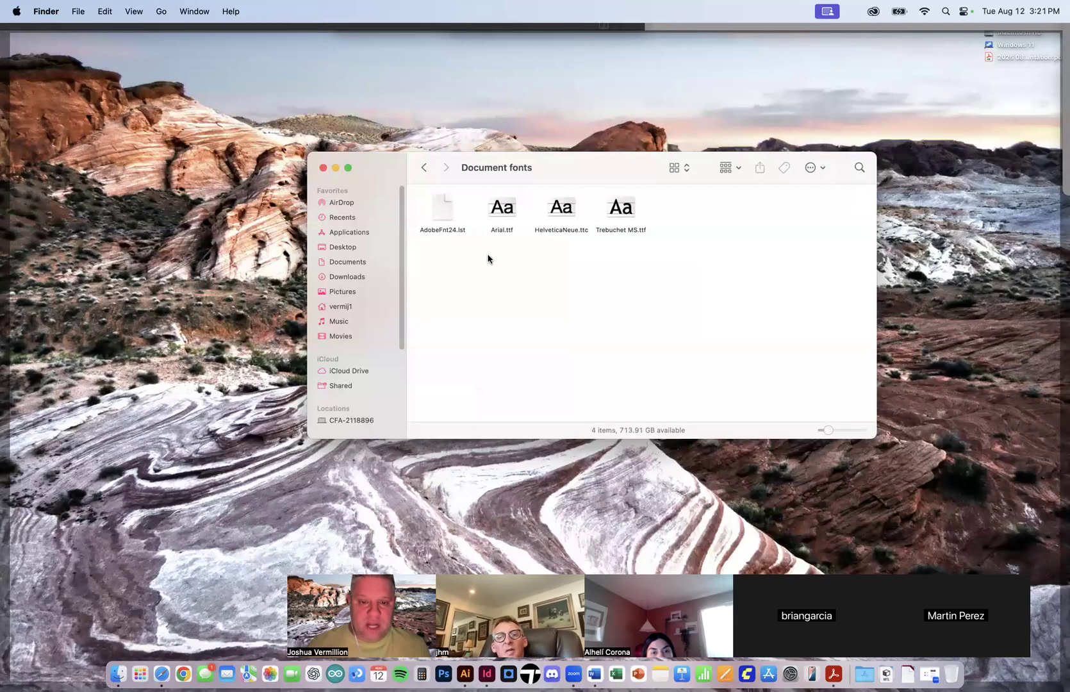
pyautogui.click(424, 167)
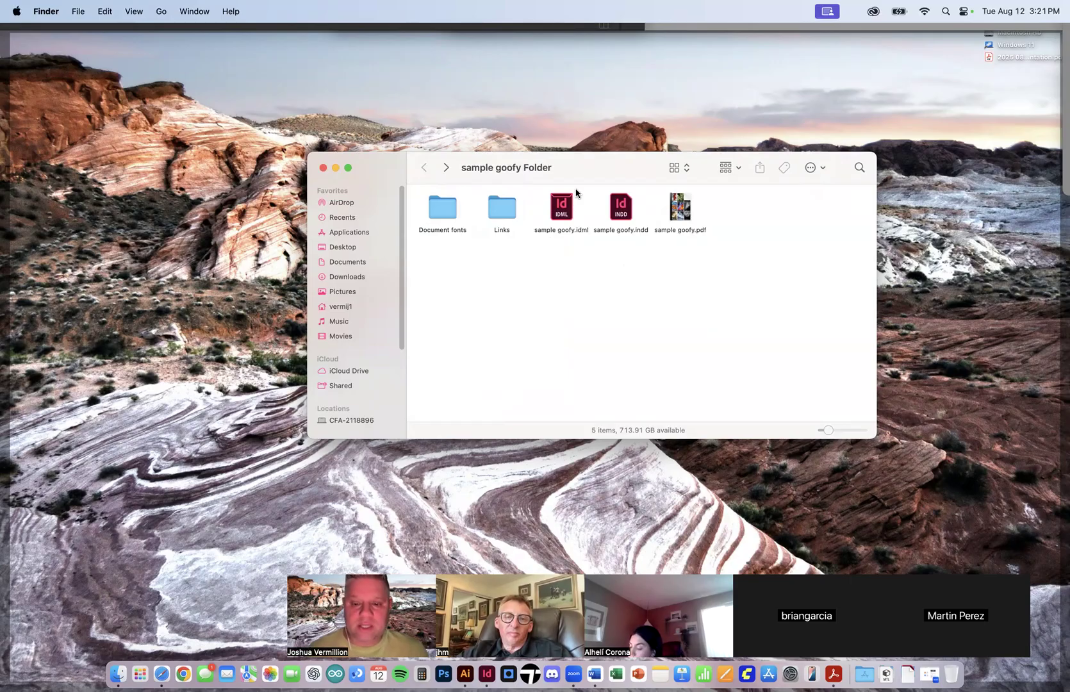
# Close the sample goofy Folder window, return to the InDesign document behind the Portfolio Folder window, and save it
pyautogui.click(1001, 536)
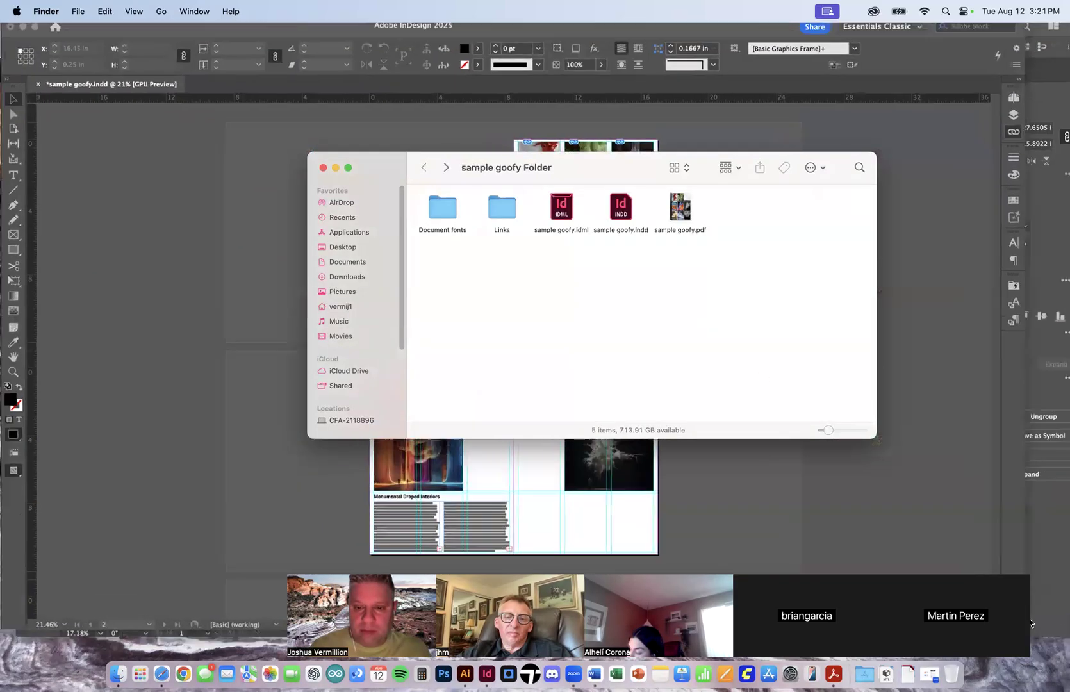
pyautogui.click(329, 170)
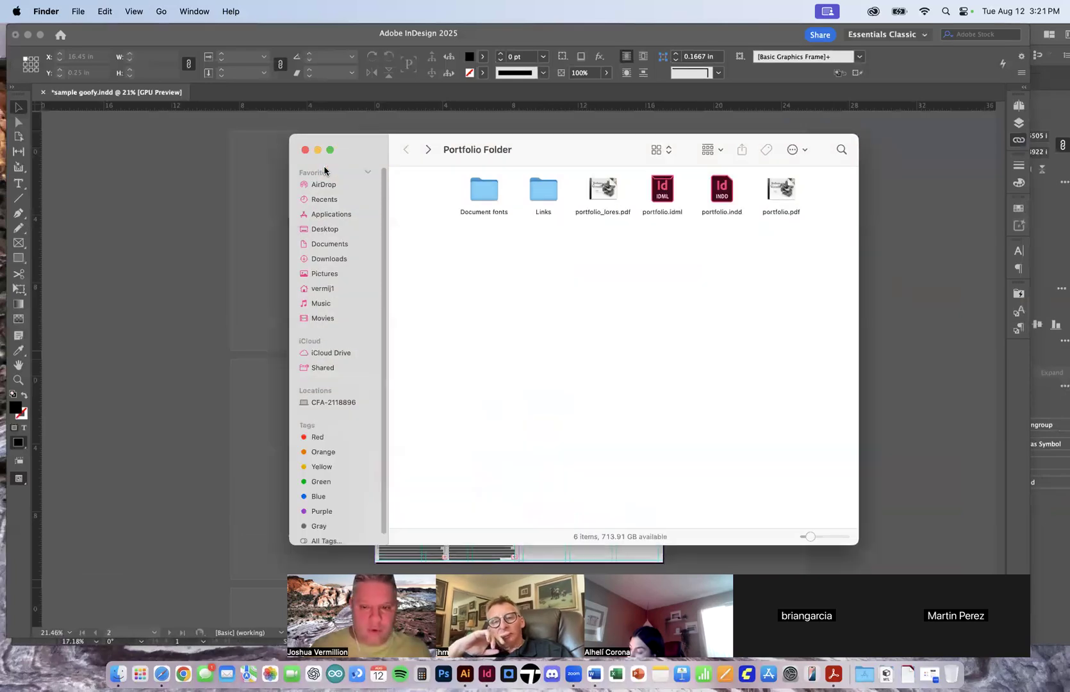
pyautogui.moveTo(468, 161); pyautogui.dragTo(265, 165)
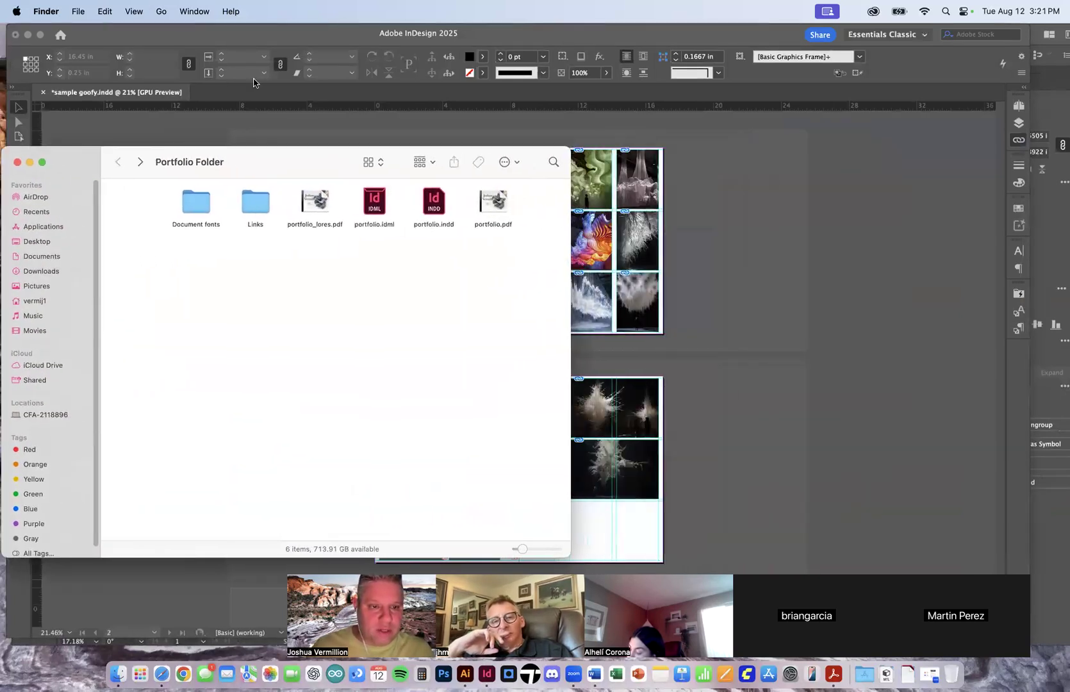
pyautogui.click(232, 45)
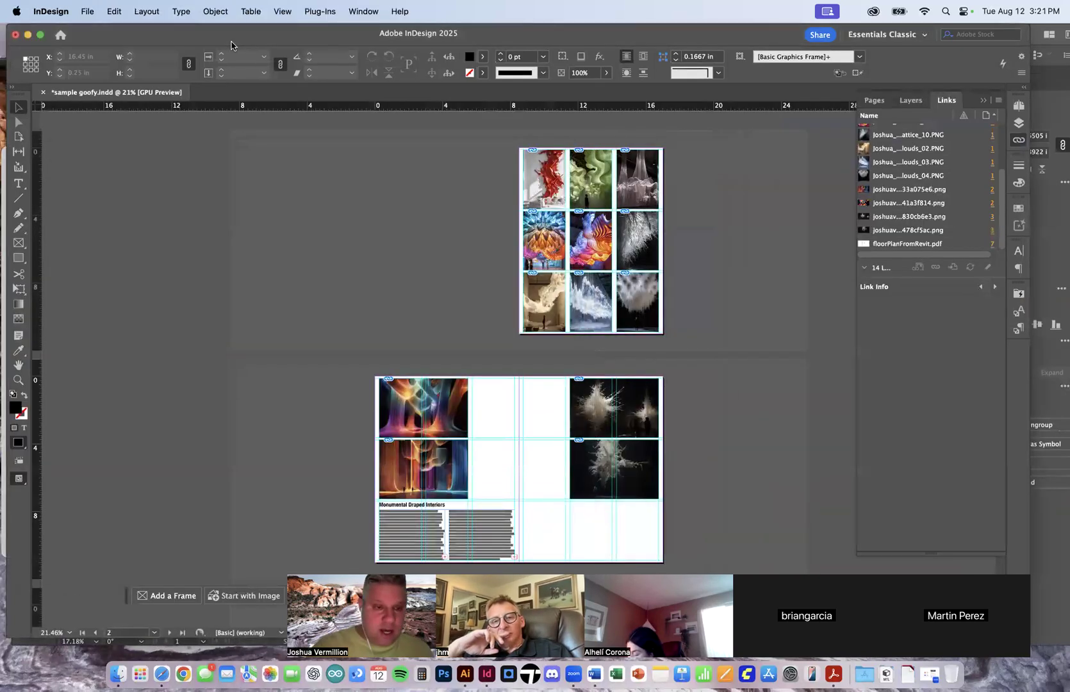
pyautogui.press('super+s')
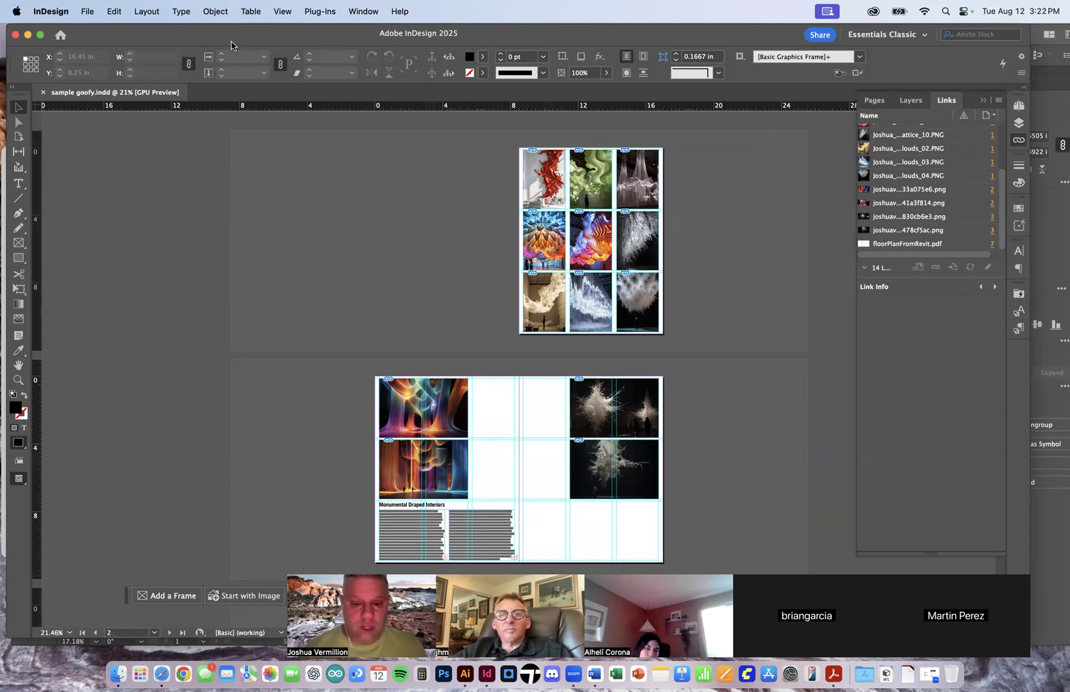
# Recheck the contents of sample goofy Folder from the desktop, and close both Finder windows to return to the InDesign document
pyautogui.scroll(5, 440, 504)
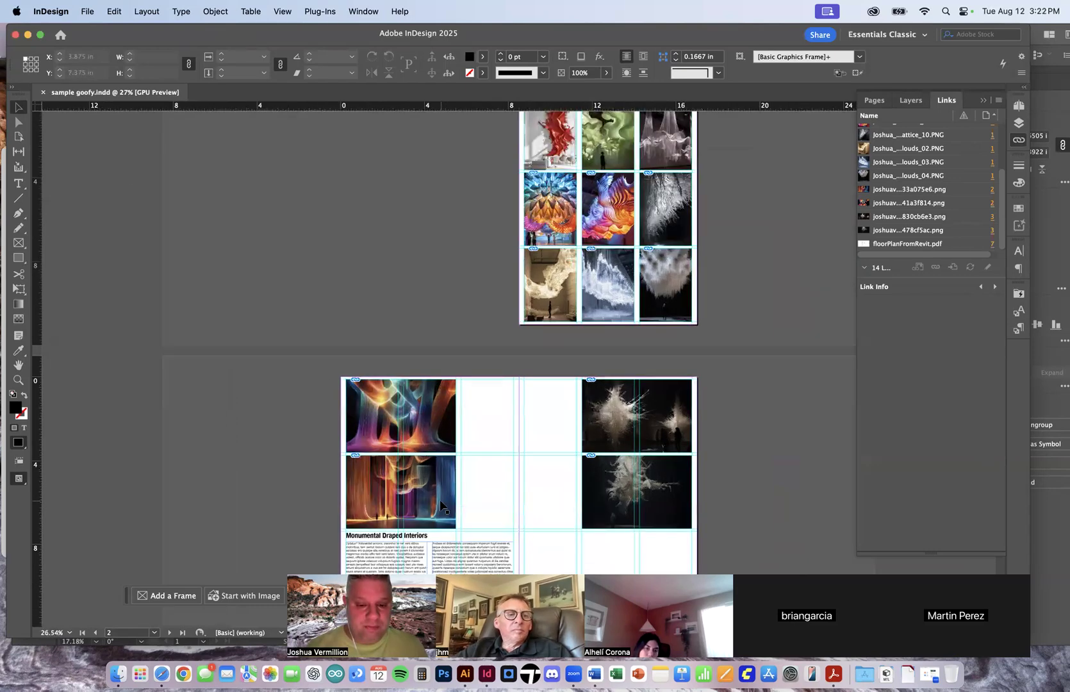
pyautogui.scroll(-2, 440, 504)
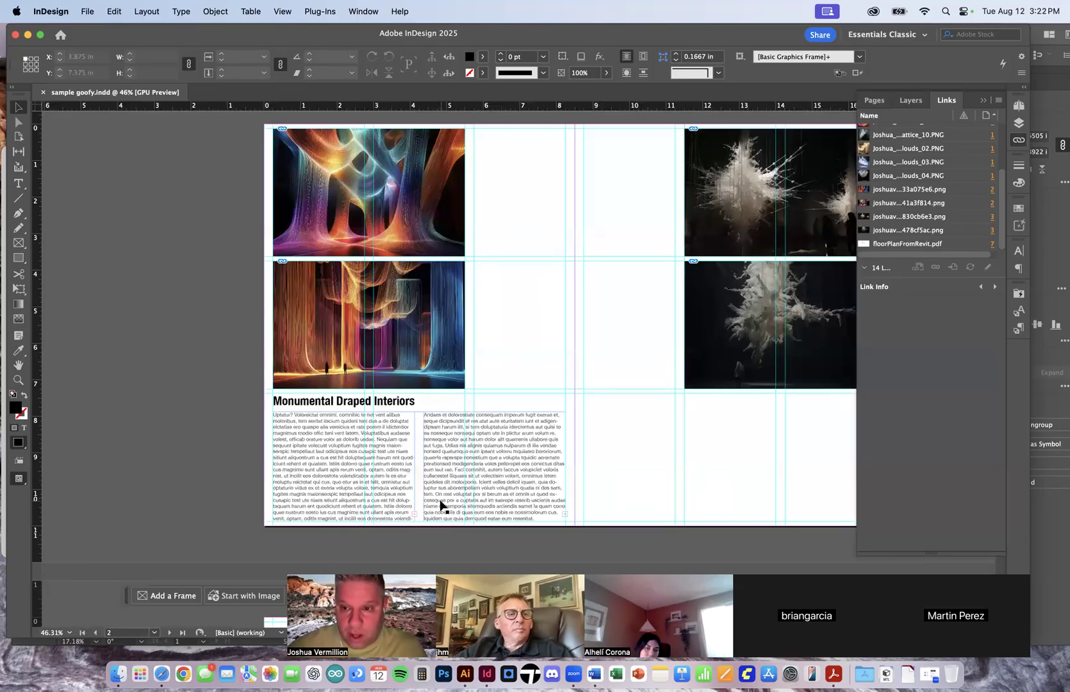
pyautogui.press('F11')
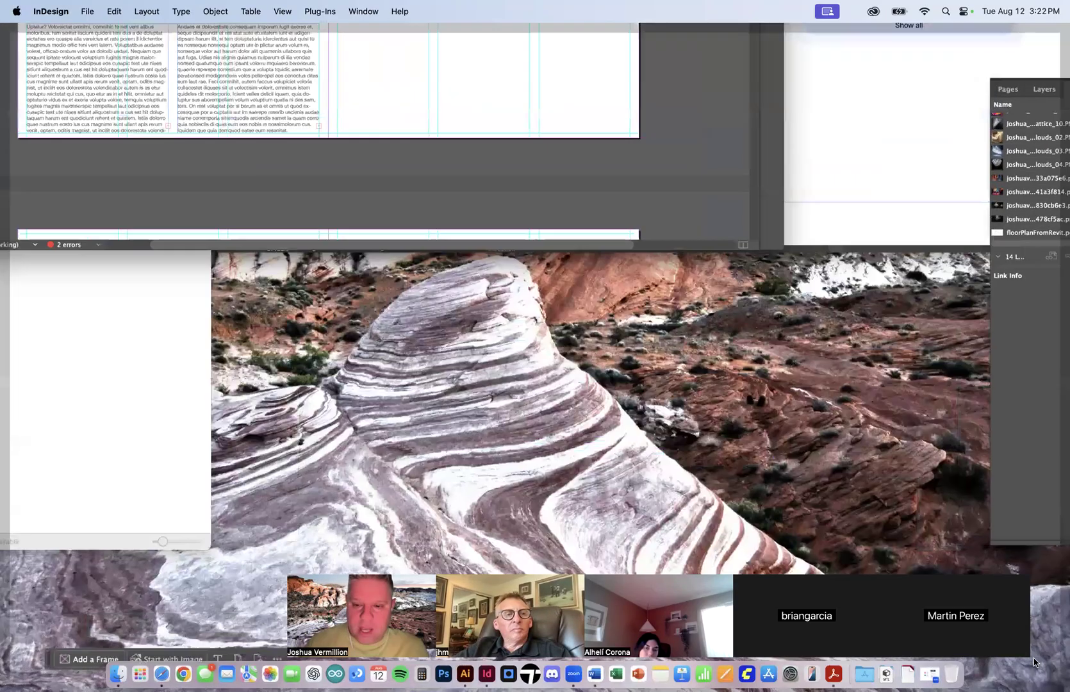
pyautogui.doubleClick(452, 190)
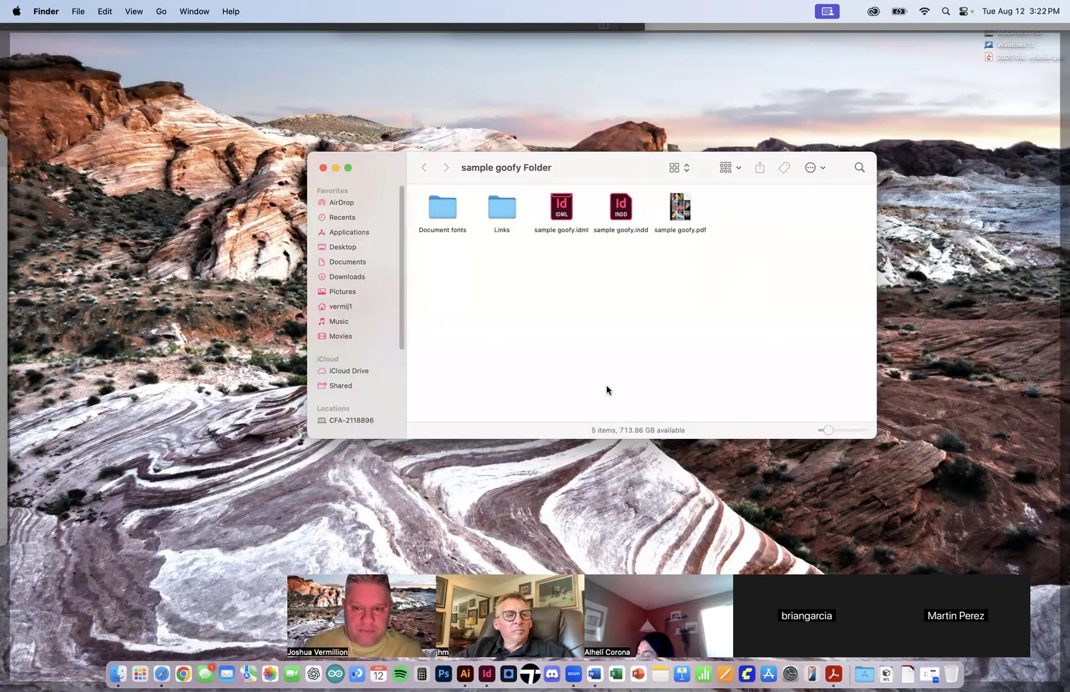
pyautogui.click(323, 167)
pyautogui.press('F11')
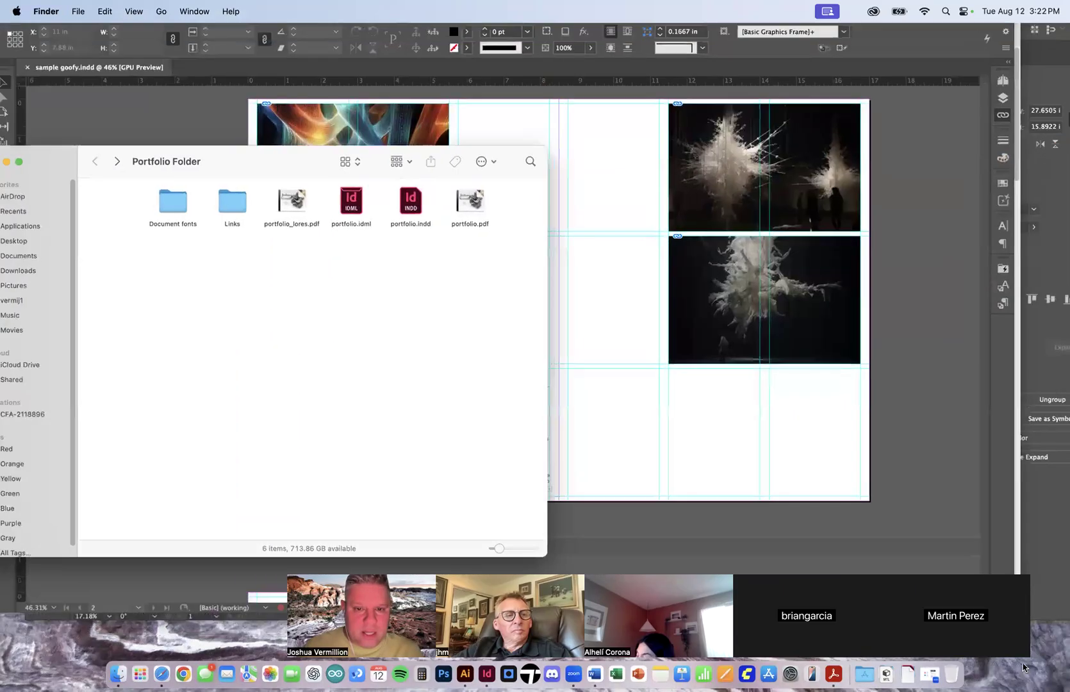
pyautogui.click(17, 162)
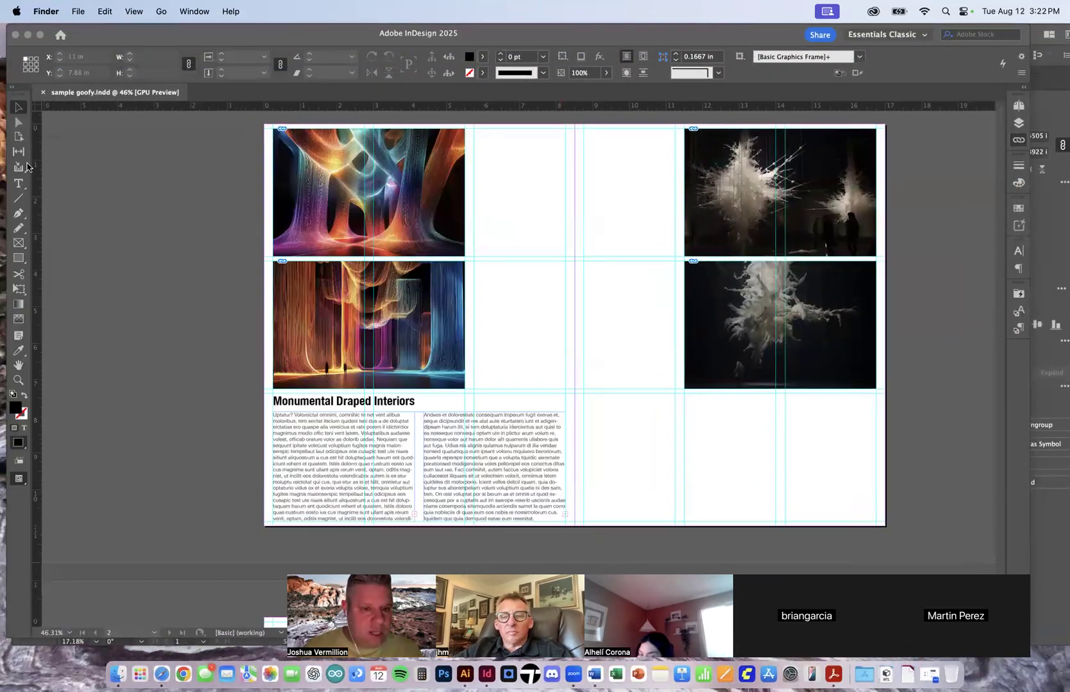
pyautogui.click(165, 262)
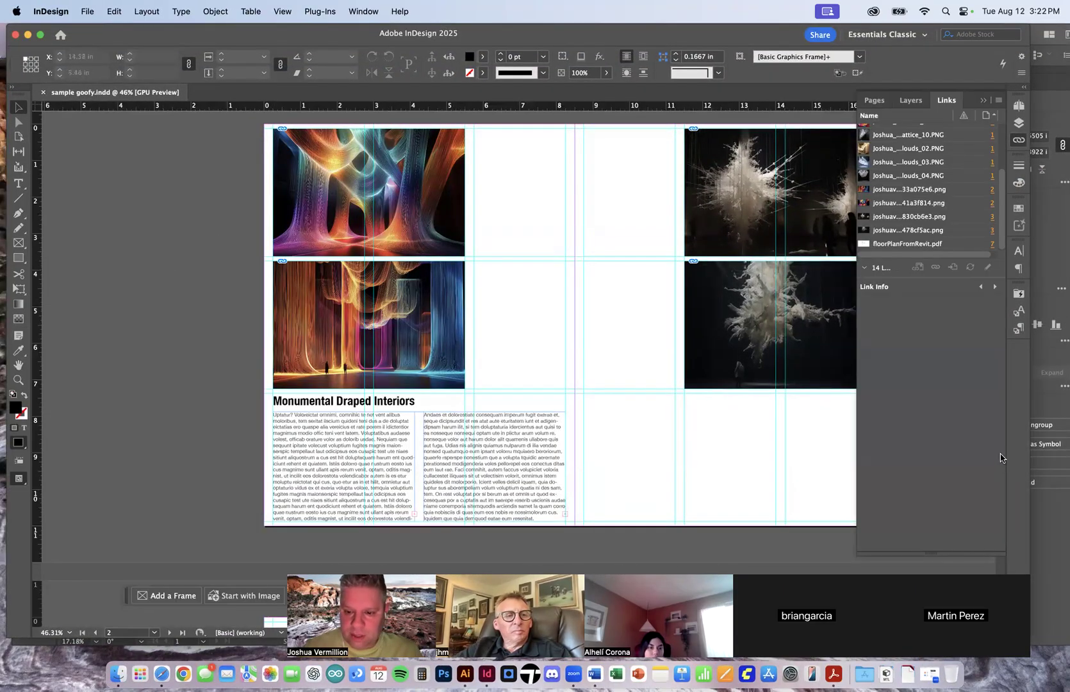
# Show the Finder information for sample goofy Folder on the desktop to check its total size
pyautogui.moveTo(1069, 691)
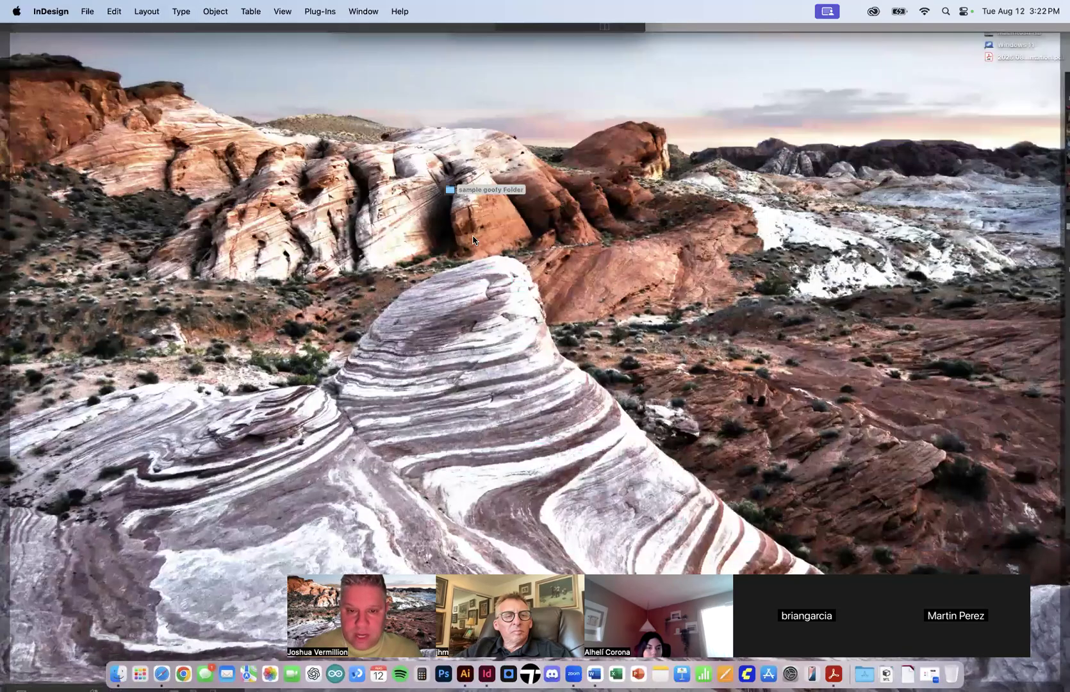
pyautogui.rightClick(447, 187)
pyautogui.click(480, 237)
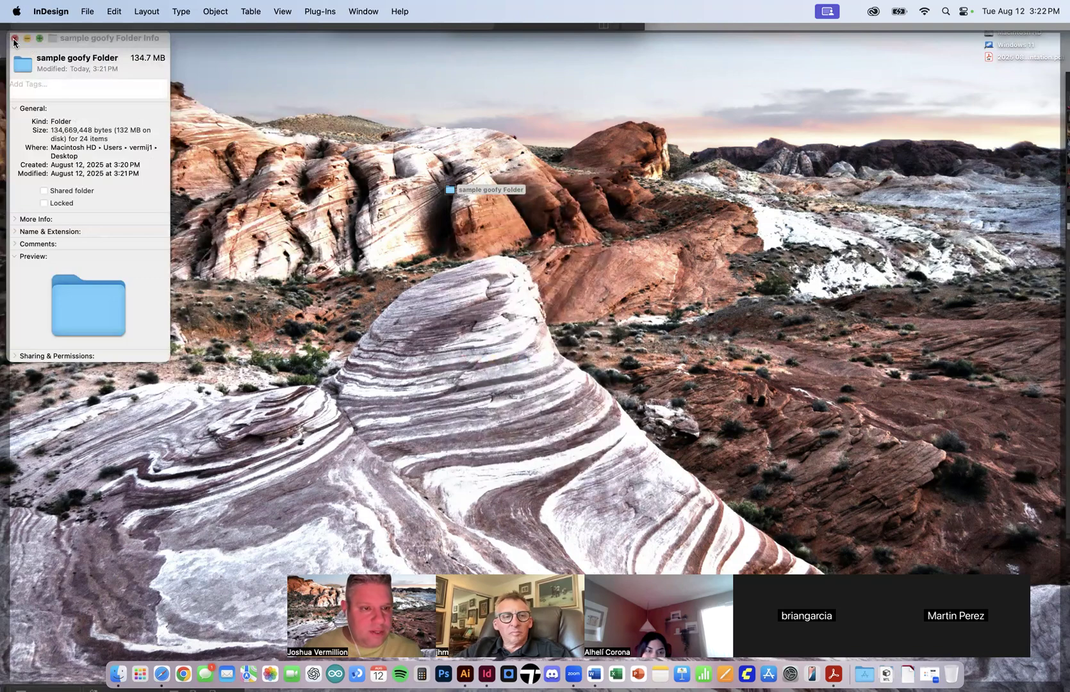
# Close the folder's information window and compress sample goofy Folder into a zip archive on the desktop
pyautogui.click(14, 39)
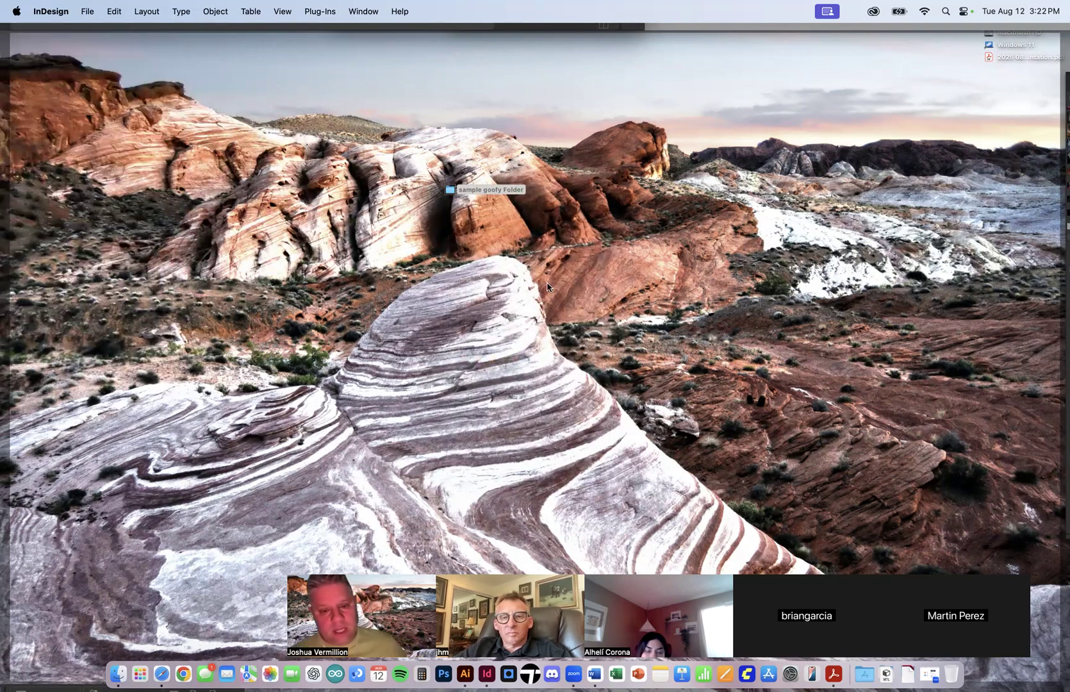
pyautogui.press('F11')
pyautogui.press('F11')
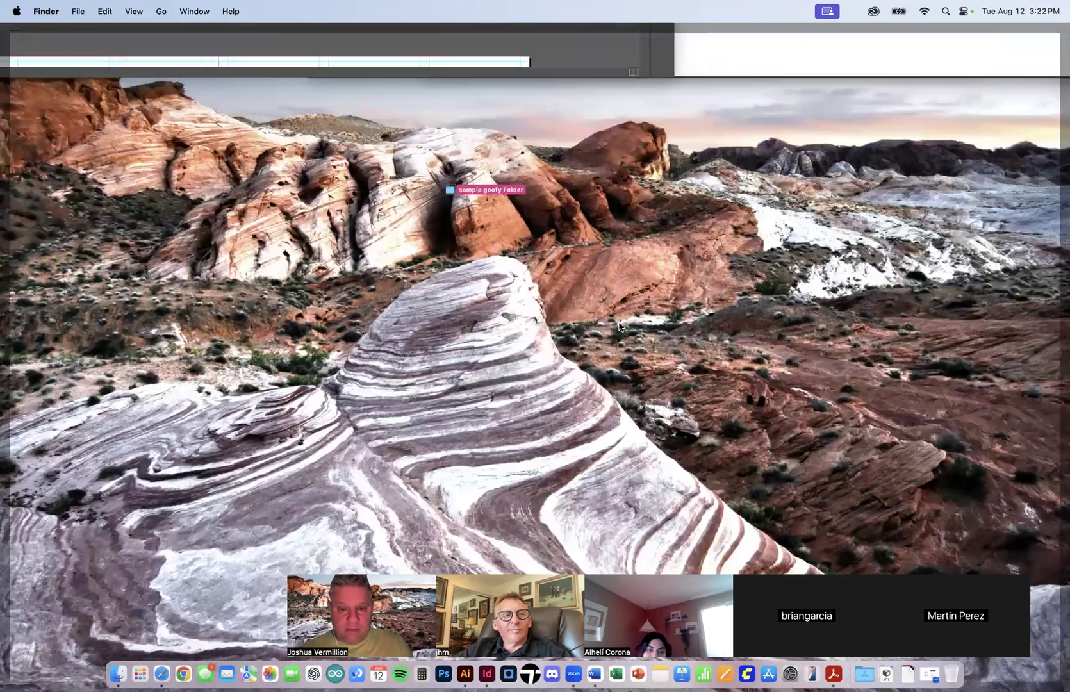
pyautogui.rightClick(447, 199)
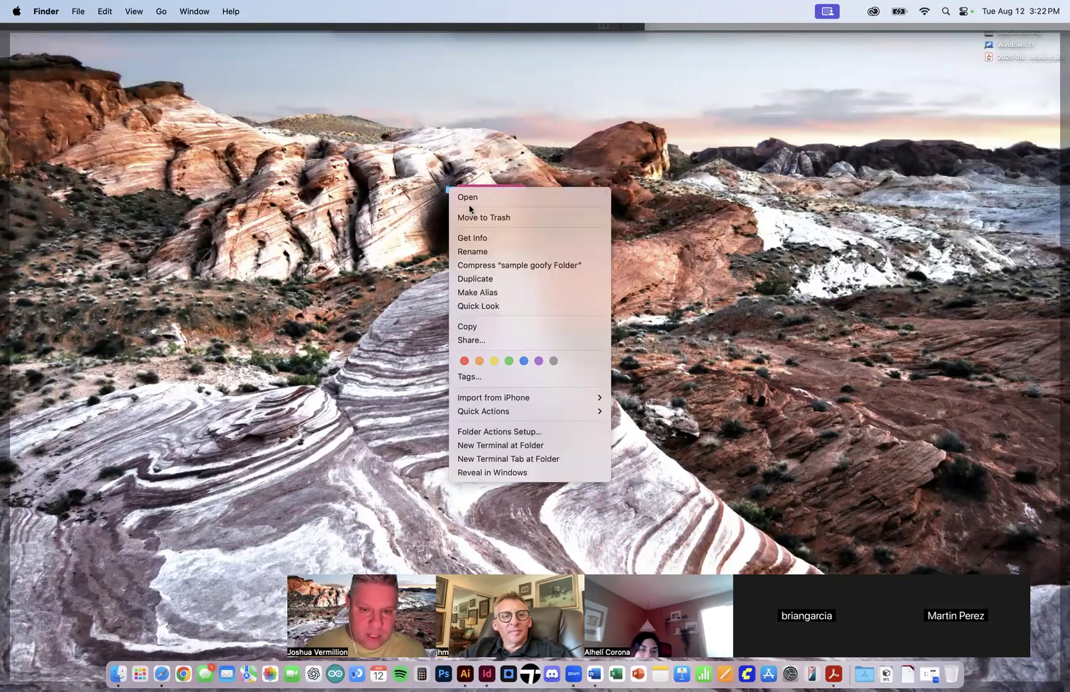
pyautogui.click(512, 266)
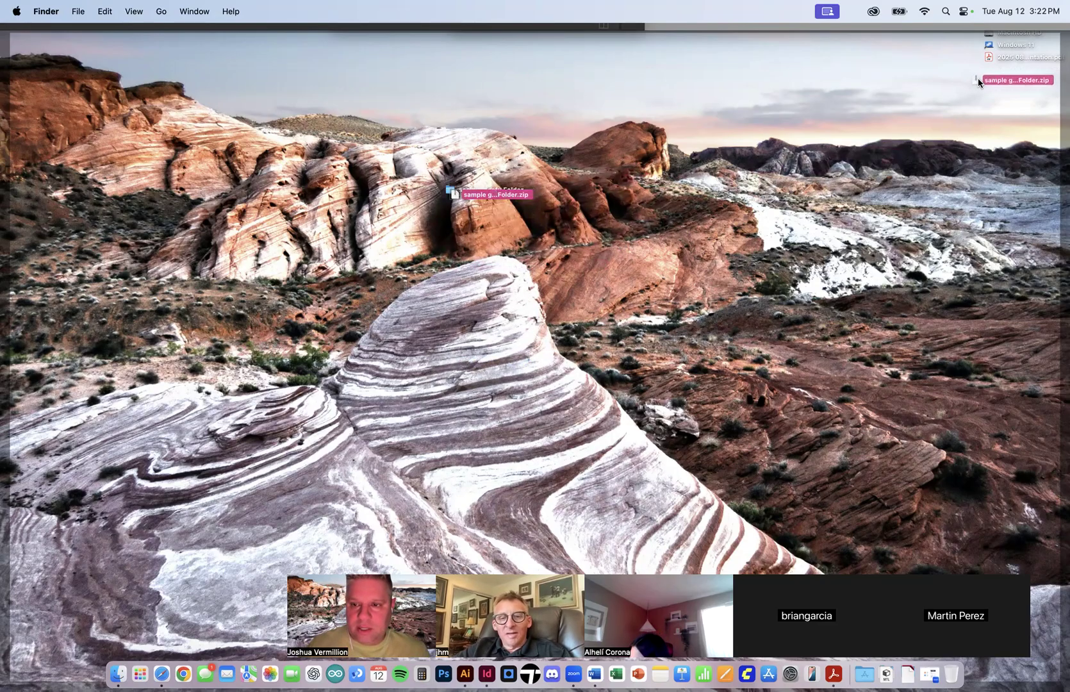
# Move the uncompressed sample goofy Folder to the Trash and permanently empty the Trash
pyautogui.rightClick(451, 194)
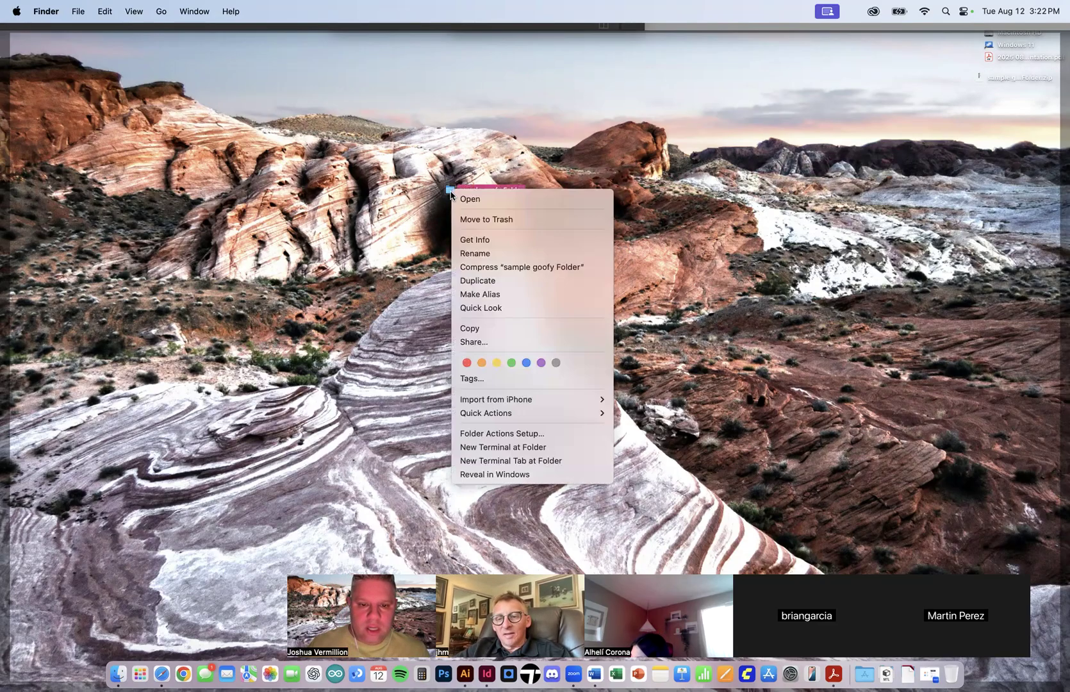
pyautogui.click(490, 221)
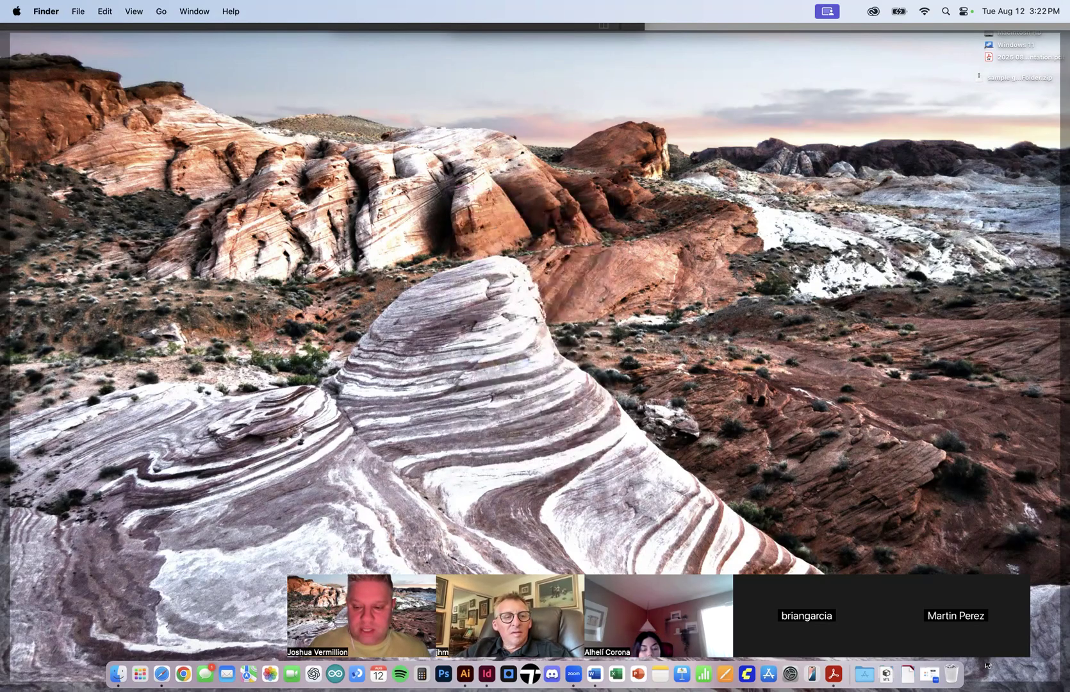
pyautogui.click(951, 673)
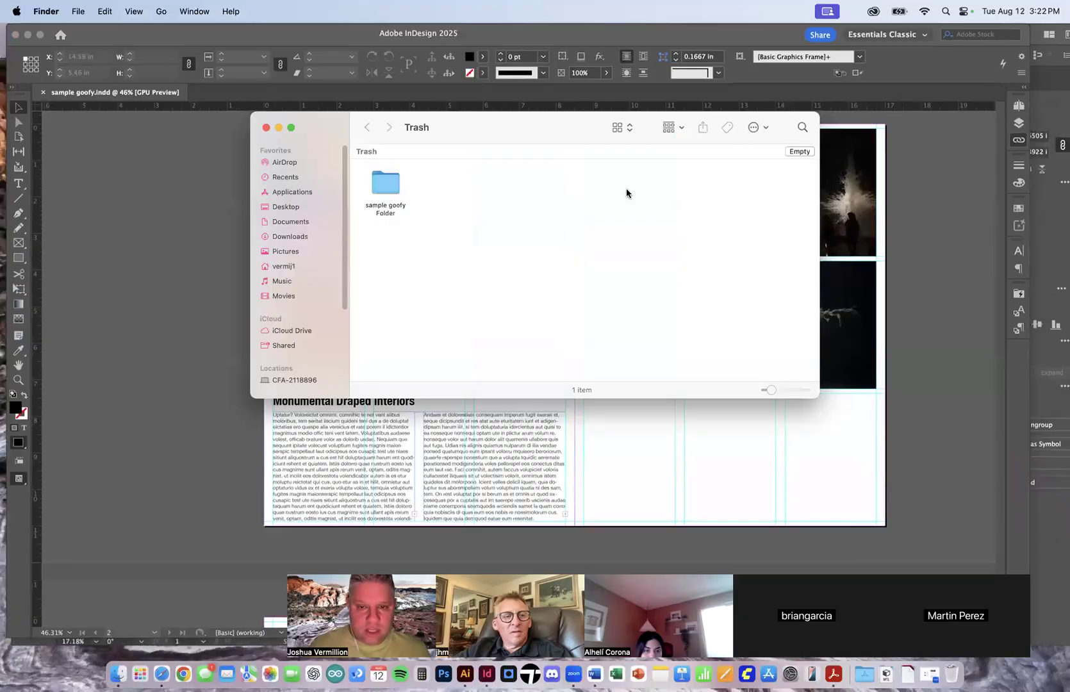
pyautogui.click(798, 151)
pyautogui.click(556, 278)
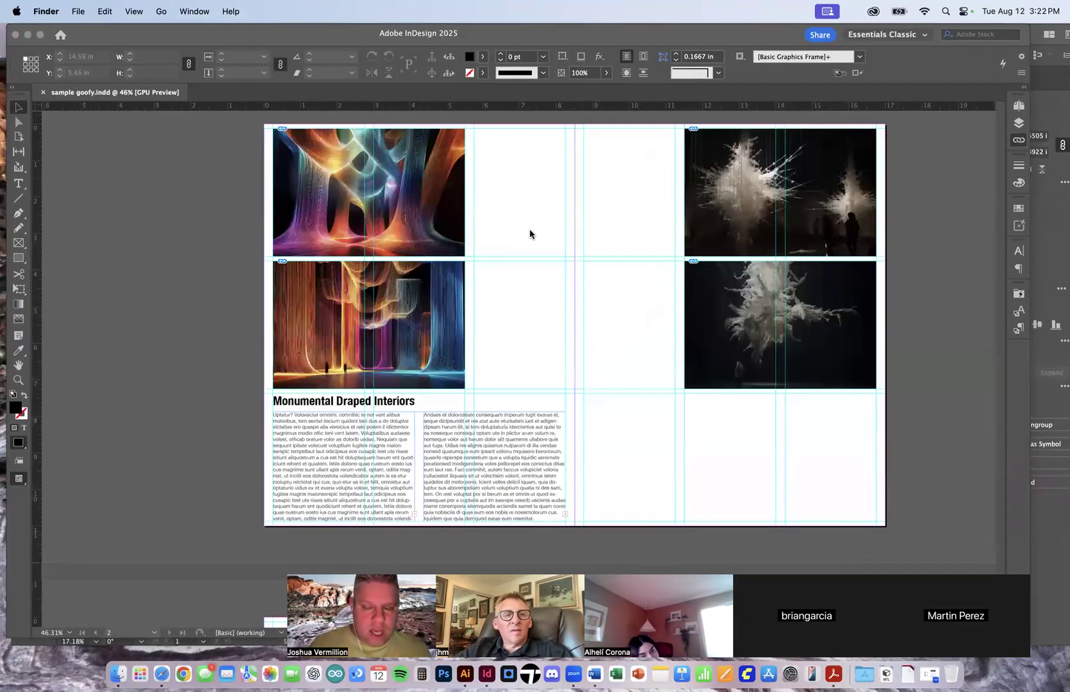
# Switch to Safari, close the old Google search window, and load drive.google.com in a new window
pyautogui.click(161, 668)
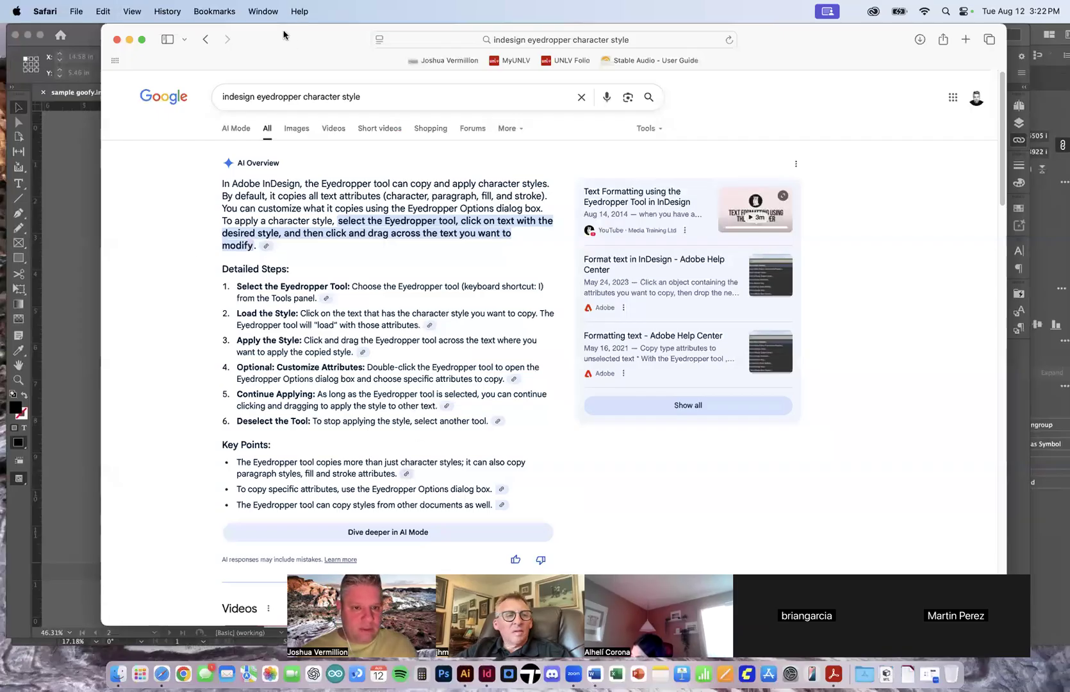
pyautogui.click(116, 39)
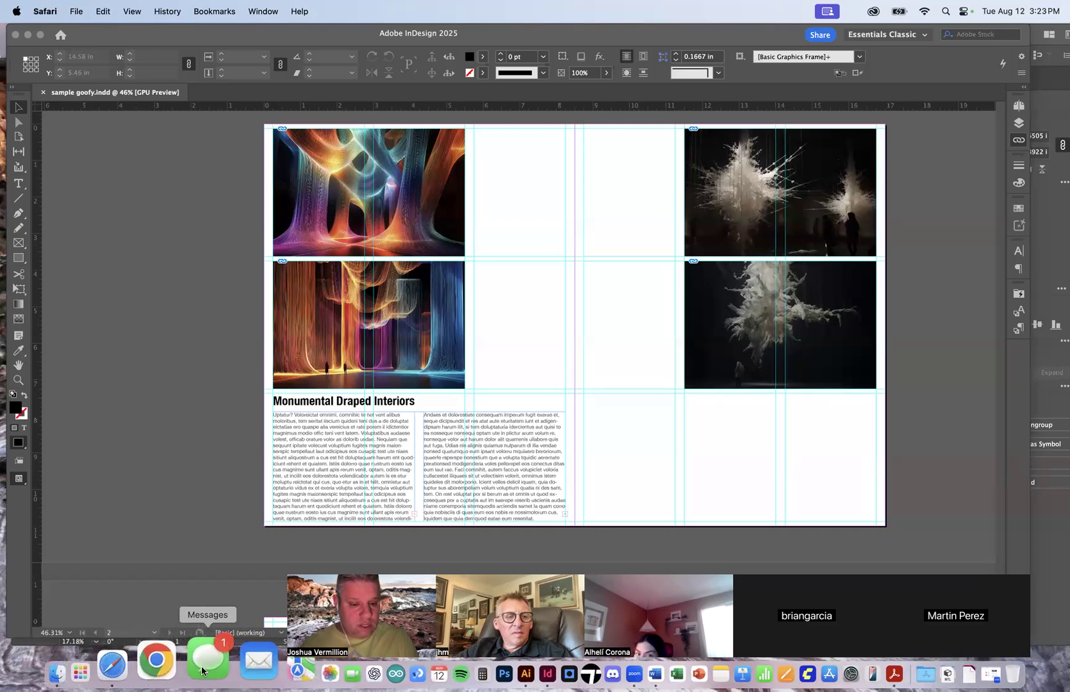
pyautogui.click(161, 666)
pyautogui.write('rive.google.com')
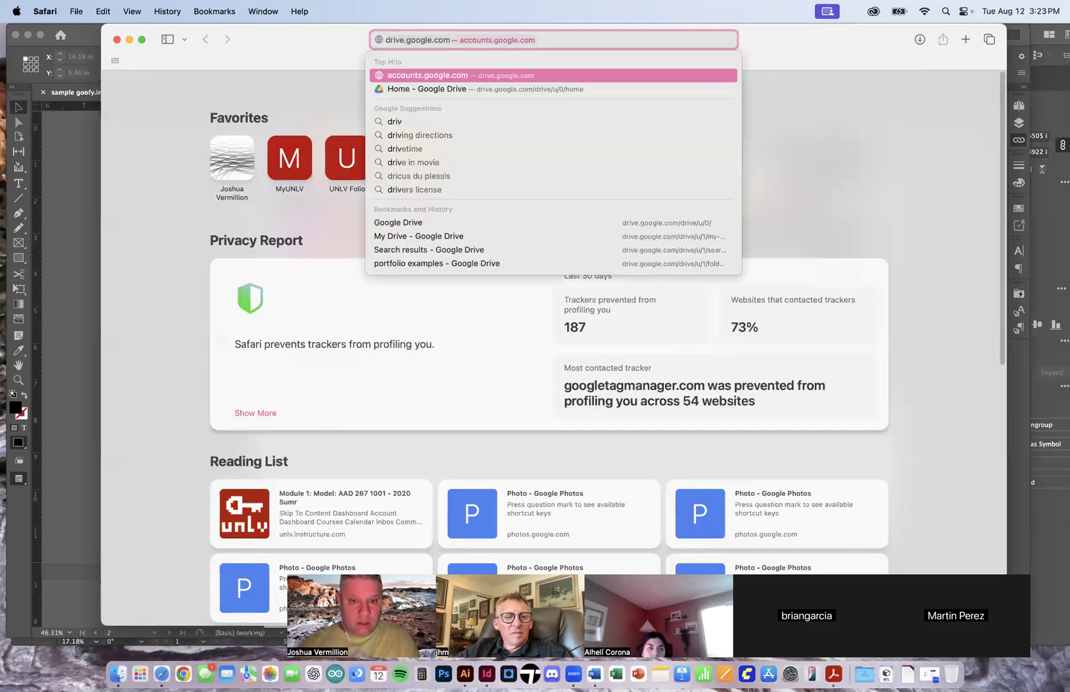
pyautogui.press('Return')
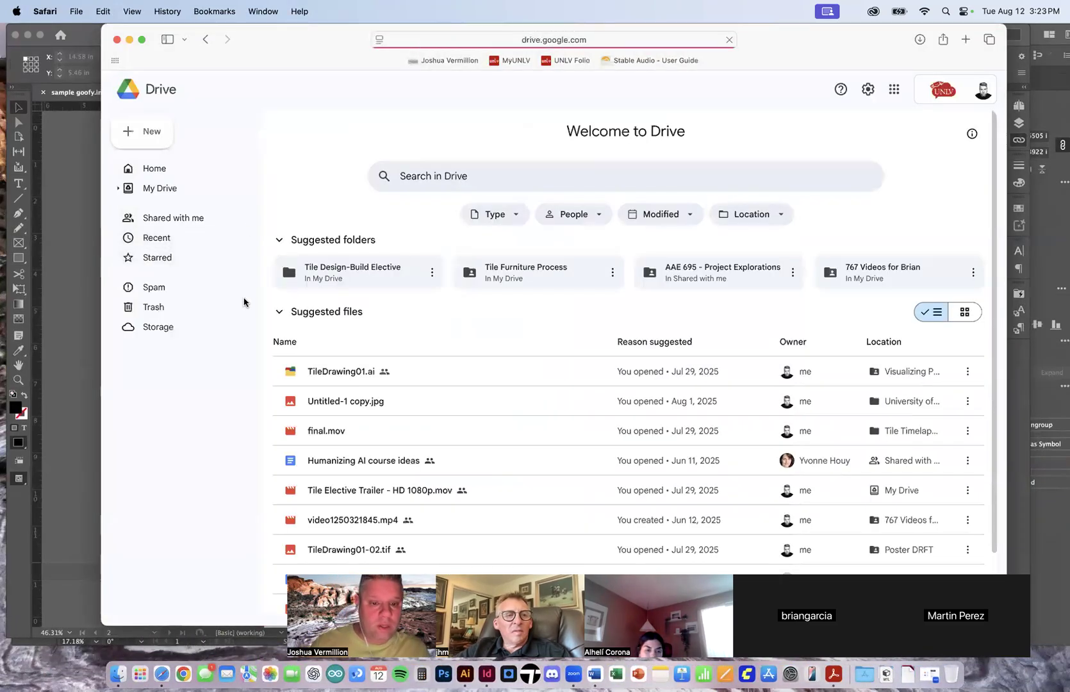
# Search Drive for portfolio, switch to the other Google account's Drive, and close the original Drive tab
pyautogui.click(444, 174)
pyautogui.write('portfolio')
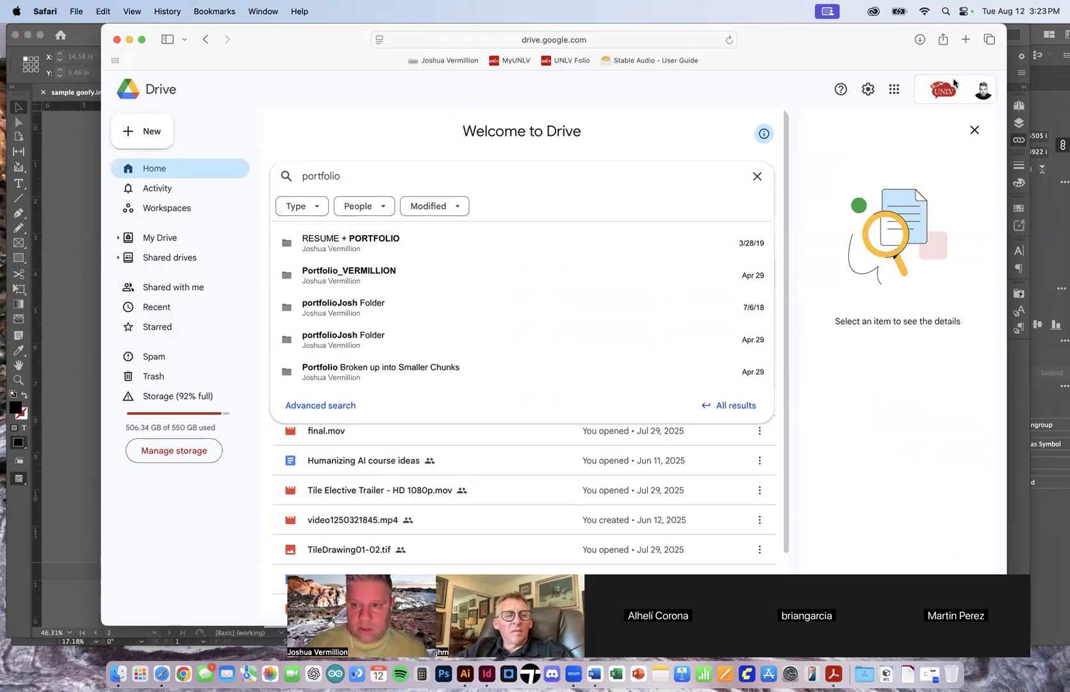
pyautogui.click(982, 89)
pyautogui.click(804, 332)
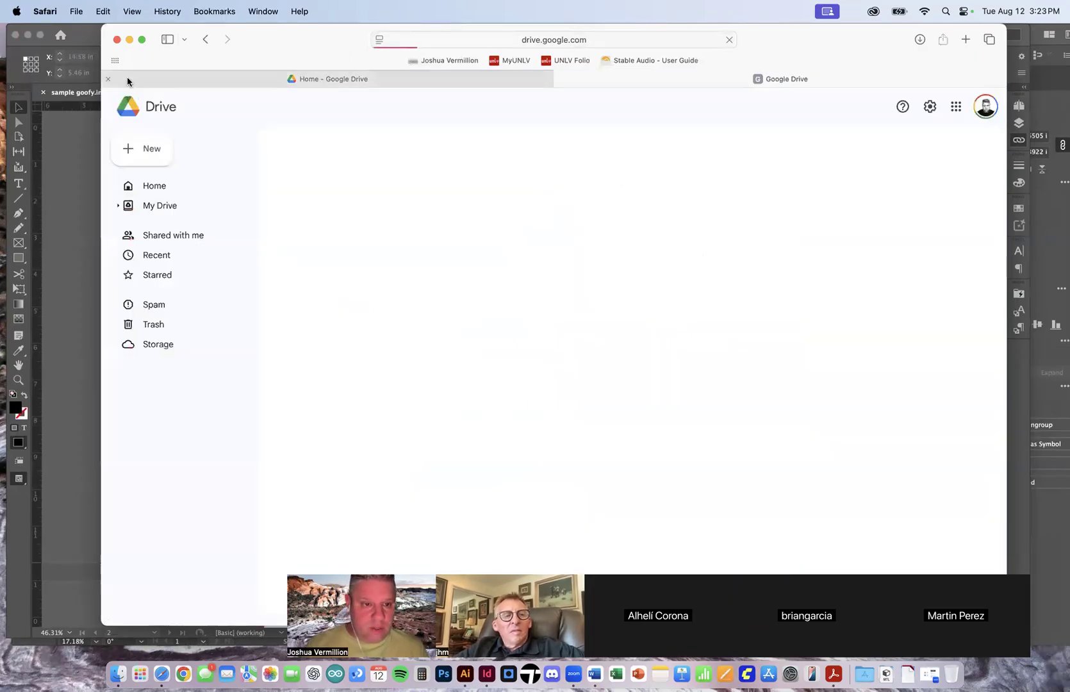
pyautogui.click(104, 78)
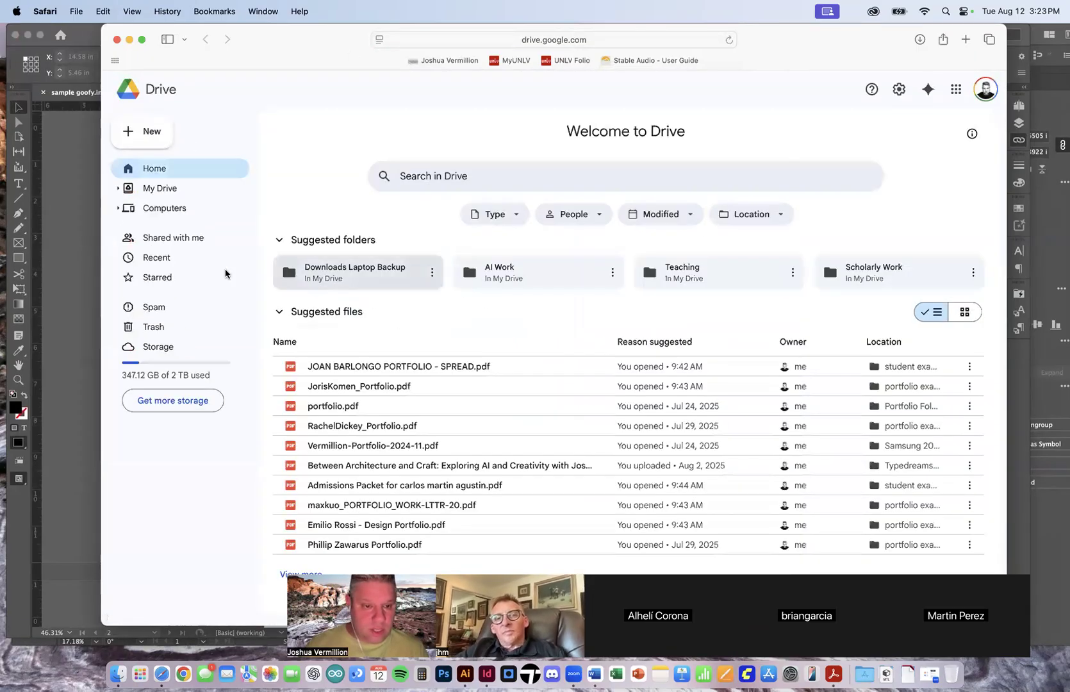
# Search My Drive for portfolio and open the portfolio examples folder
pyautogui.click(169, 189)
pyautogui.click(402, 92)
pyautogui.write('portfolio')
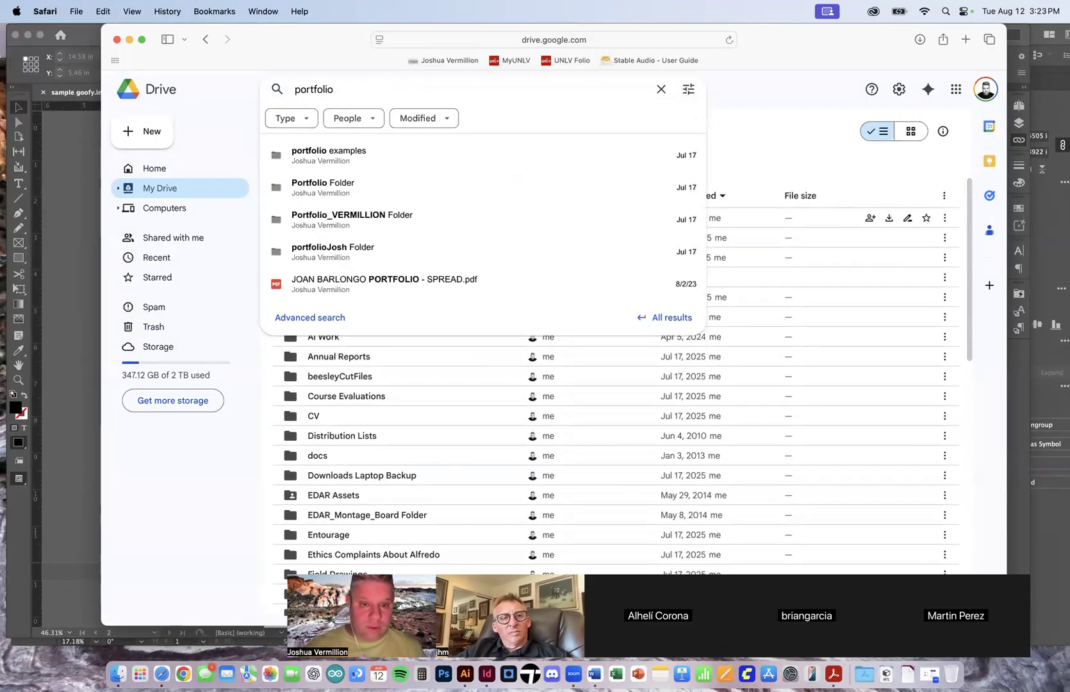
pyautogui.click(358, 160)
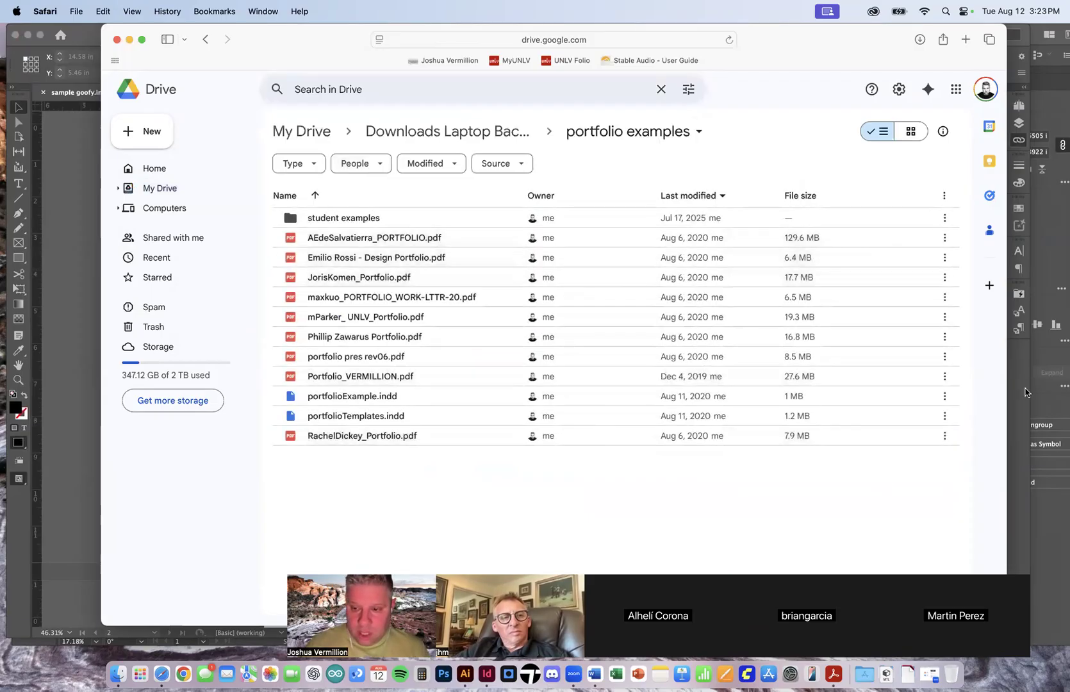
# Upload sample goofy Folder.zip from the desktop into the portfolio examples folder in Drive
pyautogui.press('F11')
pyautogui.moveTo(1004, 79); pyautogui.dragTo(904, 454)
pyautogui.moveTo(887, 382); pyautogui.dragTo(435, 492)
pyautogui.press('F11')
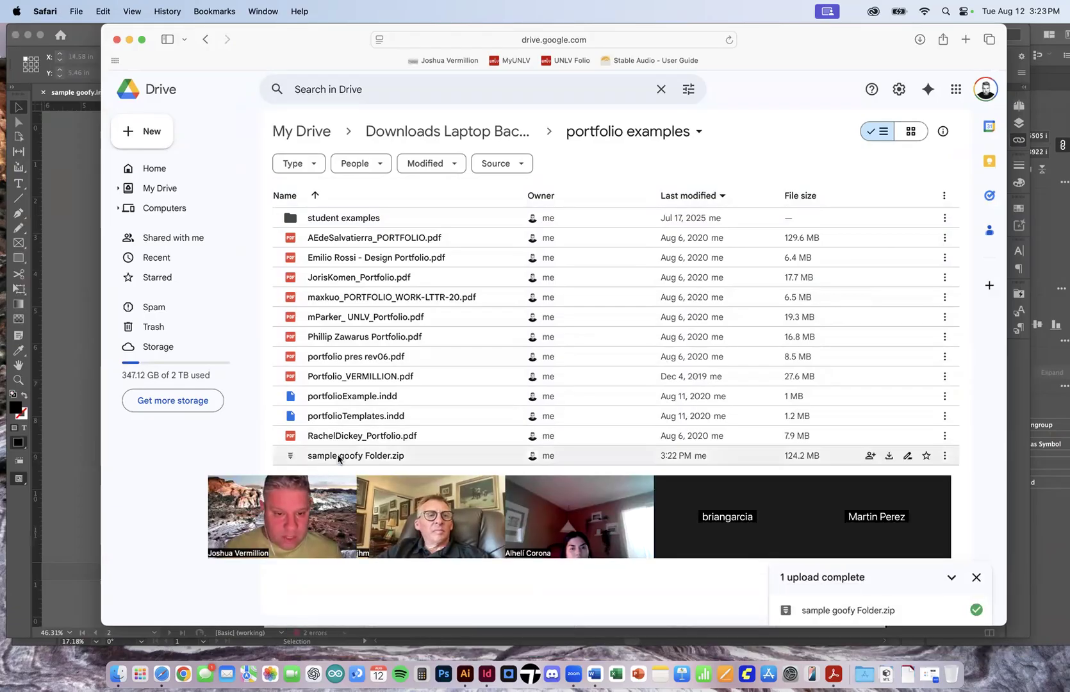
# Open the sharing settings of sample goofy Folder.zip and set general access to Anyone with the link
pyautogui.click(338, 455)
pyautogui.rightClick(340, 451)
pyautogui.moveTo(401, 363)
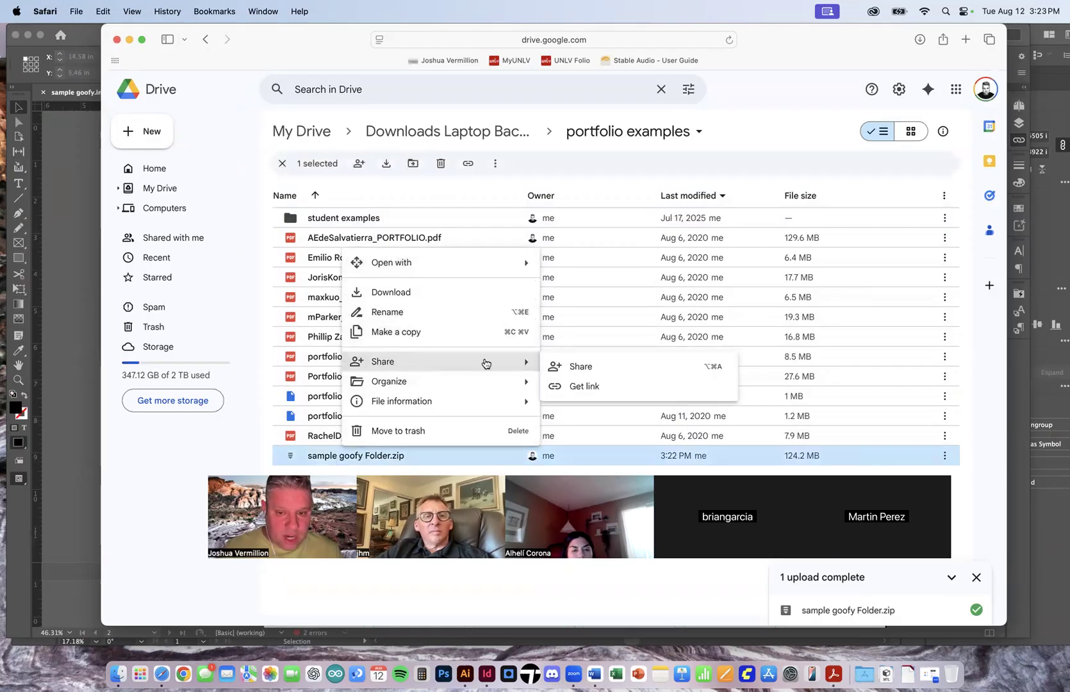
pyautogui.click(588, 384)
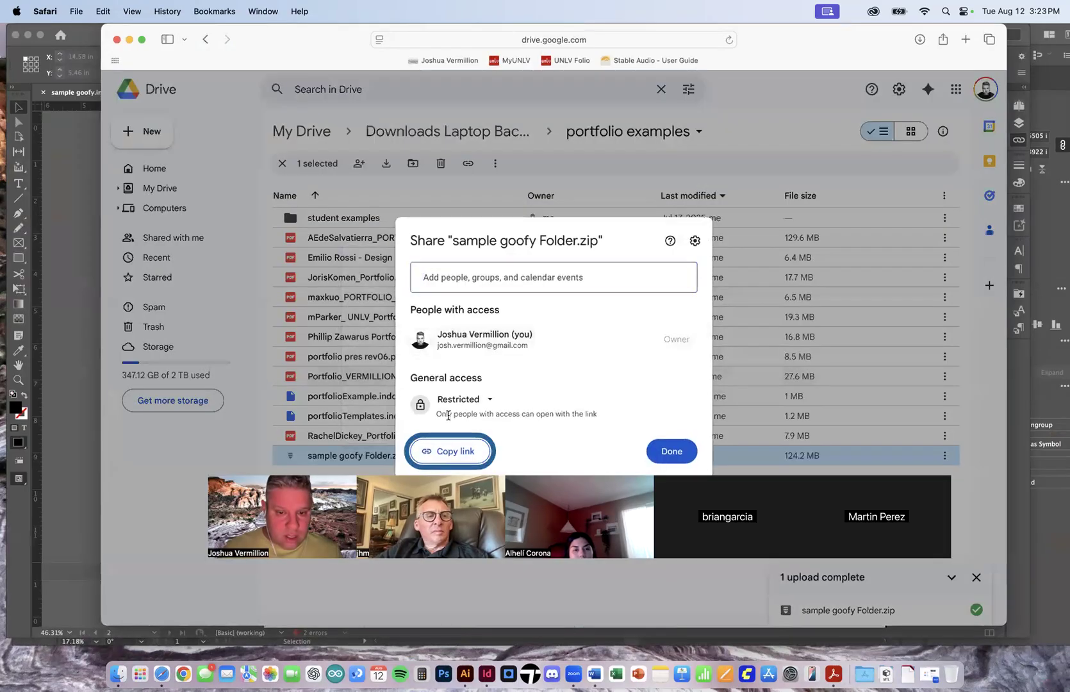
pyautogui.click(465, 401)
pyautogui.click(498, 458)
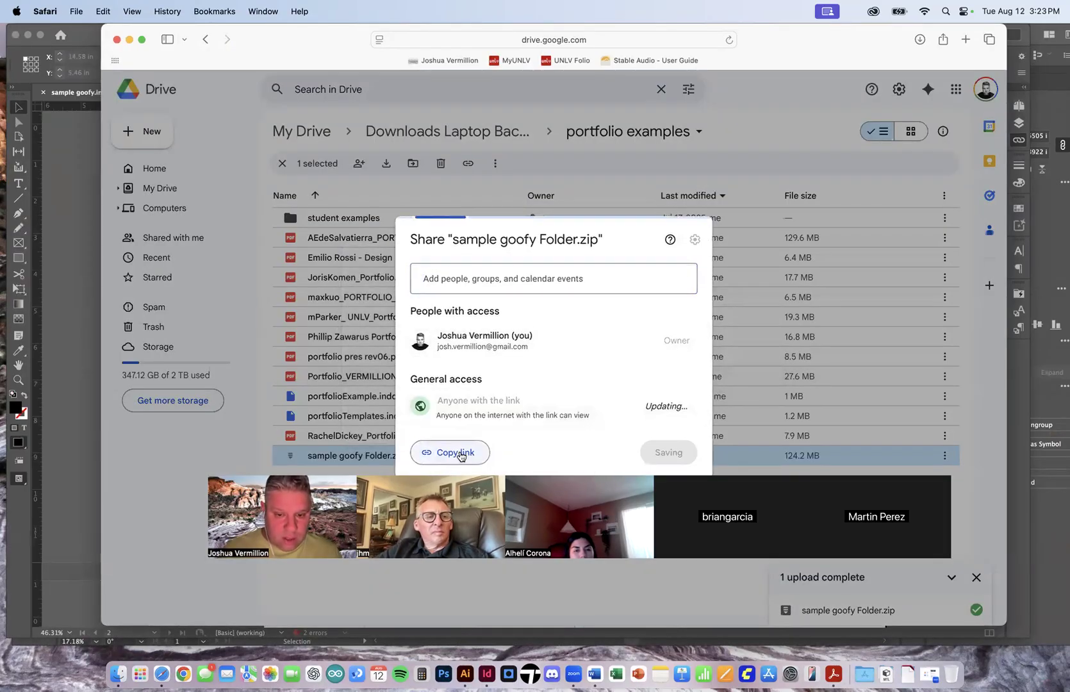
# Copy the zip file's share link, finish sharing, and close the Drive window to return to InDesign
pyautogui.click(454, 452)
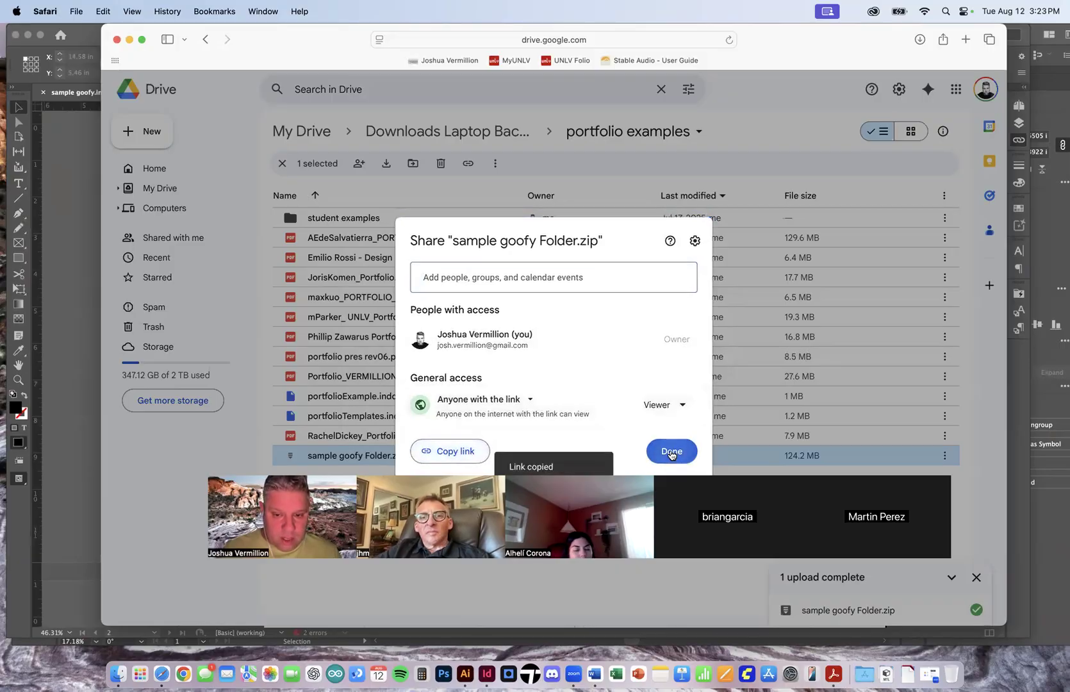
pyautogui.click(673, 451)
pyautogui.click(117, 40)
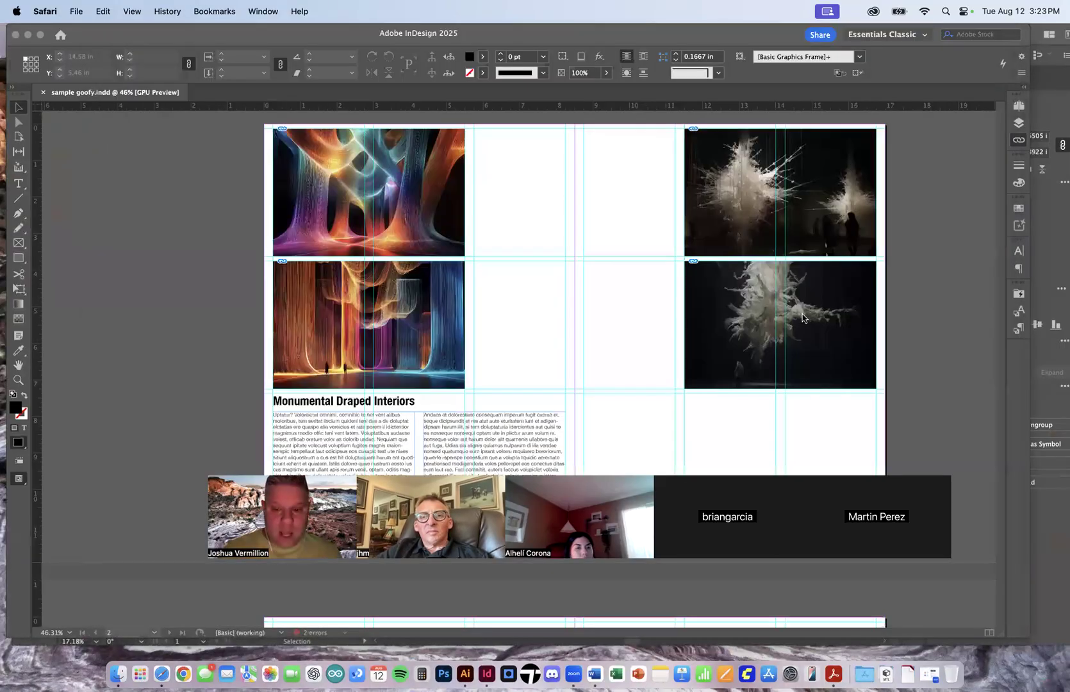